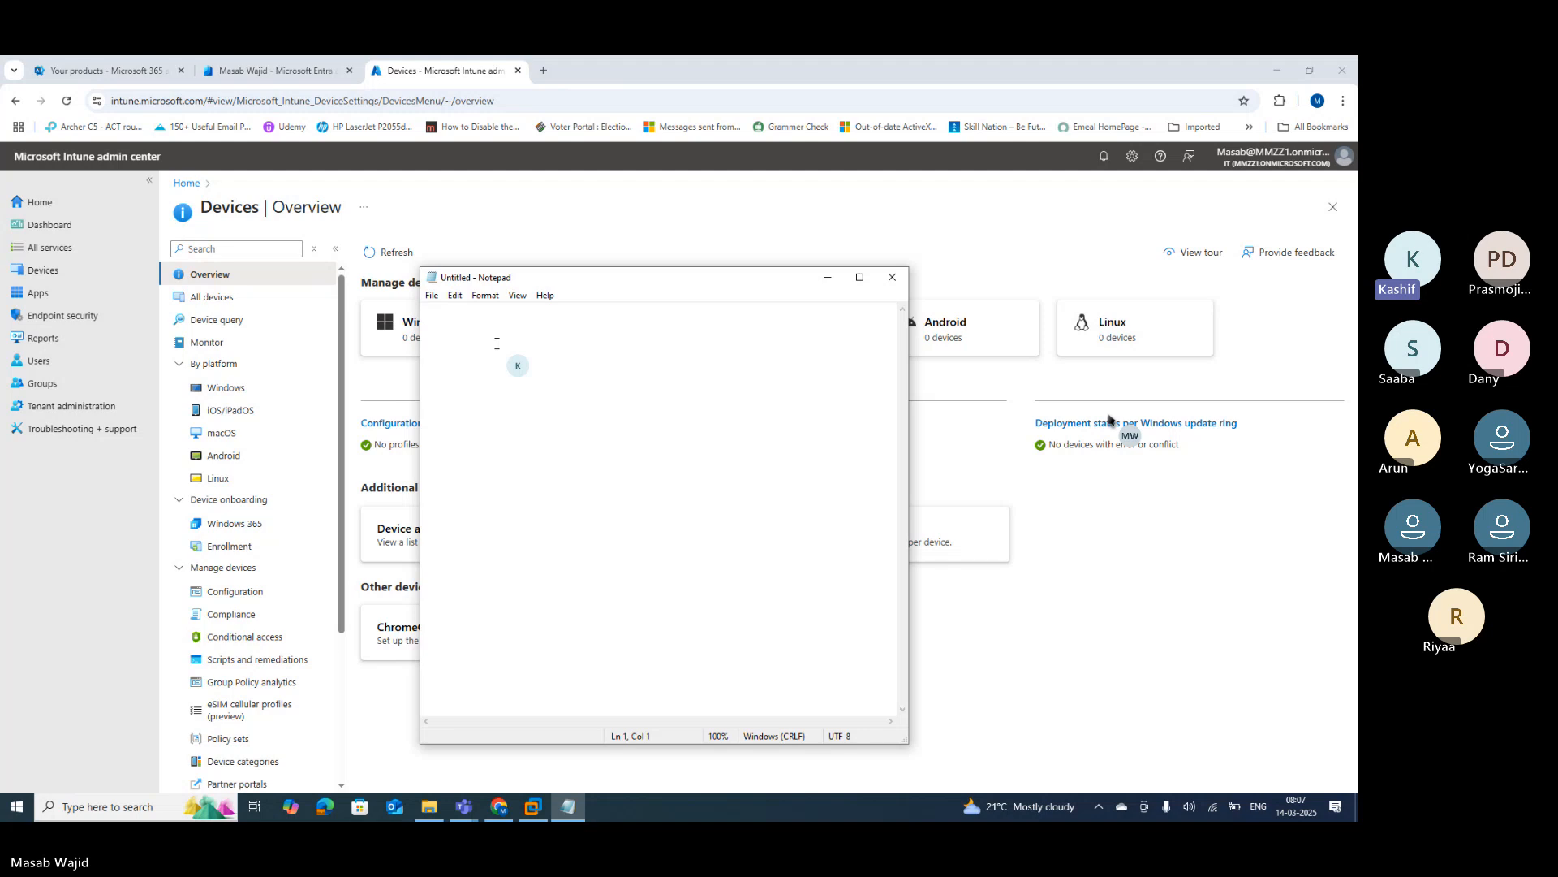
Step: Type the heading '14th March Topics:' and begin the first numbered line '1.' in Notepad
text(1)
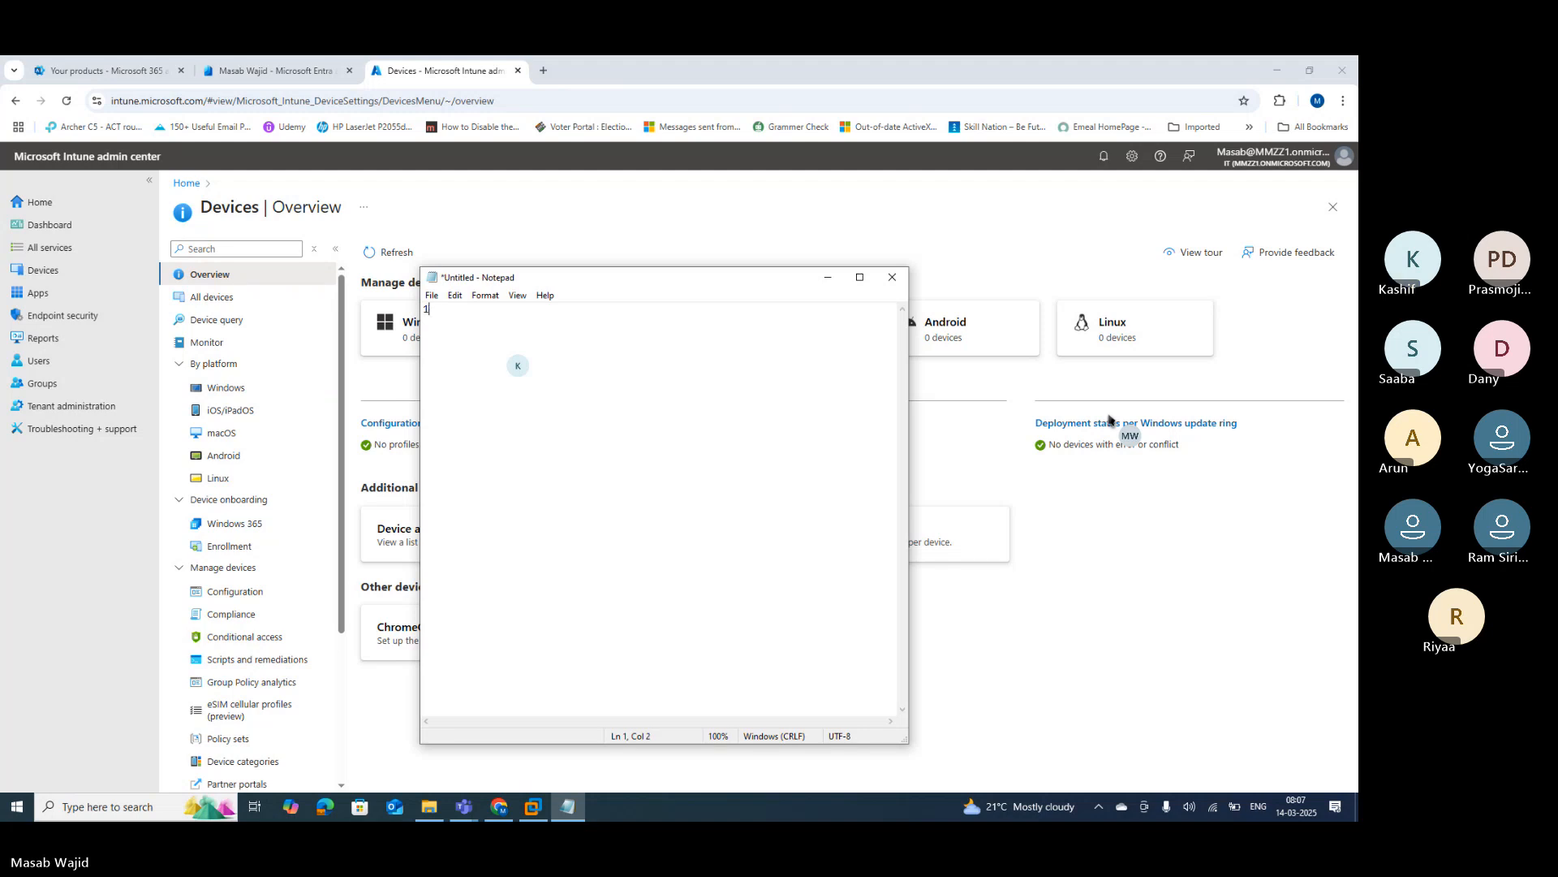
text(4th March Topics: )
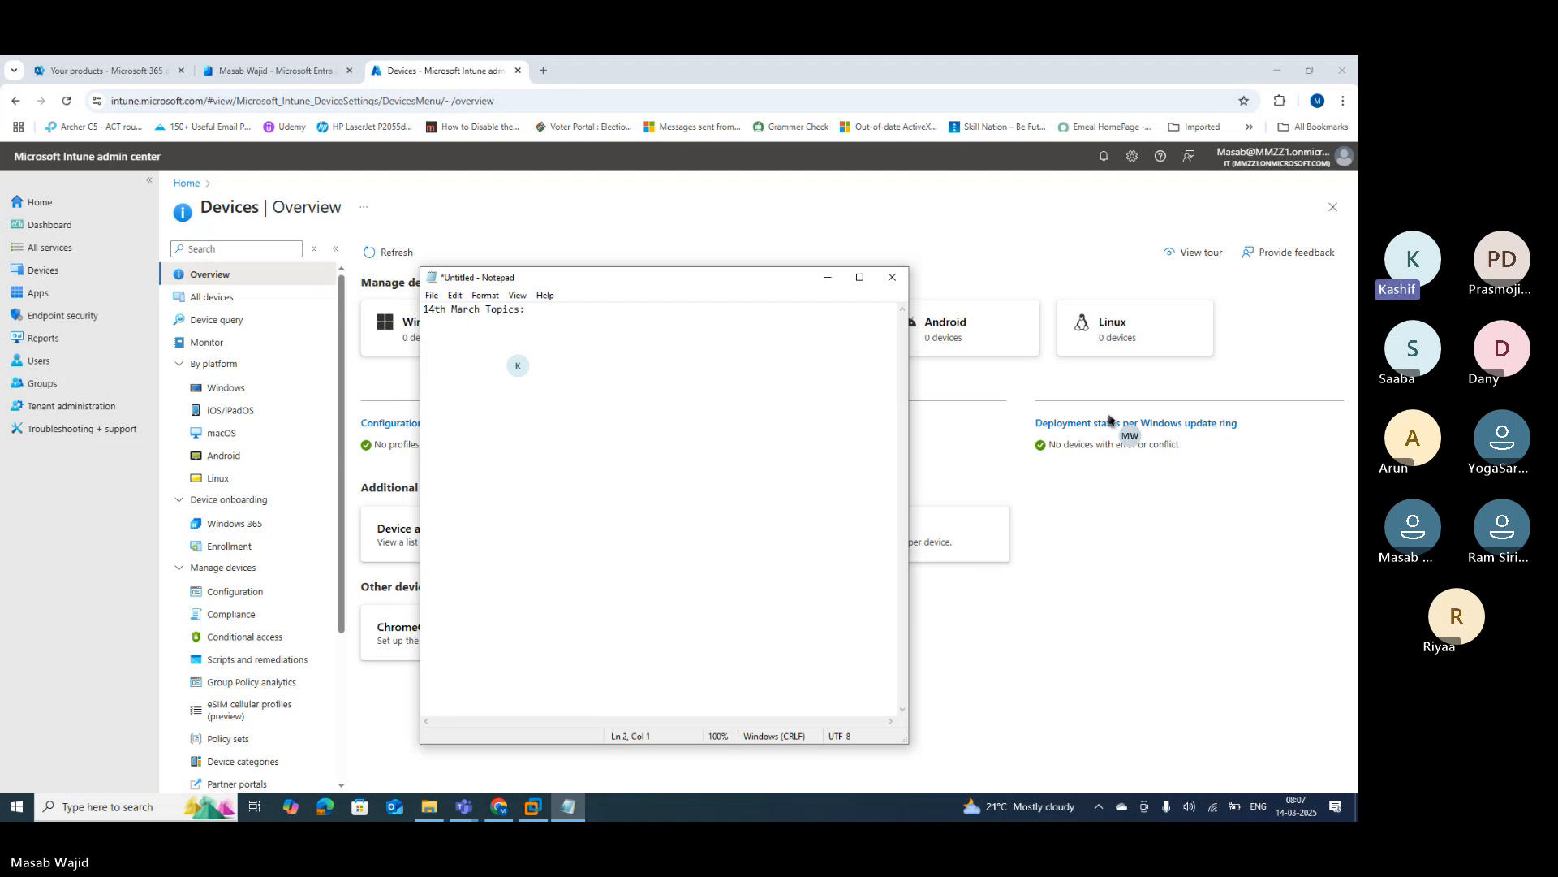
text(1.)
Step: Show the Microsoft 365 E3 (no Teams) Trial products page and expand the full admin nav to Settings
click(114, 546)
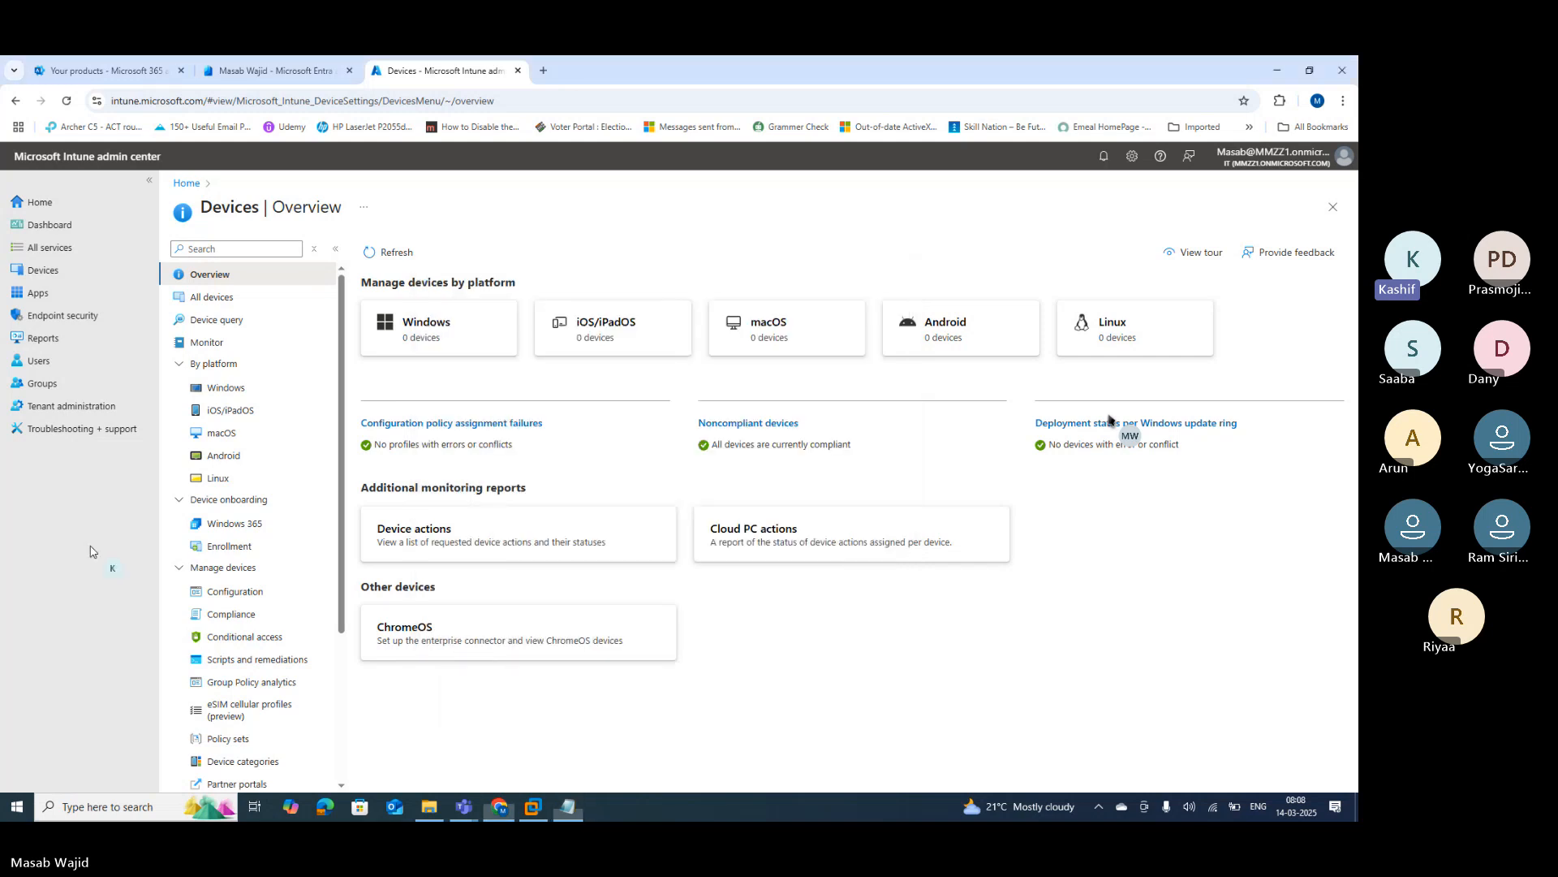
click(75, 76)
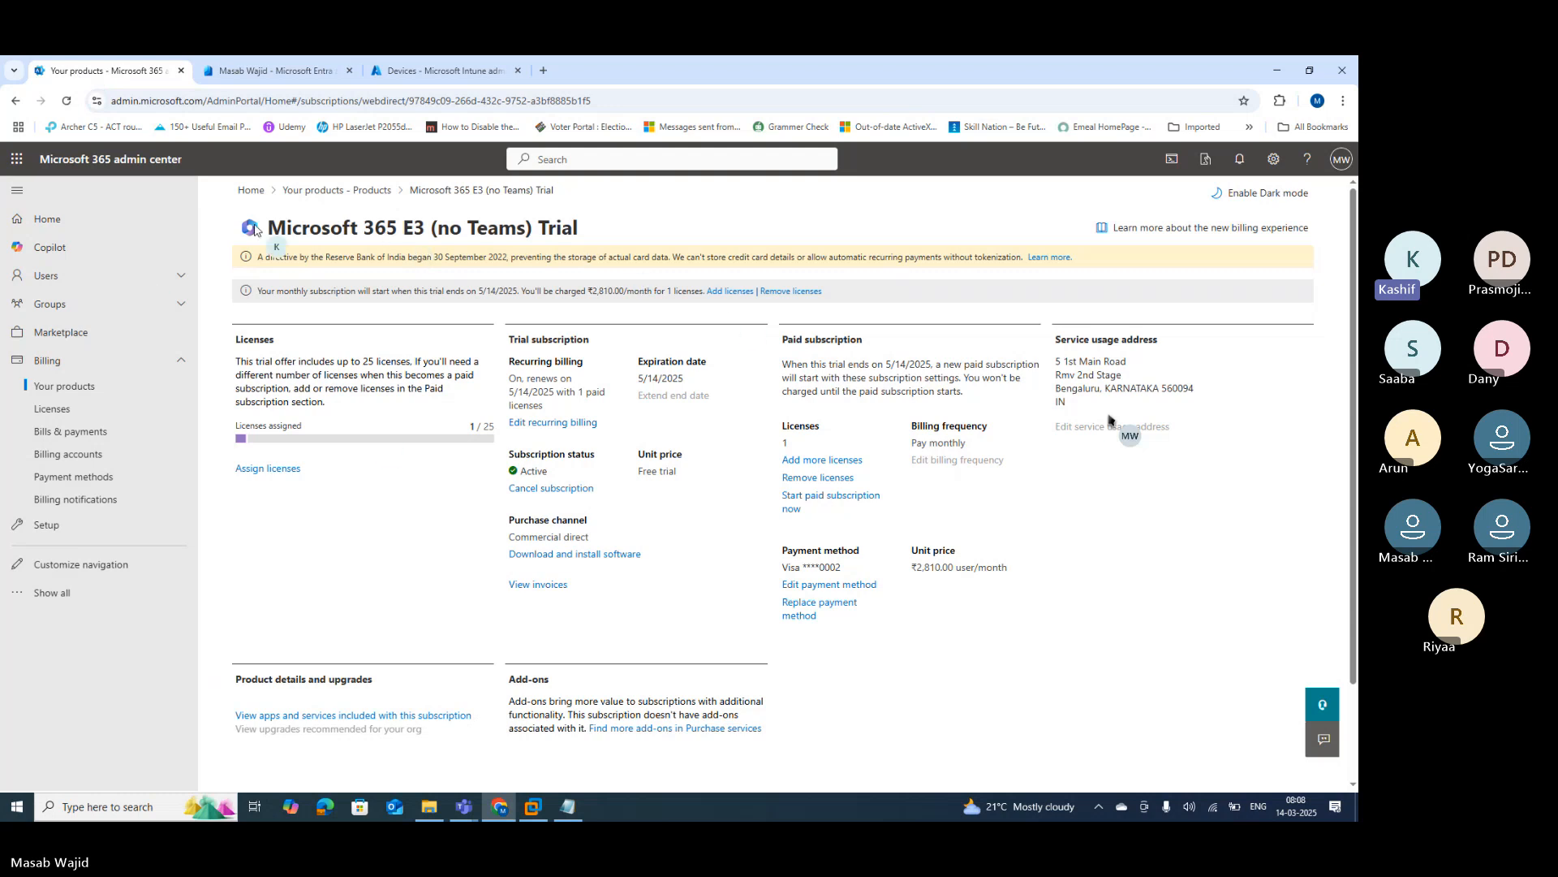
drag(269, 227, 426, 217)
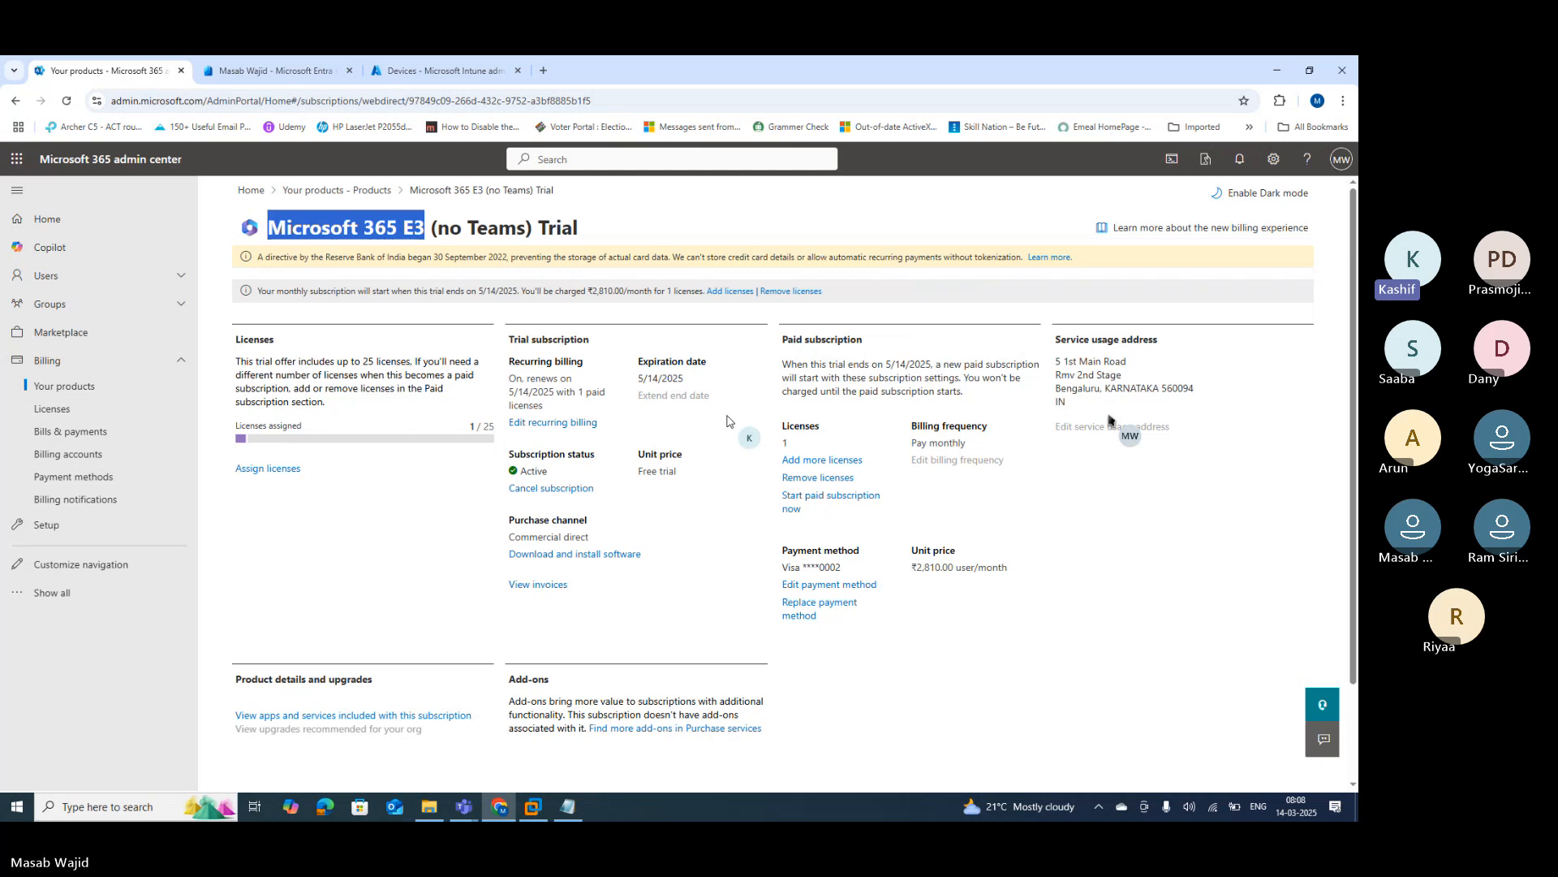
click(48, 595)
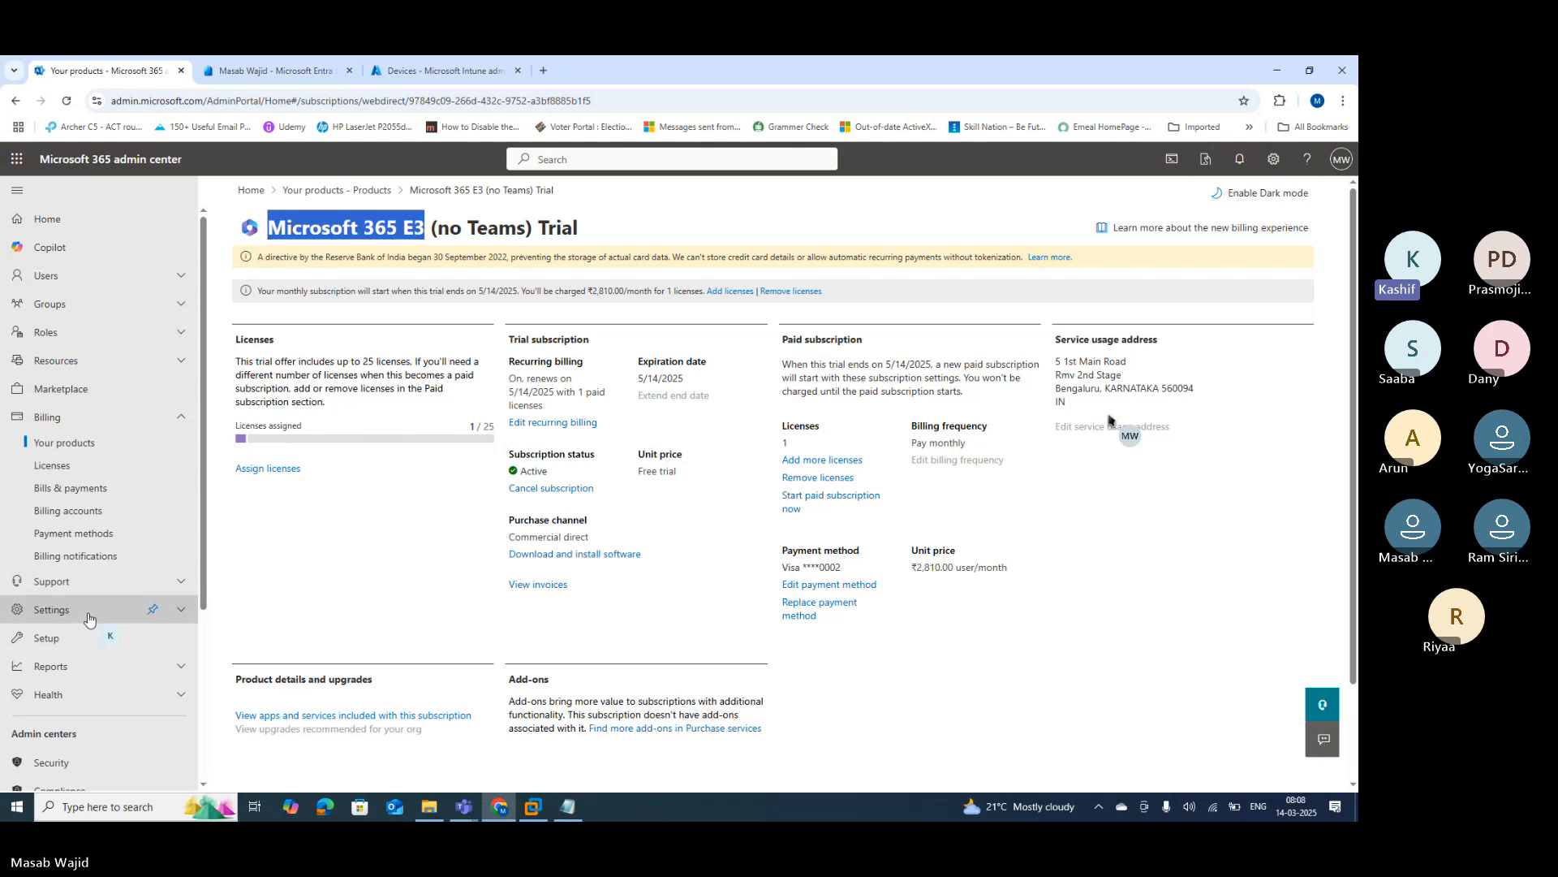
click(84, 618)
Step: Open Settings > Domains, inspect the default onmicrosoft.com domain, and return to the domains list
click(54, 635)
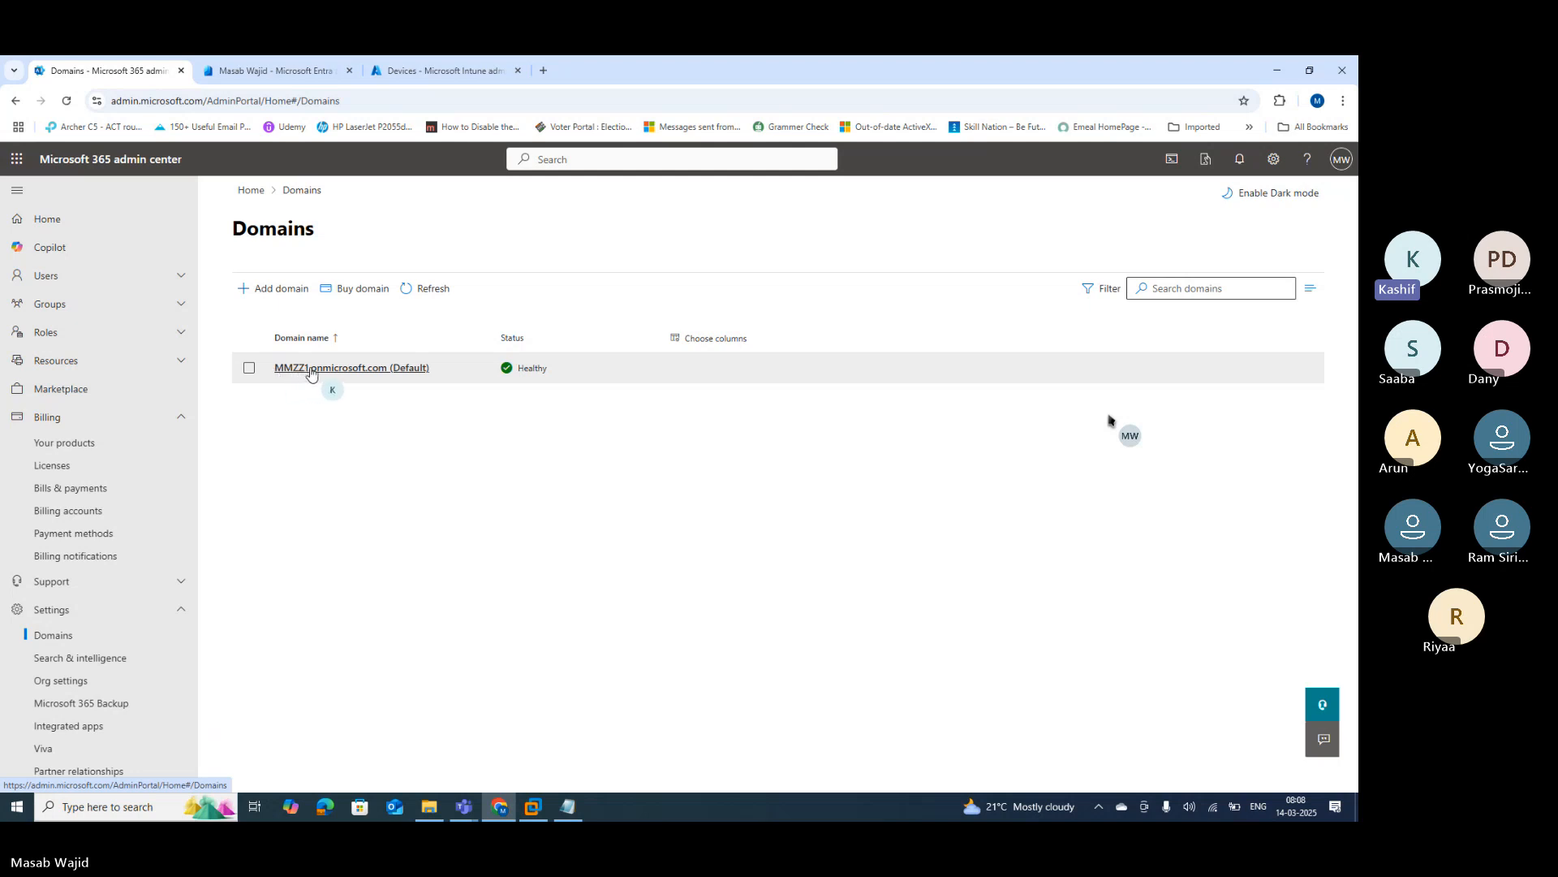
drag(443, 375, 276, 375)
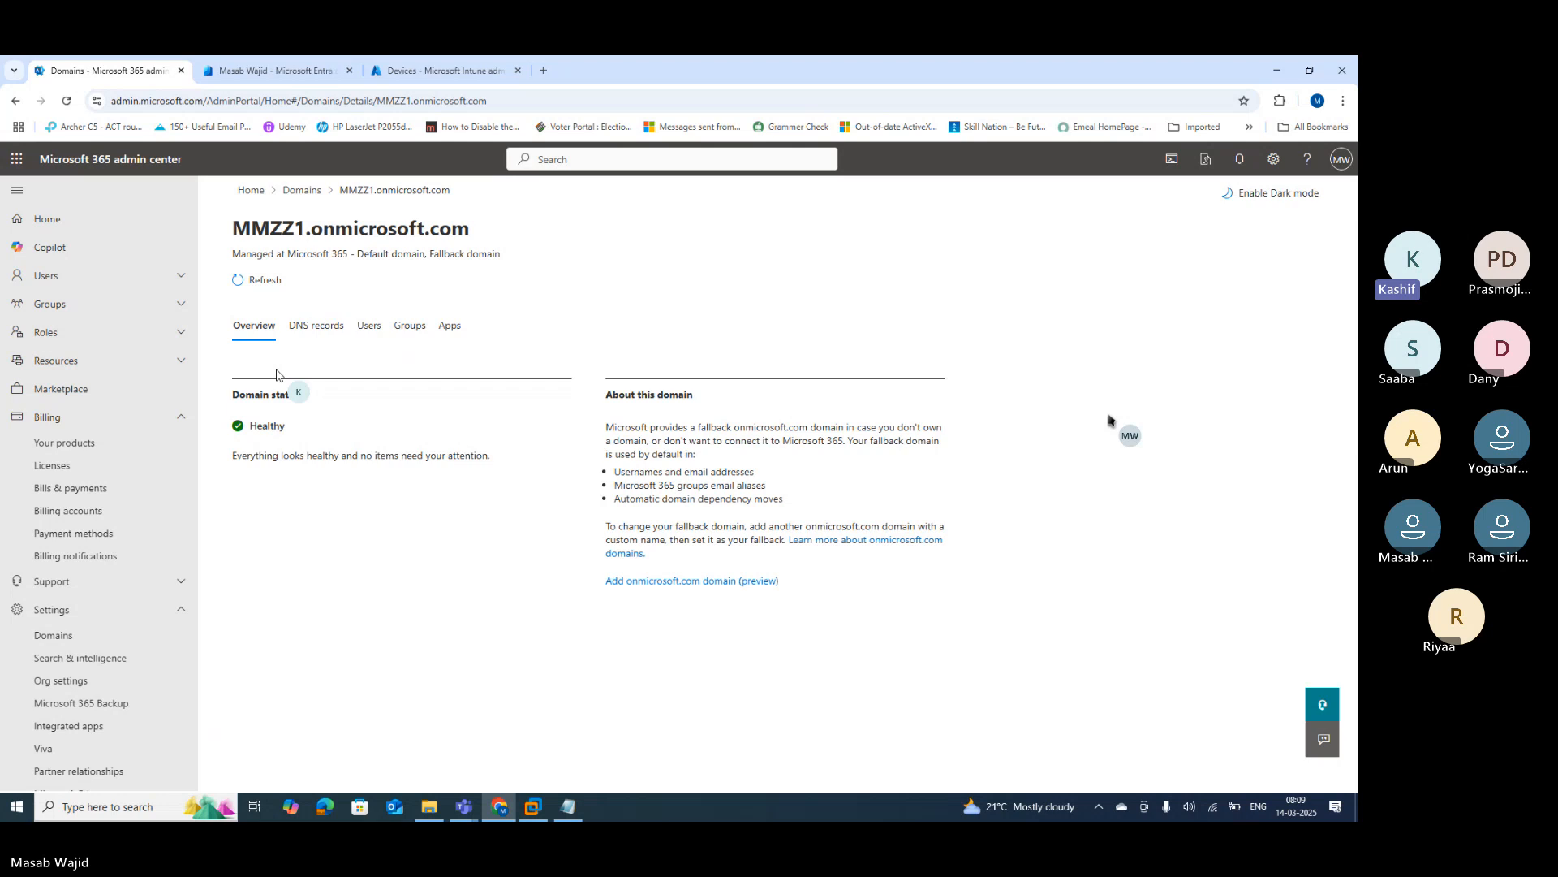
click(15, 101)
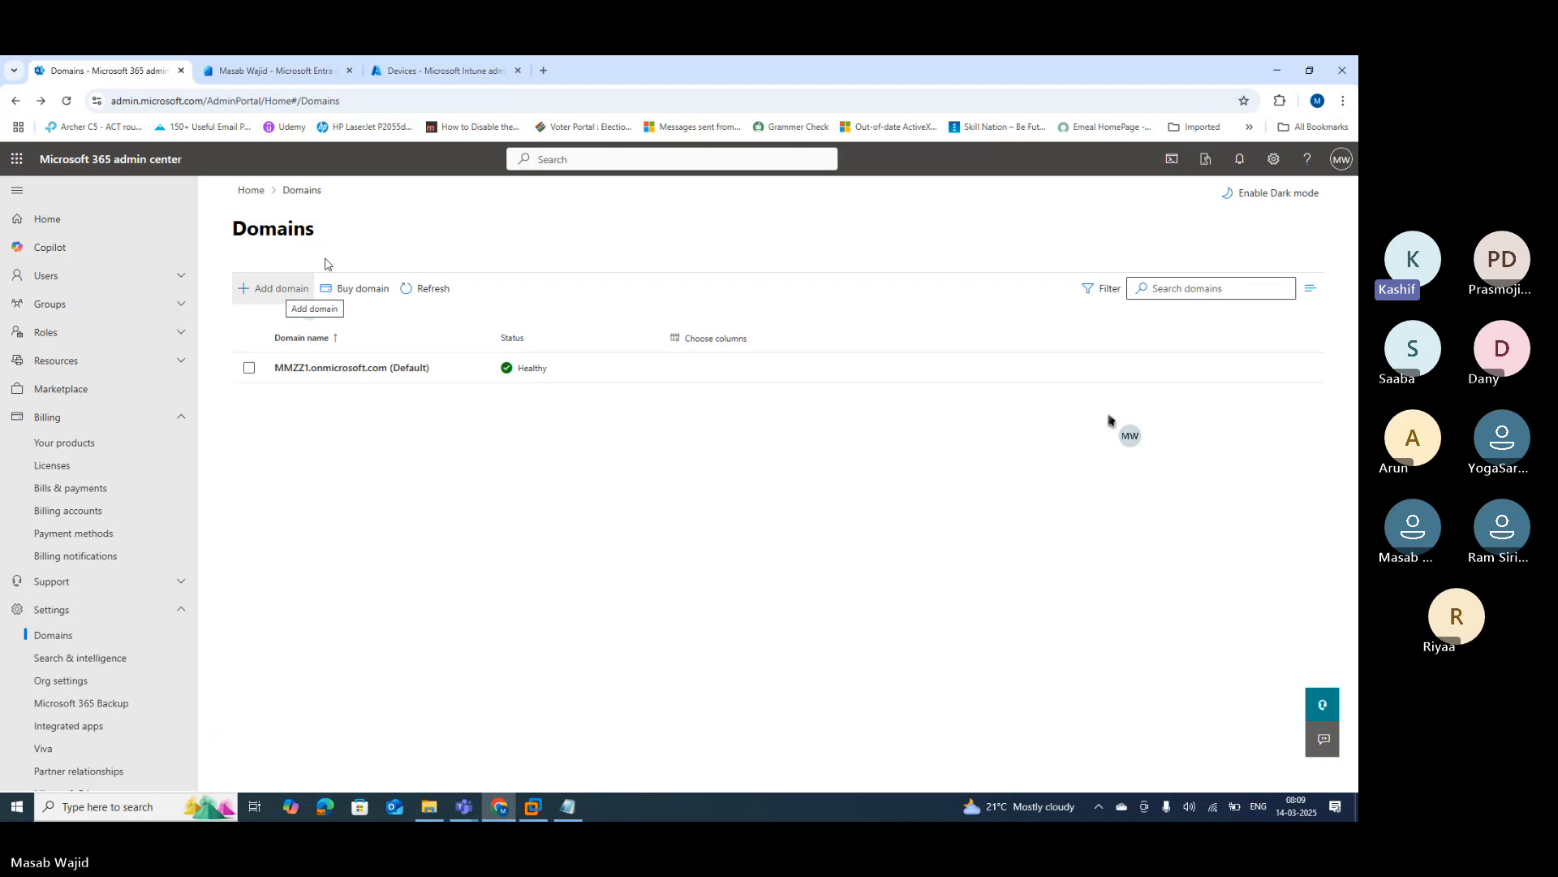
Step: In a new Chrome tab, search Google for 'godaddy' and open the GoDaddy India site
click(543, 73)
click(231, 104)
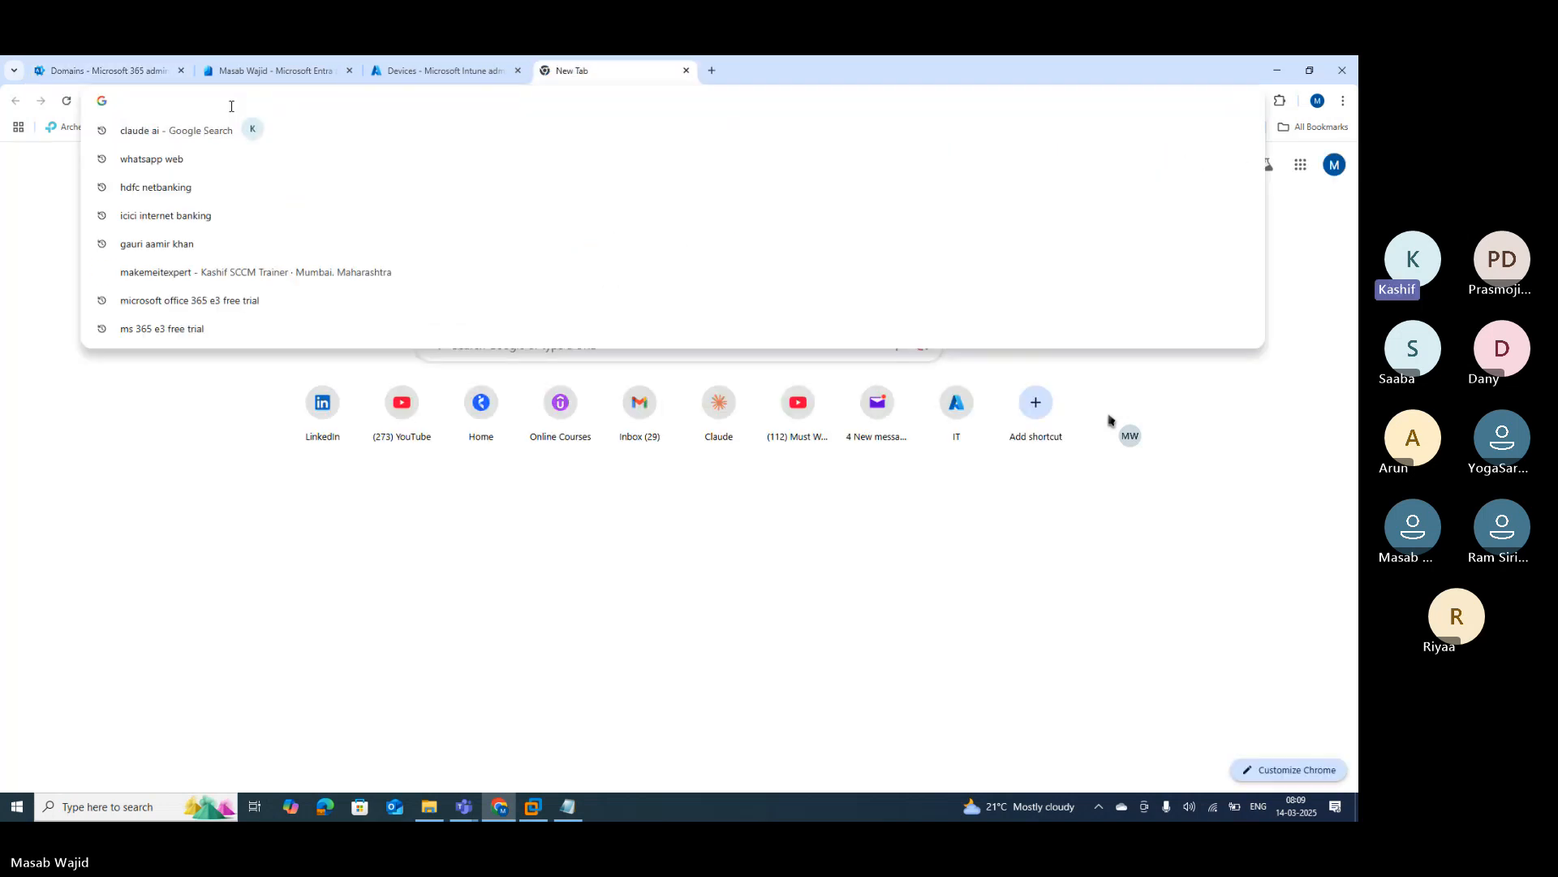
text(god)
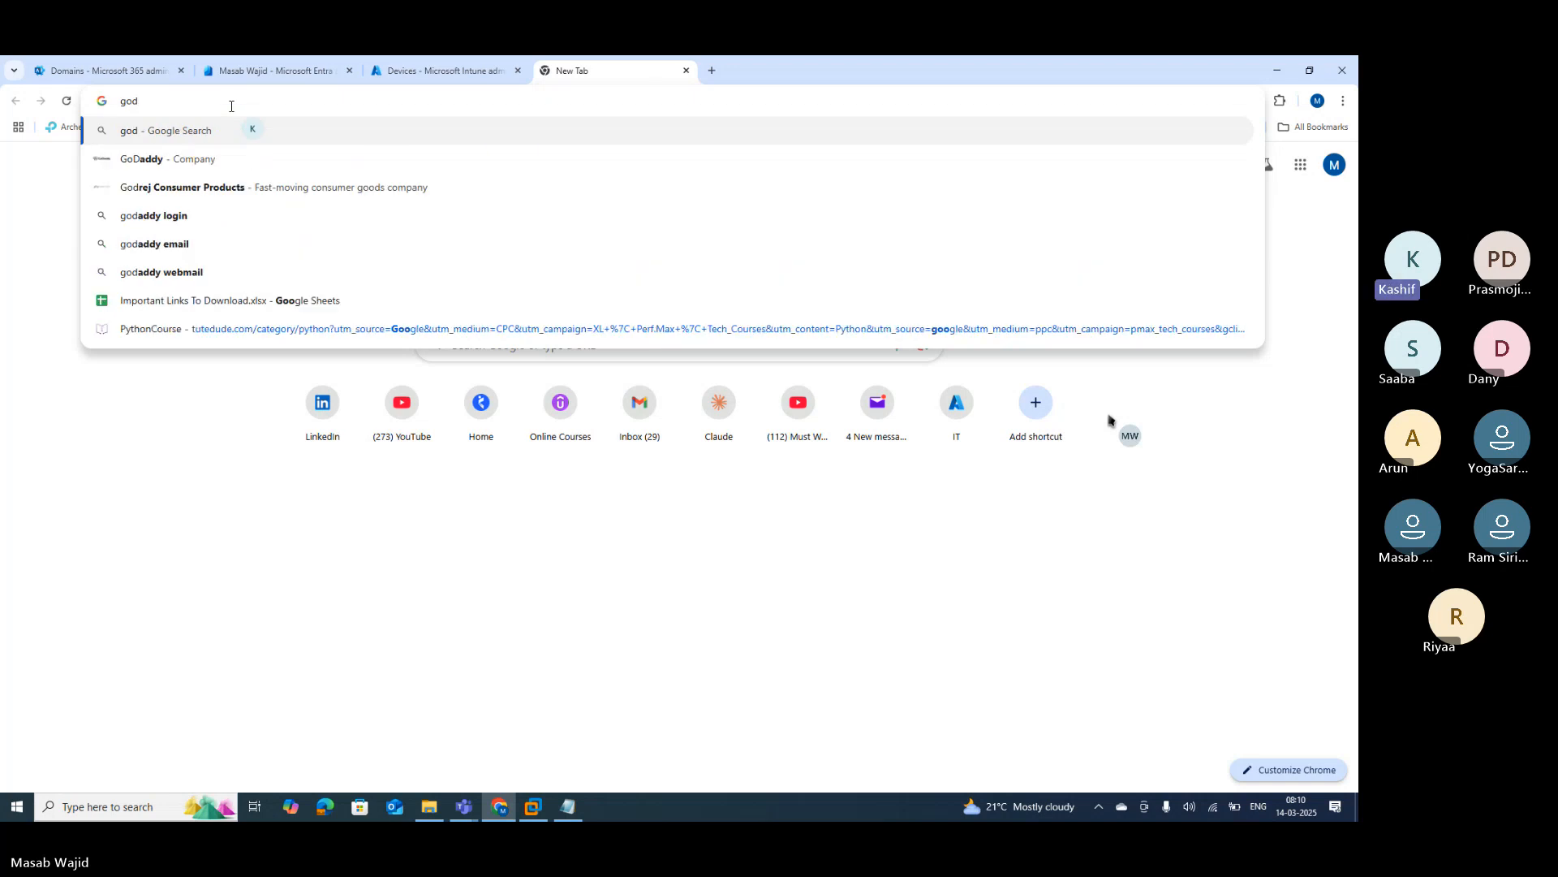
text(addy)
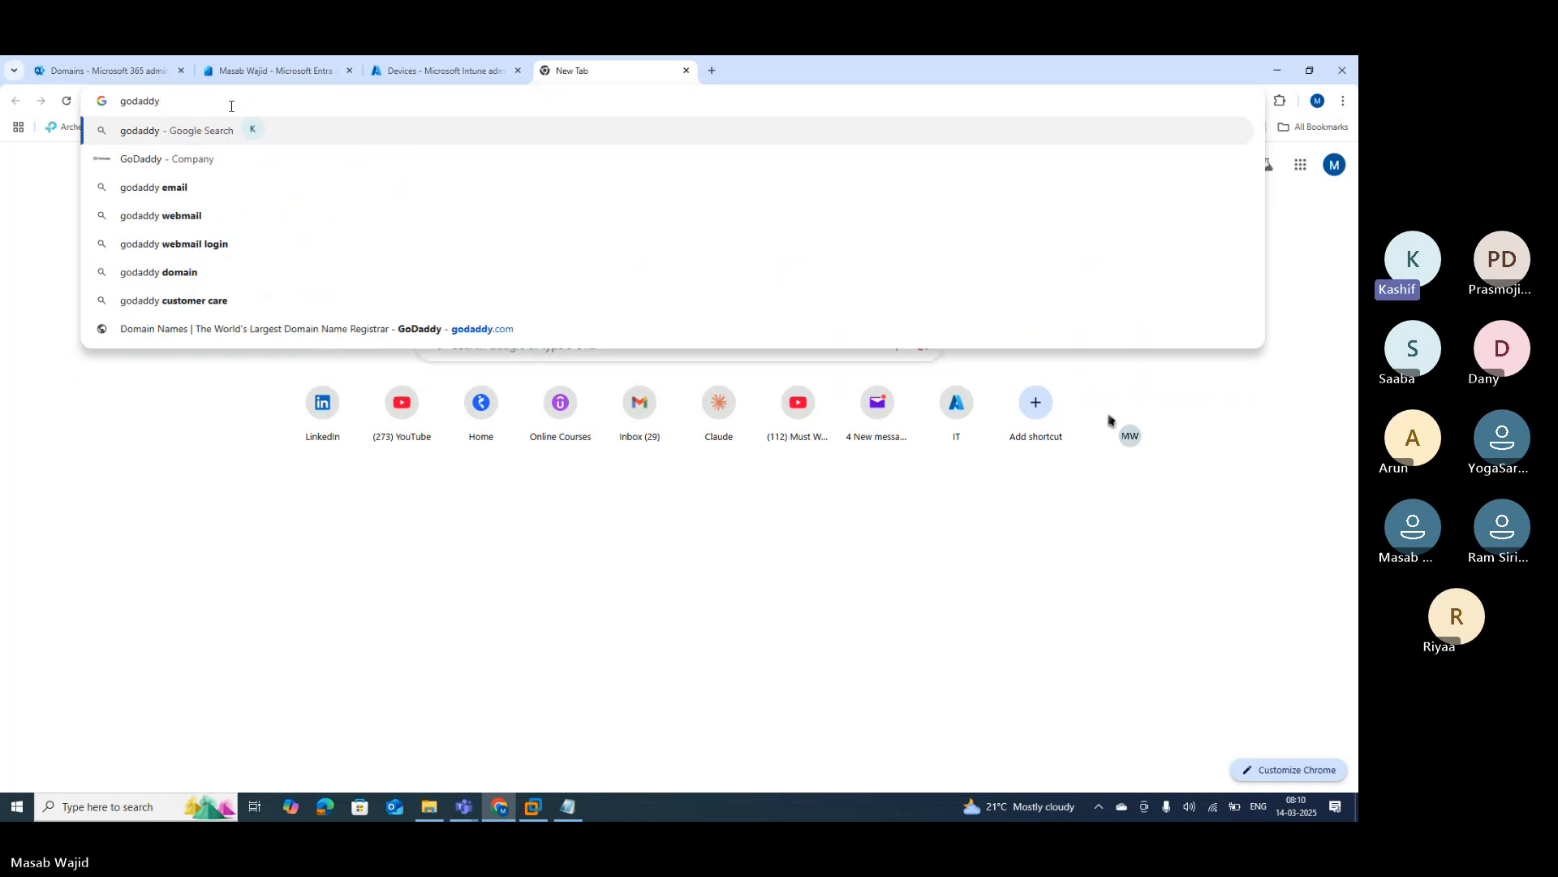
key(Return)
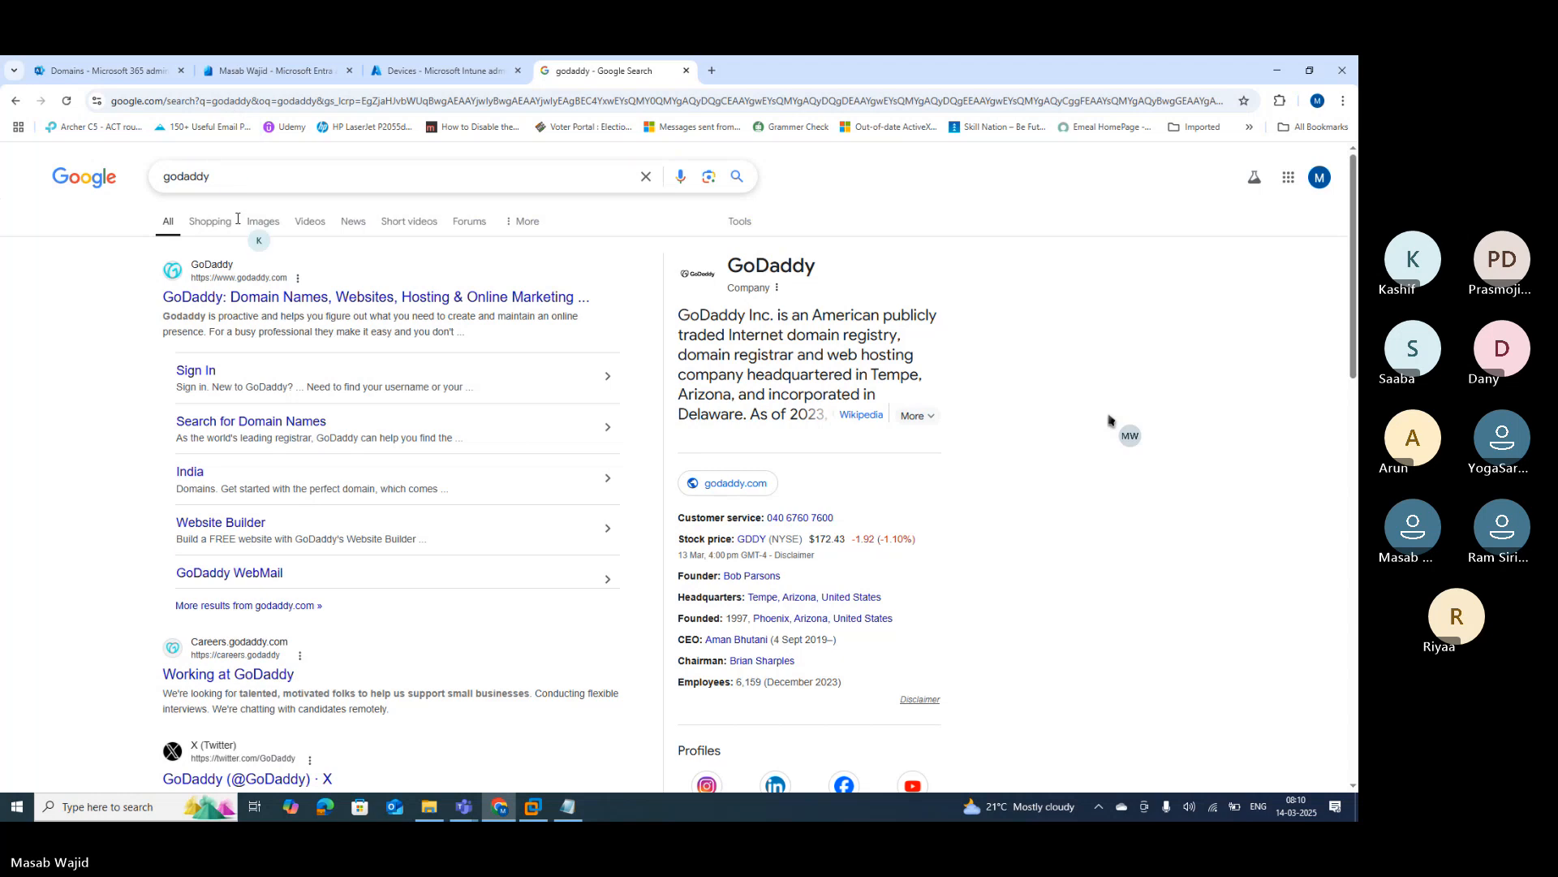
click(225, 300)
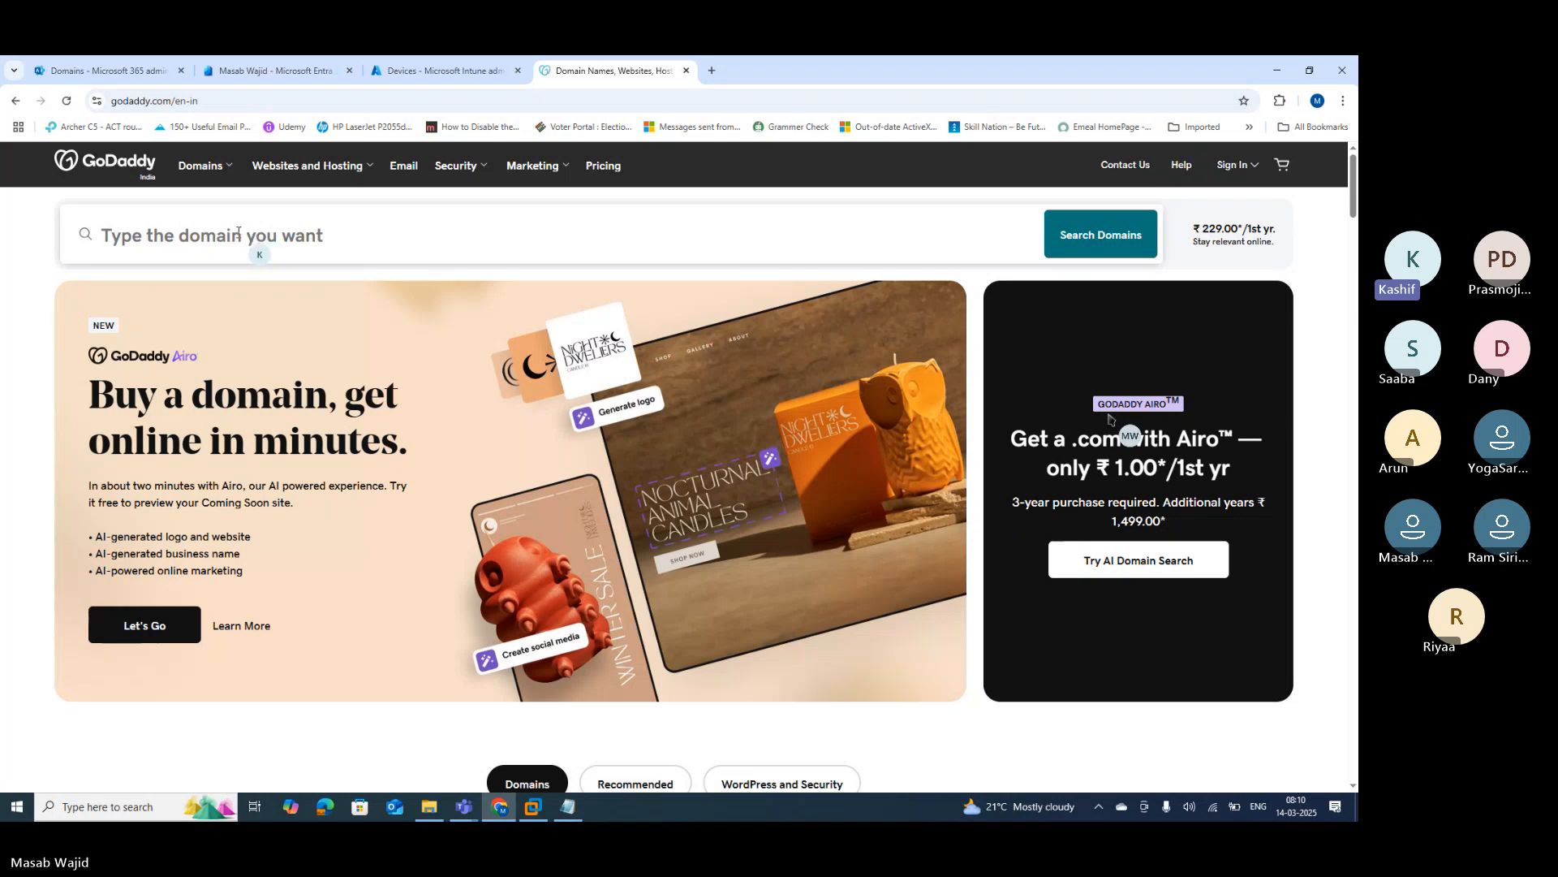
Step: Search GoDaddy for masab.com, which shows as taken with masab.in suggested
click(200, 228)
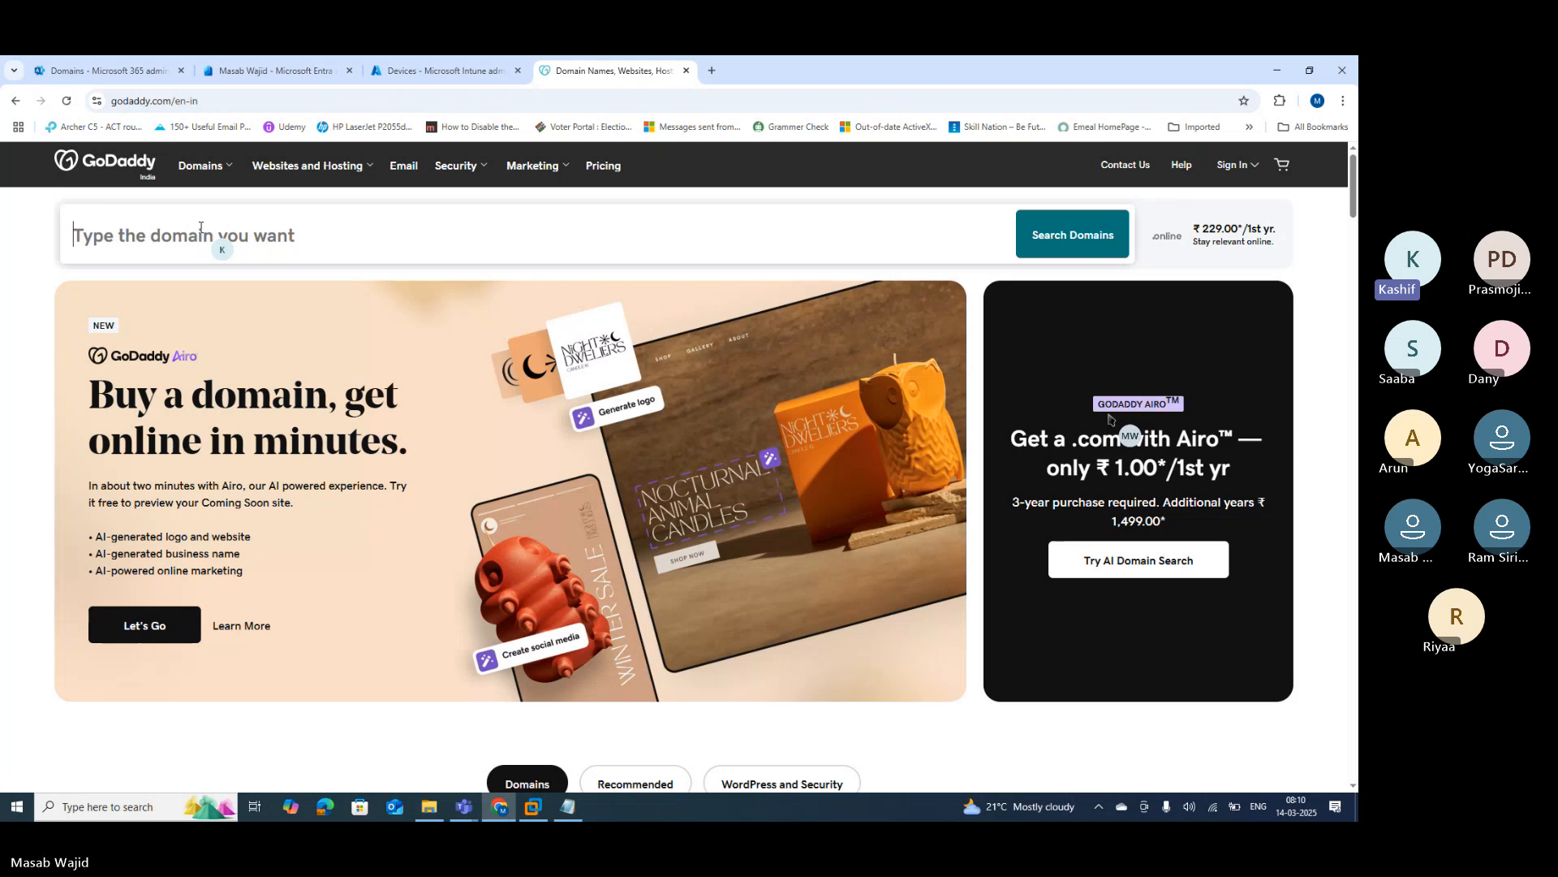
text(masab.com)
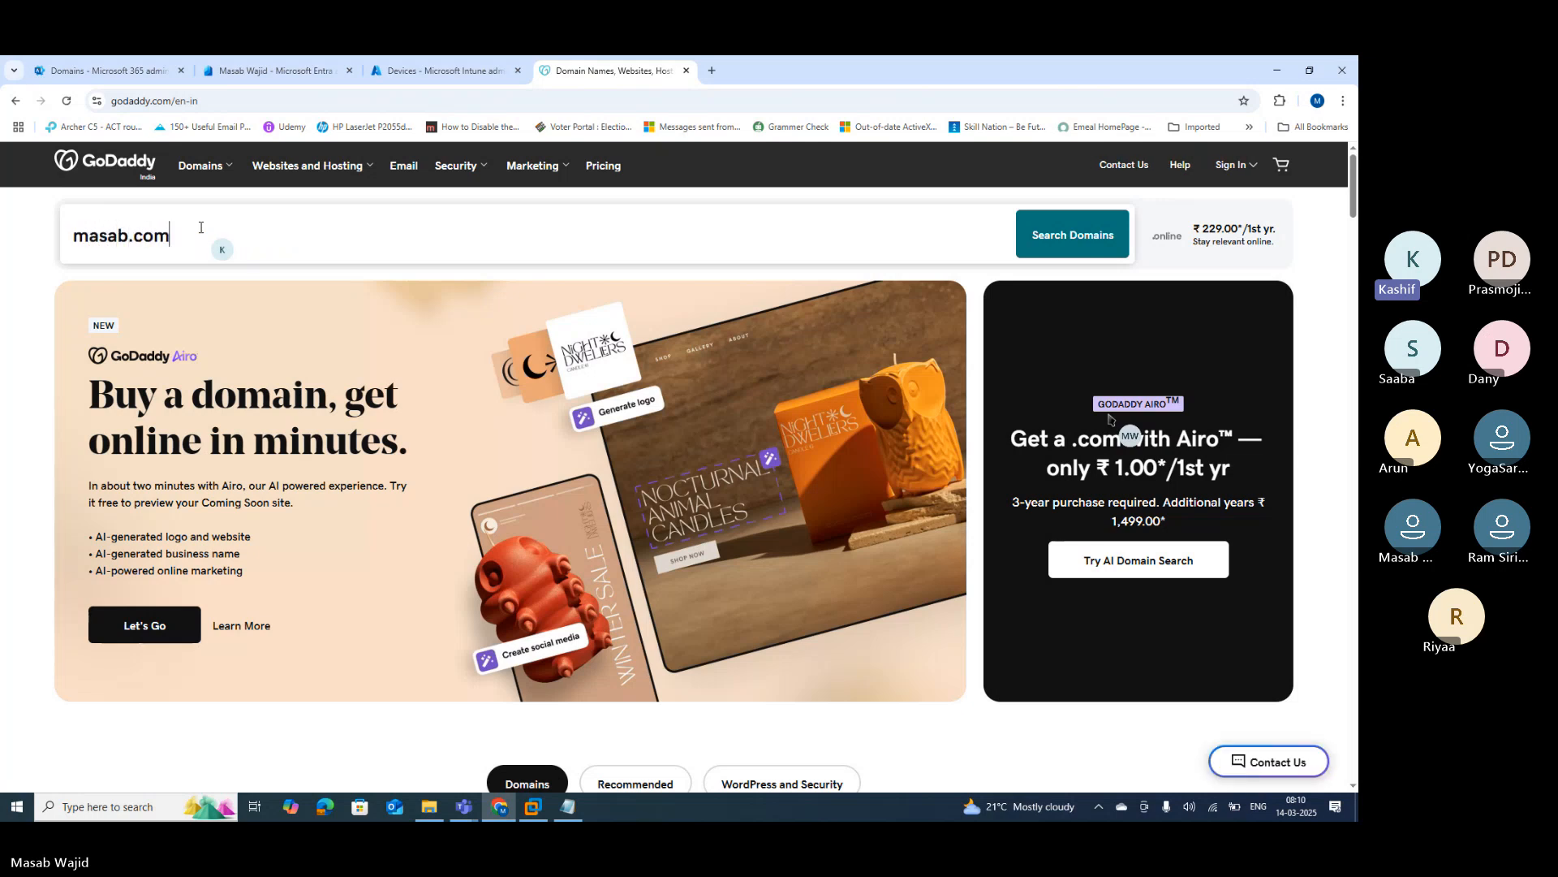
key(Return)
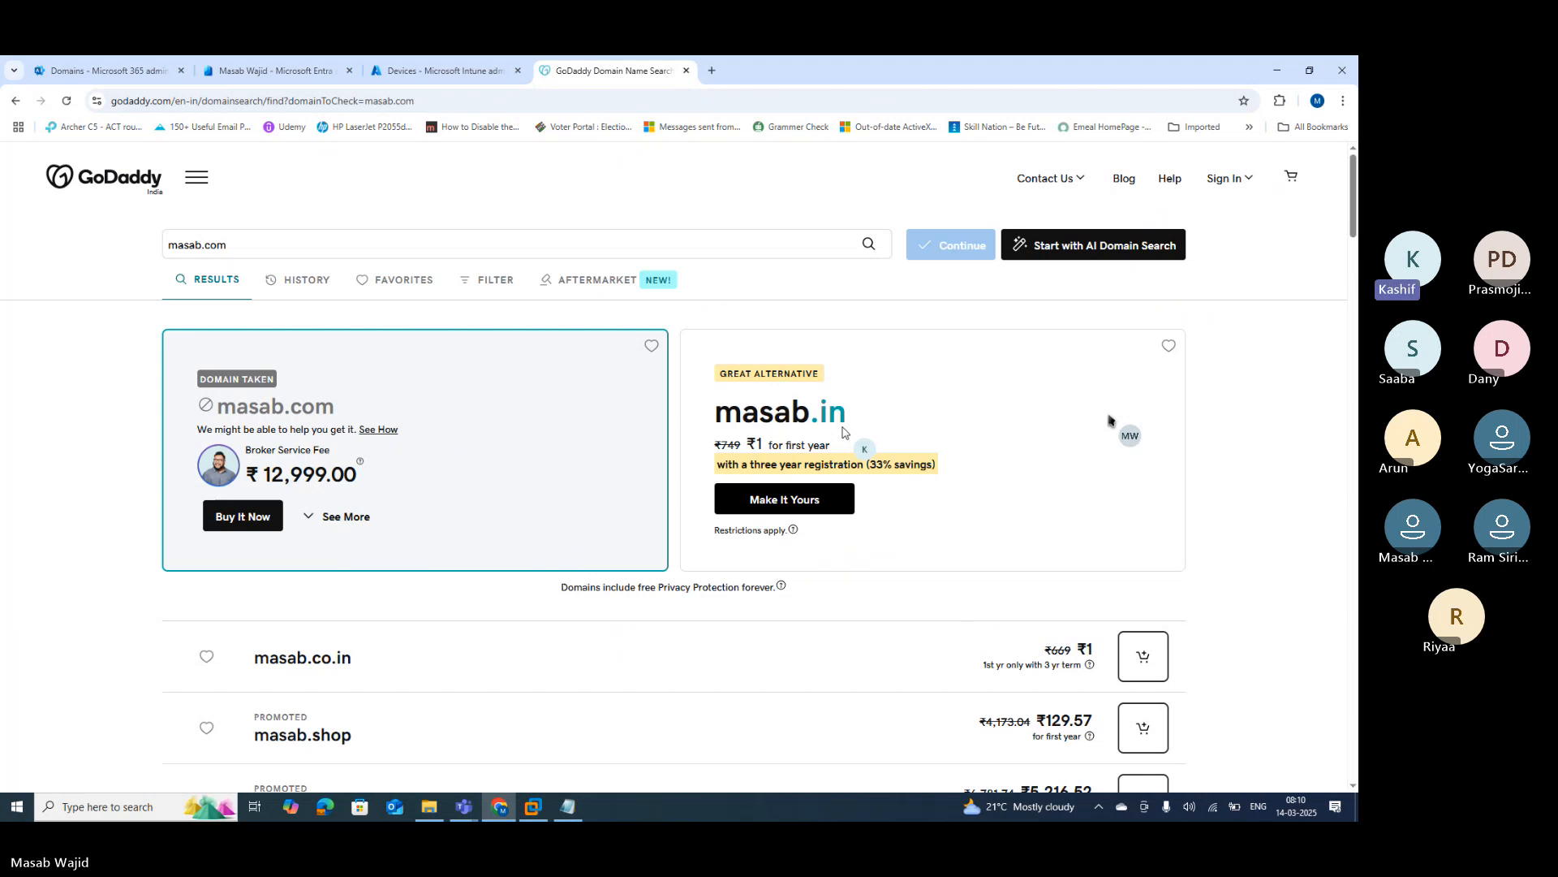
Step: Browse the alternative extensions and take masab.live at ₹173.04 for the first year to checkout
scroll(843, 426, down, 1)
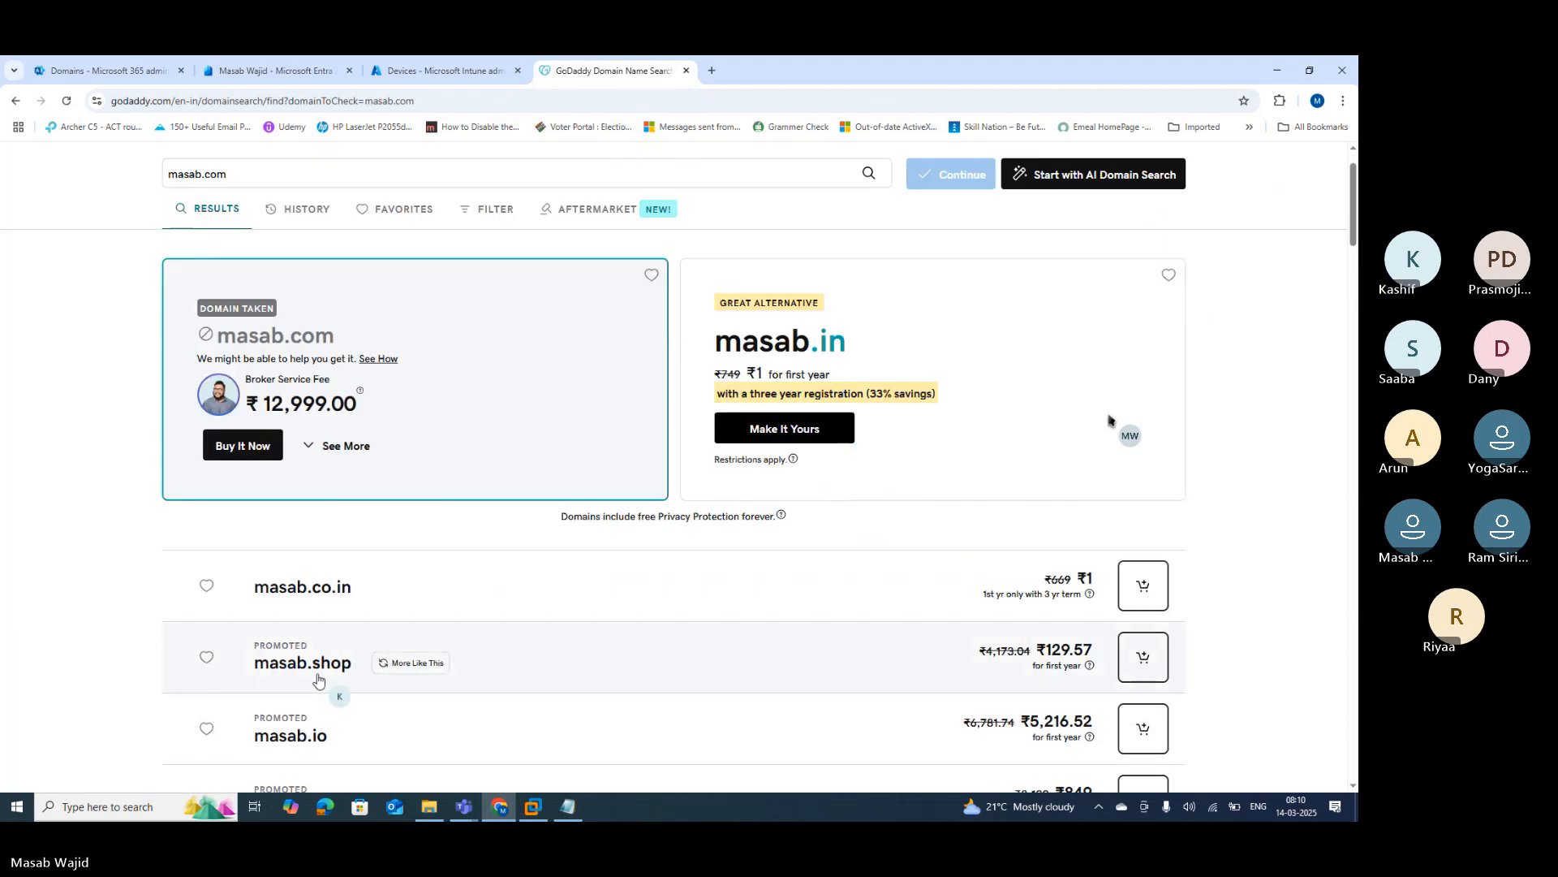
scroll(1108, 419, down, 2)
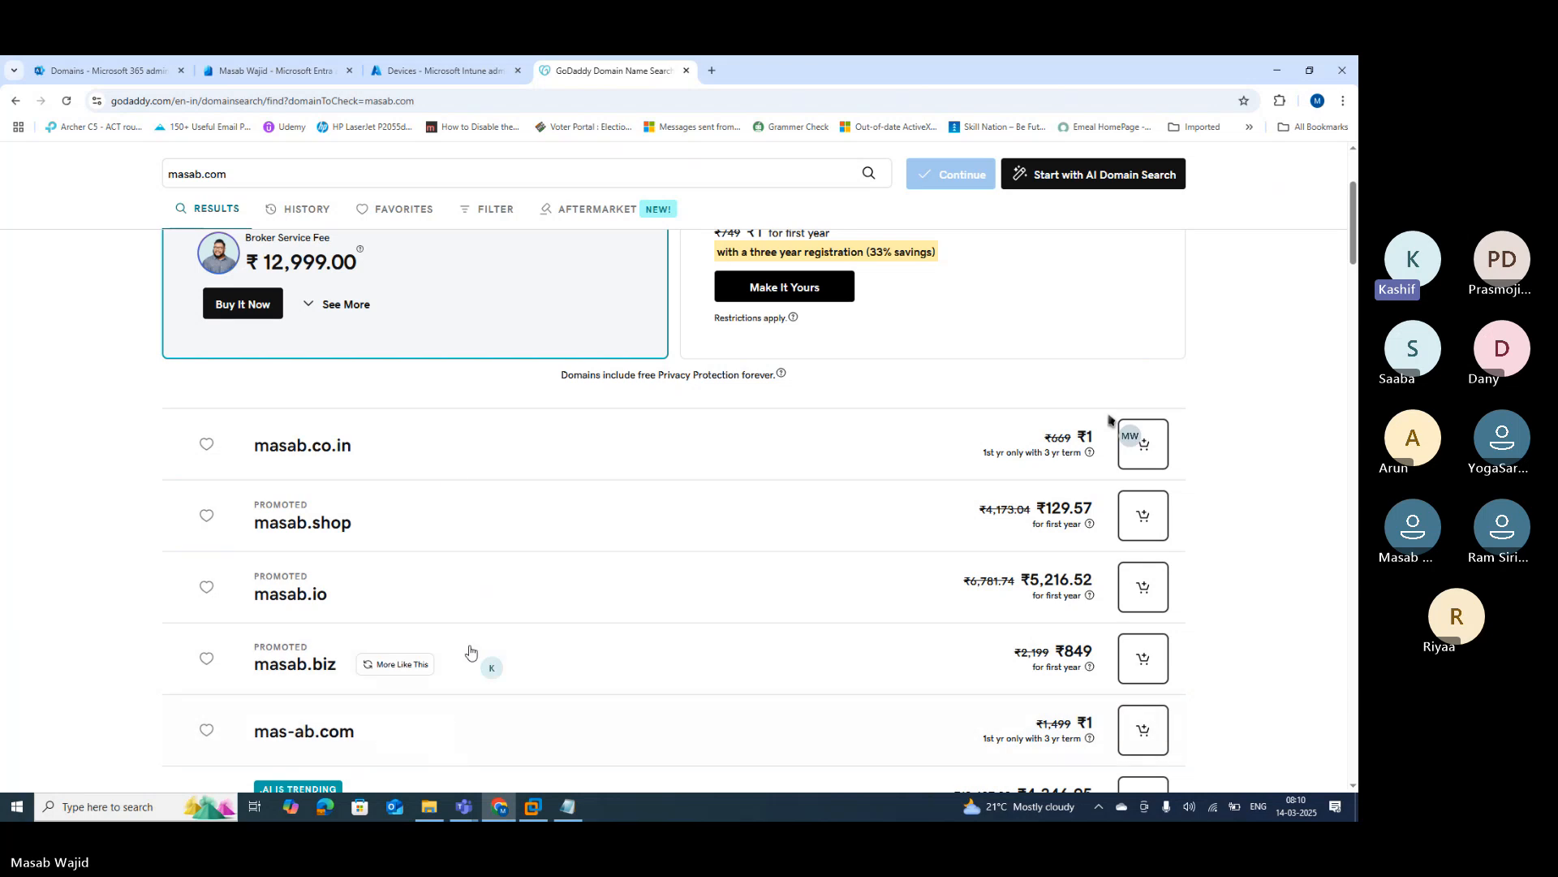
scroll(1108, 420, down, 3)
scroll(1109, 420, down, 3)
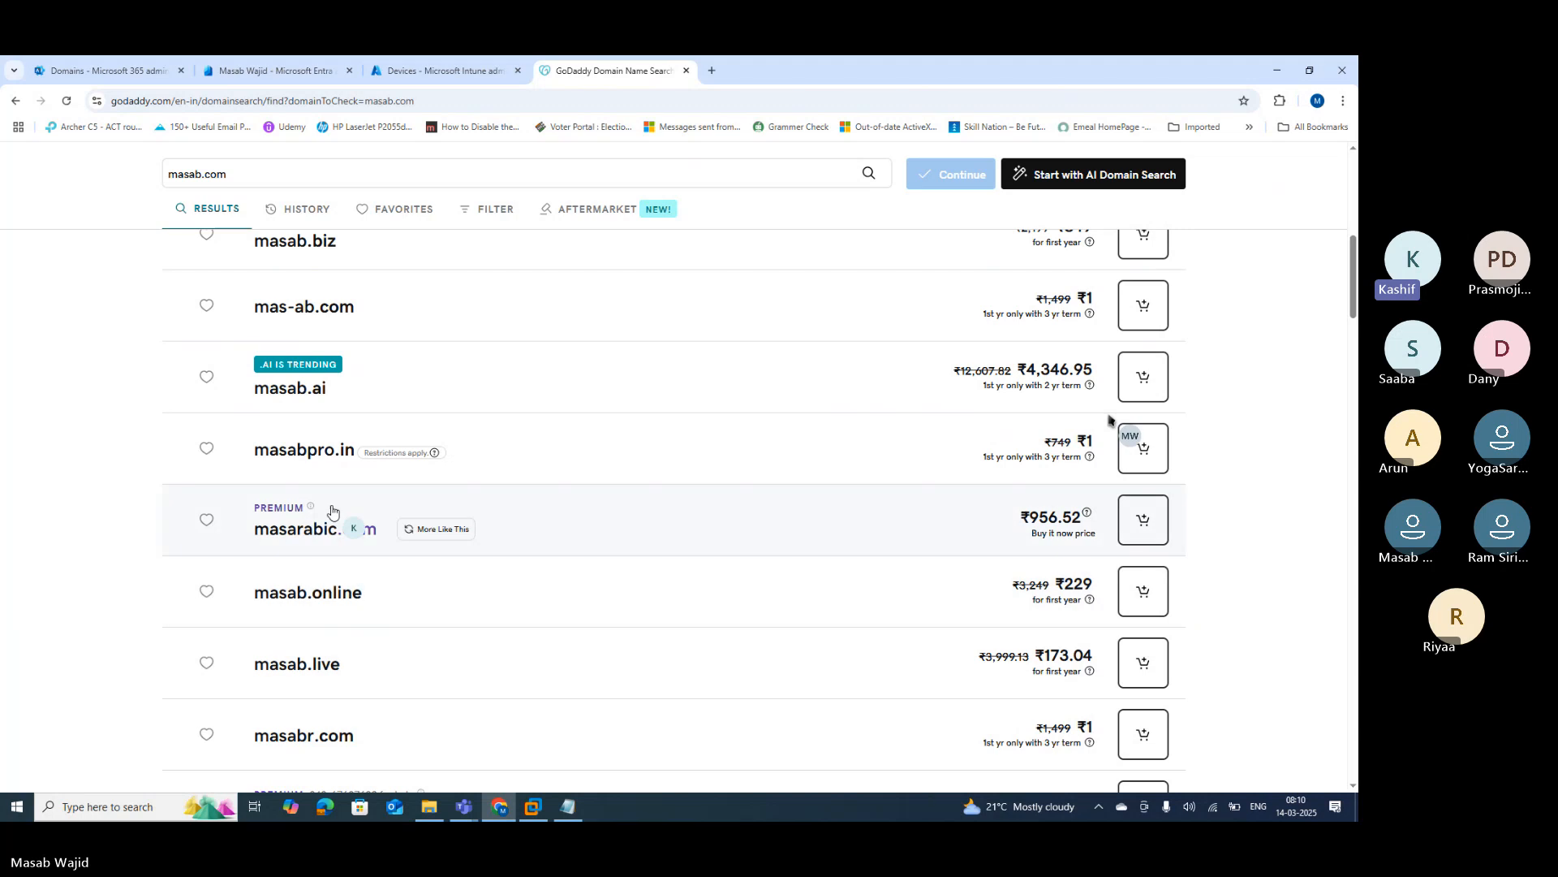
scroll(1109, 419, up, 2)
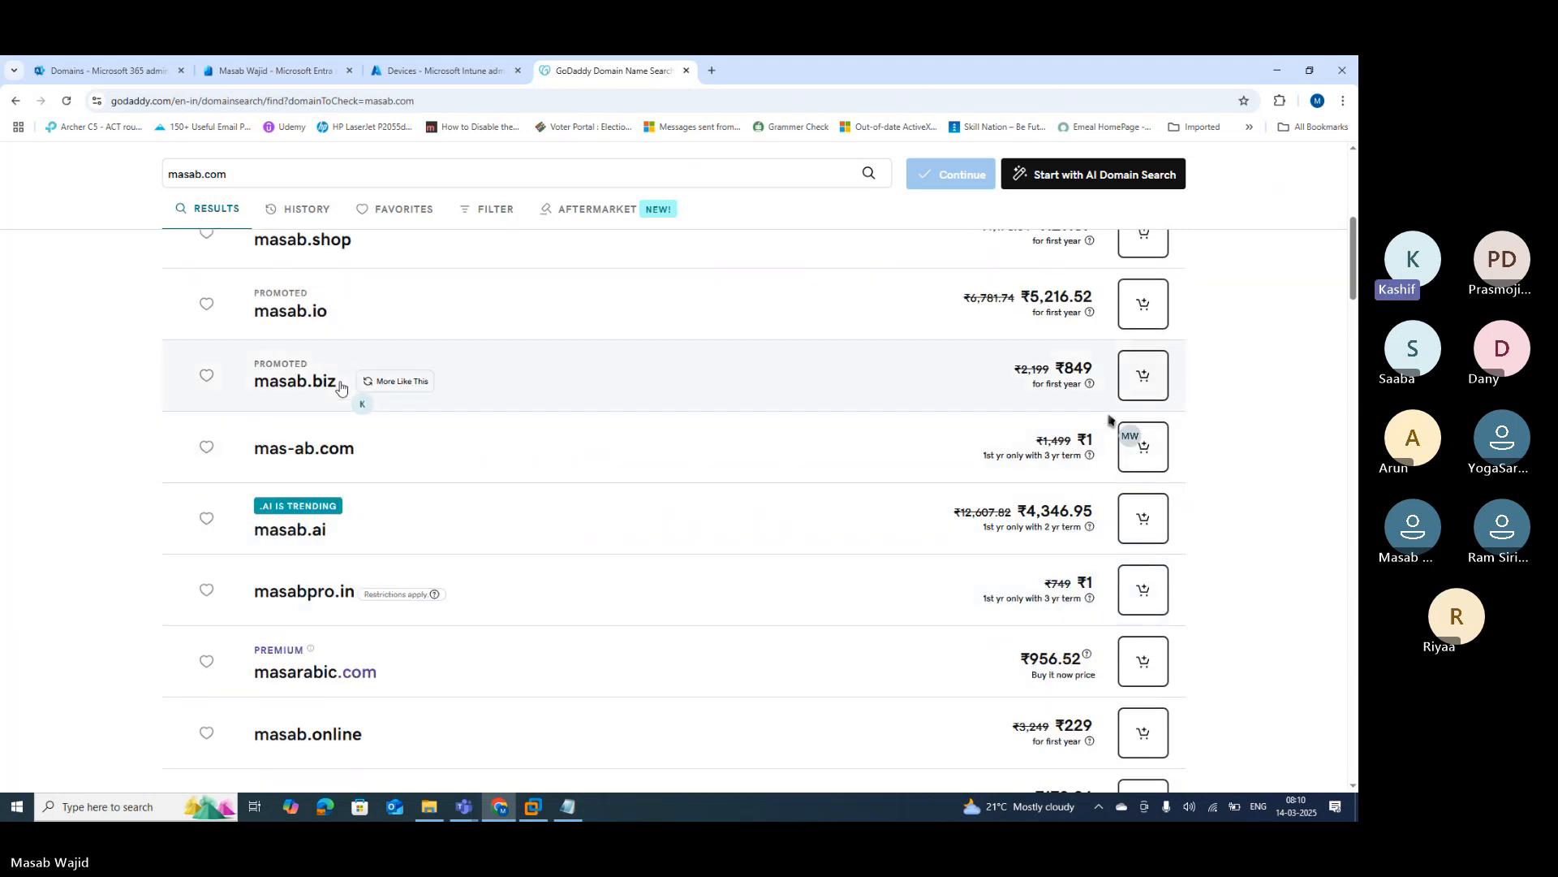
scroll(1108, 420, up, 3)
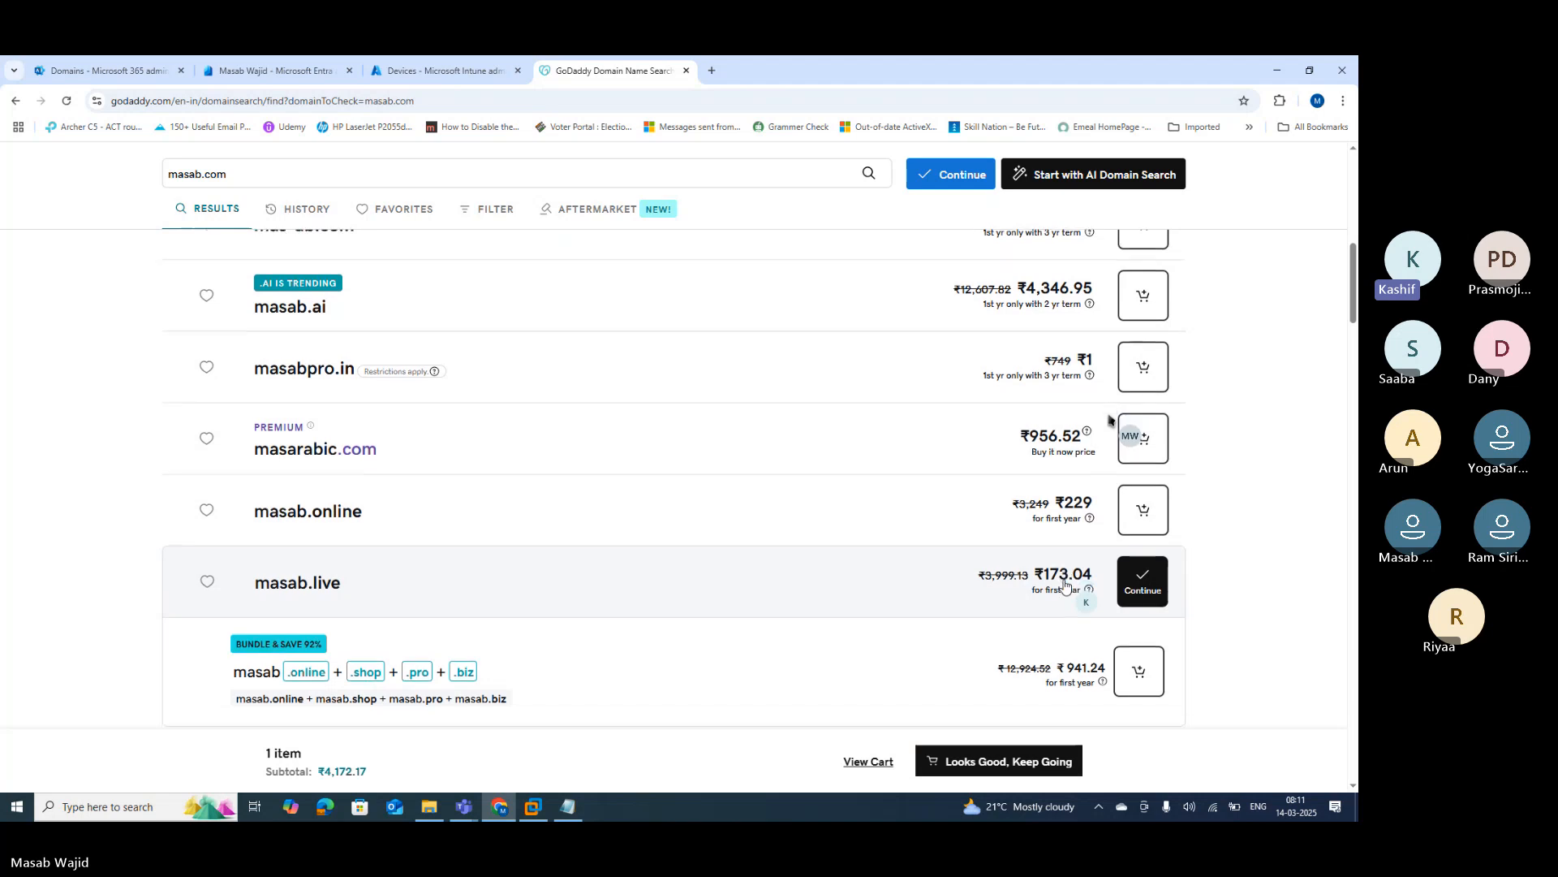
scroll(1110, 420, down, 3)
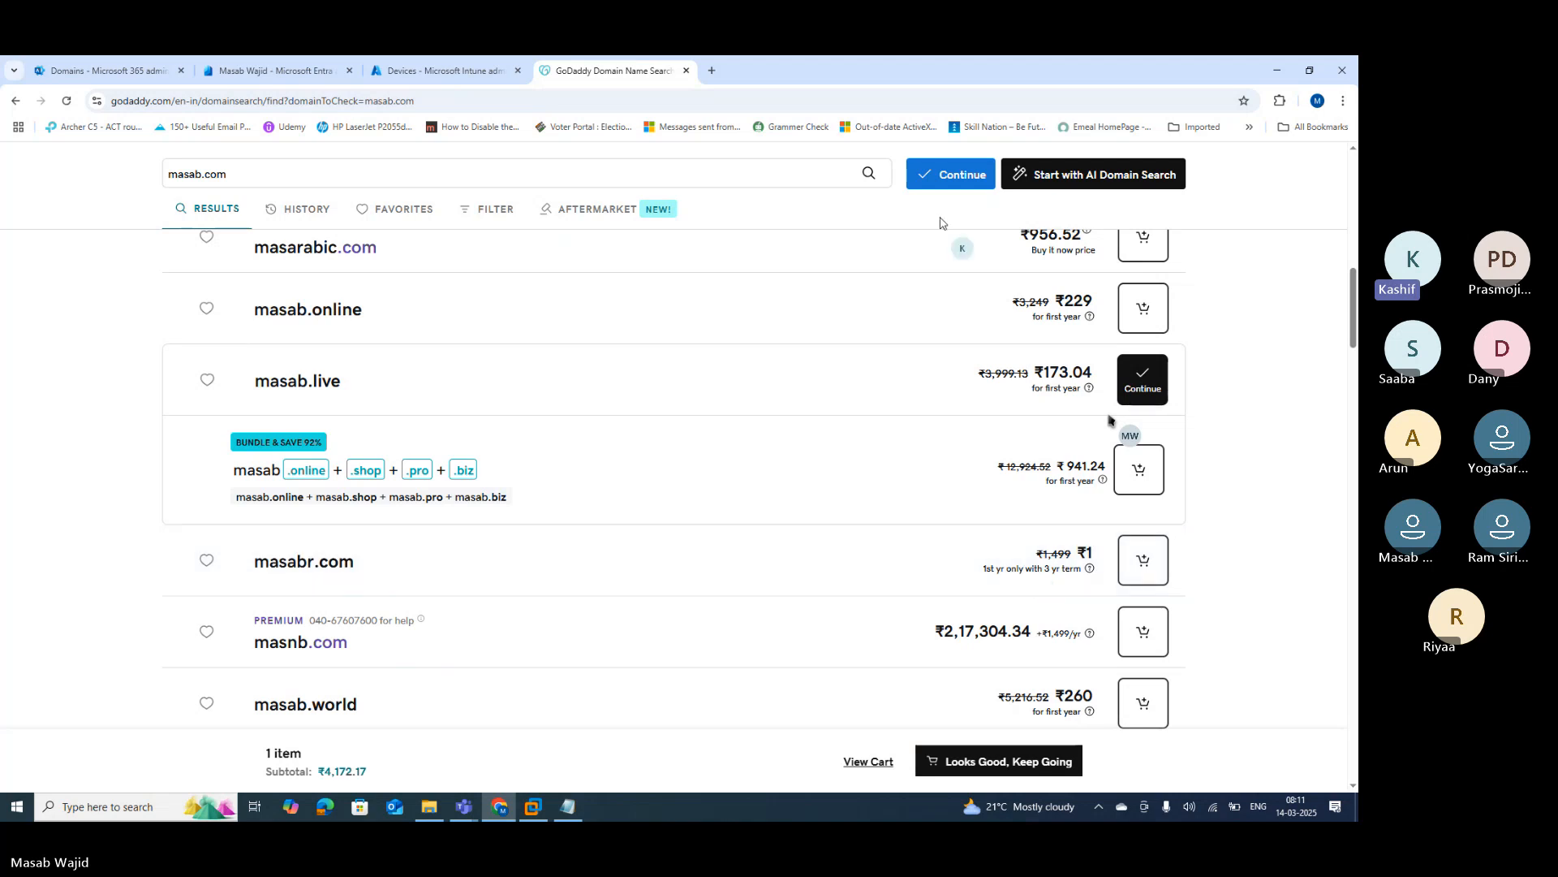
click(938, 172)
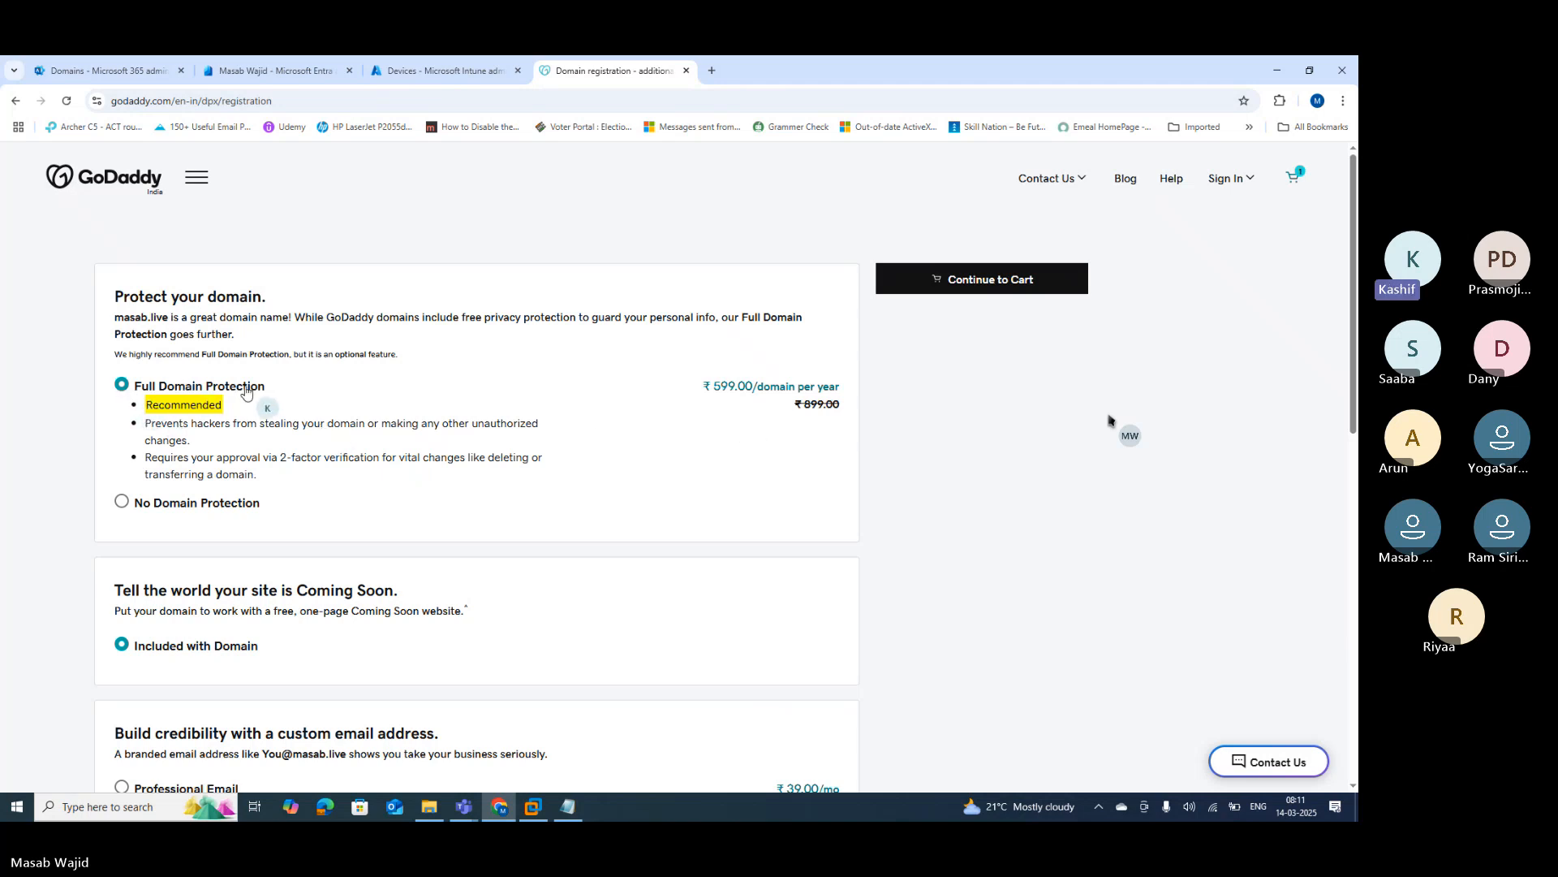
Step: Choose No Domain Protection instead of the ₹599.00/year Full Domain Protection for masab.live
click(122, 503)
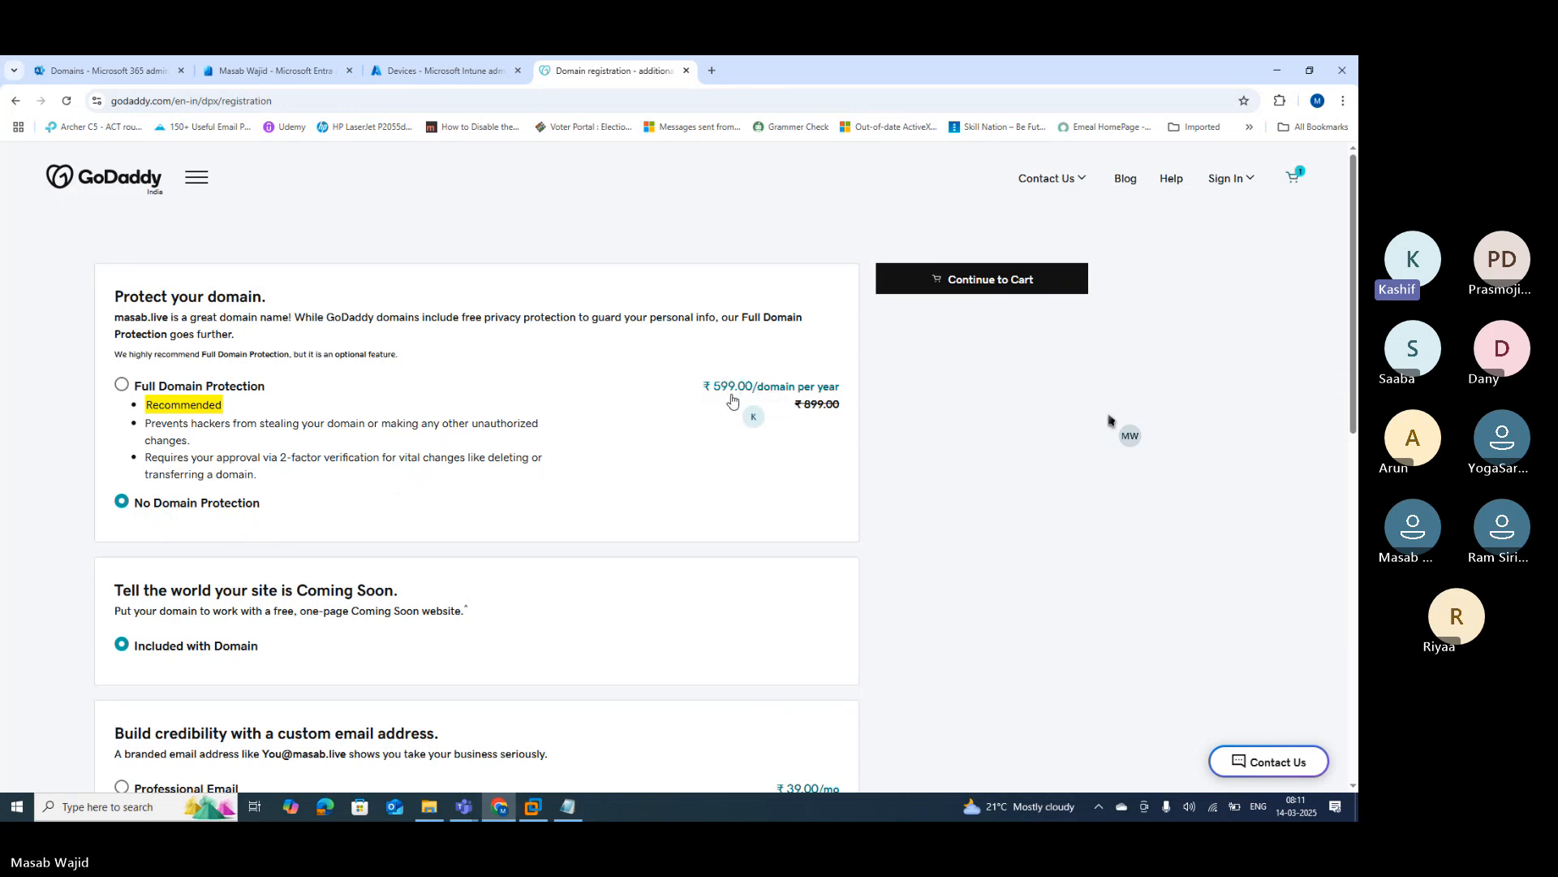
scroll(747, 414, down, 3)
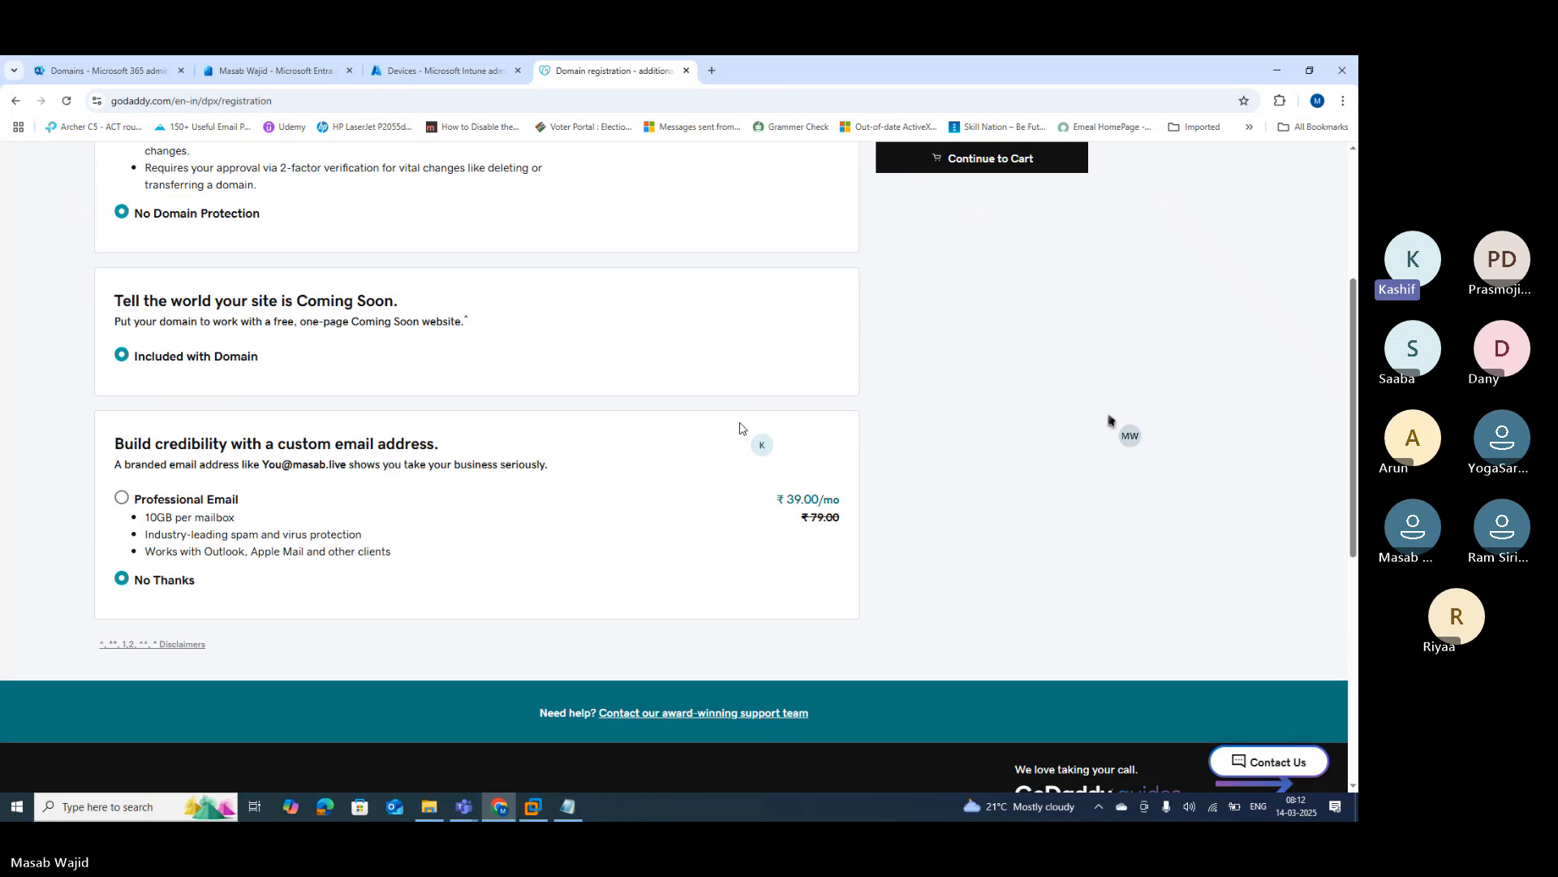
scroll(742, 422, down, 2)
scroll(576, 517, up, 5)
scroll(576, 517, up, 1)
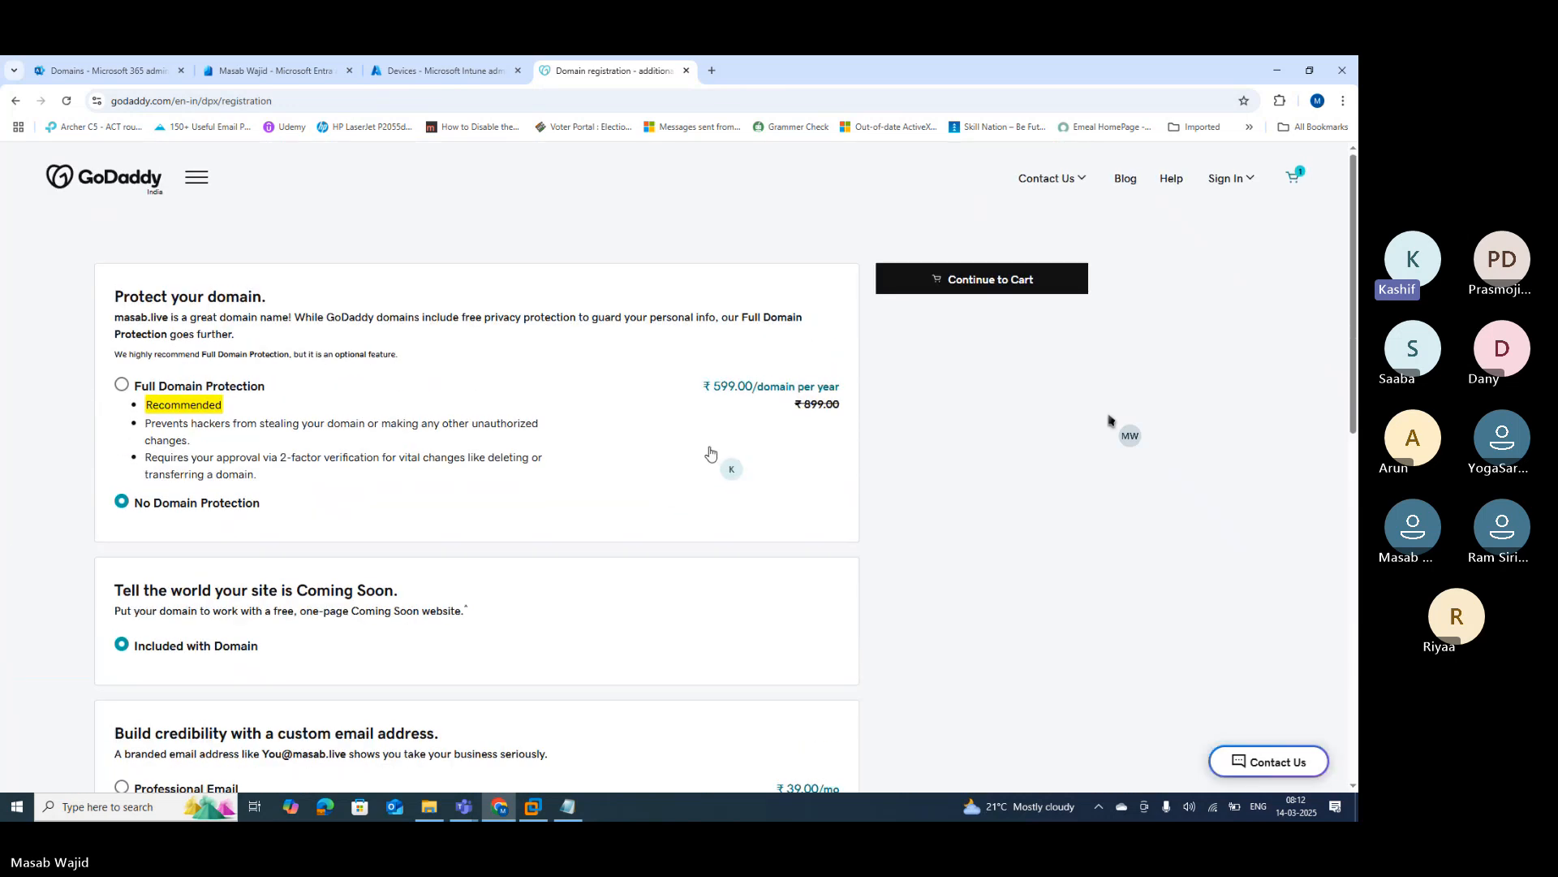
Step: Go to the cart and change masab.live from 2 Years to 1 Year, making the subtotal ₹173.04
click(985, 278)
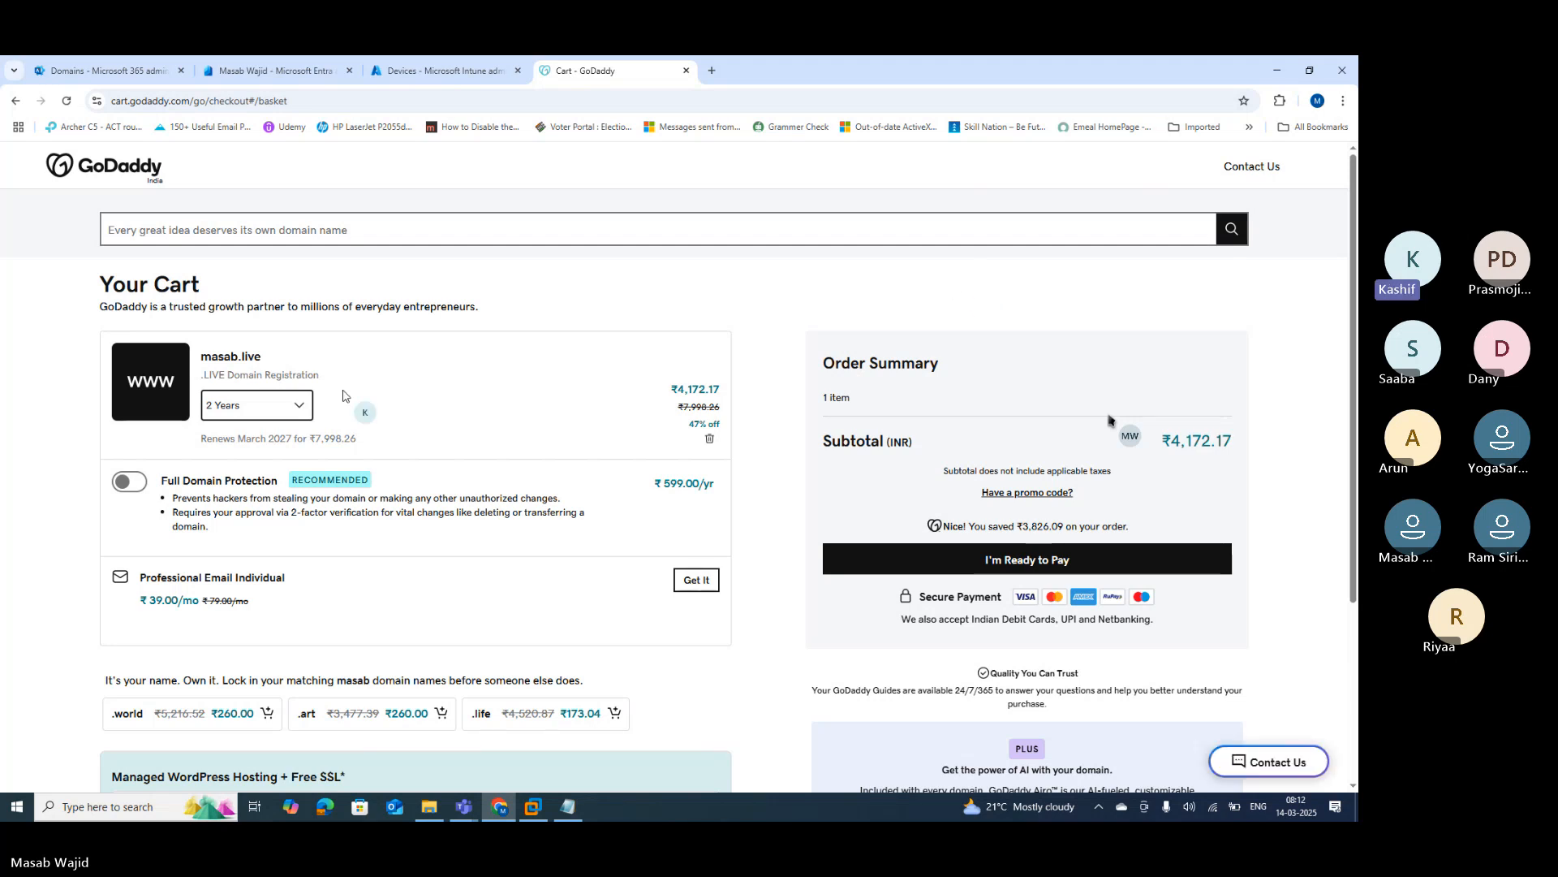
click(306, 407)
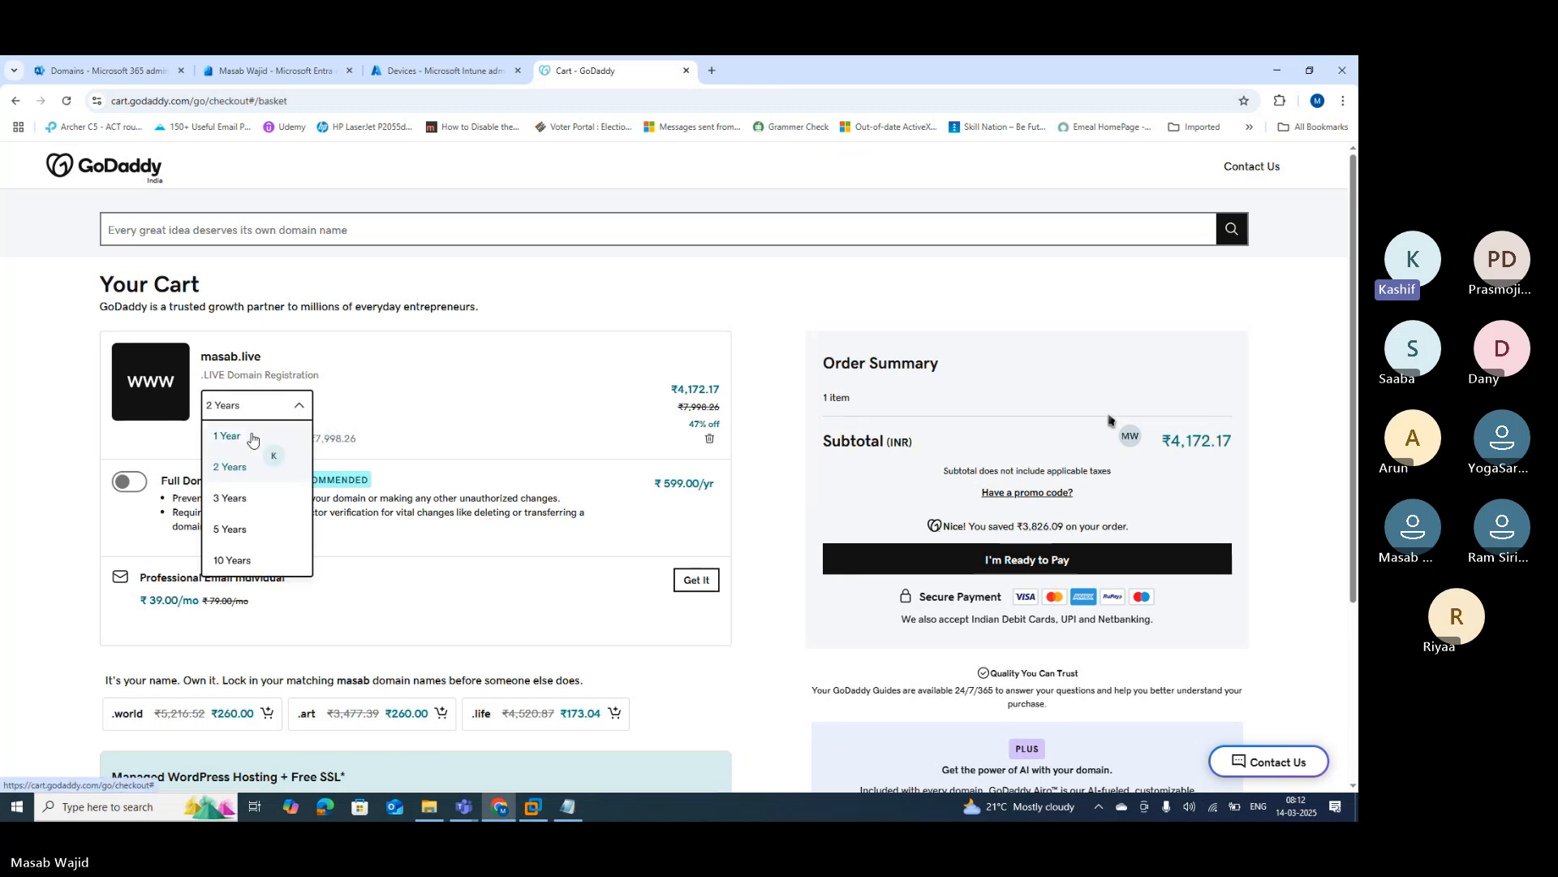
click(252, 439)
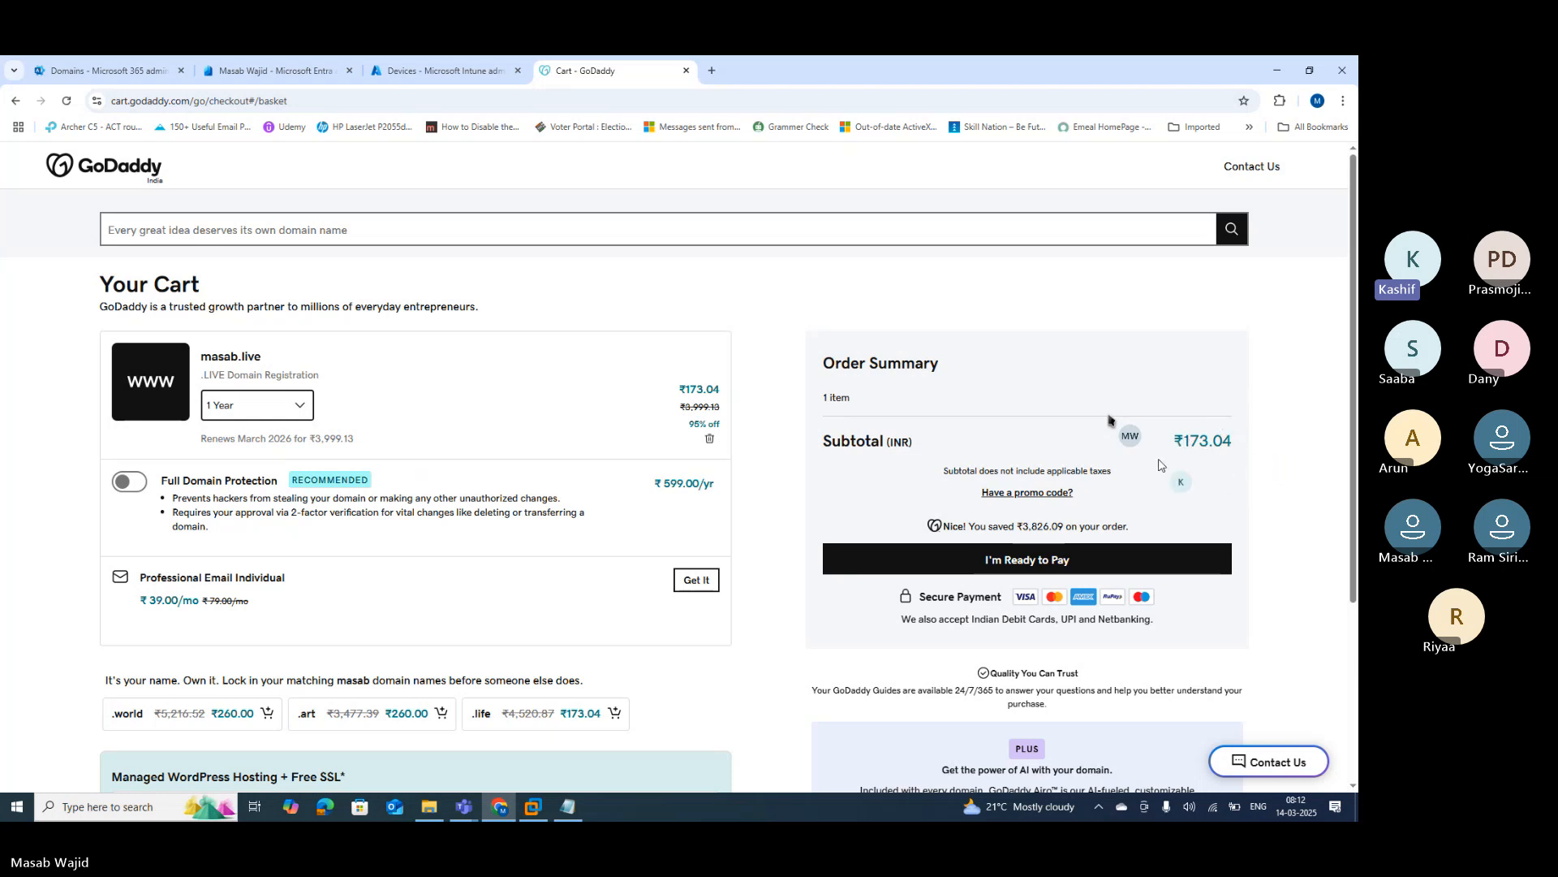
Step: Switch to the Intune Training Teams meeting, unmute the mic, and bring the Chrome cart back
key(alt+Tab)
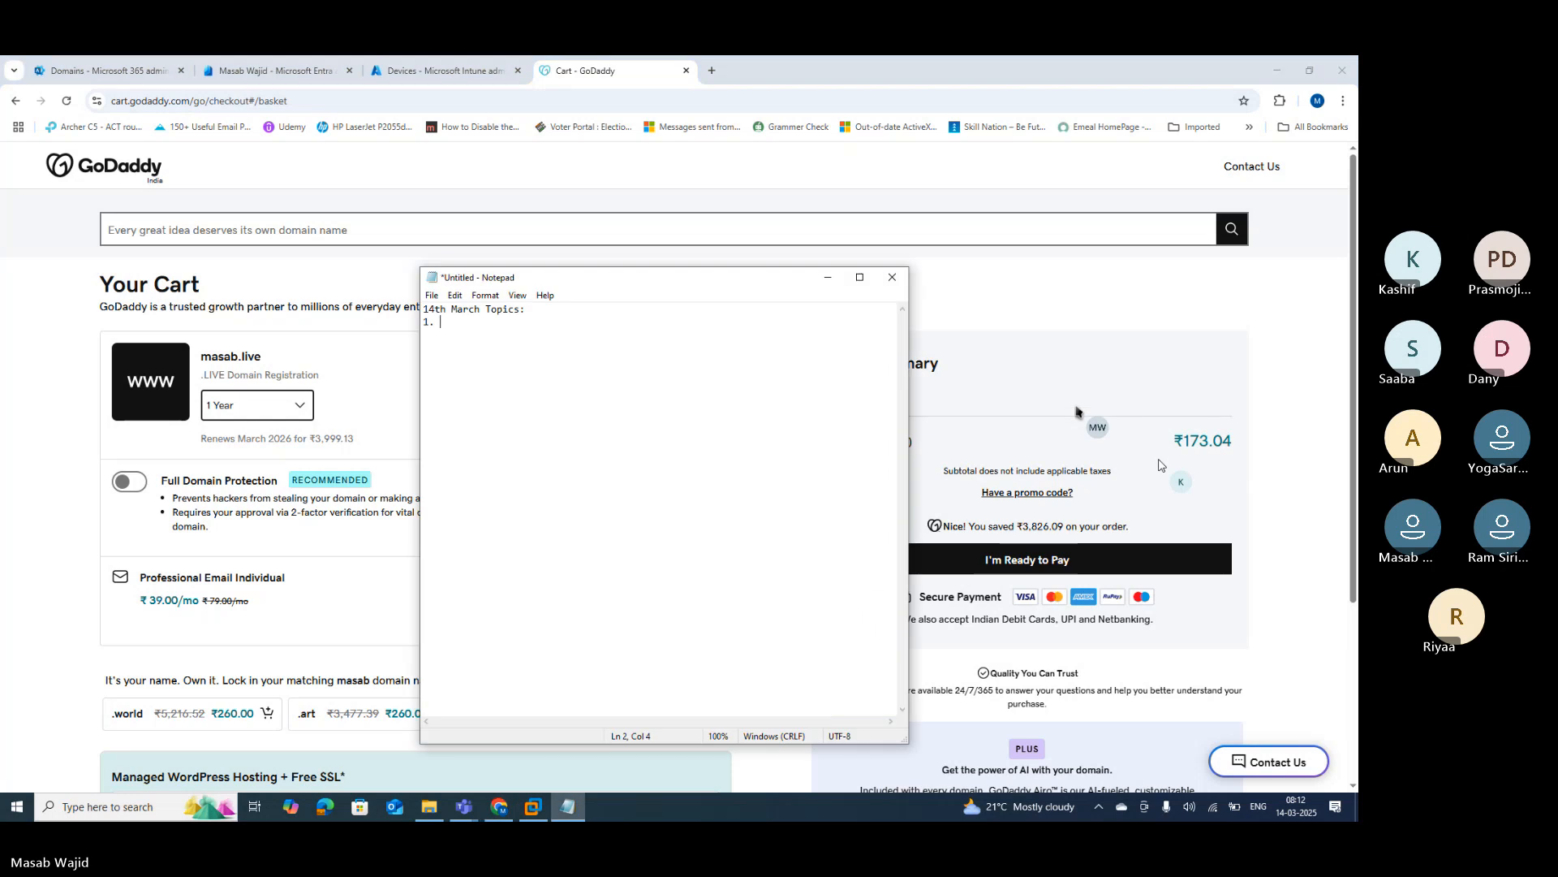
key(alt+Tab)
key(alt+Tab)
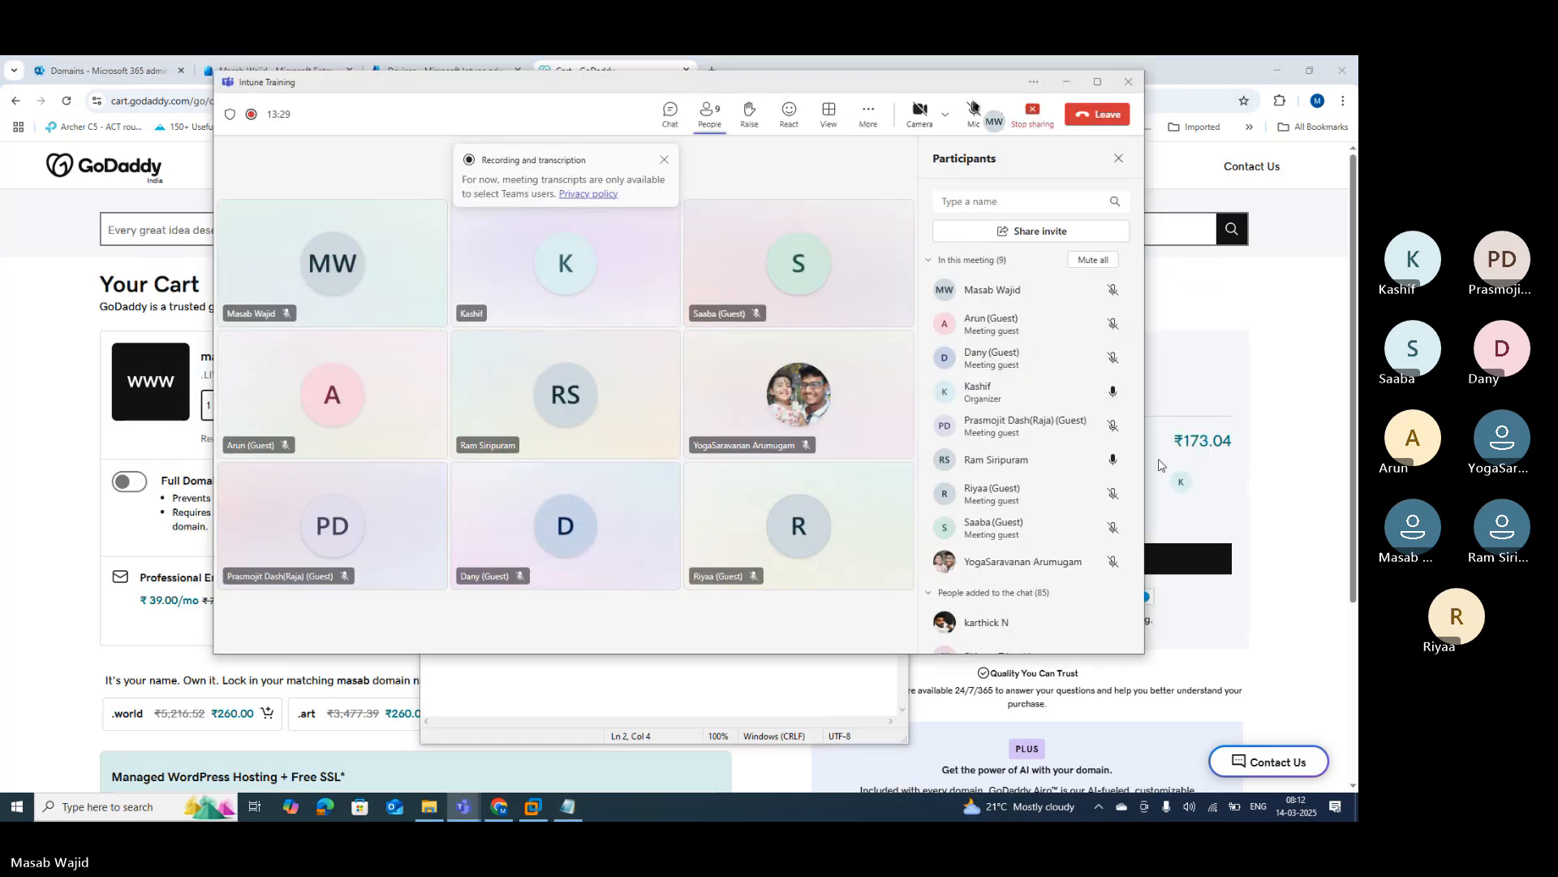
click(974, 117)
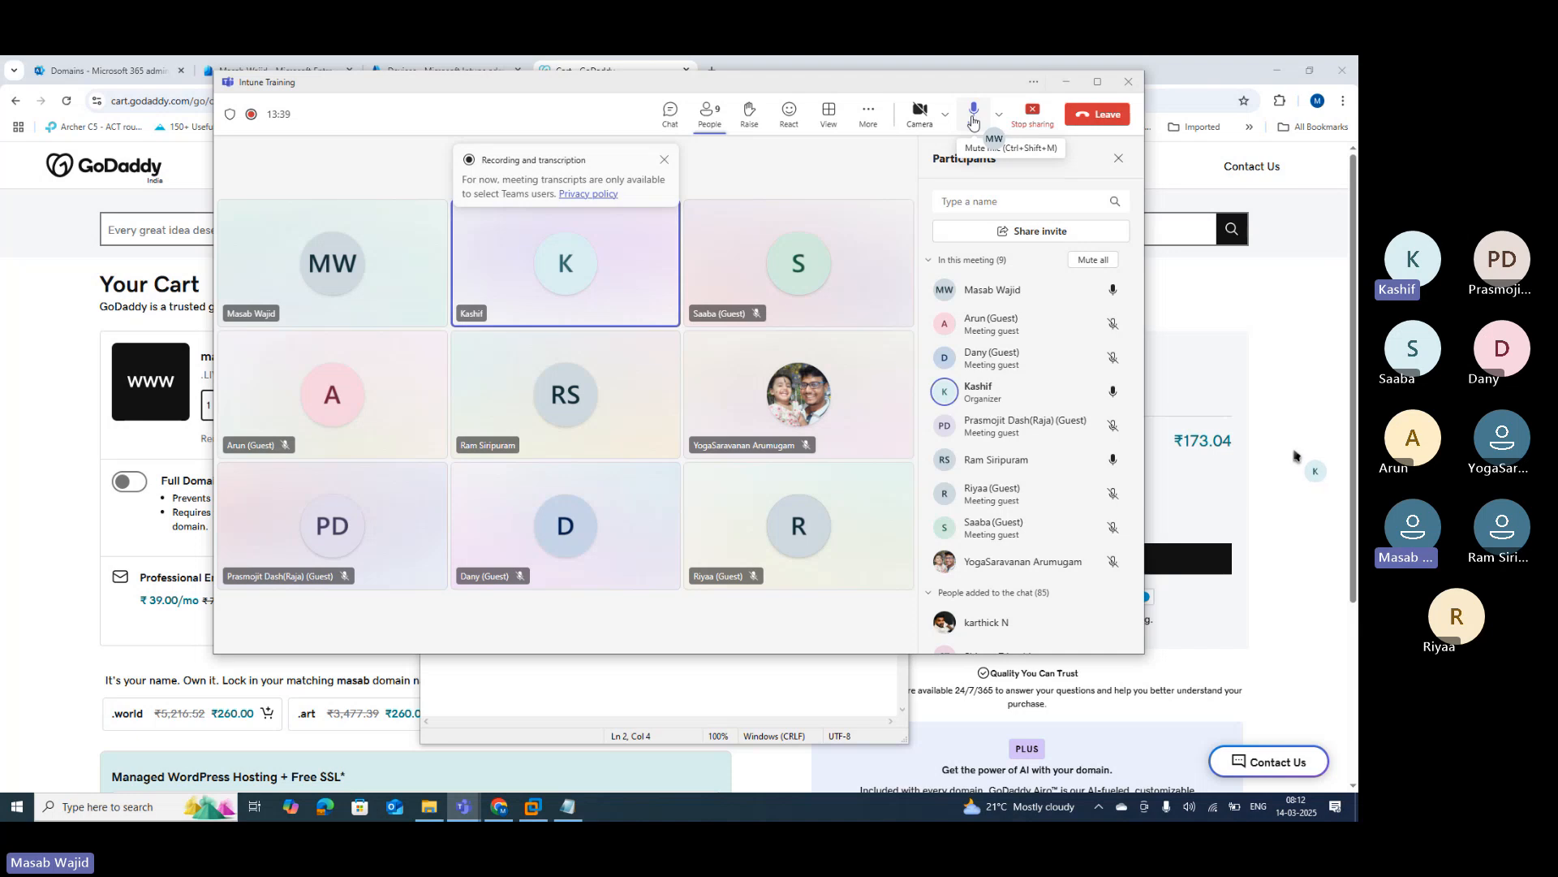
click(1298, 381)
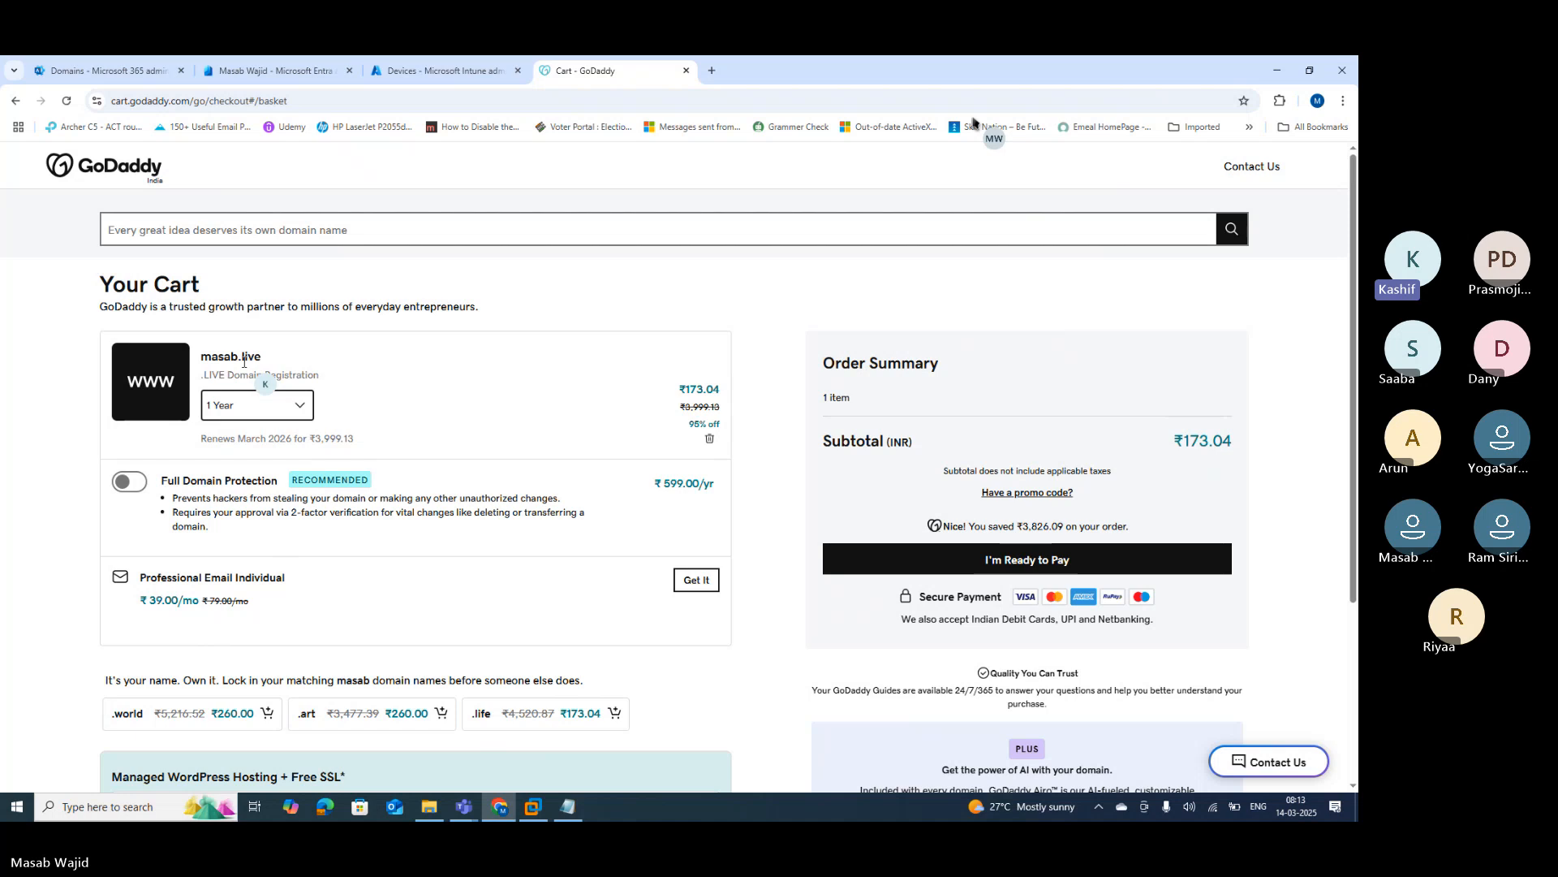
click(103, 71)
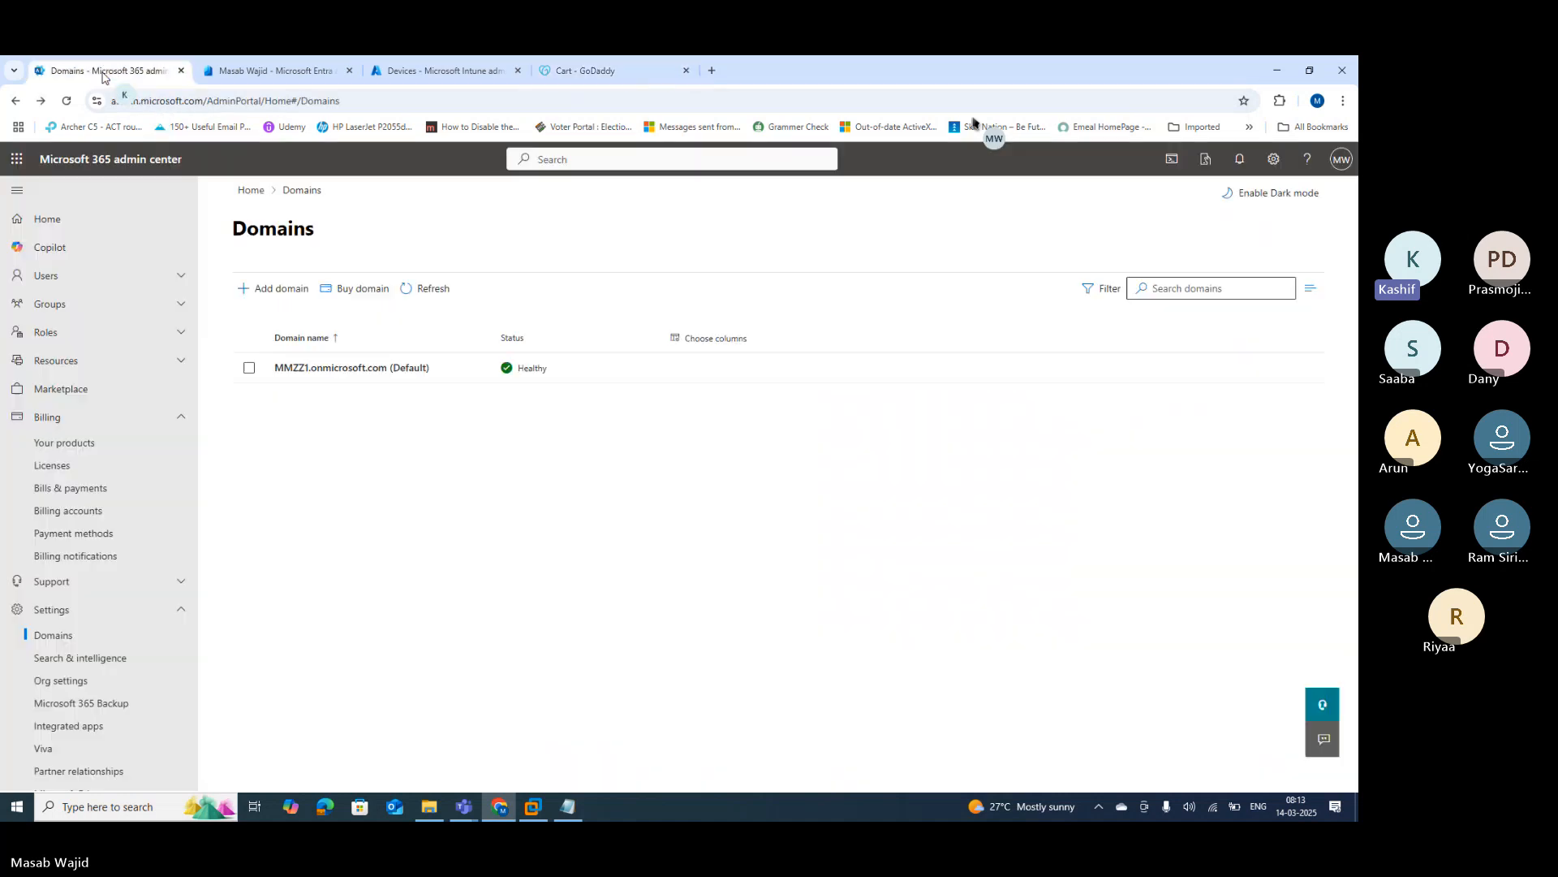
click(1341, 160)
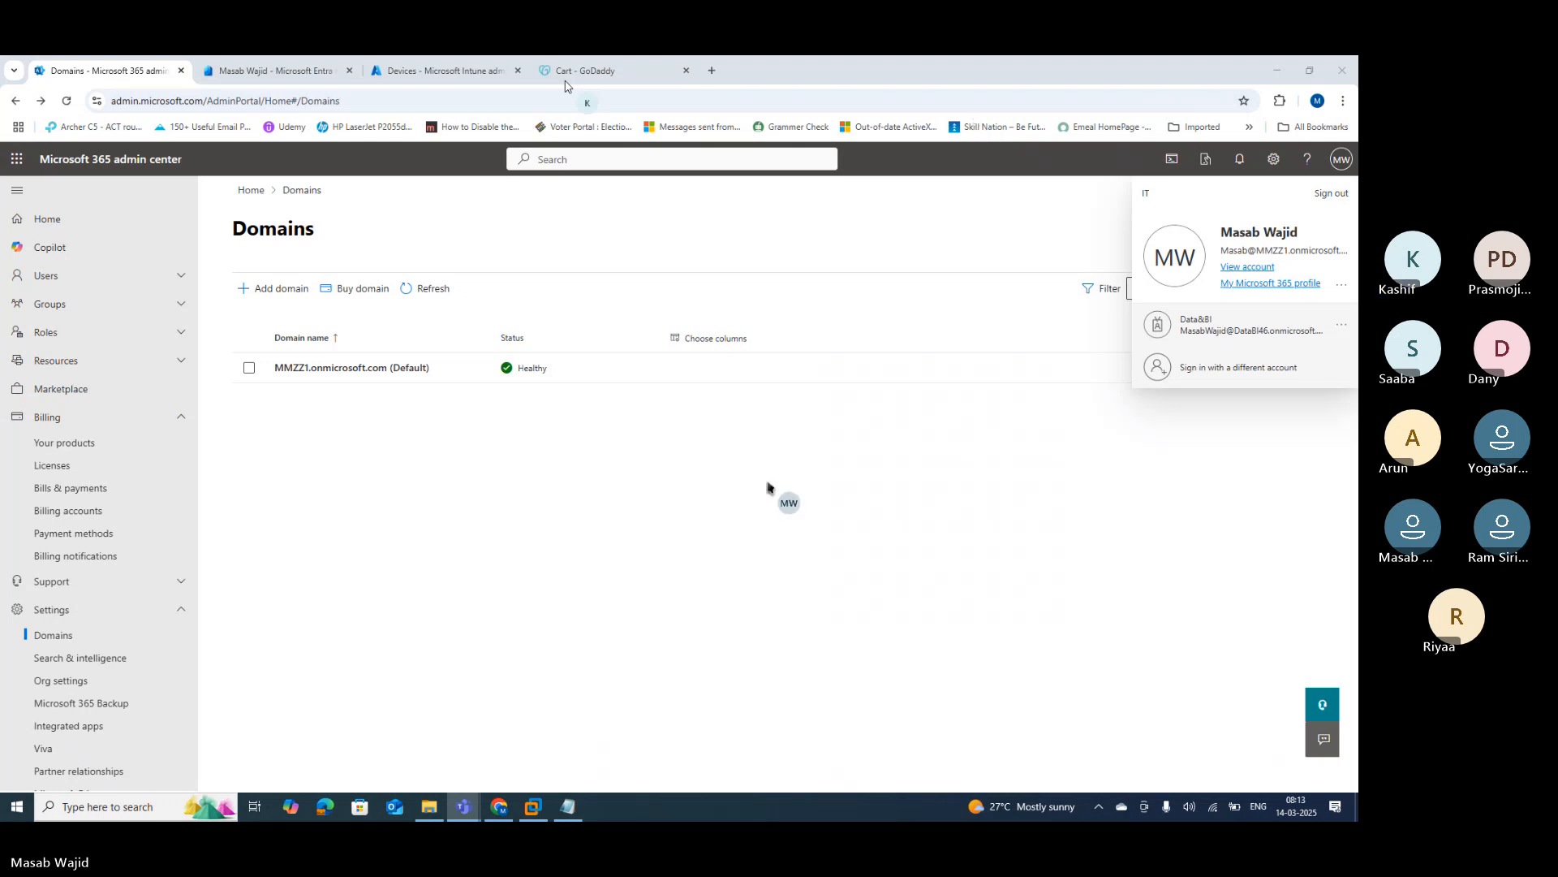
click(771, 490)
double_click(990, 74)
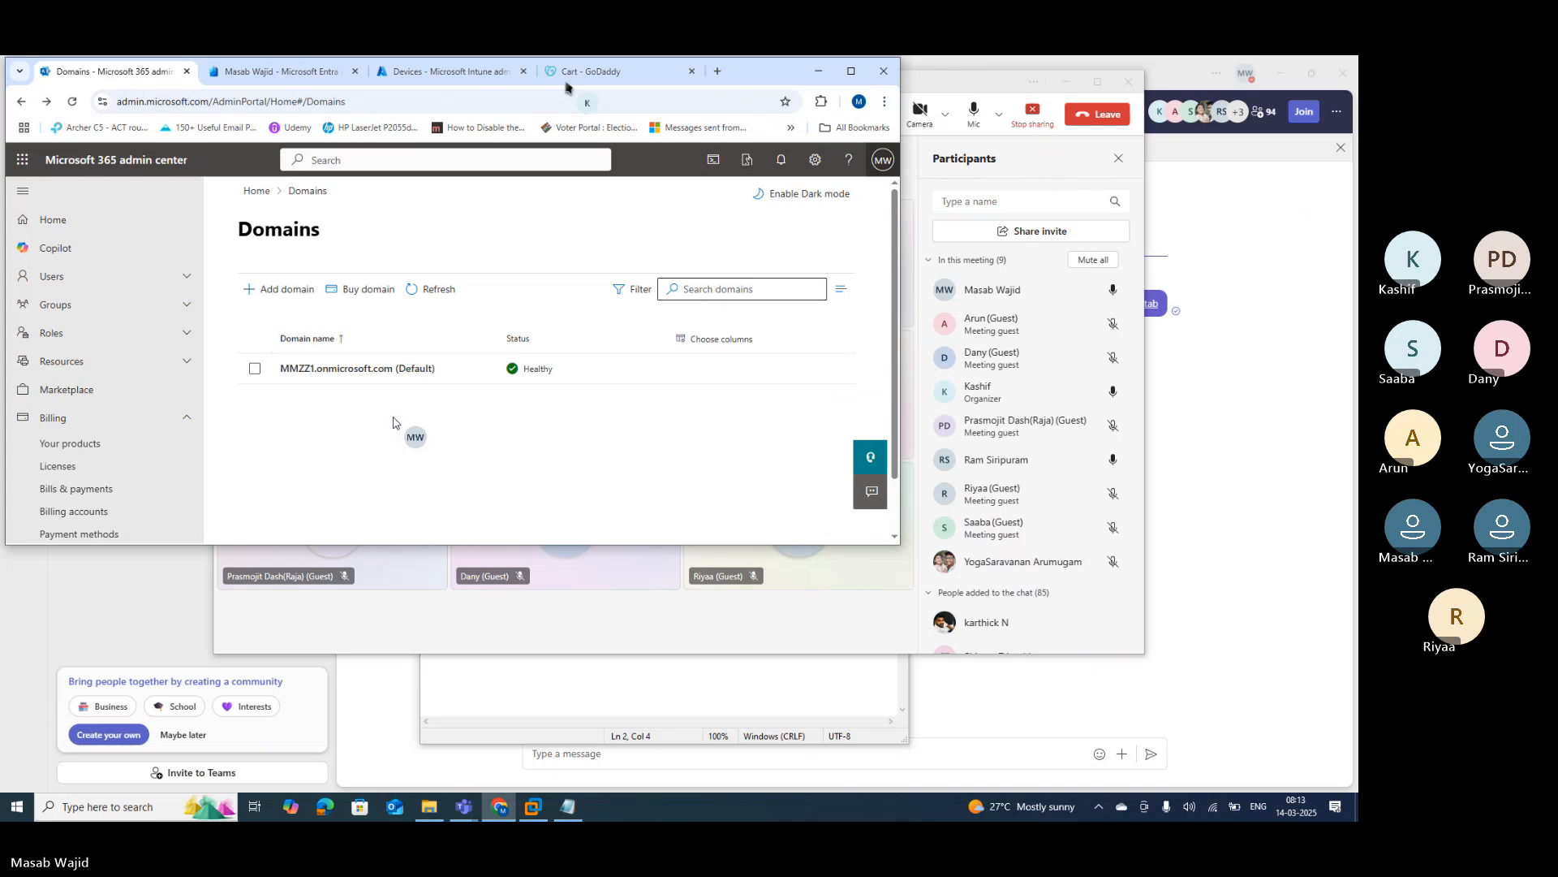
key(alt+Tab)
key(alt+Tab)
key(alt+Tab)
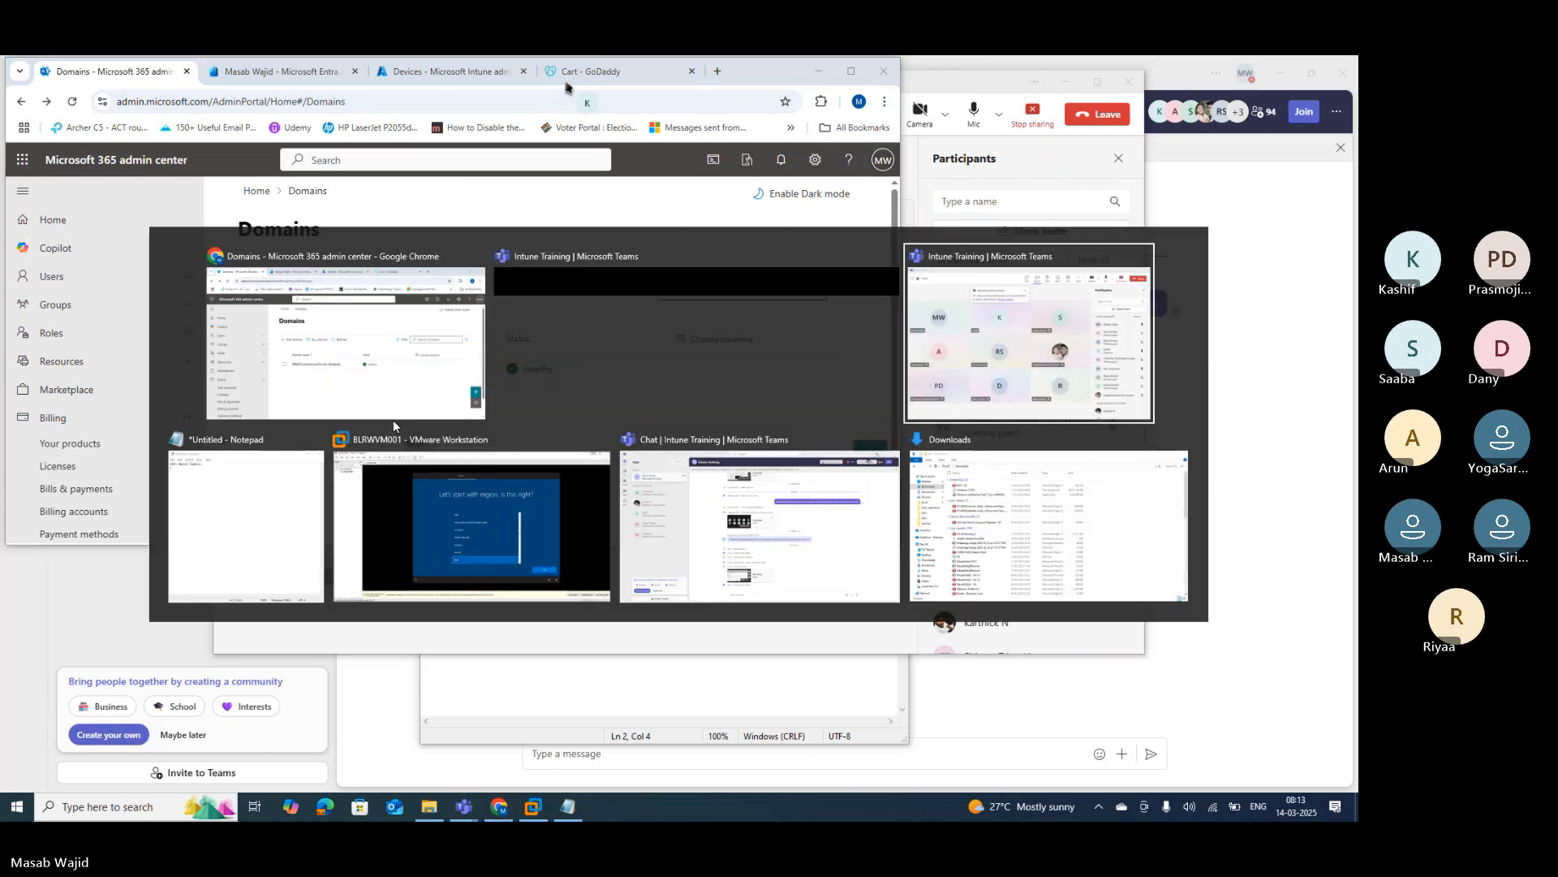
key(alt+Tab)
key(alt+Tab)
key(alt+Tab)
key(alt+Tab)
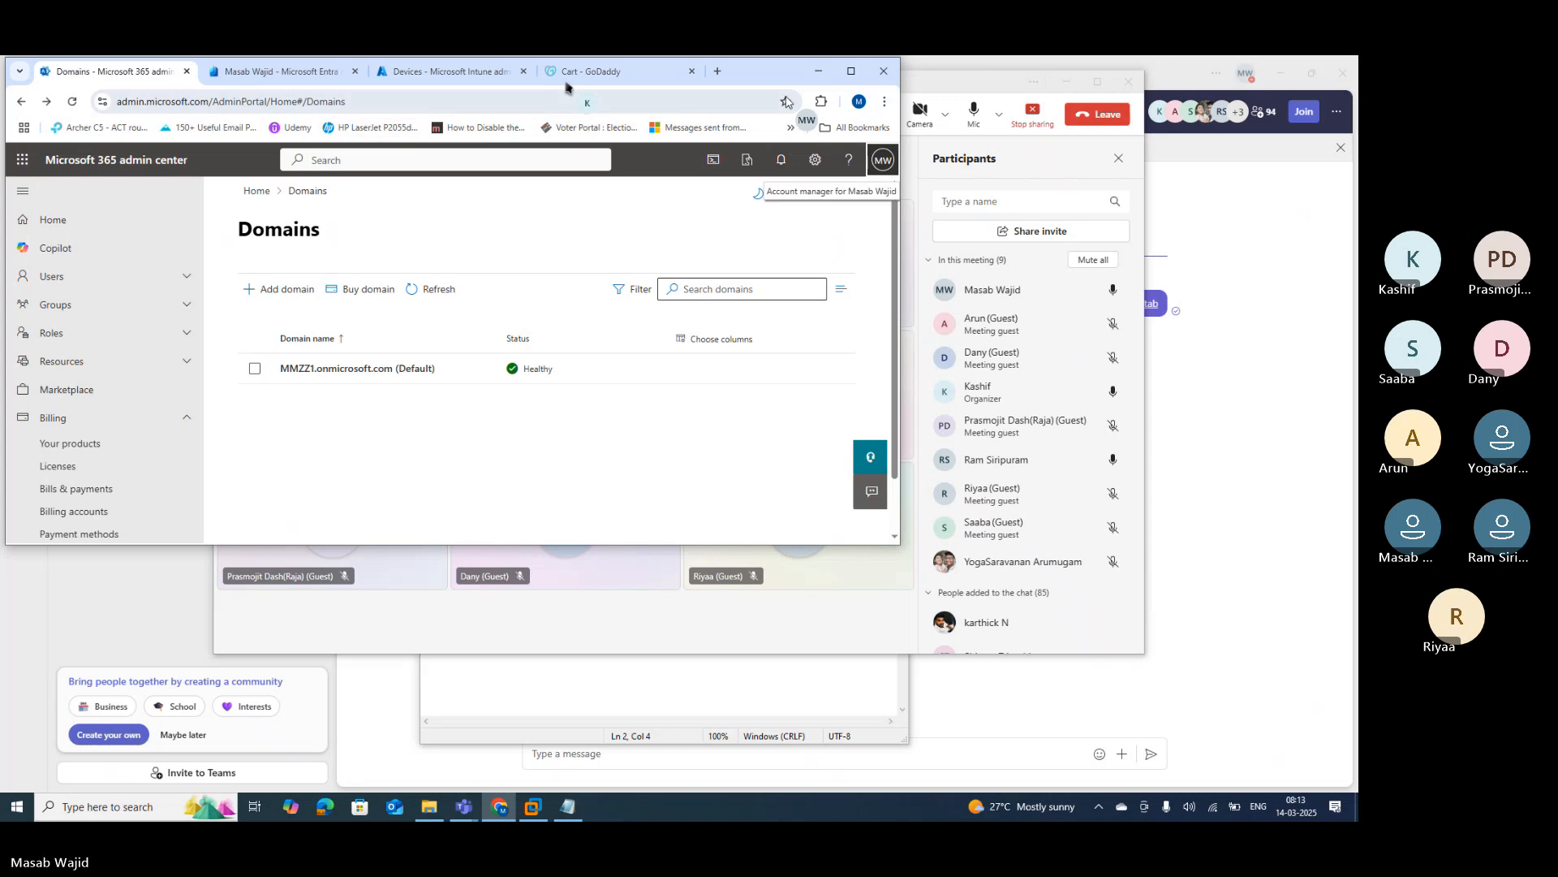
click(851, 71)
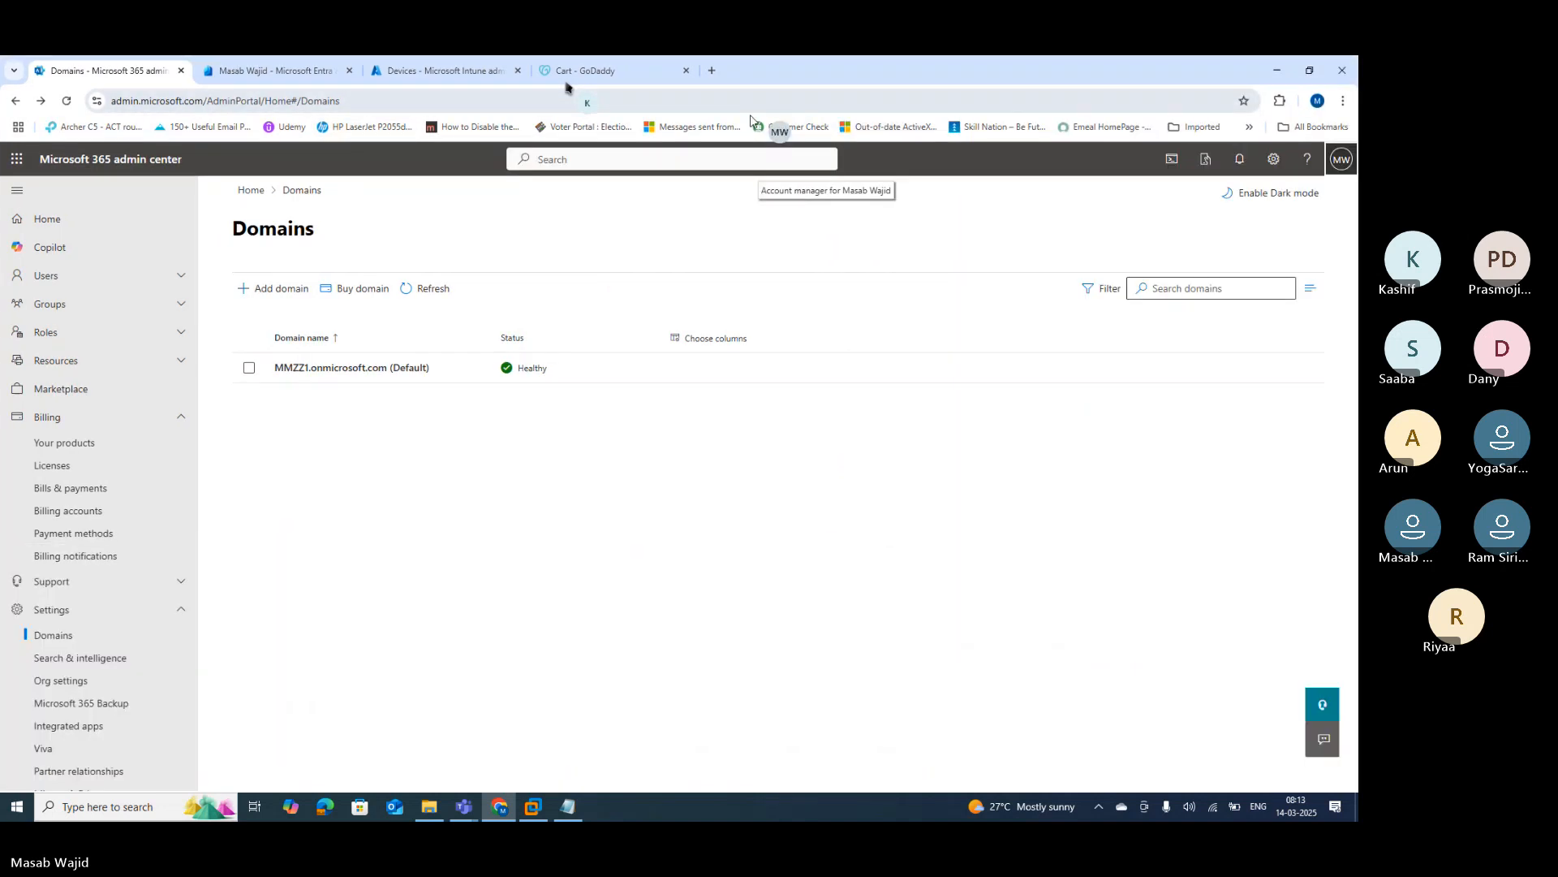
click(566, 75)
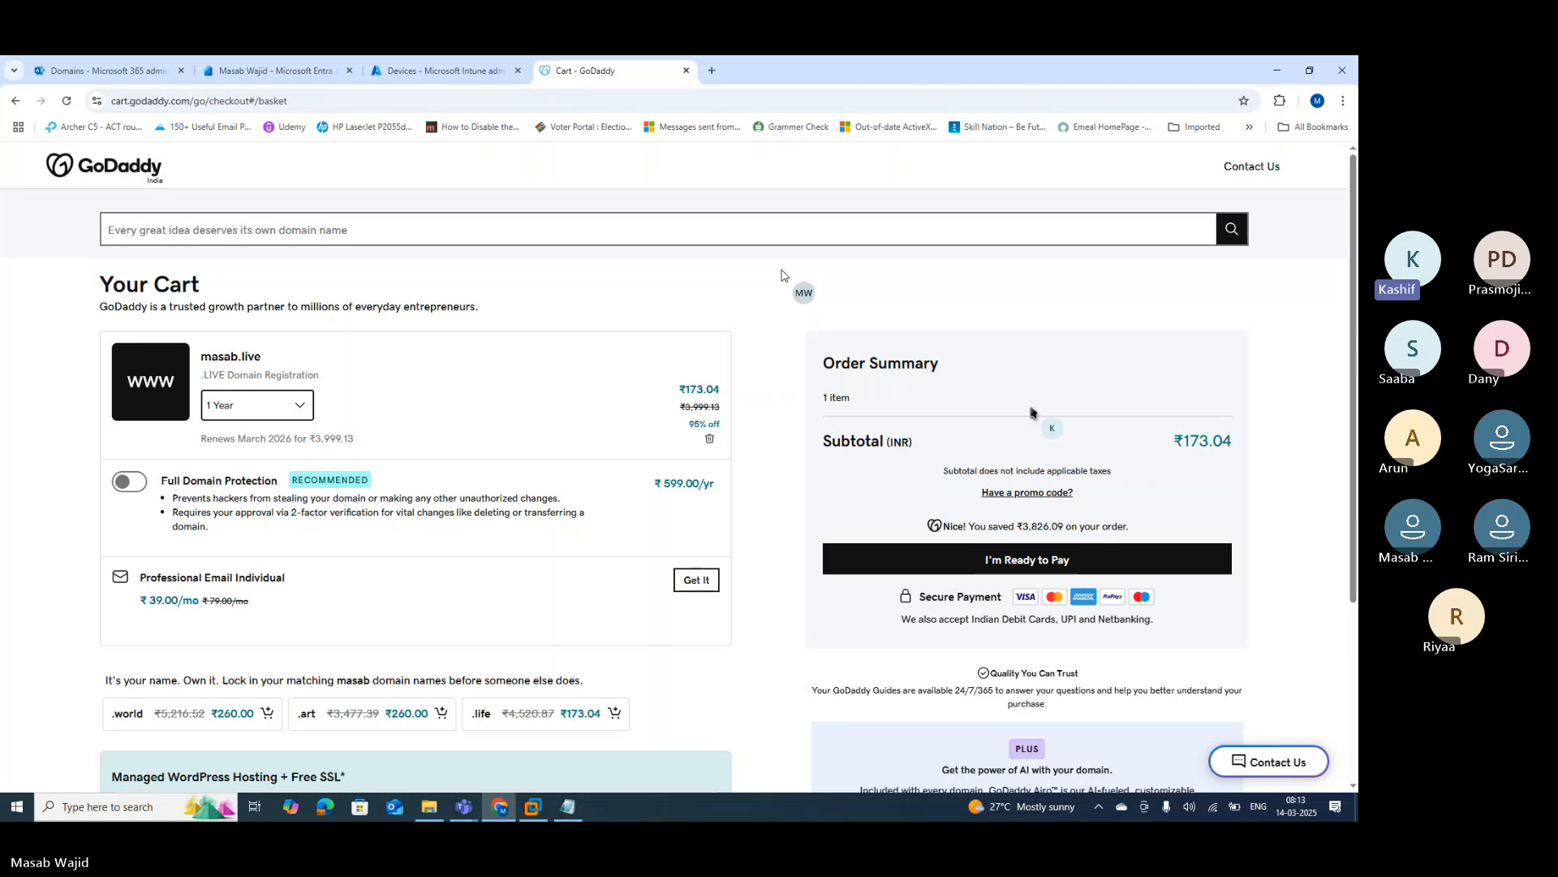
Step: Proceed to pay for the ₹173.04 order and sign in to GoDaddy with the Google account
click(915, 569)
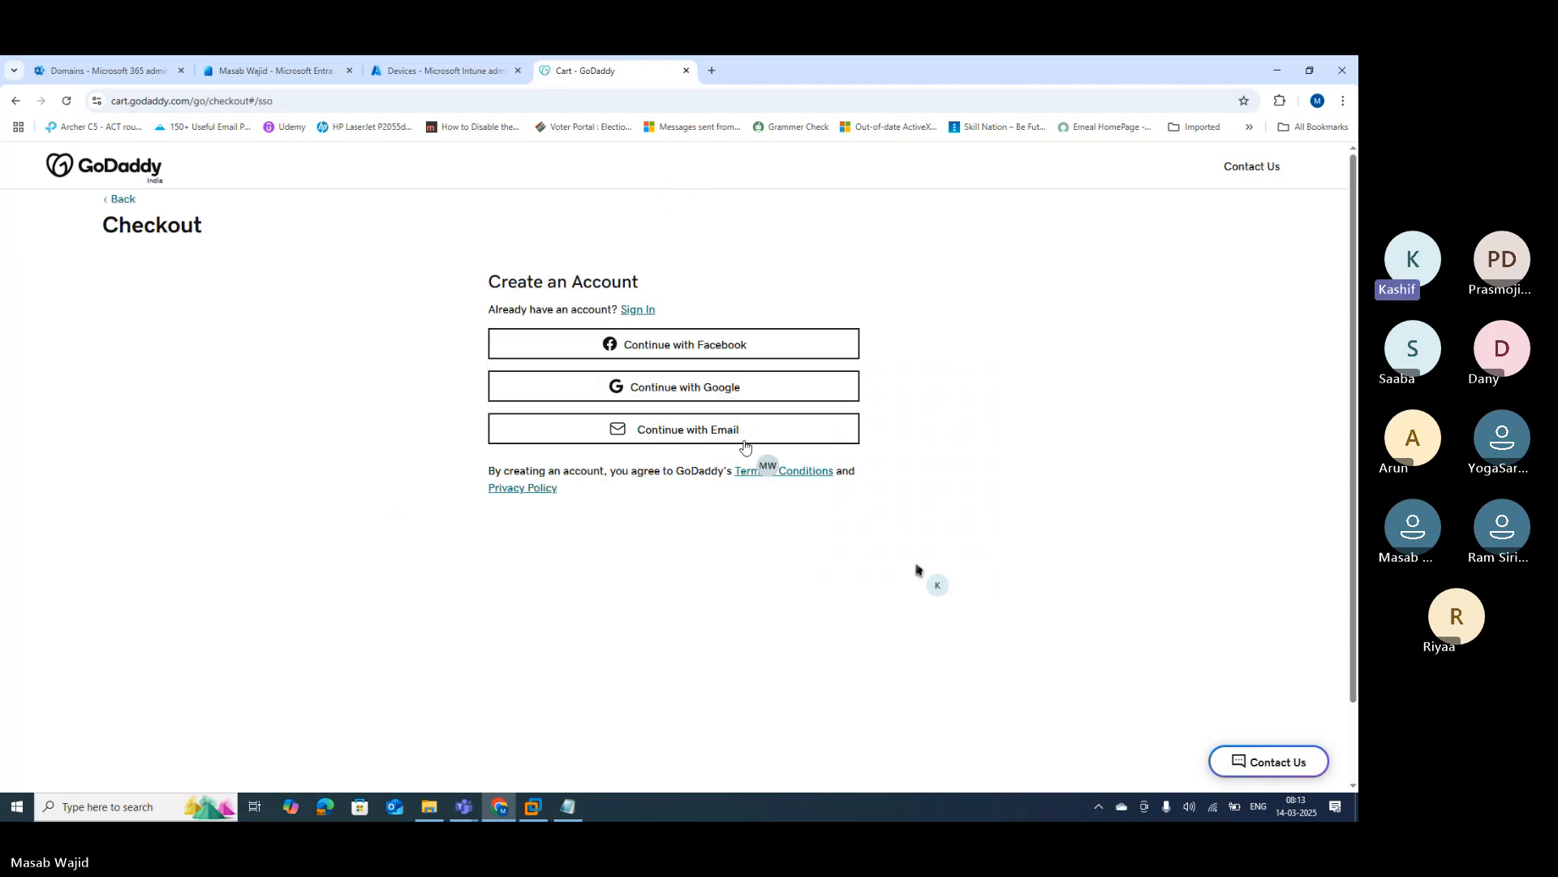
click(726, 397)
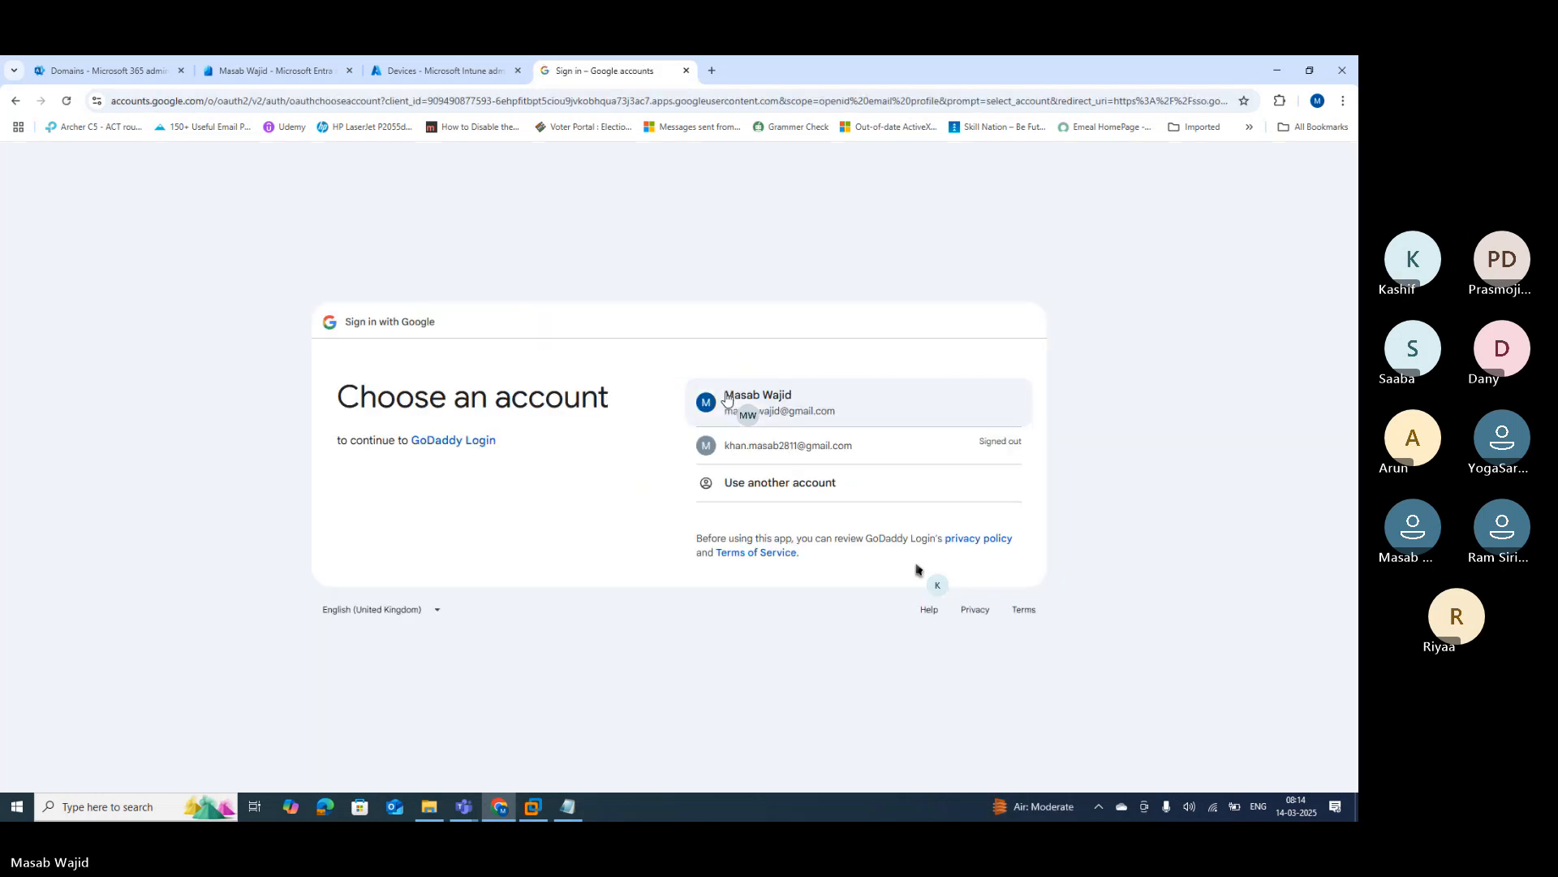
click(845, 414)
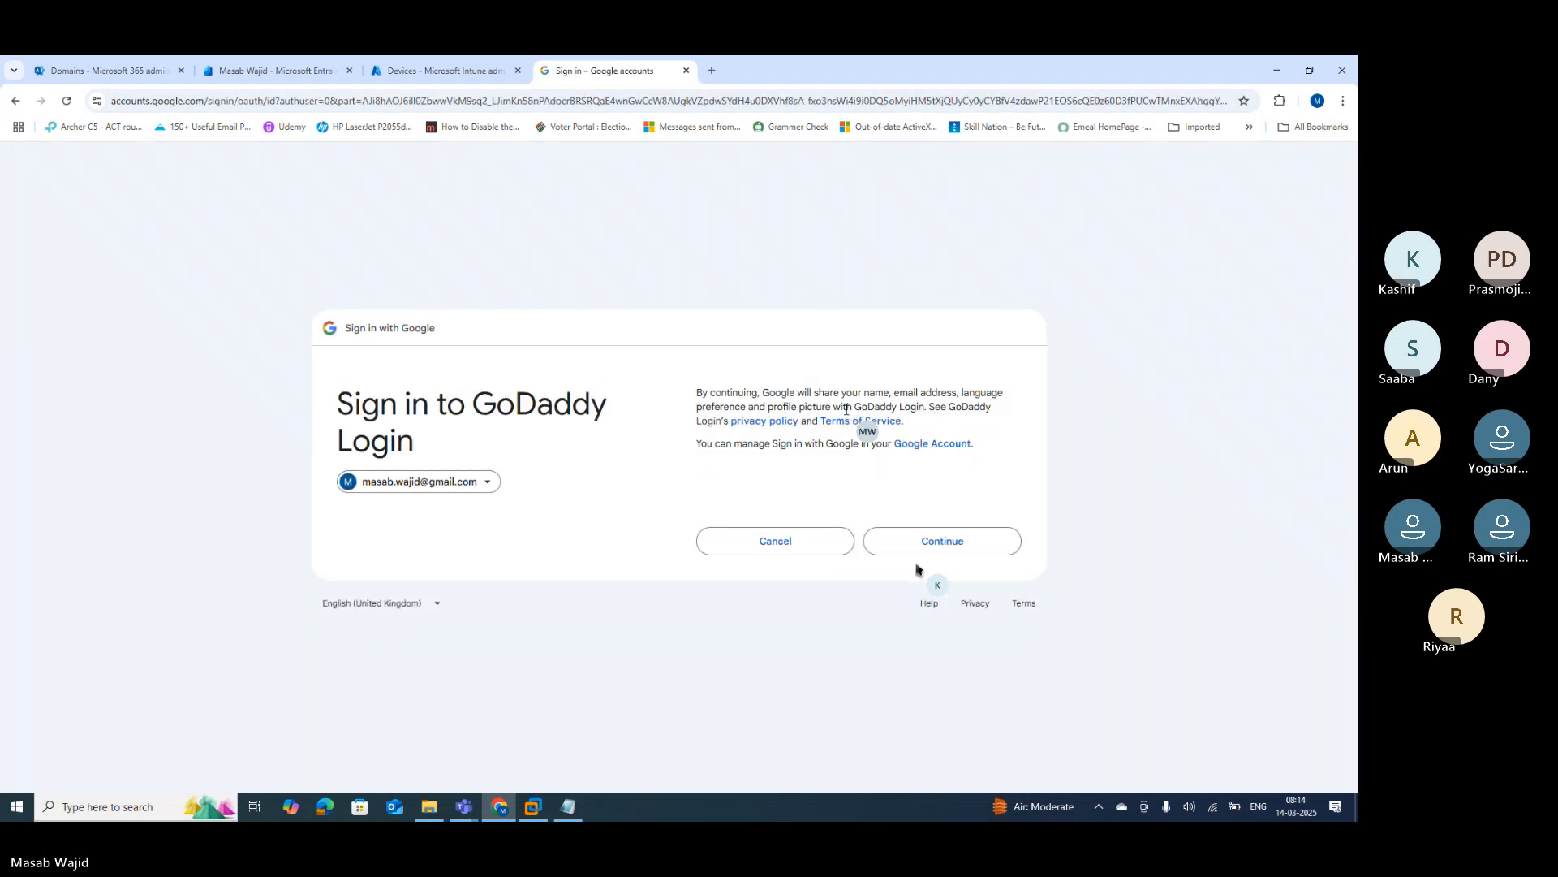
click(912, 540)
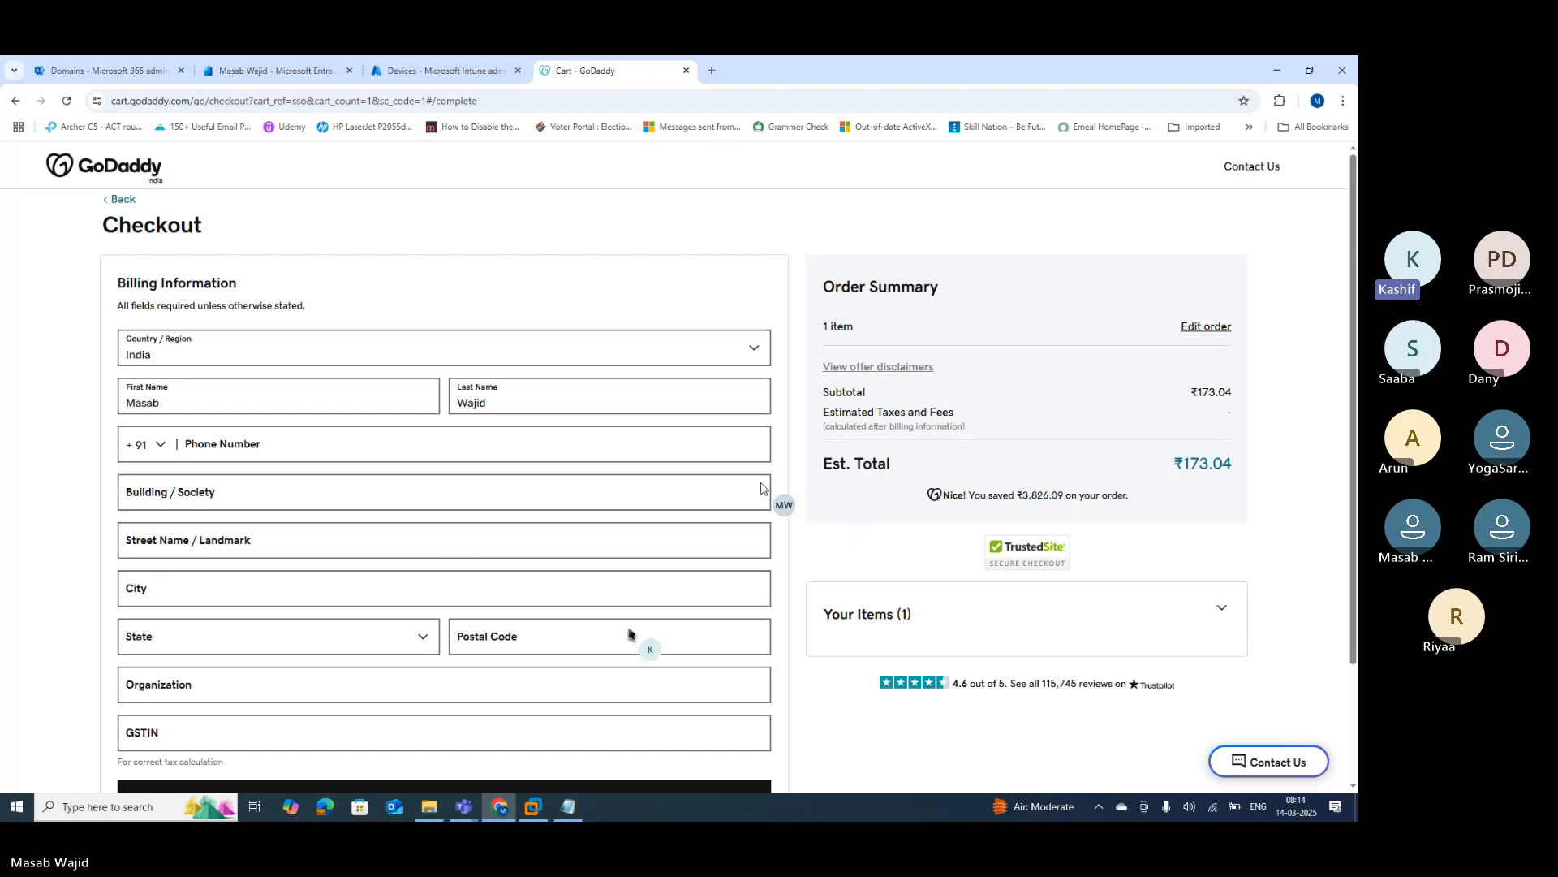
scroll(761, 488, down, 2)
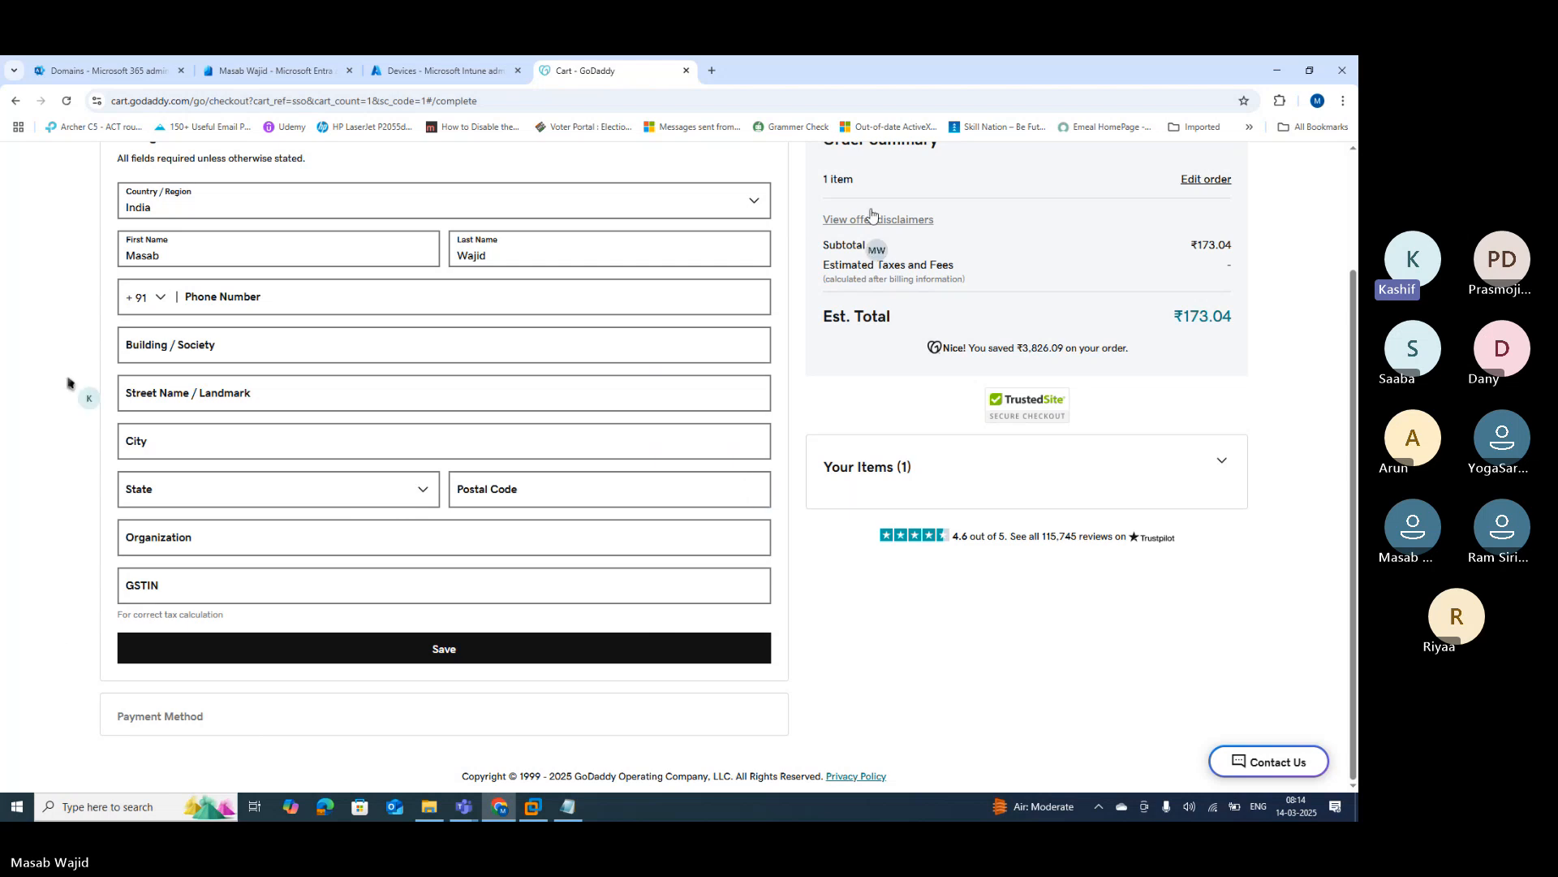
Step: End the Teams screen share of the GoDaddy checkout, leaving only the participant gallery visible
click(763, 73)
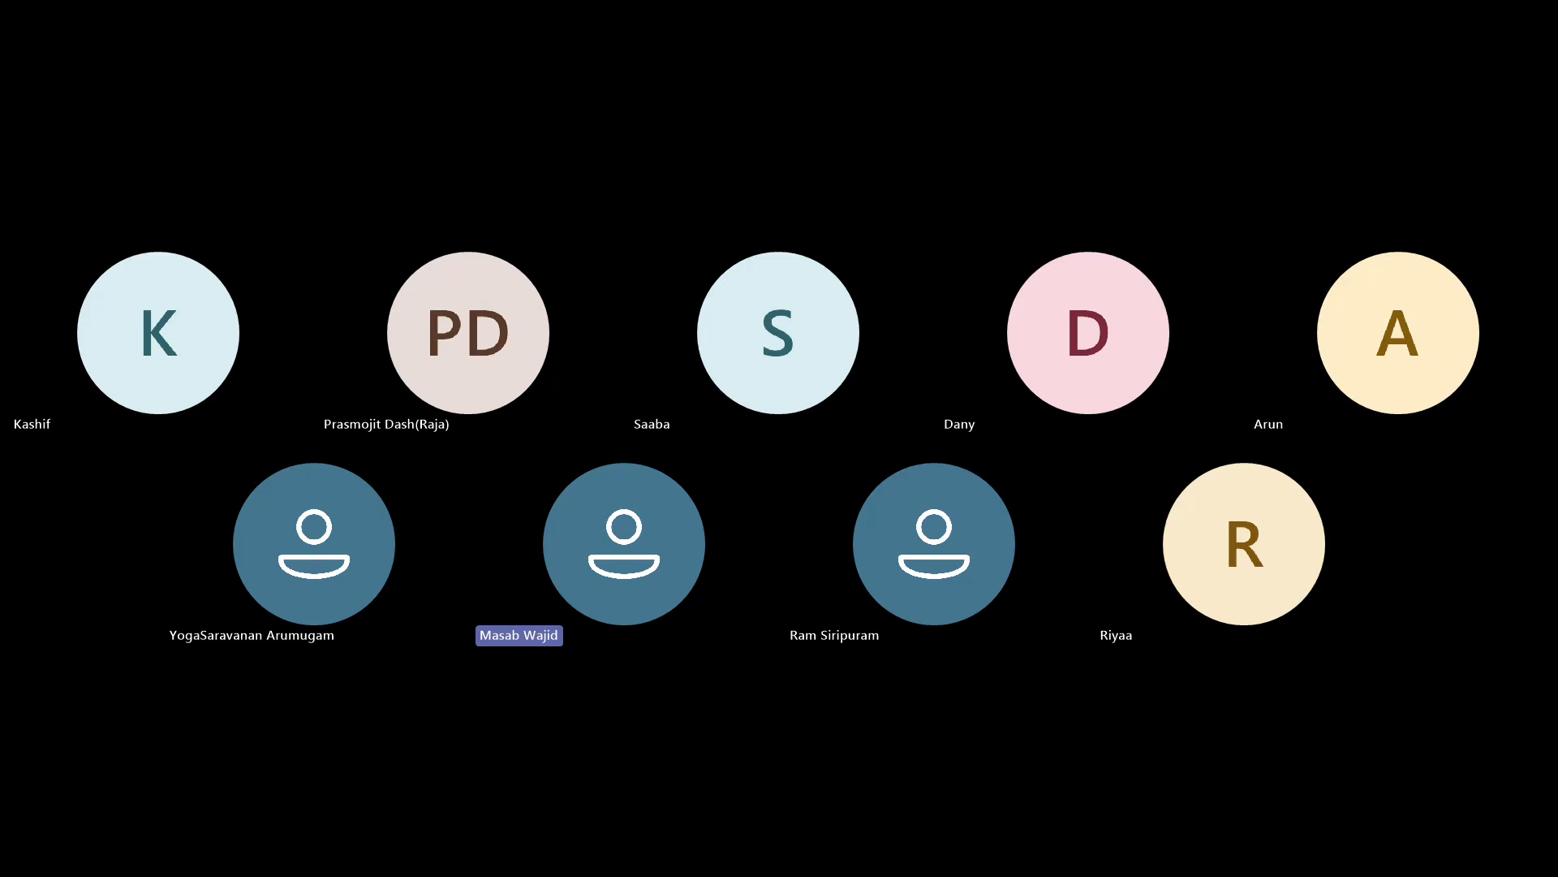
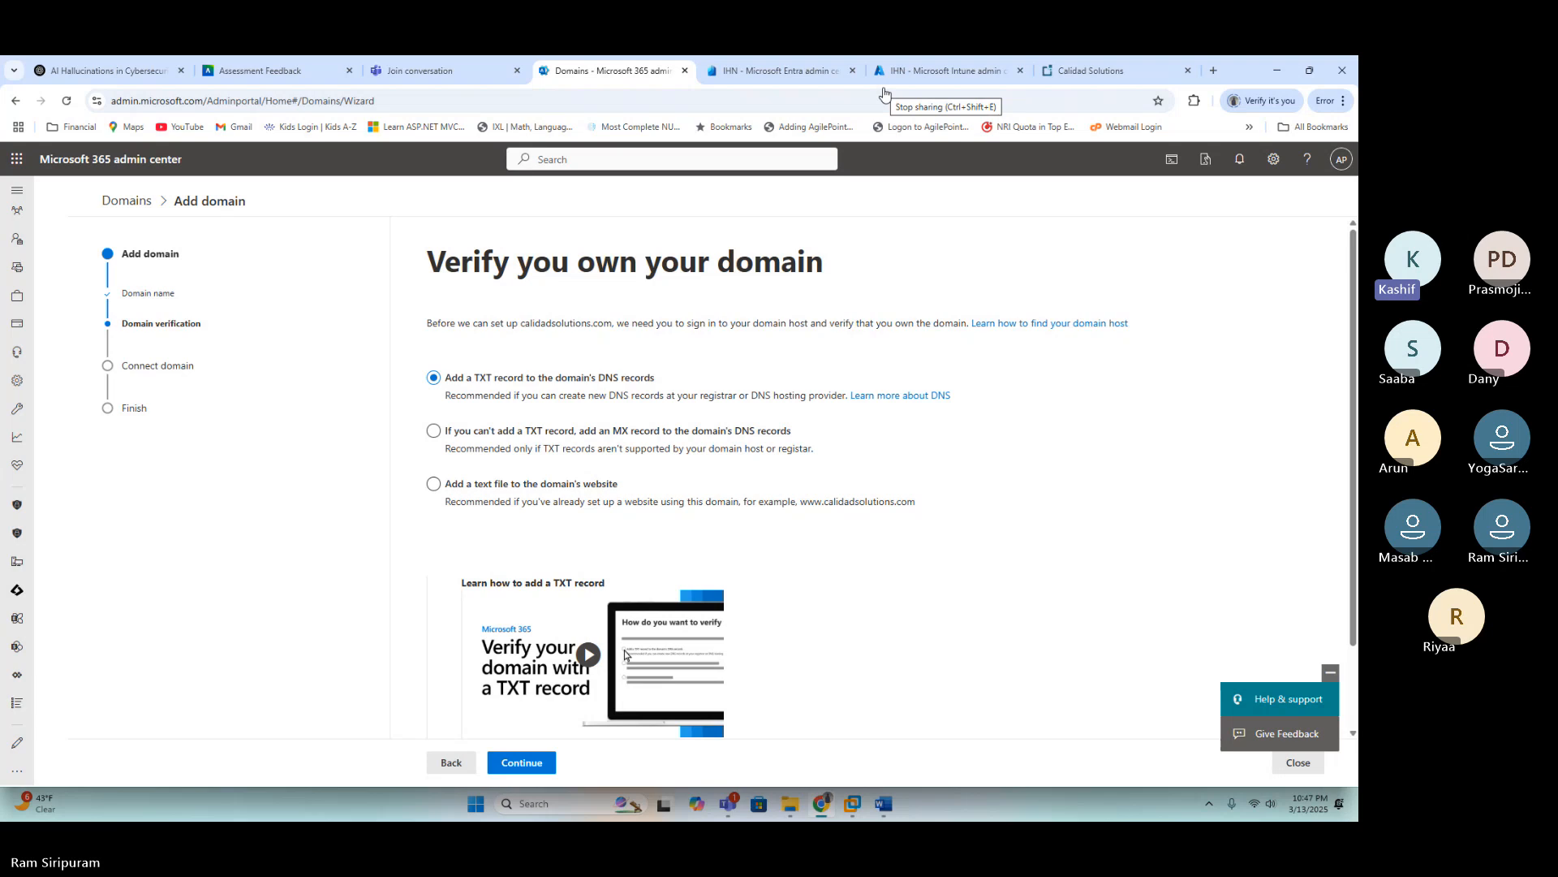
Step: End the screen share, publish masab.live's Coming Soon page, then return to Microsoft 365 Domains
click(884, 94)
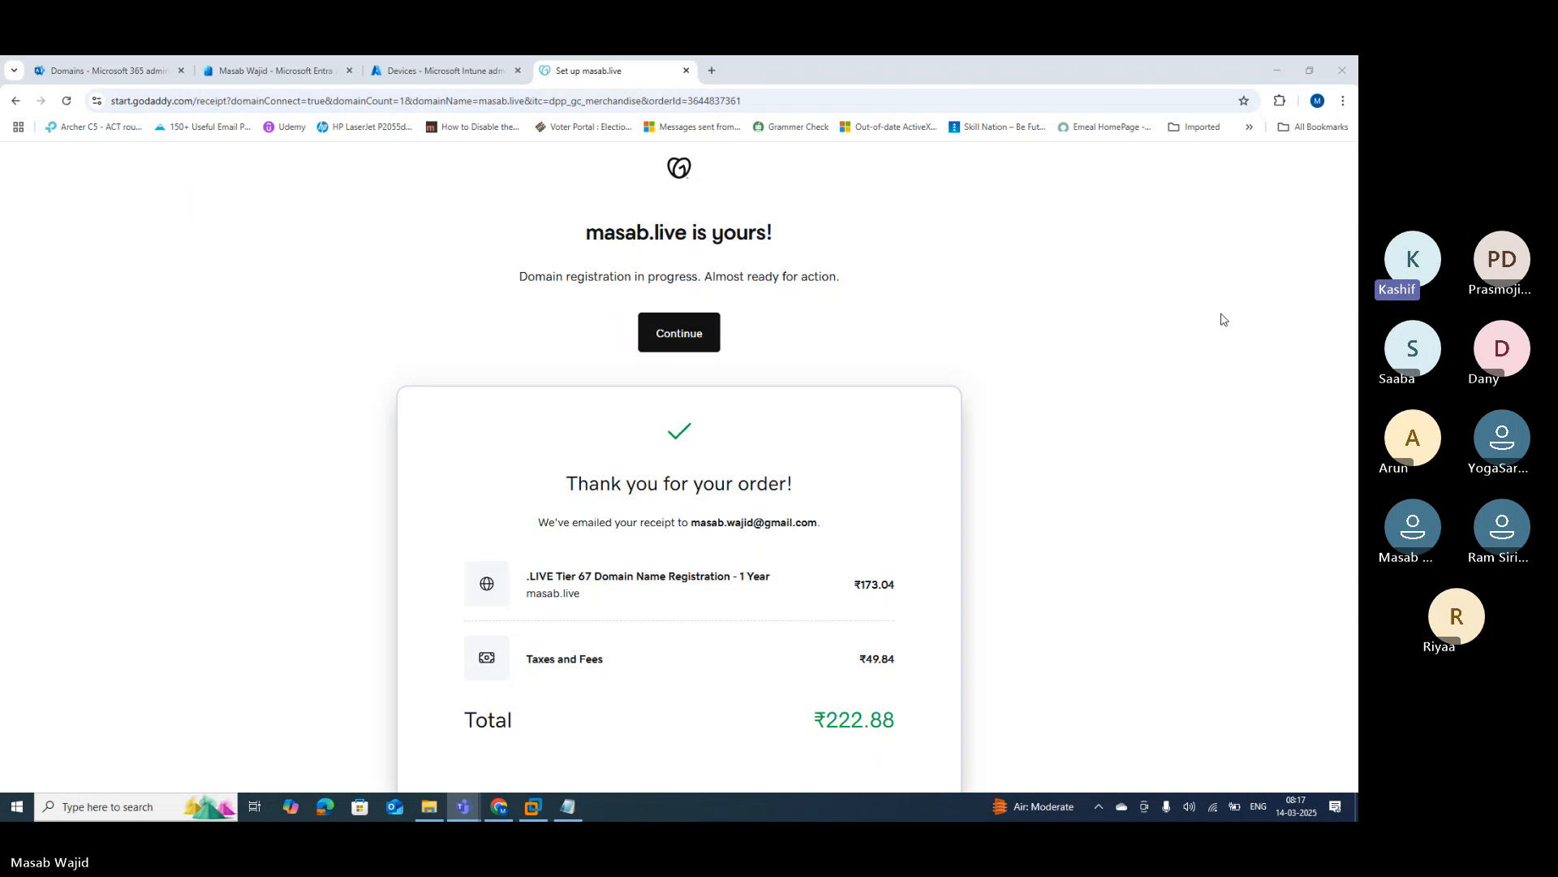
click(714, 349)
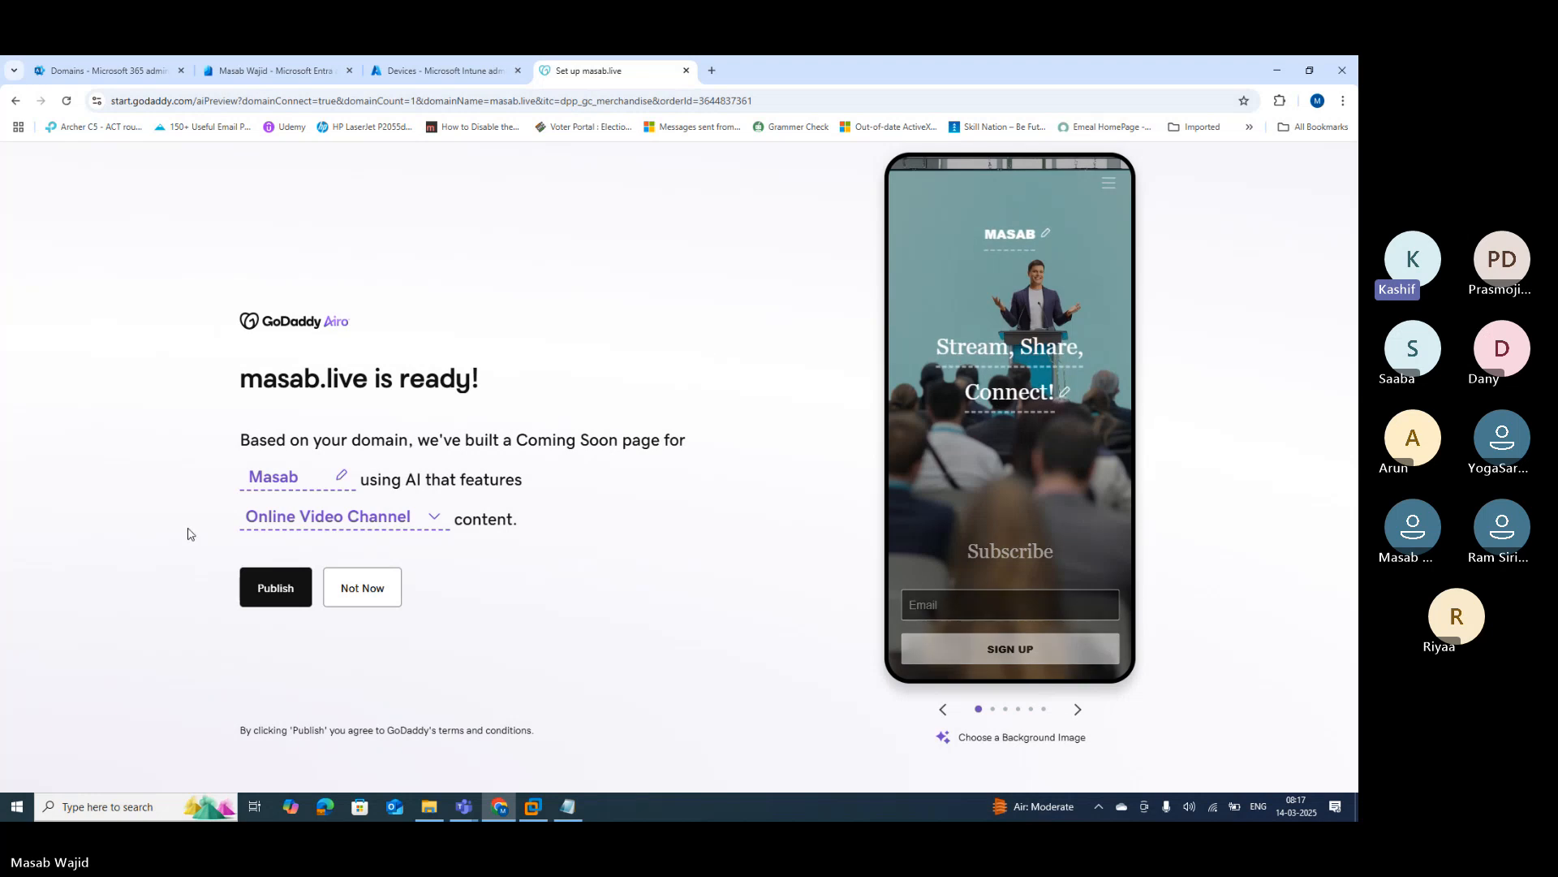
click(261, 585)
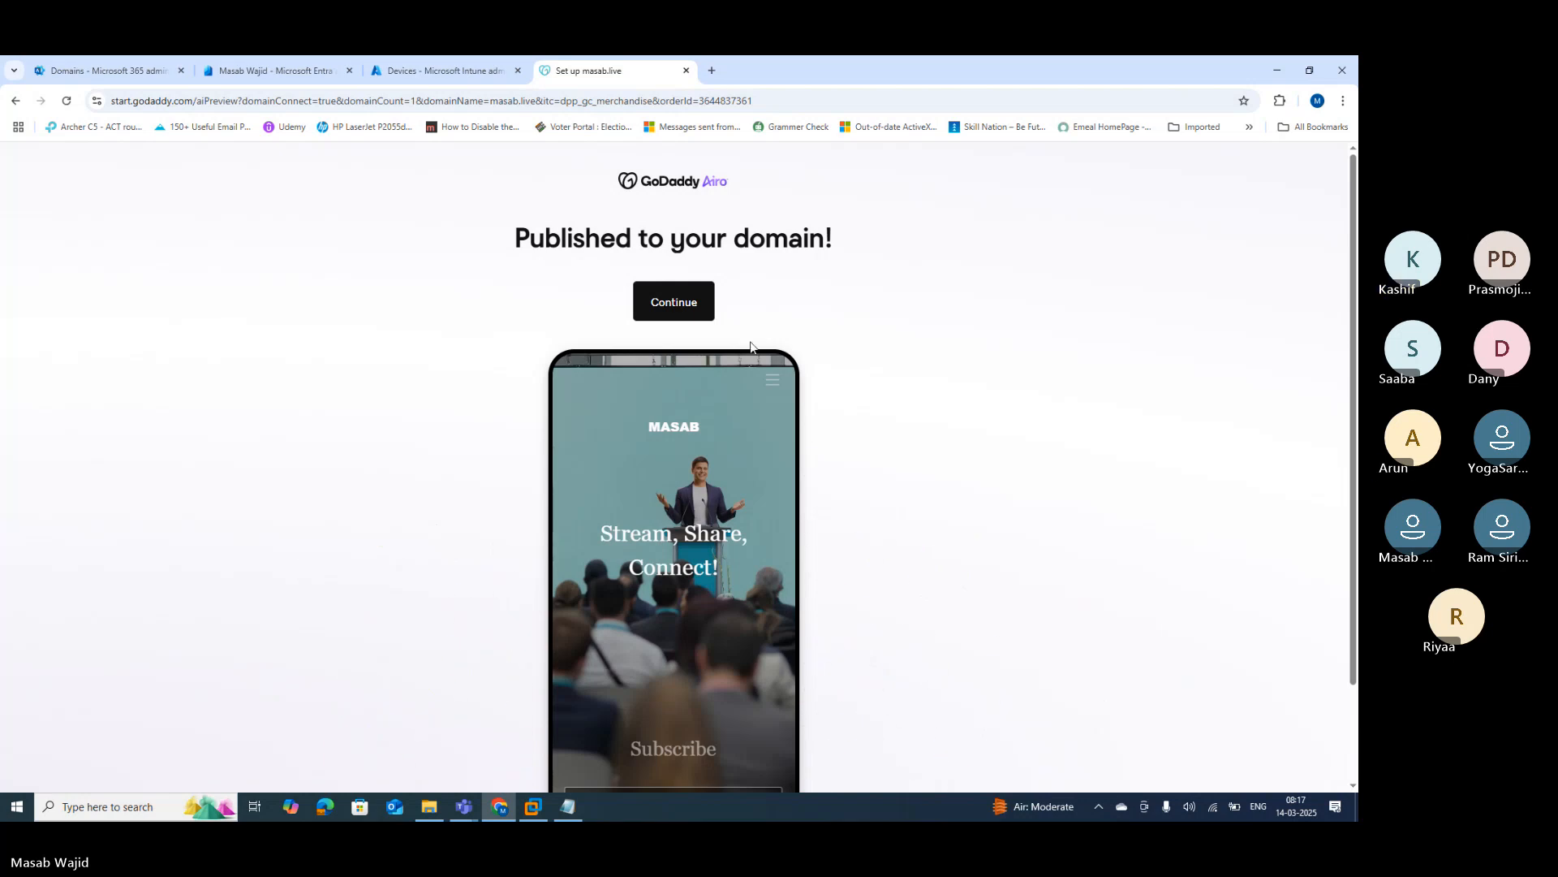
click(672, 303)
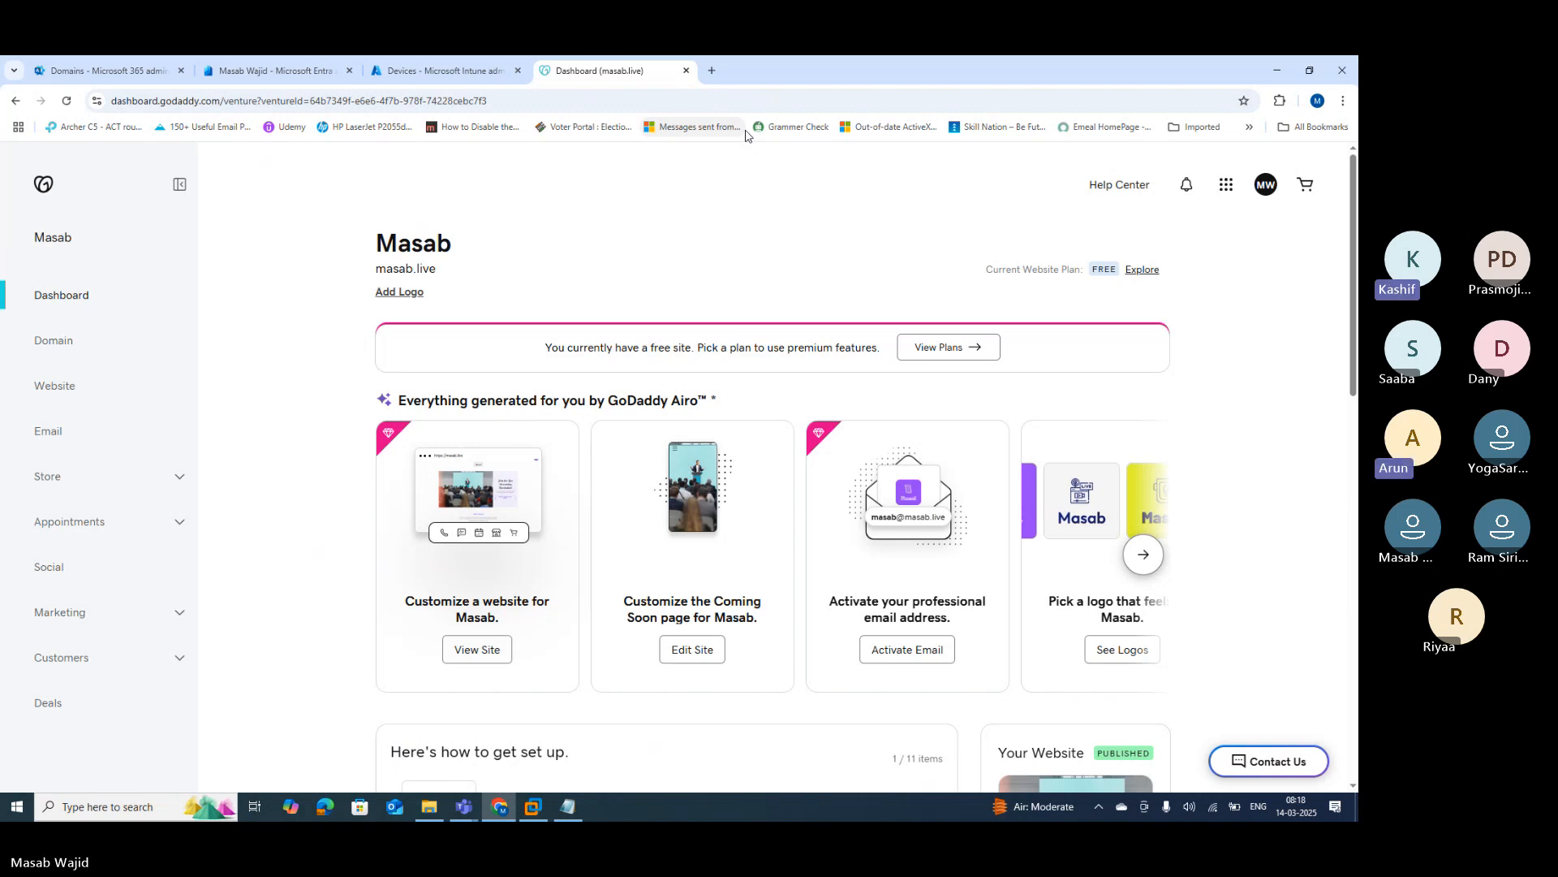
click(105, 72)
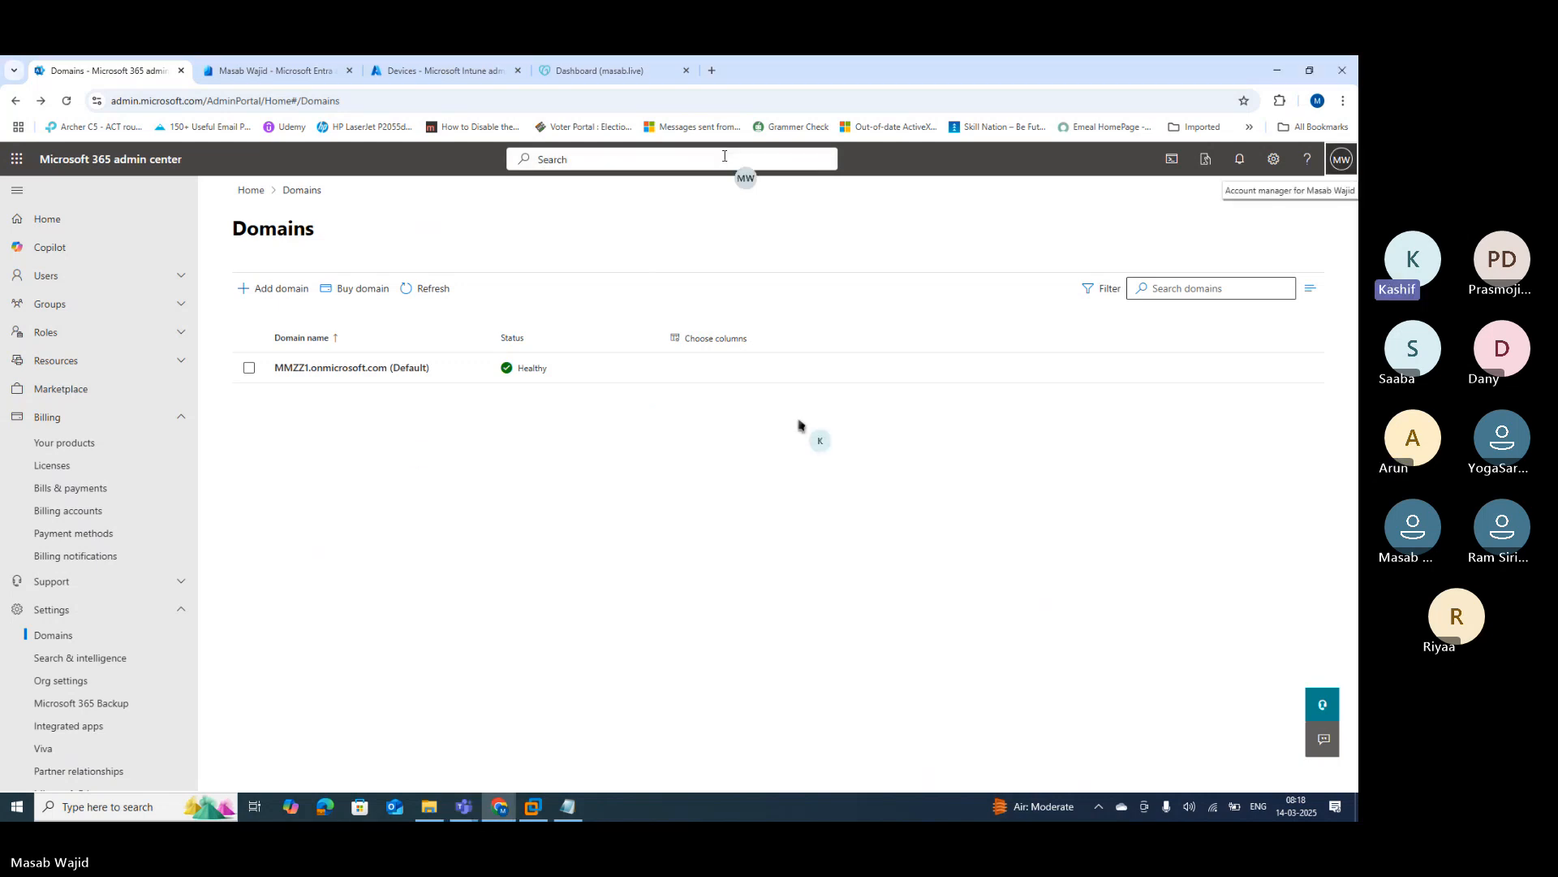
Step: Add masab.live as a new Microsoft 365 domain, reaching its TXT ownership verification step
click(248, 370)
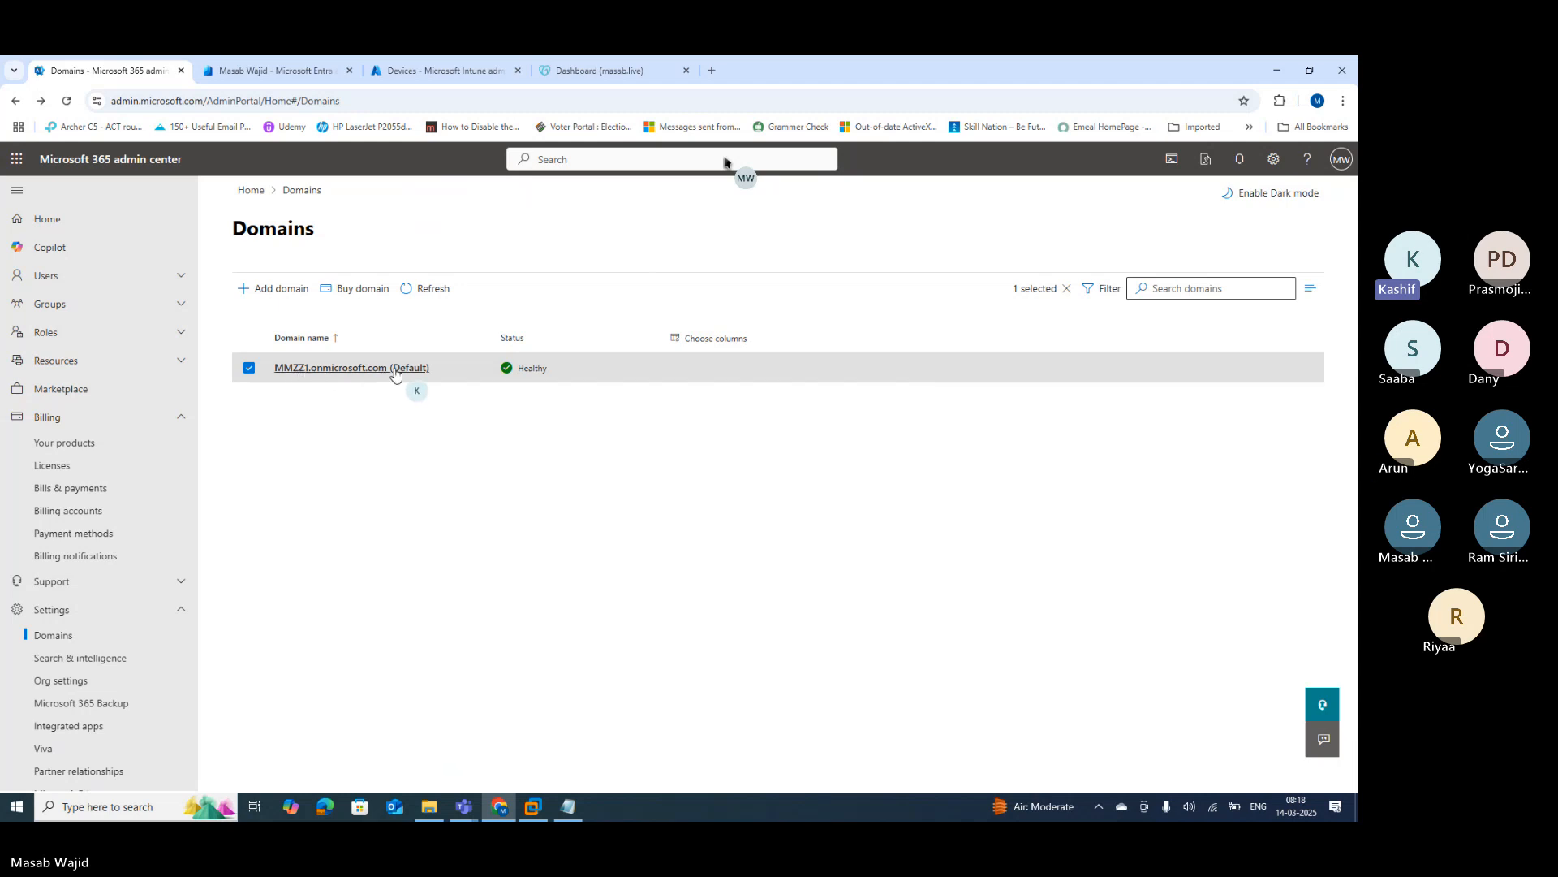
click(284, 294)
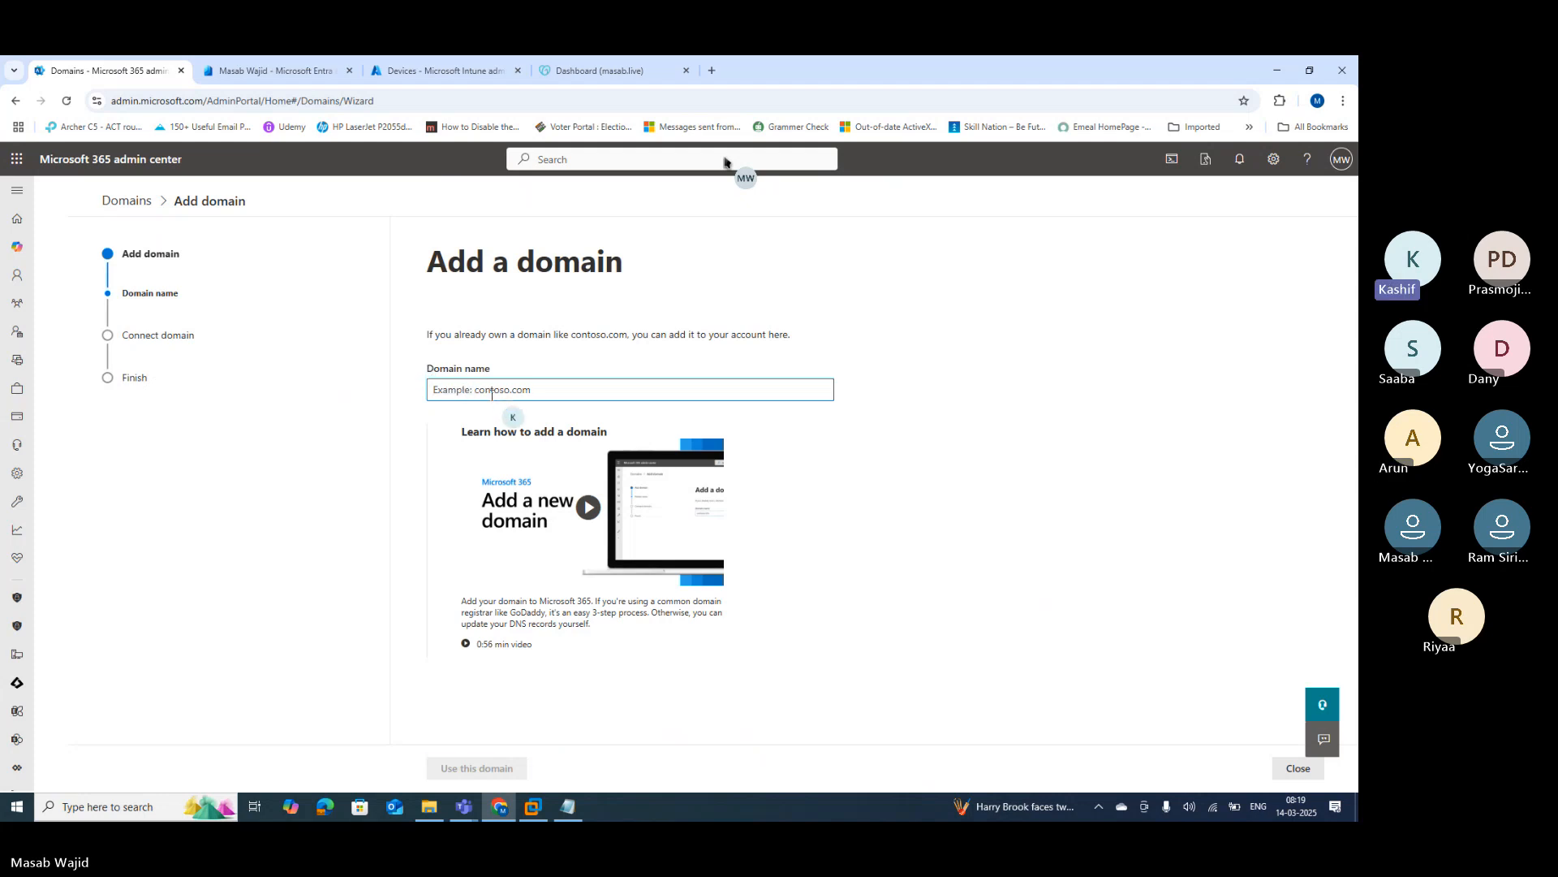
text(masab.)
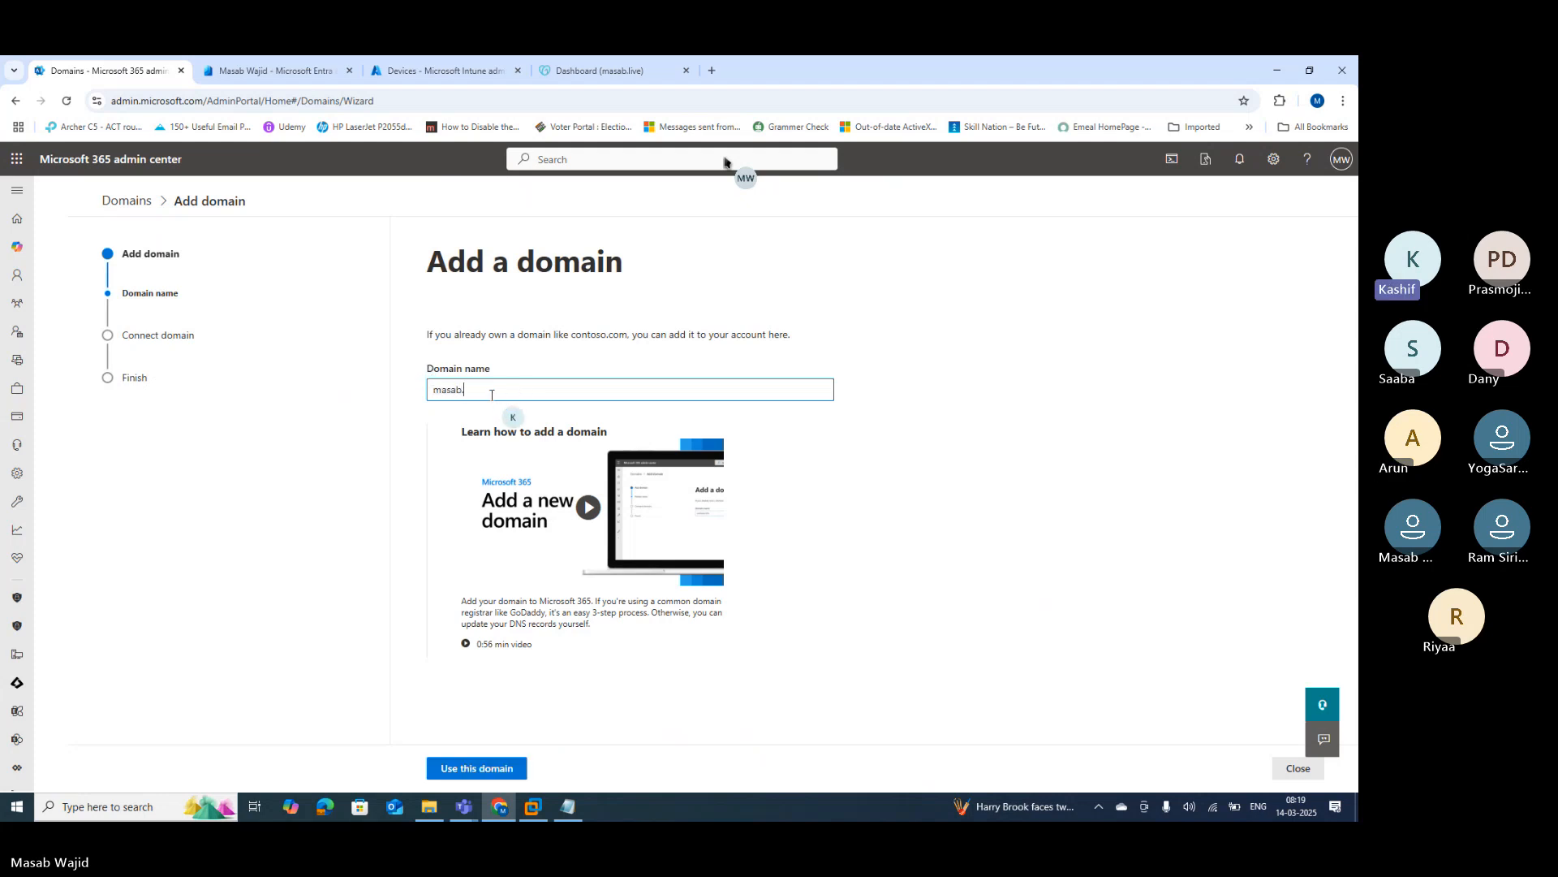
text(live)
click(451, 770)
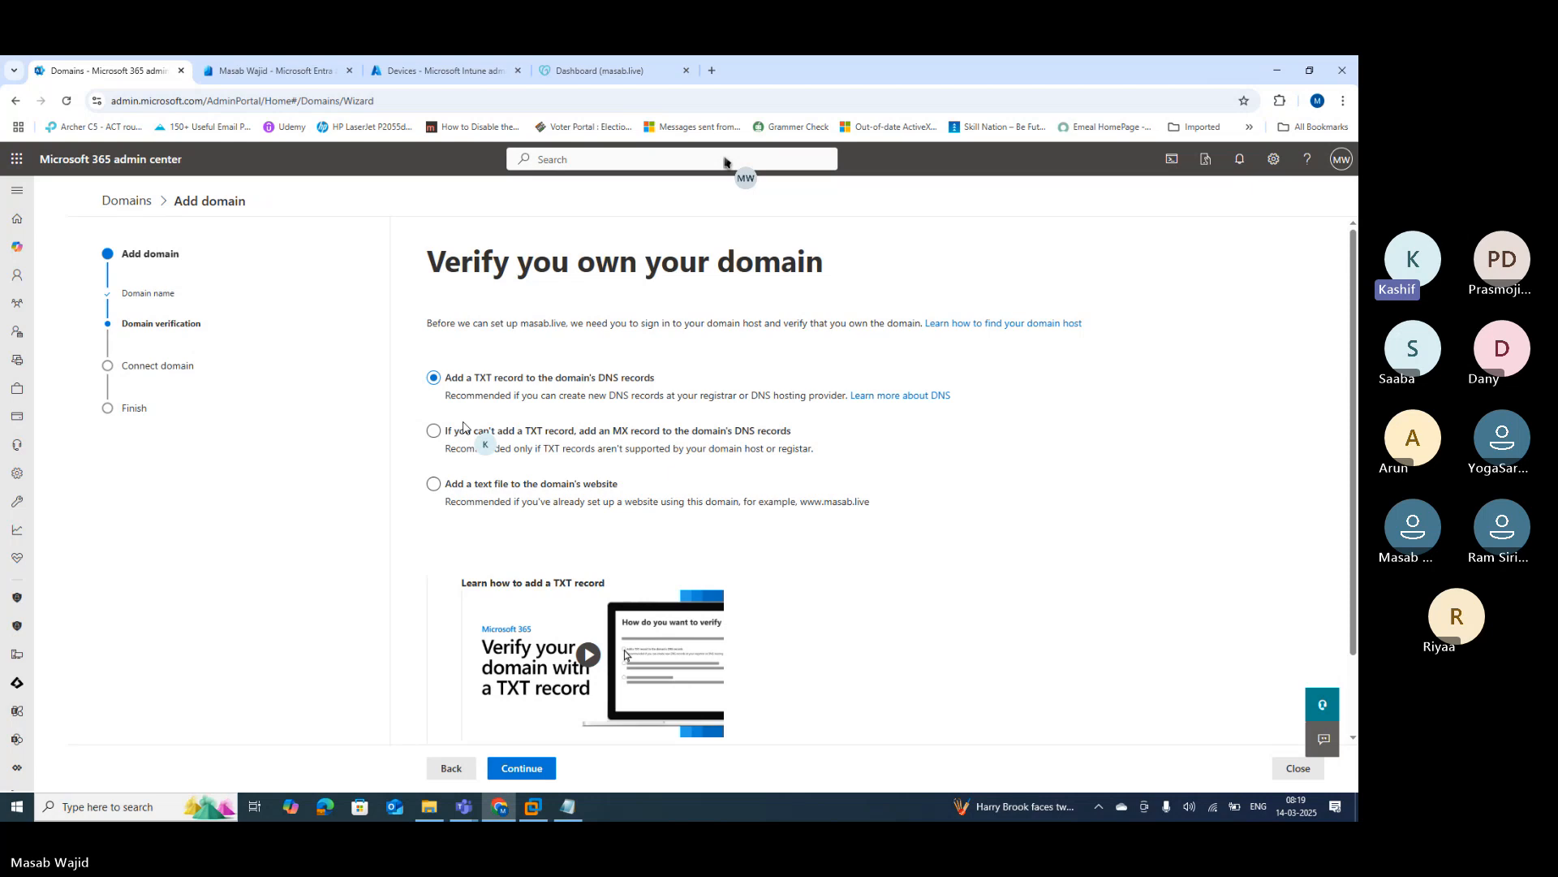
click(120, 806)
Step: Open an administrator Command Prompt and run ipconfig /flushdns three times
text(cmd)
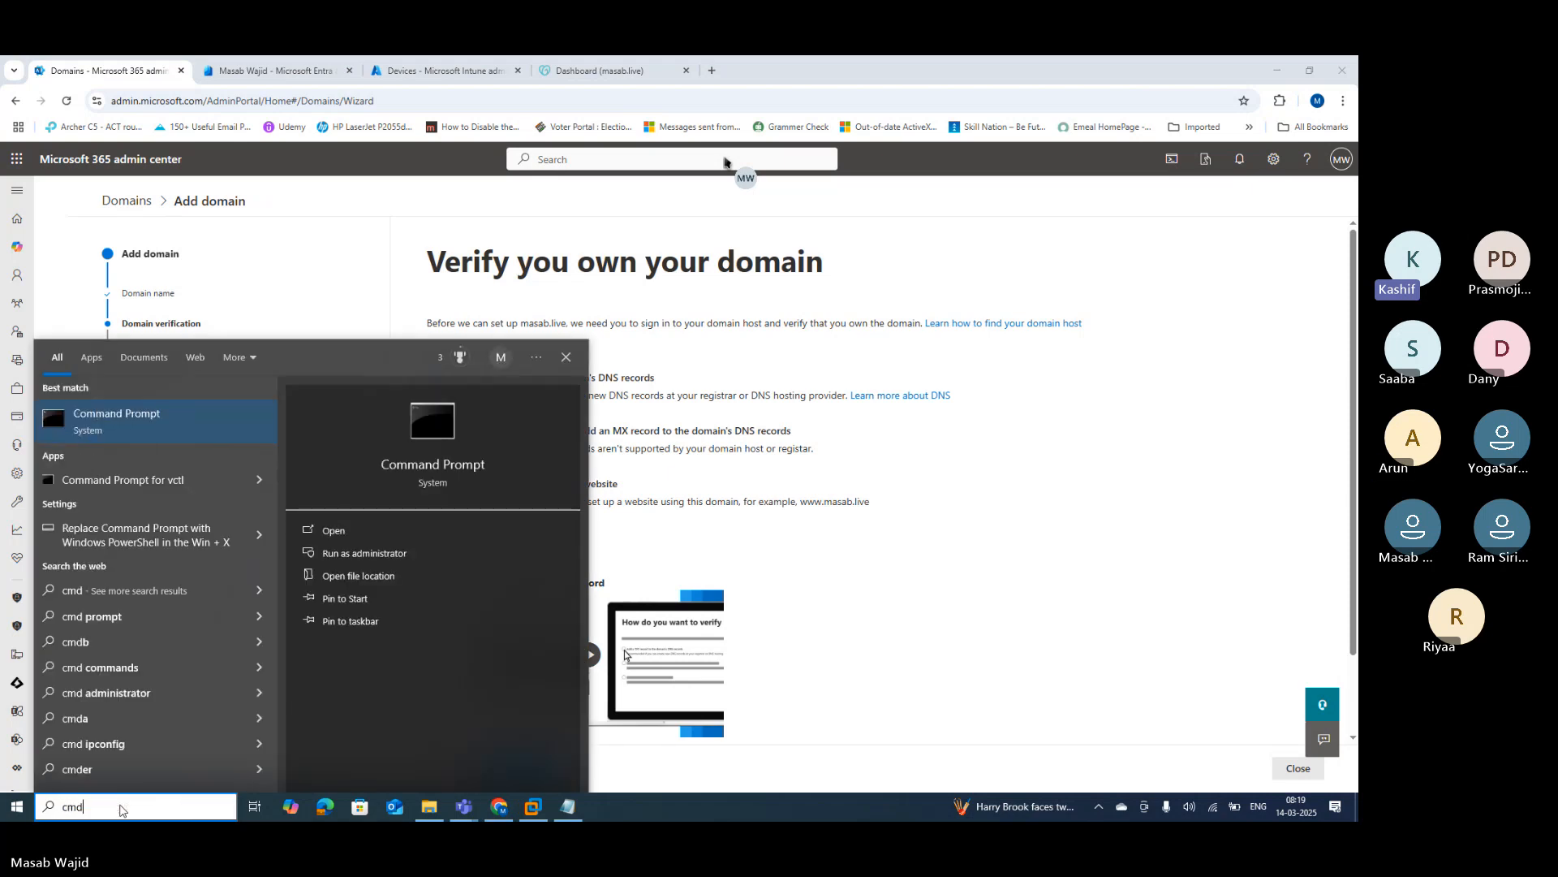
click(392, 553)
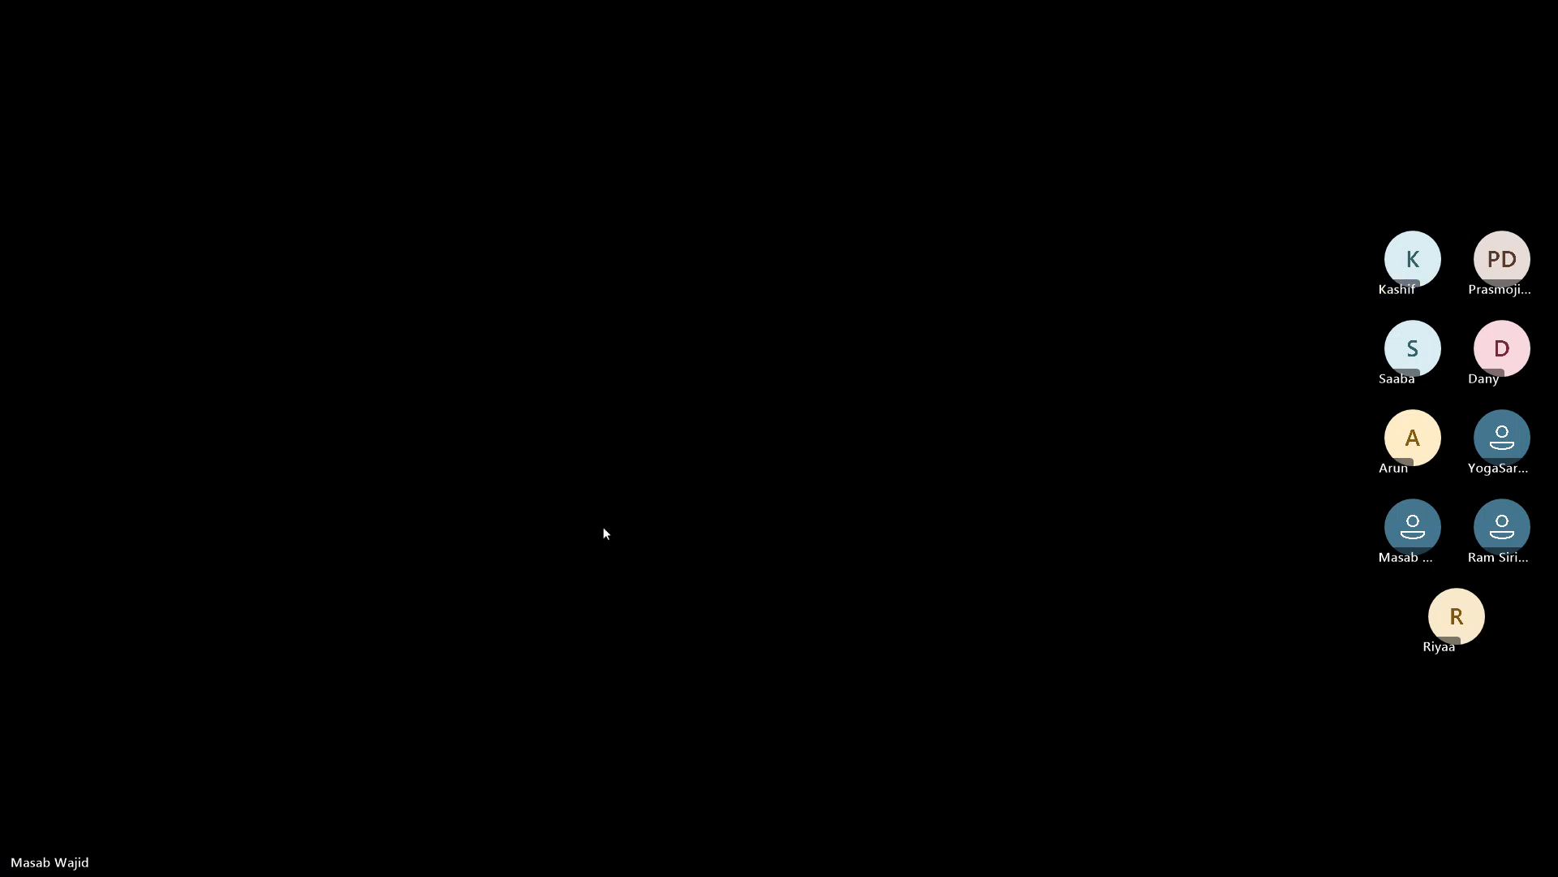
click(602, 529)
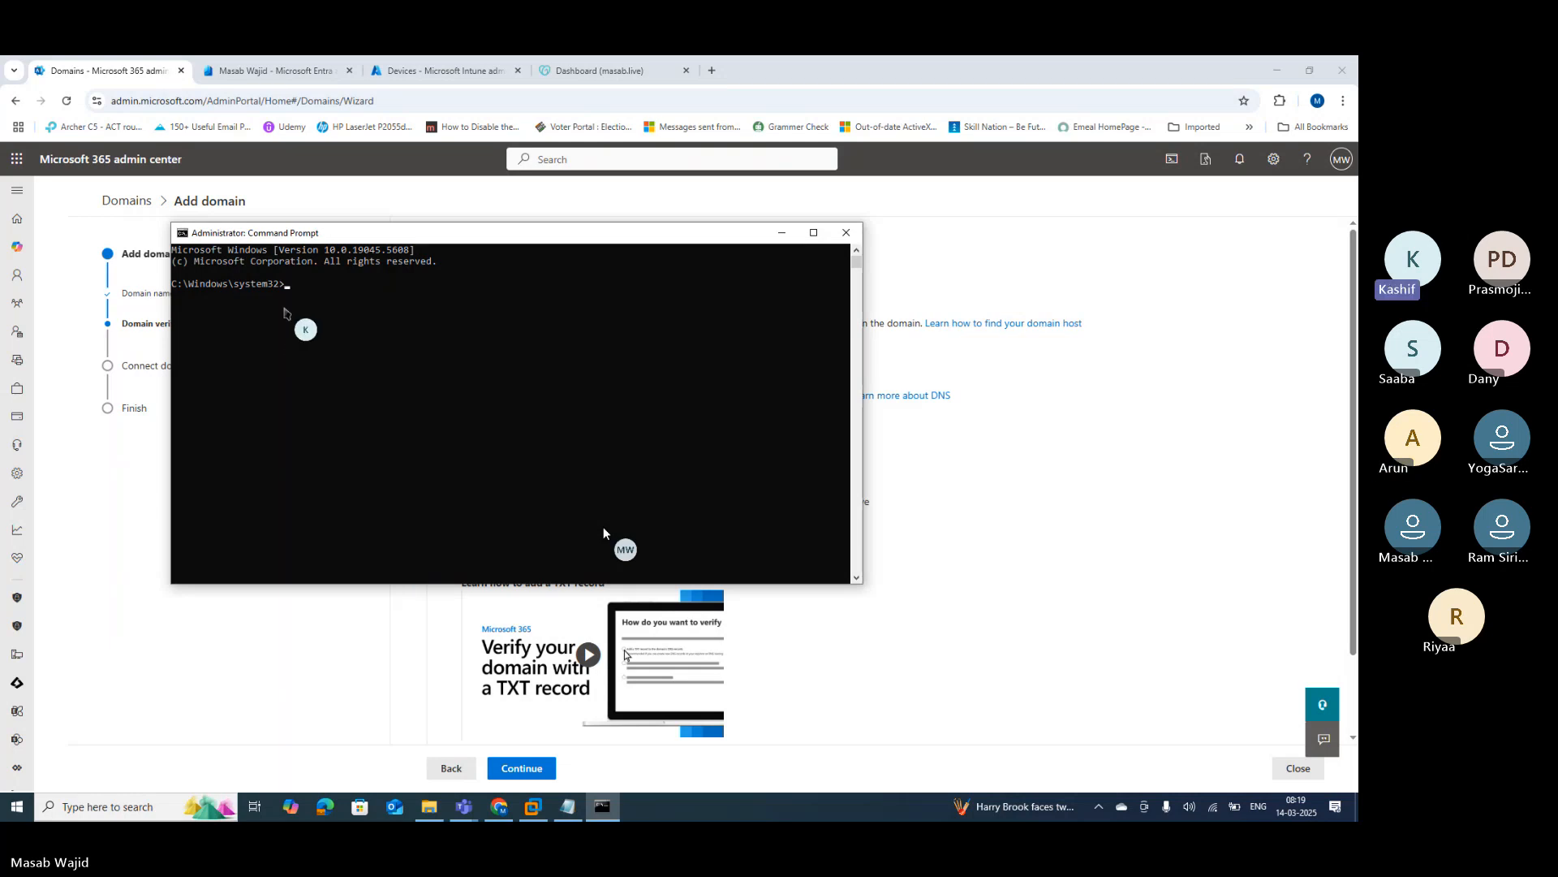
text(ipc)
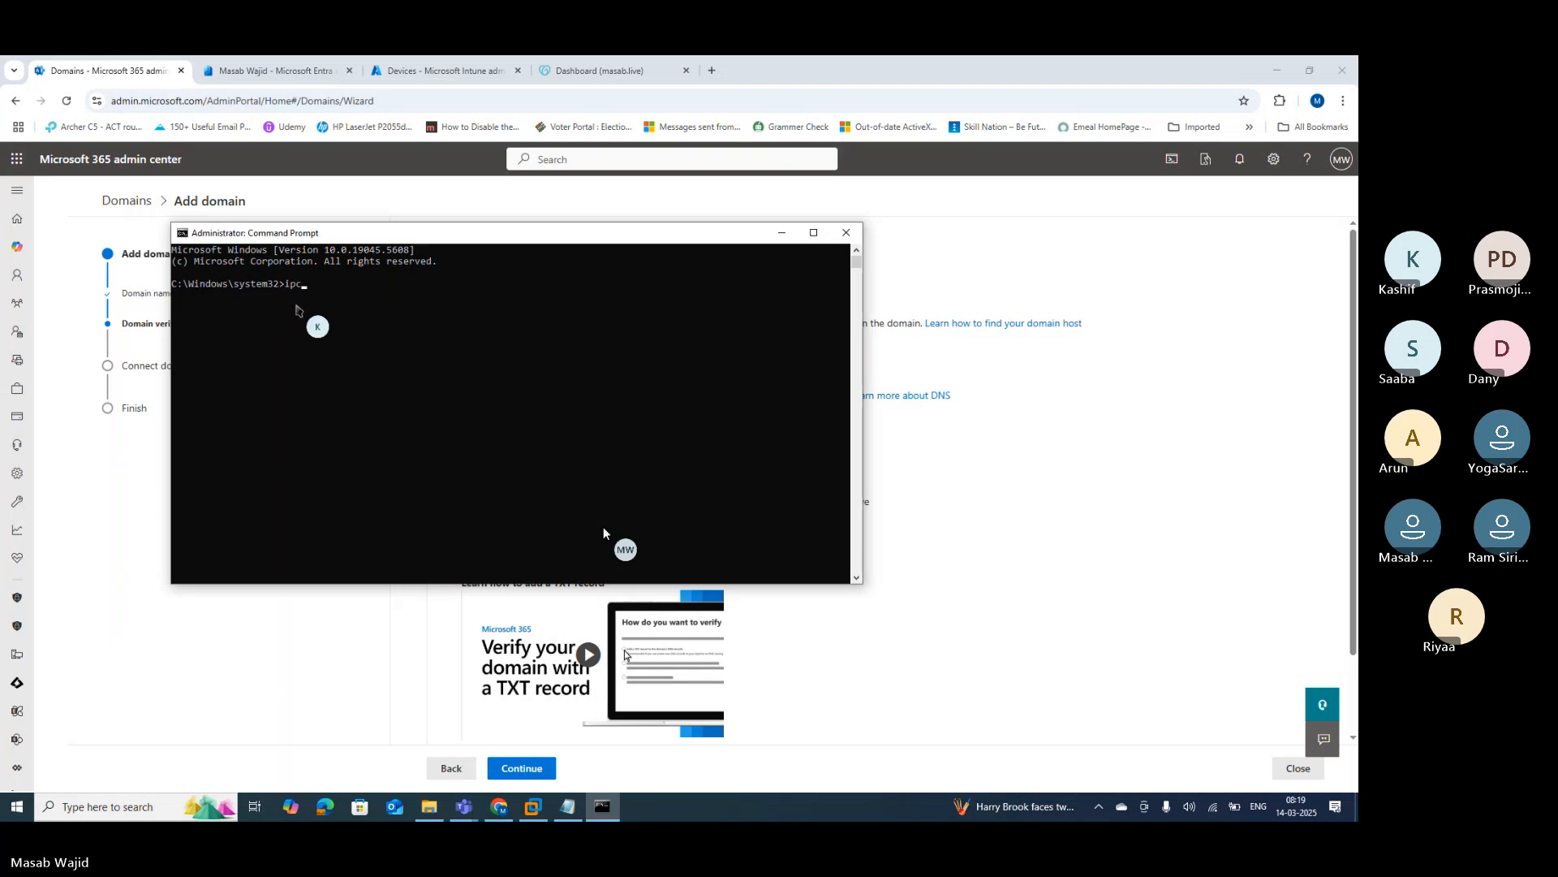
text(onfig /flushdns)
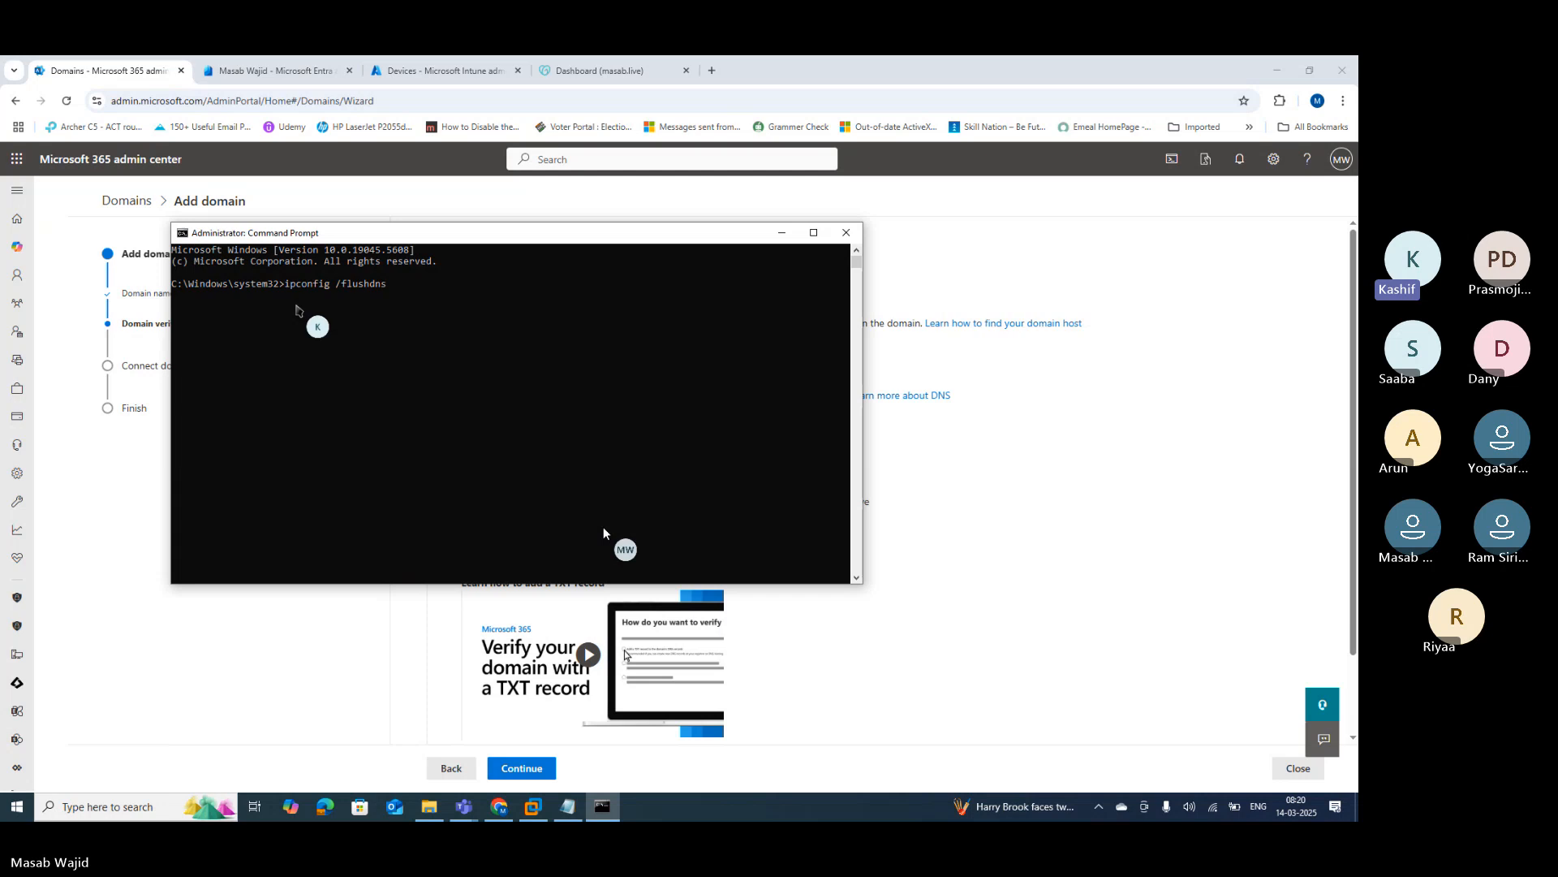
key(Return)
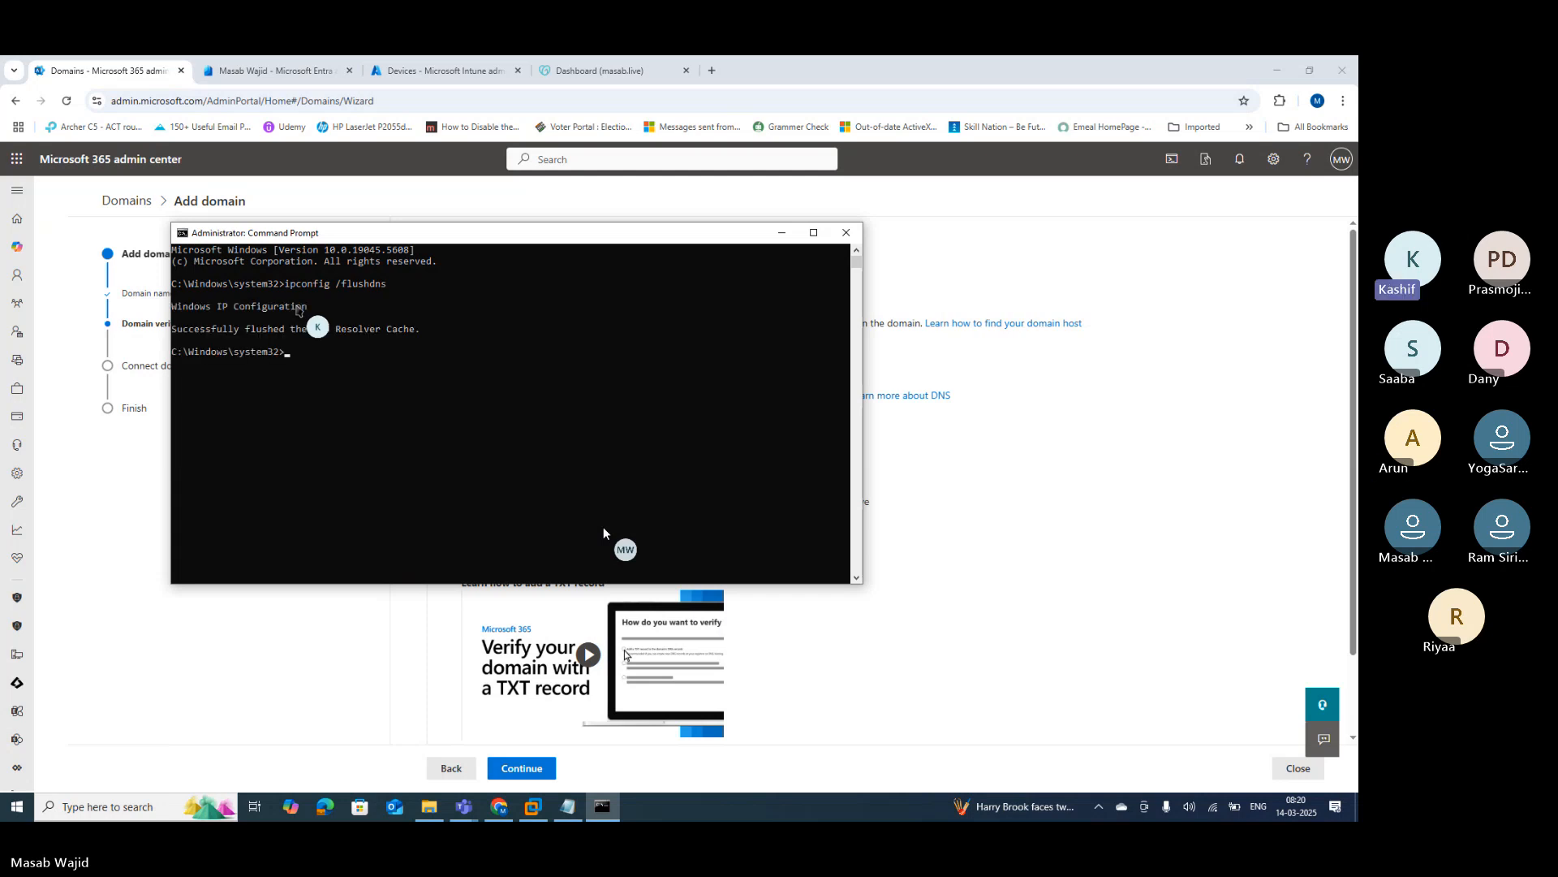
key(Return)
key(Up)
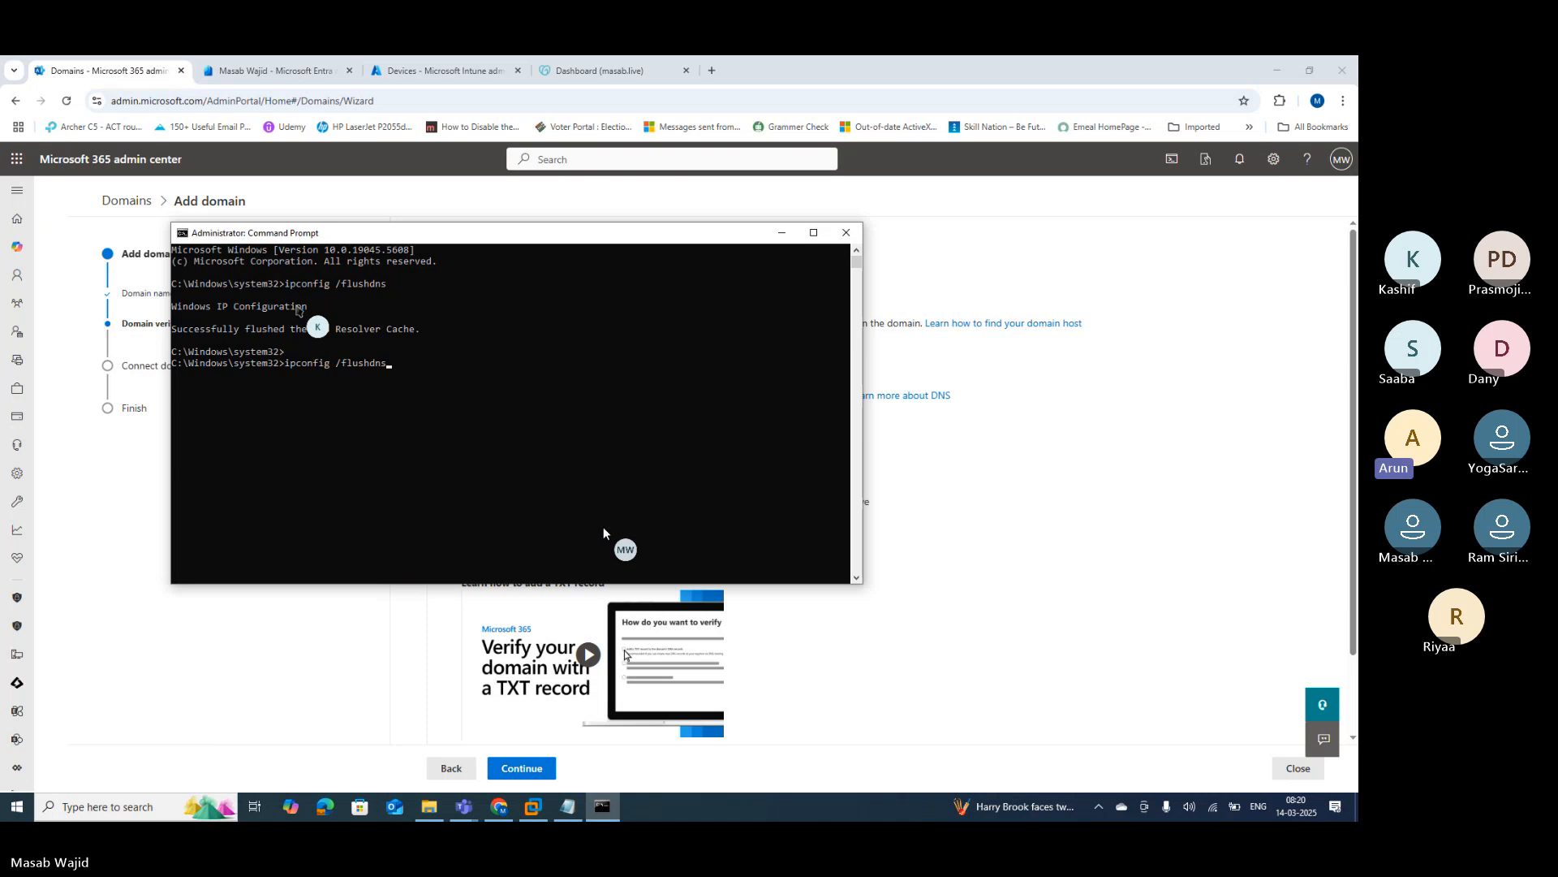
key(Return)
key(Up)
key(Return)
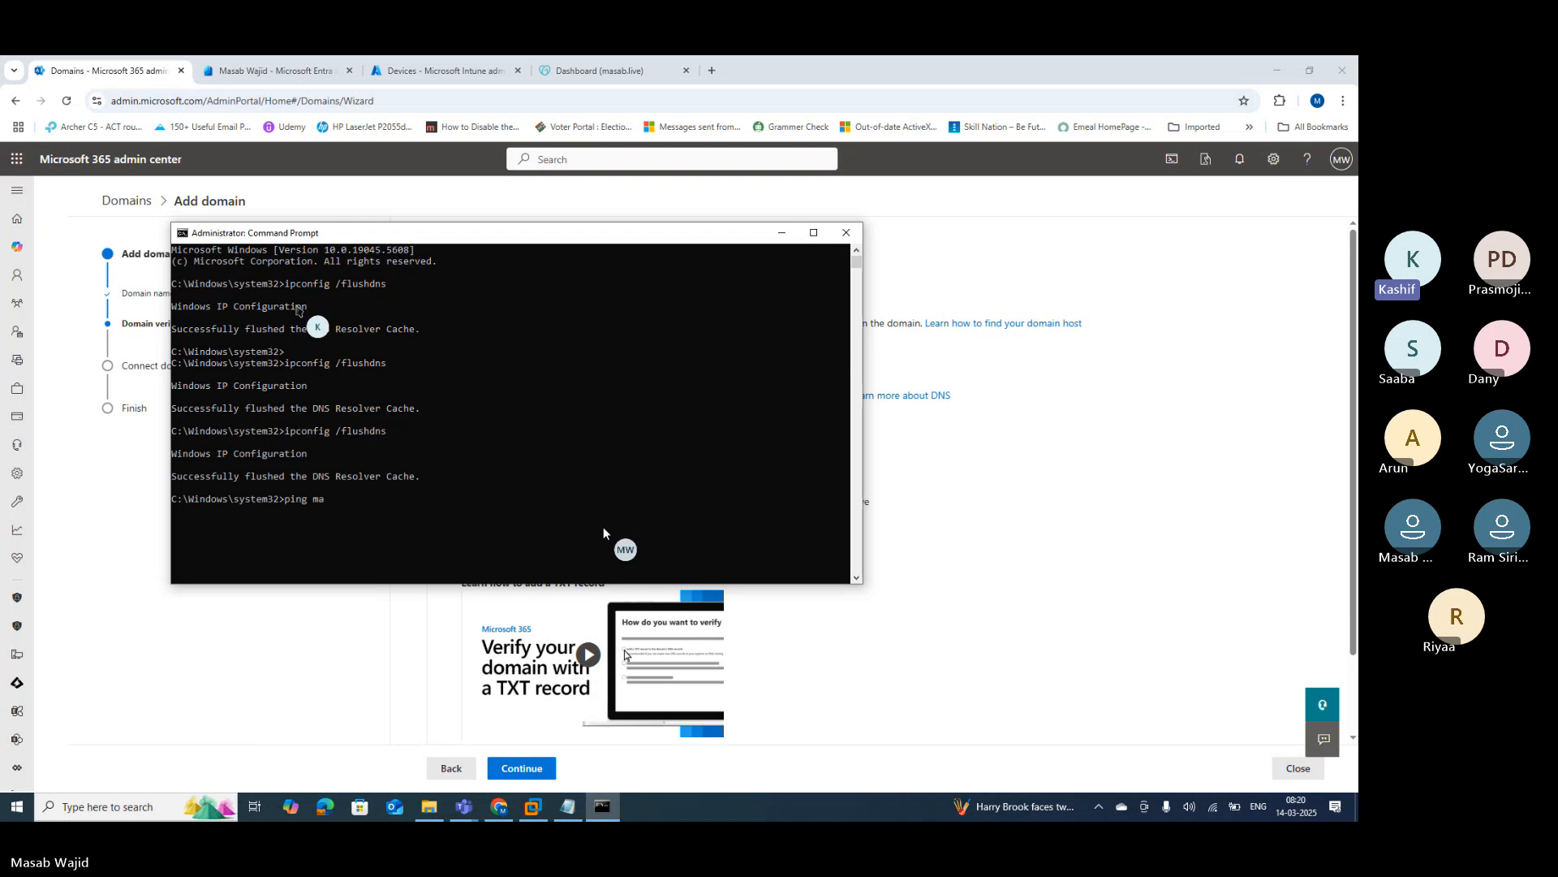
Step: Ping masab.live twice; the host still cannot be found
text(ping masab.live)
key(Return)
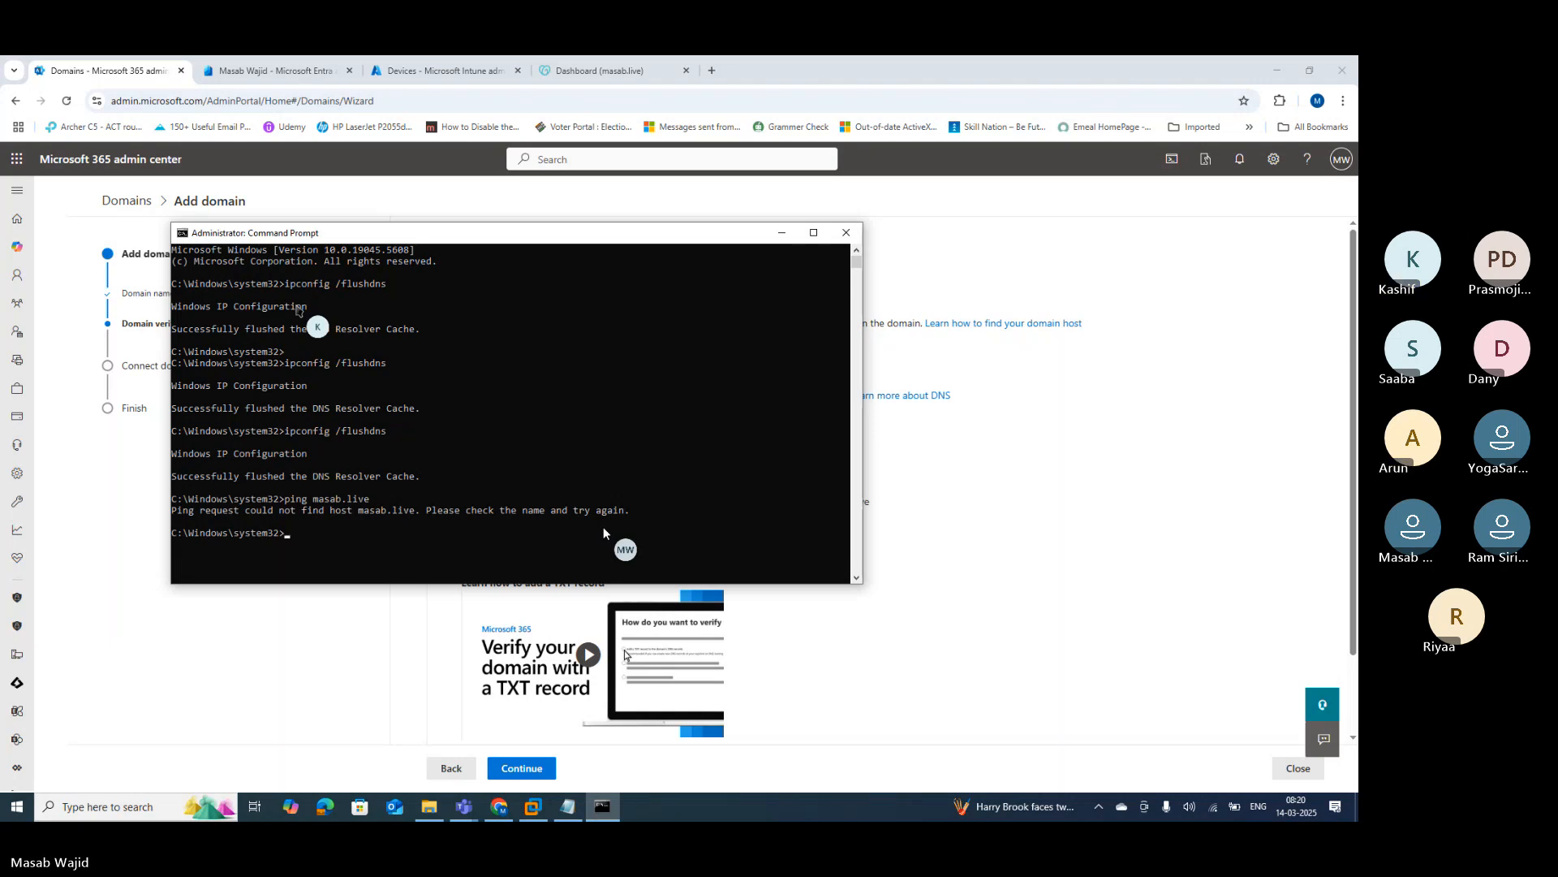
key(Up)
key(Return)
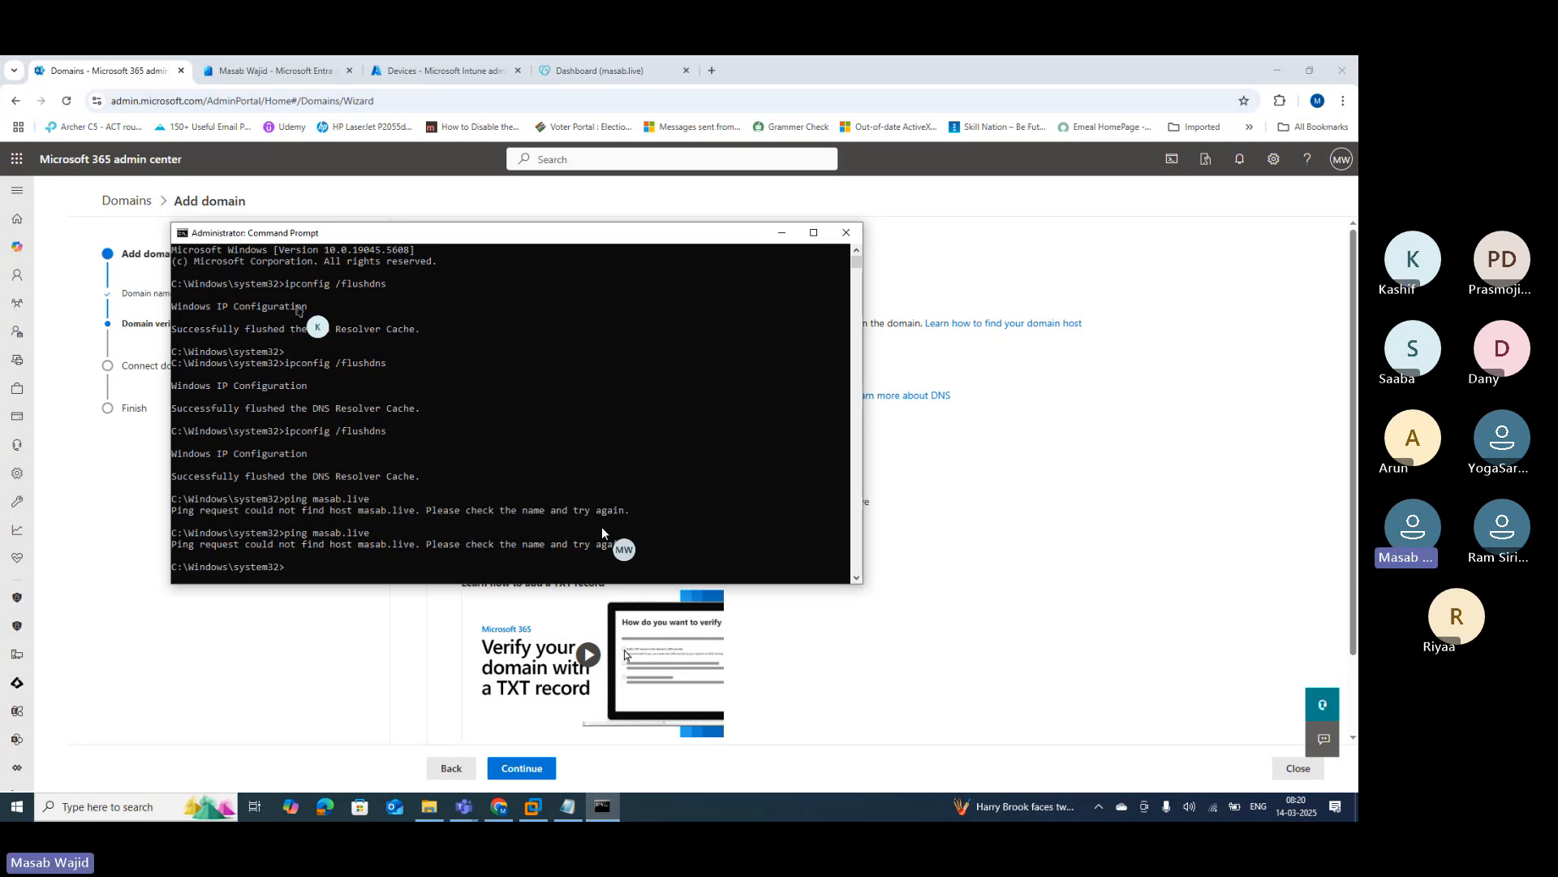
mouse_move(498, 812)
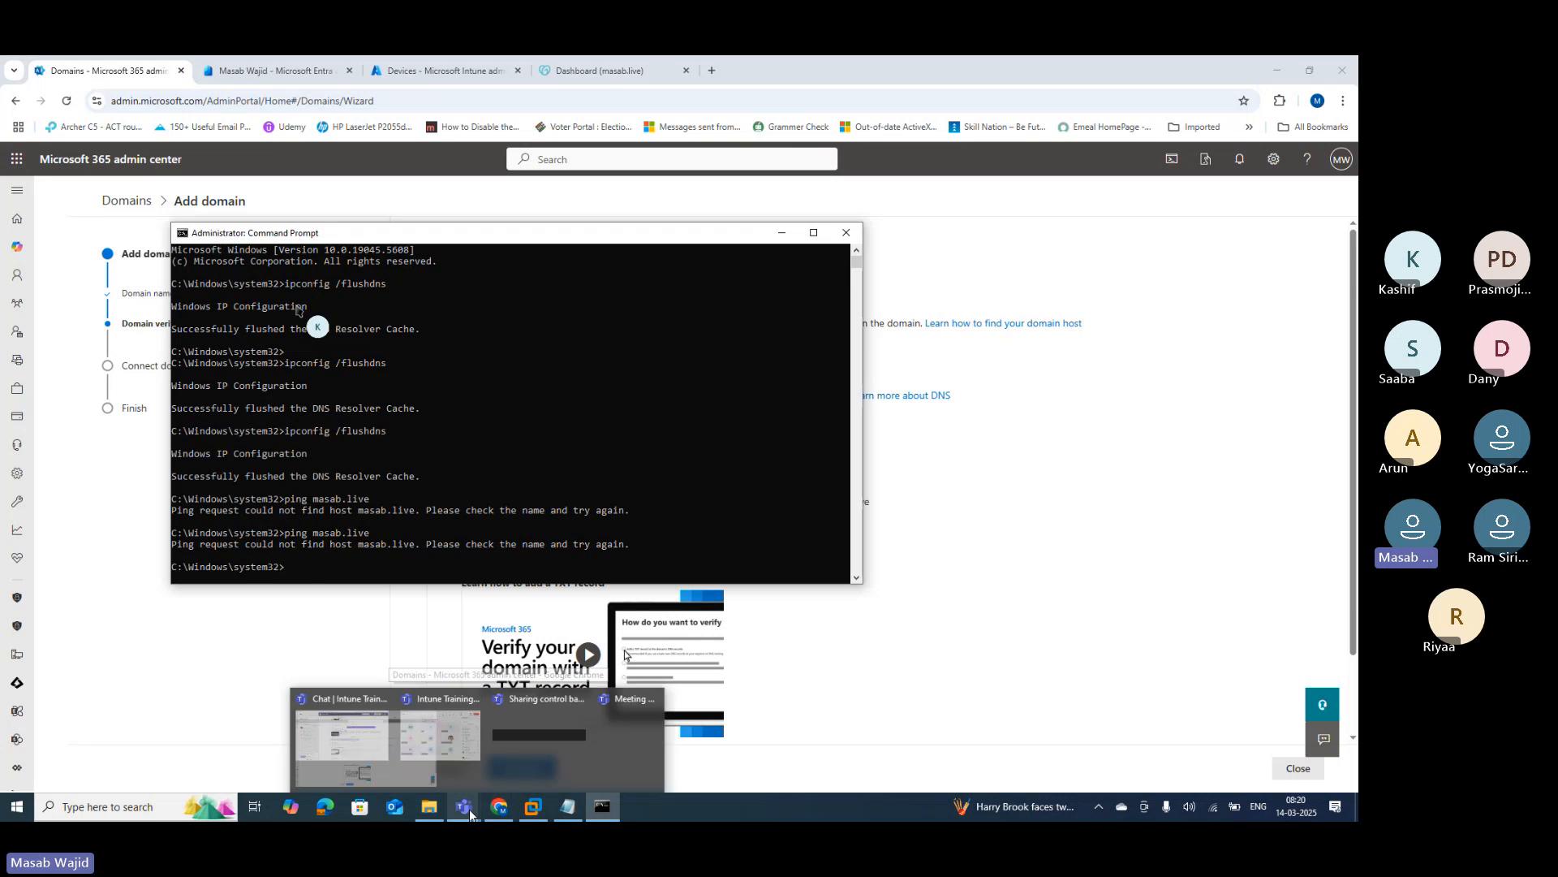
mouse_move(457, 795)
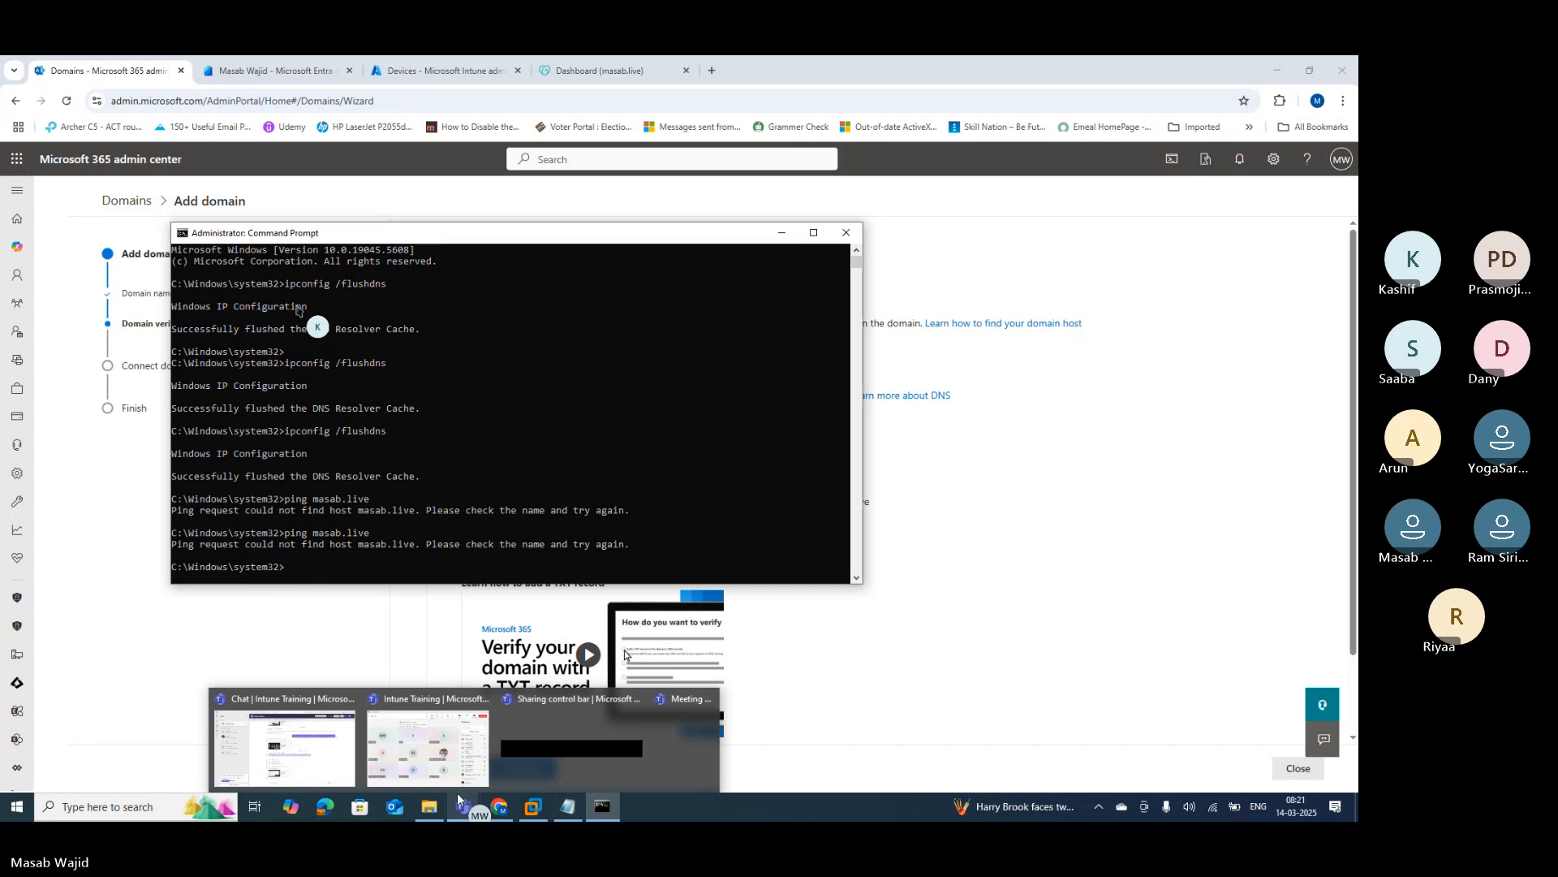
Step: Confirm on GoDaddy's Website page that masab.live's Coming Soon site is published, then return to Microsoft 365
click(541, 68)
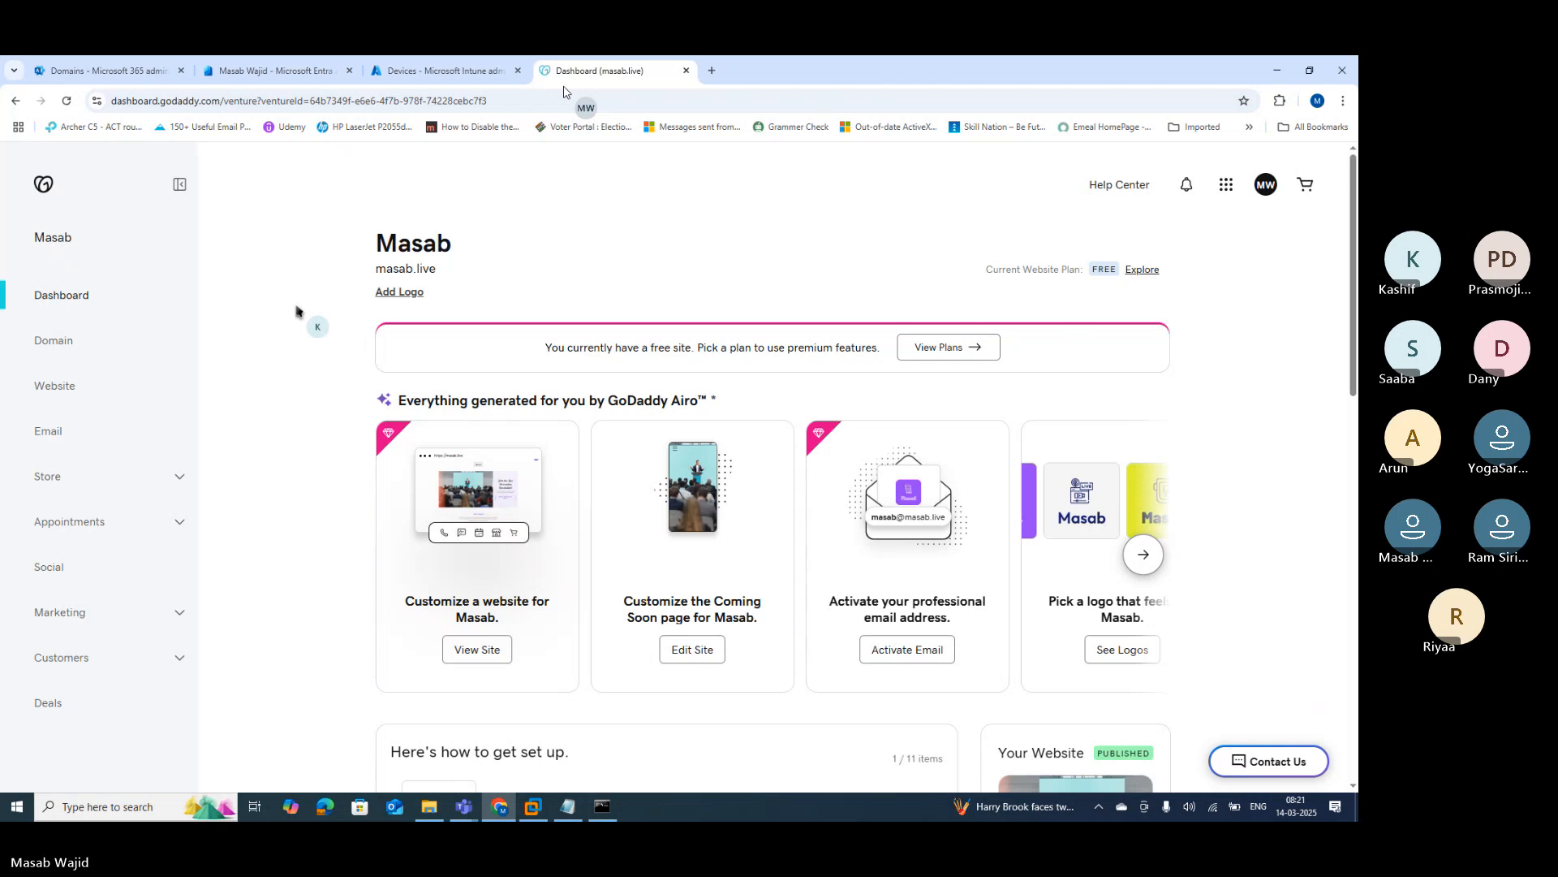
click(55, 388)
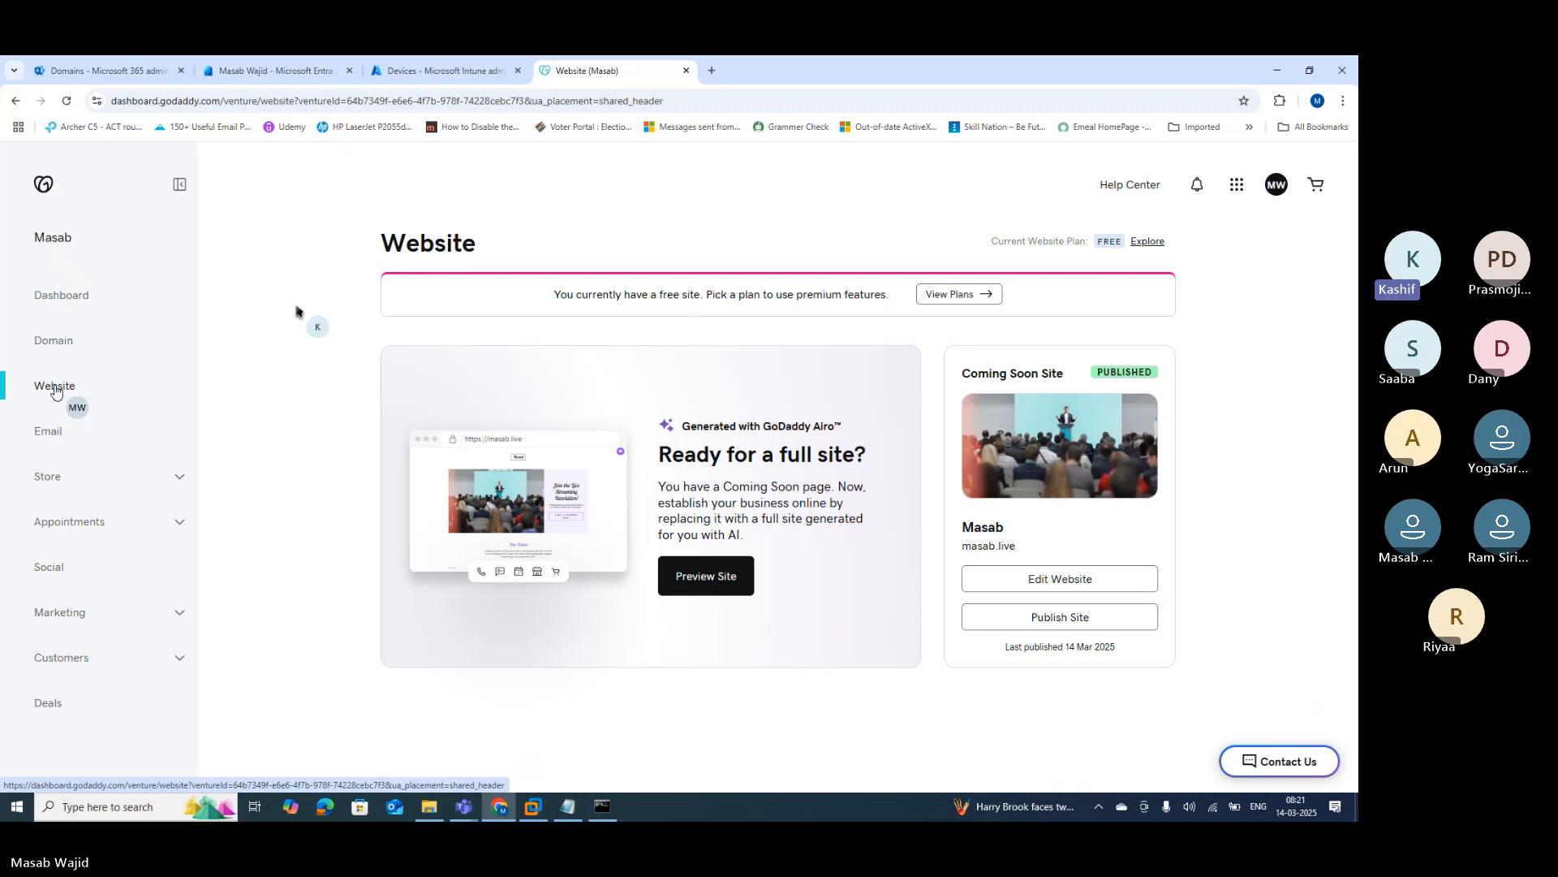
click(120, 70)
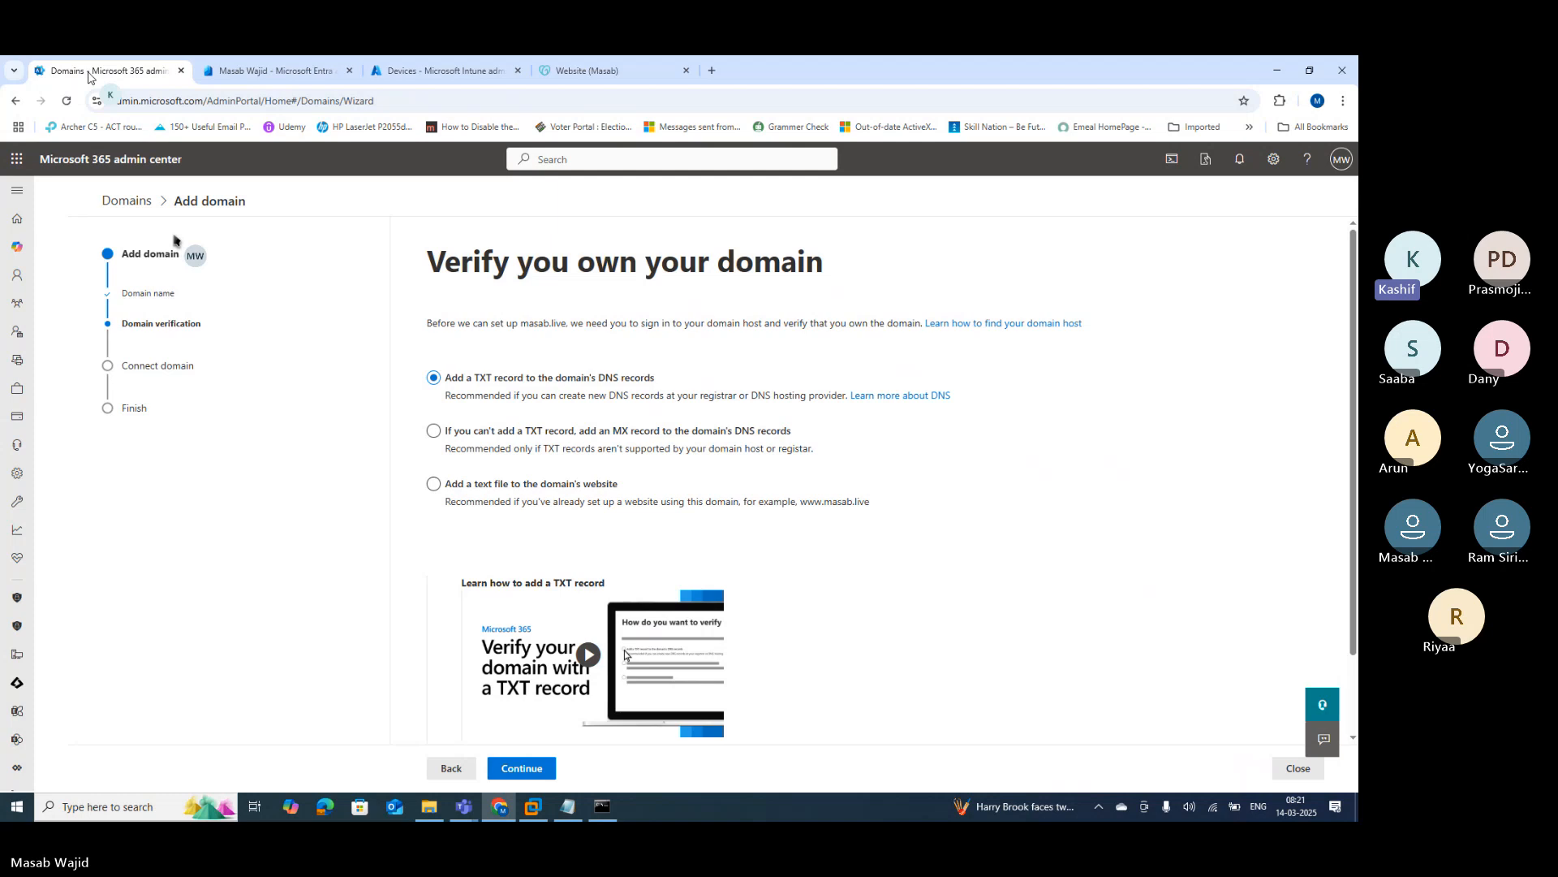
click(447, 778)
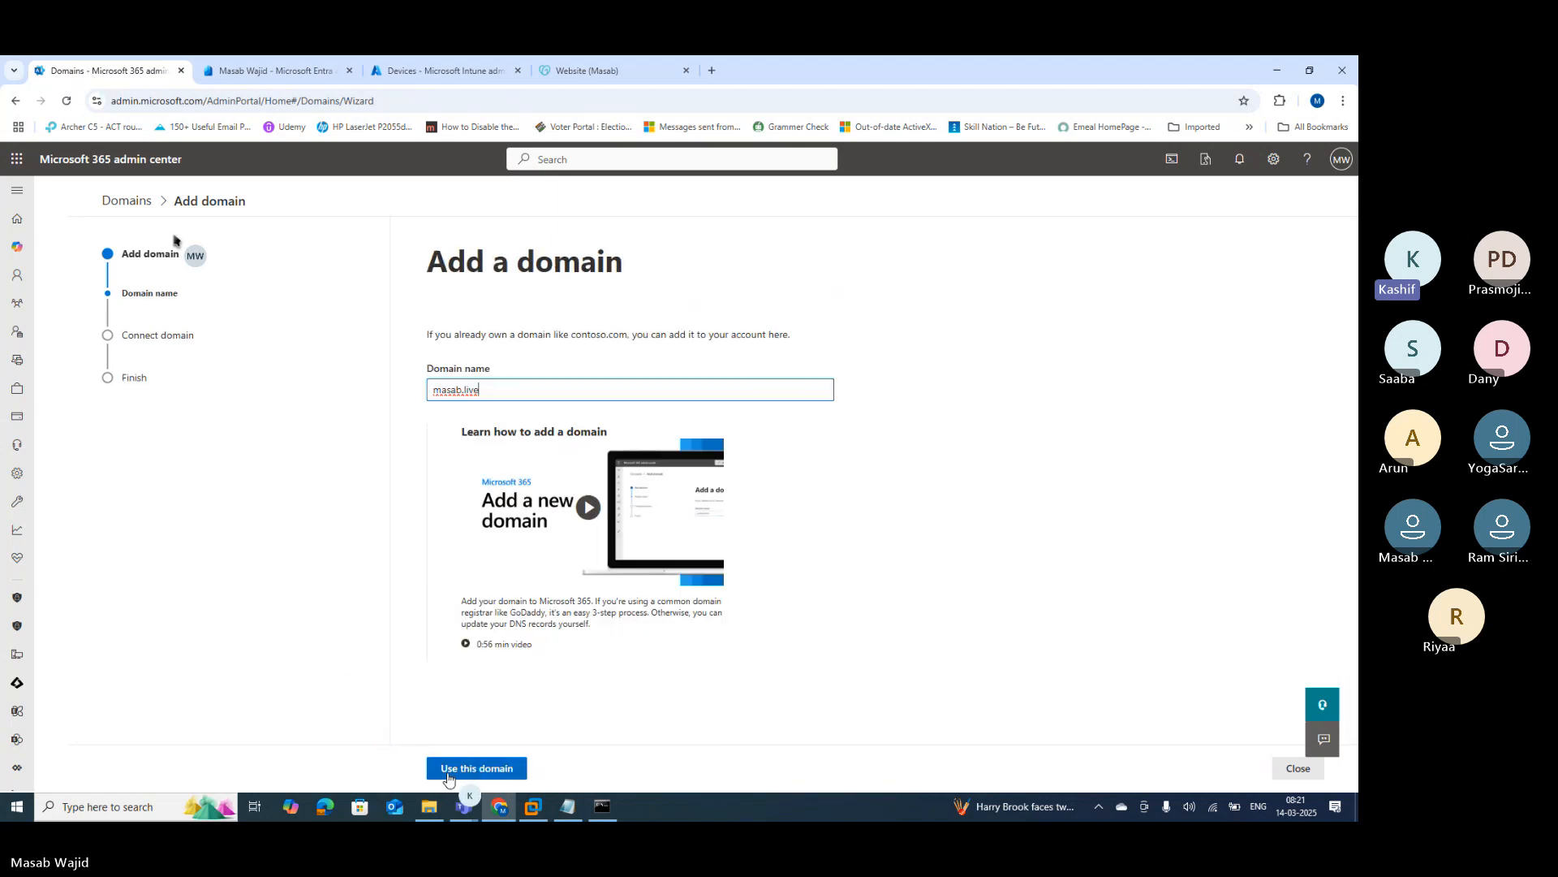
click(503, 769)
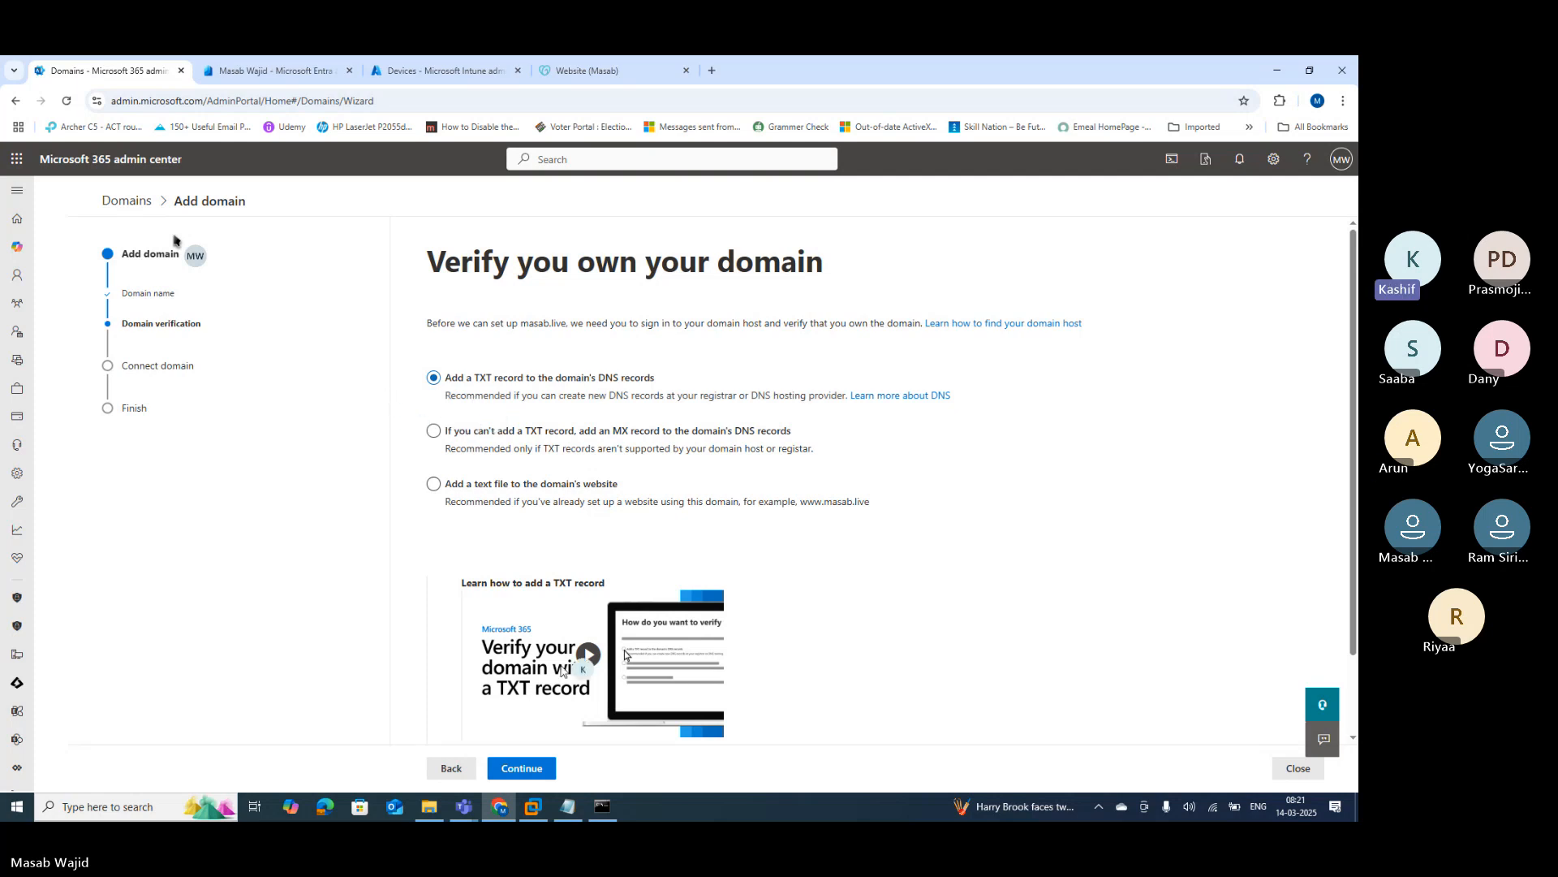
Step: Open Manage DNS for masab.live in GoDaddy and review its A, NS, CNAME and SOA records
mouse_move(601, 809)
click(583, 71)
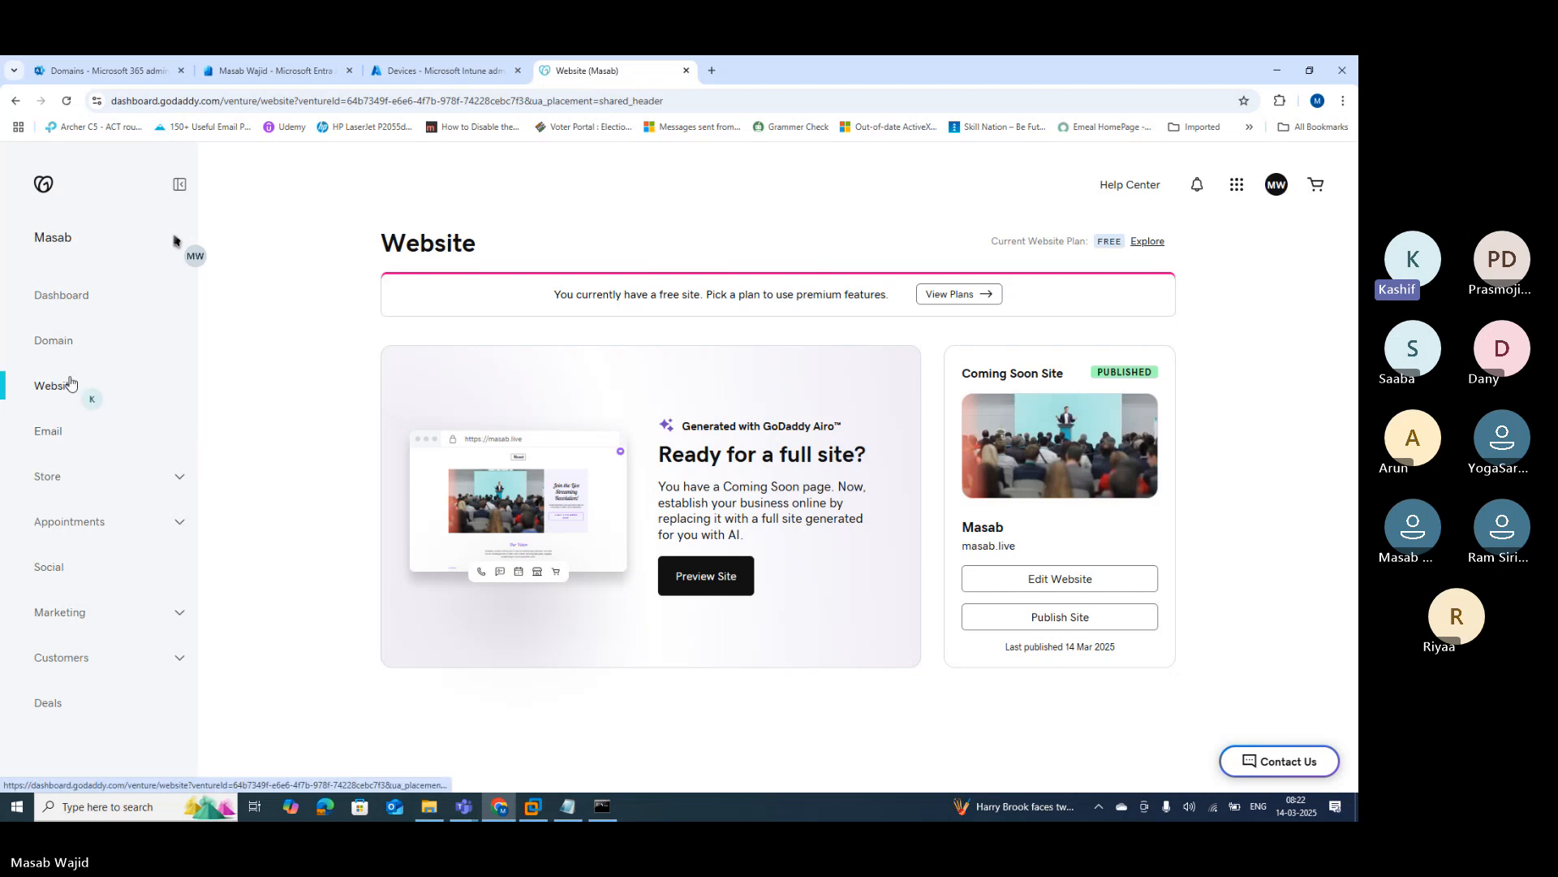
click(64, 346)
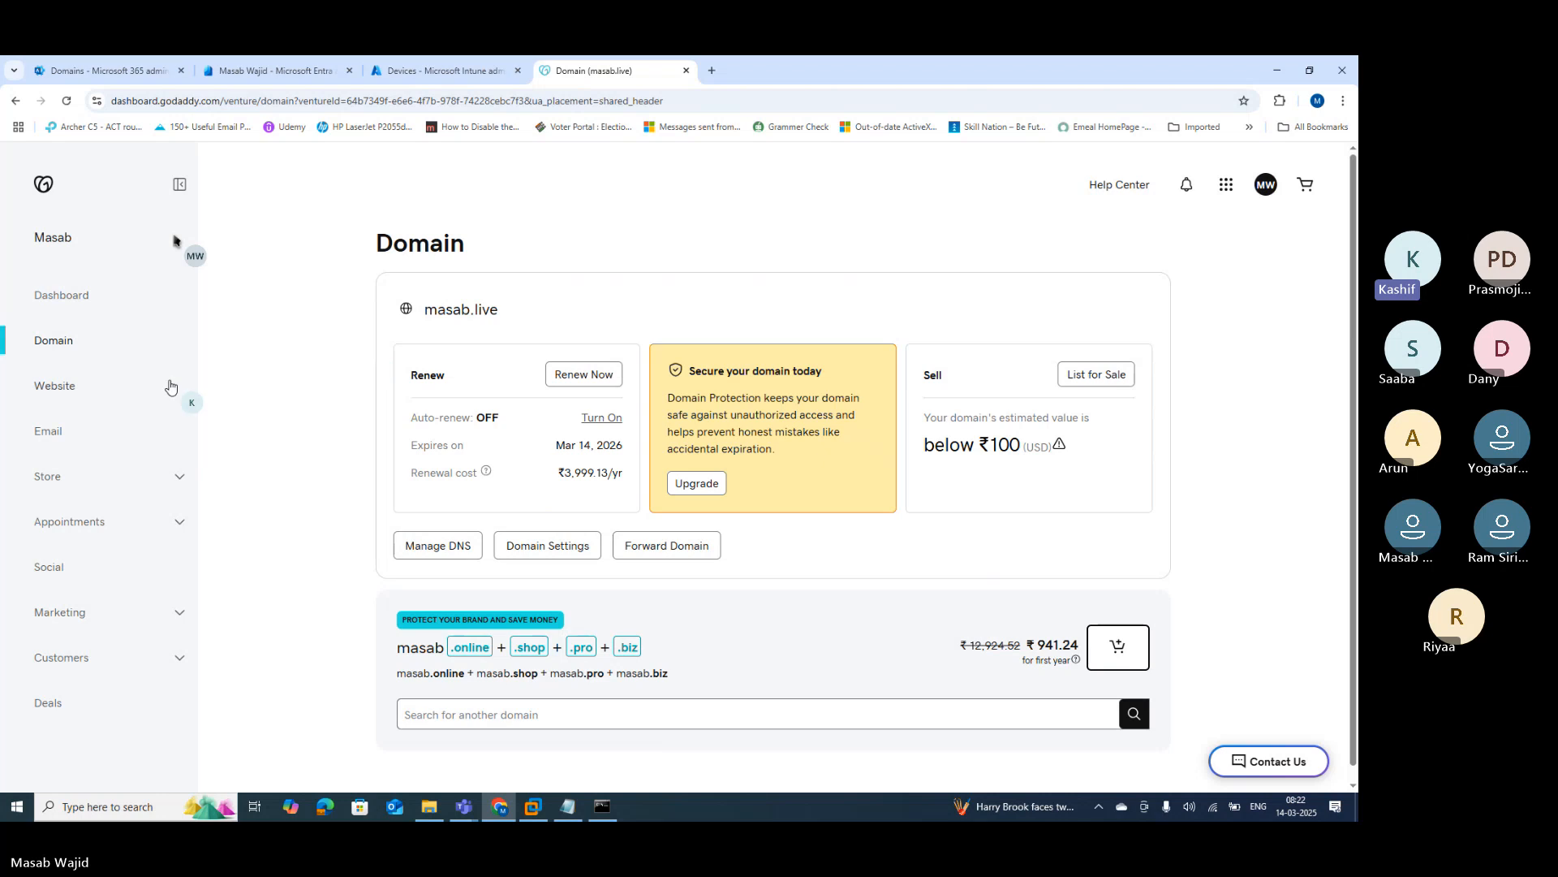
scroll(617, 564, down, 1)
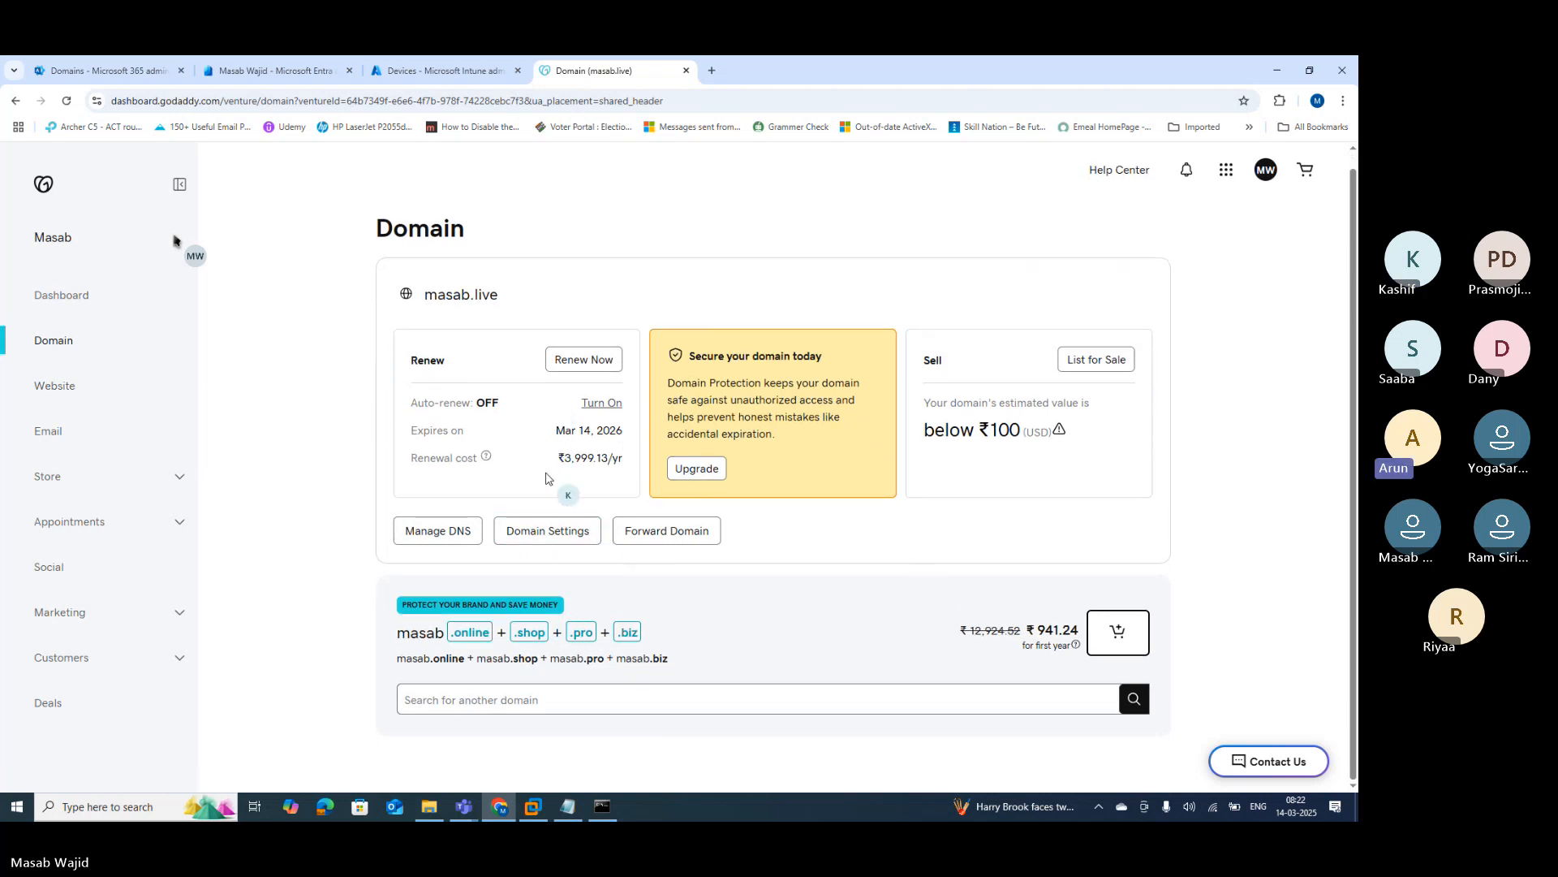
scroll(549, 489, up, 1)
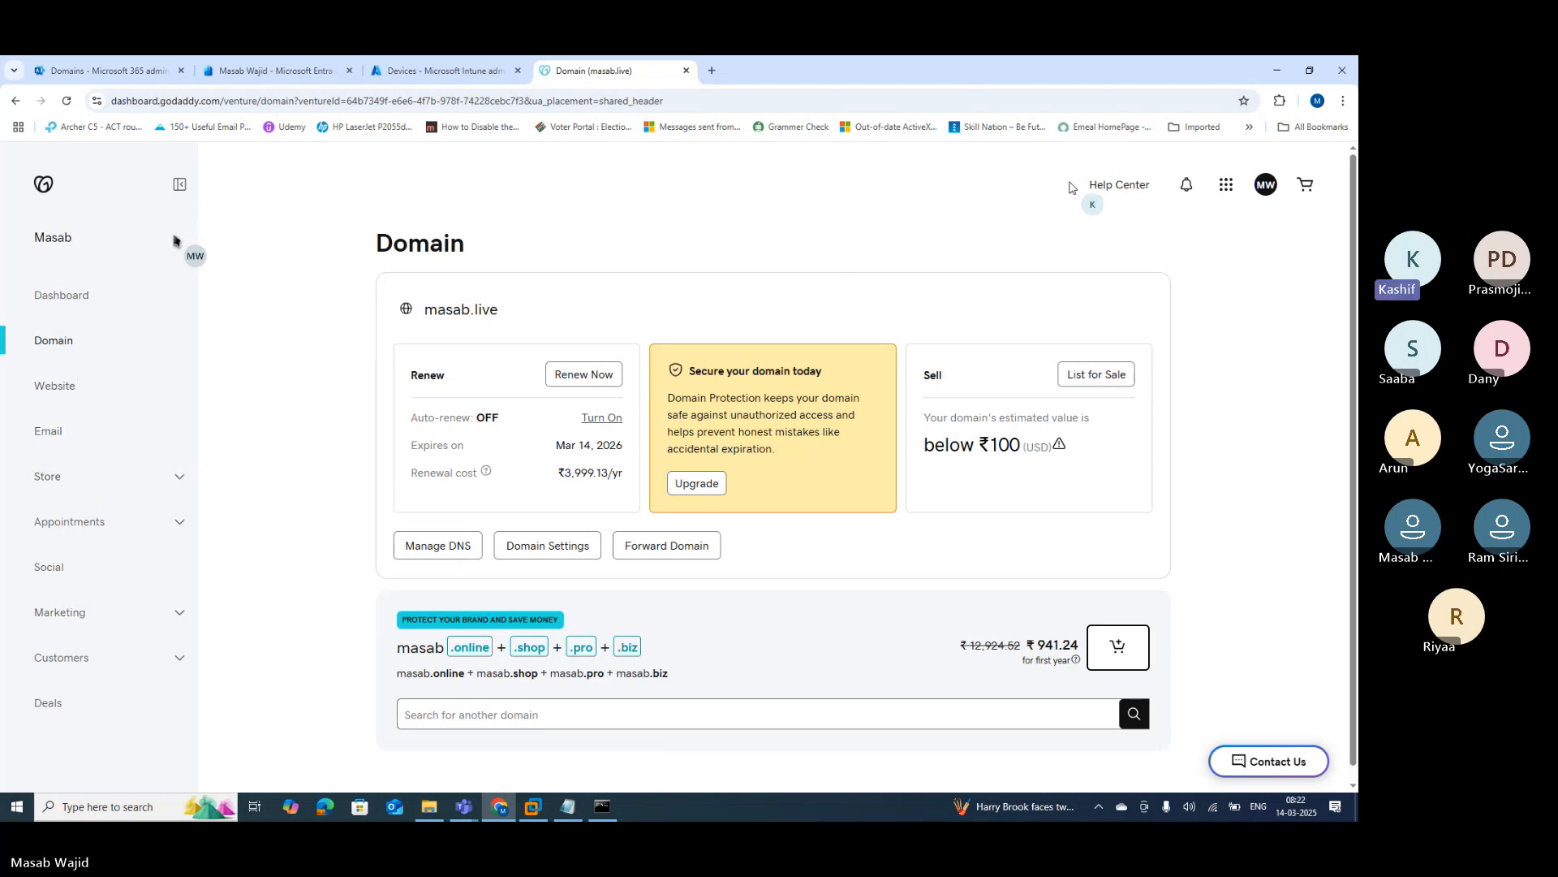
click(426, 550)
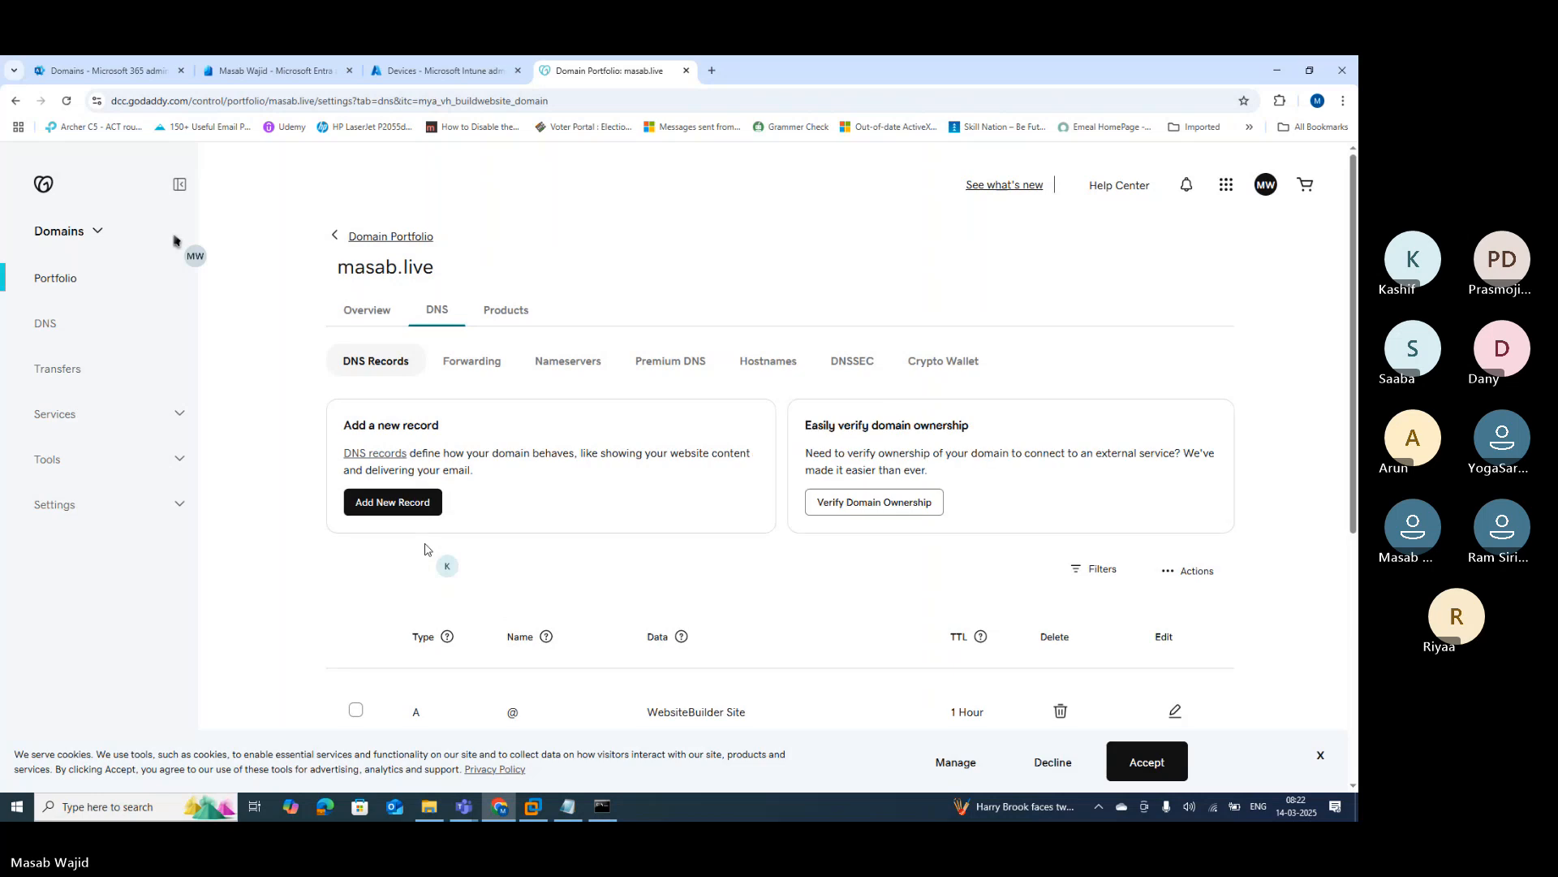
scroll(433, 542, down, 2)
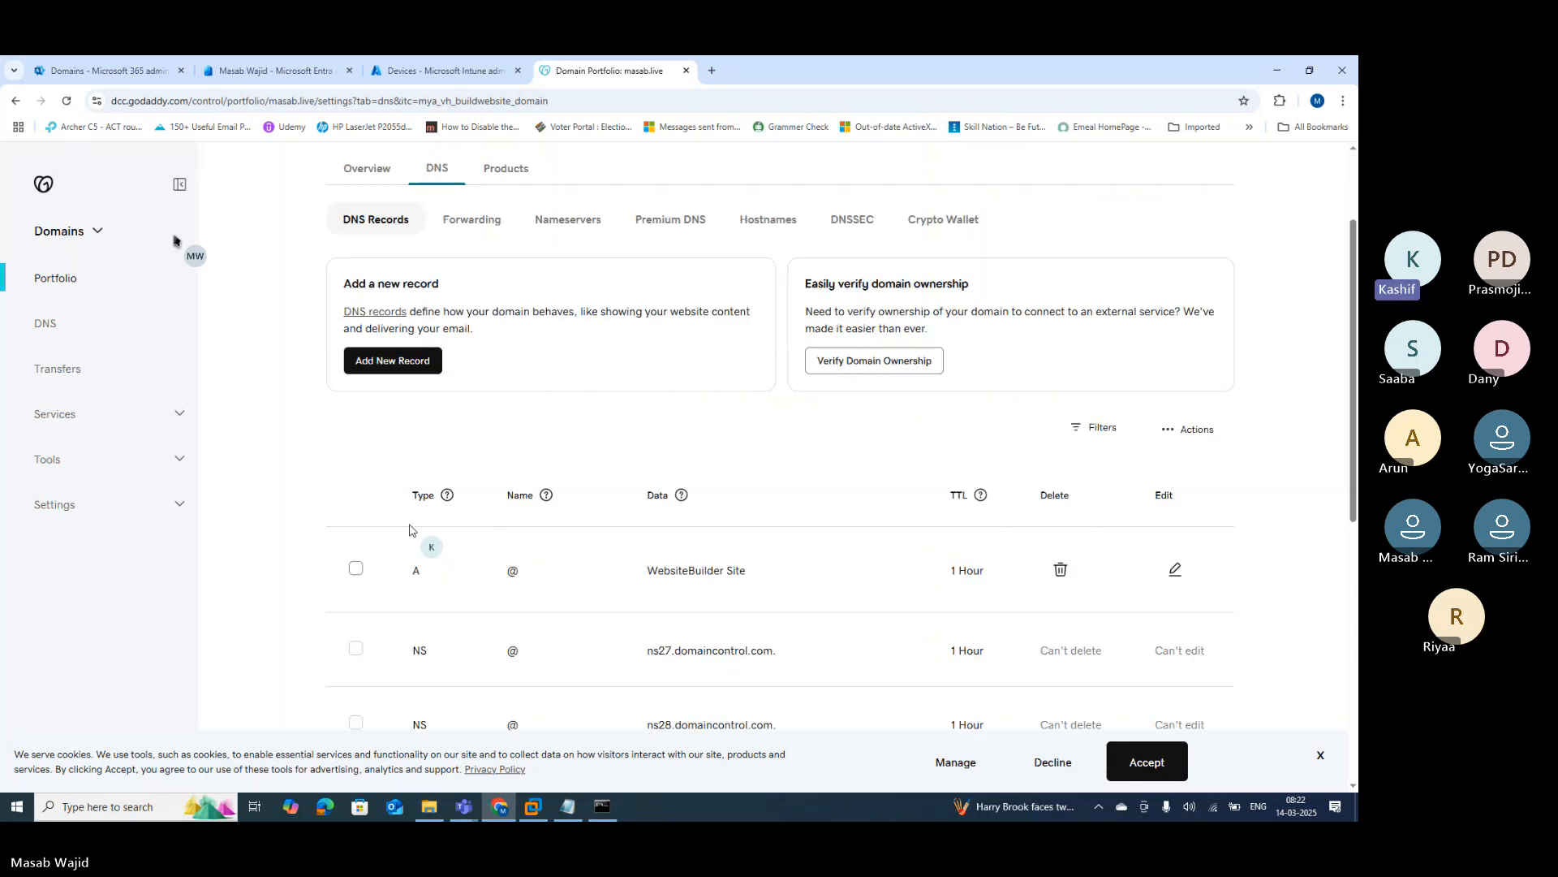
scroll(442, 693, down, 4)
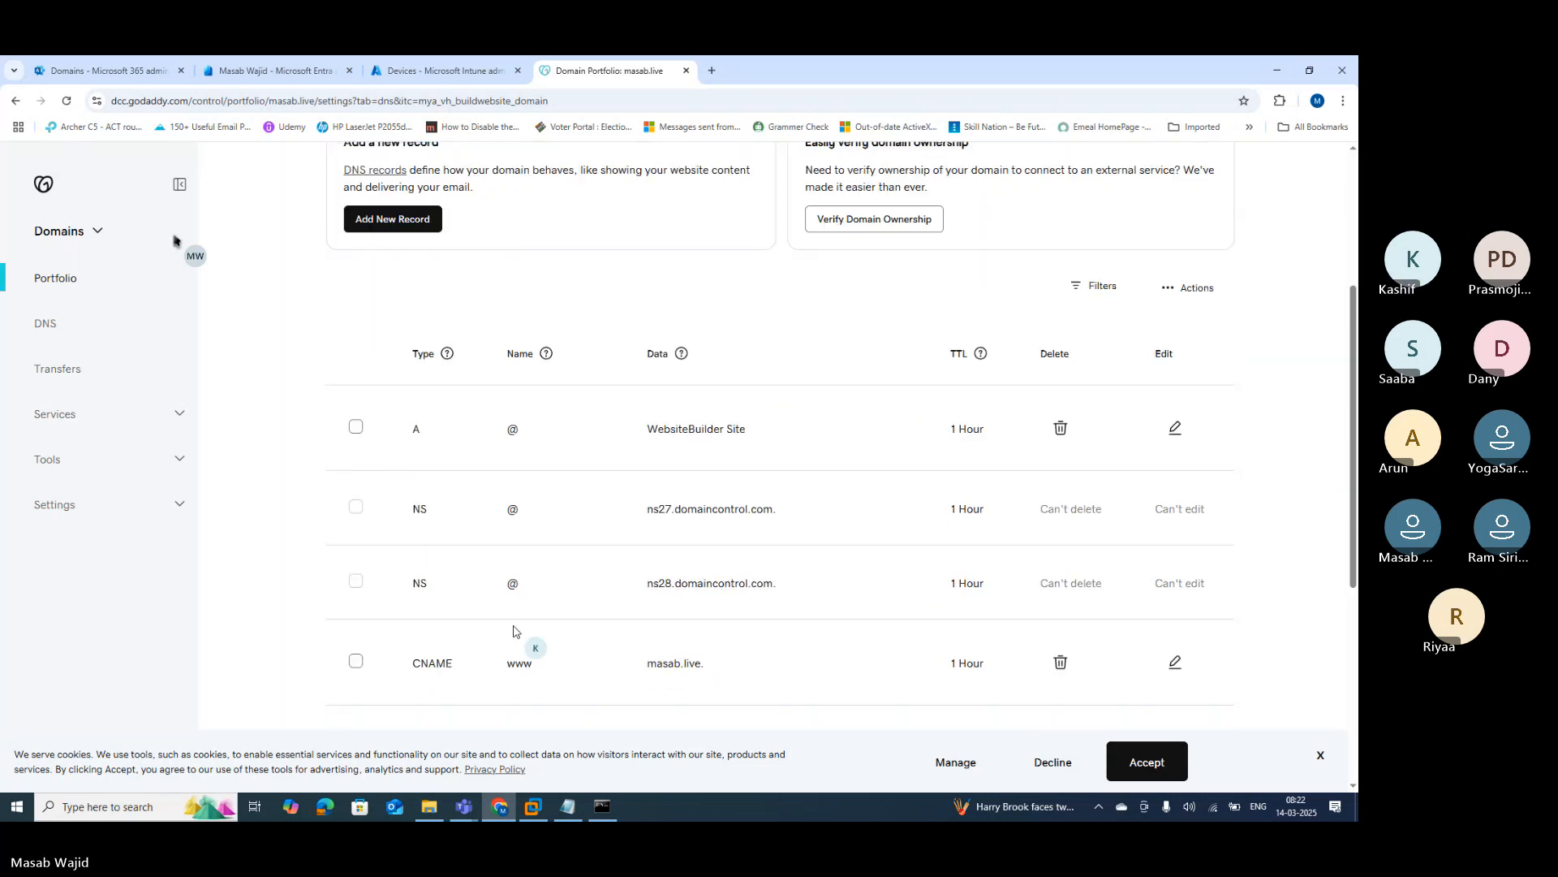
scroll(473, 592, down, 4)
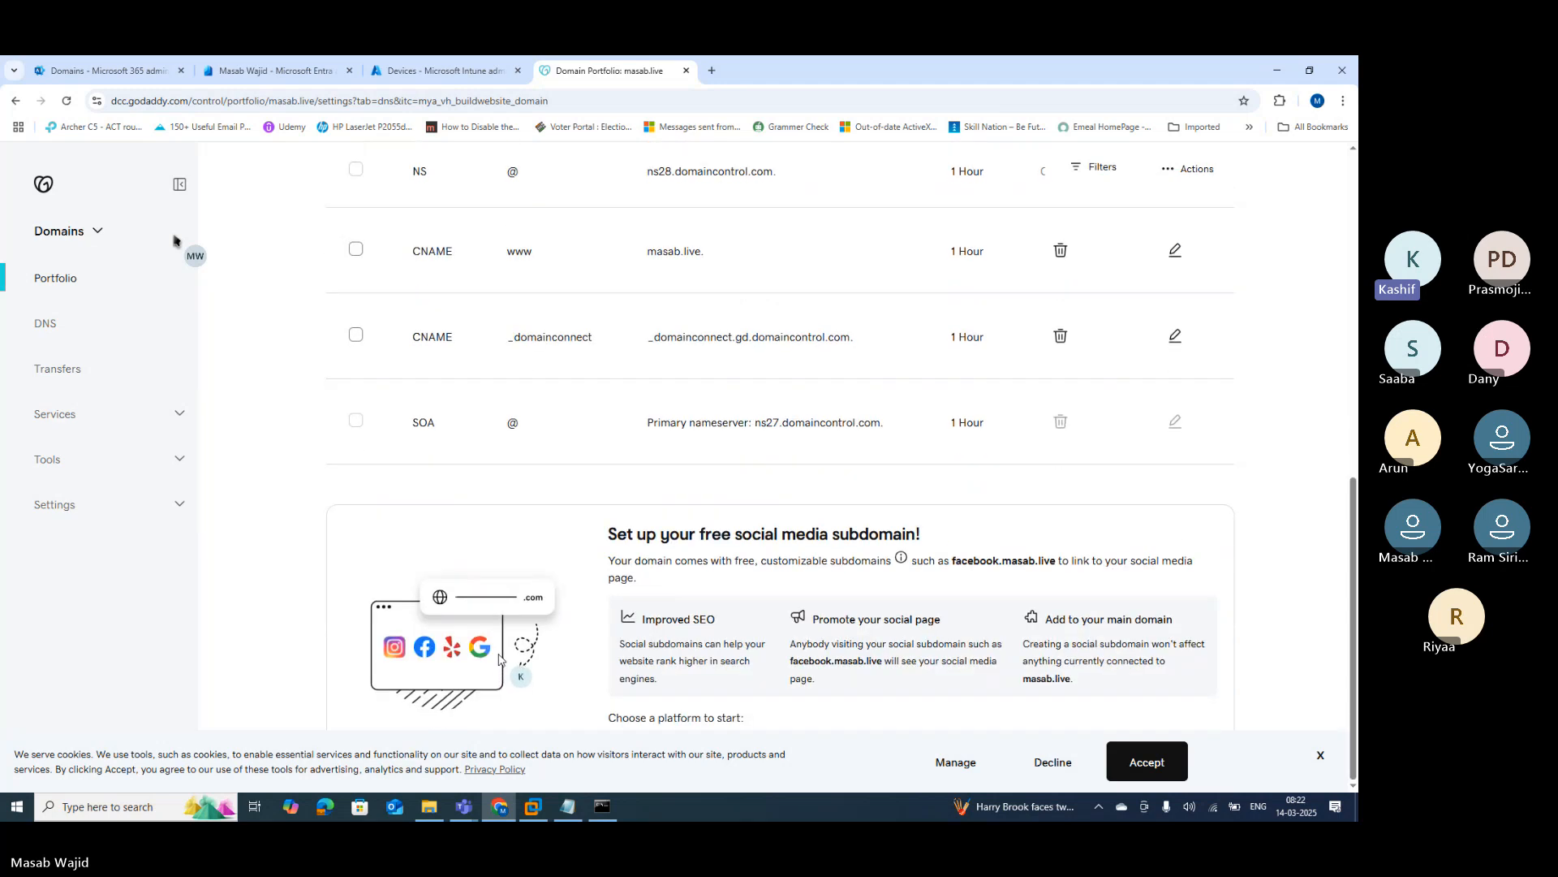
scroll(487, 614, up, 5)
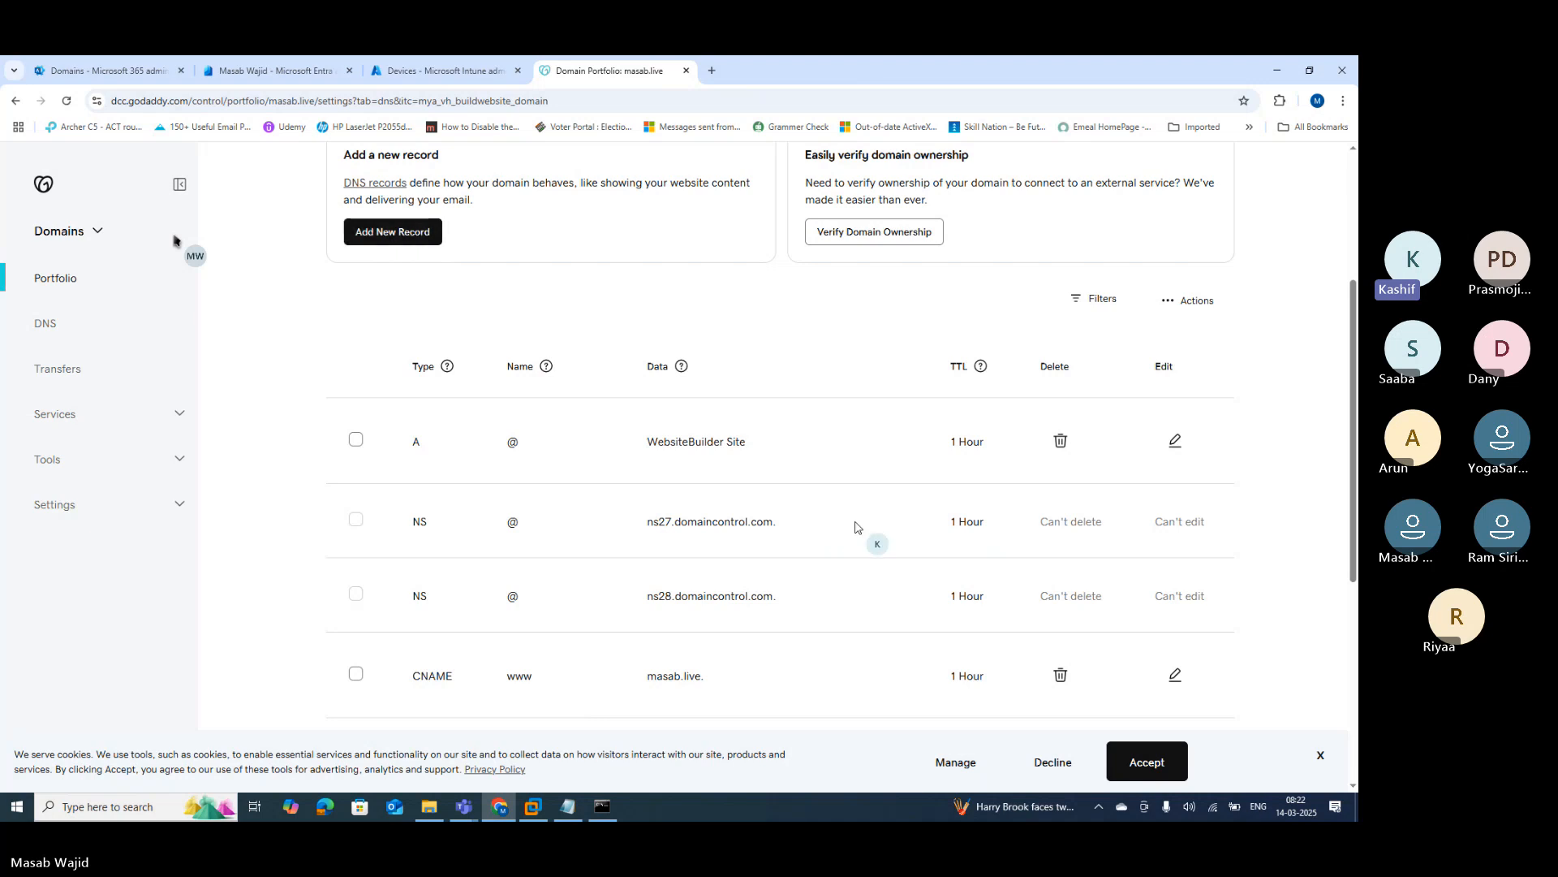
Step: Review masab.live's verification options with TXT kept selected, then switch to Microsoft Entra admin center
click(81, 75)
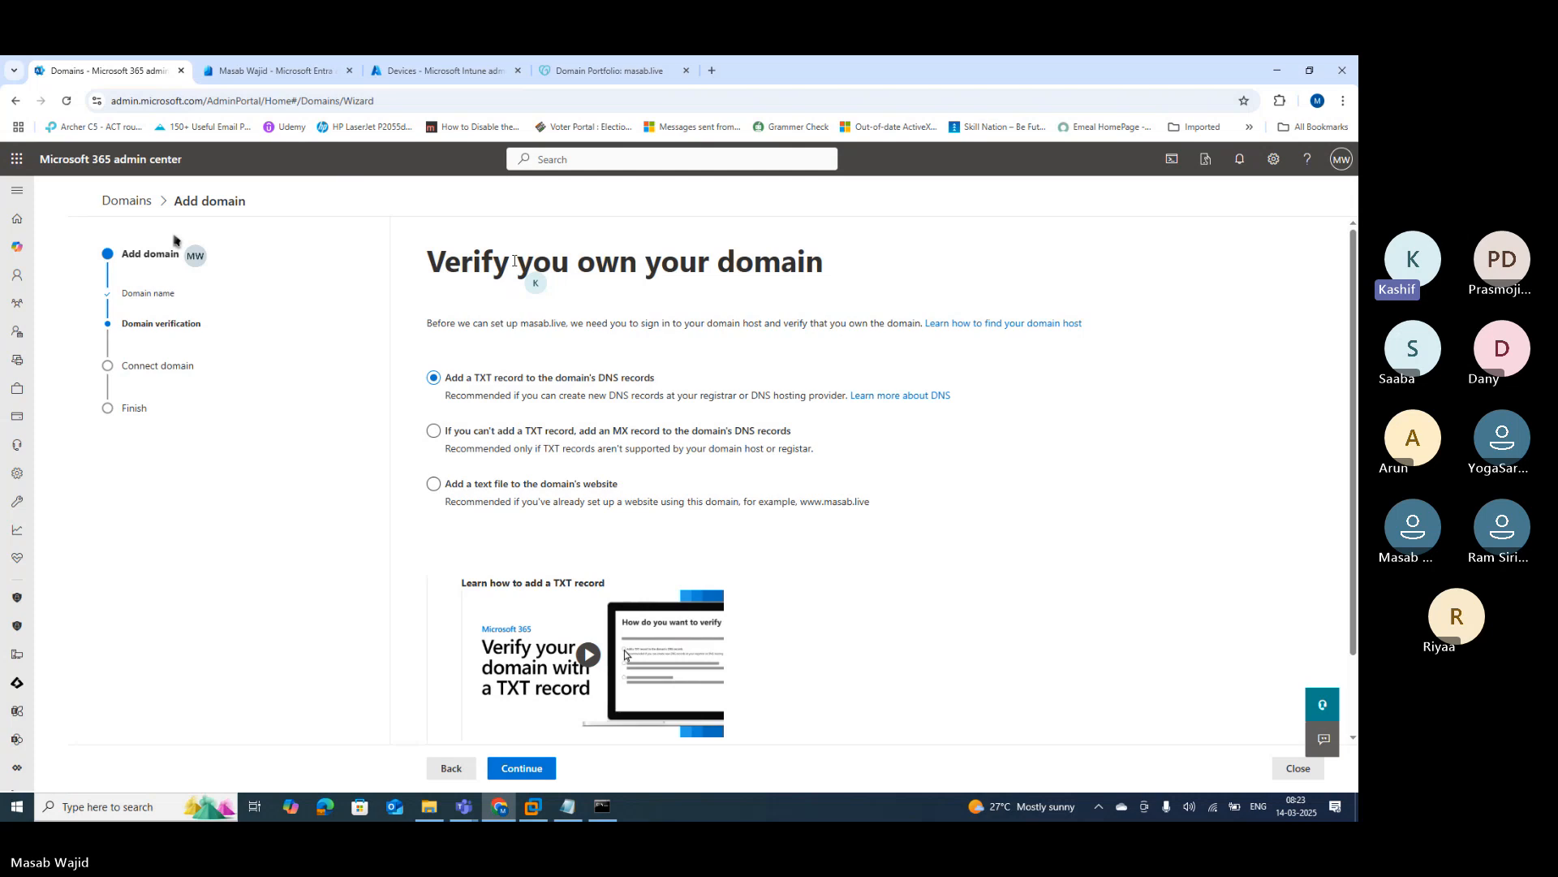
click(478, 498)
click(227, 74)
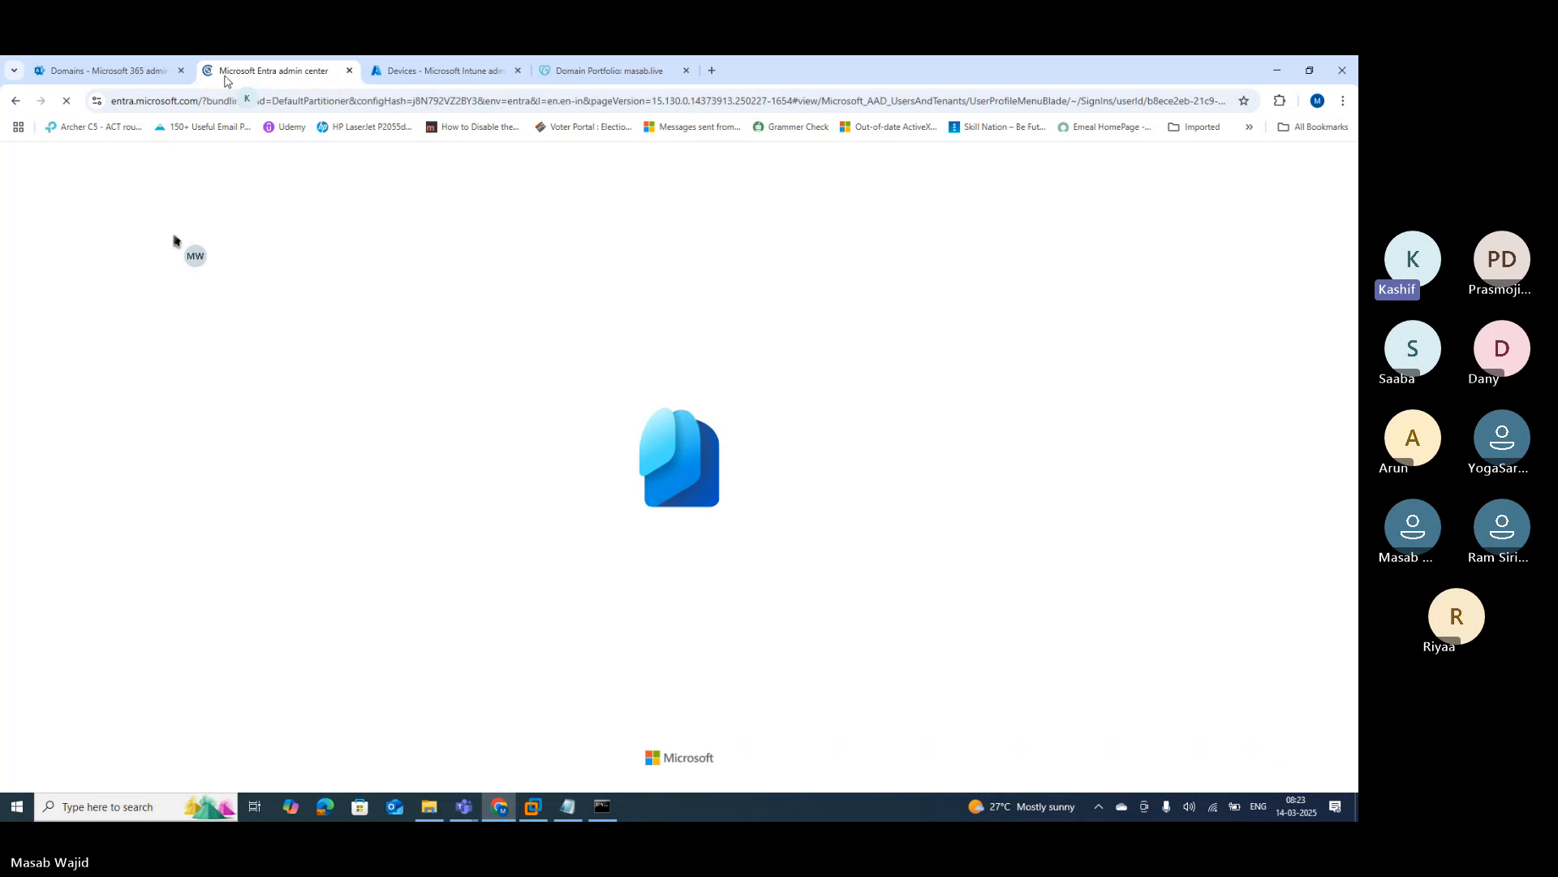
Step: Add 'Purchase a domain from godaddy domain registrar' and 'Configure Company Branding Page' to Notepad notes
click(568, 807)
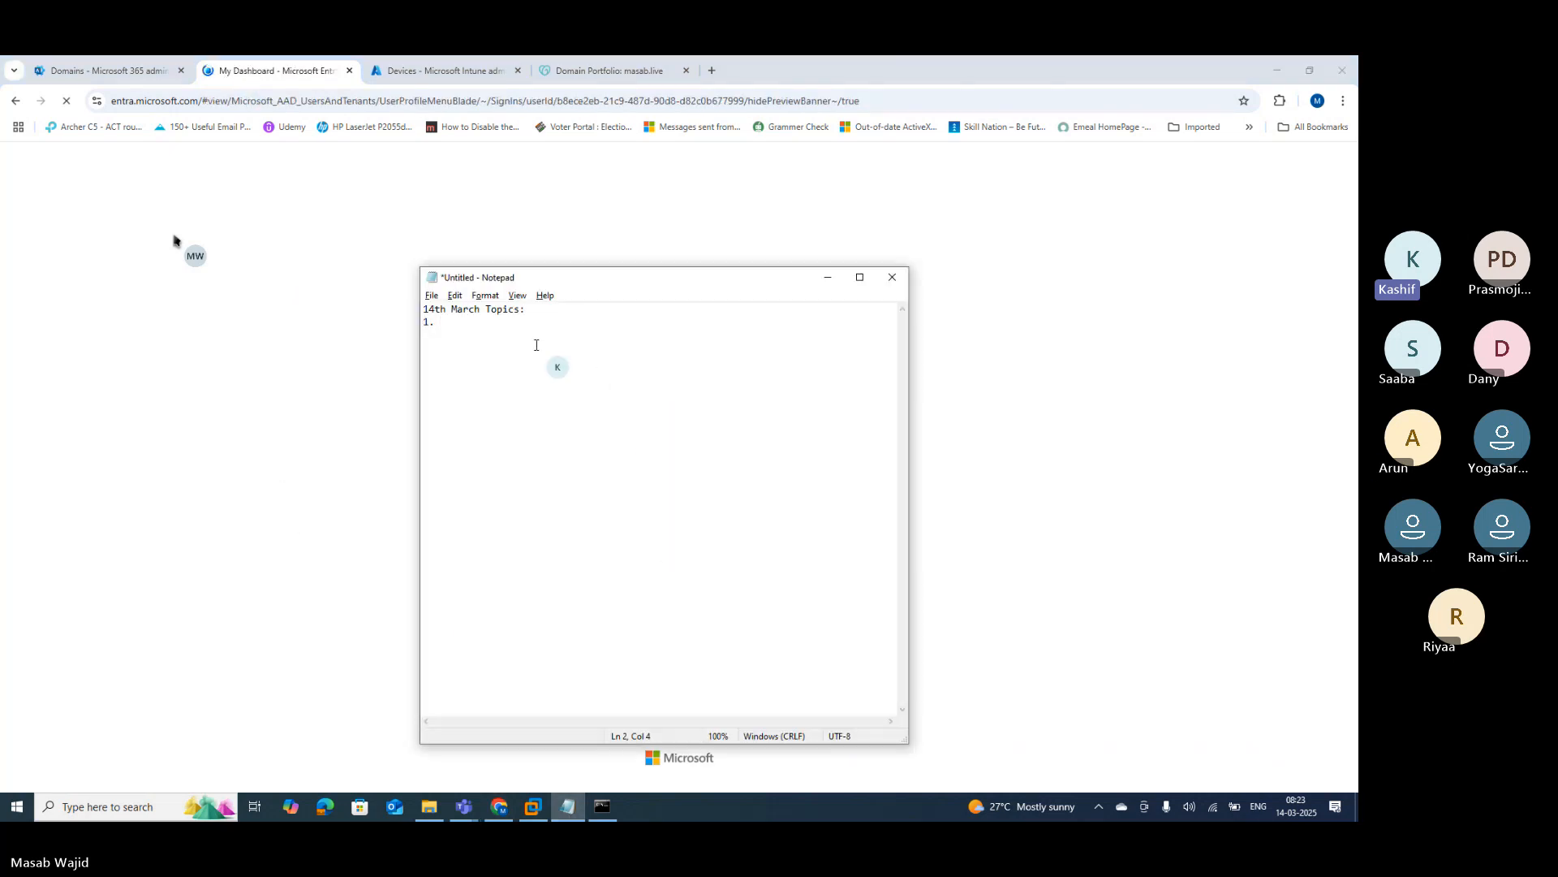
text(Pu)
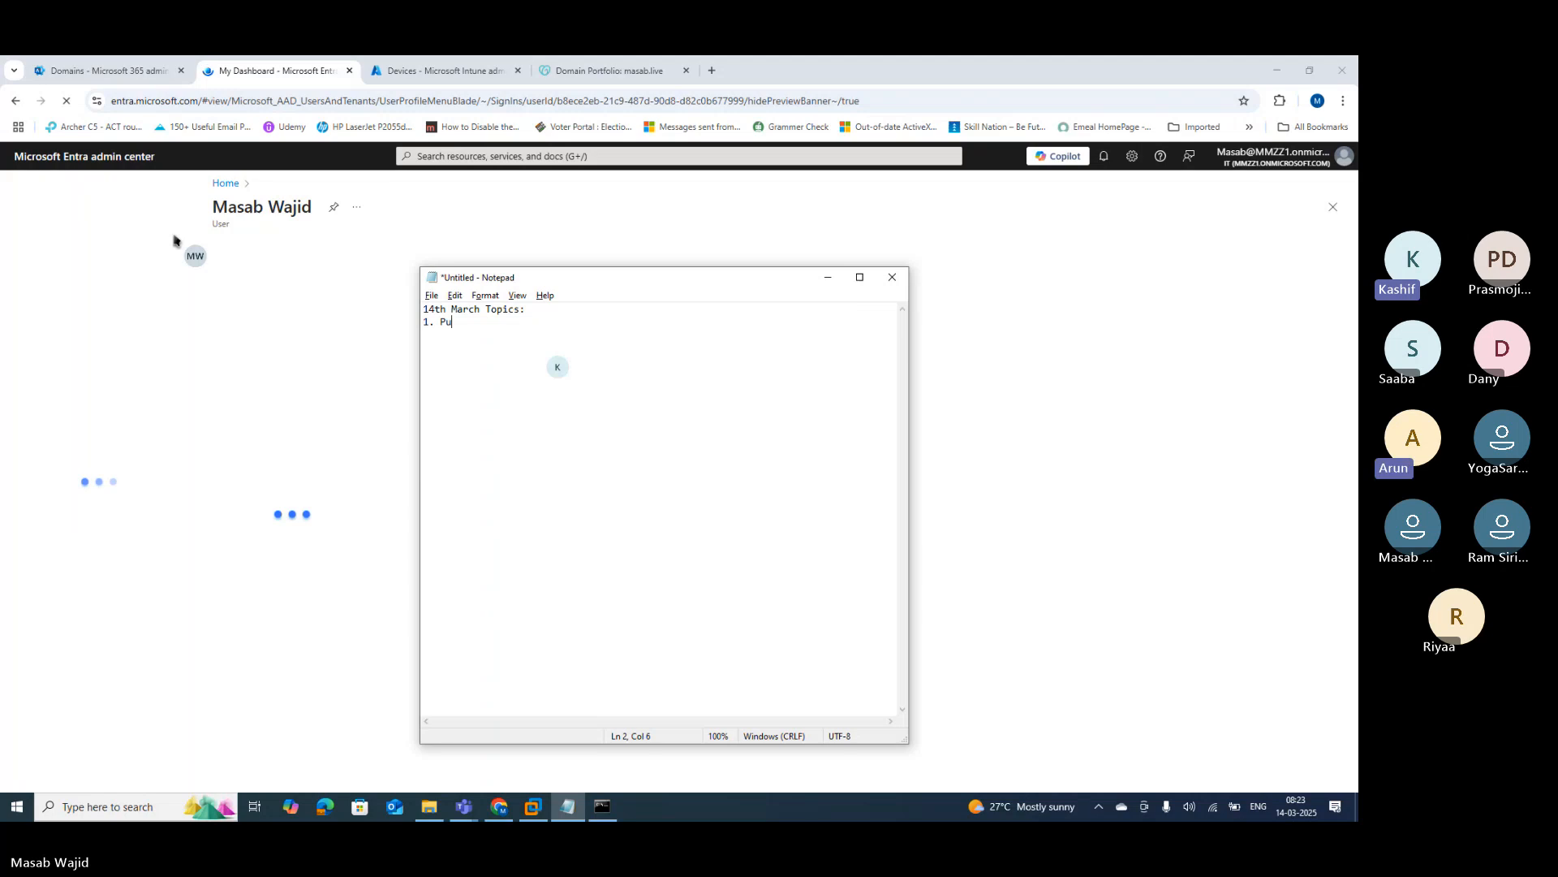
text(rchase a d)
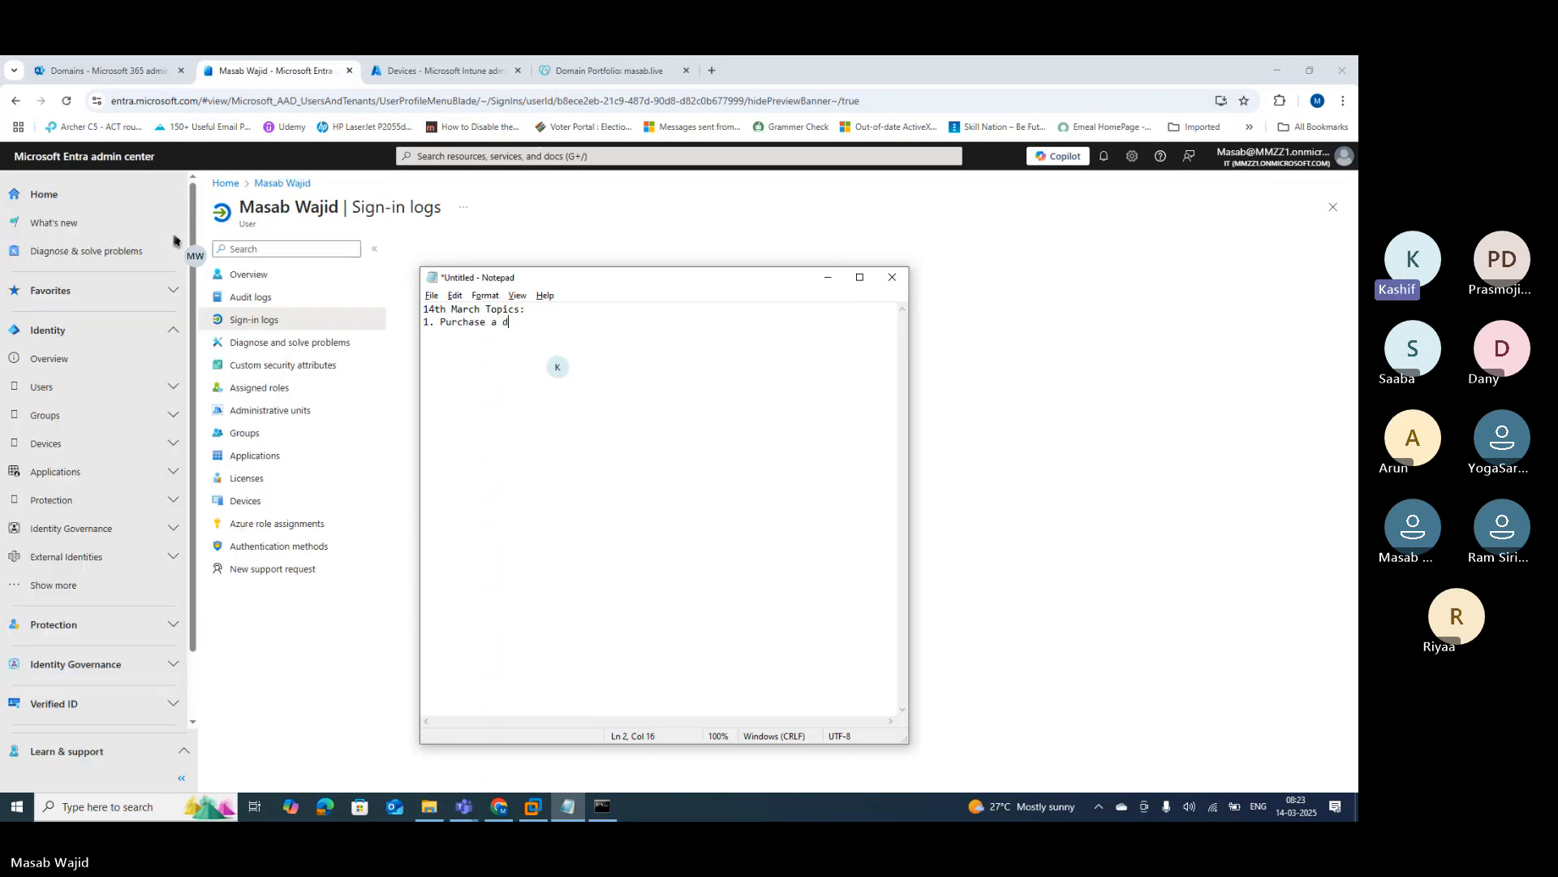
text(omain from god)
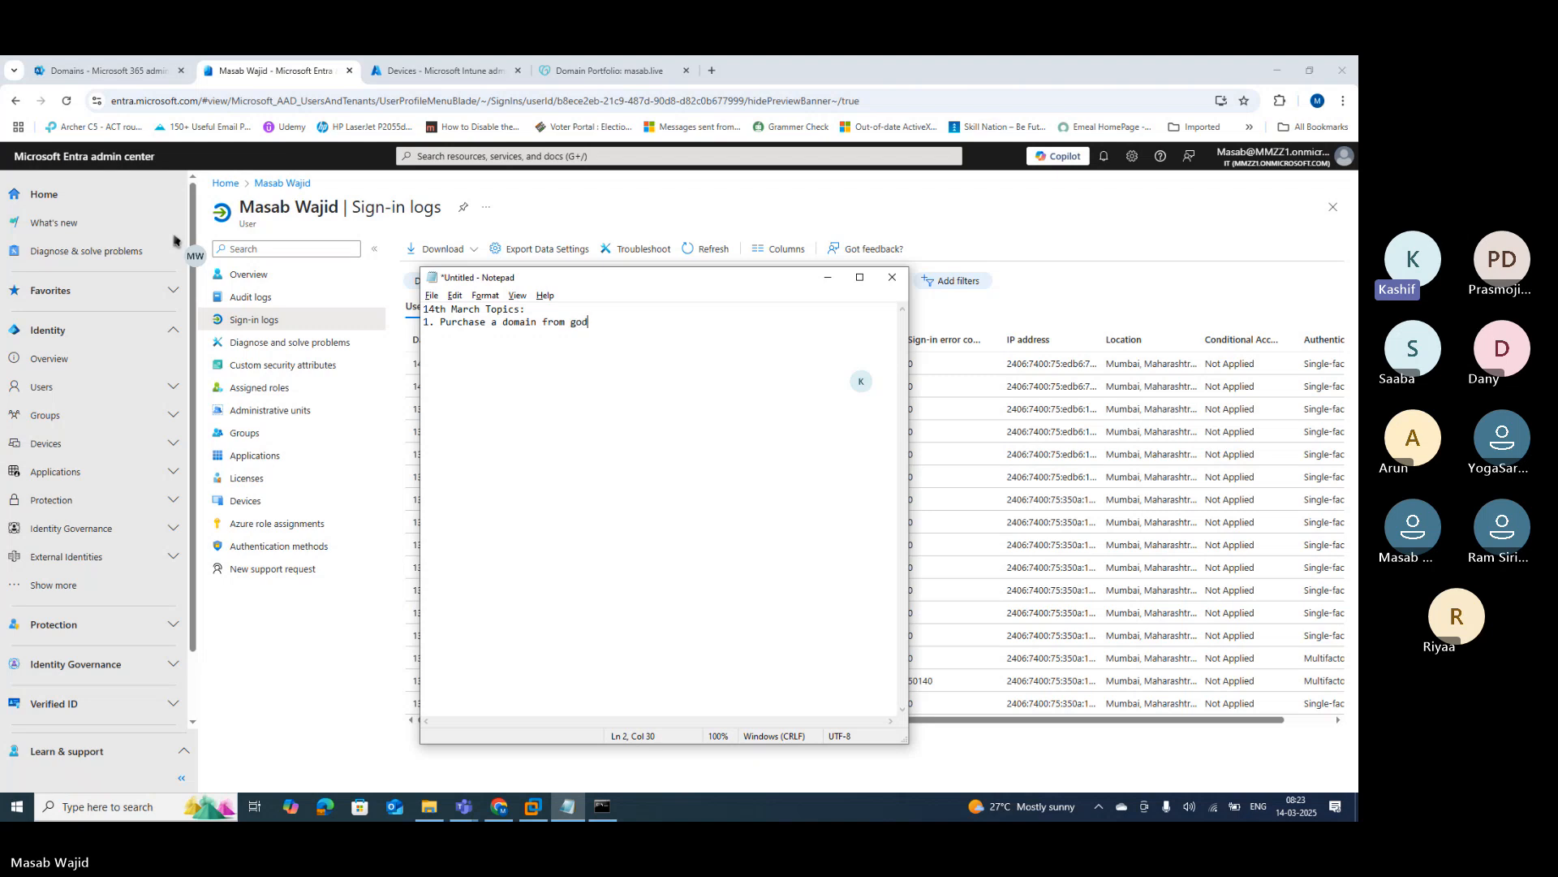
text(addy domain)
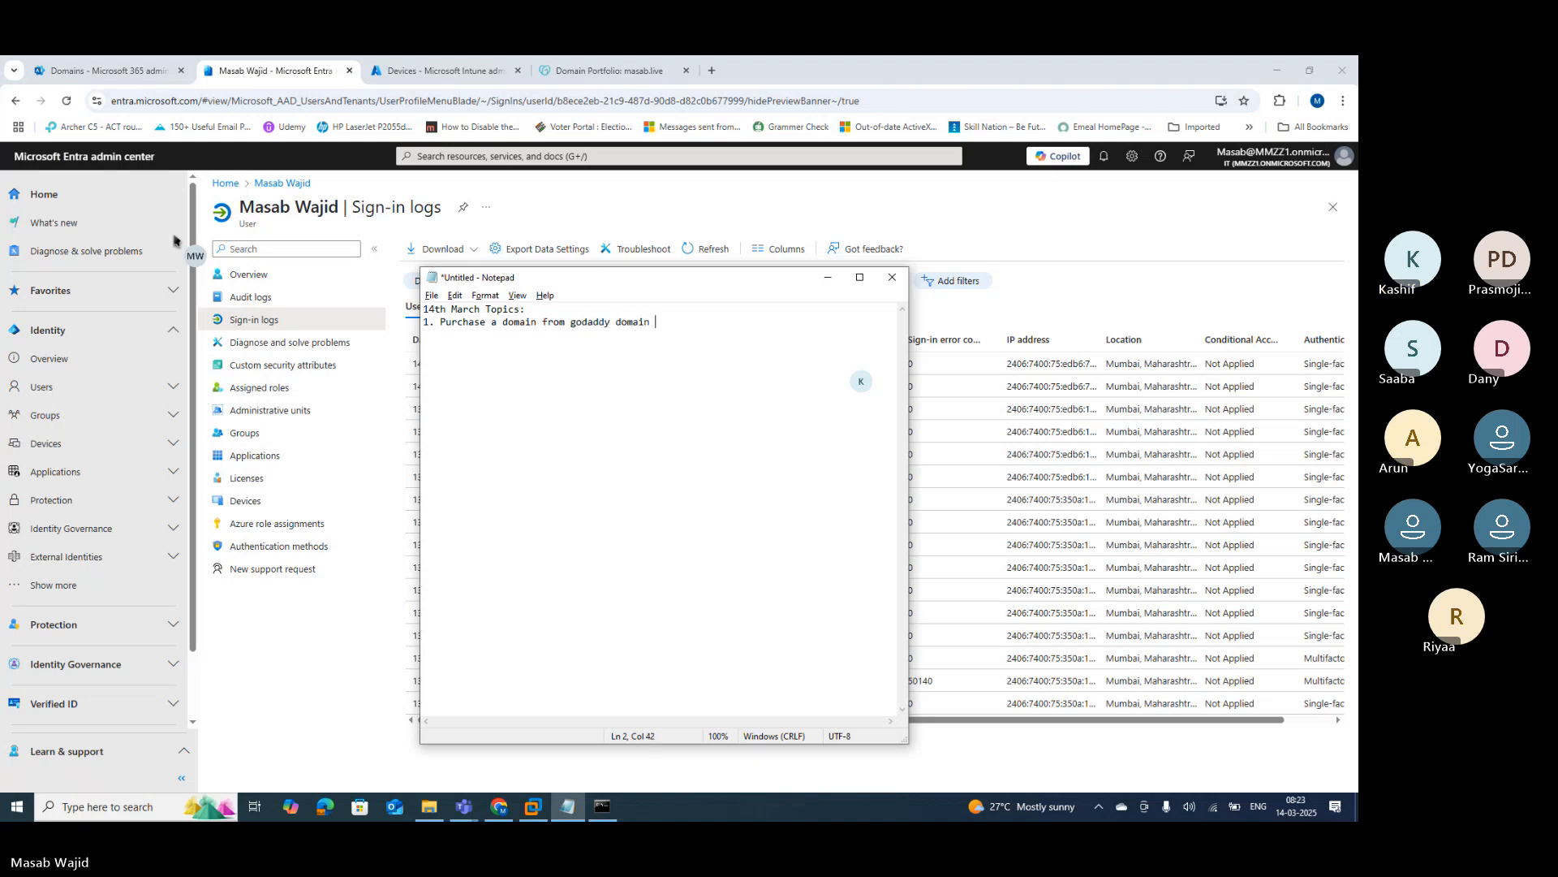
text( reg)
text(istrar)
text(C)
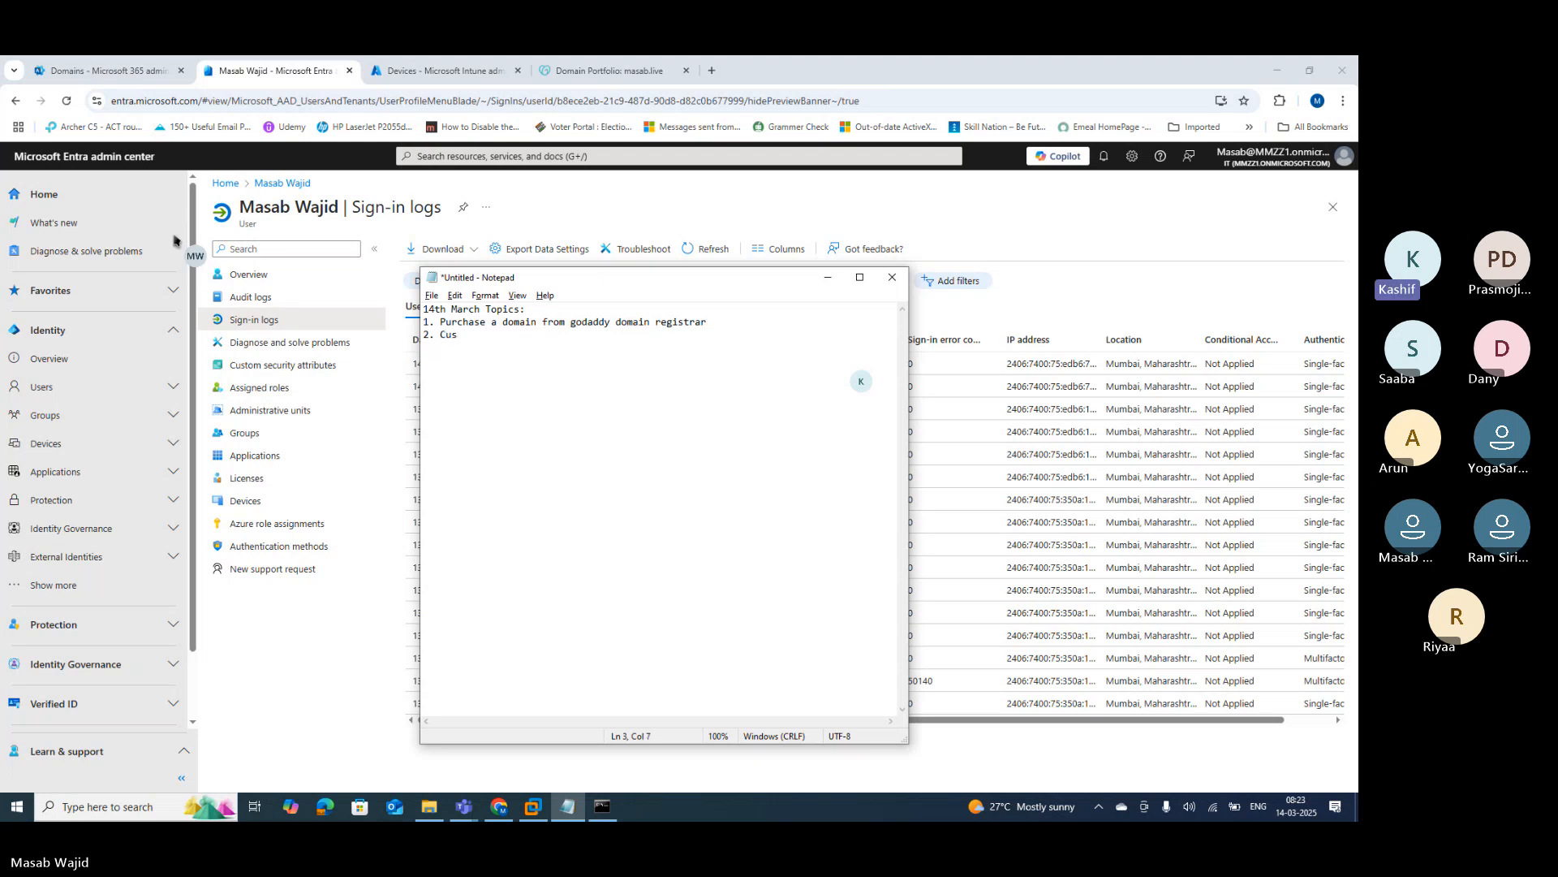
text(onfigure C)
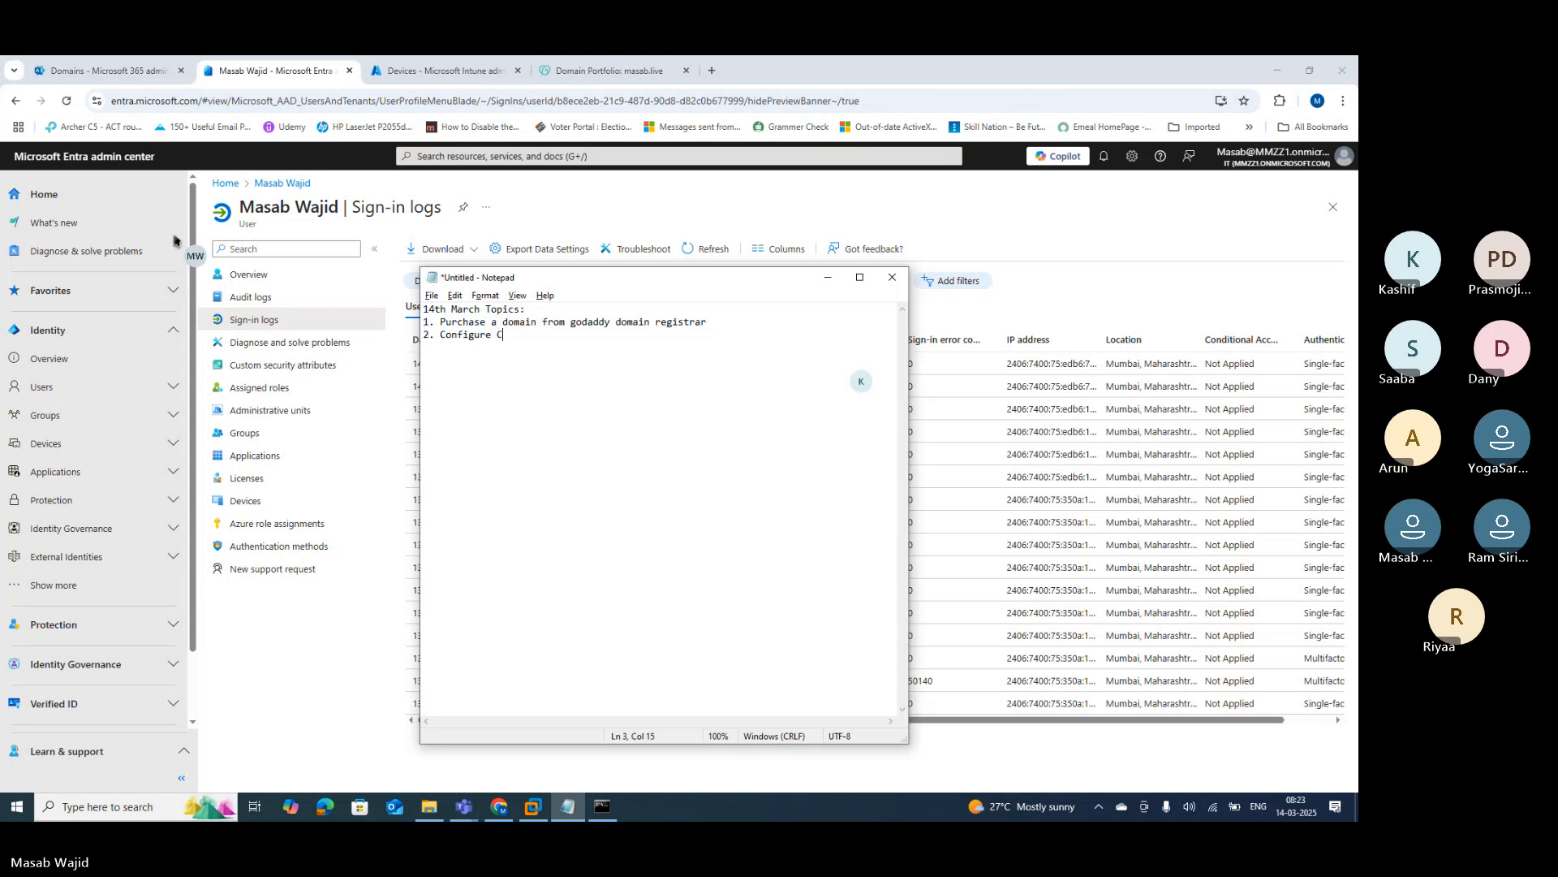
text(ompany Brandi)
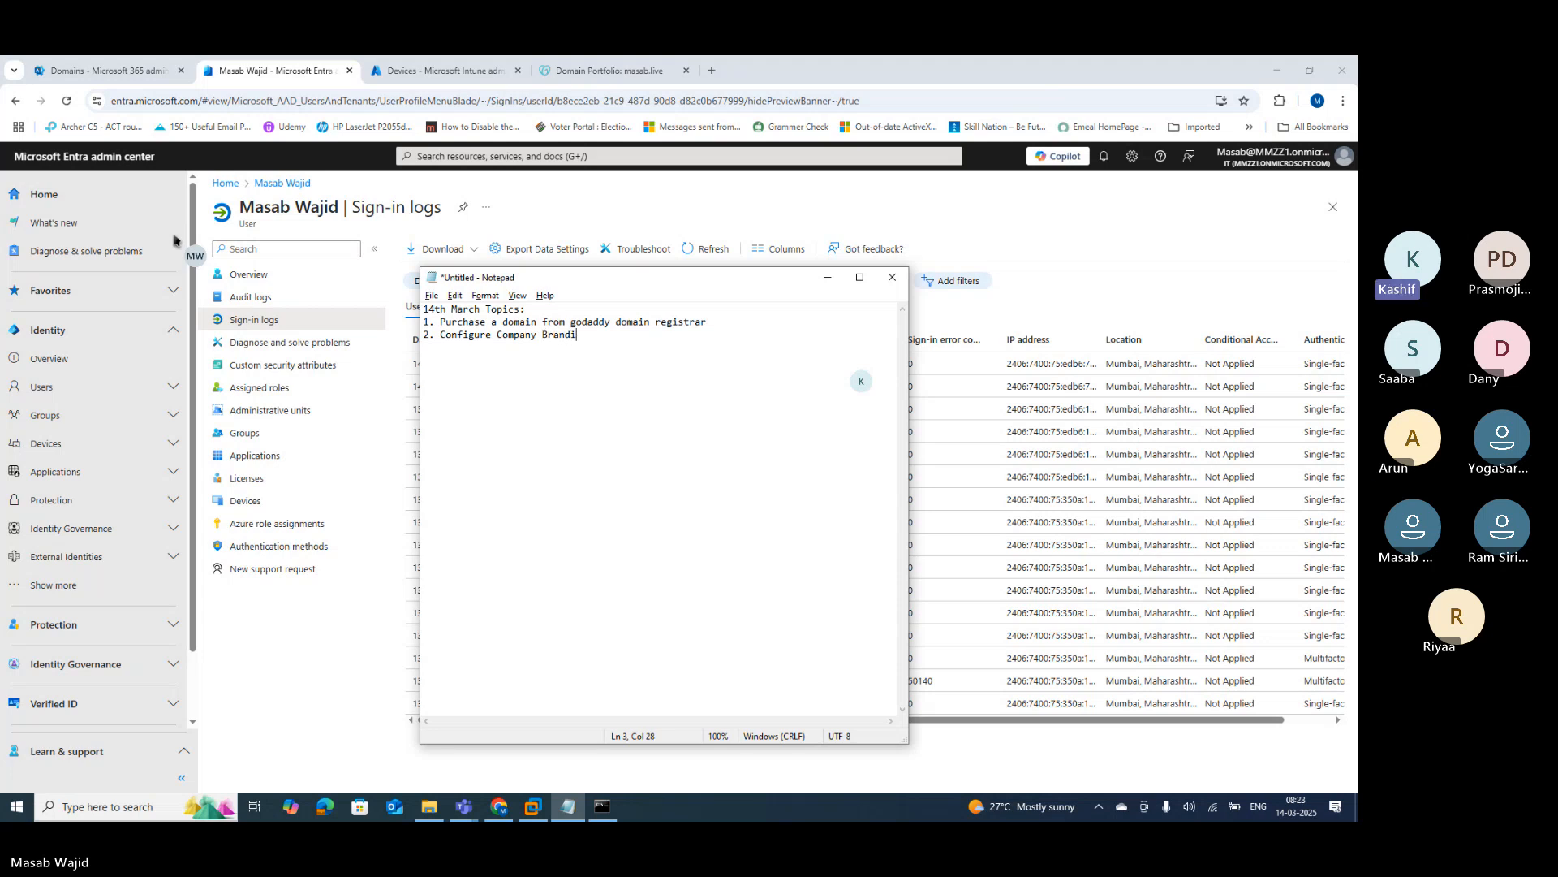
text(ng Page)
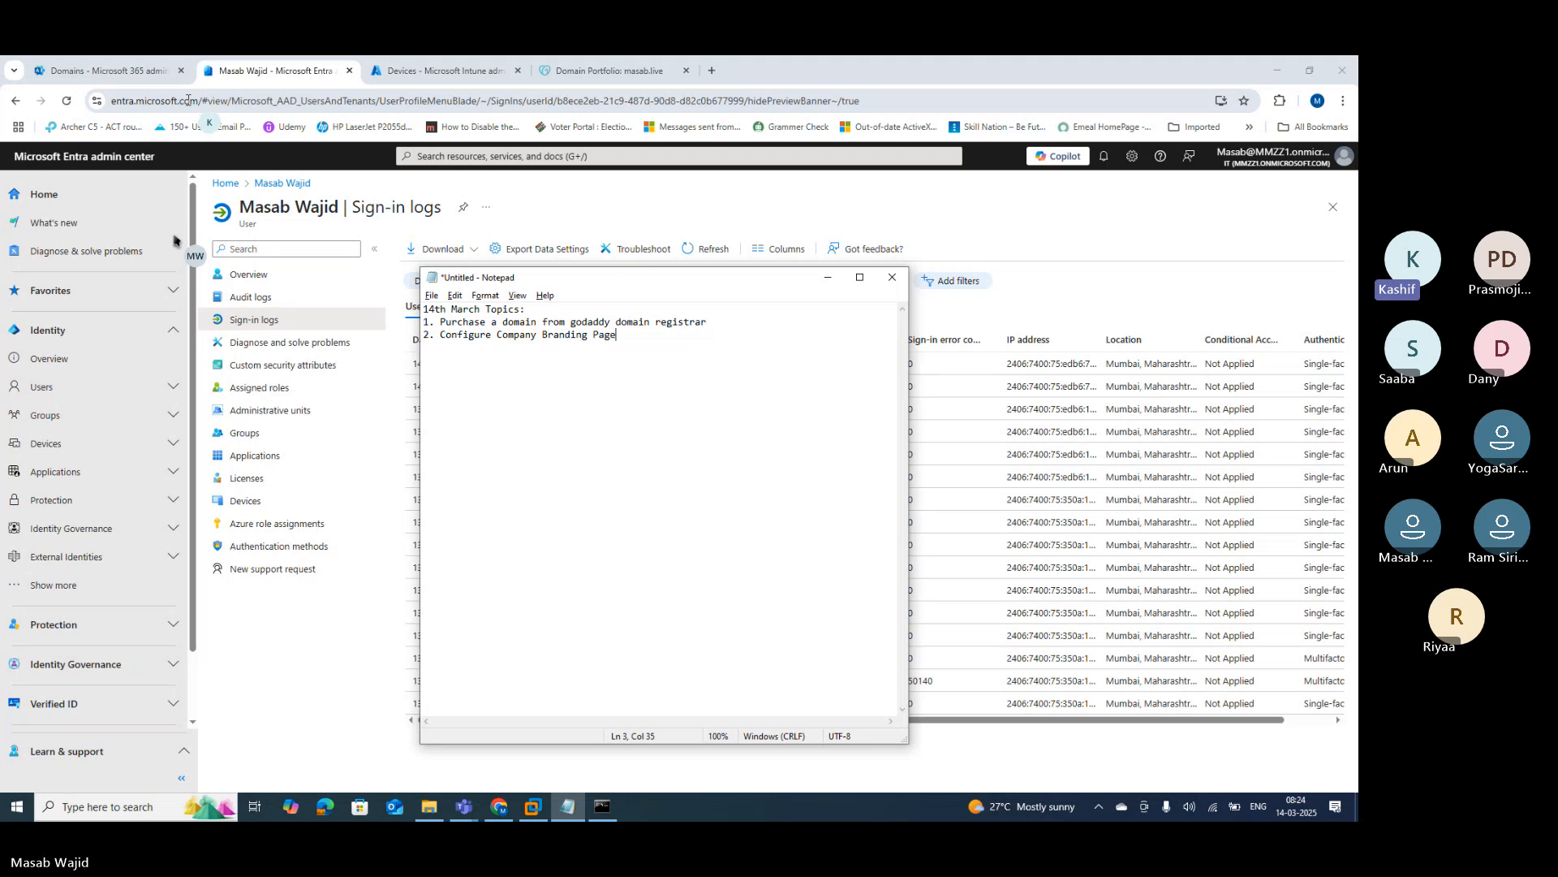
drag(198, 101, 102, 106)
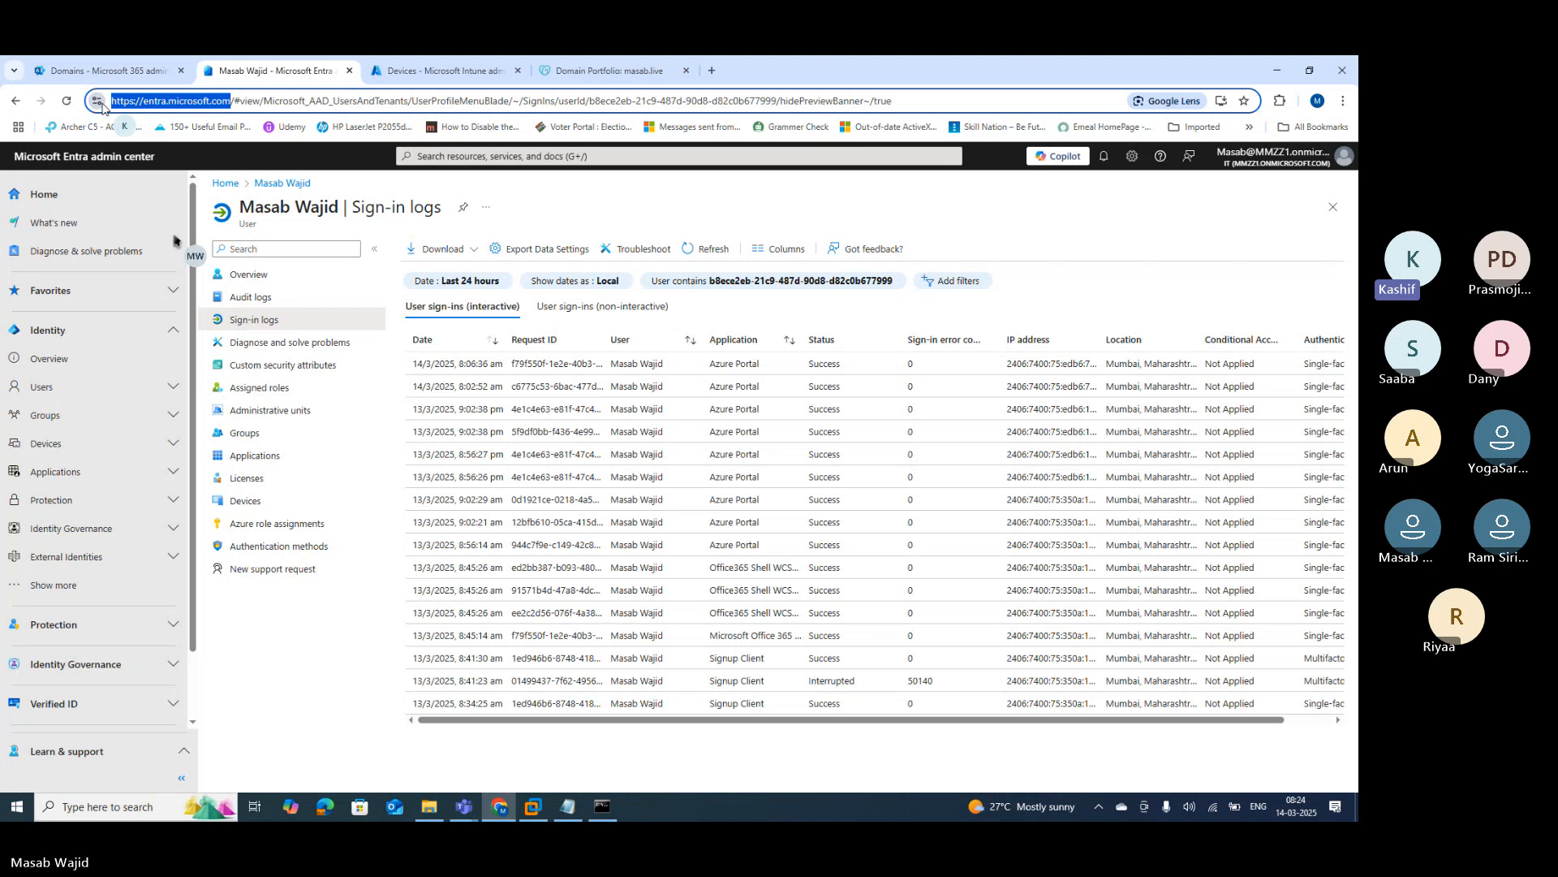
Step: Search 'co' in the Entra portal and choose Company Branding from Services
click(533, 157)
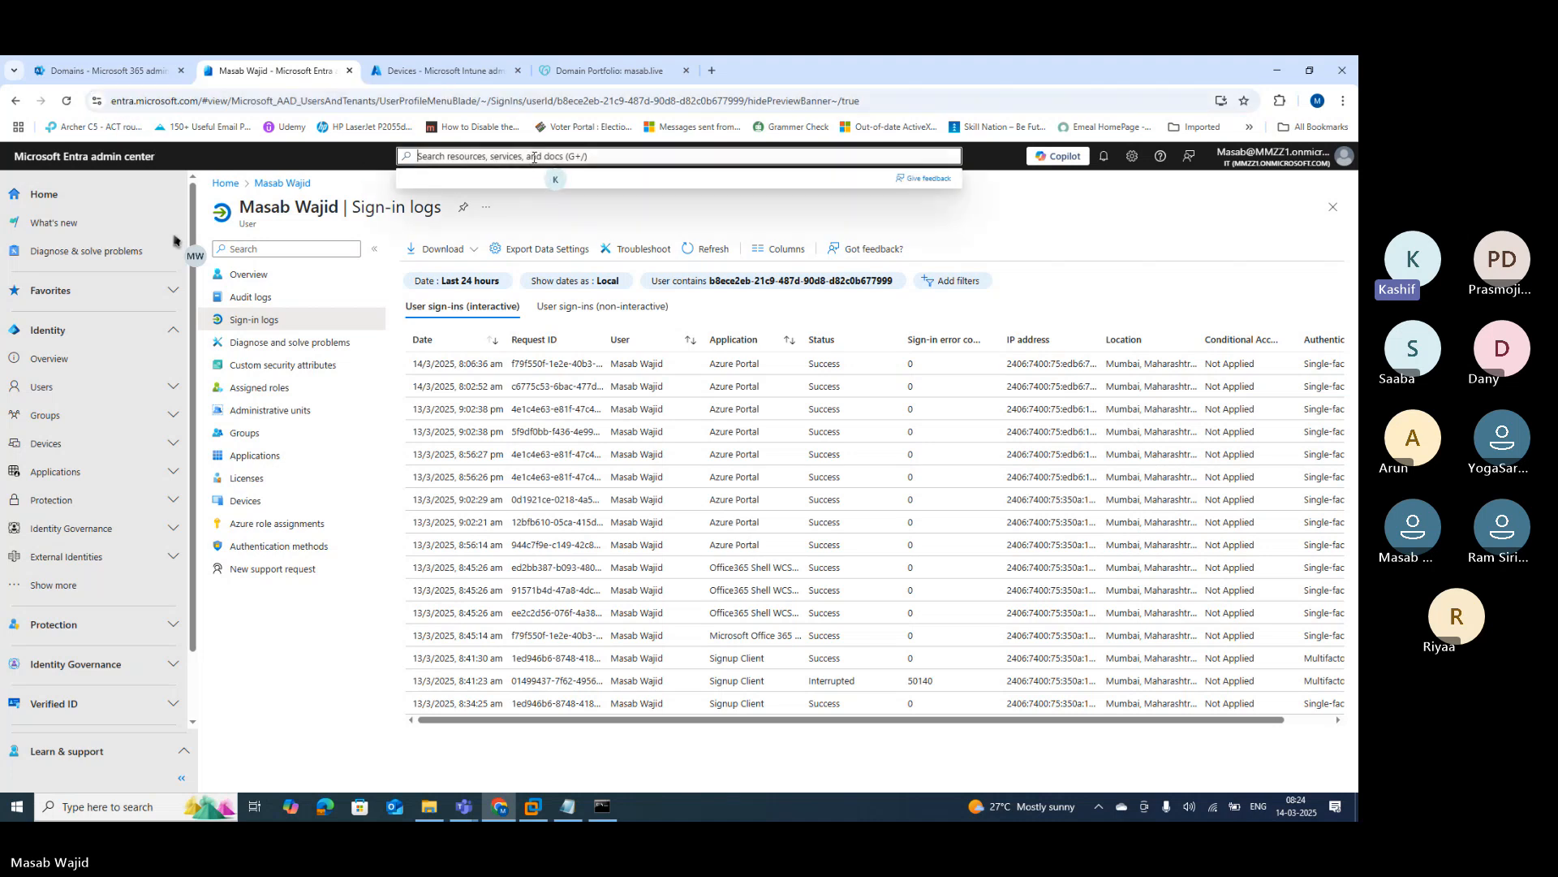
text(co)
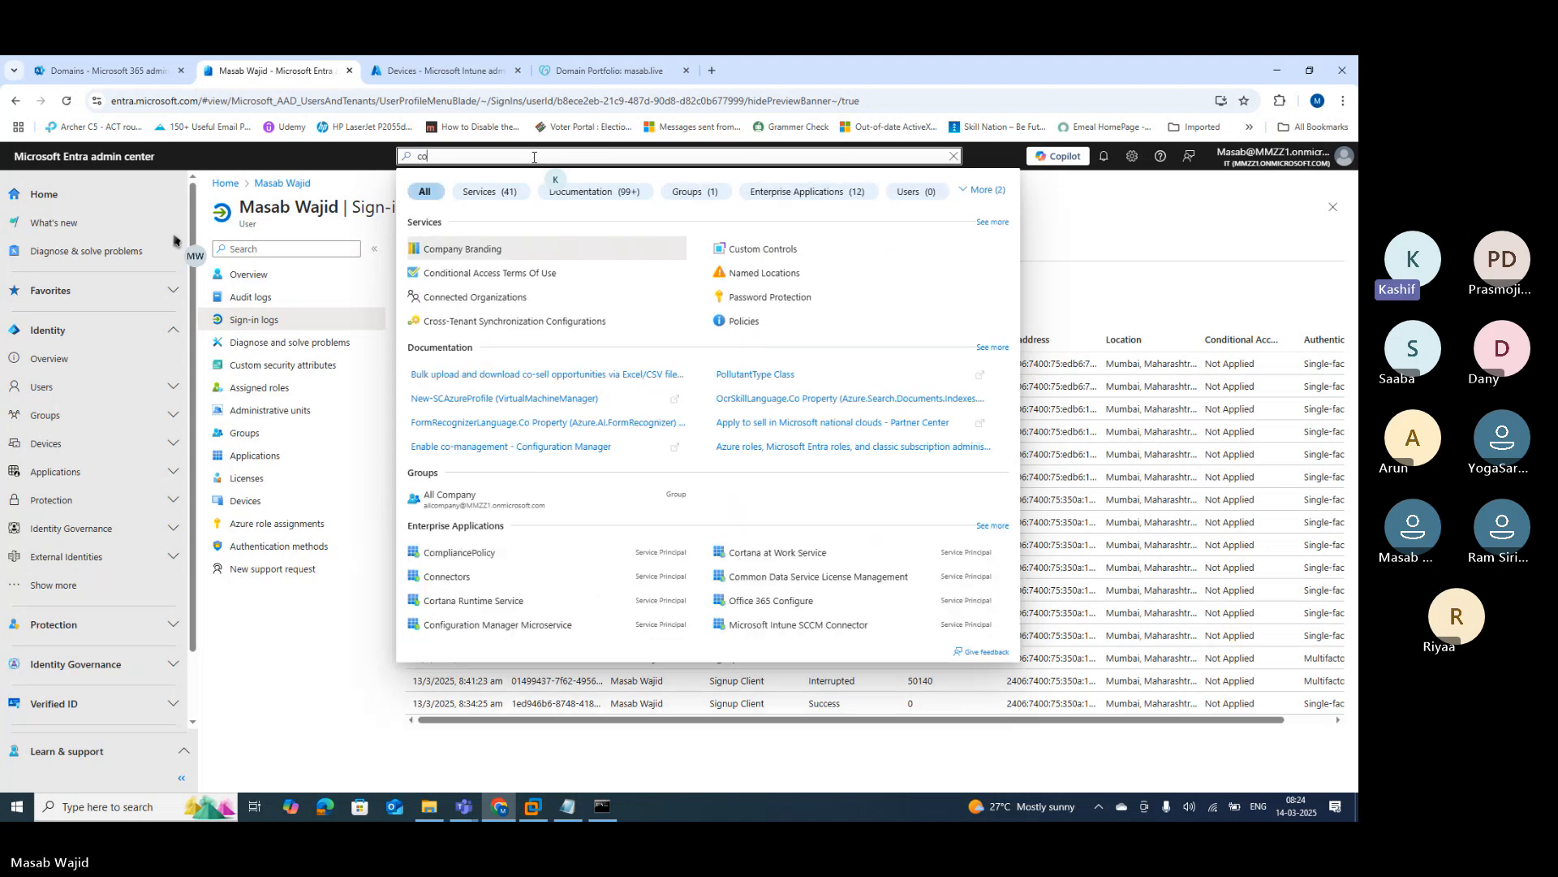
click(532, 255)
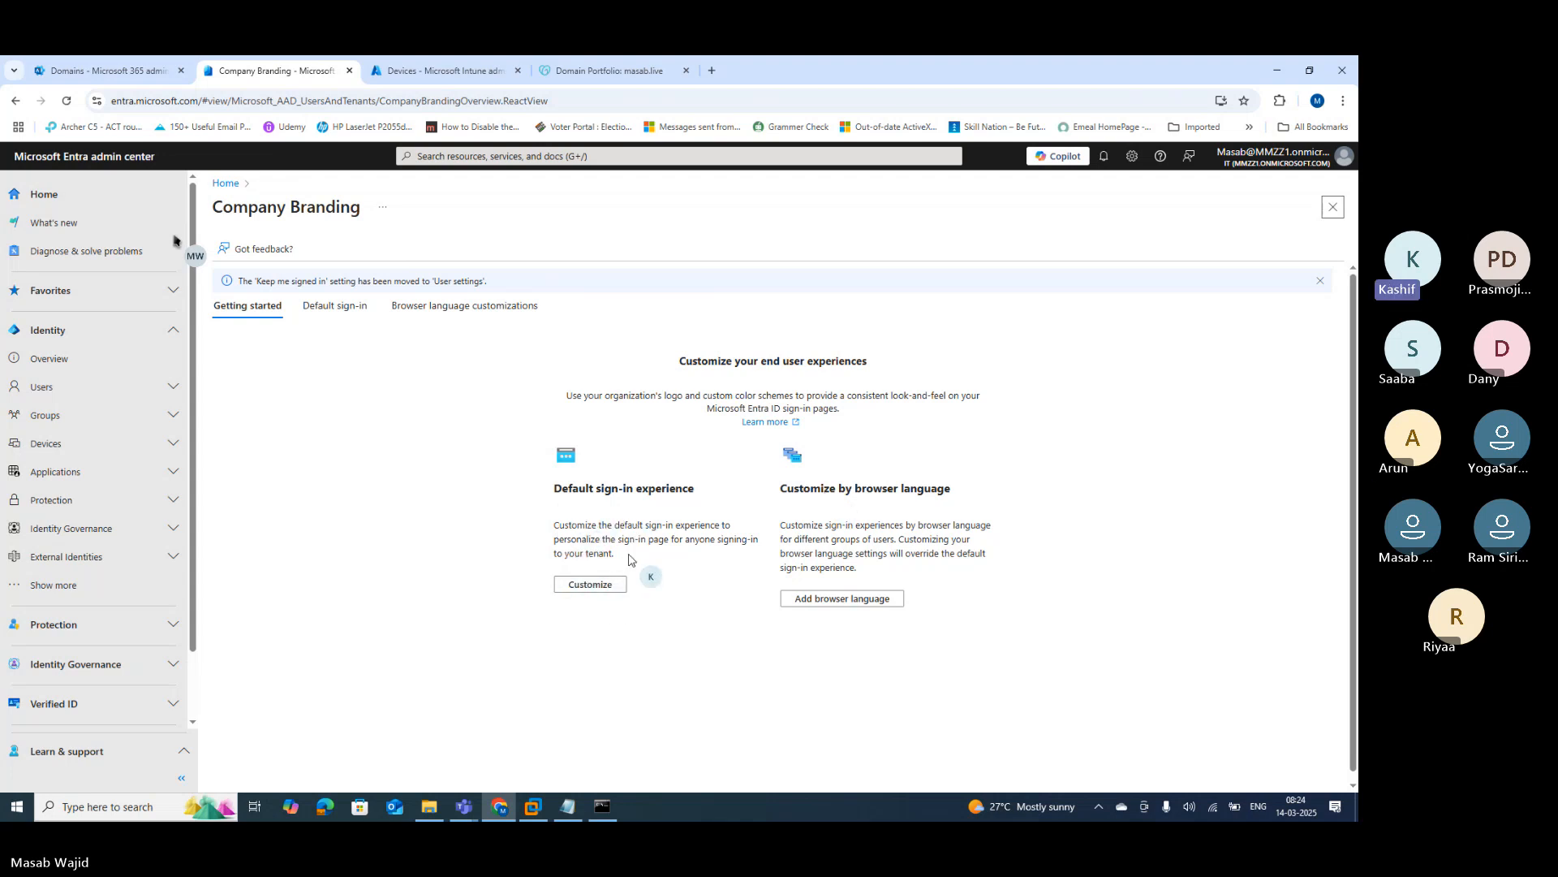
click(572, 586)
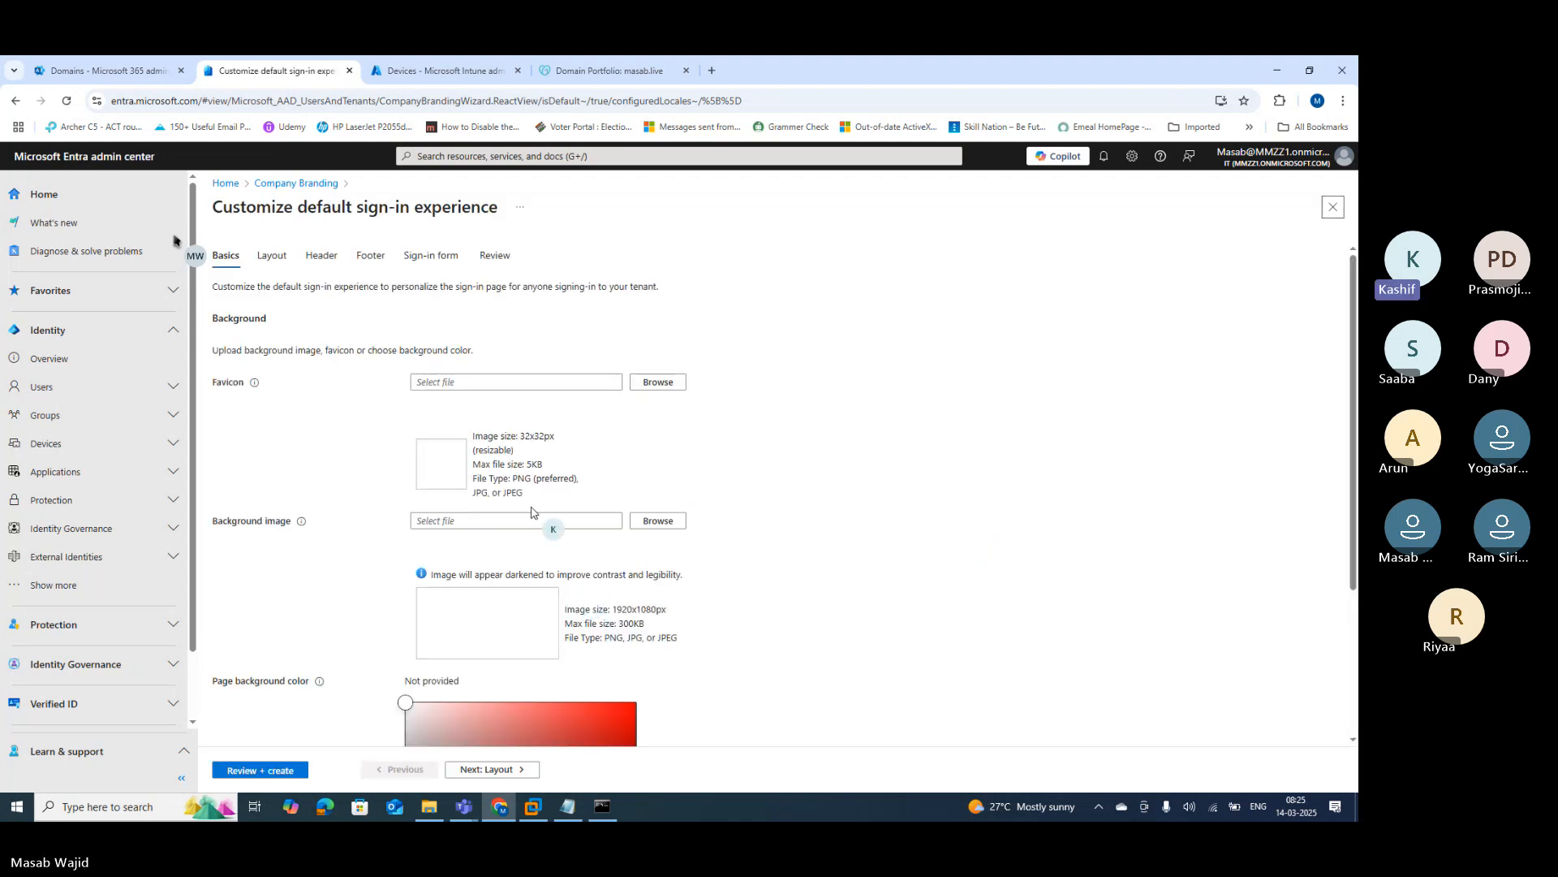
drag(211, 392, 230, 390)
click(369, 392)
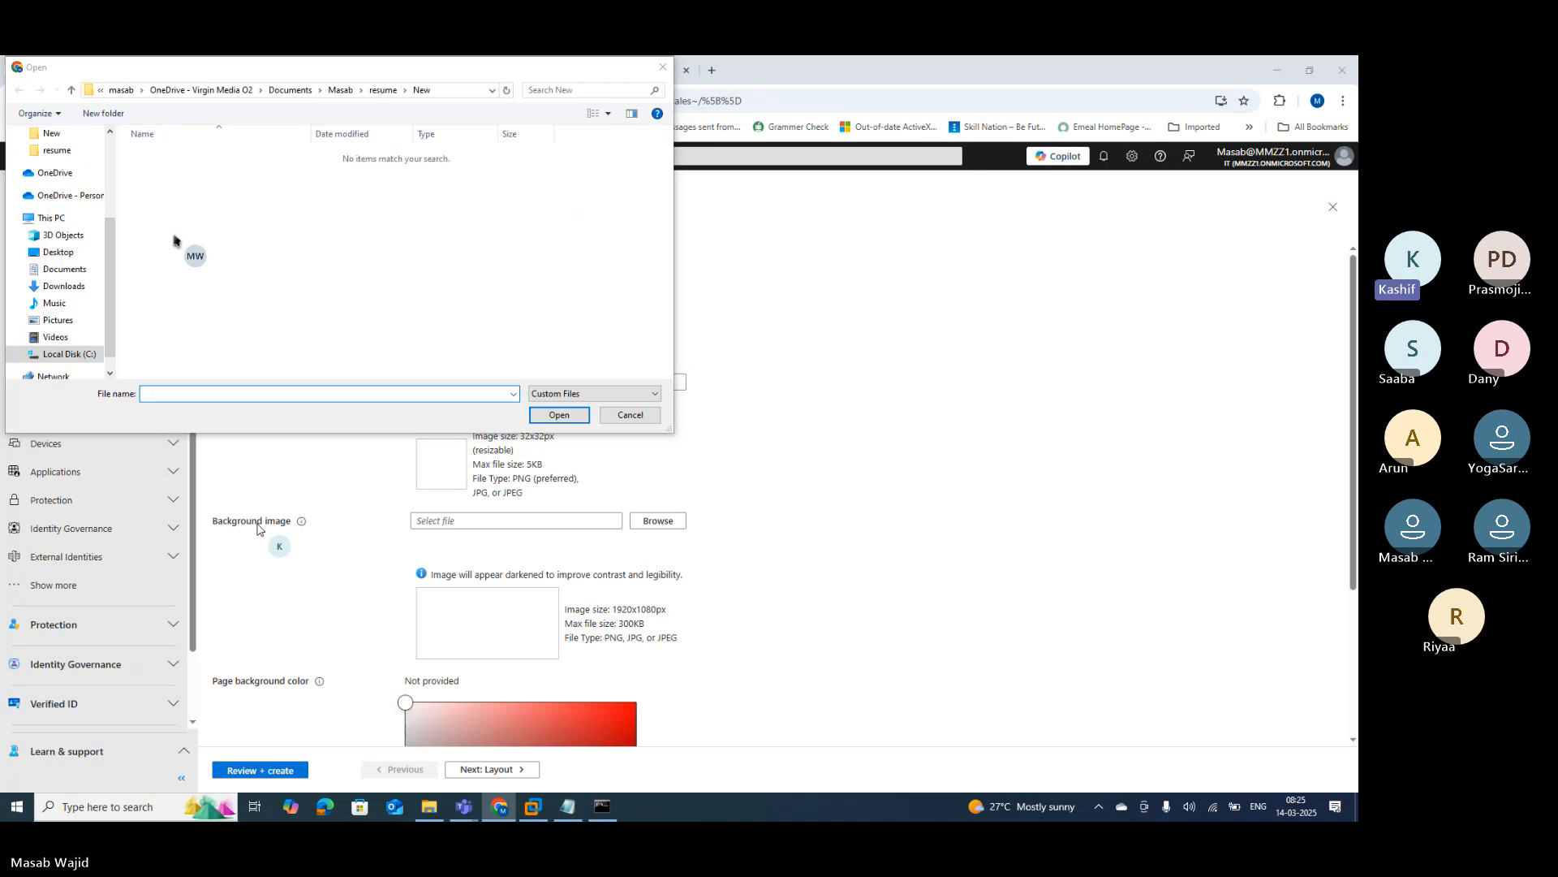
click(655, 415)
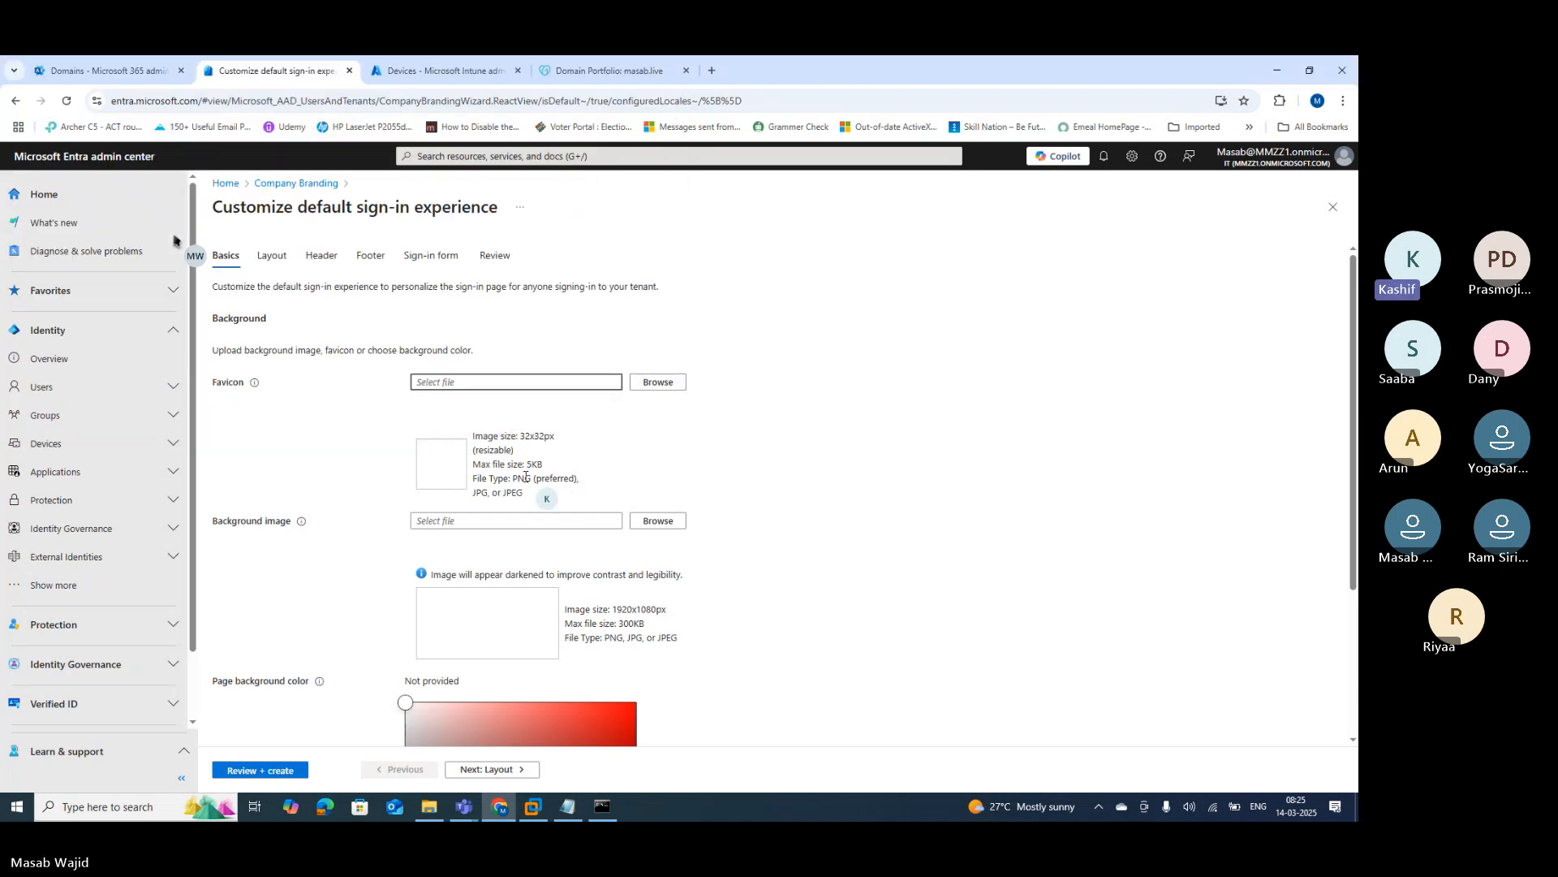
scroll(361, 523, down, 3)
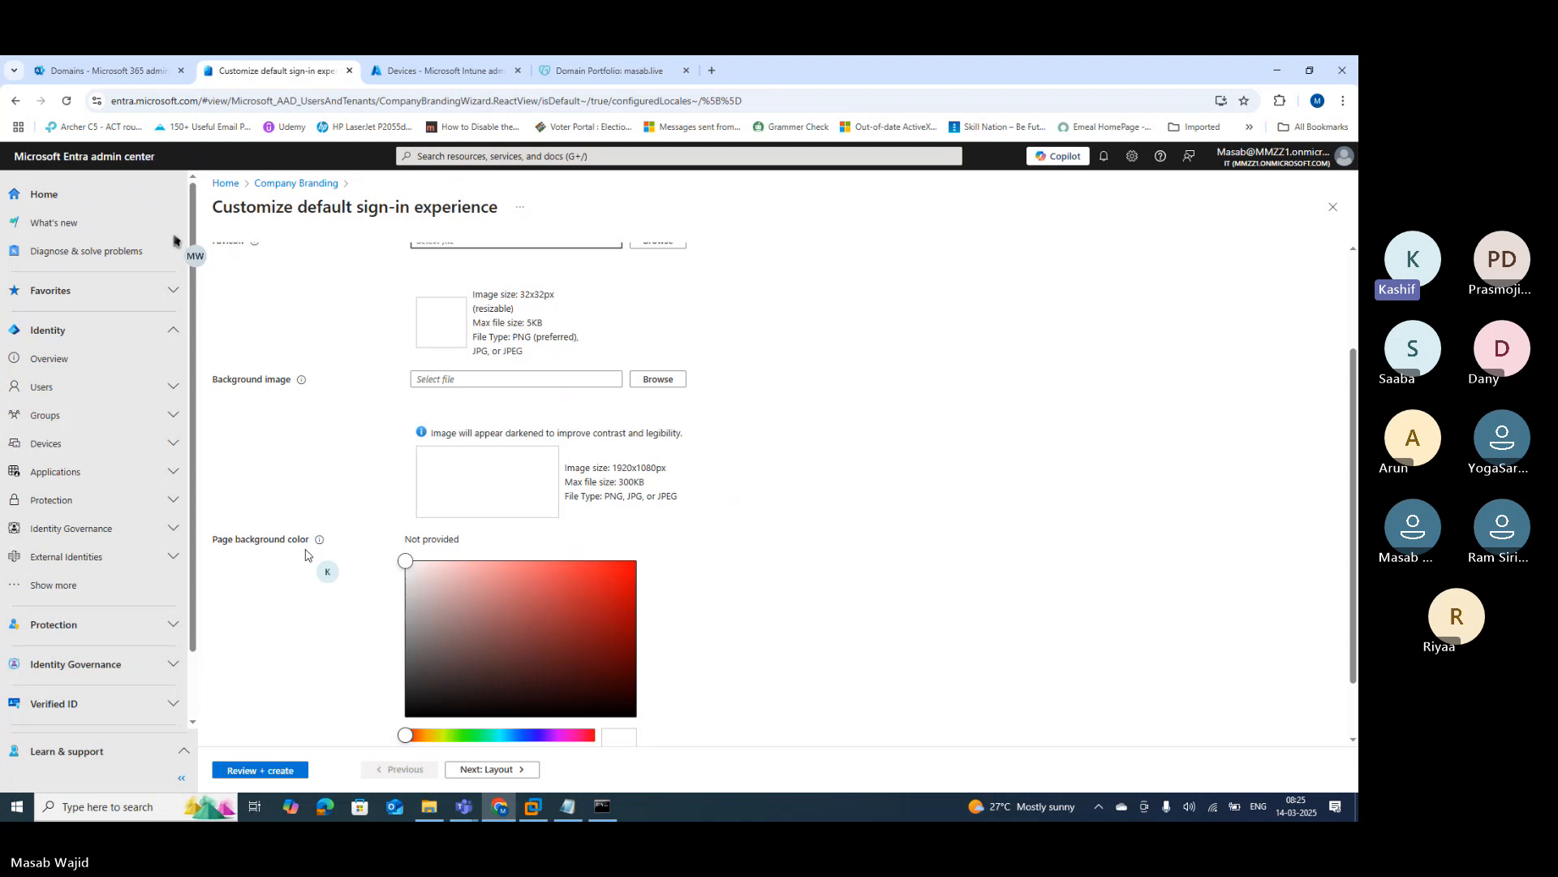
scroll(333, 568, down, 1)
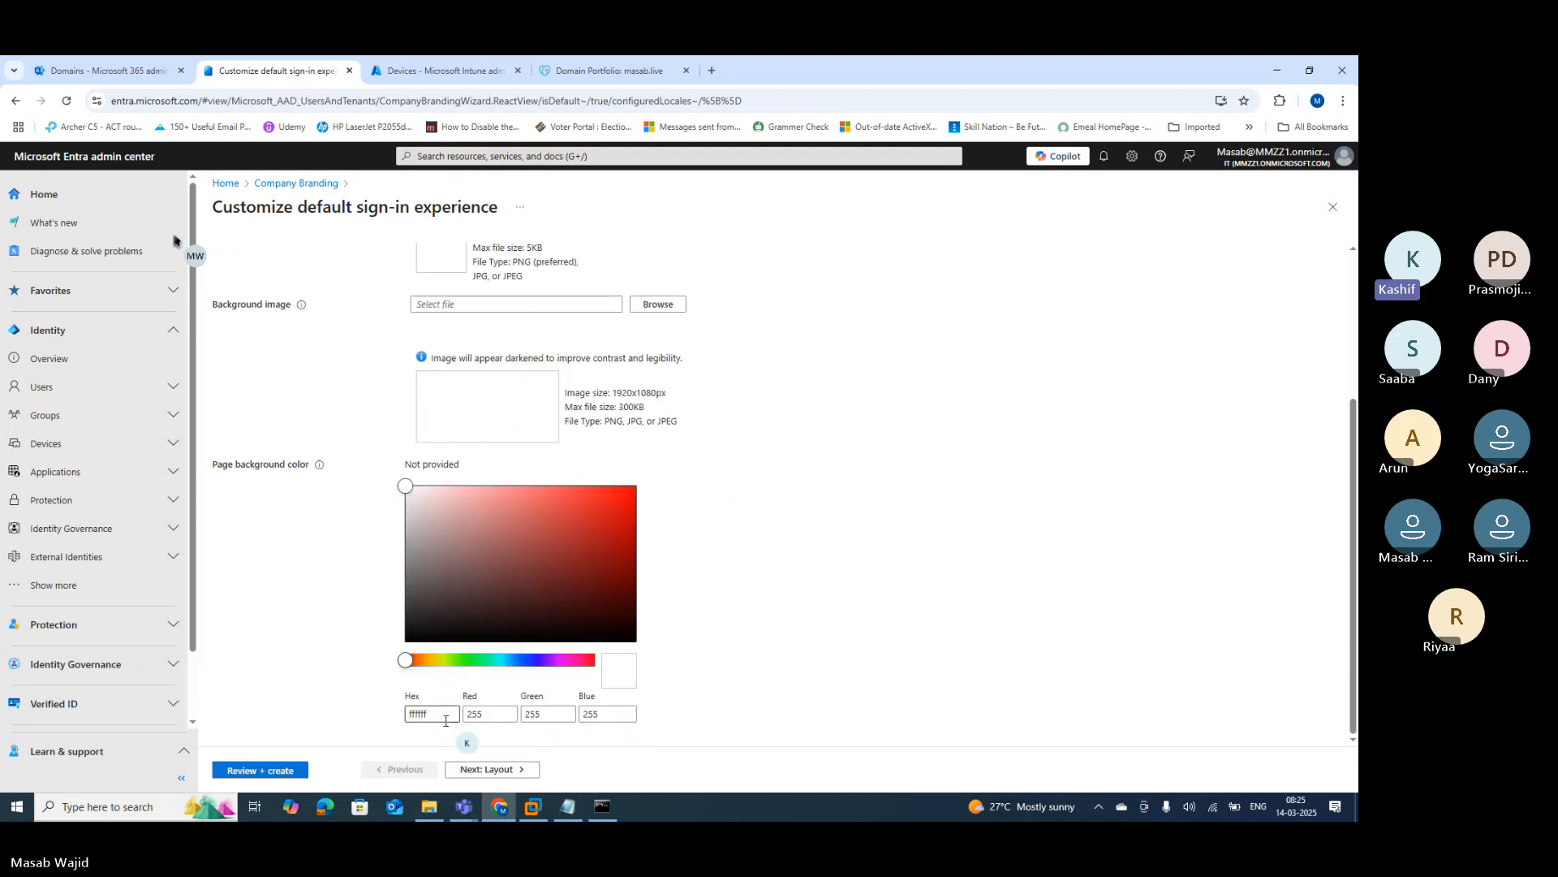
click(507, 770)
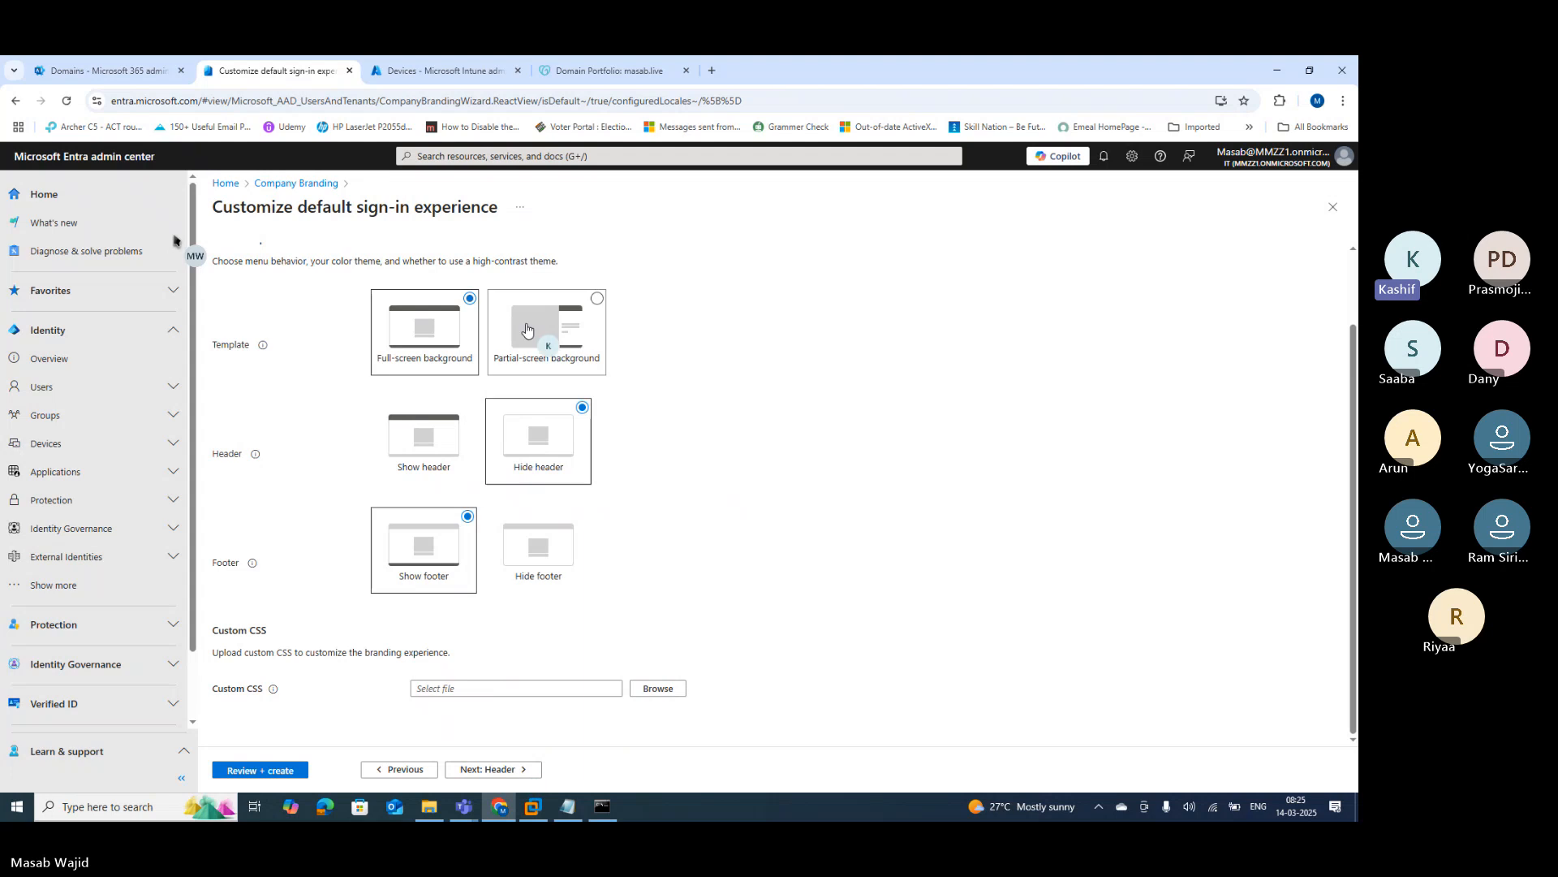
click(500, 770)
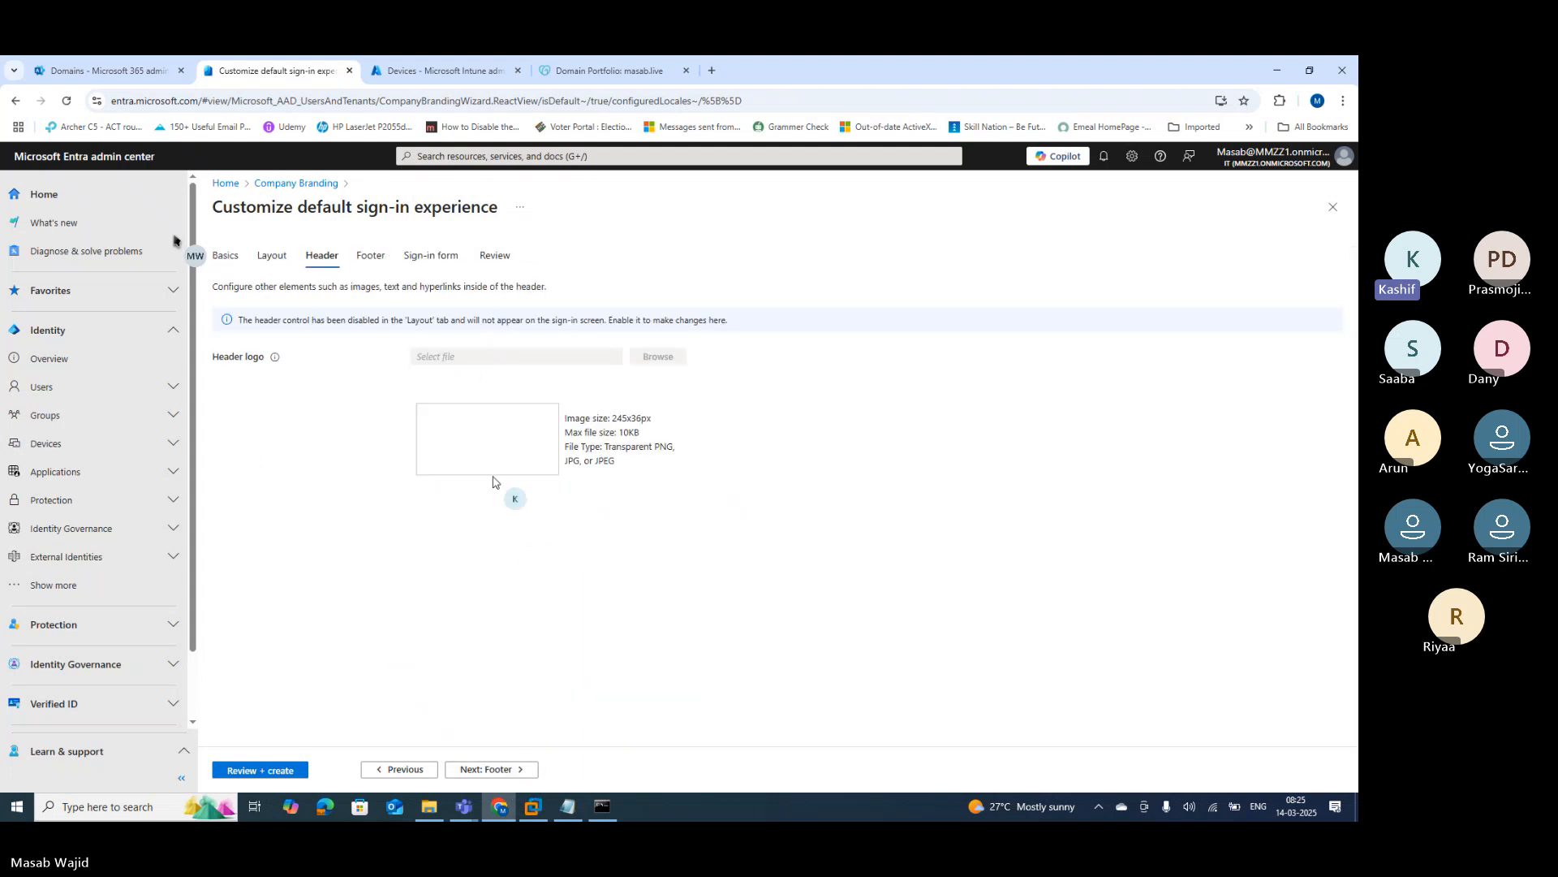
click(510, 768)
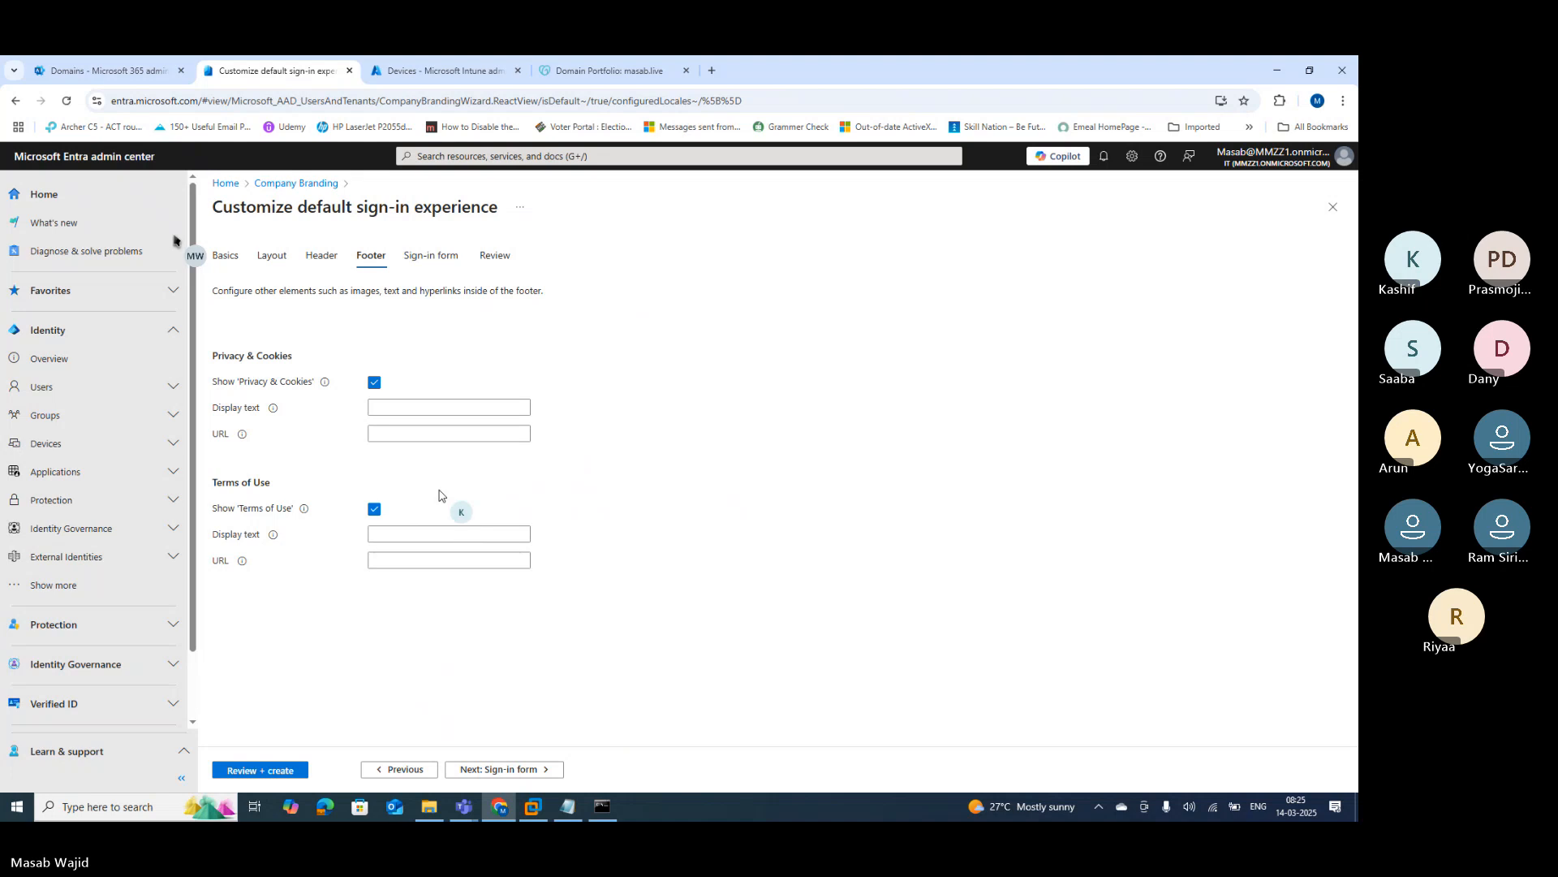
click(499, 770)
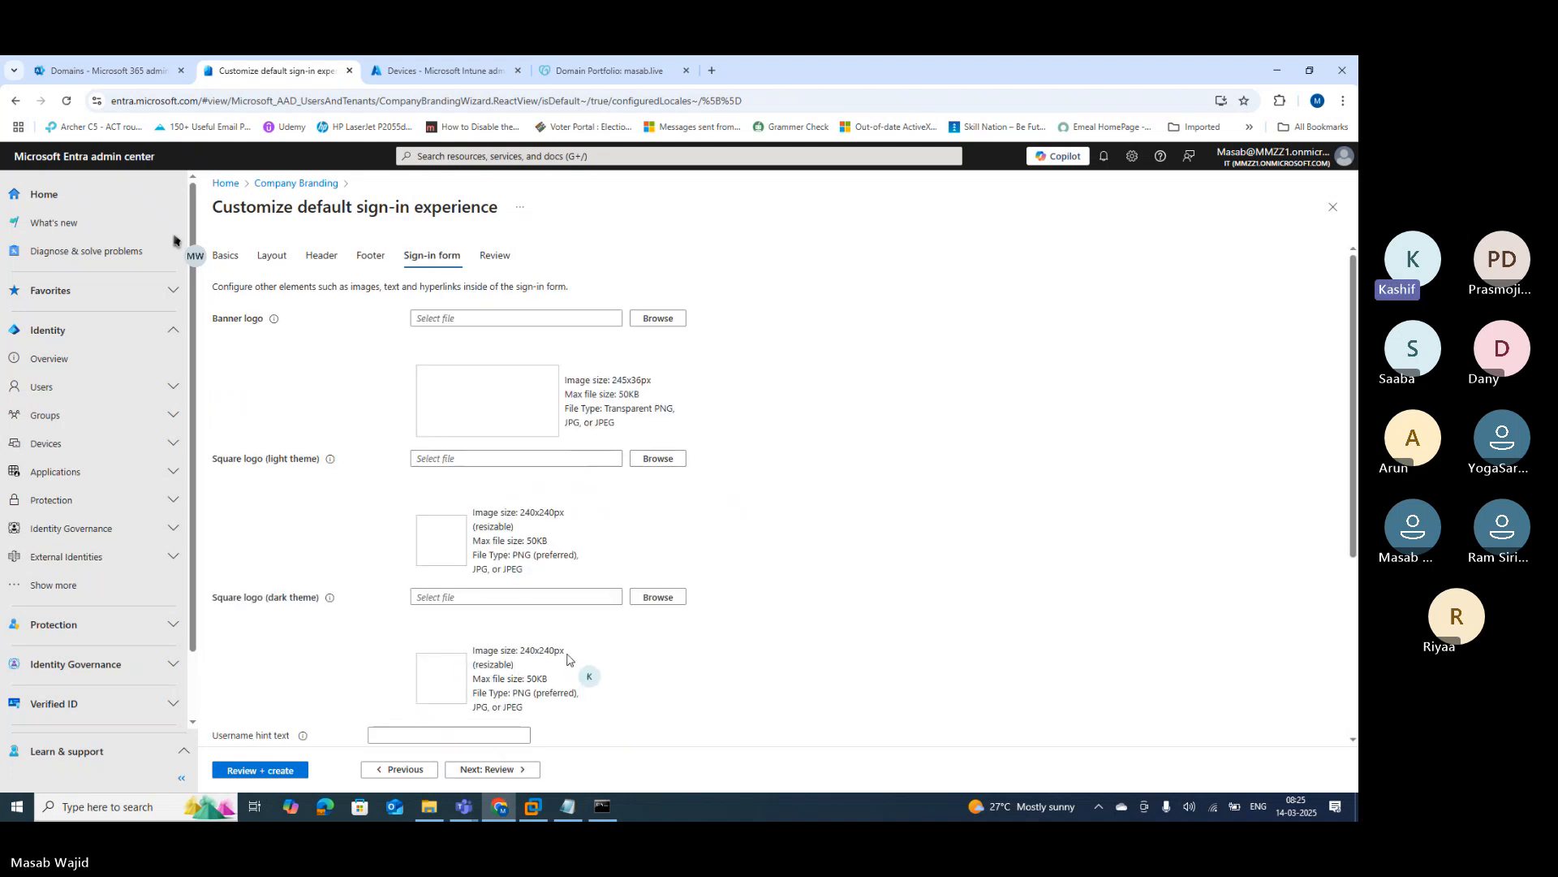
click(392, 771)
click(391, 772)
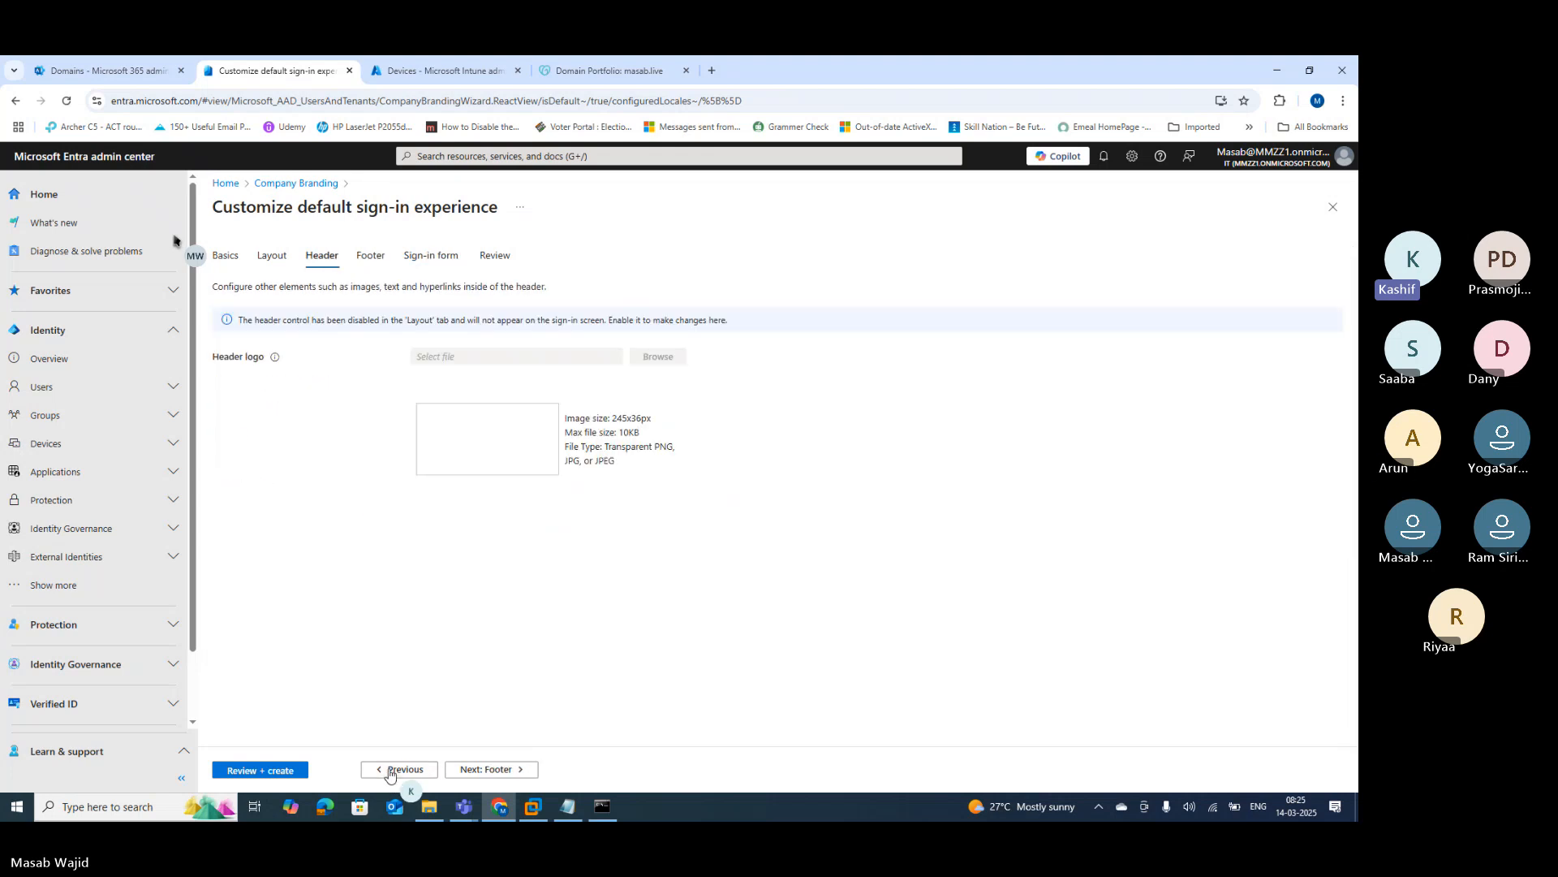
click(390, 771)
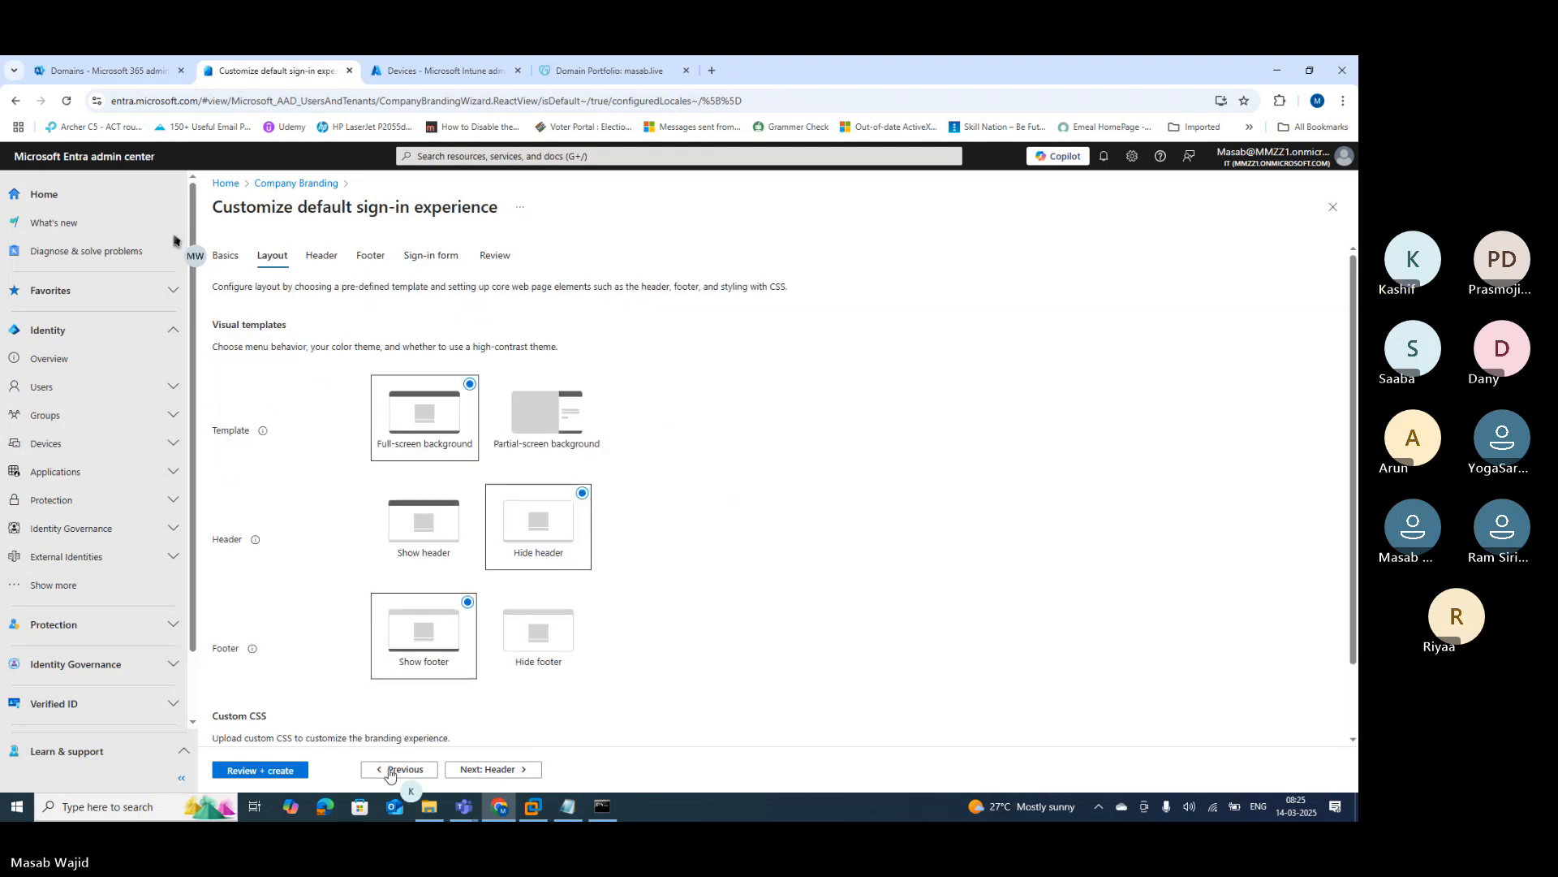
click(390, 771)
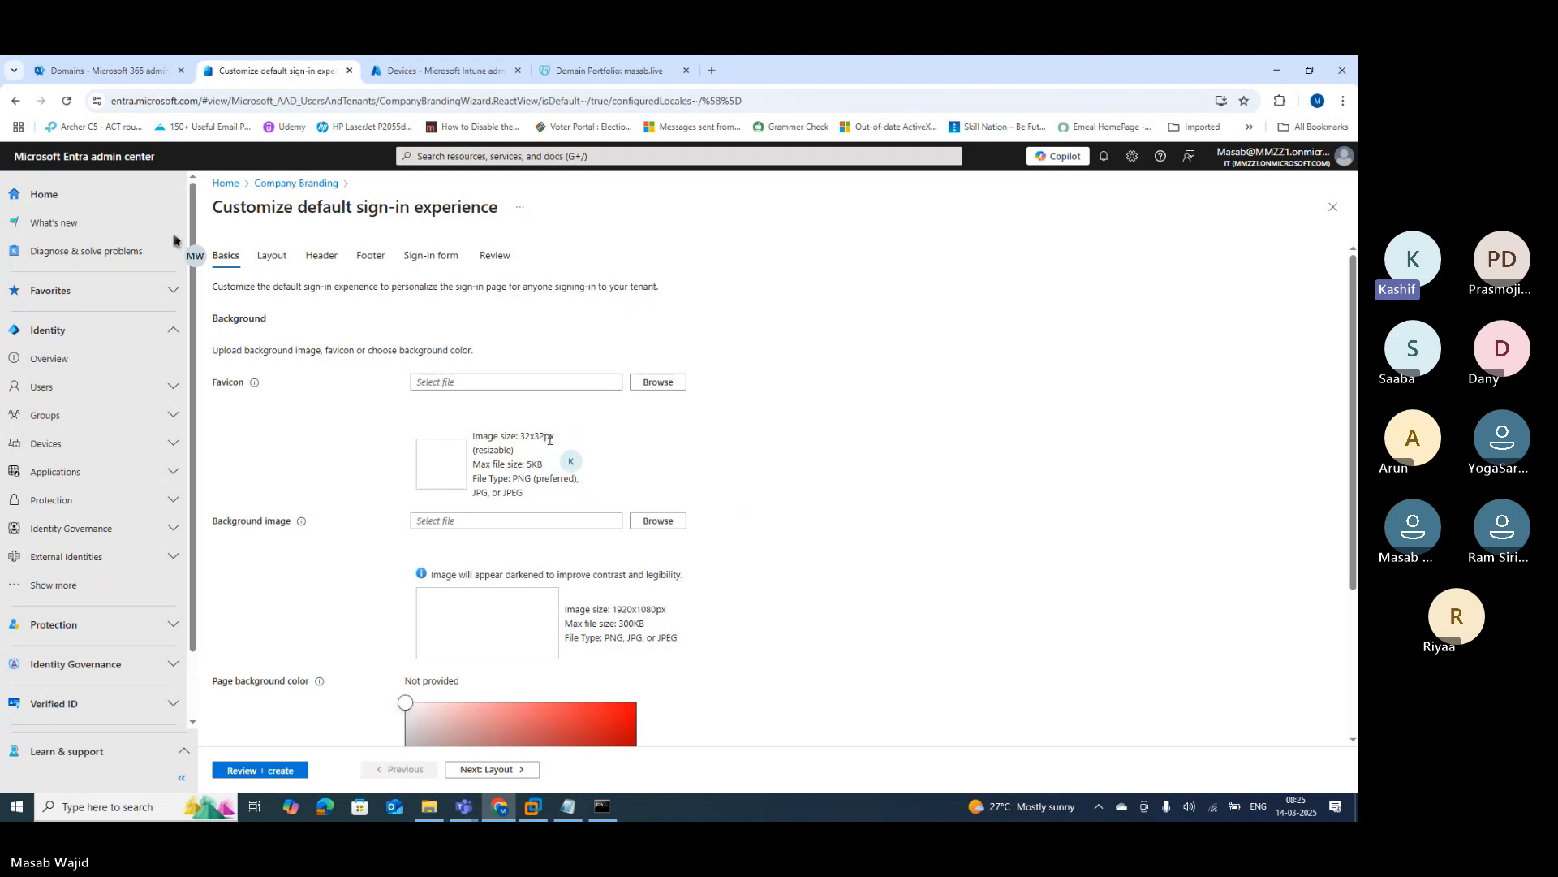
drag(521, 436, 556, 439)
scroll(515, 483, down, 1)
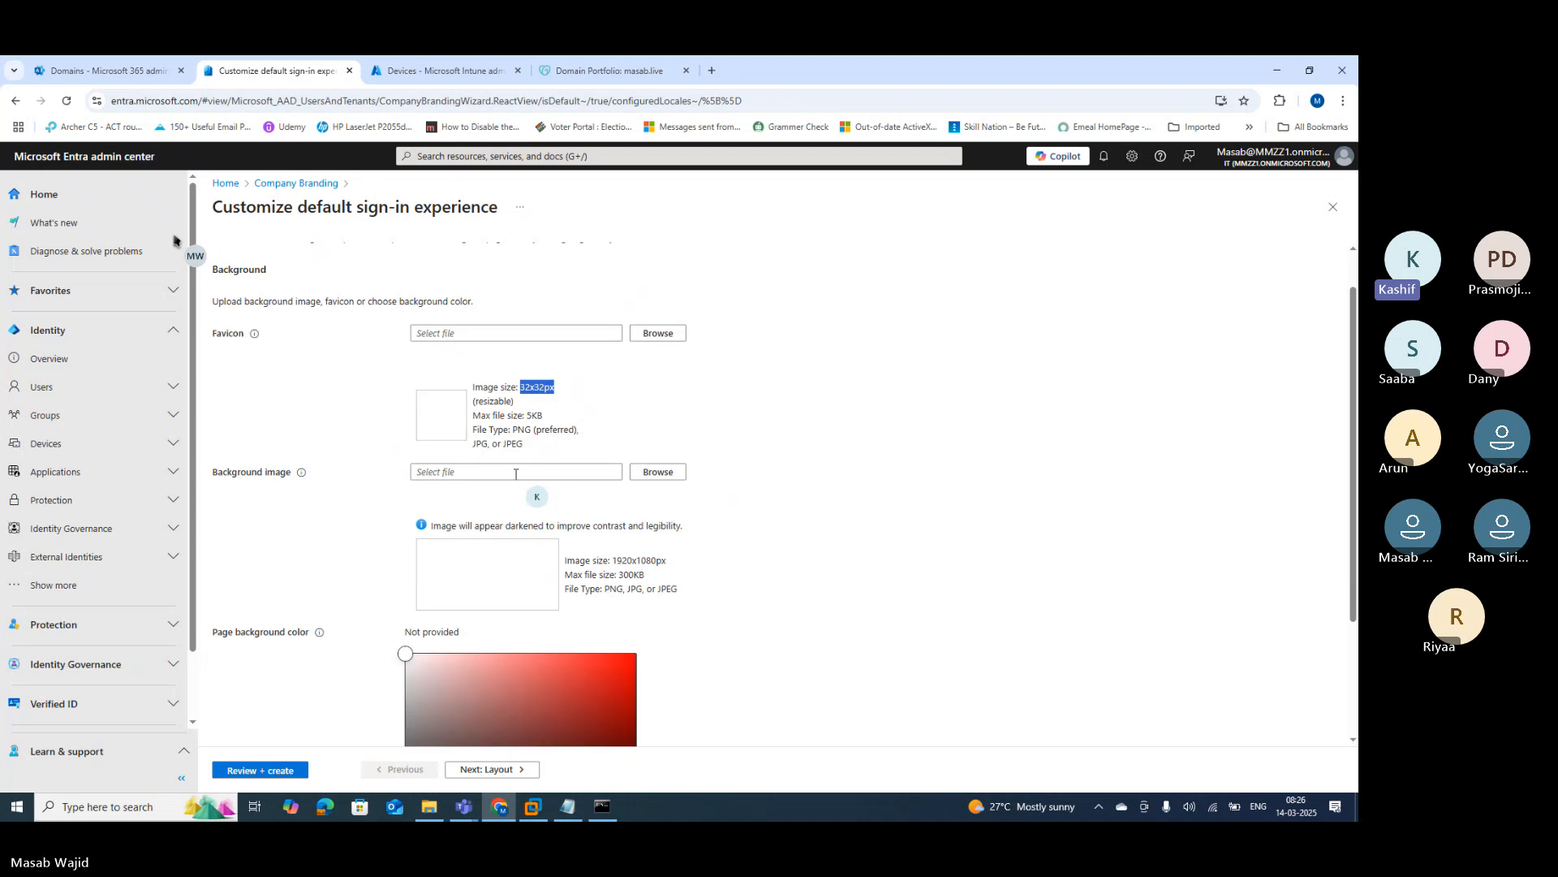
drag(527, 393, 545, 398)
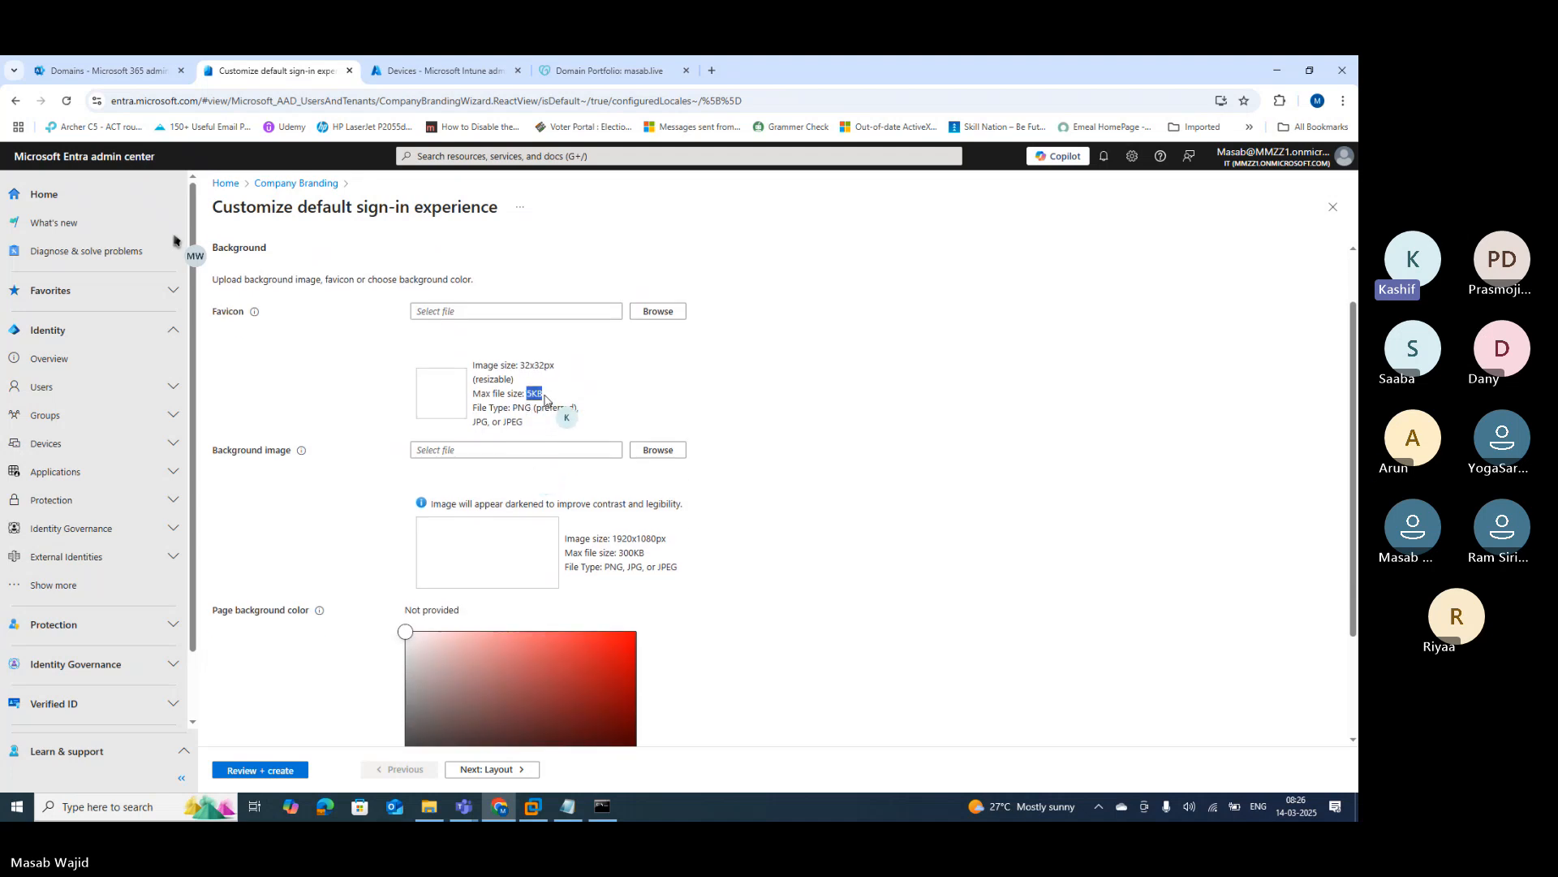
drag(615, 537, 661, 540)
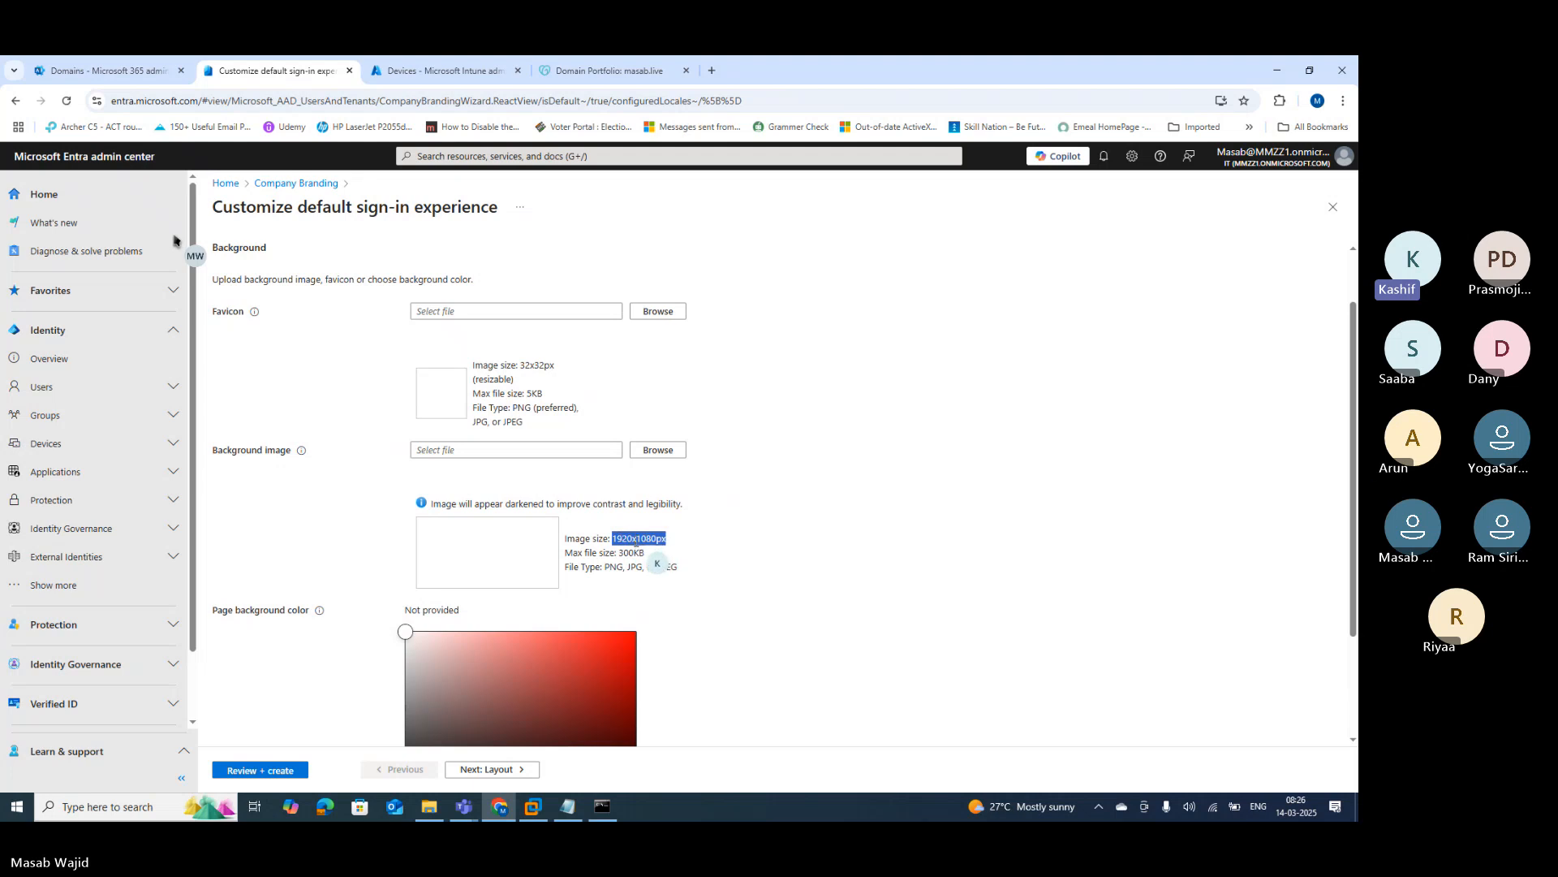
drag(618, 552, 646, 552)
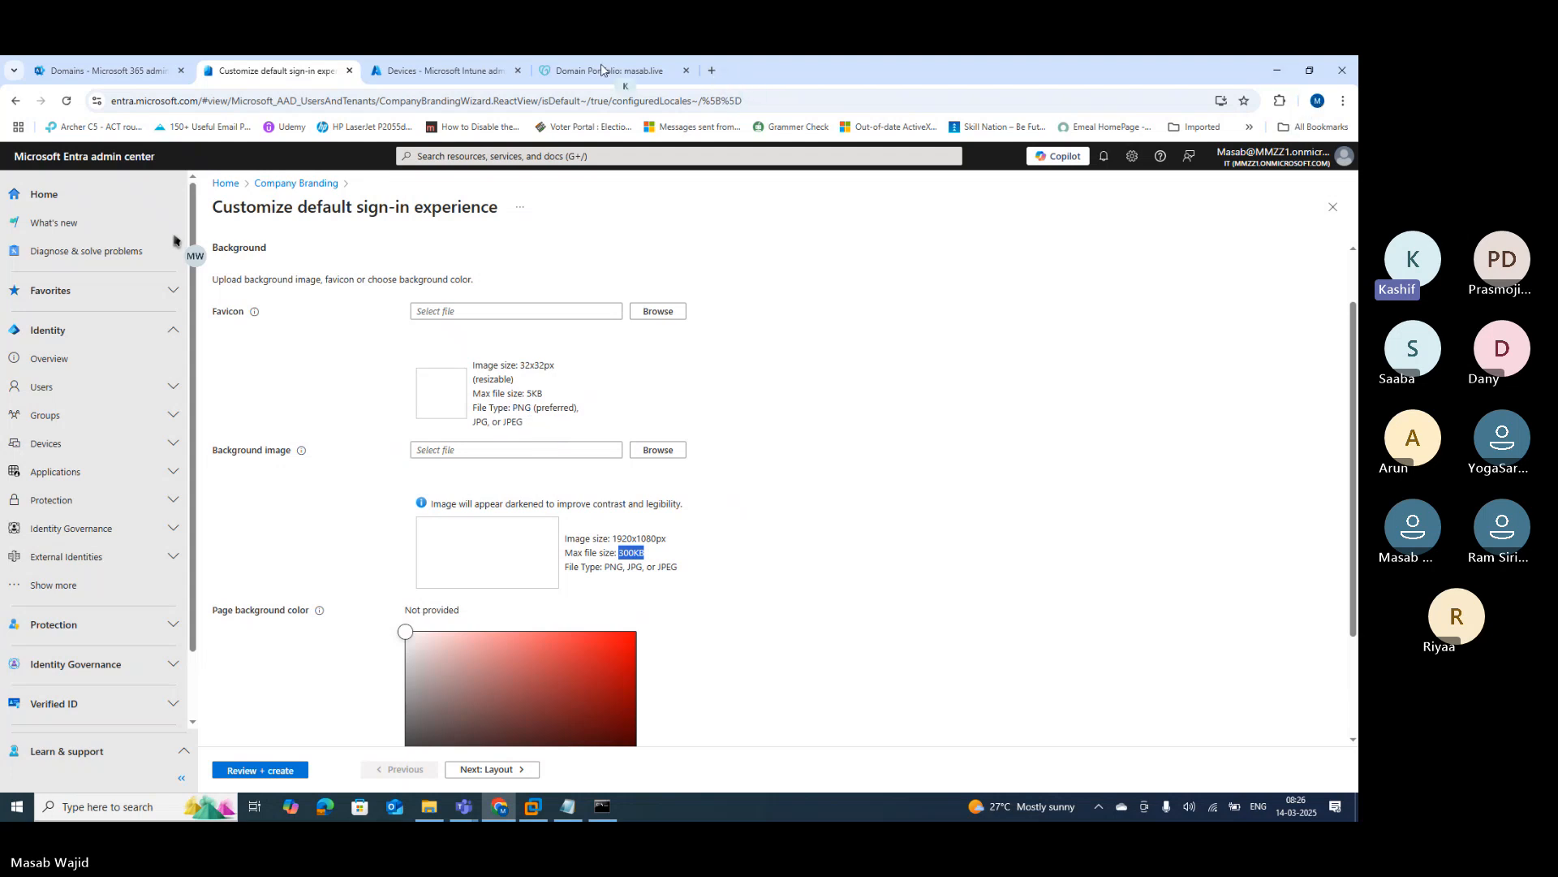
Step: Restore Chrome to a smaller window and move it over the Teams chat
click(1298, 72)
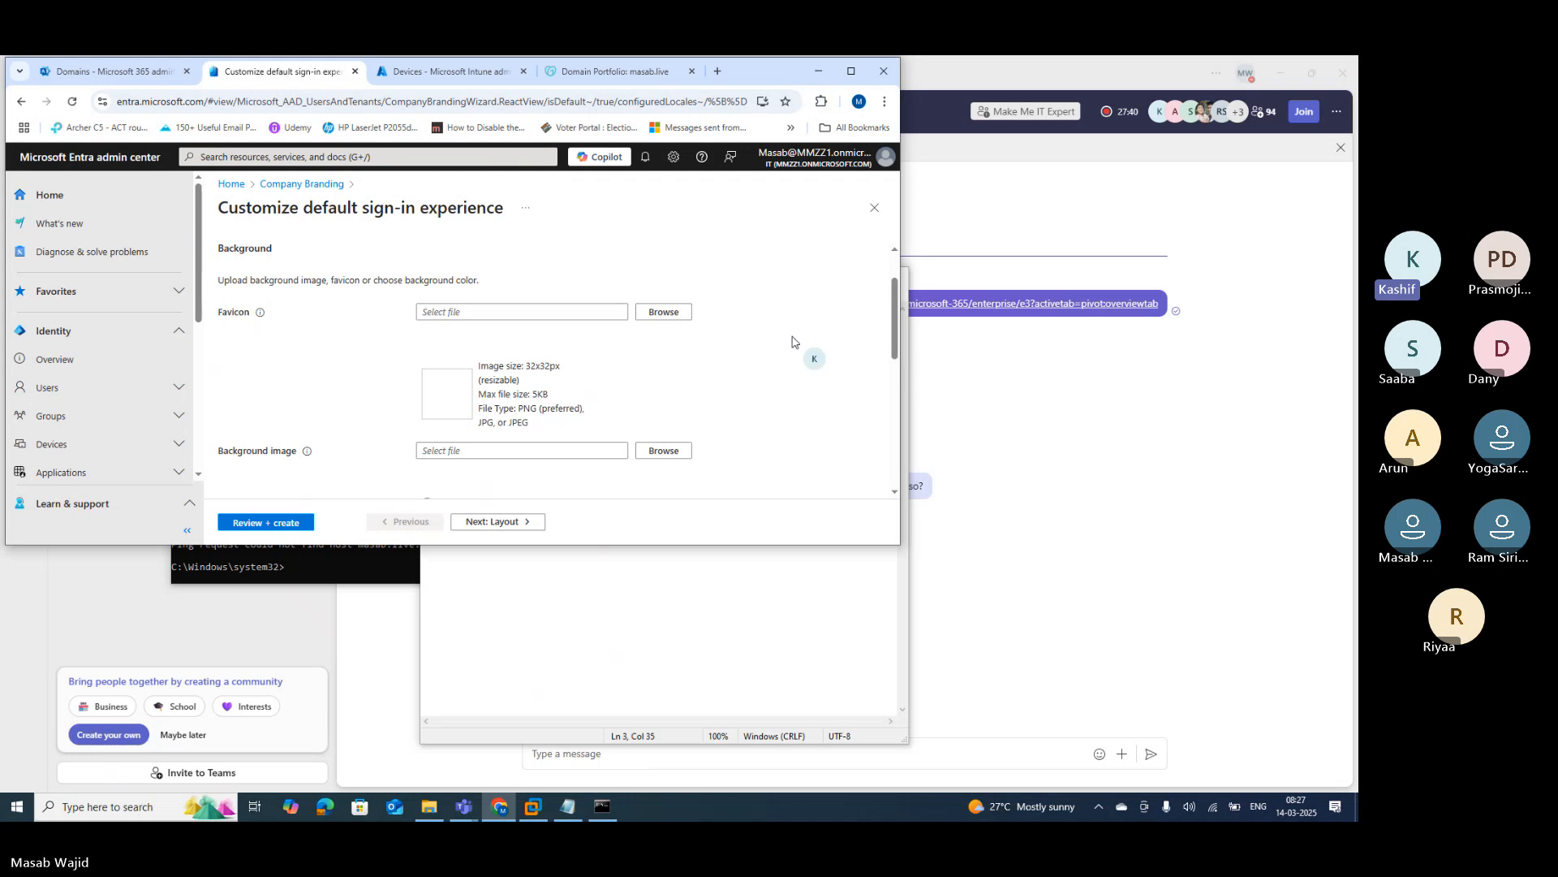
click(949, 85)
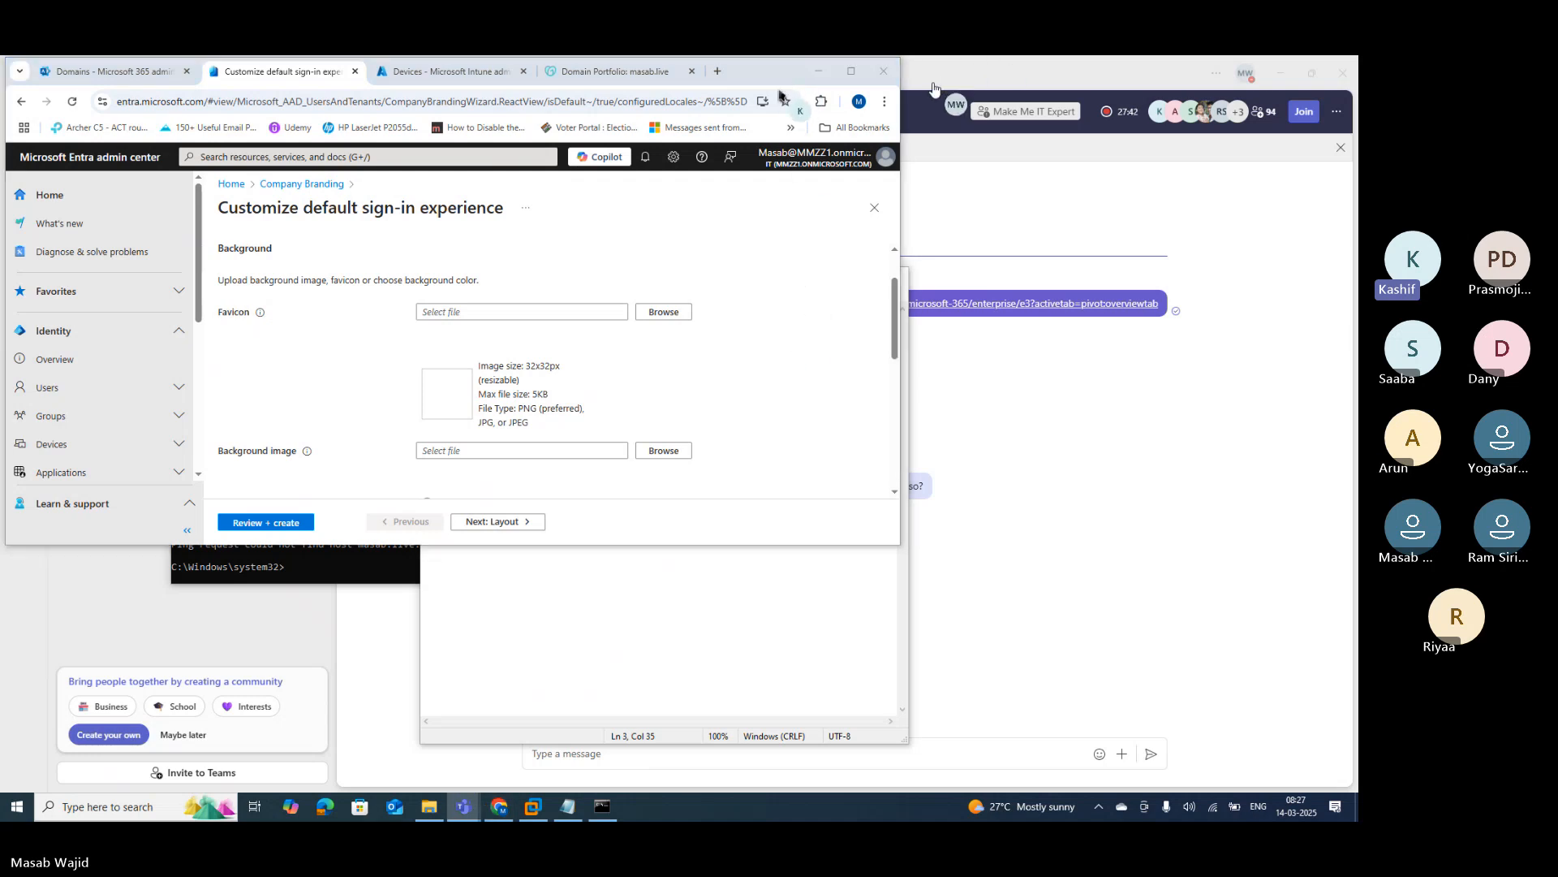
double_click(817, 225)
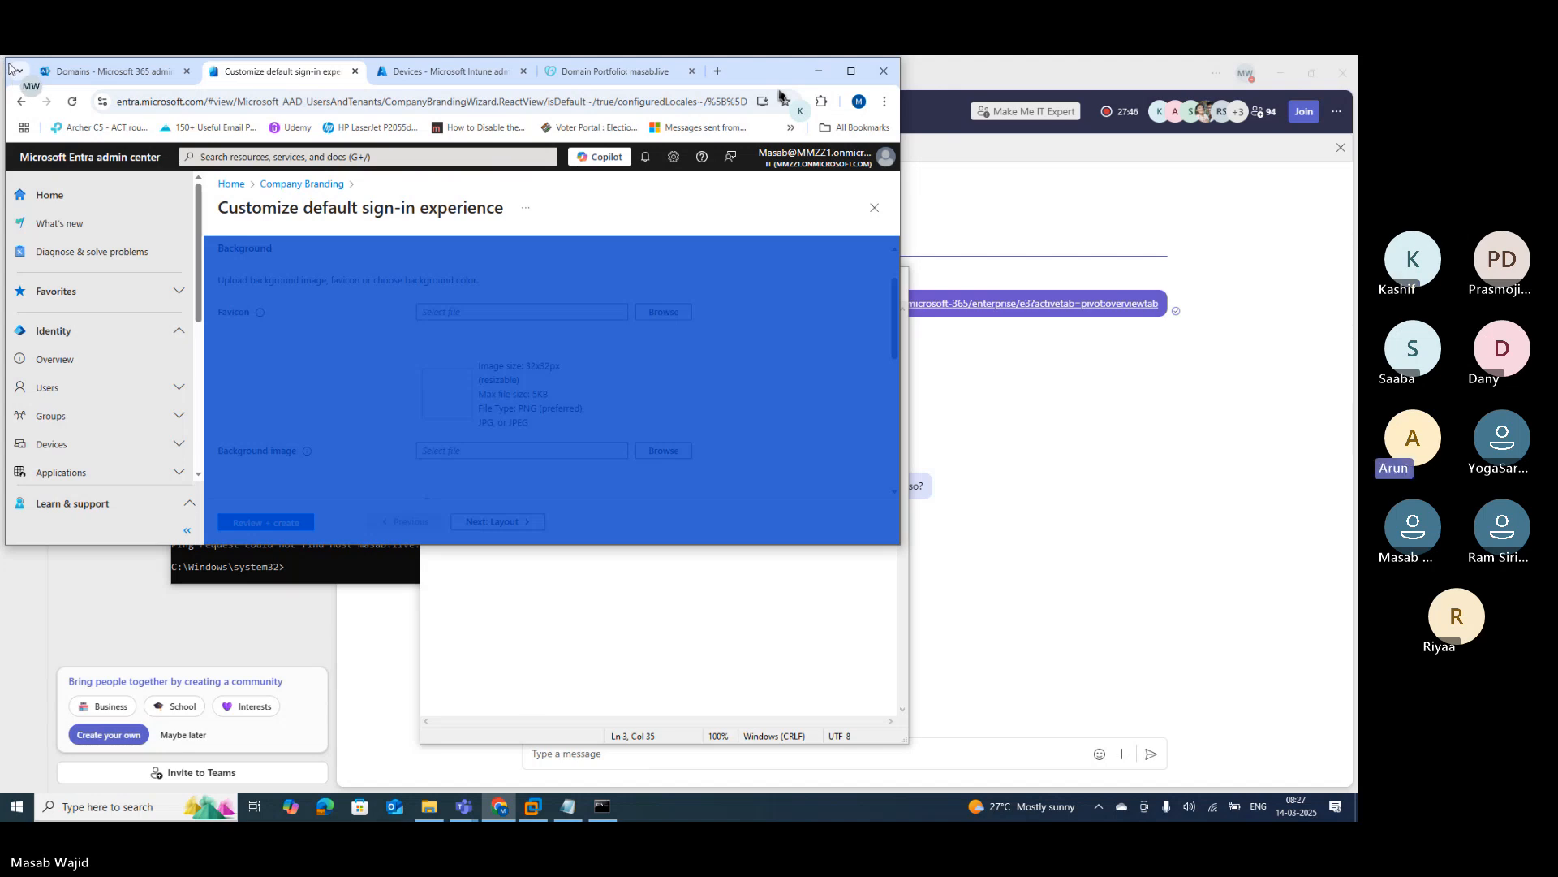
drag(2, 57, 79, 188)
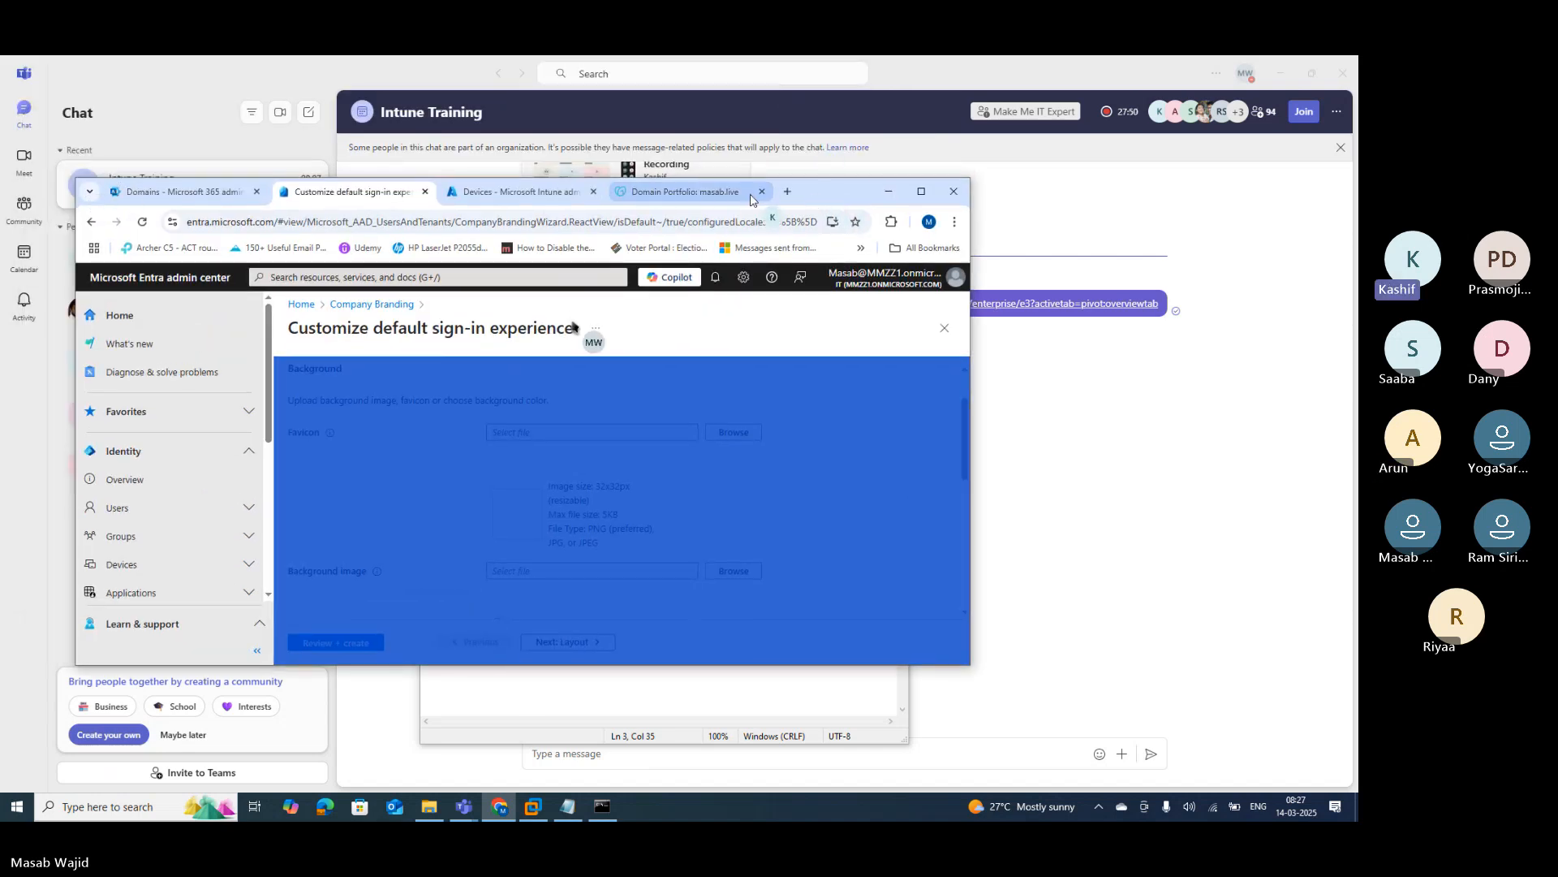
click(784, 196)
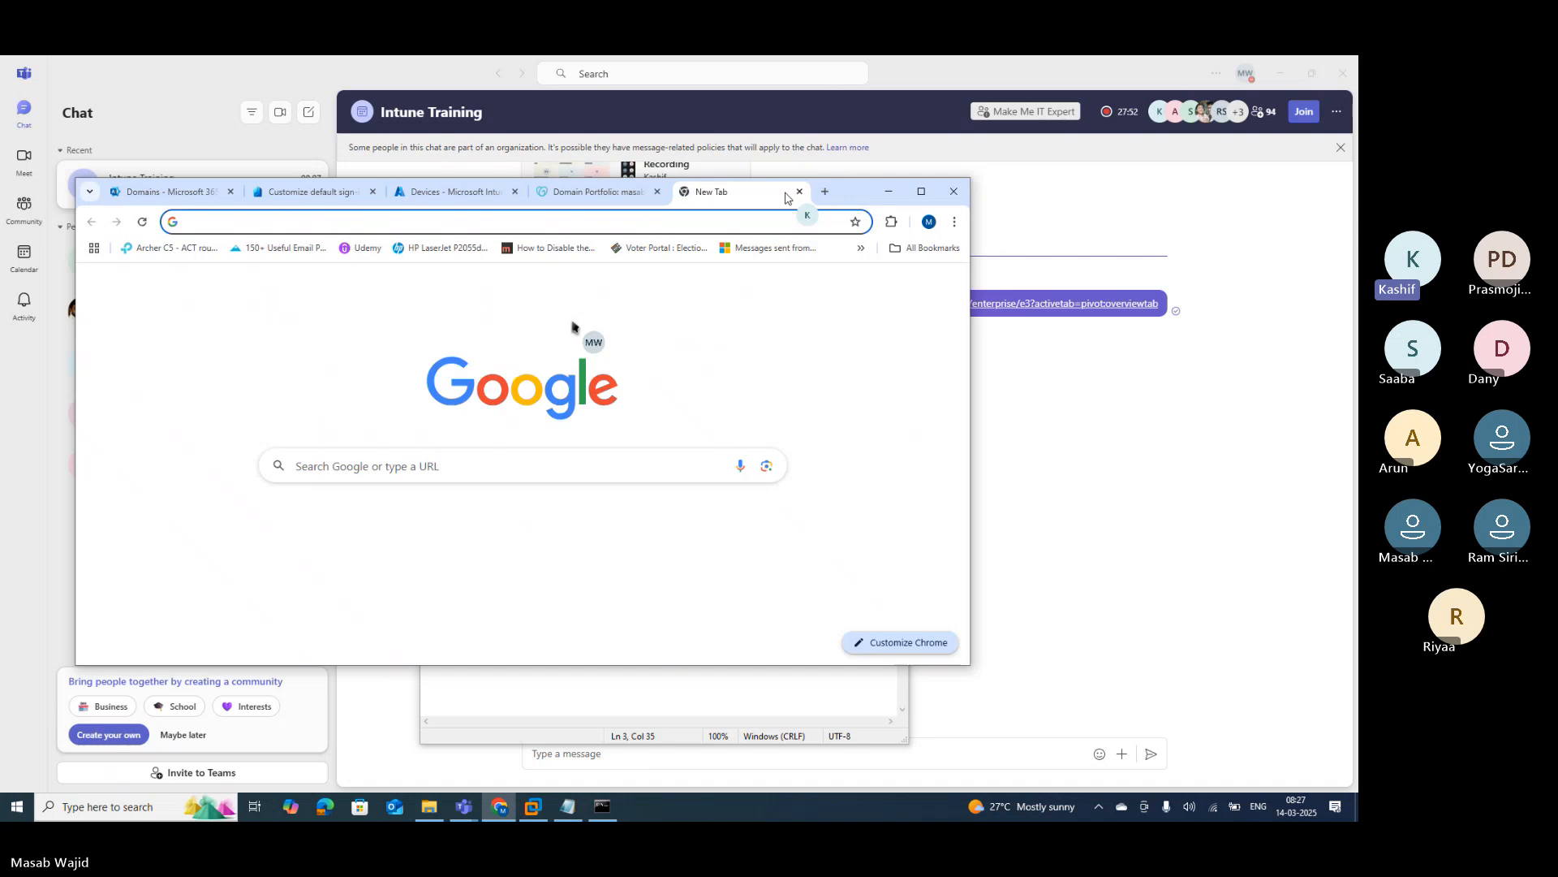
click(653, 226)
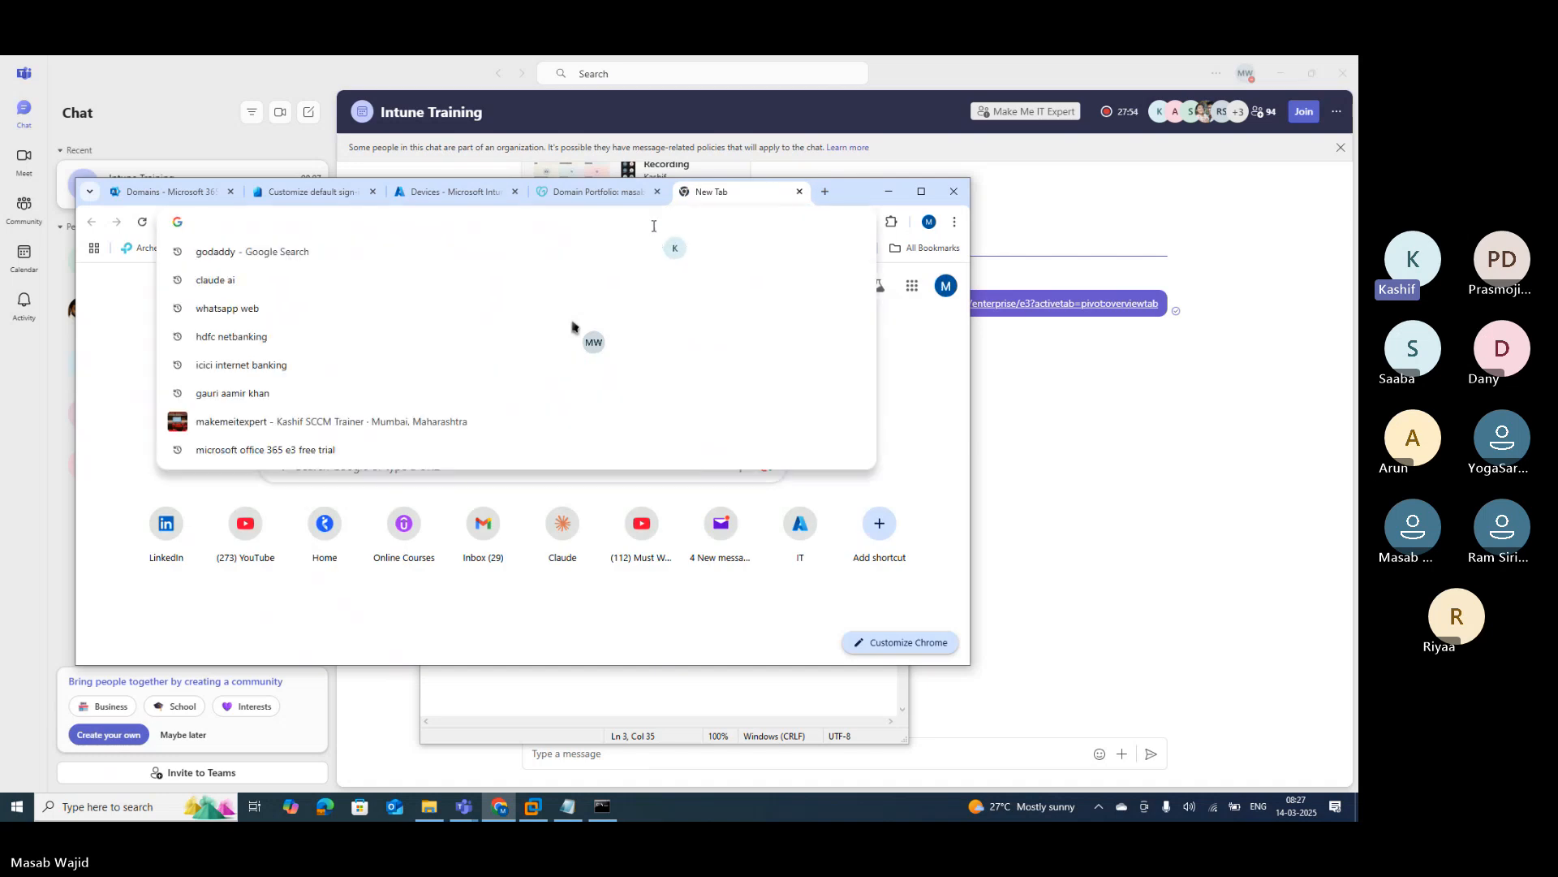
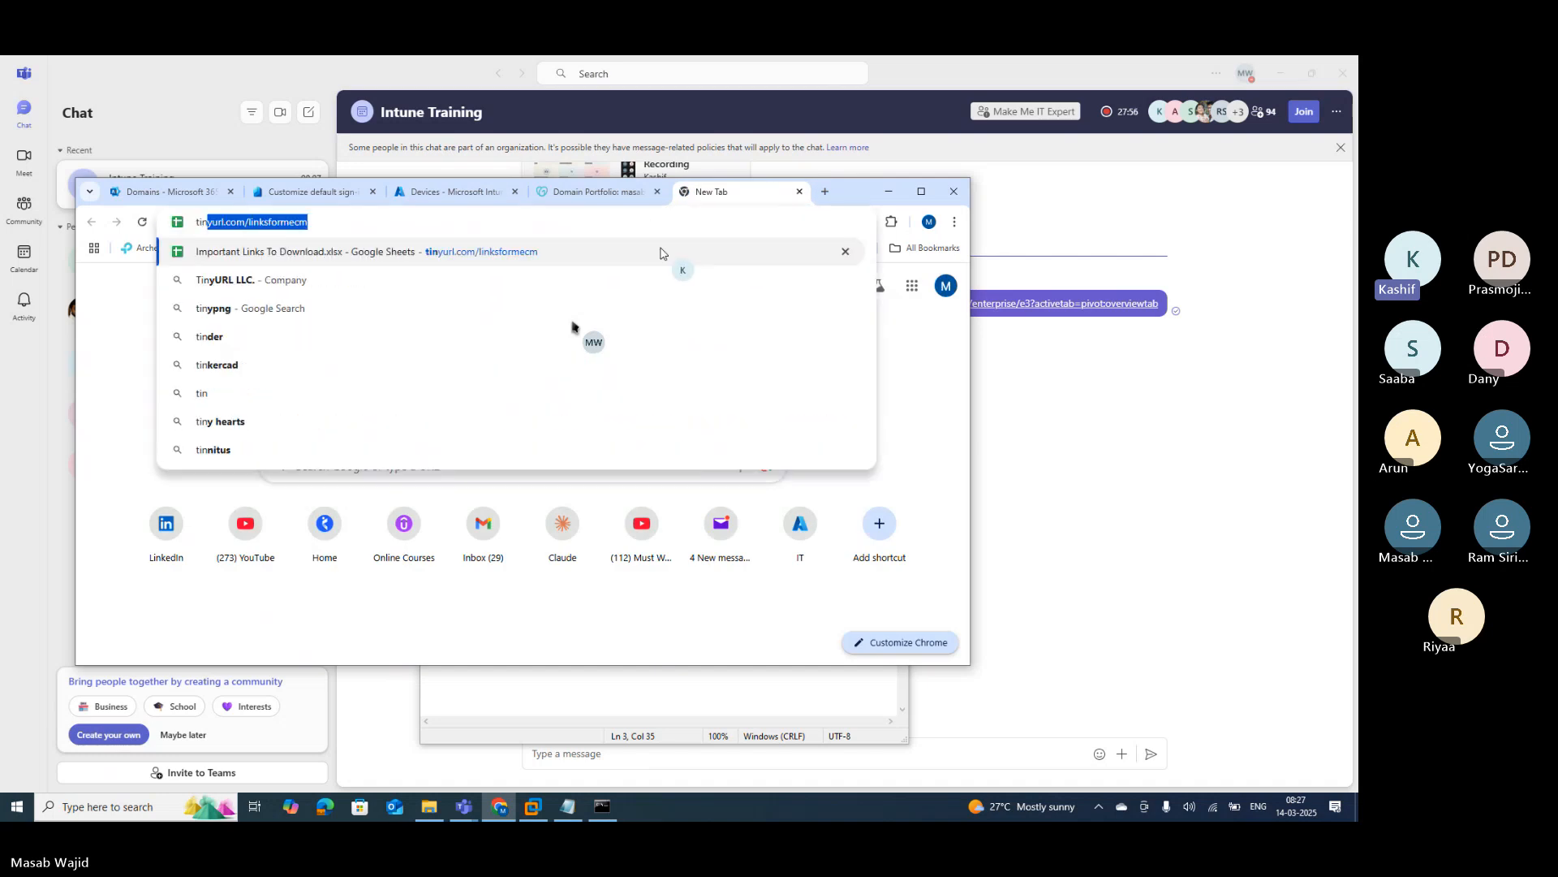
key(Right)
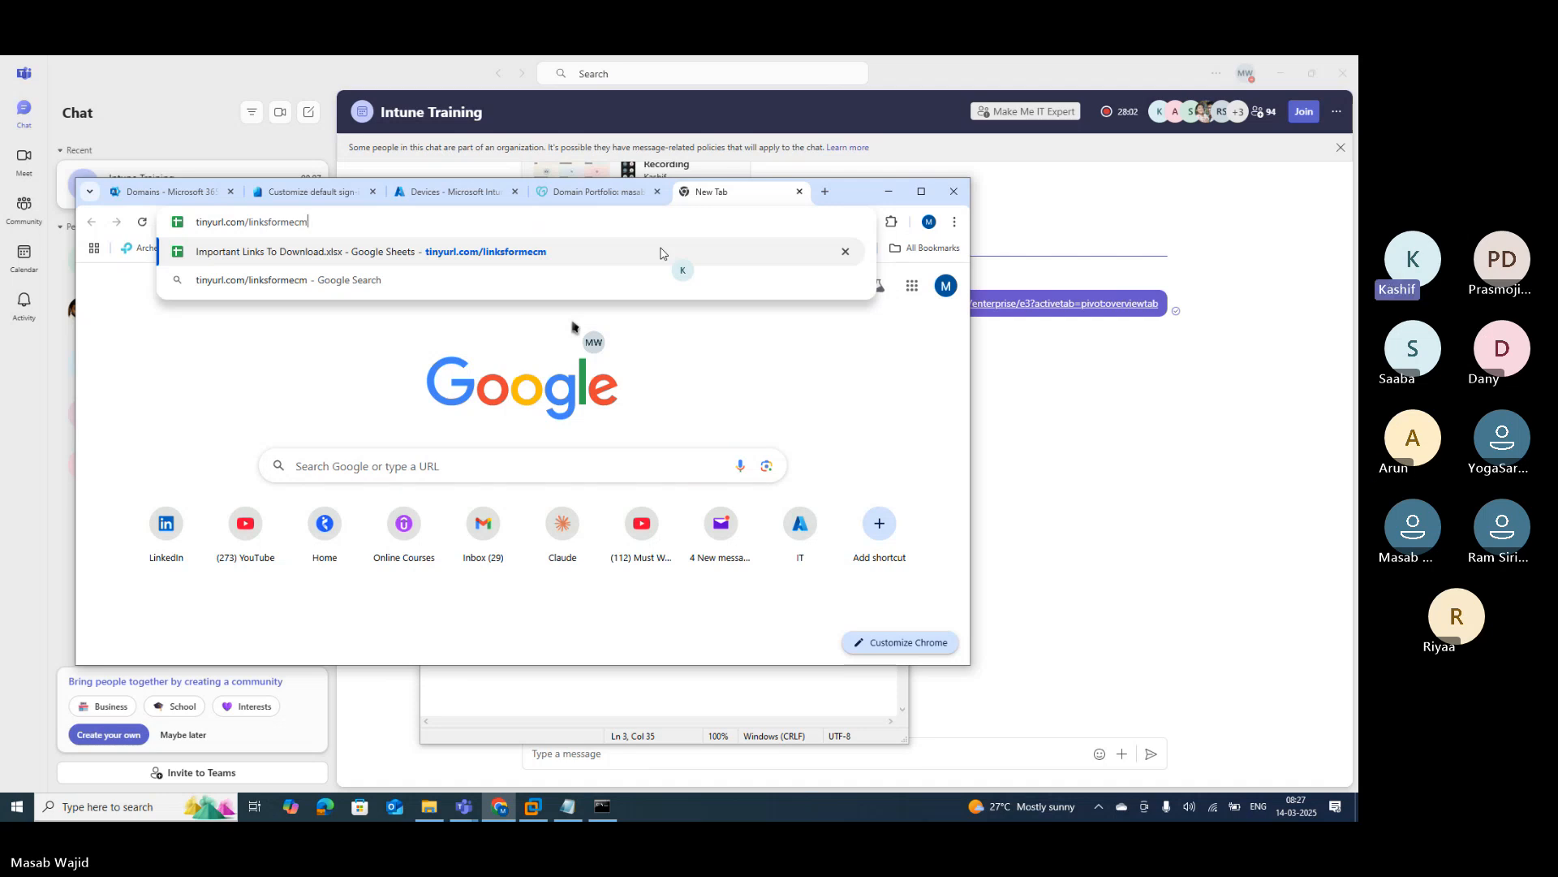
key(Return)
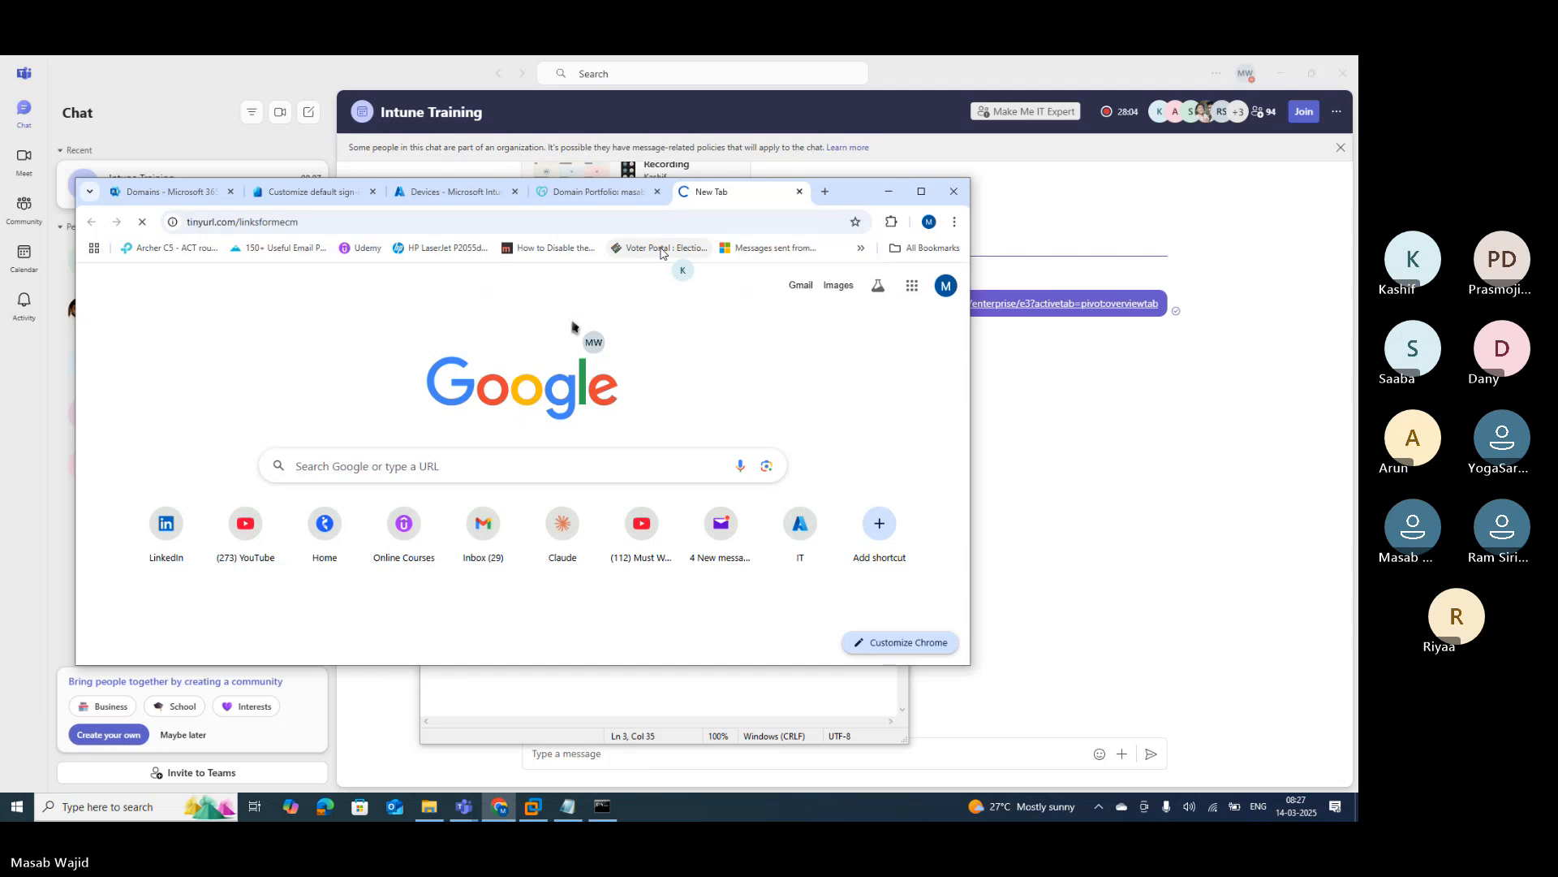
Step: Maximize Chrome, locate row 139 (All Logo), zoom in, and show C139's Logo.zip link preview
click(920, 191)
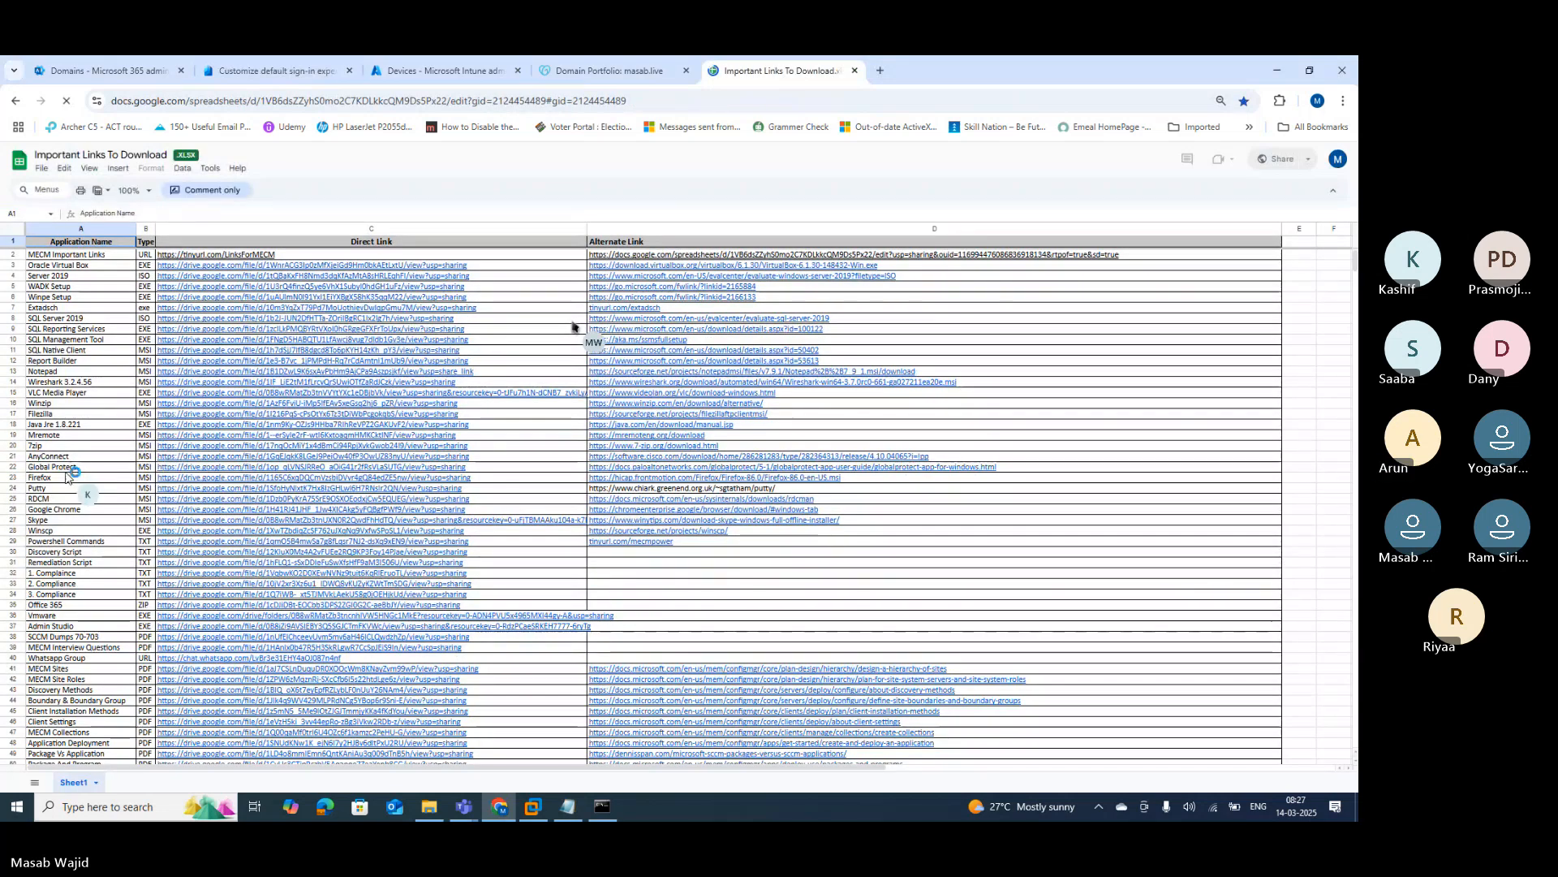
scroll(572, 326, down, 2)
scroll(572, 326, down, 10)
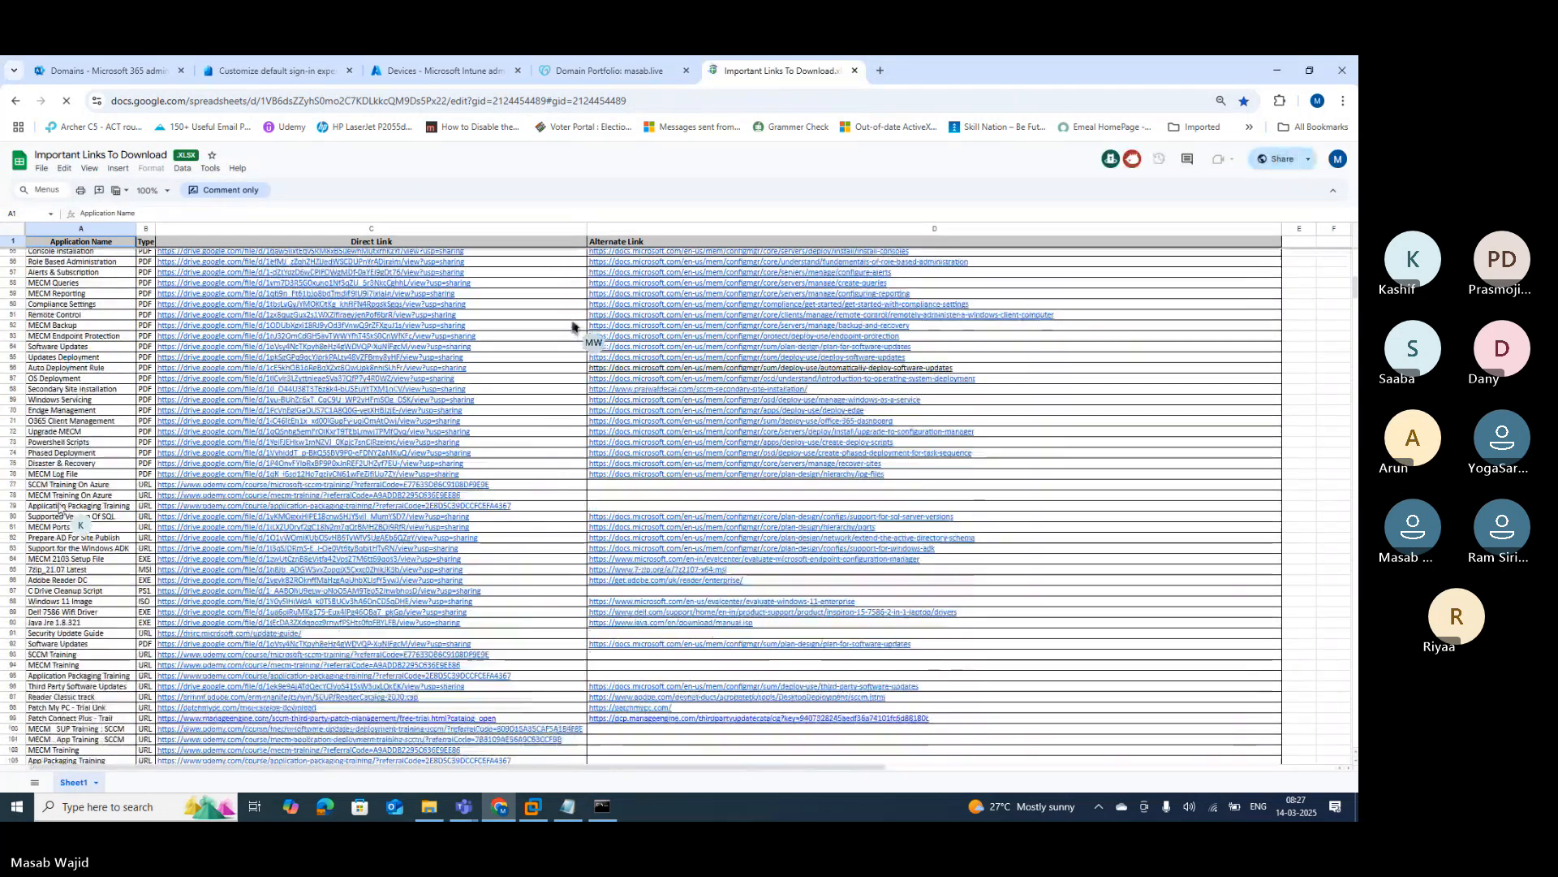
scroll(572, 326, down, 4)
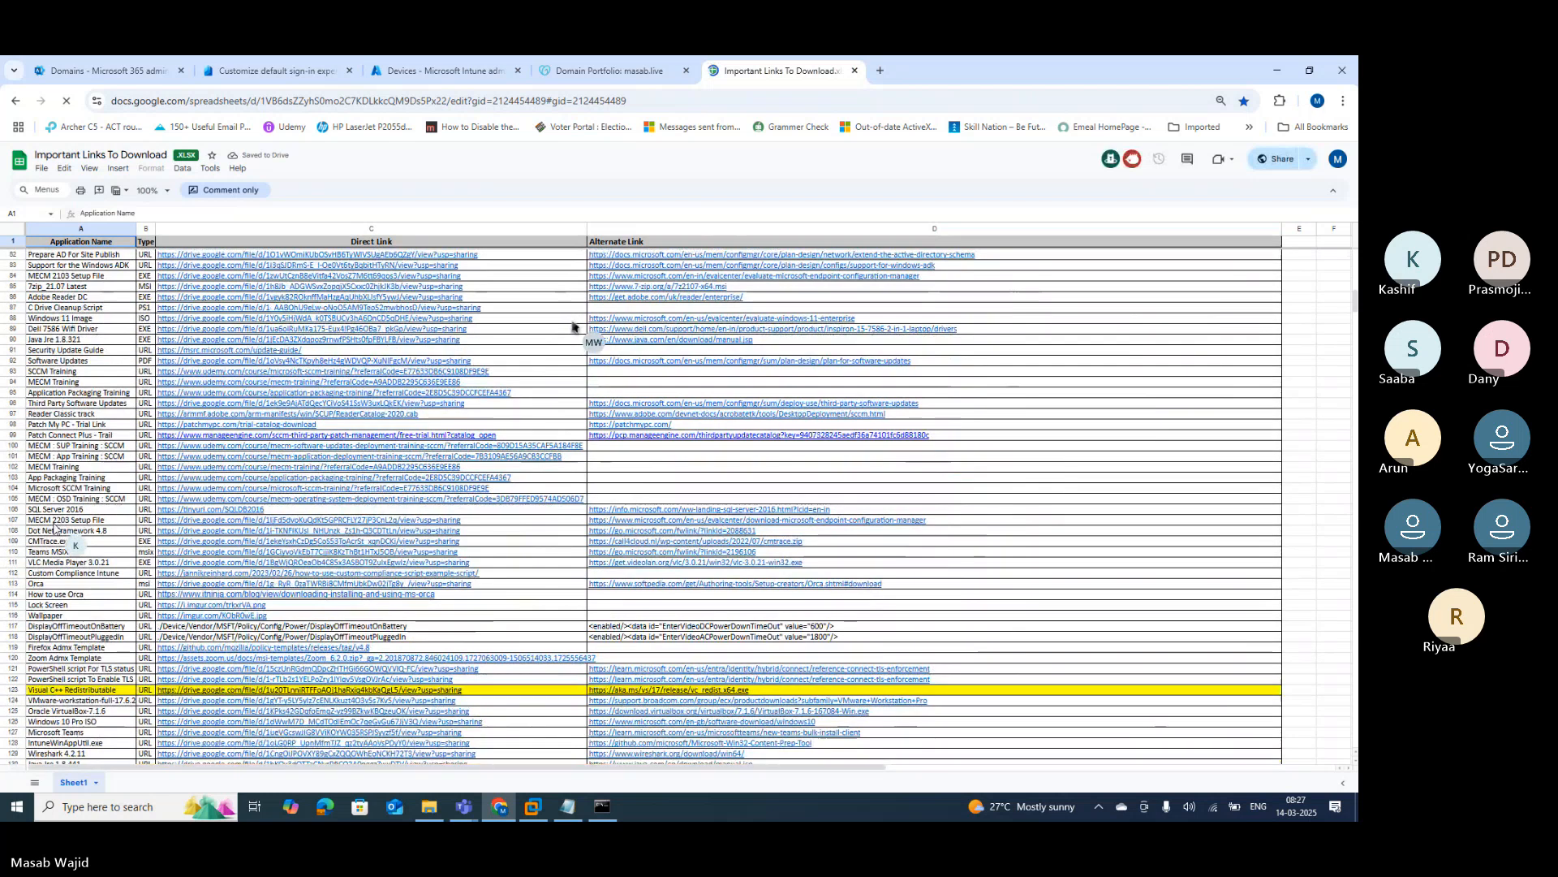
scroll(573, 326, down, 5)
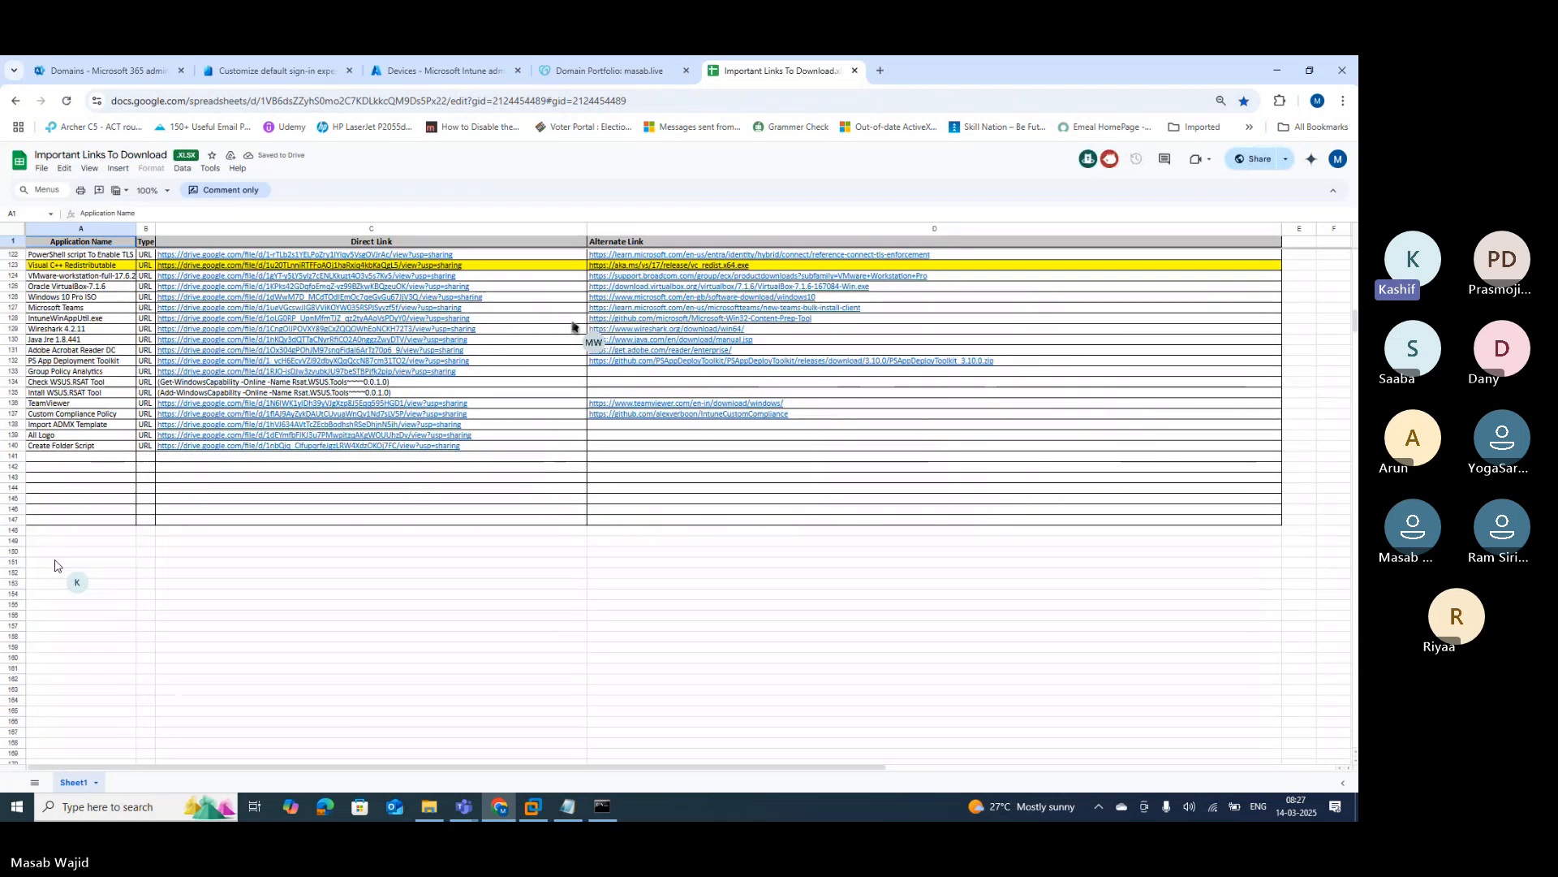
click(14, 436)
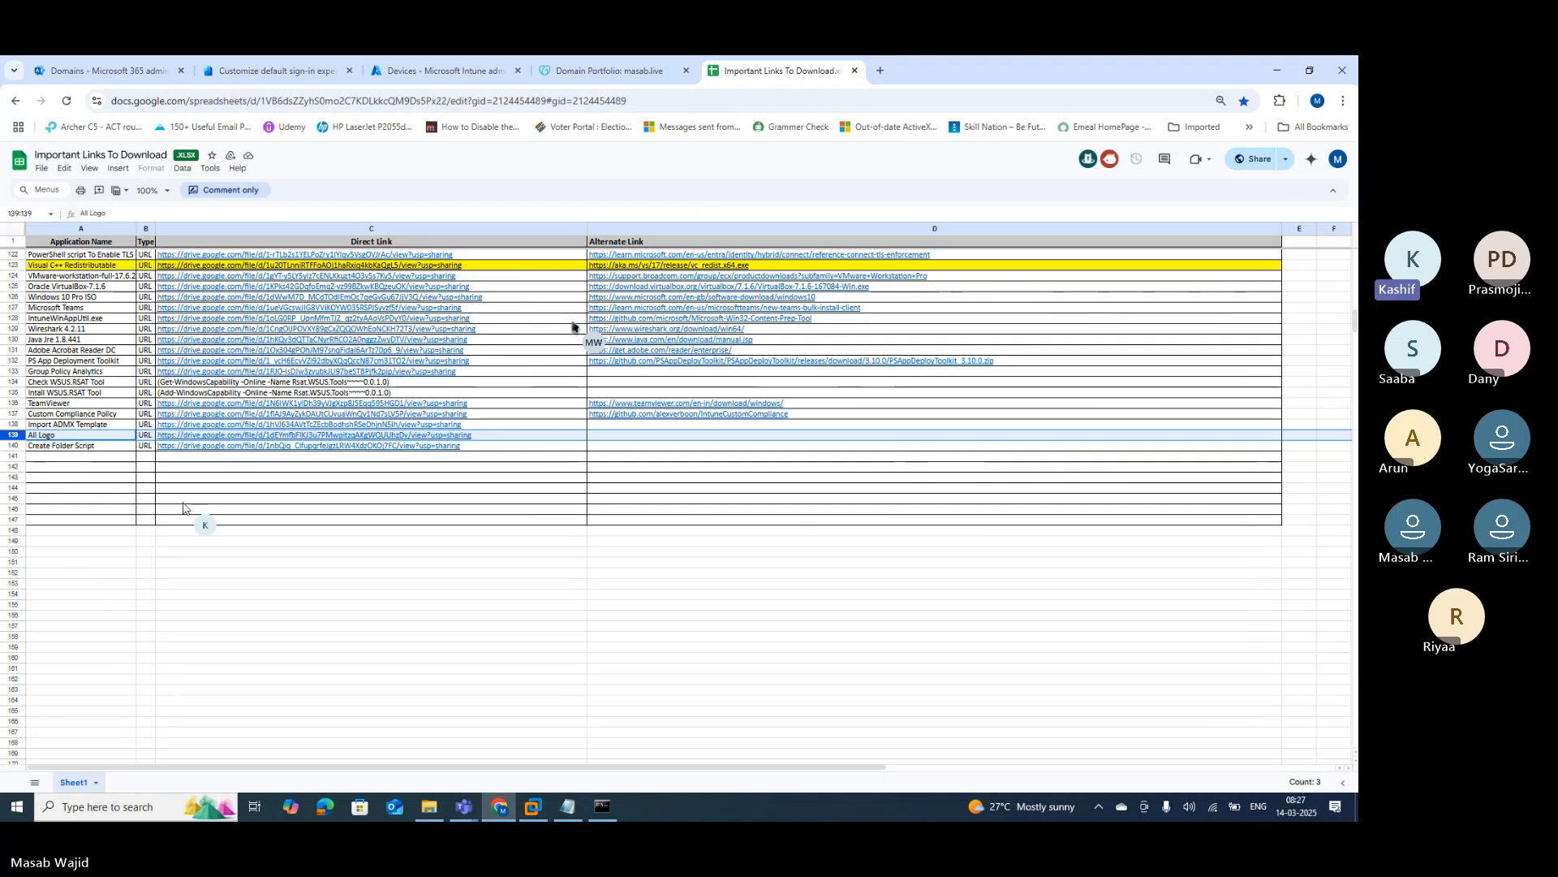
scroll(203, 539, up, 1)
key(ctrl+plus)
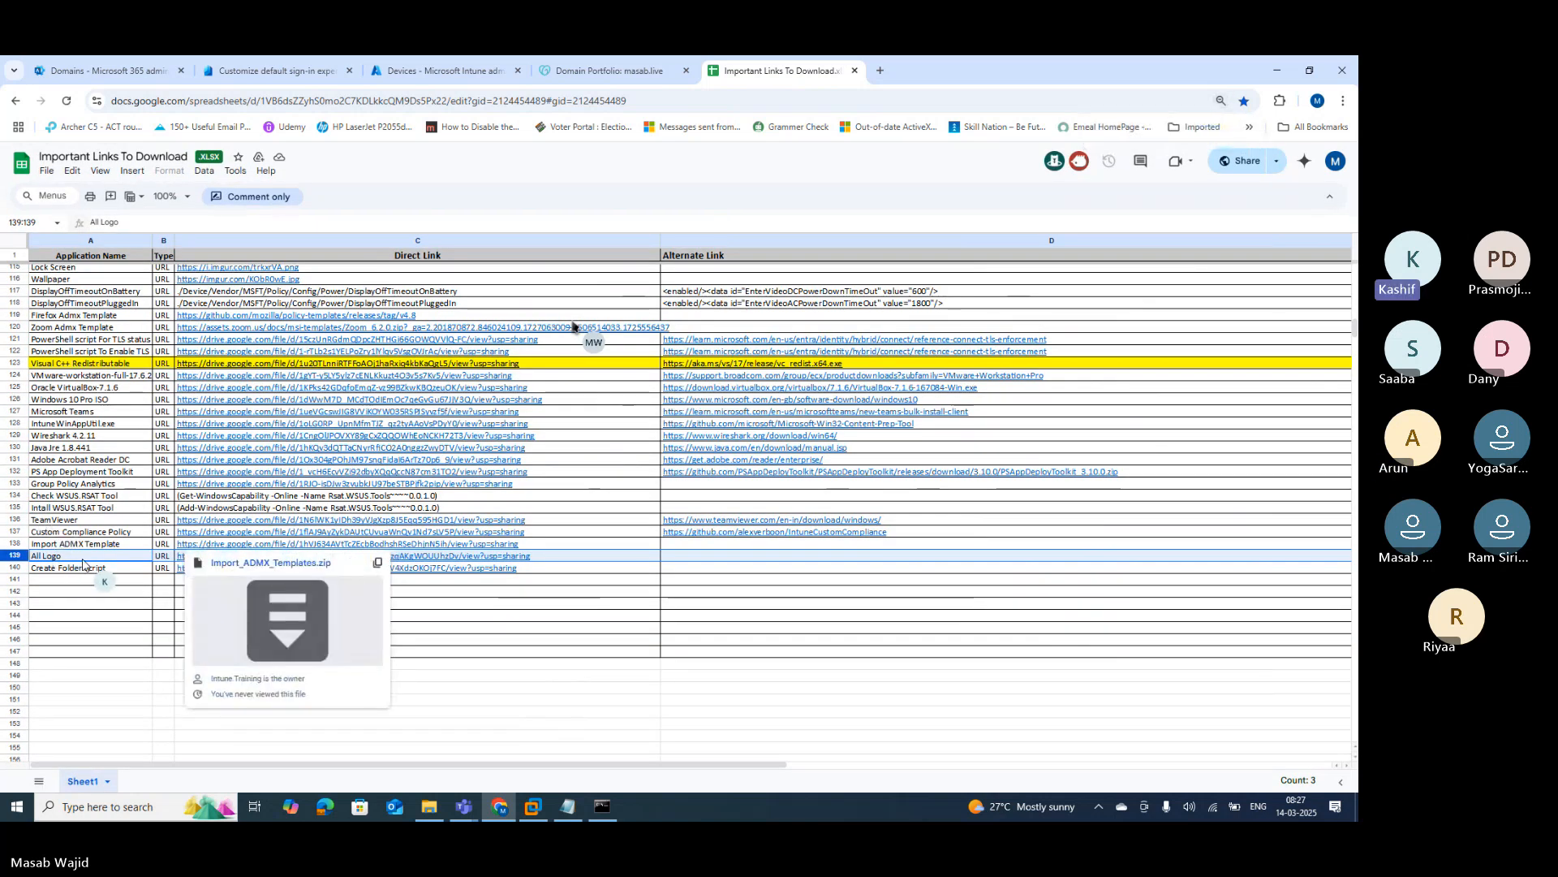
click(476, 559)
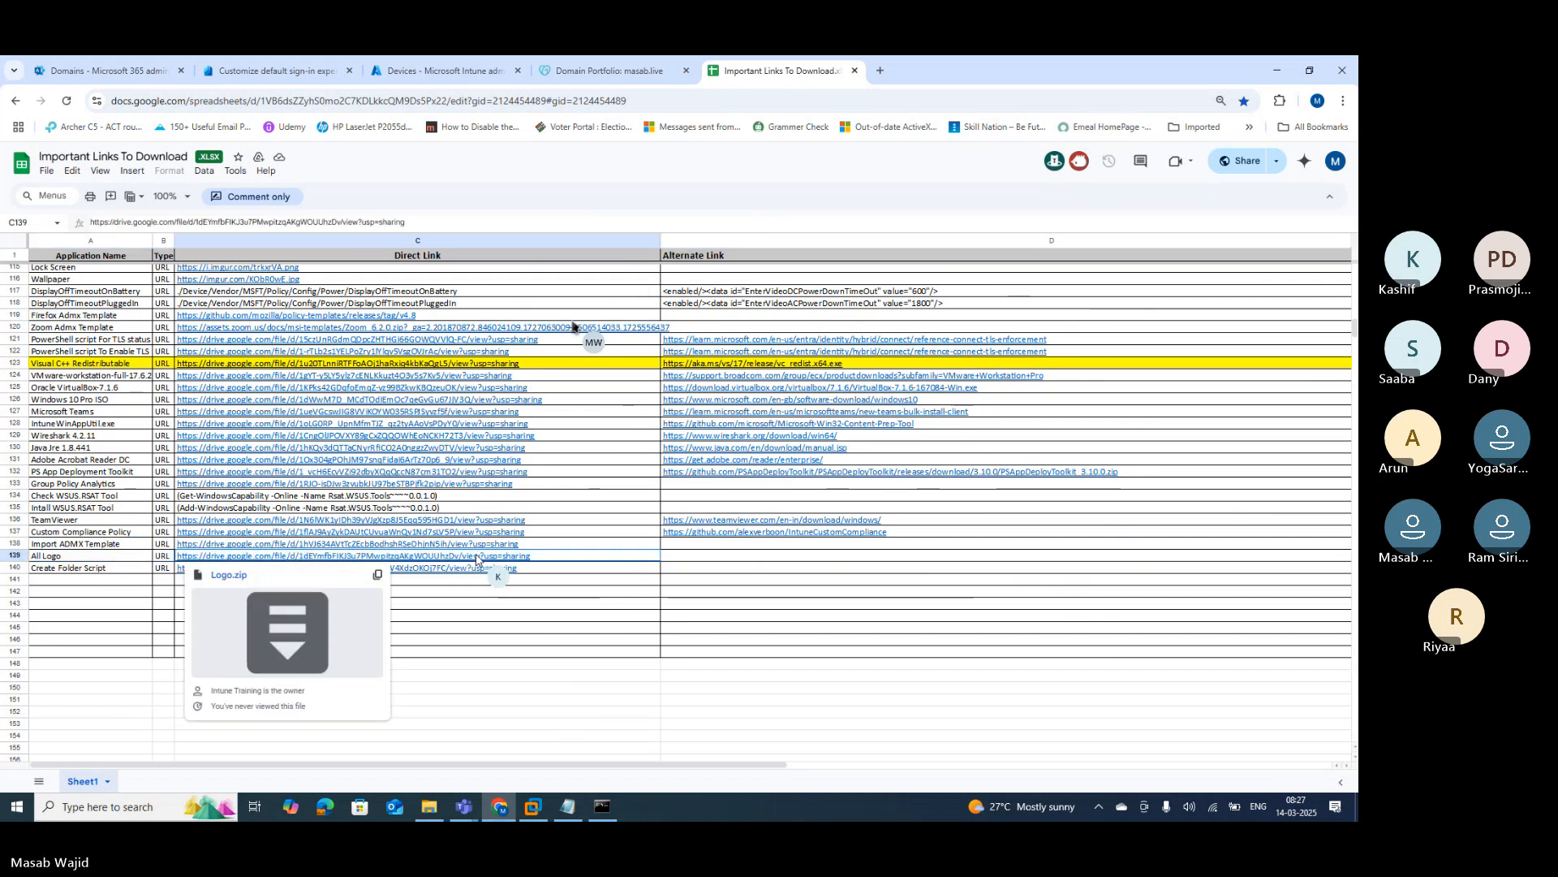
Step: Download Logo.zip from Google Drive and reveal it in the Downloads folder
click(379, 575)
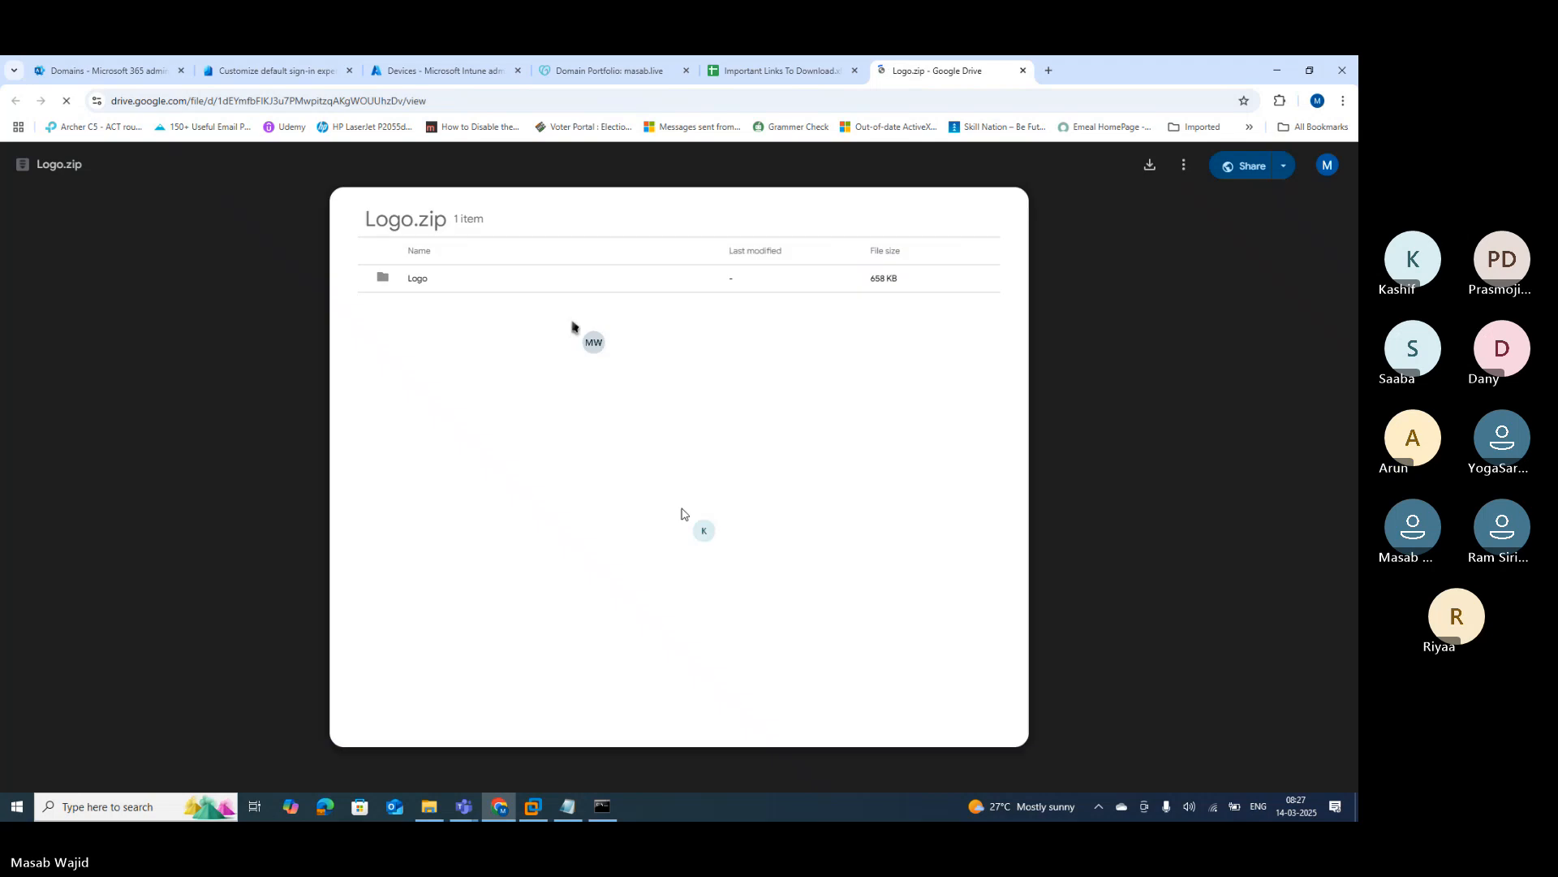
click(1157, 166)
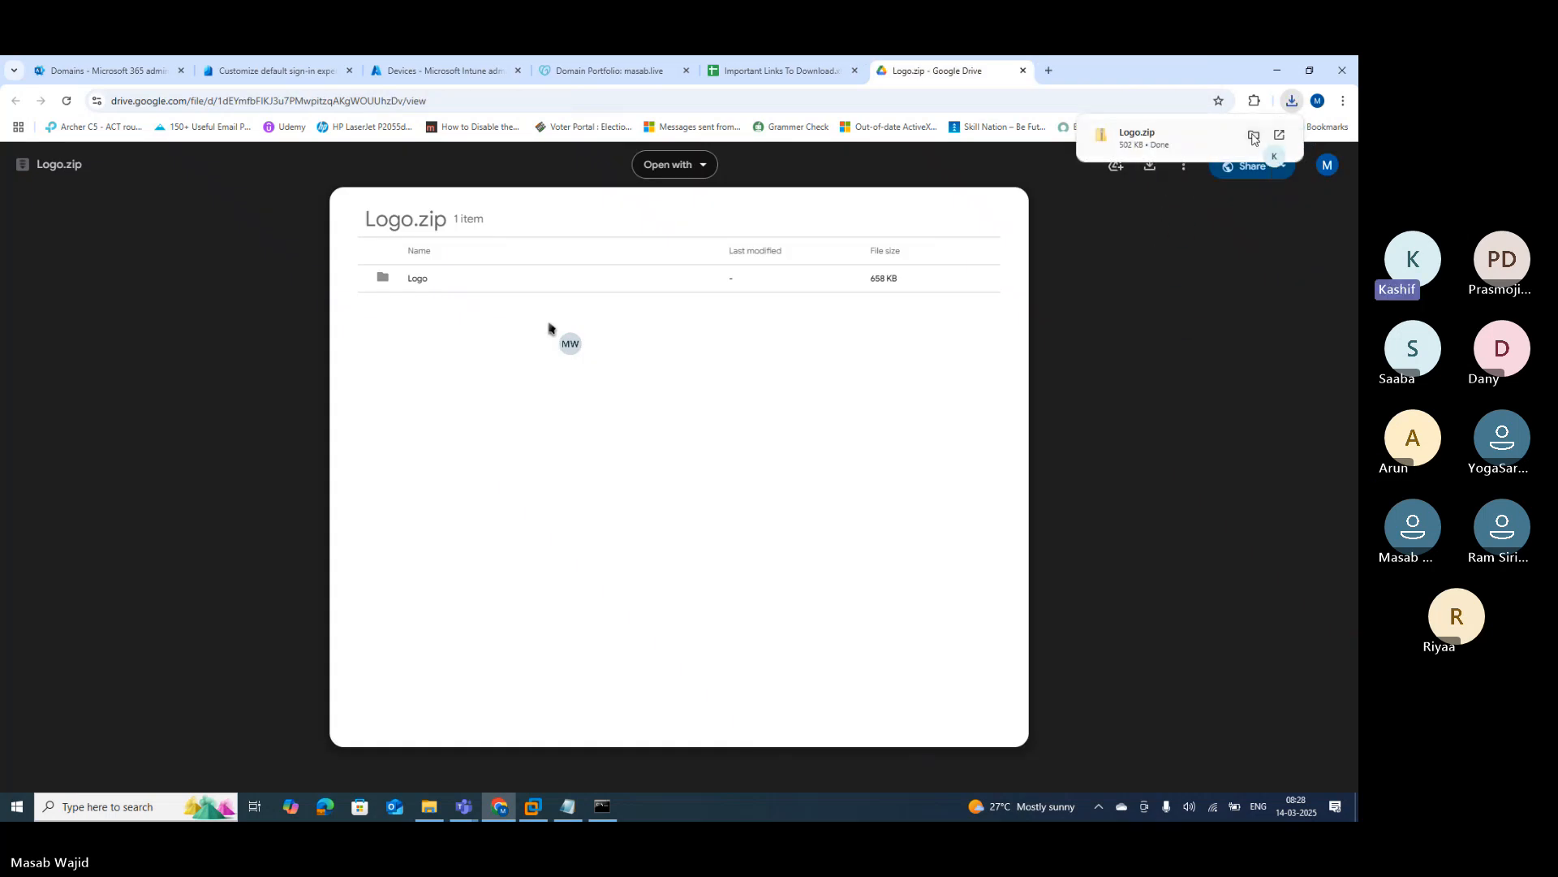
click(1254, 135)
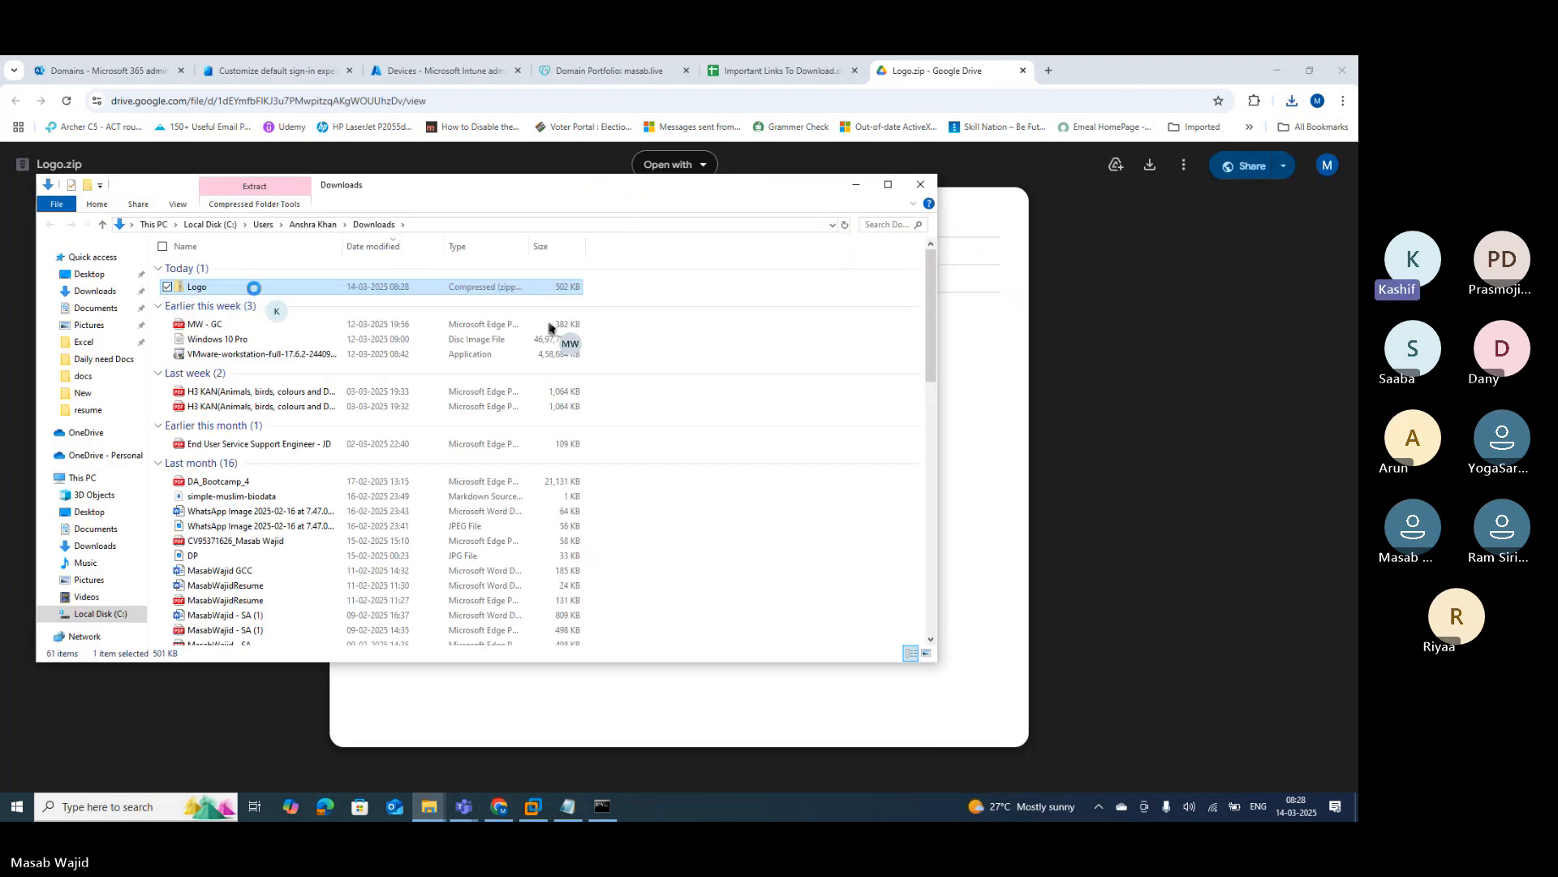
Step: Extract Logo.zip into a Logo folder in Downloads using Extract All
right_click(254, 287)
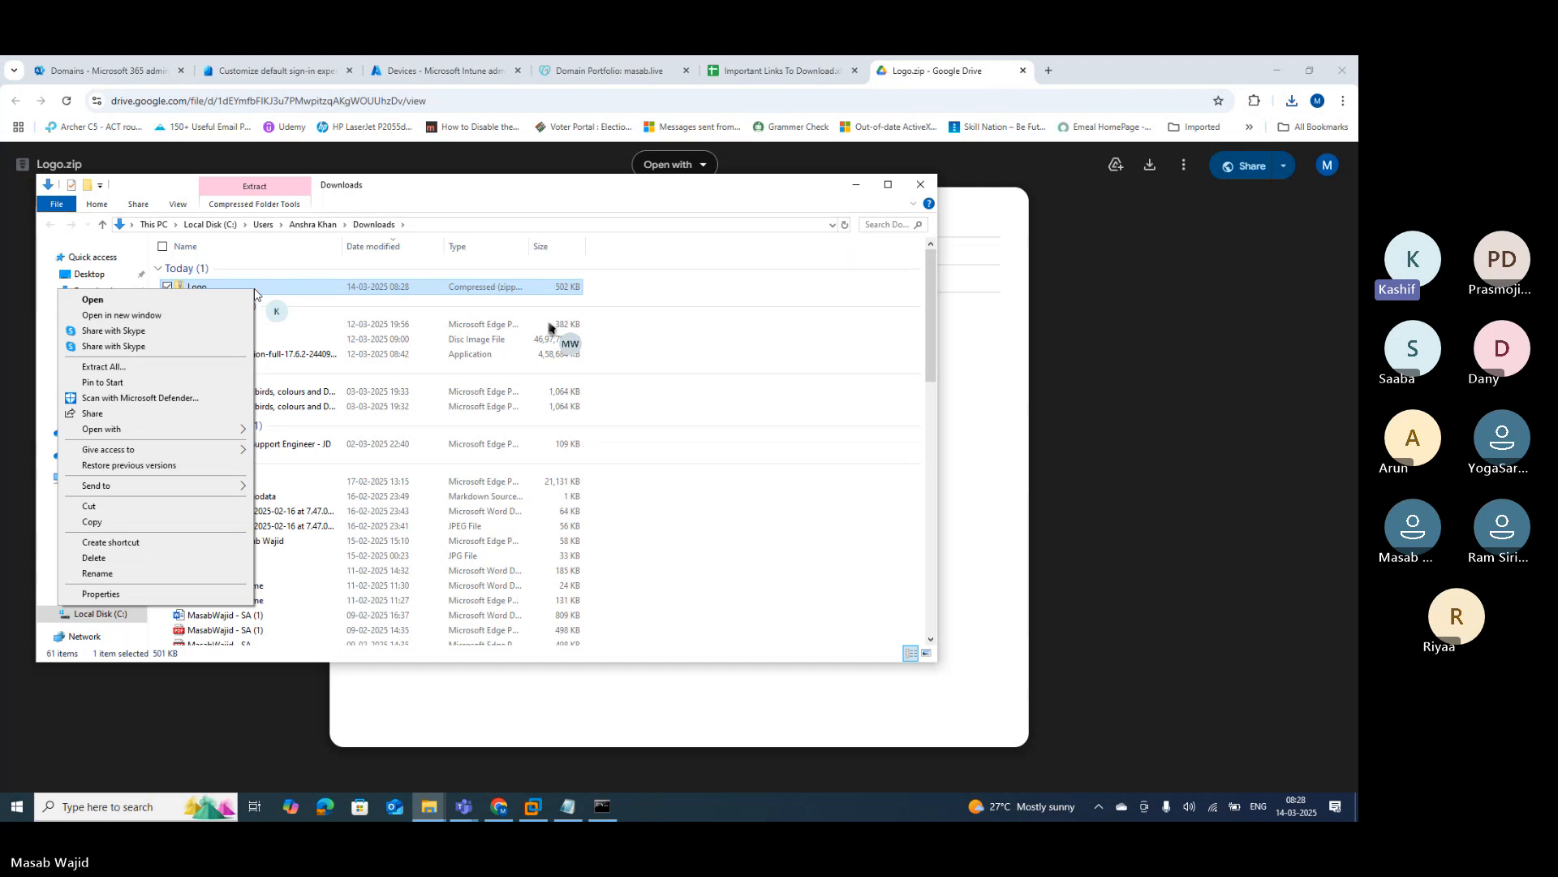
click(103, 367)
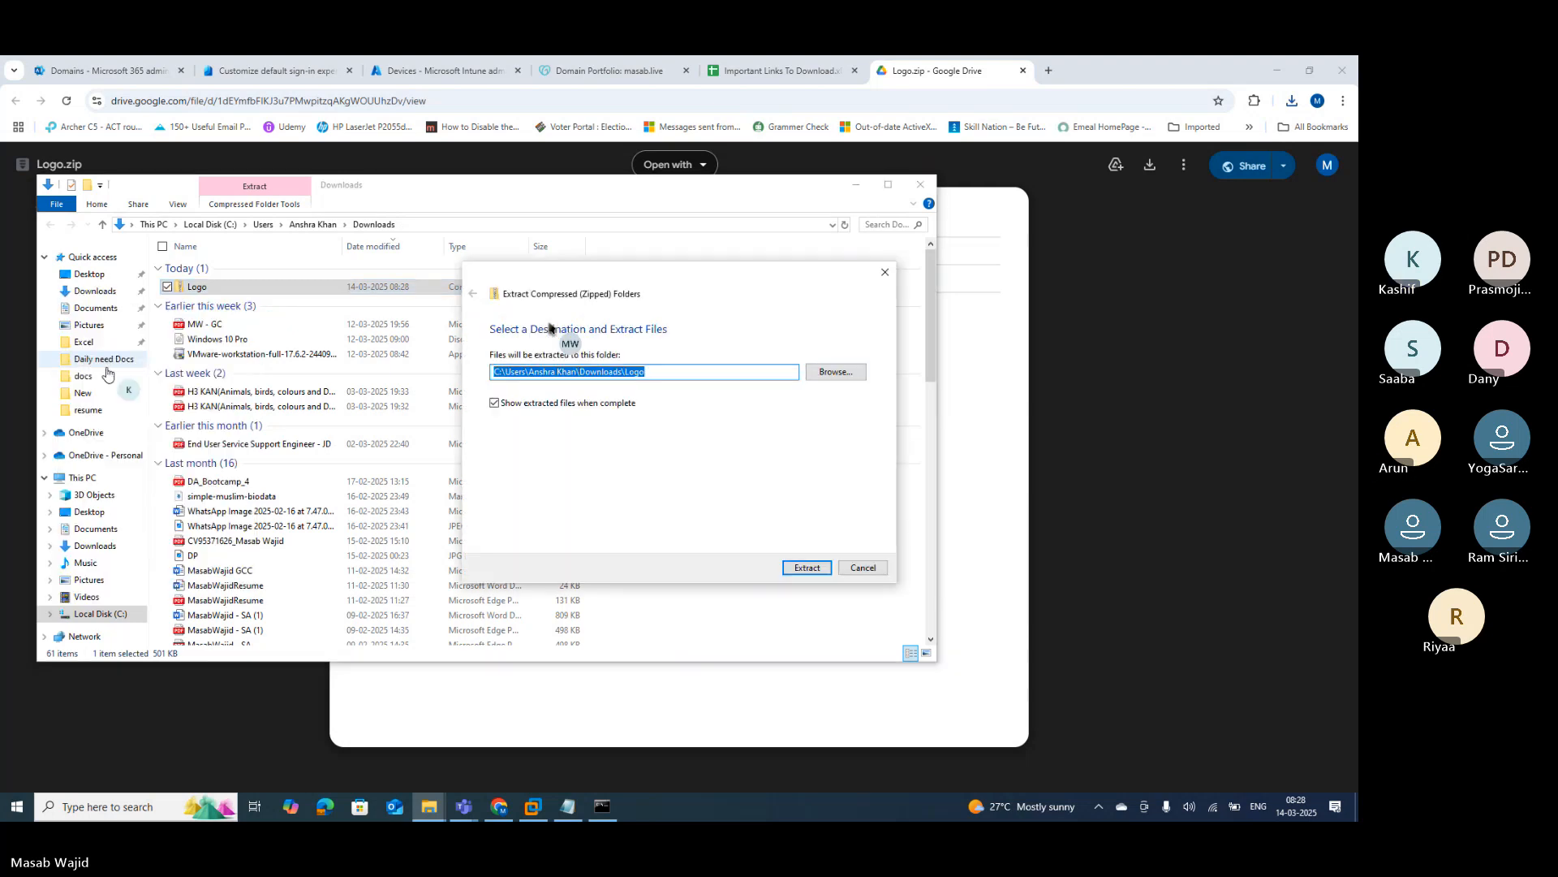
click(807, 568)
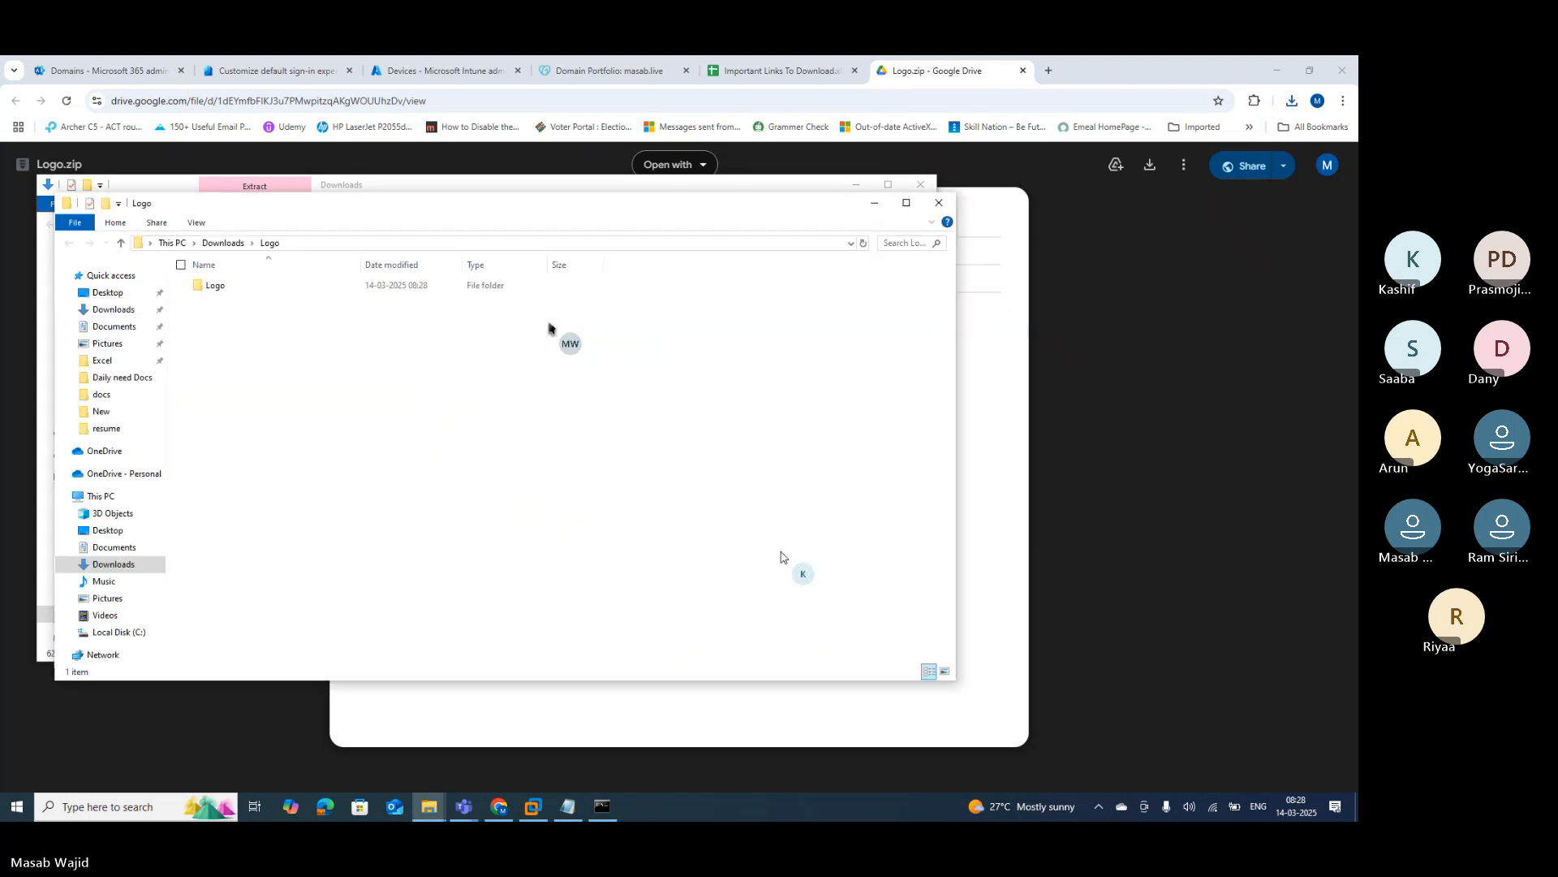
Step: Open the extracted Logo folder, compare 1.Entra_Branding and 2.CompayPortal, and enter 1.Entra_Branding
double_click(223, 289)
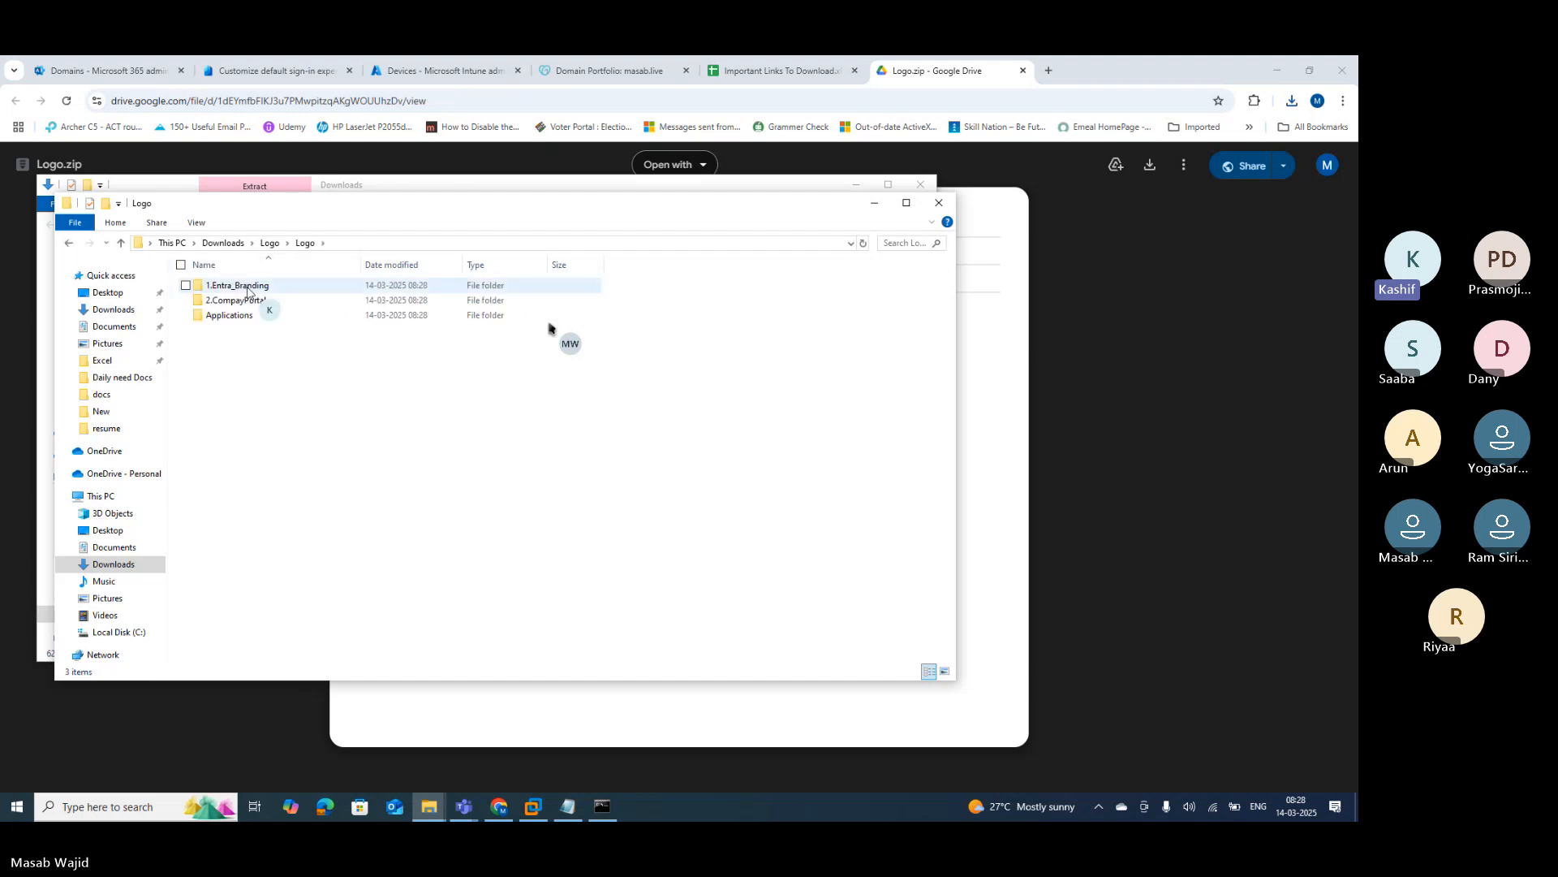
click(228, 287)
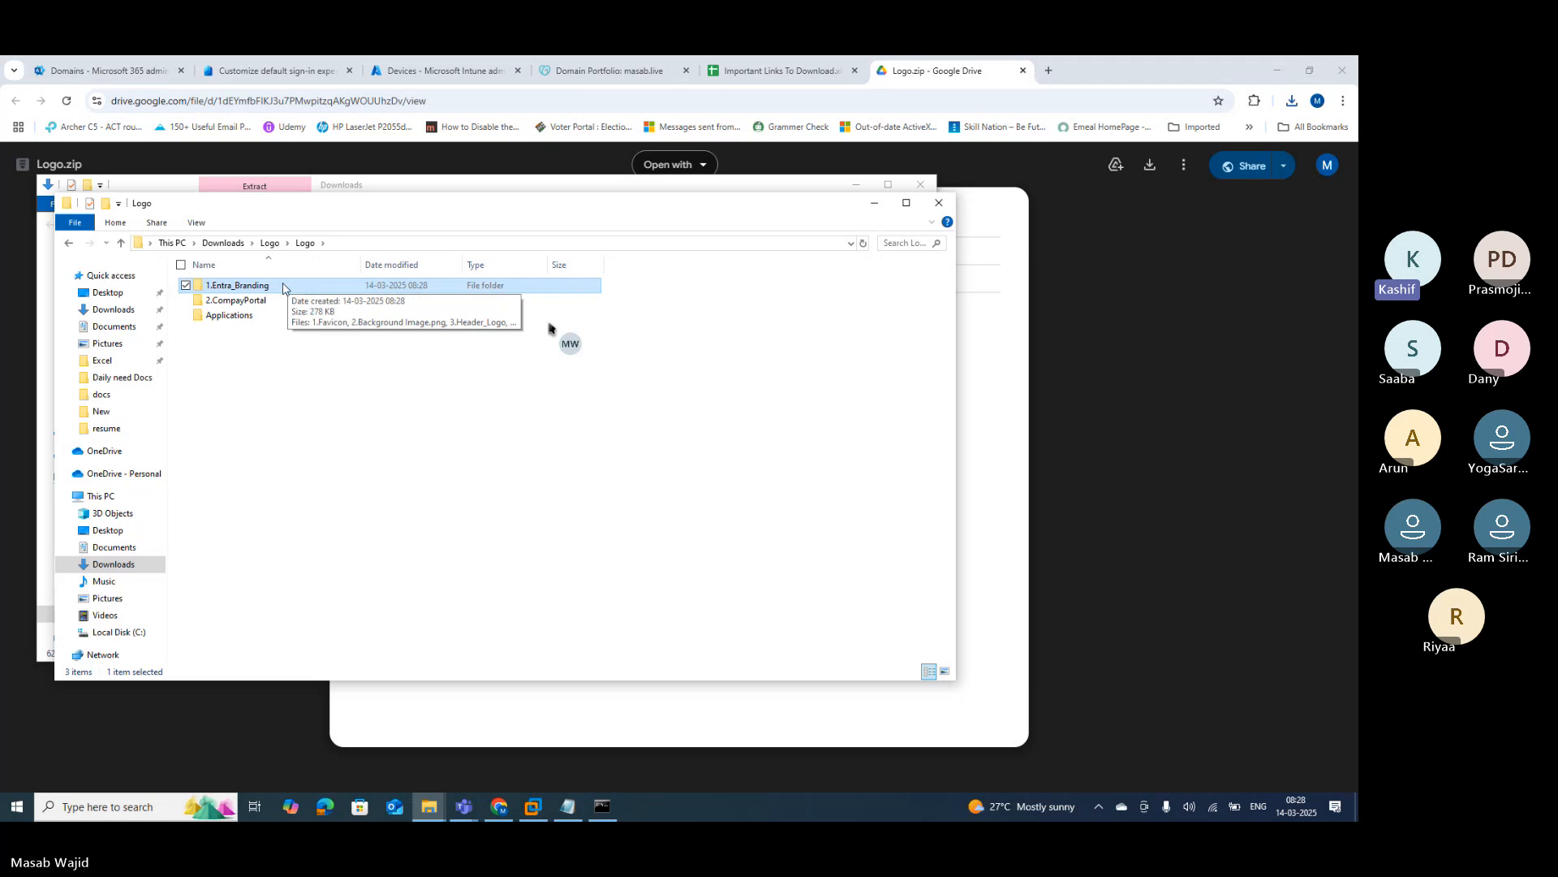
click(236, 301)
click(271, 287)
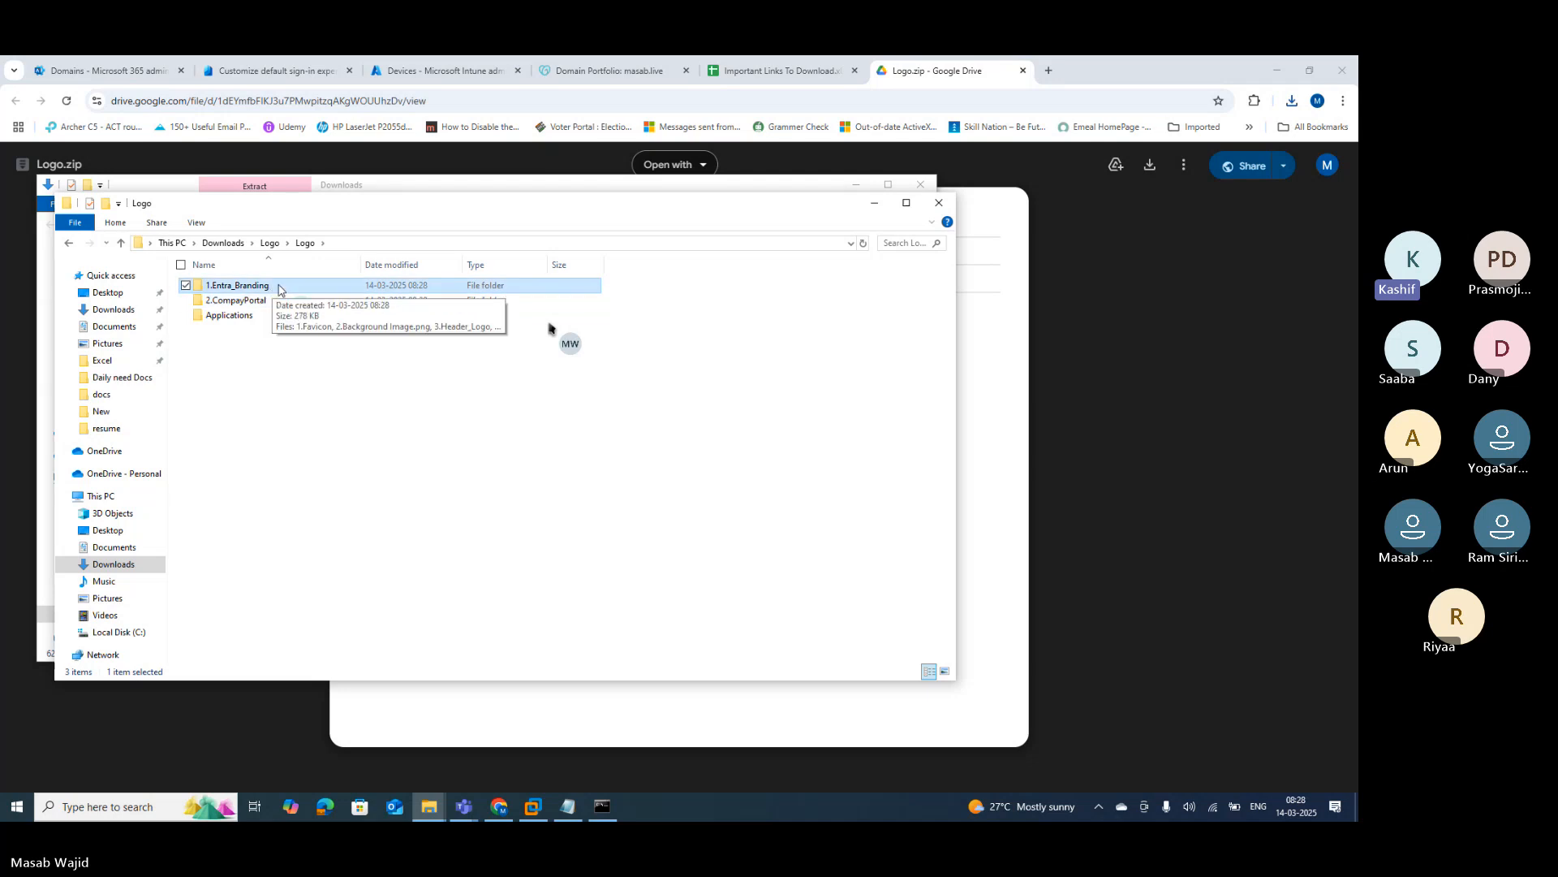
click(280, 302)
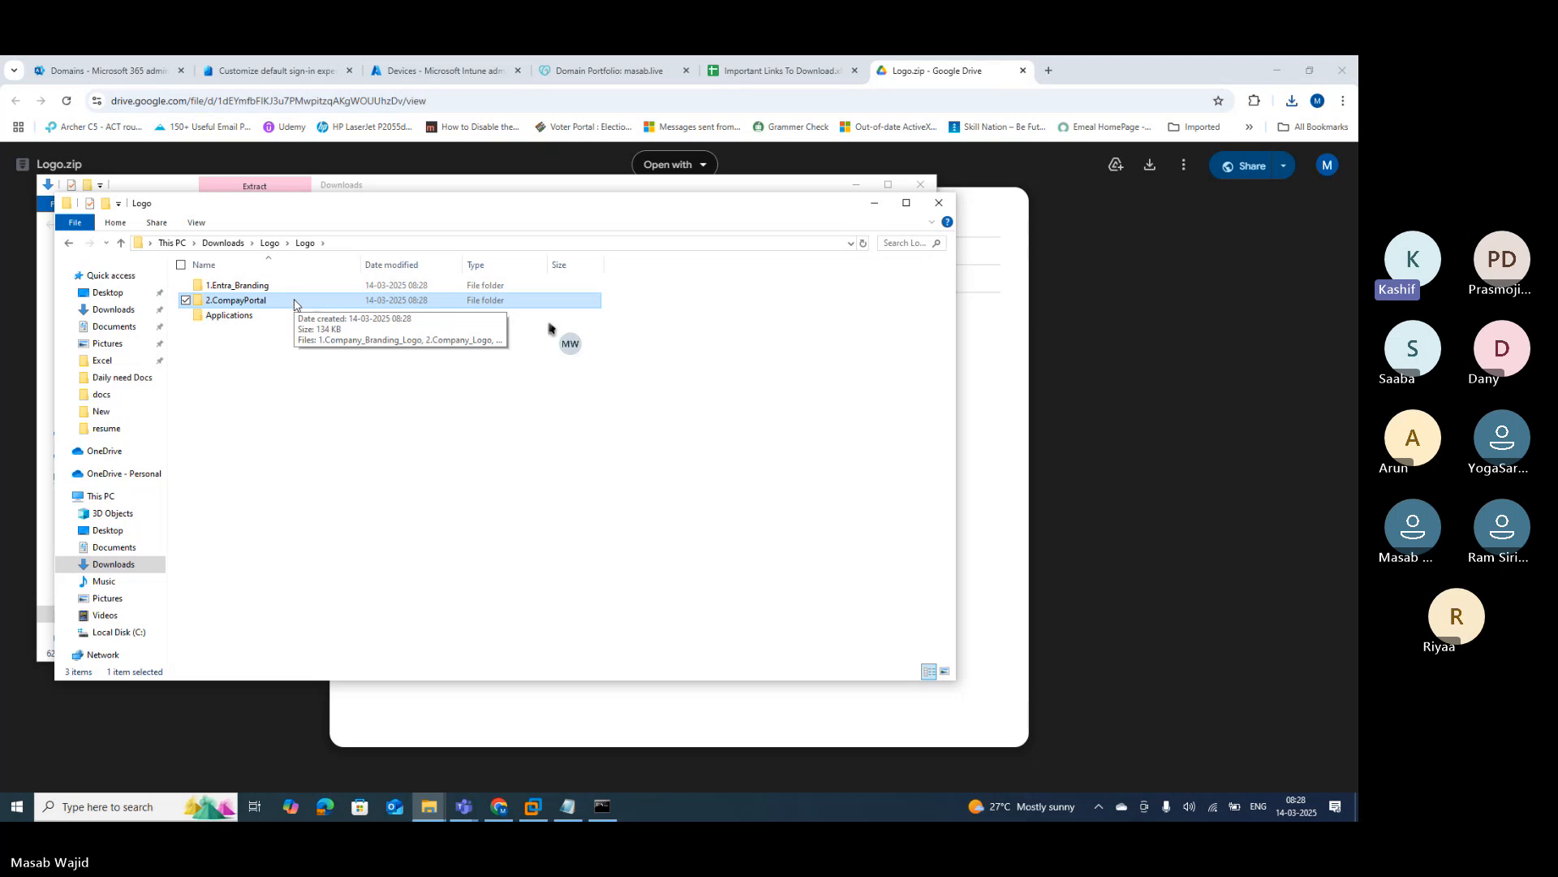
click(290, 287)
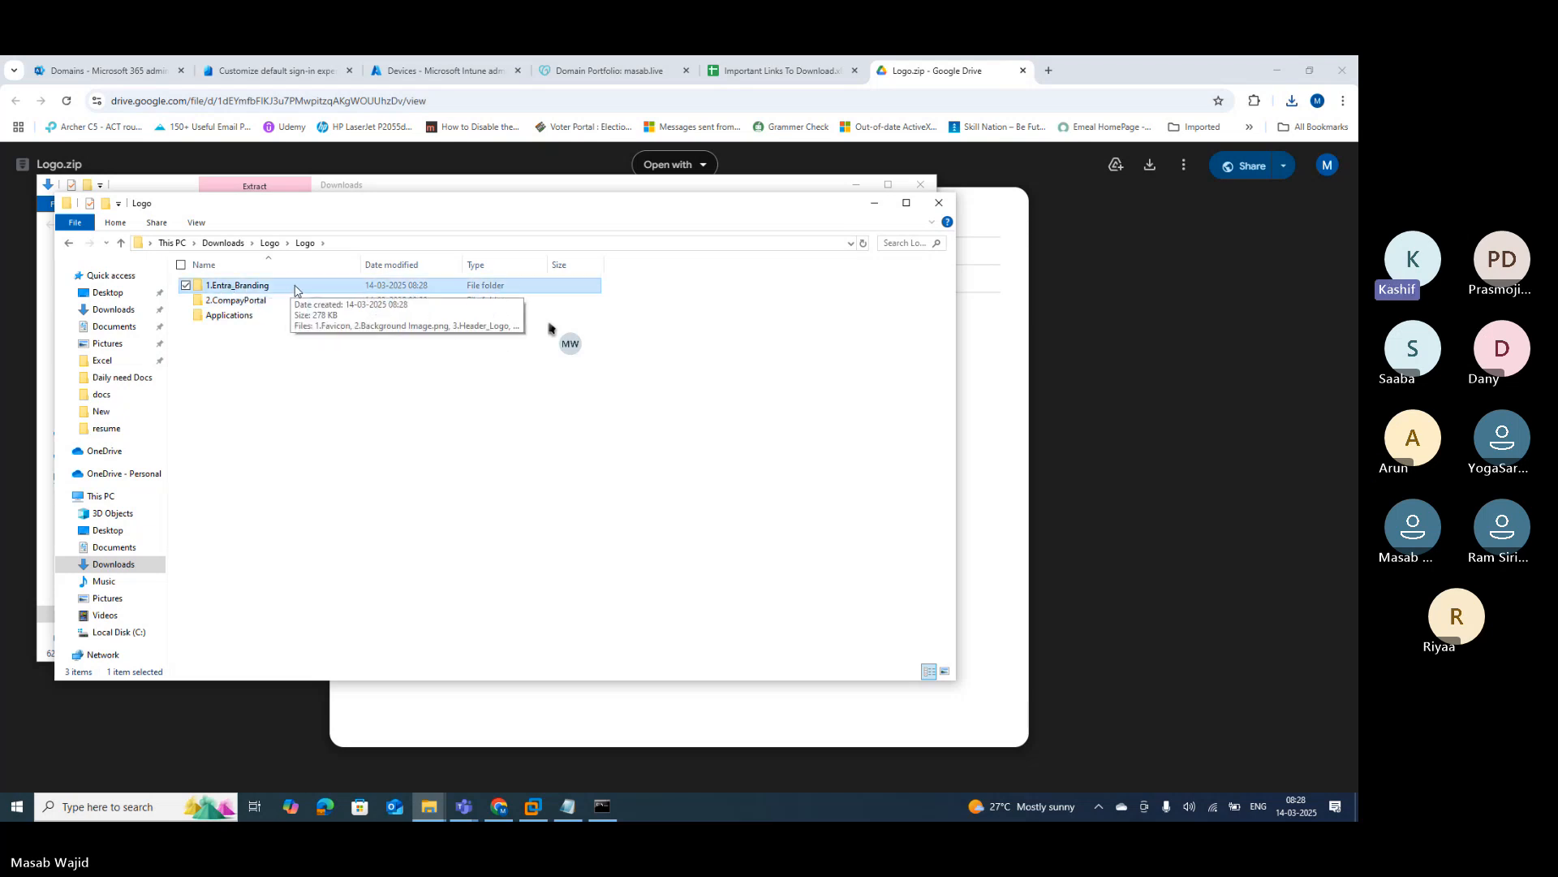
double_click(296, 289)
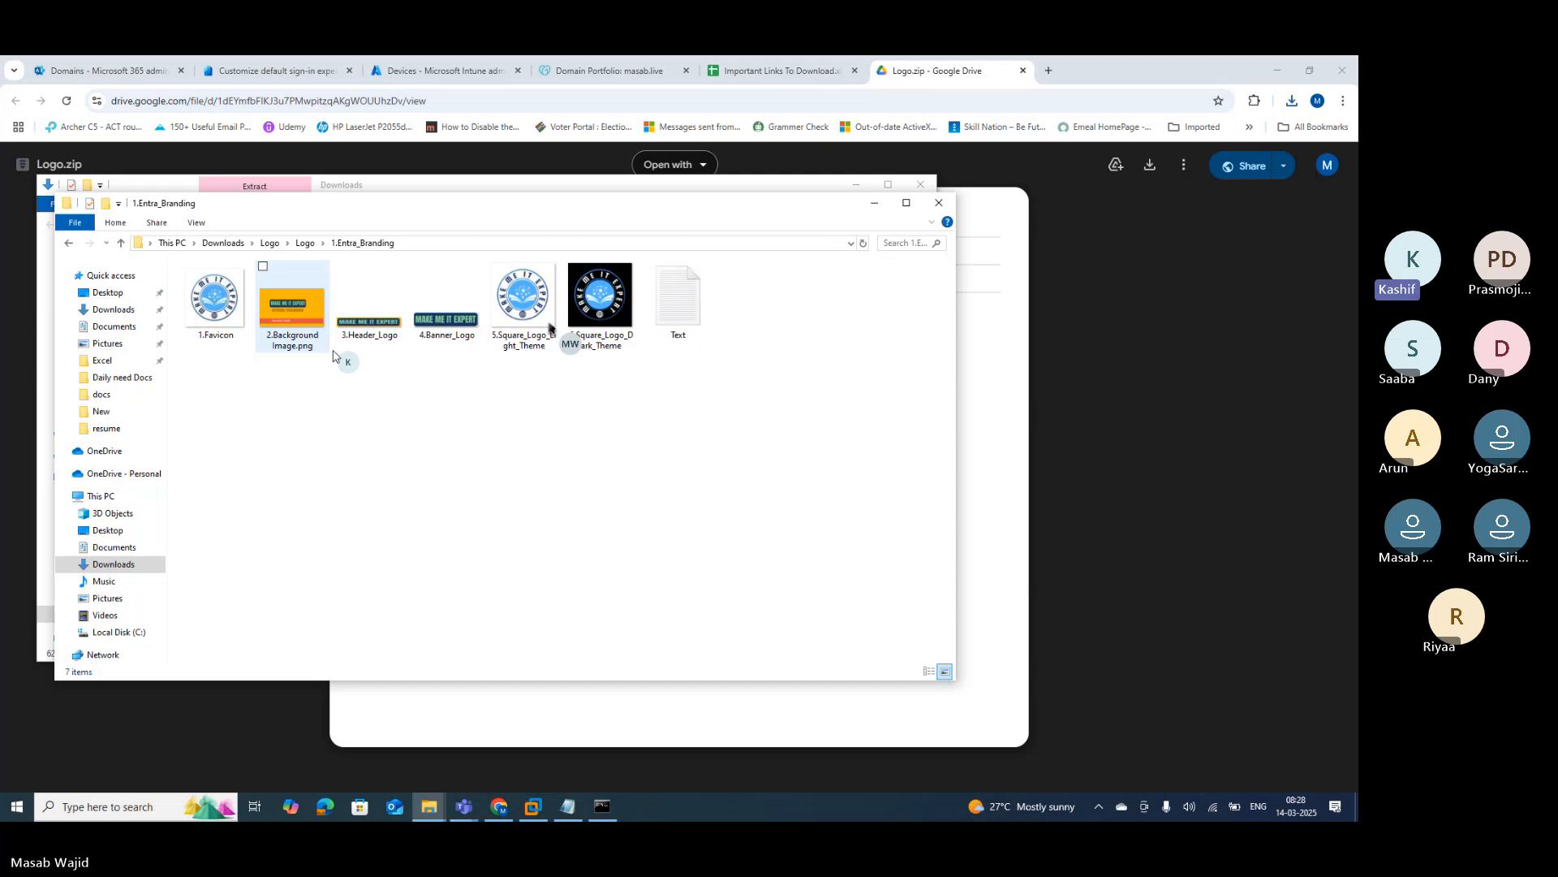
Step: Review the six branding images, open the Text notes in Notepad, and return to the Entra tab
click(224, 297)
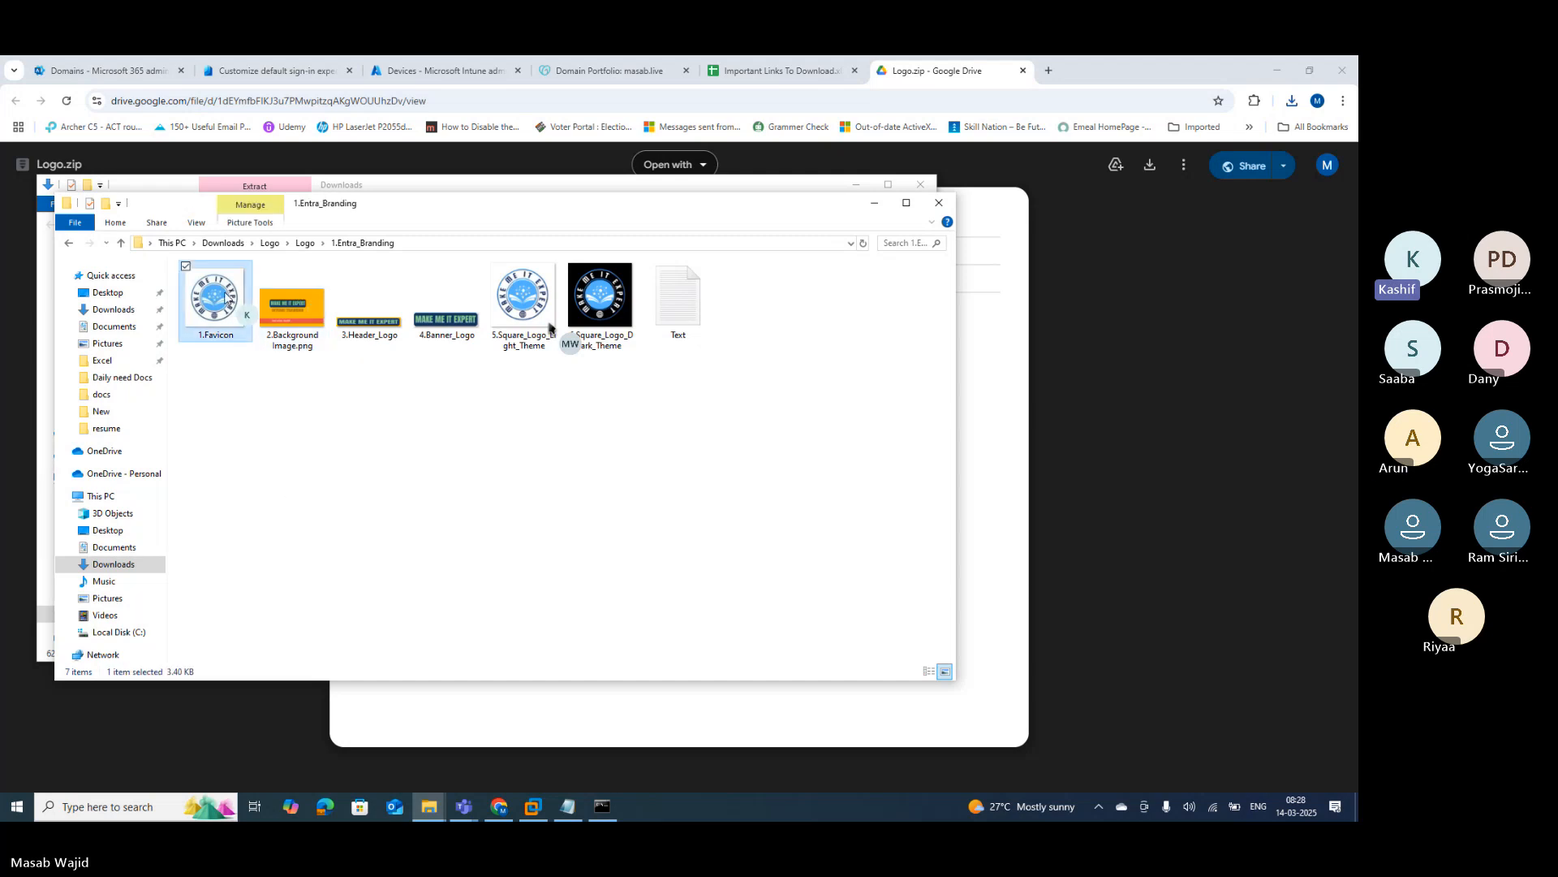
click(302, 315)
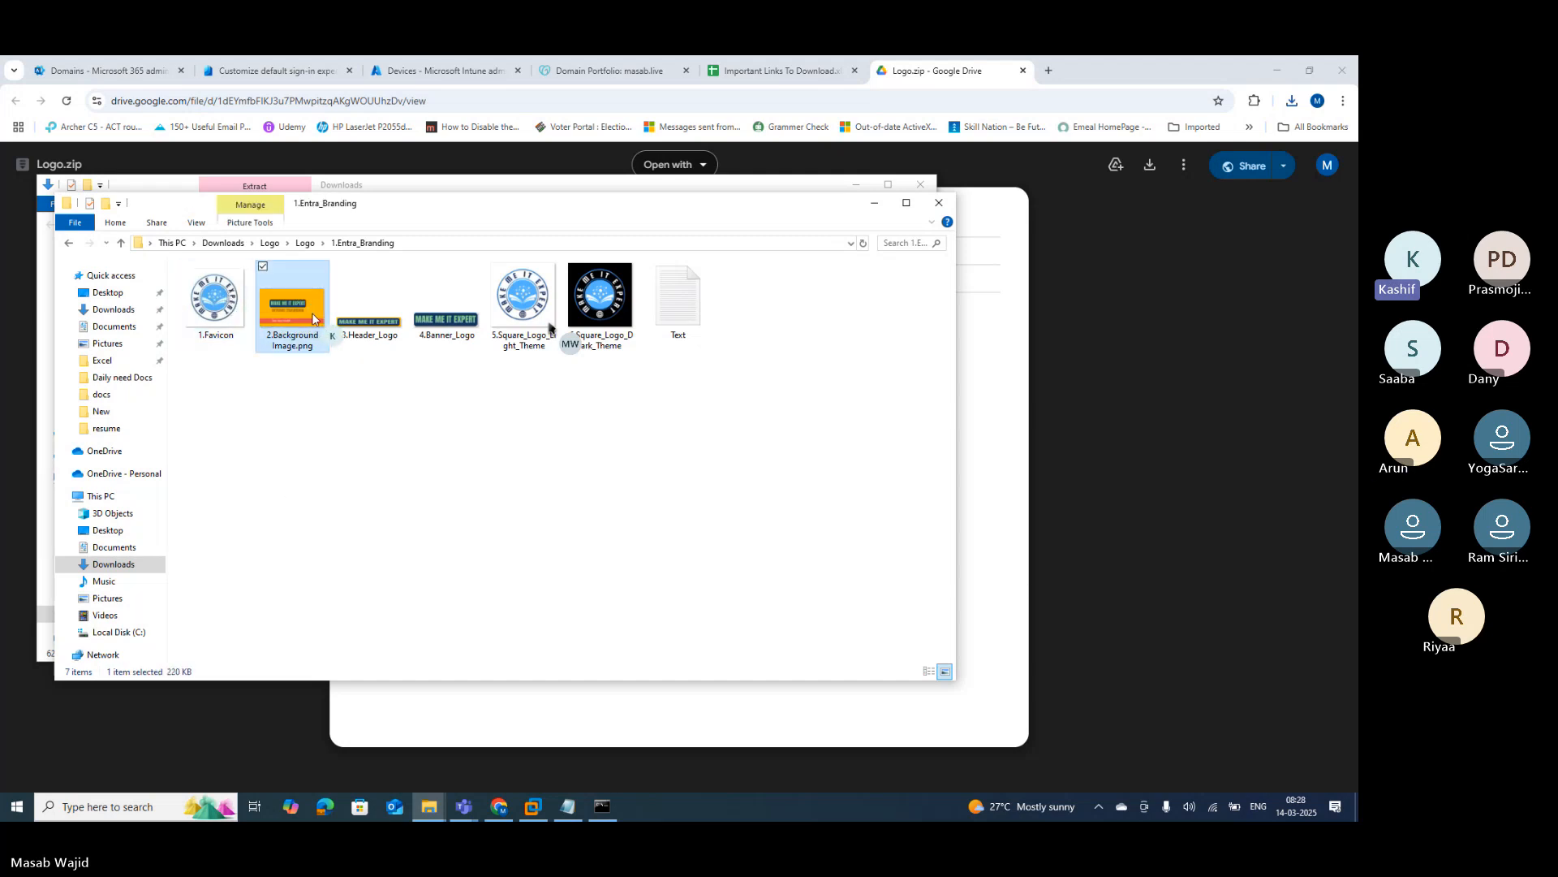
click(372, 323)
click(450, 328)
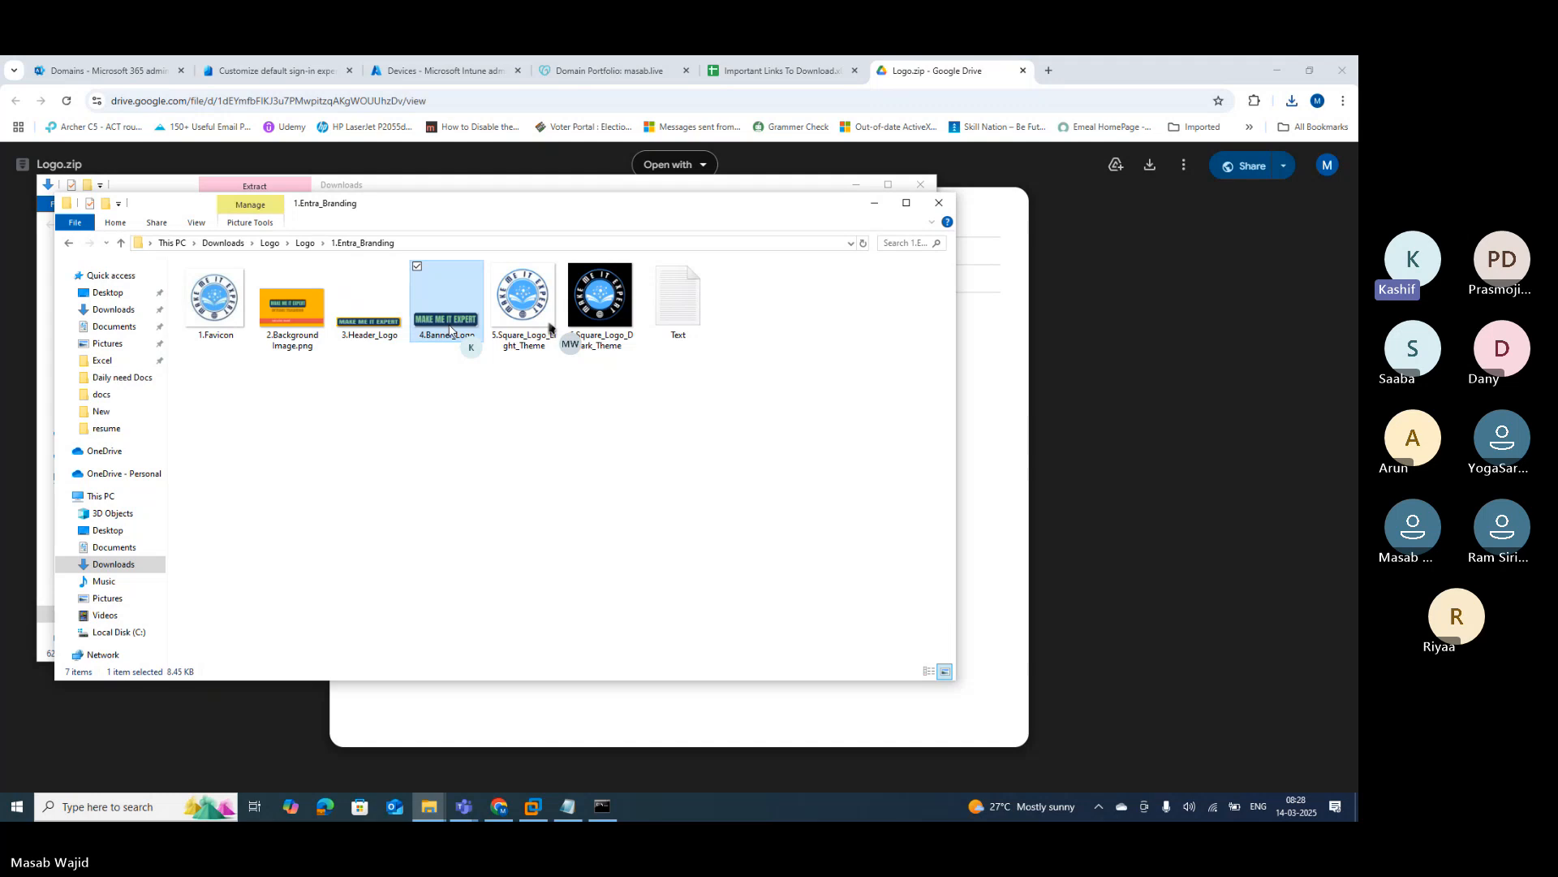
click(542, 319)
click(595, 308)
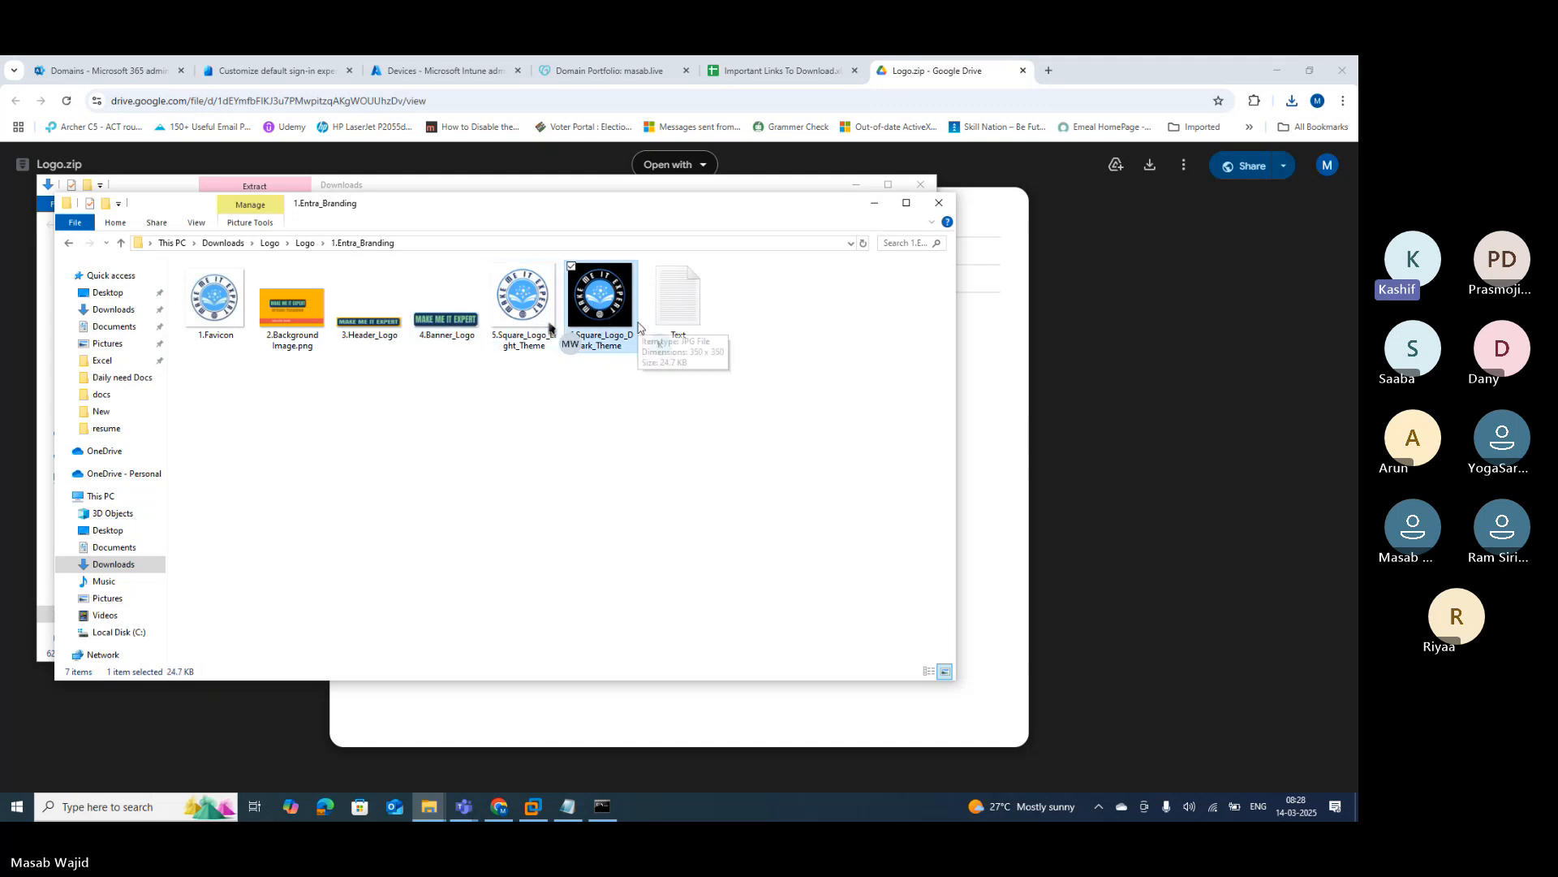
click(670, 310)
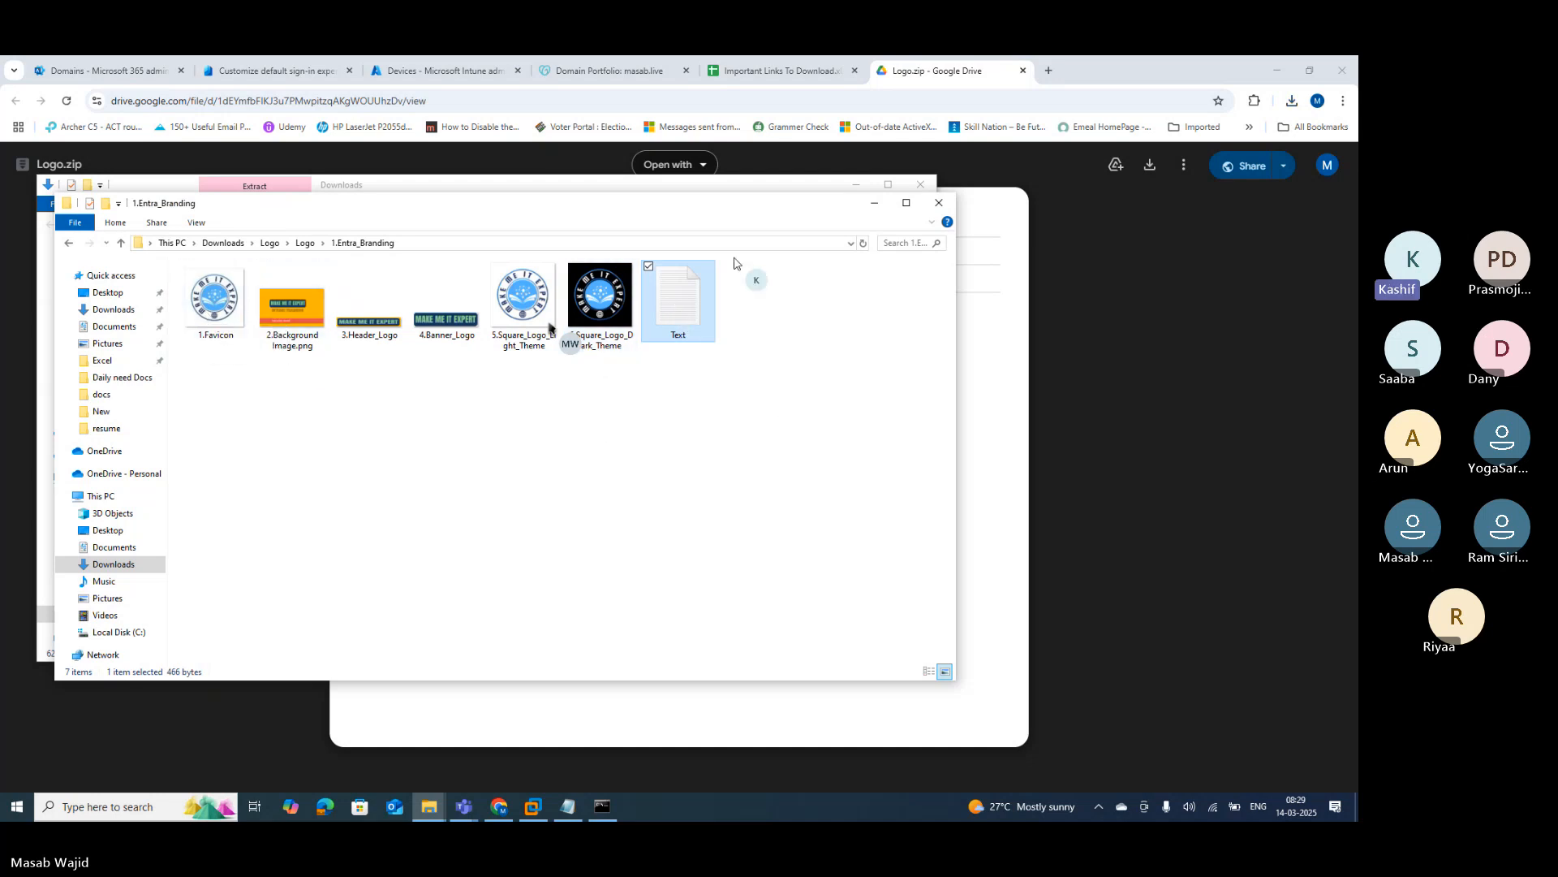
mouse_move(192, 336)
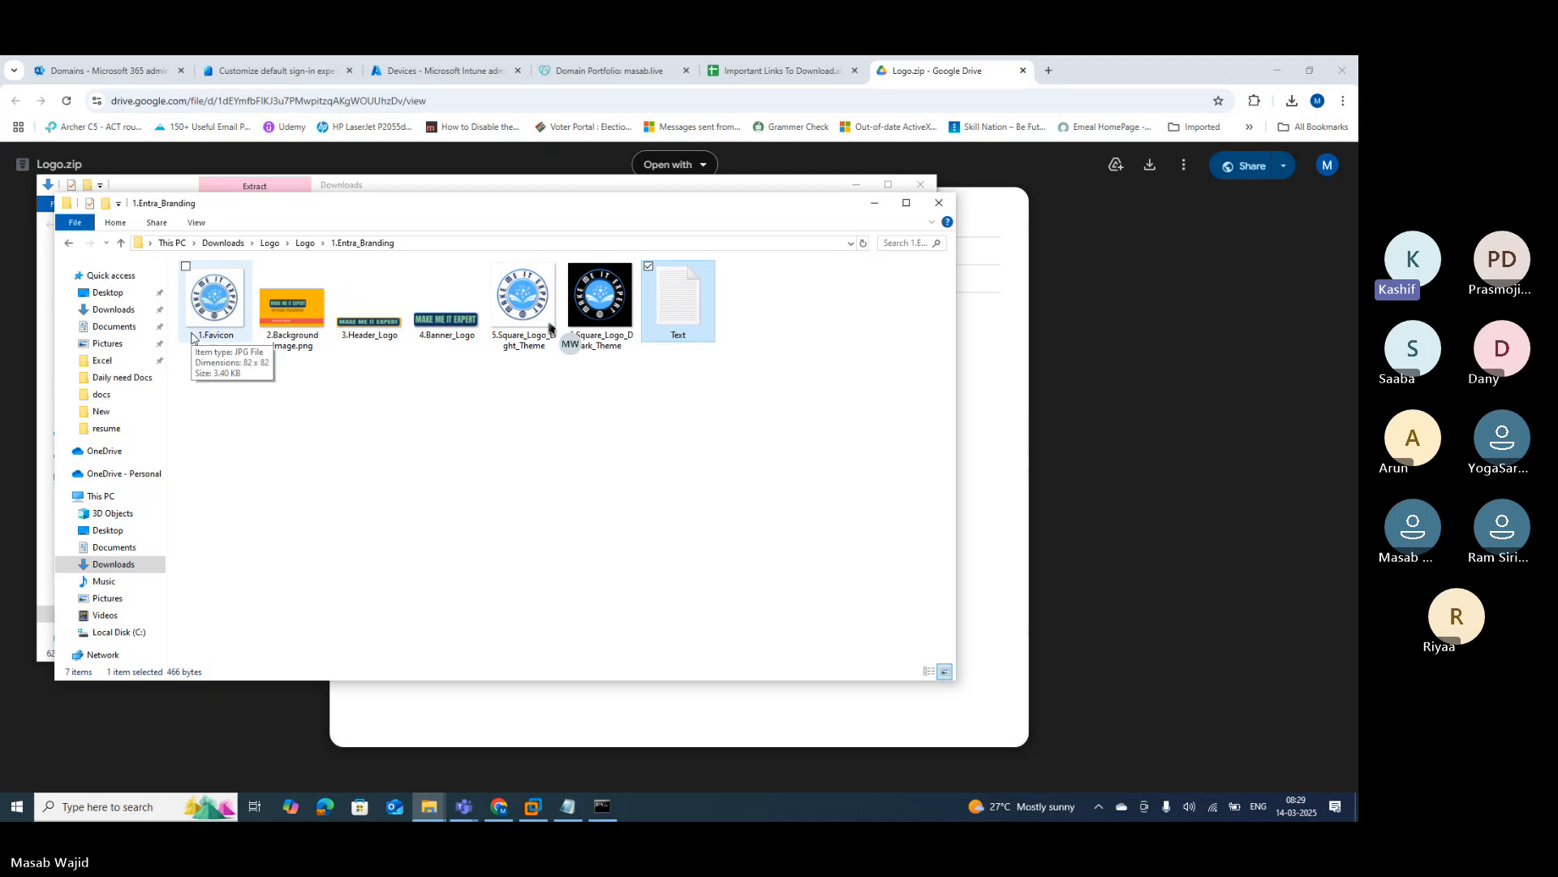
double_click(677, 296)
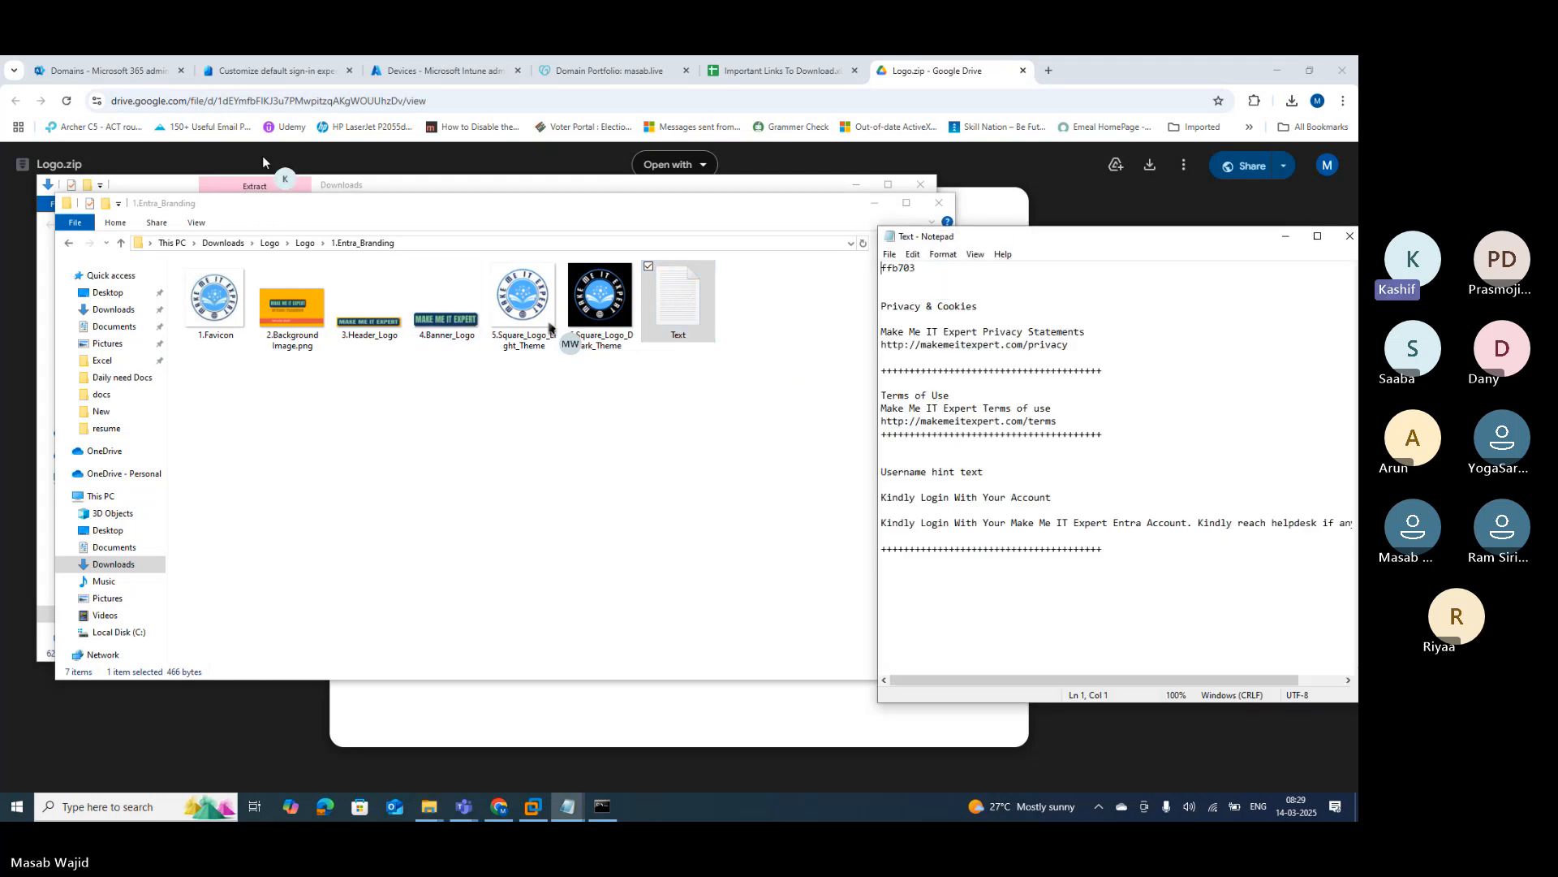
click(240, 71)
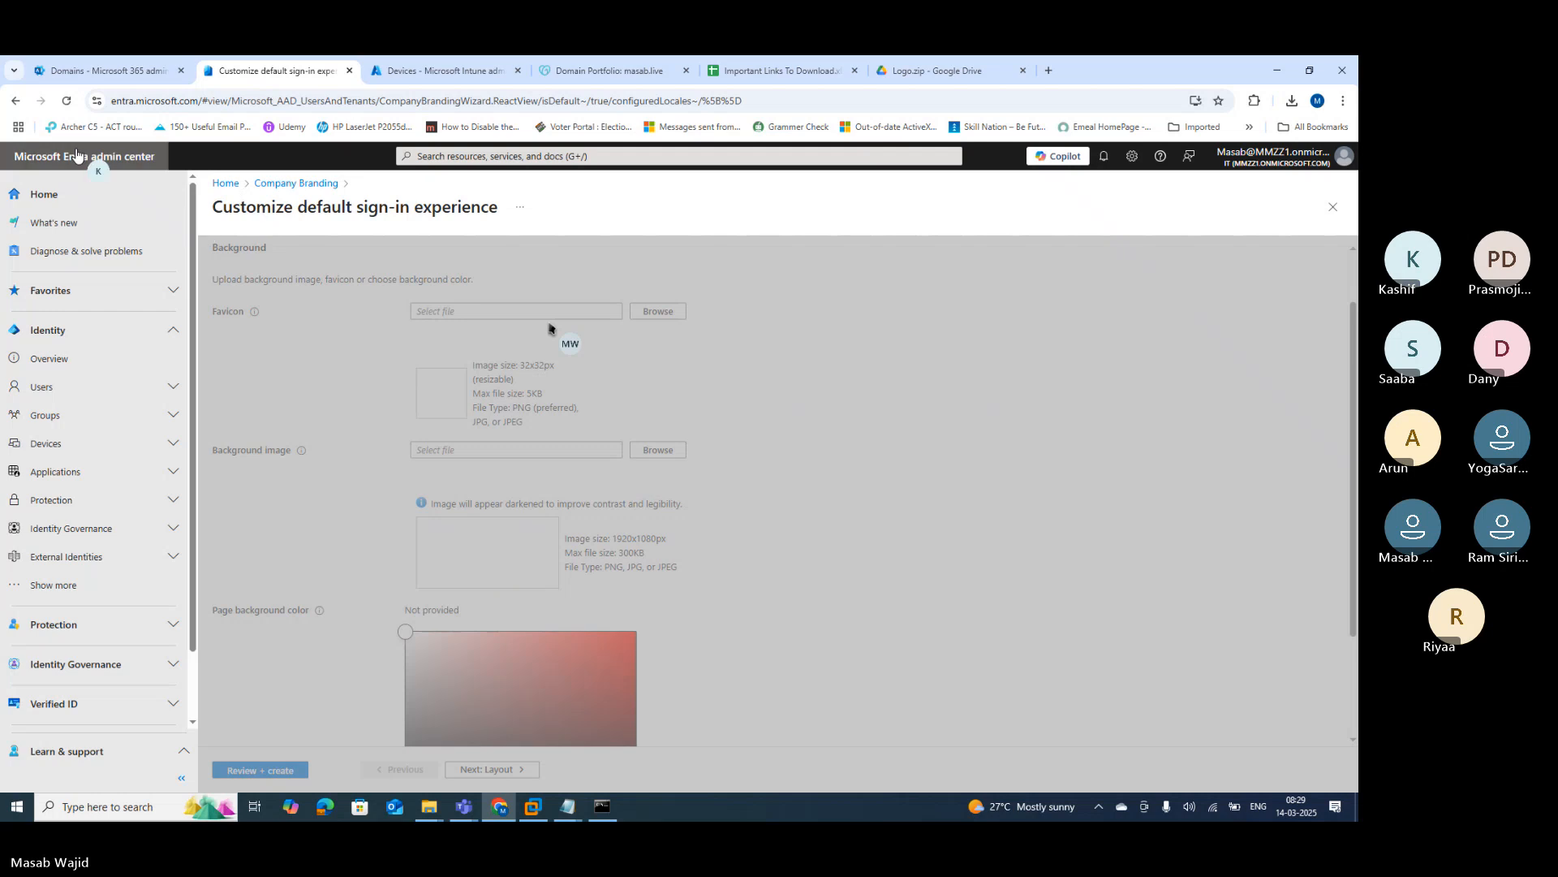
Step: Reload Entra, open Company Branding from recent services, customize the default sign-in, and browse for a favicon
click(62, 104)
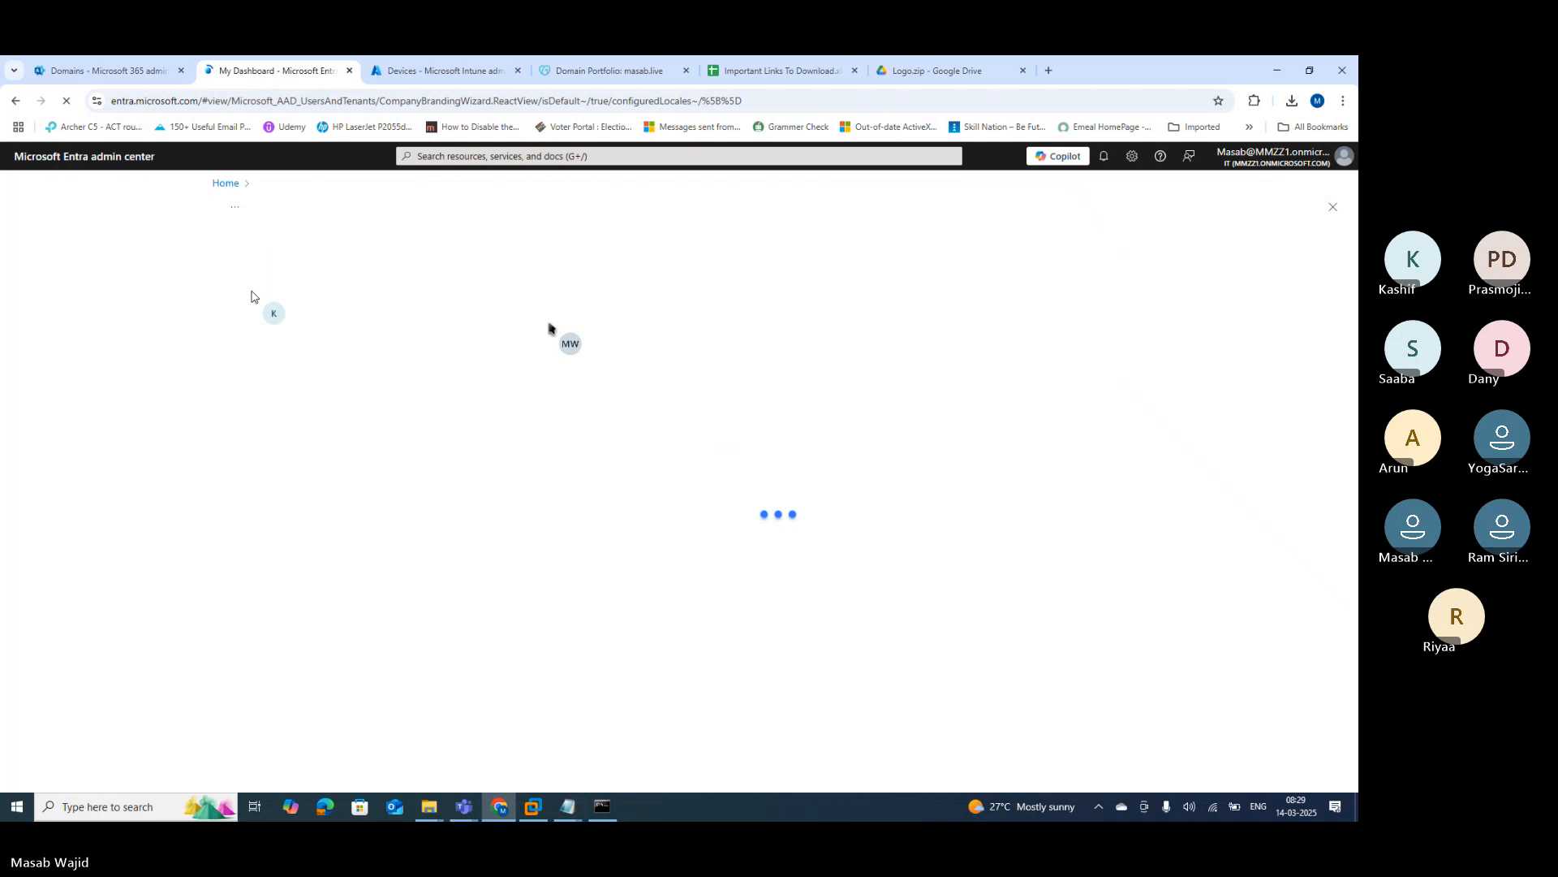
click(459, 155)
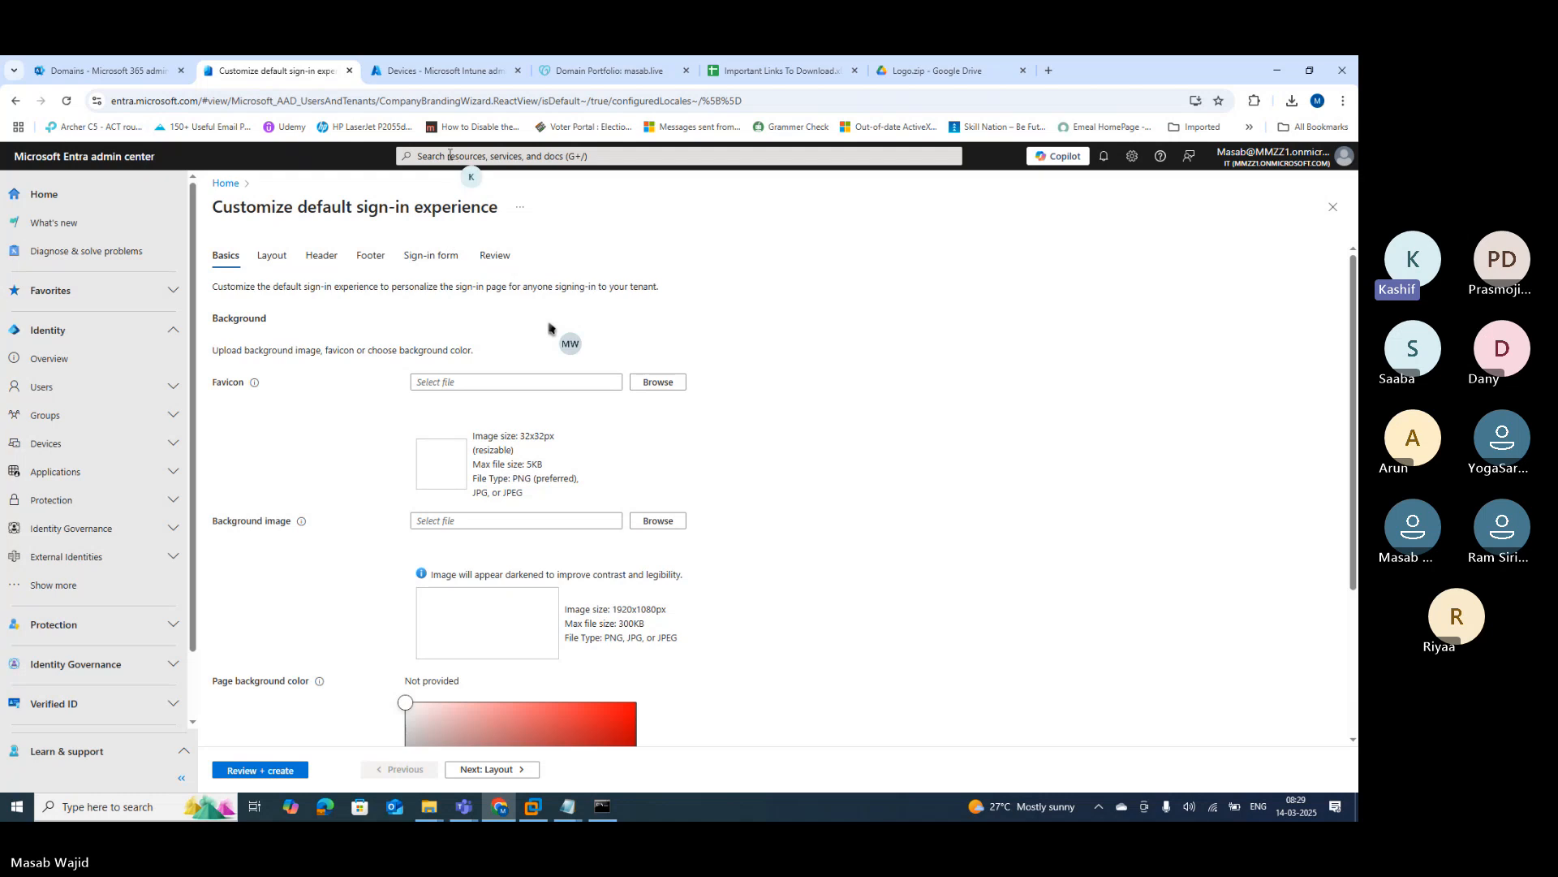
click(447, 155)
click(446, 256)
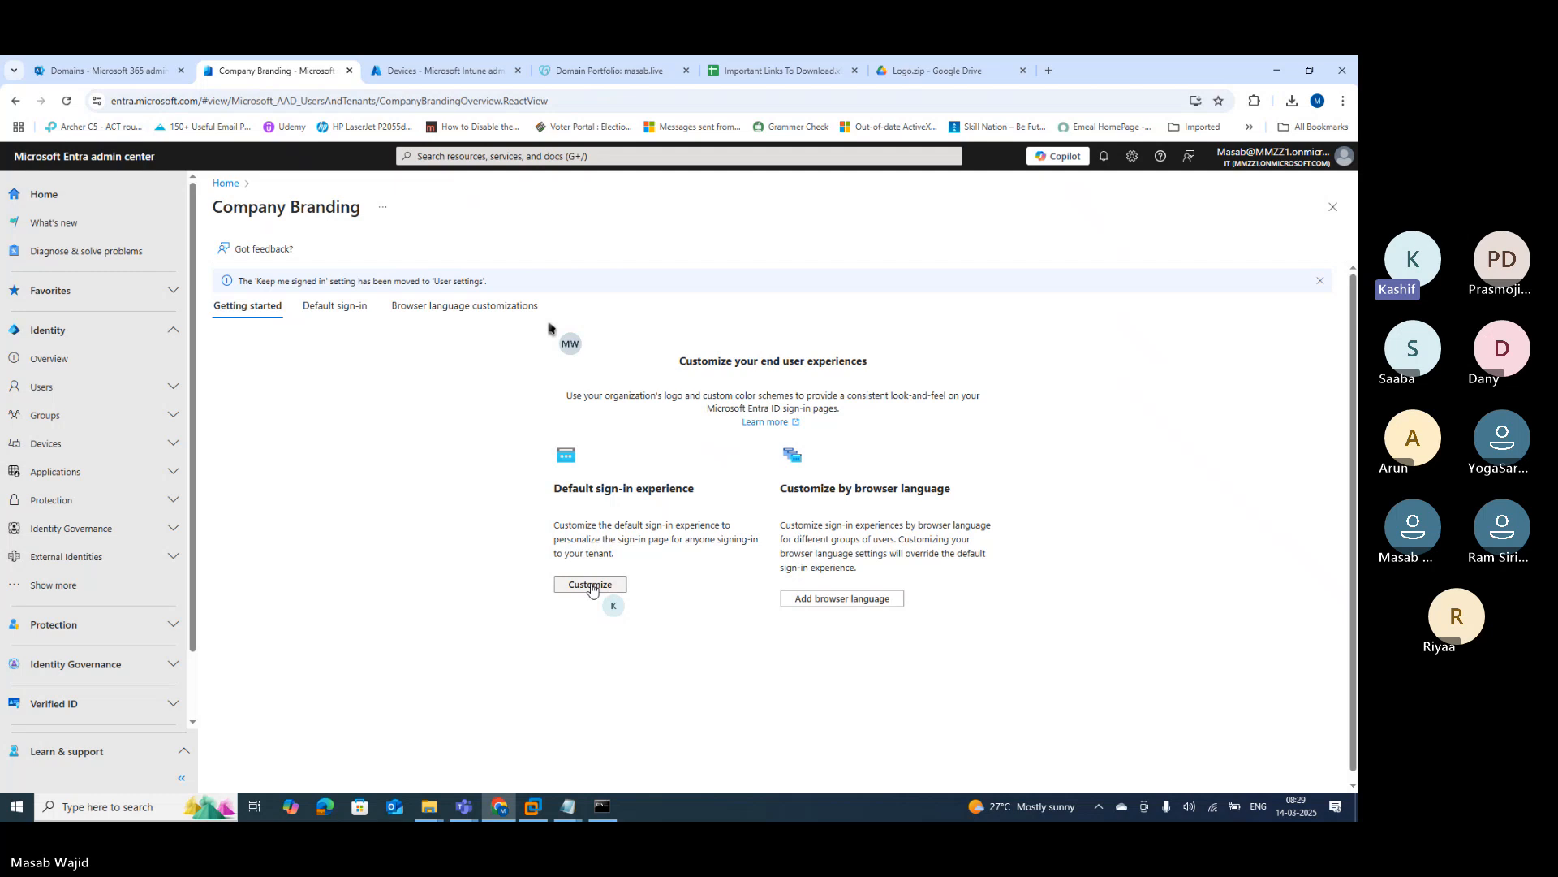
click(590, 584)
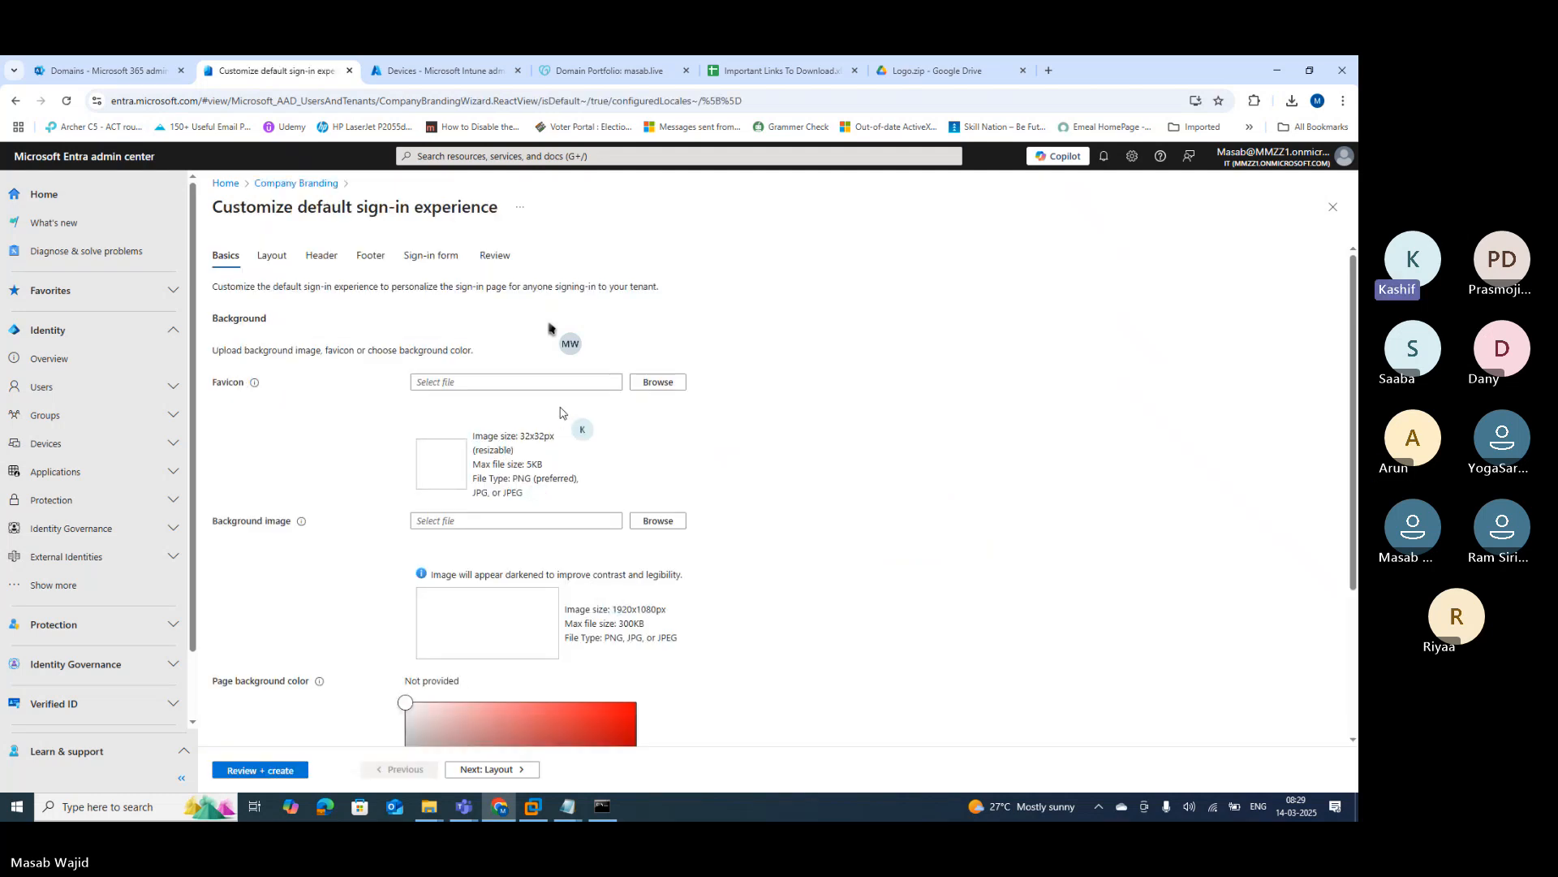
click(658, 383)
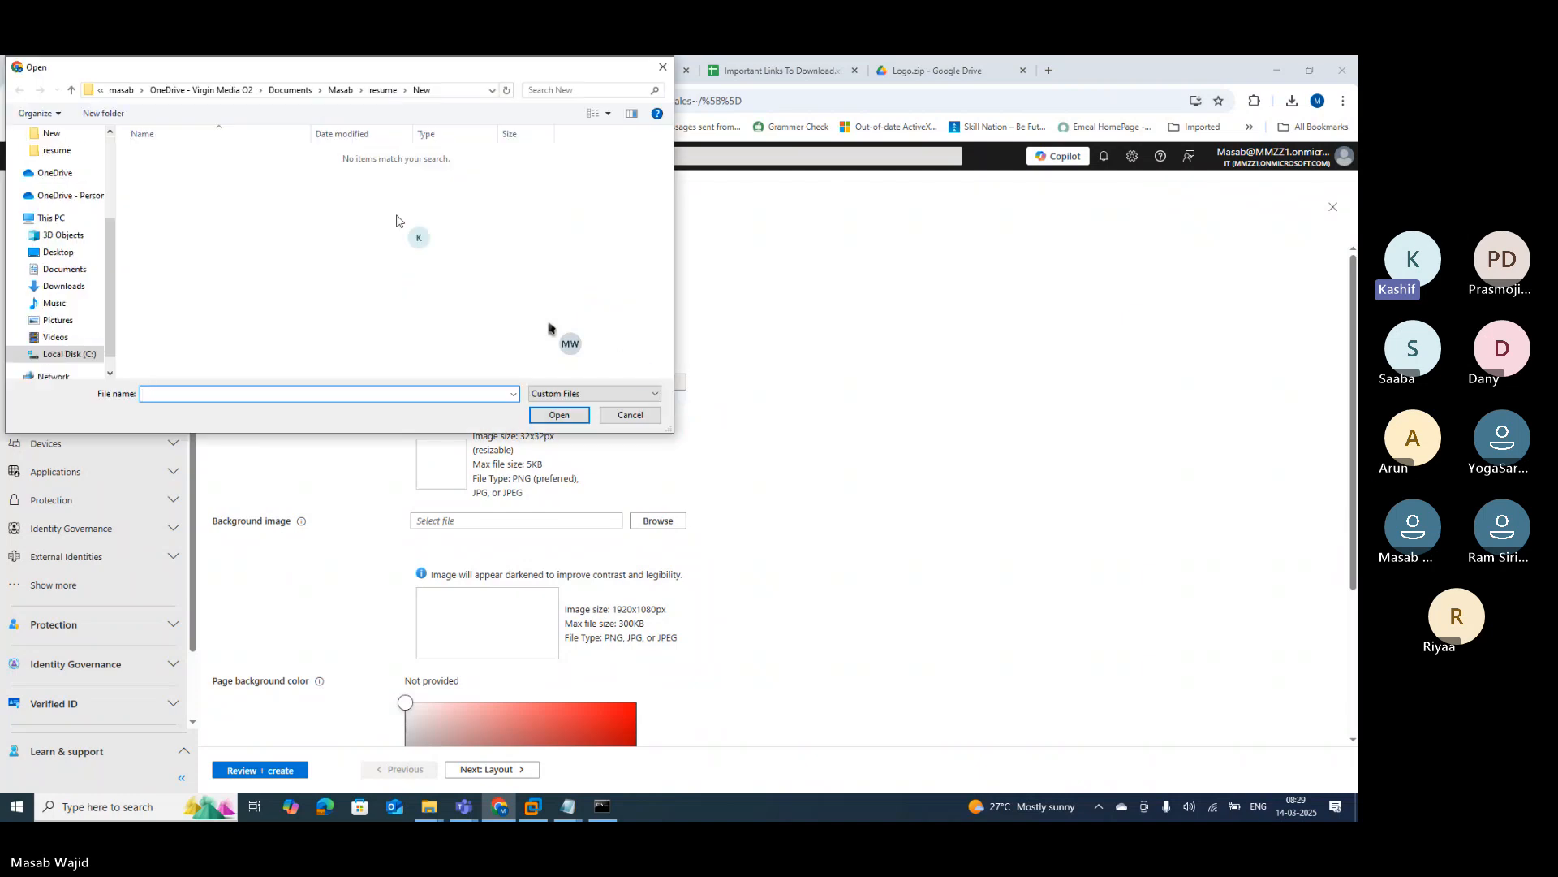
Step: Upload 1.Favicon from Downloads > Logo > Logo > 1.Entra_Branding as the favicon
click(50, 288)
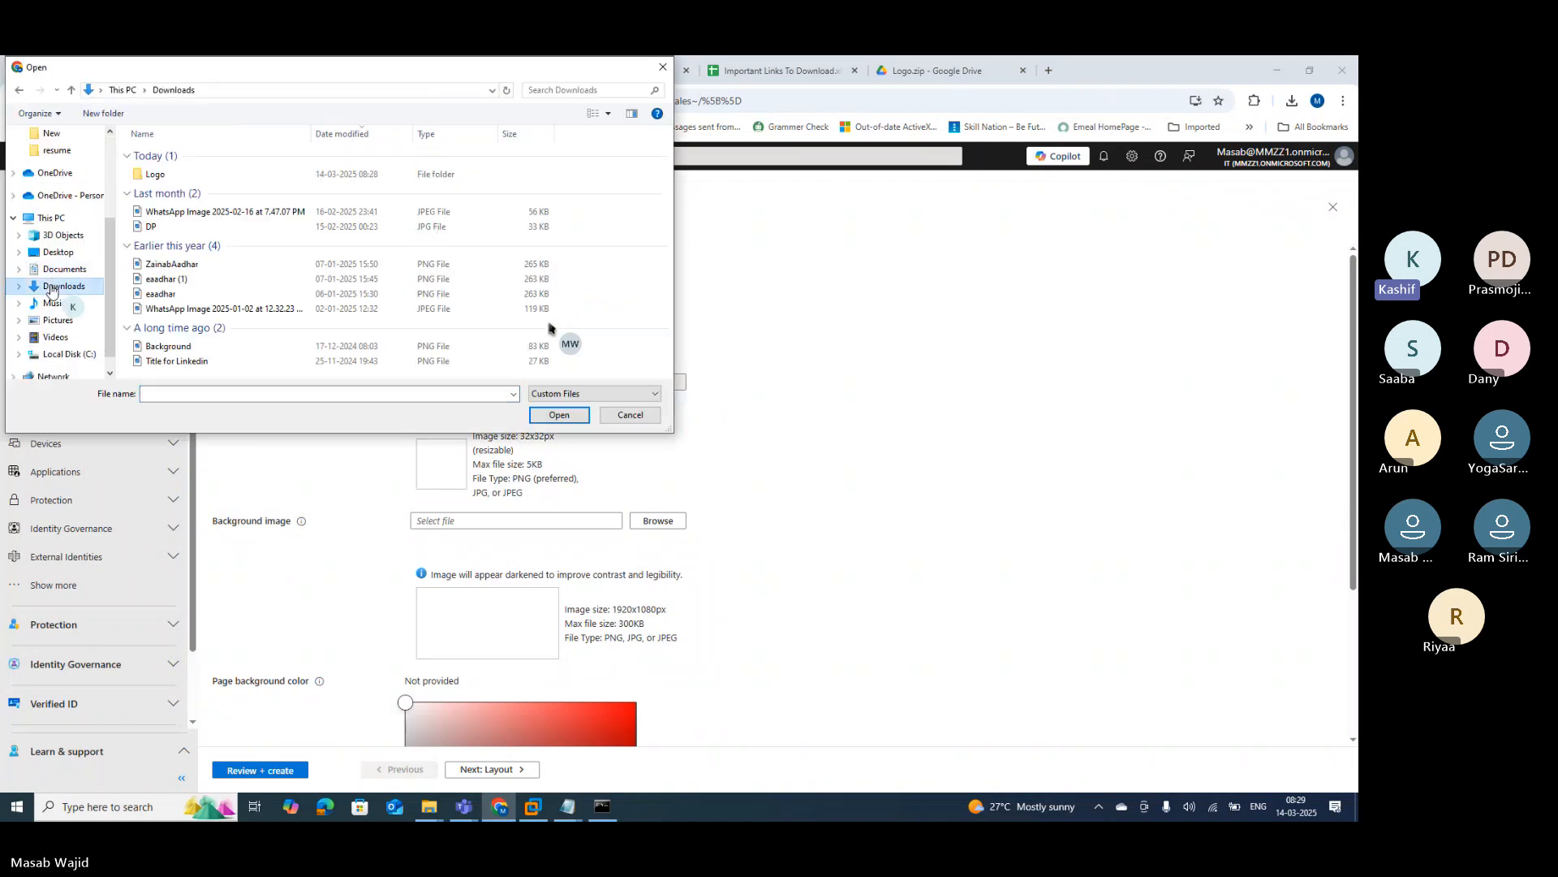
double_click(156, 175)
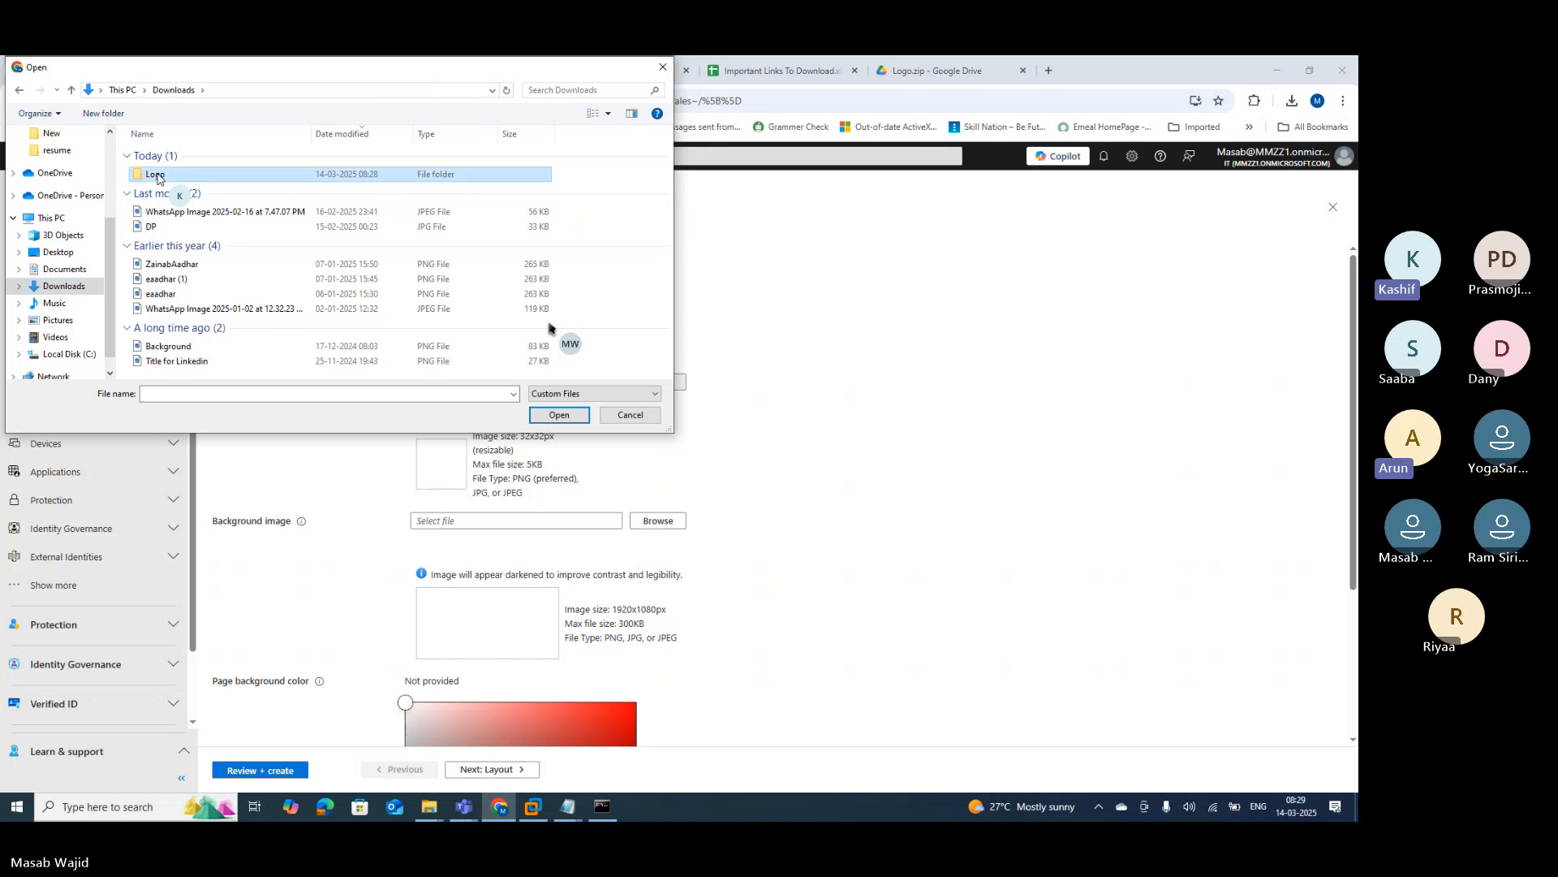
double_click(183, 155)
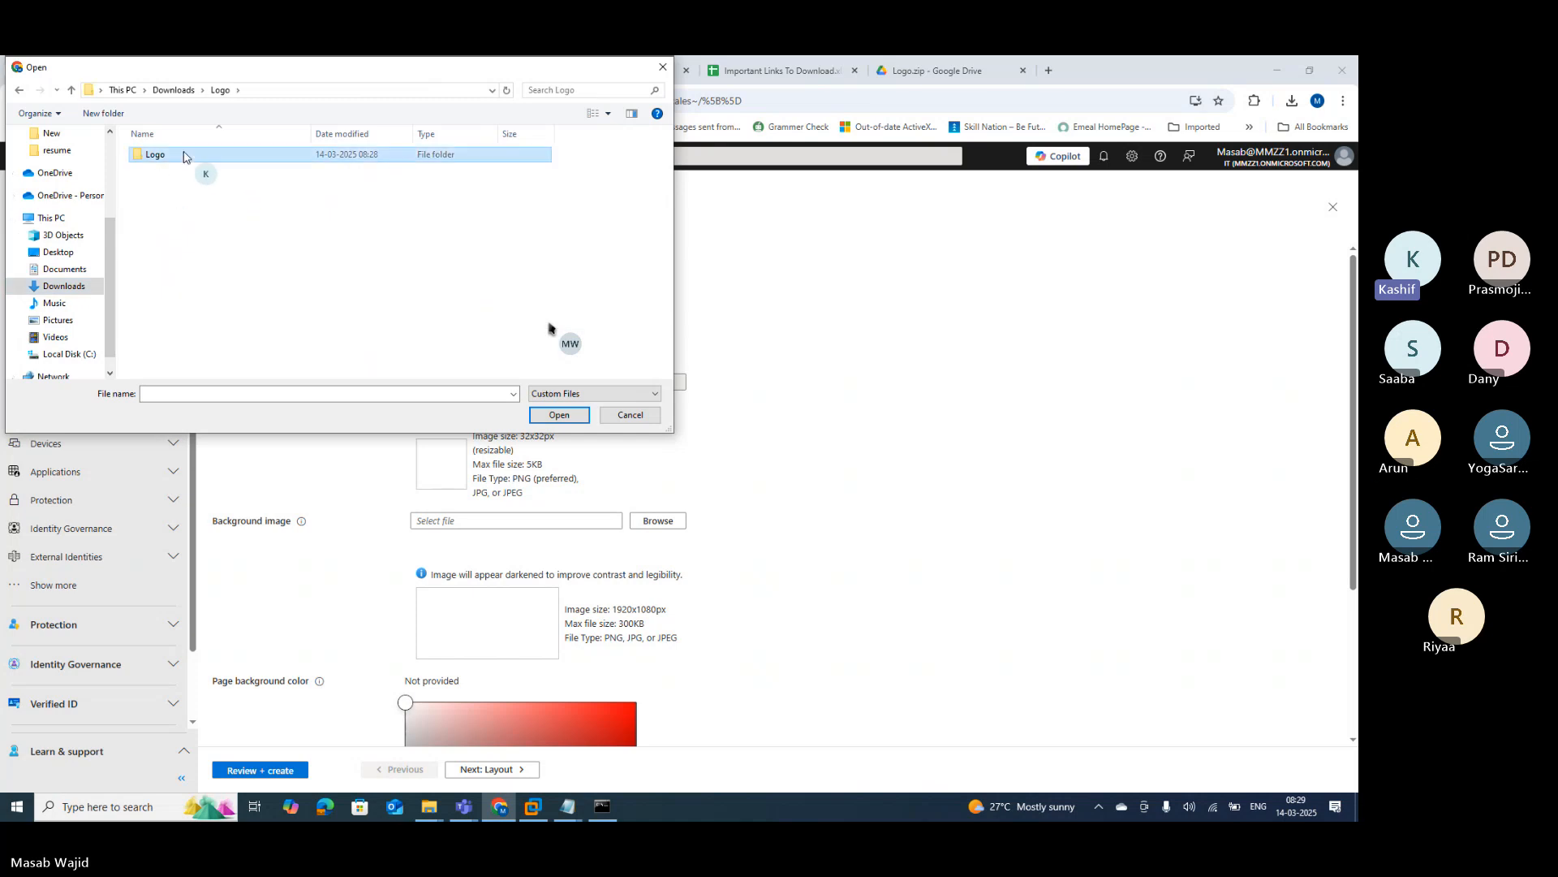
click(197, 156)
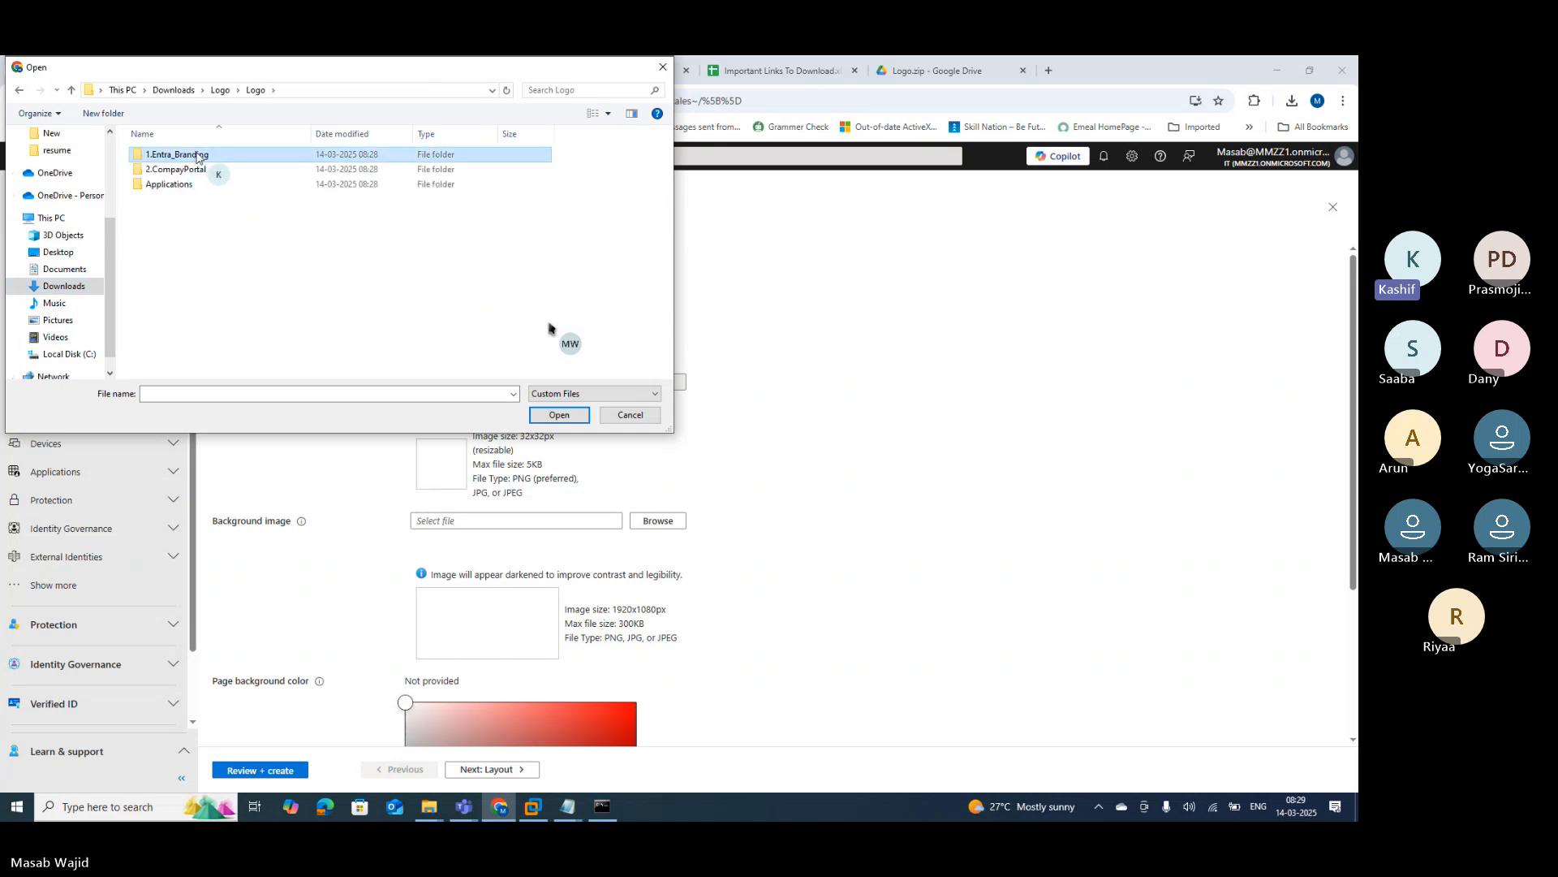
double_click(248, 156)
click(166, 167)
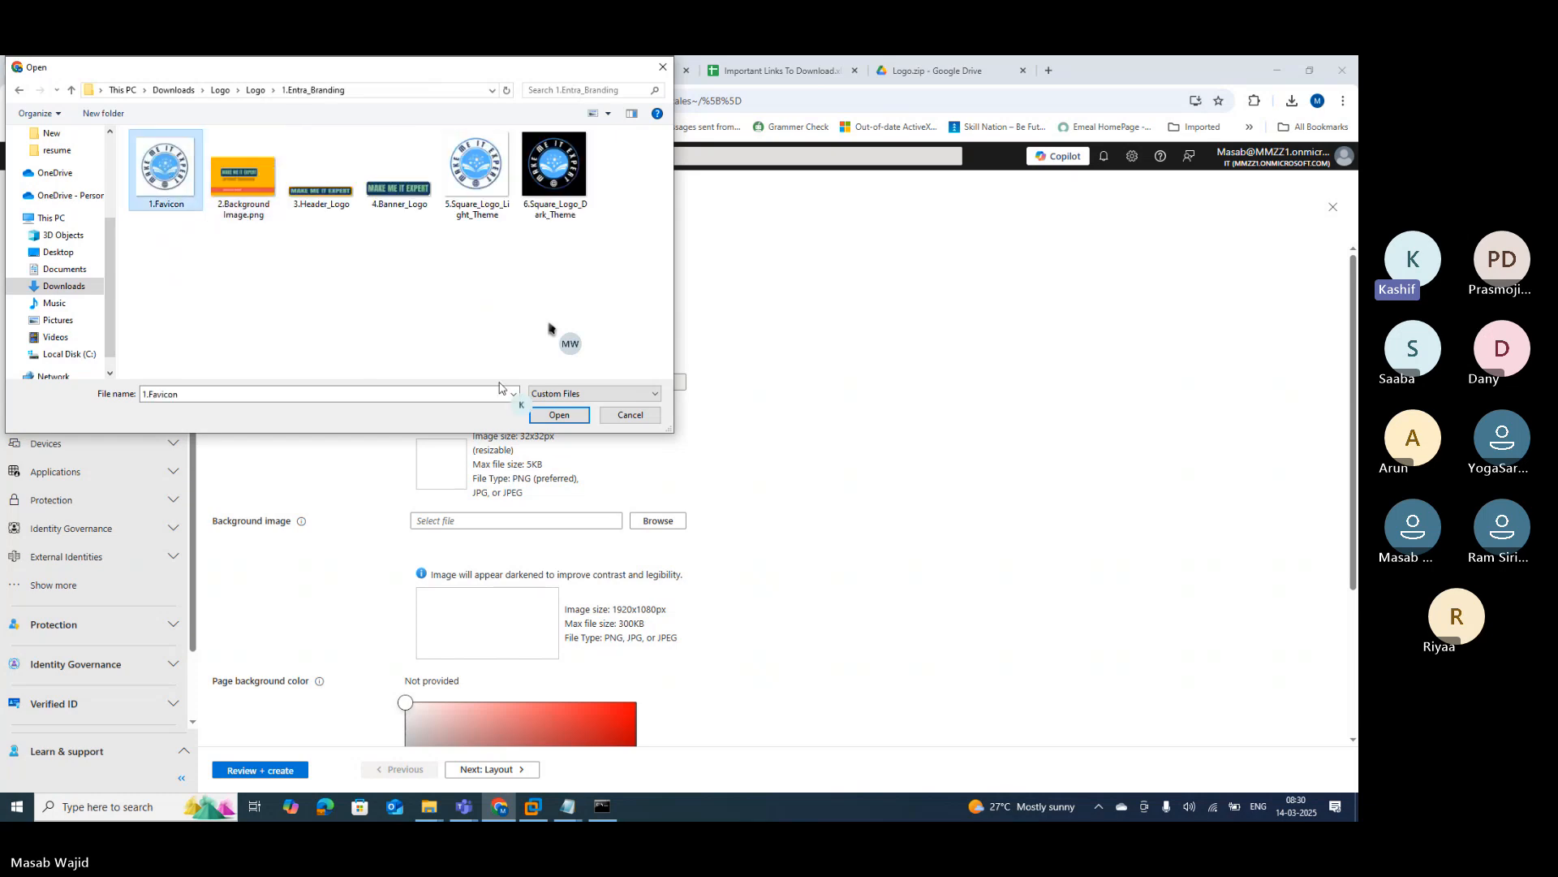
click(558, 415)
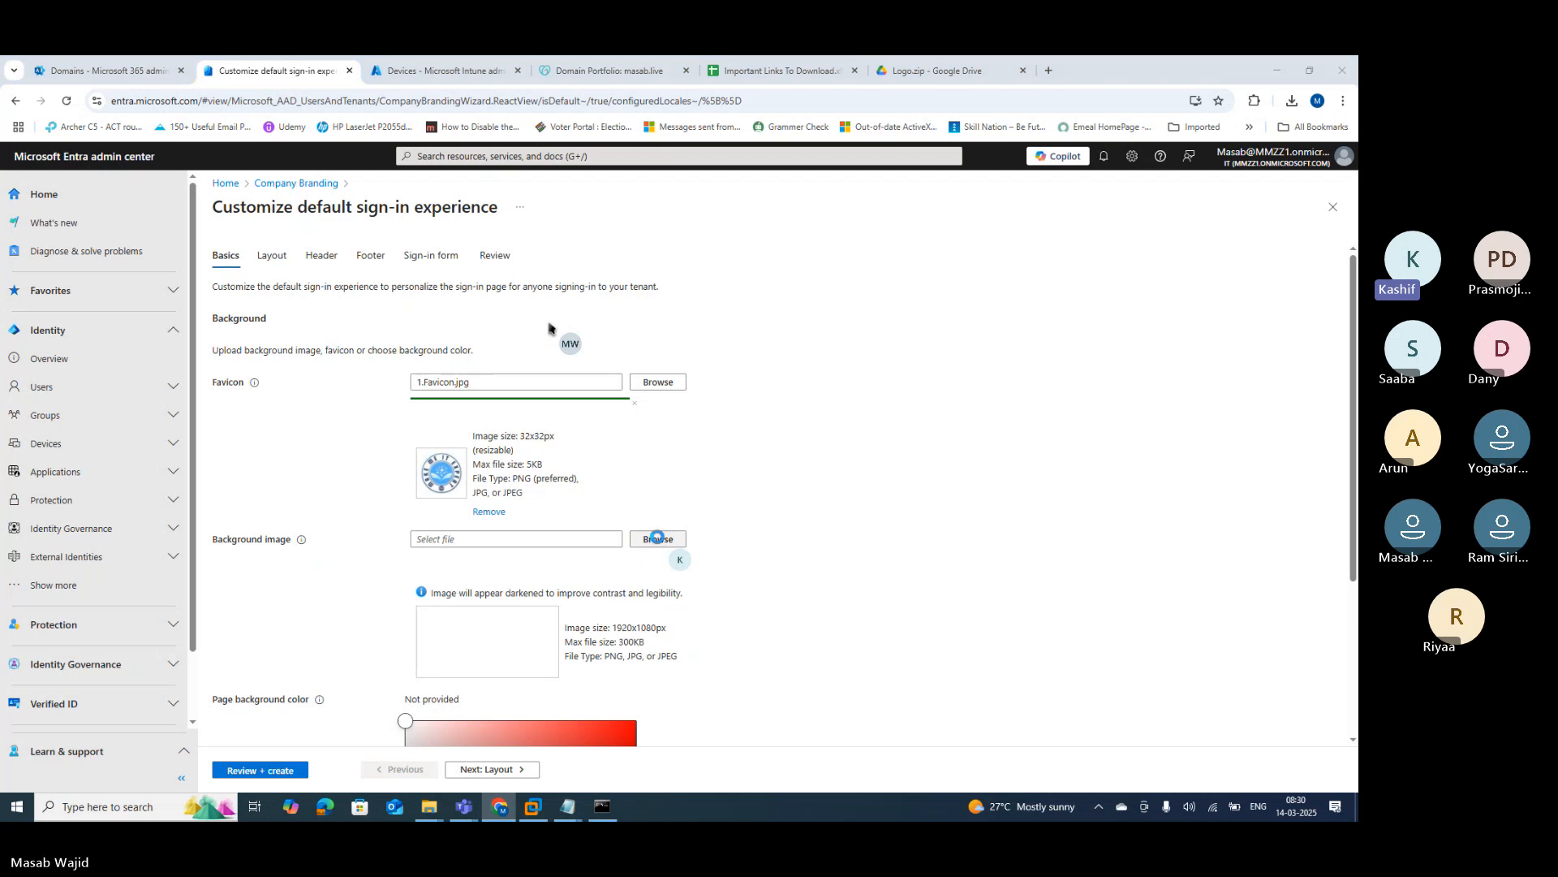
Step: Upload 2.Background Image.png as the sign-in background image
click(659, 541)
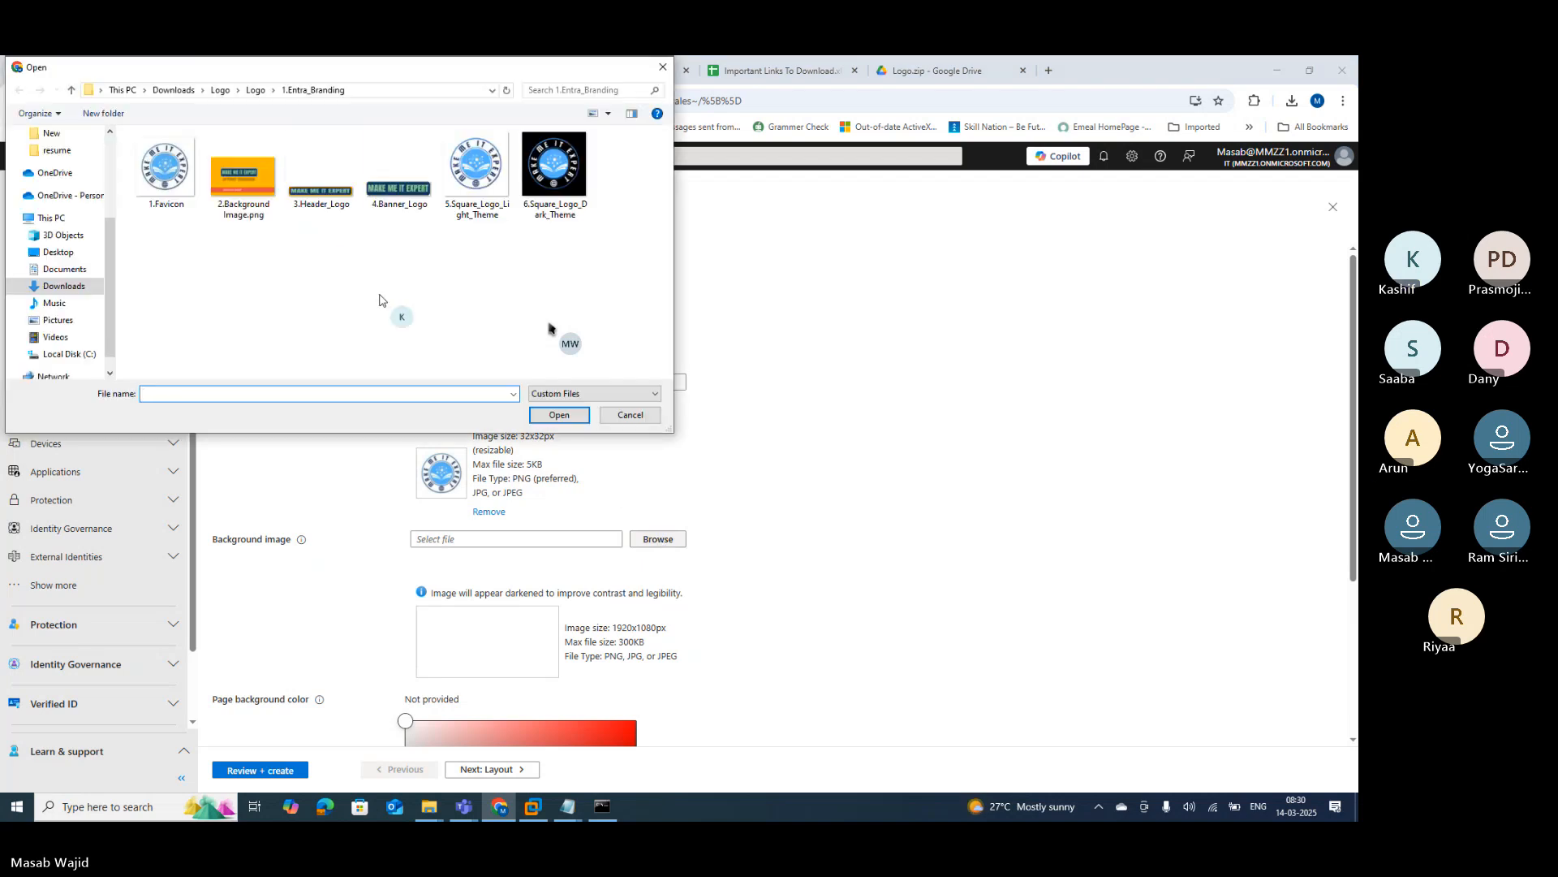
click(244, 186)
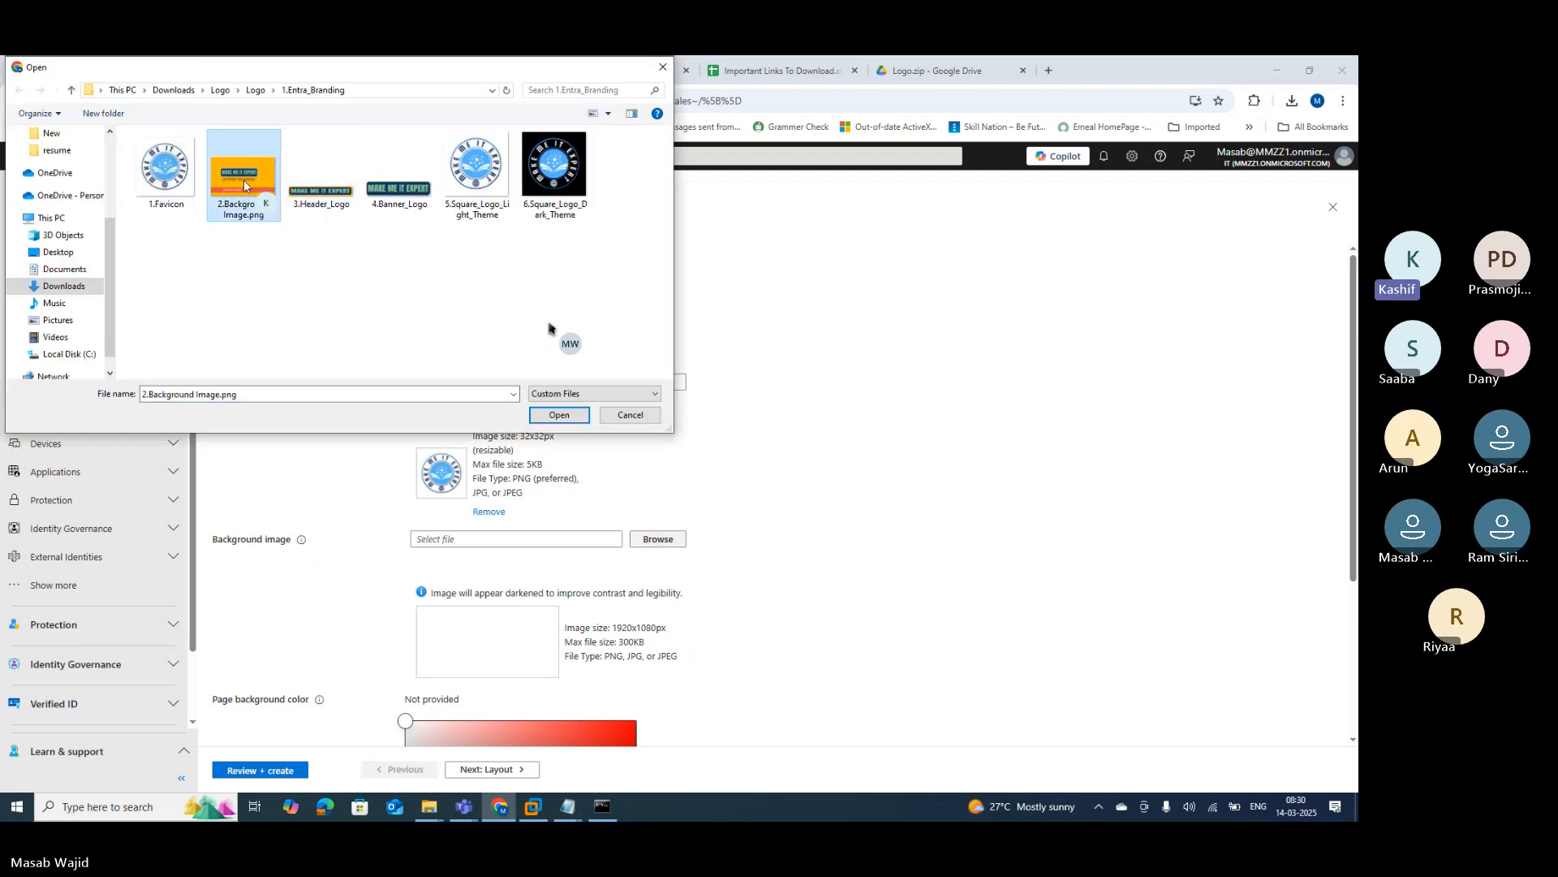
click(559, 415)
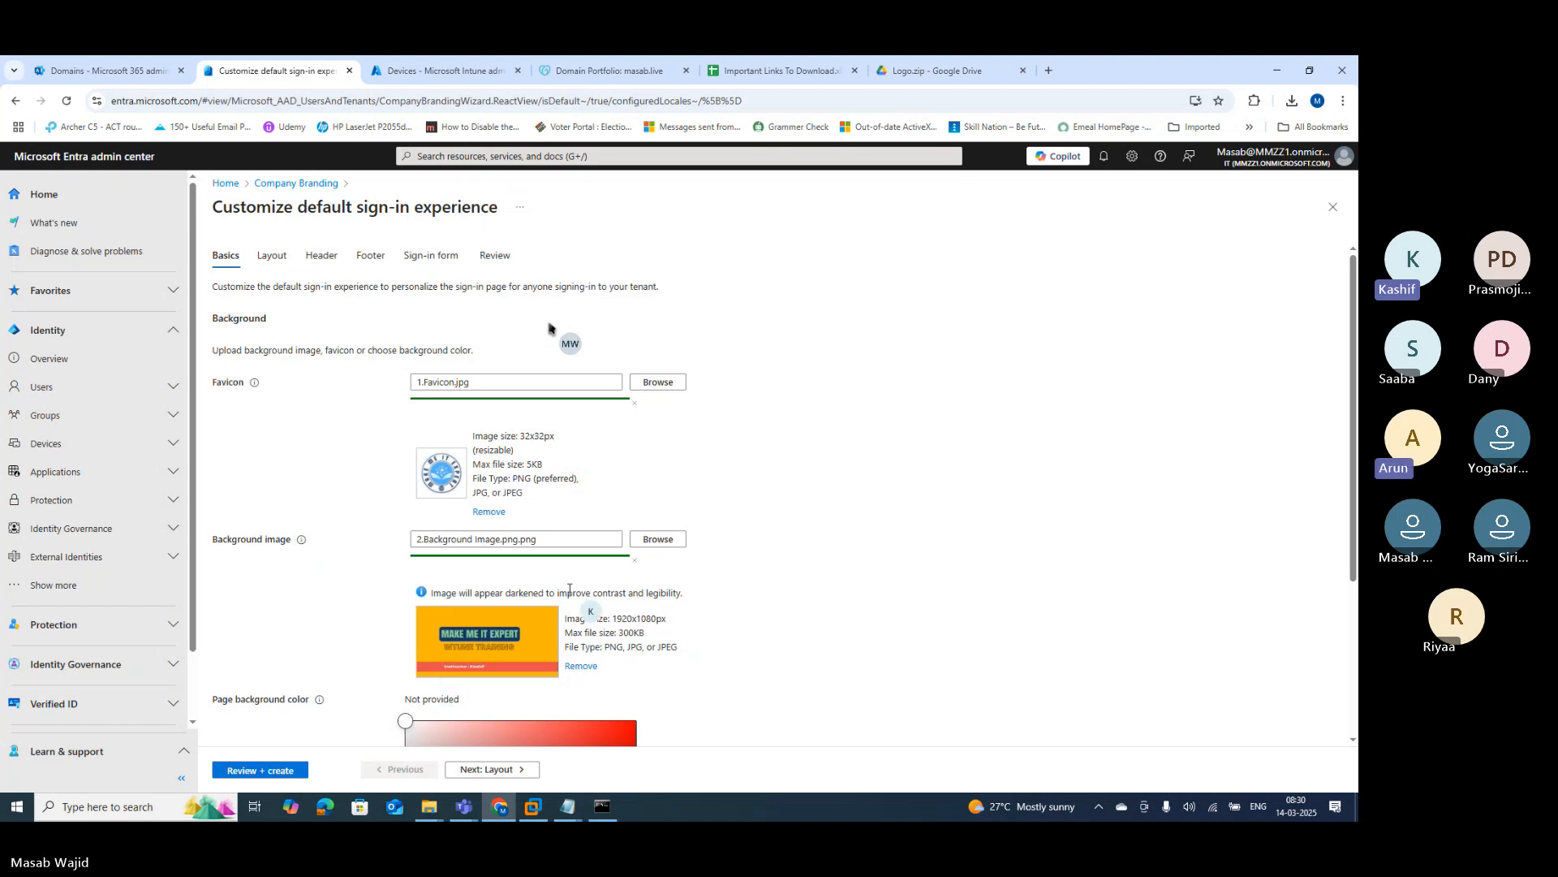
scroll(548, 327, down, 2)
scroll(548, 327, down, 2)
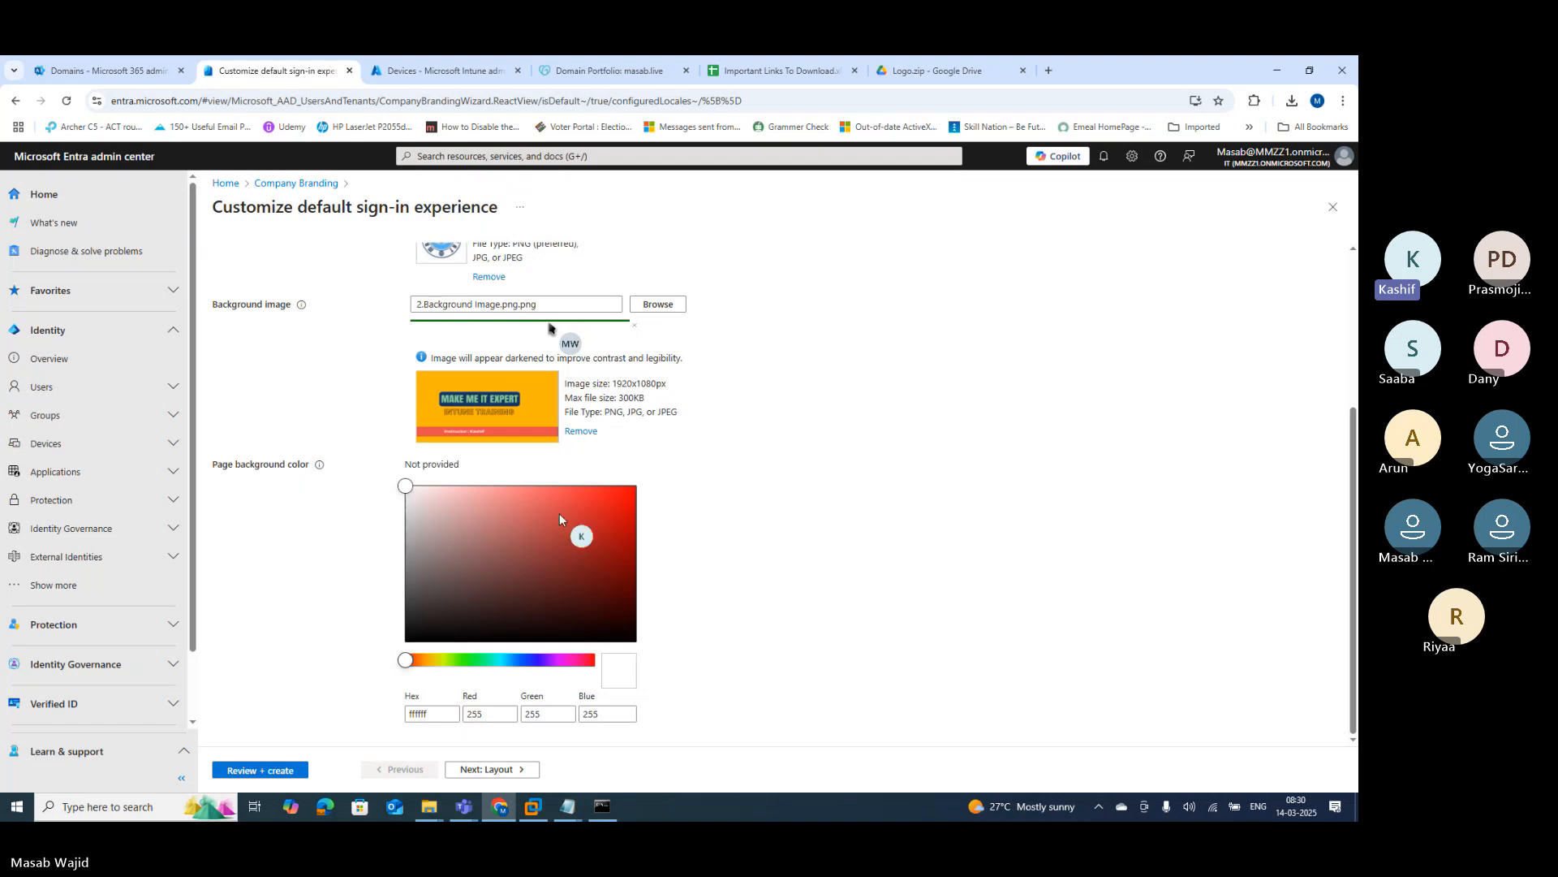
Step: Copy the colour code ffb703 from the Text notes in Notepad
click(567, 806)
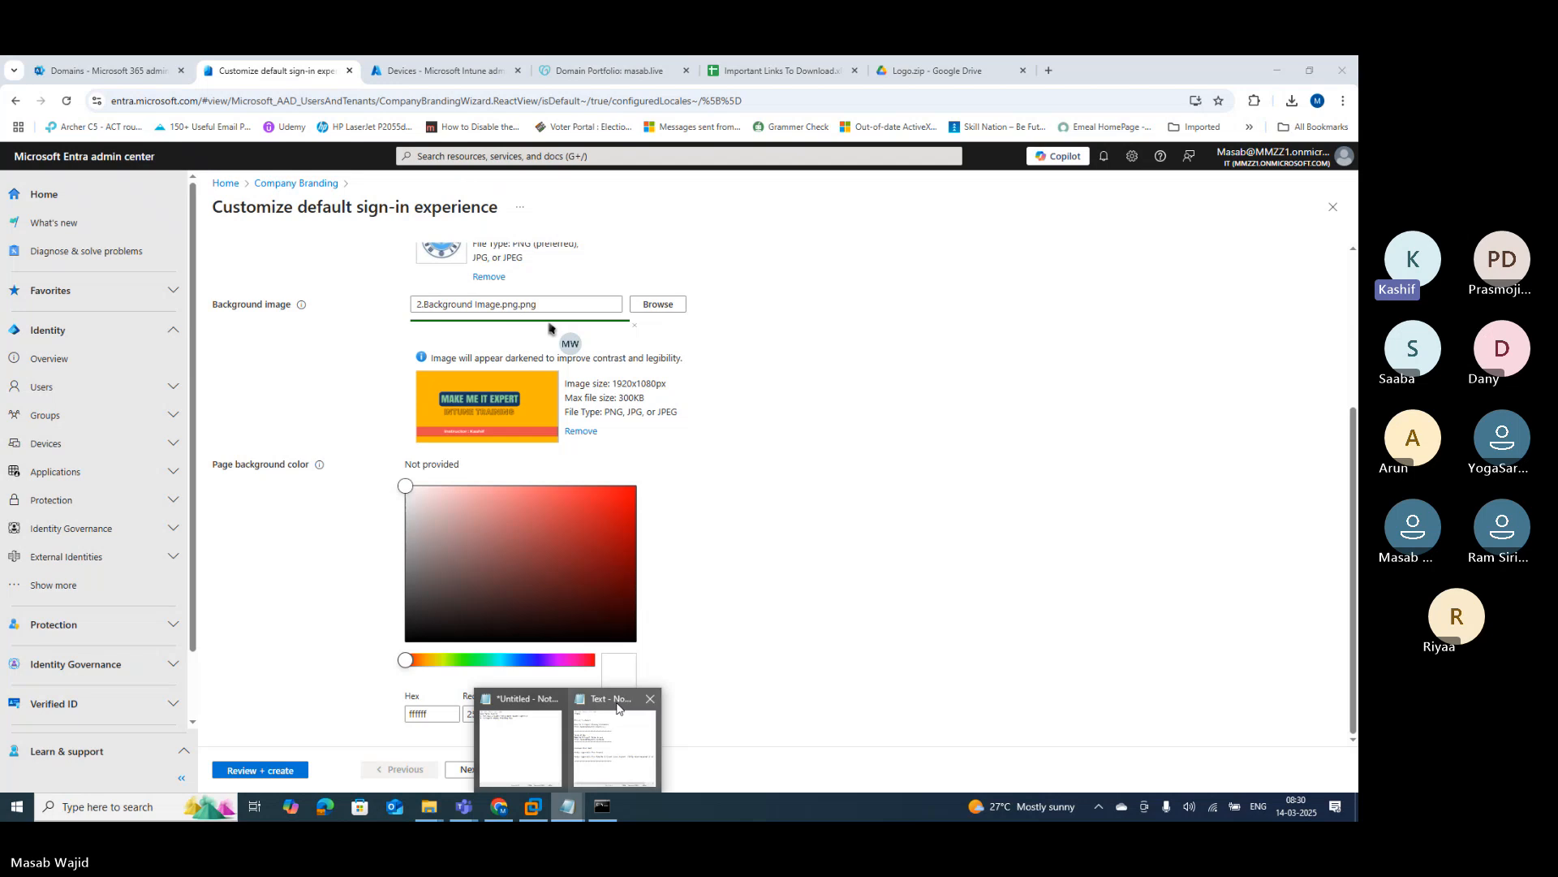
click(536, 734)
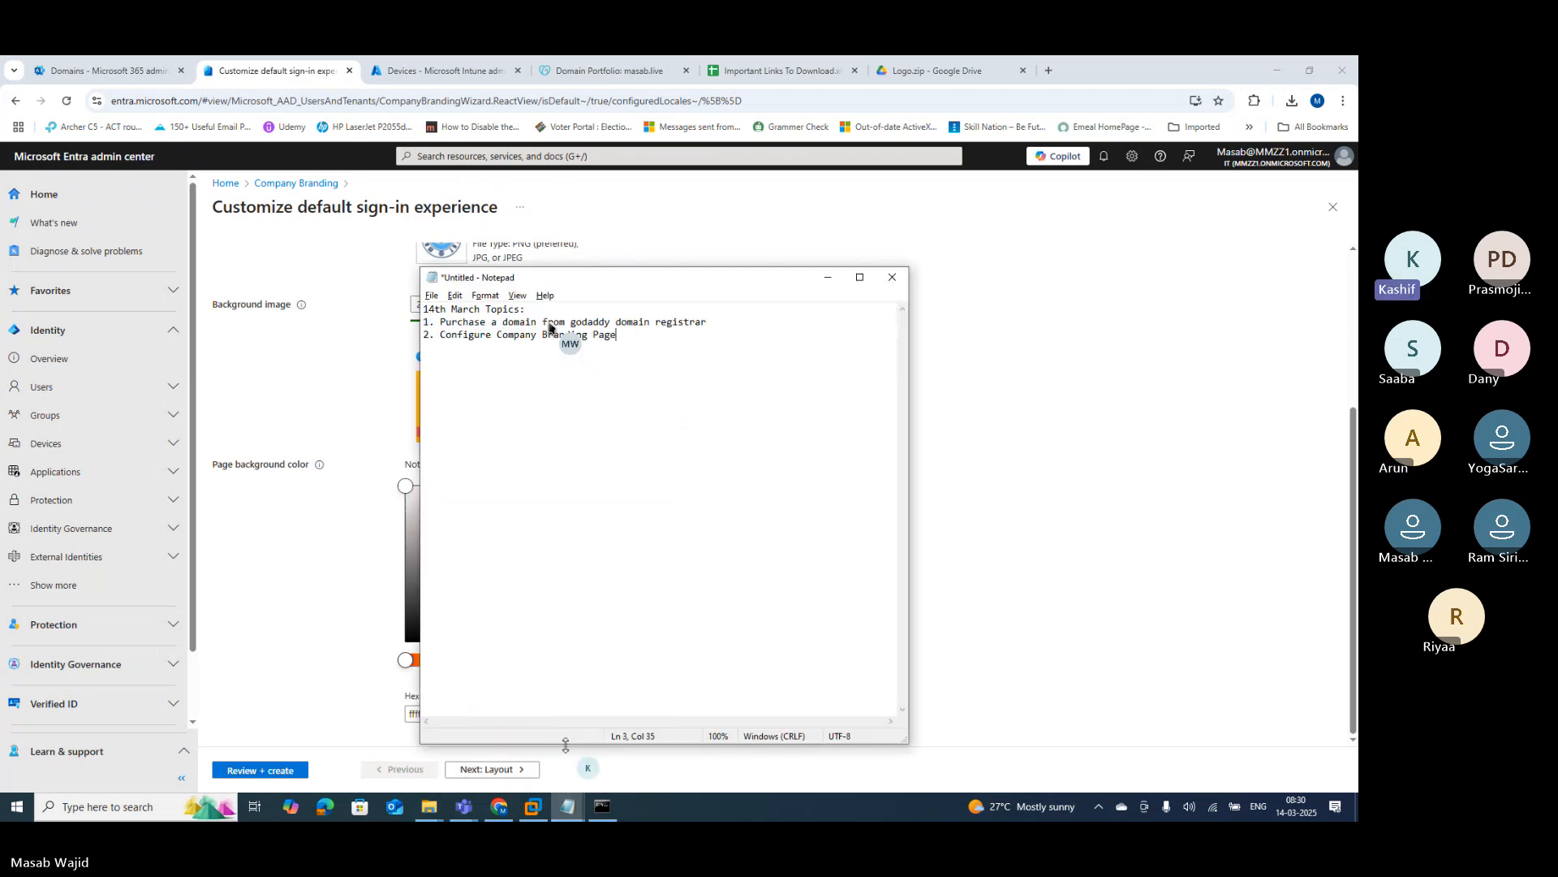
click(570, 808)
click(601, 757)
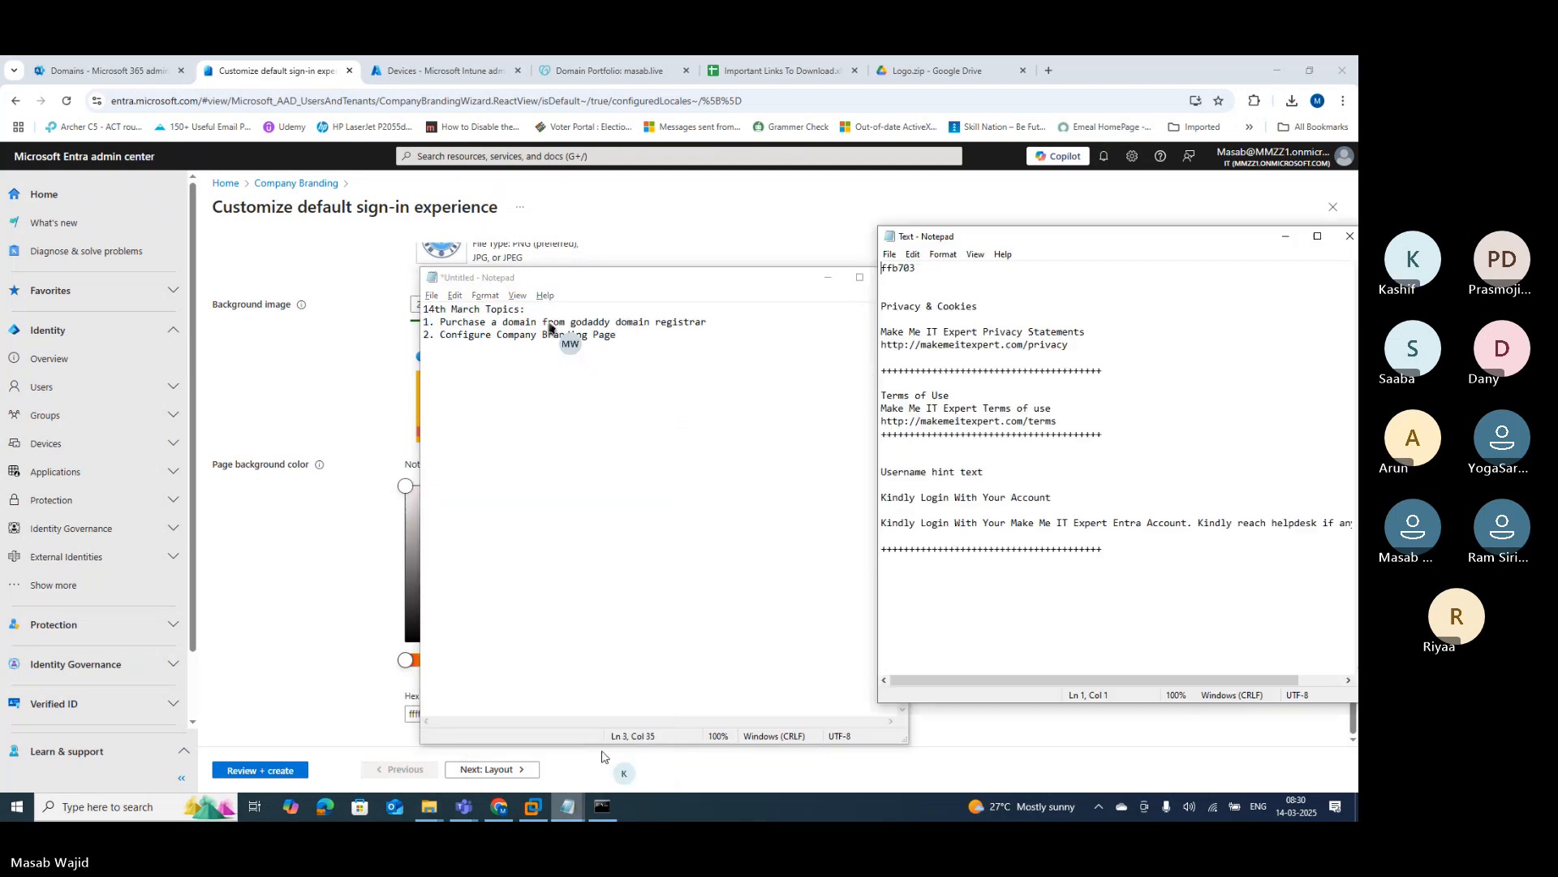
drag(921, 271, 851, 266)
key(ctrl+c)
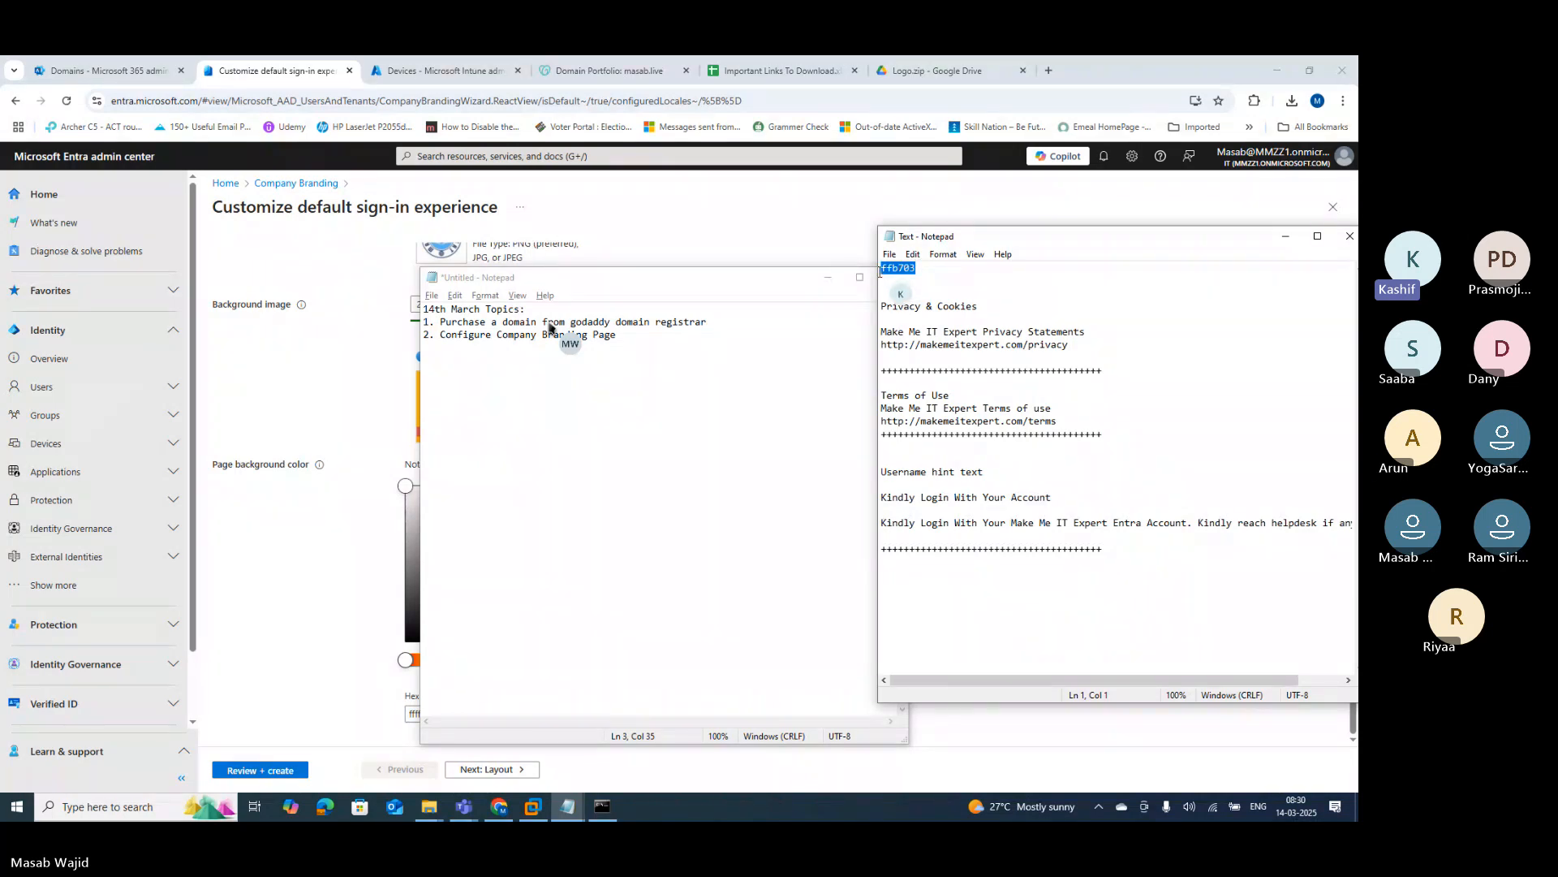
Step: Paste ffb703 into the Page background color hex box and continue to Layout
click(347, 404)
click(441, 711)
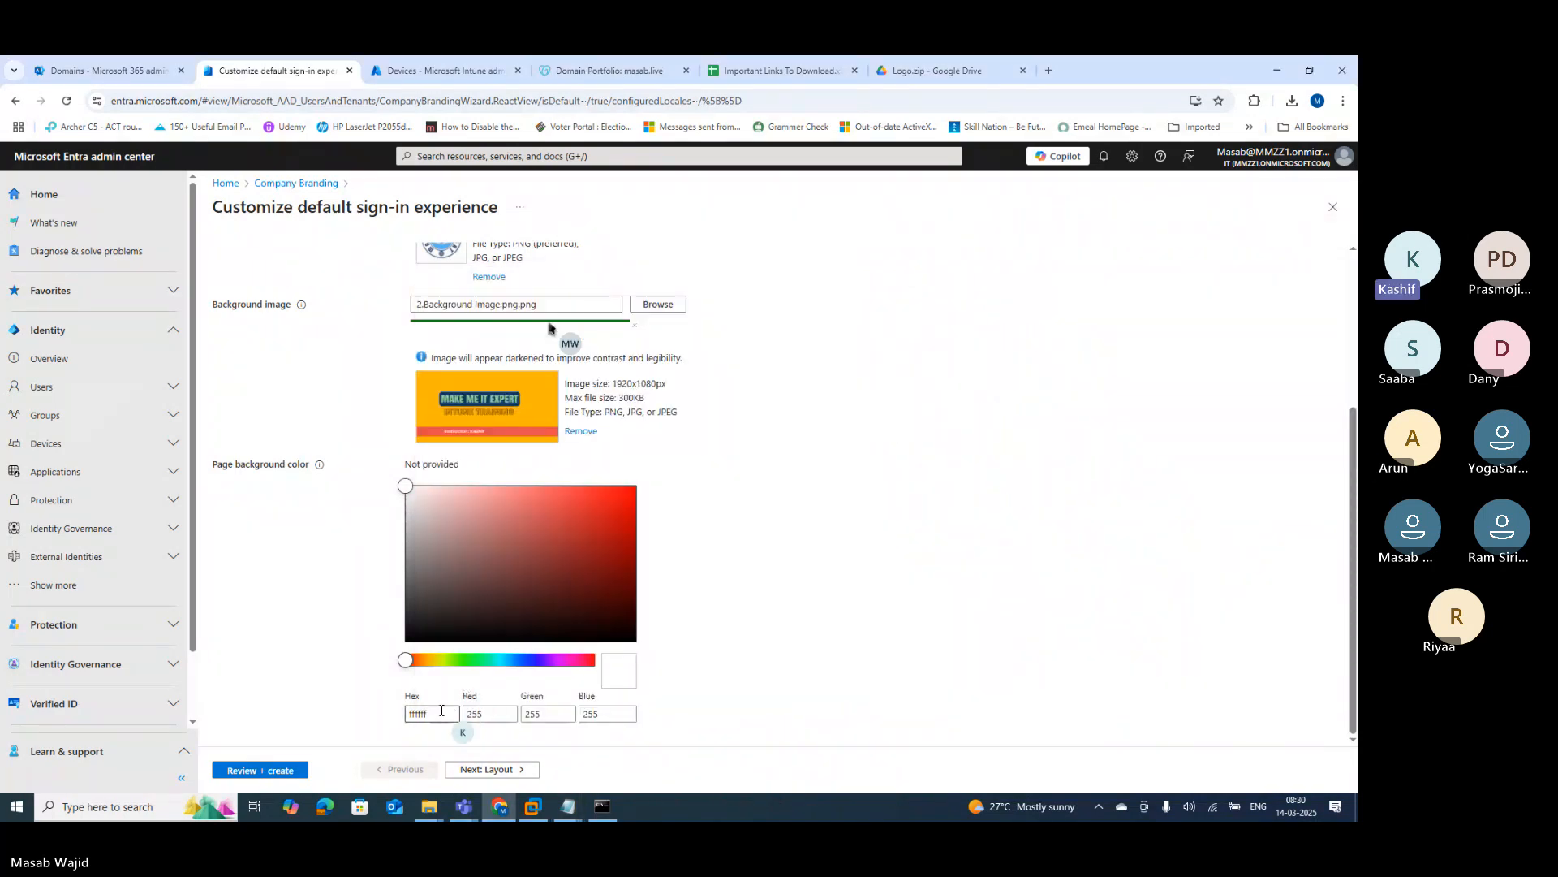
key(ctrl+a)
key(ctrl+v)
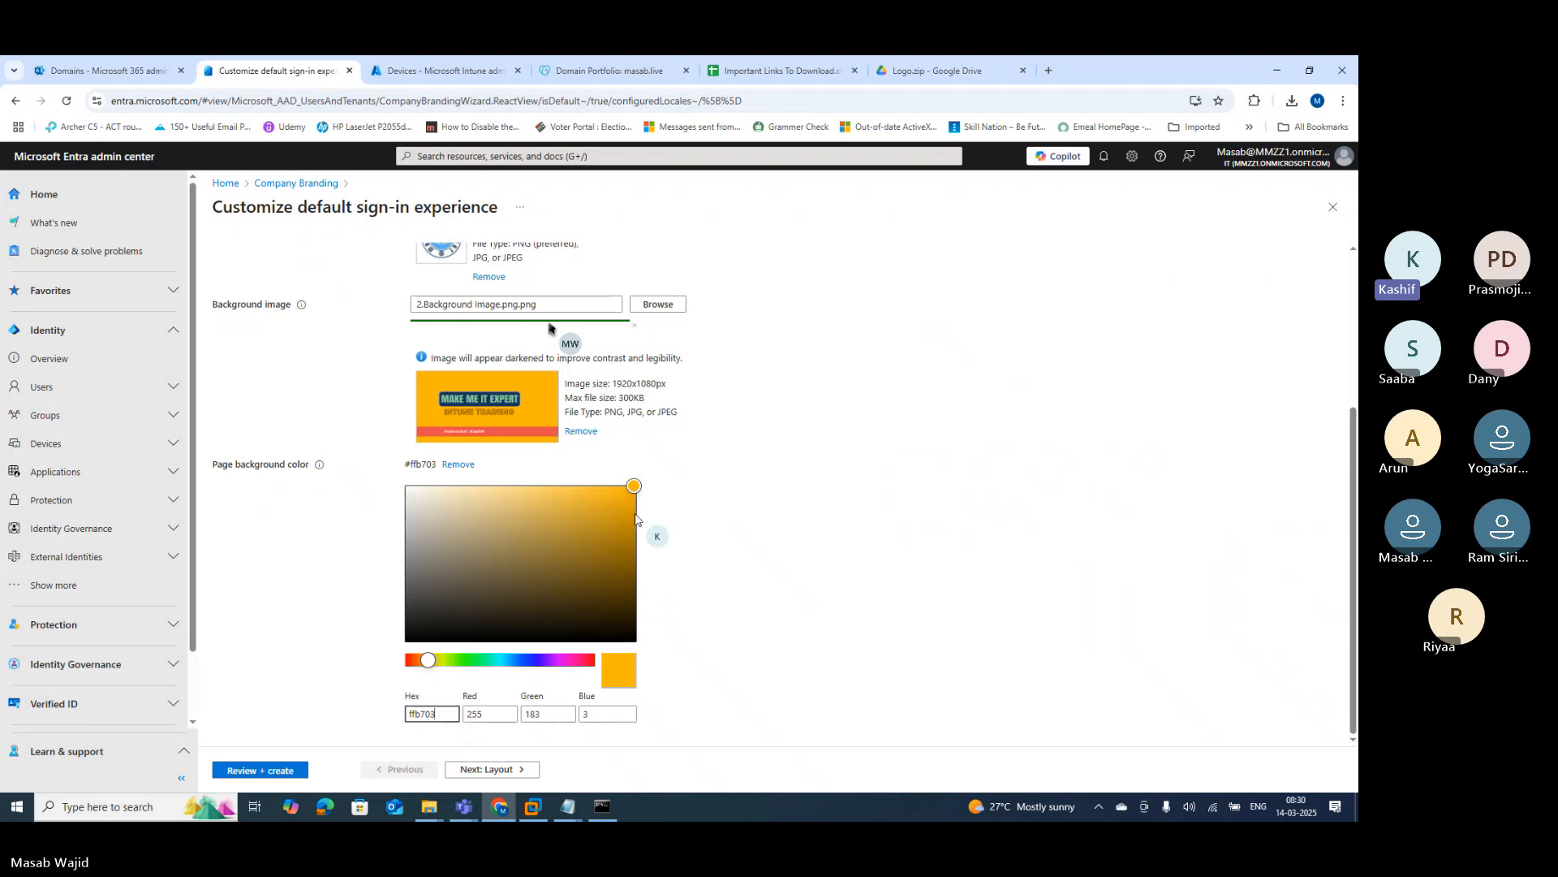
click(472, 770)
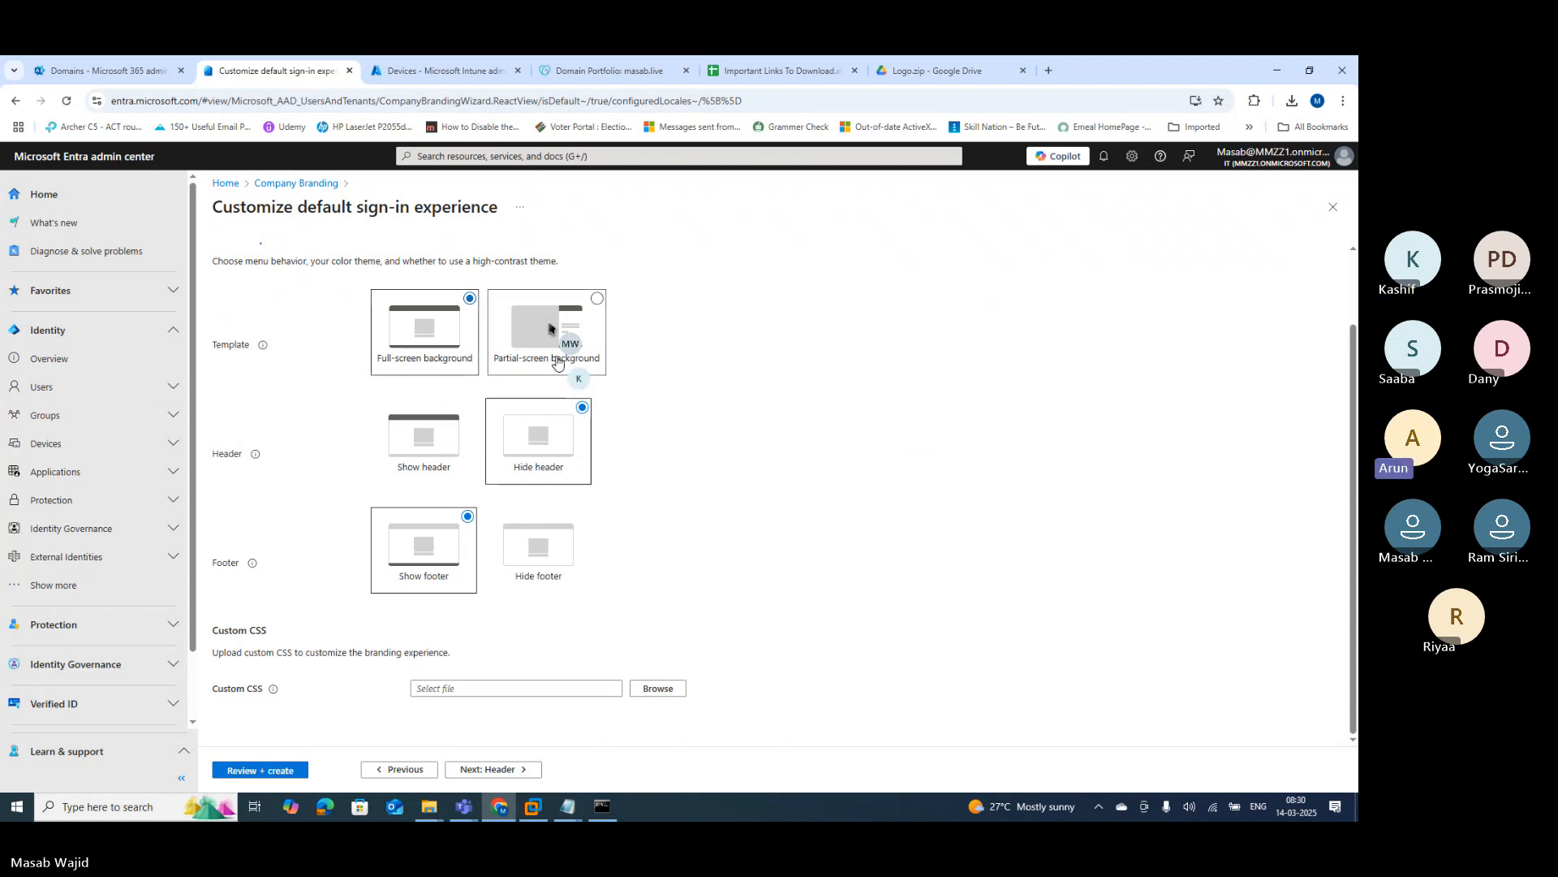
Step: Choose the Partial-screen background template with Show header enabled, then continue to Header
click(597, 298)
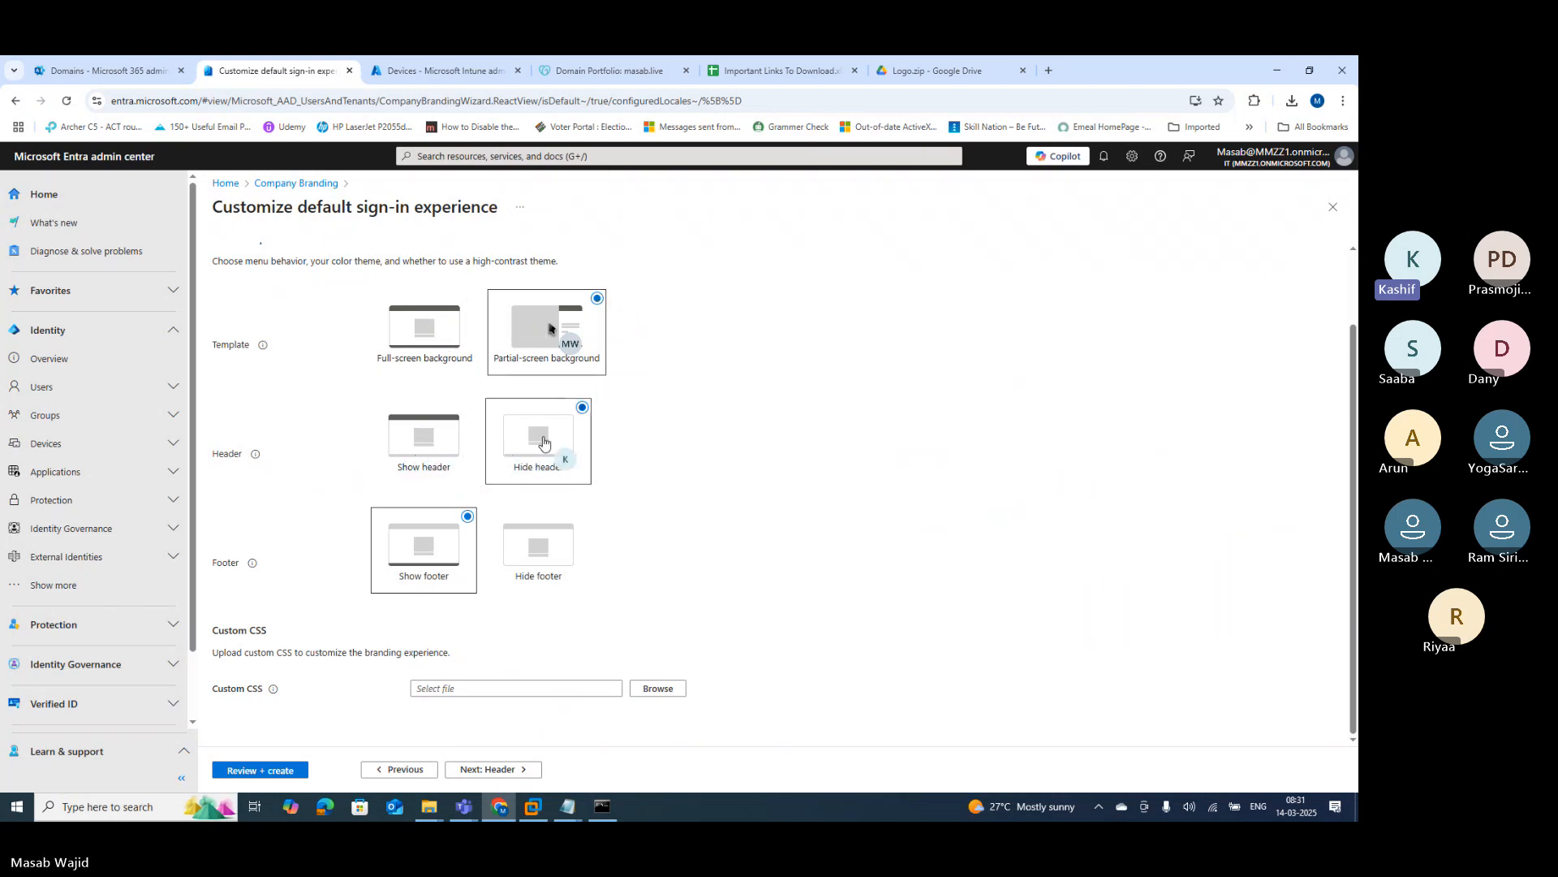
click(466, 409)
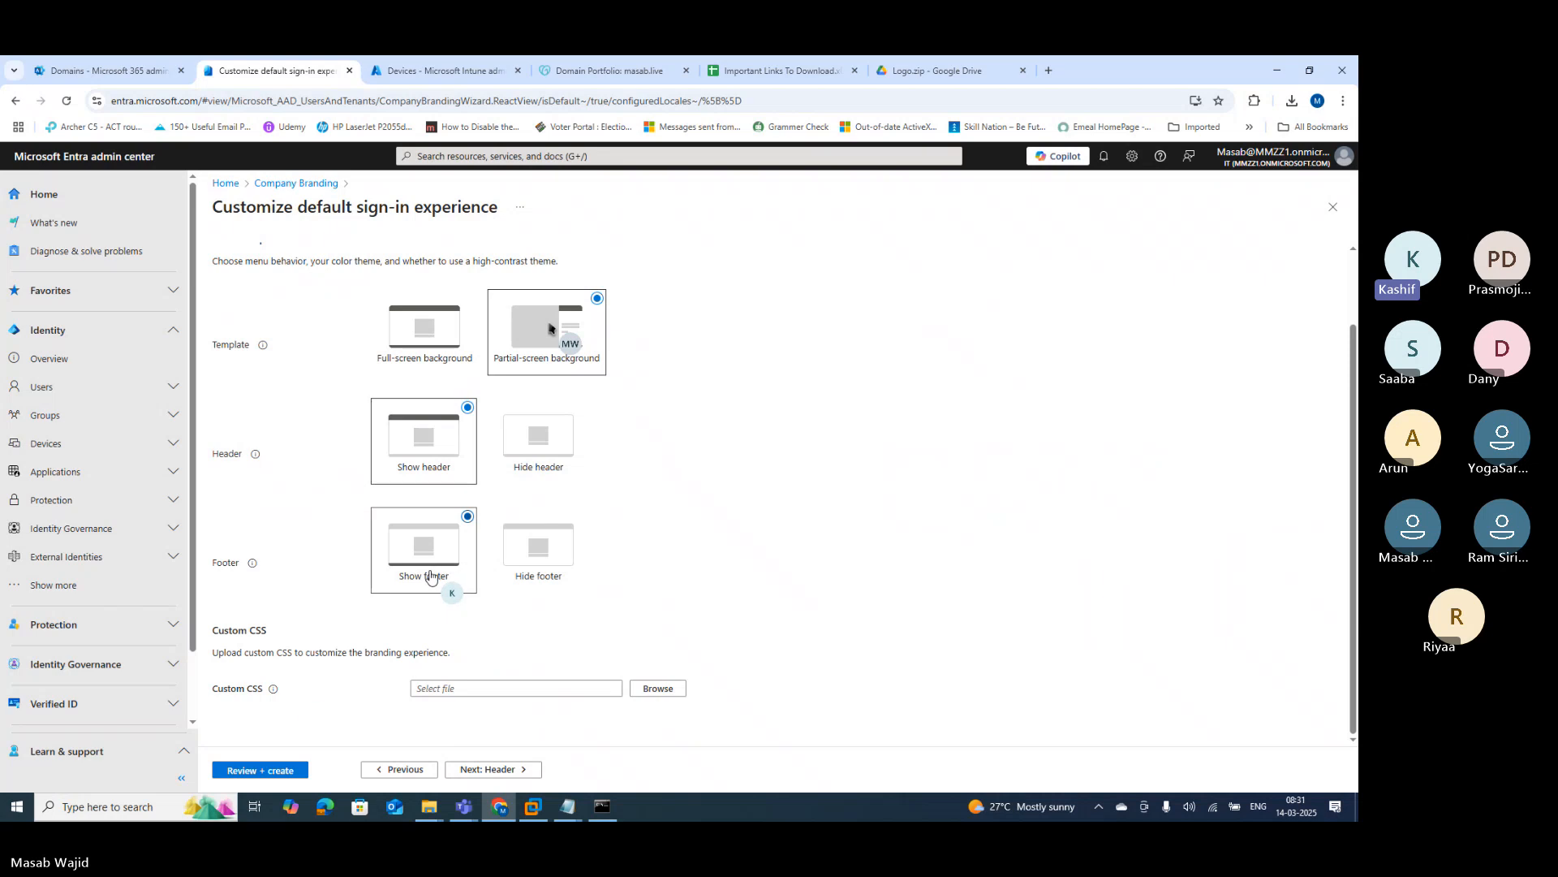
drag(224, 691, 248, 690)
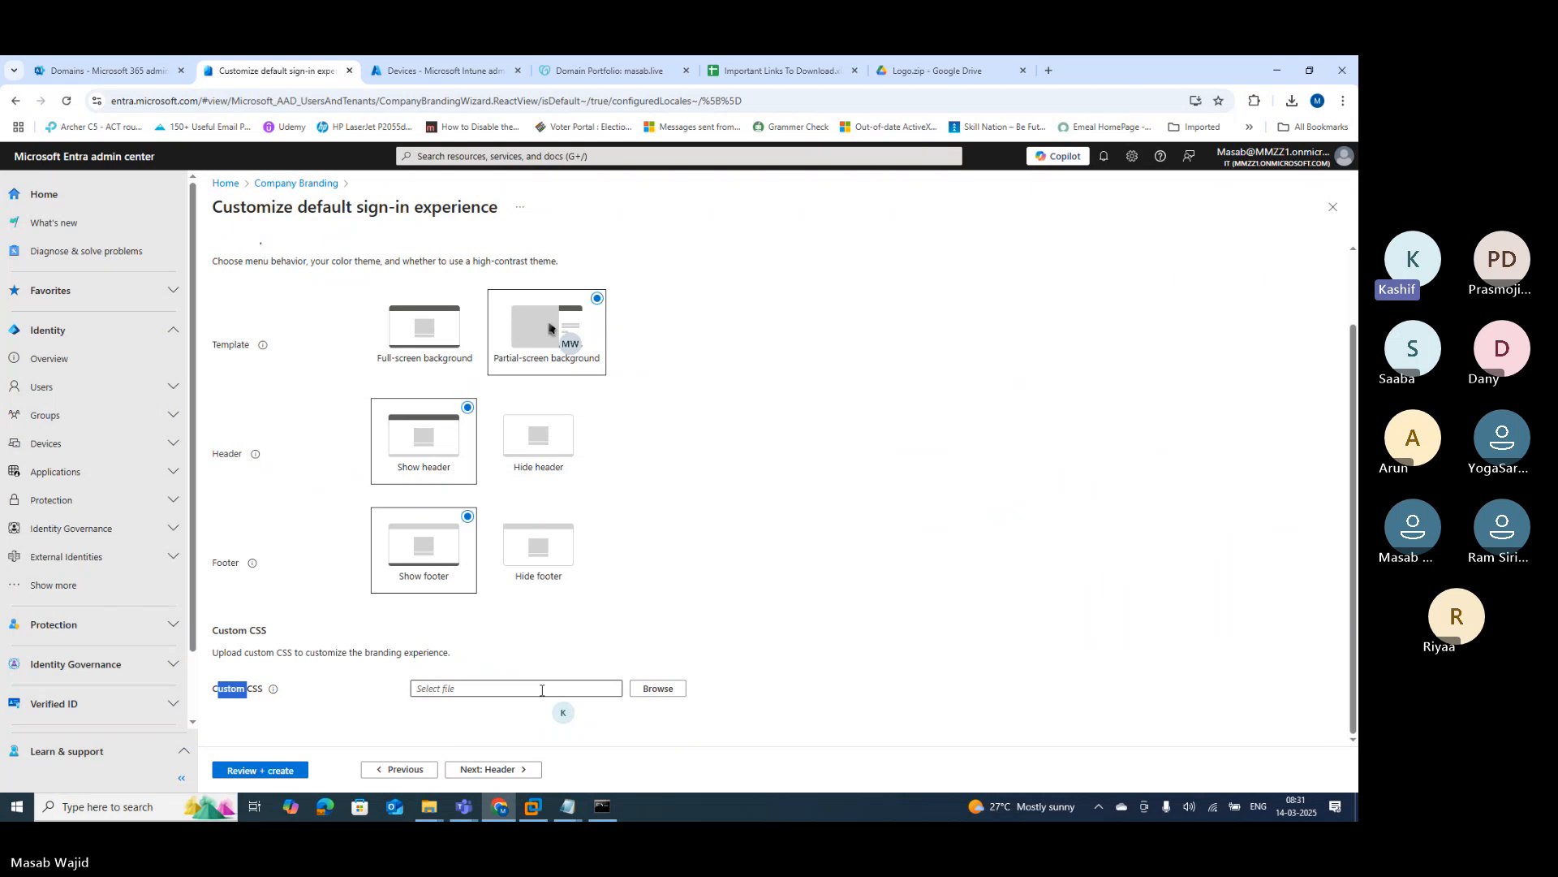
click(485, 771)
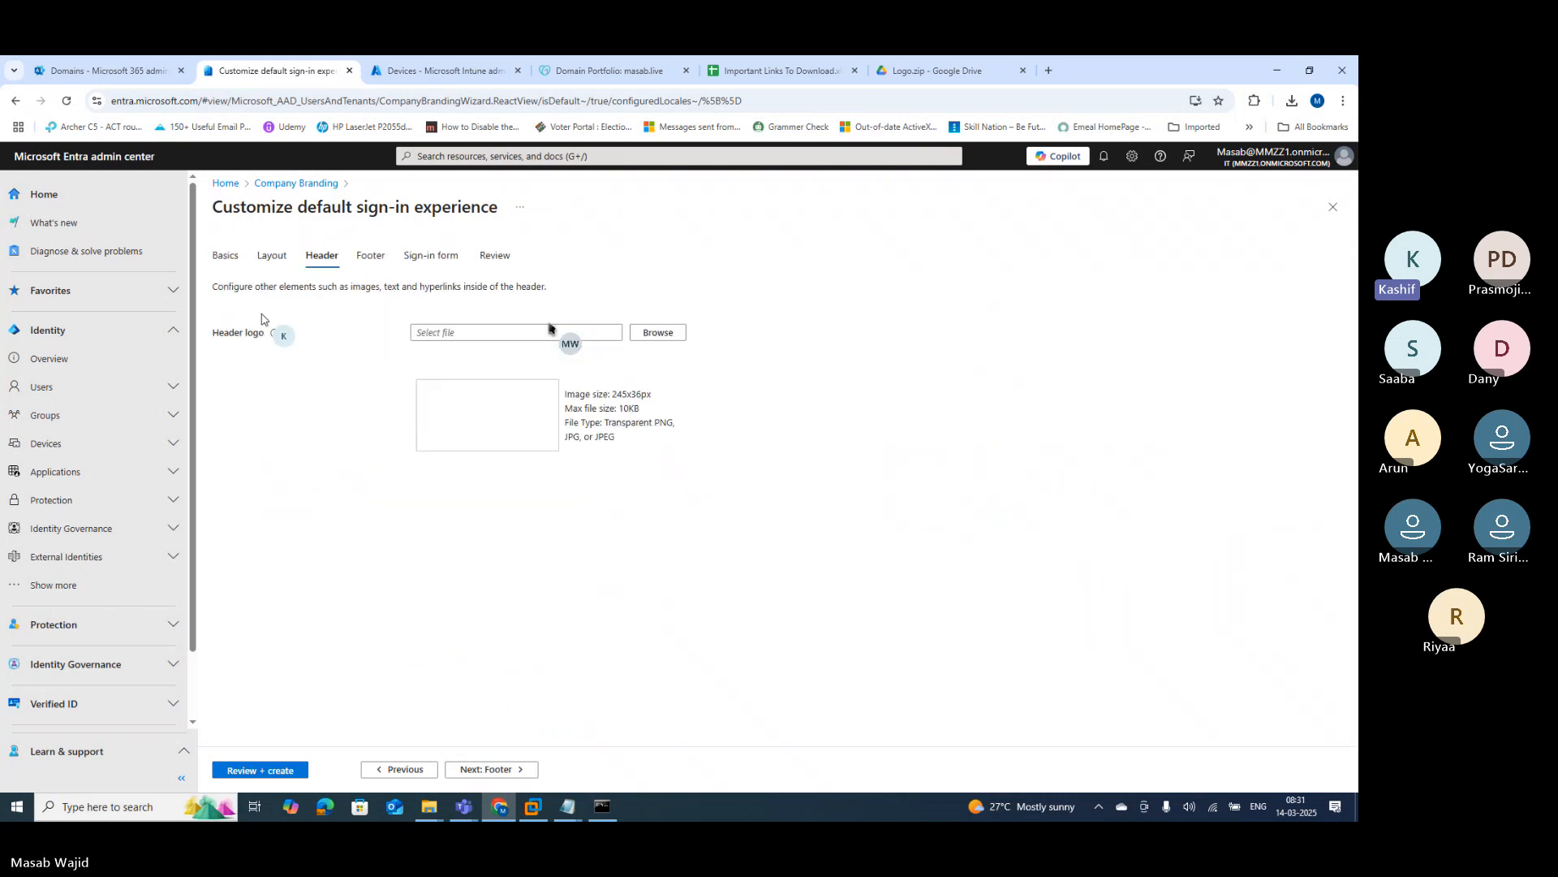
Step: Upload 3.Header_Logo.png as the sign-in header logo and continue to Footer
drag(217, 332, 244, 337)
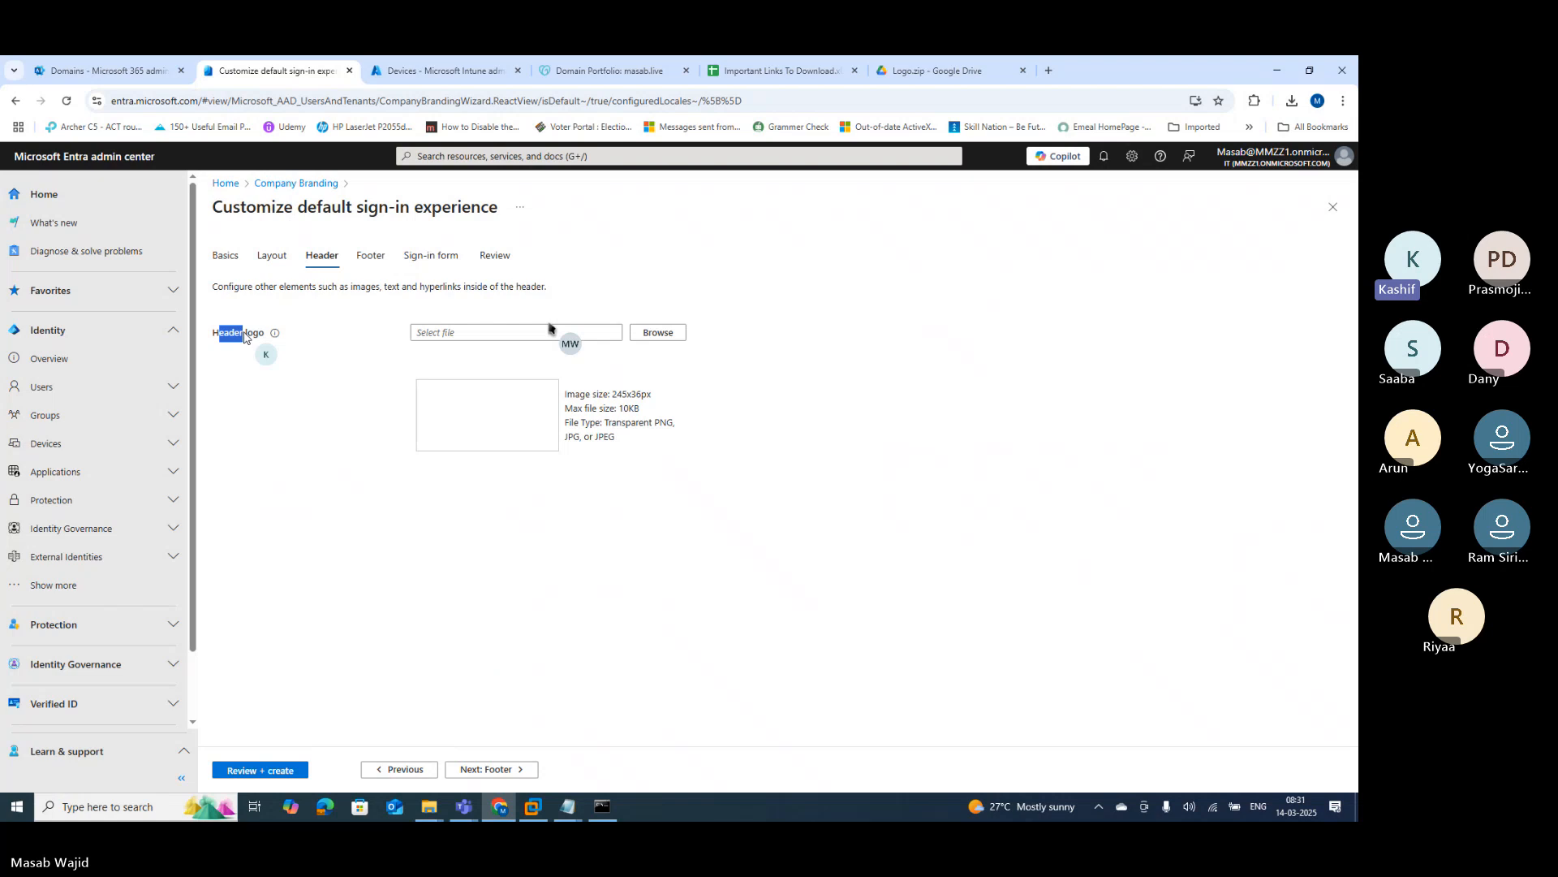
click(659, 333)
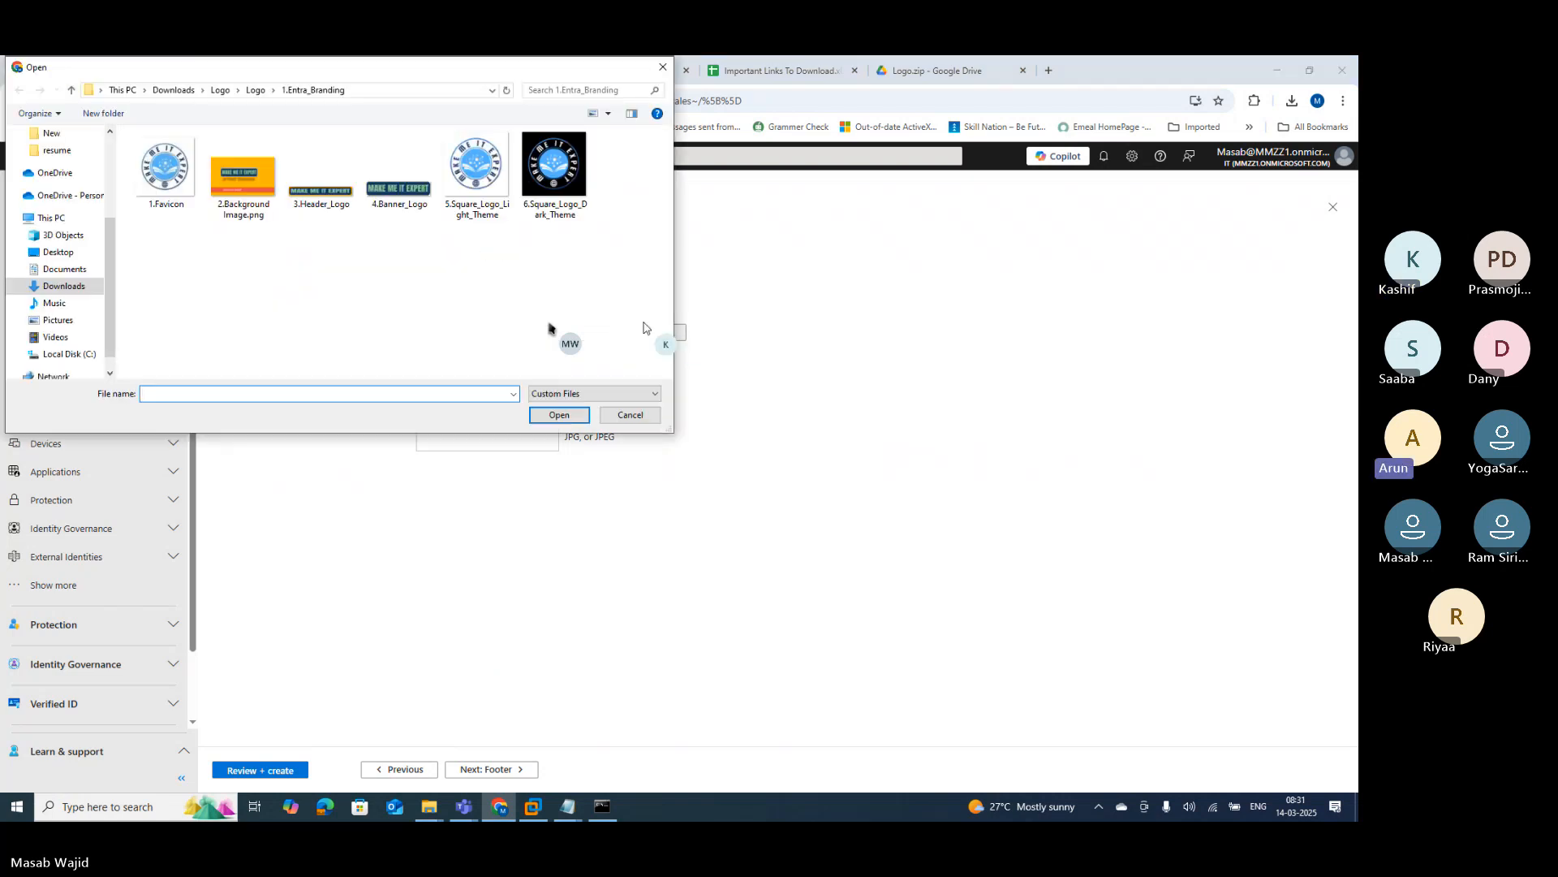
click(300, 197)
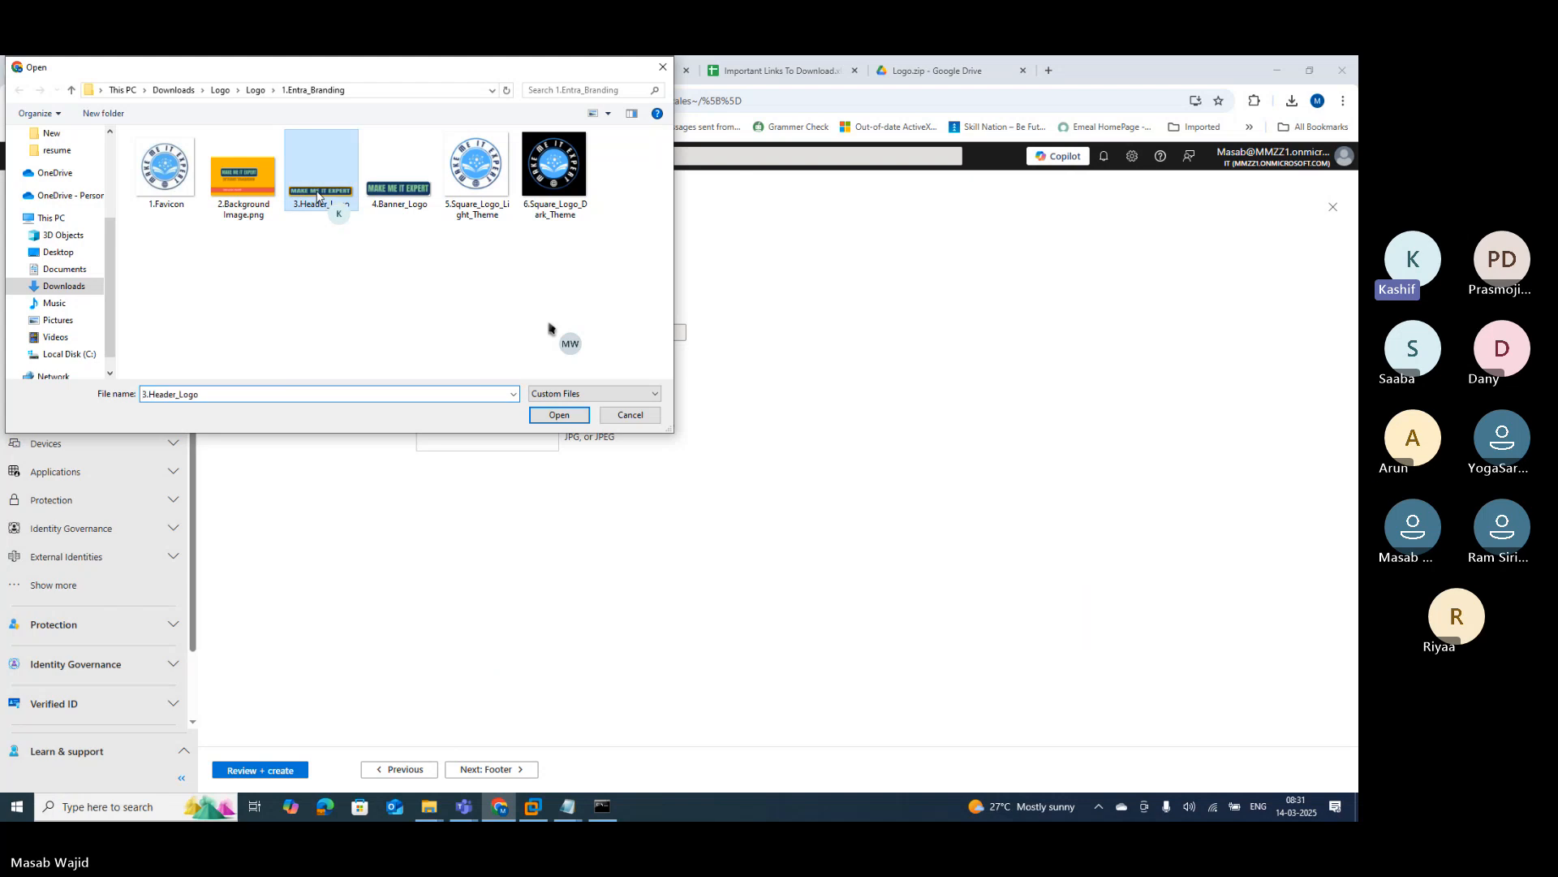
click(560, 415)
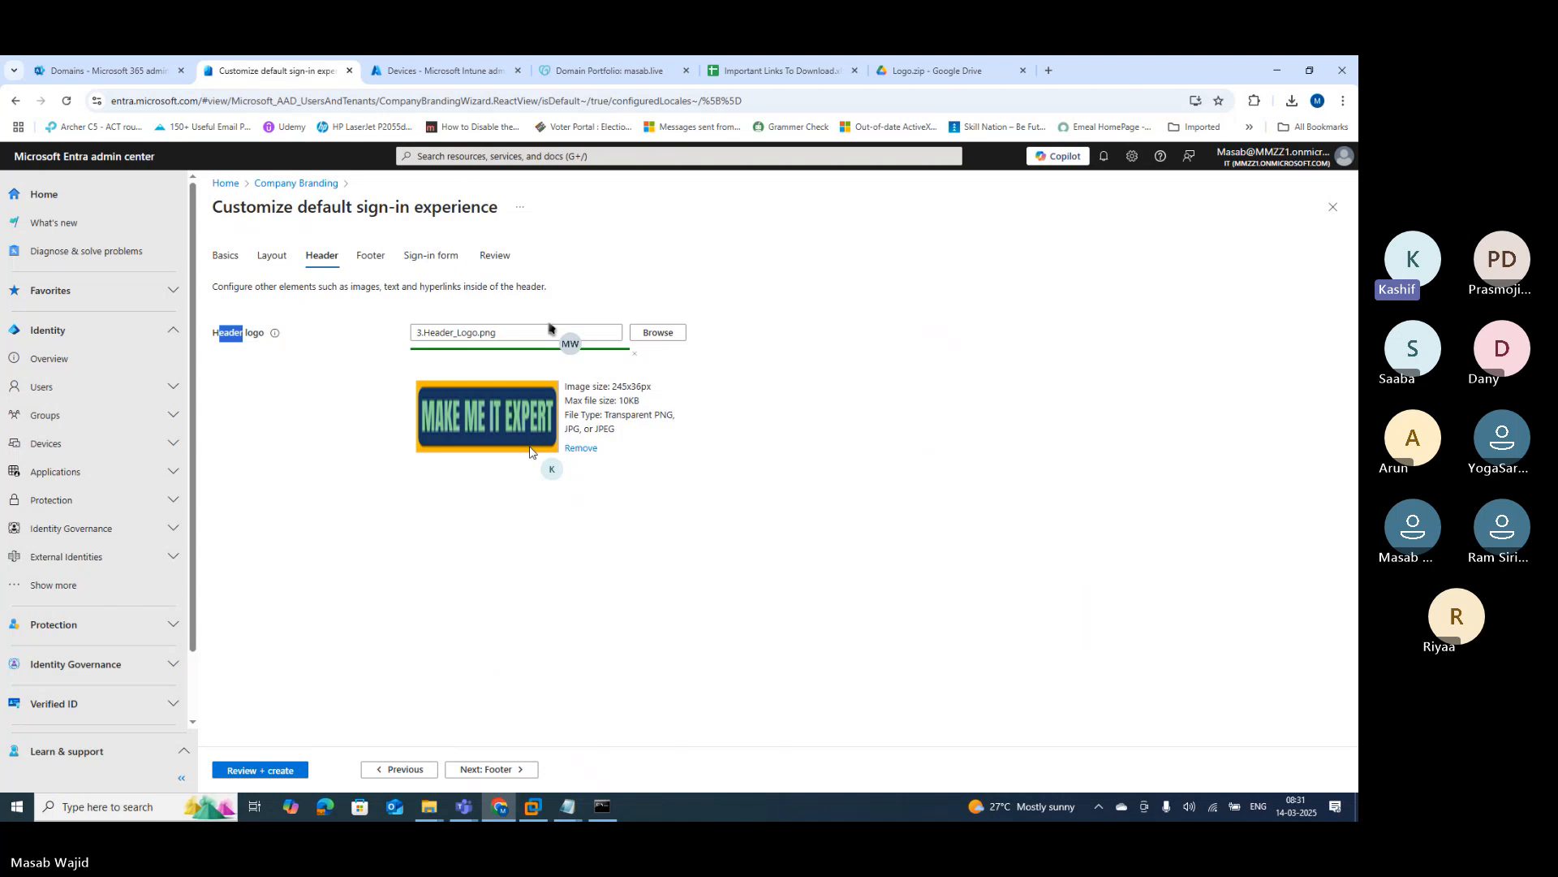
click(487, 769)
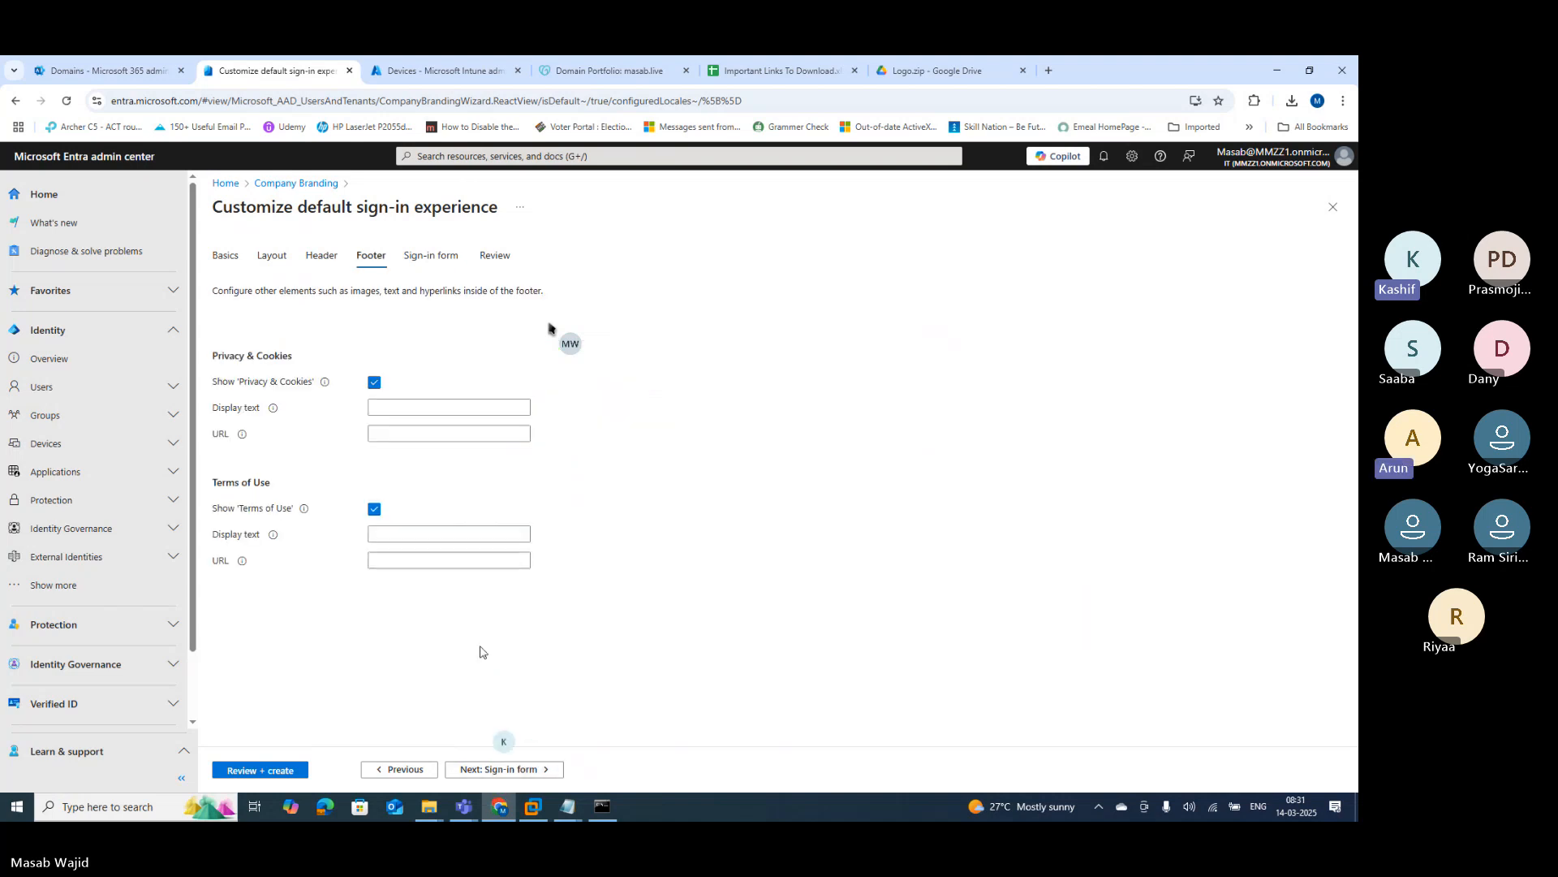
Step: Enter the Privacy & Cookies display text 'Masab Pvt. Ltd. Privacy Statements' using the Text notes
click(403, 408)
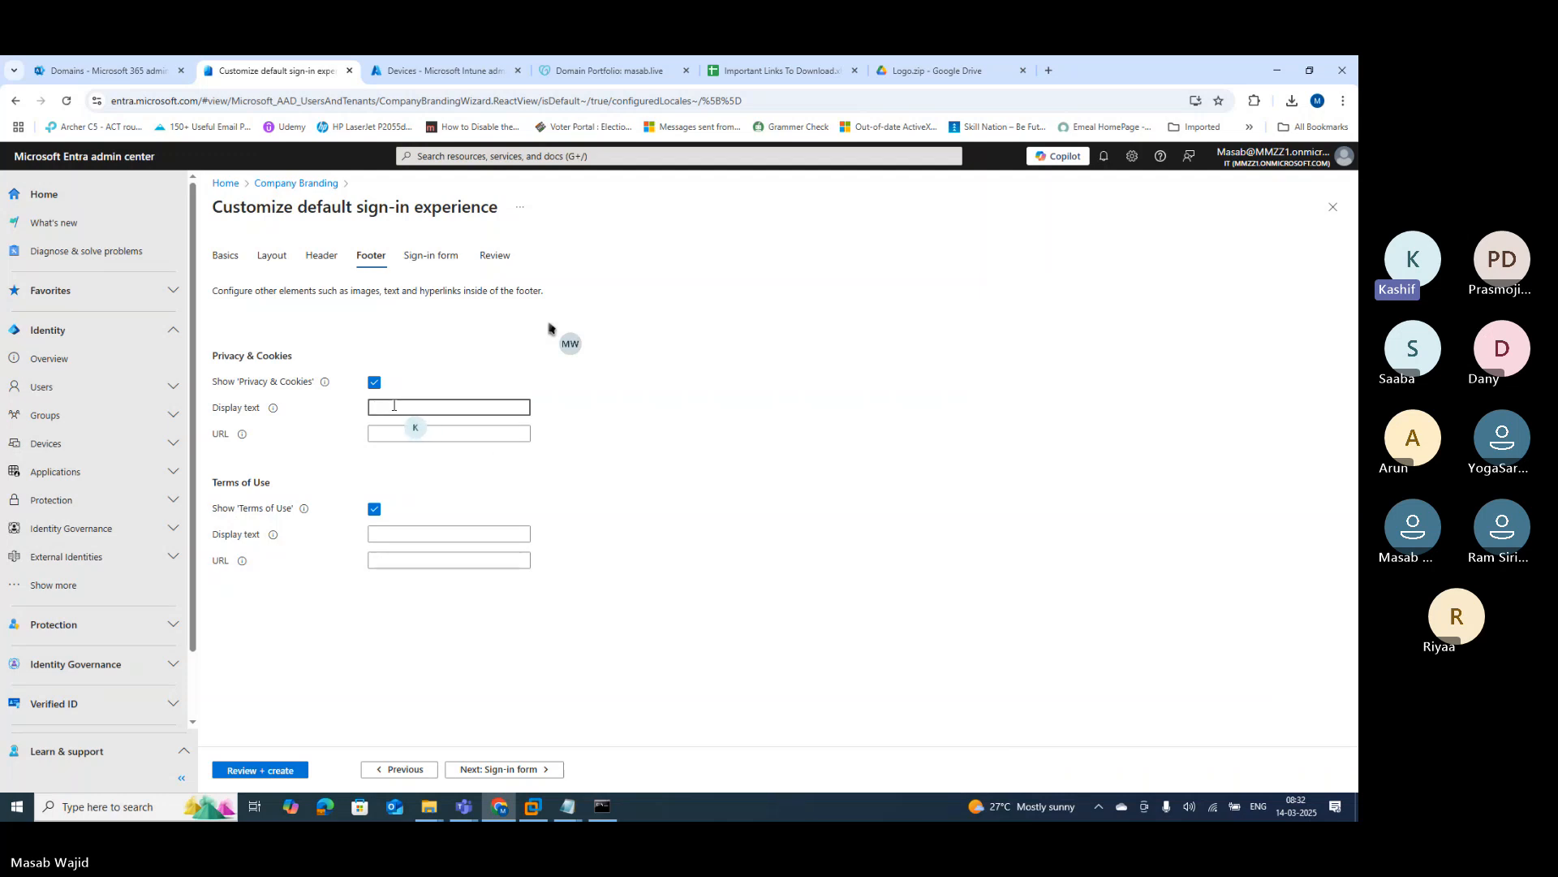
click(567, 808)
click(638, 732)
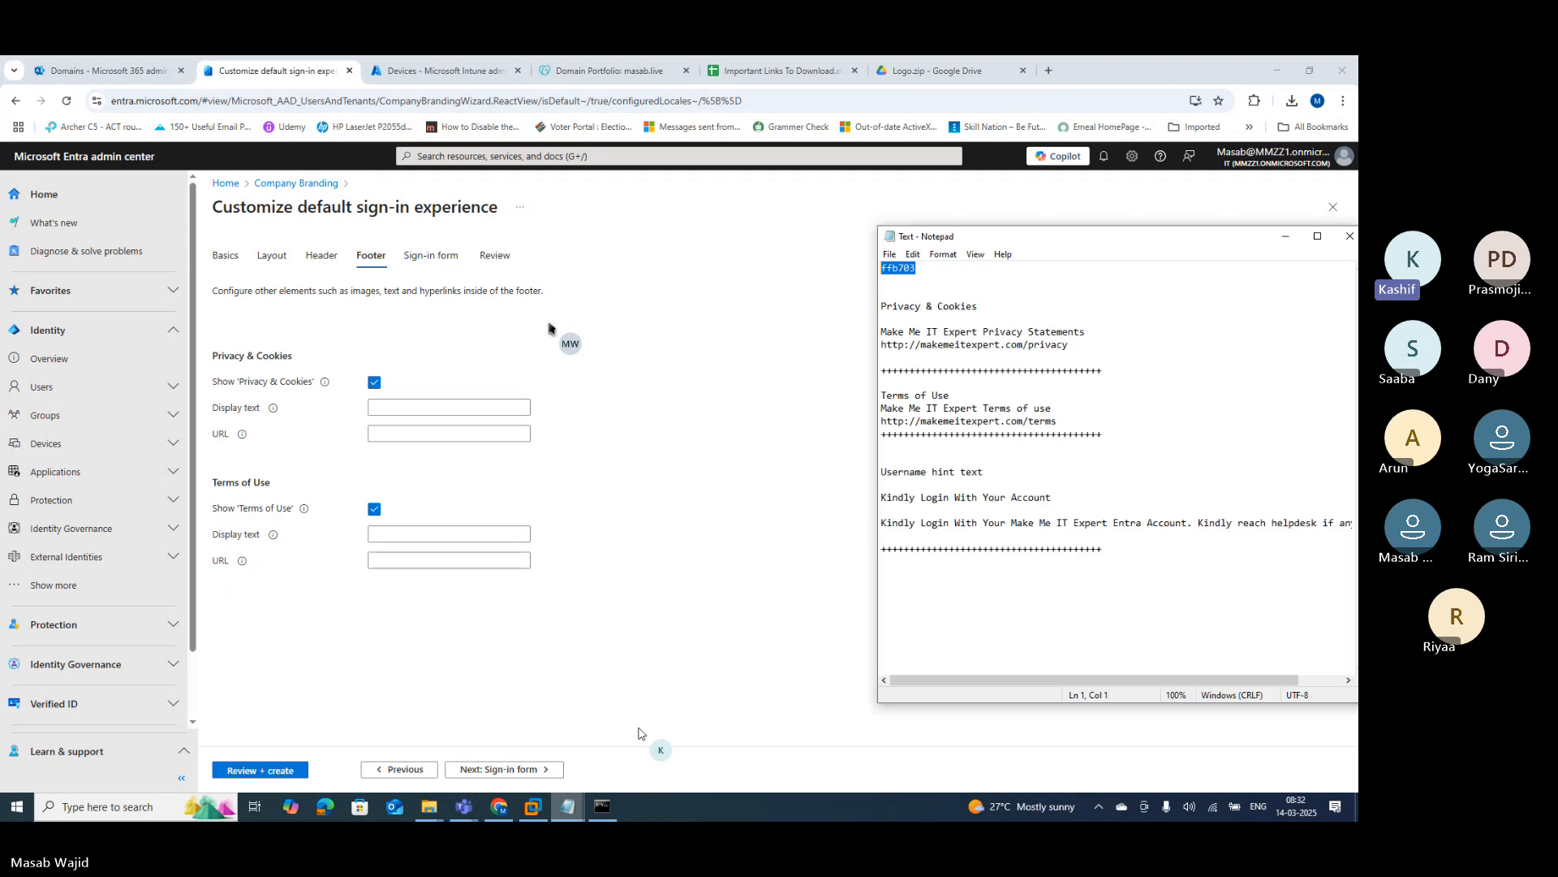
click(926, 307)
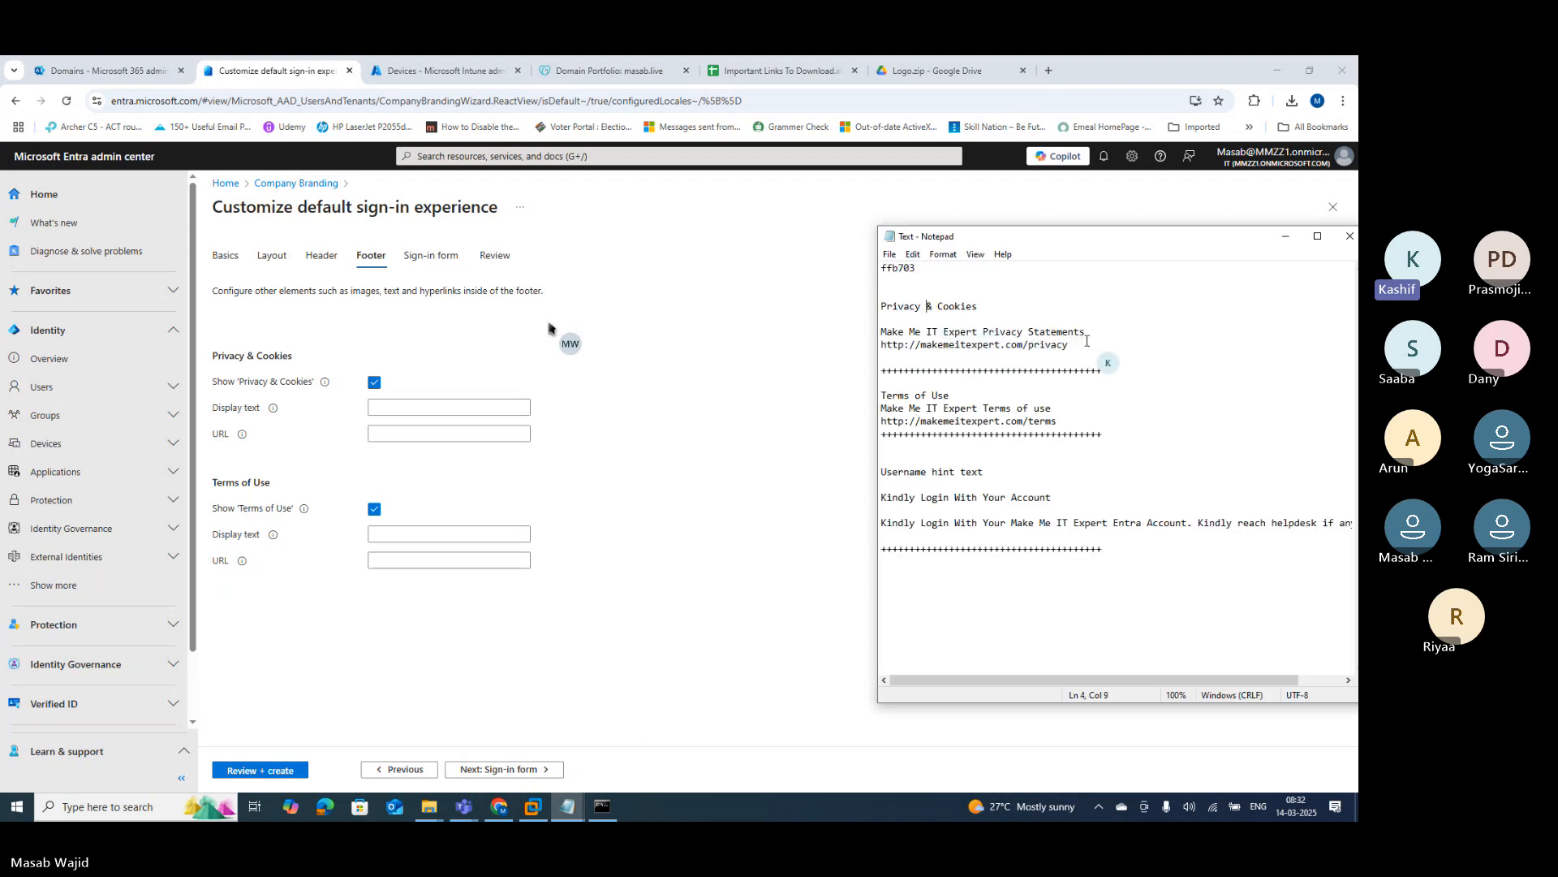
drag(1085, 331, 983, 333)
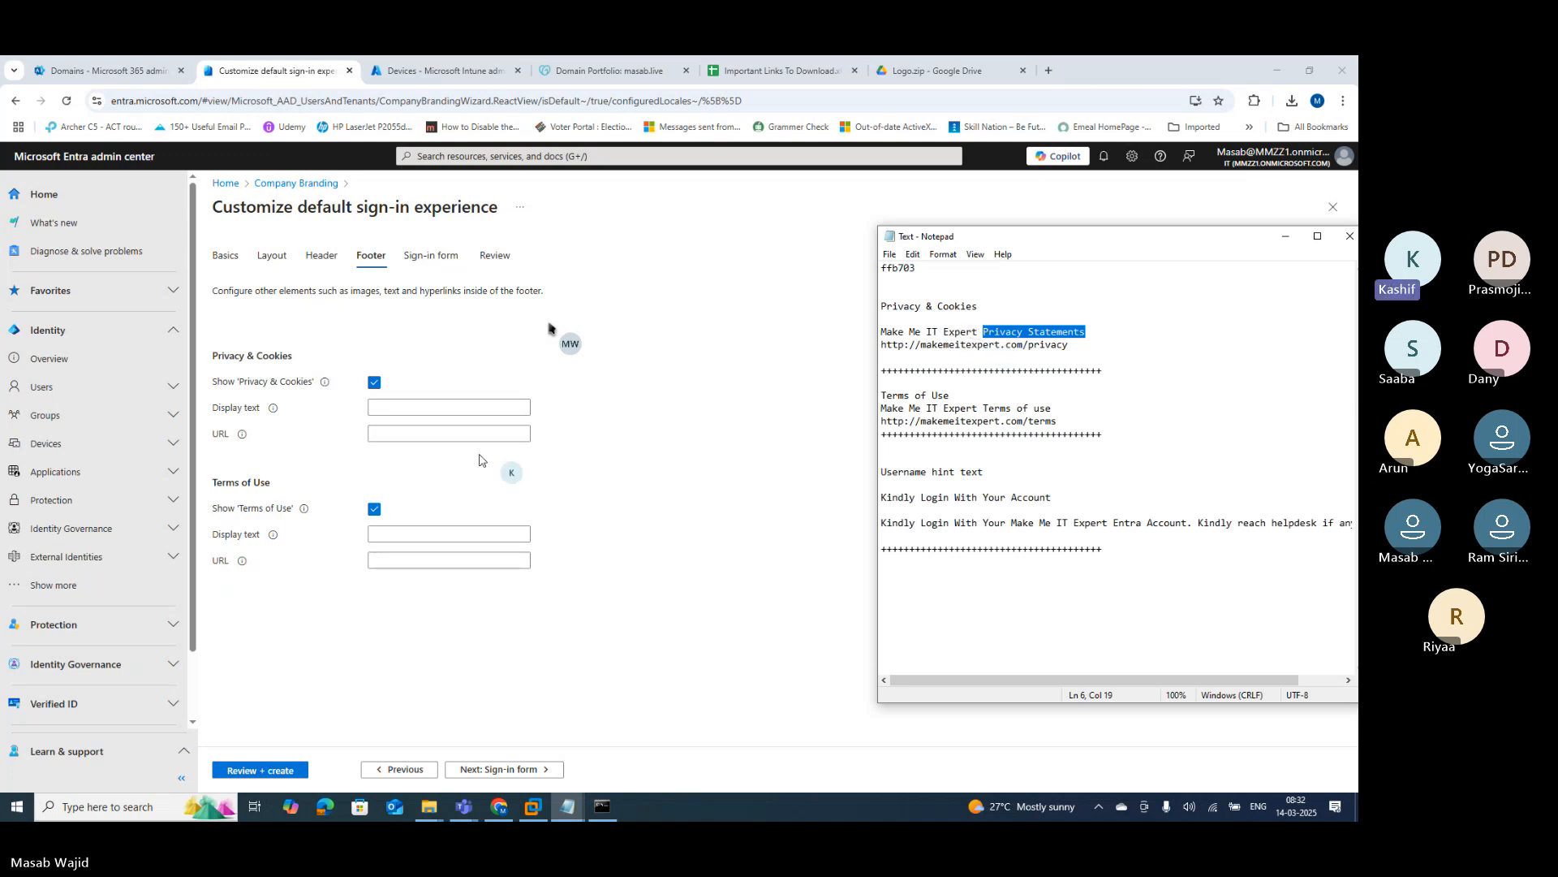
click(402, 407)
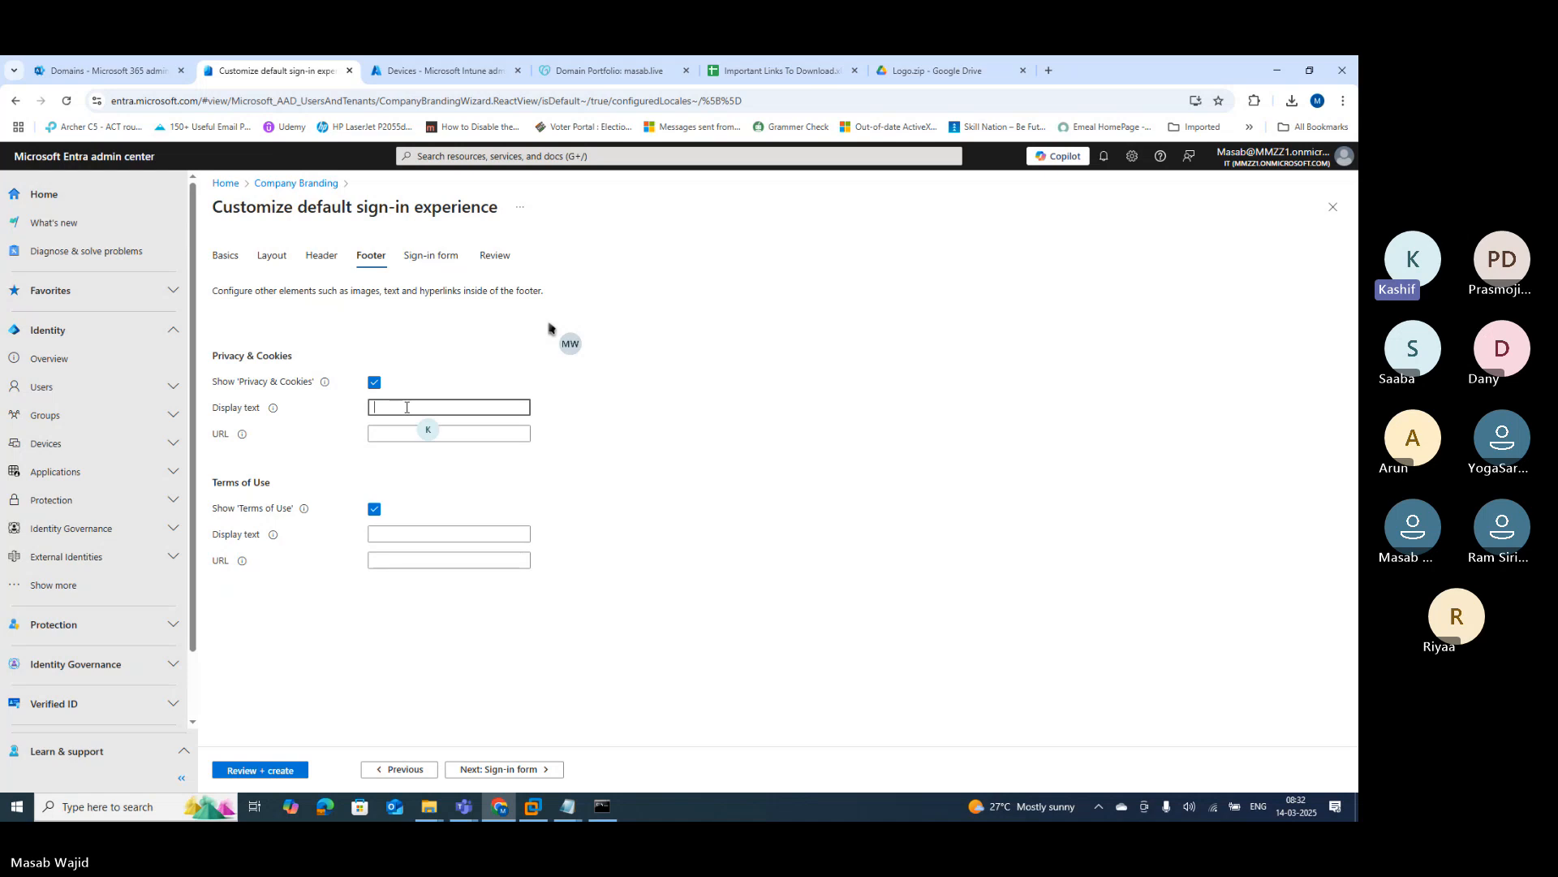
text(Masa)
text(b W)
text(t. L)
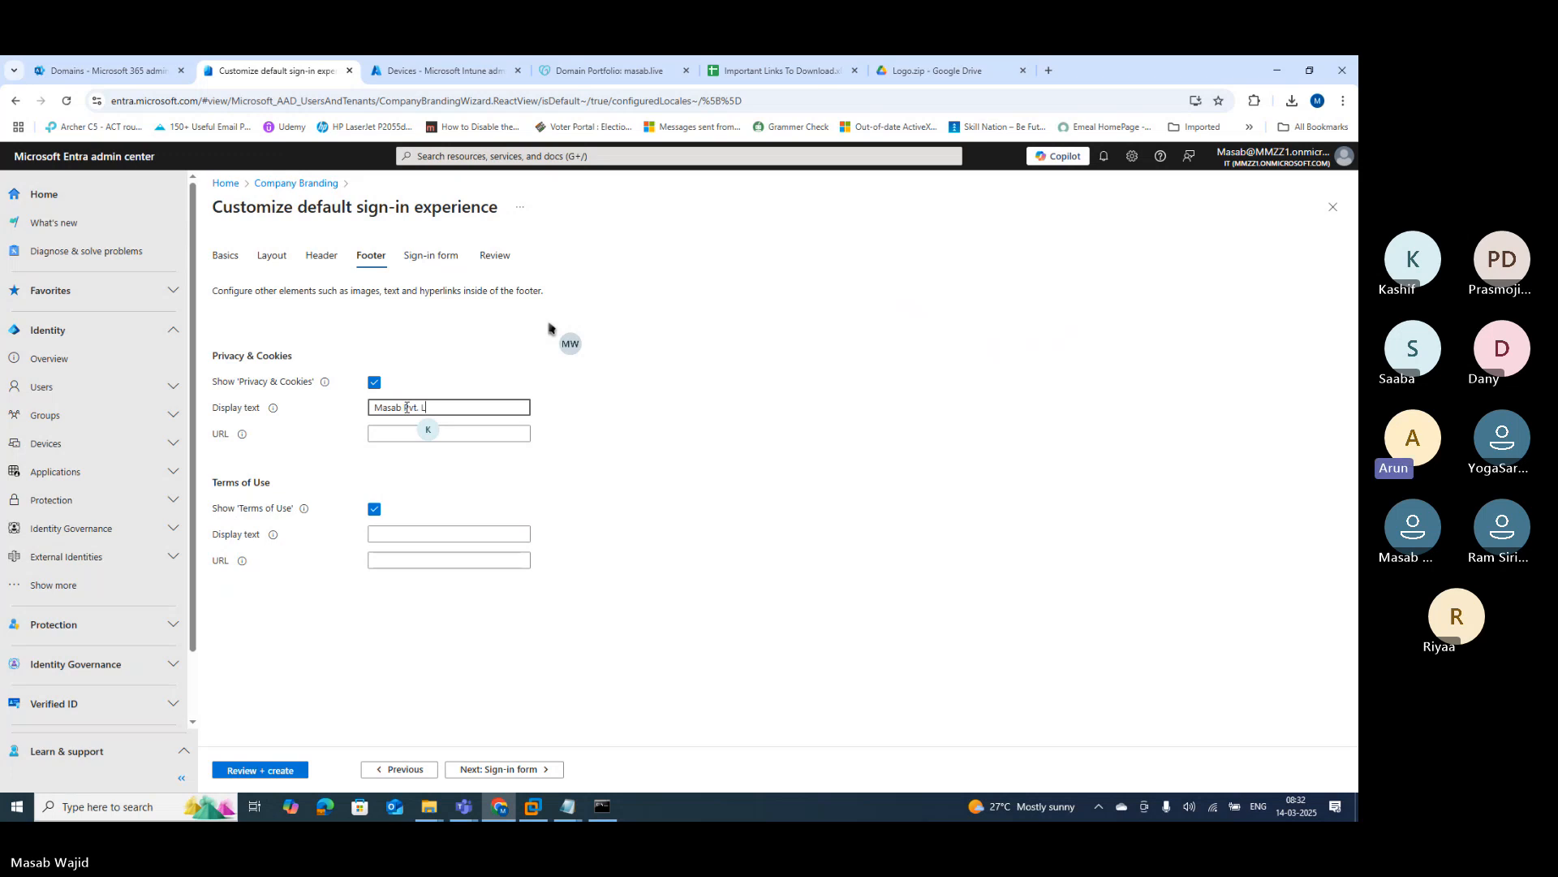
text(td. Privacy Statements)
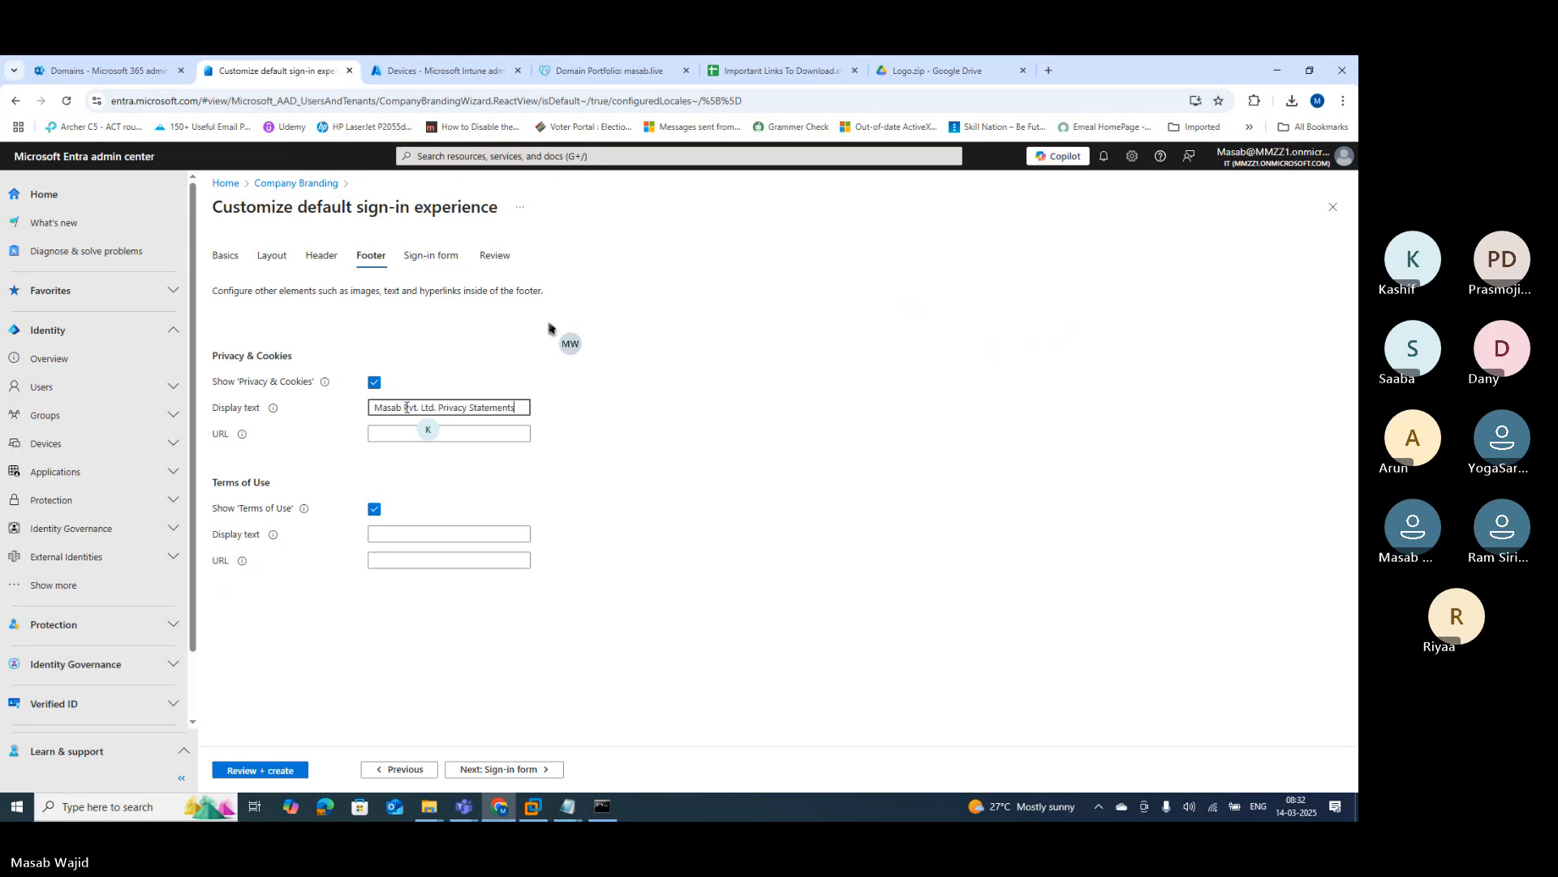
key(ctrl+a)
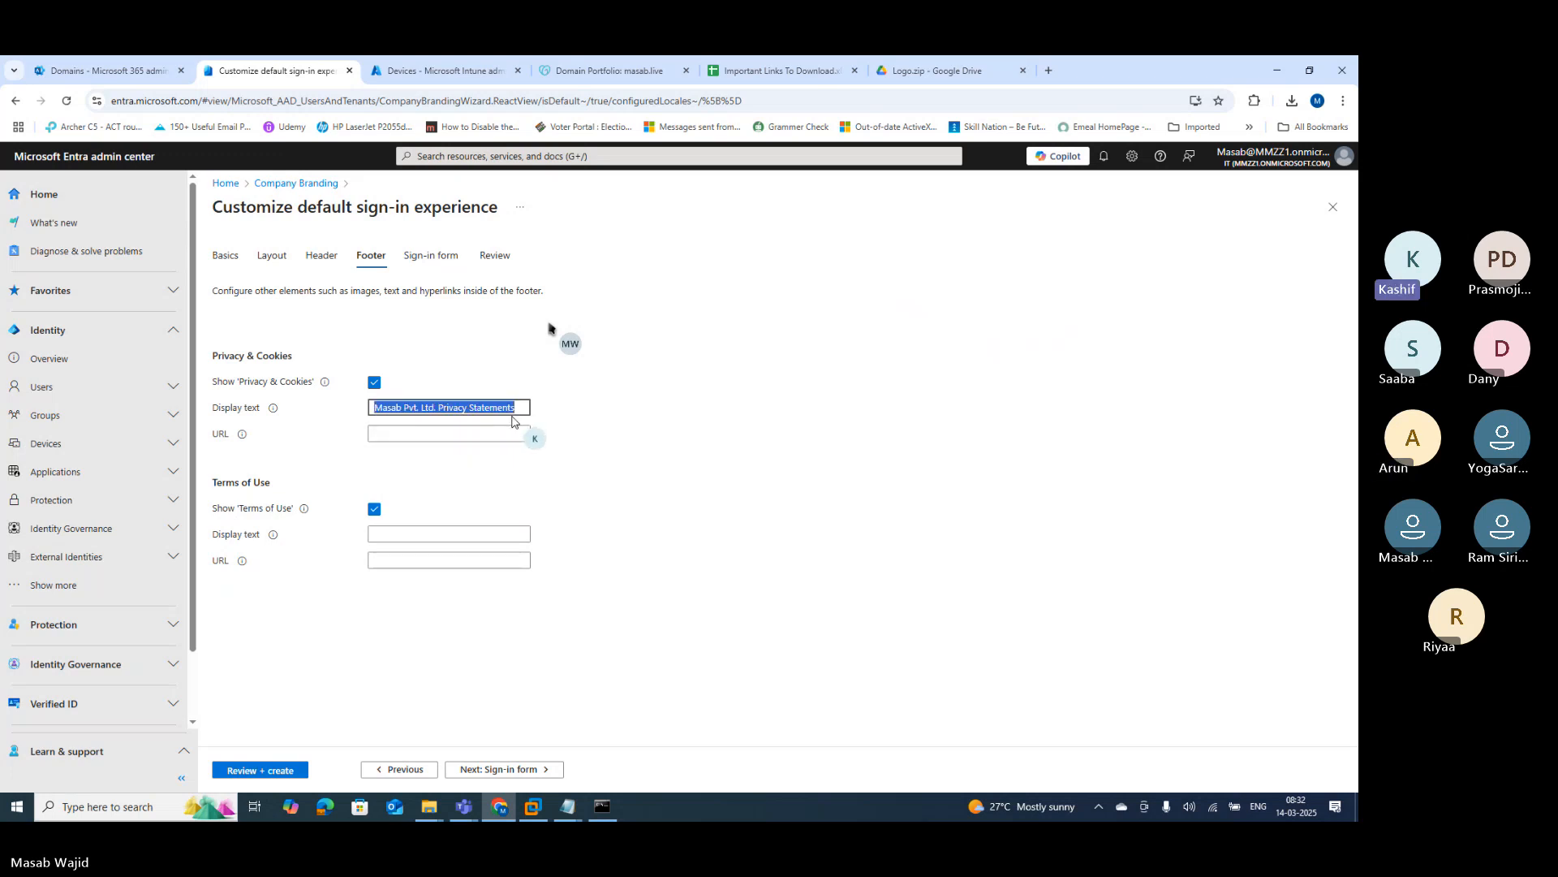
click(439, 435)
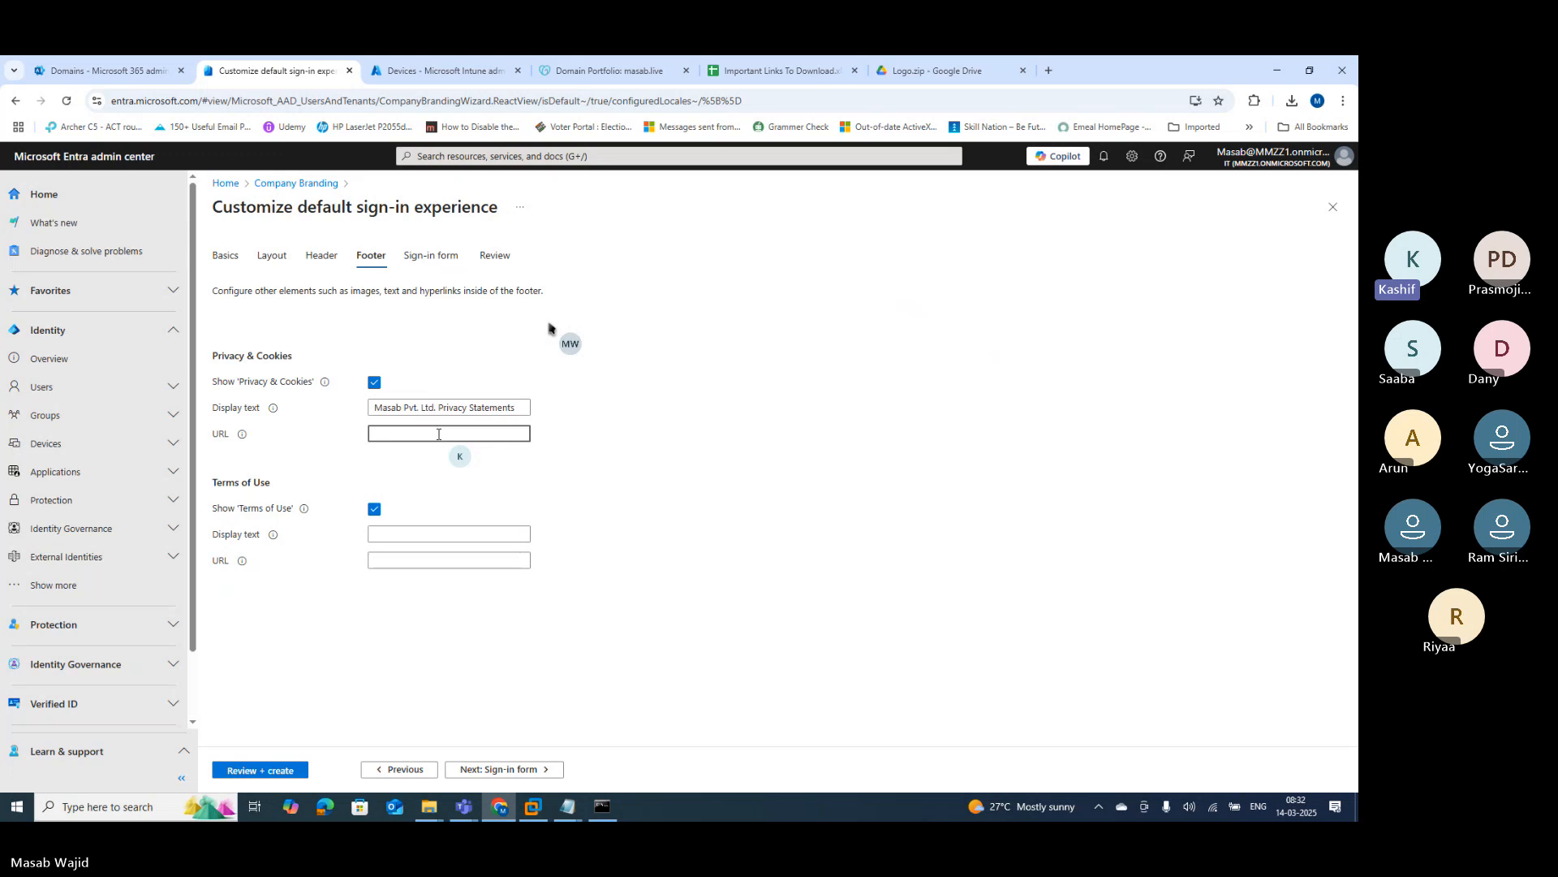
text(https:)
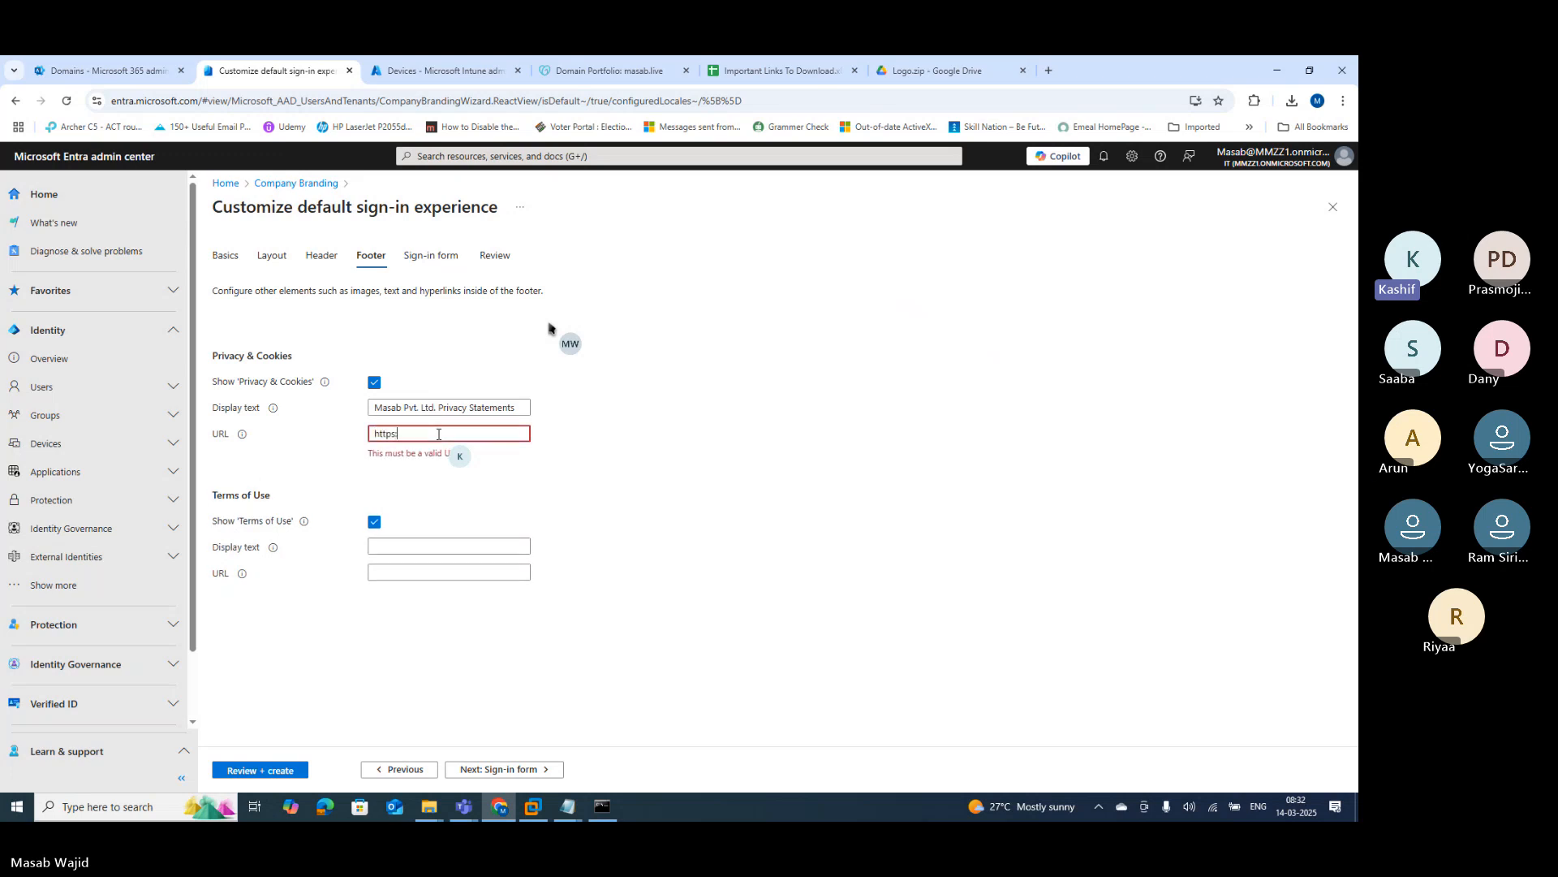
text(//)
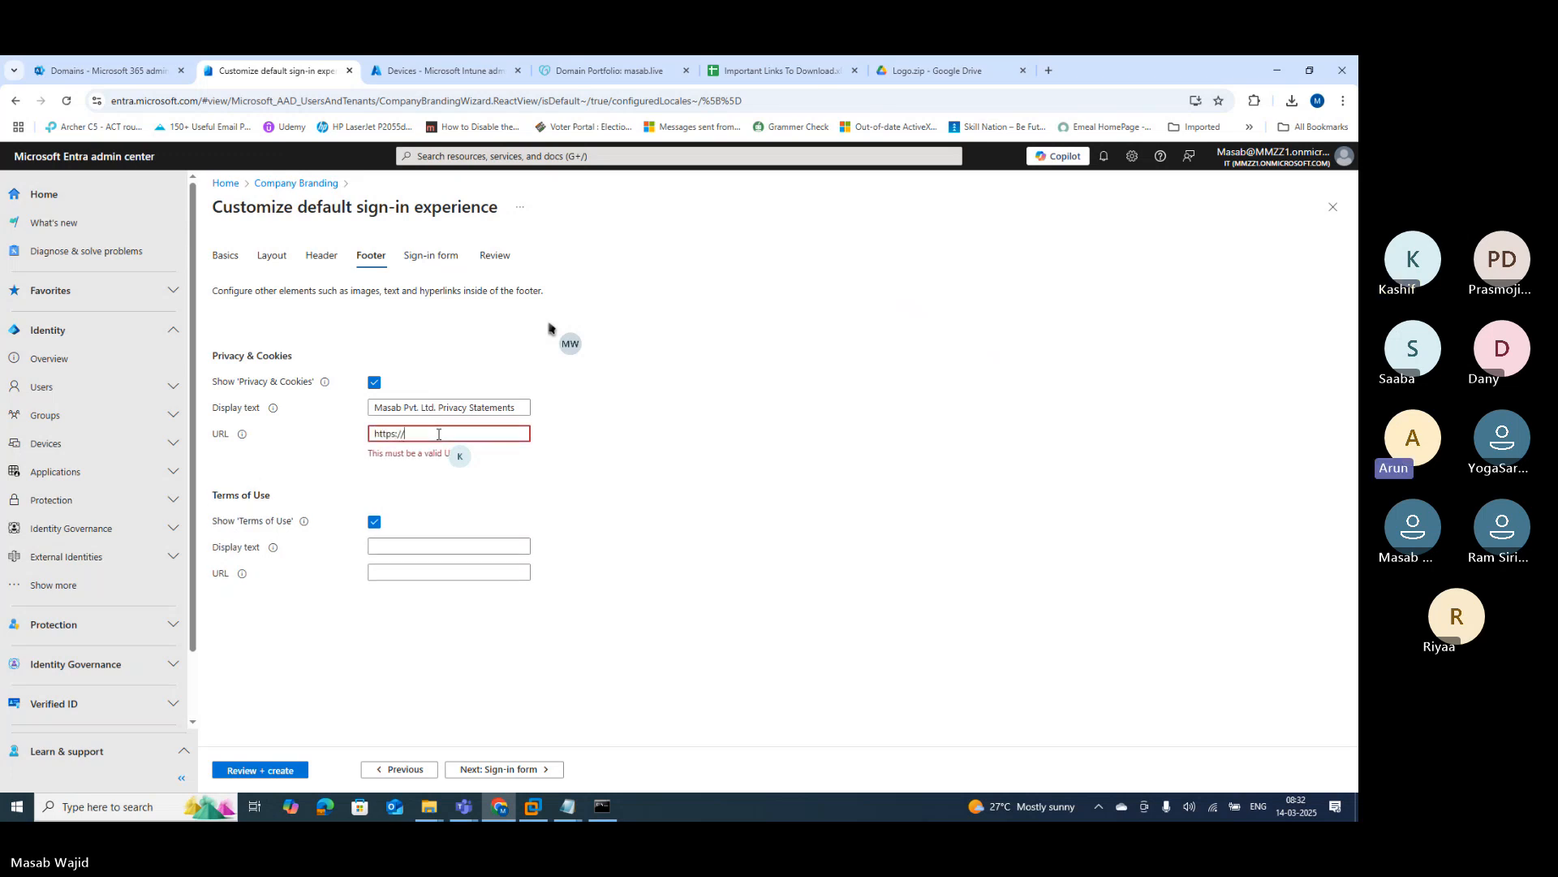
text(masab.)
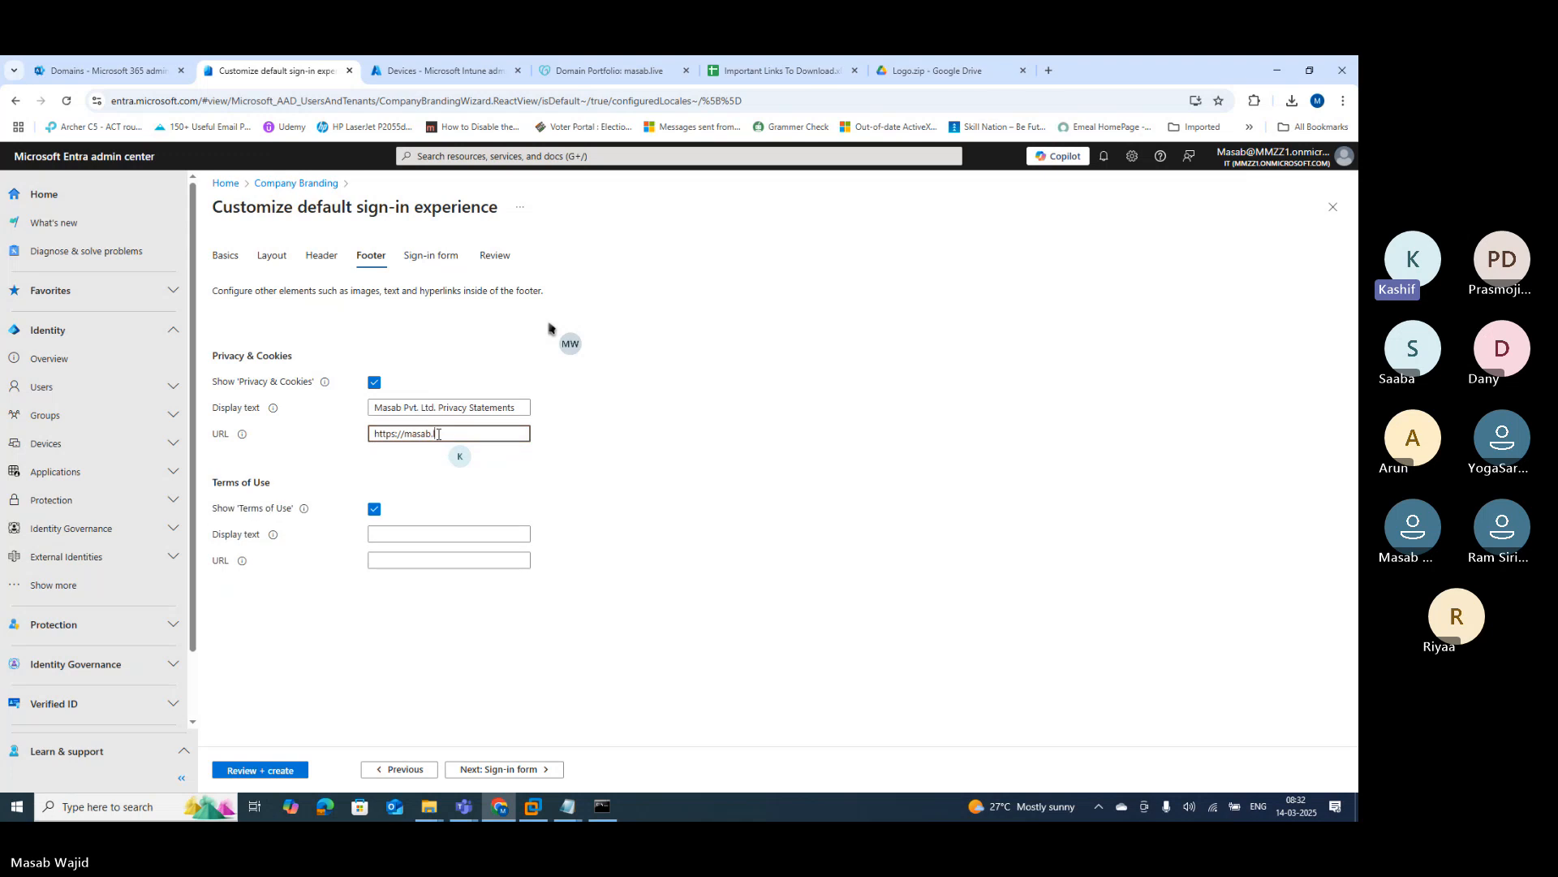
text(live/privacy)
key(ctrl+a)
key(ctrl+c)
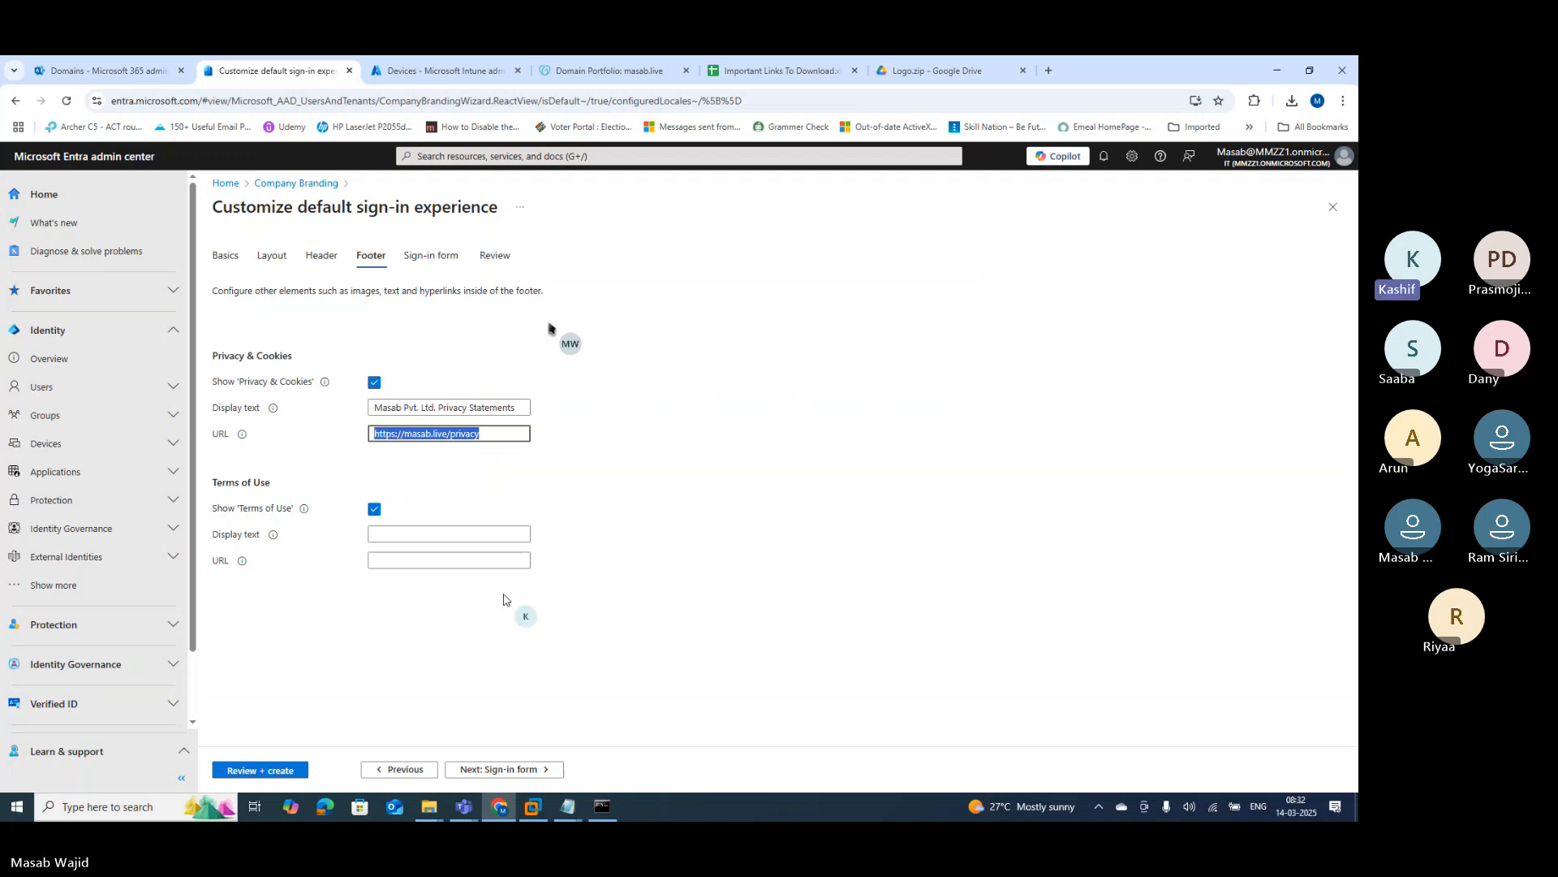
Step: Label Terms of Use 'Masab Pvt. Ltd. Terms & Conditions' and paste the privacy URL to adapt as its link
click(412, 561)
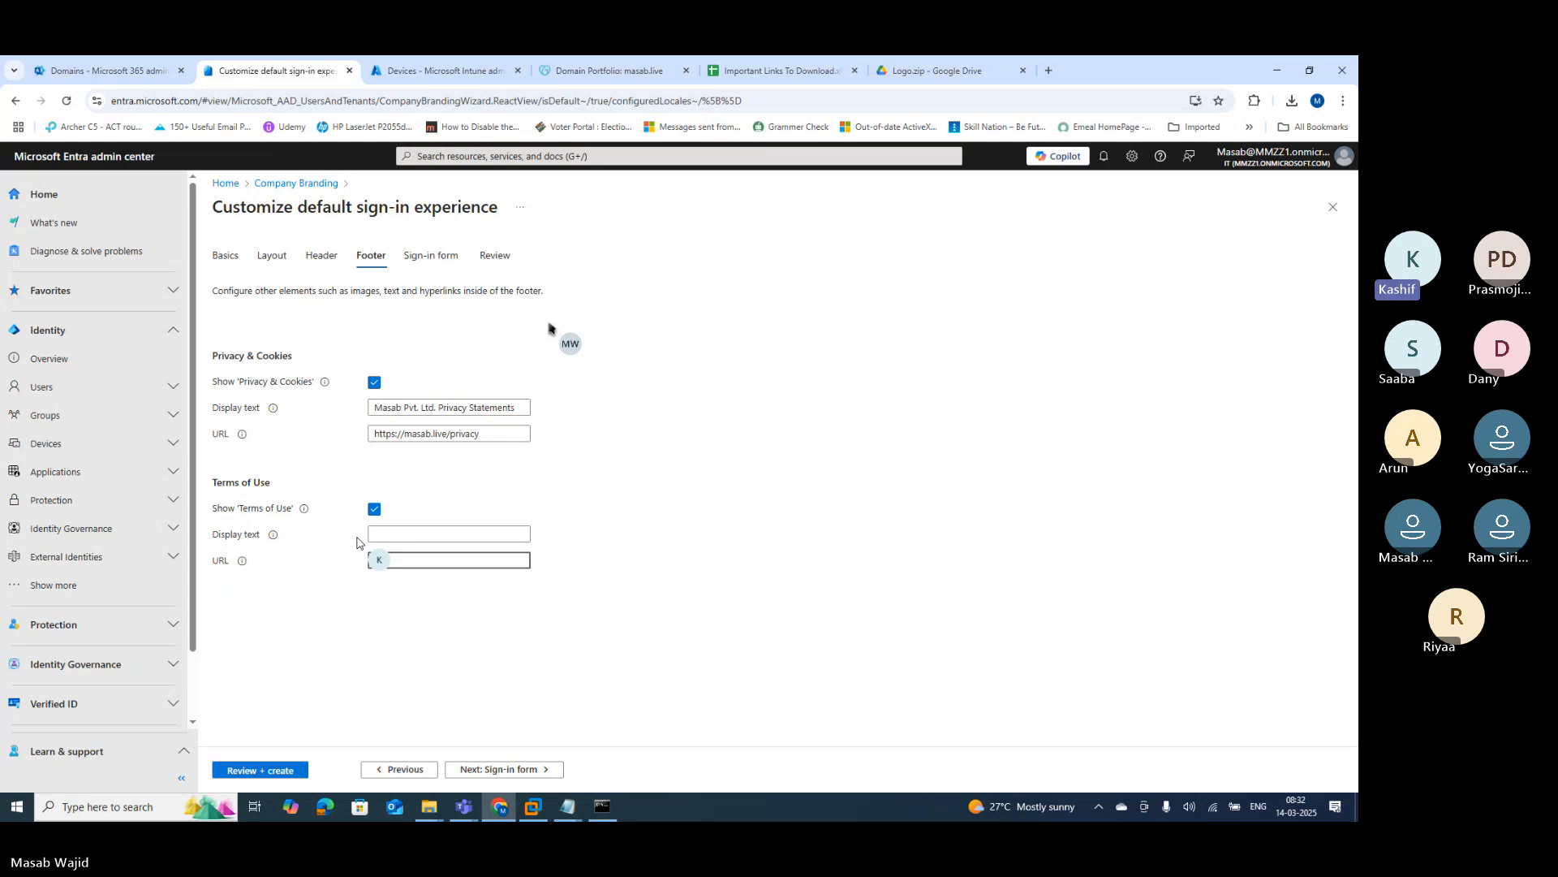
click(392, 536)
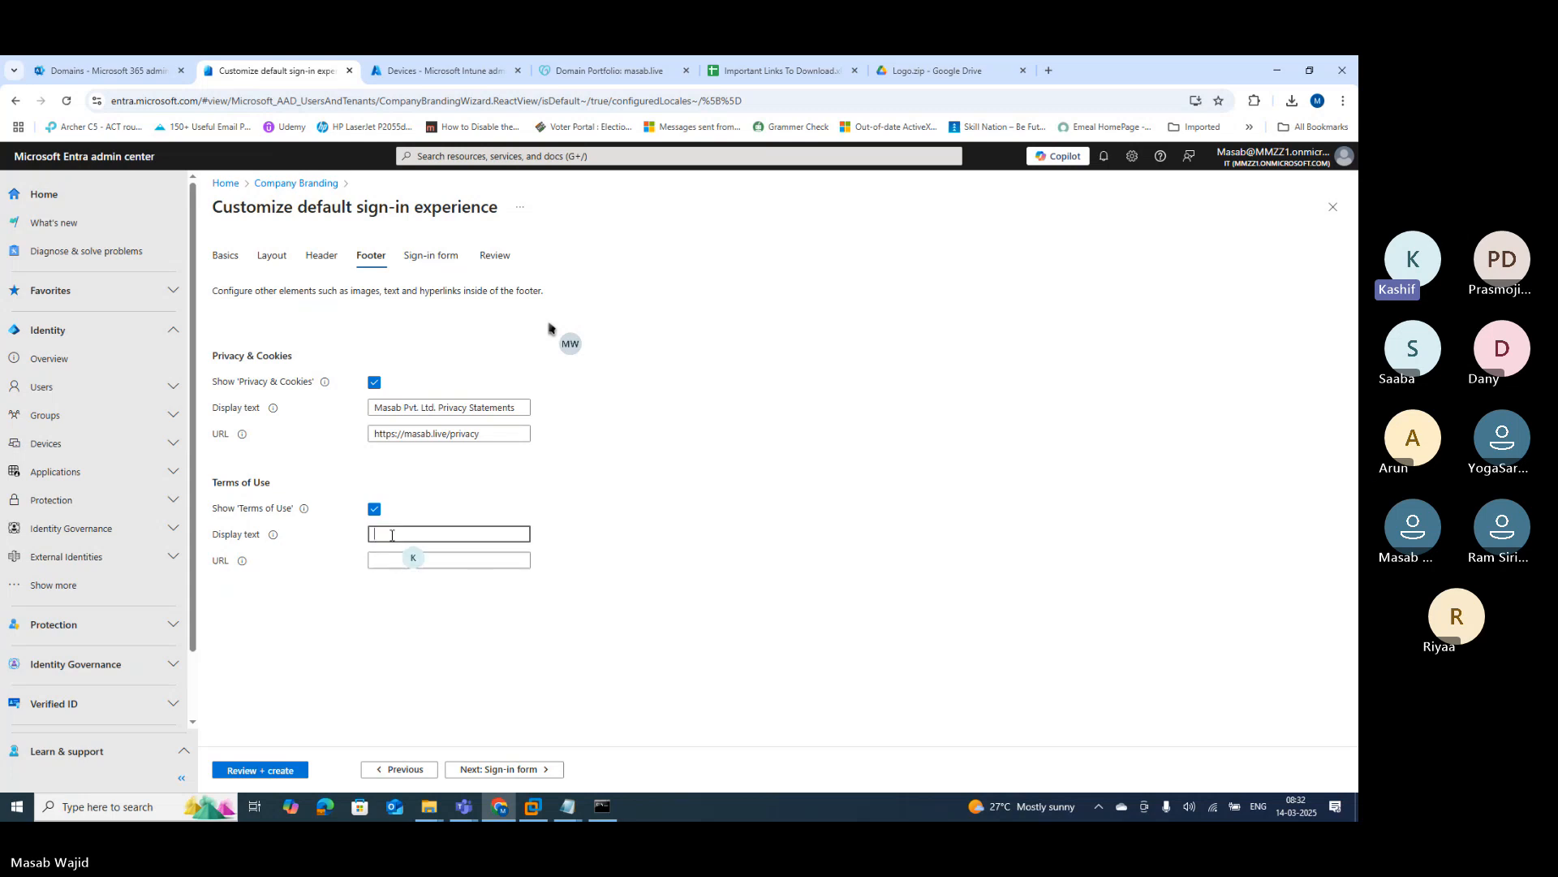
text(Masab)
text(Pvt. Ltd. Ter)
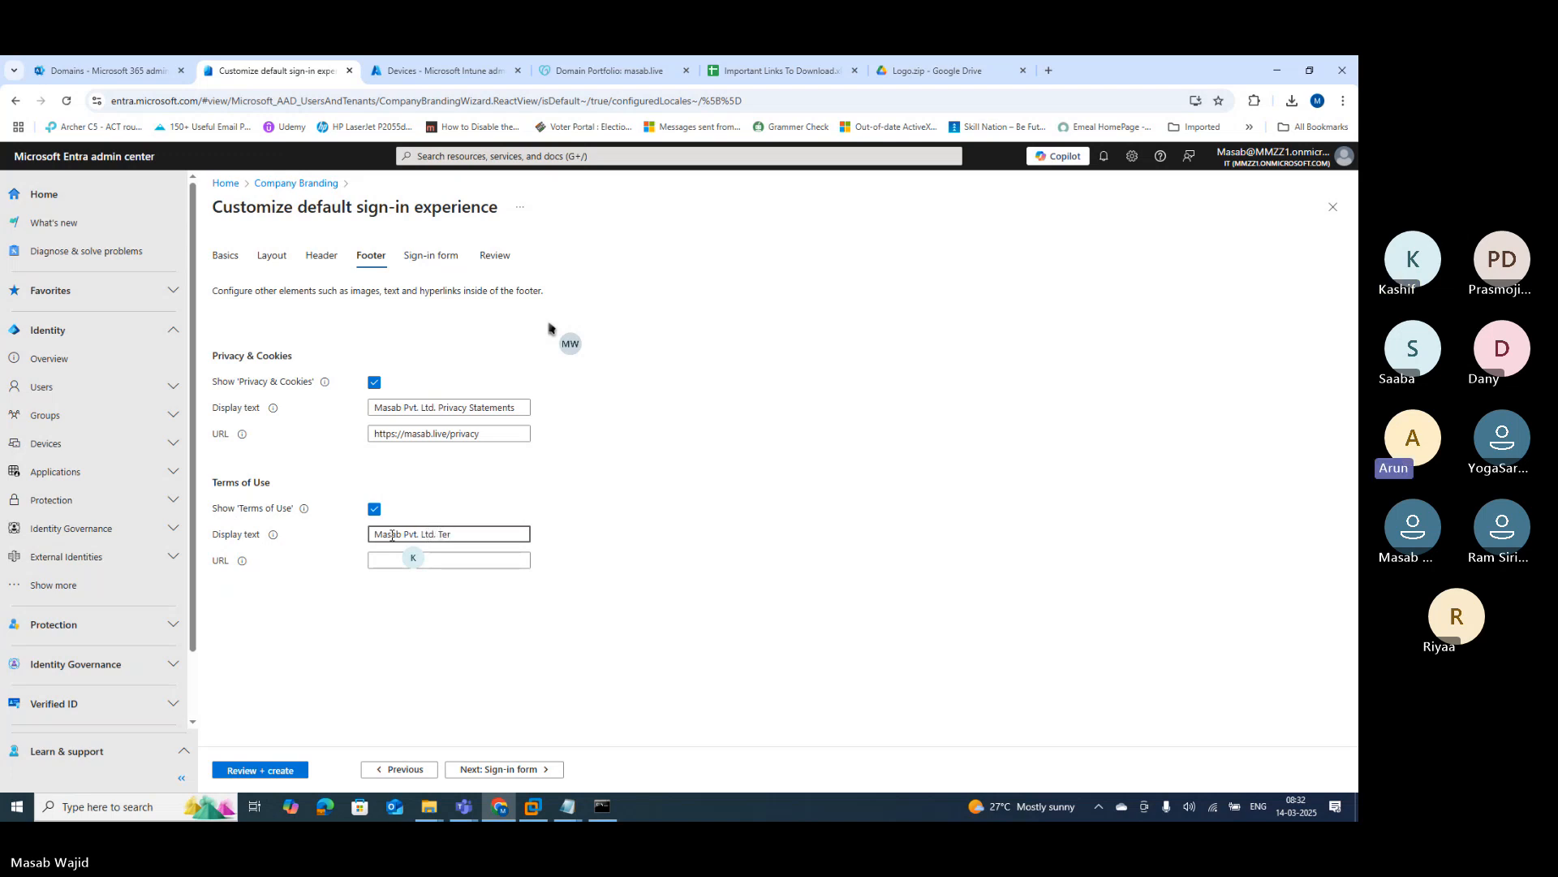
text(ms &)
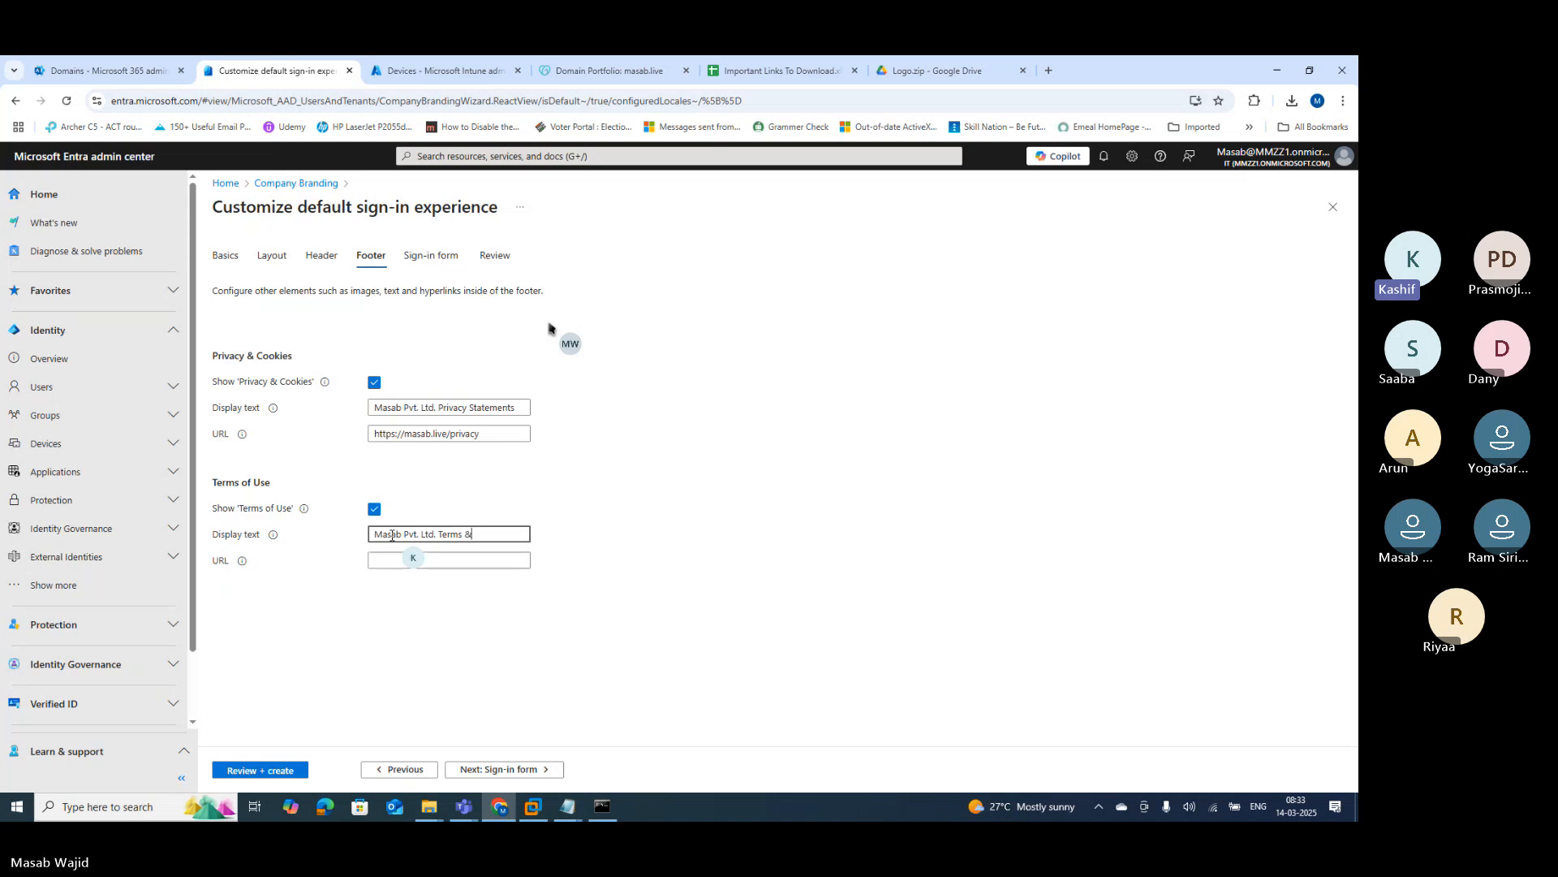
text( Conditions)
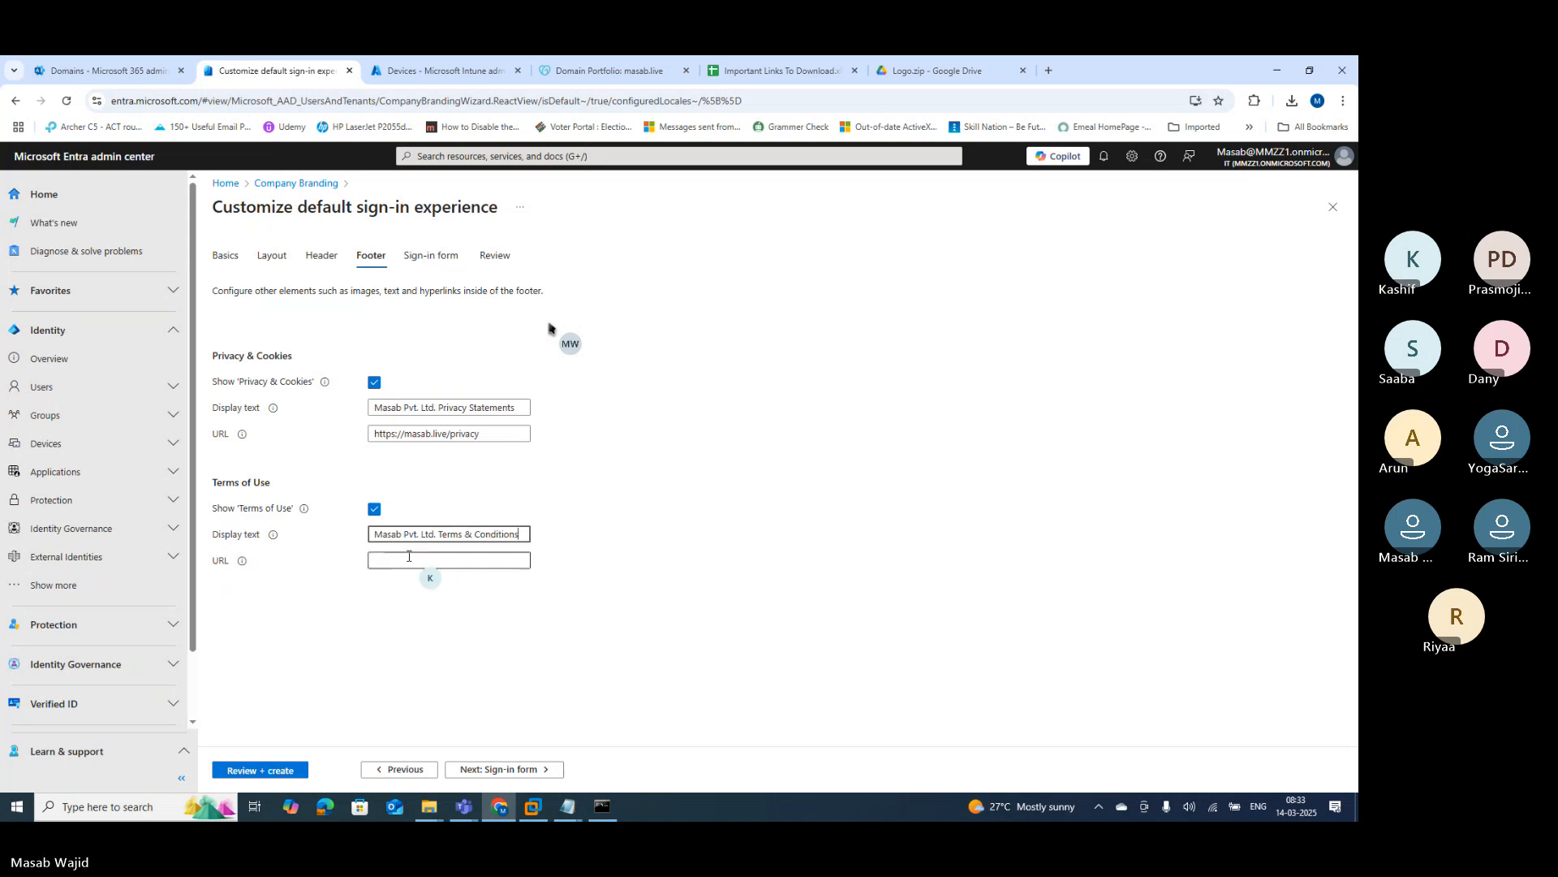
click(408, 556)
key(ctrl+v)
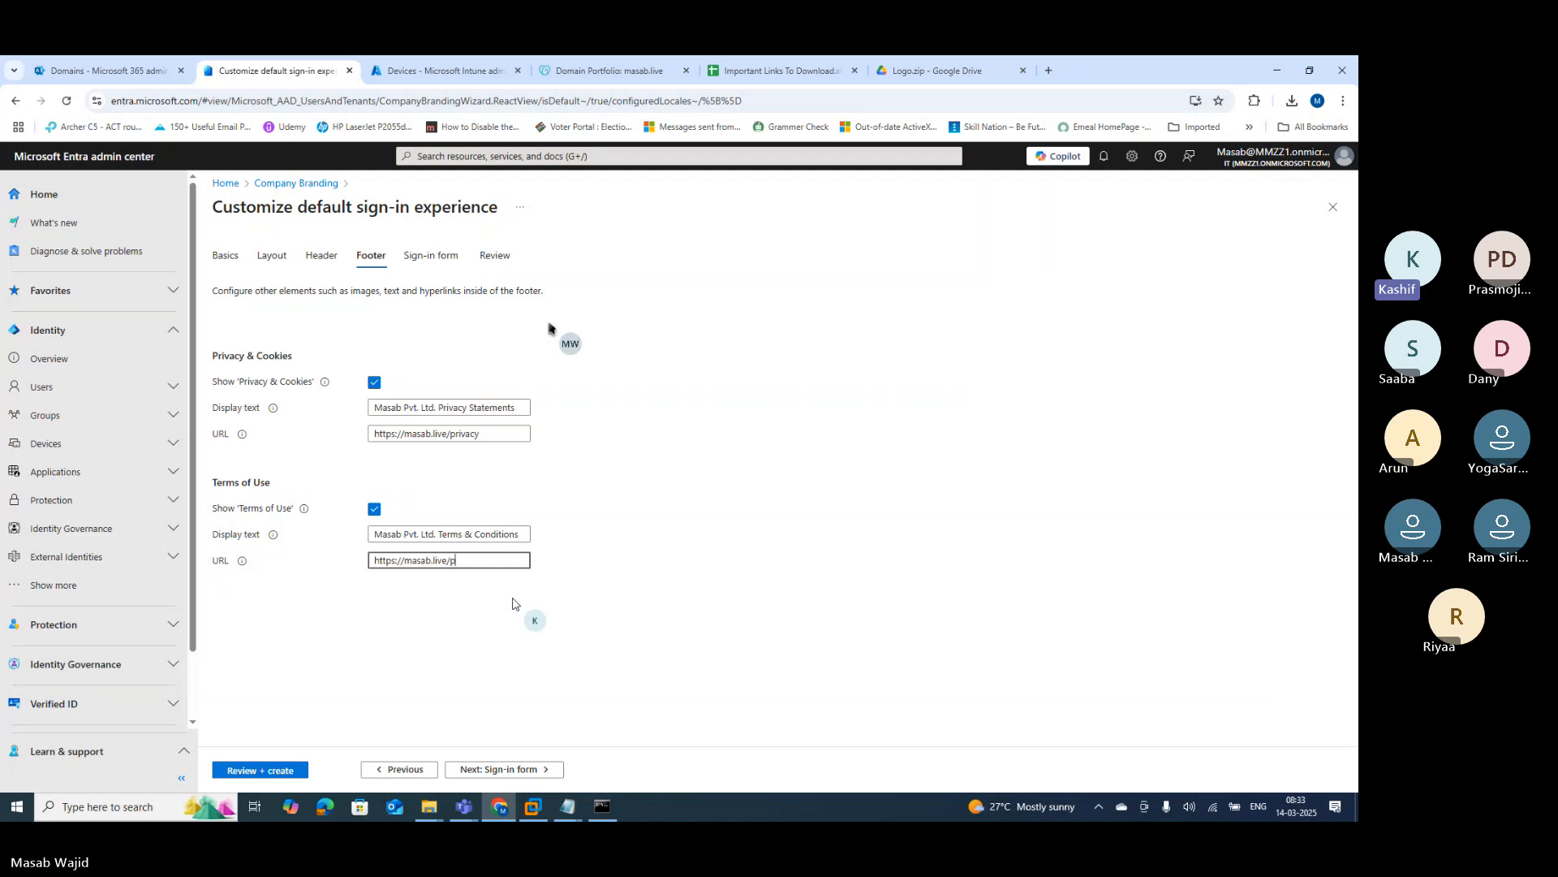
key(BackSpace)
Step: Finish the terms-of-use URL and upload 4.Banner_Logo as the sign-in form's banner logo
text(terms)
click(485, 770)
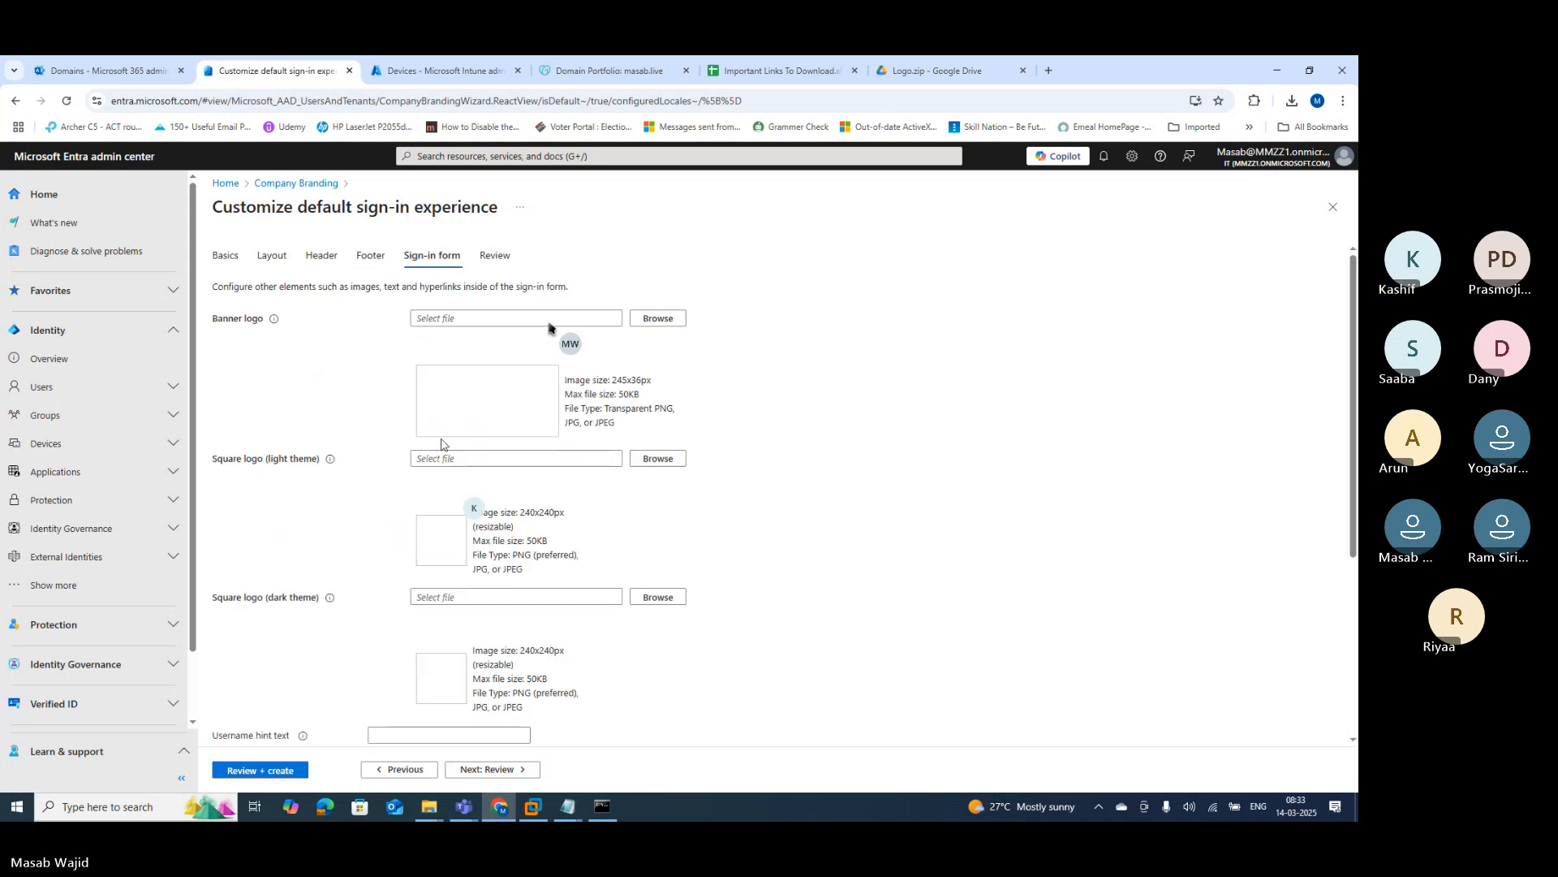
click(657, 319)
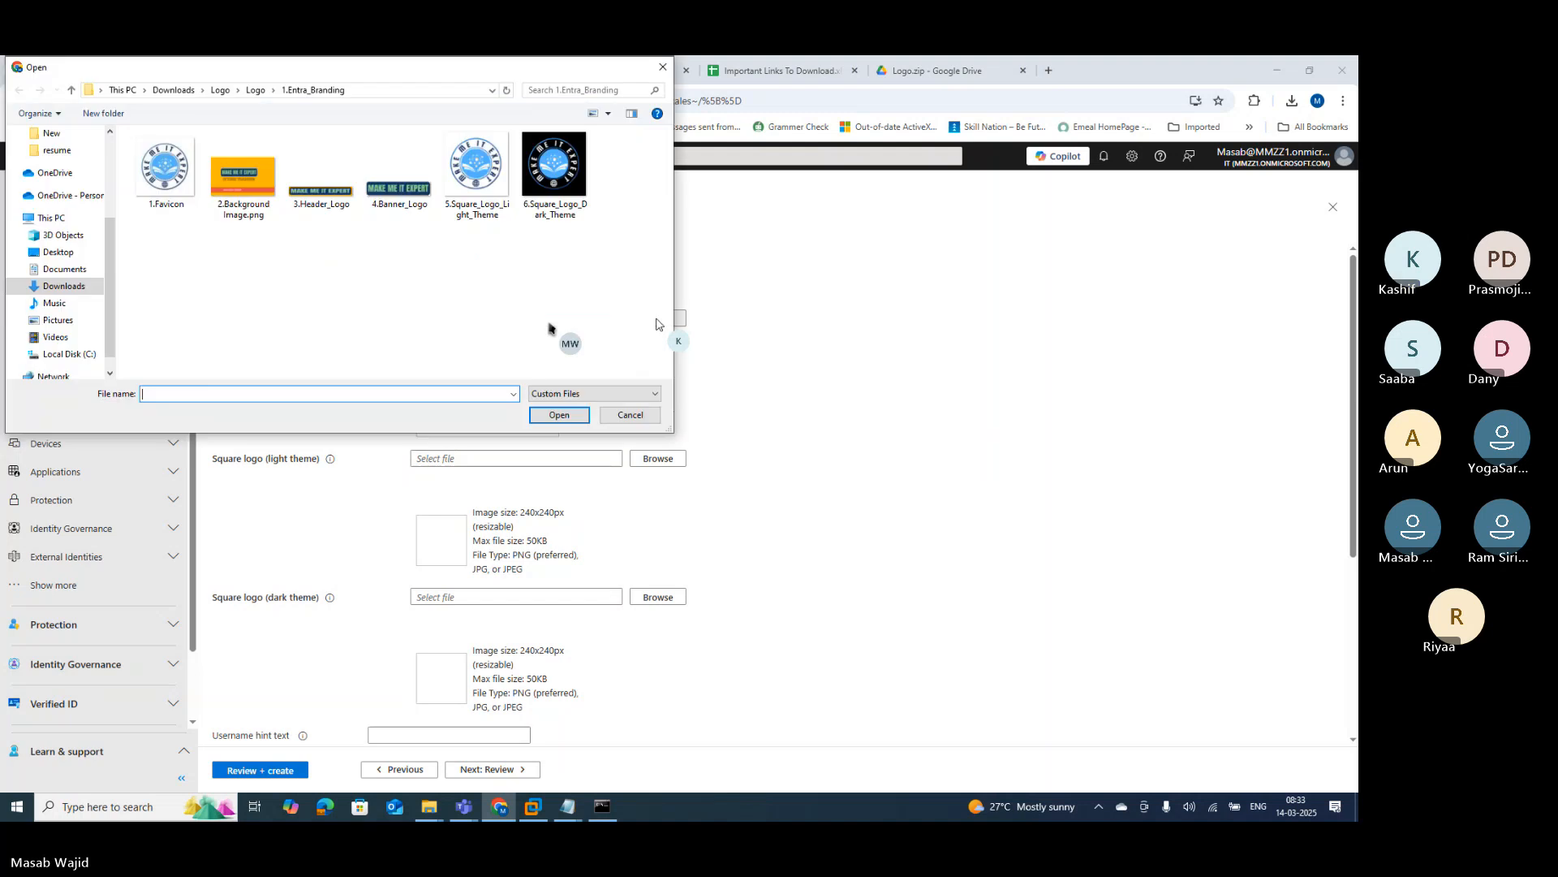
click(404, 192)
click(559, 414)
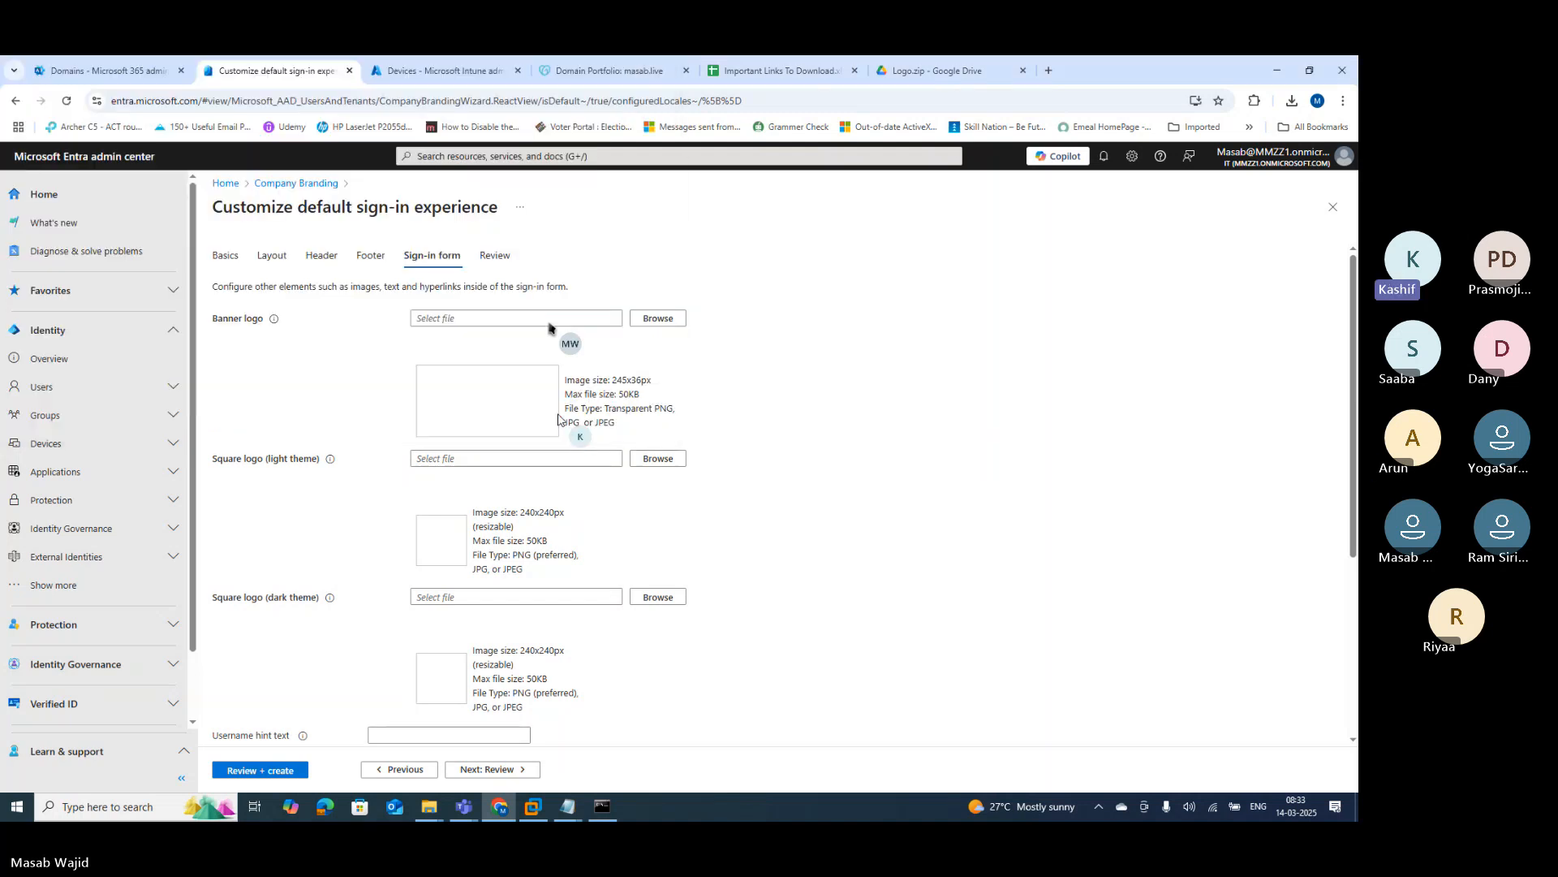
Step: Upload 5.Square_Logo_Light_Theme and 6.Square_Logo_Dark_Theme as the light and dark square logos
click(667, 462)
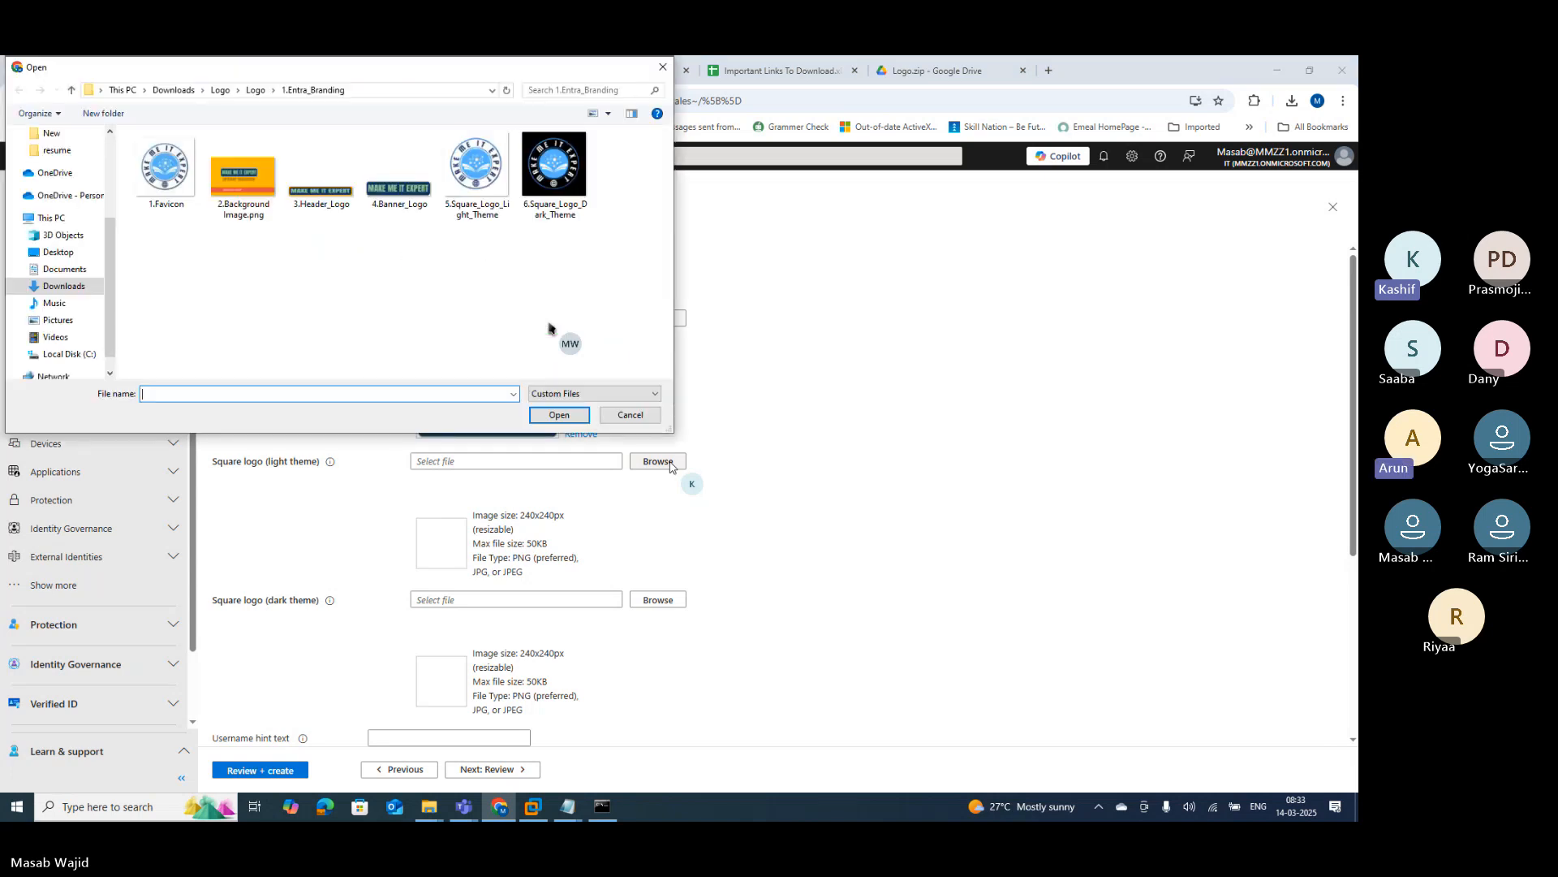
click(478, 172)
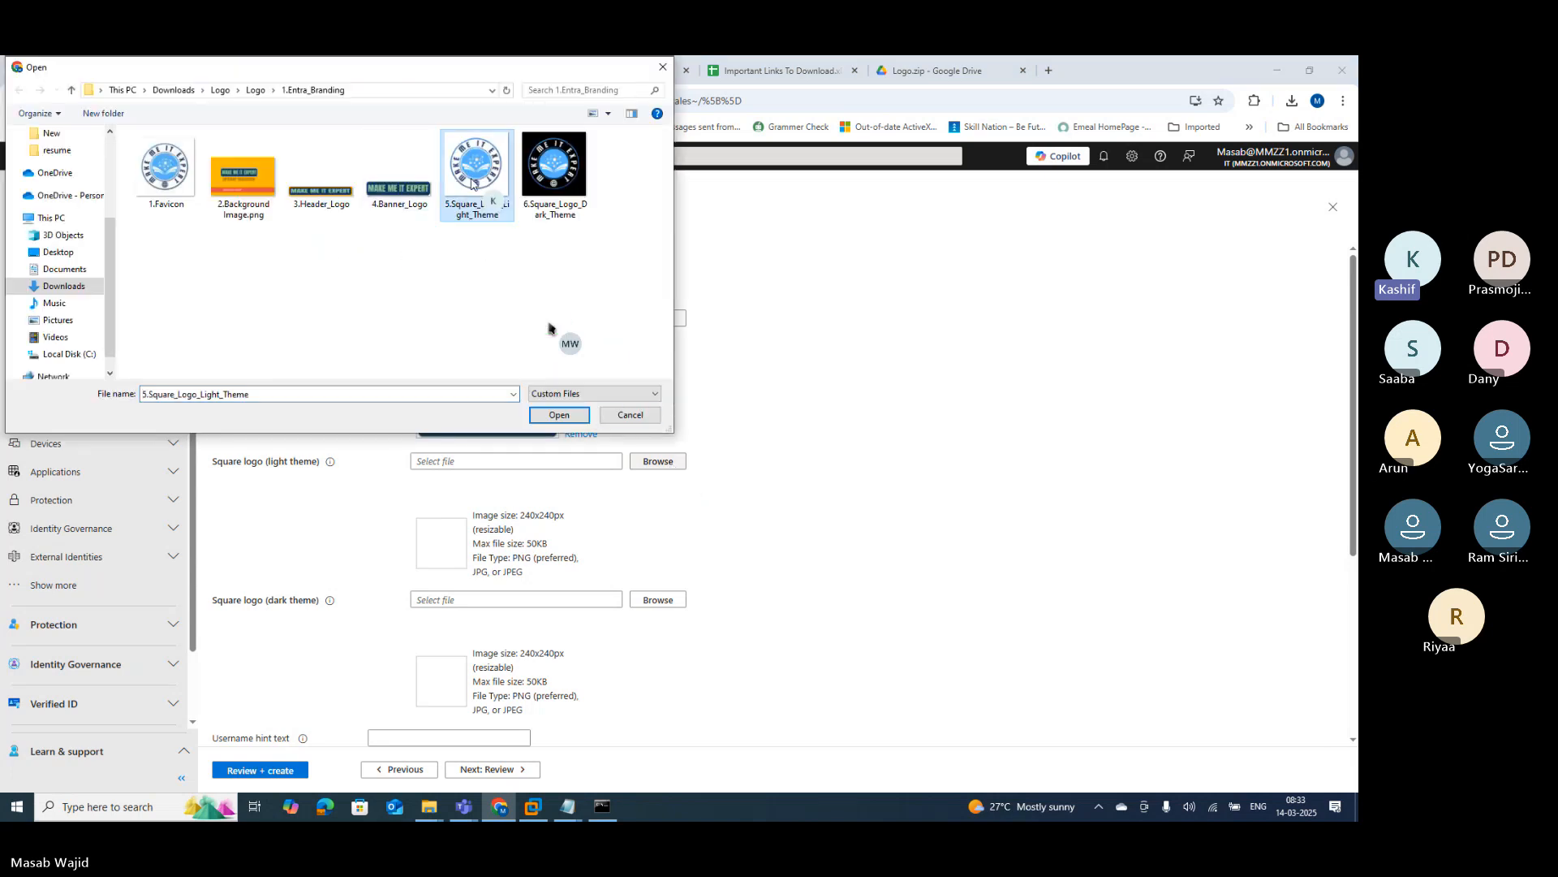
click(563, 417)
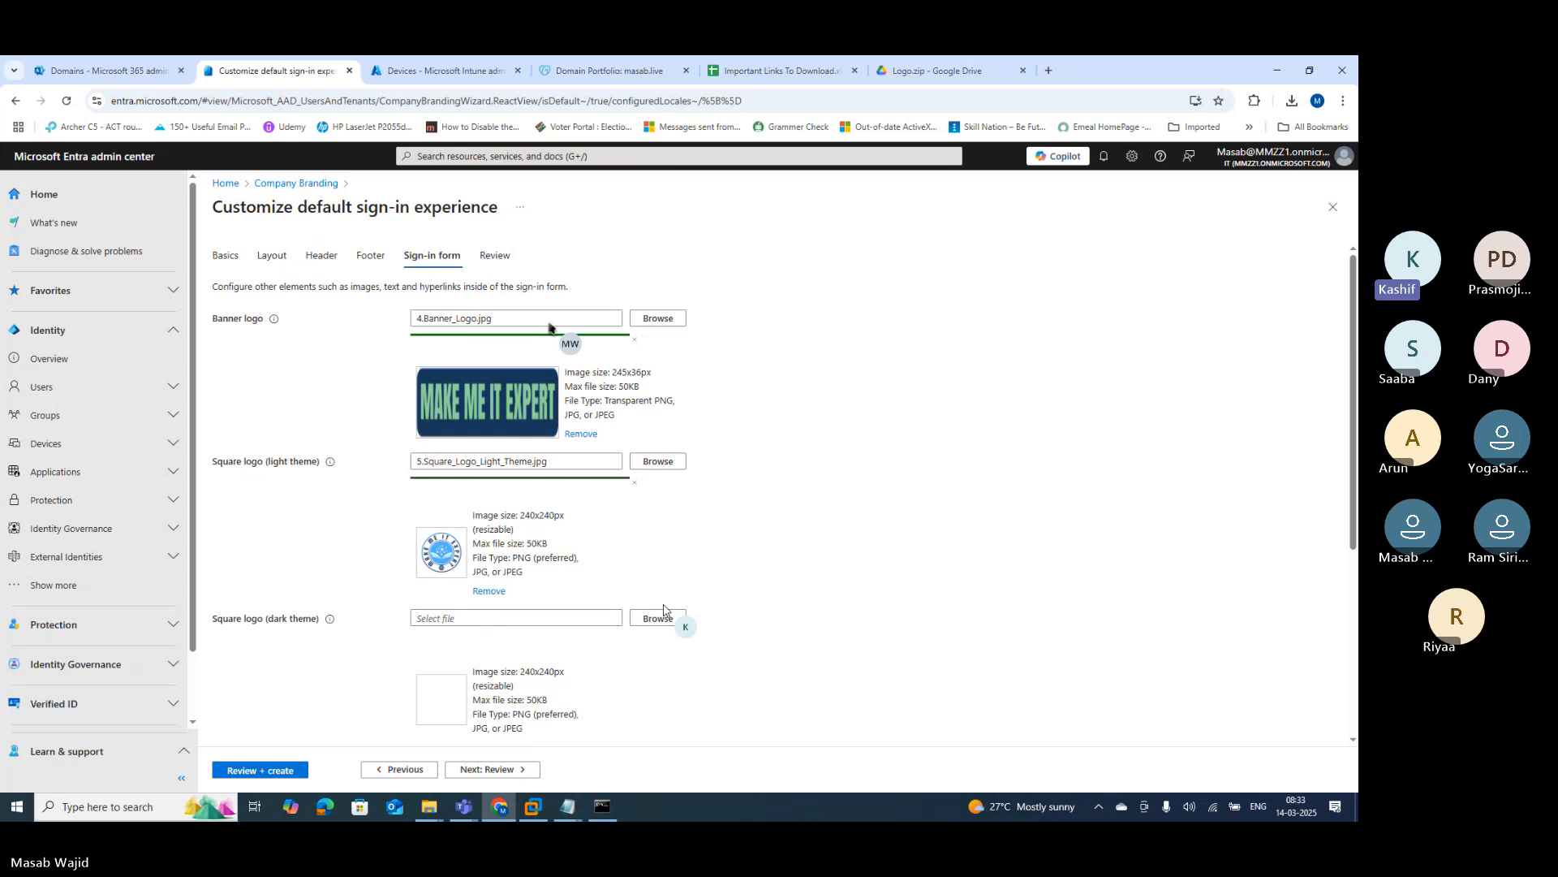
click(659, 618)
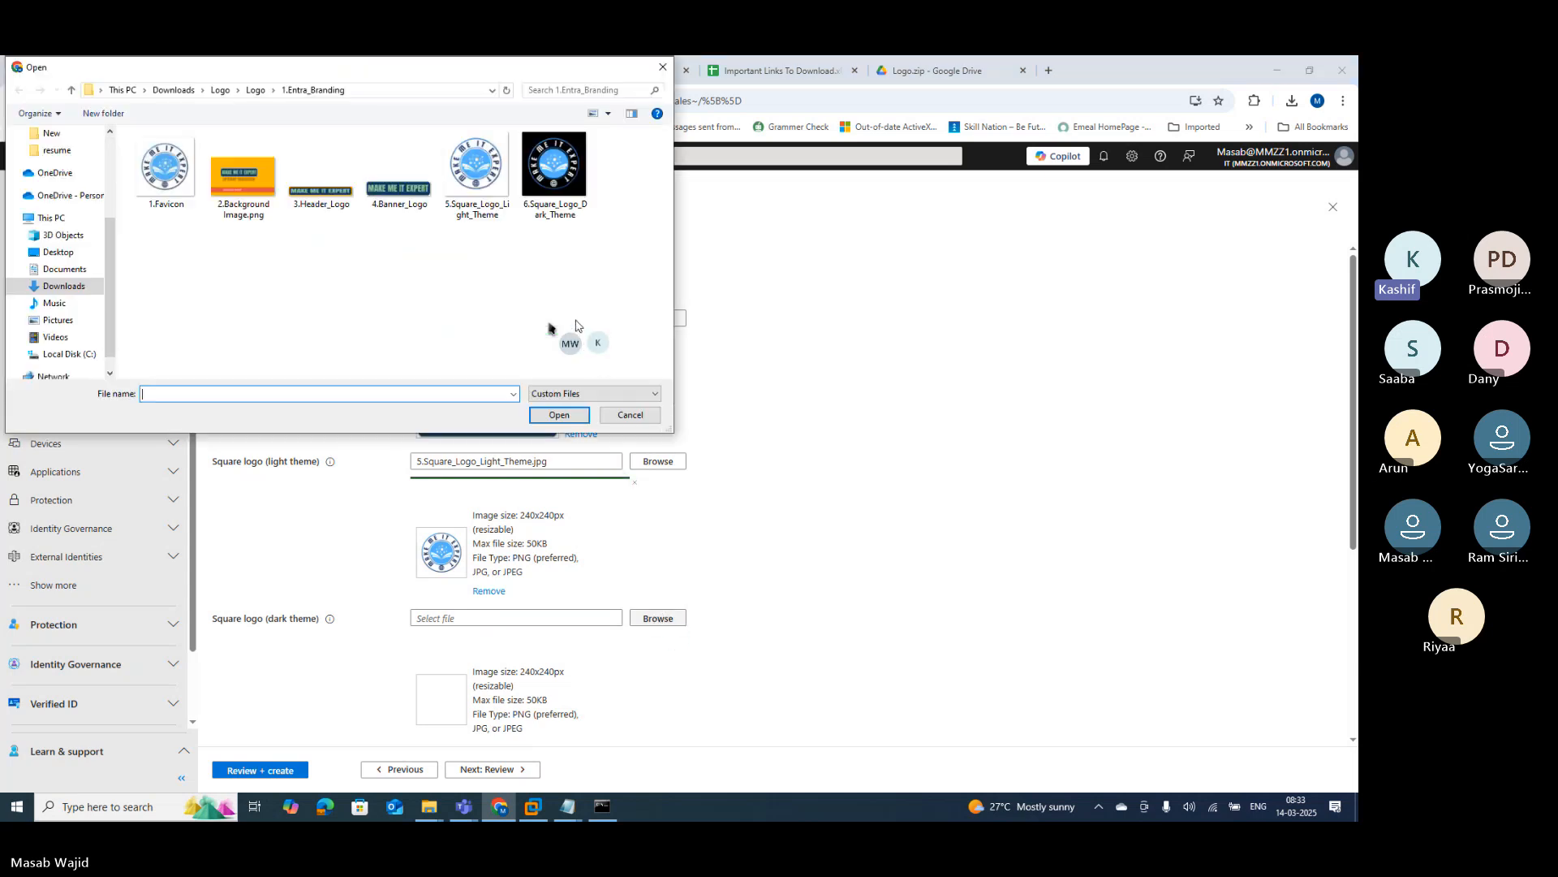
click(555, 206)
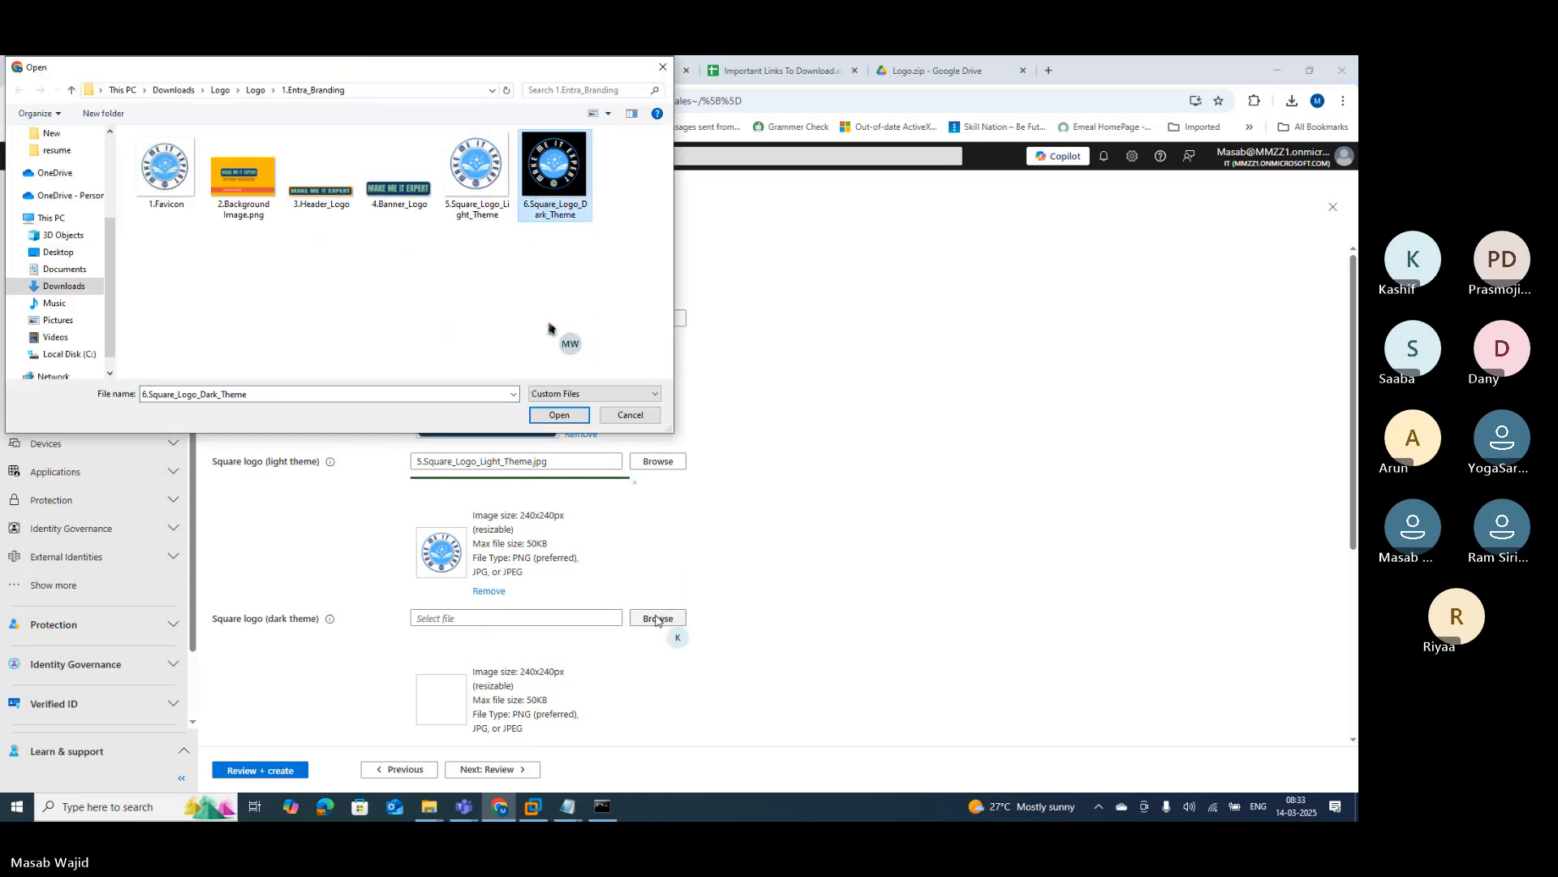
click(559, 414)
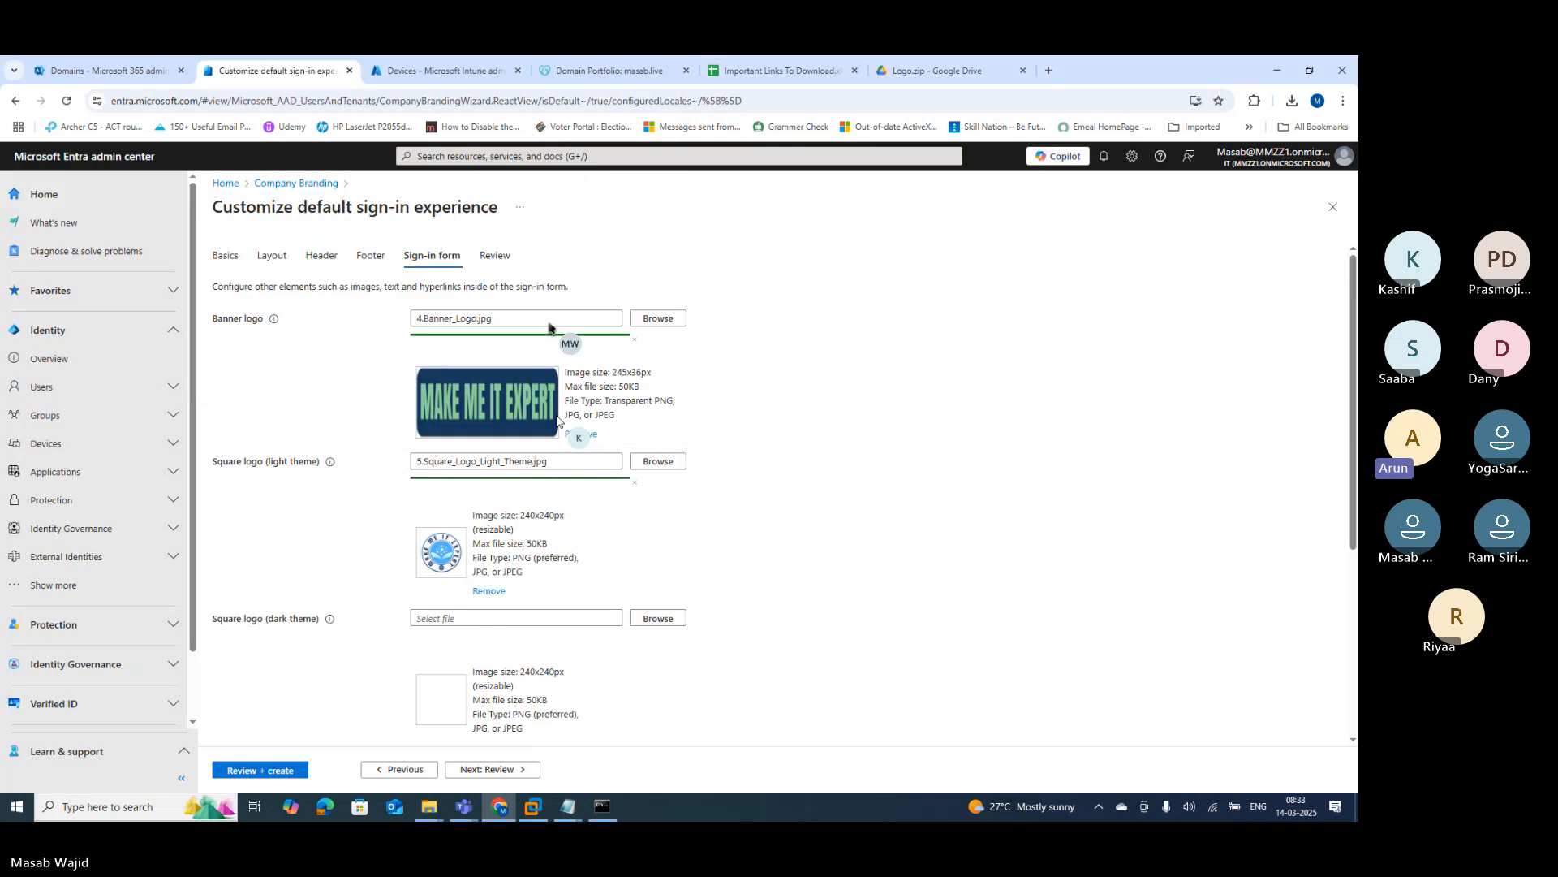
scroll(549, 326, down, 4)
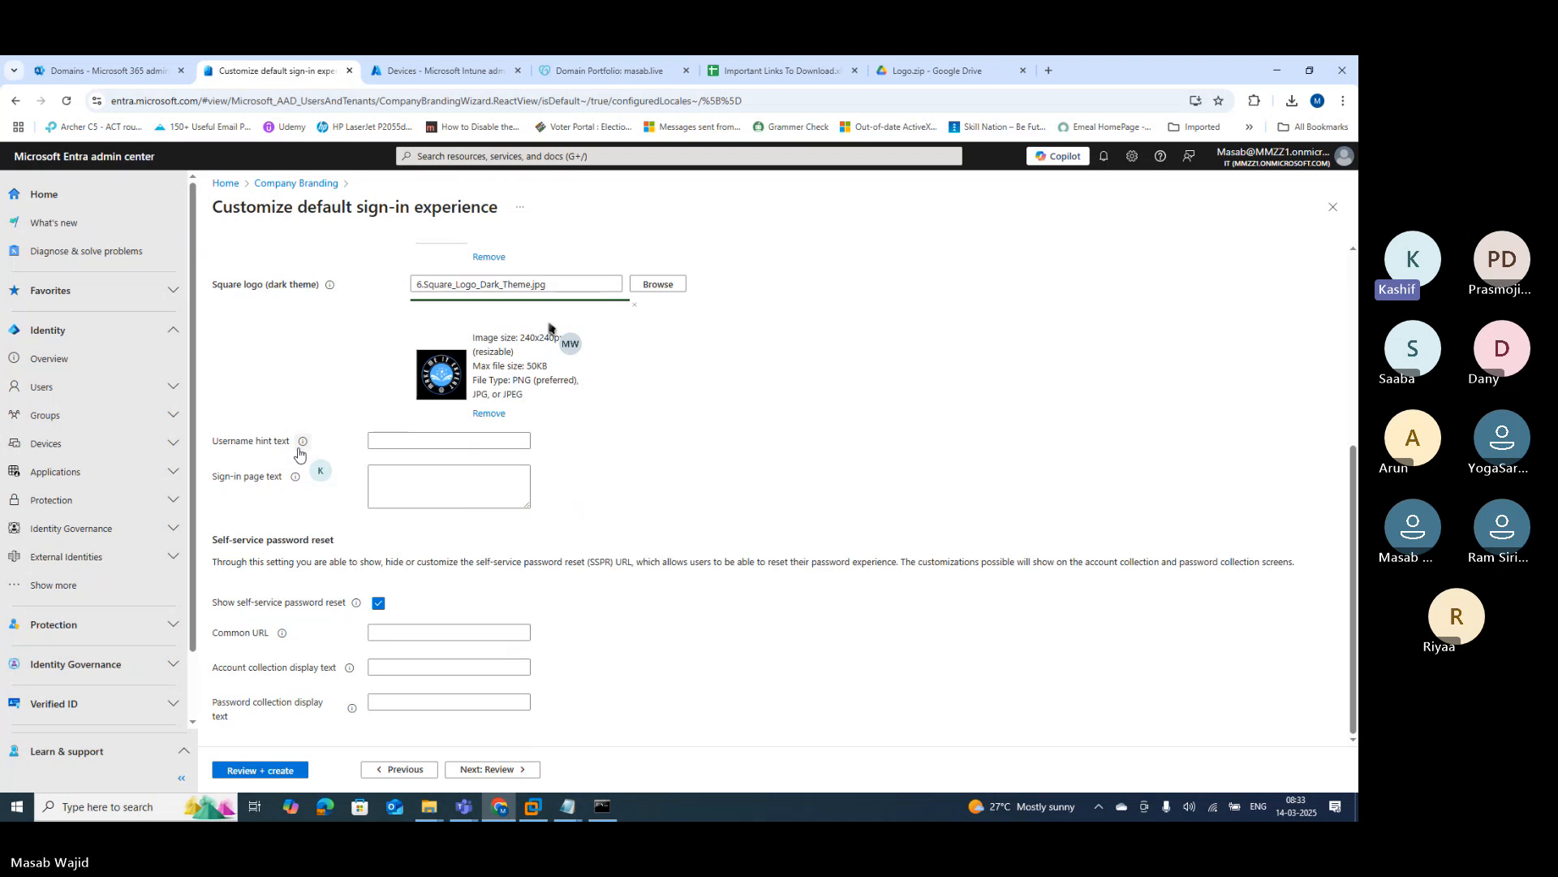
Step: Set the username hint to 'Kindly Login With Your Account', copied from the Notepad notes
click(418, 445)
click(568, 806)
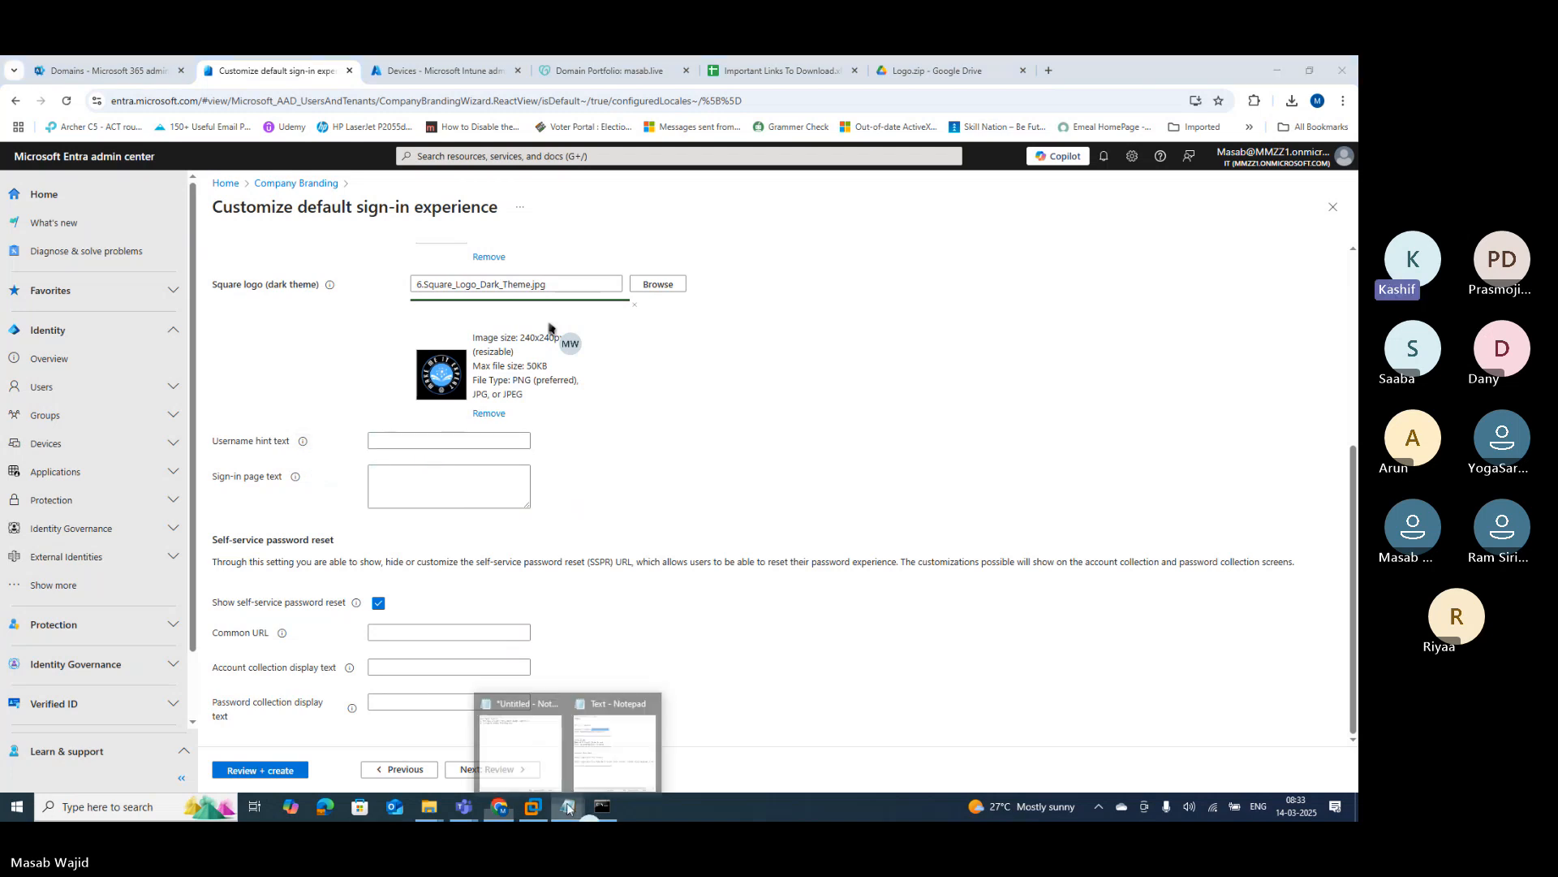
click(615, 746)
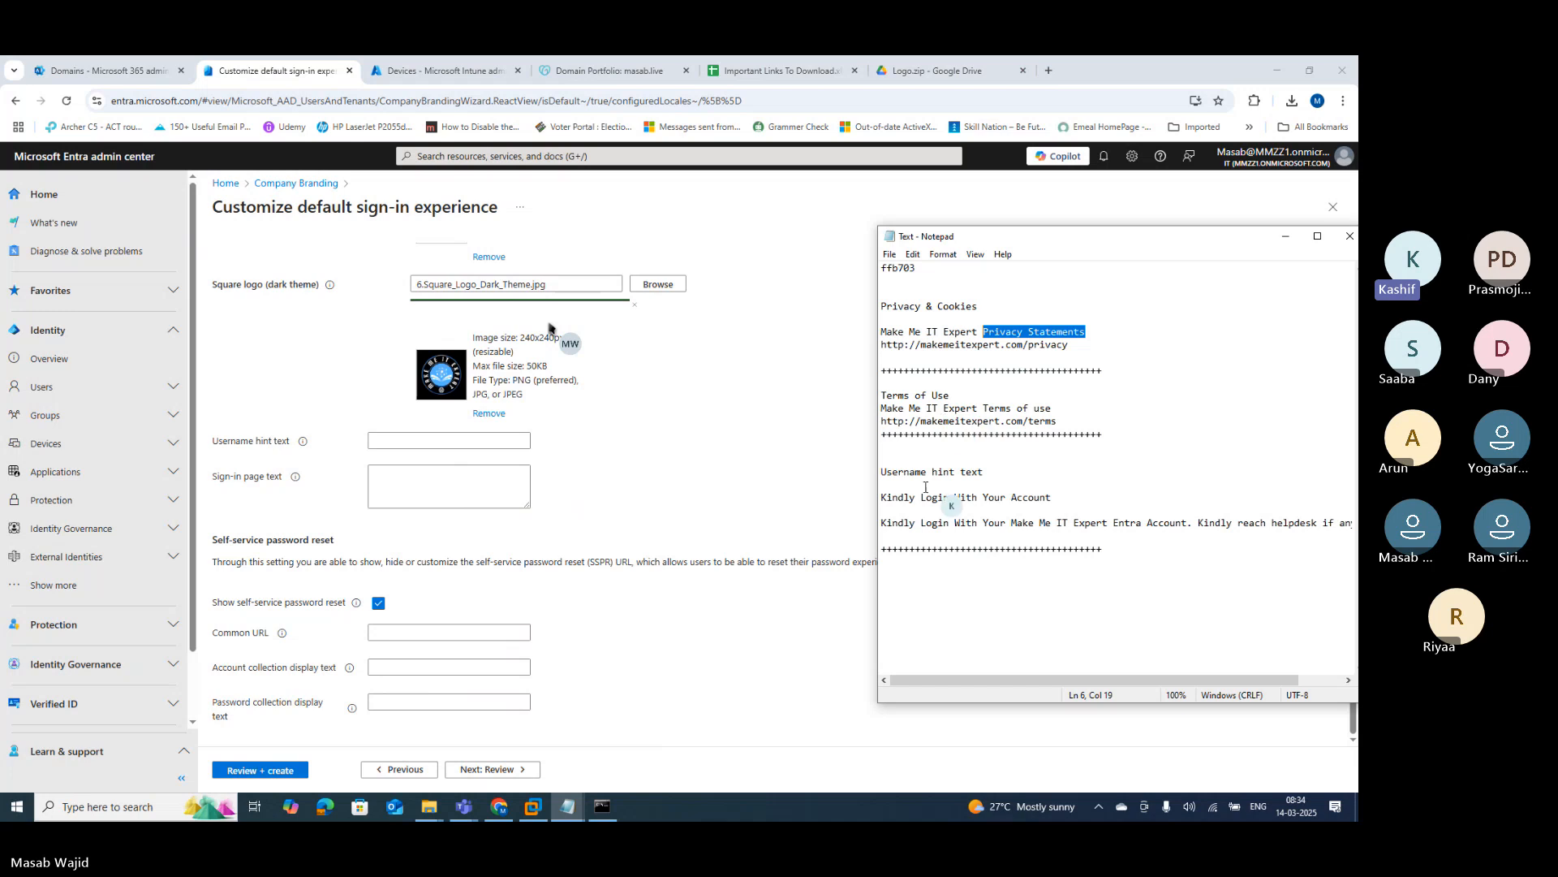
drag(1051, 497, 880, 496)
key(ctrl+c)
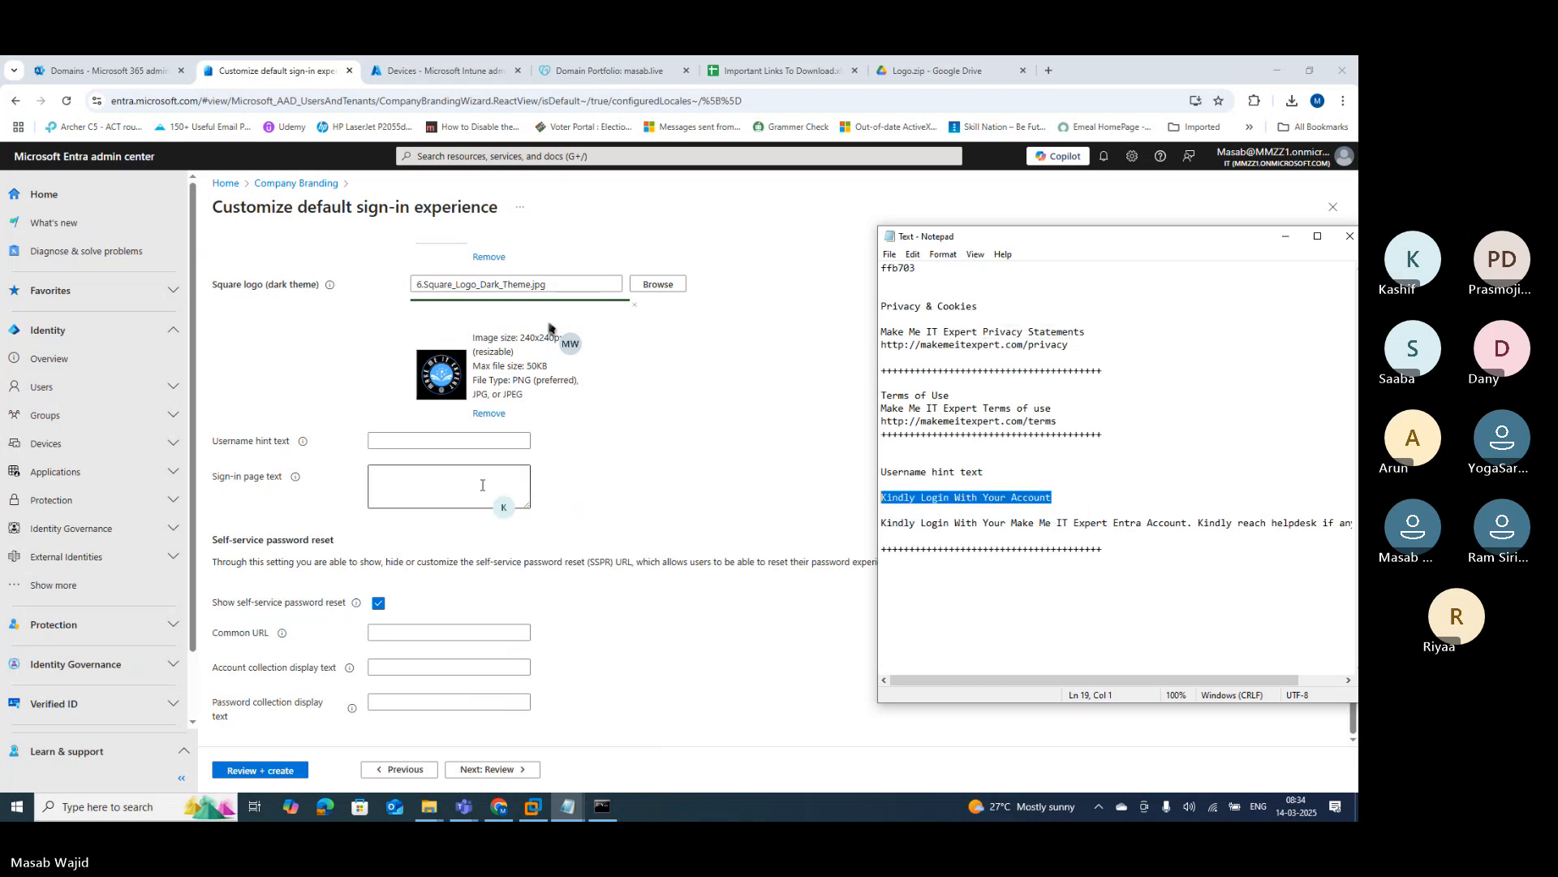
click(385, 442)
key(ctrl+v)
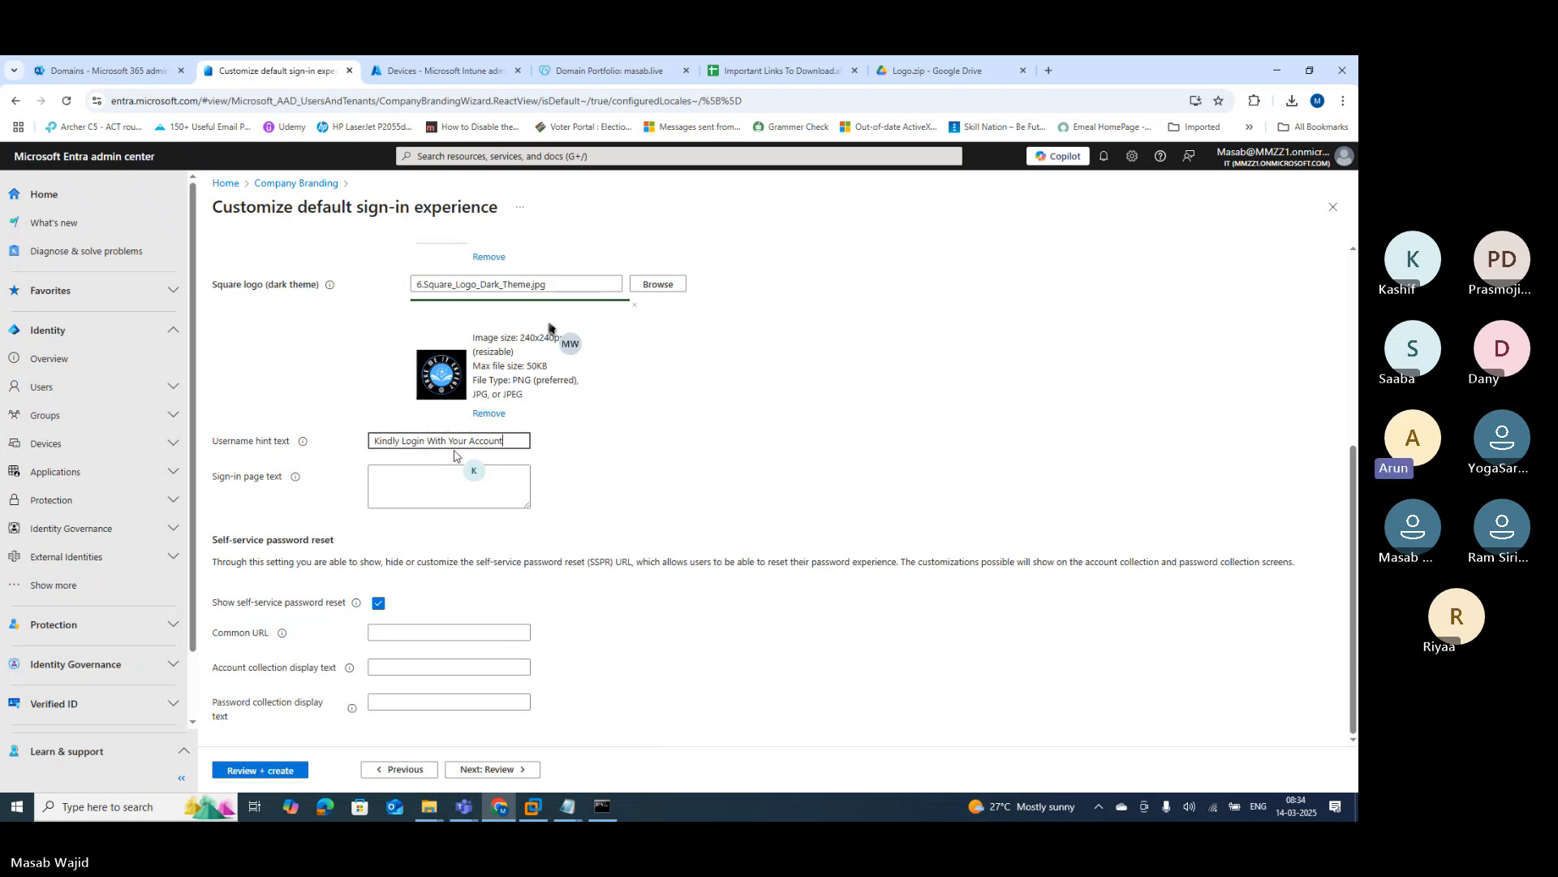
Step: Paste the welcome message line from the Notepad notes into the sign-in page text
click(567, 806)
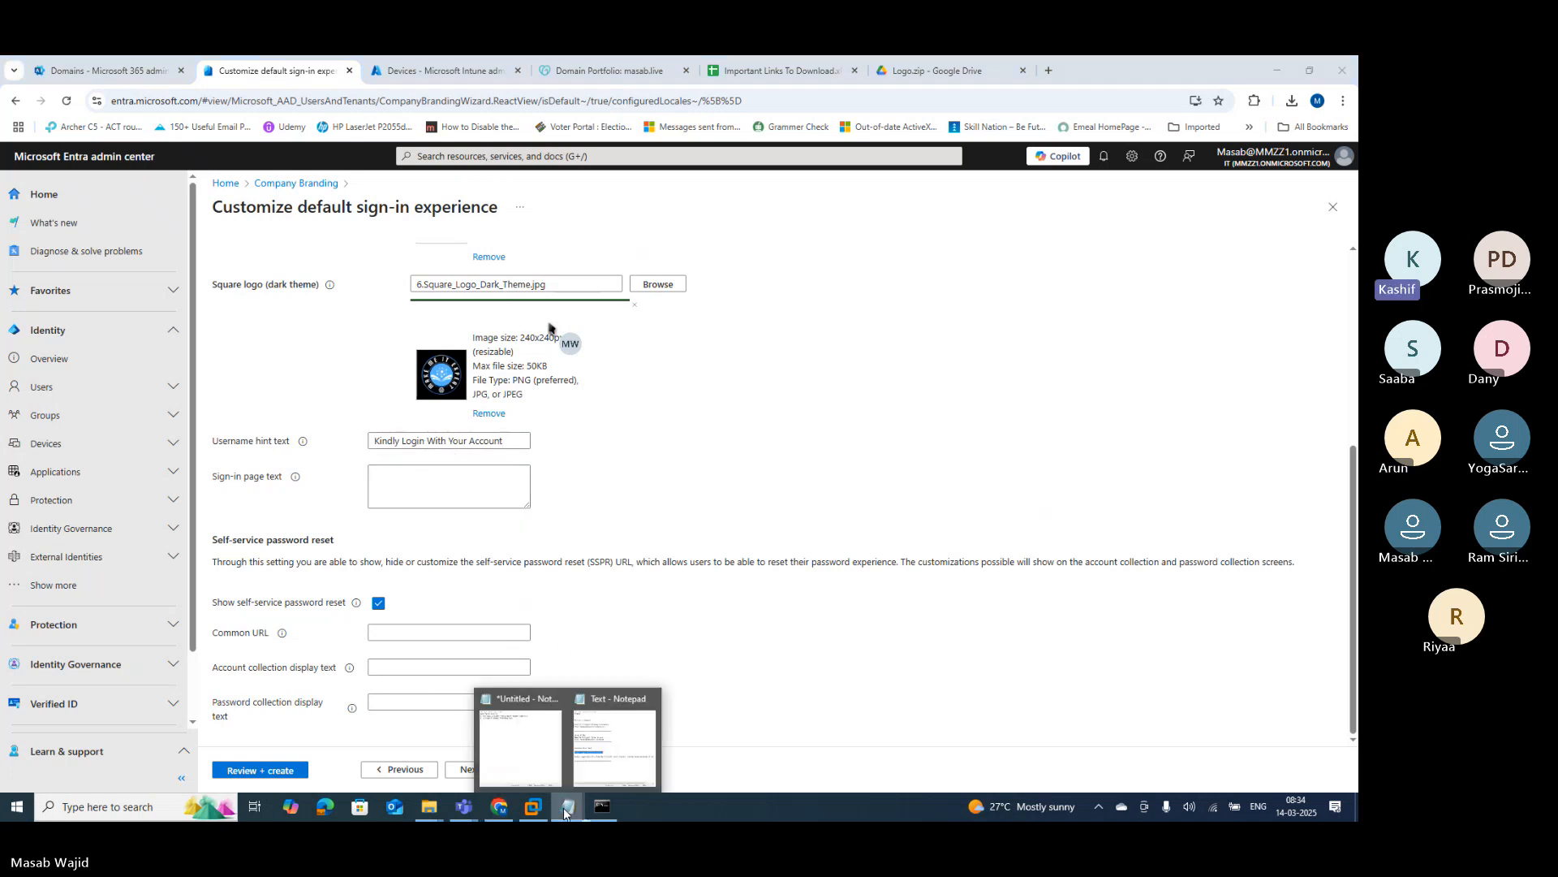
click(615, 742)
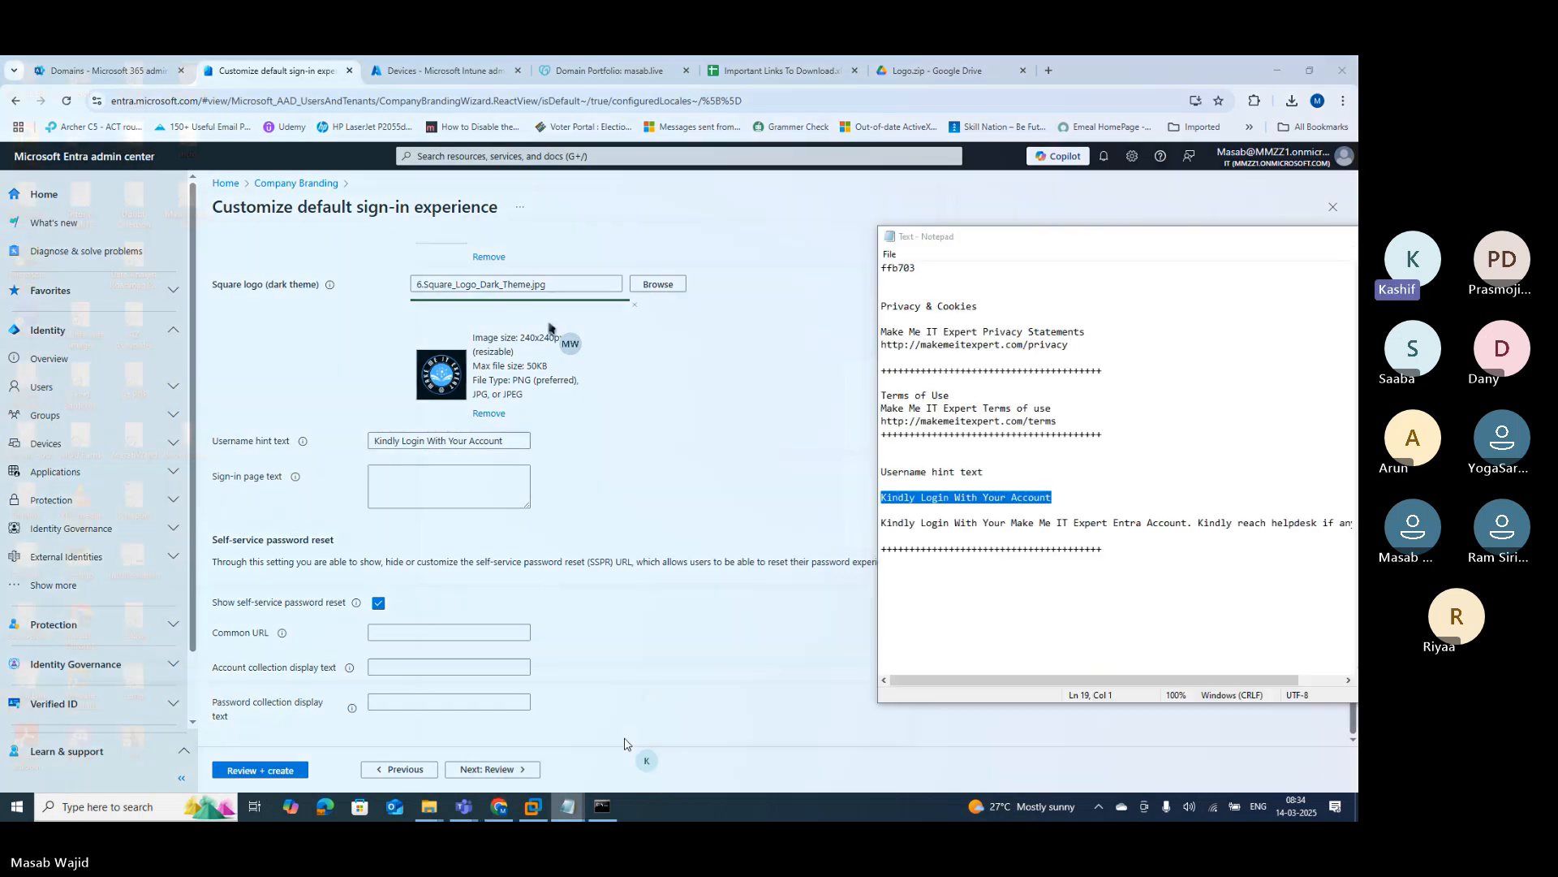
click(881, 521)
key(shift+End)
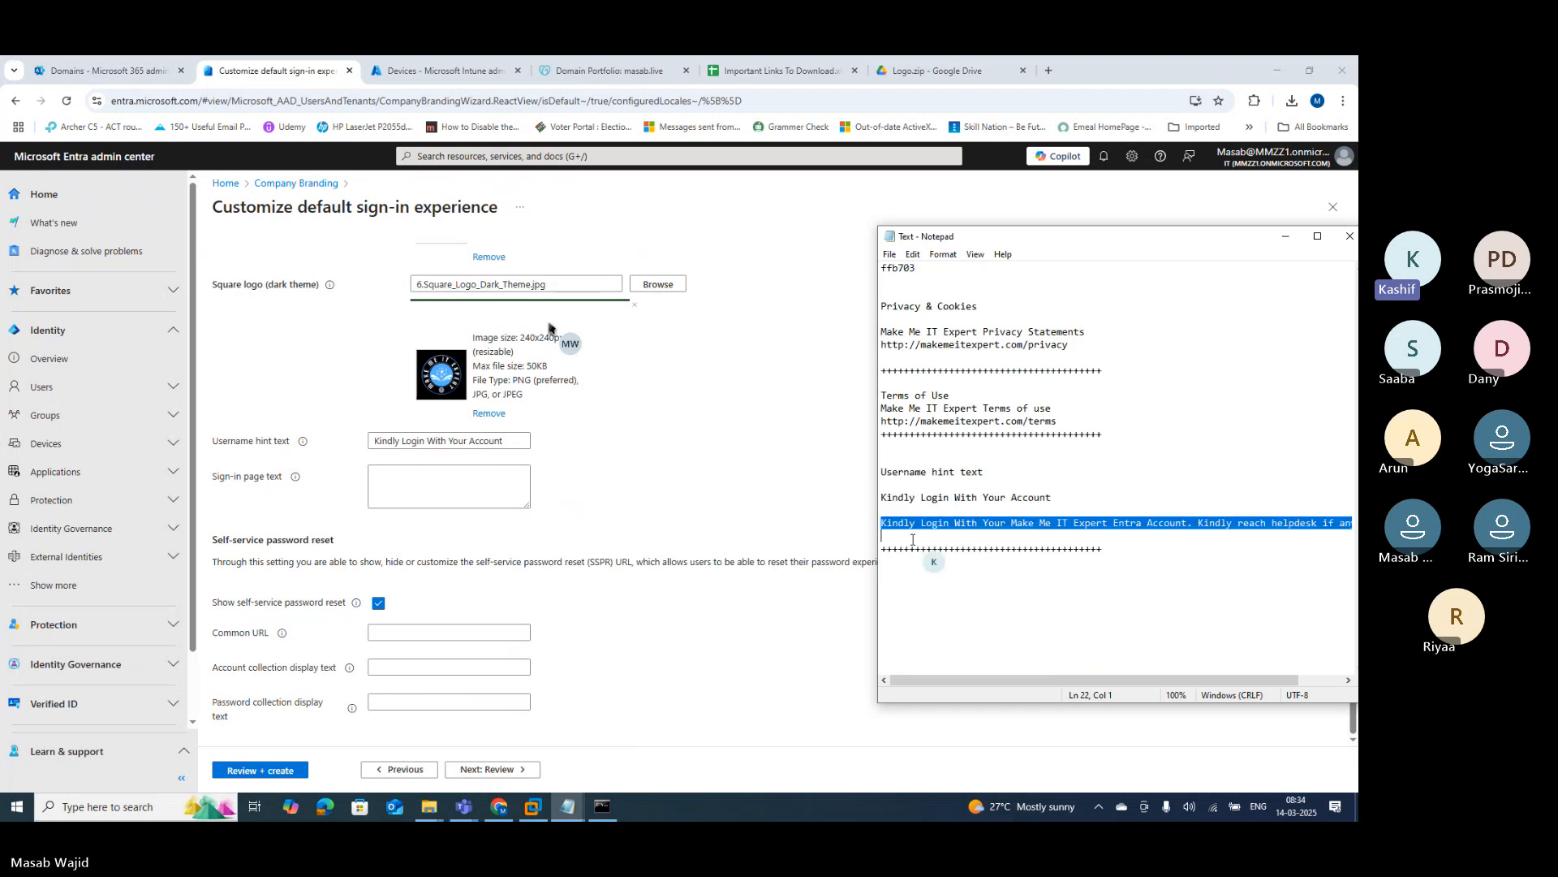
click(425, 490)
text(Kindly Login With Your Make Me IT Expert Entra Account. Kindly reach helpdesk if any issues.)
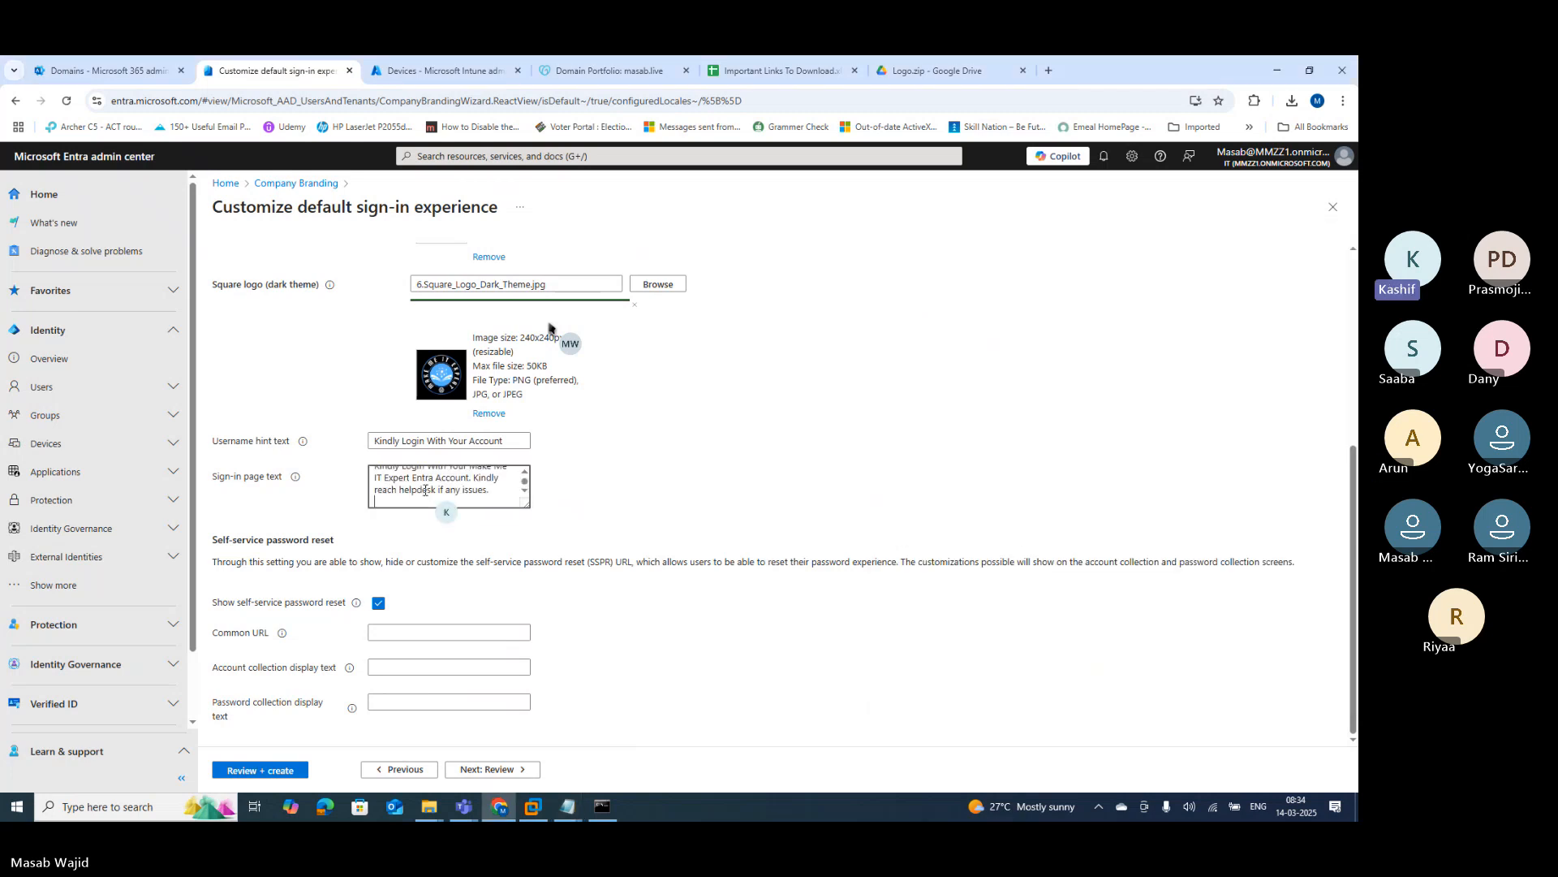
Step: Insert 'Masab Pvt. Ltd.' into the sign-in text, deleting the old 'Make Me IT Expert' slogan
scroll(424, 490, up, 3)
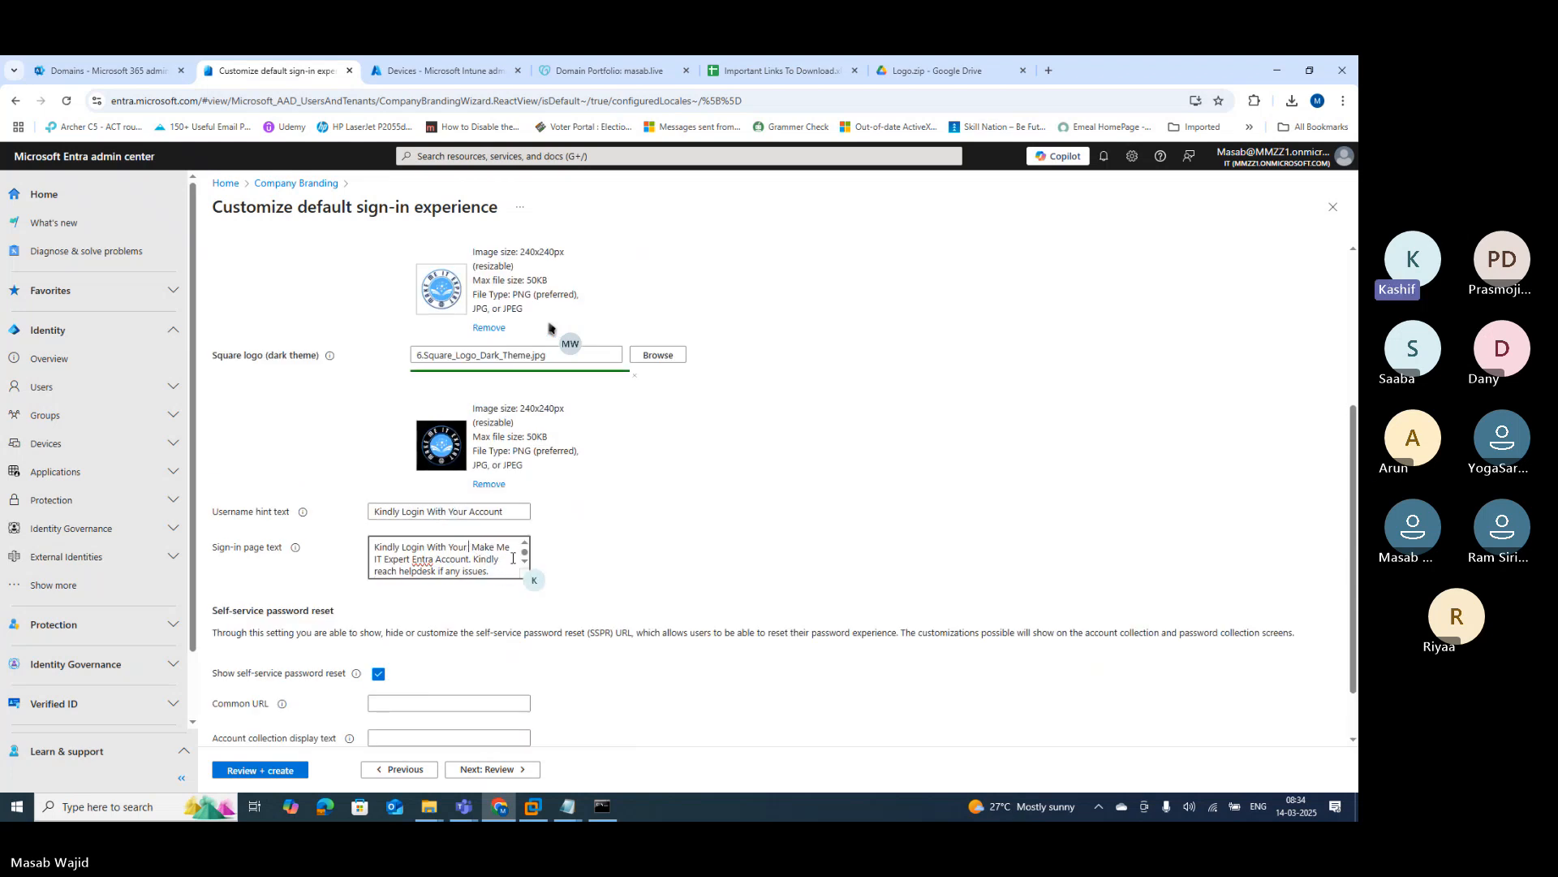
text(Masab)
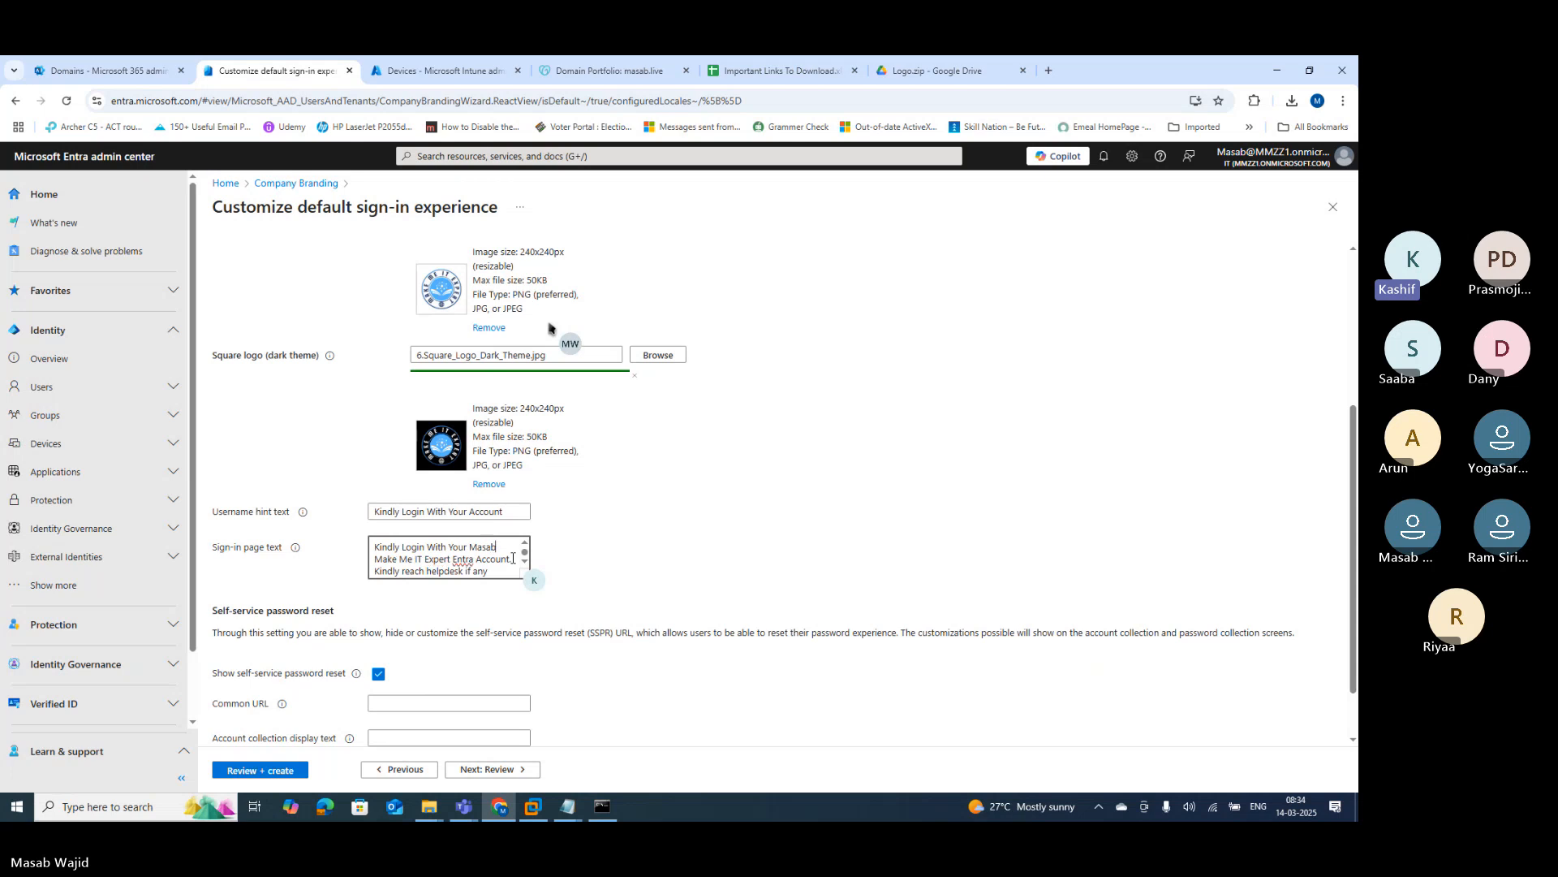
text( Pv)
text(t. L)
text(td.)
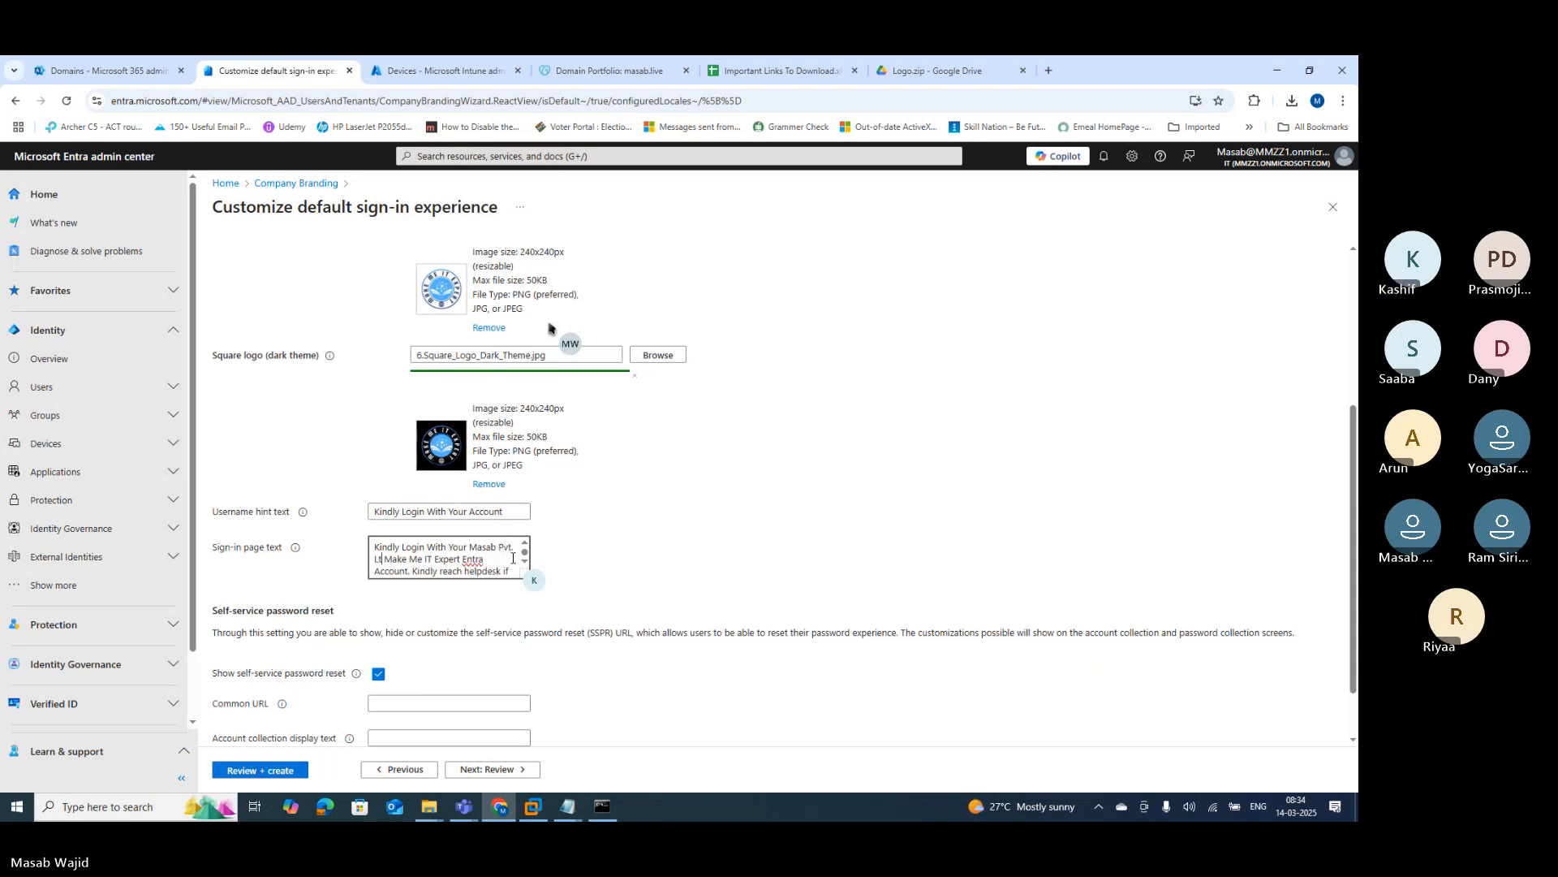
key(Delete)
key(Delete)
key(Delete)
key(Delete)
key(Delete)
key(Delete)
key(Delete)
key(Delete)
key(Delete)
key(Delete)
key(Delete)
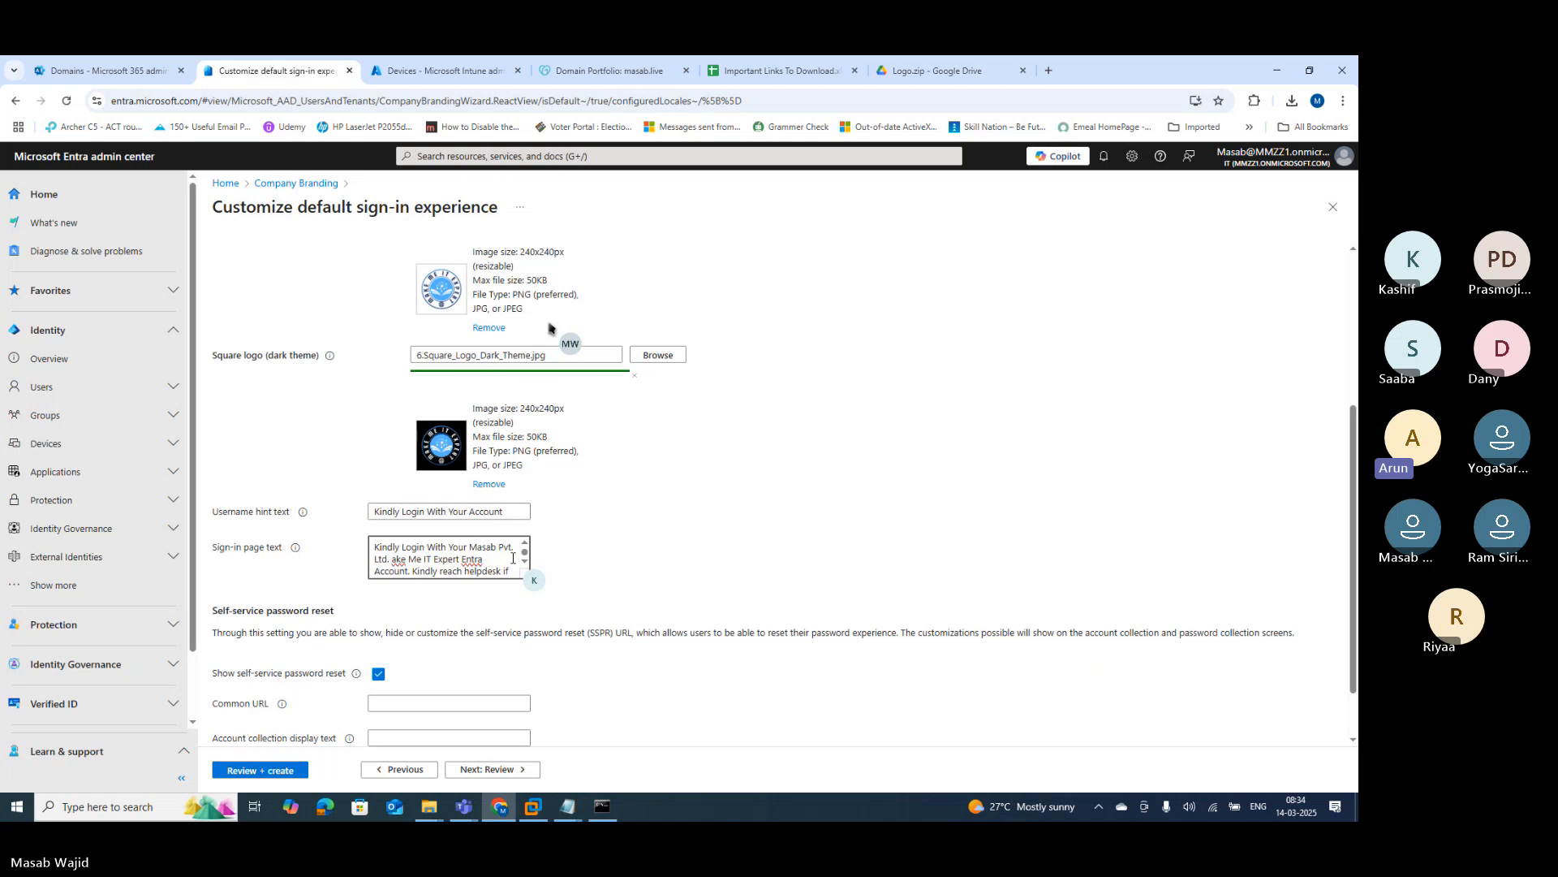
key(Delete)
key(Delete)
key(Delete)
key(Delete)
key(Delete)
key(Delete)
key(Delete)
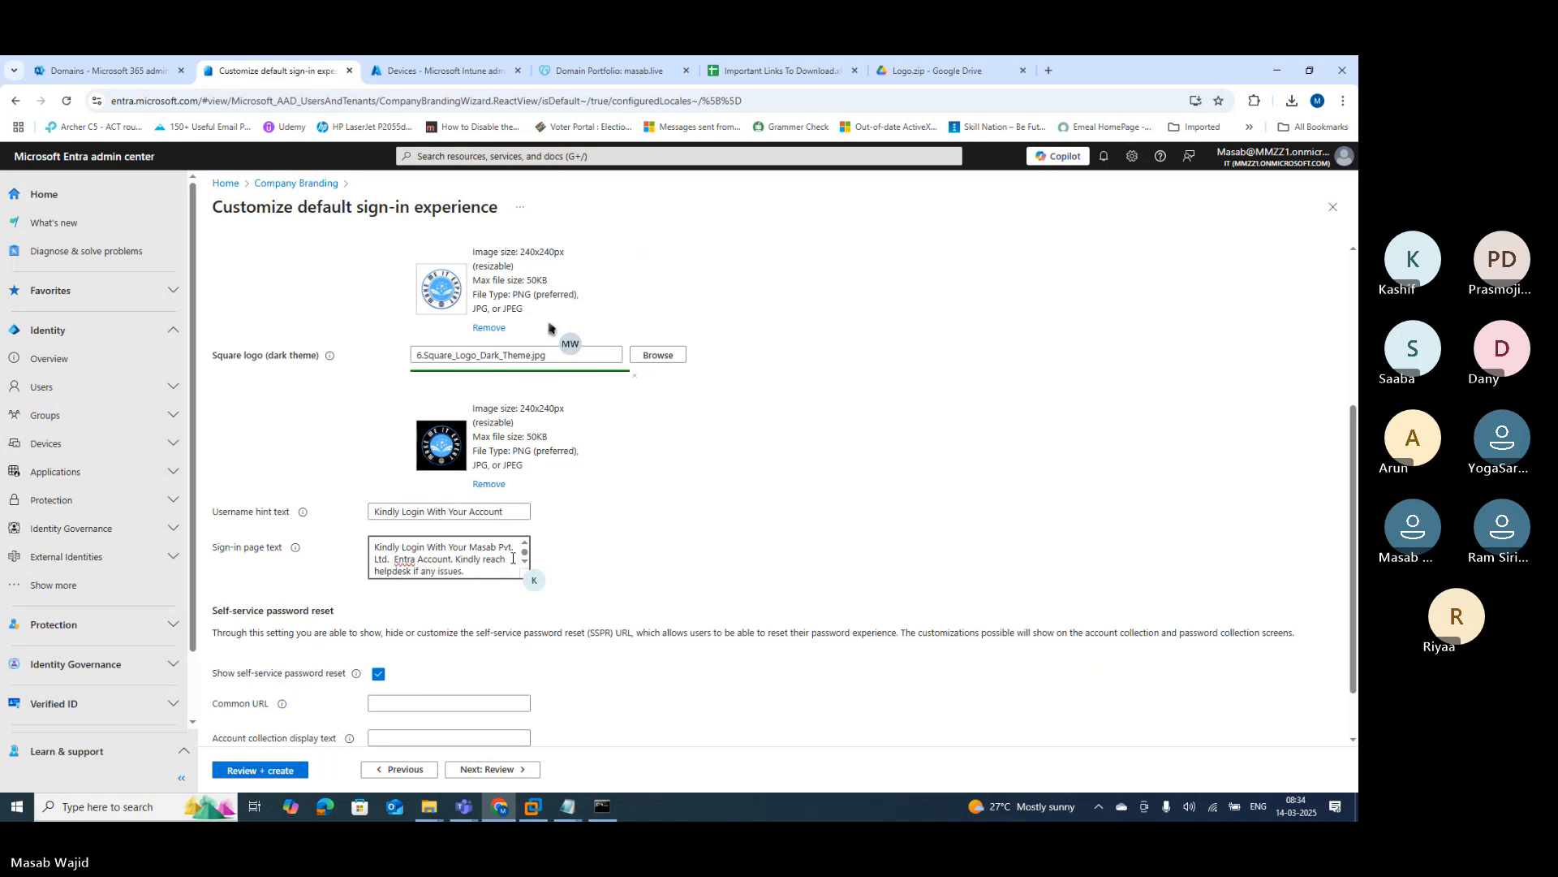
key(Delete)
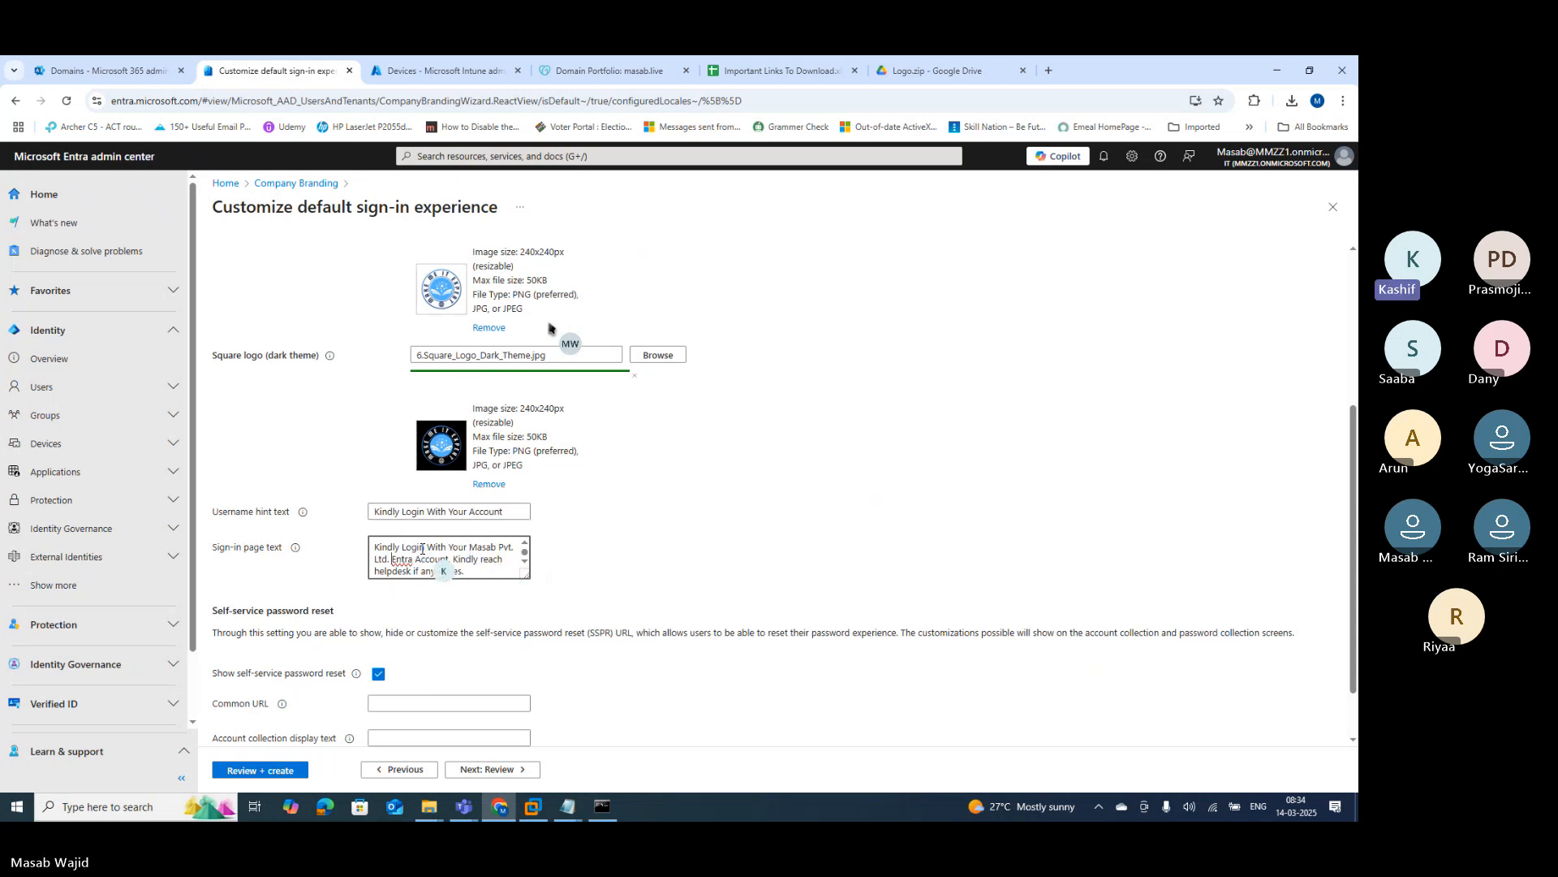
Step: Append the helpdesk call number to the sign-in page text
scroll(489, 574, down, 1)
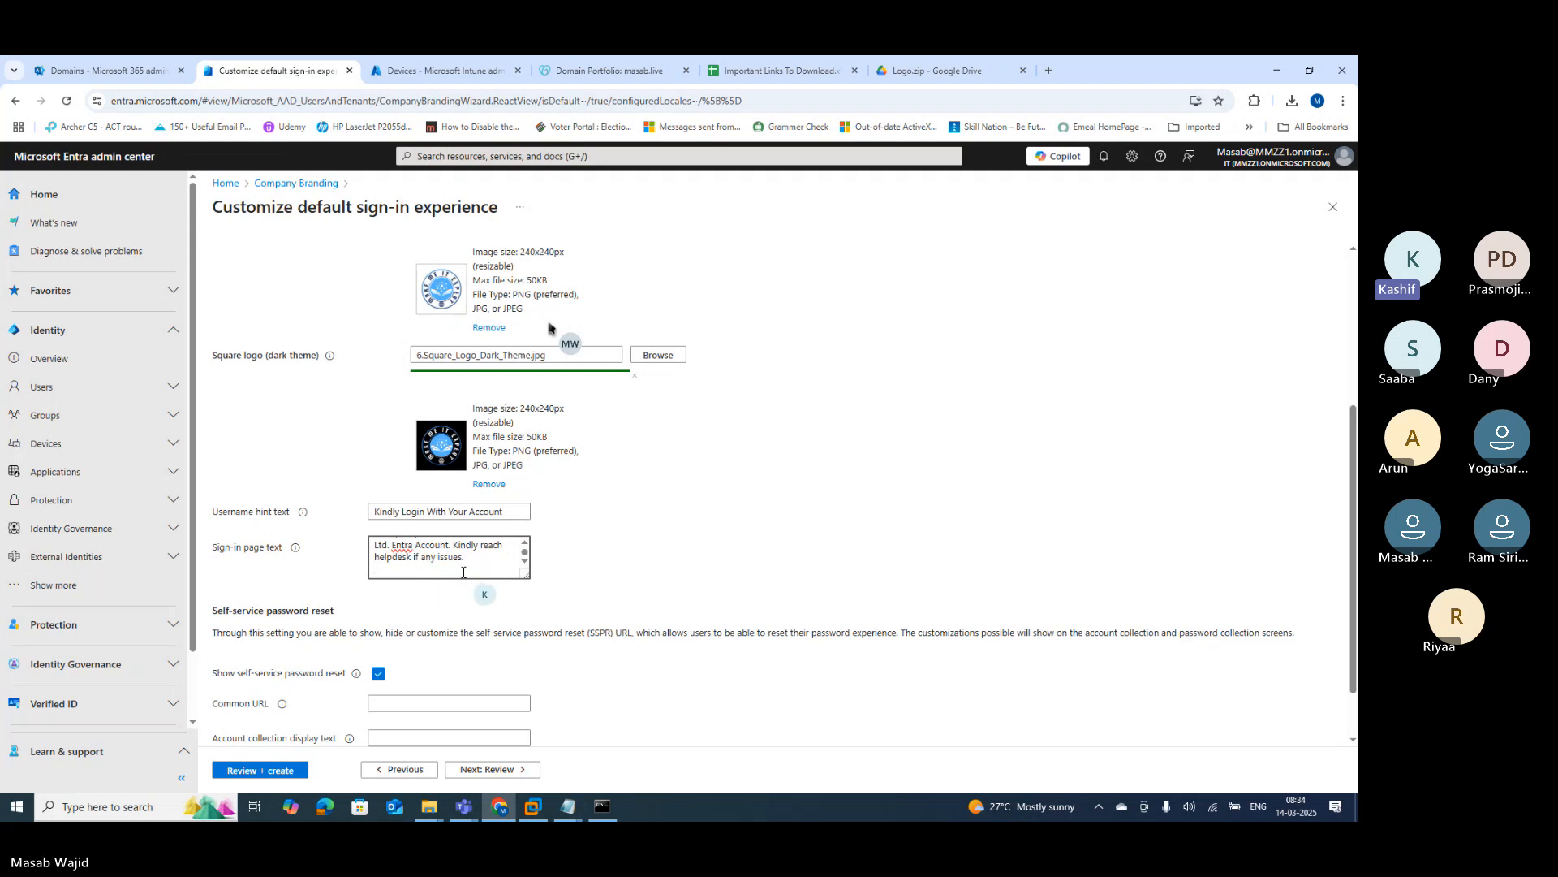
scroll(479, 568, down, 1)
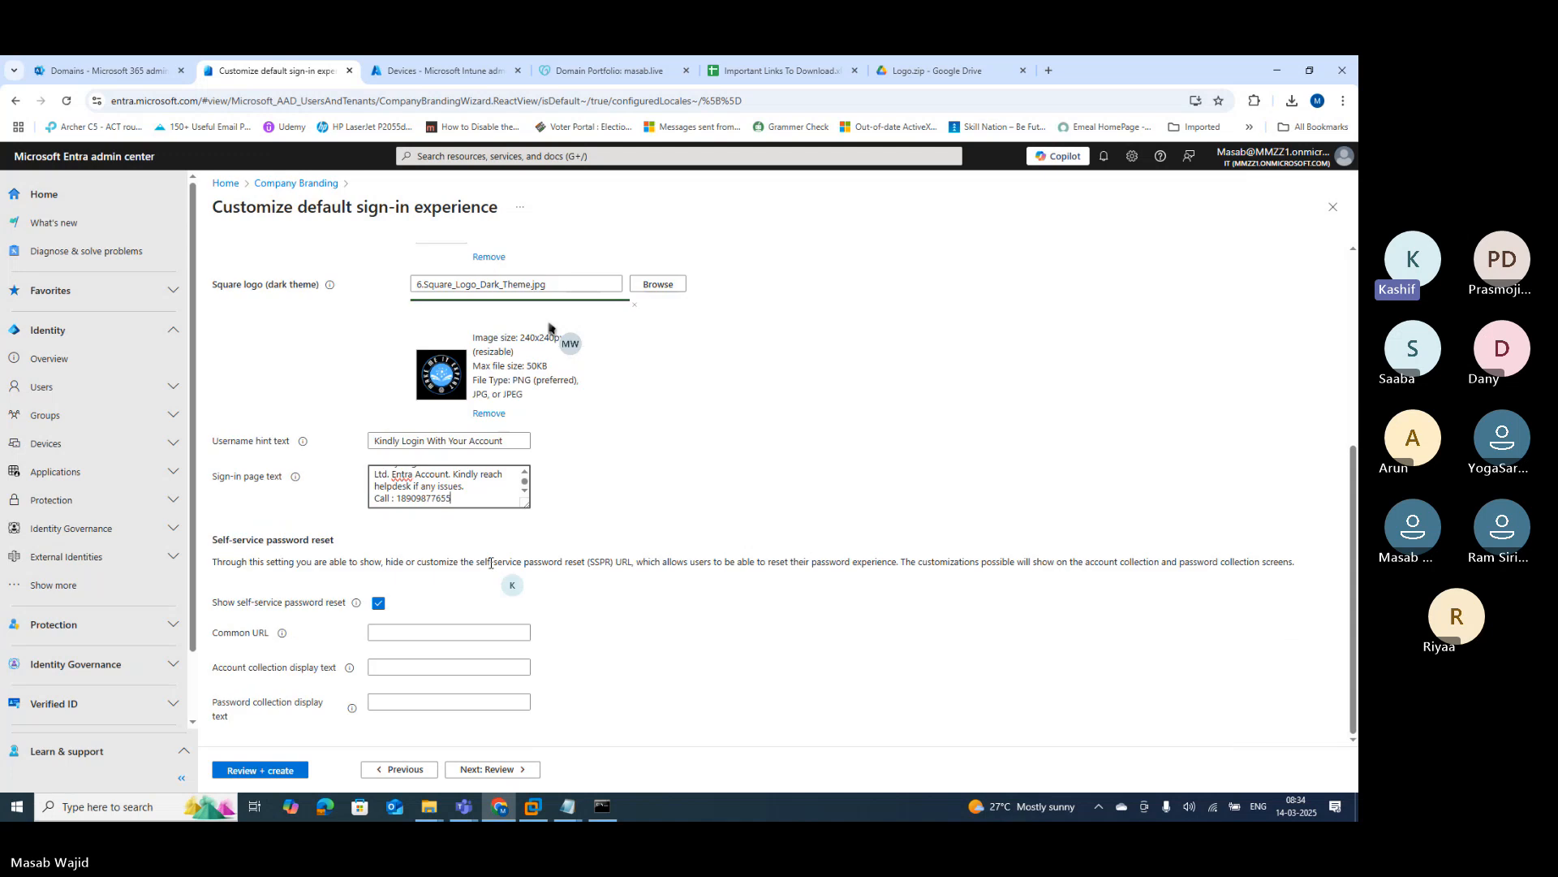
drag(236, 540, 341, 546)
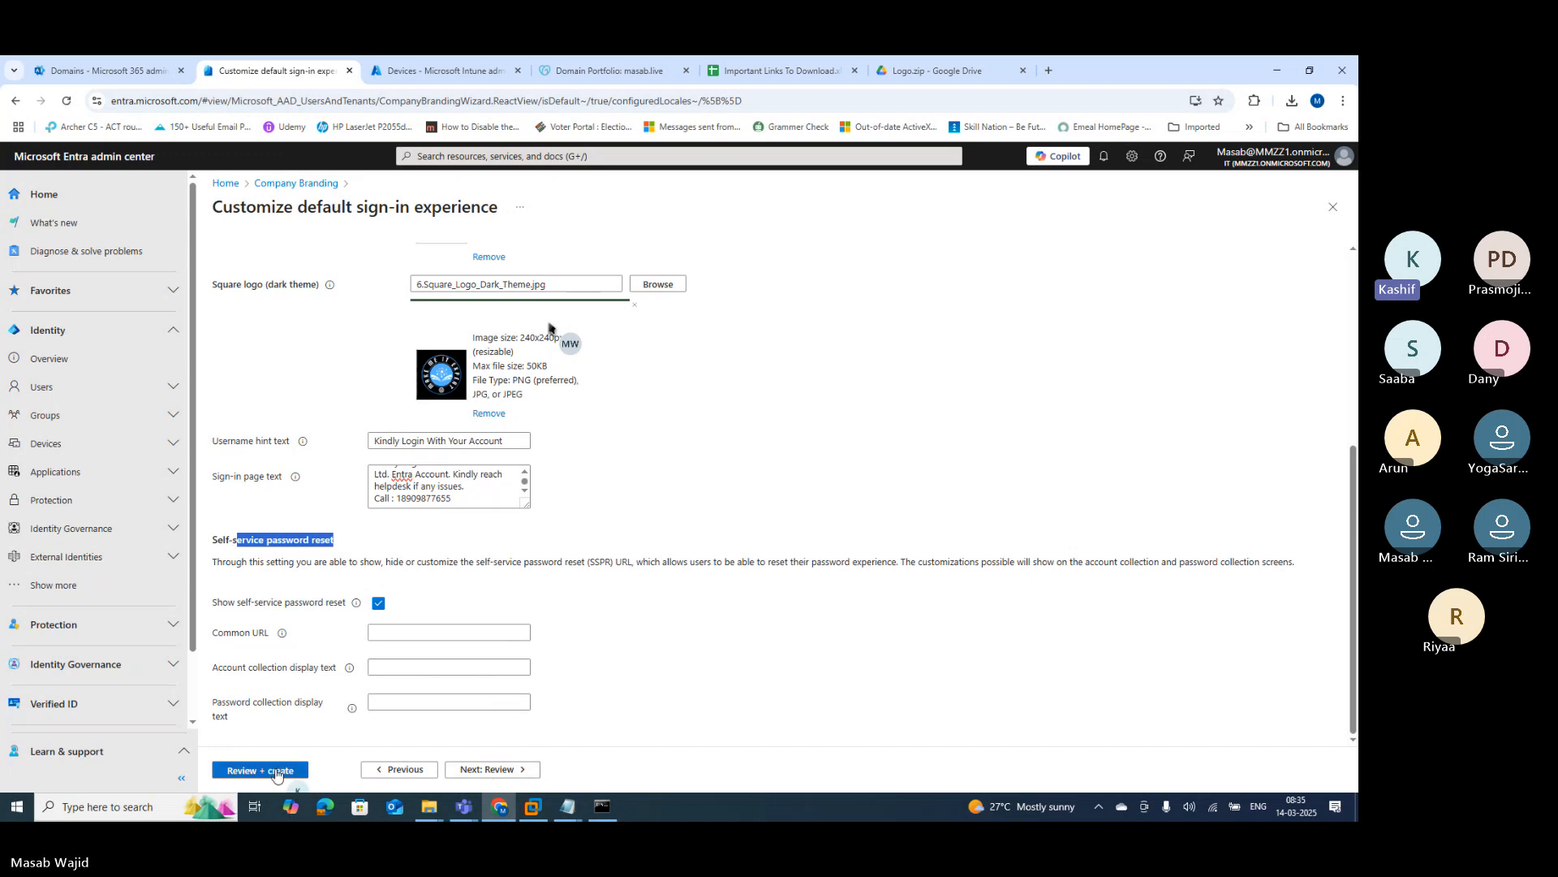
Step: Create the default sign-in branding with Review + create, then sign out of the account
click(275, 771)
click(252, 777)
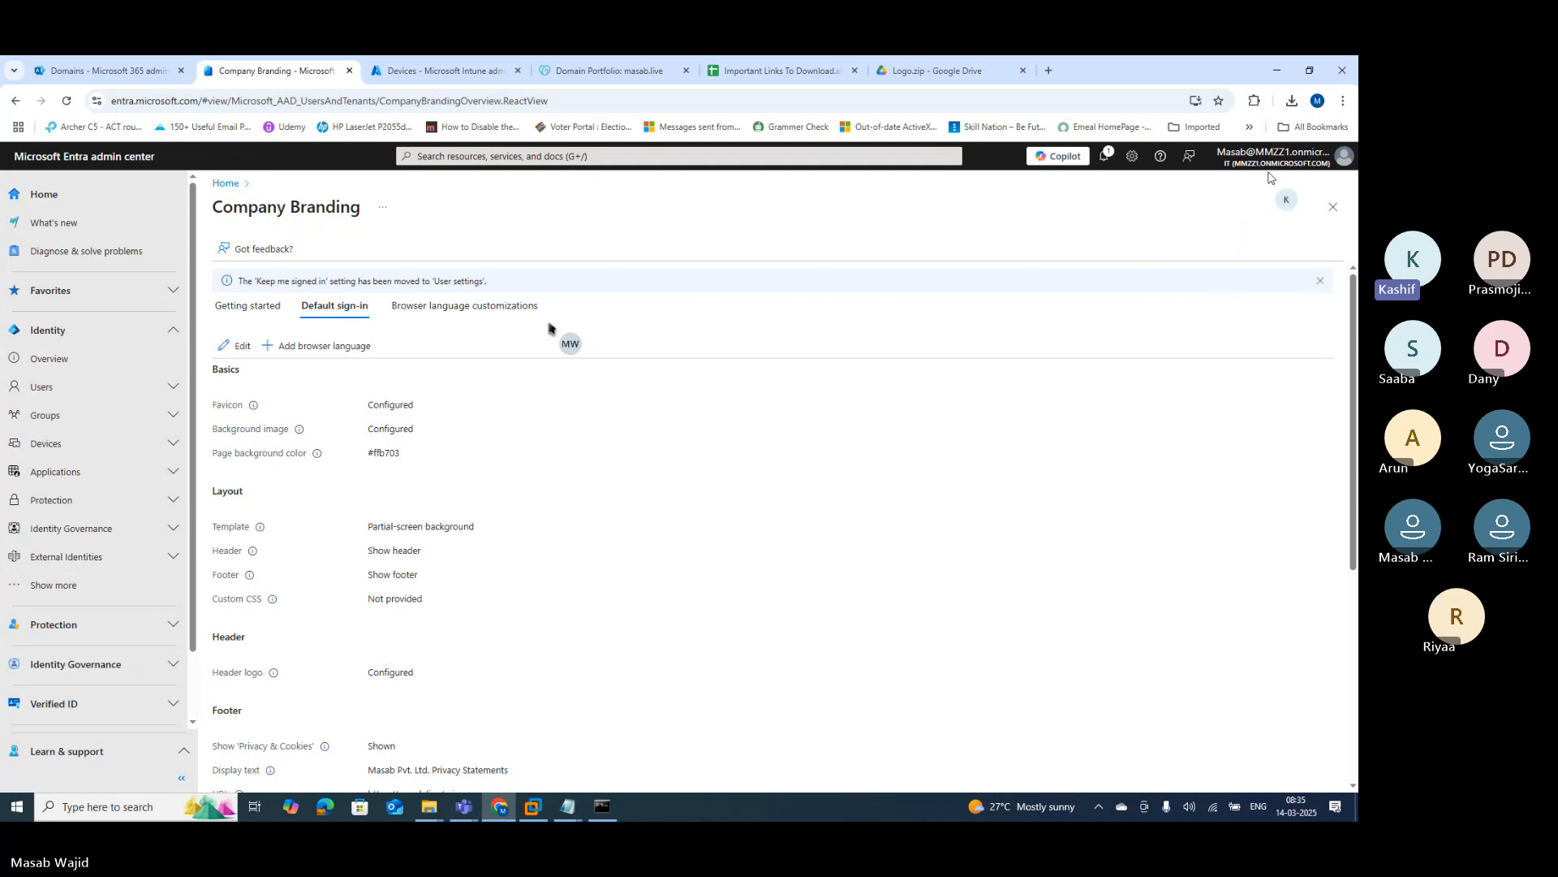
click(1316, 152)
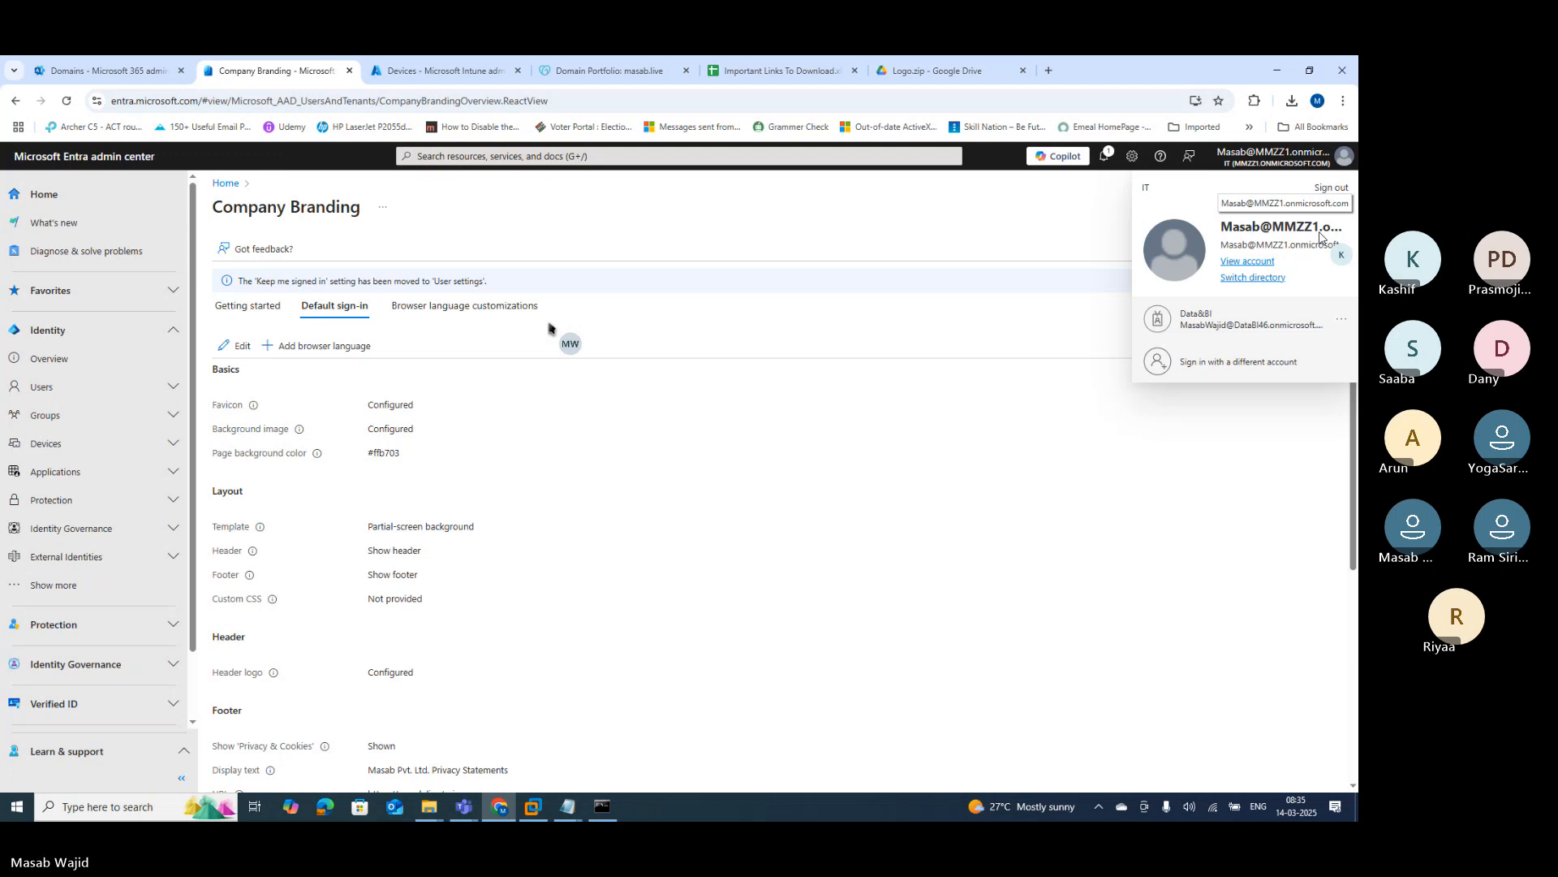
click(1331, 188)
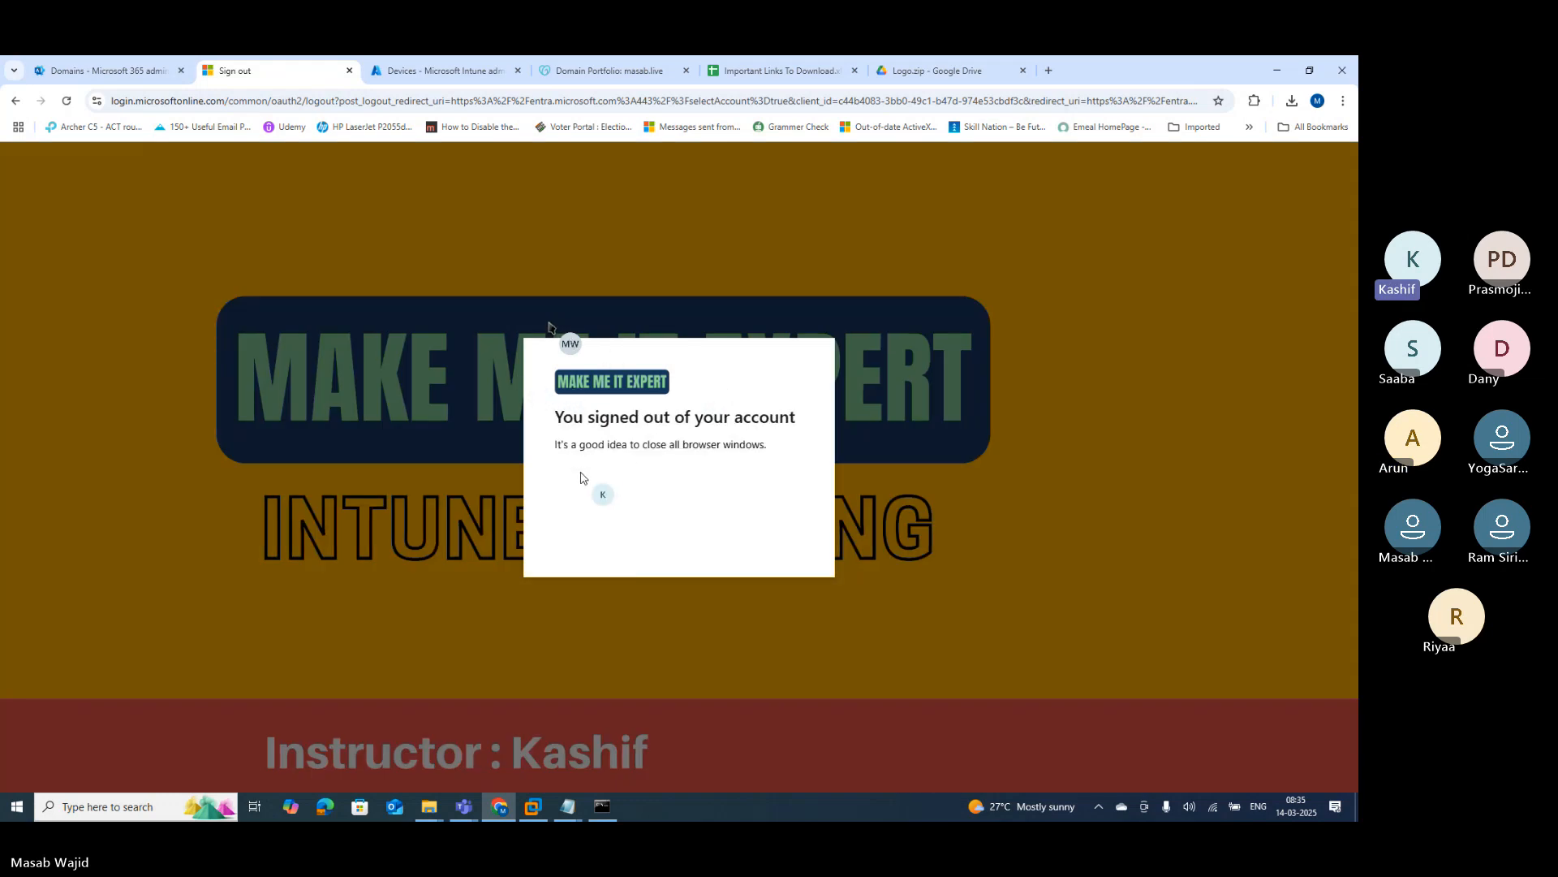
Step: Close the Sign out, Intune and Domains tabs and go to admin.microsoft.com
click(349, 71)
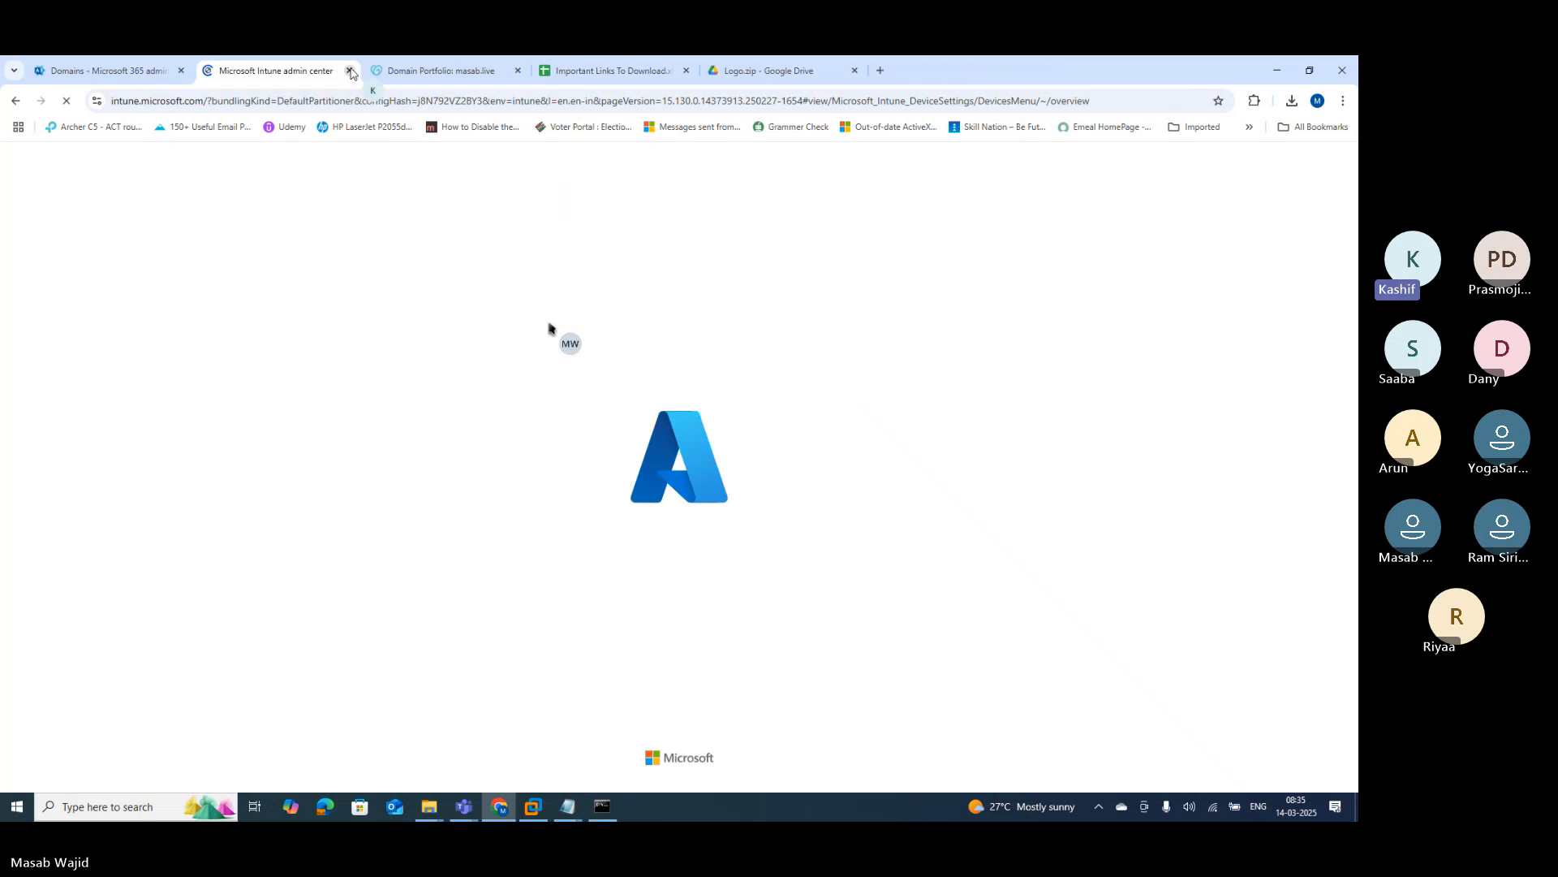
click(349, 70)
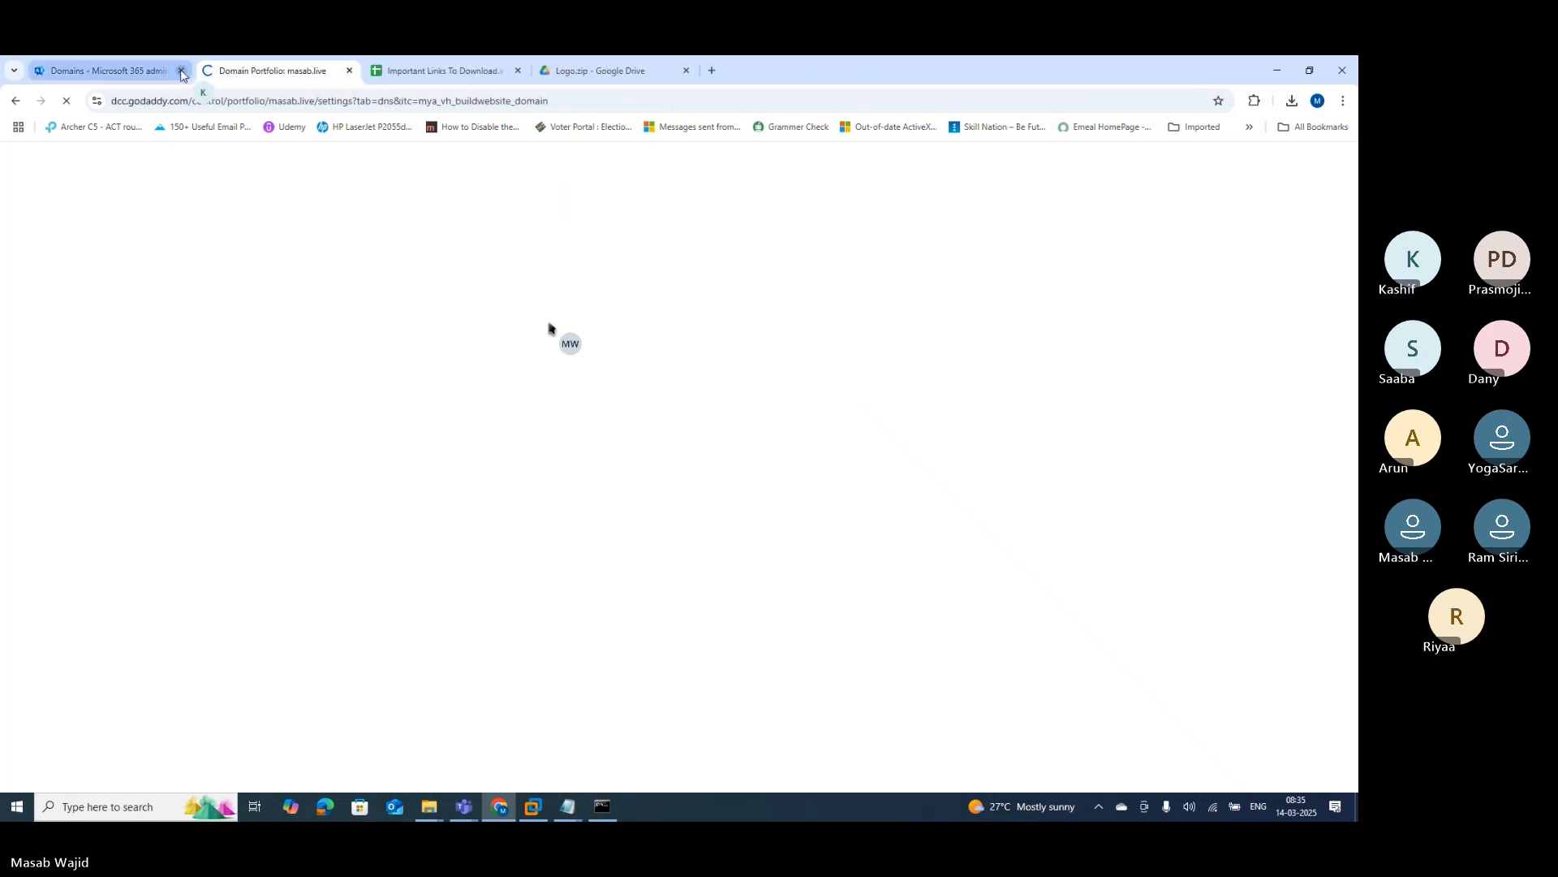
click(181, 70)
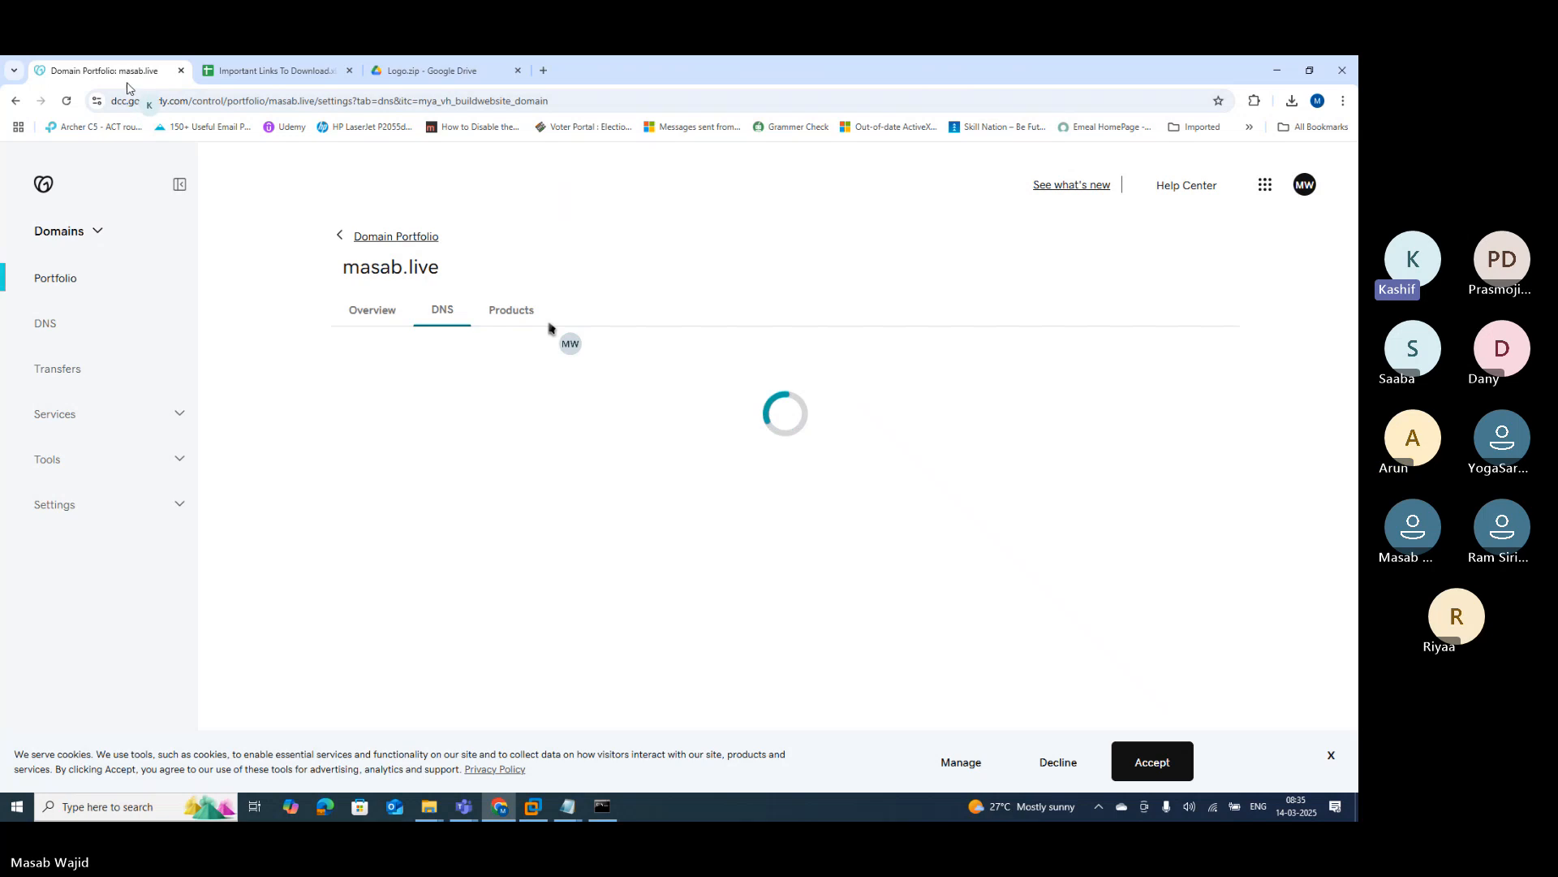
click(143, 101)
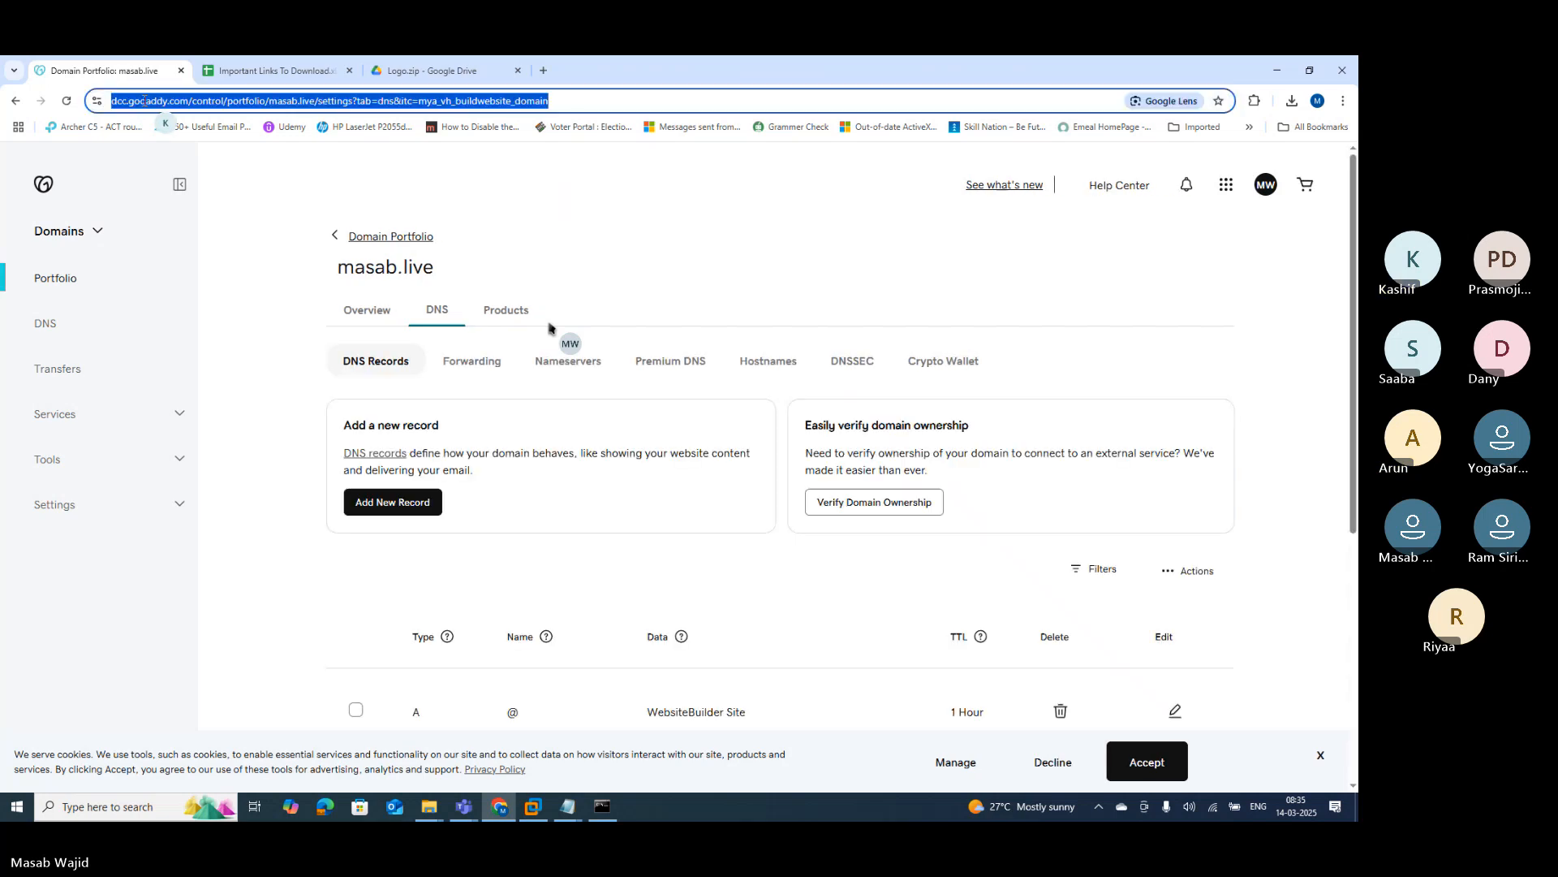
text(admin)
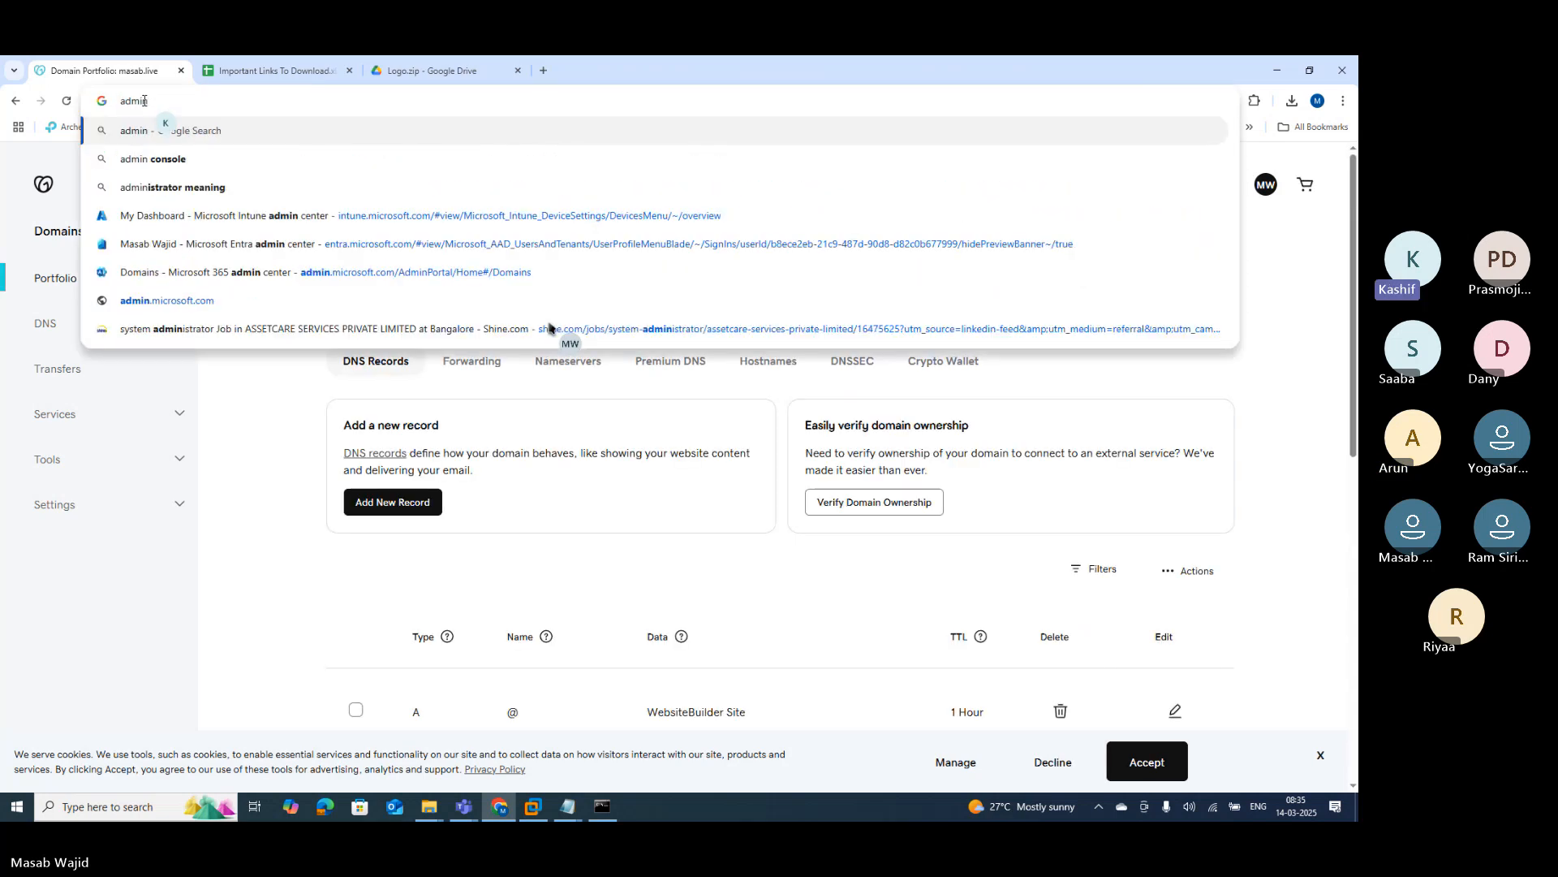
text(.mi)
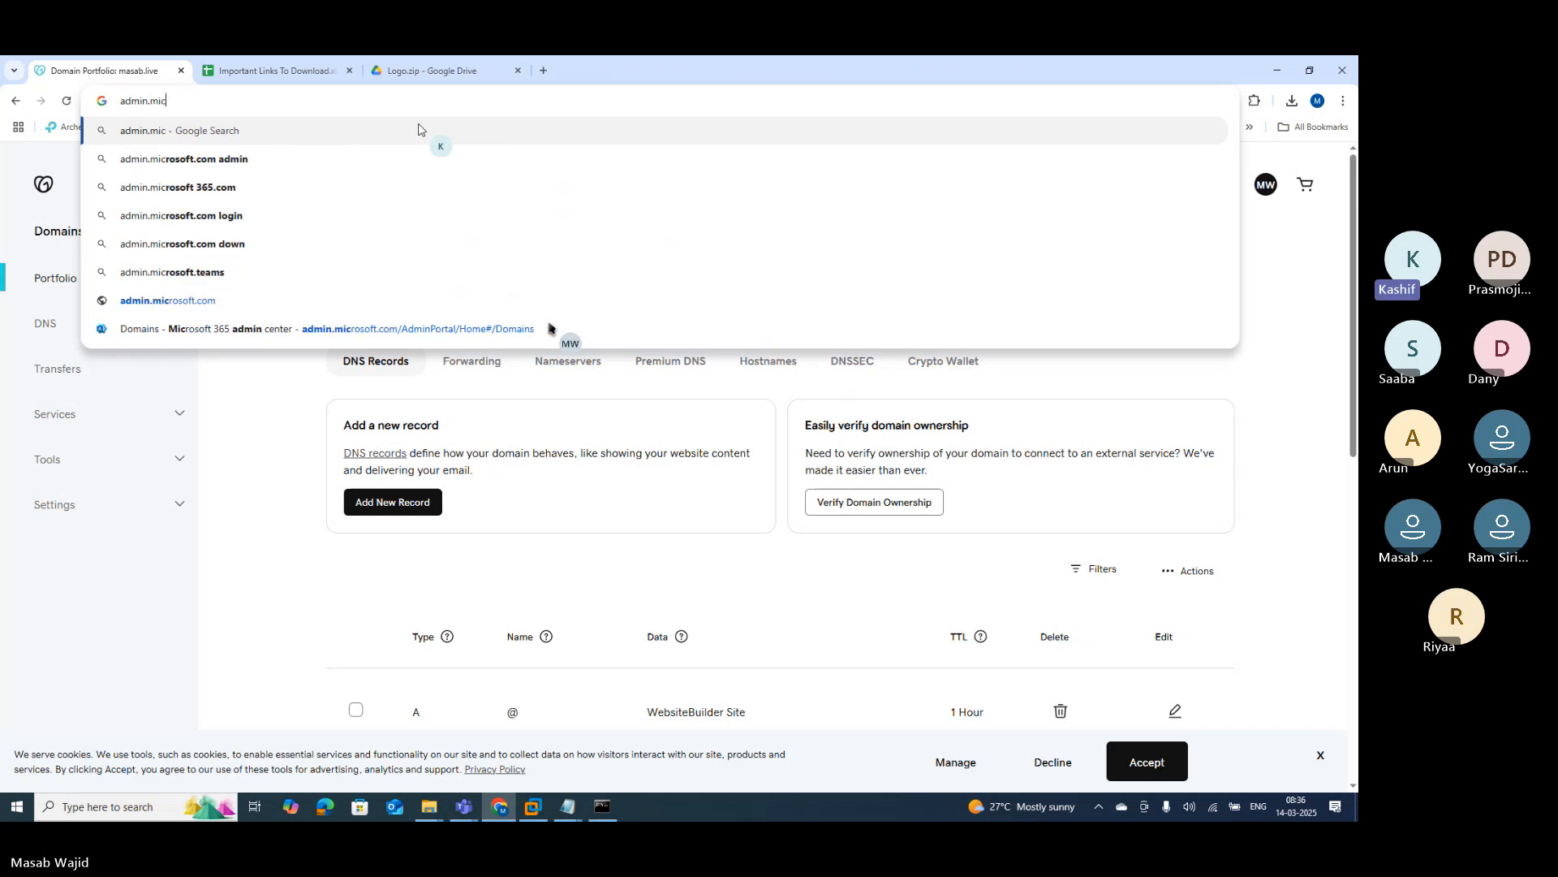
text(crosoft.com)
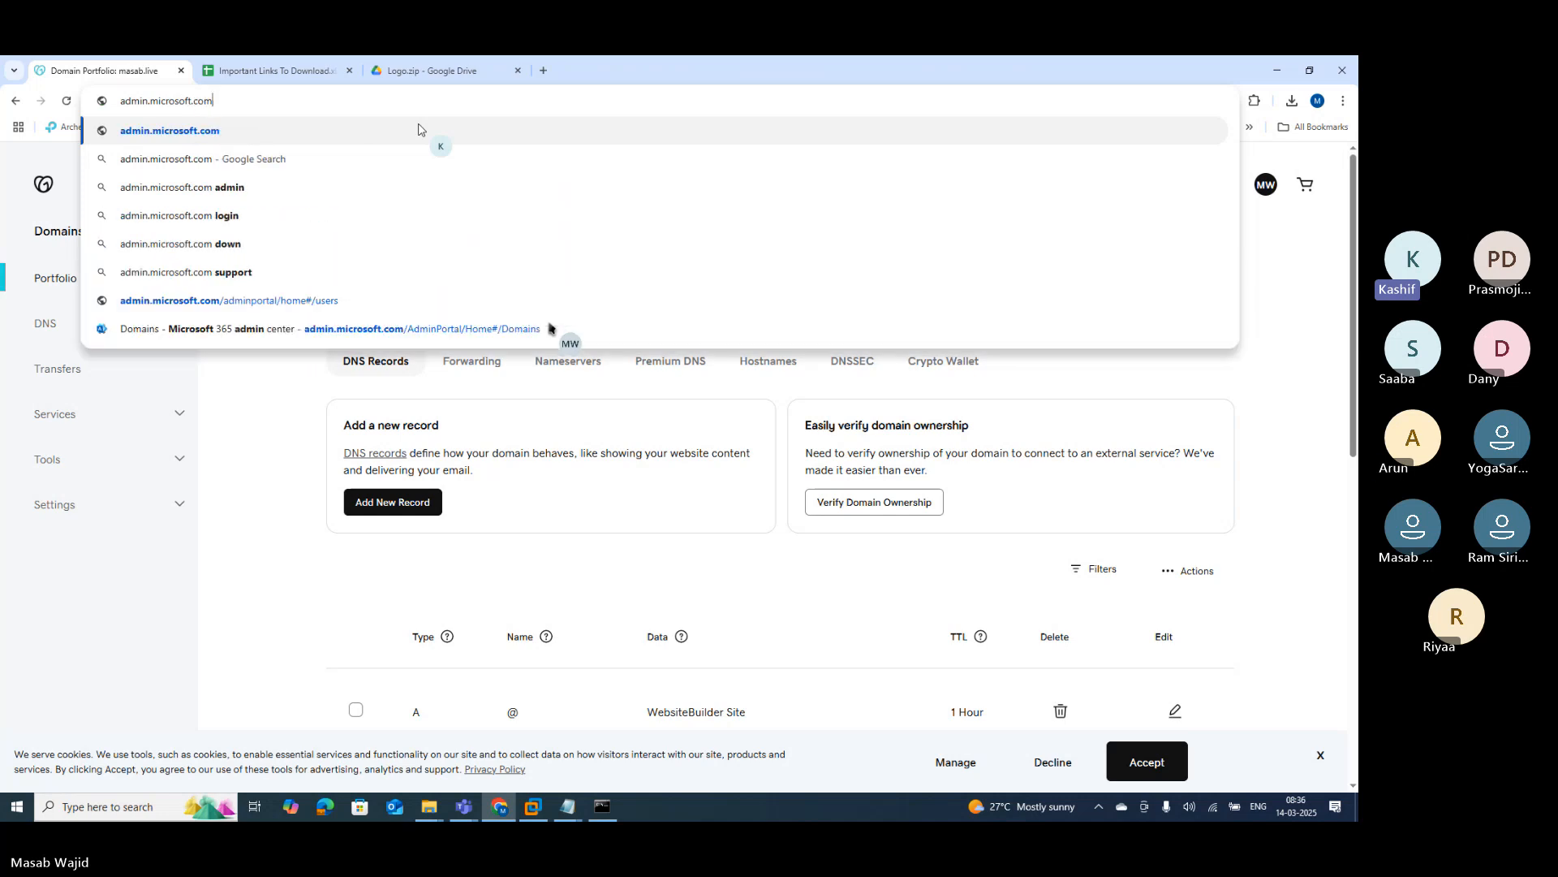
key(Return)
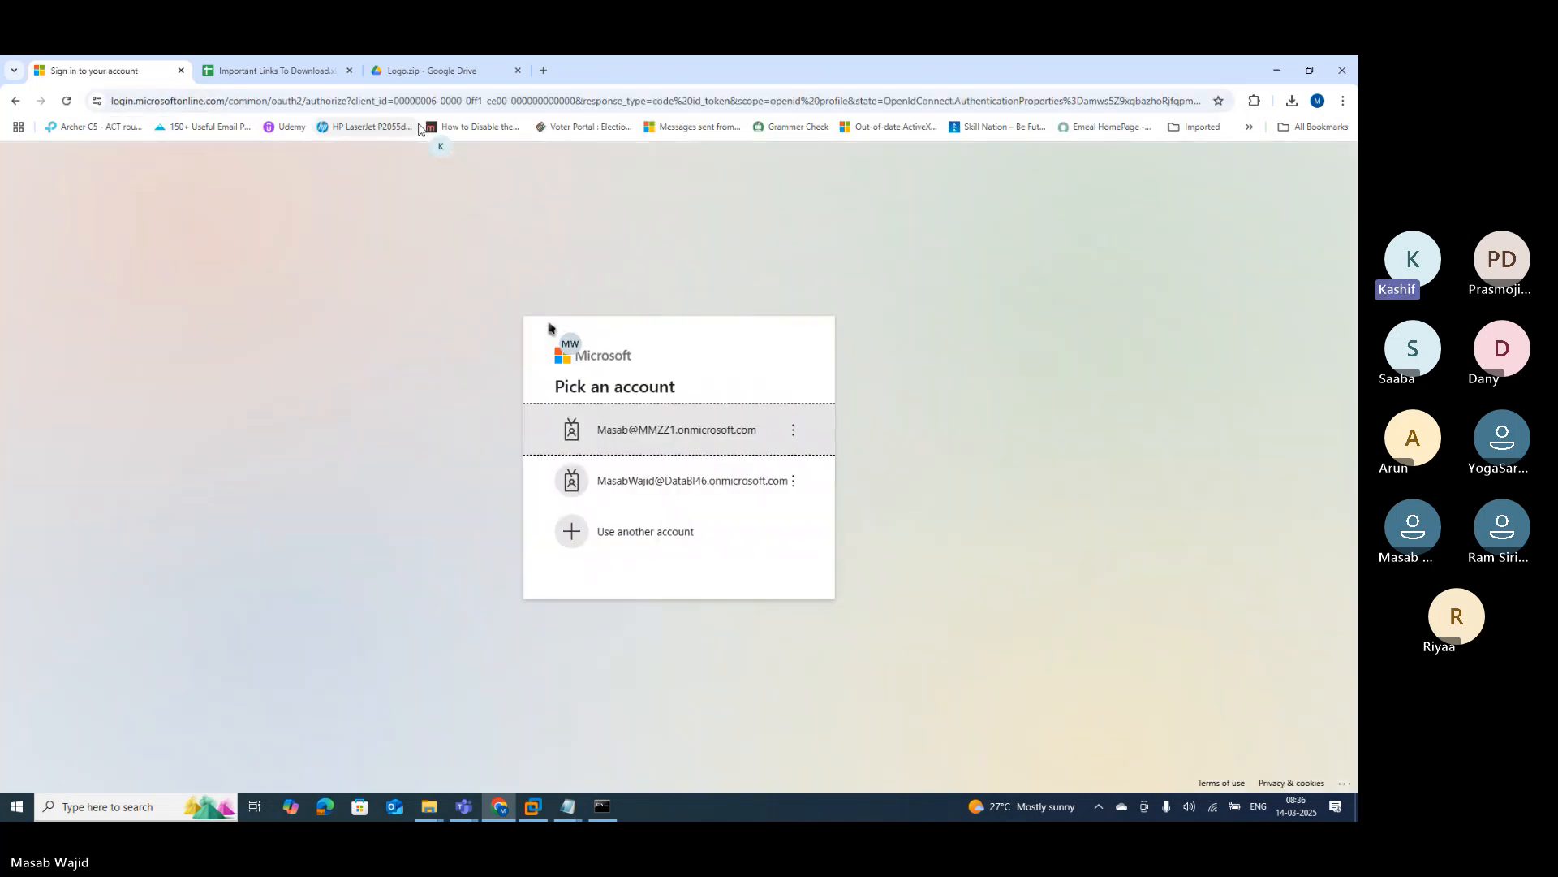
Step: Sign in with the work account and its password, staying signed in without asking again
click(735, 439)
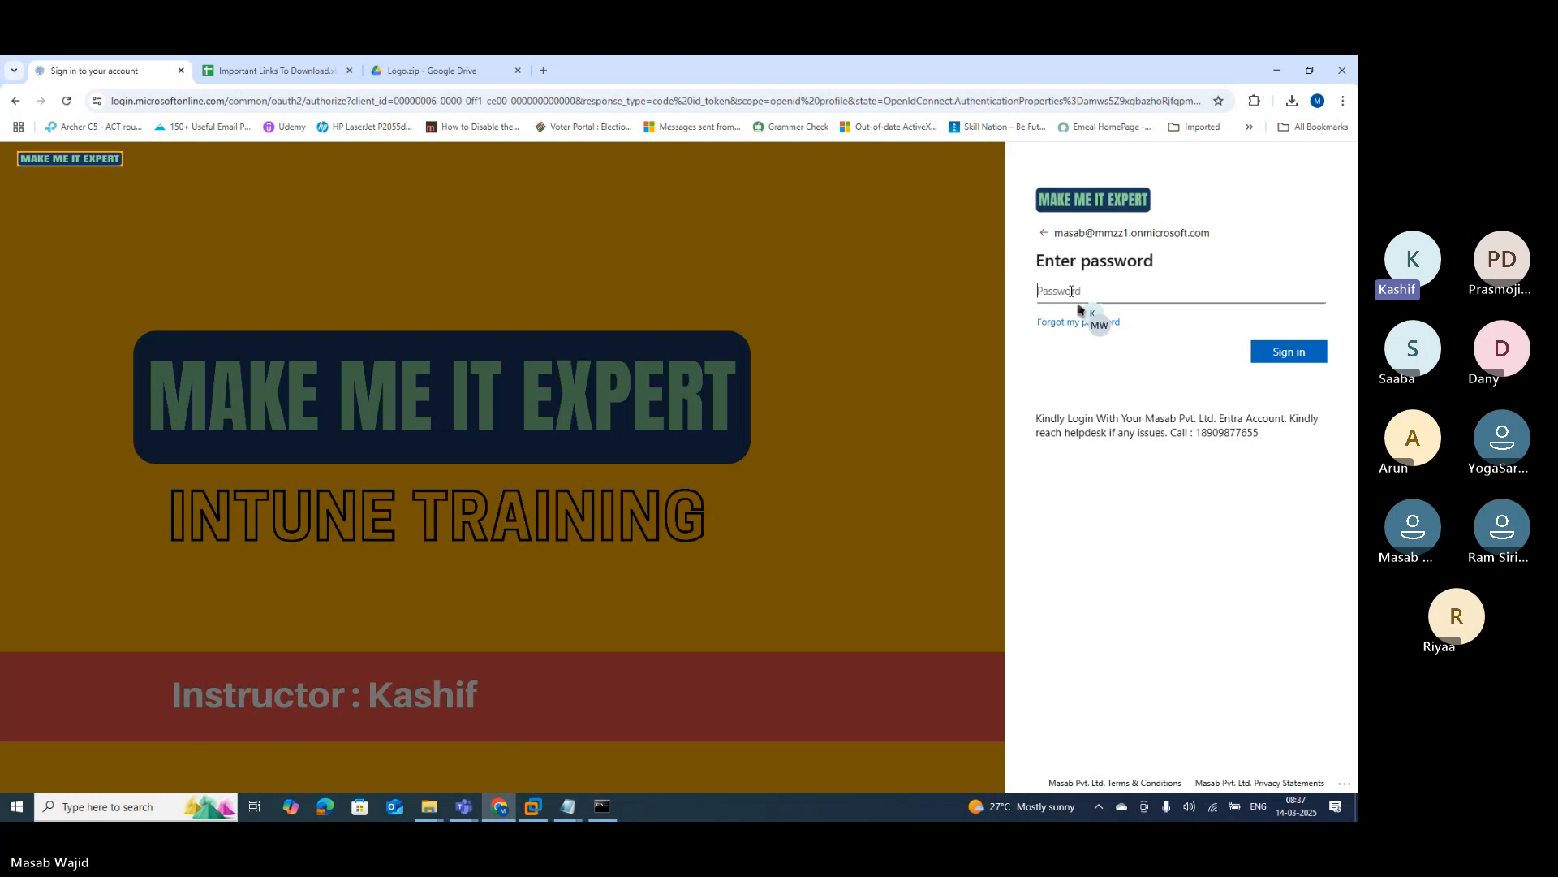
text(P•••••)
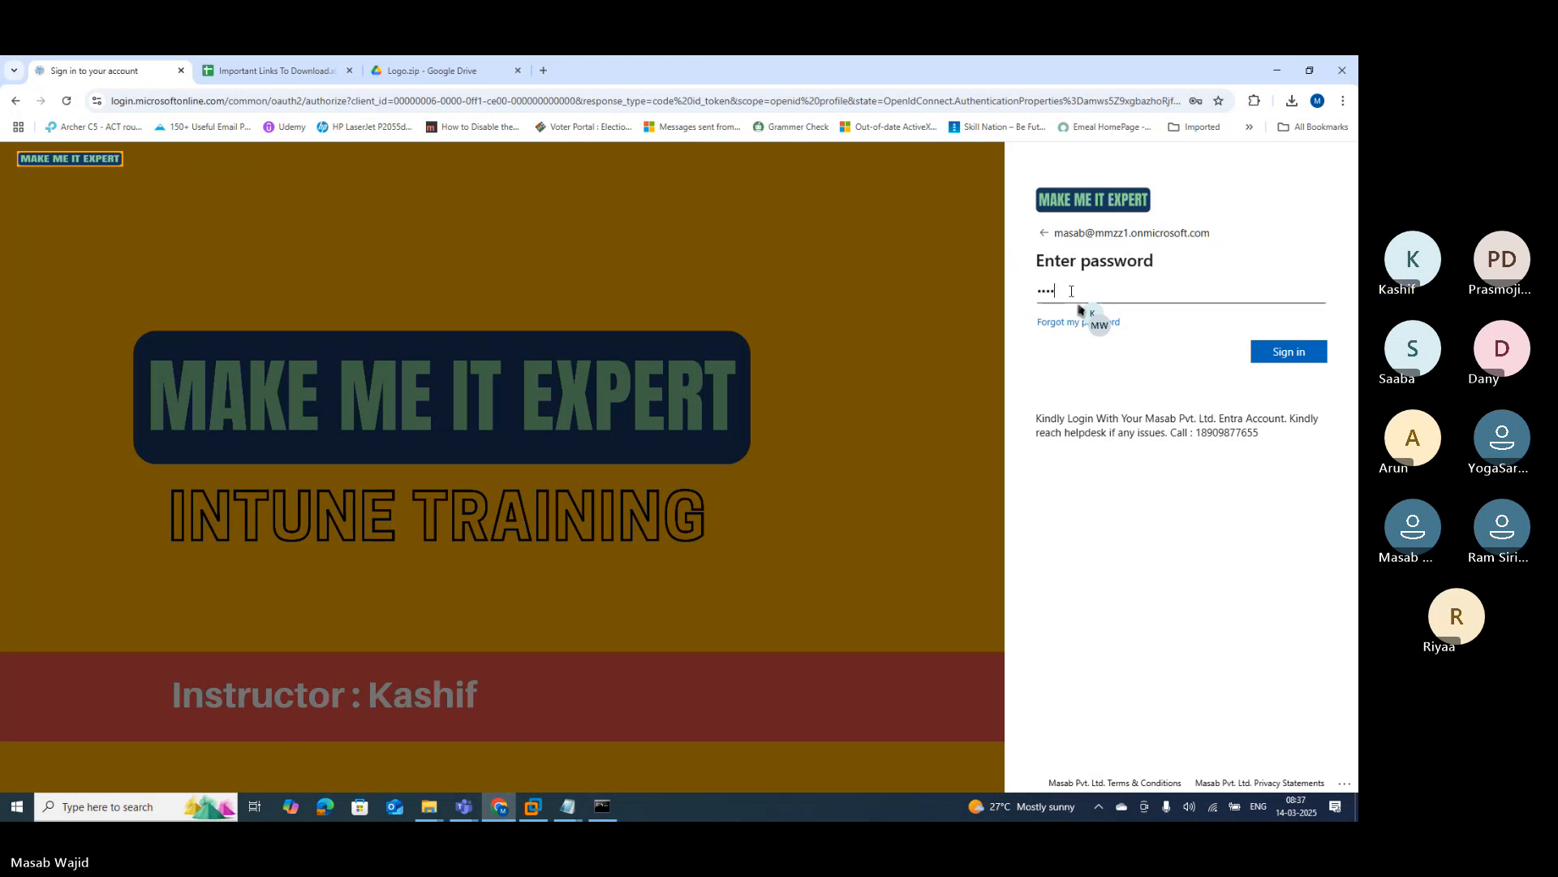
text(••)
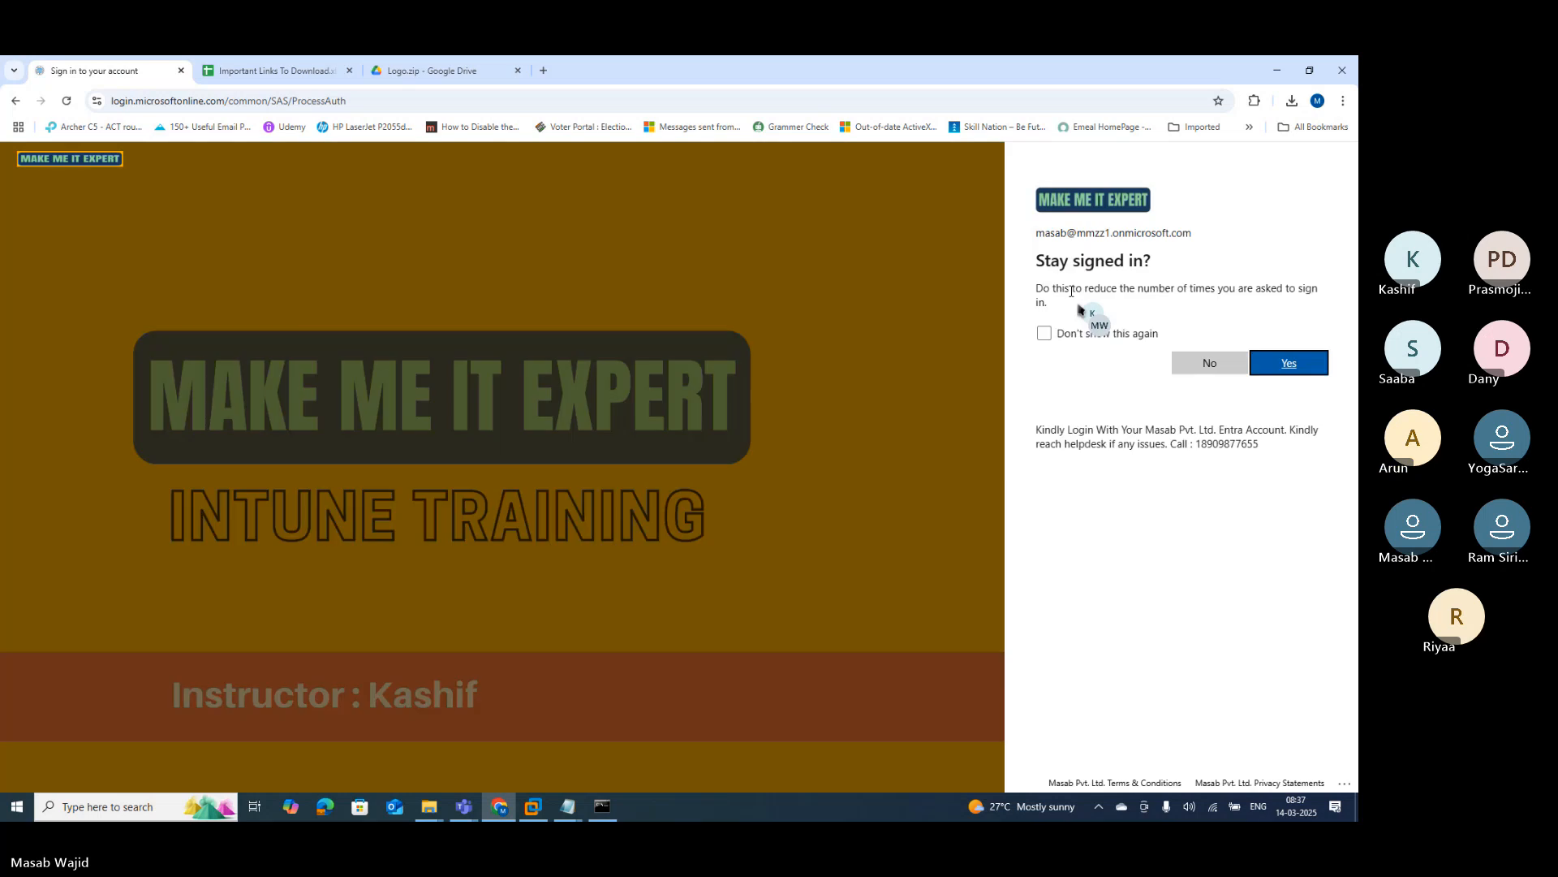
click(1062, 341)
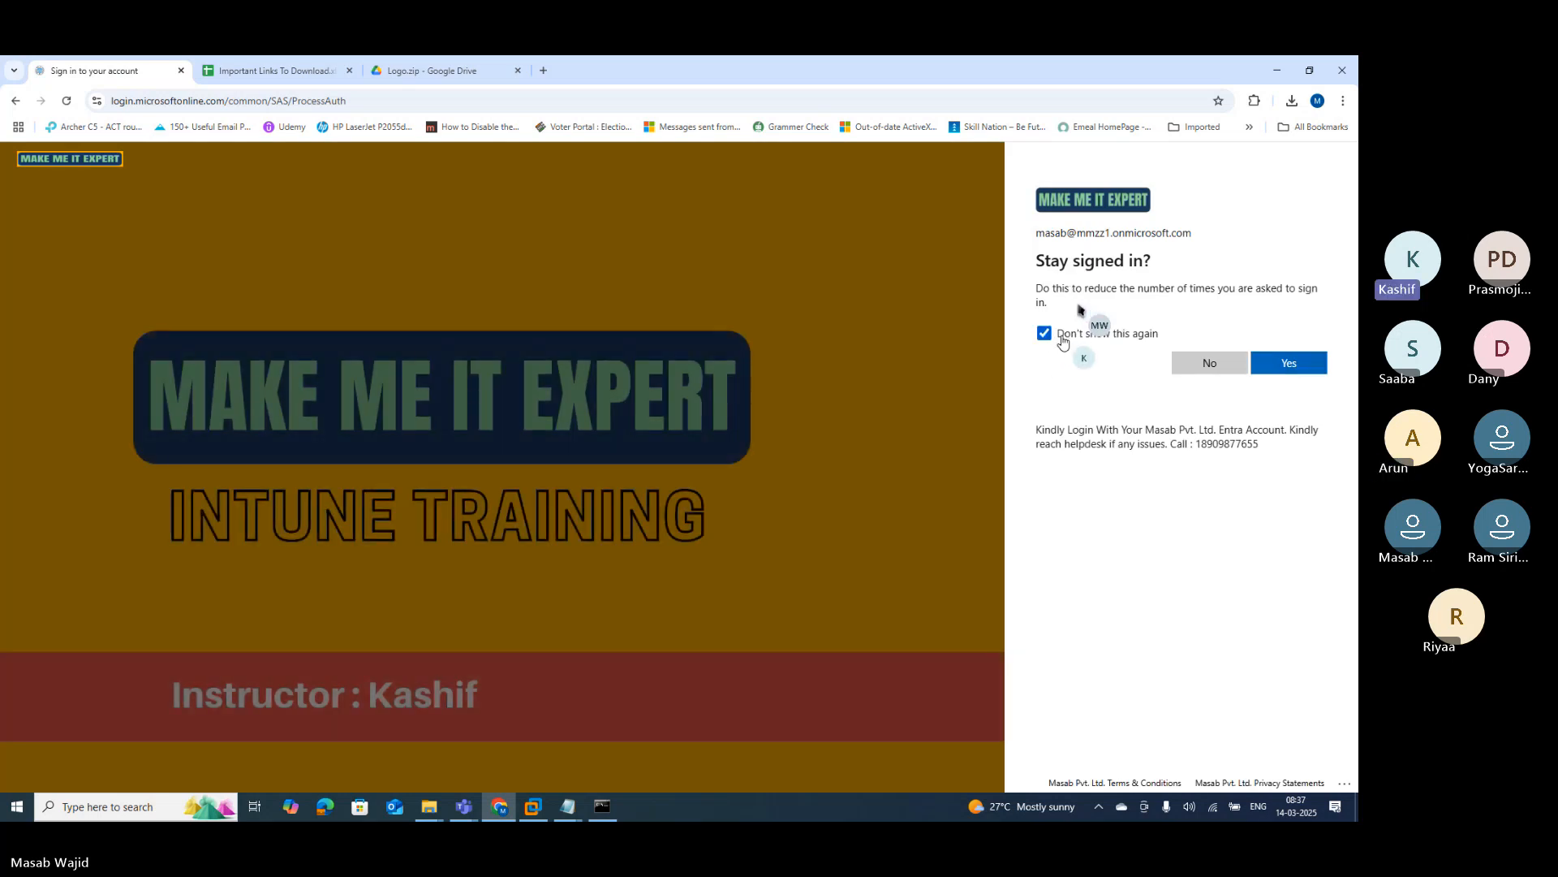
click(1297, 365)
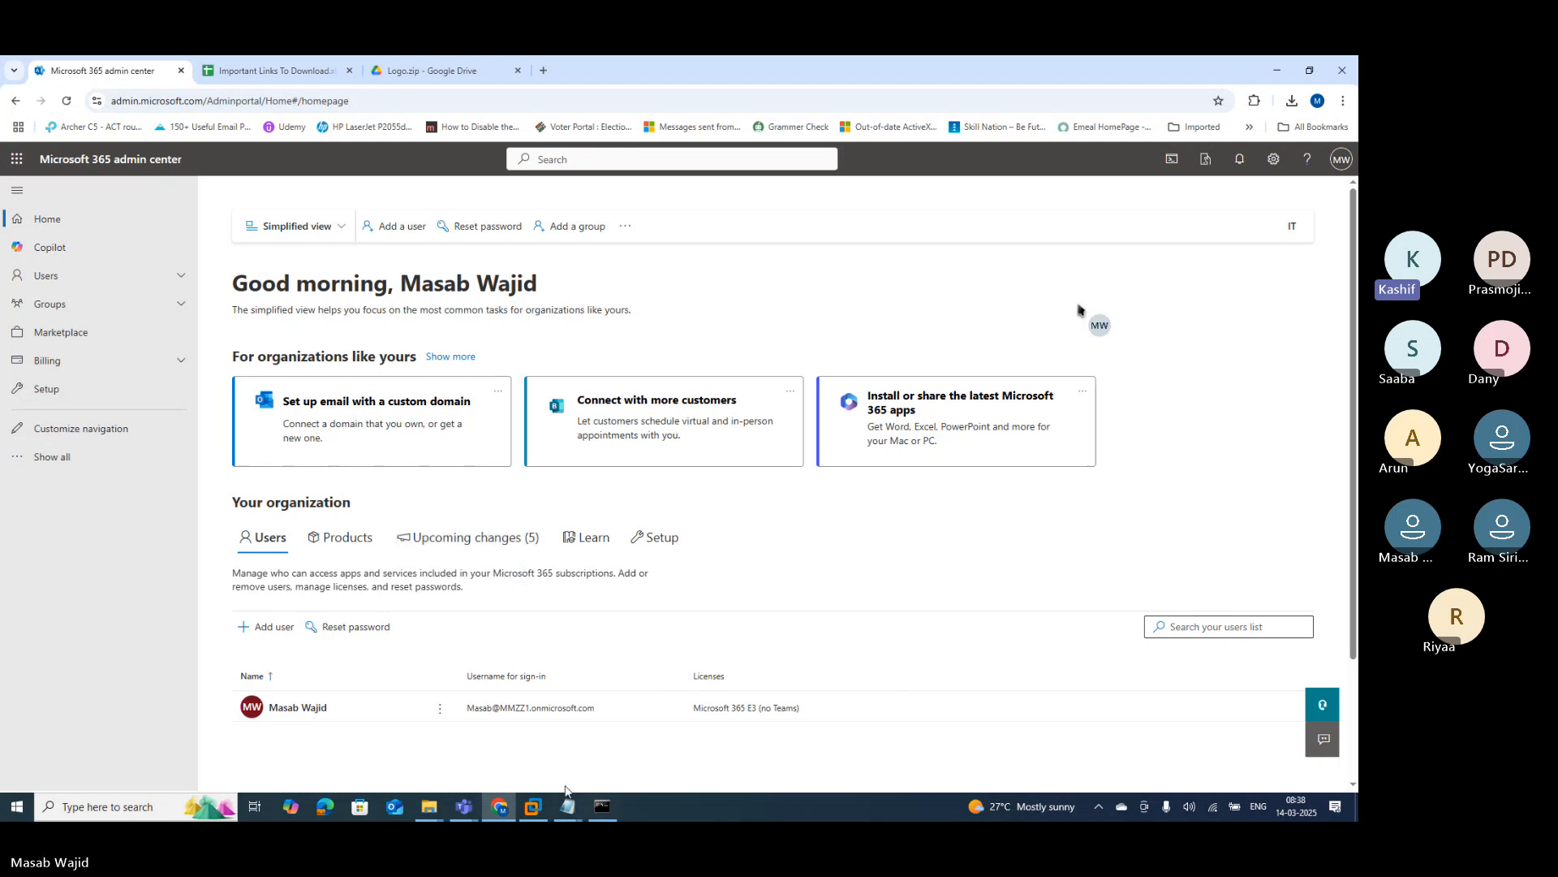
Step: Close the Text notes window and finish the second topic line with 'entra portal'
mouse_move(570, 806)
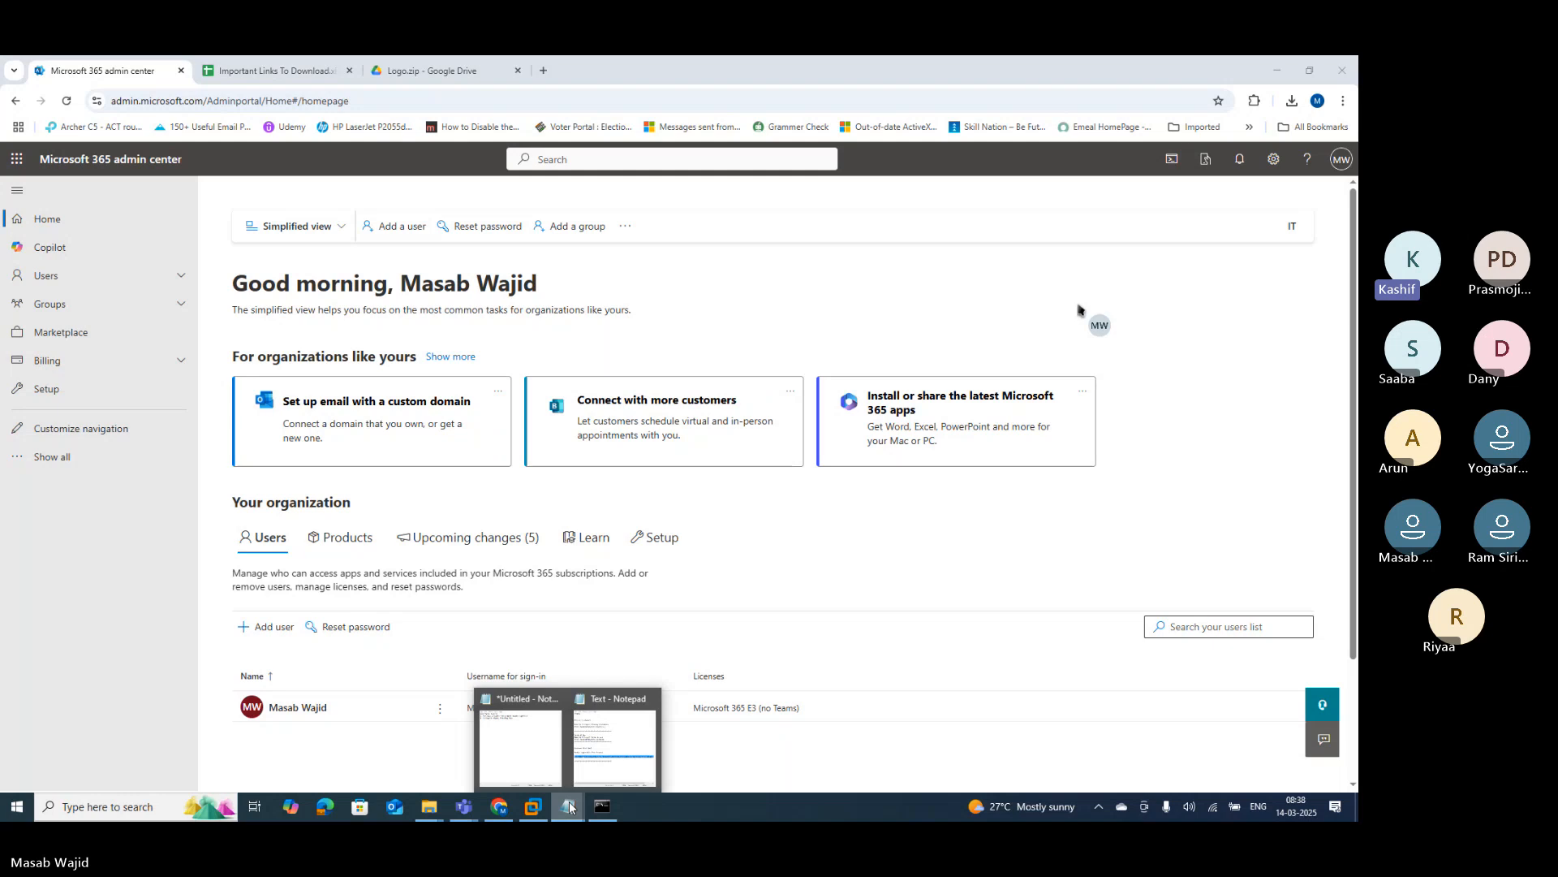
click(654, 699)
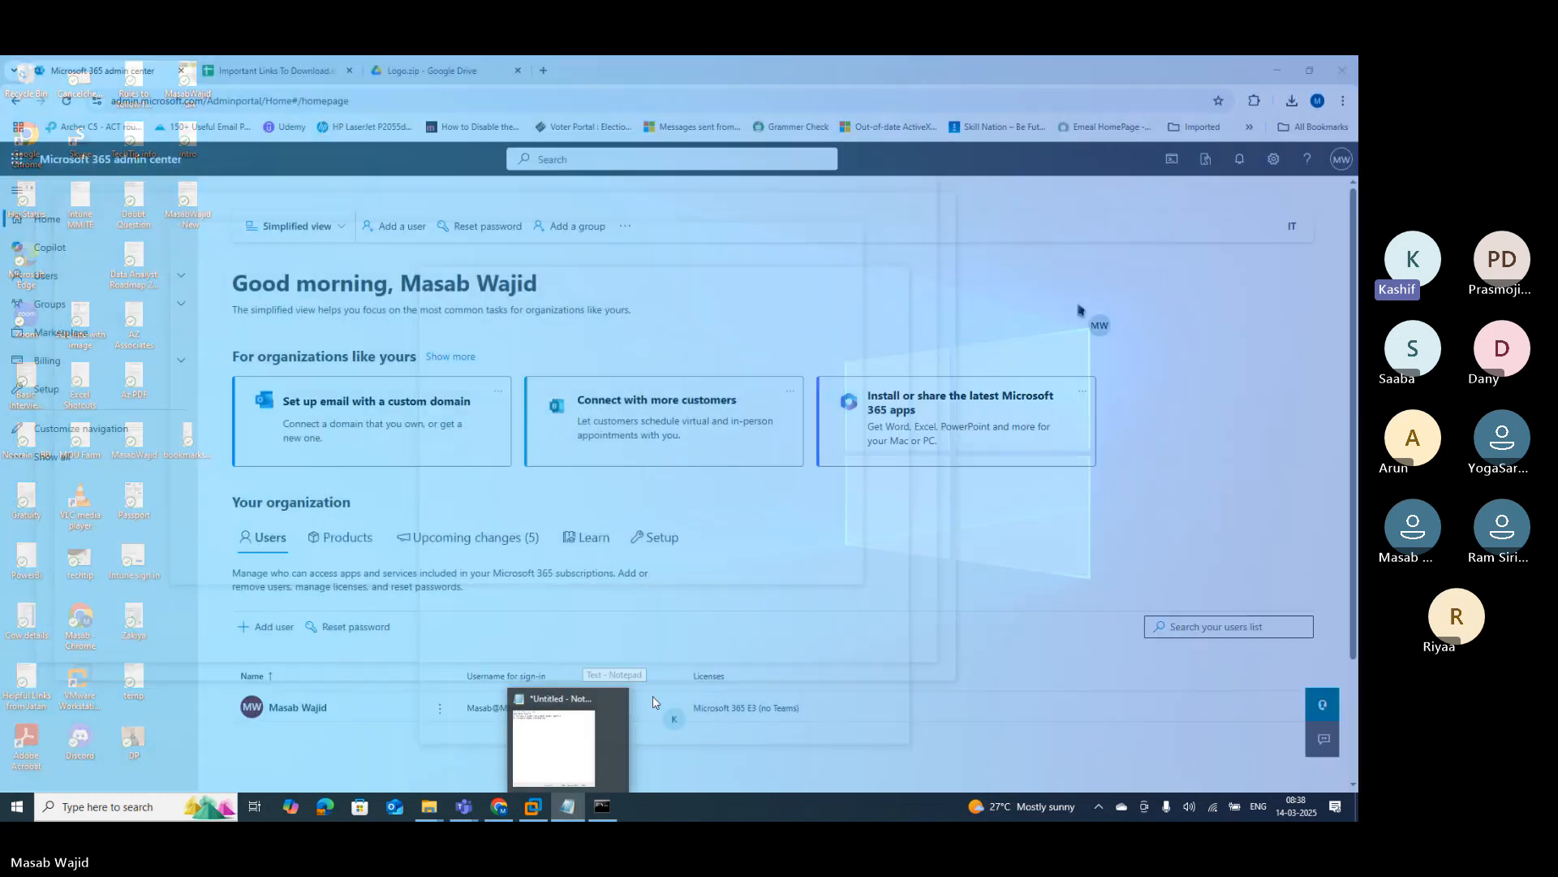
click(588, 733)
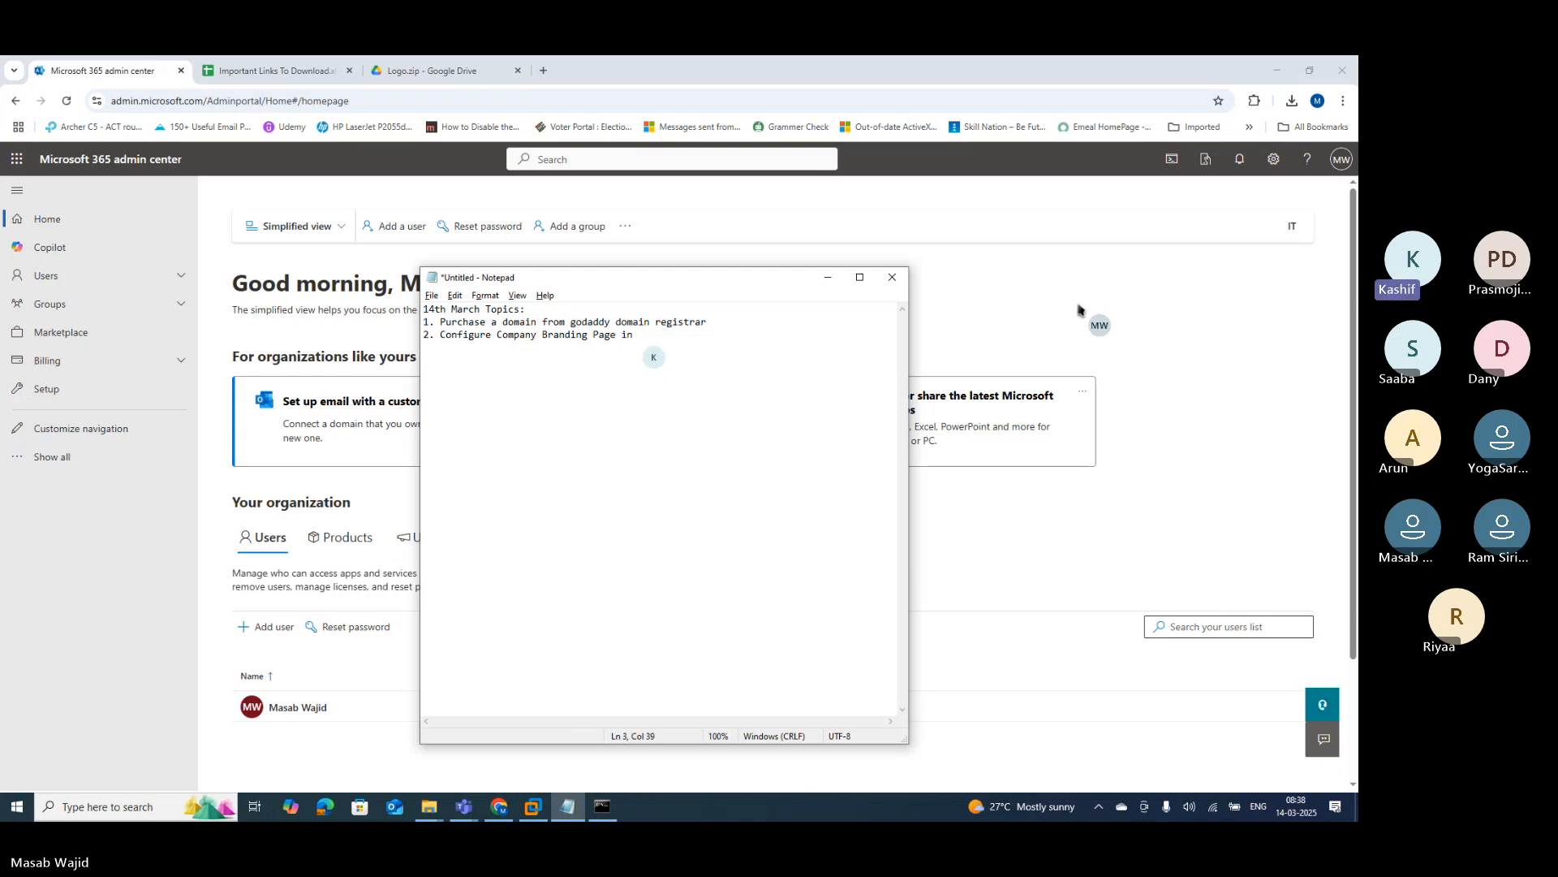
text(entra portal)
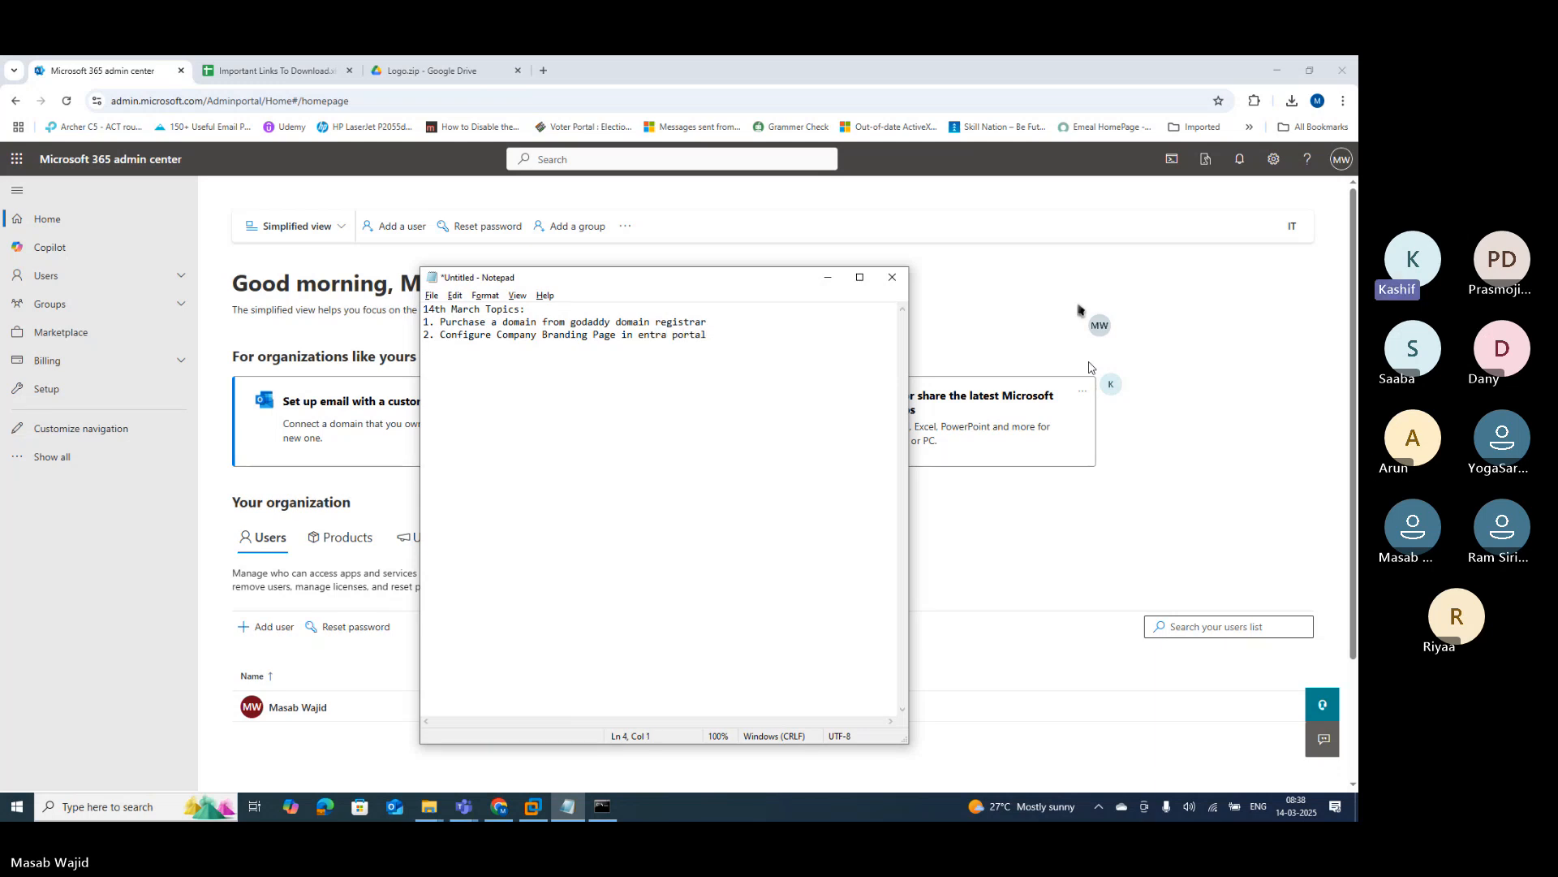
Step: Add the third topic '3. Configure Company Portal image and logo in intune portal'
key(Return)
text(3. Configure)
text(Company)
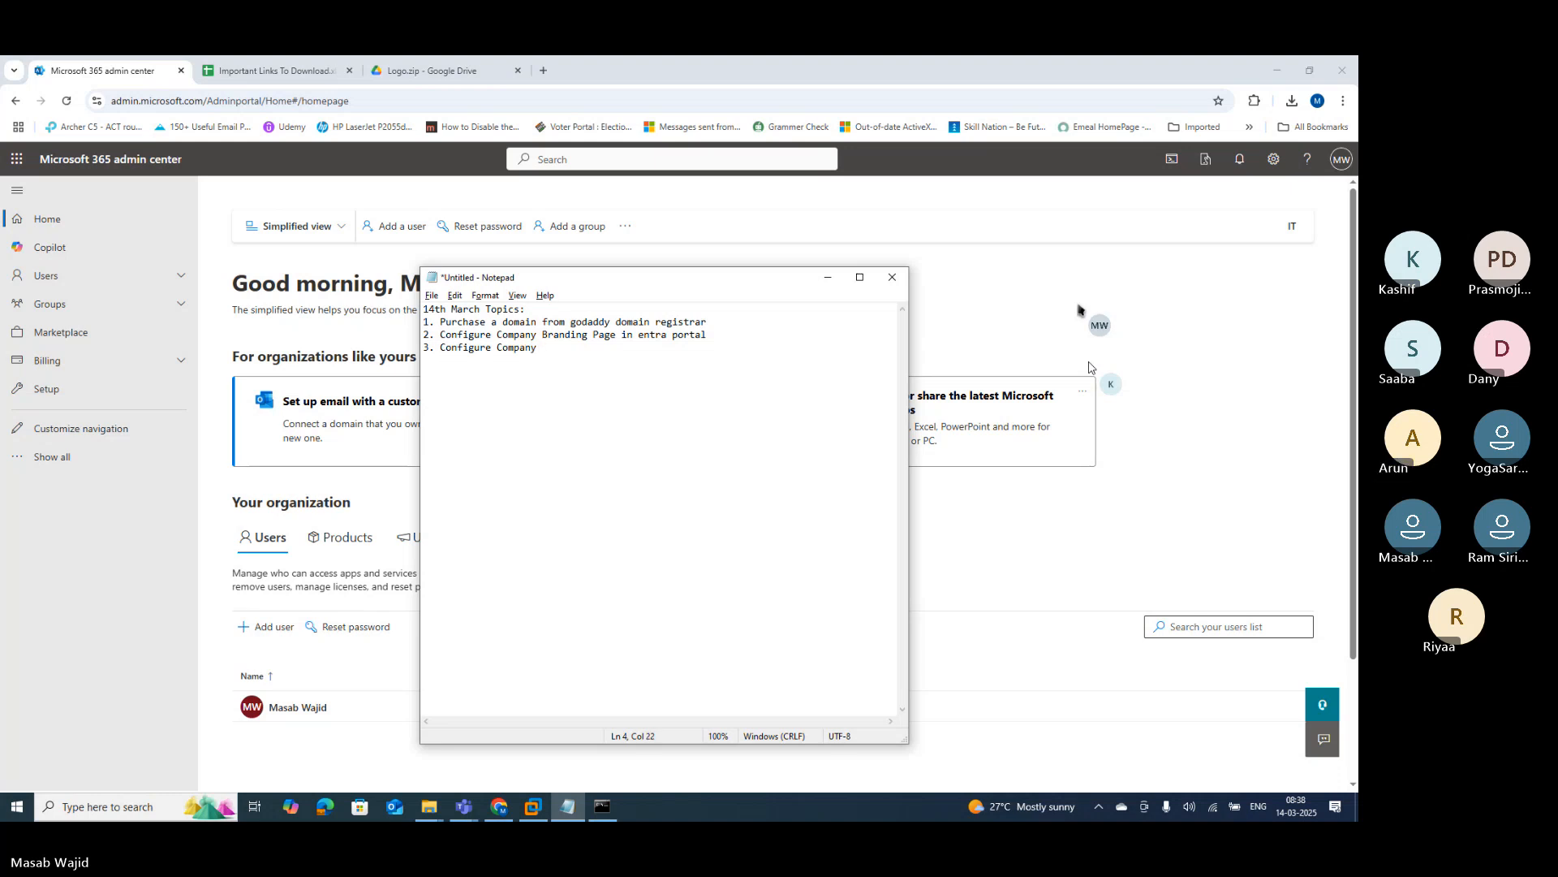
text( Portal image and log)
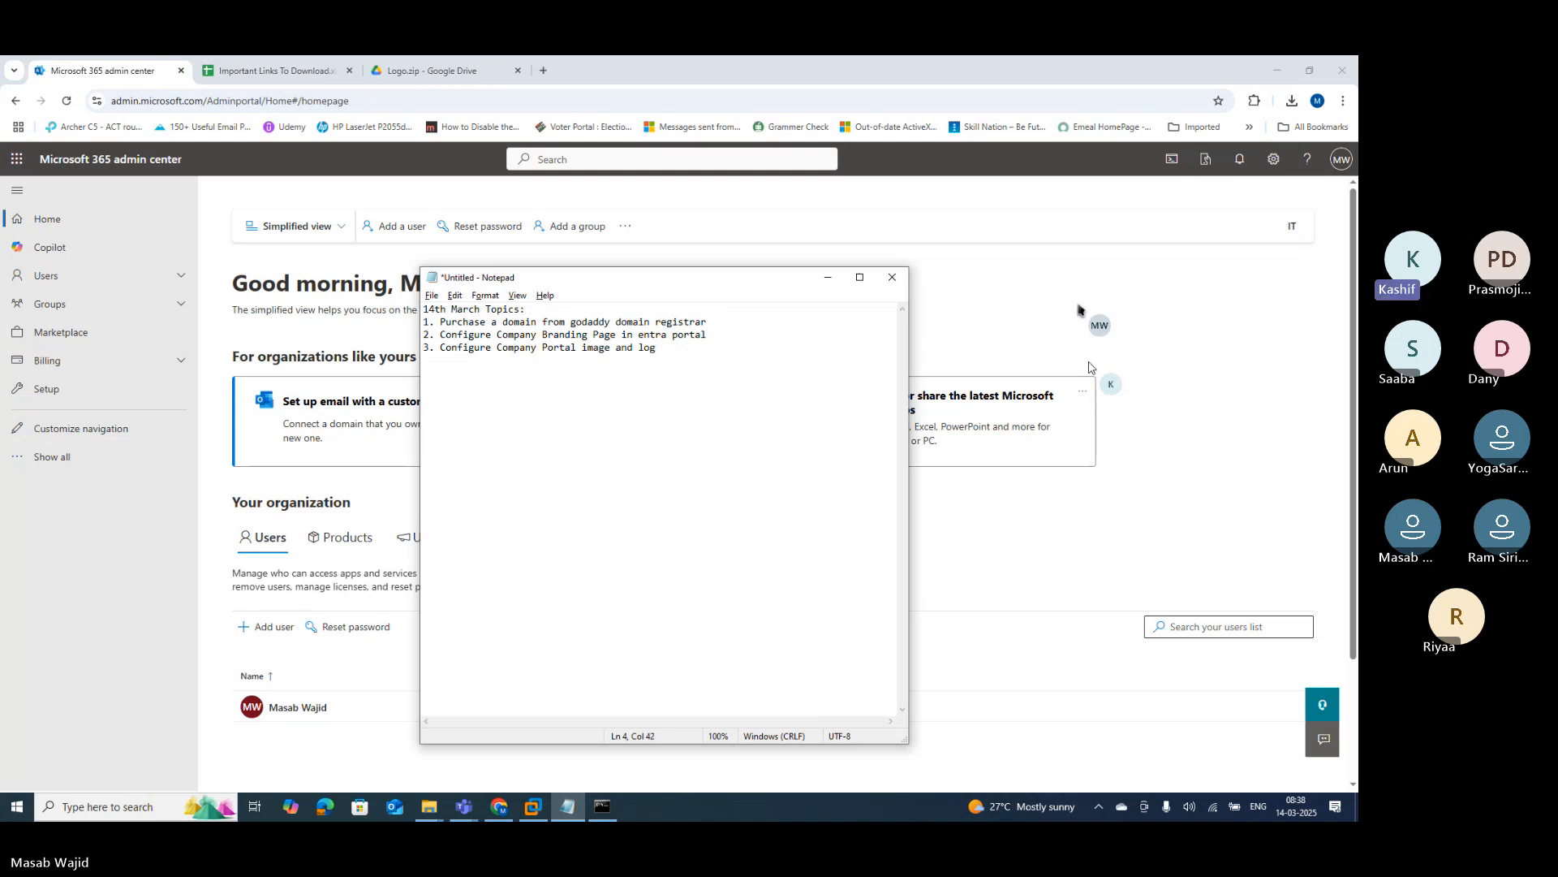
text(o in intune portal)
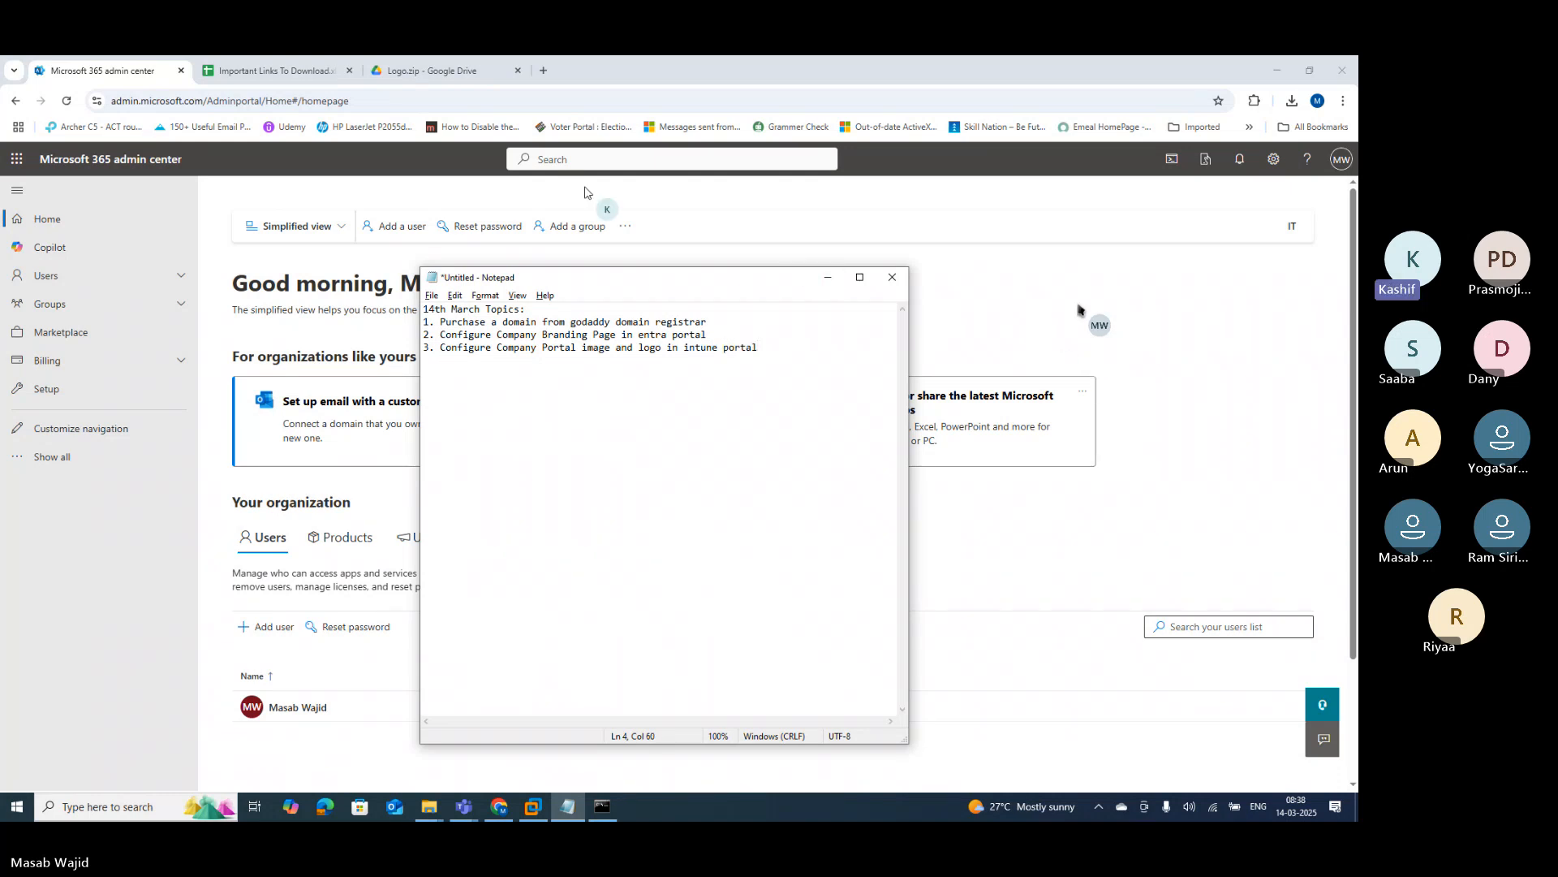
Step: Go to portal.manage.microsoft.com from the Sheets tab and sign in with the existing account
click(231, 74)
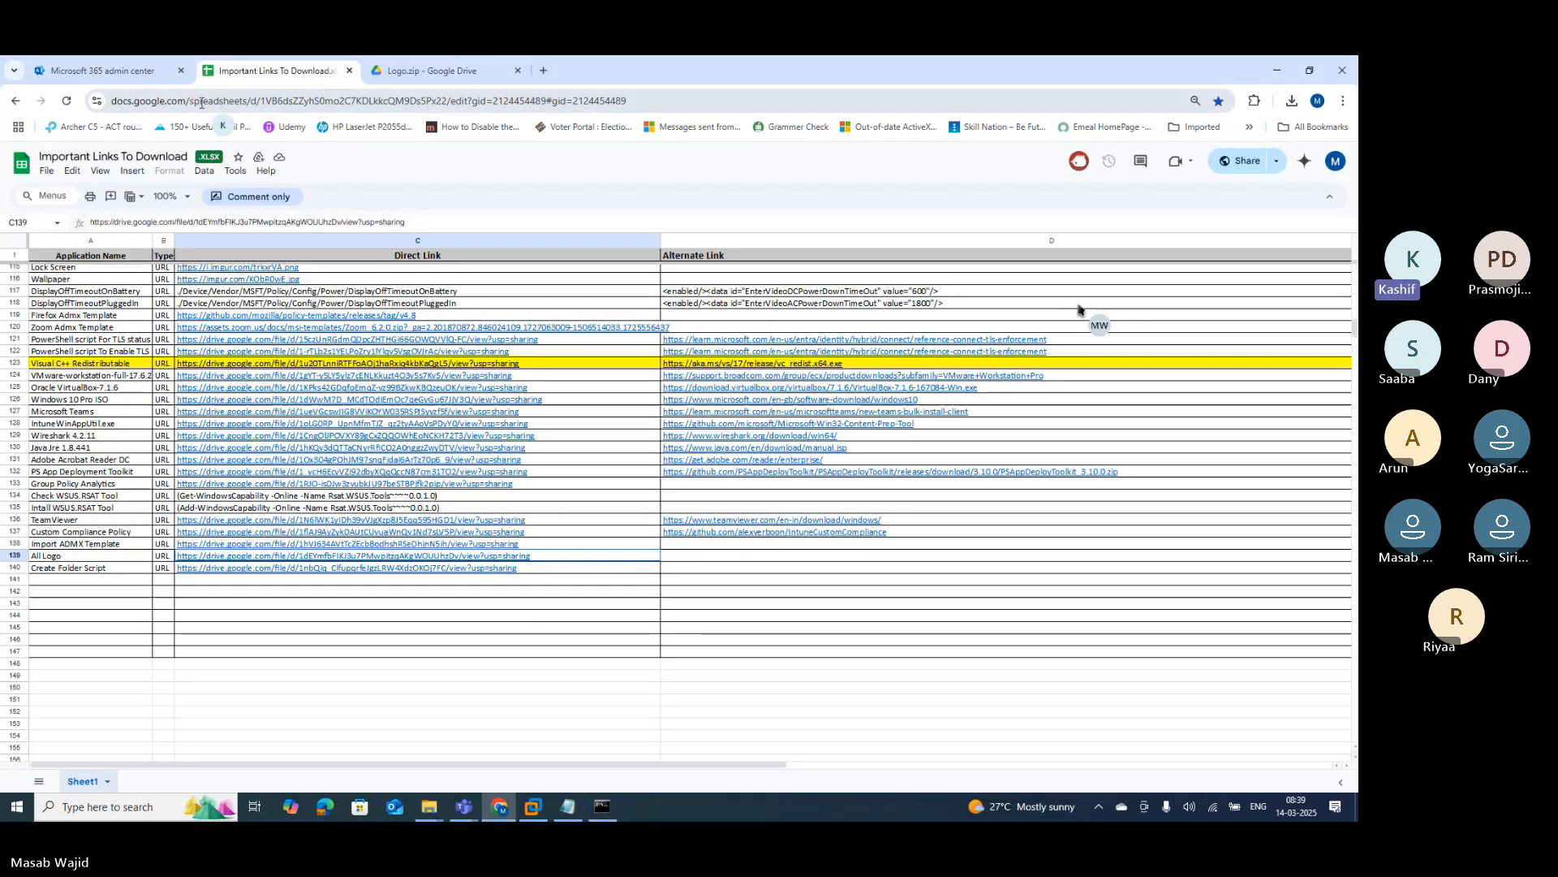
click(200, 103)
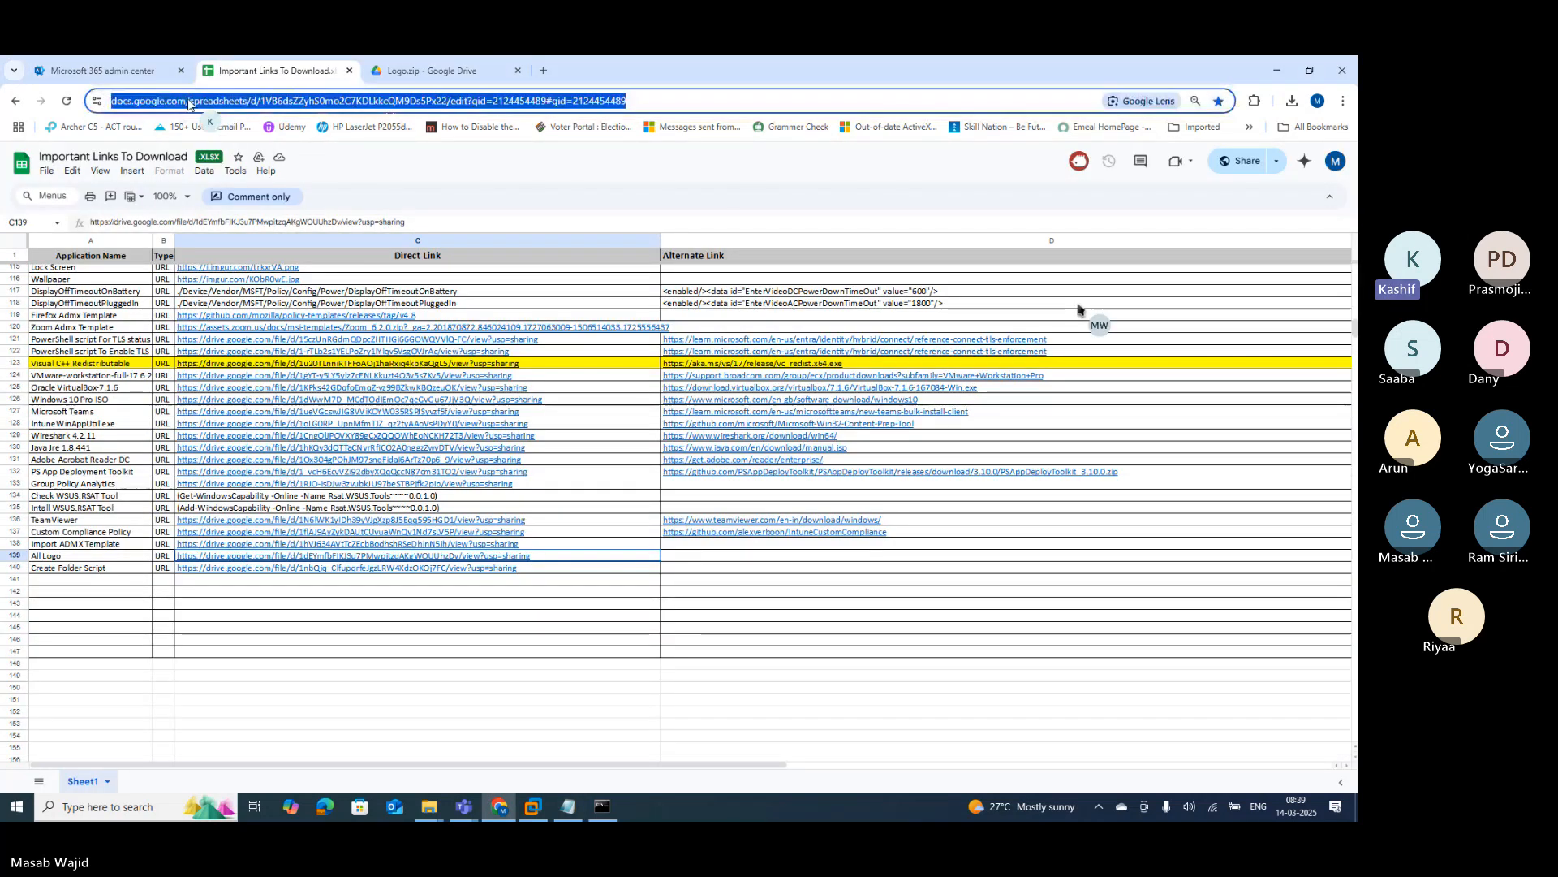
text(porta)
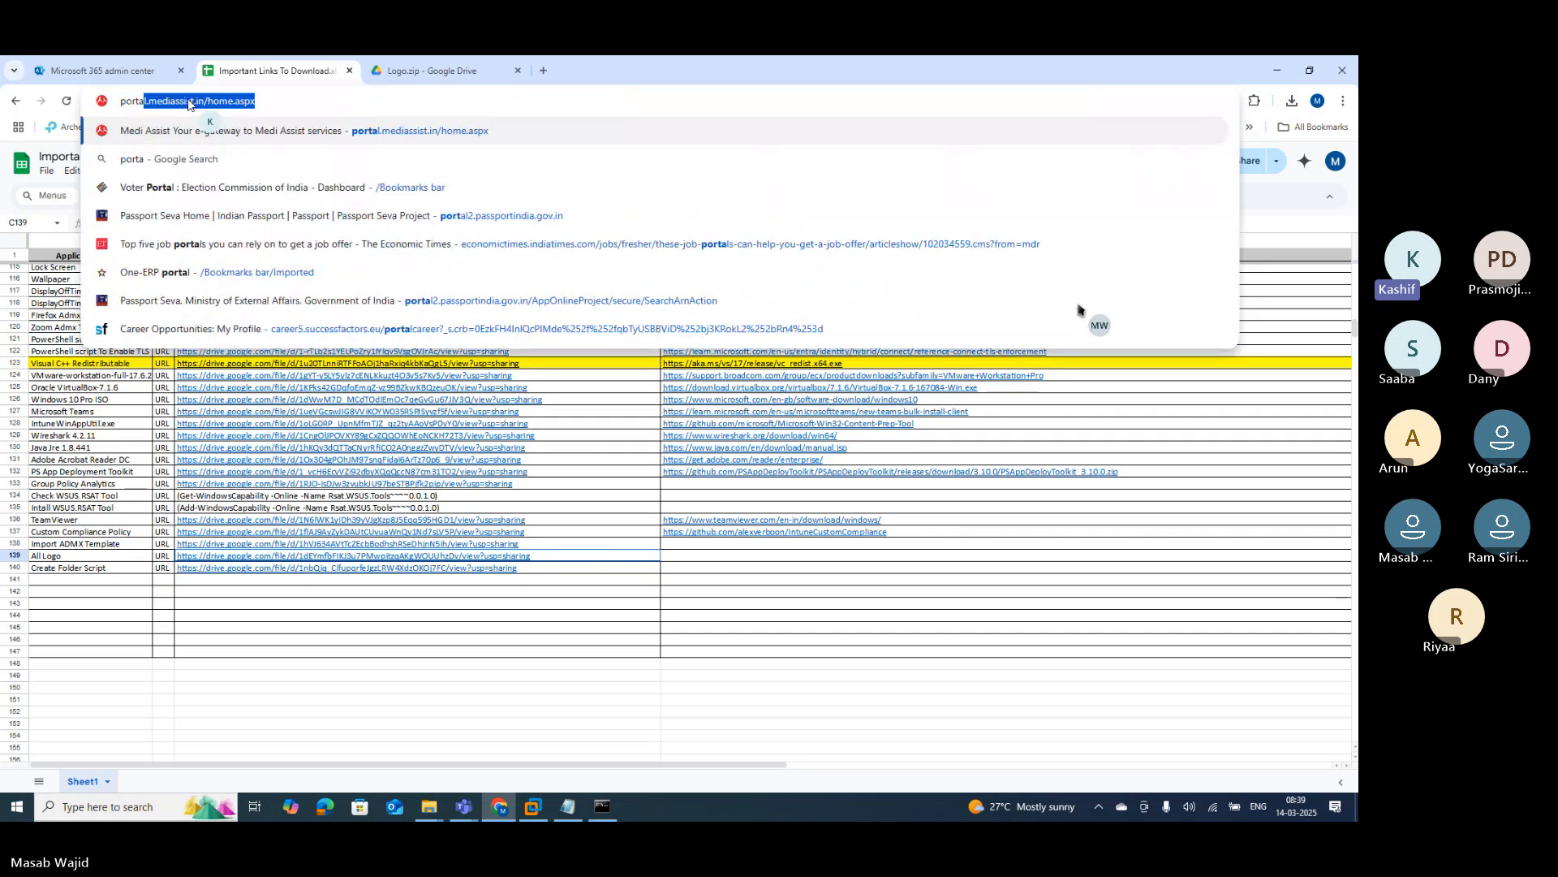
text(l.manage)
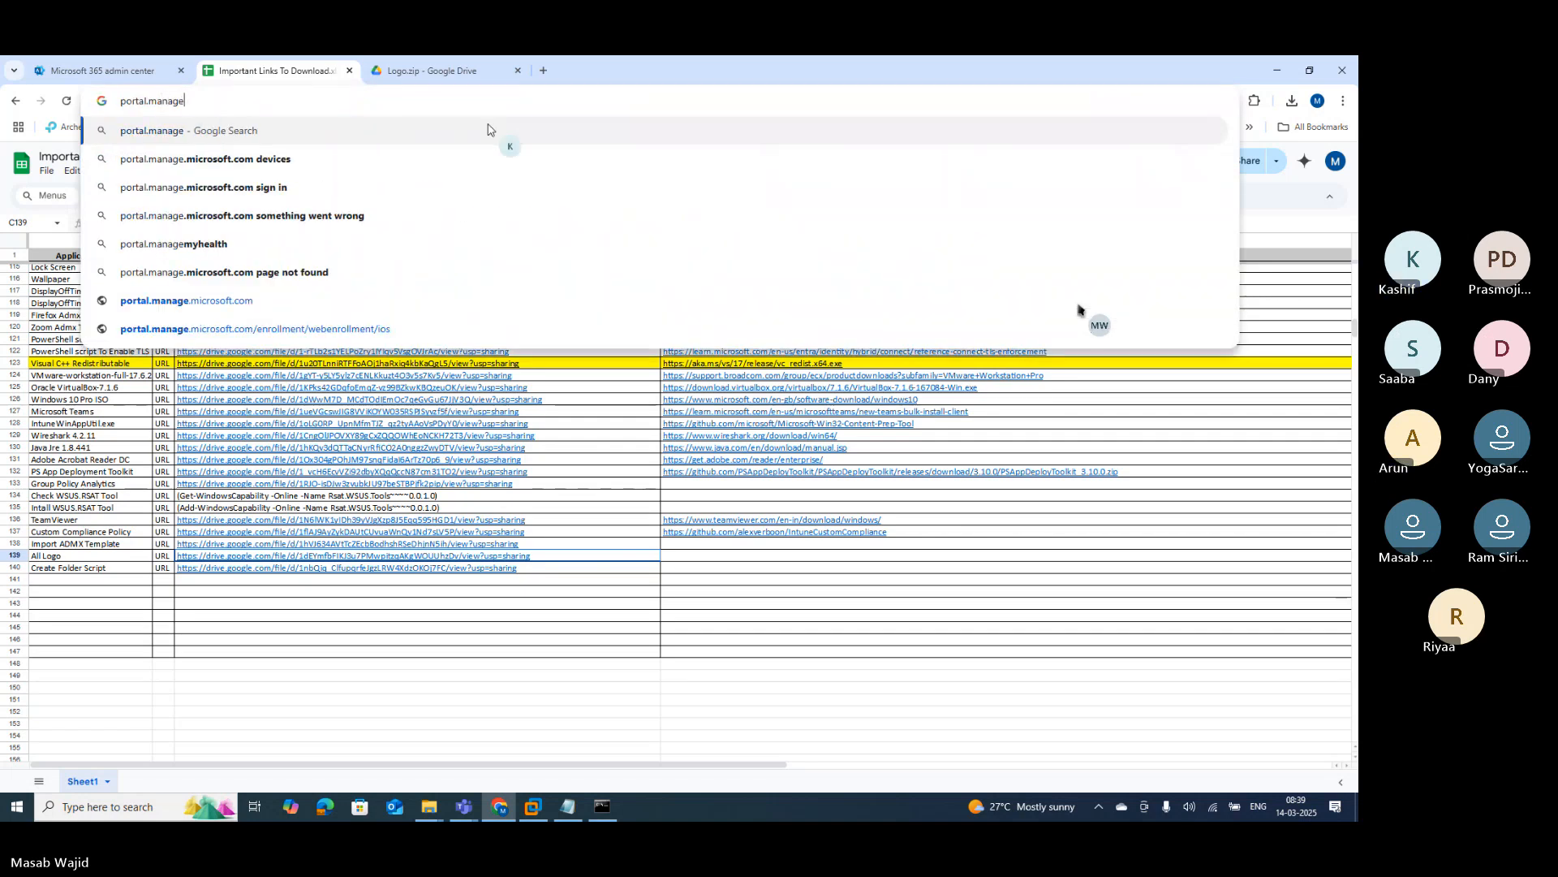
text(.)
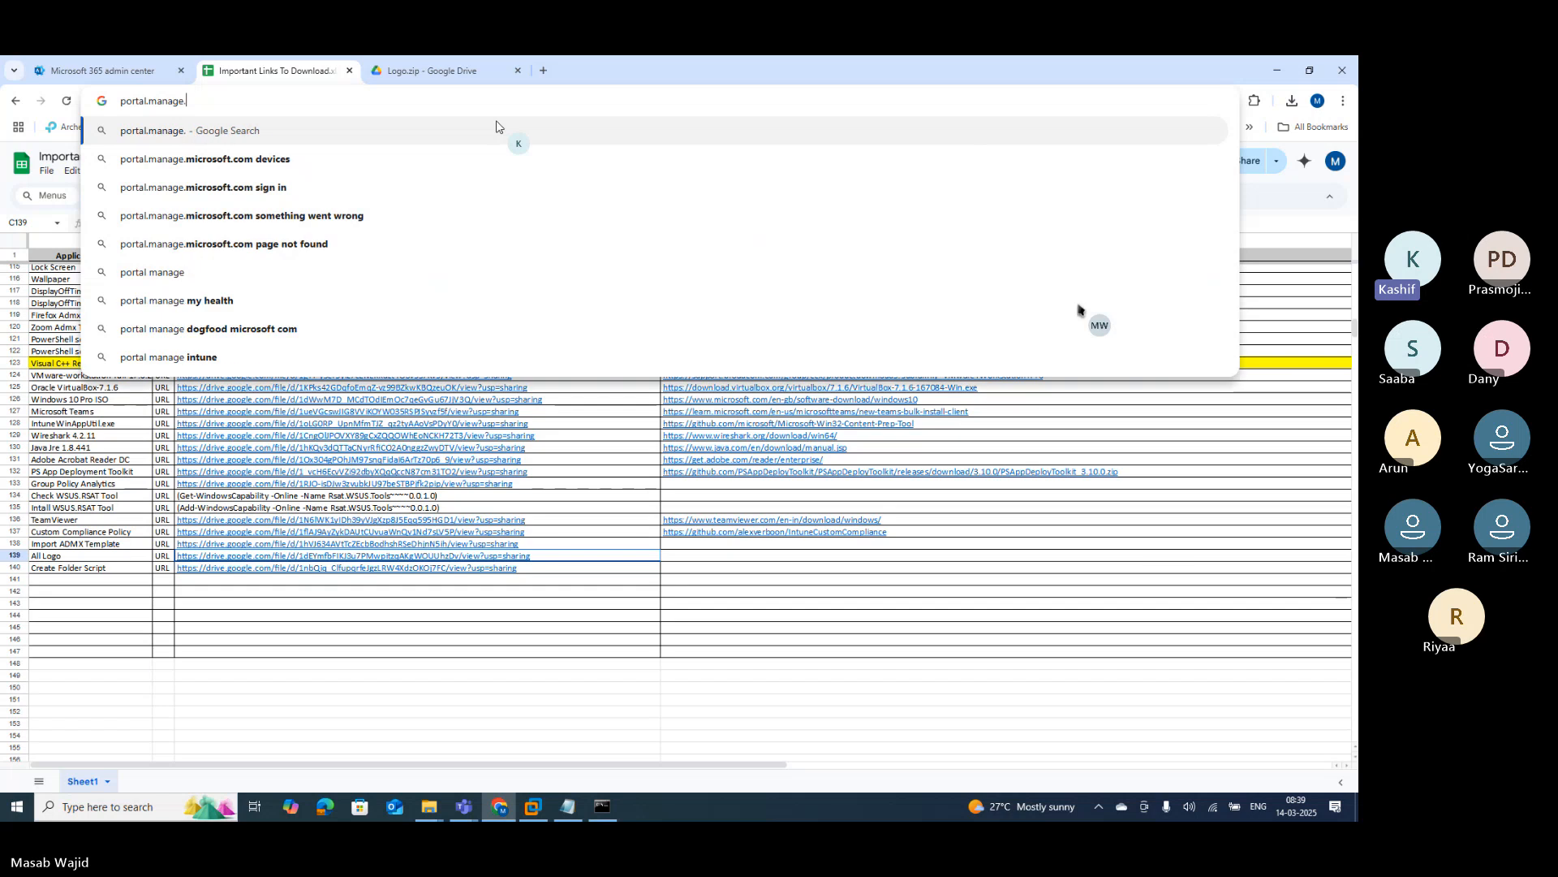
text(microsoft.com)
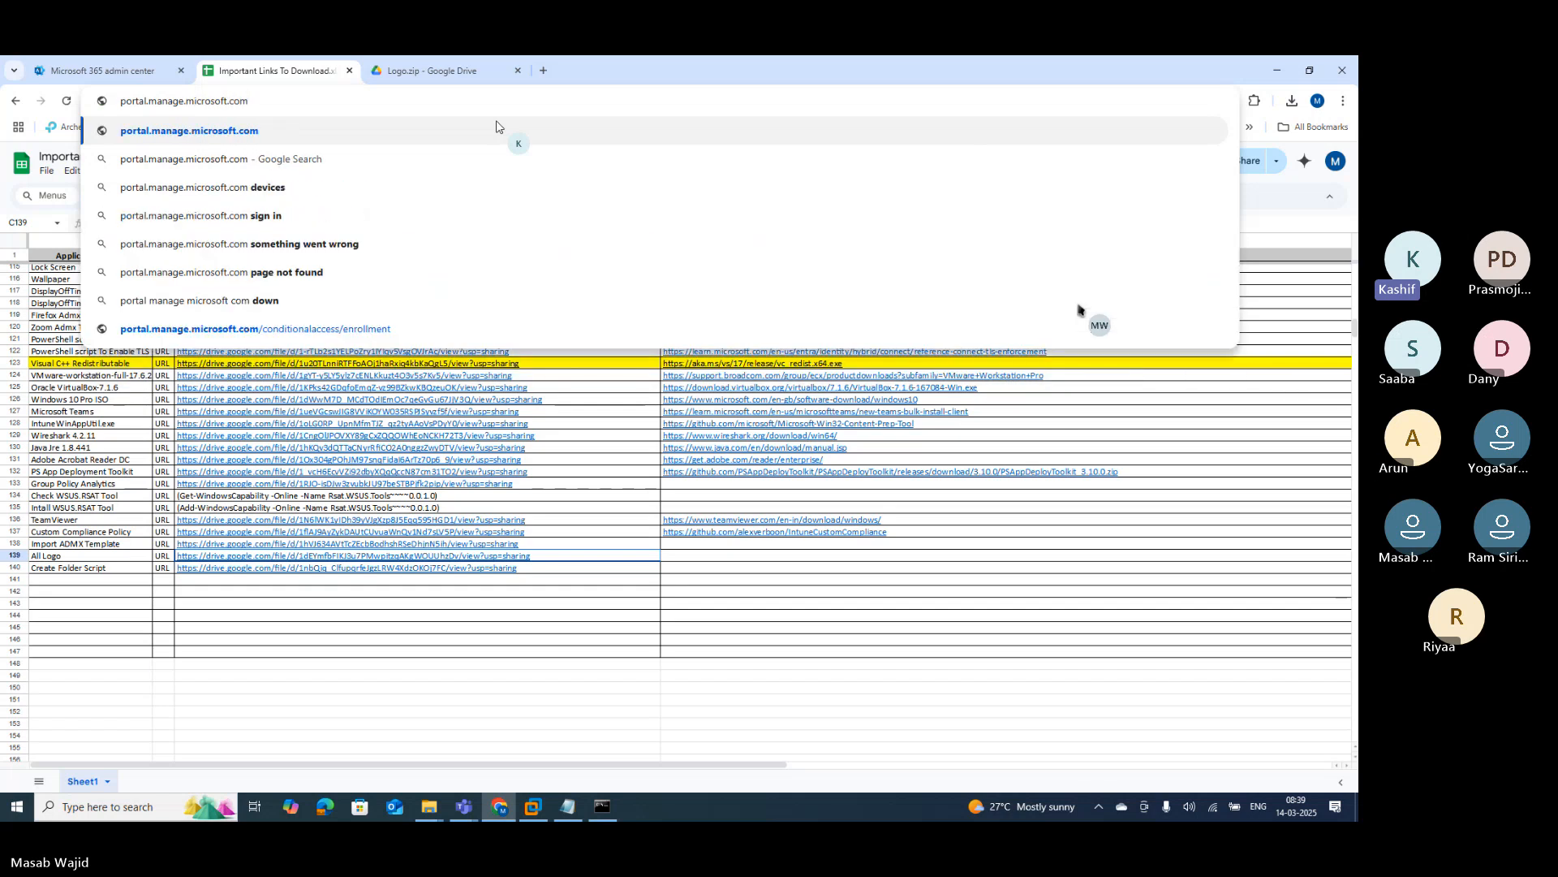
key(Return)
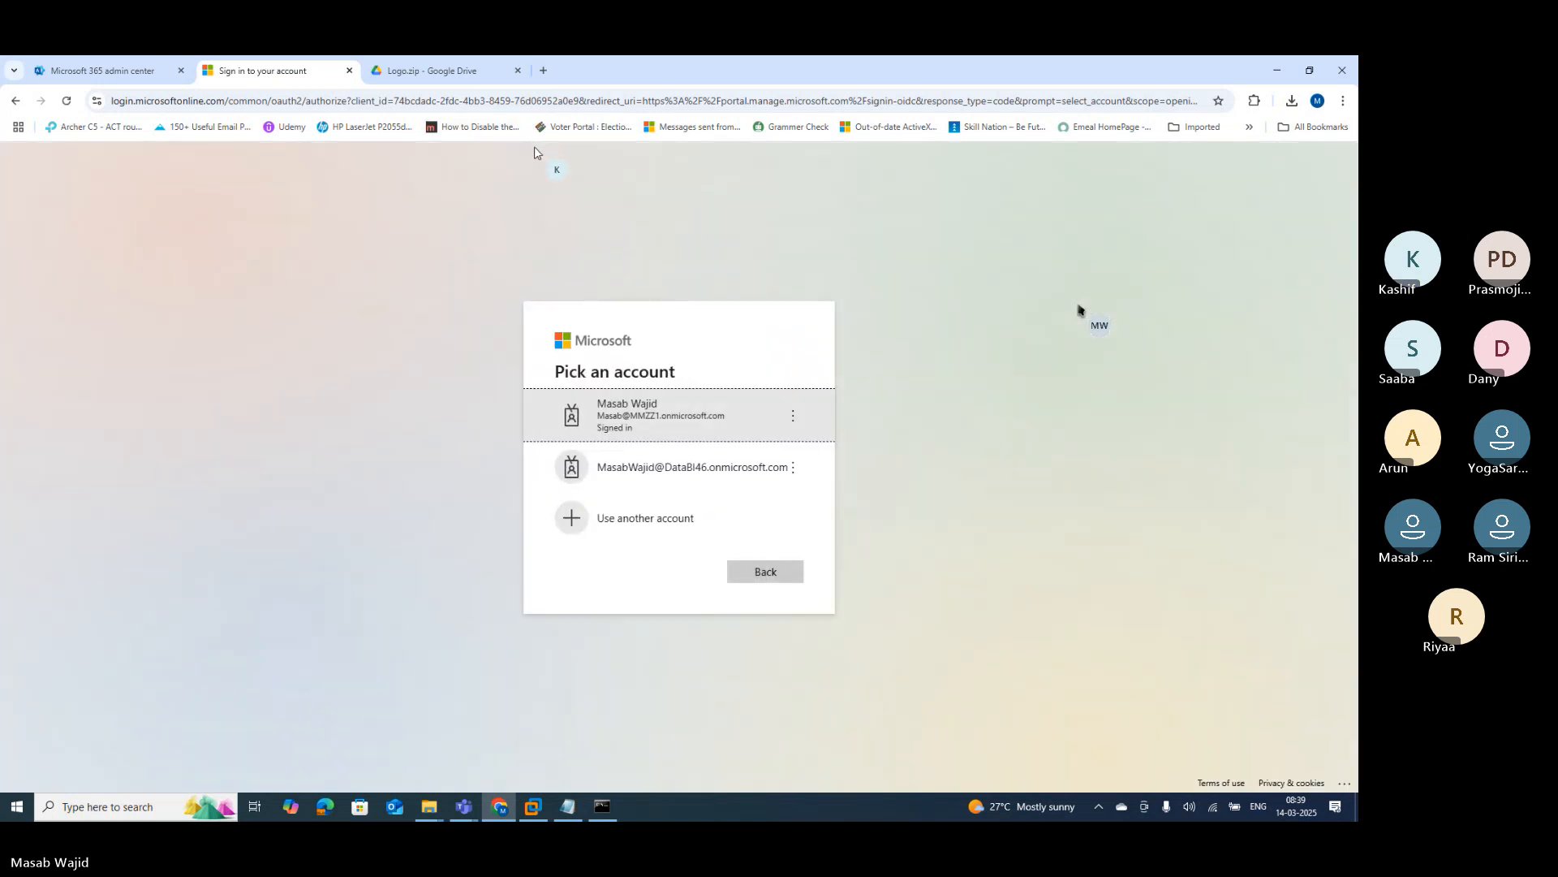
click(680, 422)
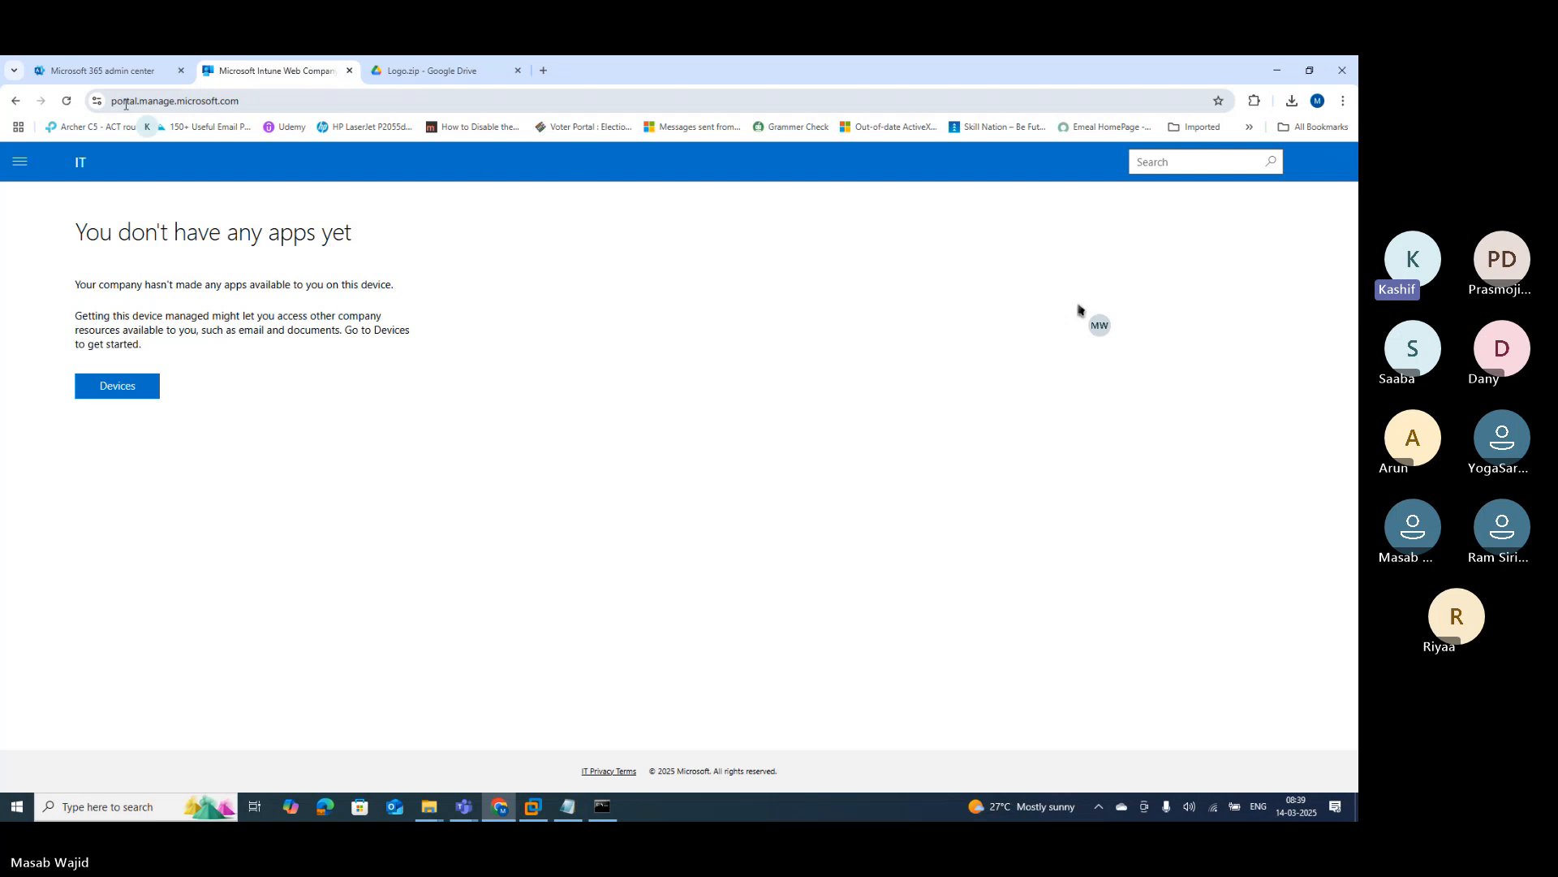
click(20, 166)
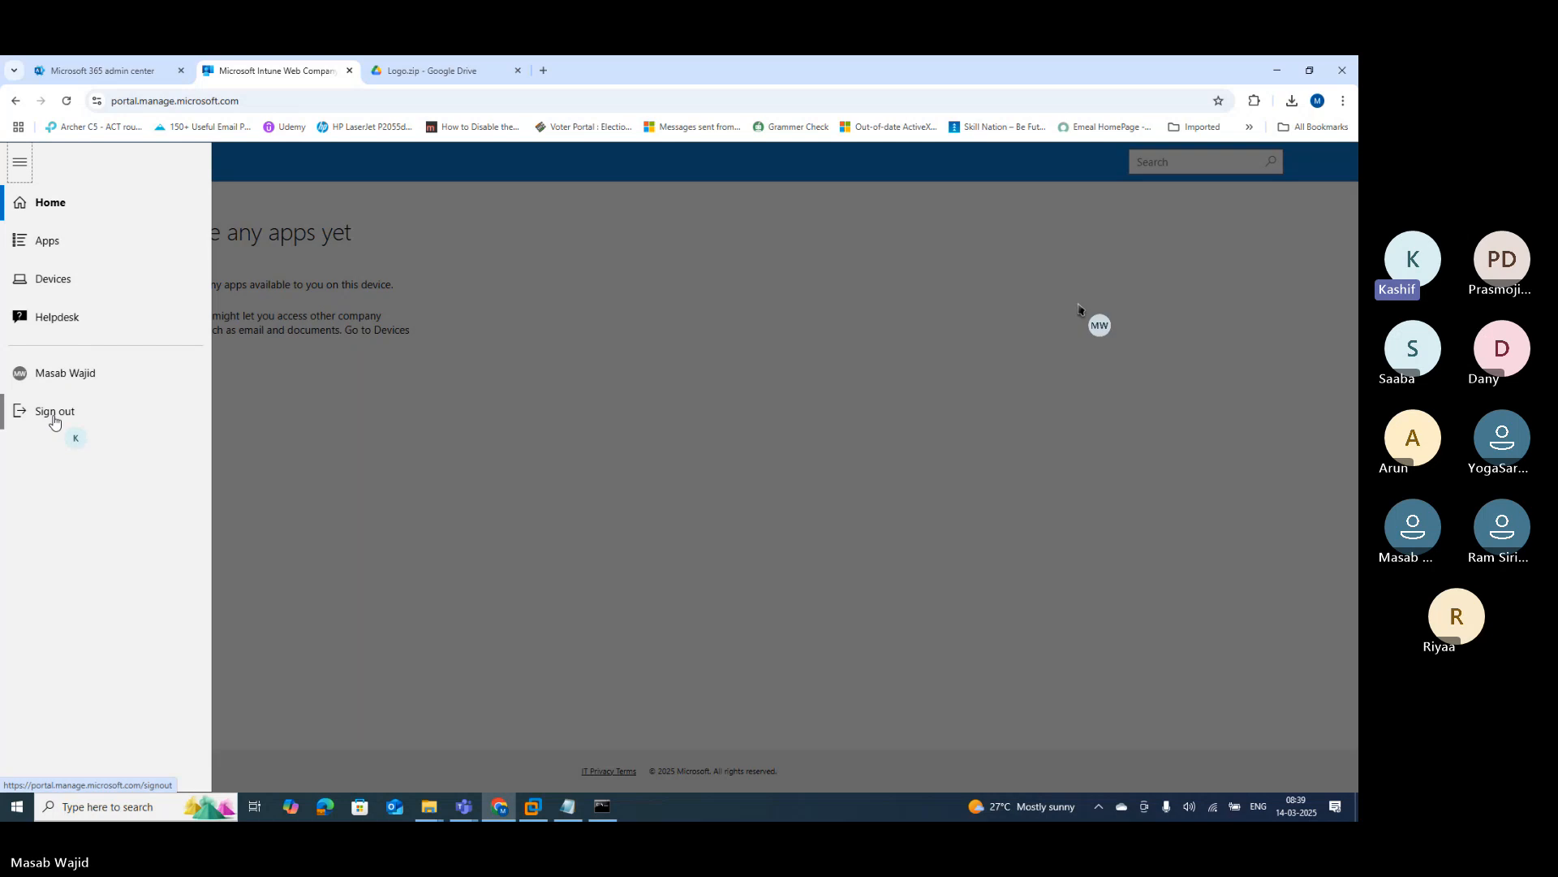
click(77, 323)
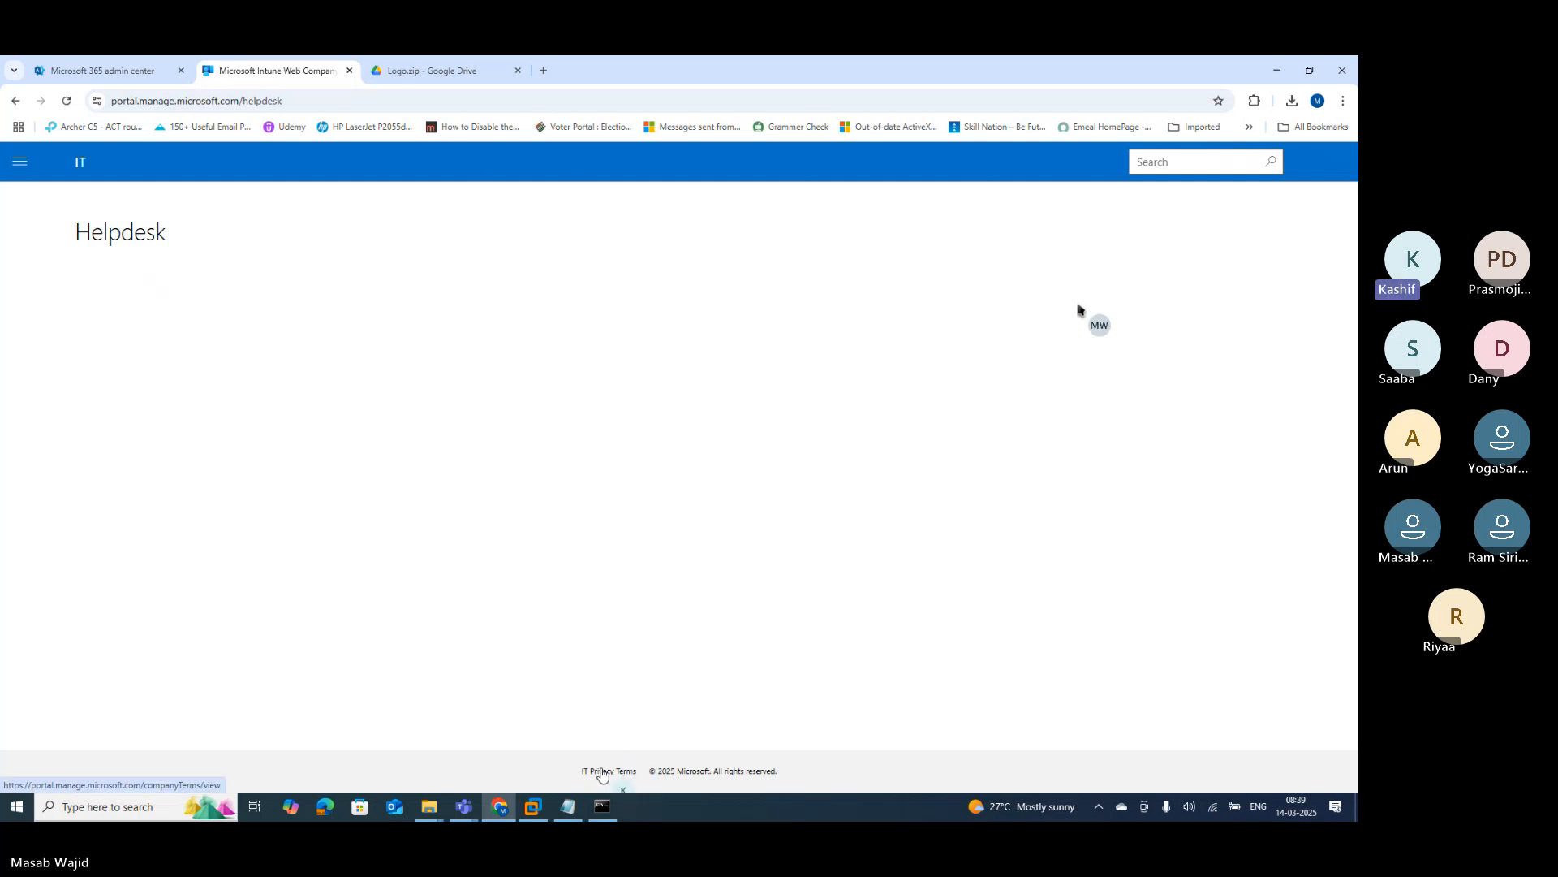
click(20, 162)
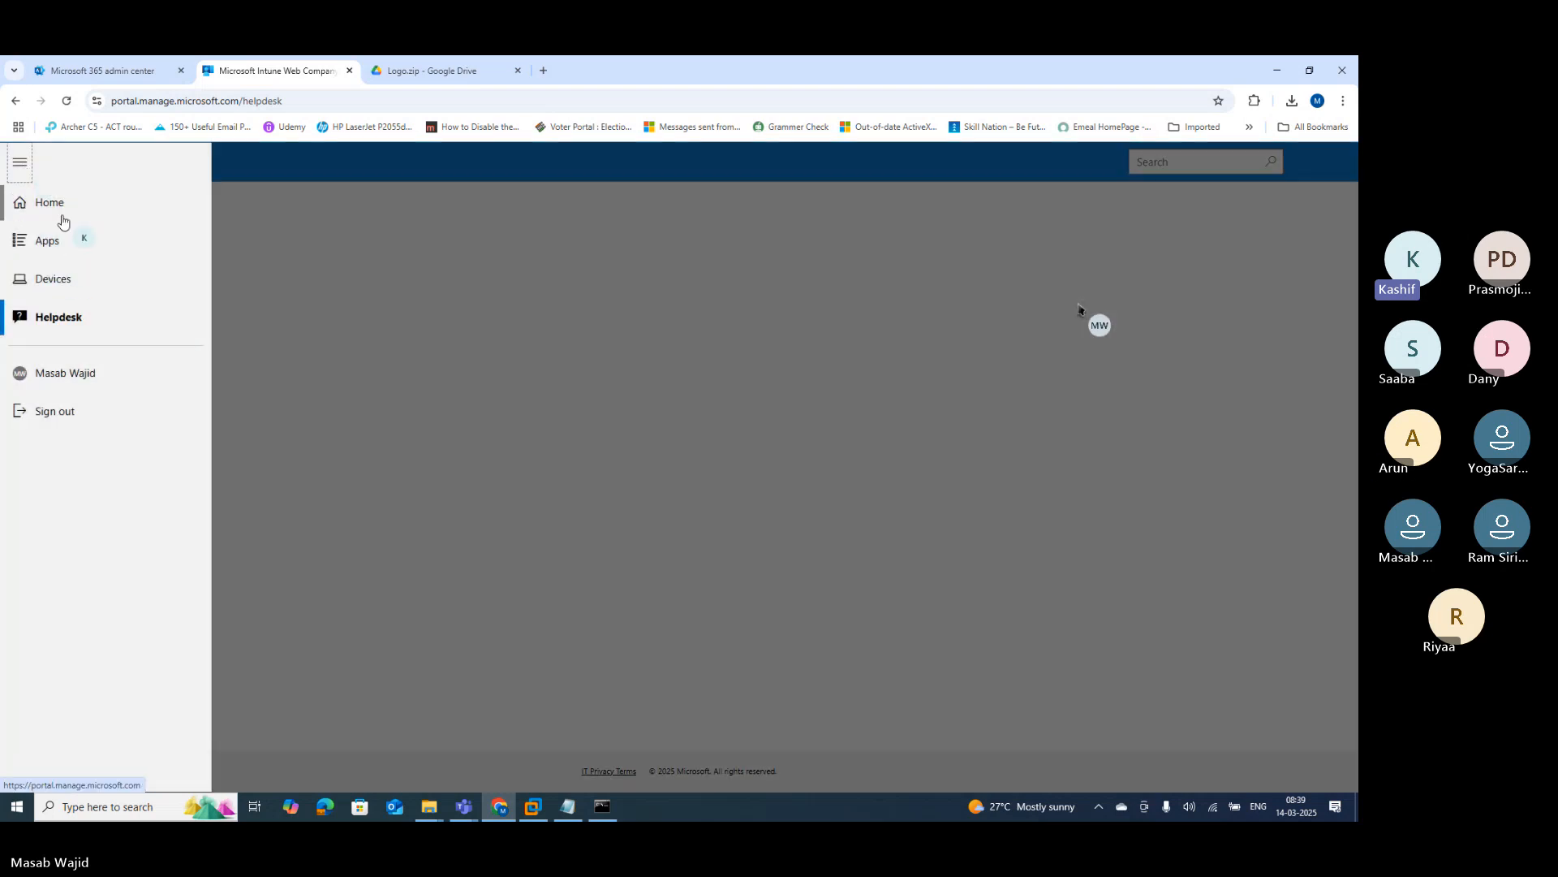
click(61, 209)
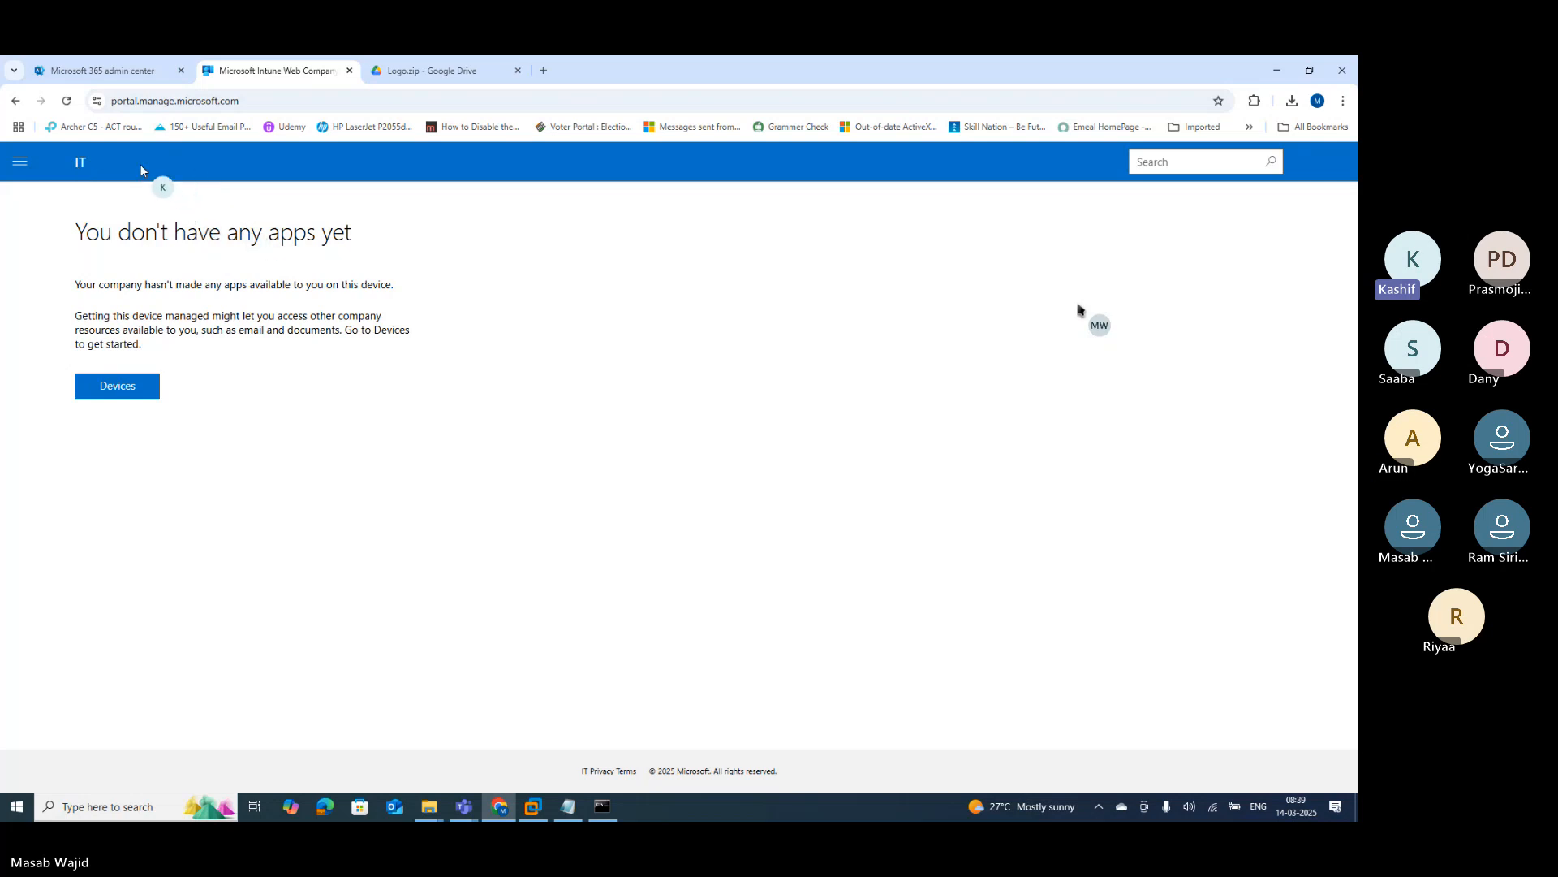
Step: Load the Intune admin center and open Tenant administration
click(209, 99)
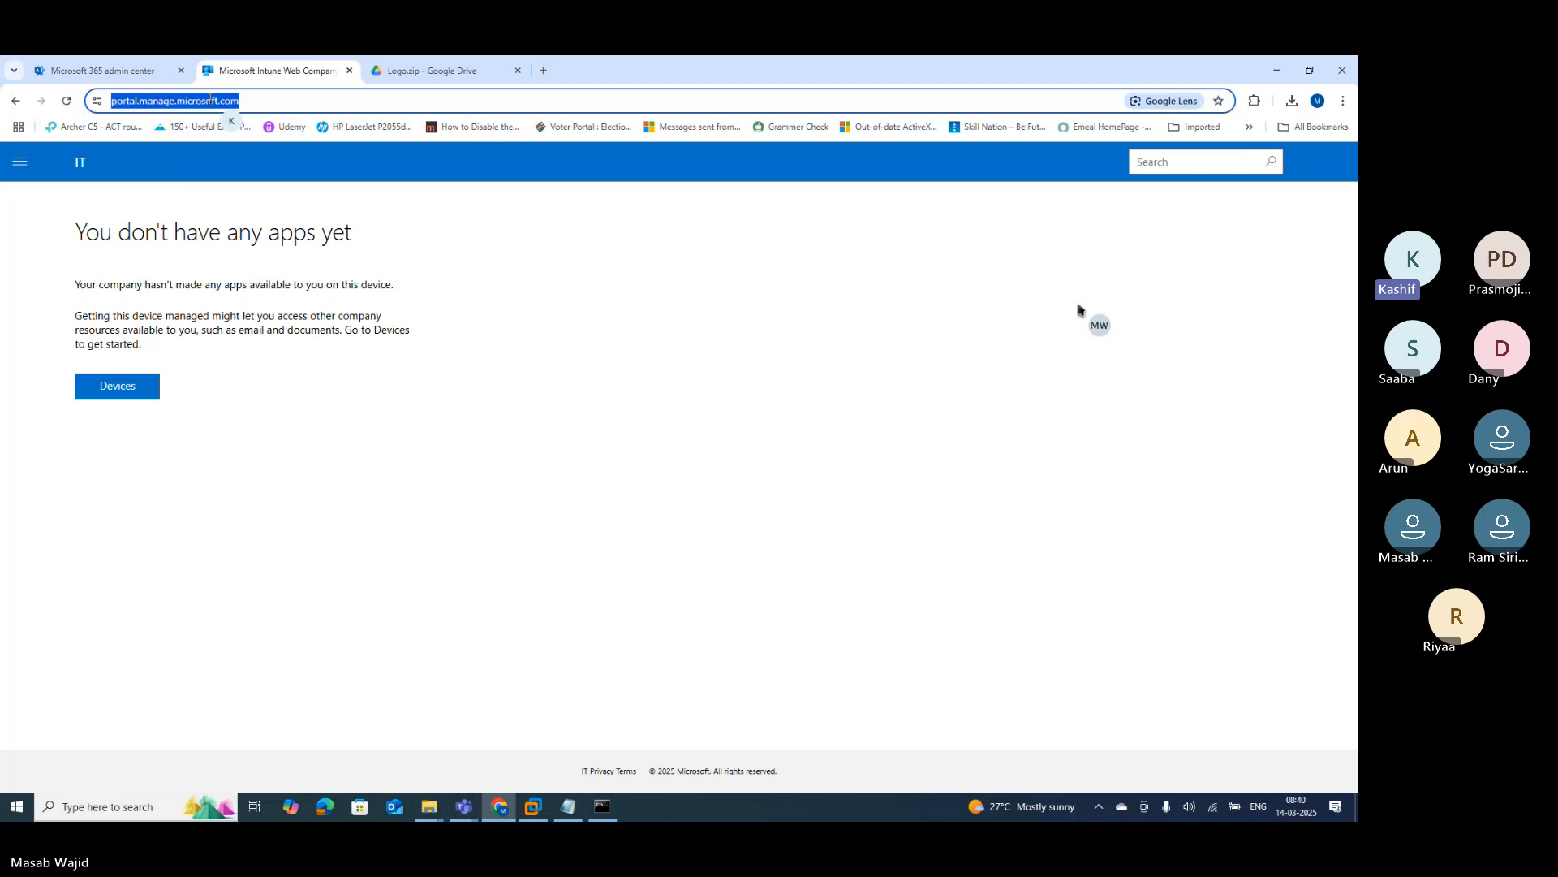
text(intun)
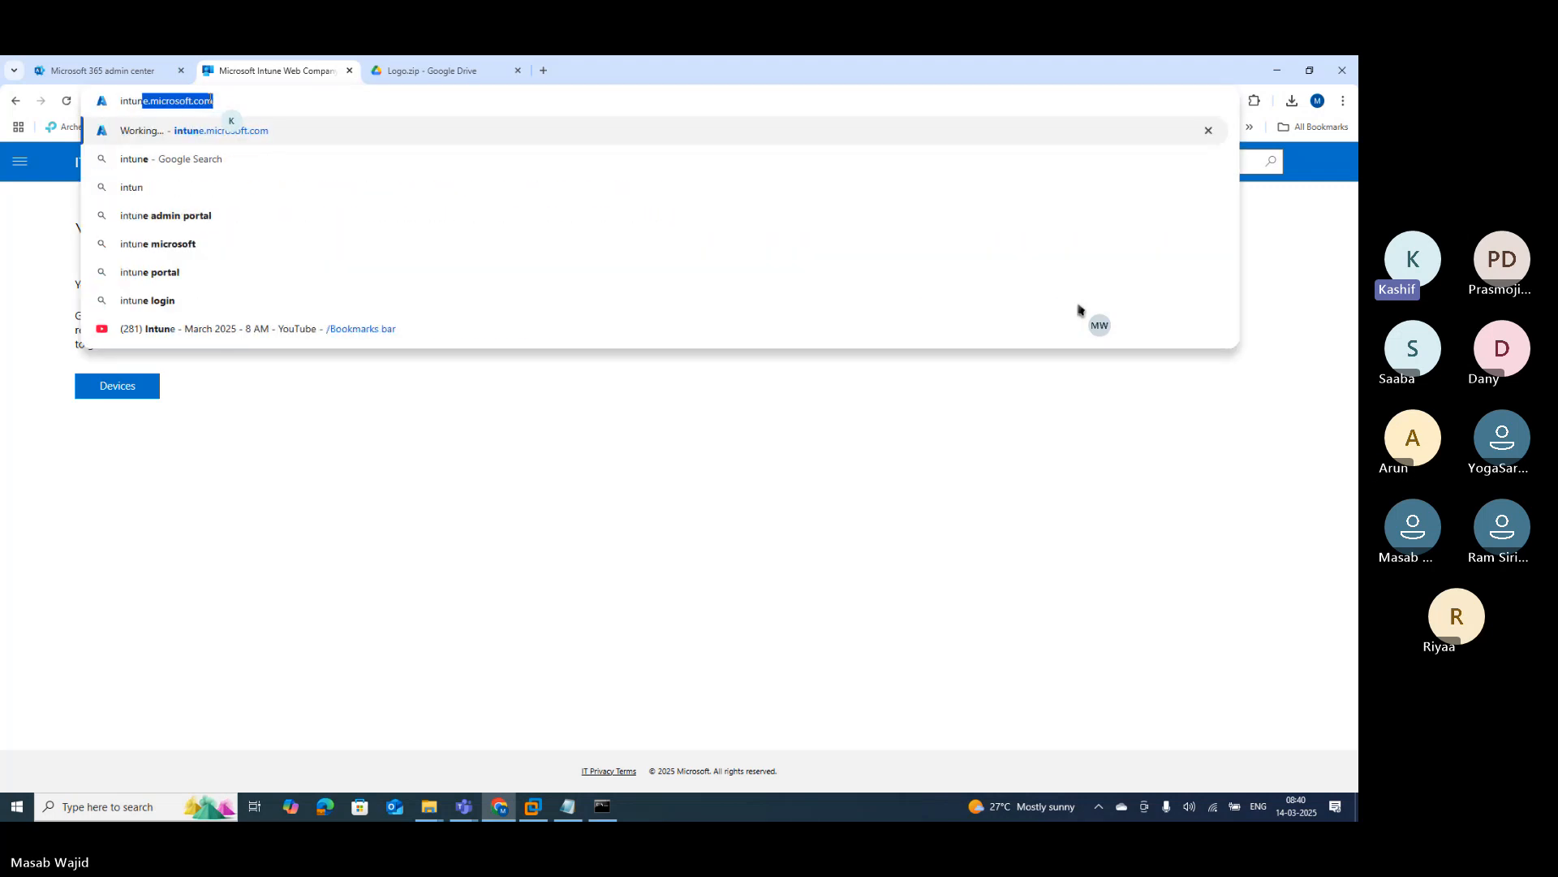
key(Return)
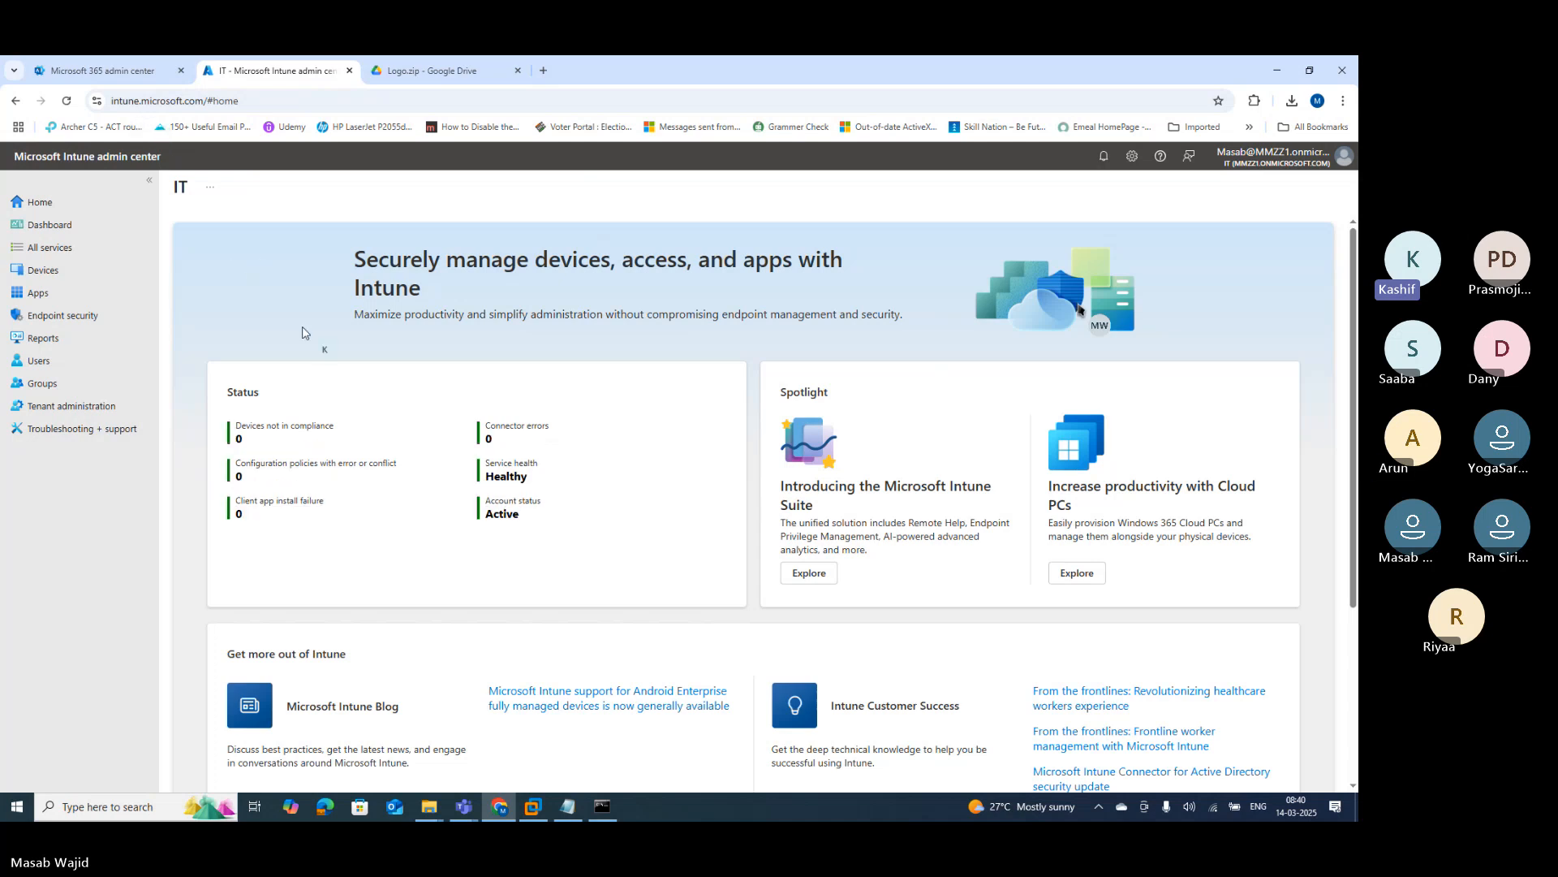
click(50, 408)
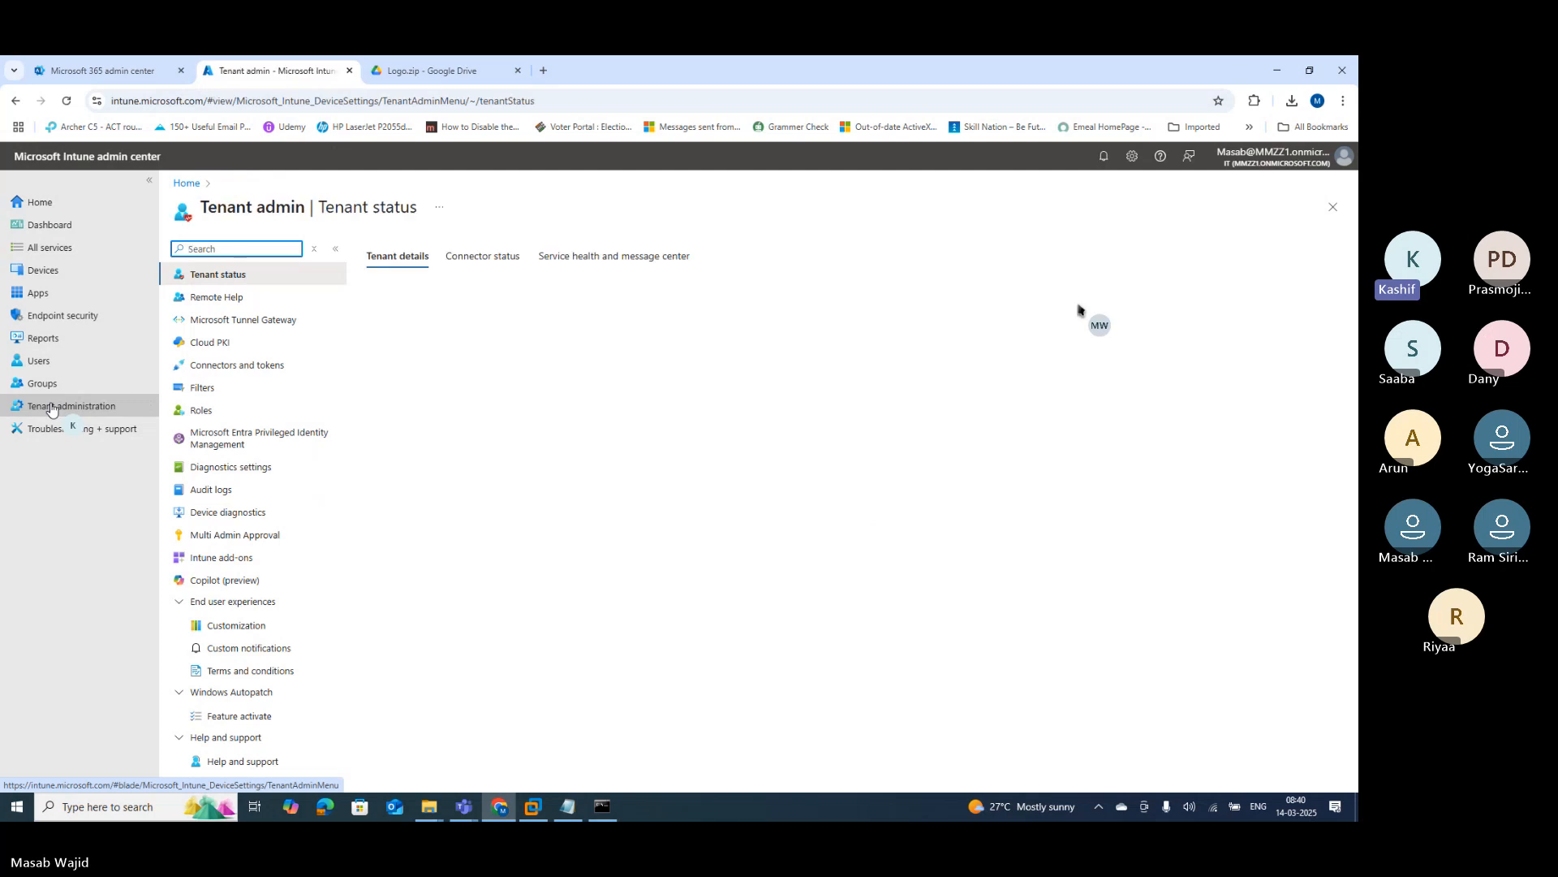
click(50, 407)
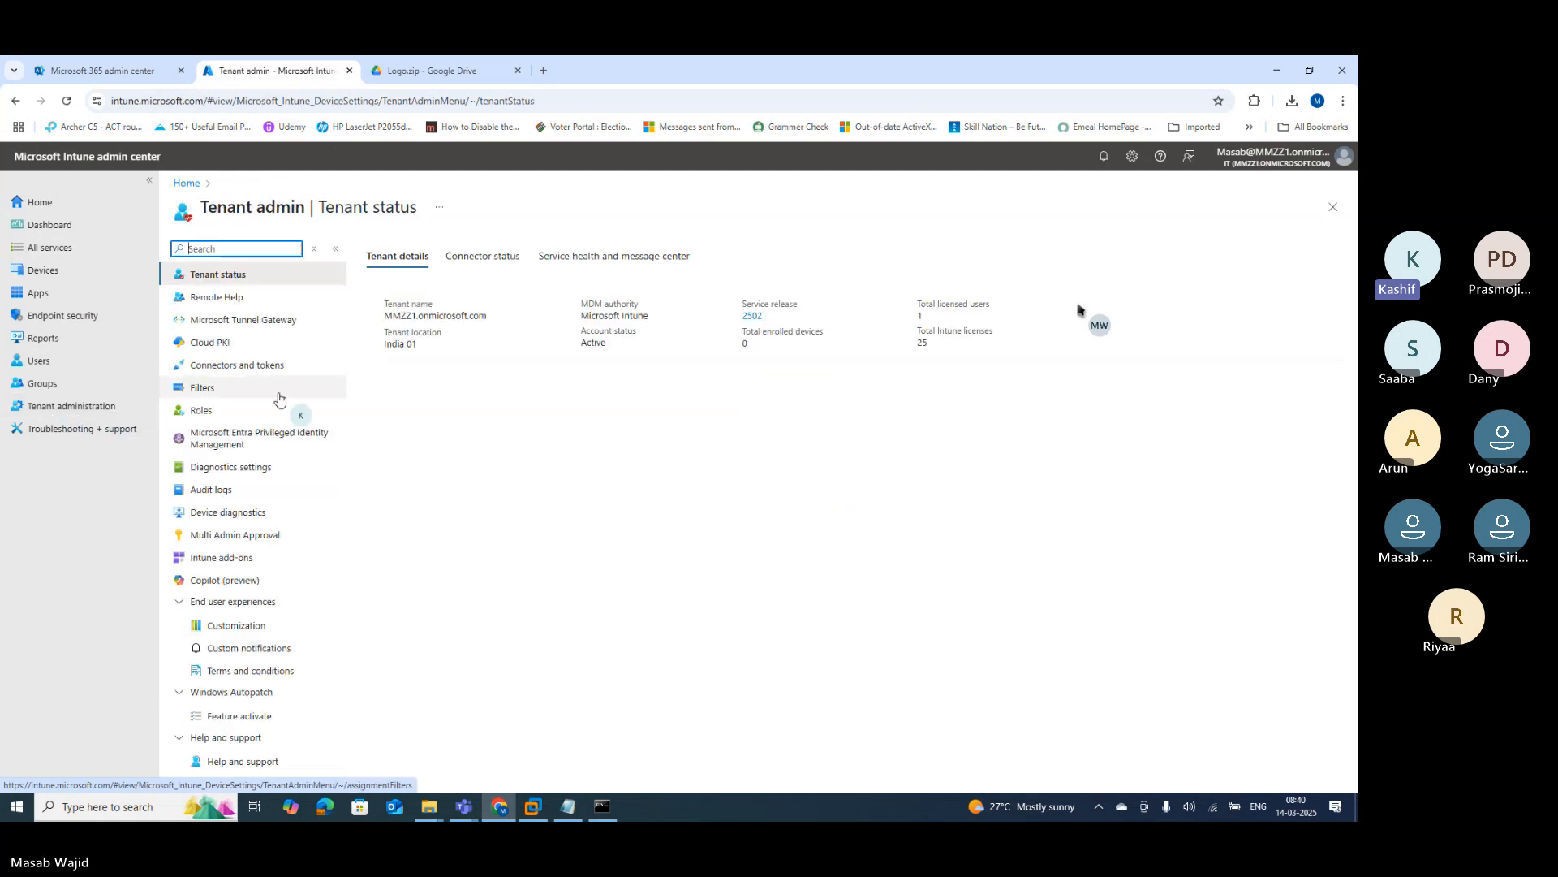
Step: Highlight the tenant location India 01, the tenant name and MDM authority Microsoft Intune
drag(430, 348, 384, 347)
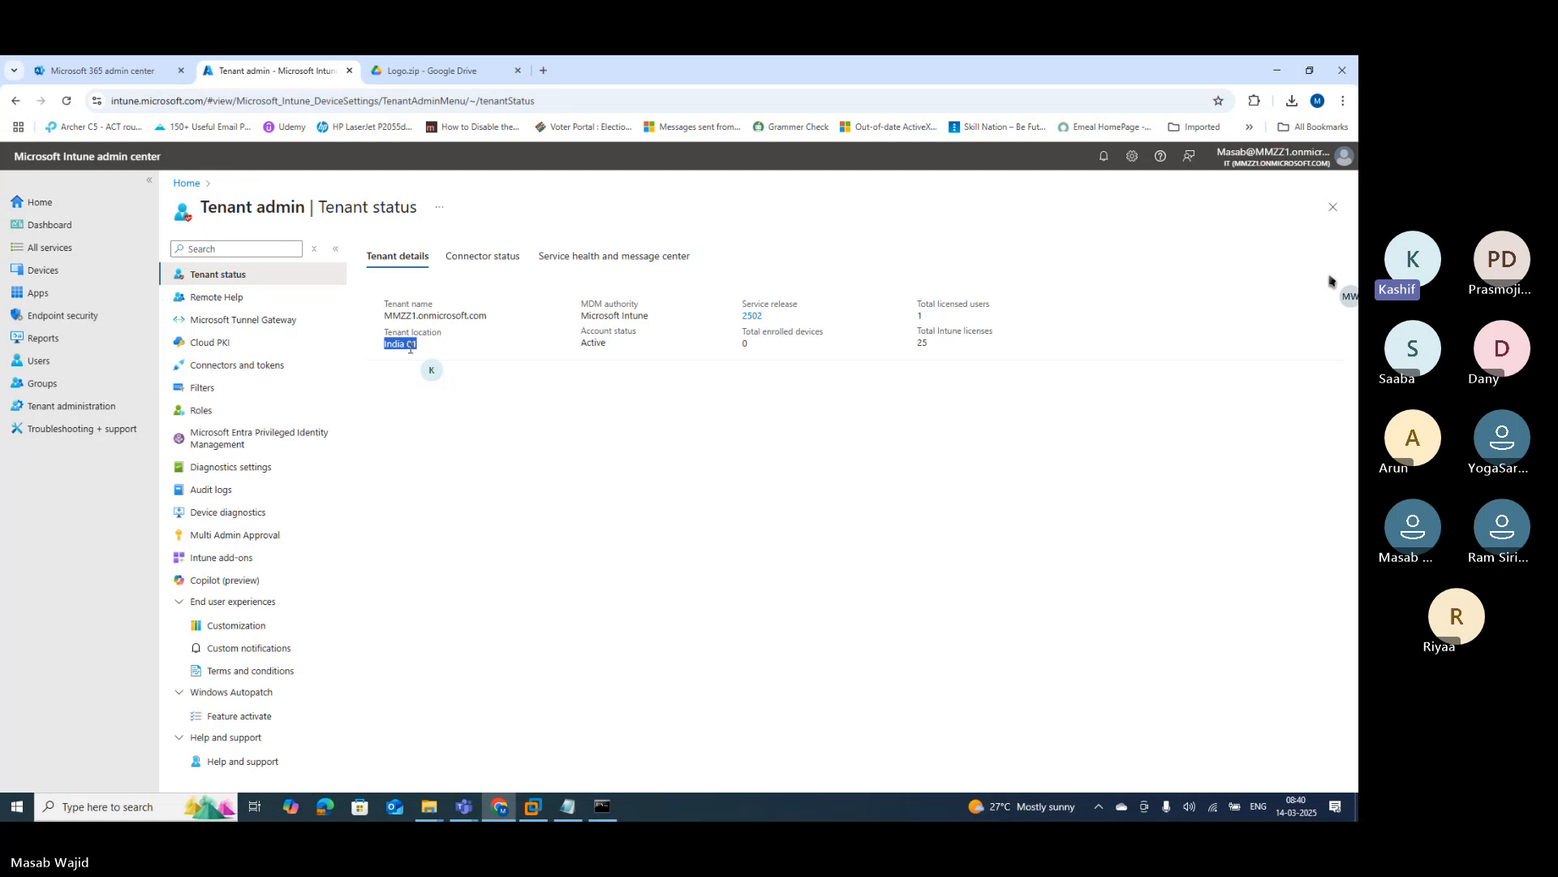
drag(393, 315, 452, 317)
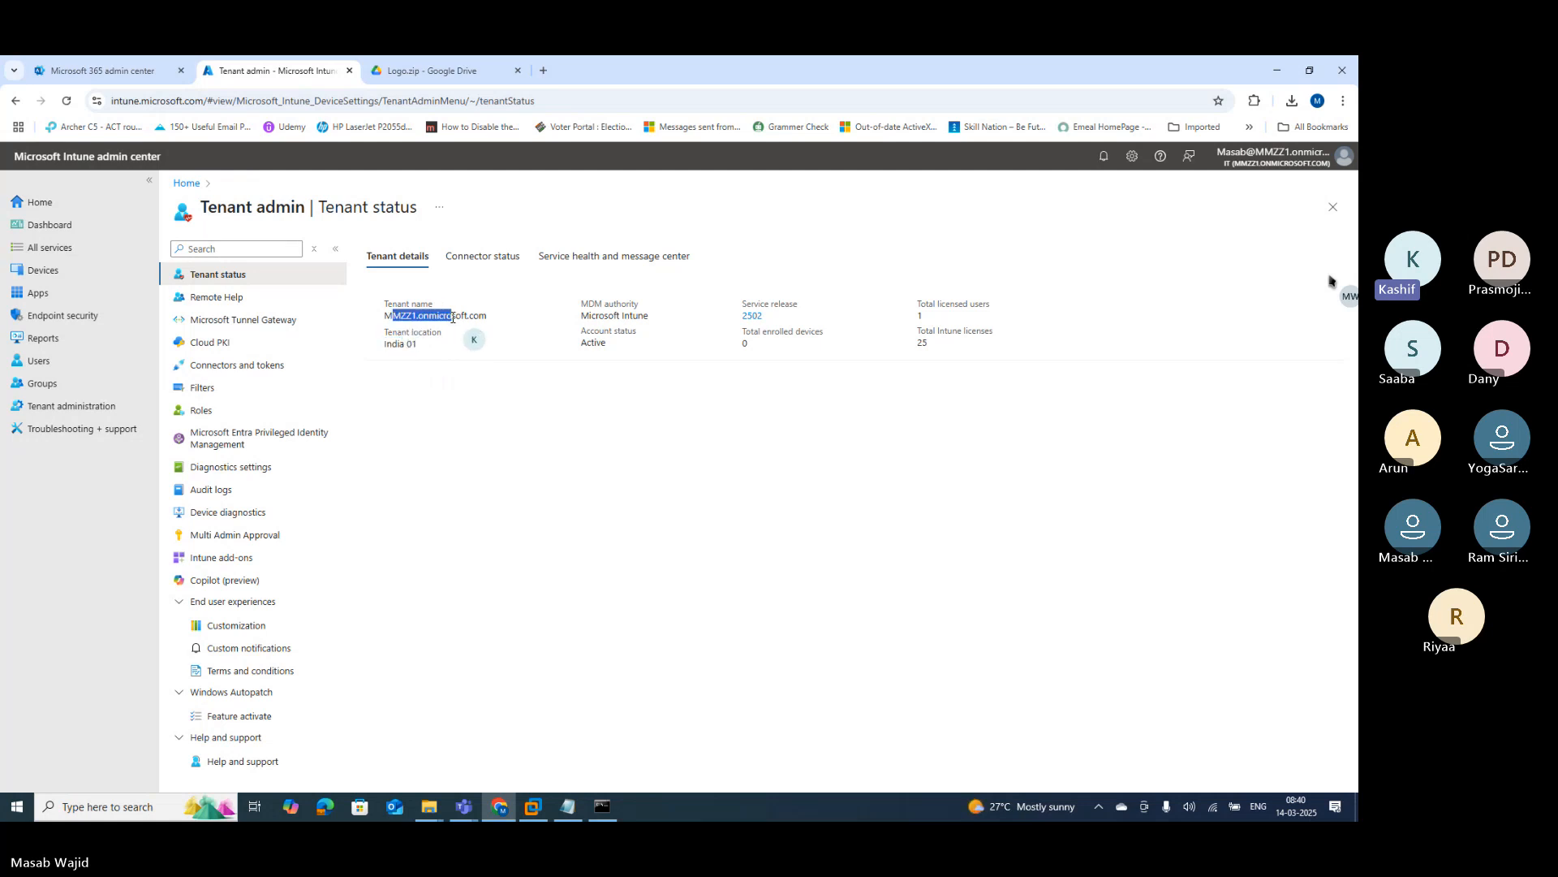
click(587, 317)
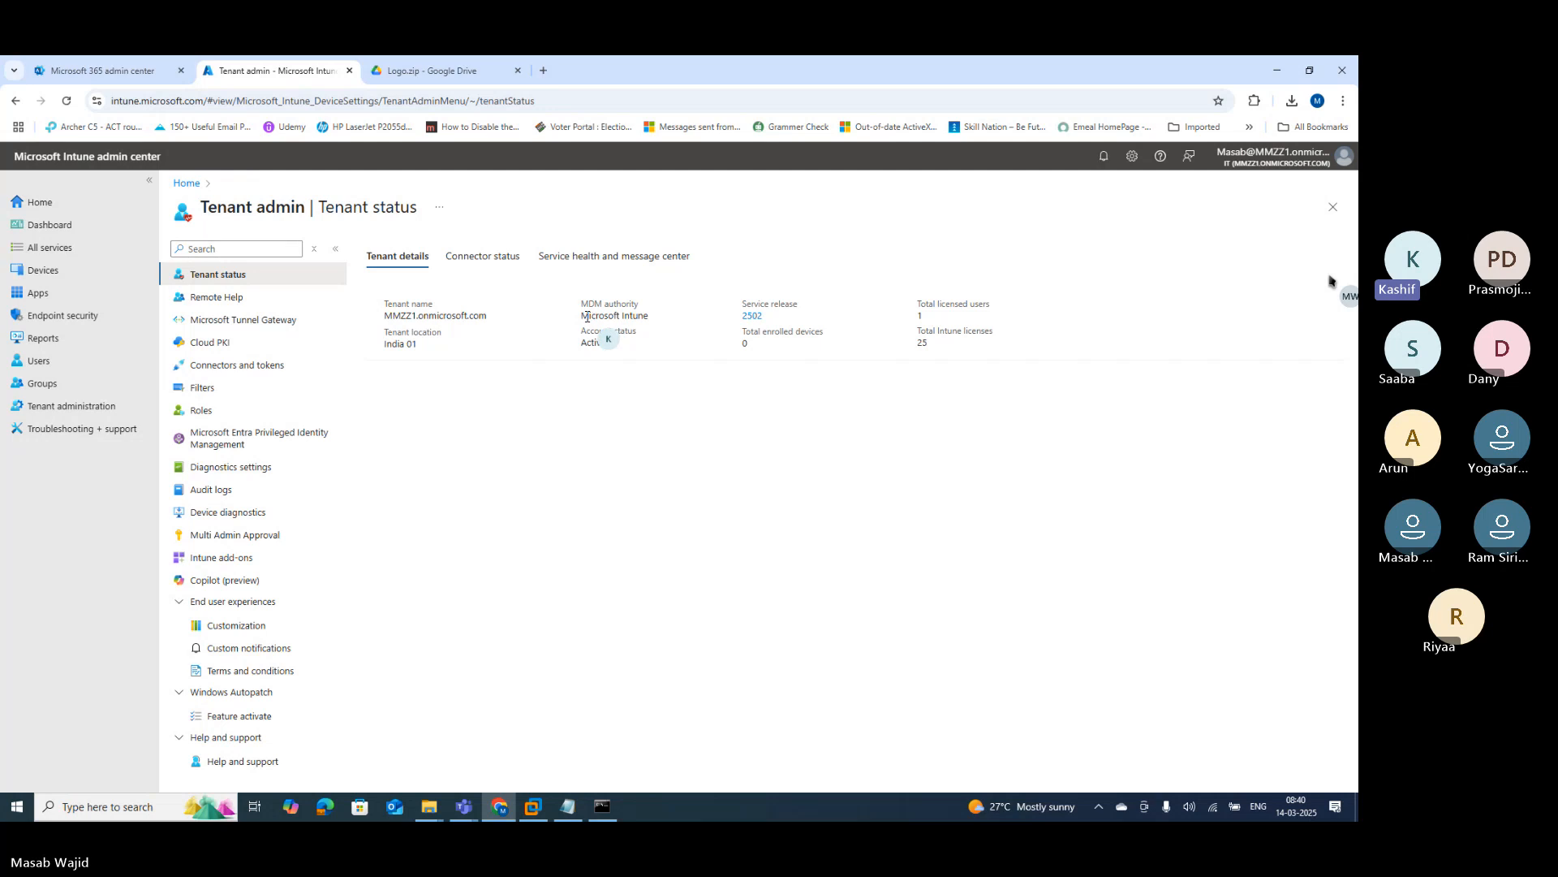
drag(587, 316, 637, 318)
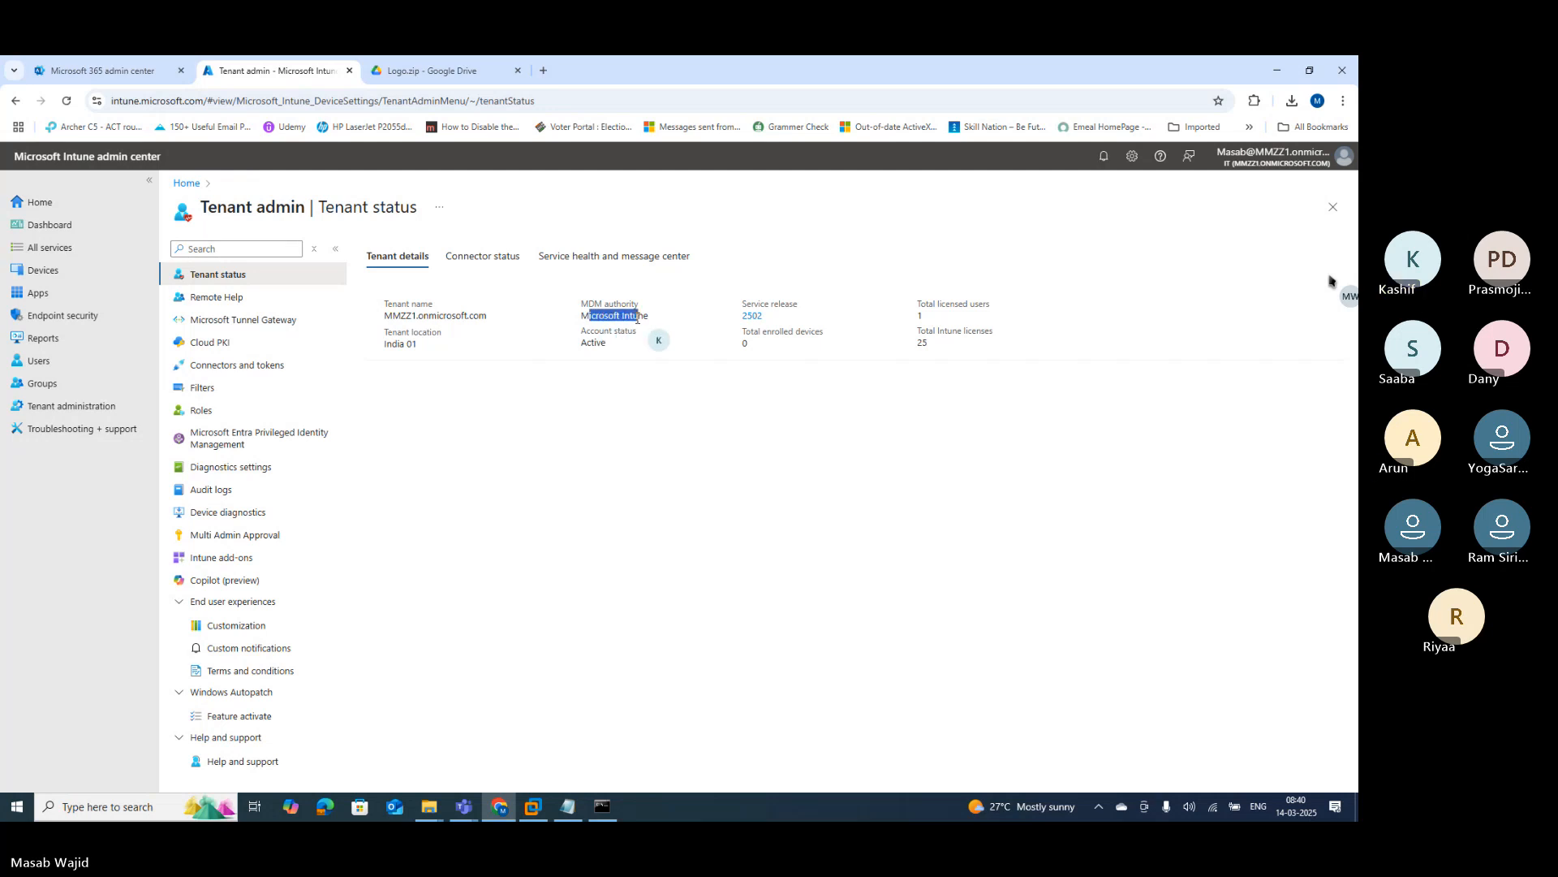
click(584, 313)
drag(582, 314, 650, 315)
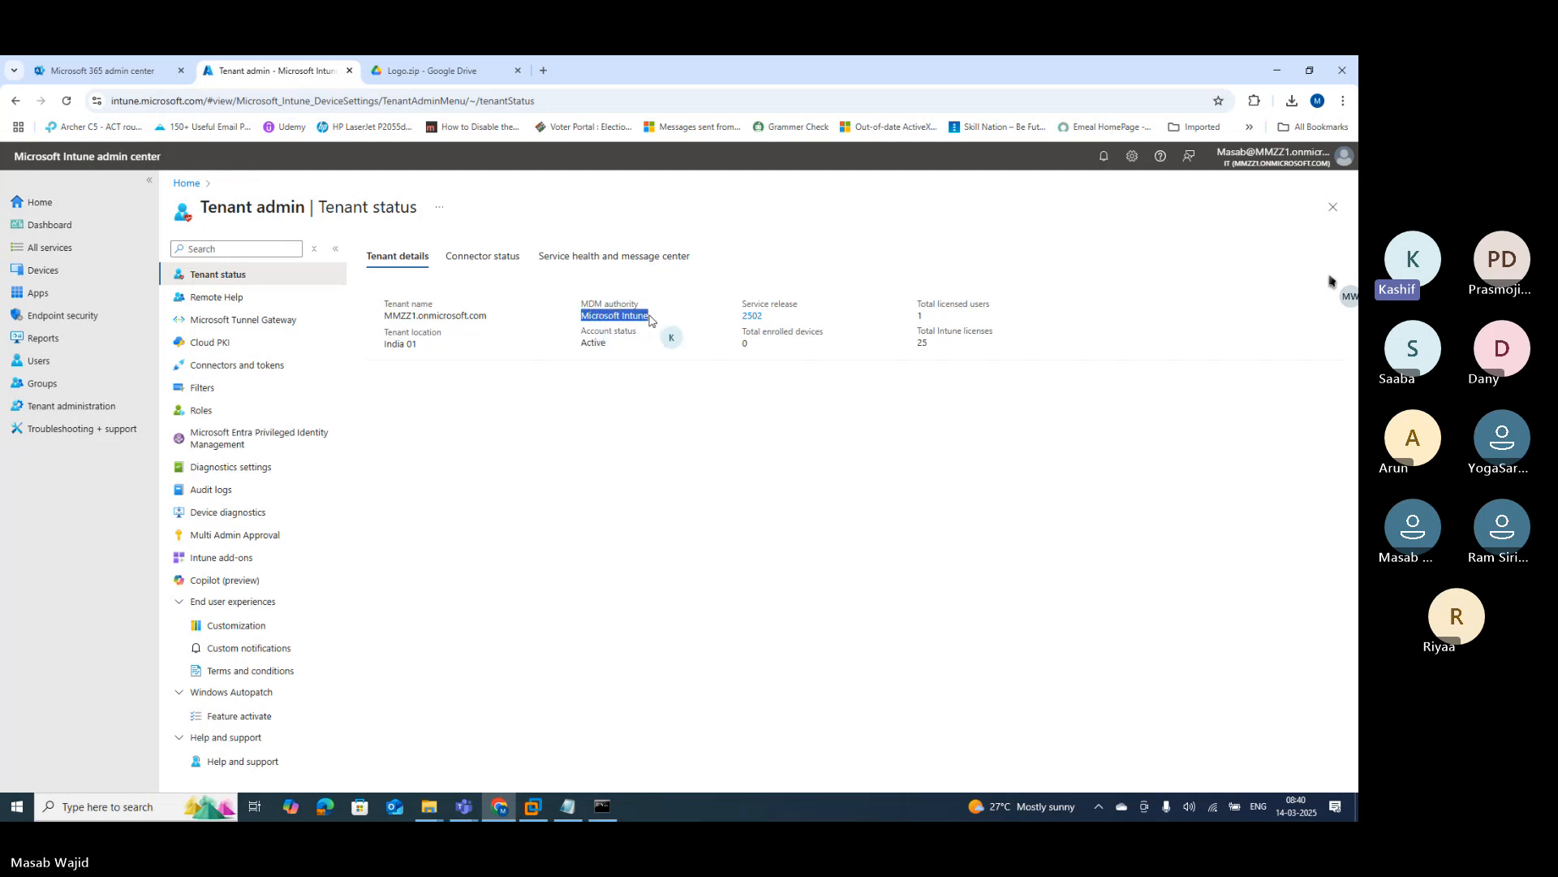
Step: Highlight account status Active, service release 2502, 1 licensed user and 25 Intune licenses
double_click(594, 342)
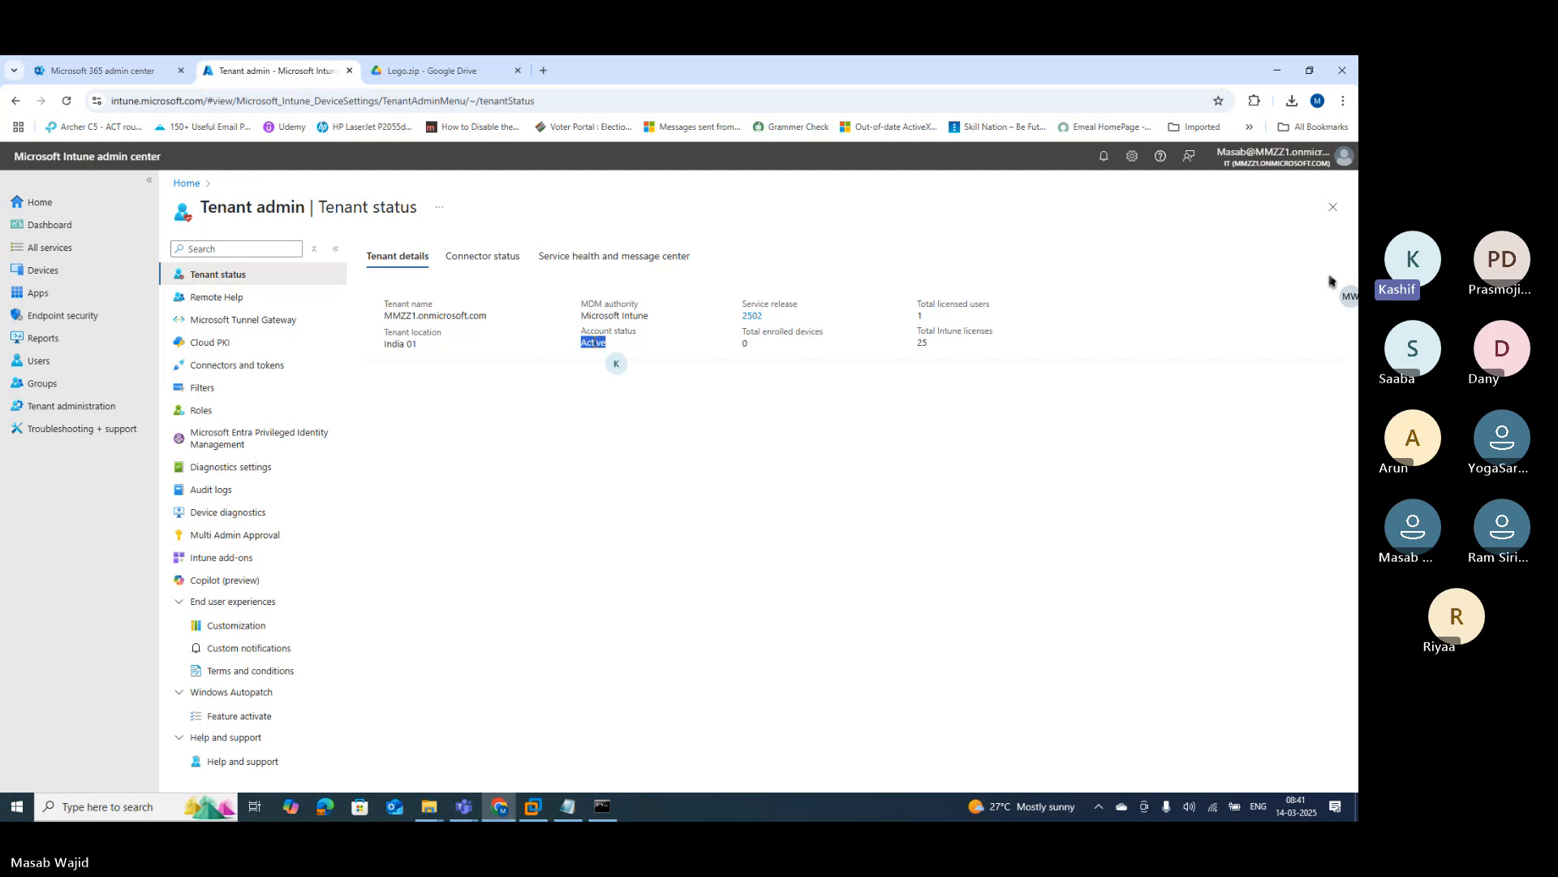
click(780, 320)
drag(780, 320, 743, 304)
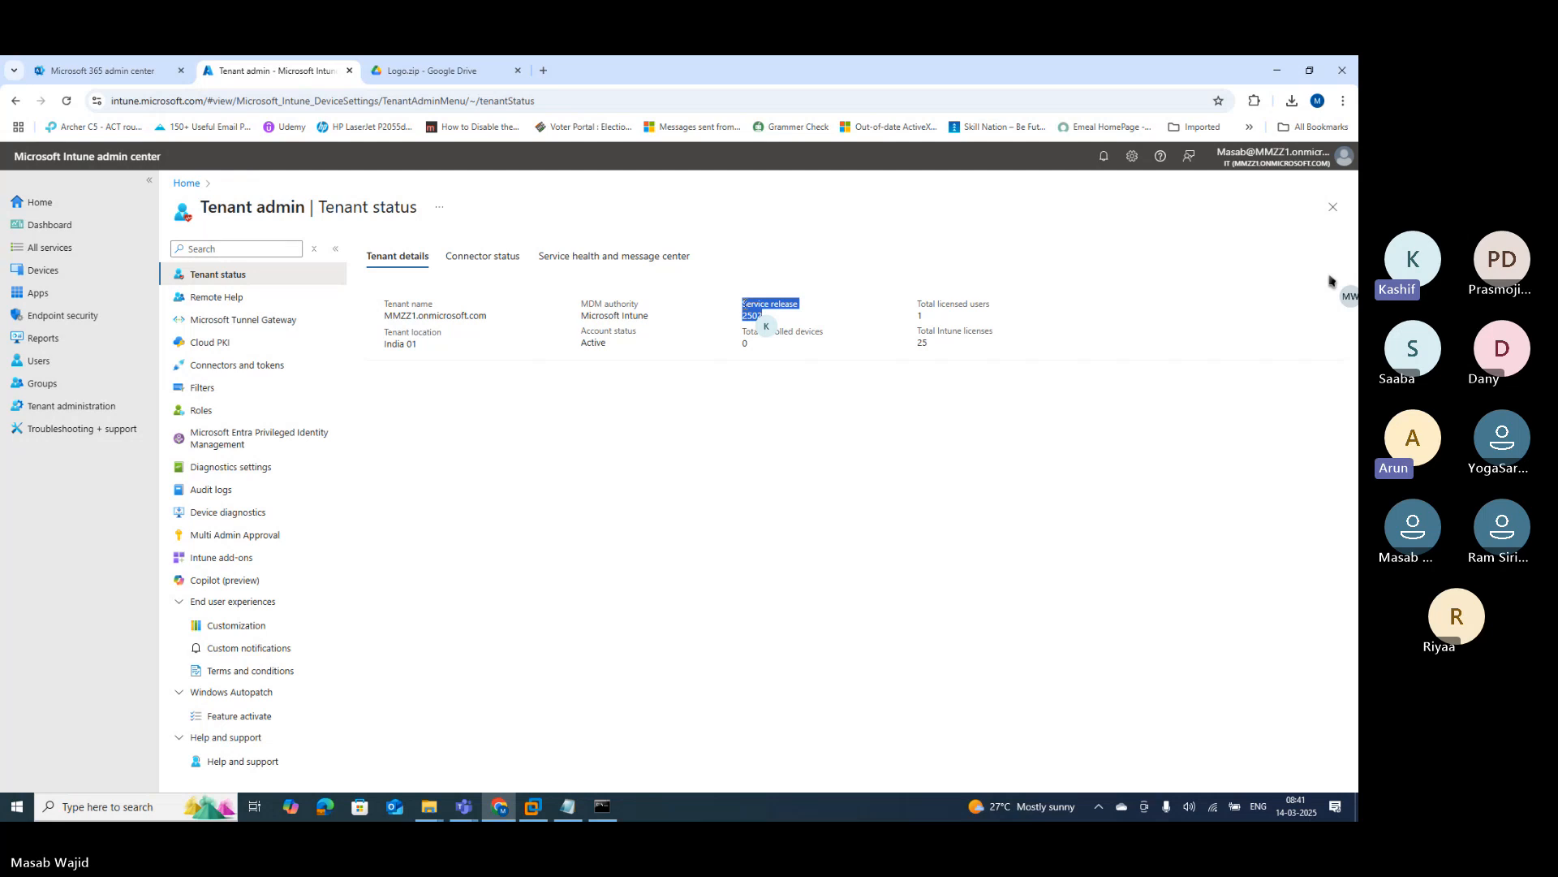
click(775, 319)
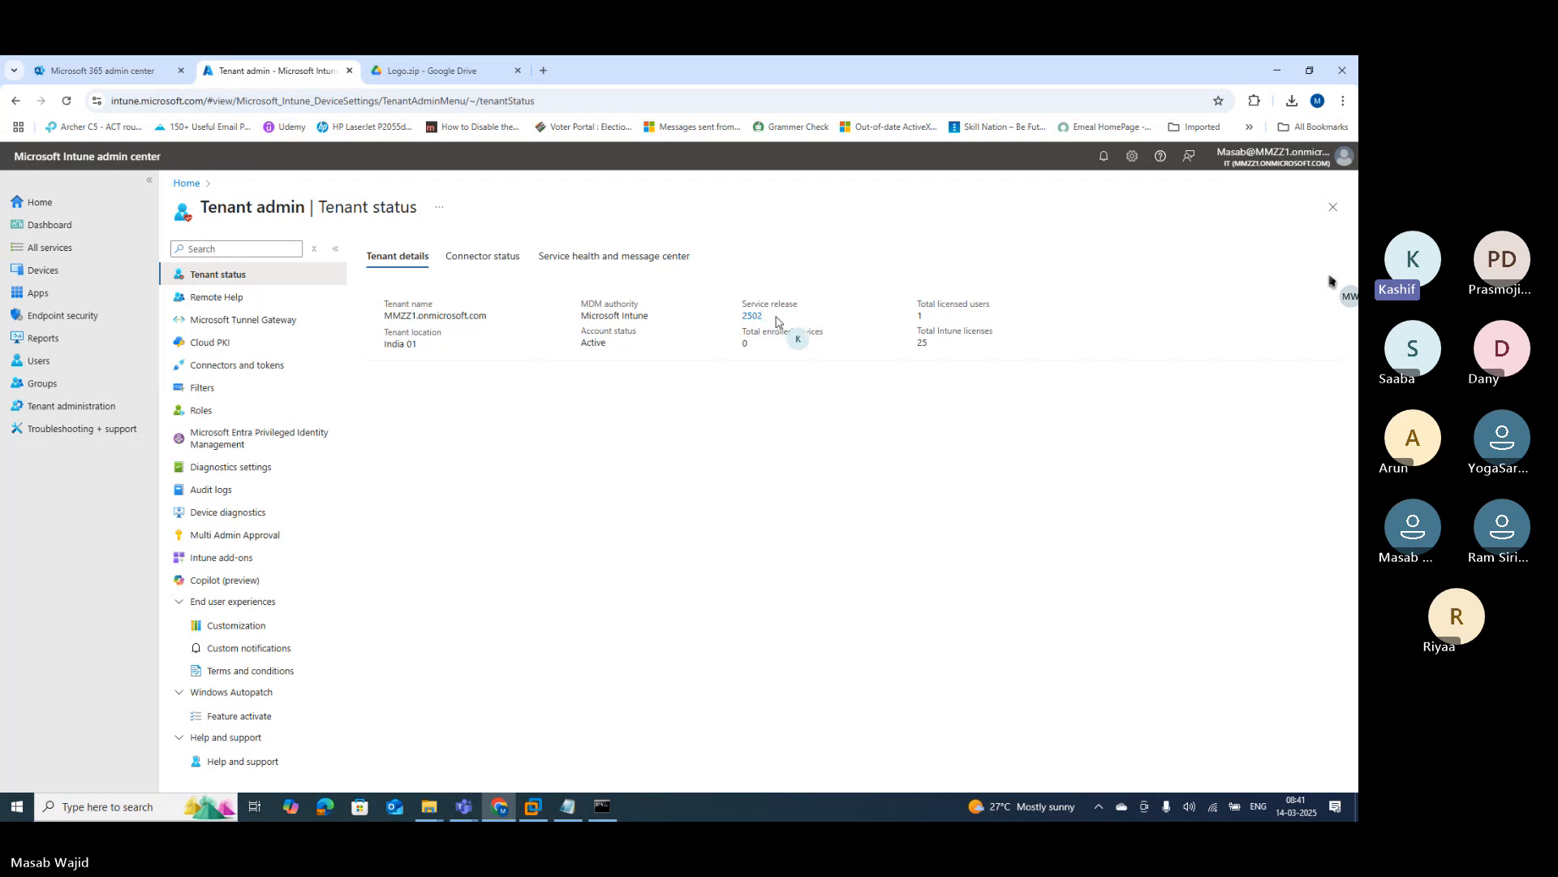
double_click(926, 322)
click(942, 326)
double_click(922, 341)
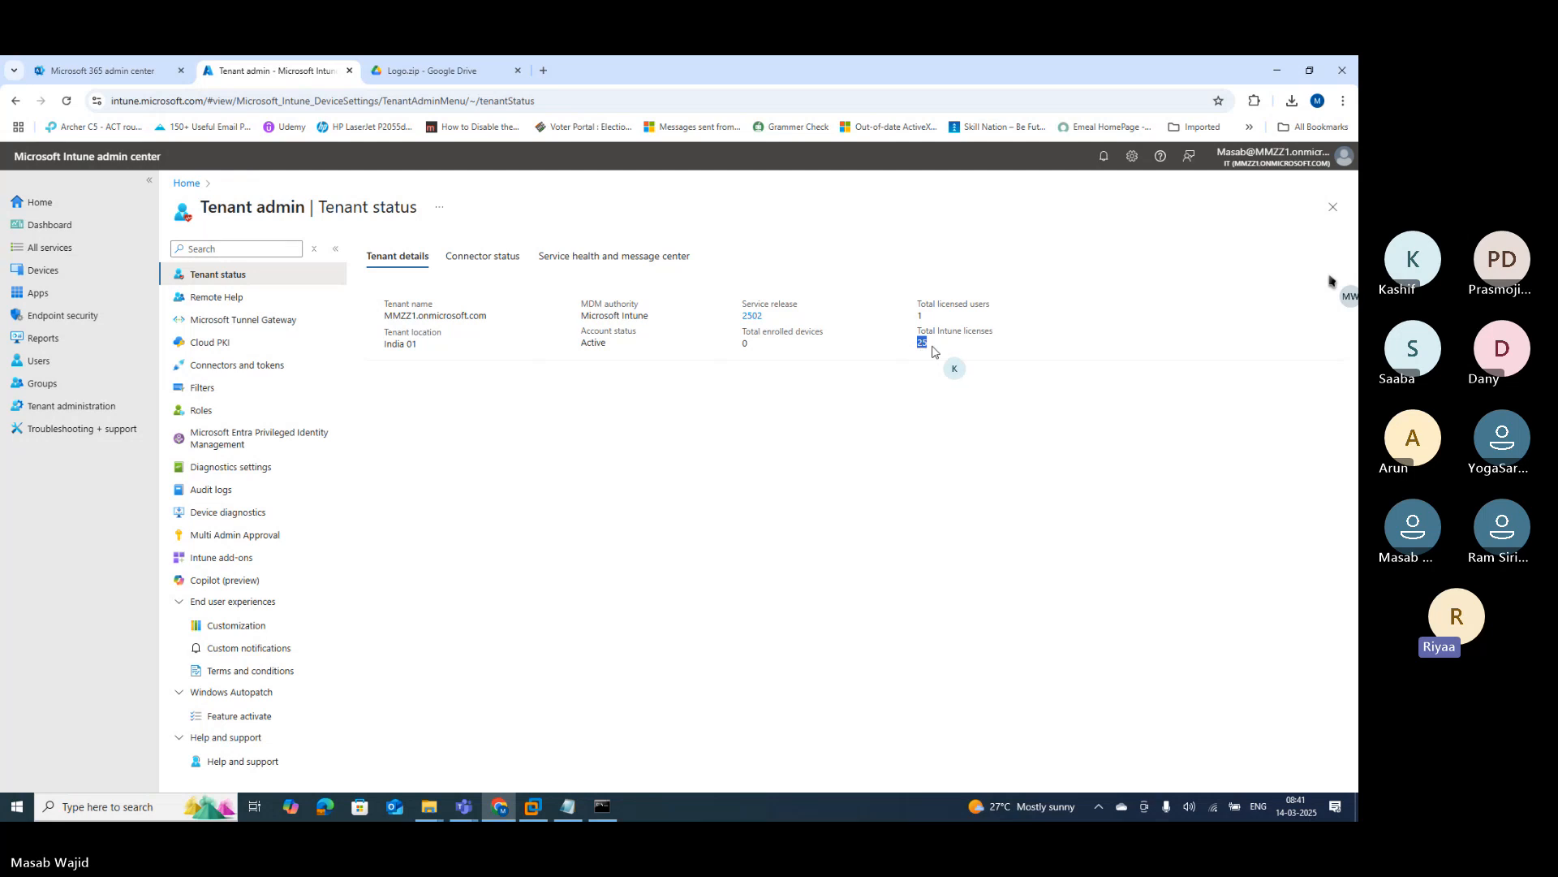
click(939, 351)
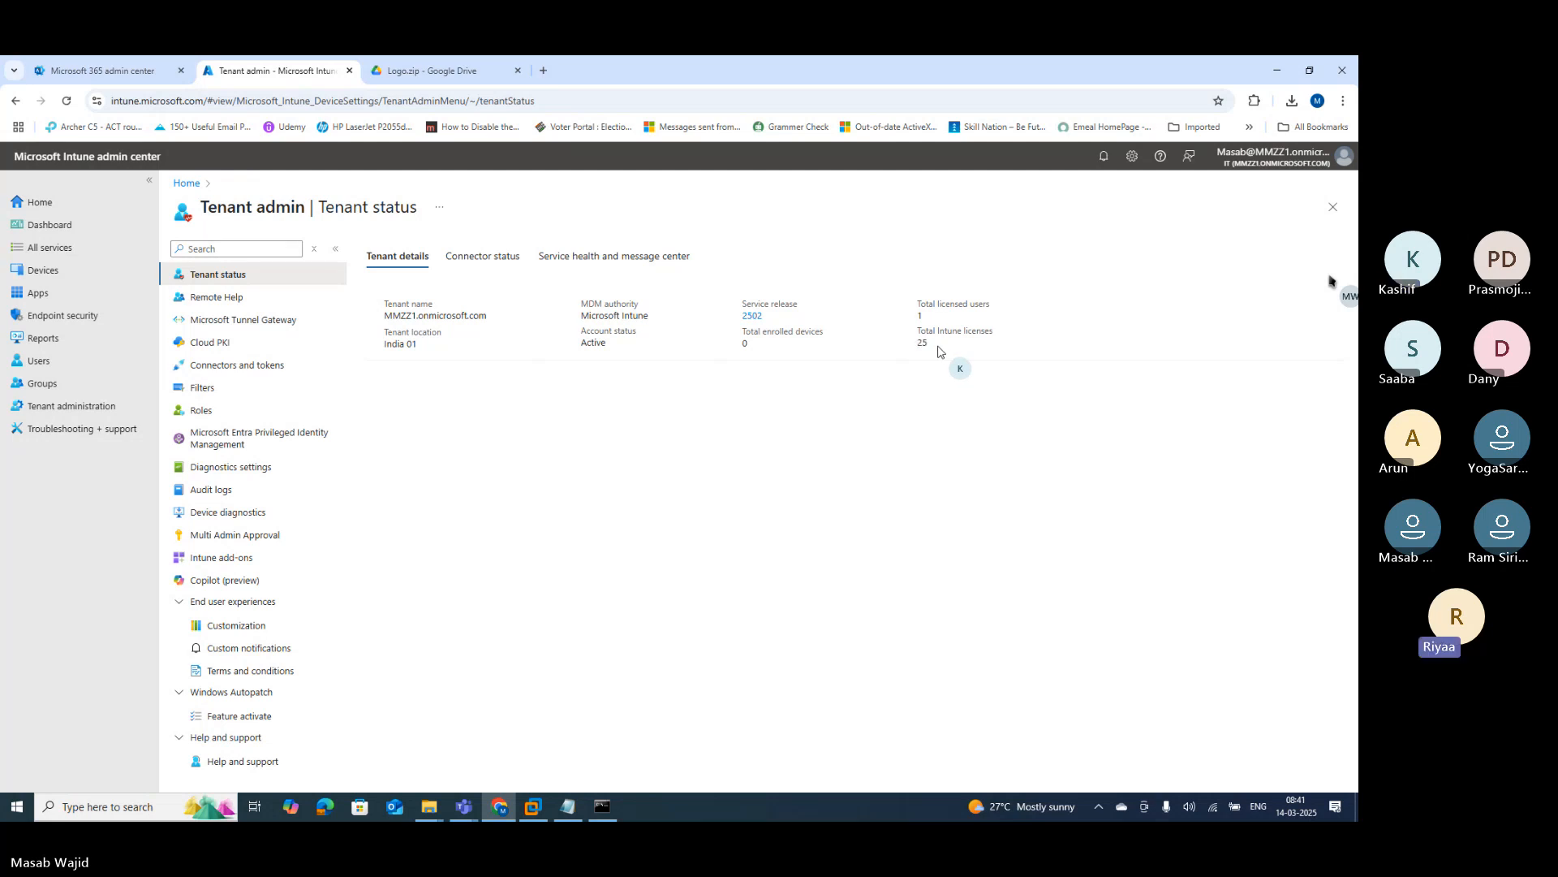
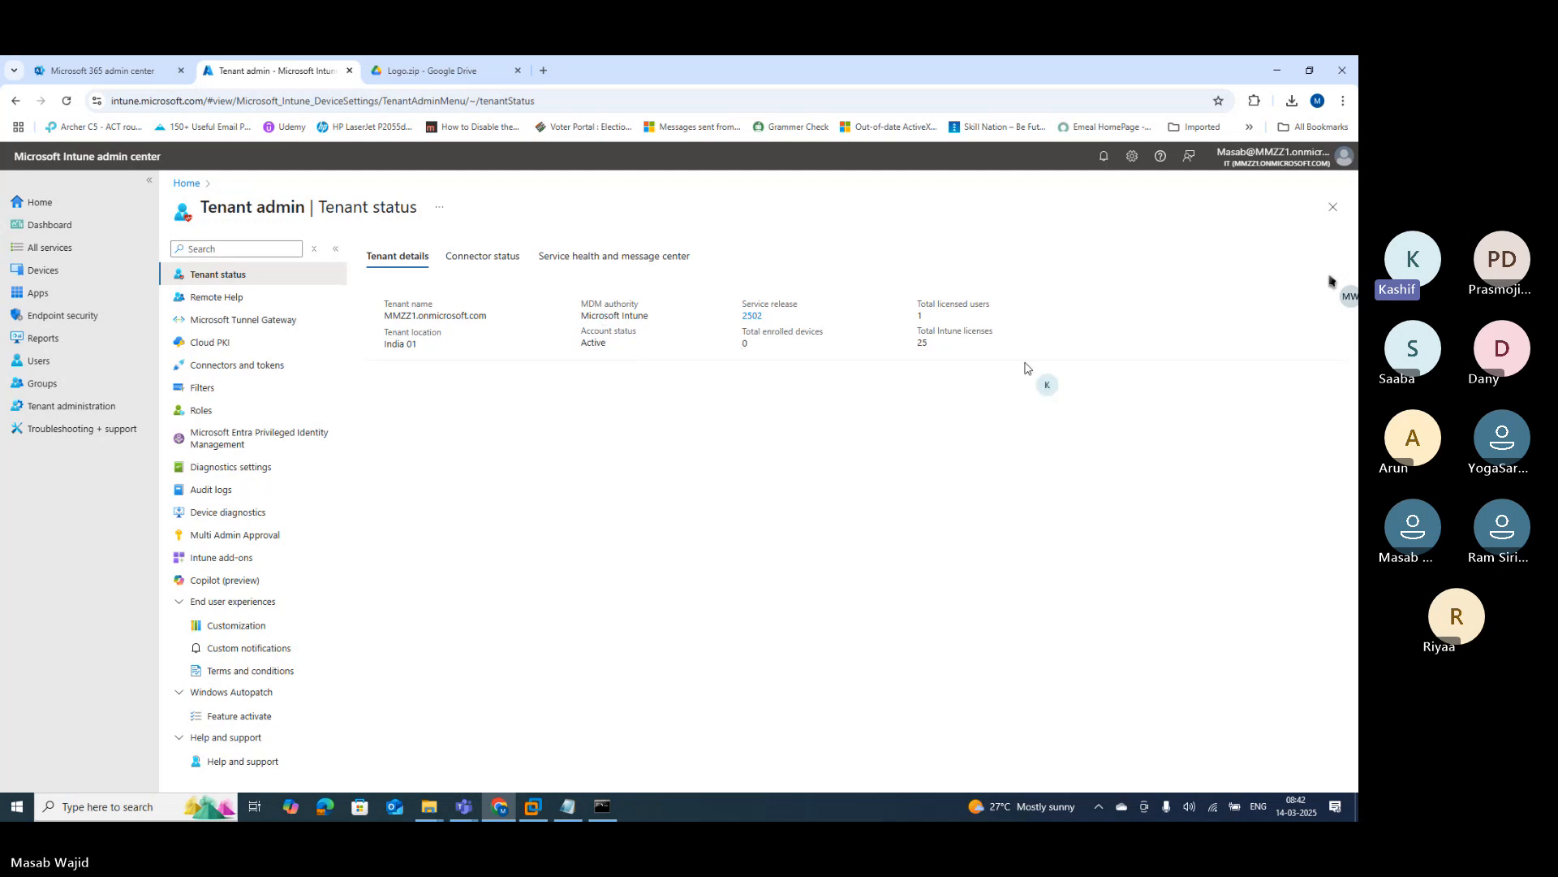
Step: Highlight the total Intune licenses count and go to Company Portal Customization
double_click(922, 342)
click(230, 632)
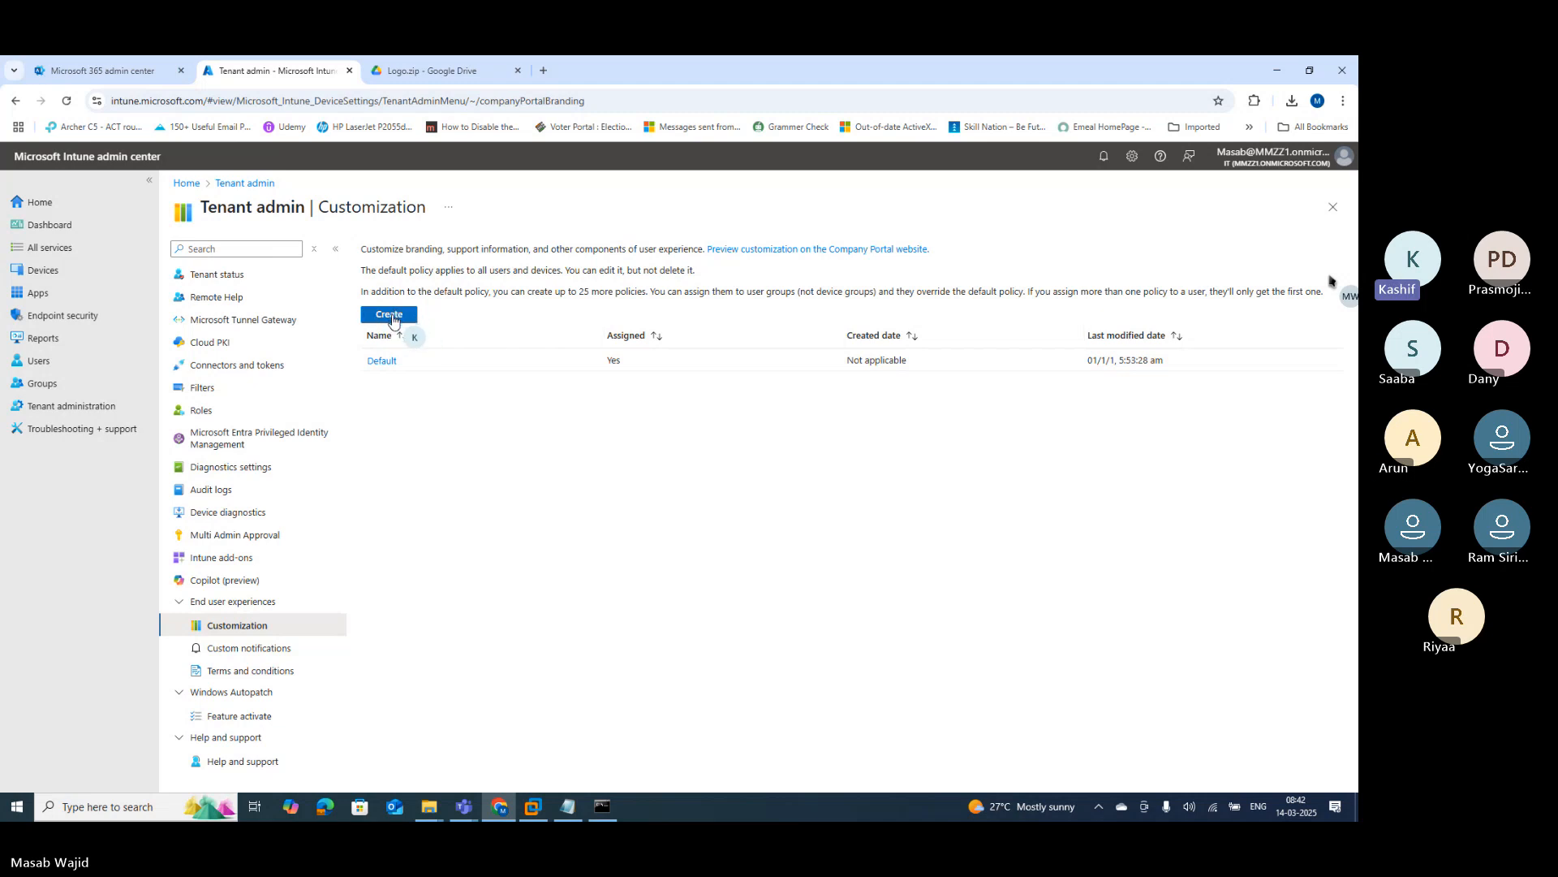
Step: Open the Default policy's Properties and begin editing its Settings
click(380, 360)
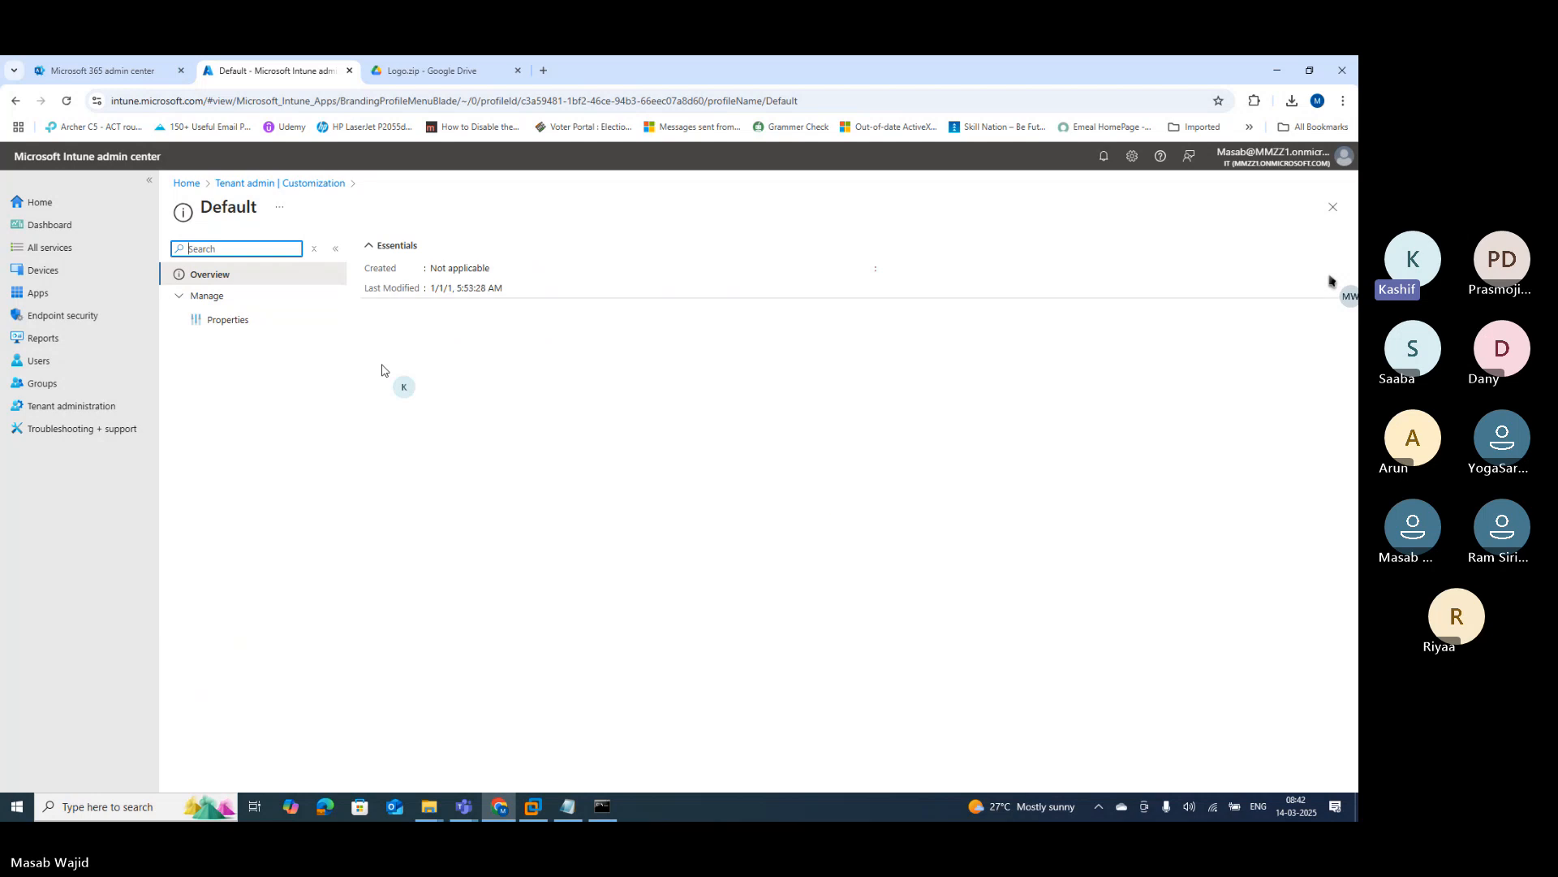
click(209, 323)
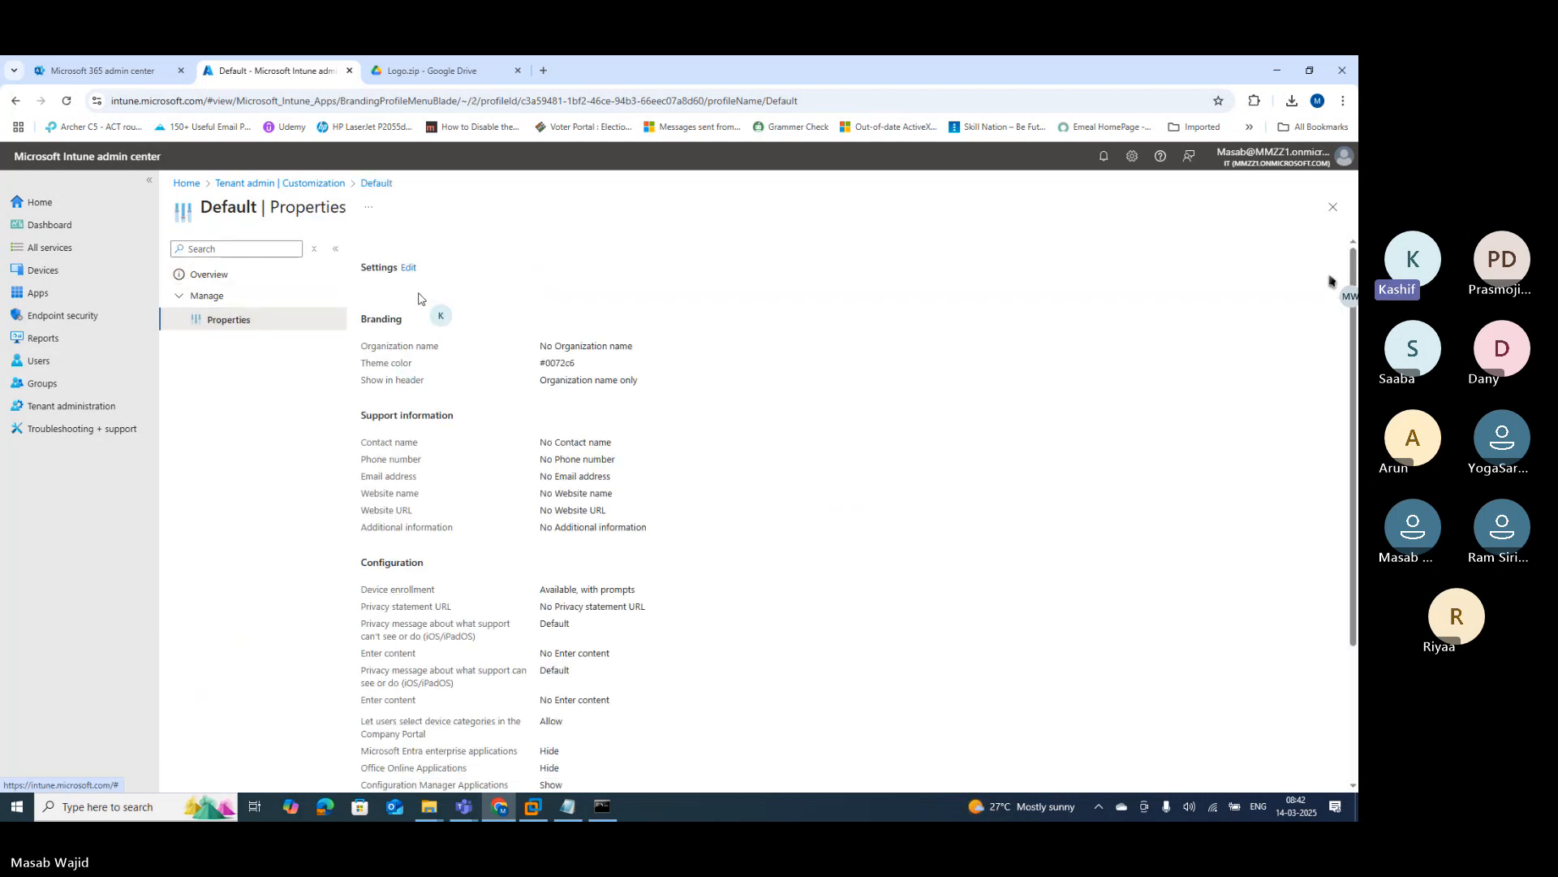
click(406, 269)
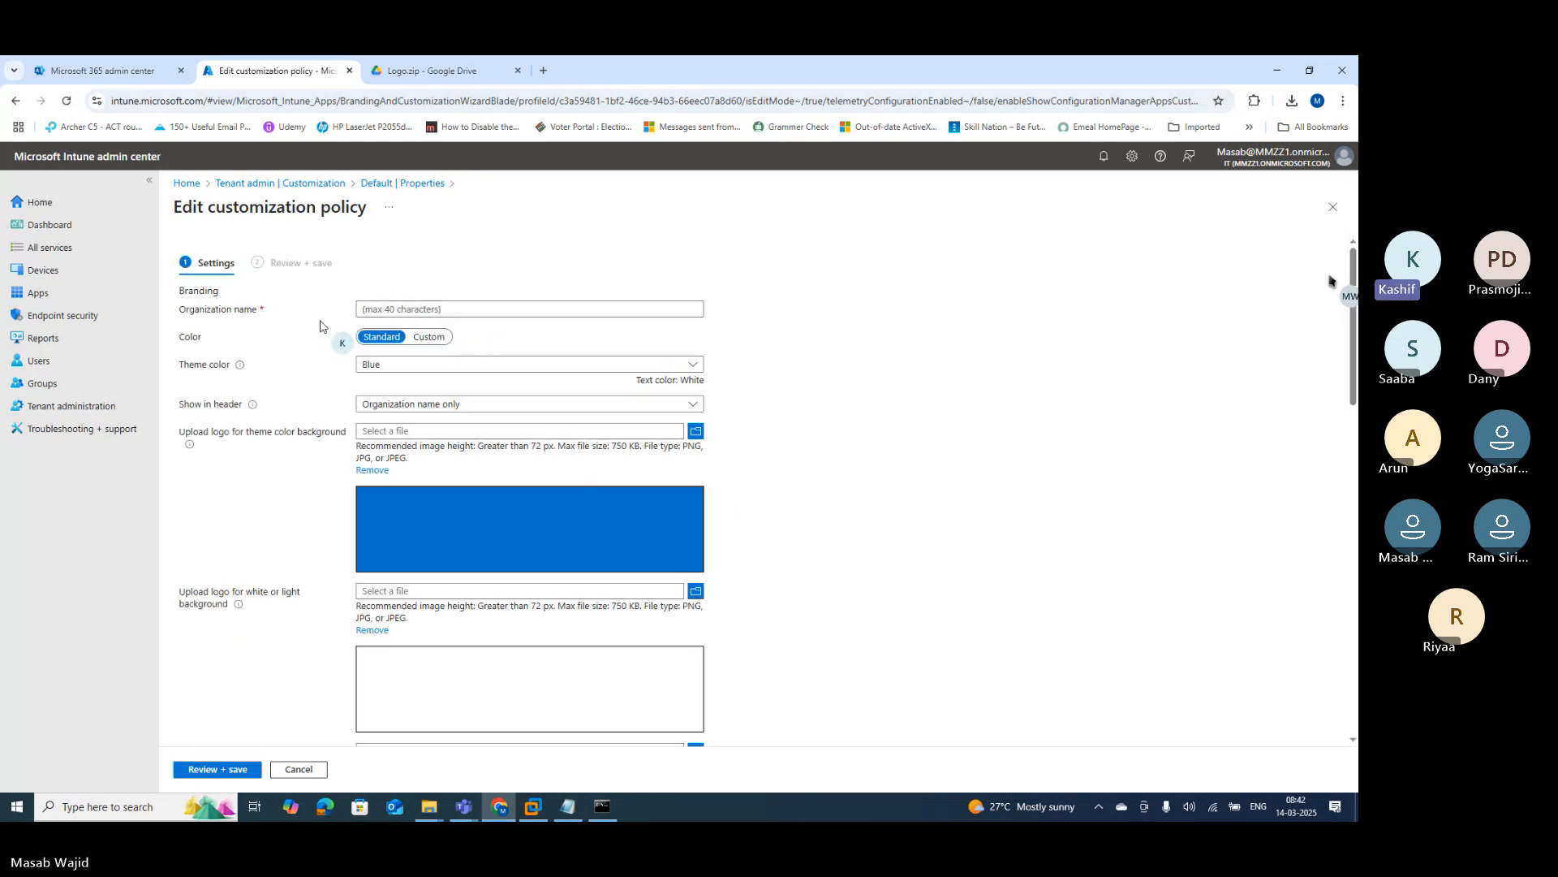
Step: Point out the required Organization name field and enter the company name in it
drag(189, 310, 260, 314)
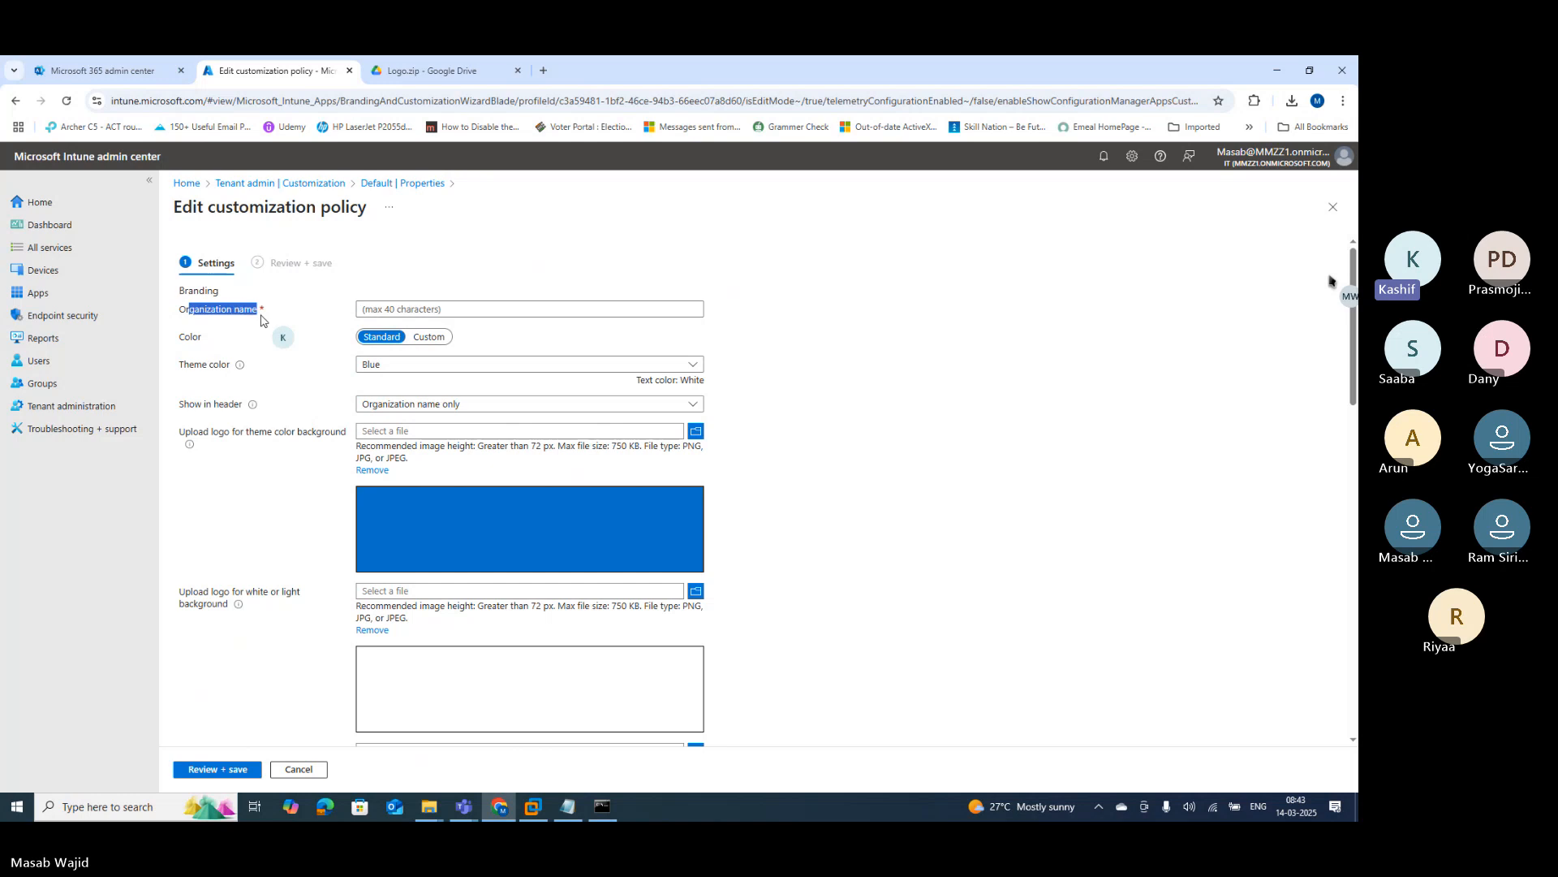
click(441, 305)
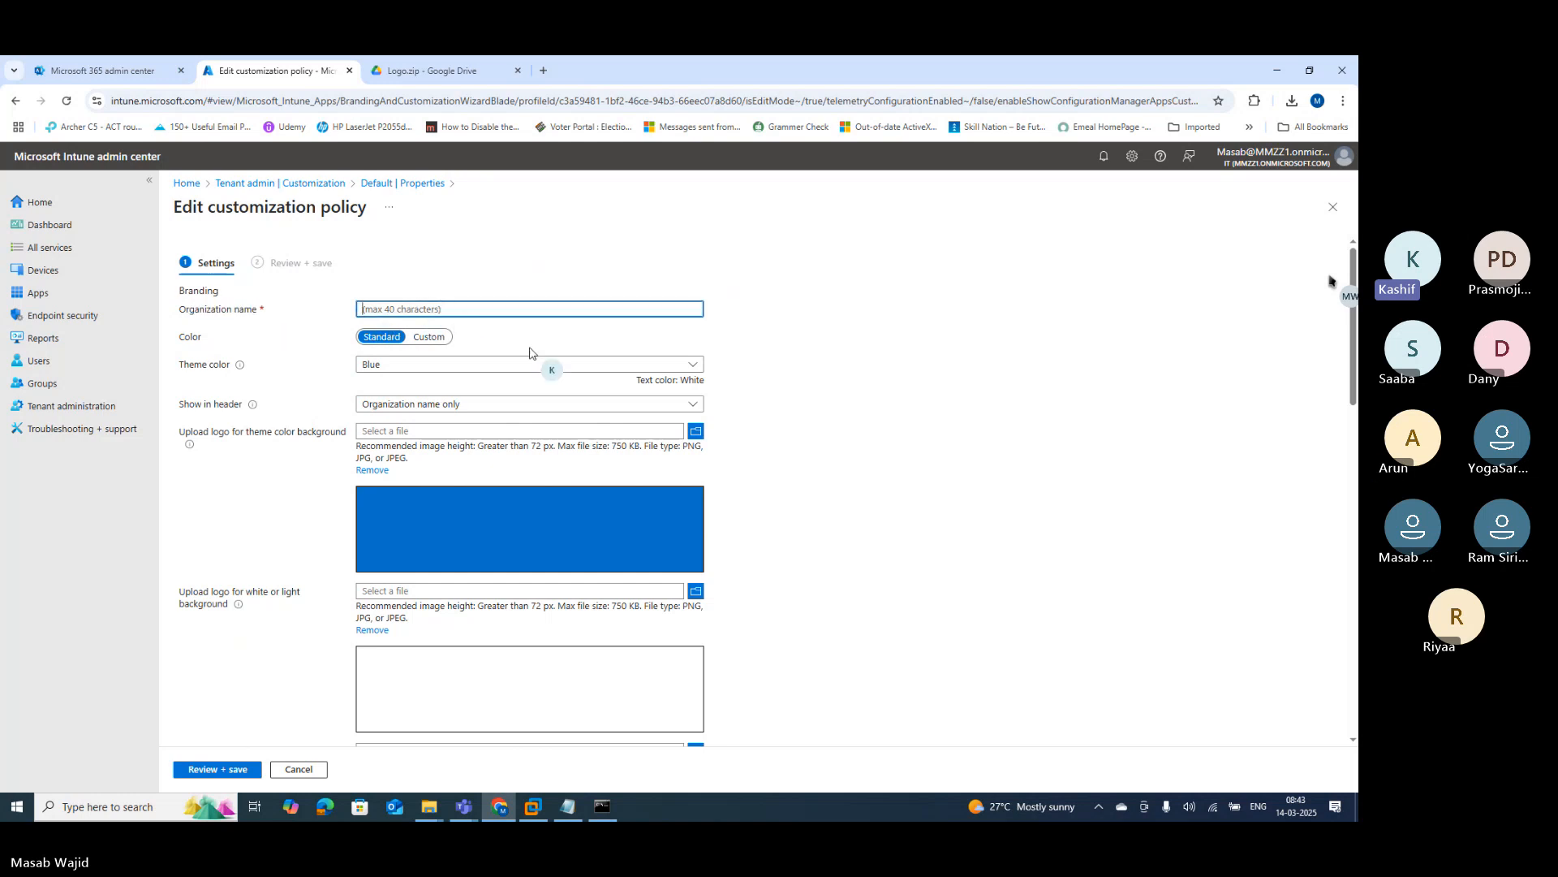
text(Masab)
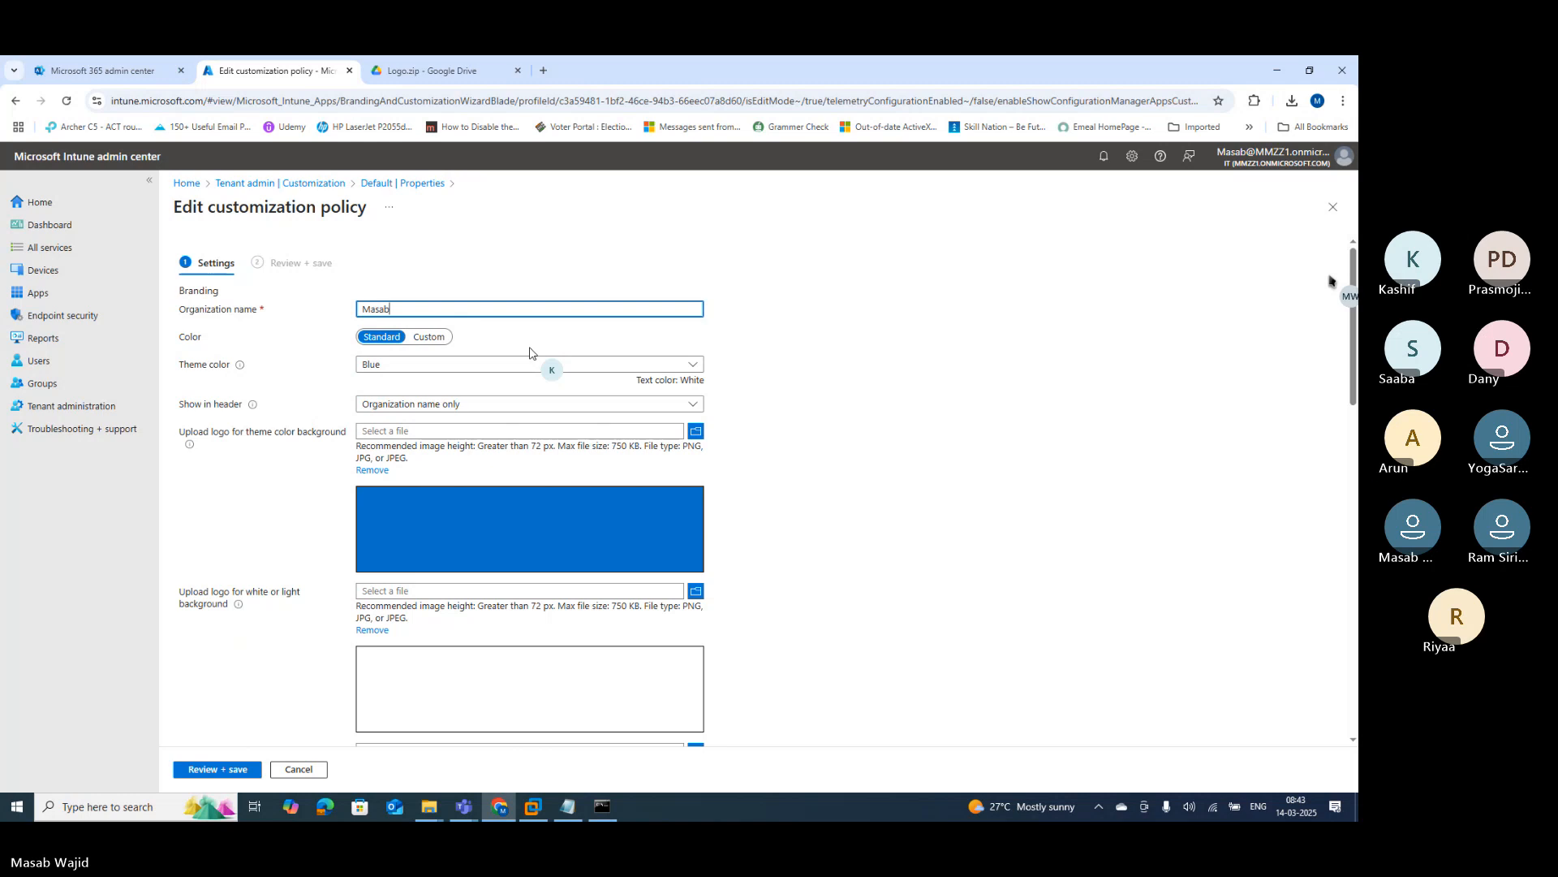
text( Pvt. Ltd.)
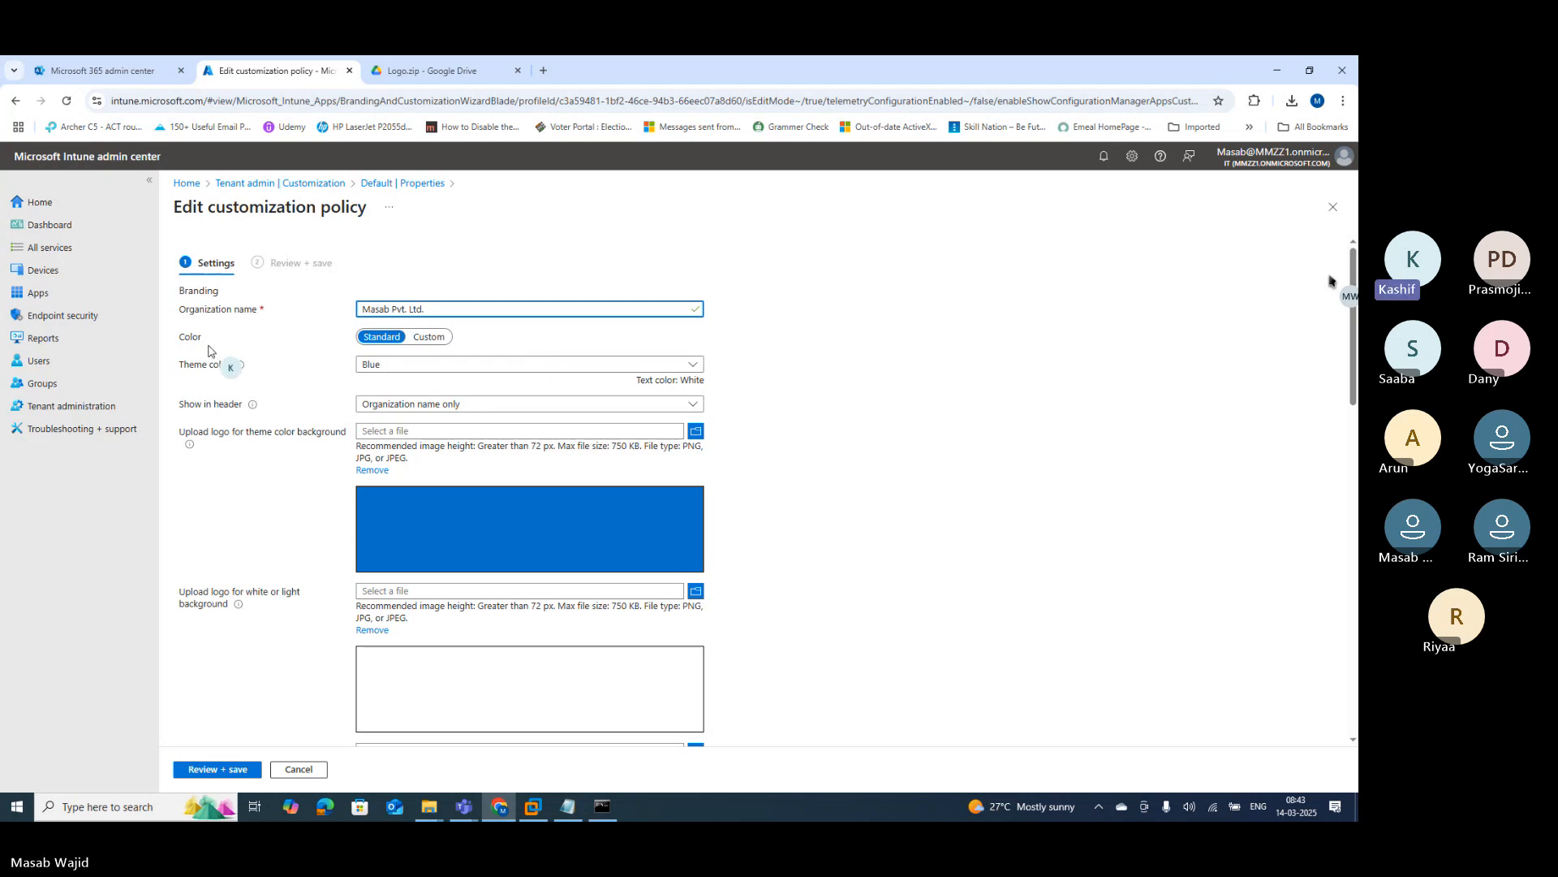
Step: Open the Text notes file from the Logo > 2.CompayPortal folder in Notepad
mouse_move(431, 807)
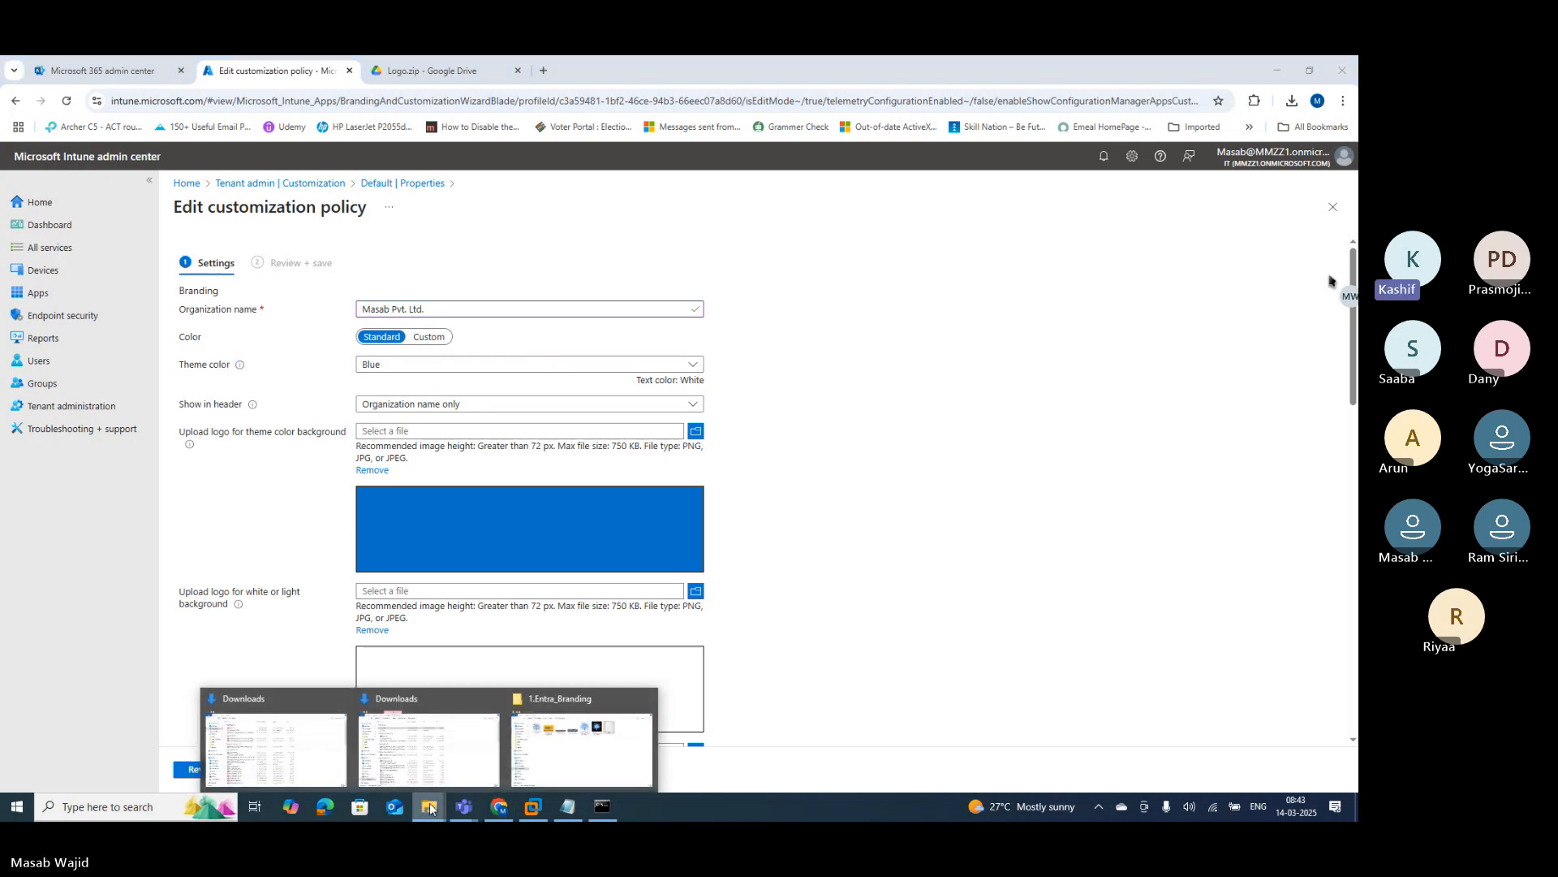
click(585, 746)
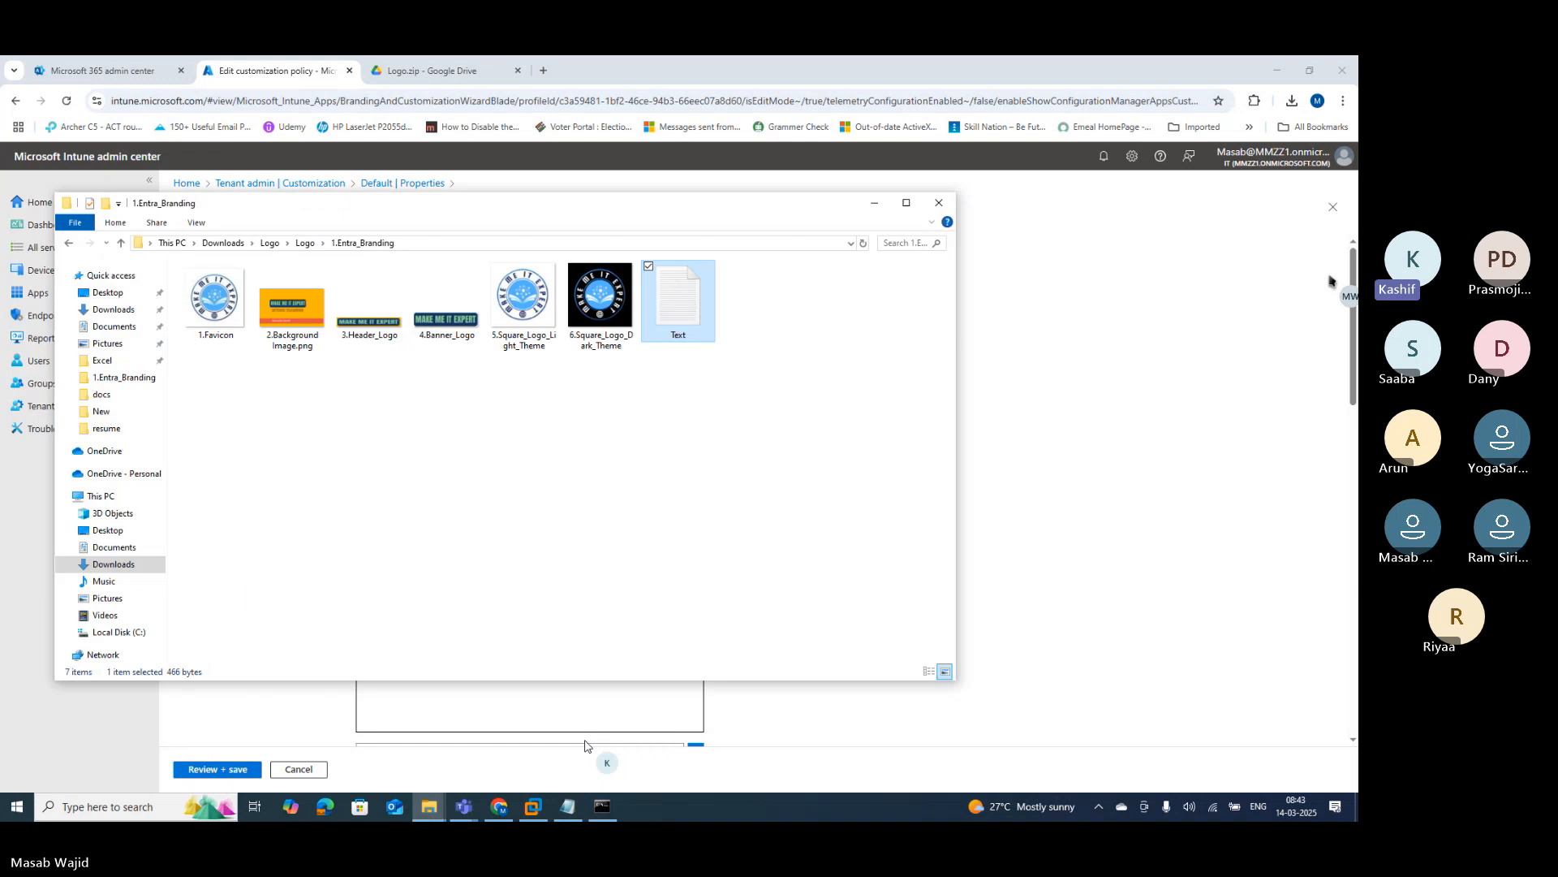
click(305, 243)
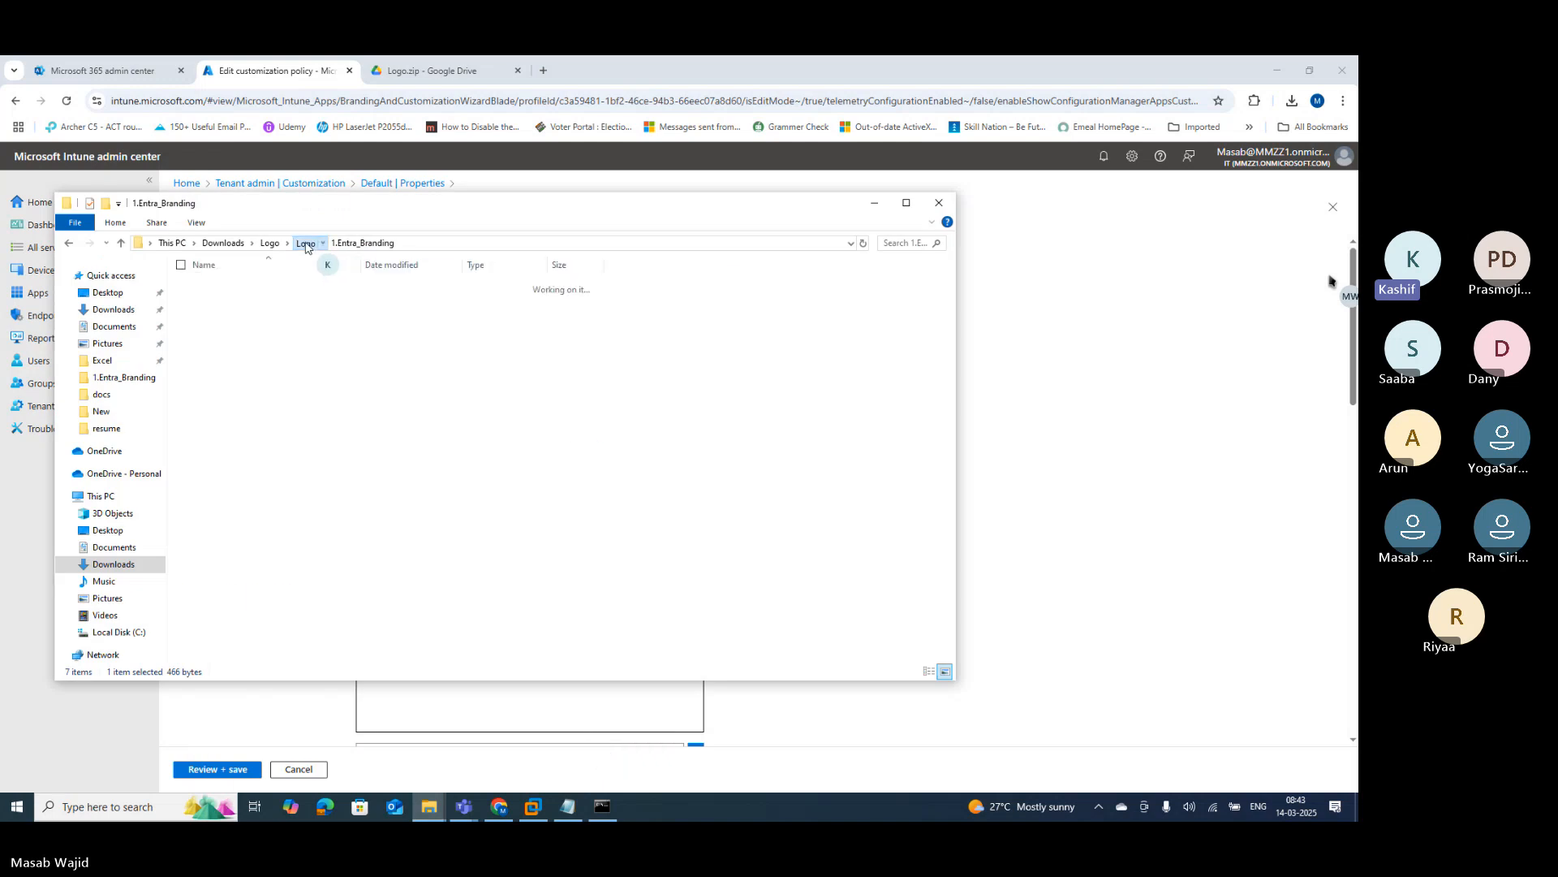
click(240, 301)
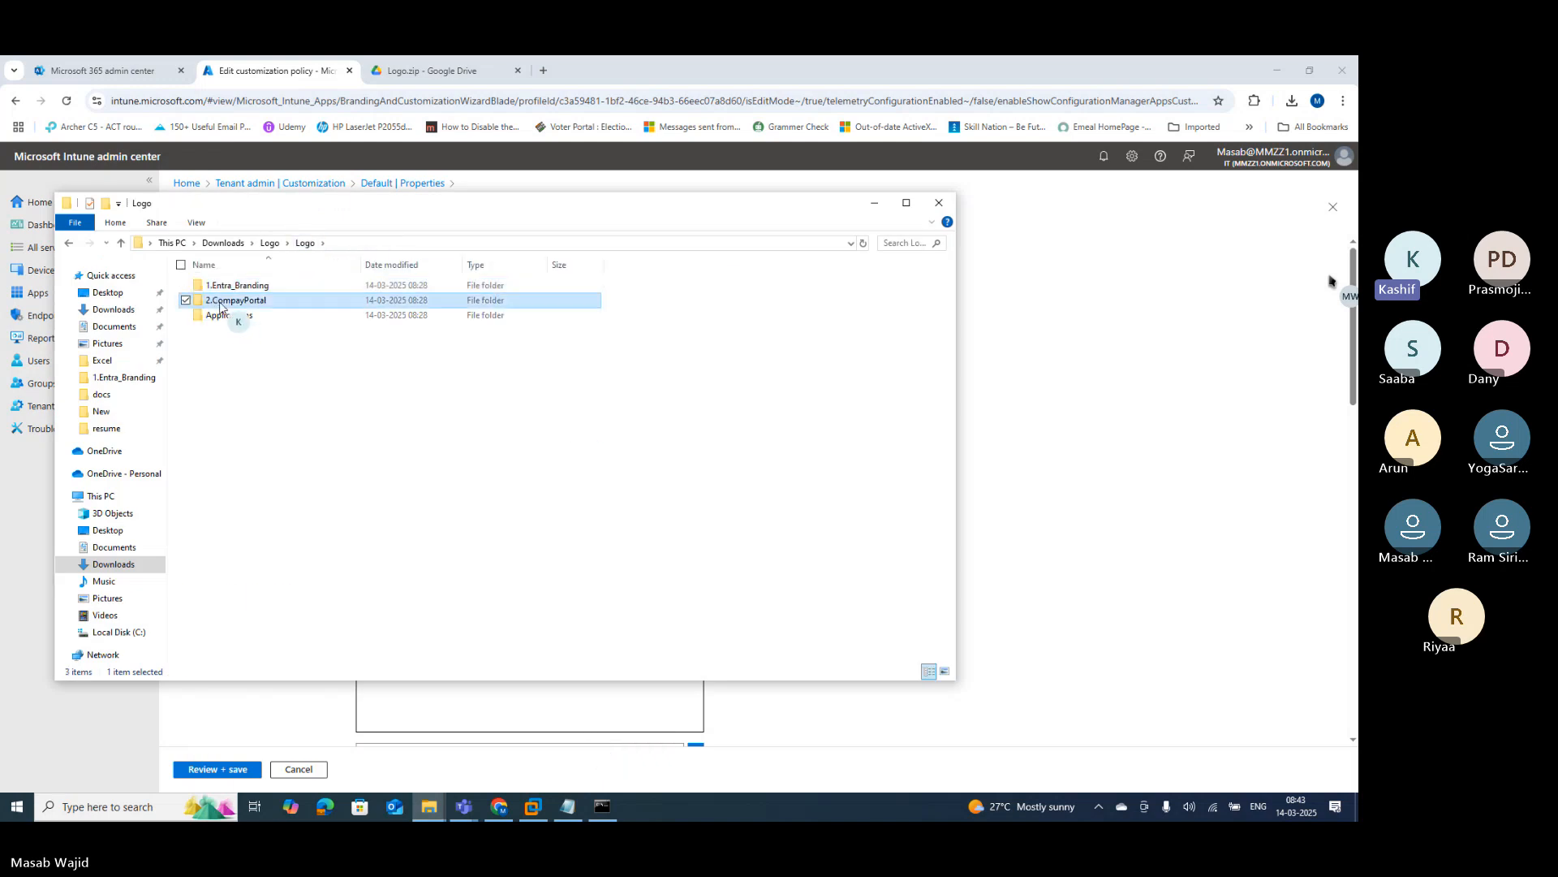
double_click(273, 302)
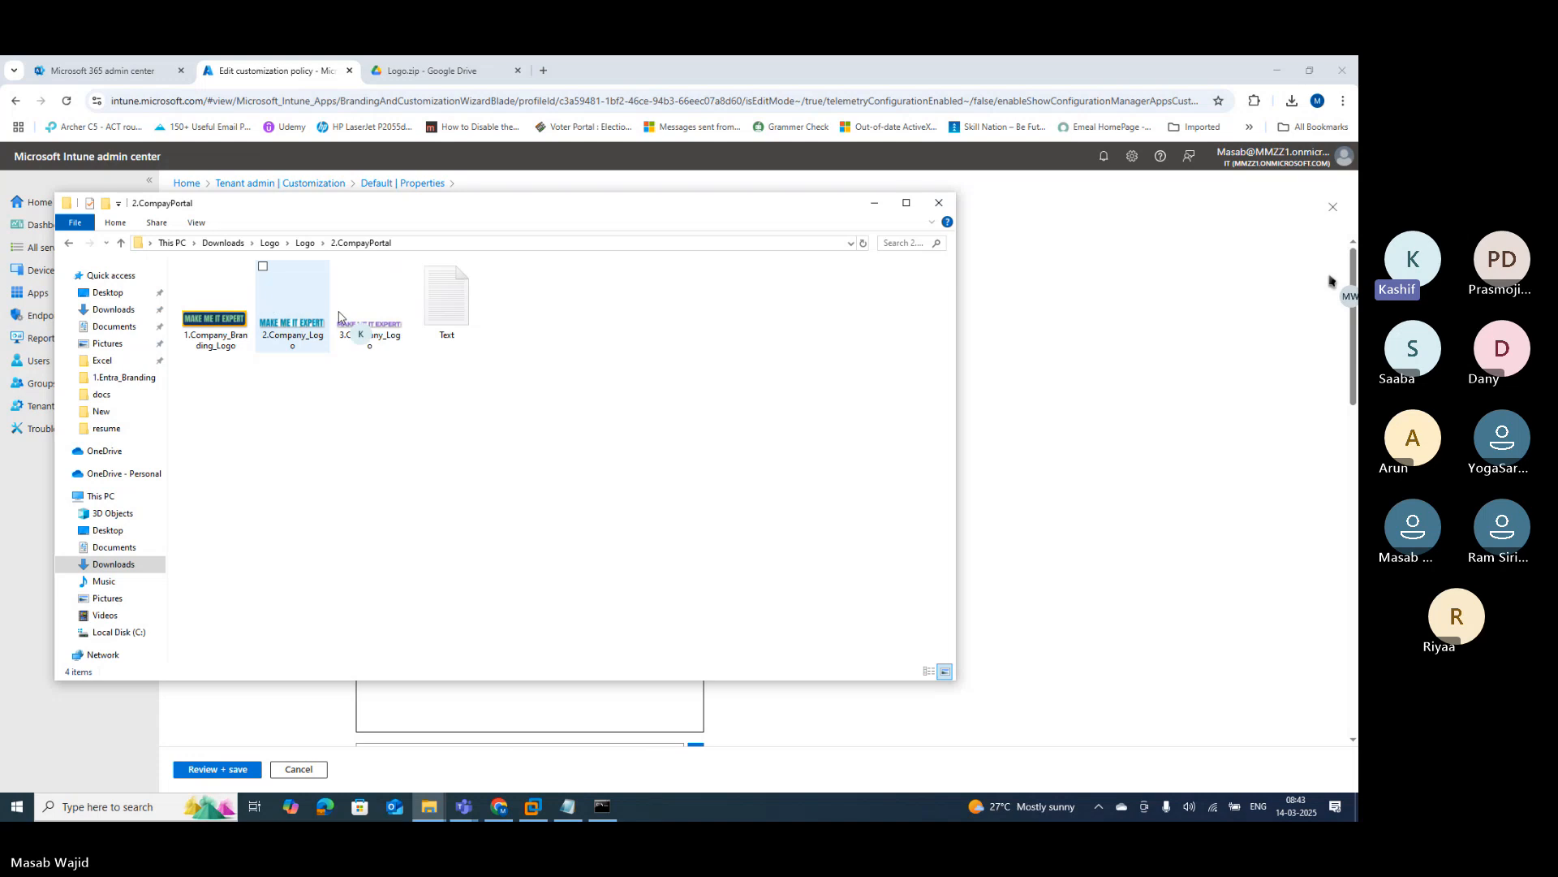
double_click(454, 303)
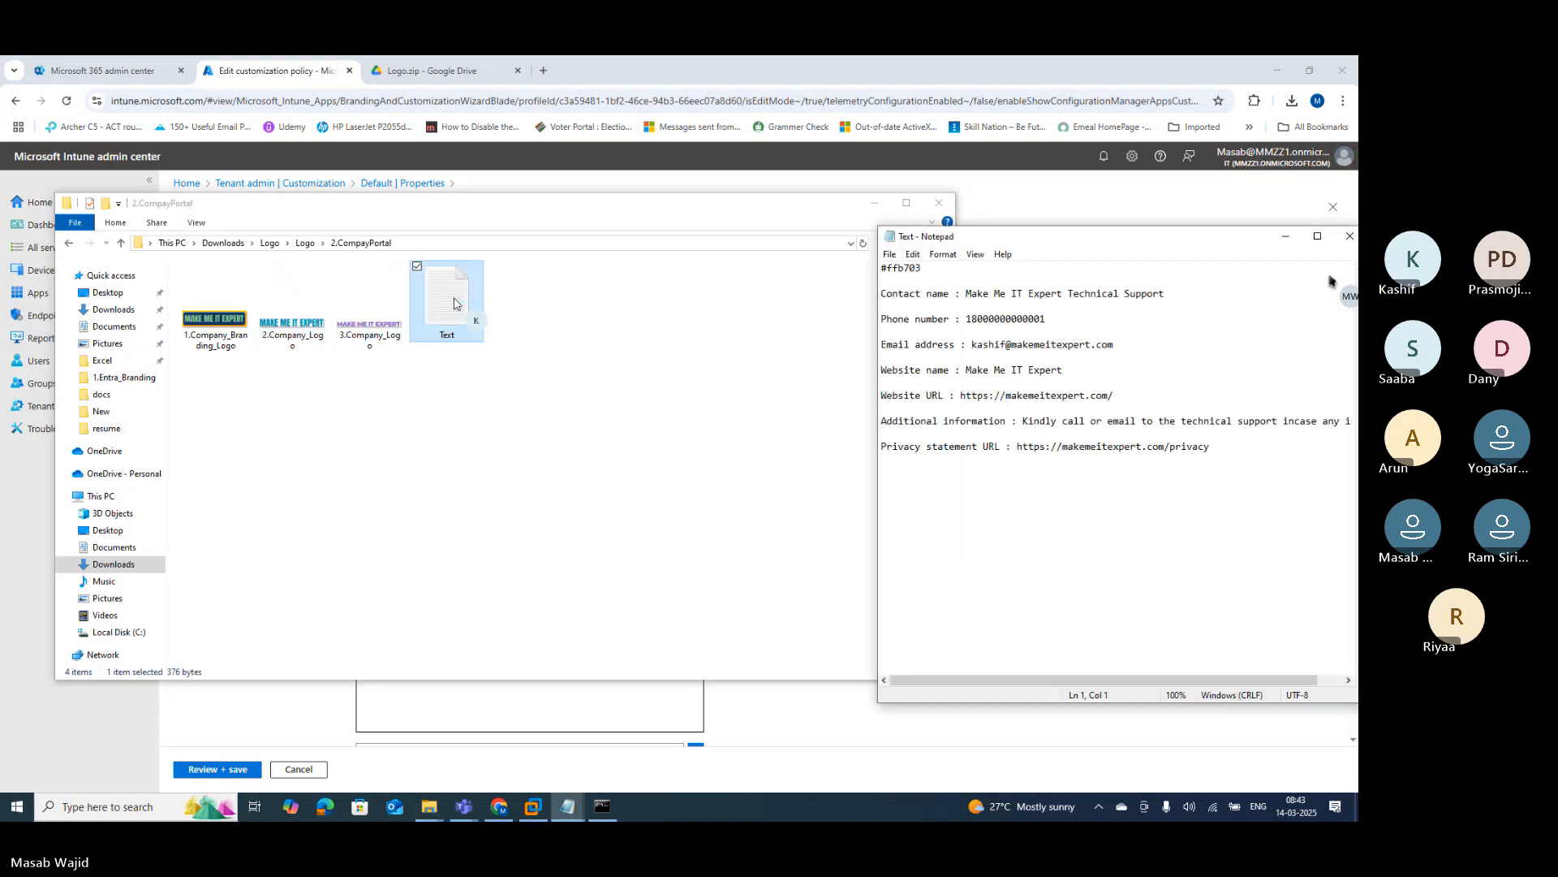
Step: Select the #ffb703 colour code in the notes and return to the browser
drag(924, 268, 864, 265)
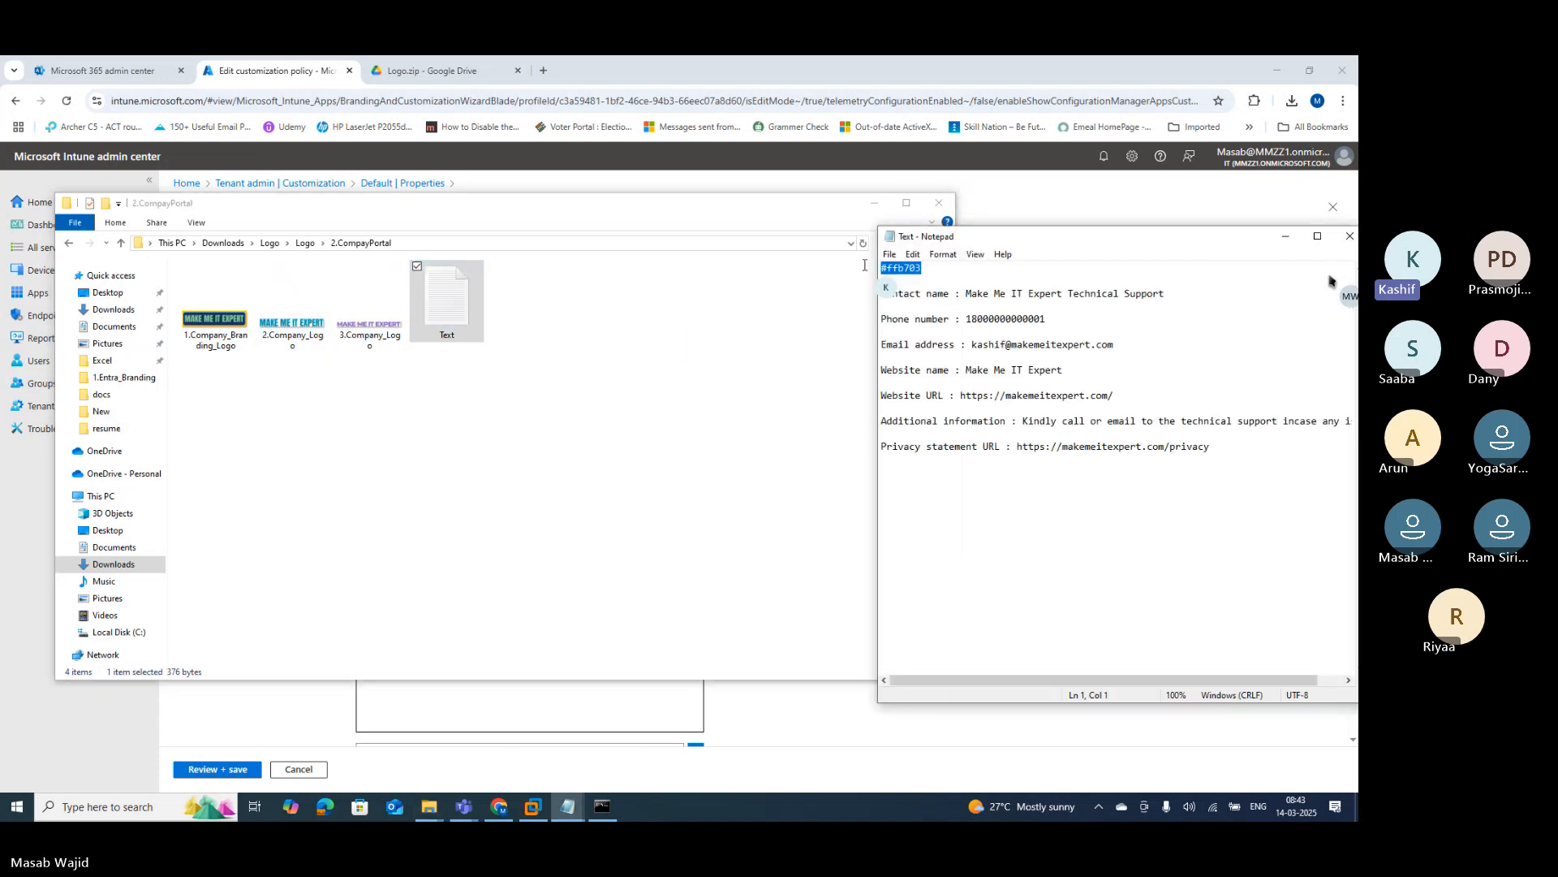
key(ctrl+a)
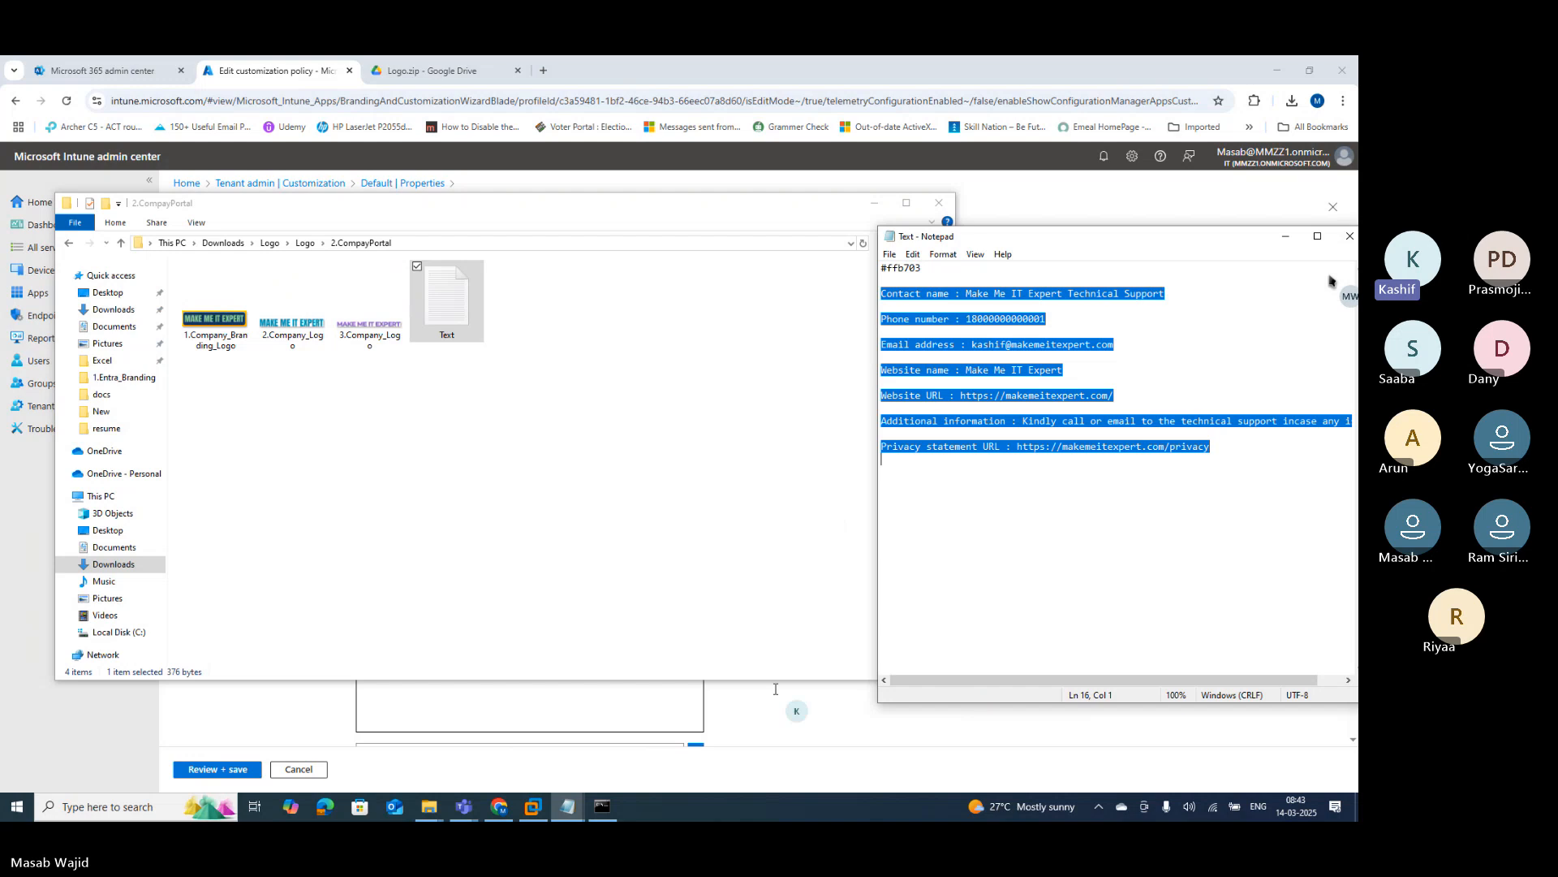
key(Right)
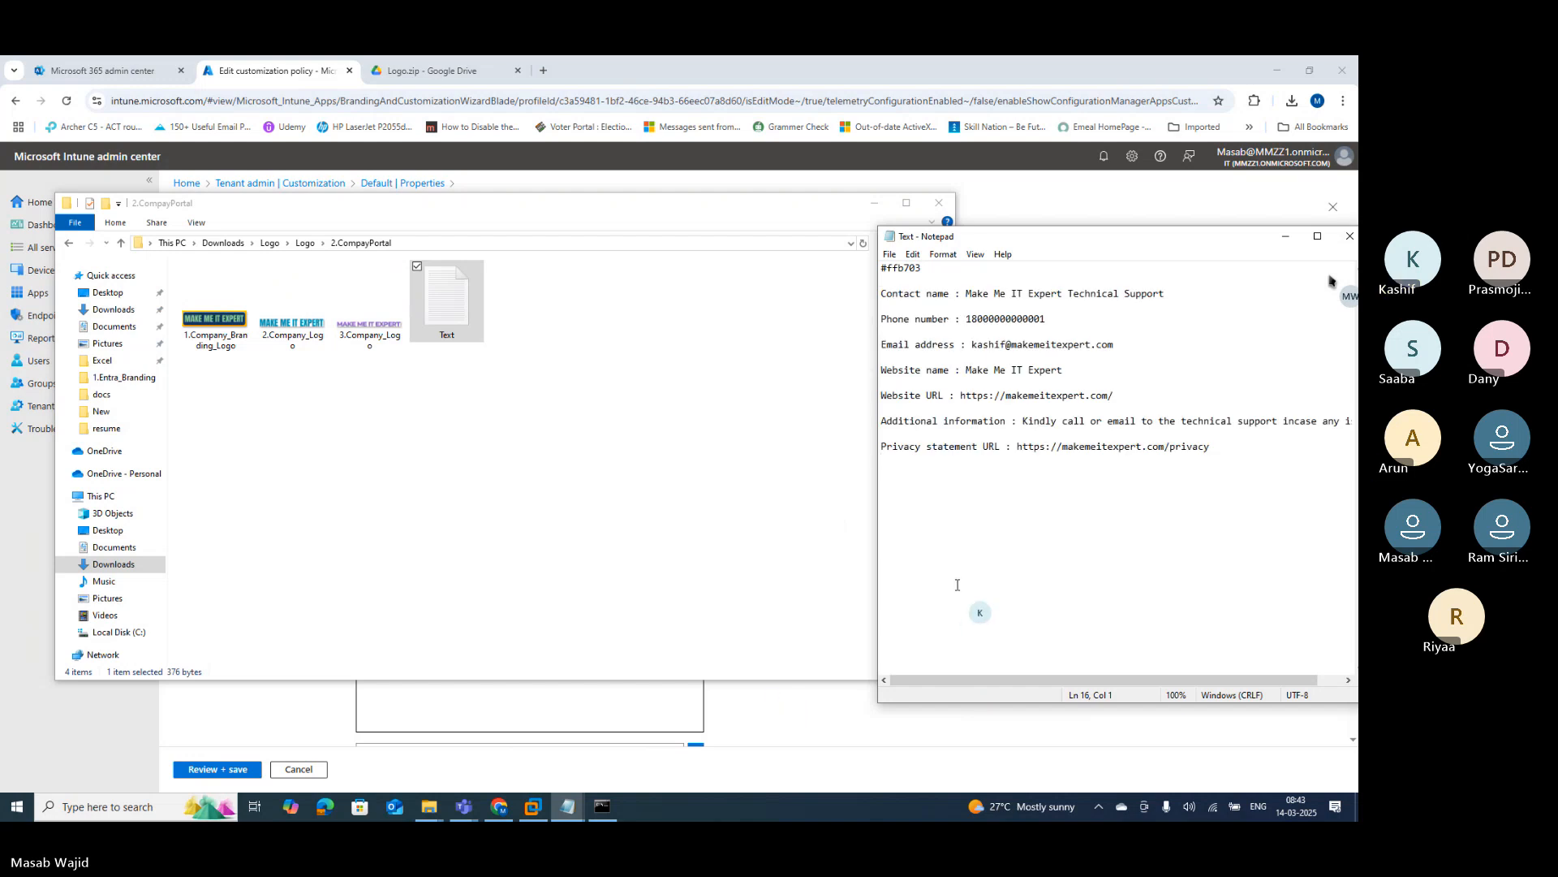
drag(923, 268, 869, 265)
key(ctrl+c)
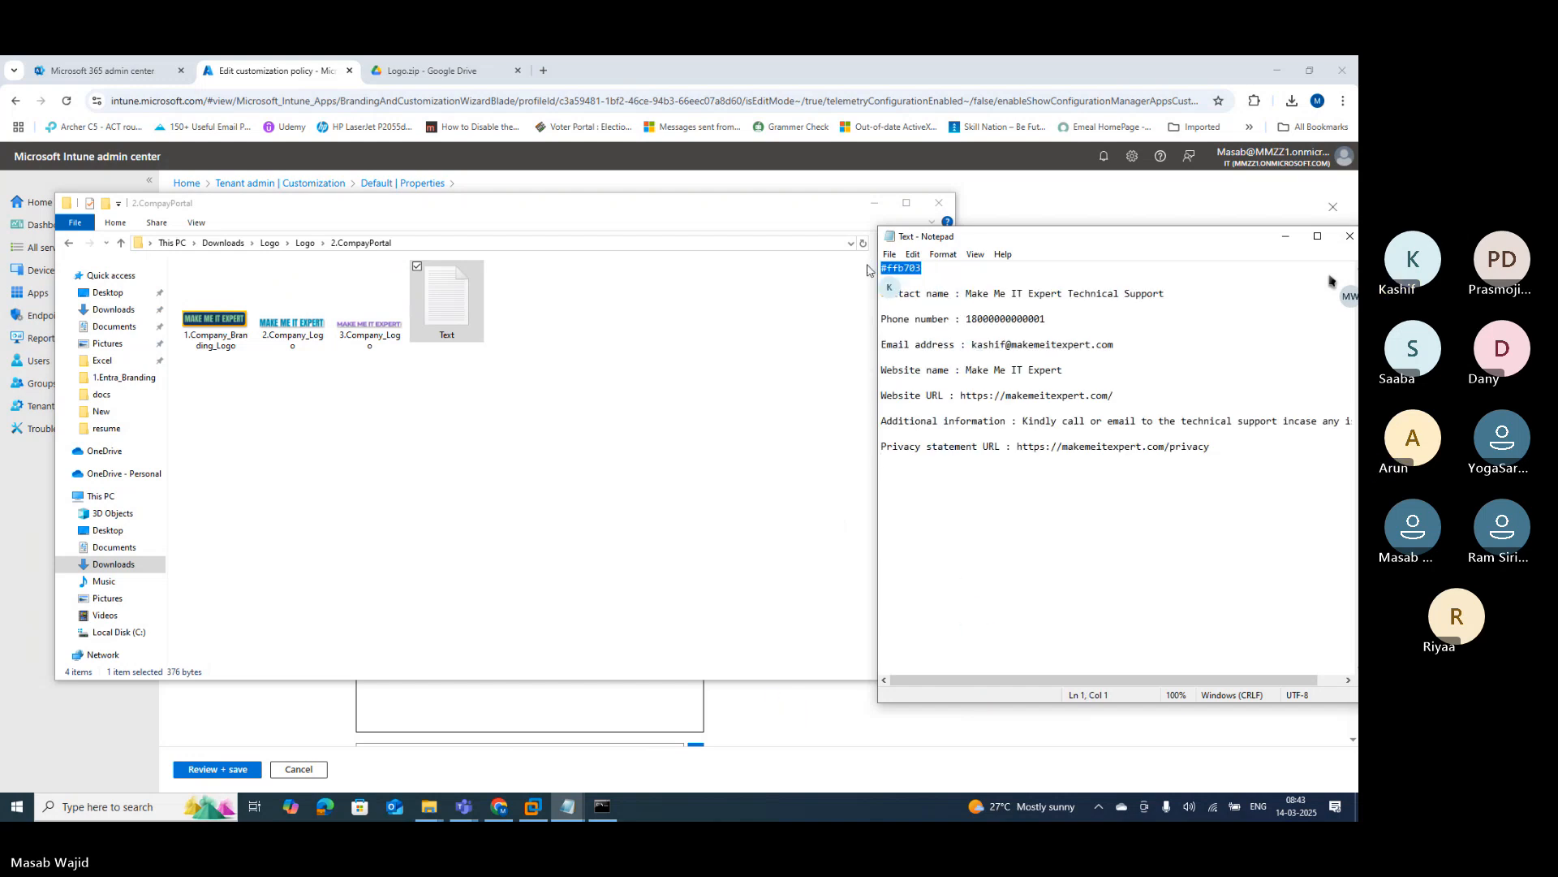
click(781, 722)
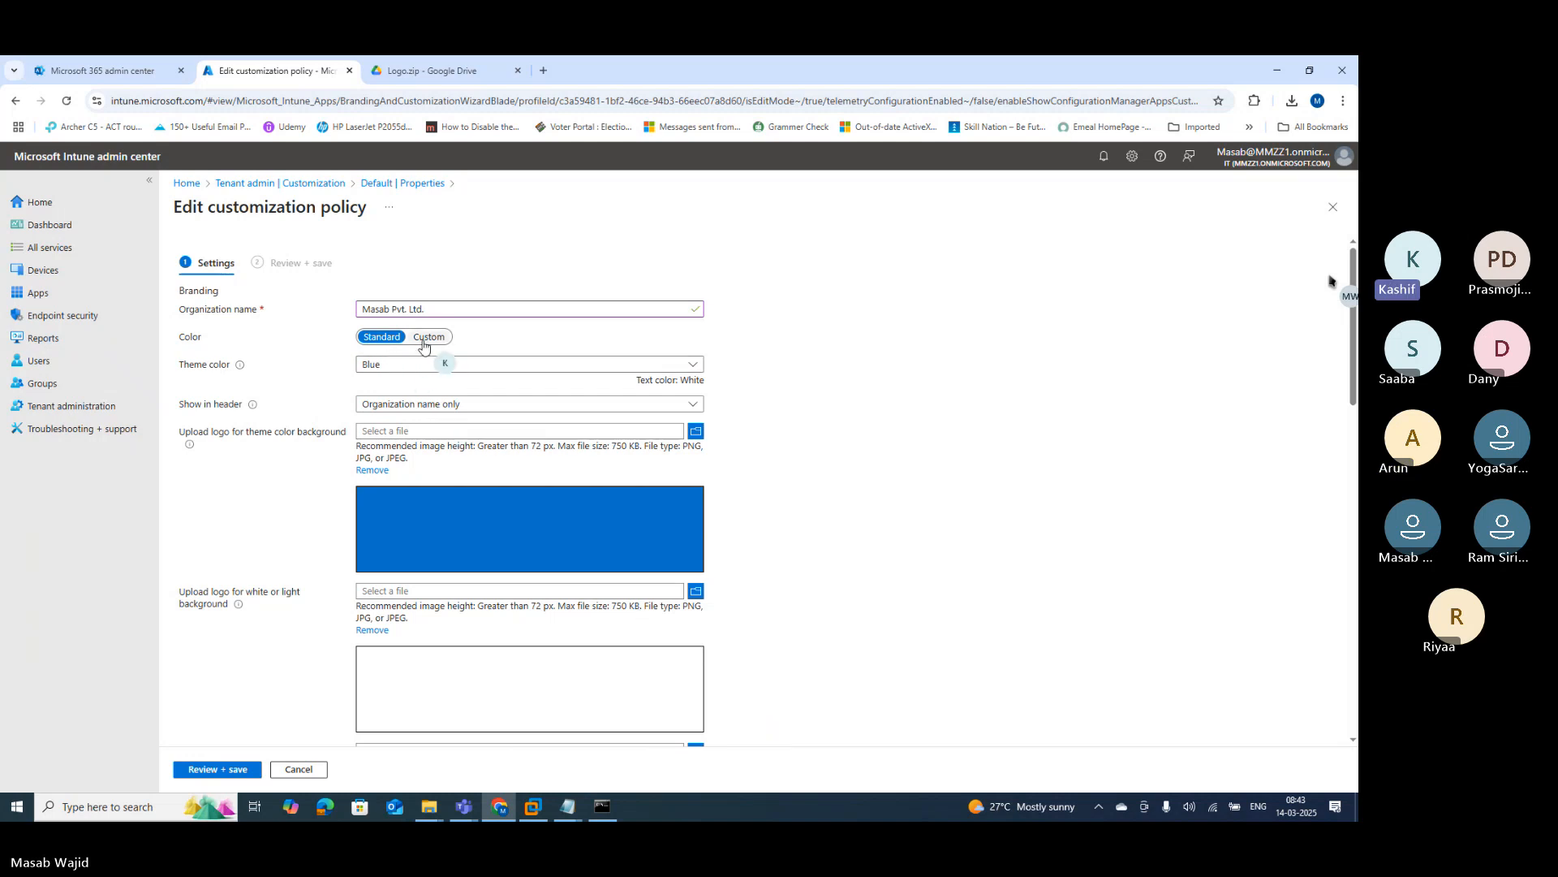
Step: Try the Purple and then the Orange standard theme colours
click(402, 364)
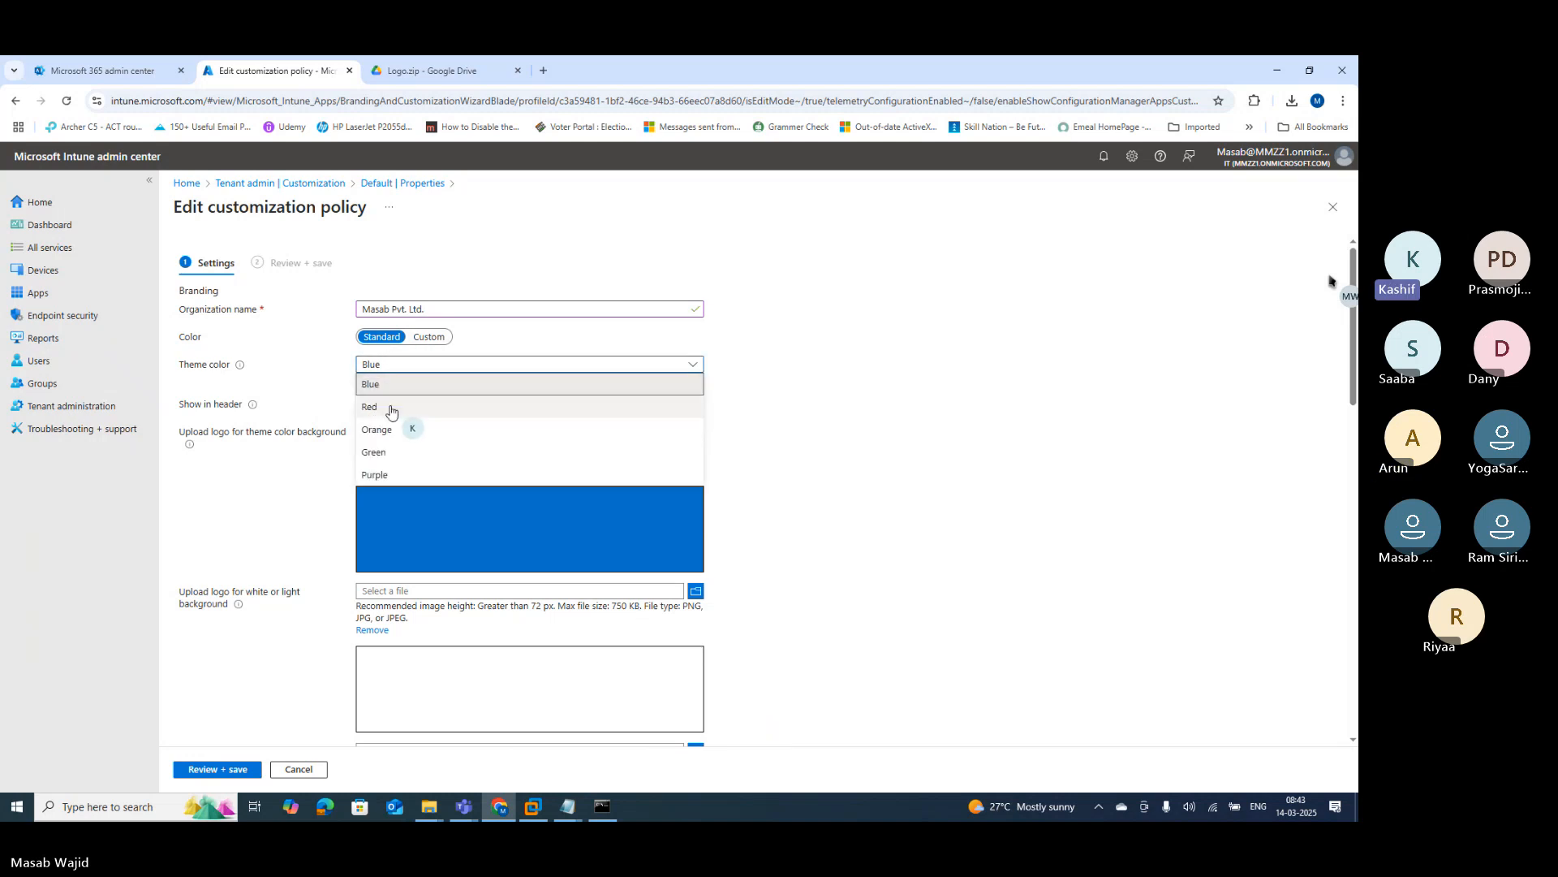
click(380, 477)
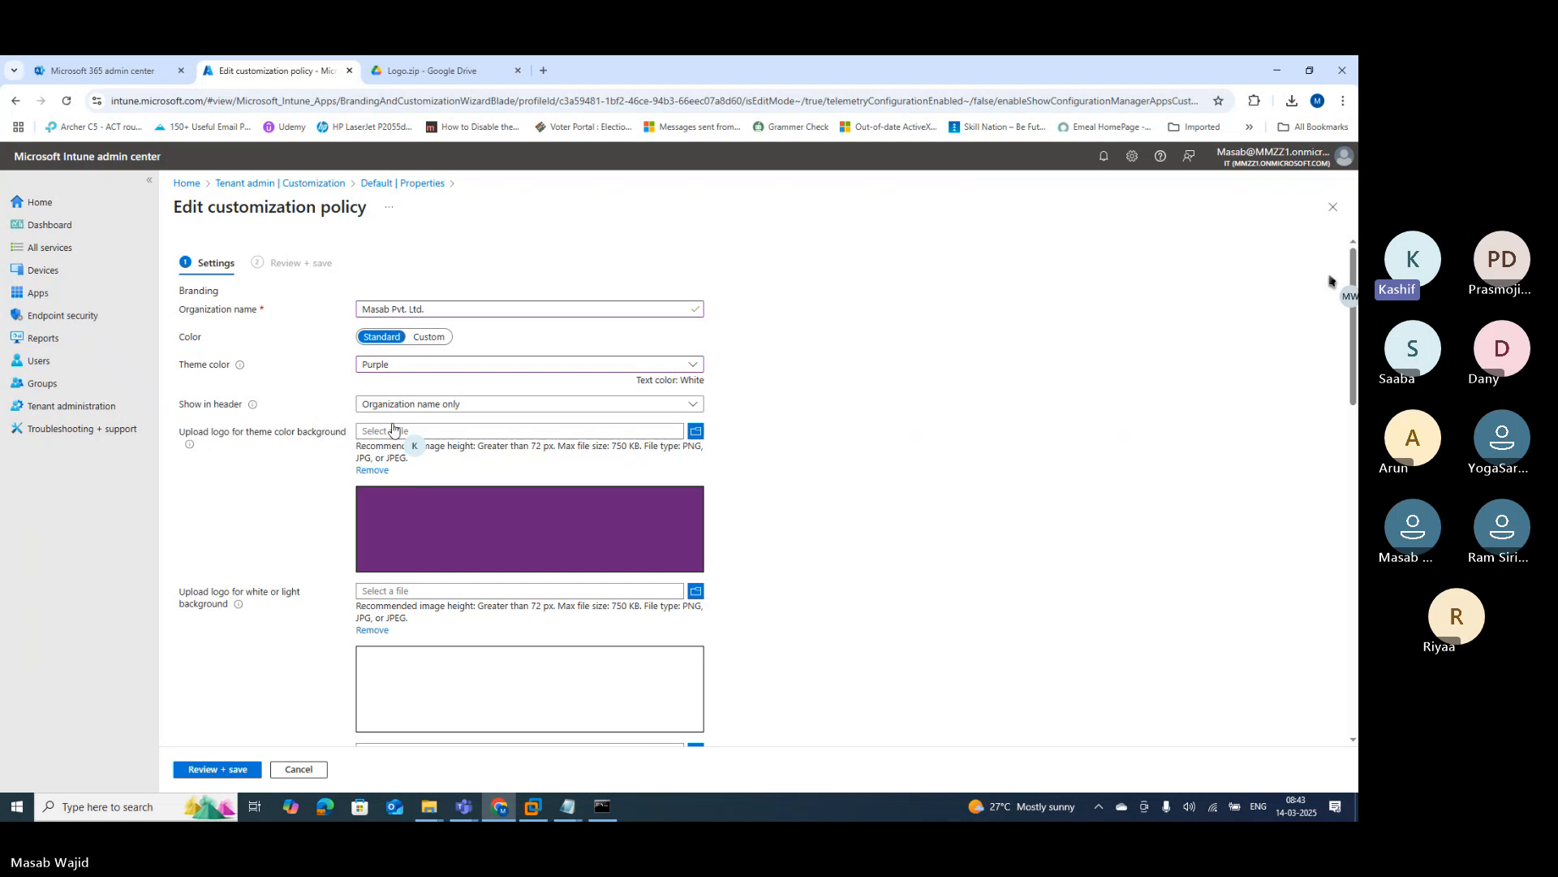
click(399, 364)
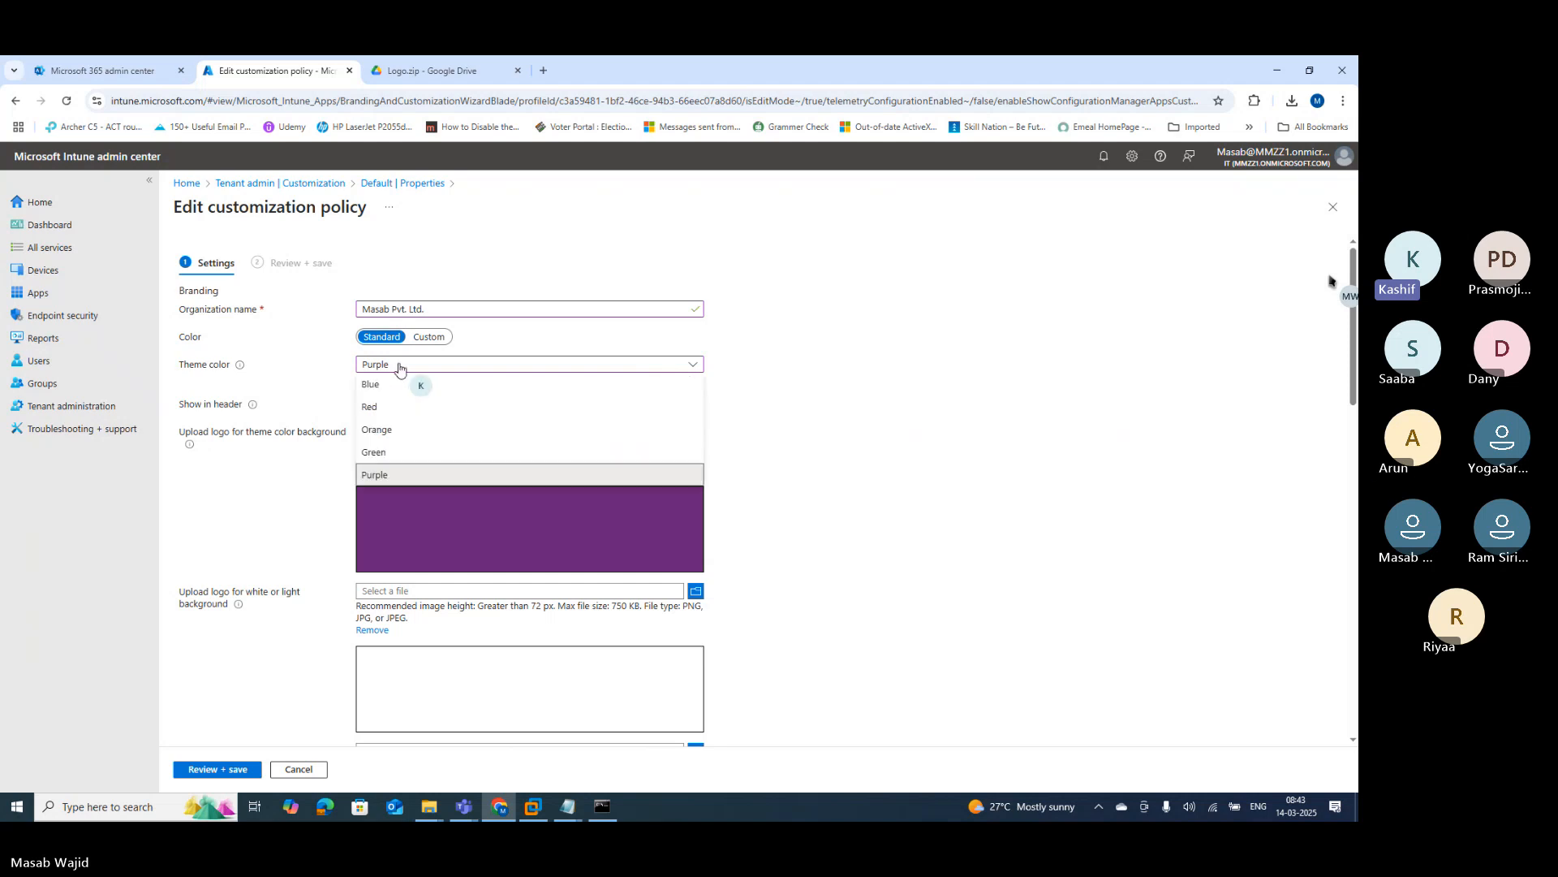
click(386, 434)
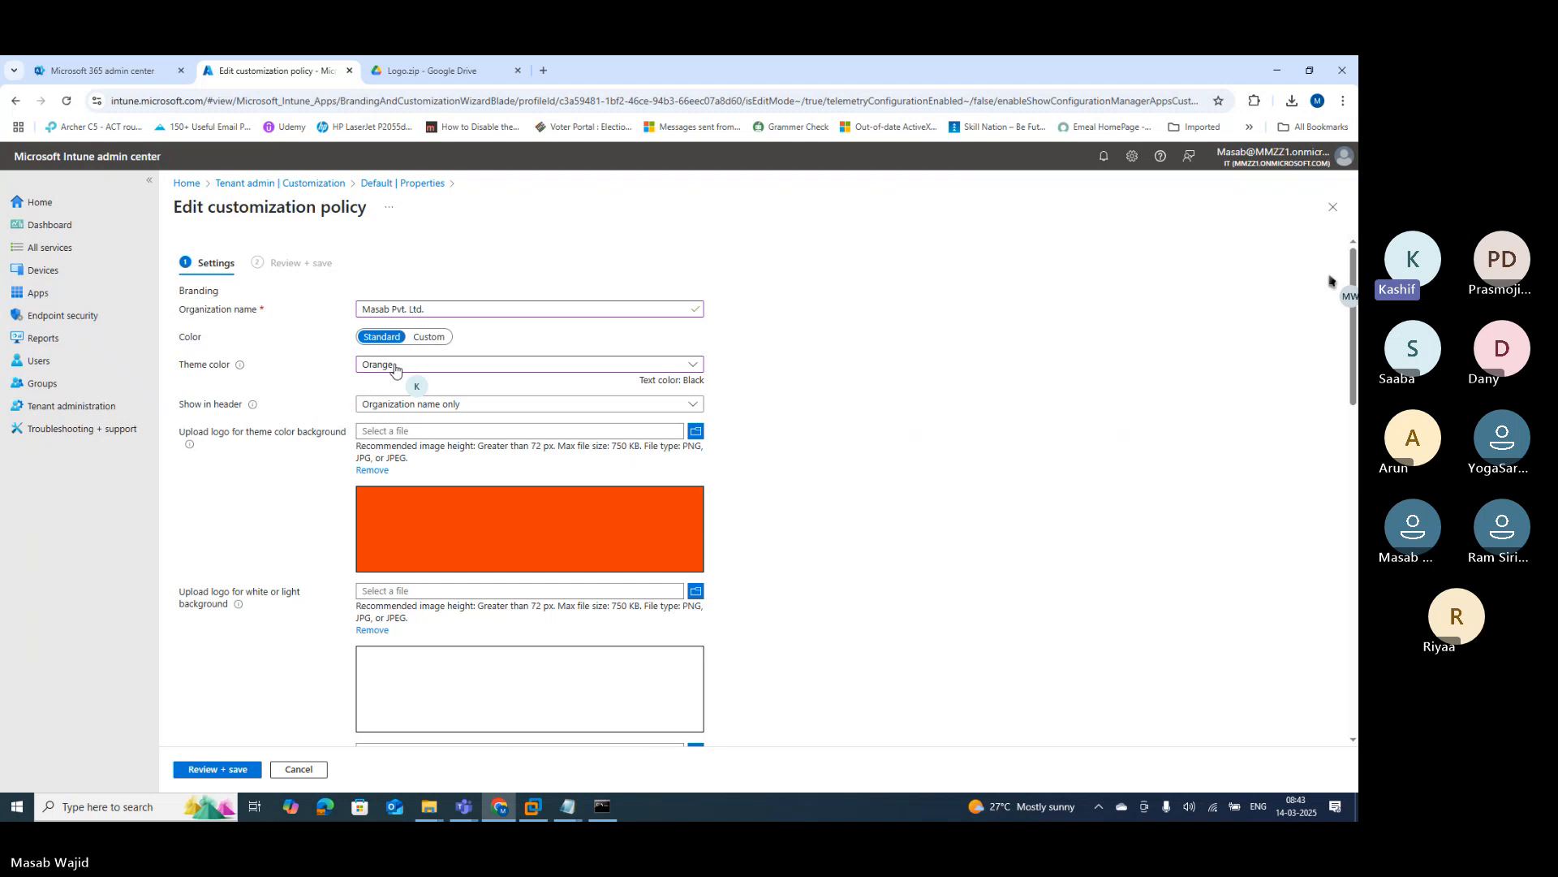
Step: Use custom theme colour #ffb703 and show the organization logo and name in the header
click(426, 338)
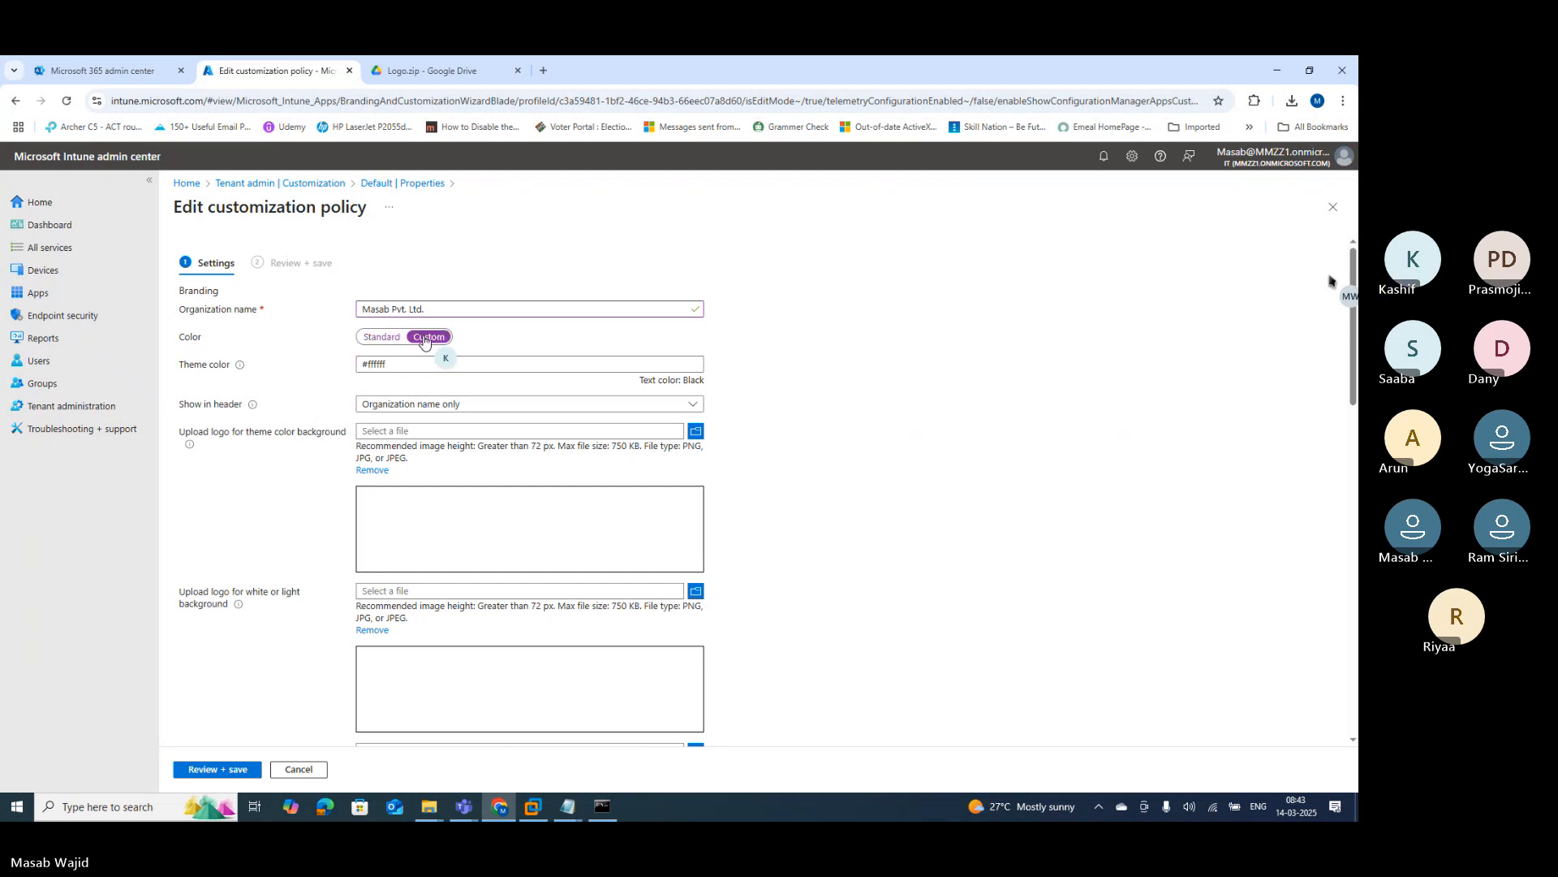
click(401, 362)
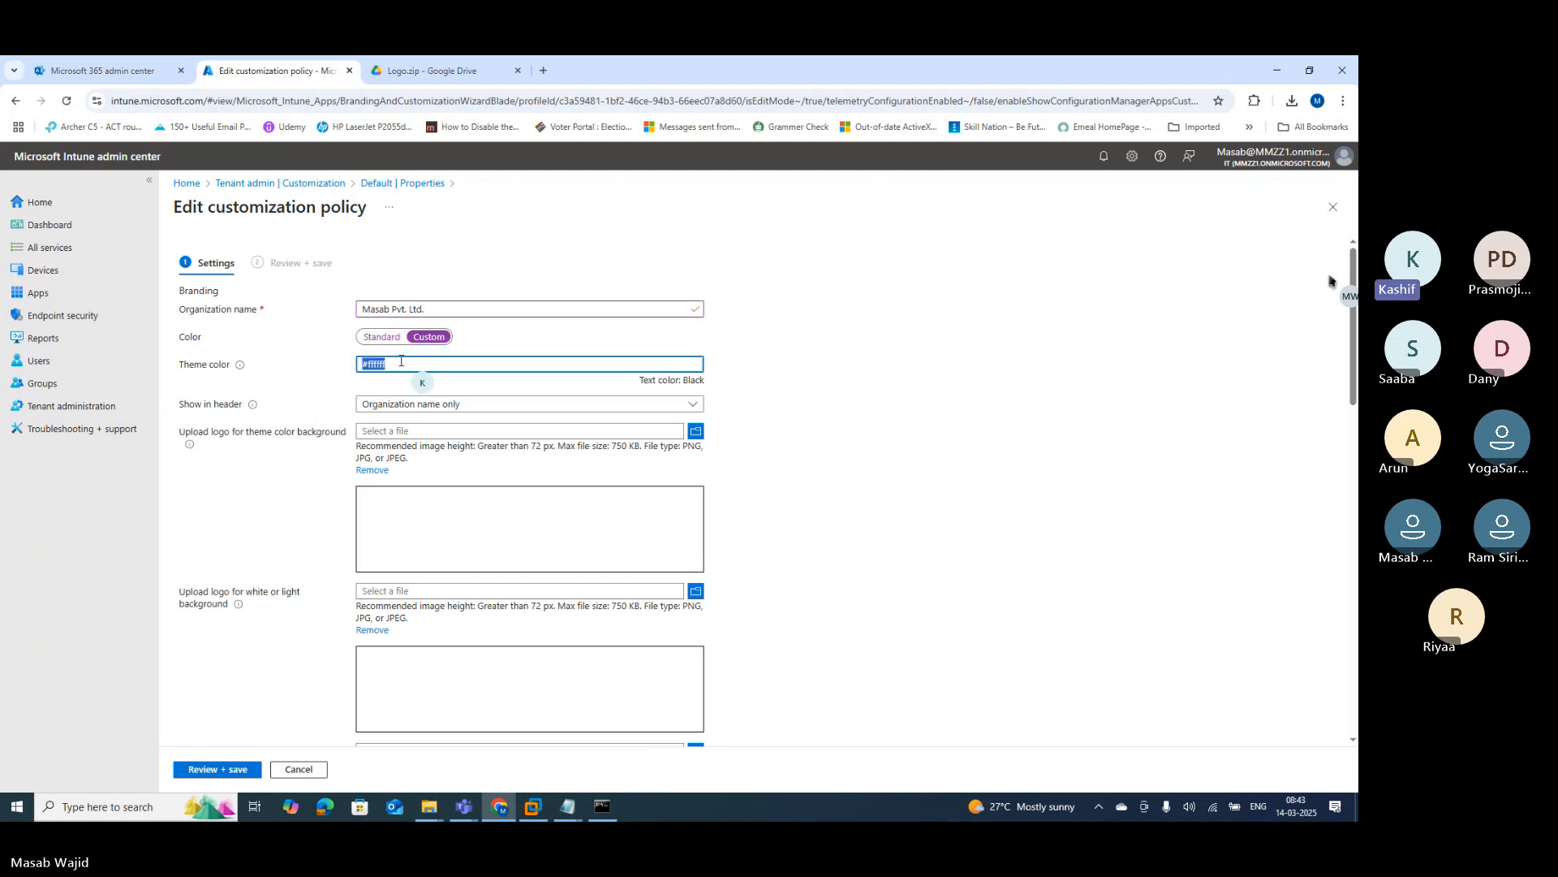
key(ctrl+v)
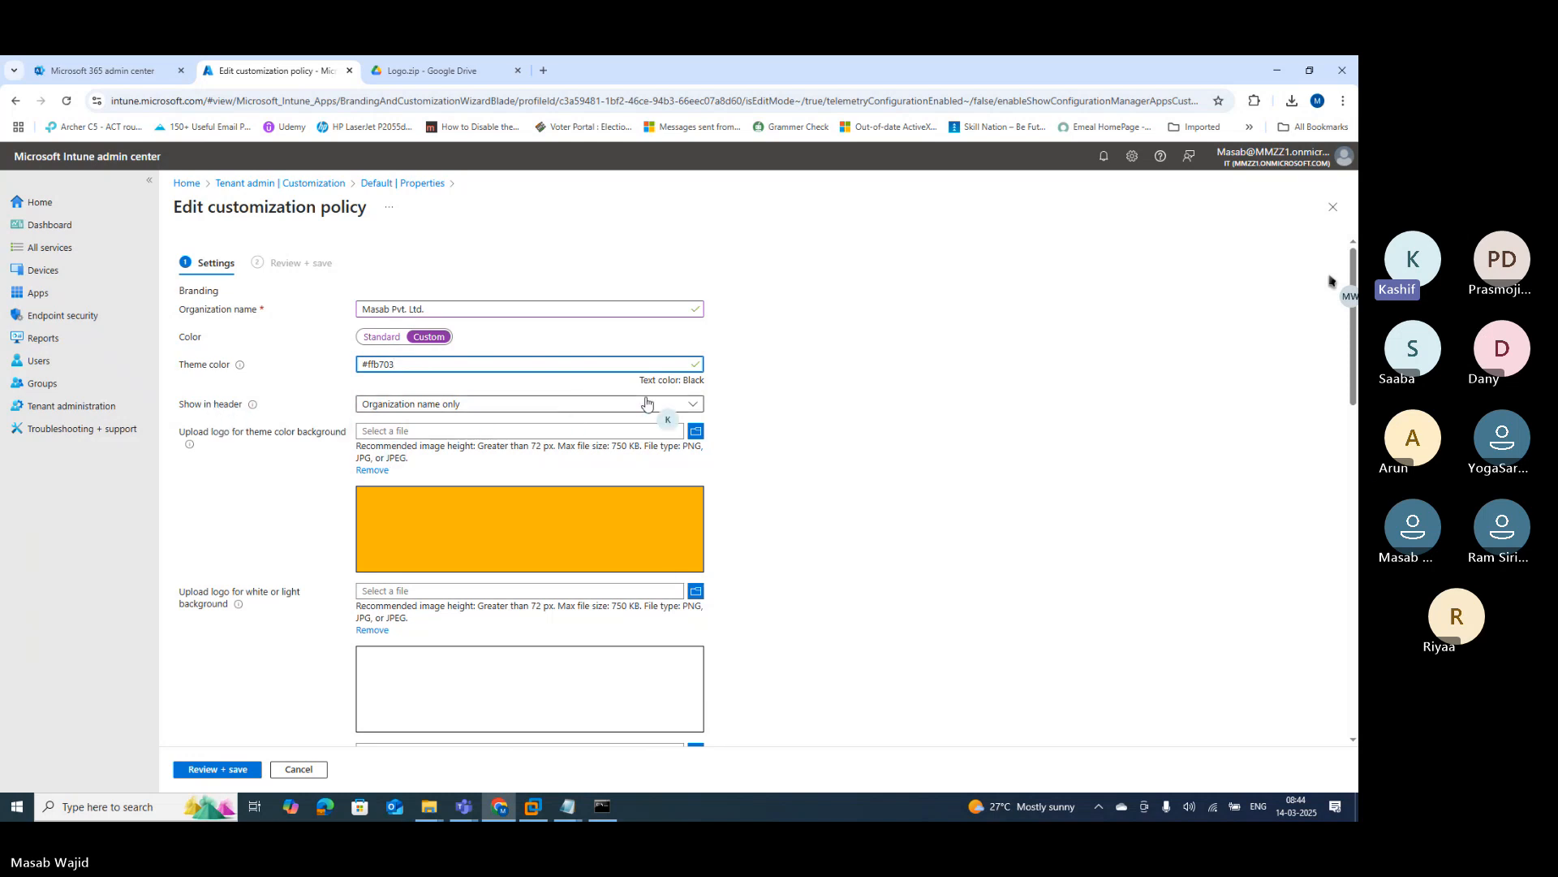
click(694, 406)
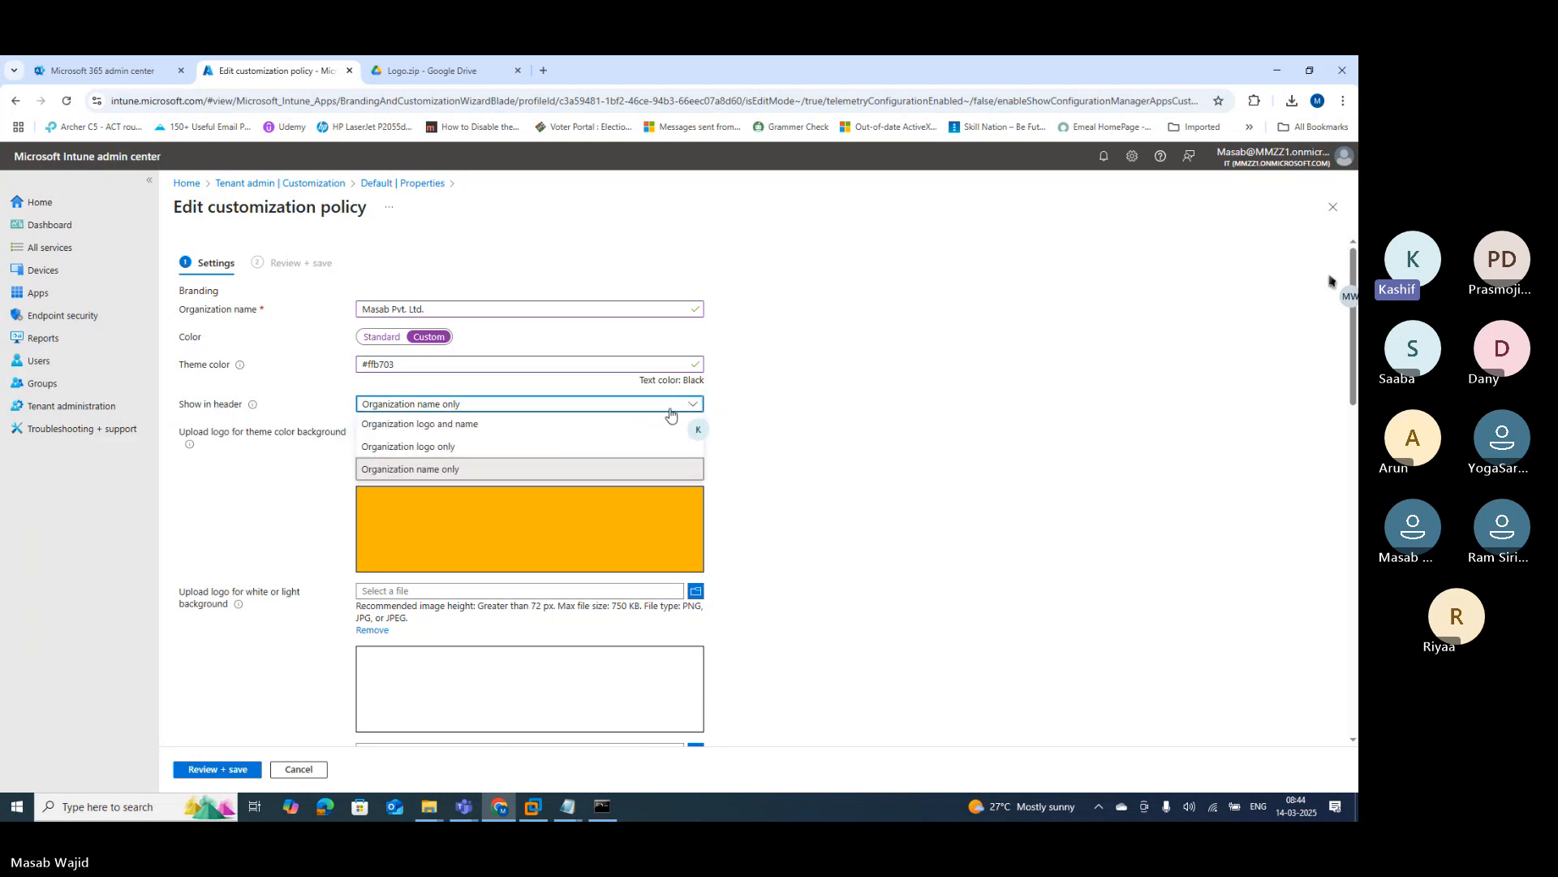
click(461, 424)
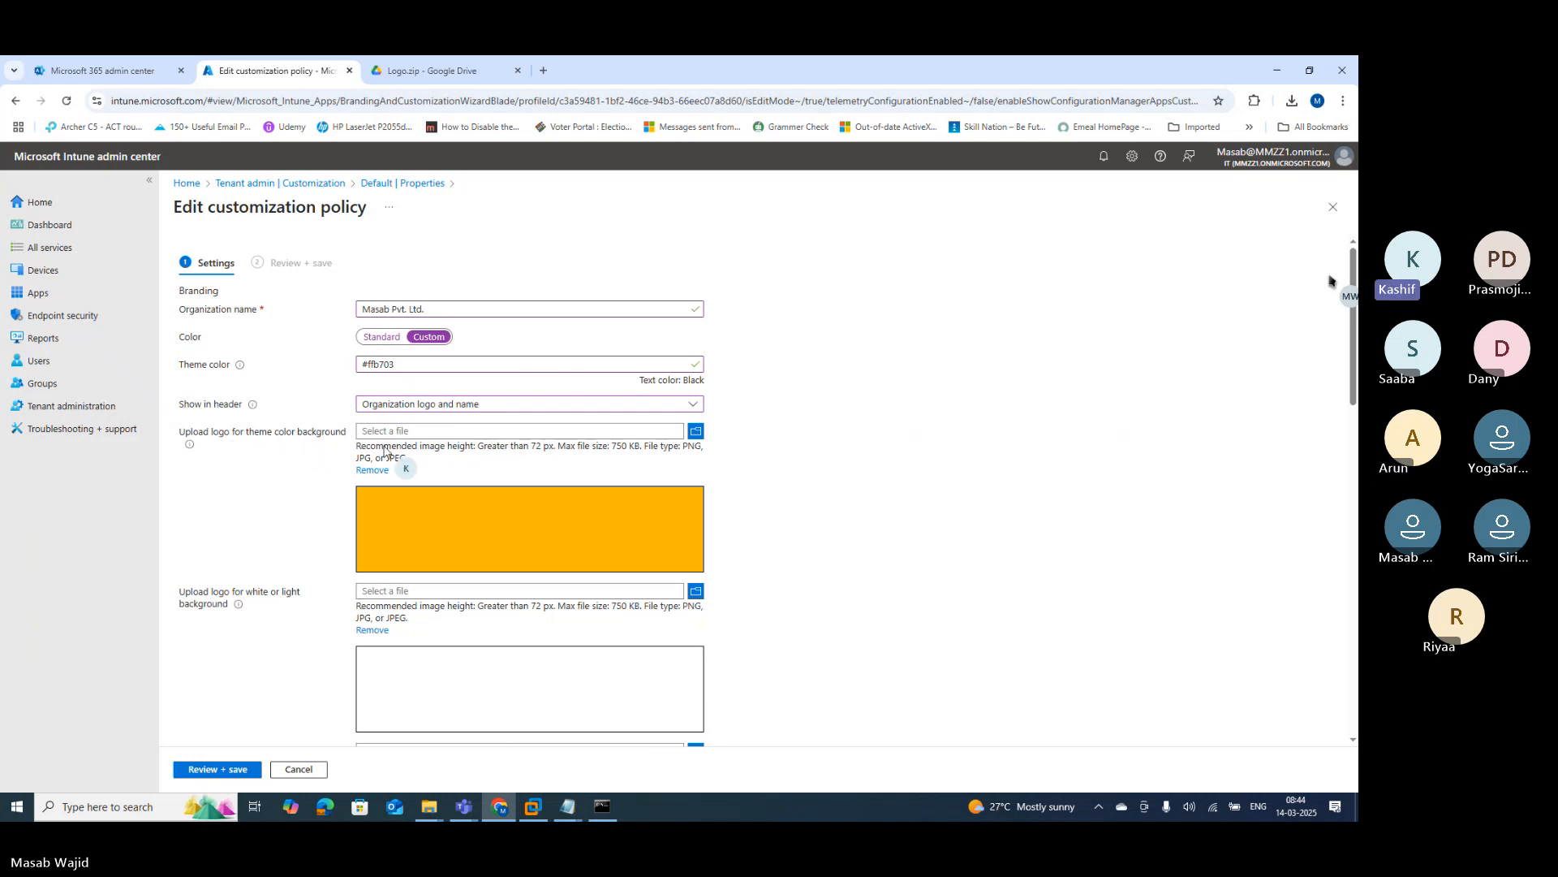
Step: Upload 1.Company_Branding_Logo from 2.CompayPortal as the theme-colour background logo
click(695, 431)
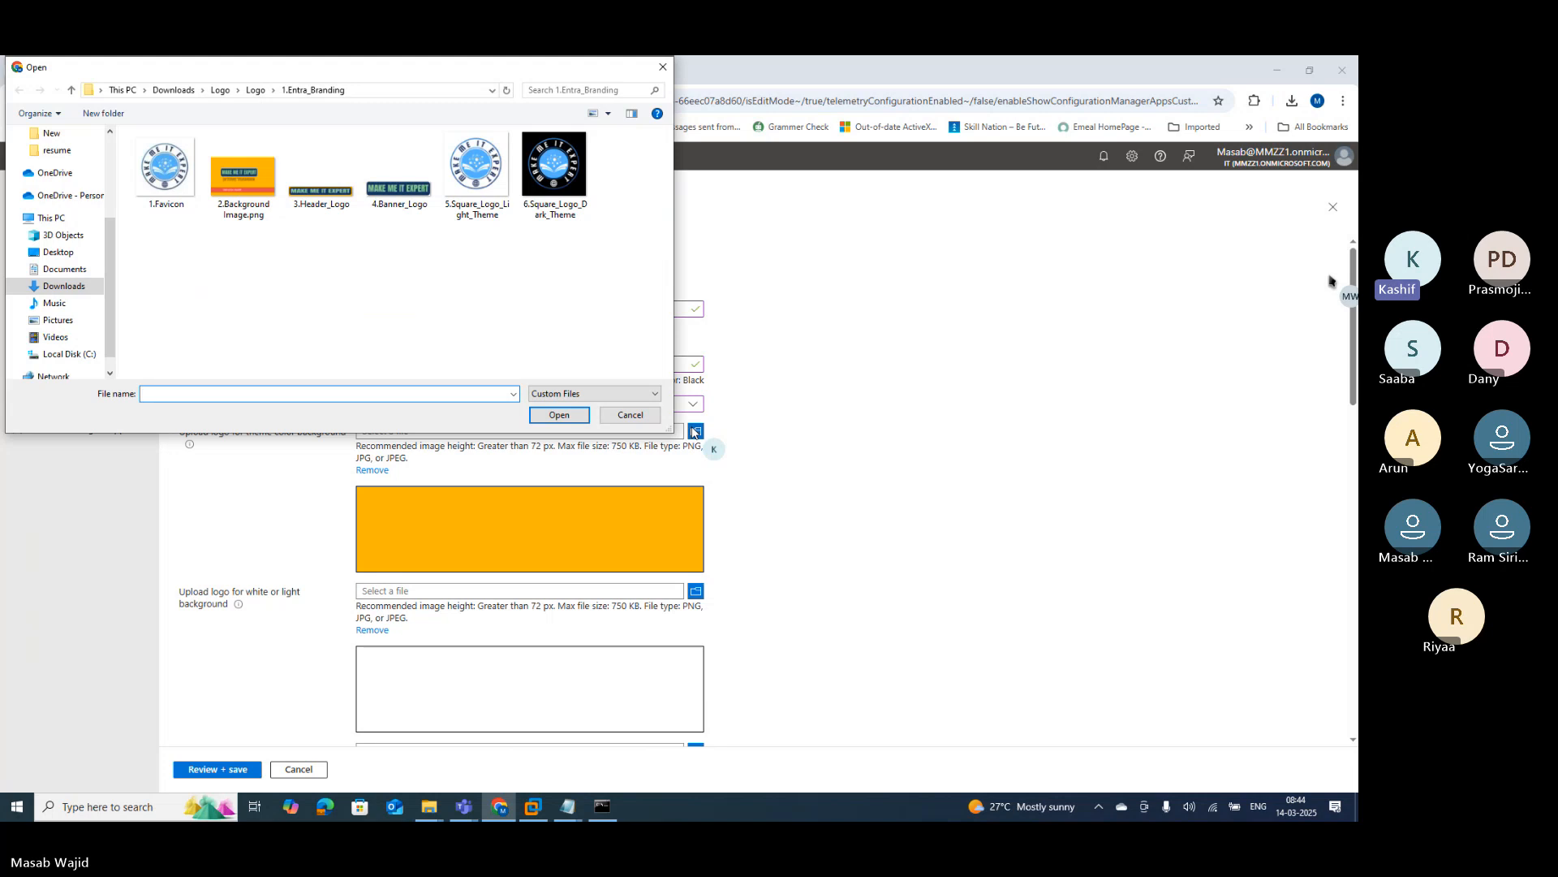
click(255, 91)
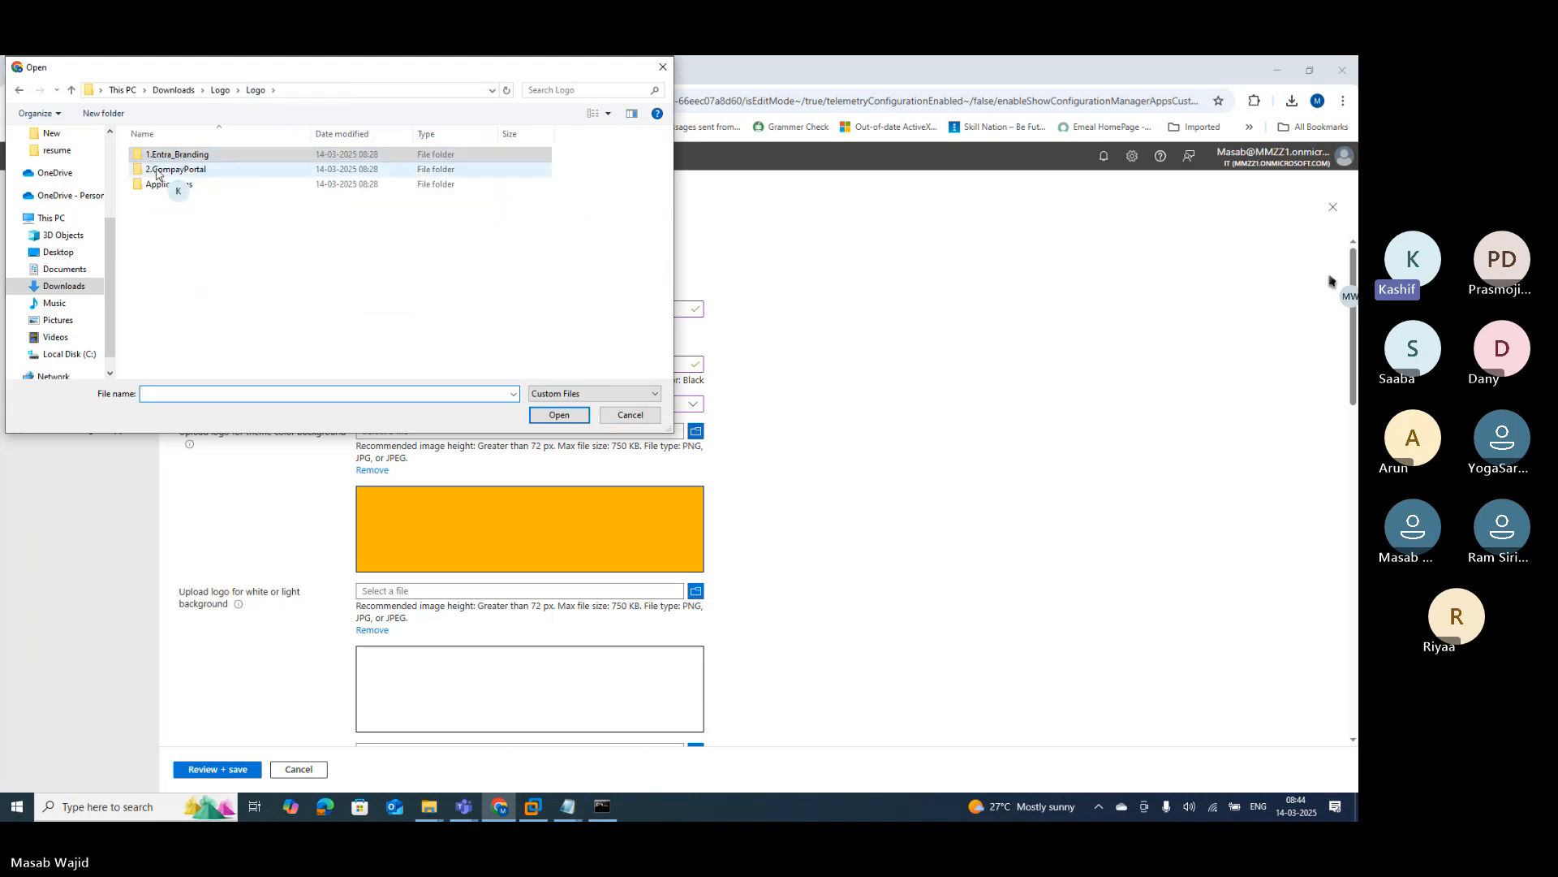
double_click(203, 171)
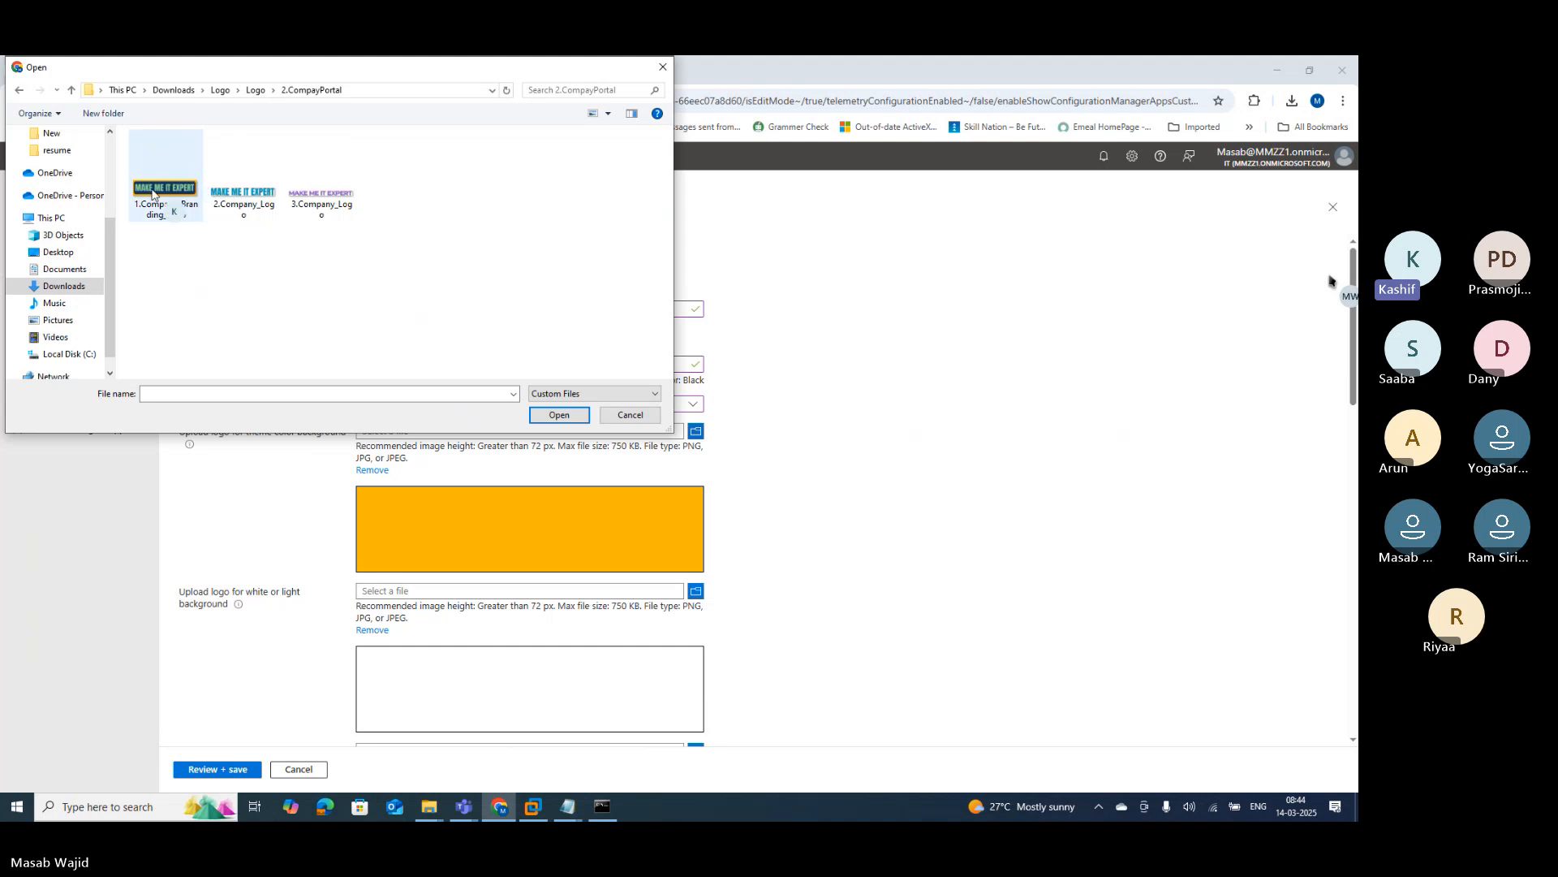
click(170, 199)
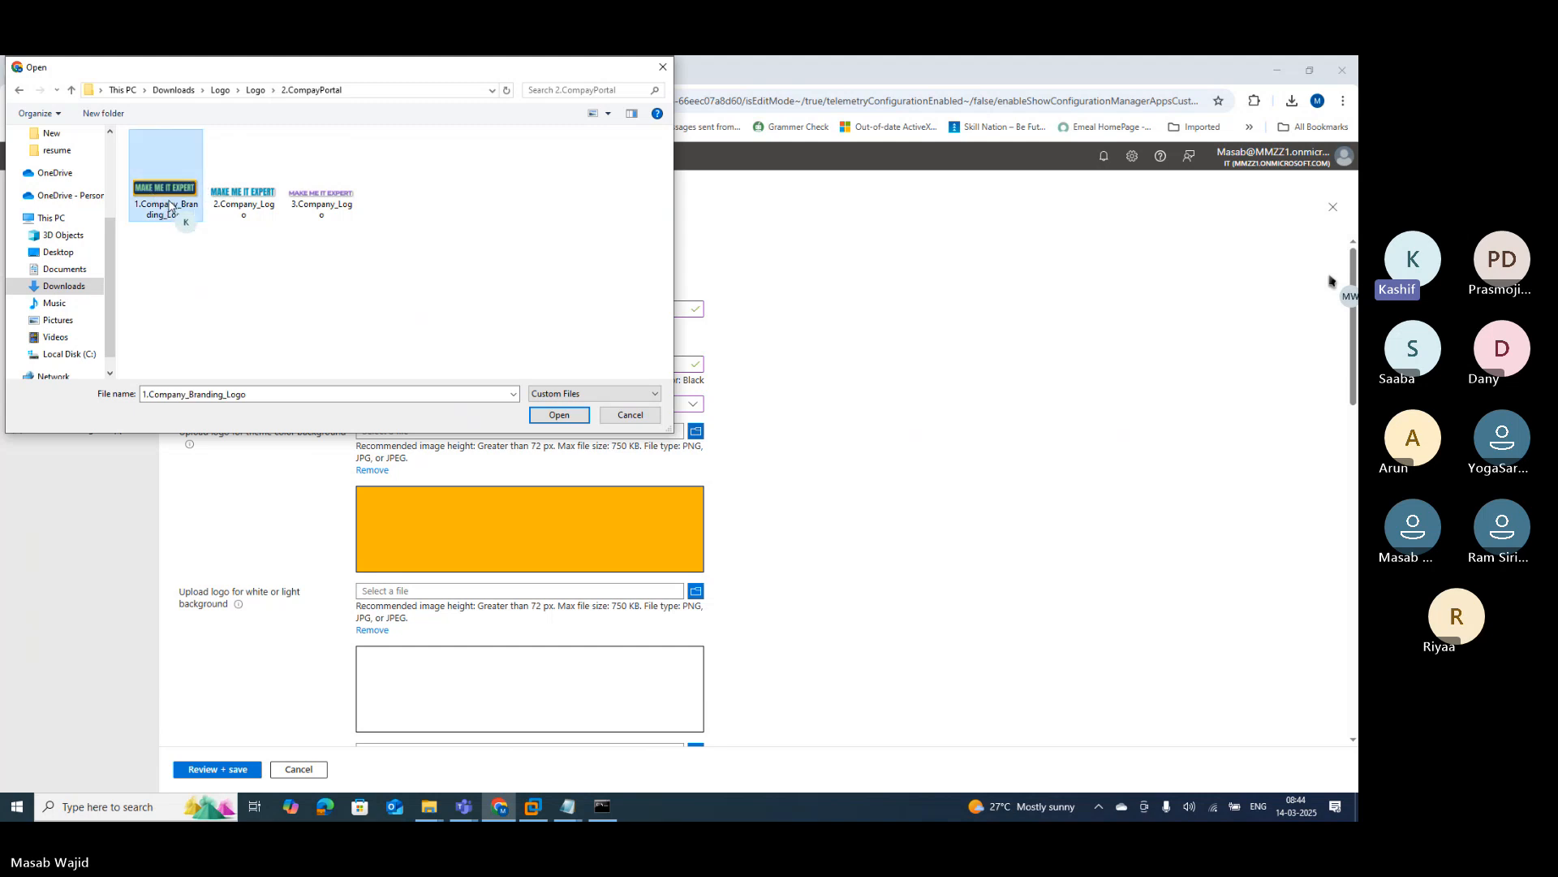
click(559, 415)
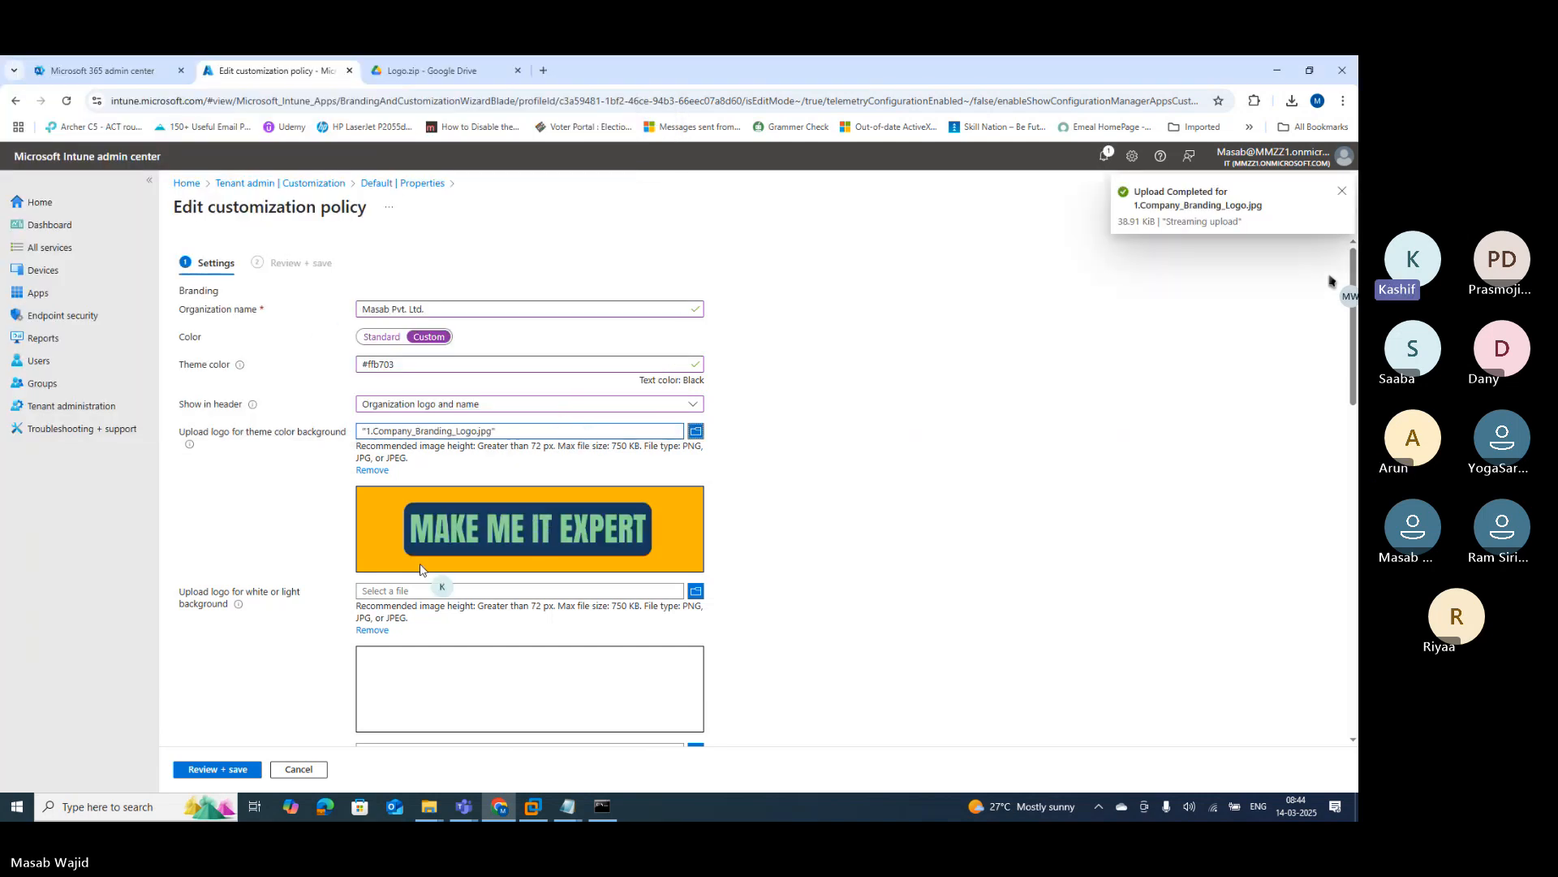
Step: Upload 2.Company_Logo as the logo for light backgrounds
scroll(617, 683, down, 2)
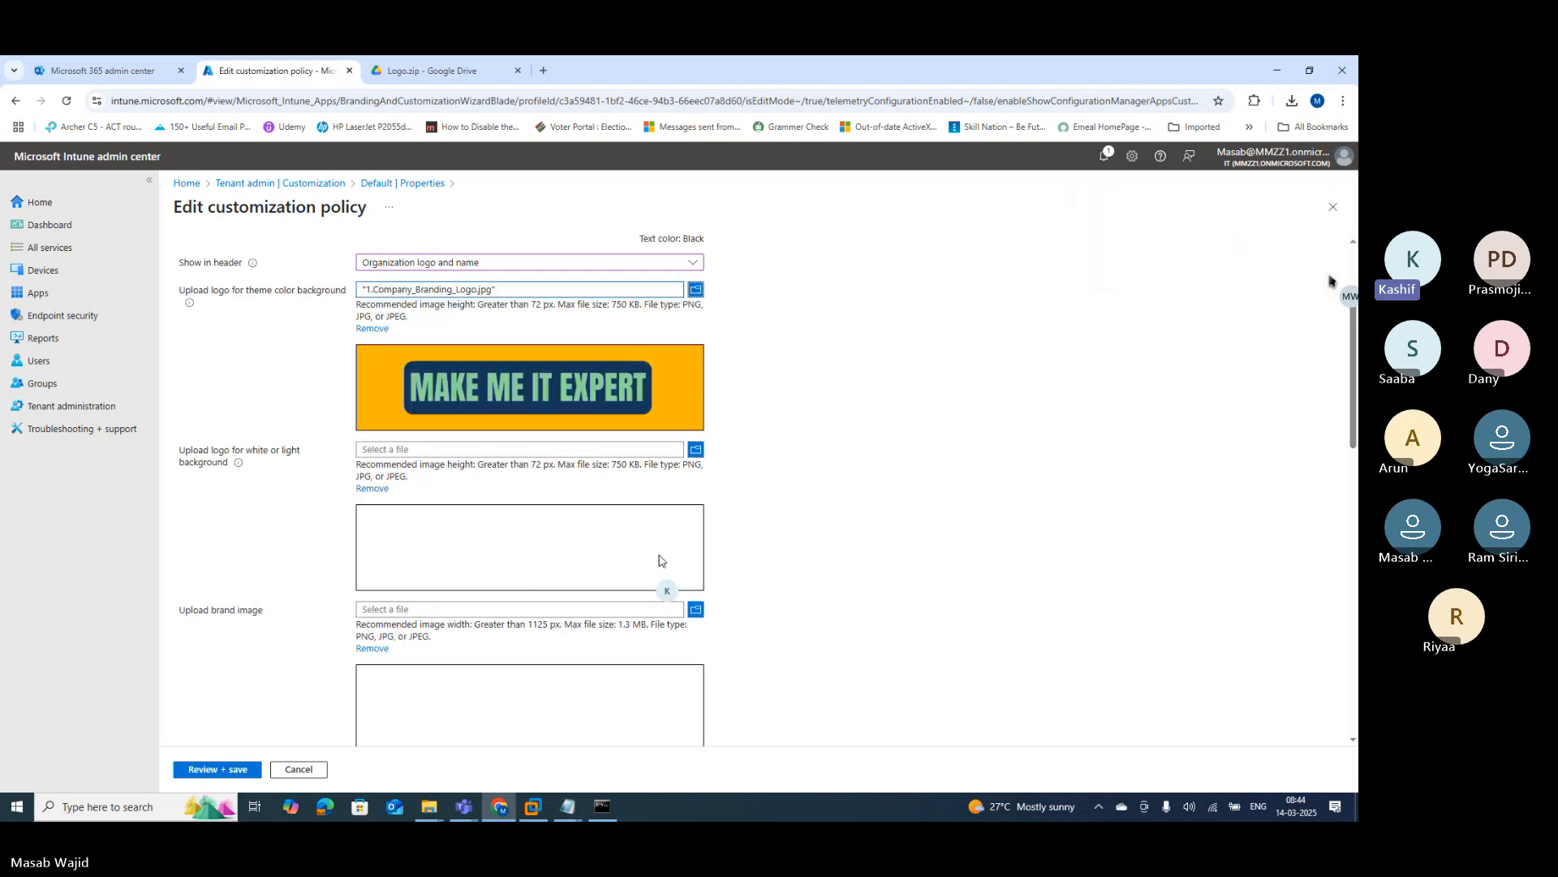
click(690, 451)
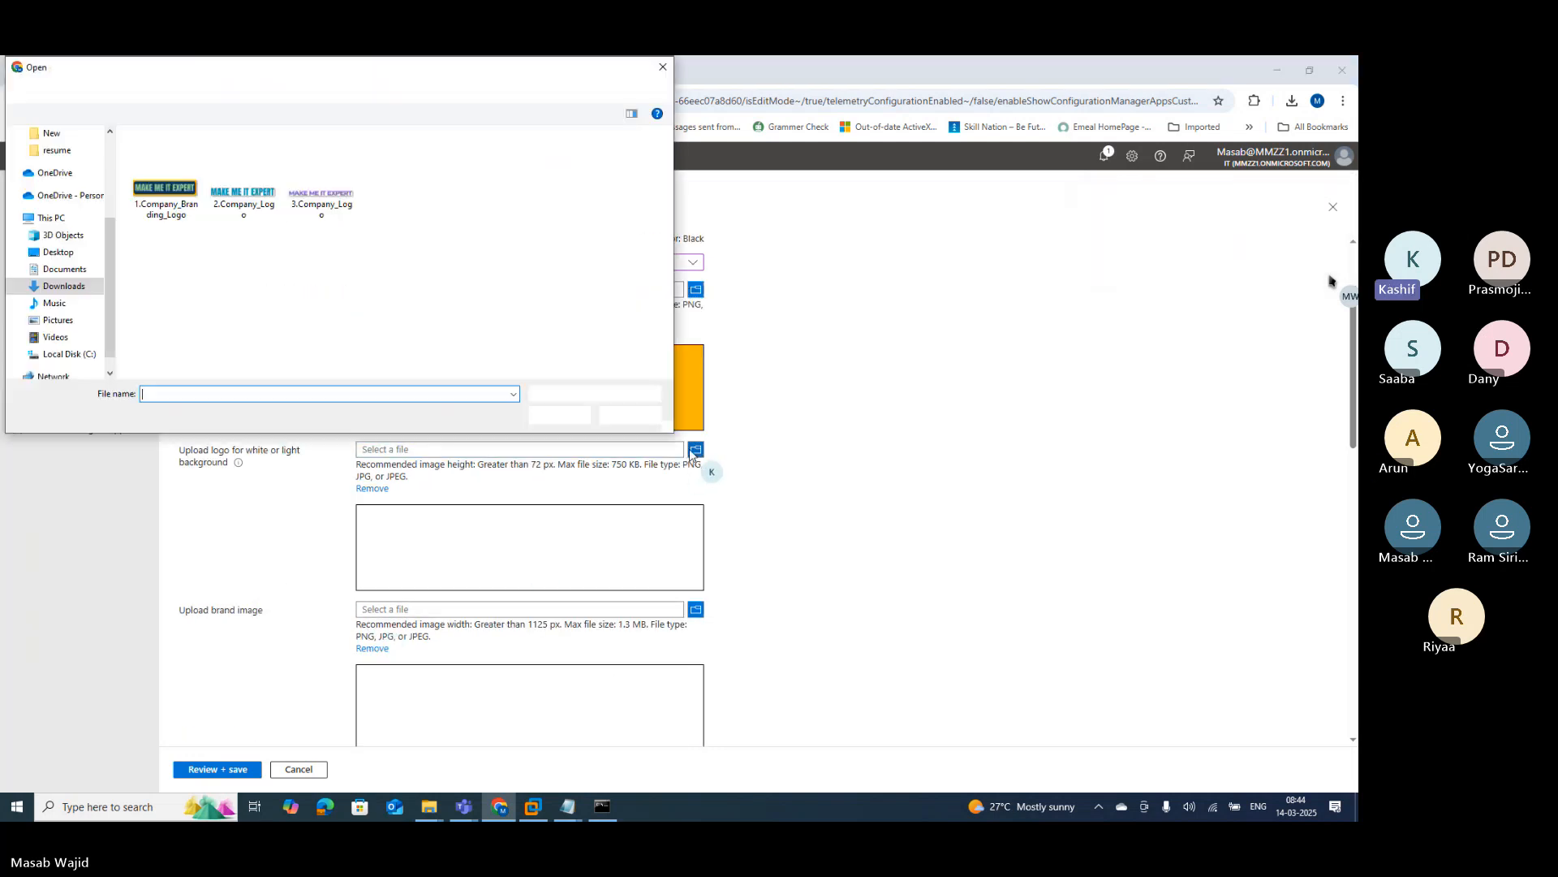
click(272, 207)
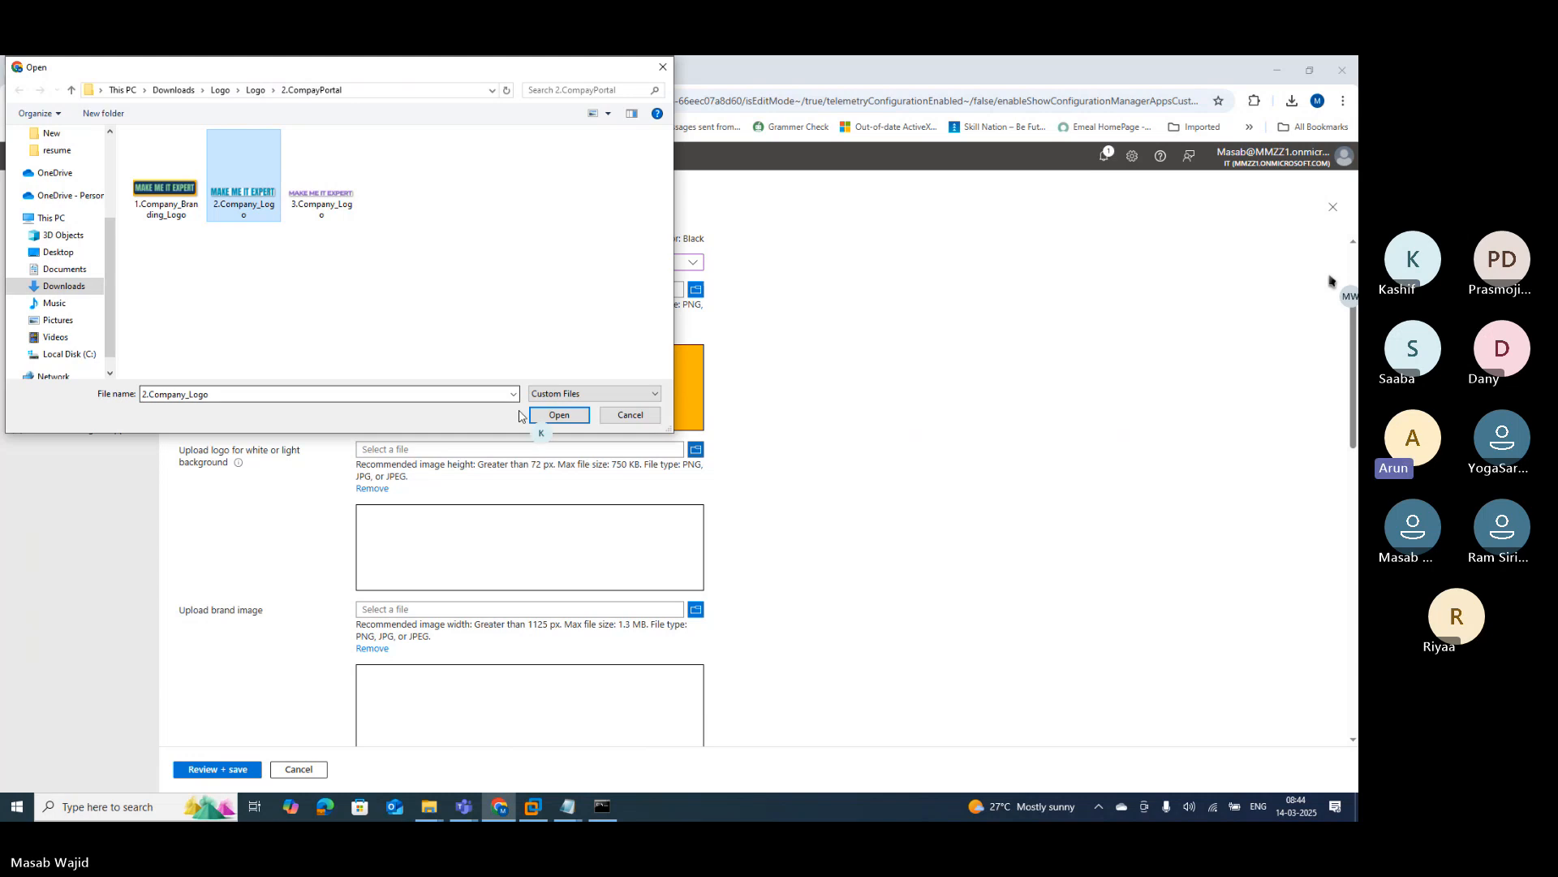
click(558, 416)
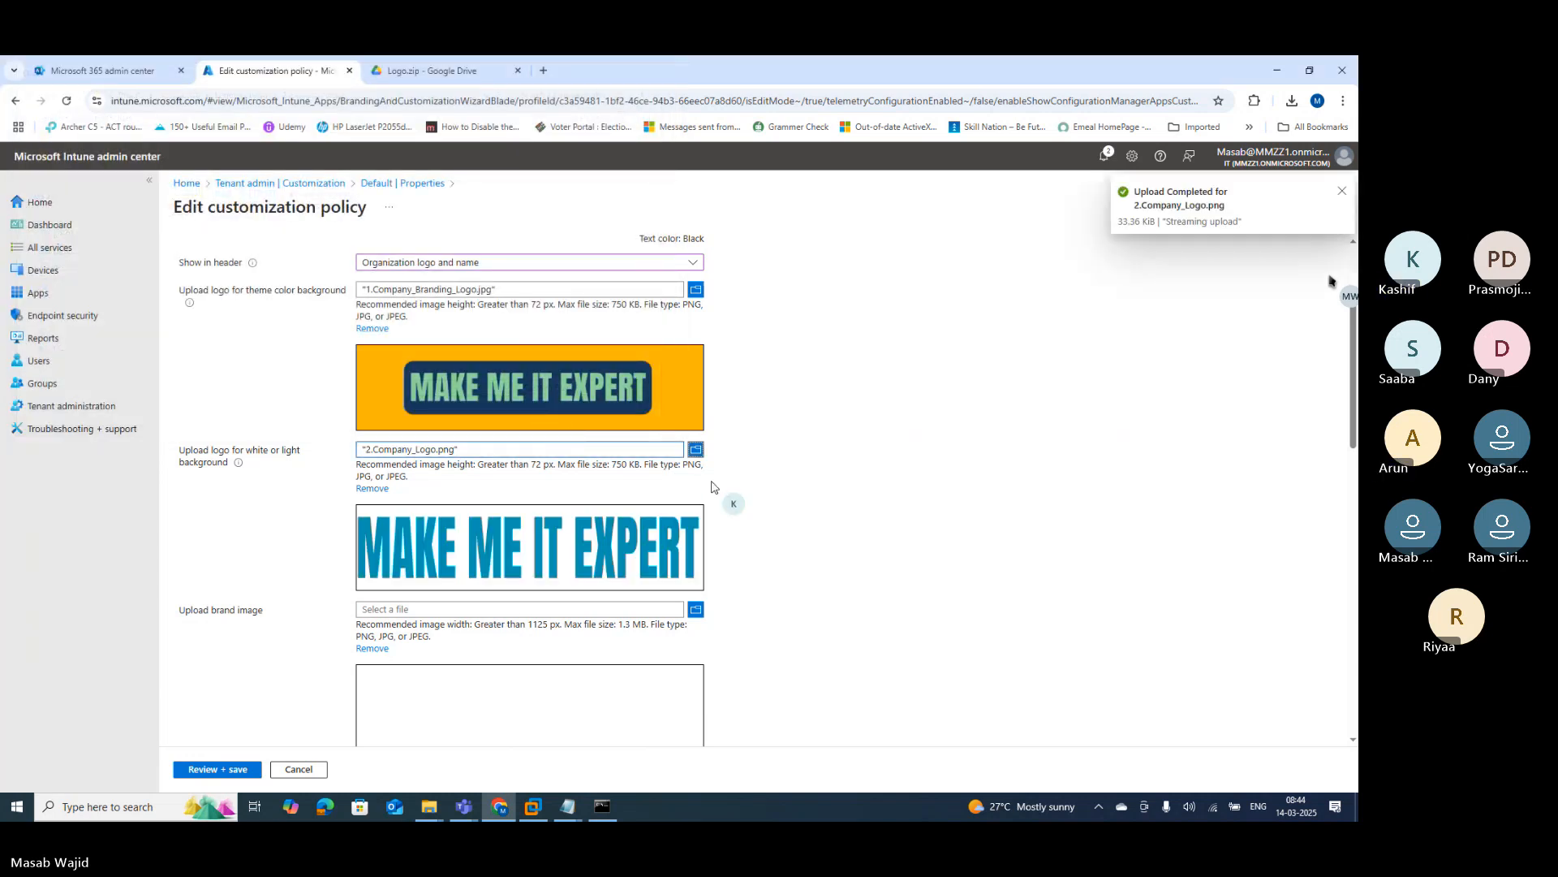
Step: Upload 3.Company_Logo as the brand image
scroll(719, 503, down, 2)
scroll(714, 511, down, 1)
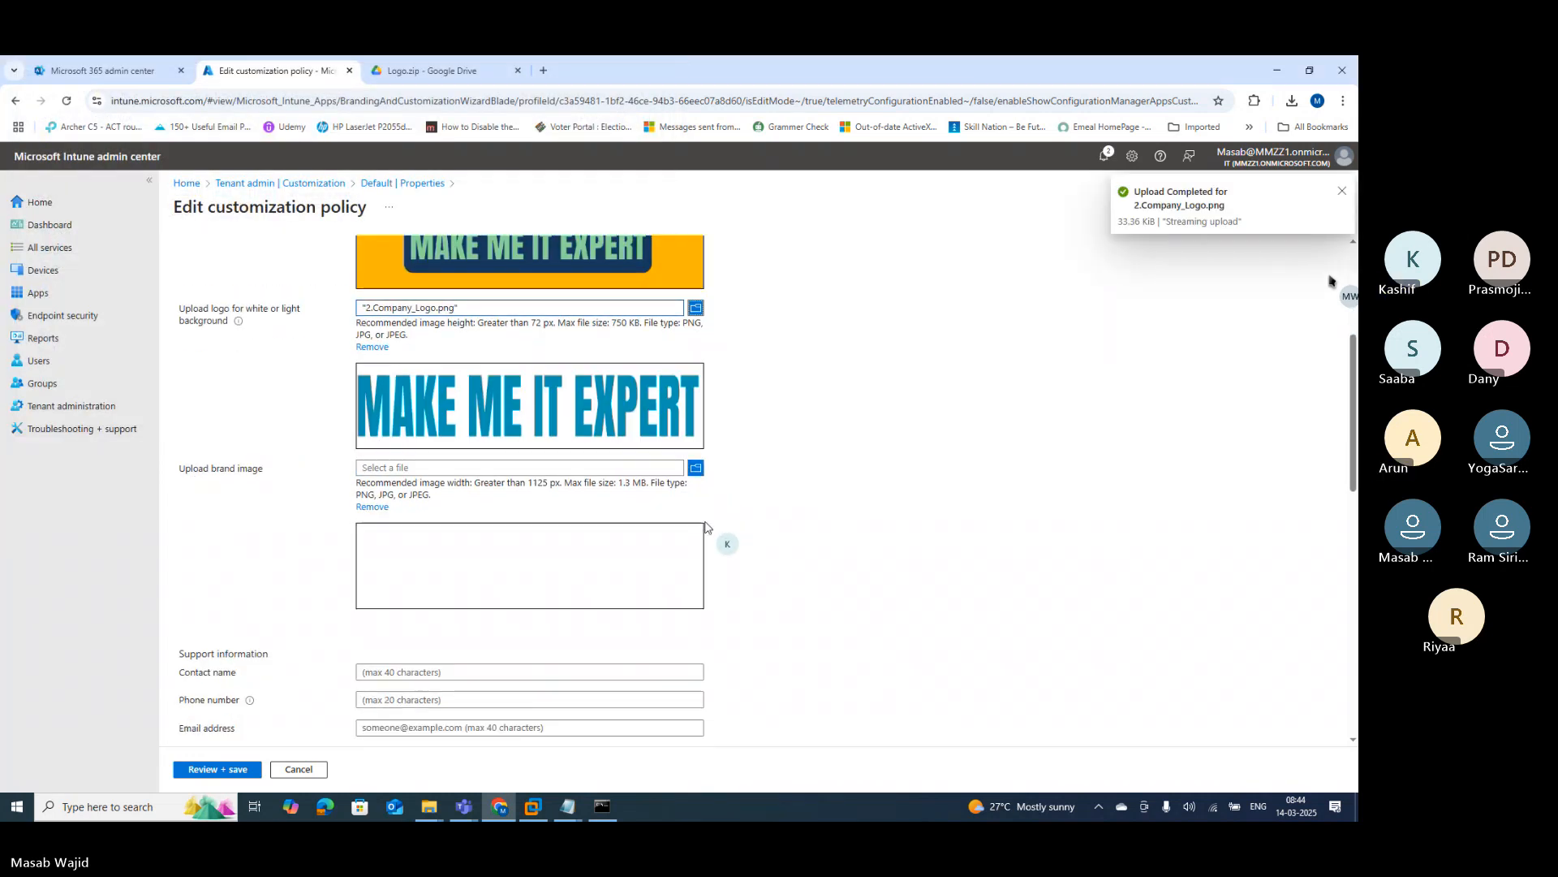
click(696, 468)
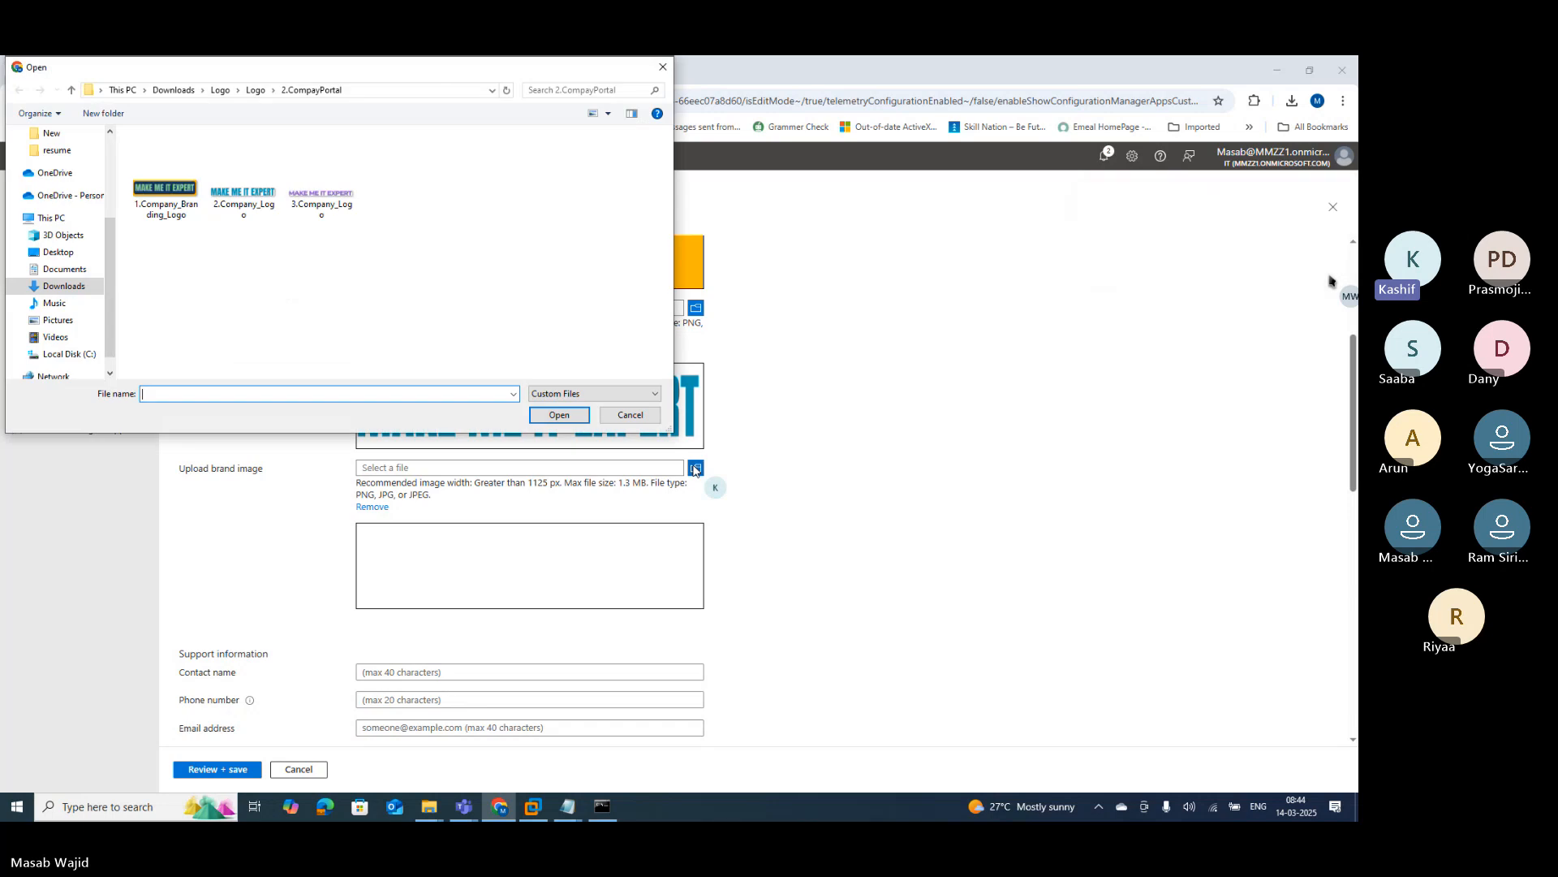
click(321, 185)
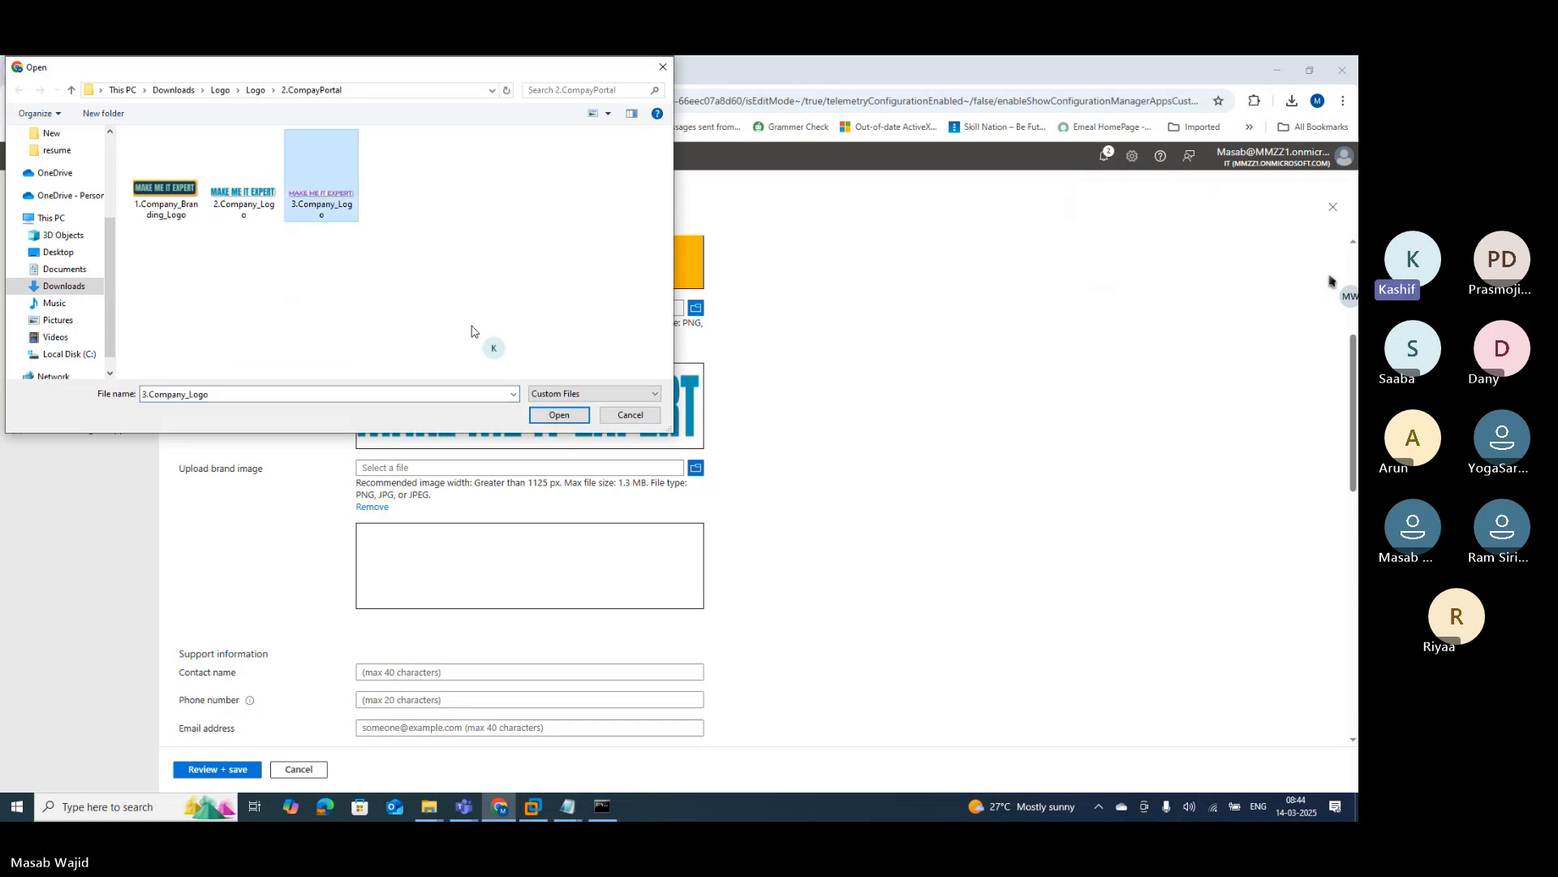
click(560, 414)
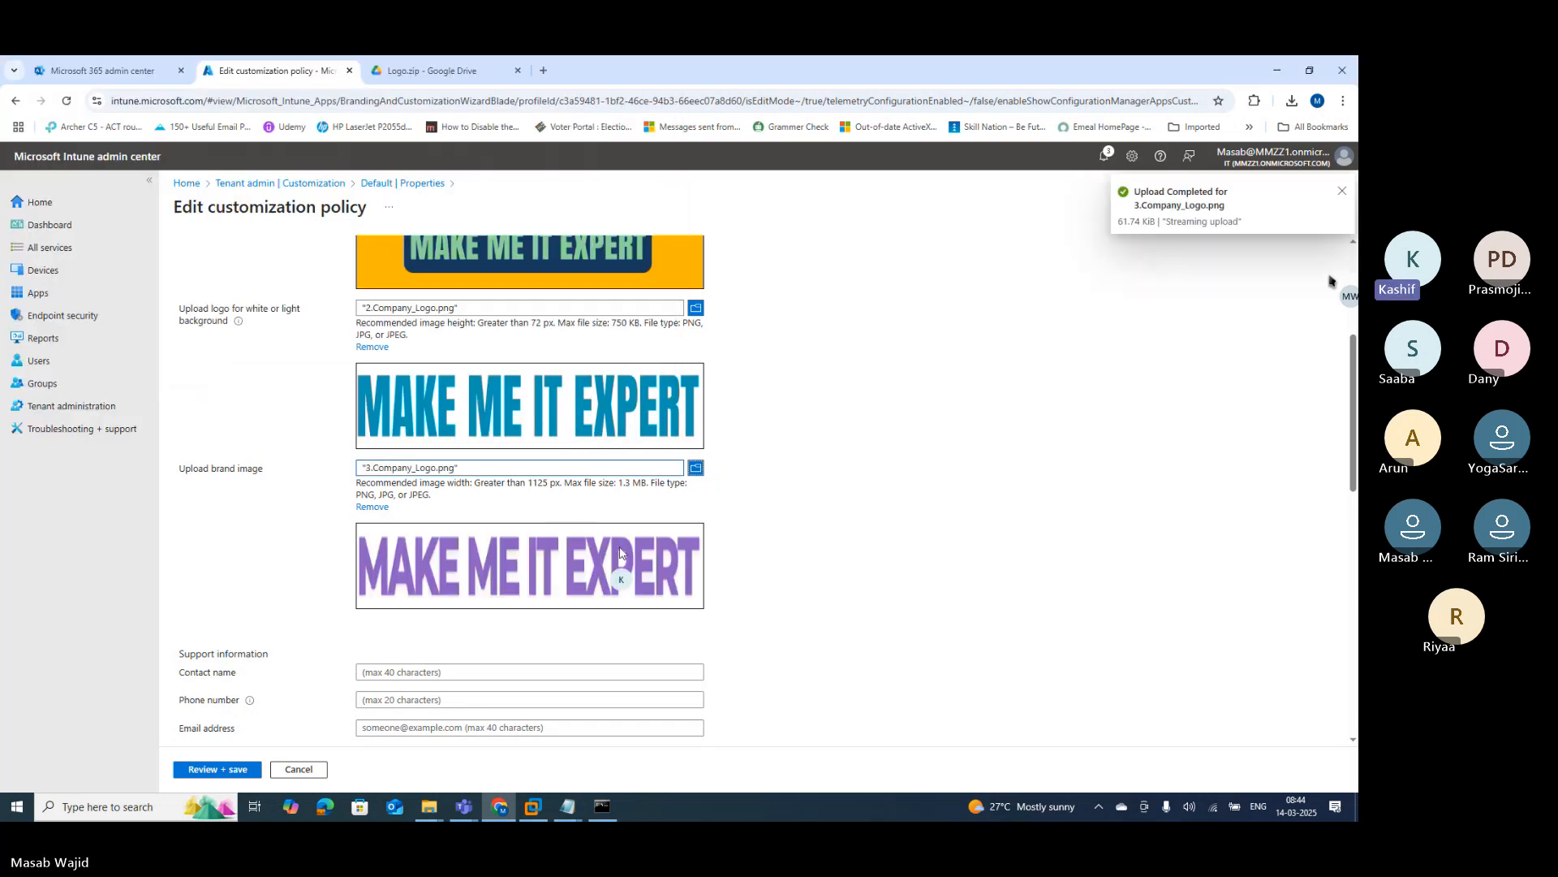
scroll(731, 479, down, 3)
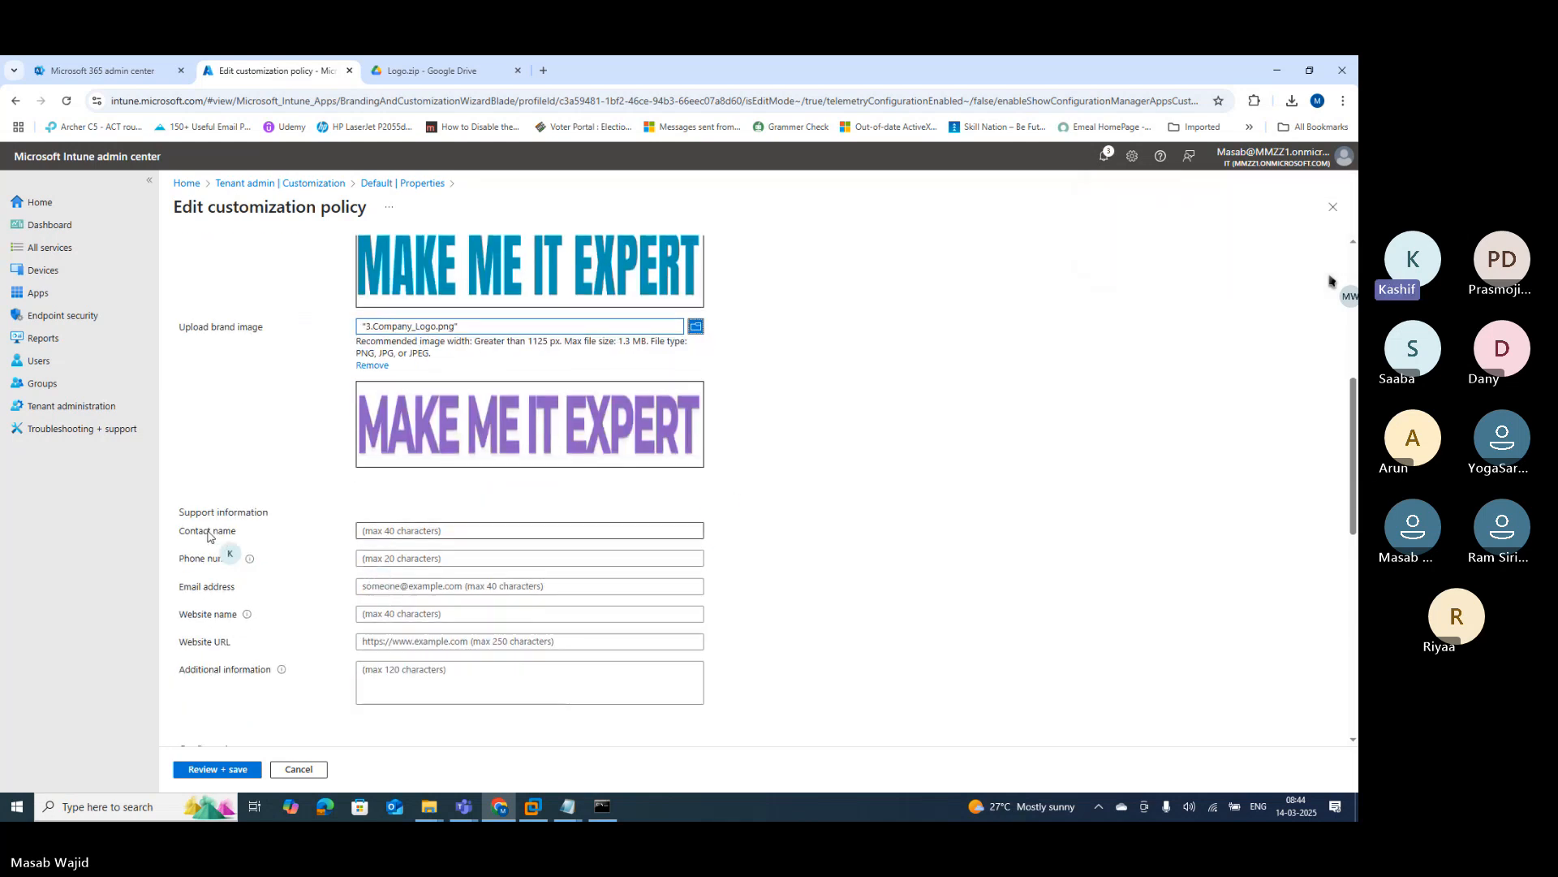
click(431, 530)
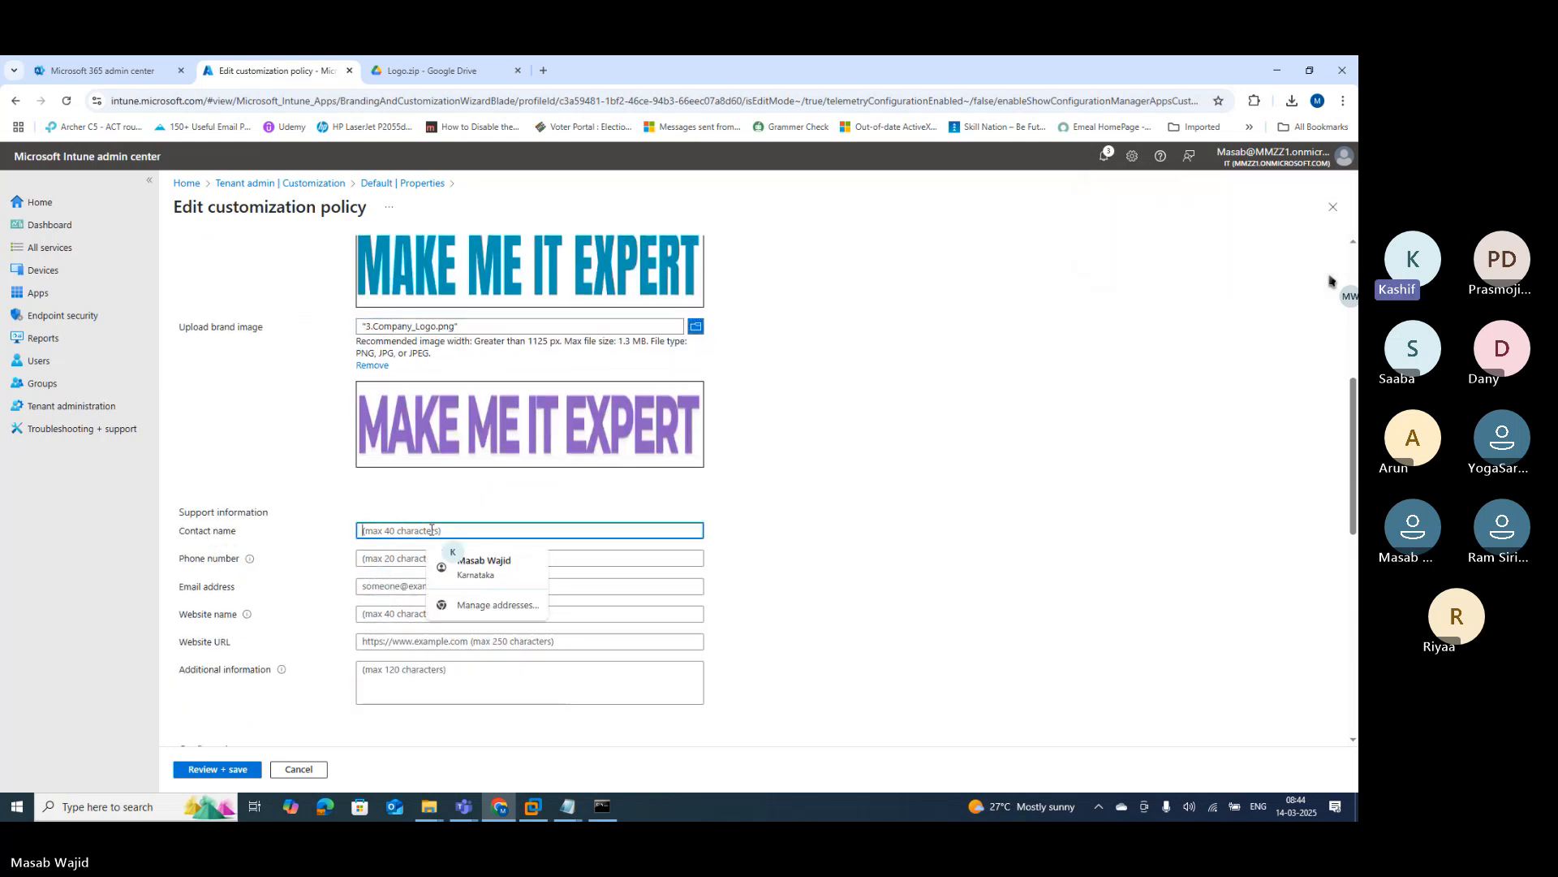
Step: Enter IT Support as contact name, plus the support phone number and e-mail address
text(IT S)
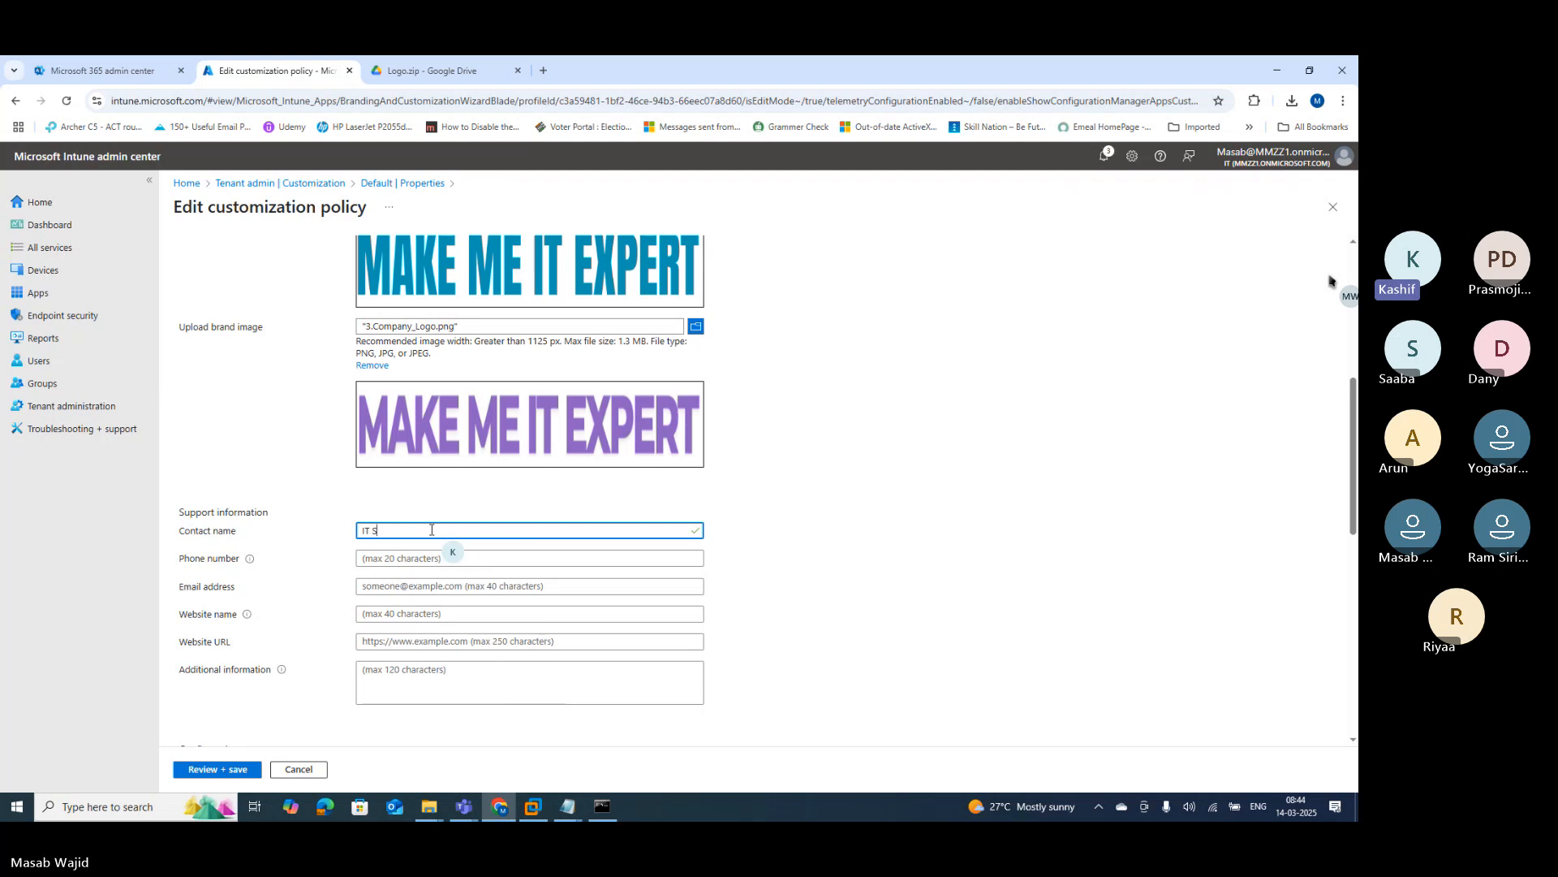
text(upport)
click(401, 558)
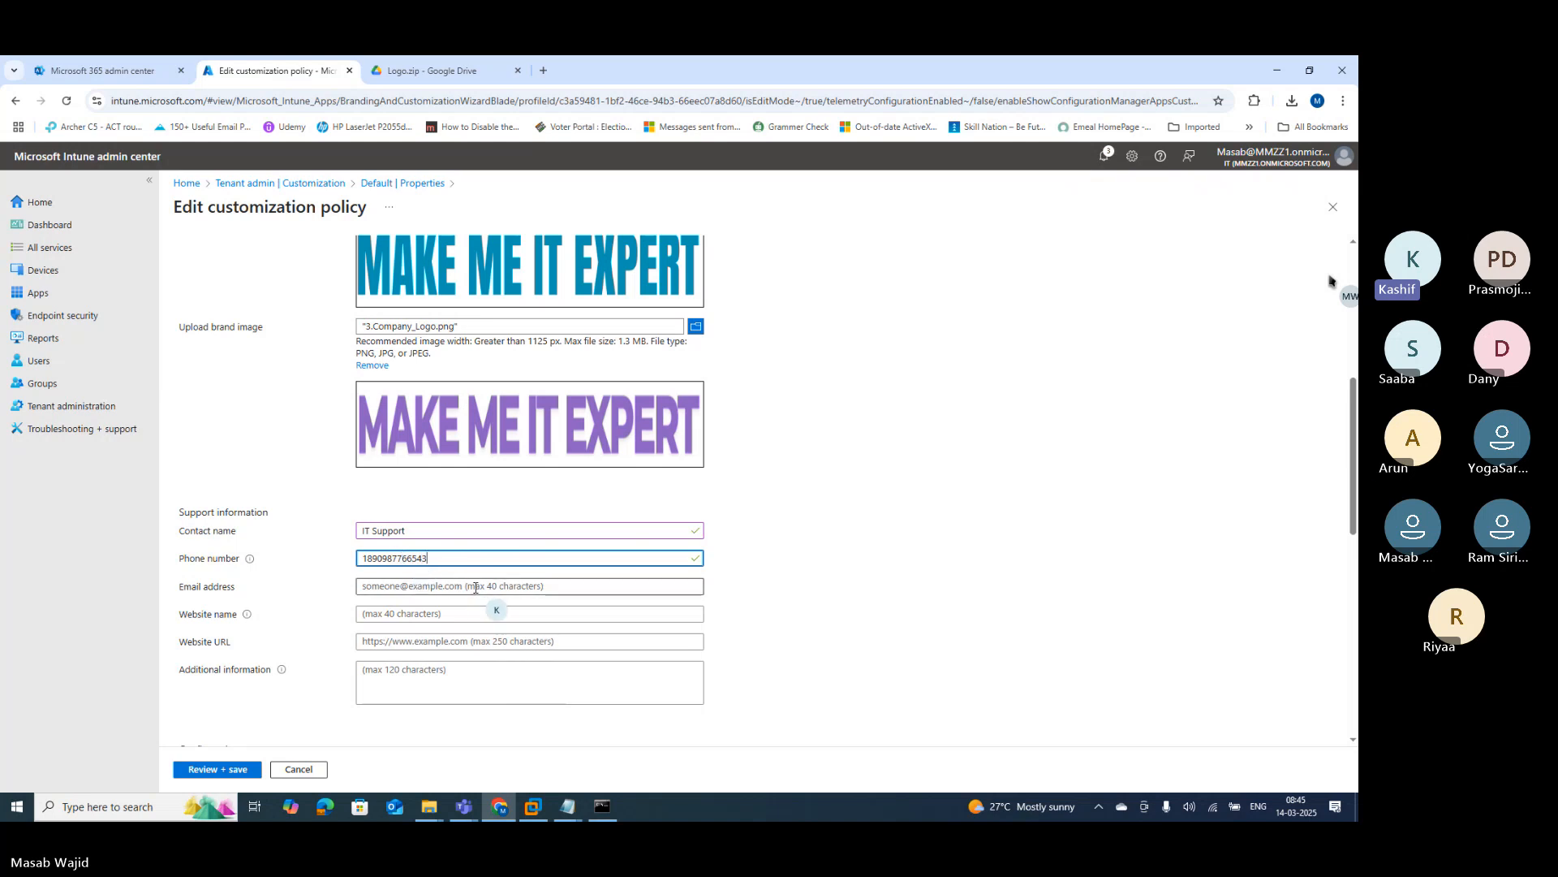
click(475, 587)
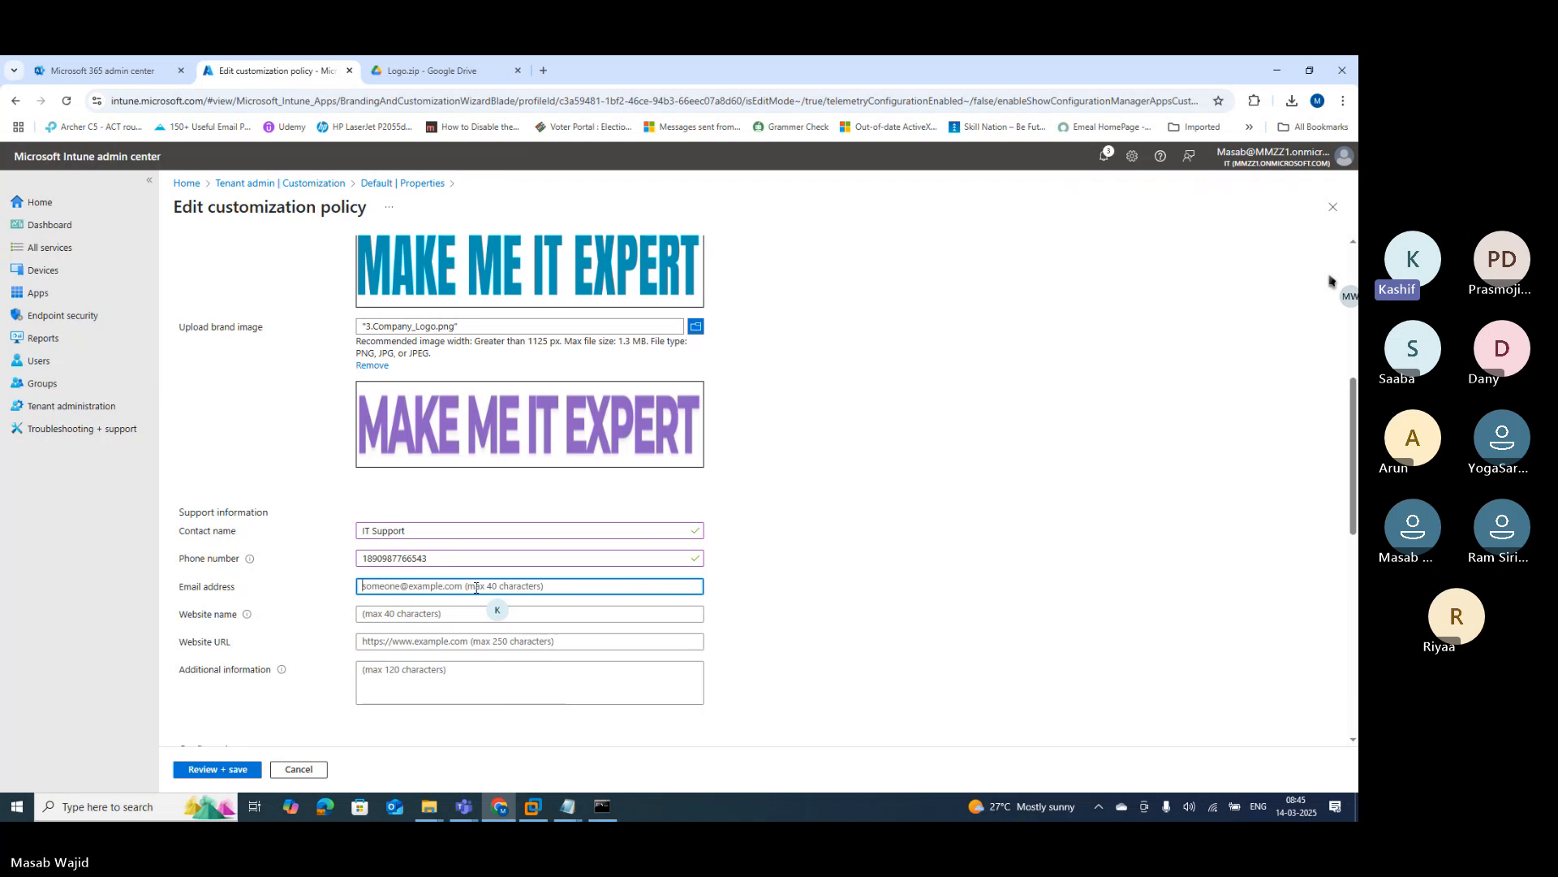
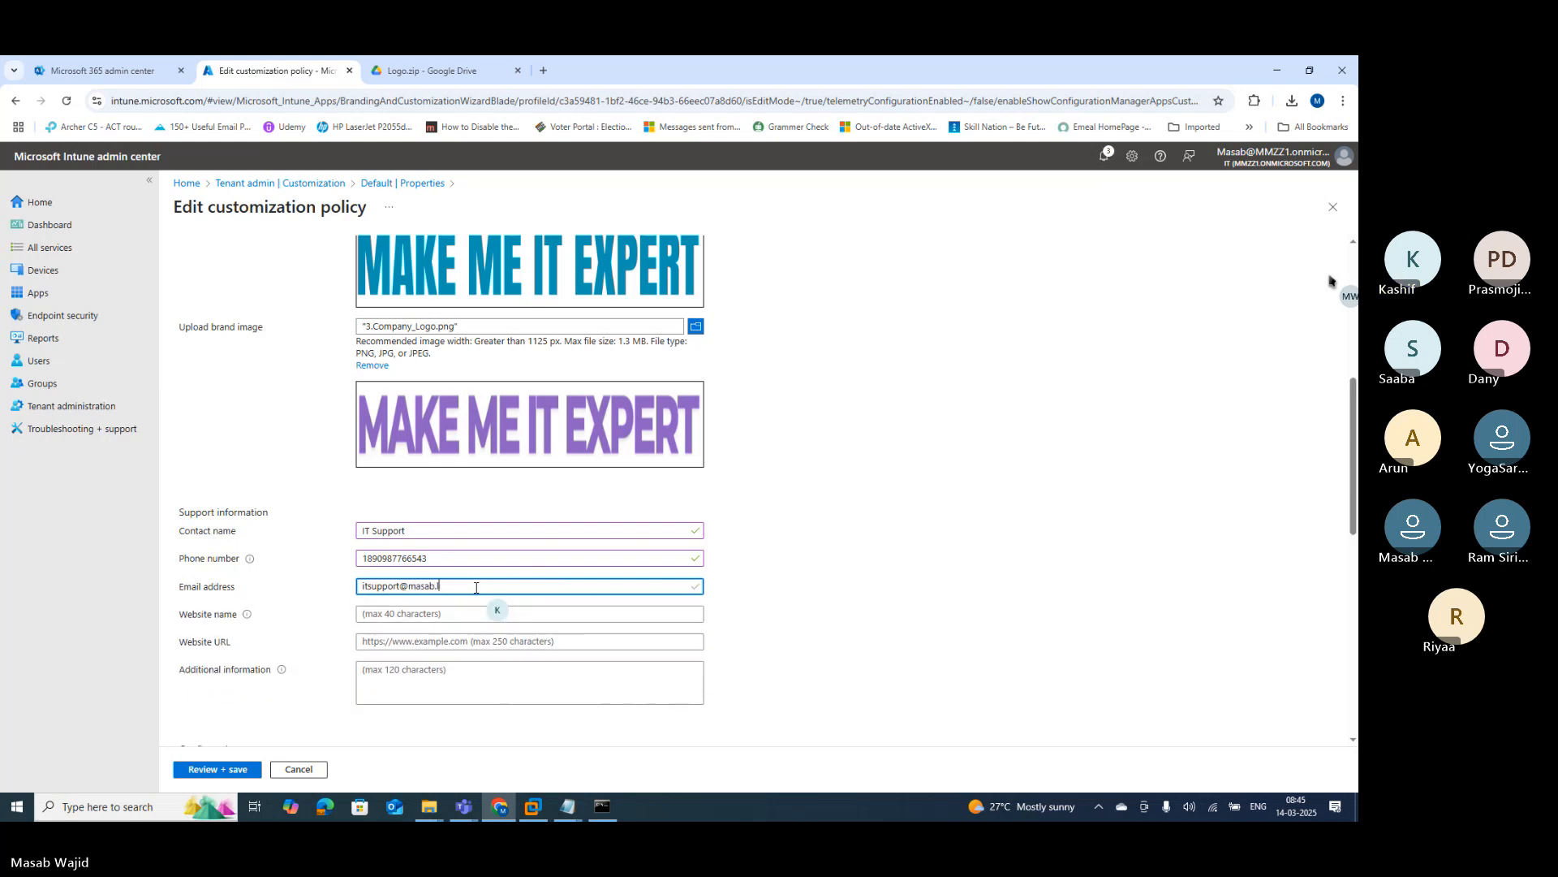
click(420, 617)
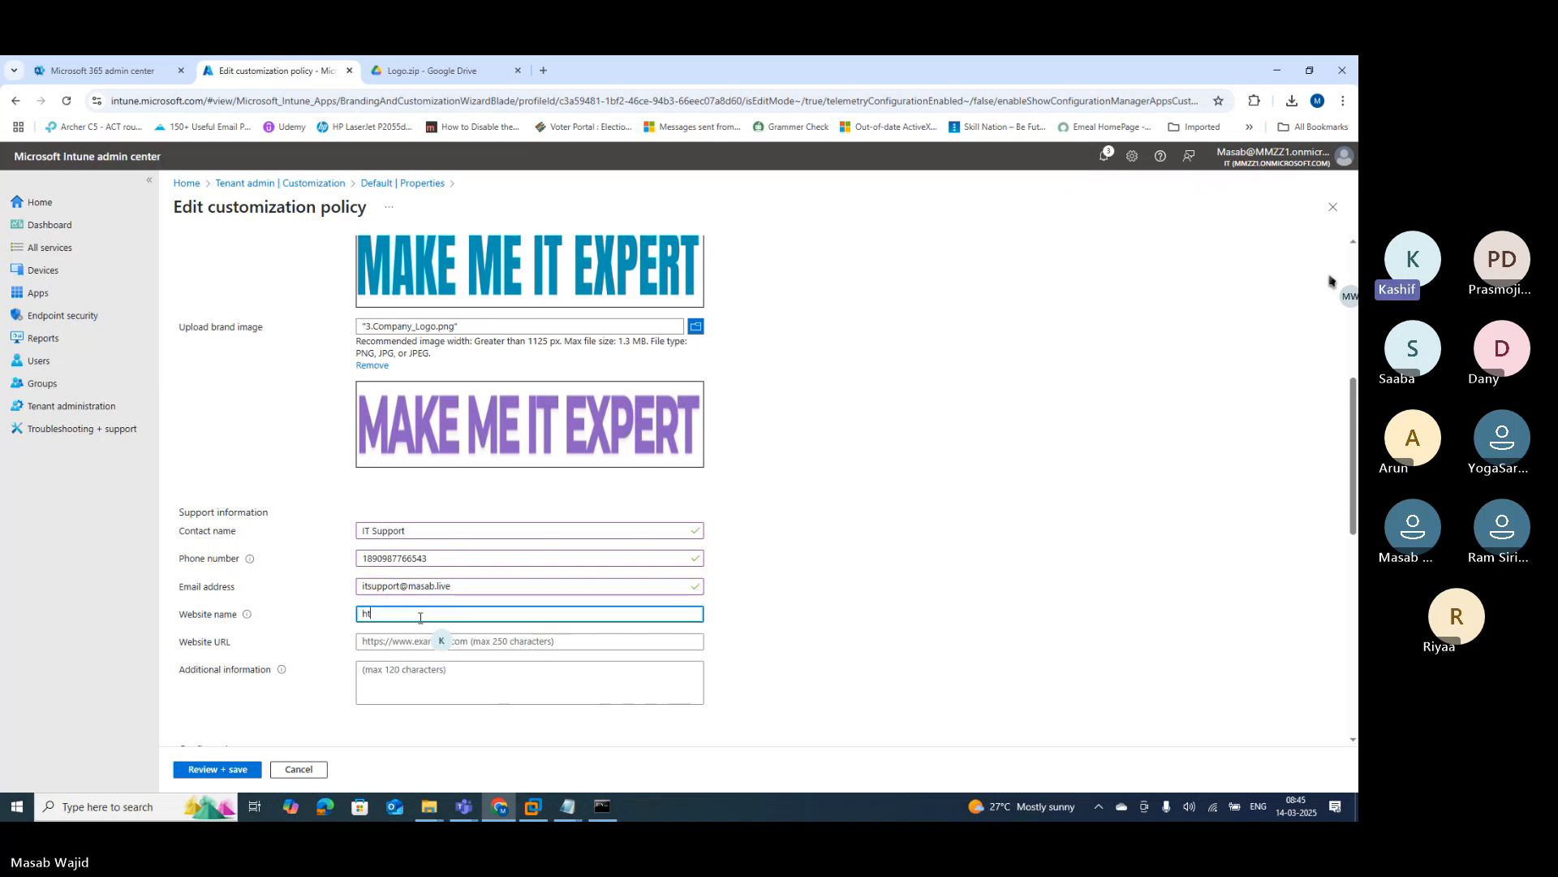
text(https://masab.live)
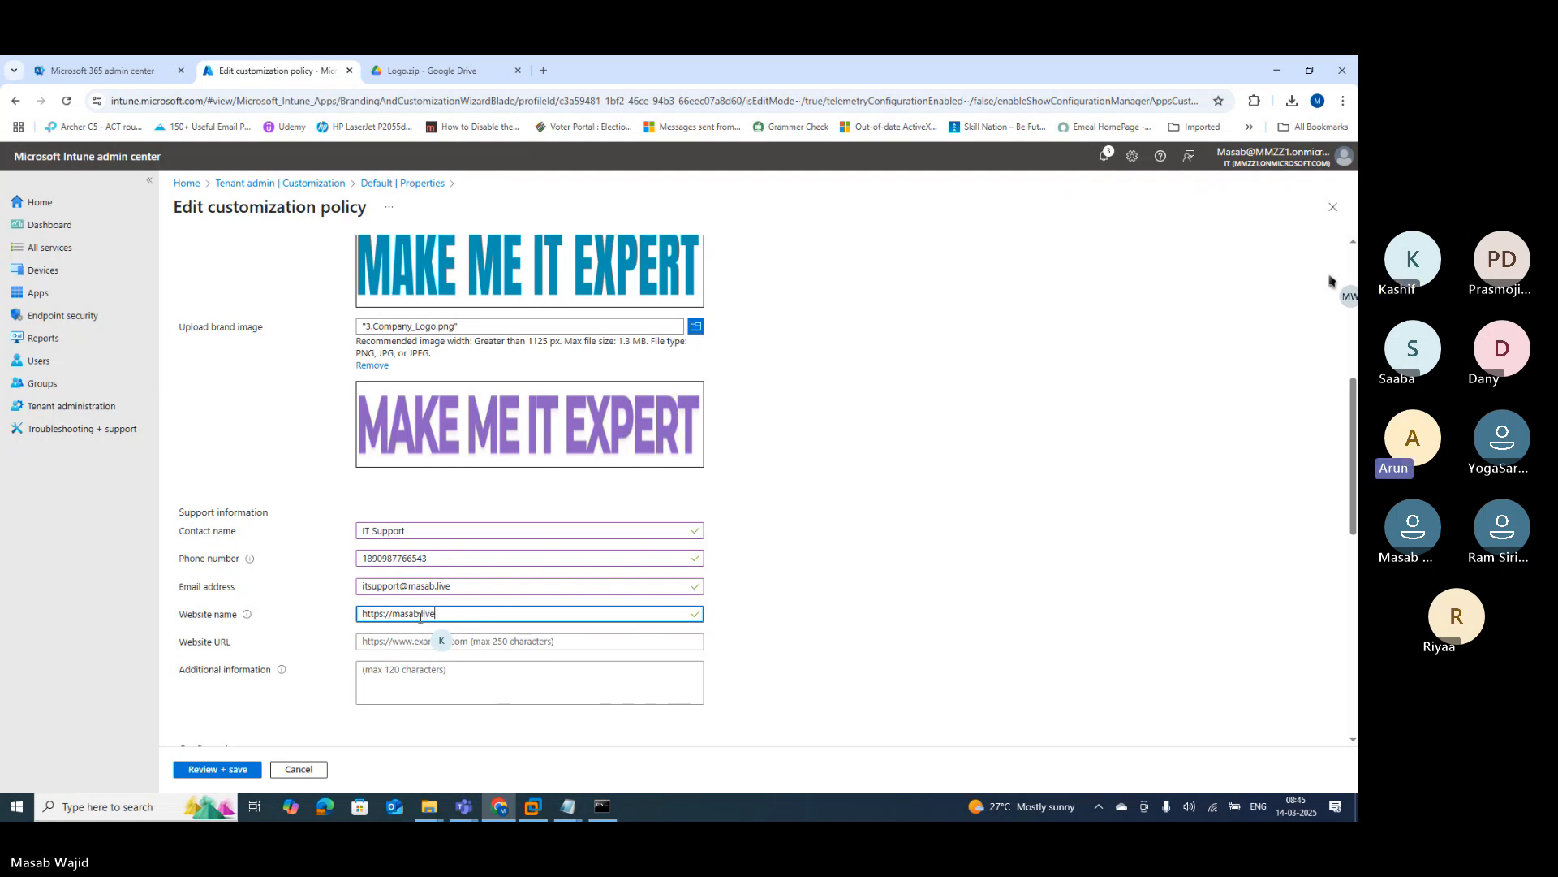
key(ctrl+a)
key(ctrl+c)
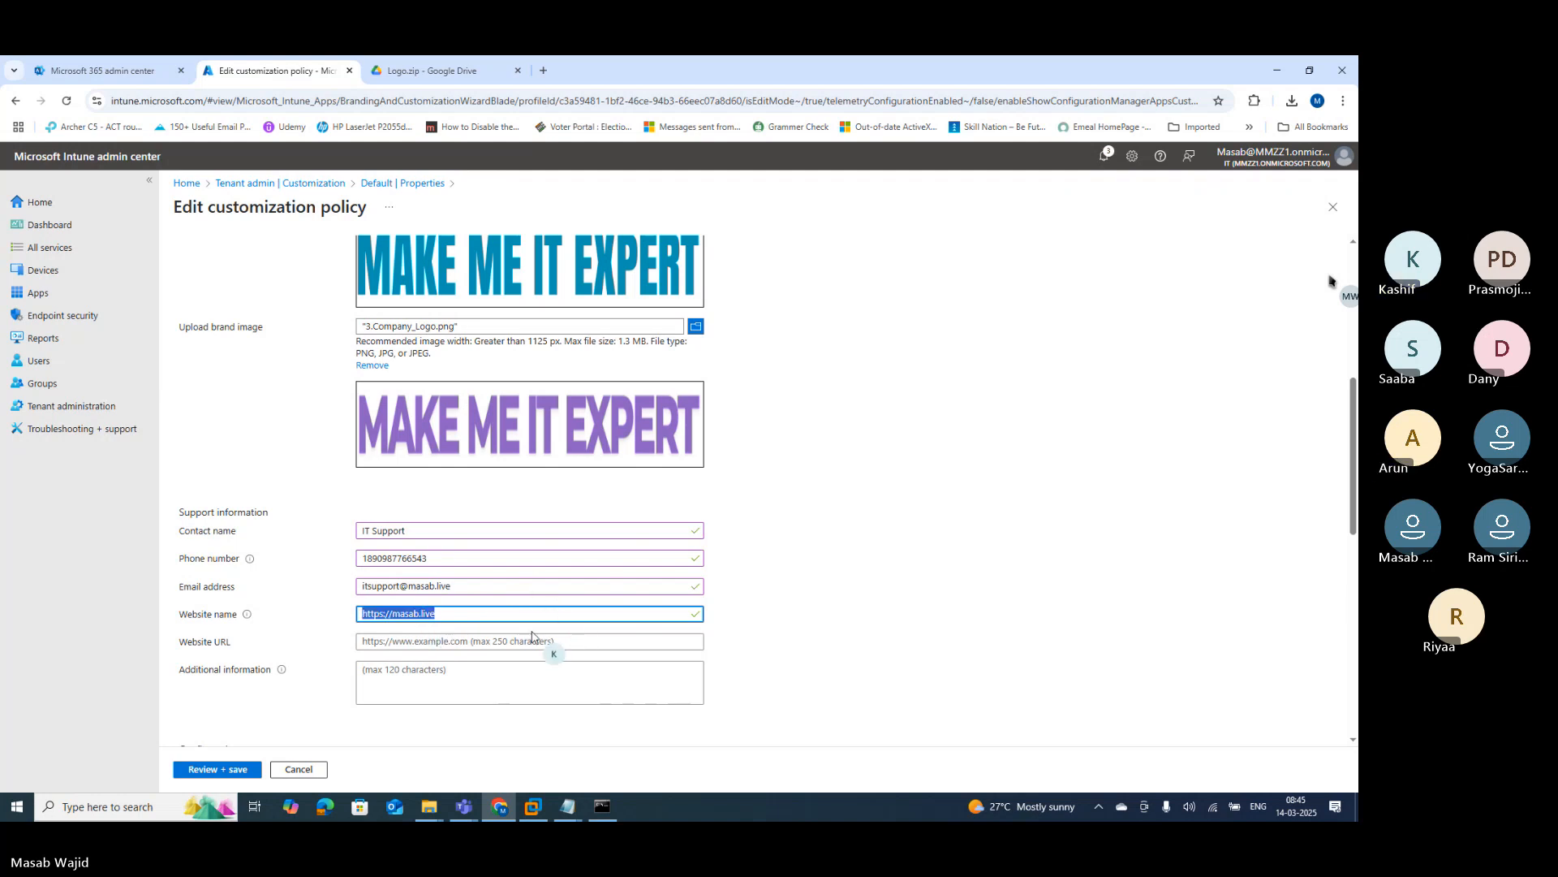
click(439, 641)
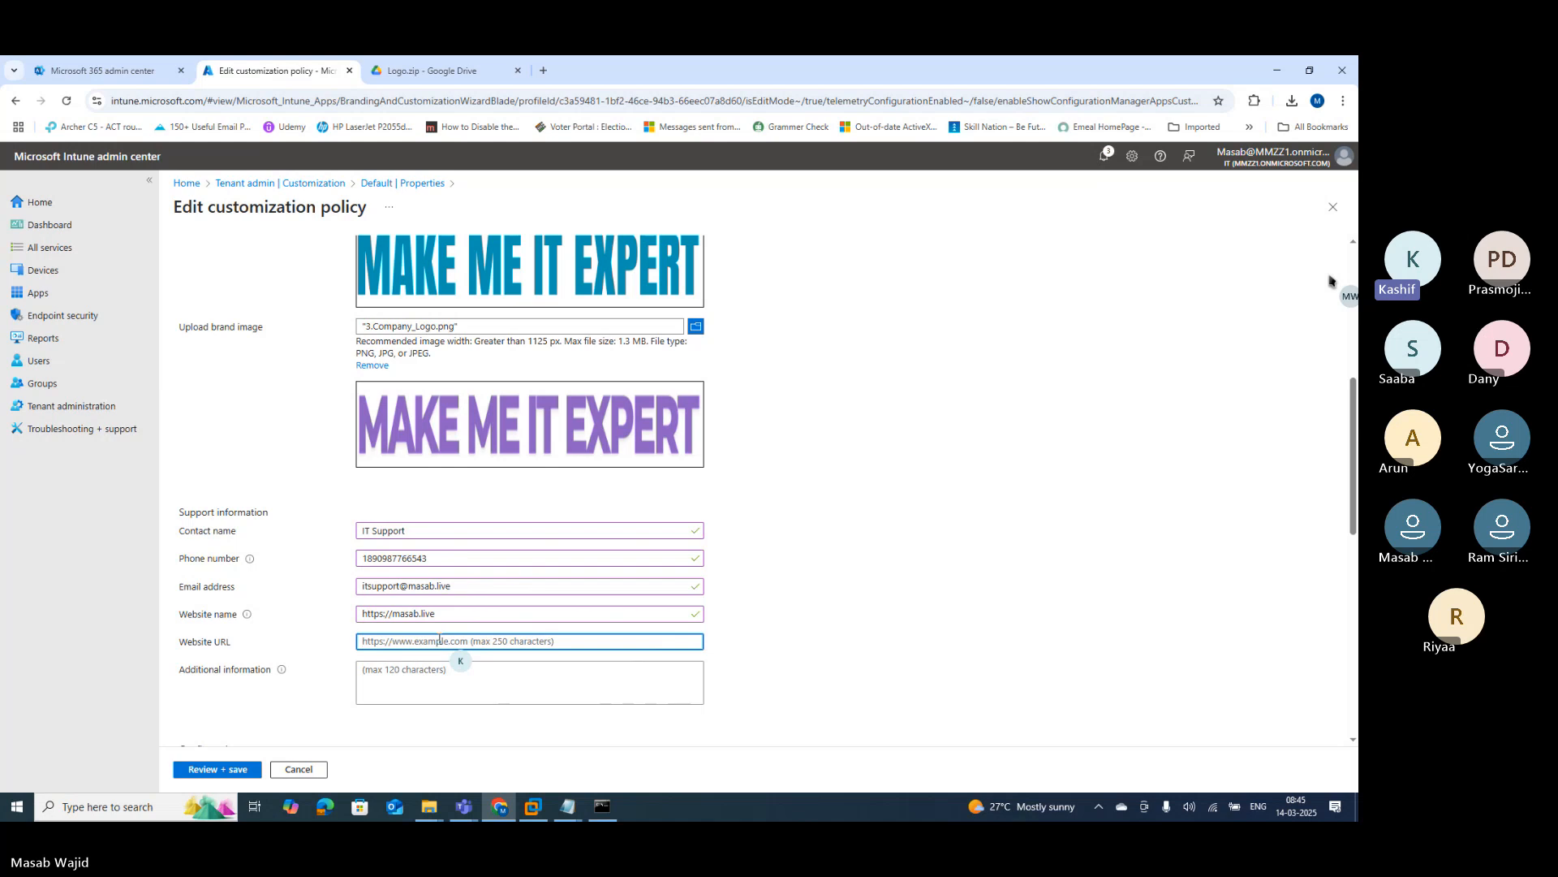
key(ctrl+v)
click(450, 612)
key(ctrl+a)
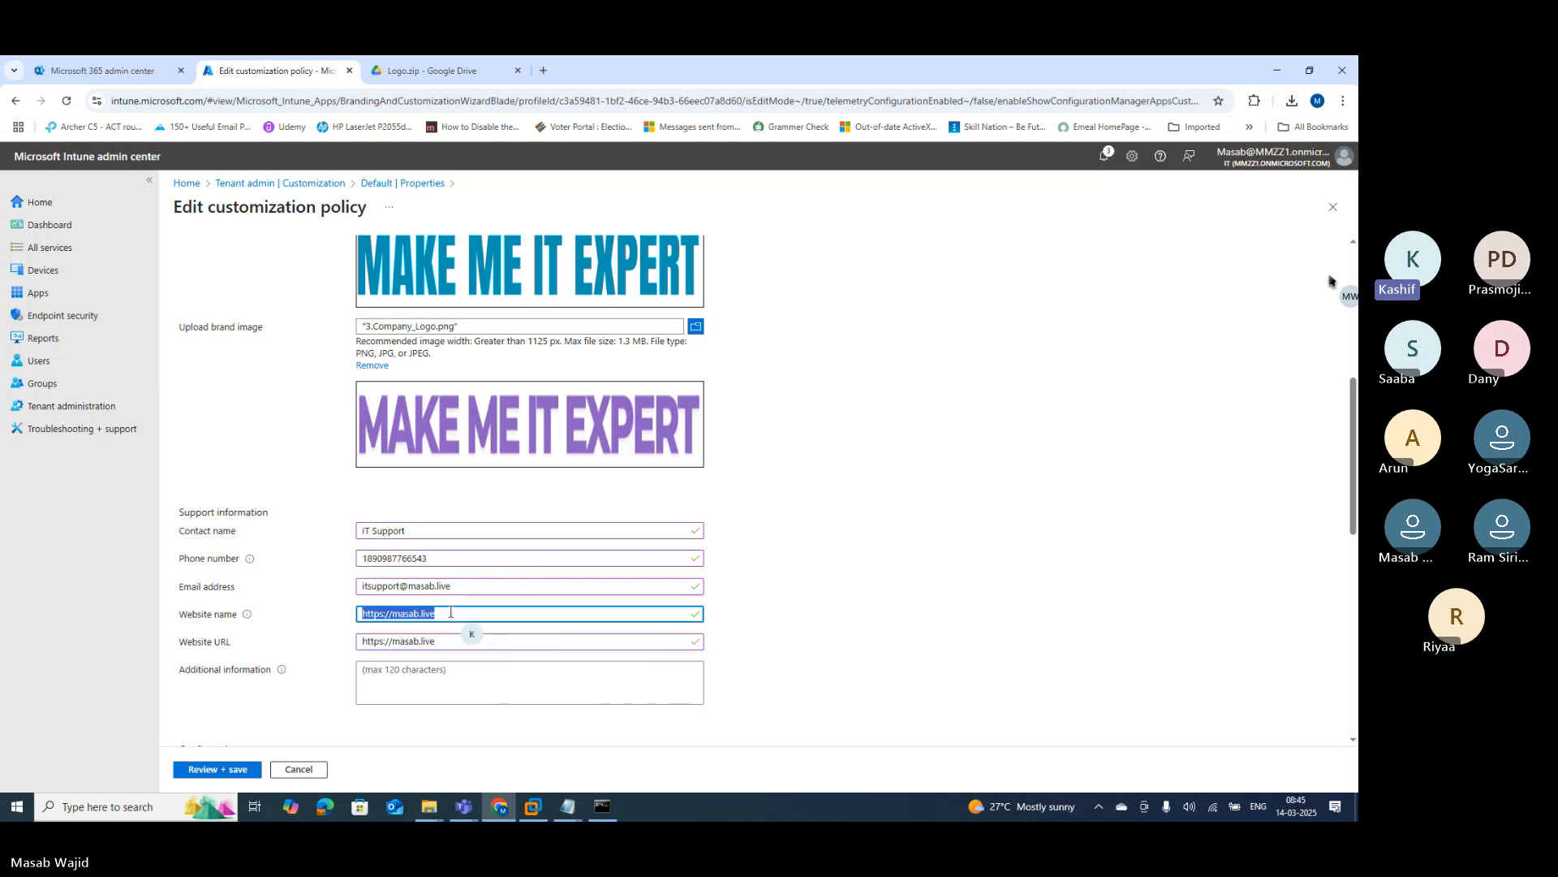
text(Masab Home)
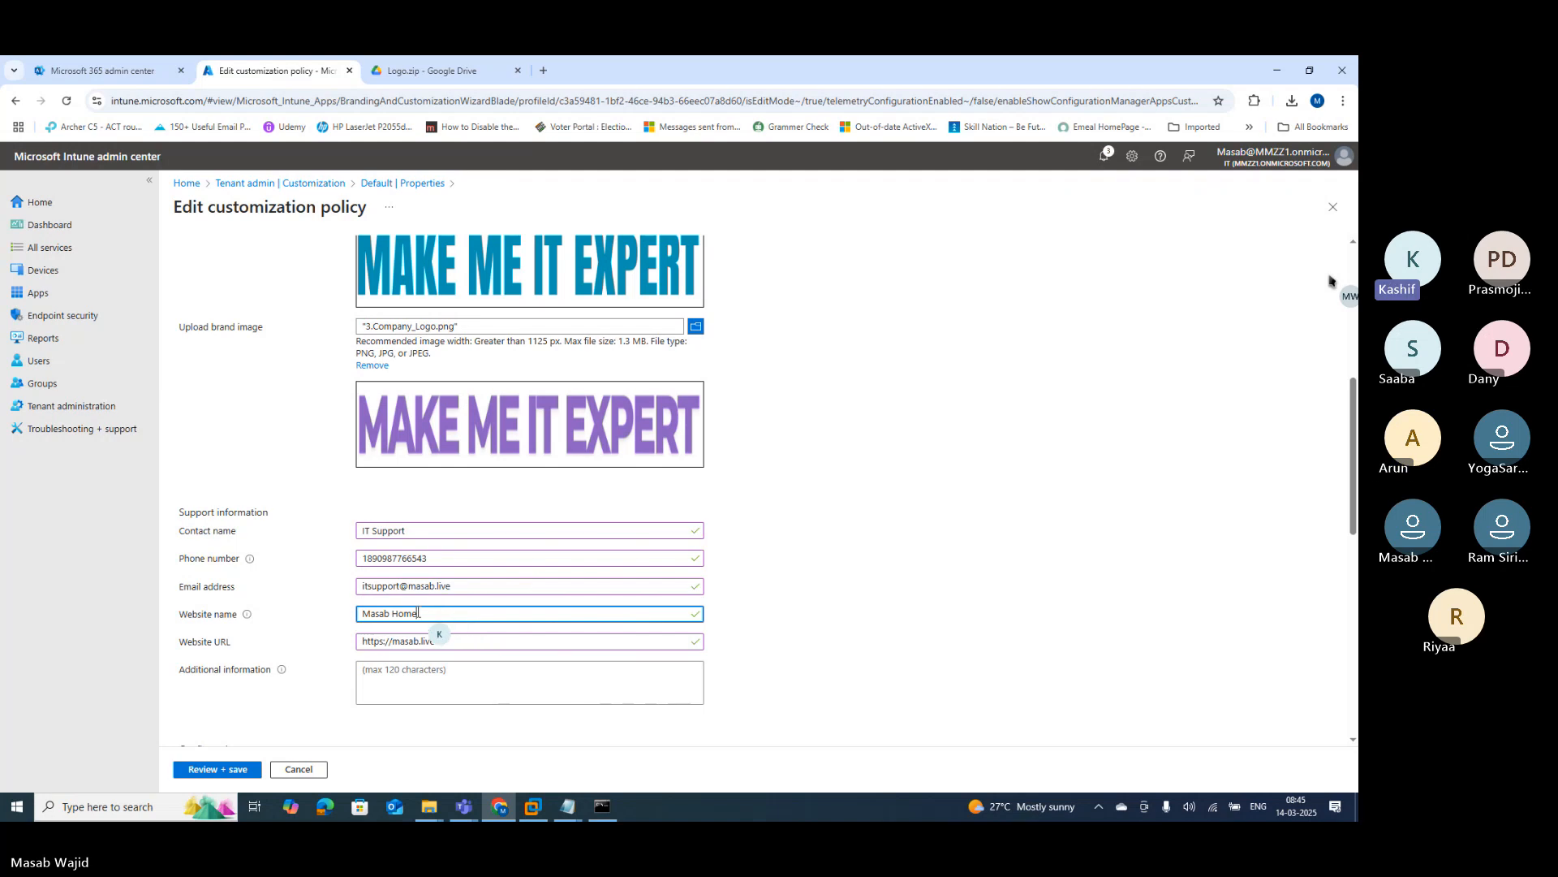
double_click(424, 615)
text(W)
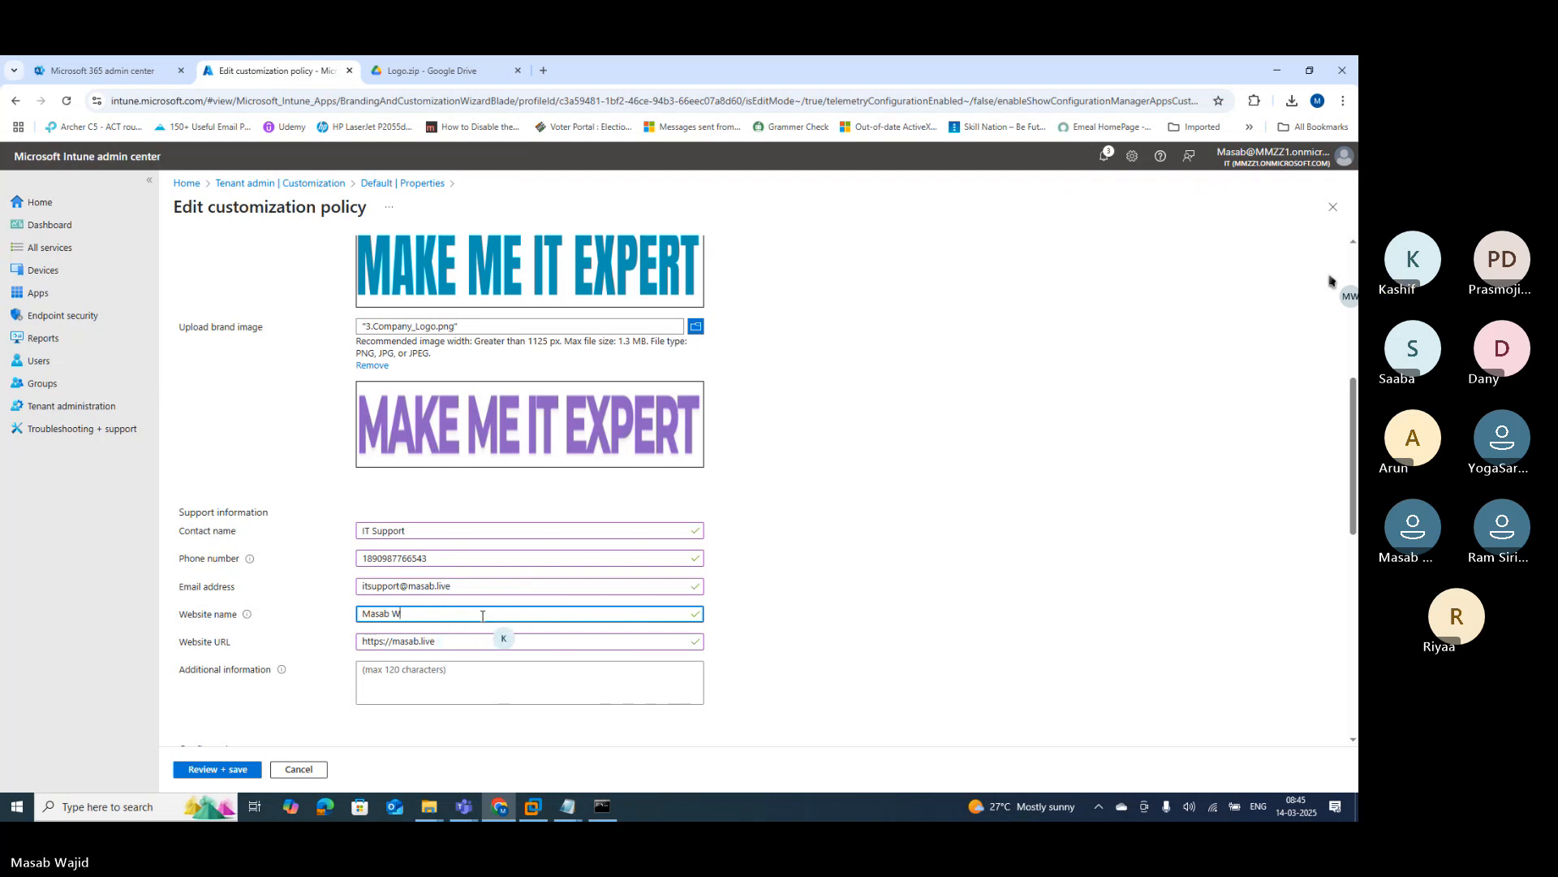
text(ebsite)
Step: Paste the help message from the Notepad notes into Additional information
scroll(579, 568, down, 1)
click(430, 618)
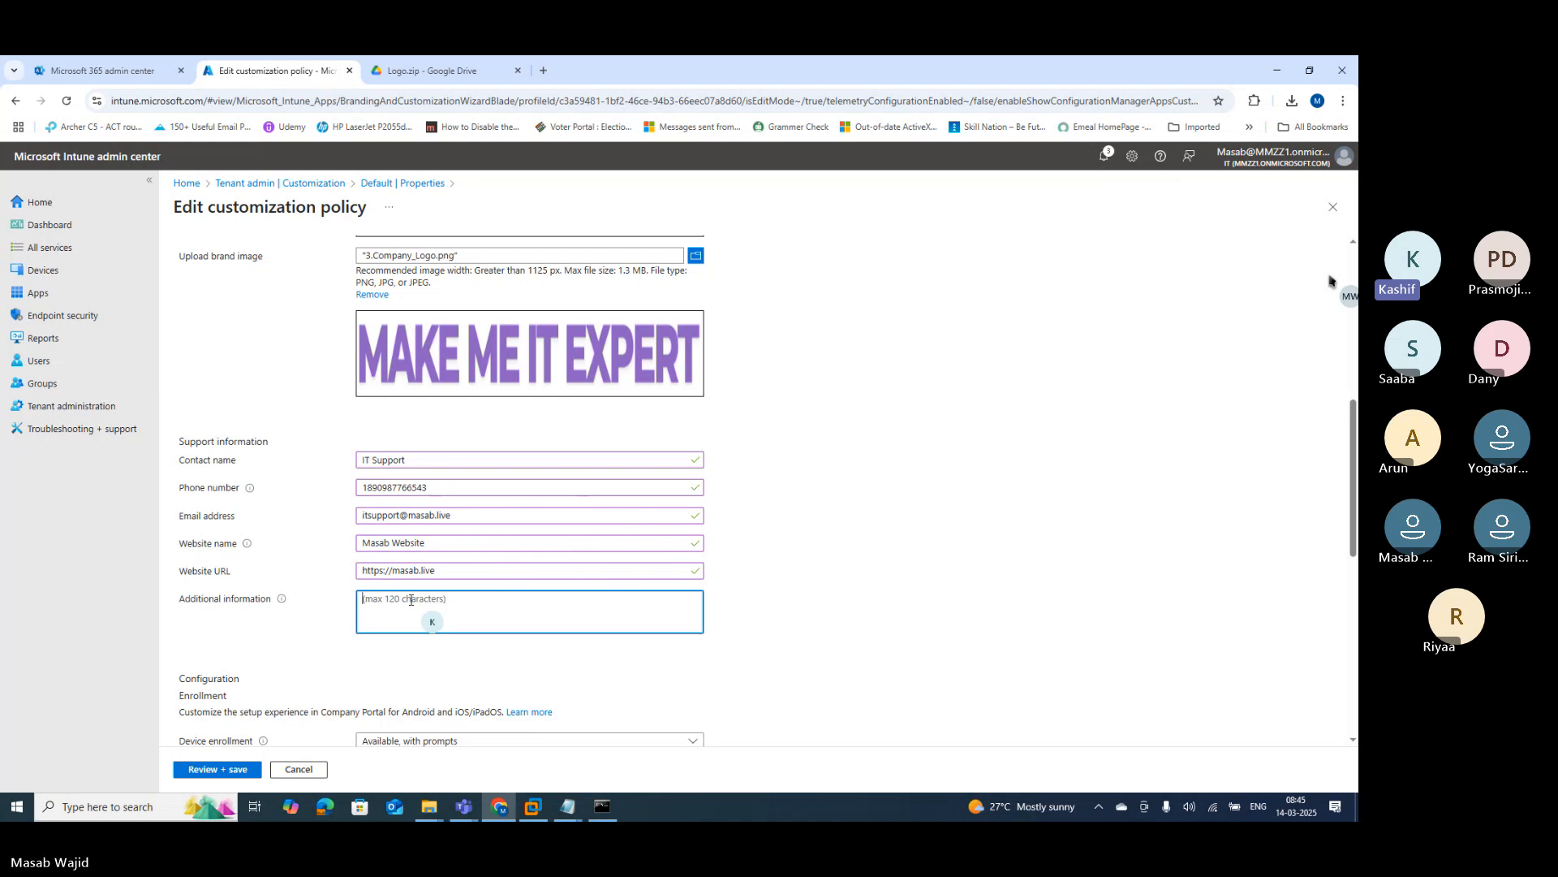
click(568, 806)
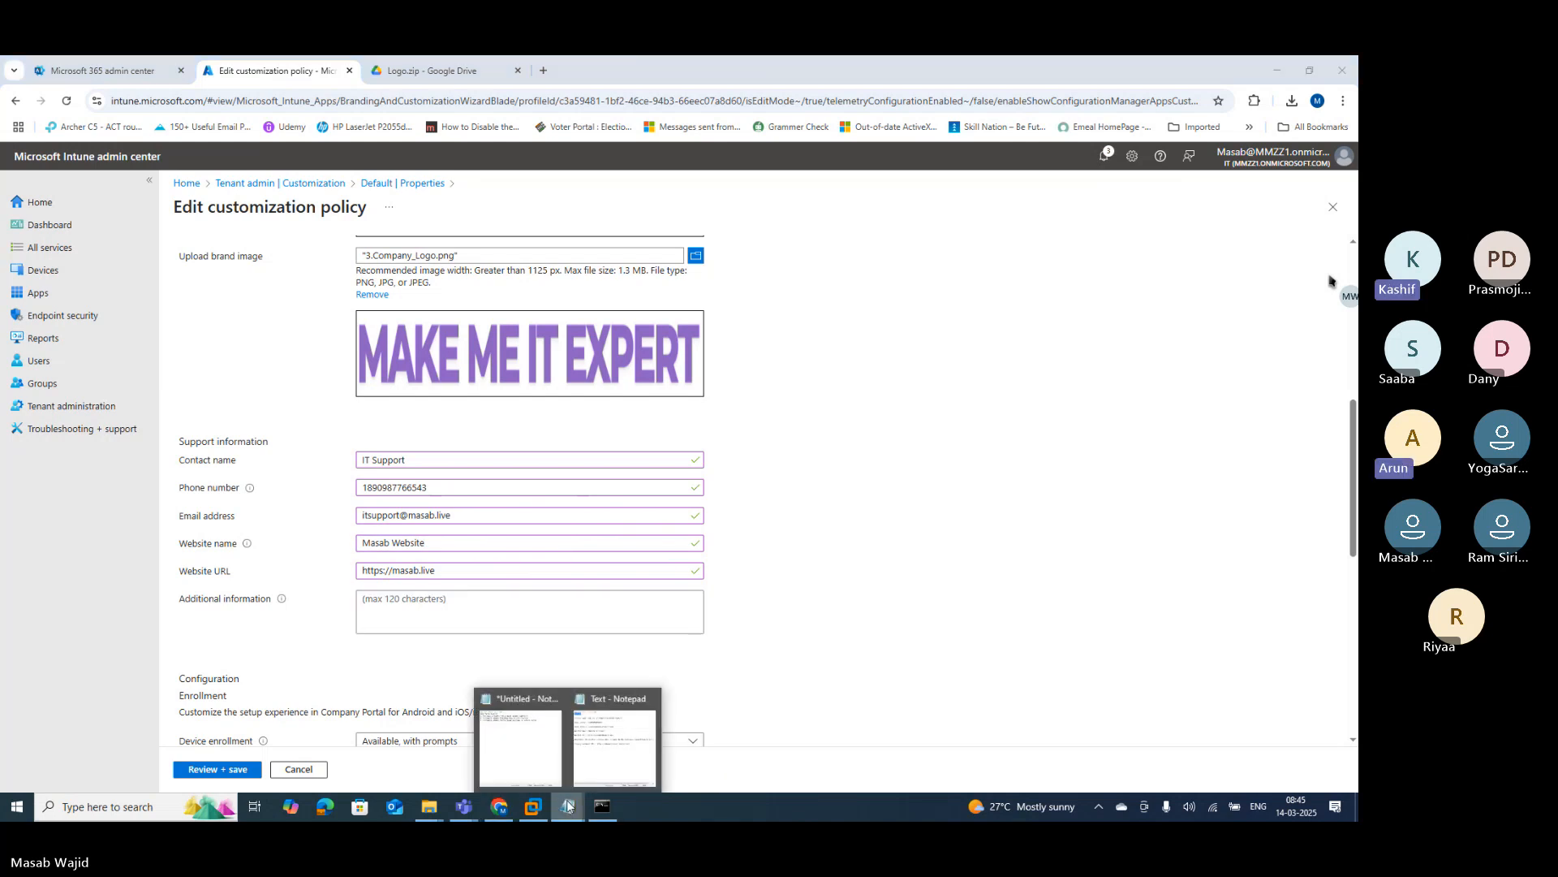
click(592, 770)
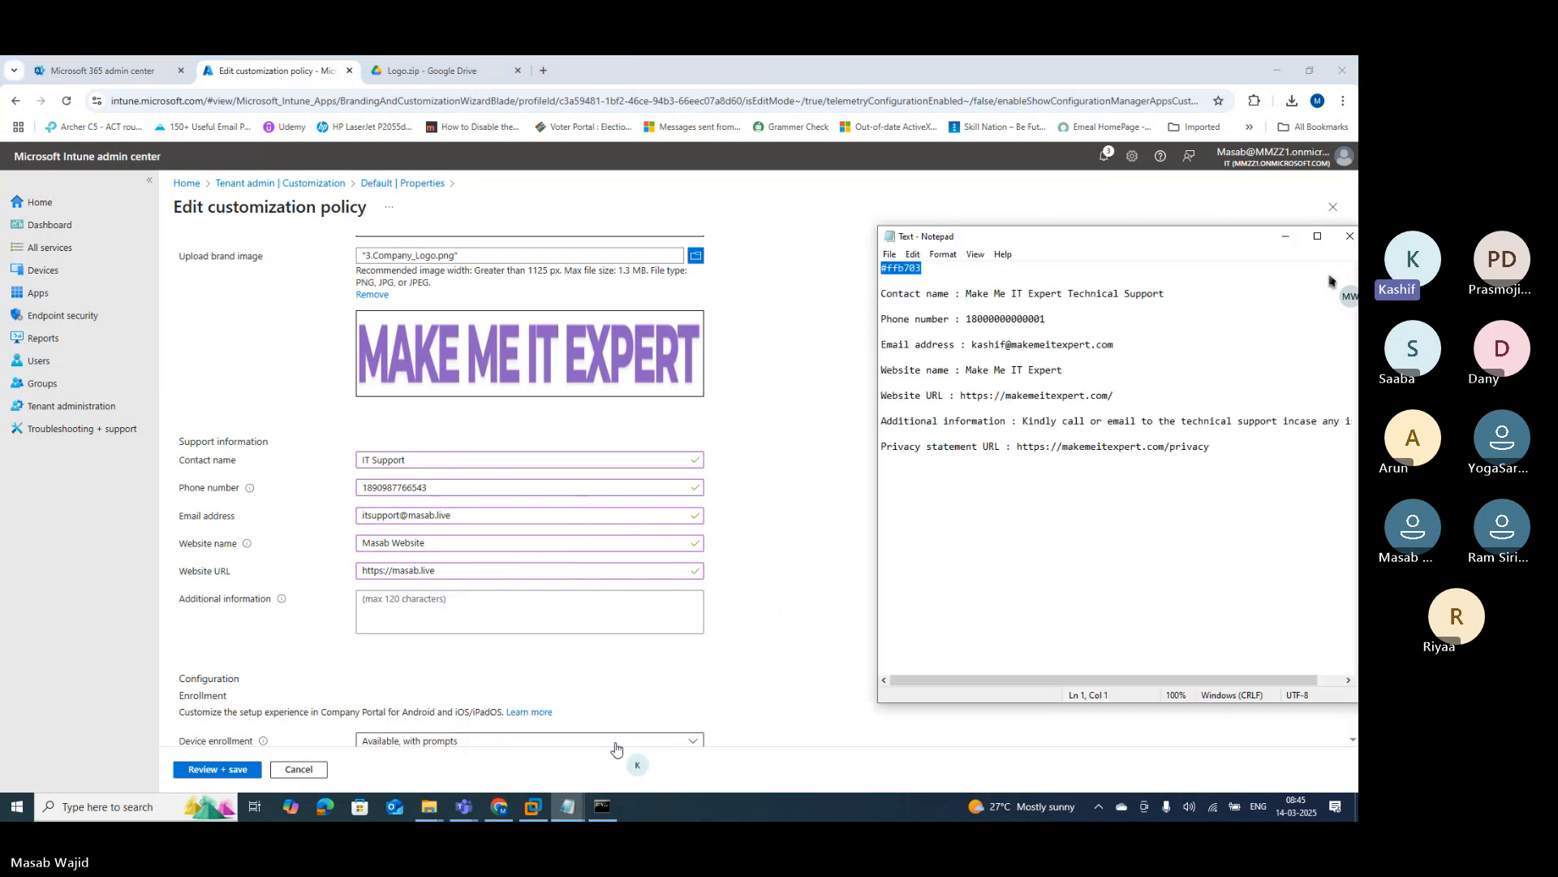
click(1024, 422)
key(shift+End)
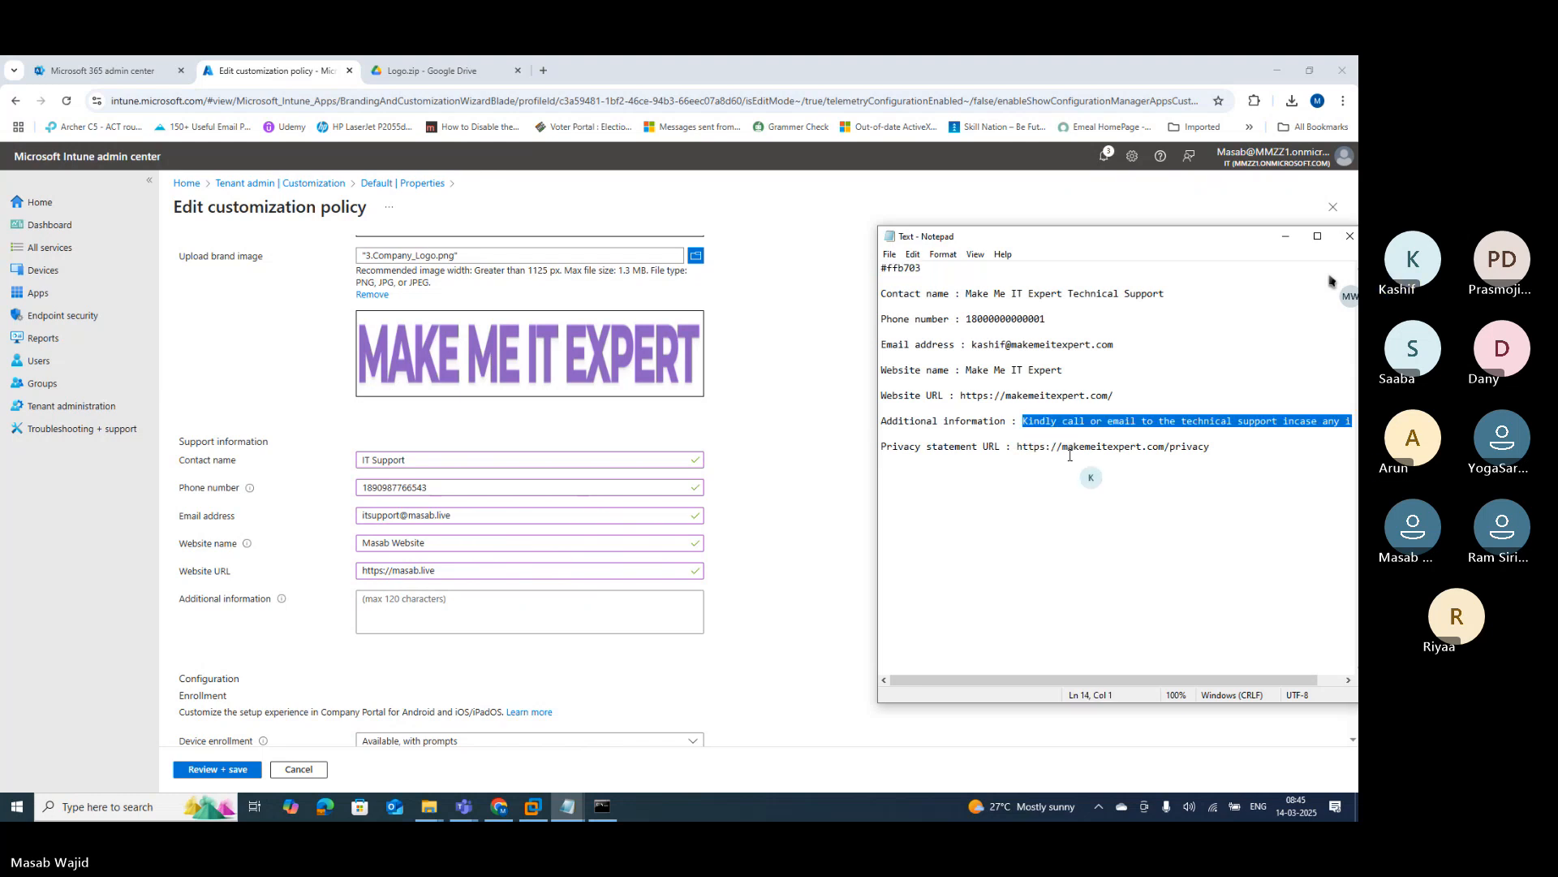
click(463, 601)
text(Kindly call or email to the technical support incase any issues)
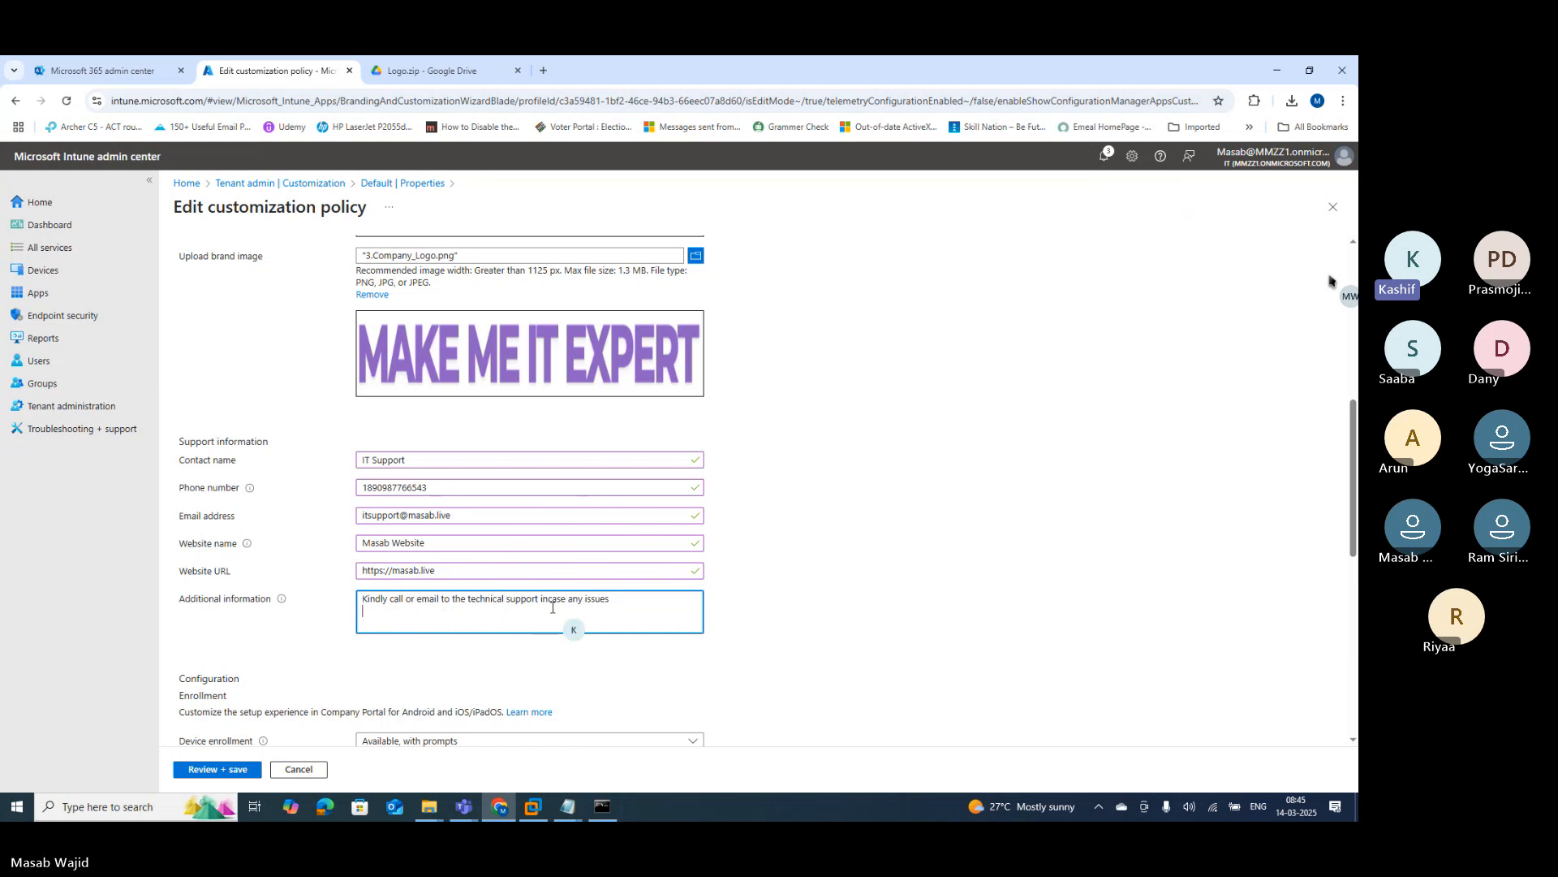
scroll(772, 605, down, 2)
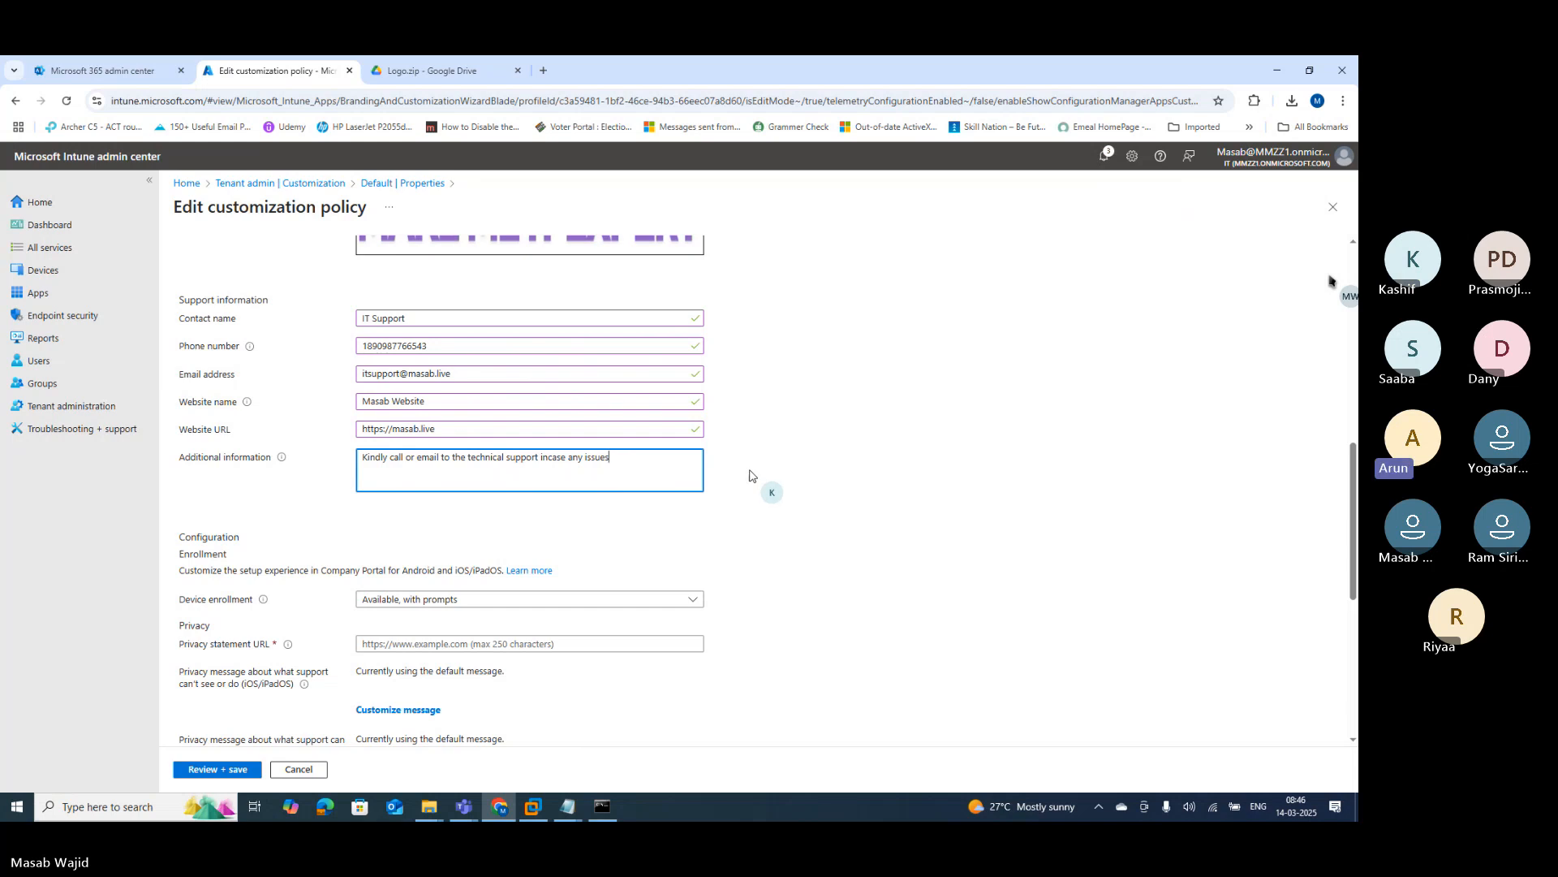
scroll(746, 479, down, 1)
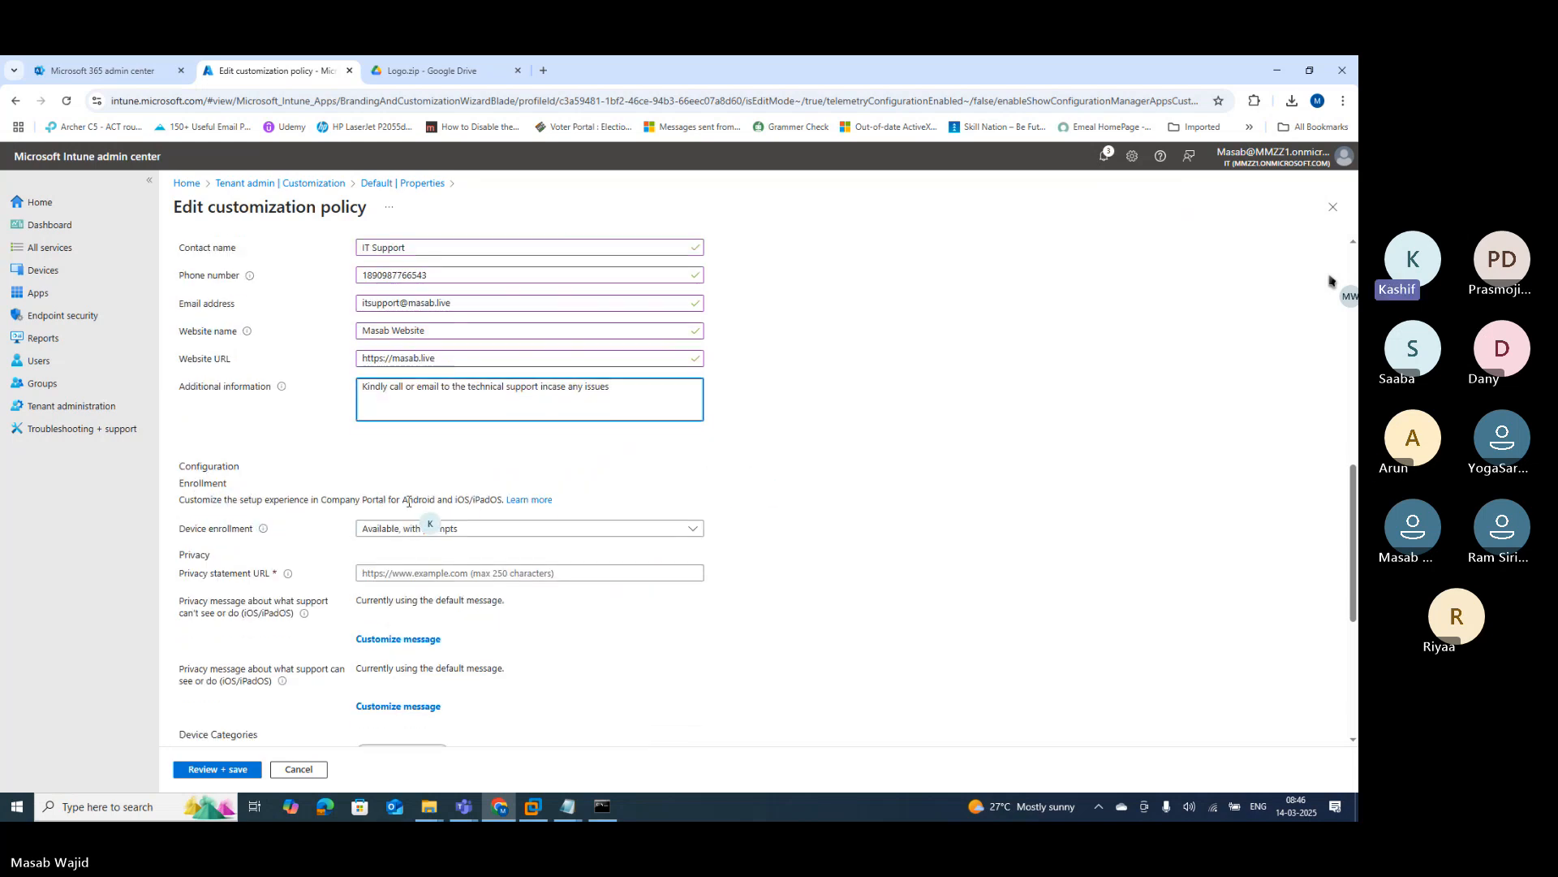
drag(408, 499, 436, 499)
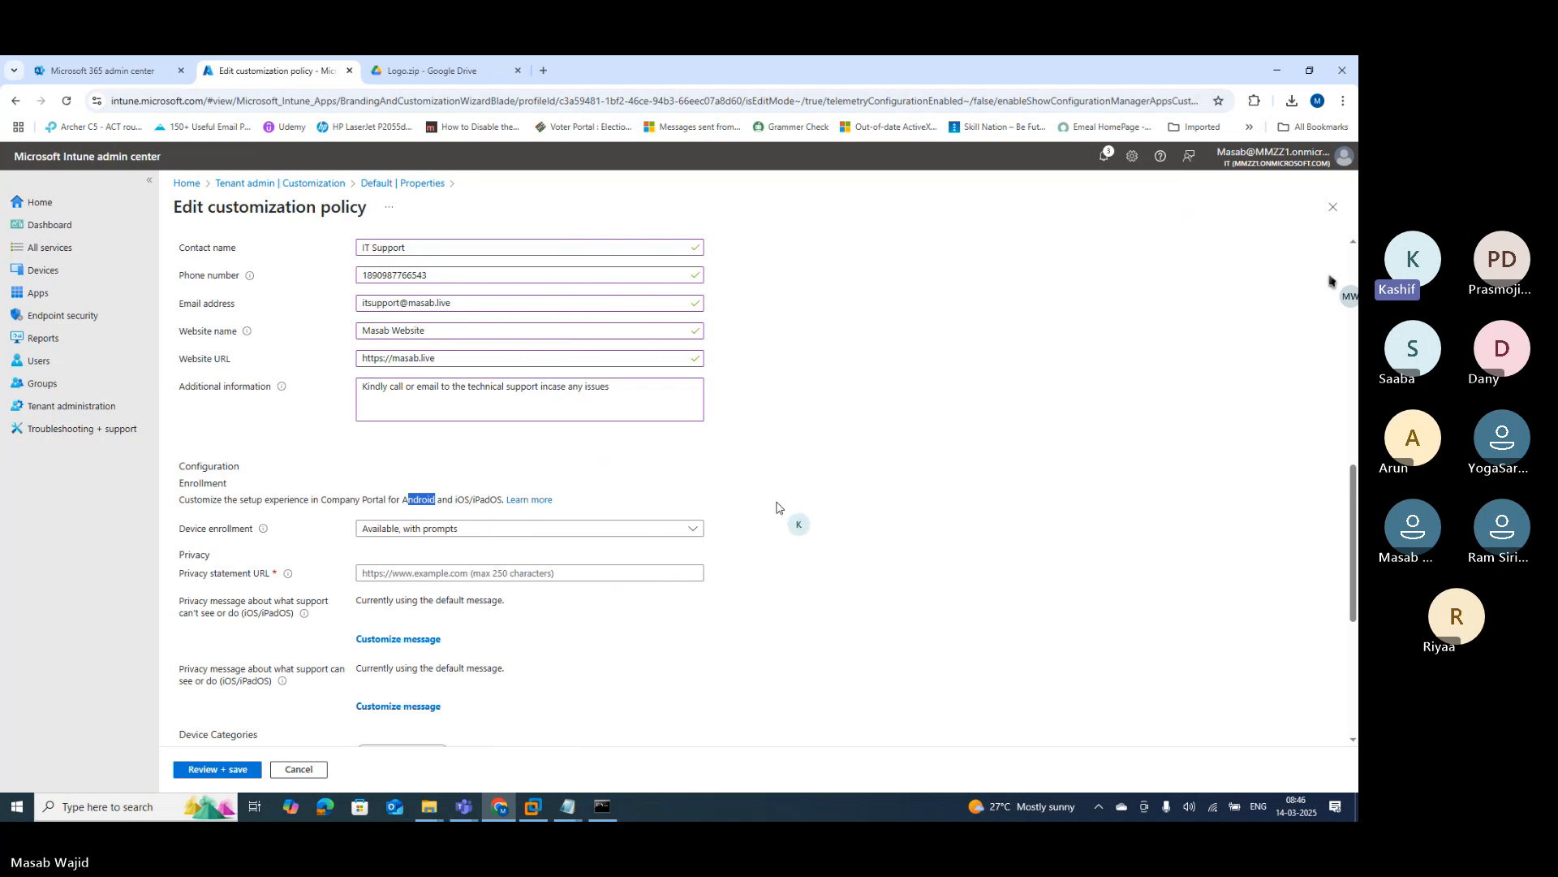
scroll(777, 507, down, 1)
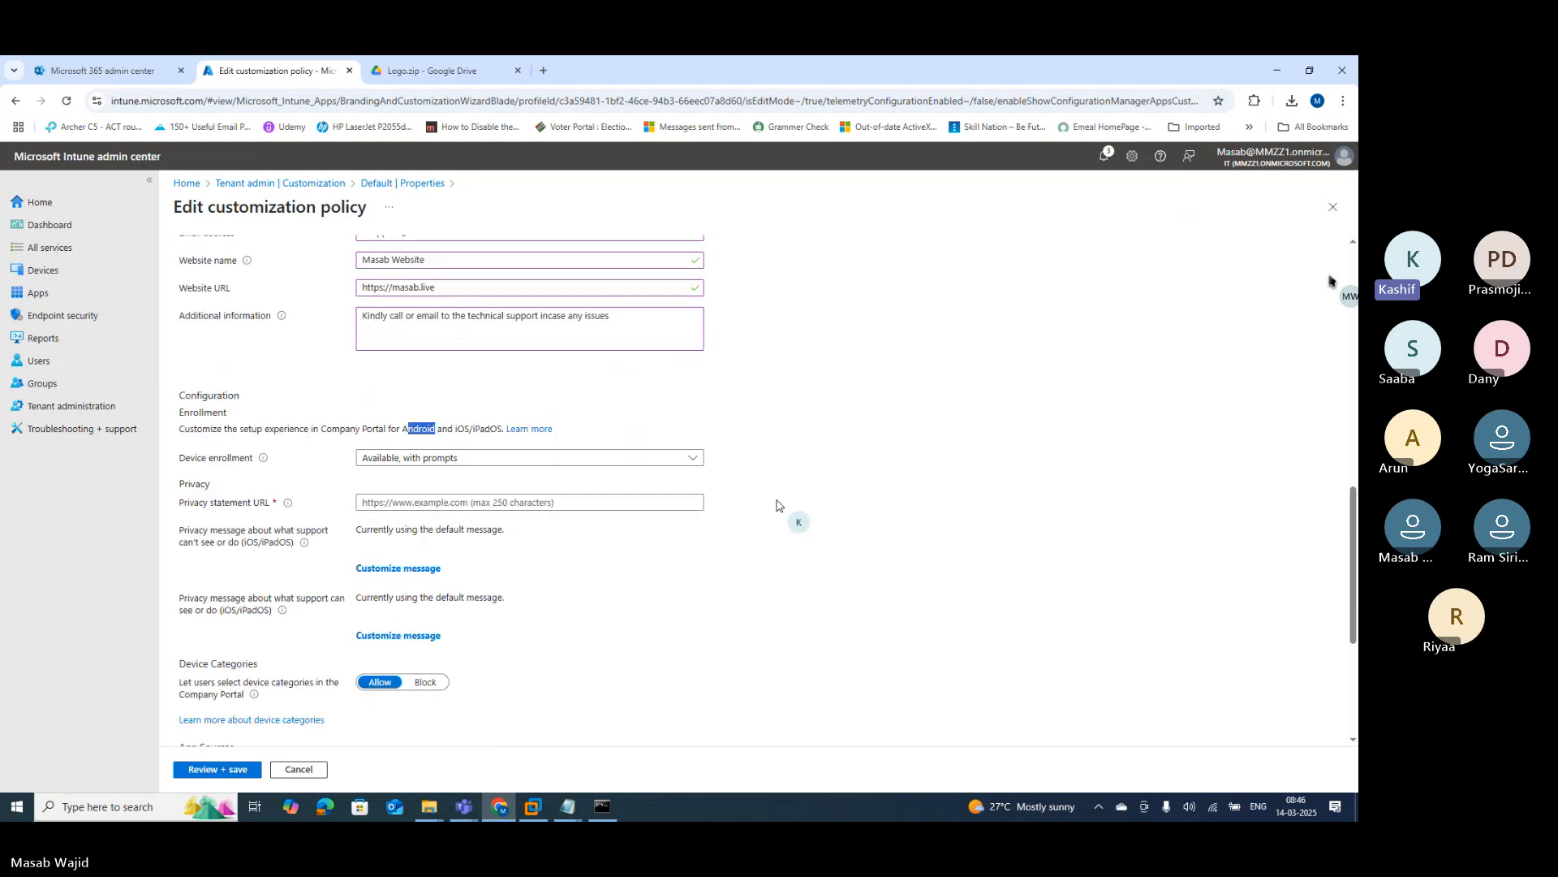
drag(189, 502, 227, 508)
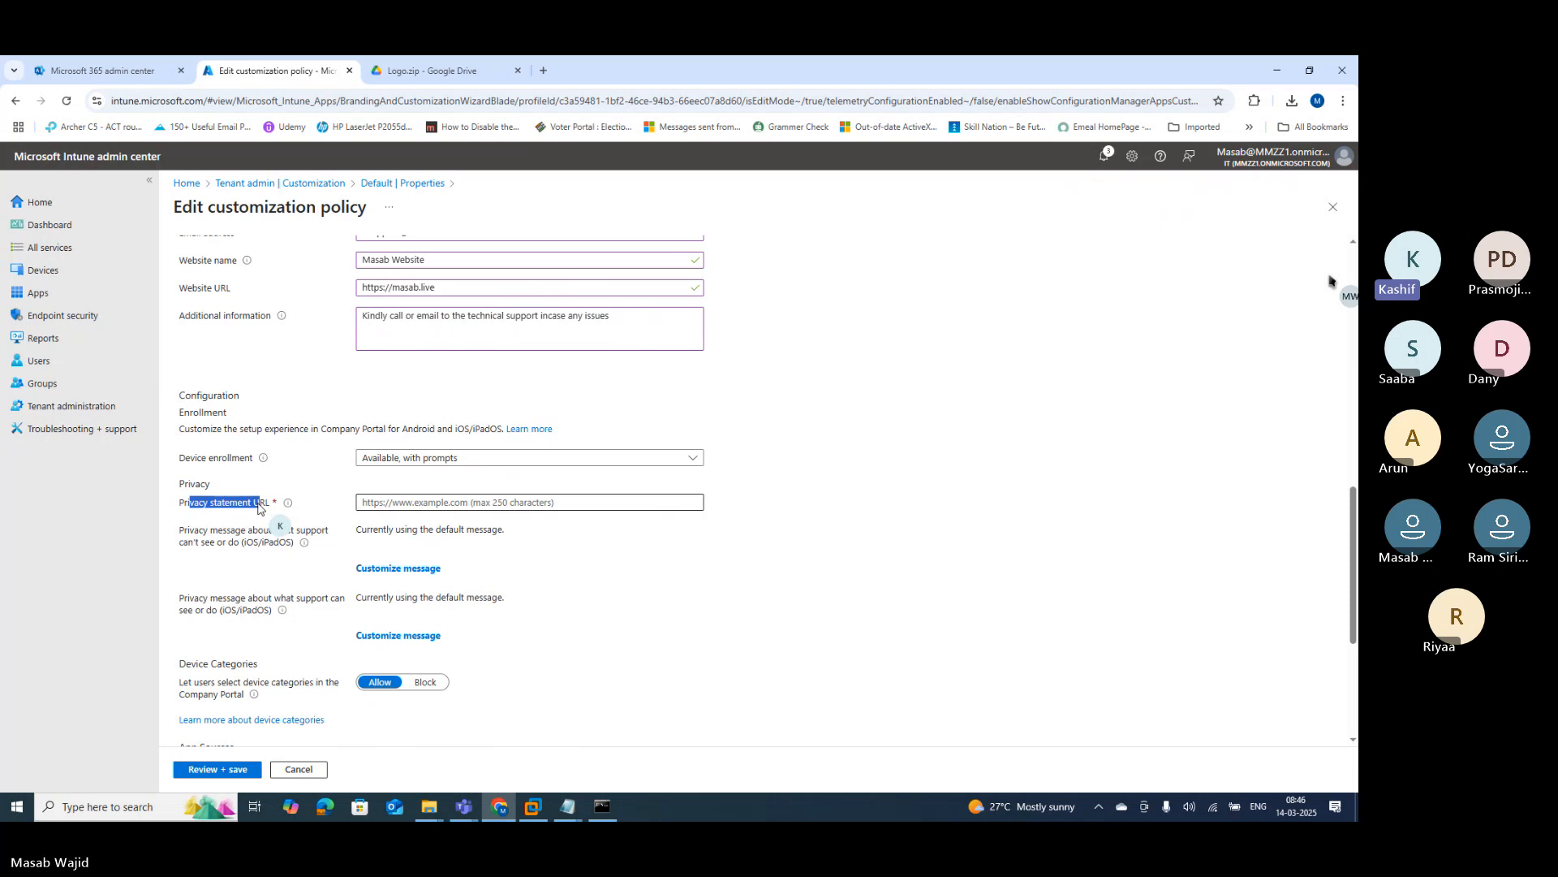
scroll(454, 511, up, 1)
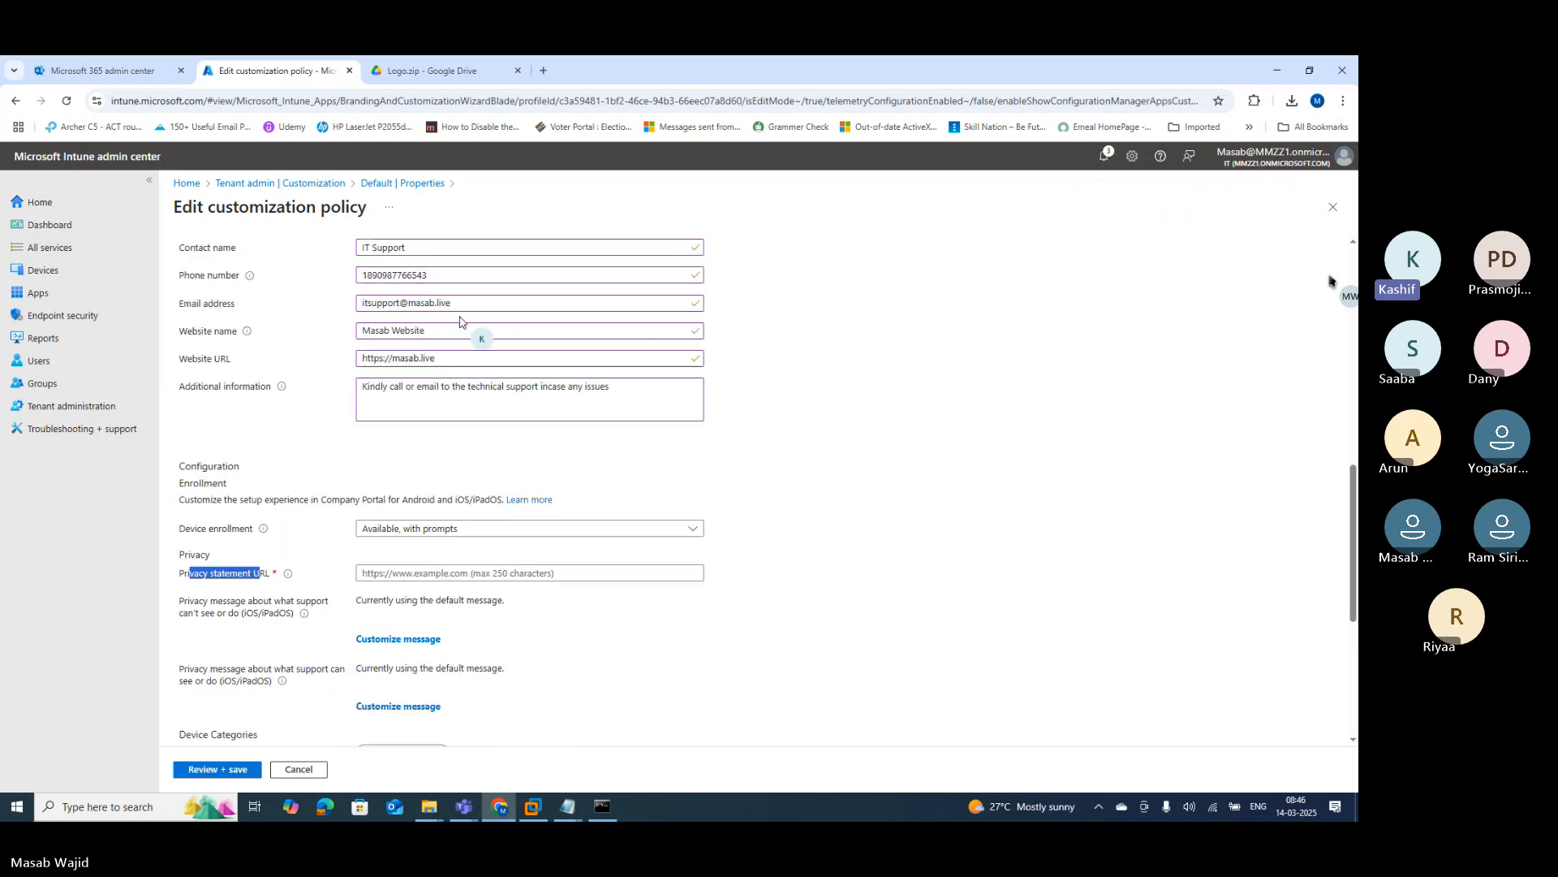
triple_click(455, 358)
key(ctrl+c)
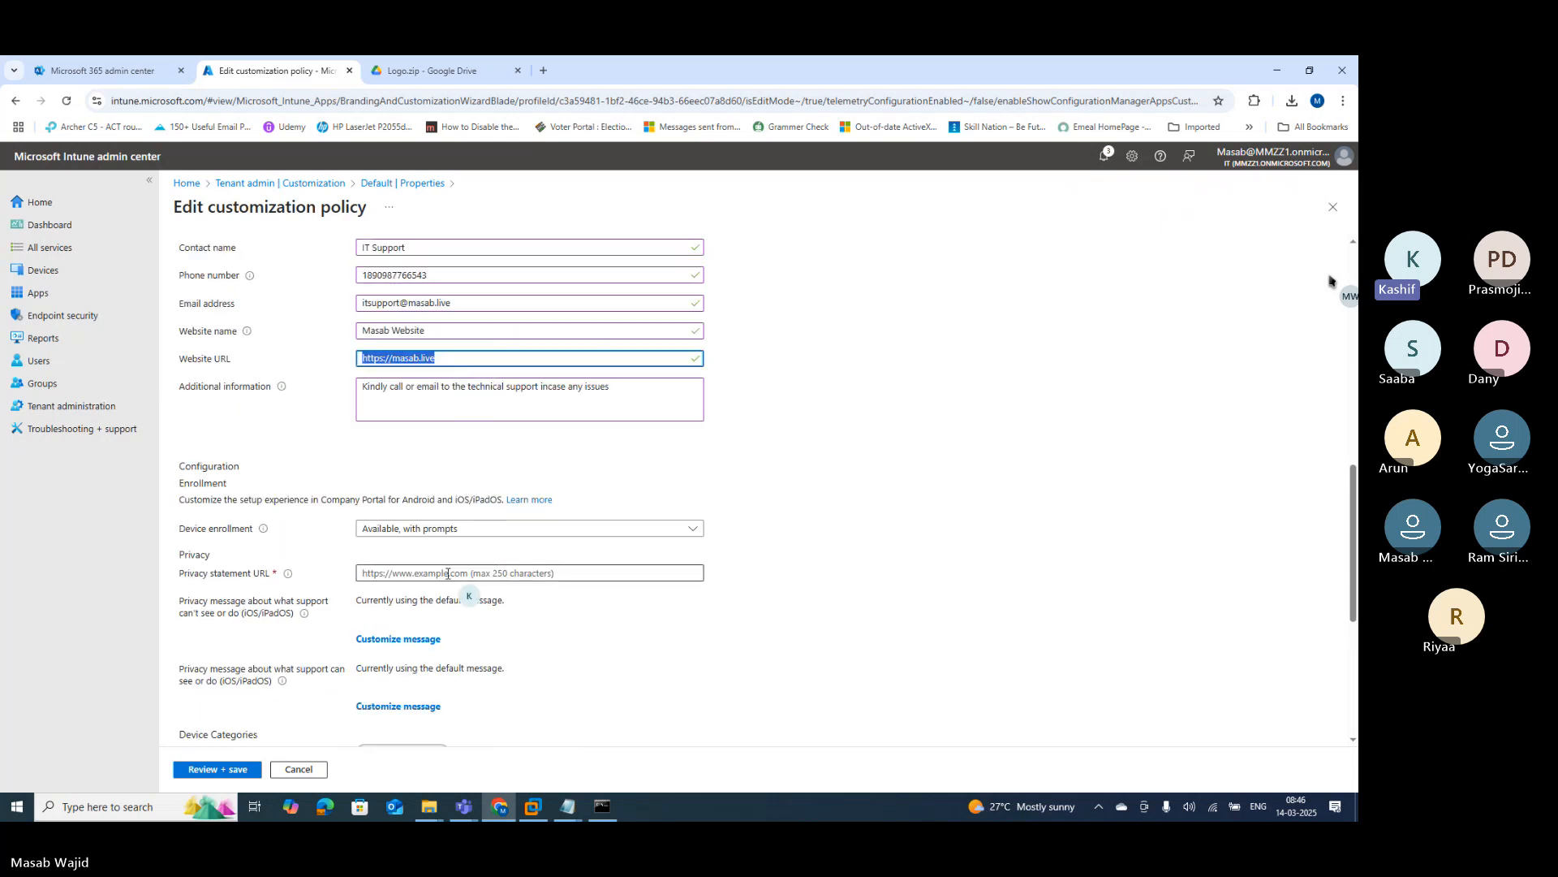
click(447, 573)
key(ctrl+v)
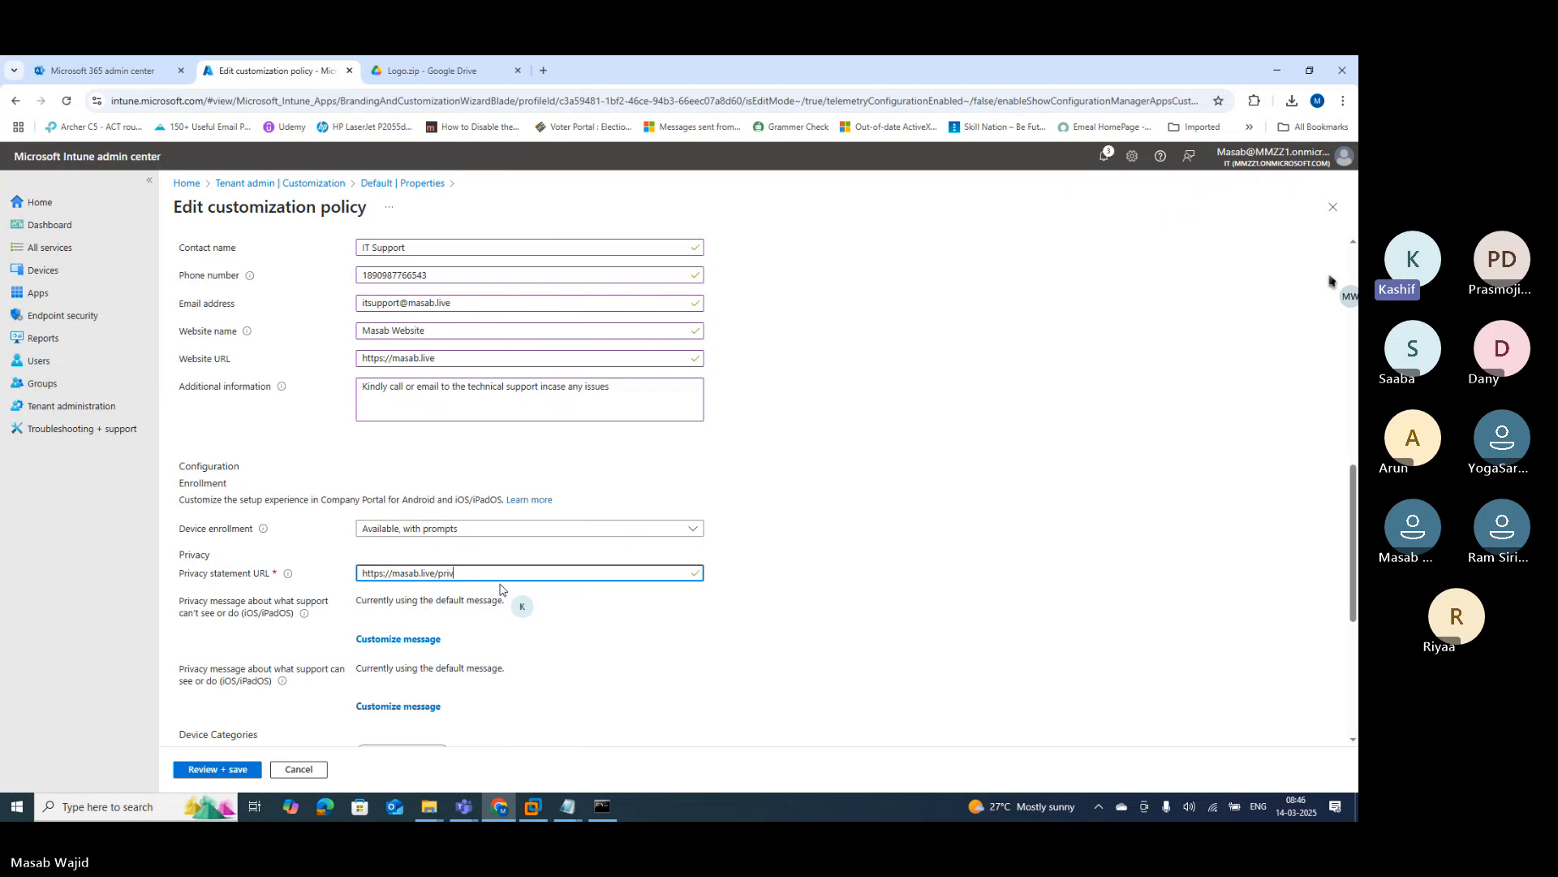
text(/privacy)
Step: Keep Entra enterprise and Office Online application sources set to Hide
scroll(563, 539, down, 1)
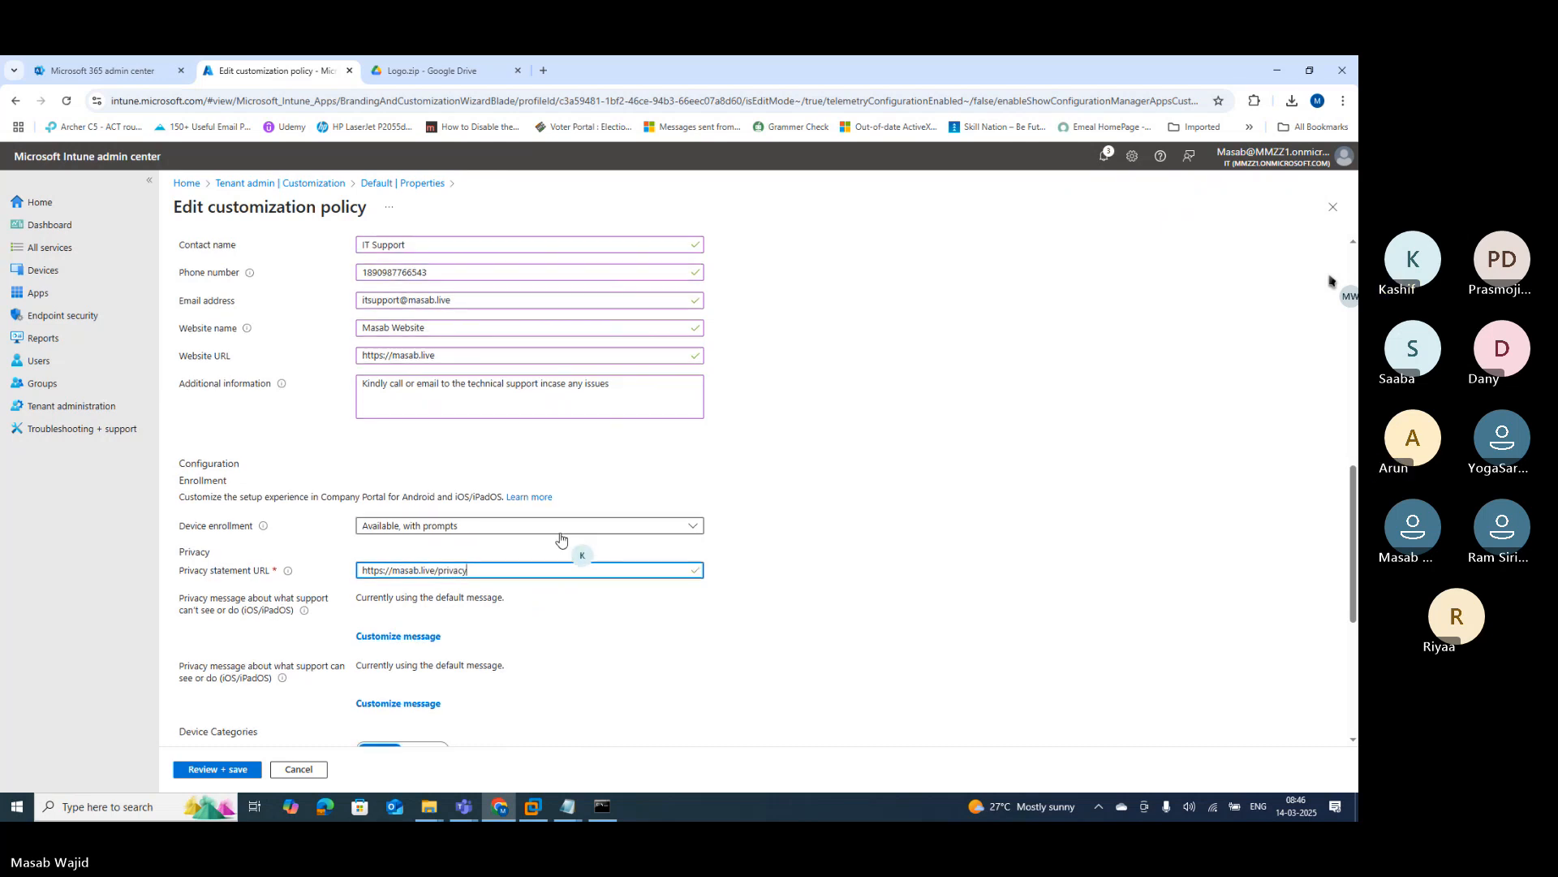
scroll(567, 532, down, 1)
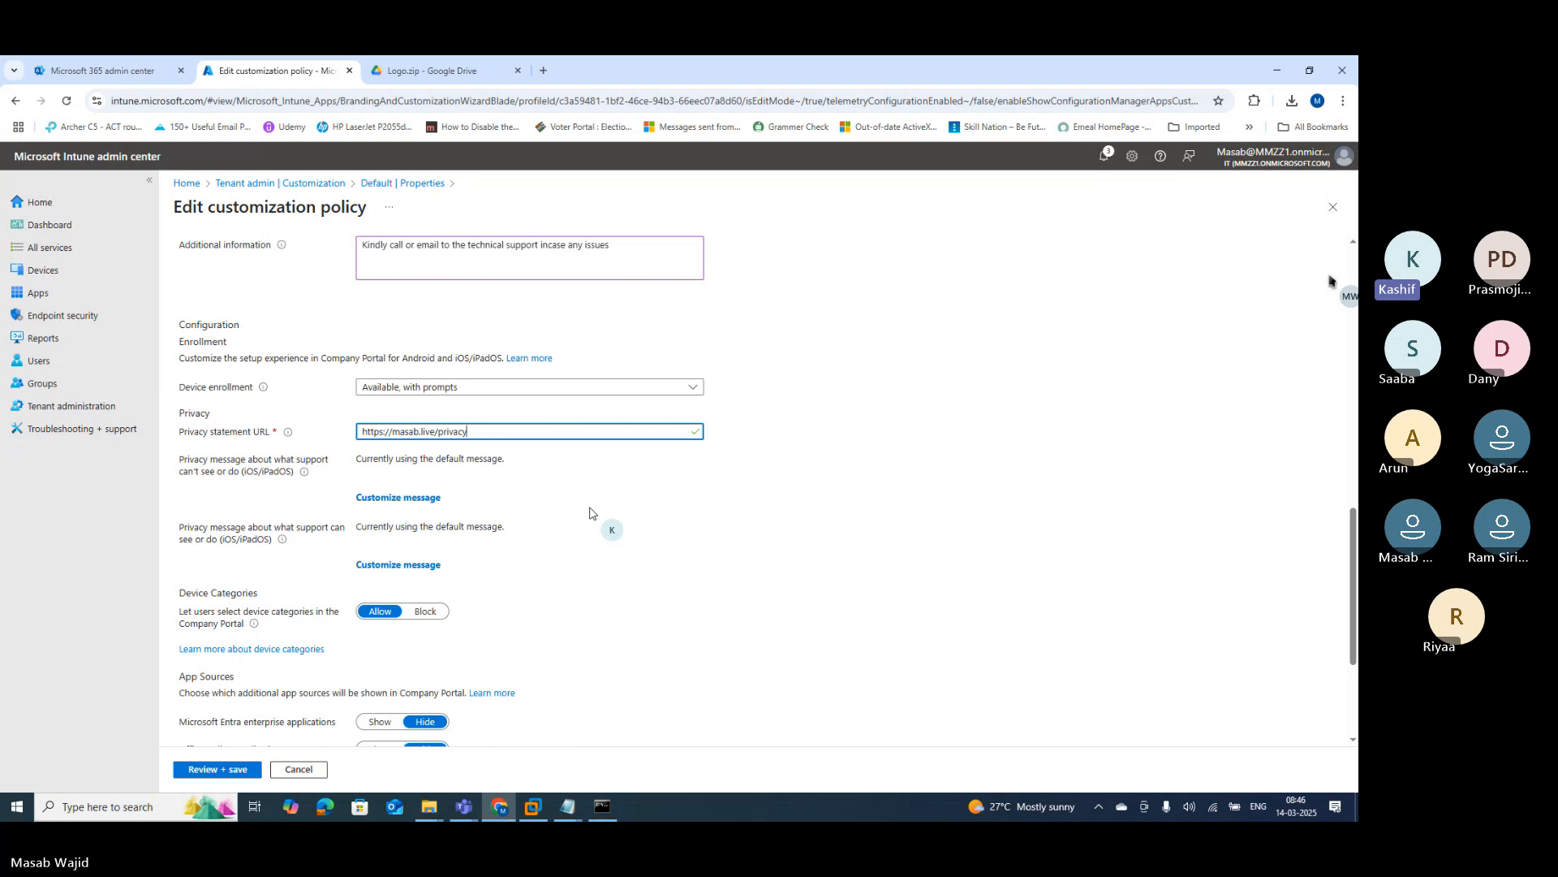
scroll(590, 516, down, 2)
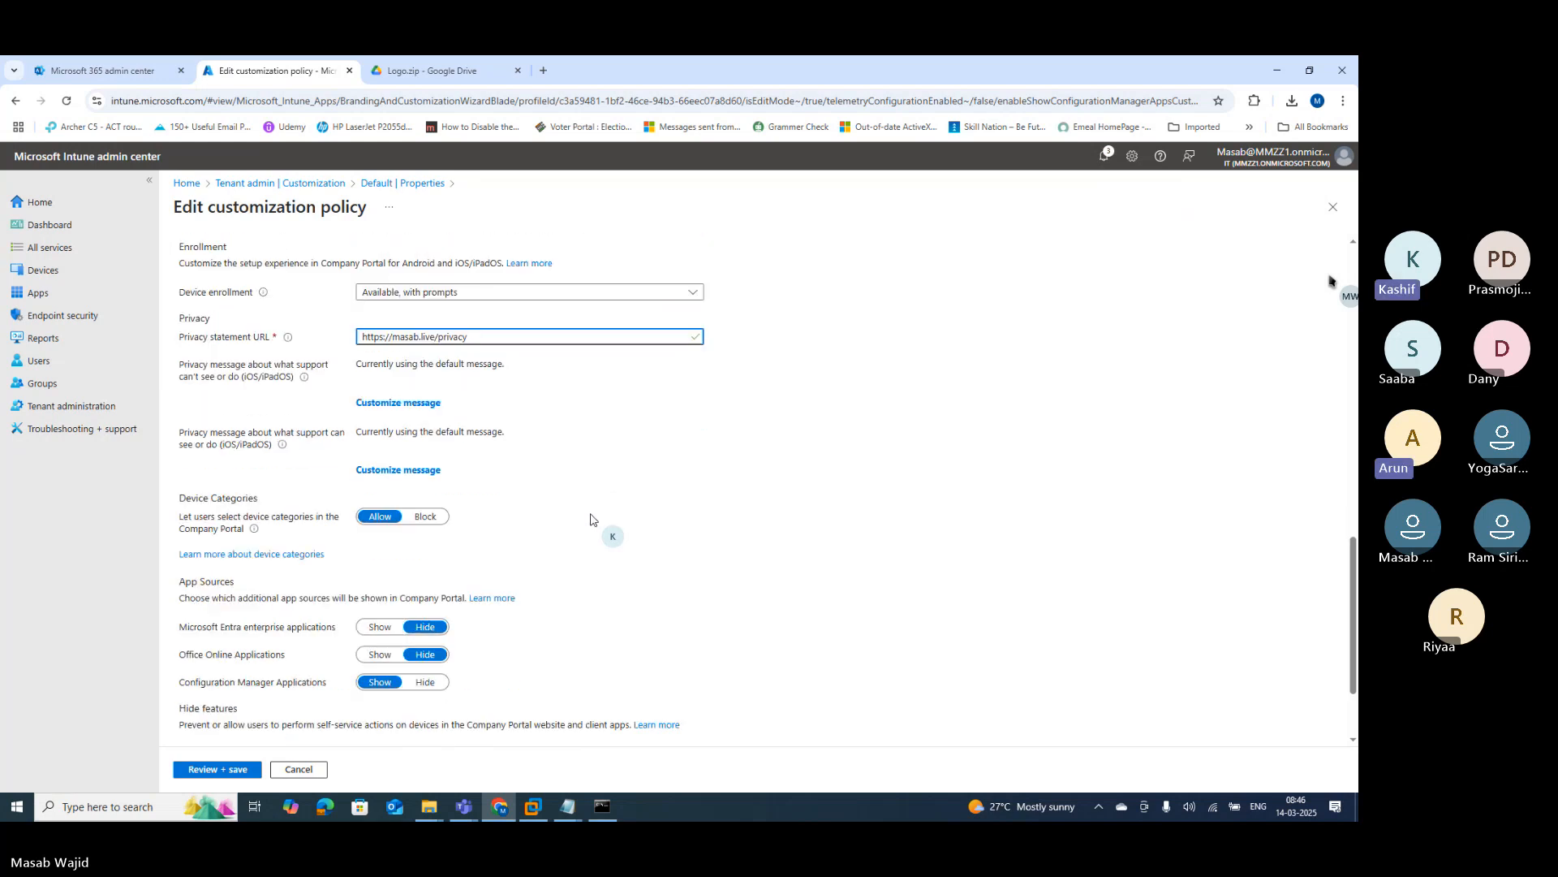
scroll(591, 518, down, 1)
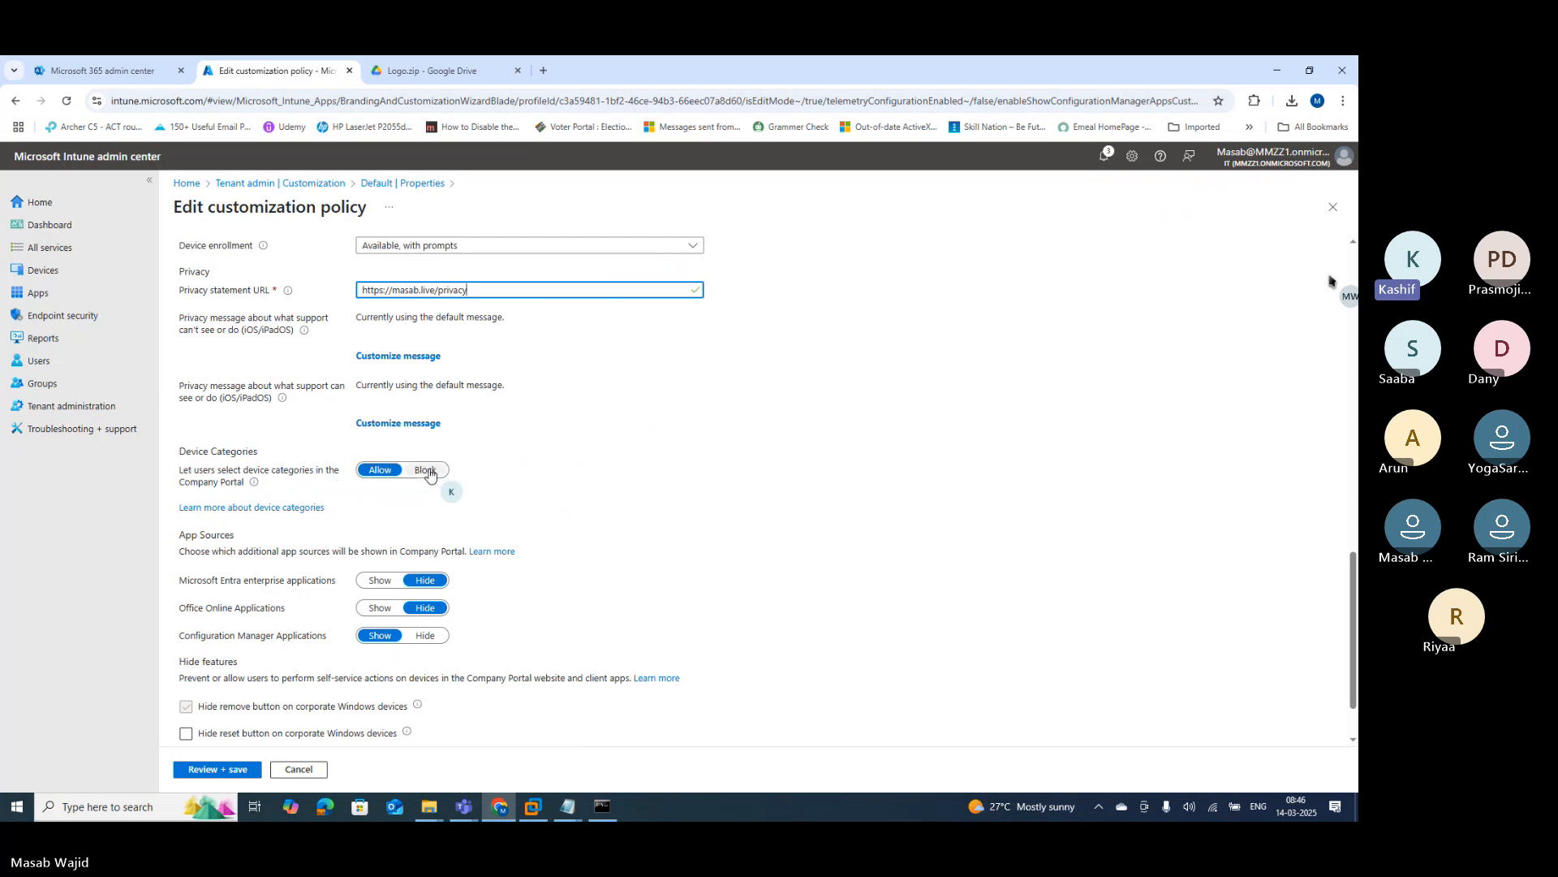
scroll(426, 479, down, 2)
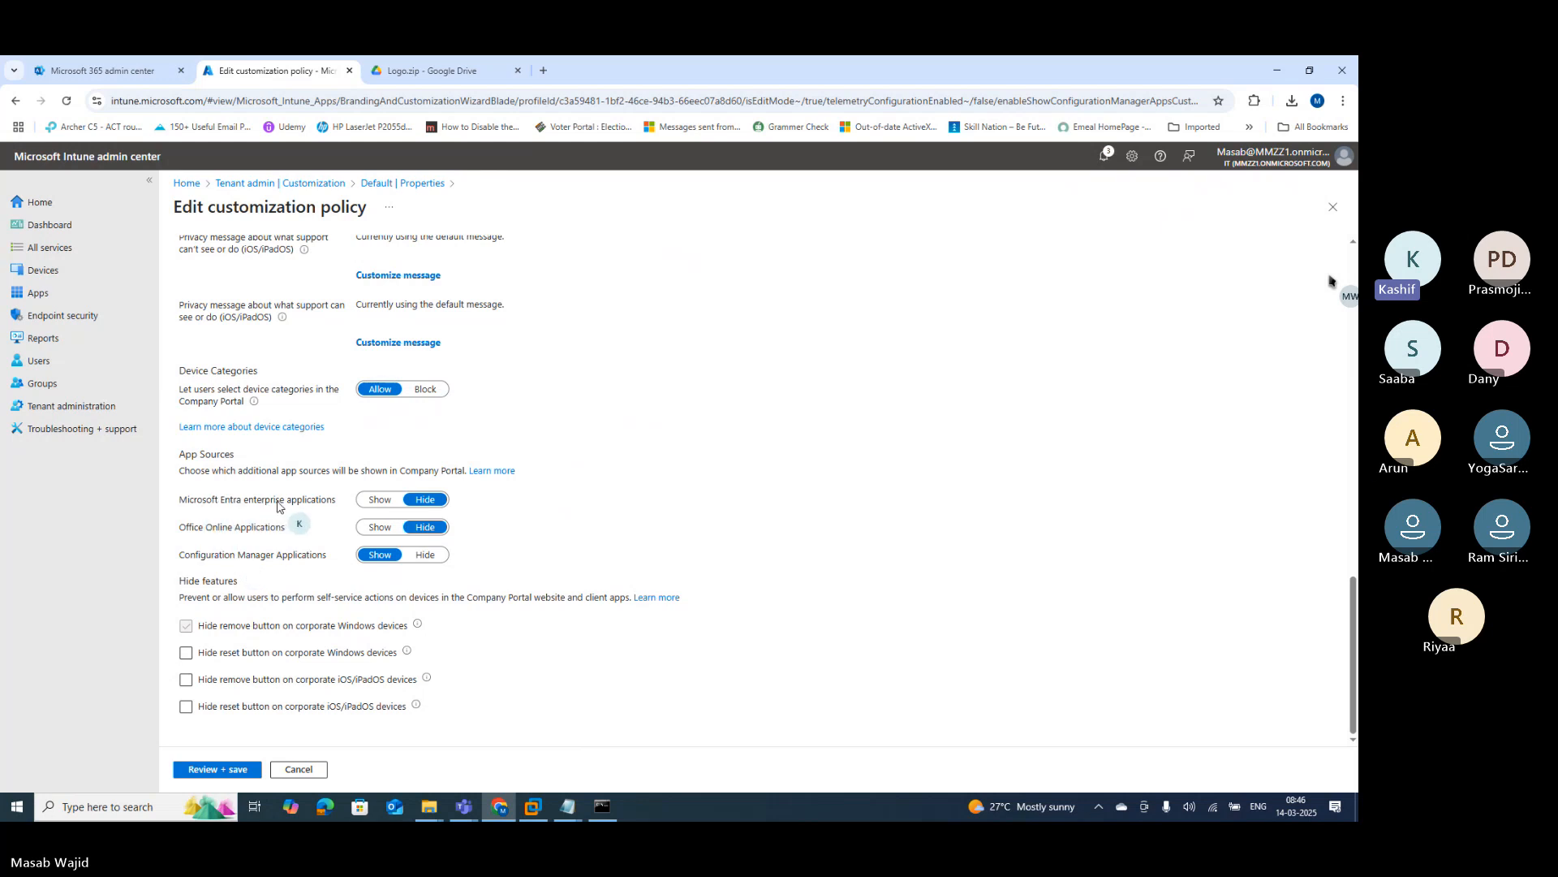
click(379, 501)
click(426, 499)
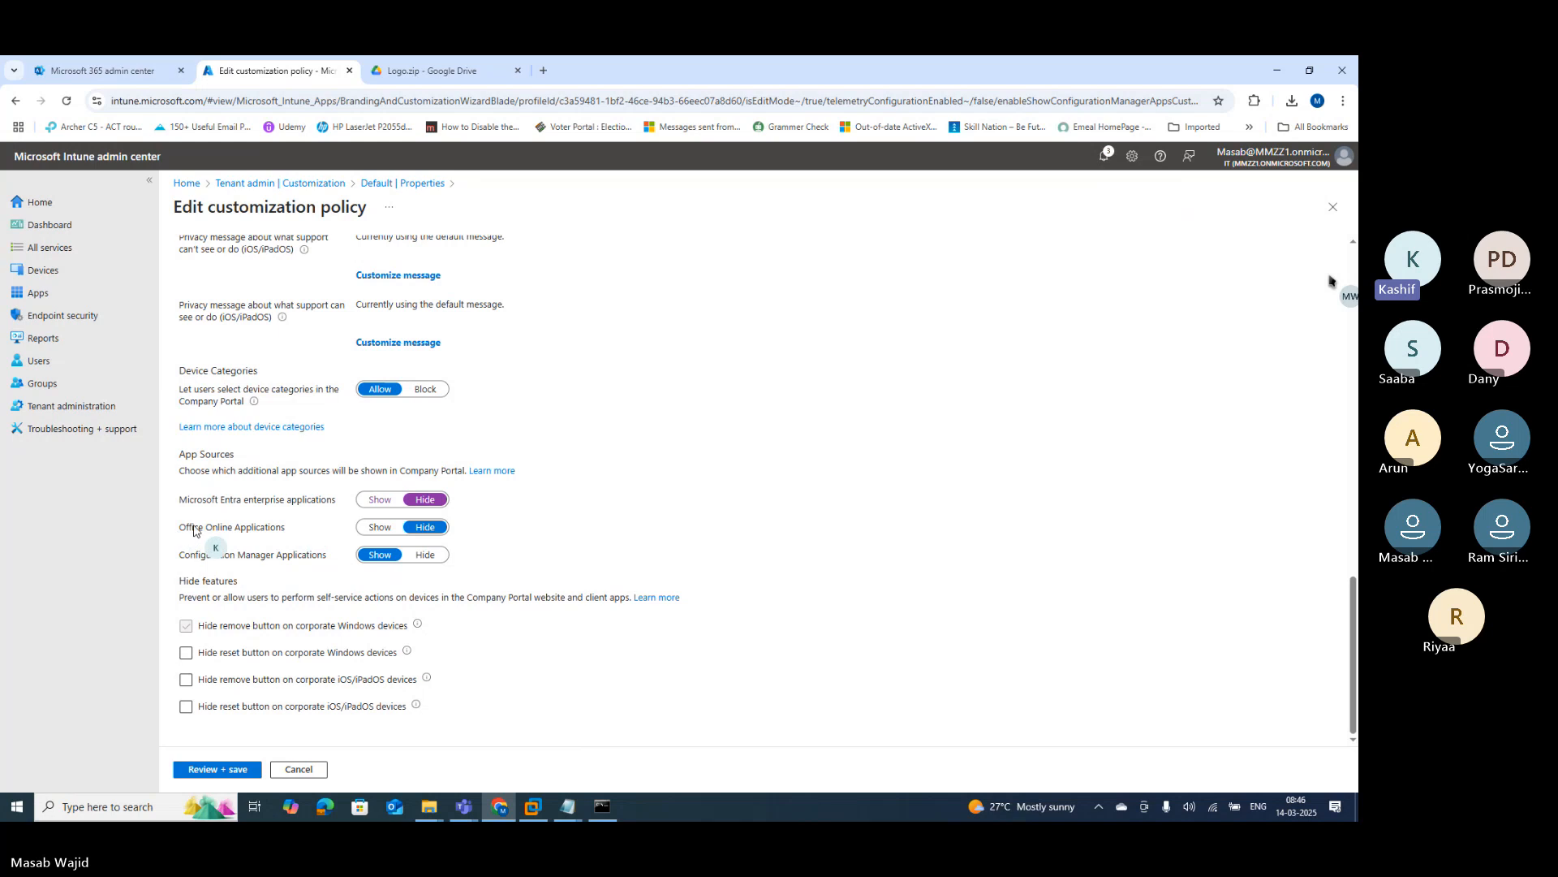
drag(193, 528, 243, 527)
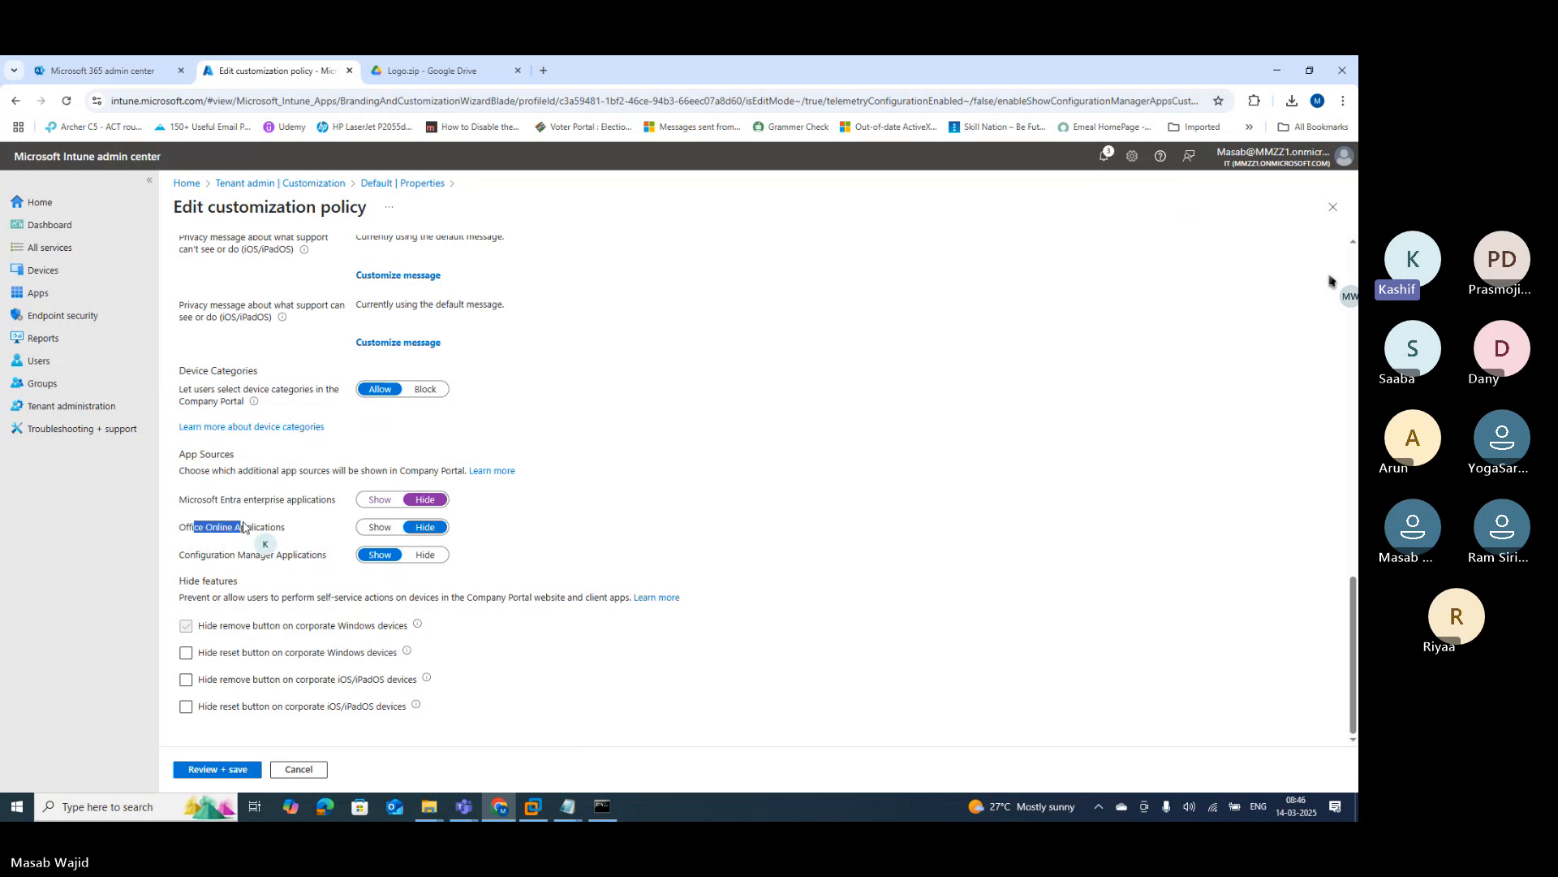
click(375, 529)
click(425, 527)
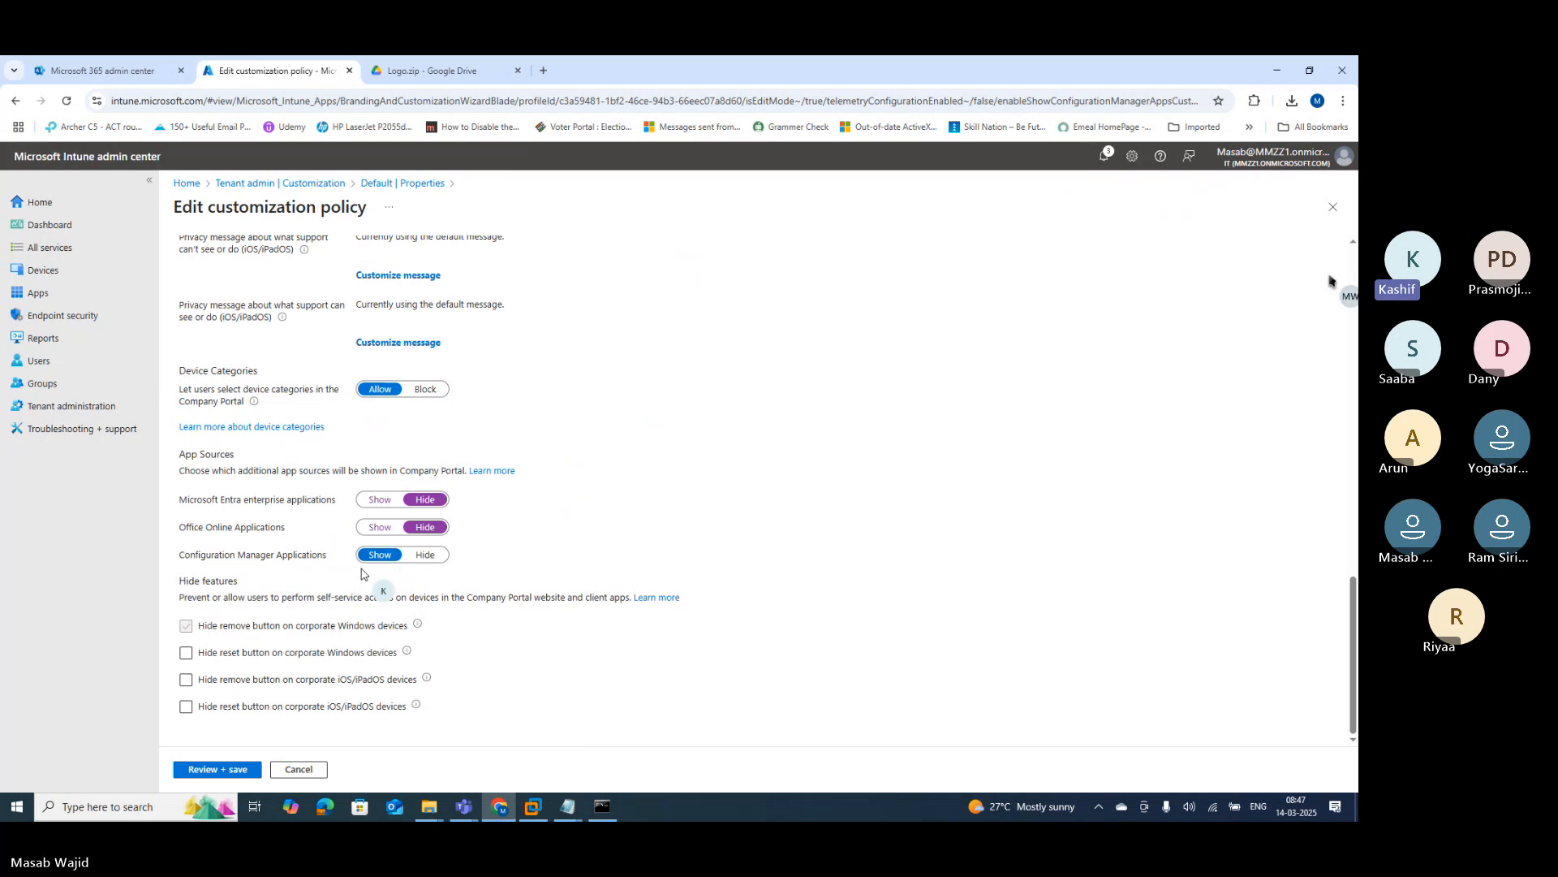
Step: Leave the Windows reset and iOS/iPadOS remove options on corporate devices unhidden
click(234, 657)
click(234, 659)
click(200, 682)
click(201, 681)
Step: Review and save the customization policy, then reload its Properties page
click(201, 769)
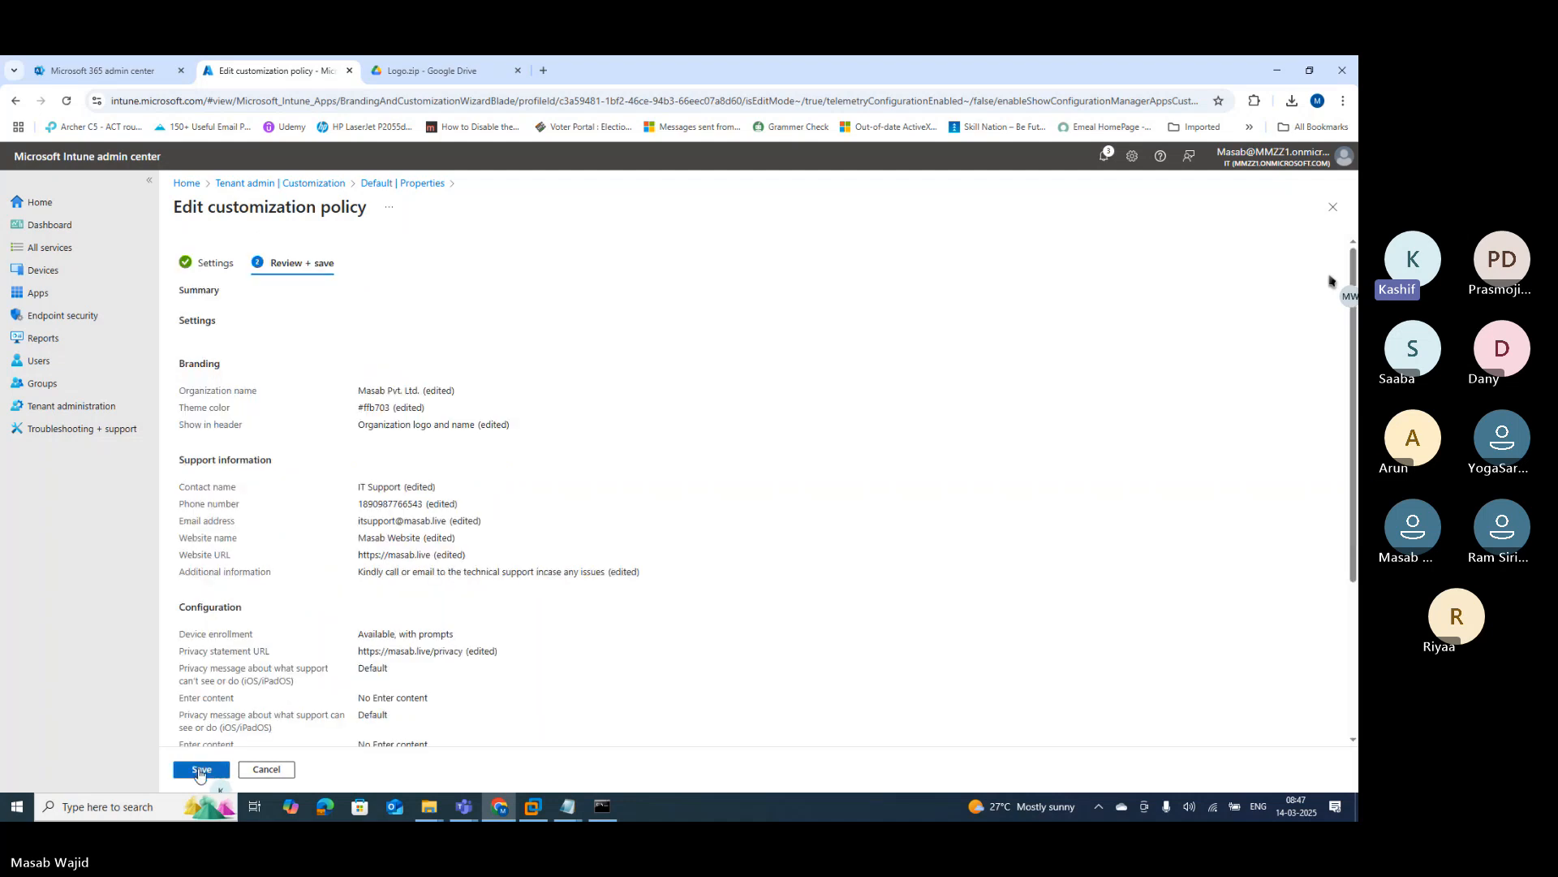
click(192, 773)
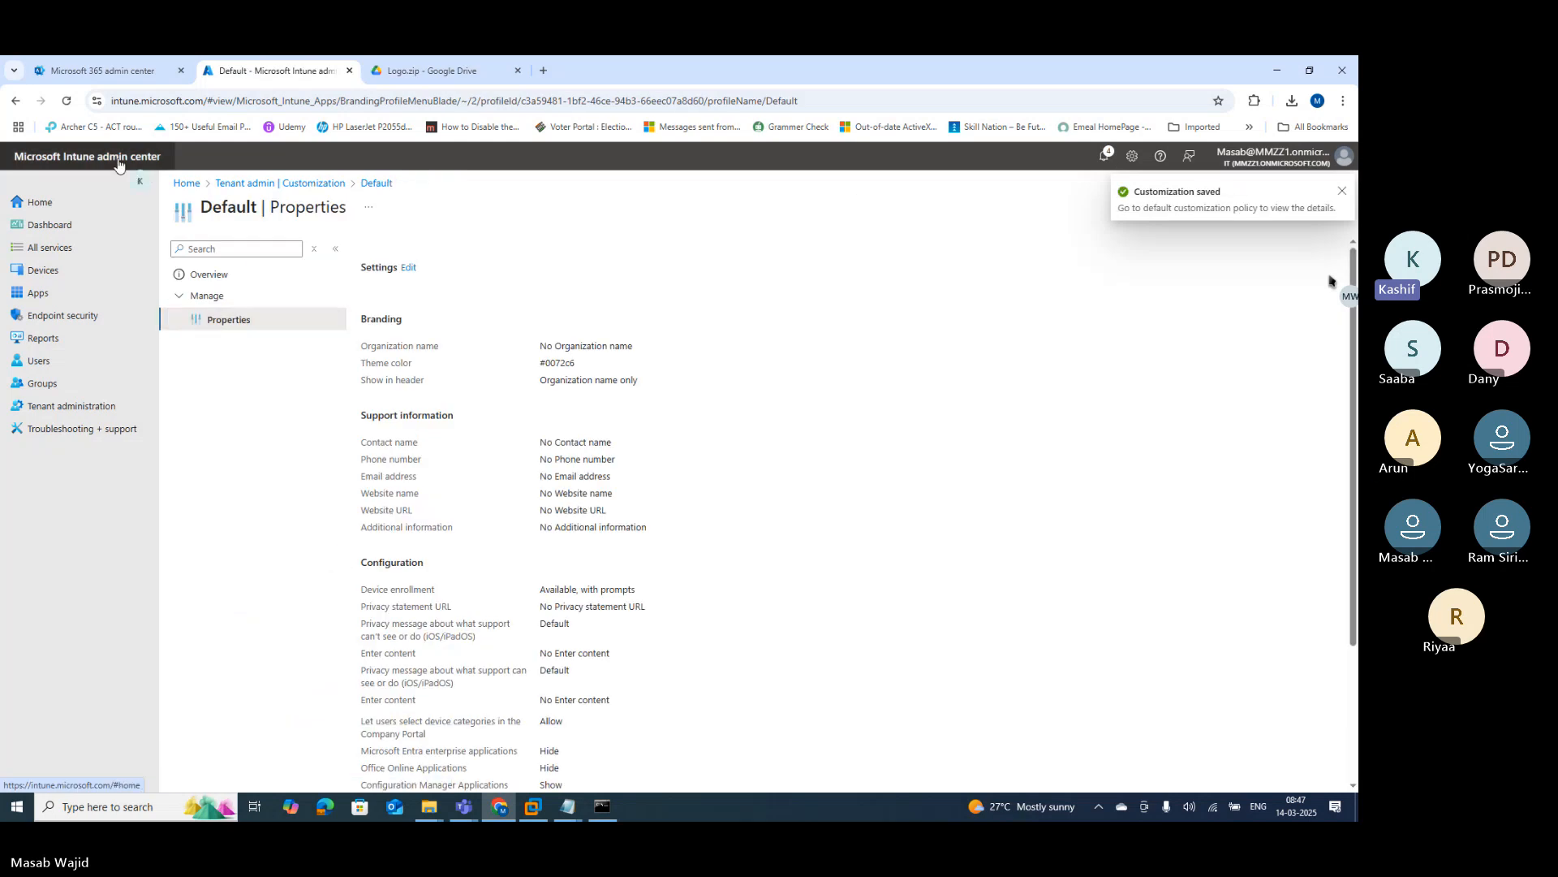
click(68, 104)
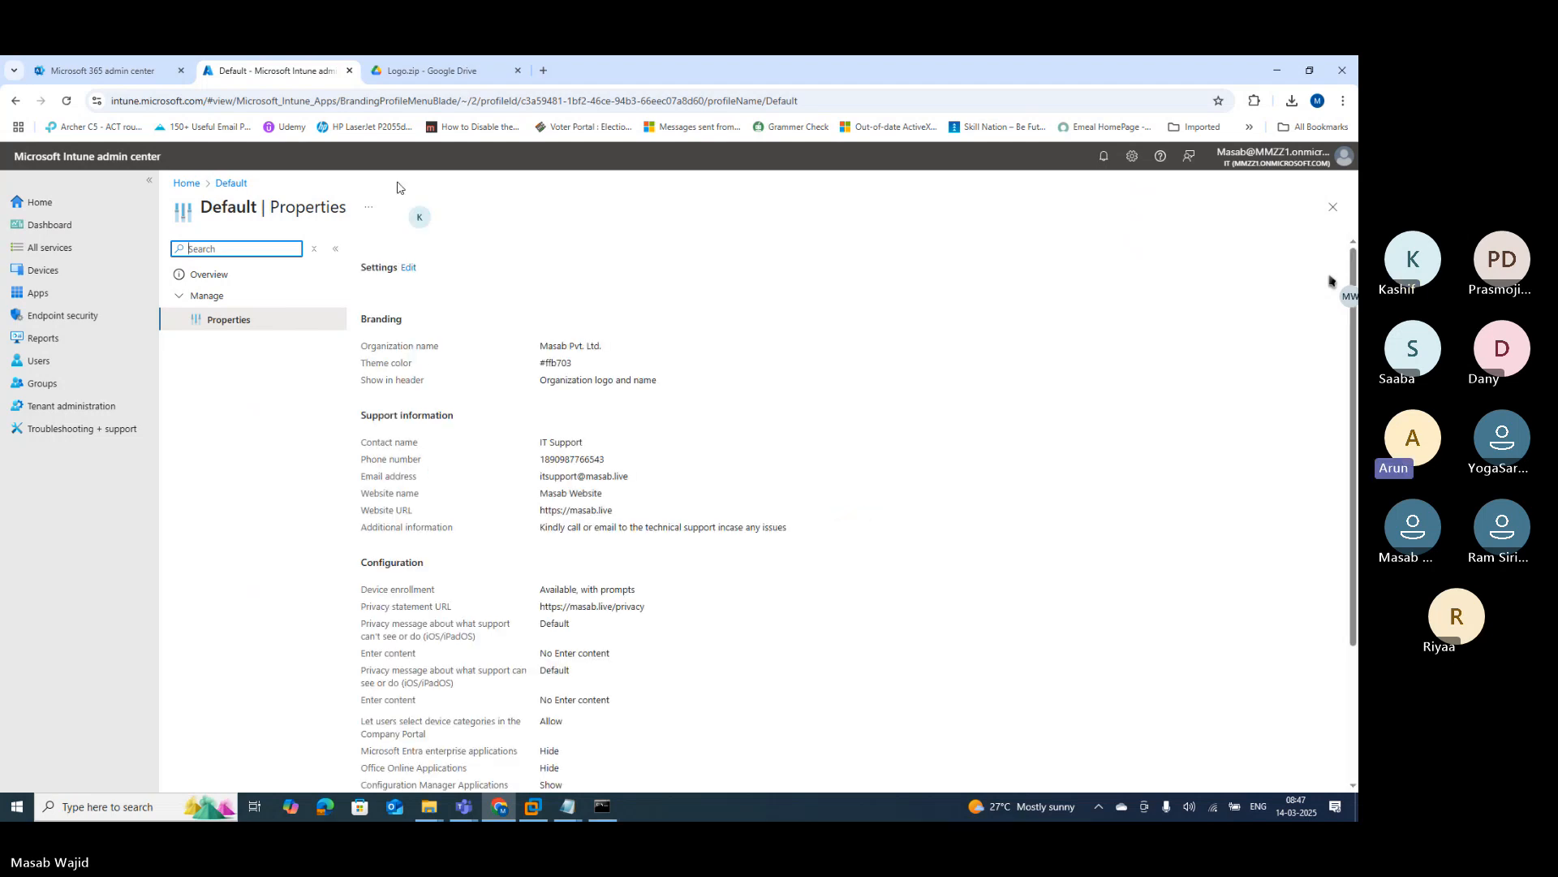
Step: Browse to the company portal site portal.manage.microsoft.com in the Drive tab
click(391, 77)
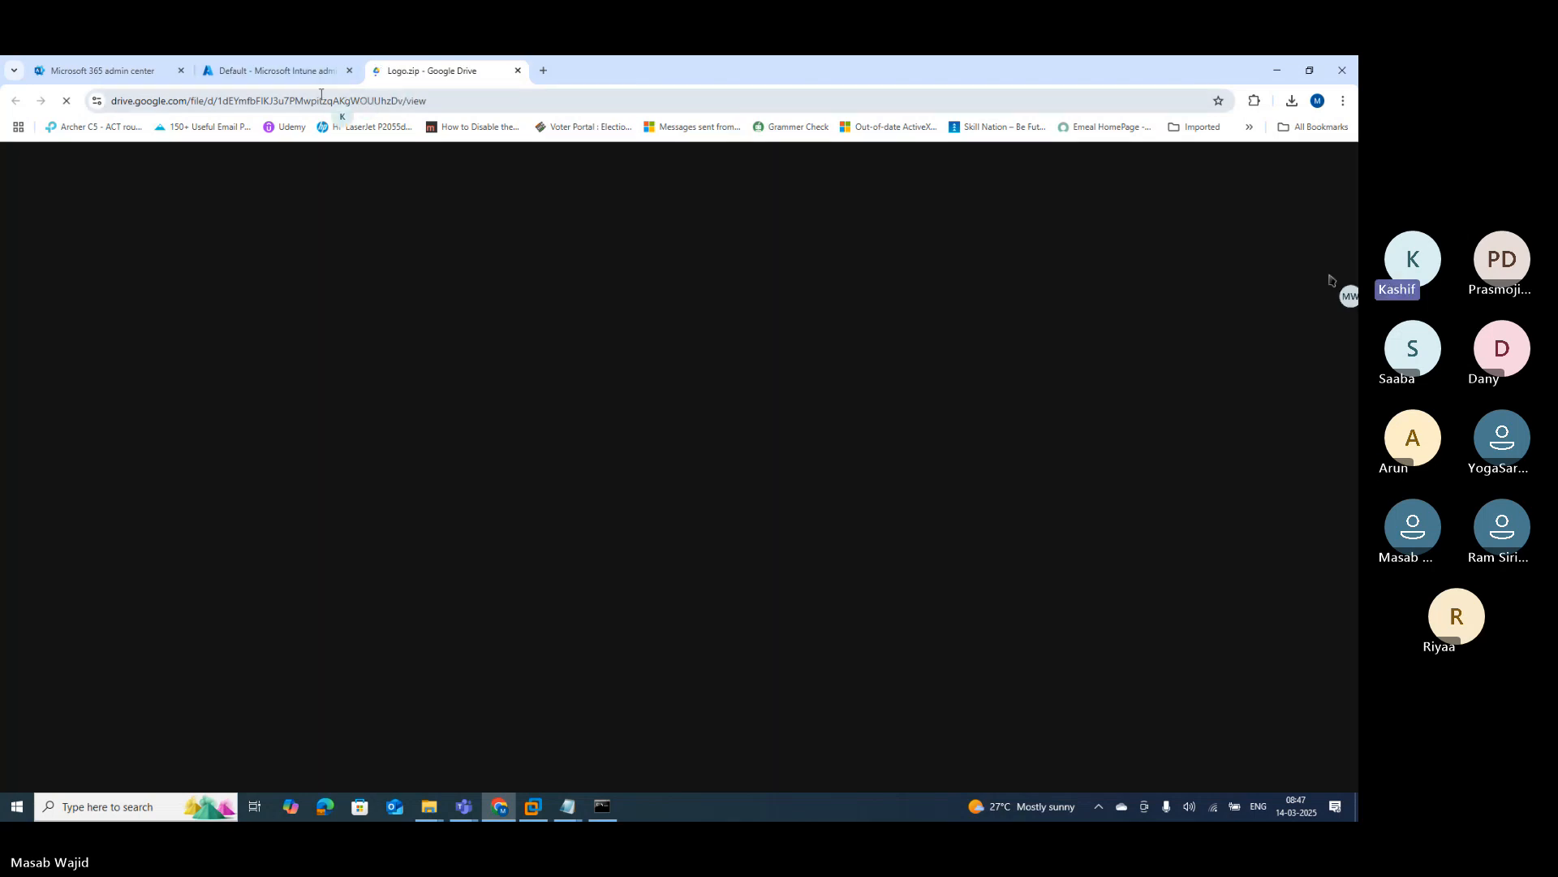
click(312, 103)
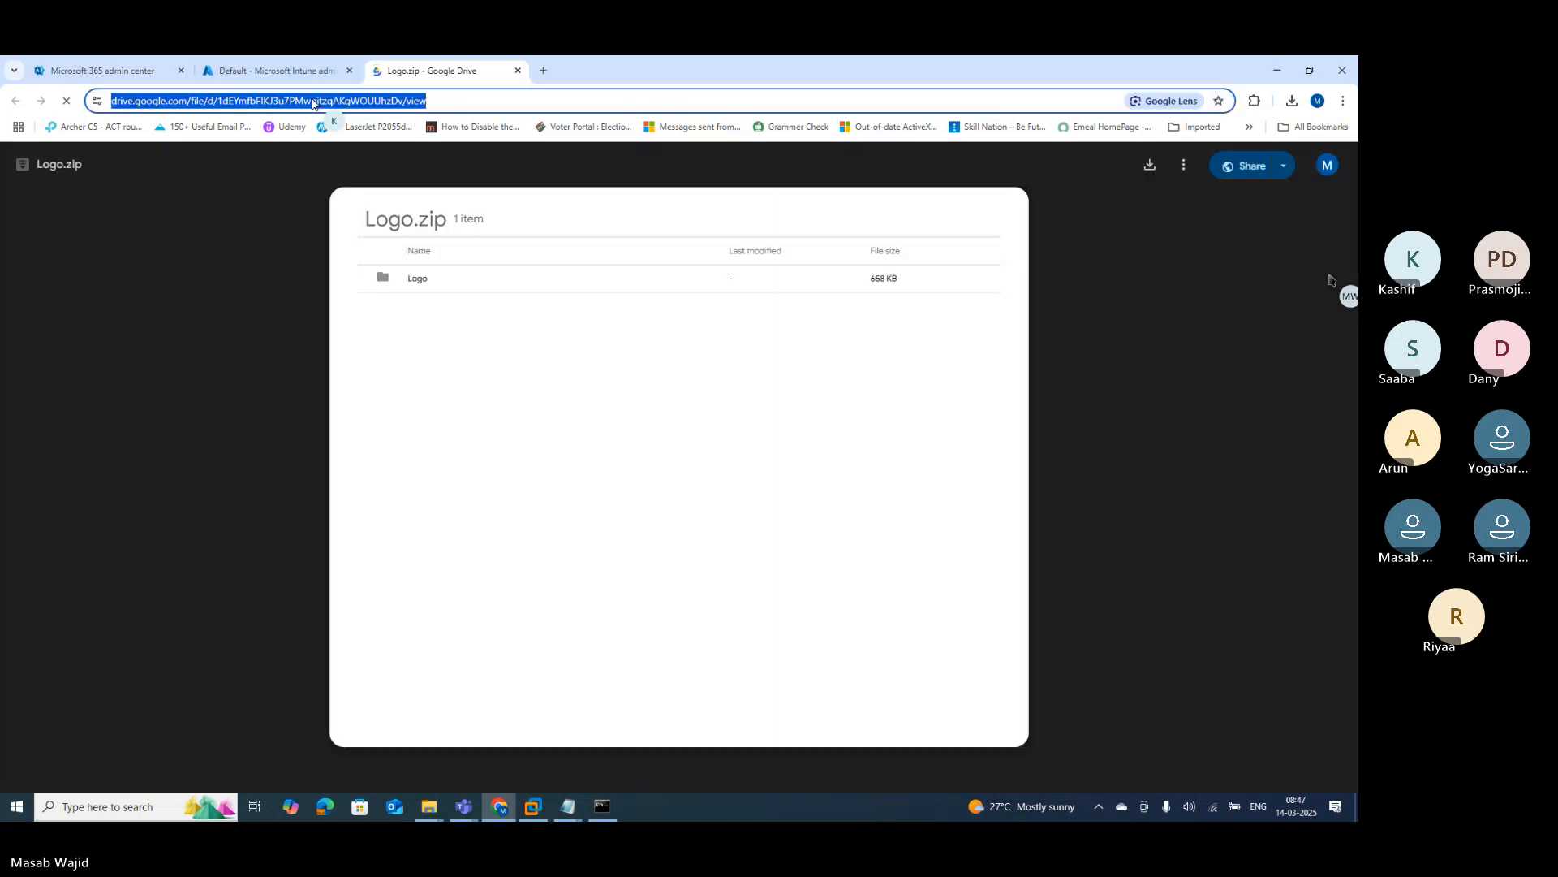
text(po)
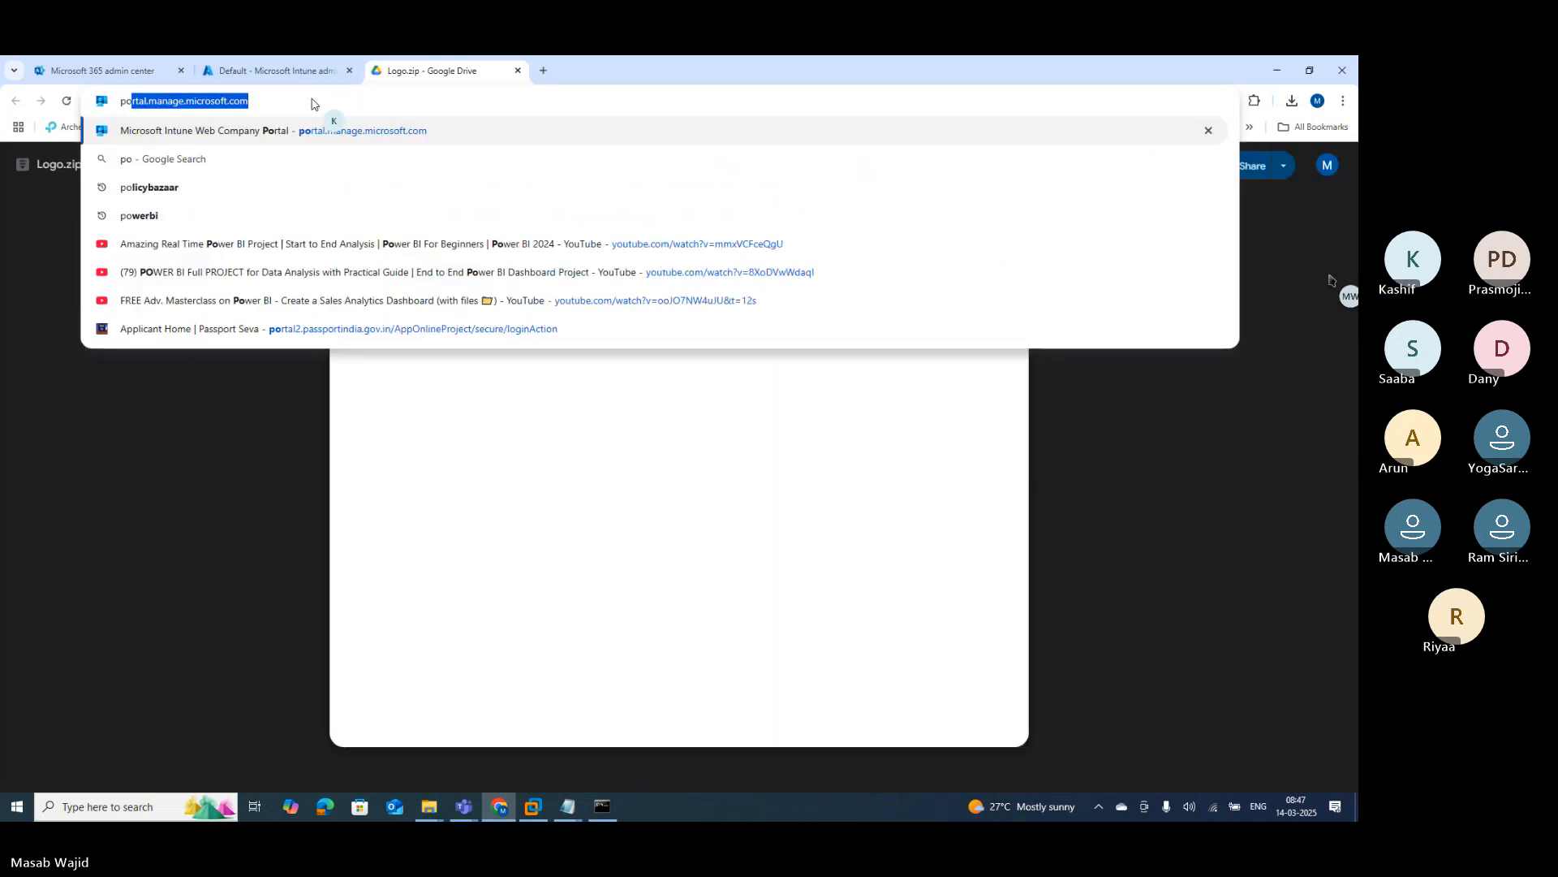
text(rt)
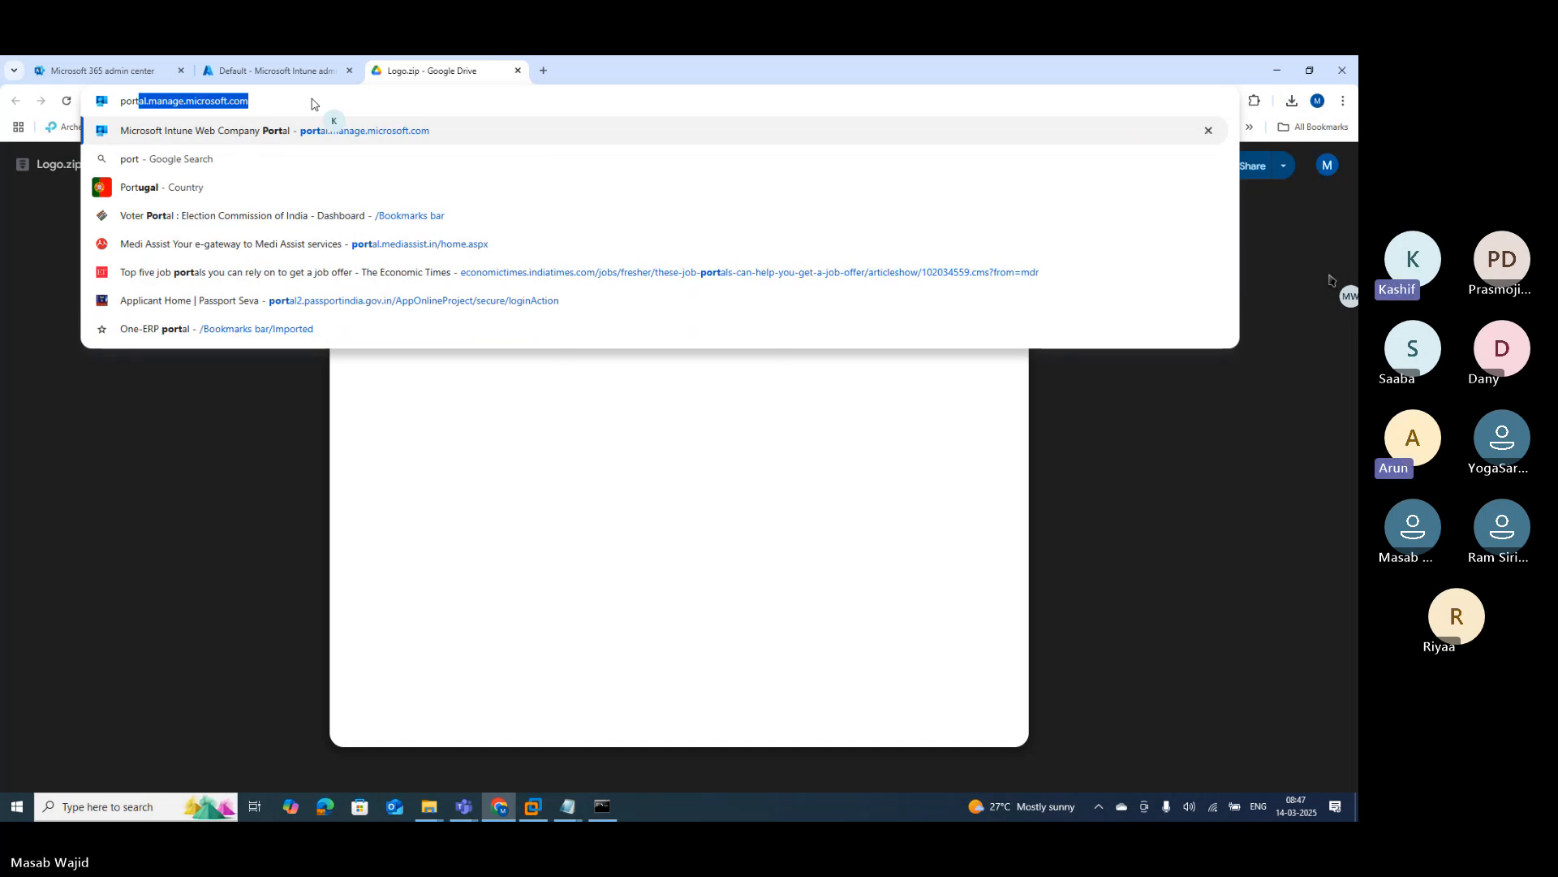
key(Right)
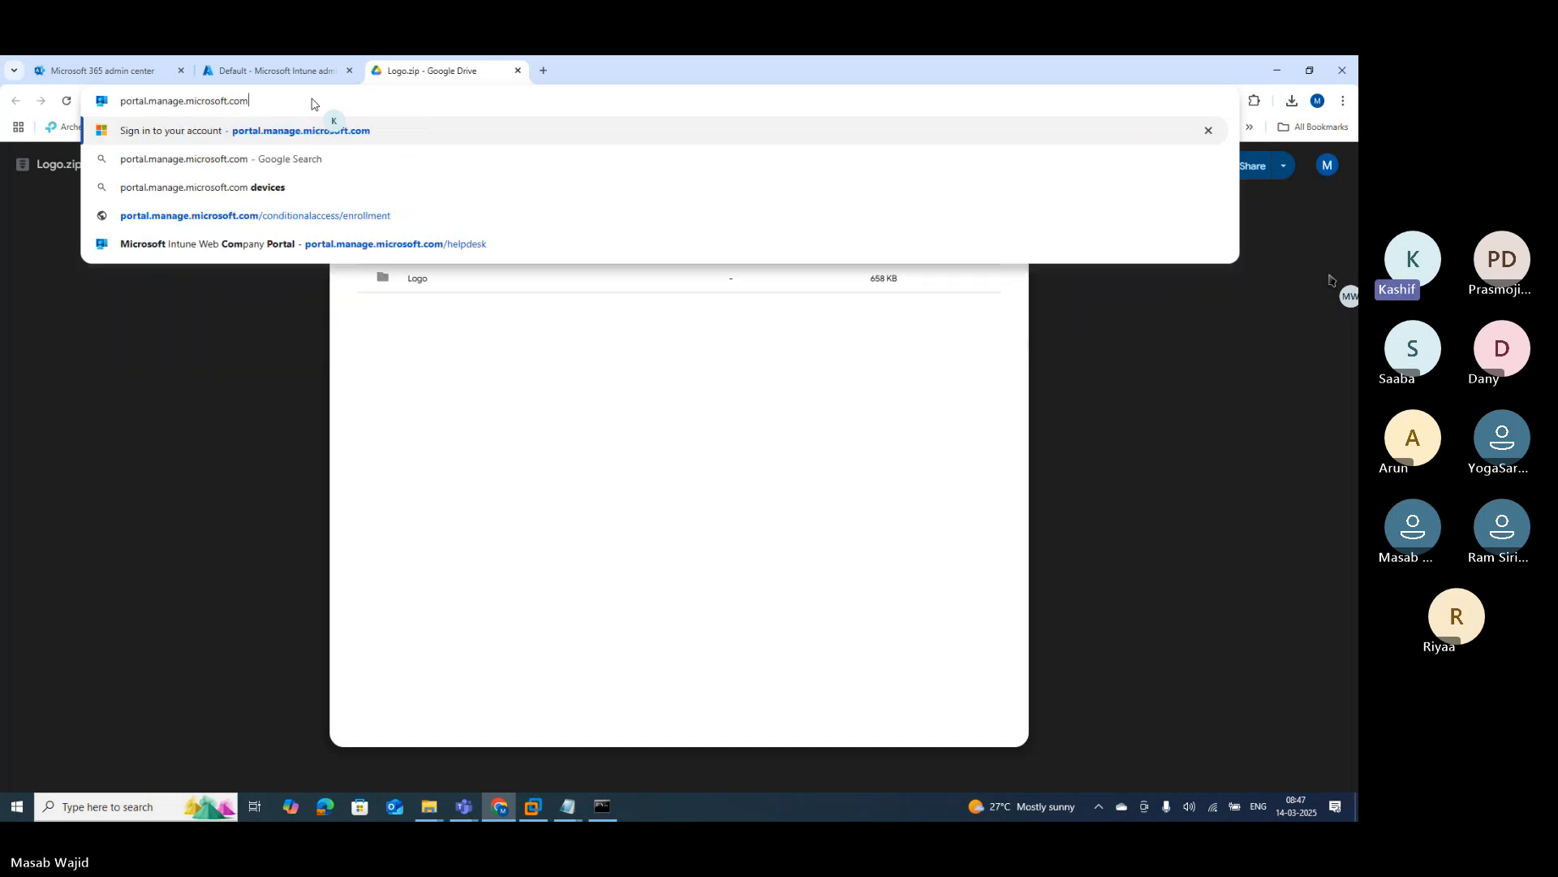
key(Return)
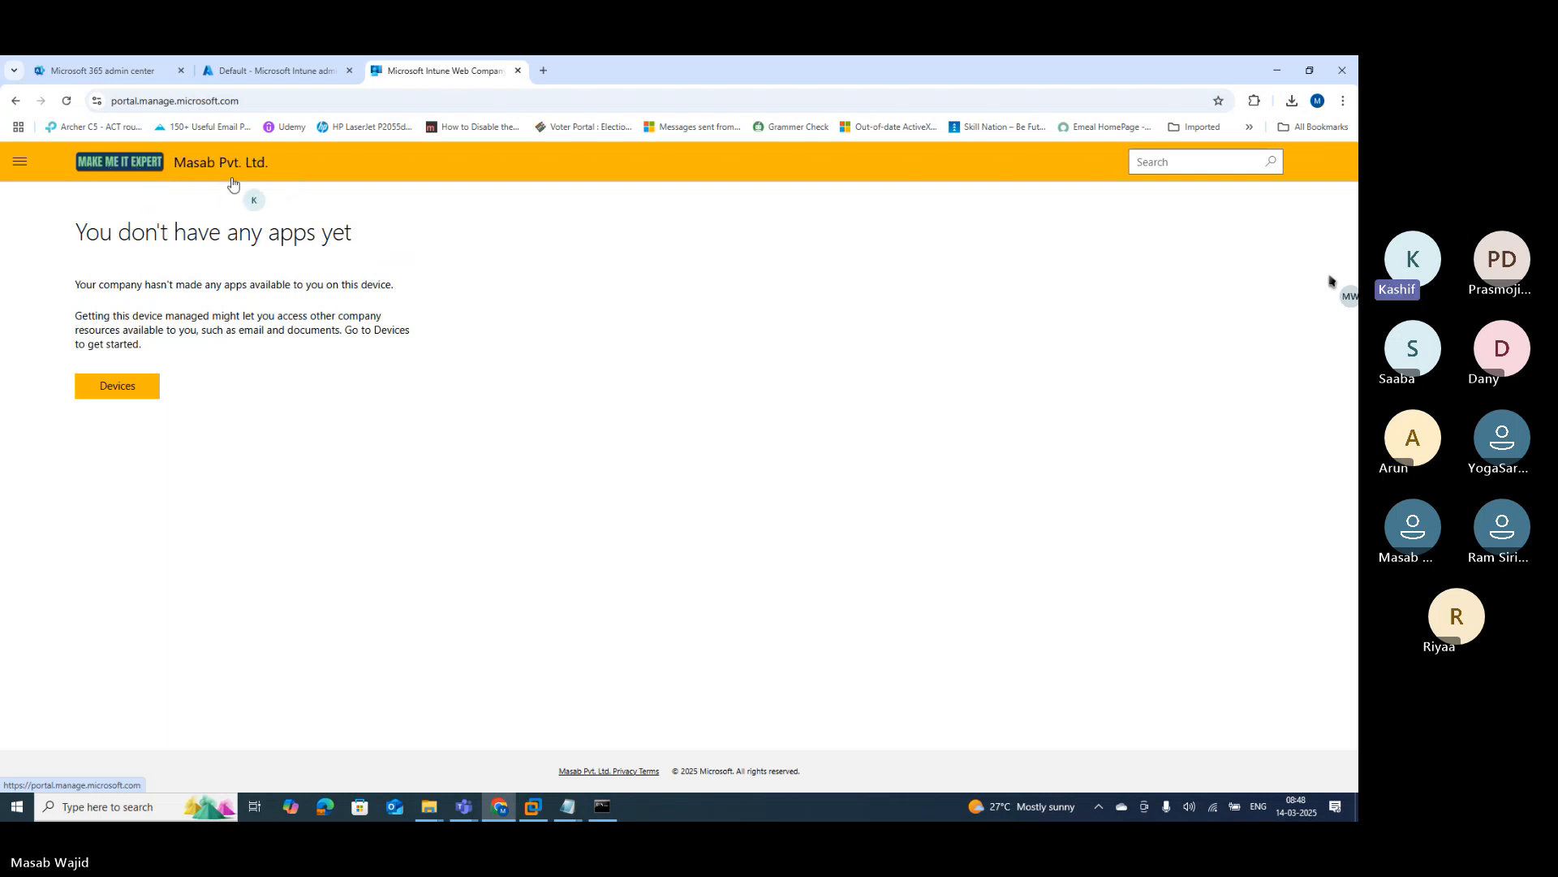
Step: Check the portal's Helpdesk page and the user's profile page for the new branding
click(20, 166)
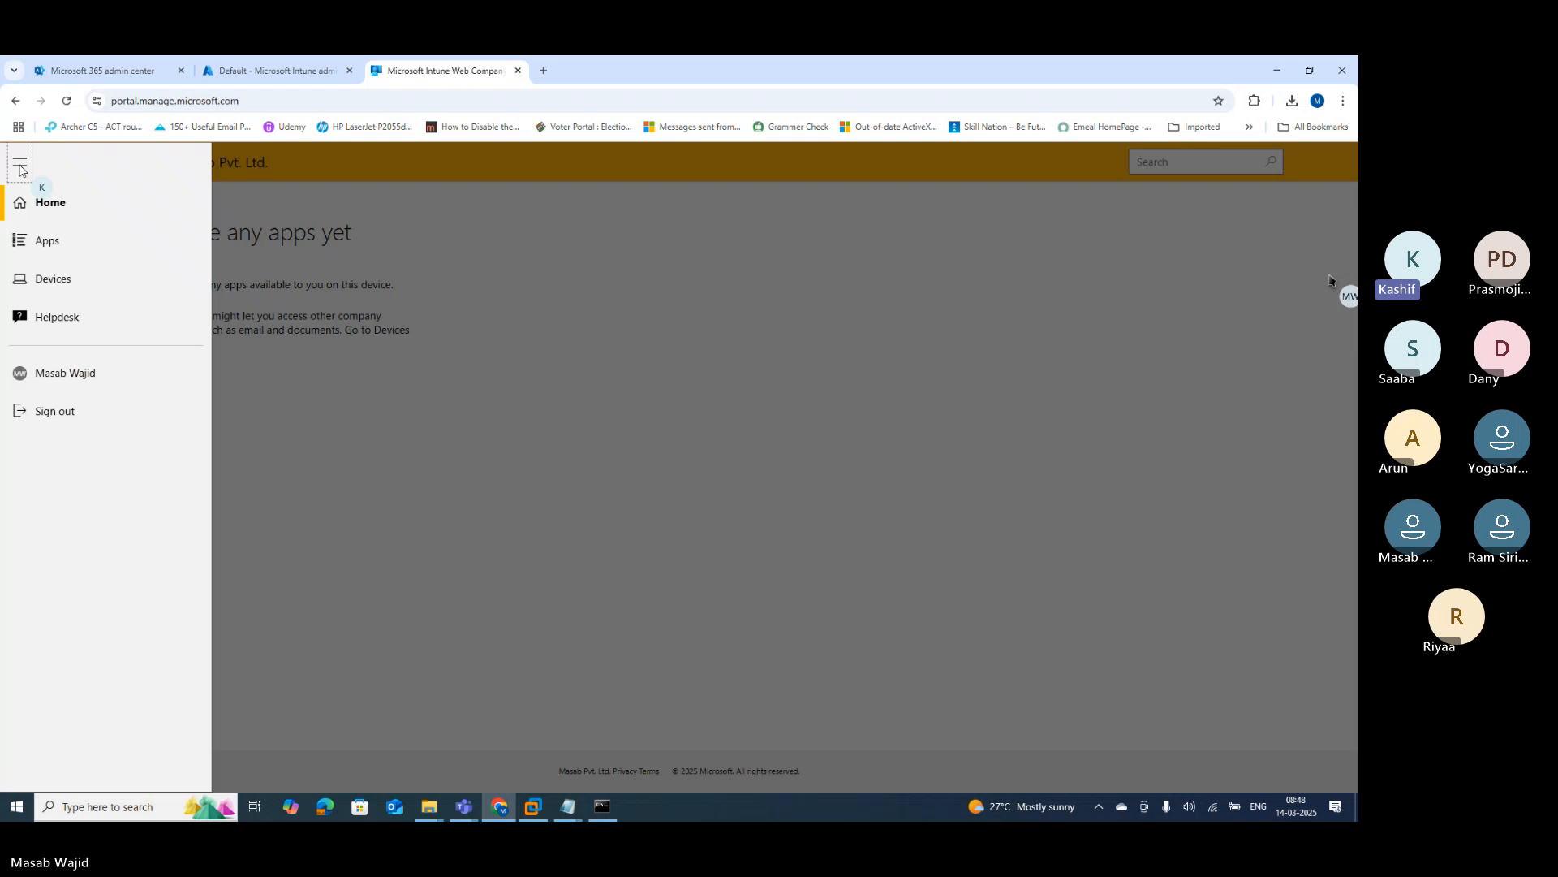
click(57, 322)
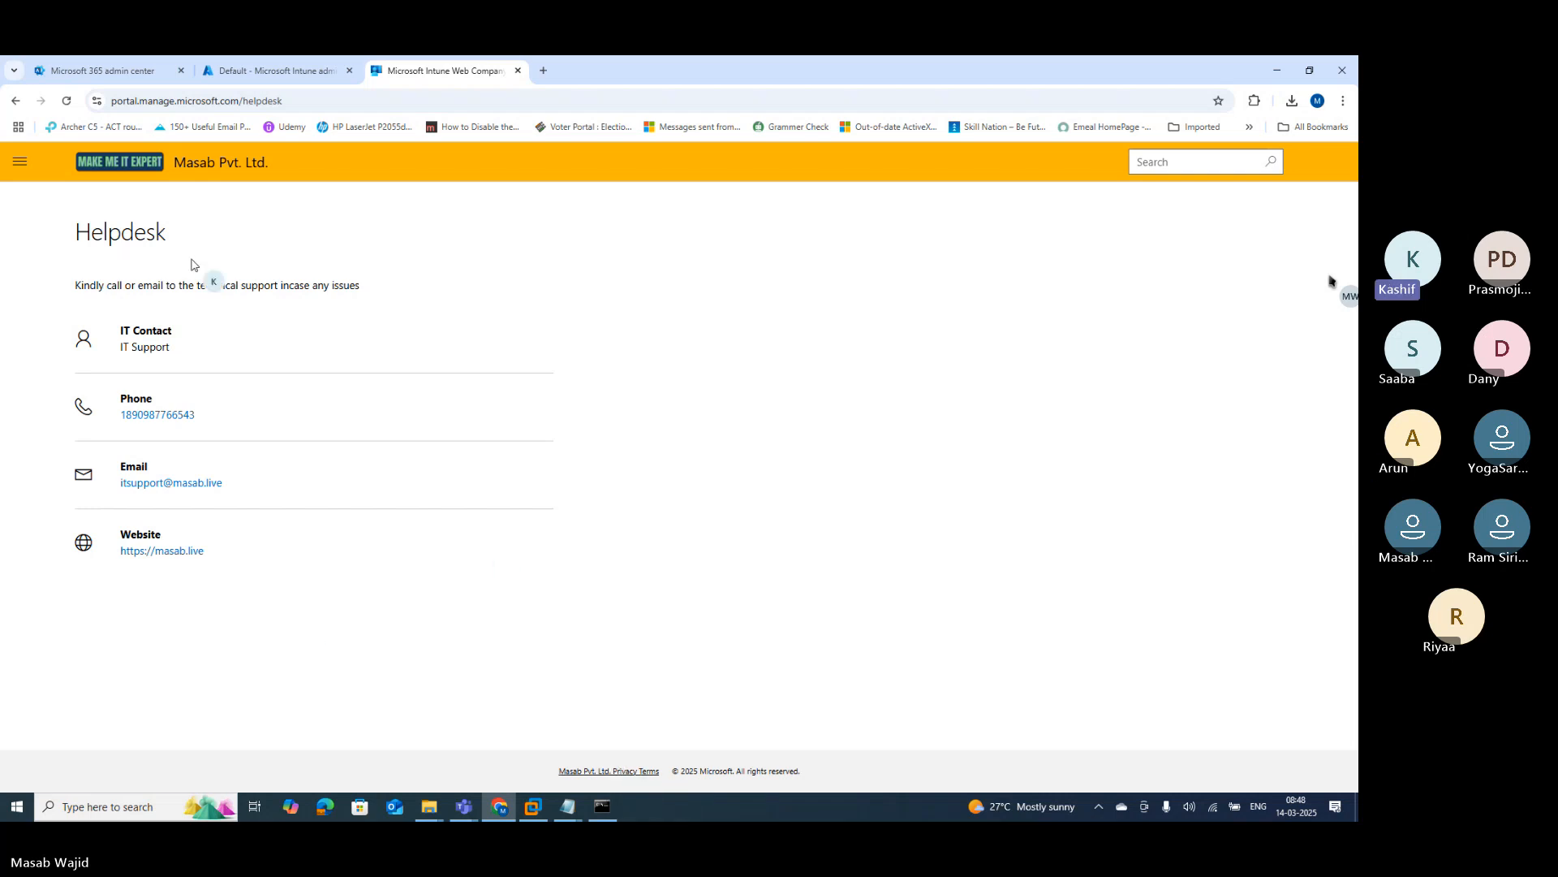
click(21, 167)
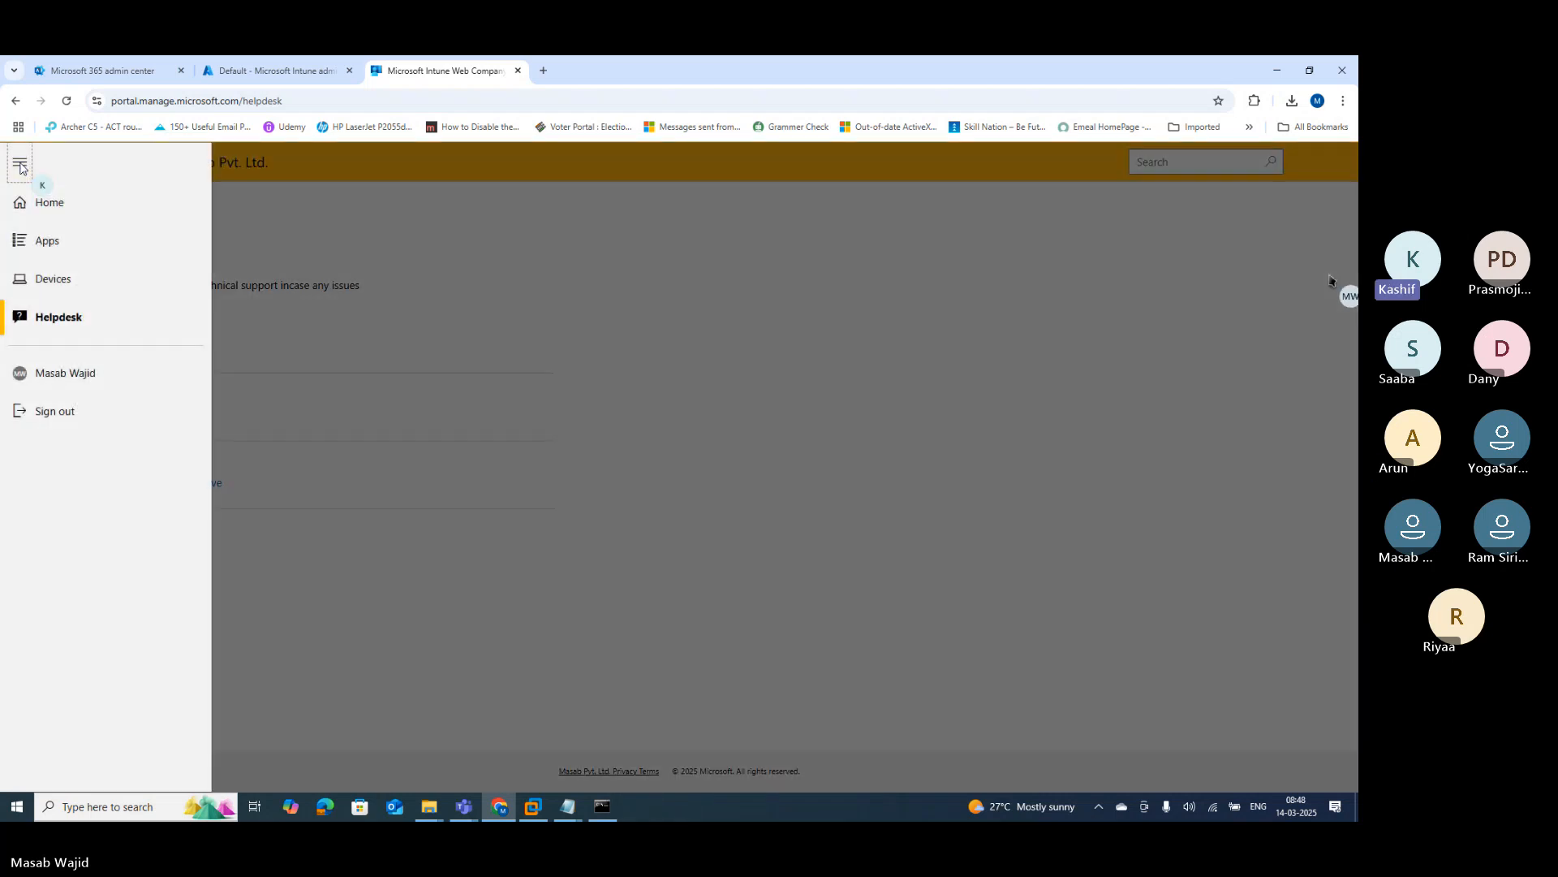
click(70, 374)
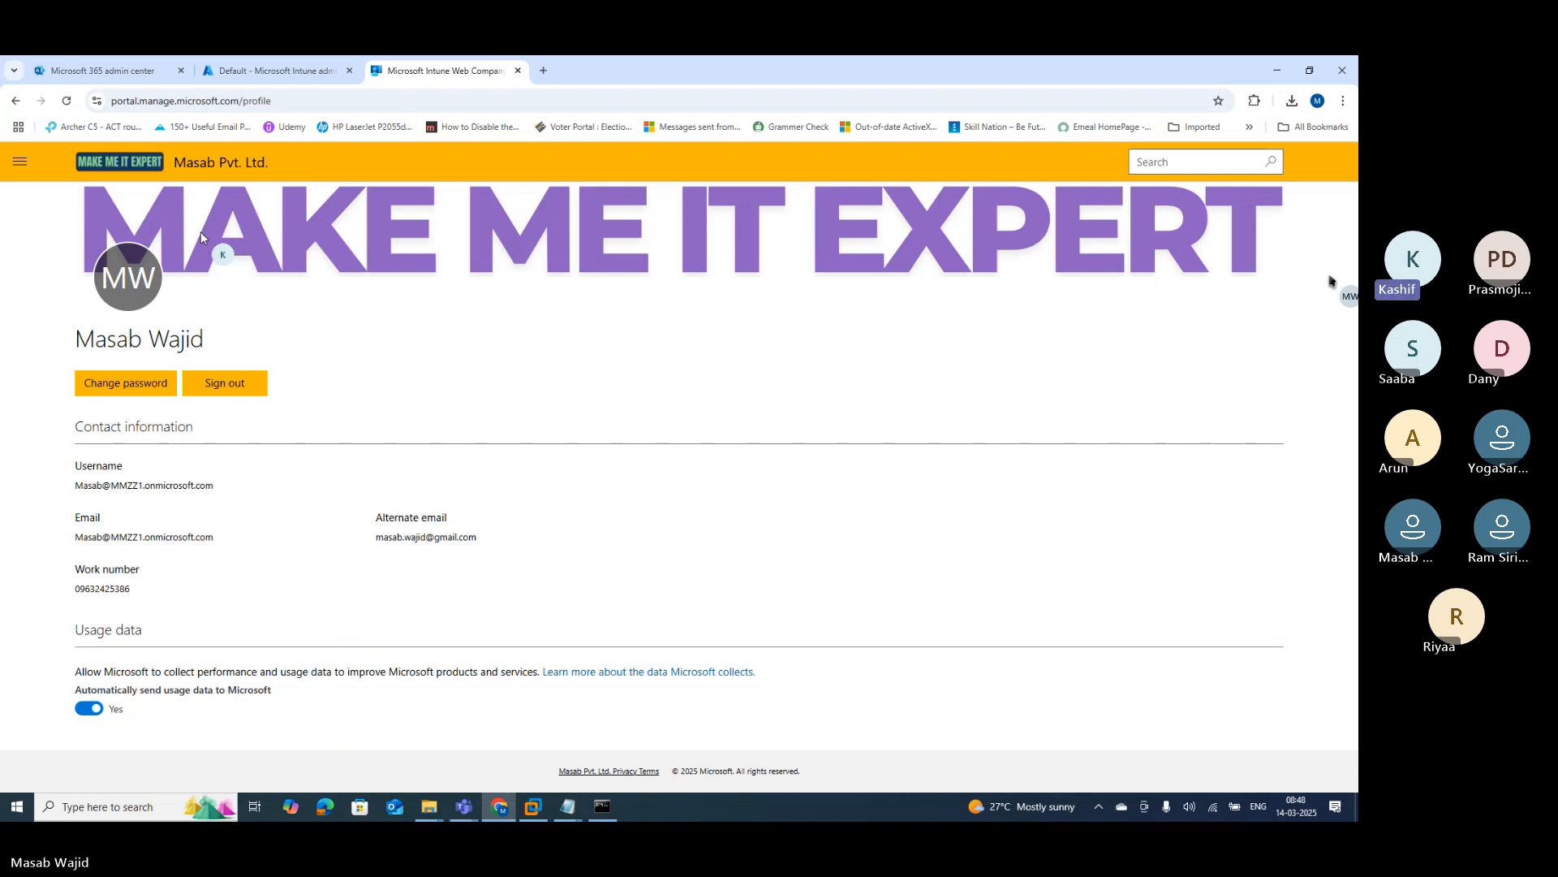
click(19, 164)
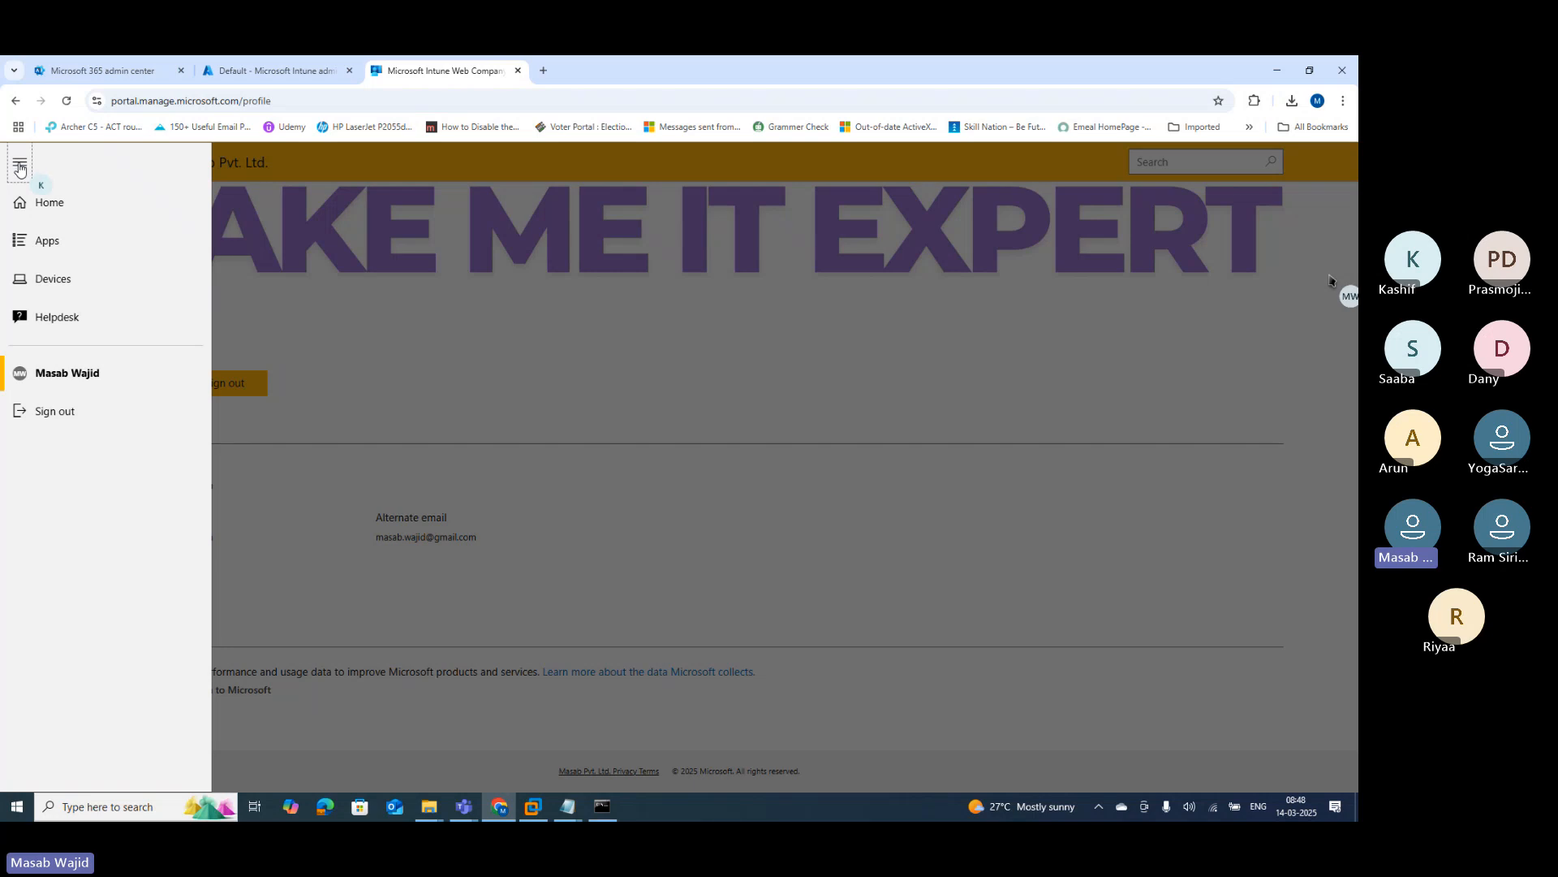
Step: Open the Apps page from the navigation drawer, which shows no apps to display
click(46, 242)
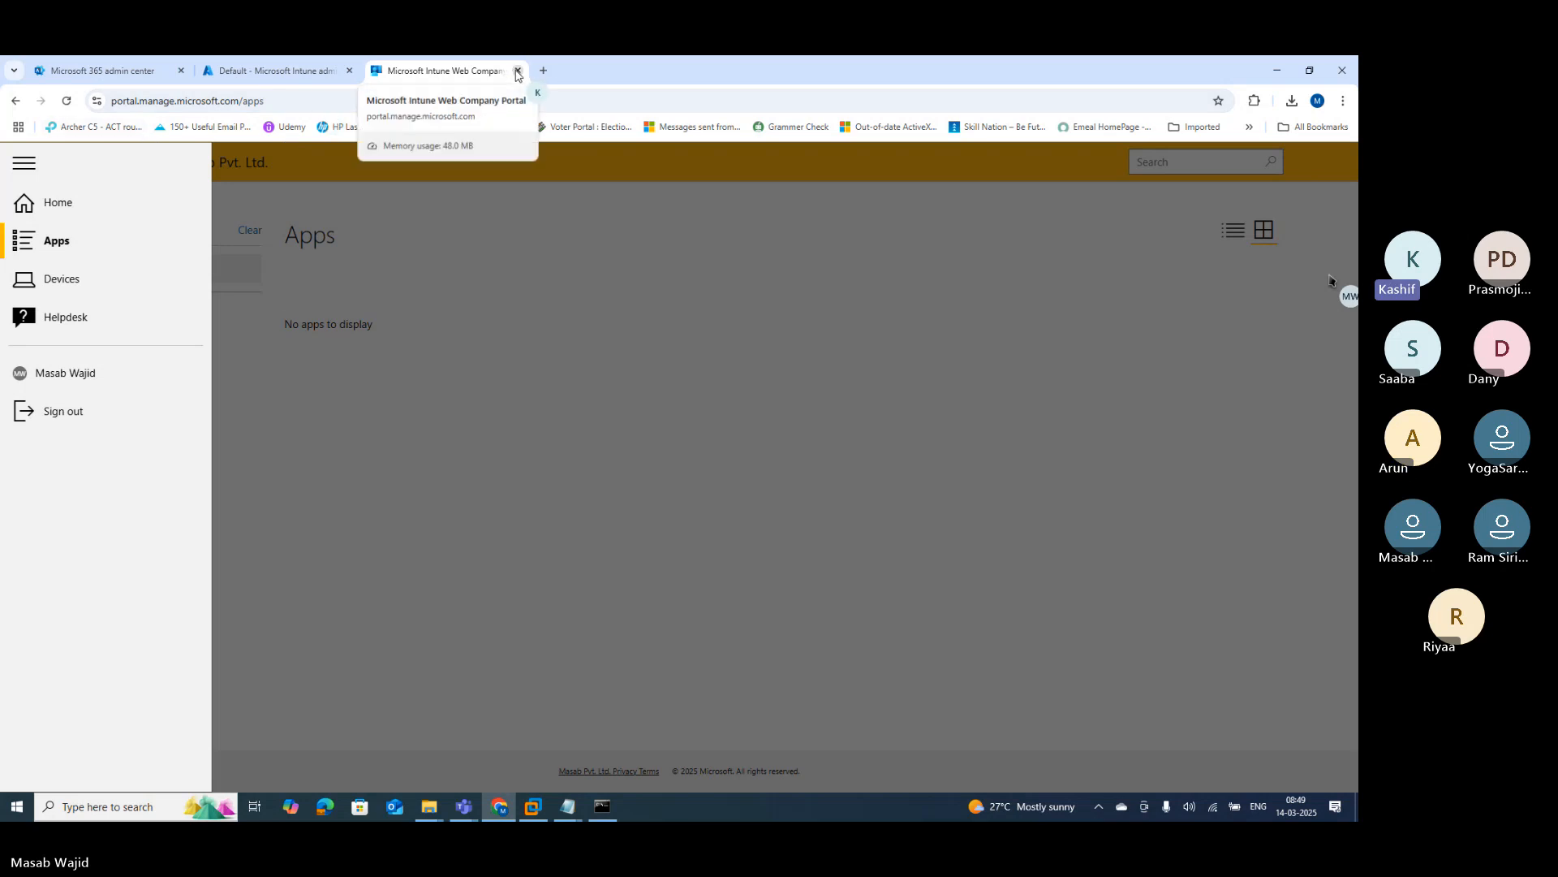
Step: Close the Company Portal tab and the extra 'Text - Notepad' window, restoring the untitled topics list
click(517, 72)
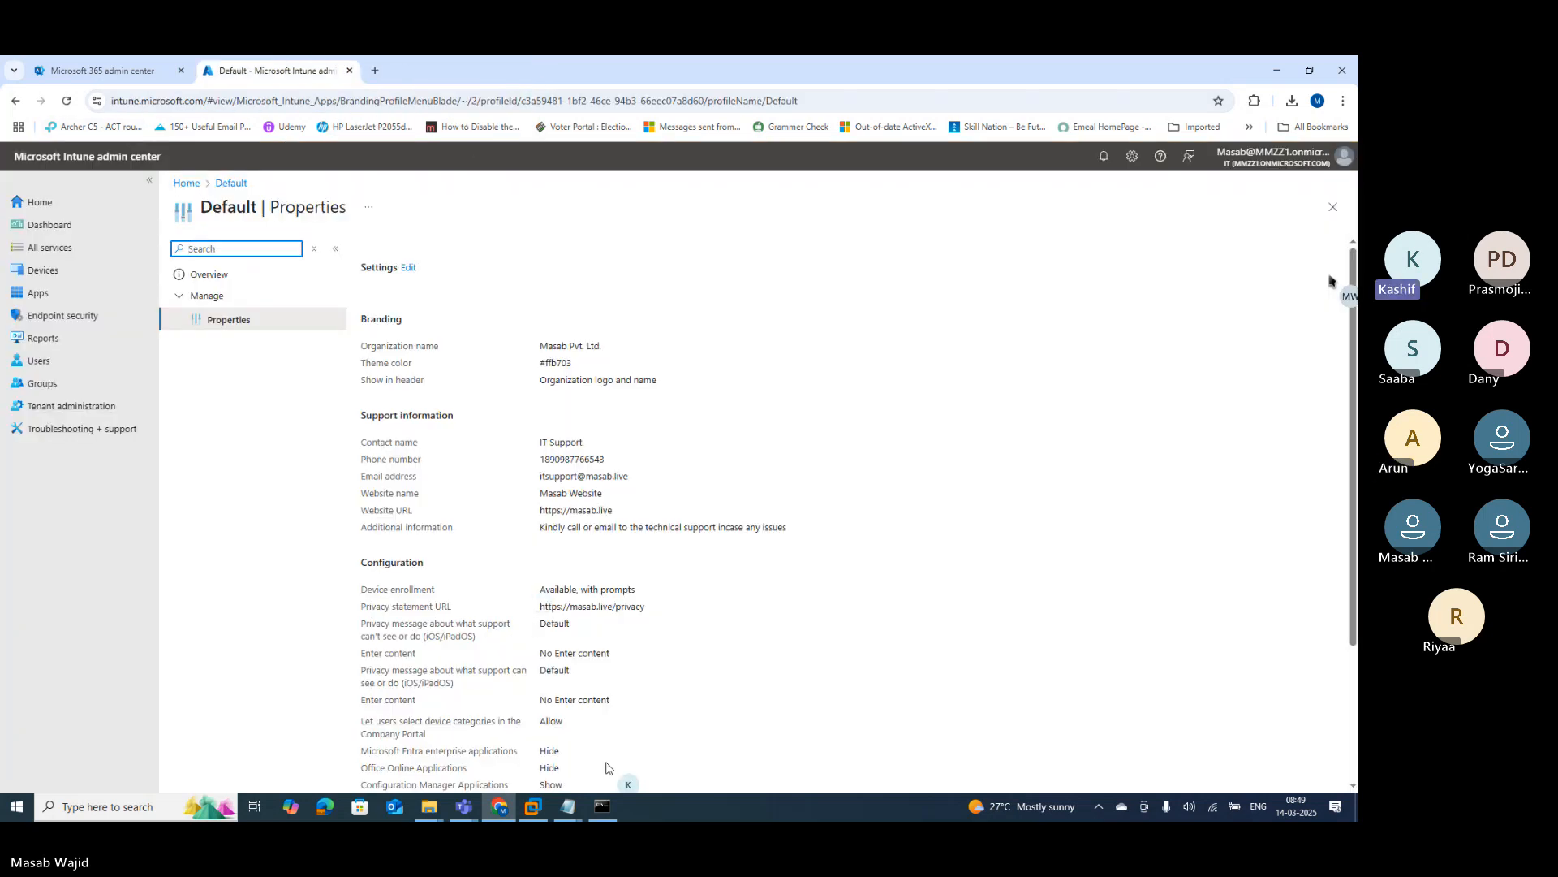
click(566, 808)
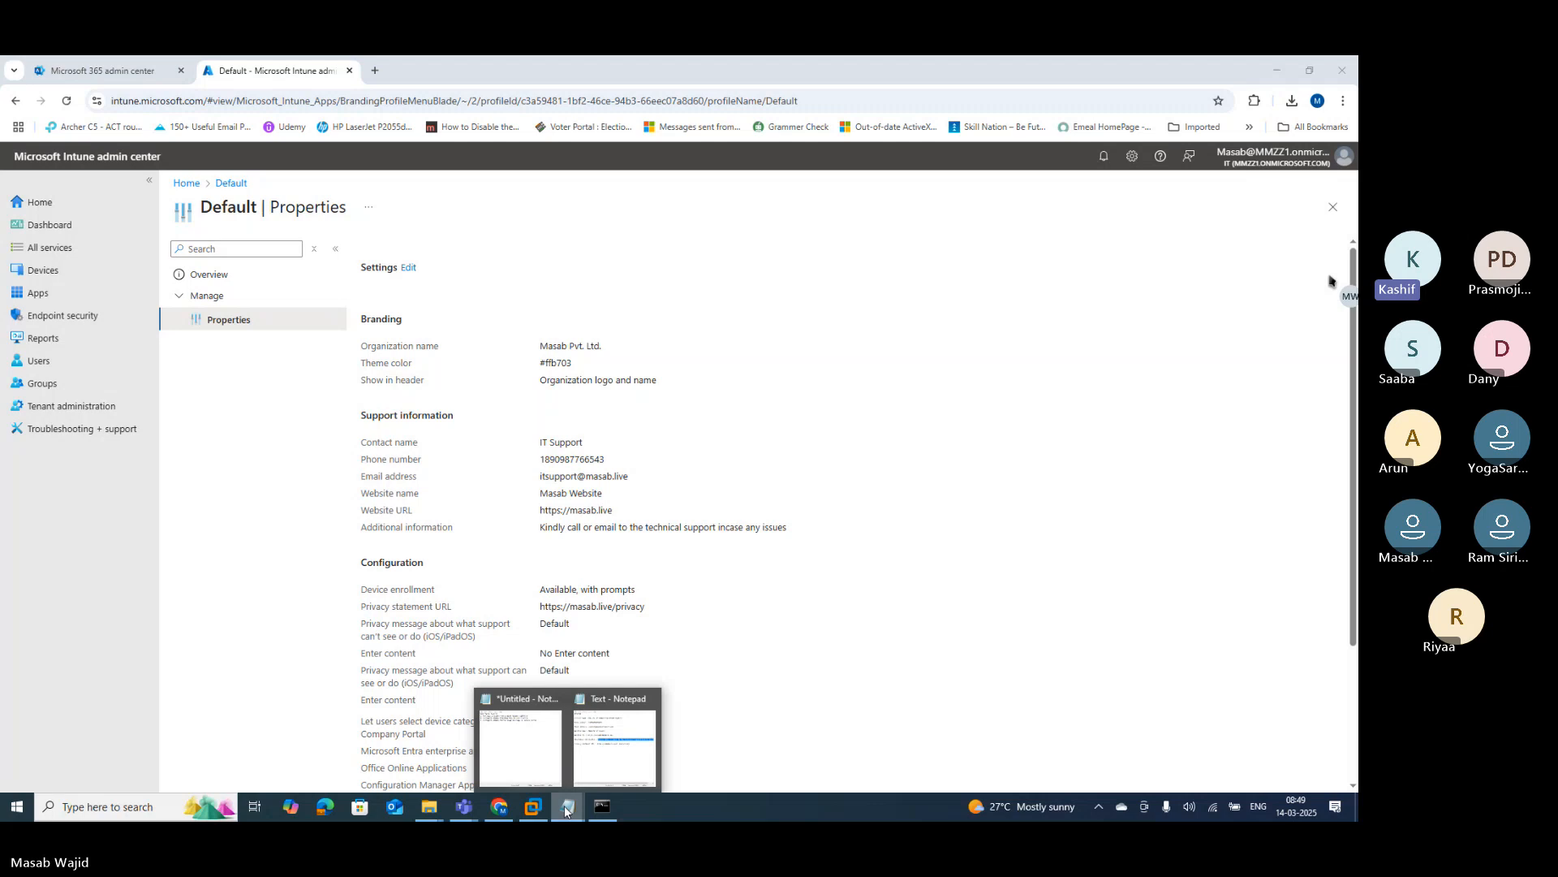
click(649, 699)
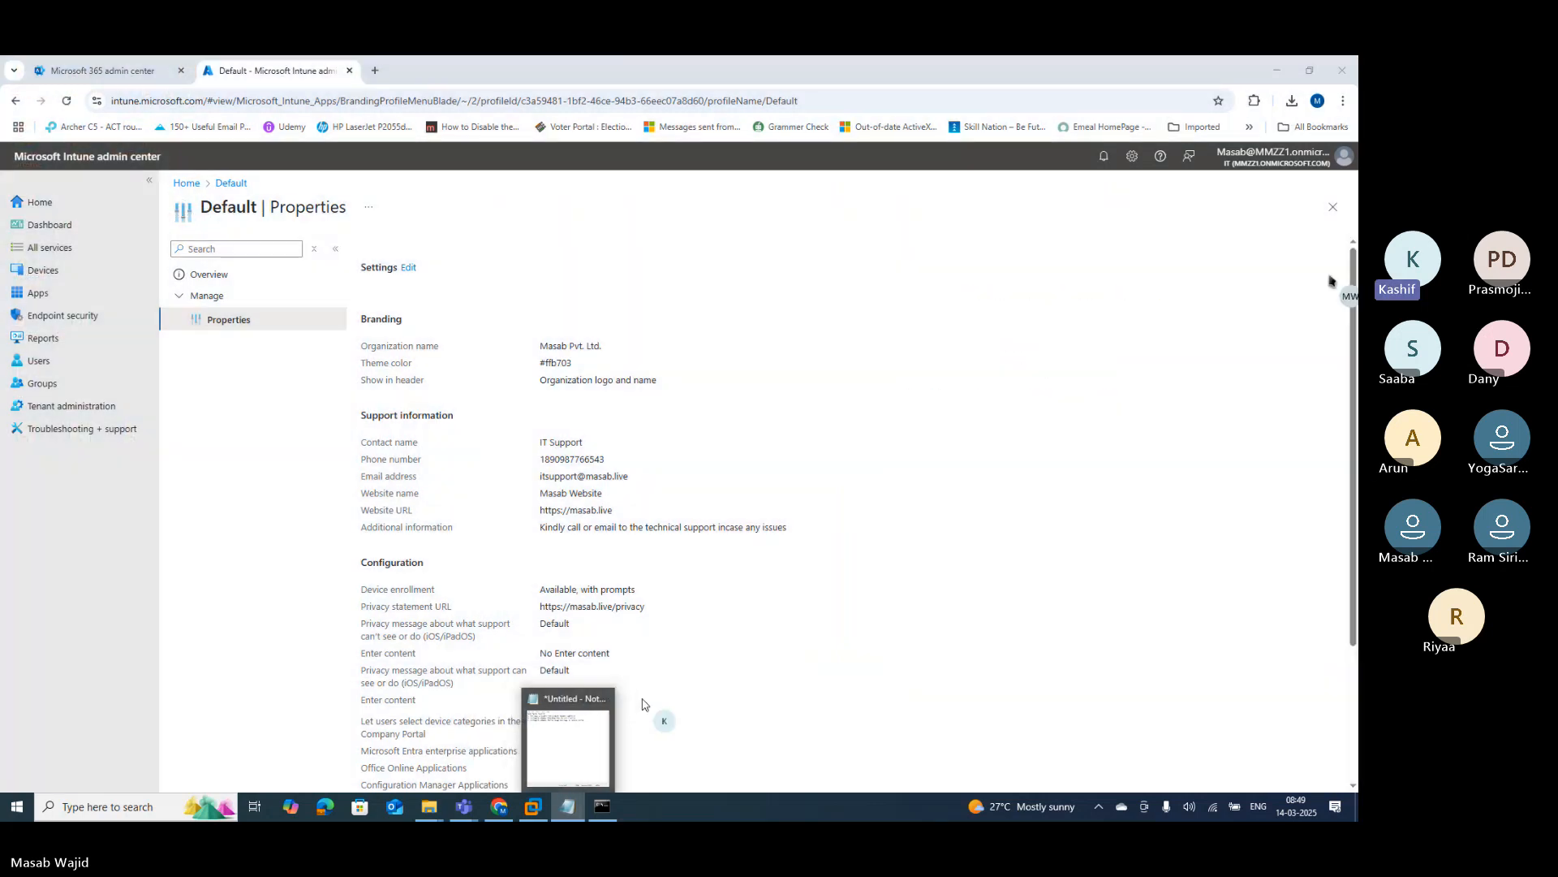
click(580, 735)
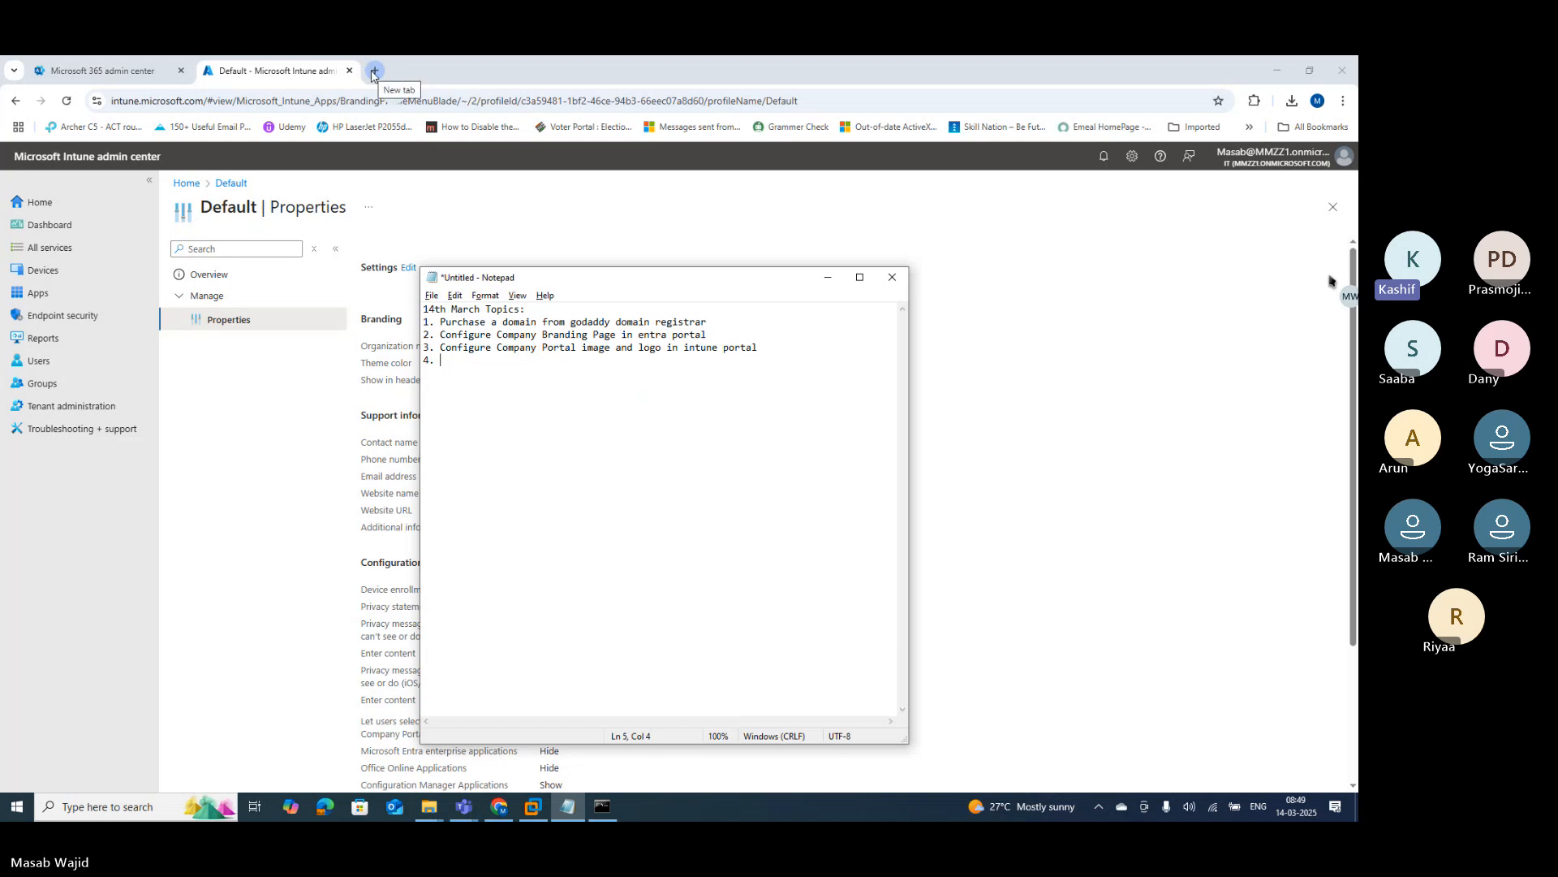
Step: Rerun ipconfig /flushdns and ping masab.live, replying from 13.248.243.5, then close Command Prompt
click(603, 806)
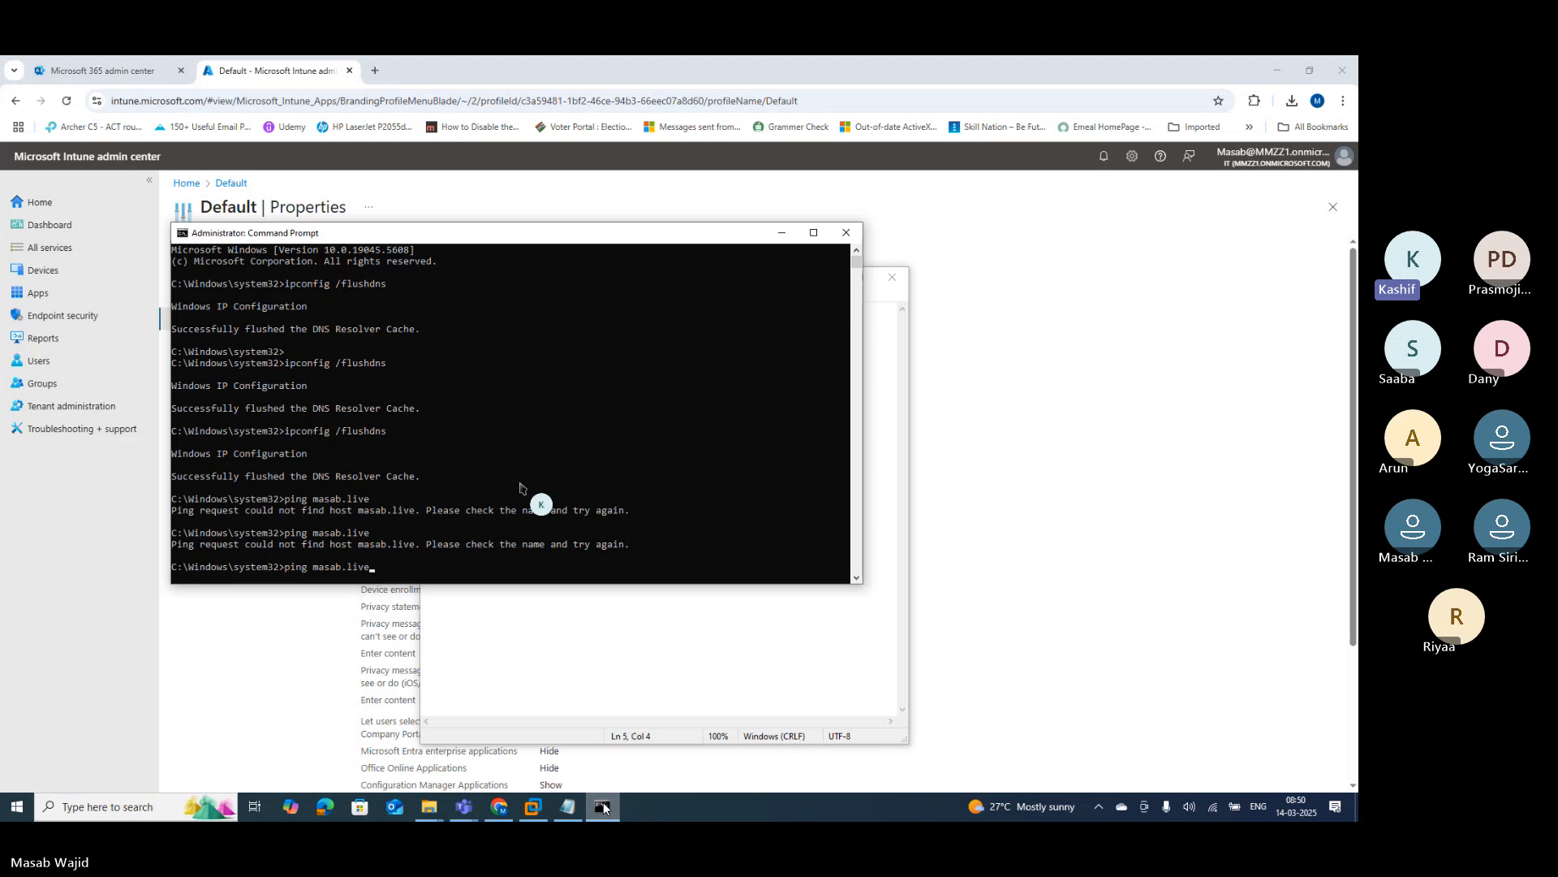
key(Up)
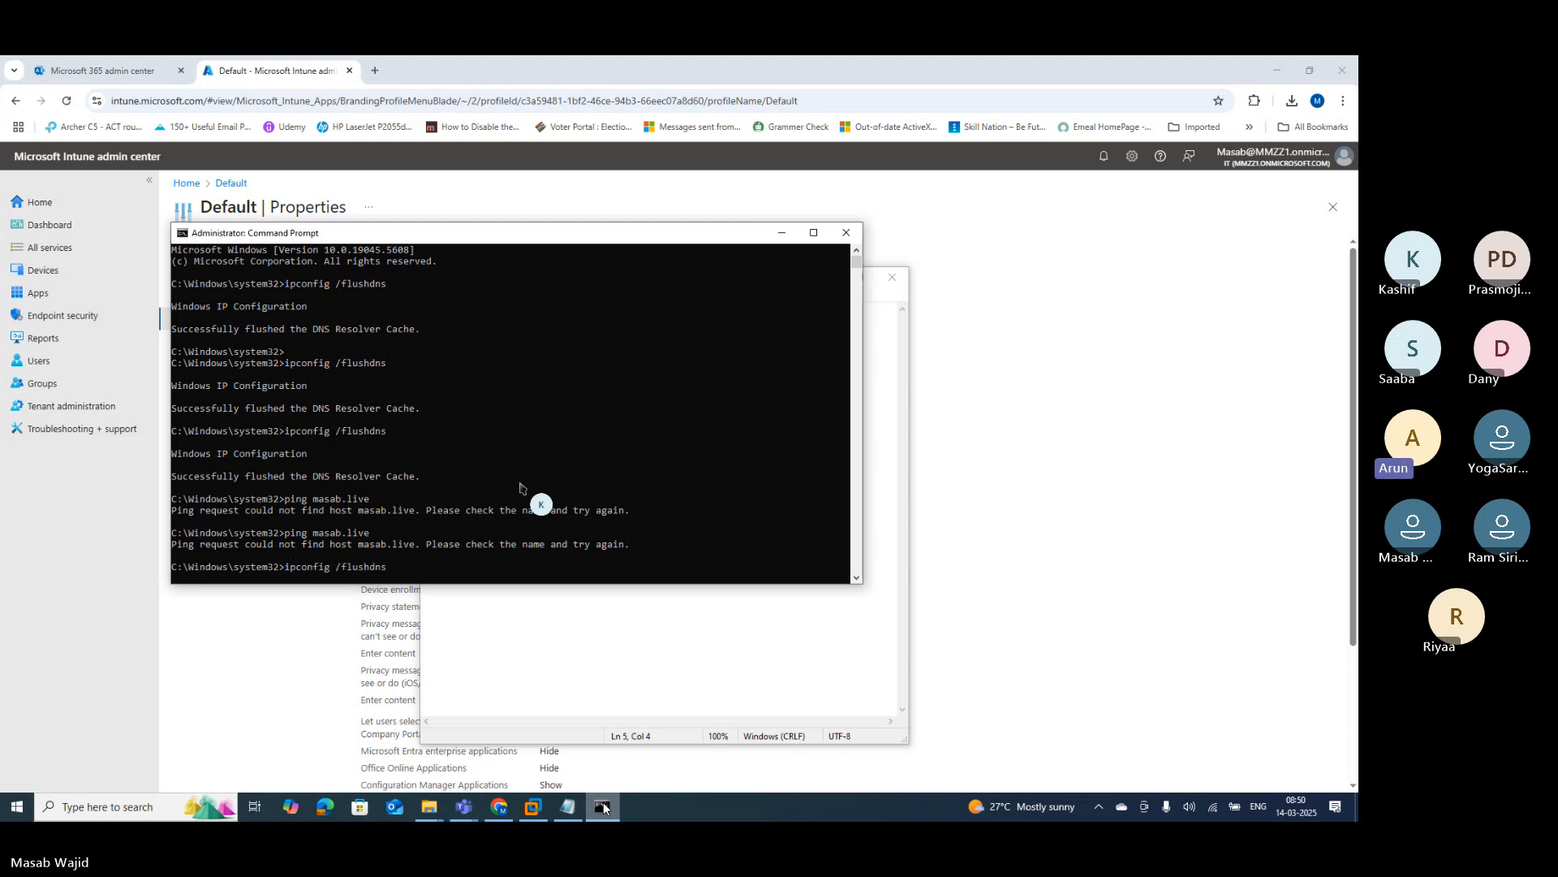
key(Return)
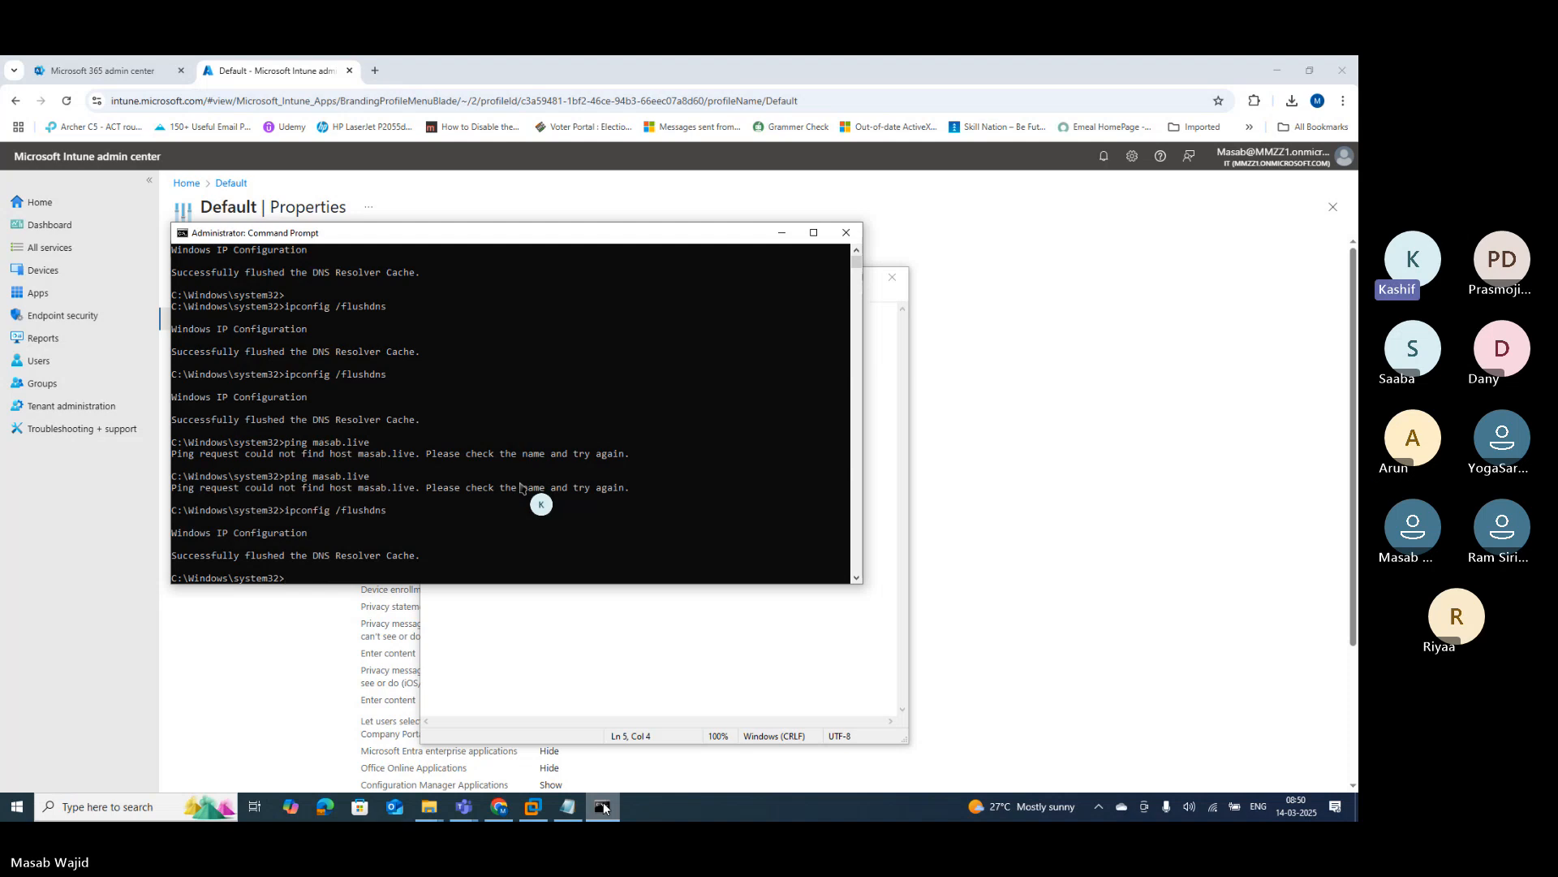
key(Up)
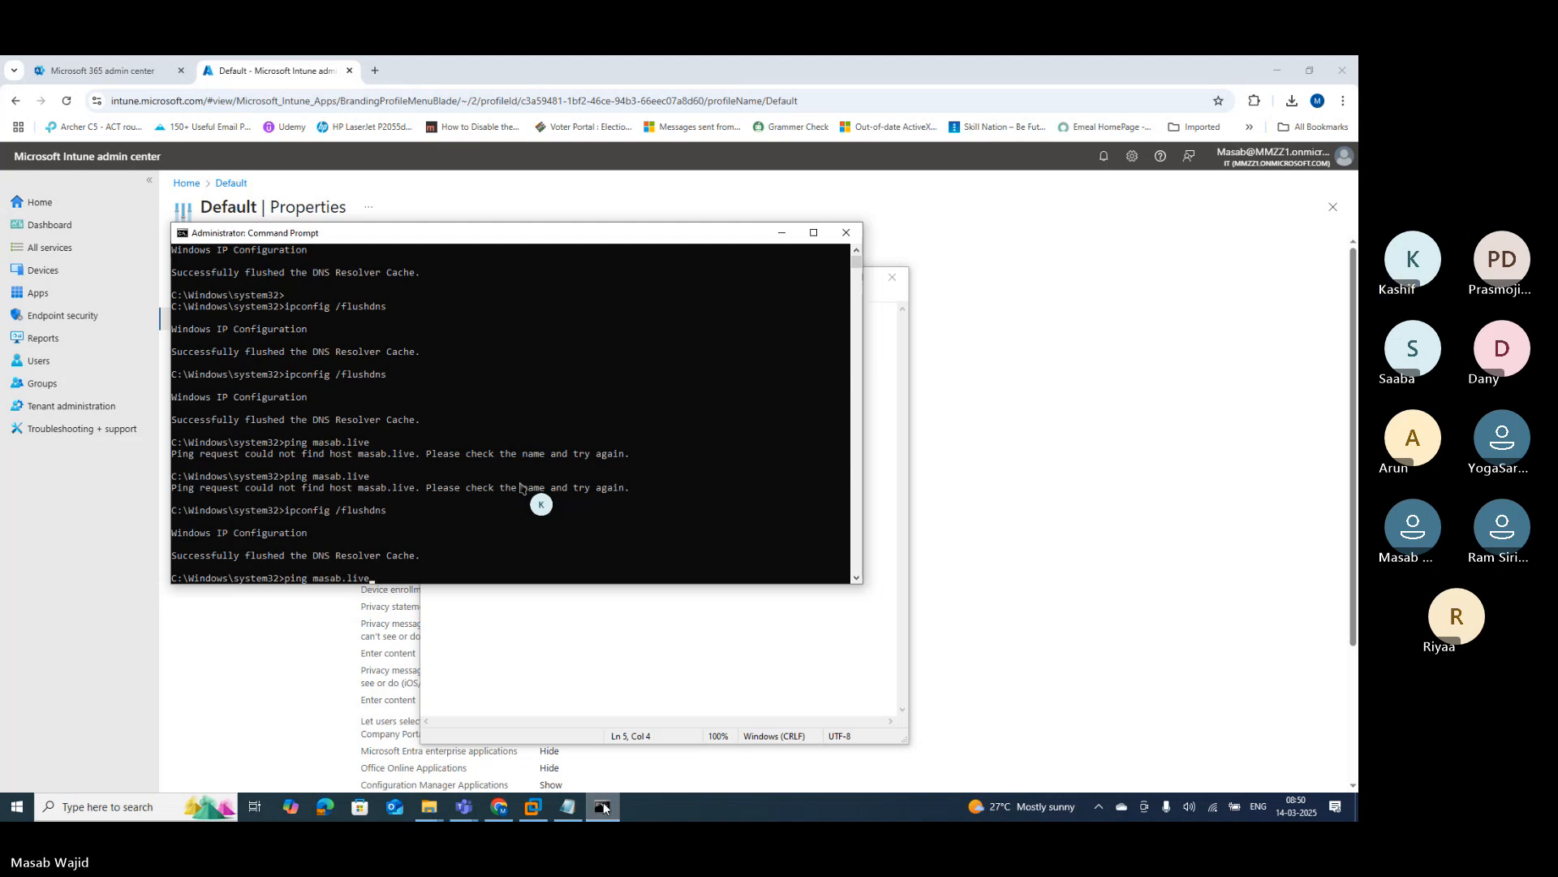
key(Return)
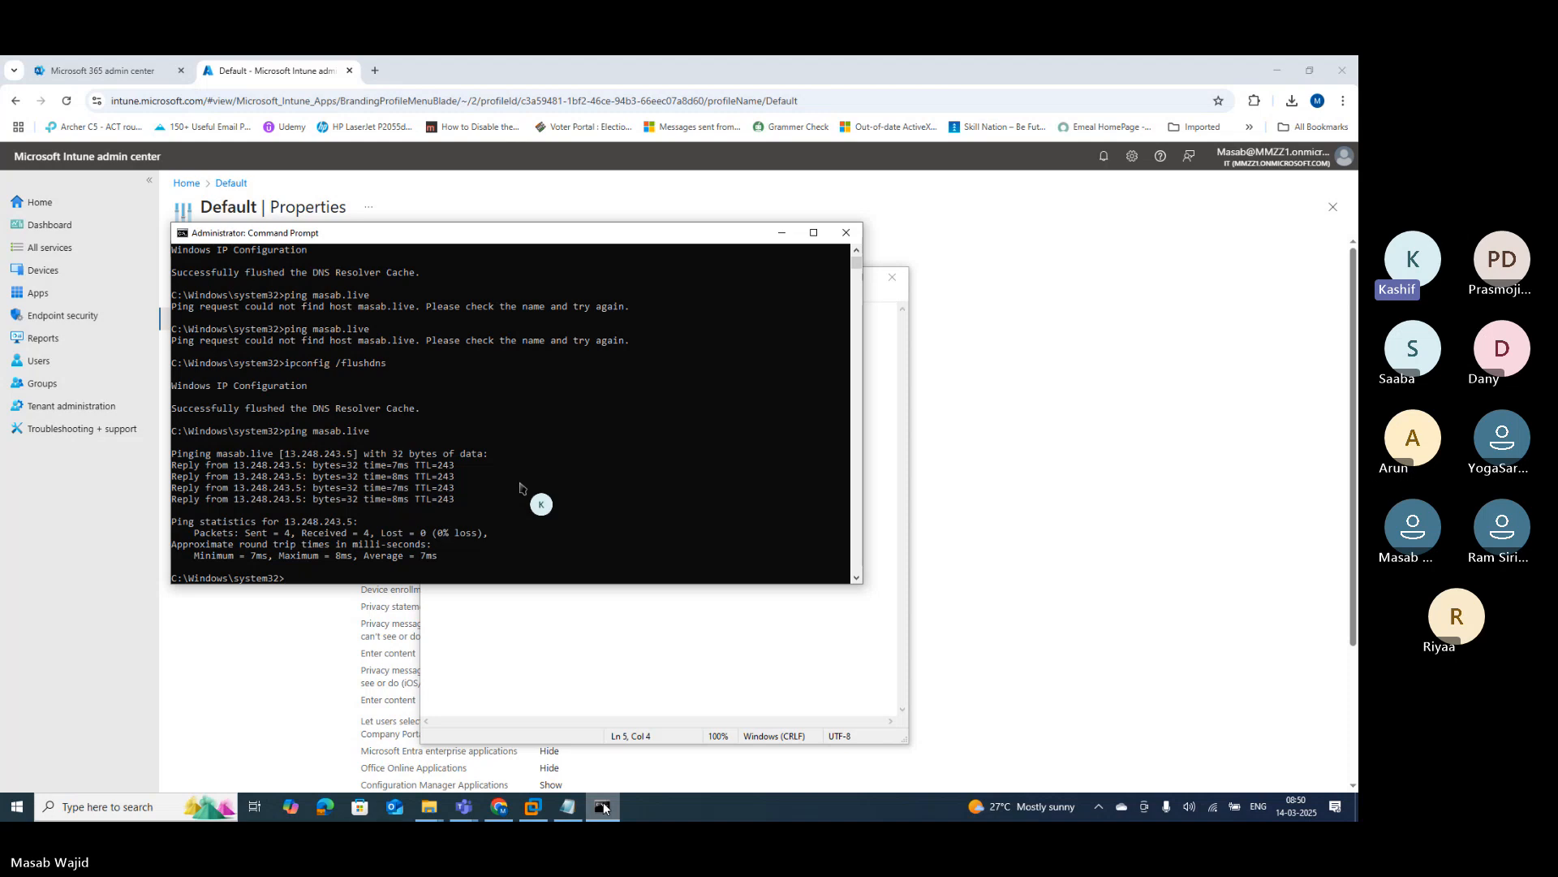
click(846, 234)
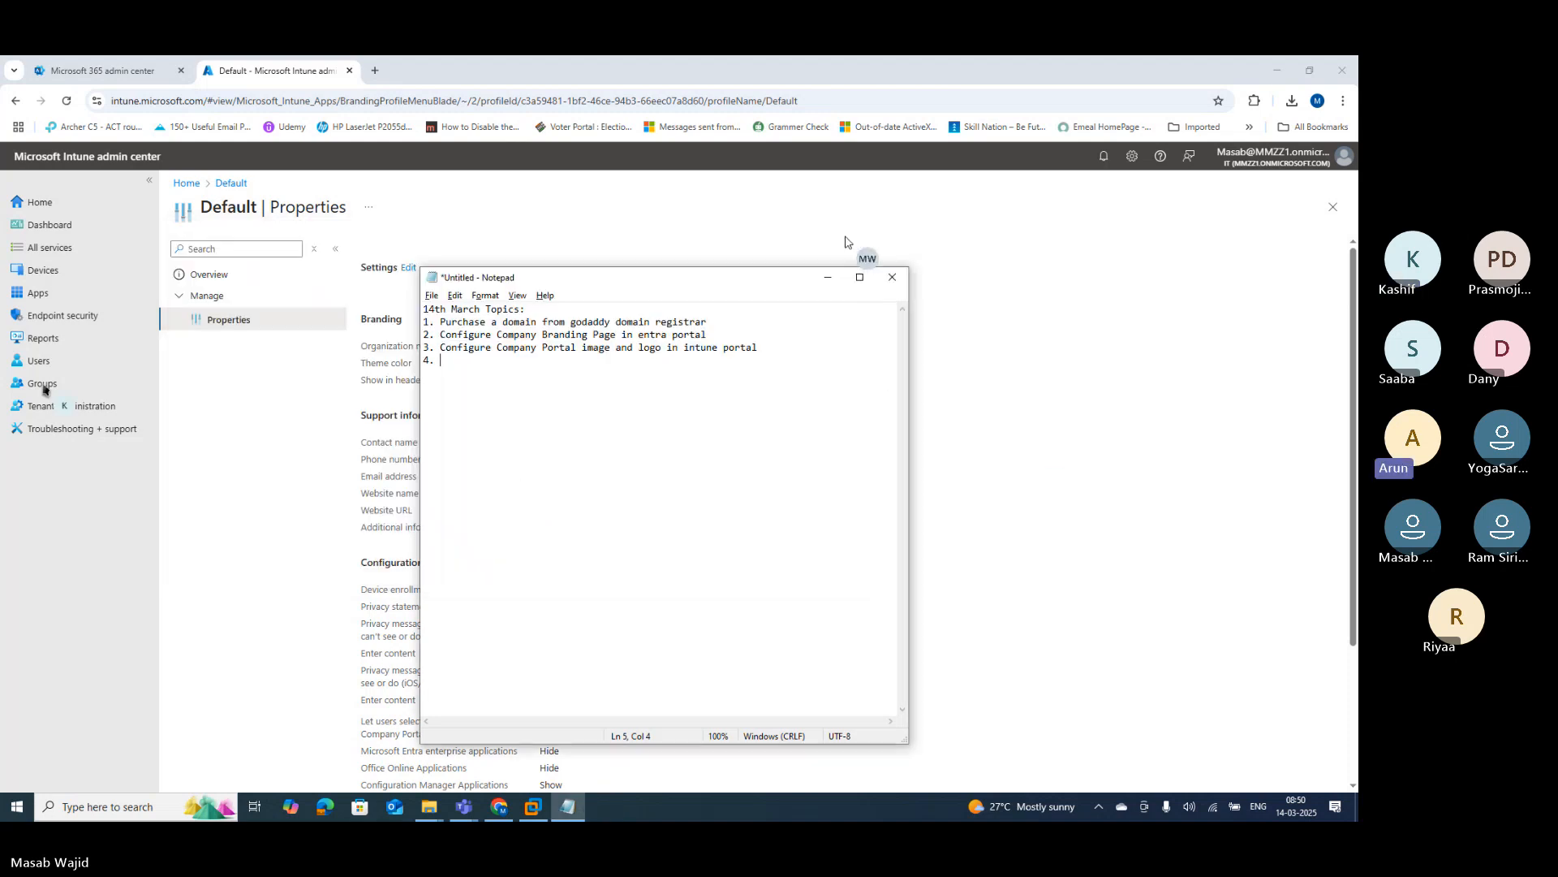
Step: Load the admin.microsoft.com home page in the Microsoft 365 admin center tab
click(98, 71)
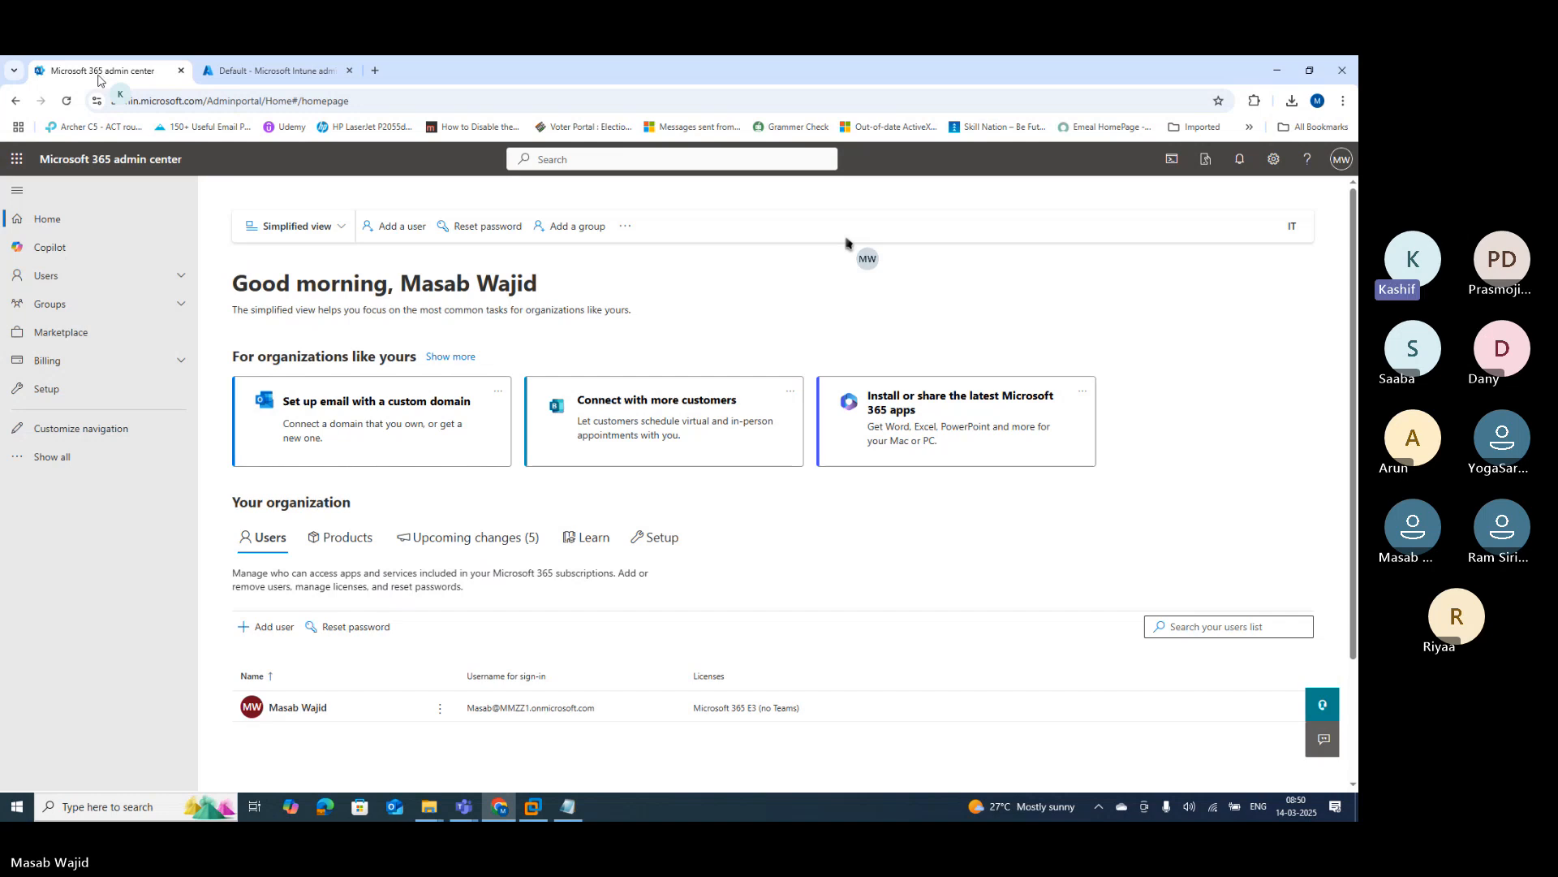
click(213, 100)
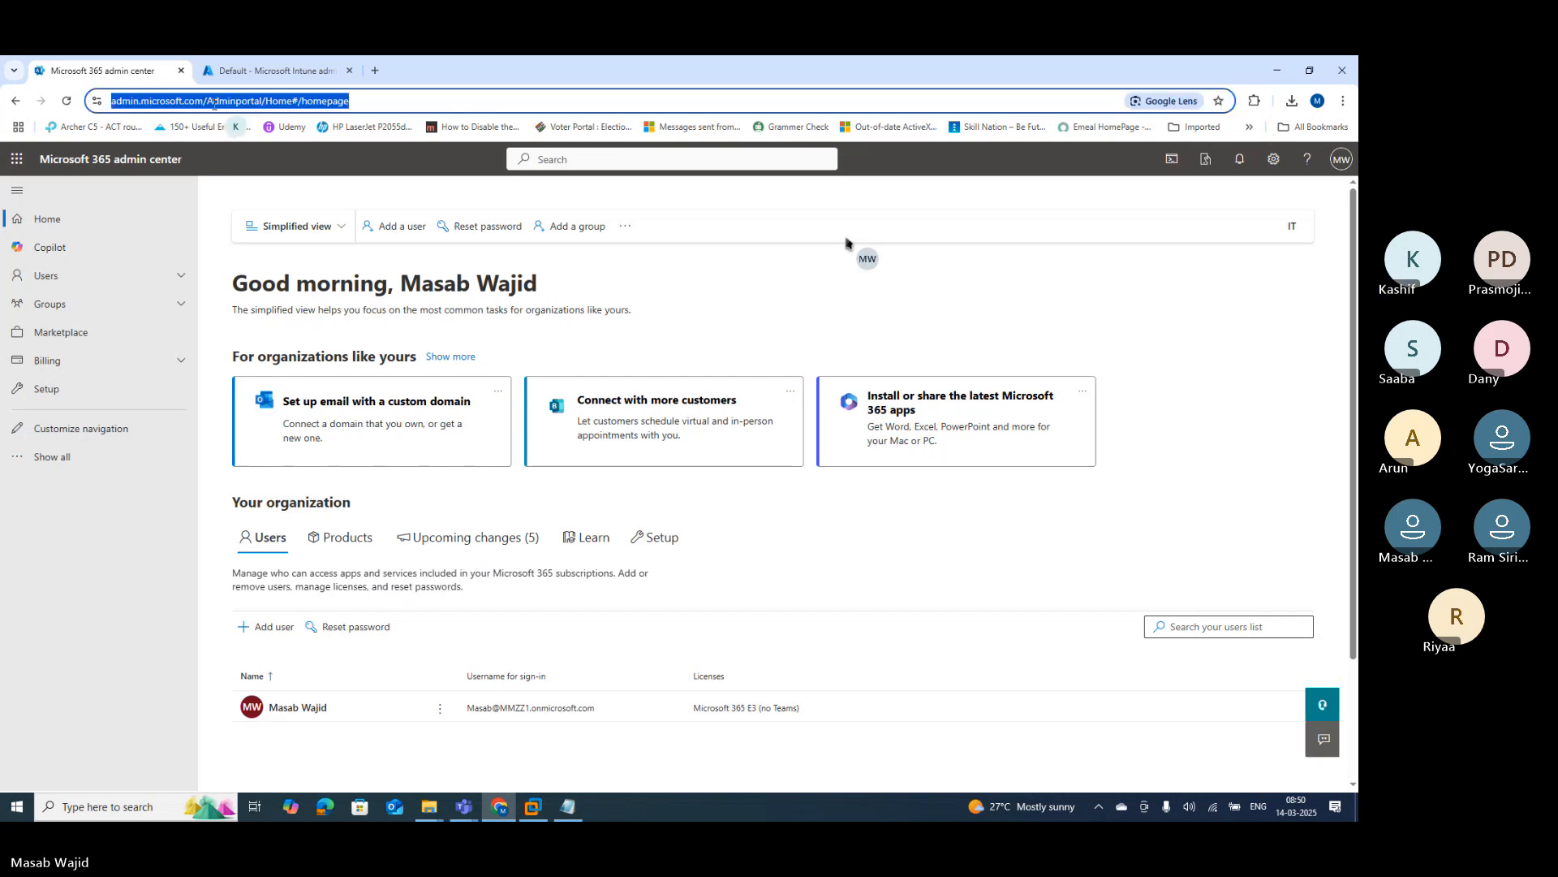
text(admin.microsoft.com)
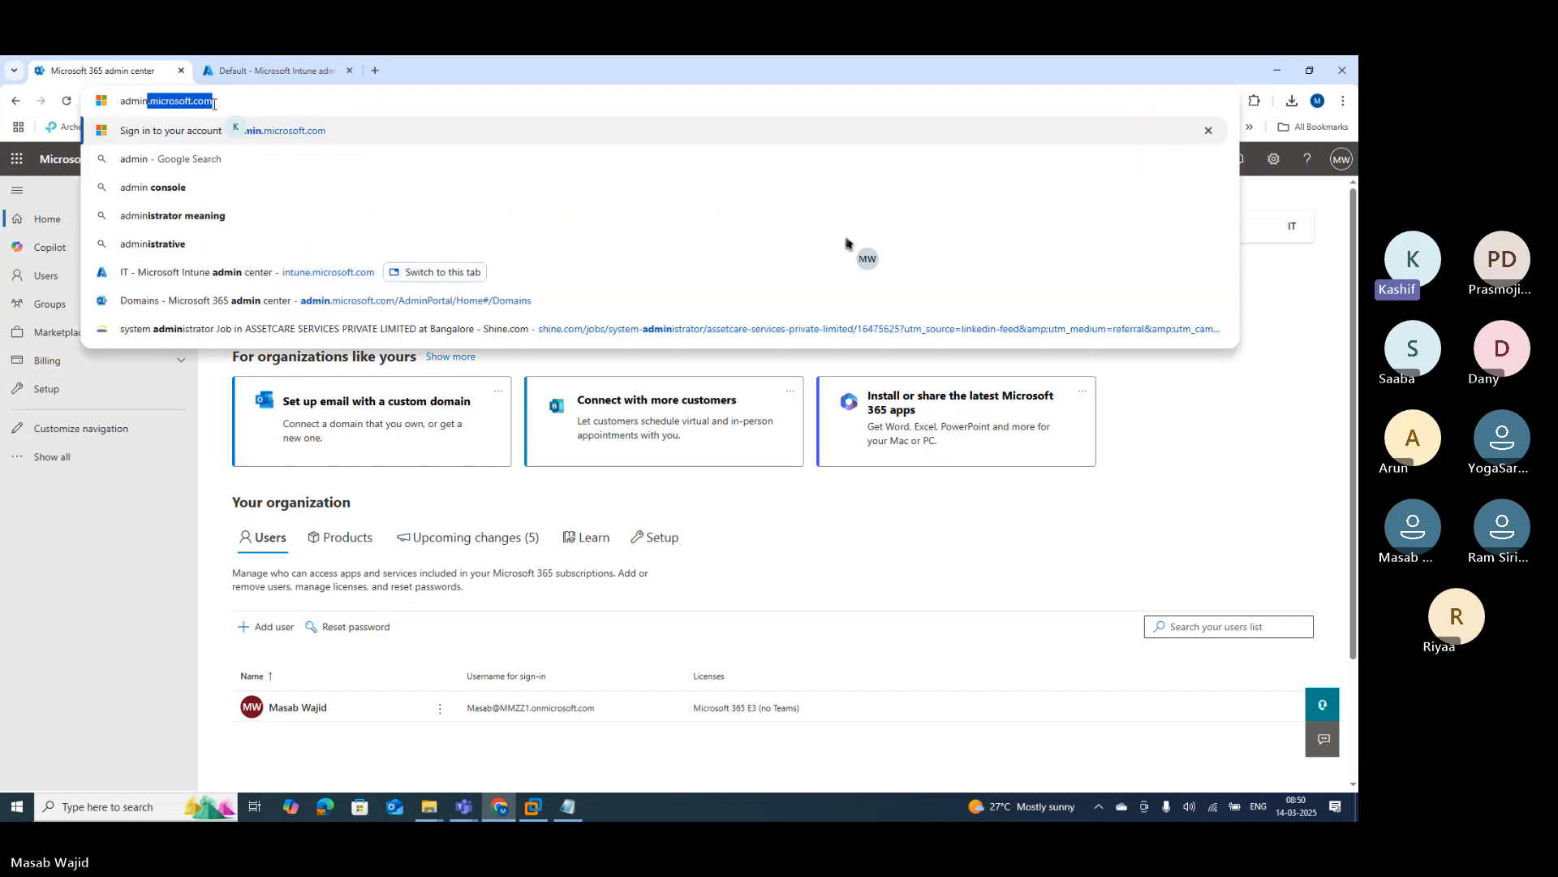
key(Return)
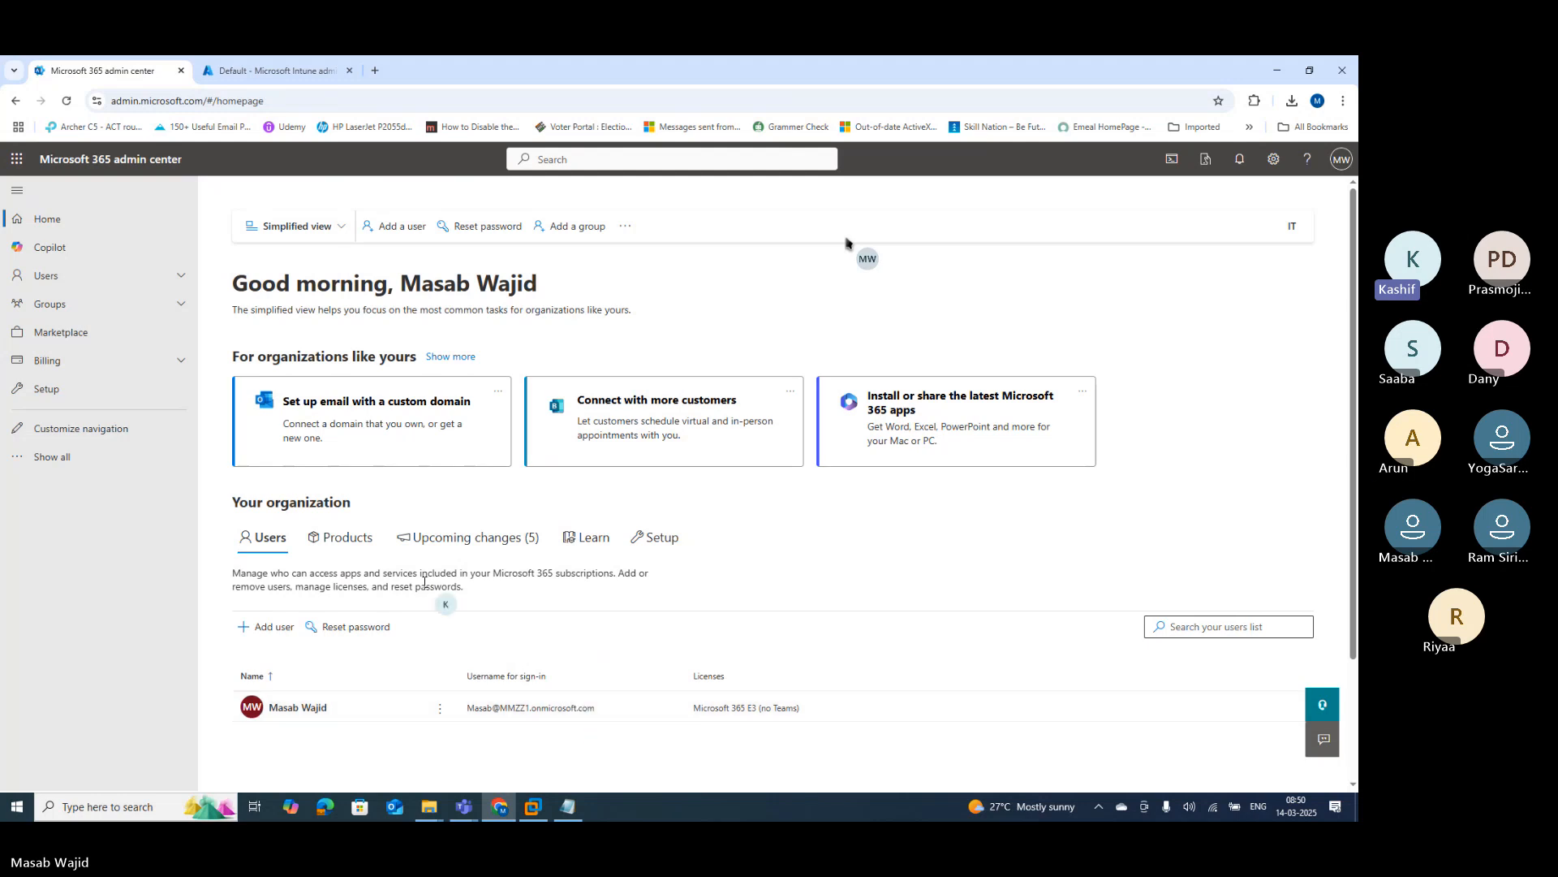
Step: Show all navigation sections and open Settings > Domains
click(42, 461)
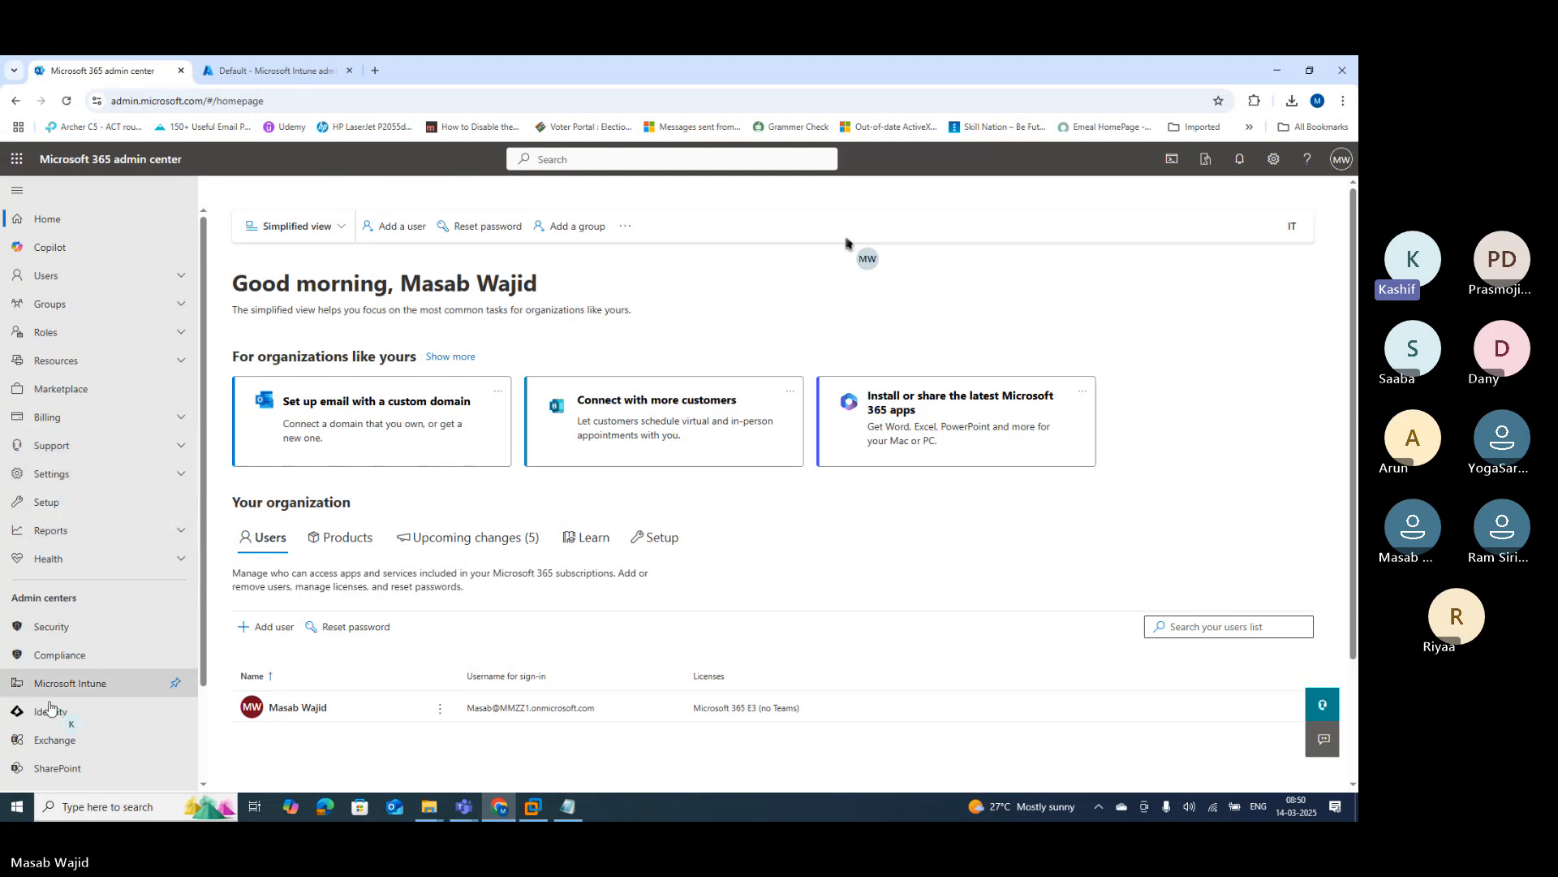
scroll(47, 747, down, 2)
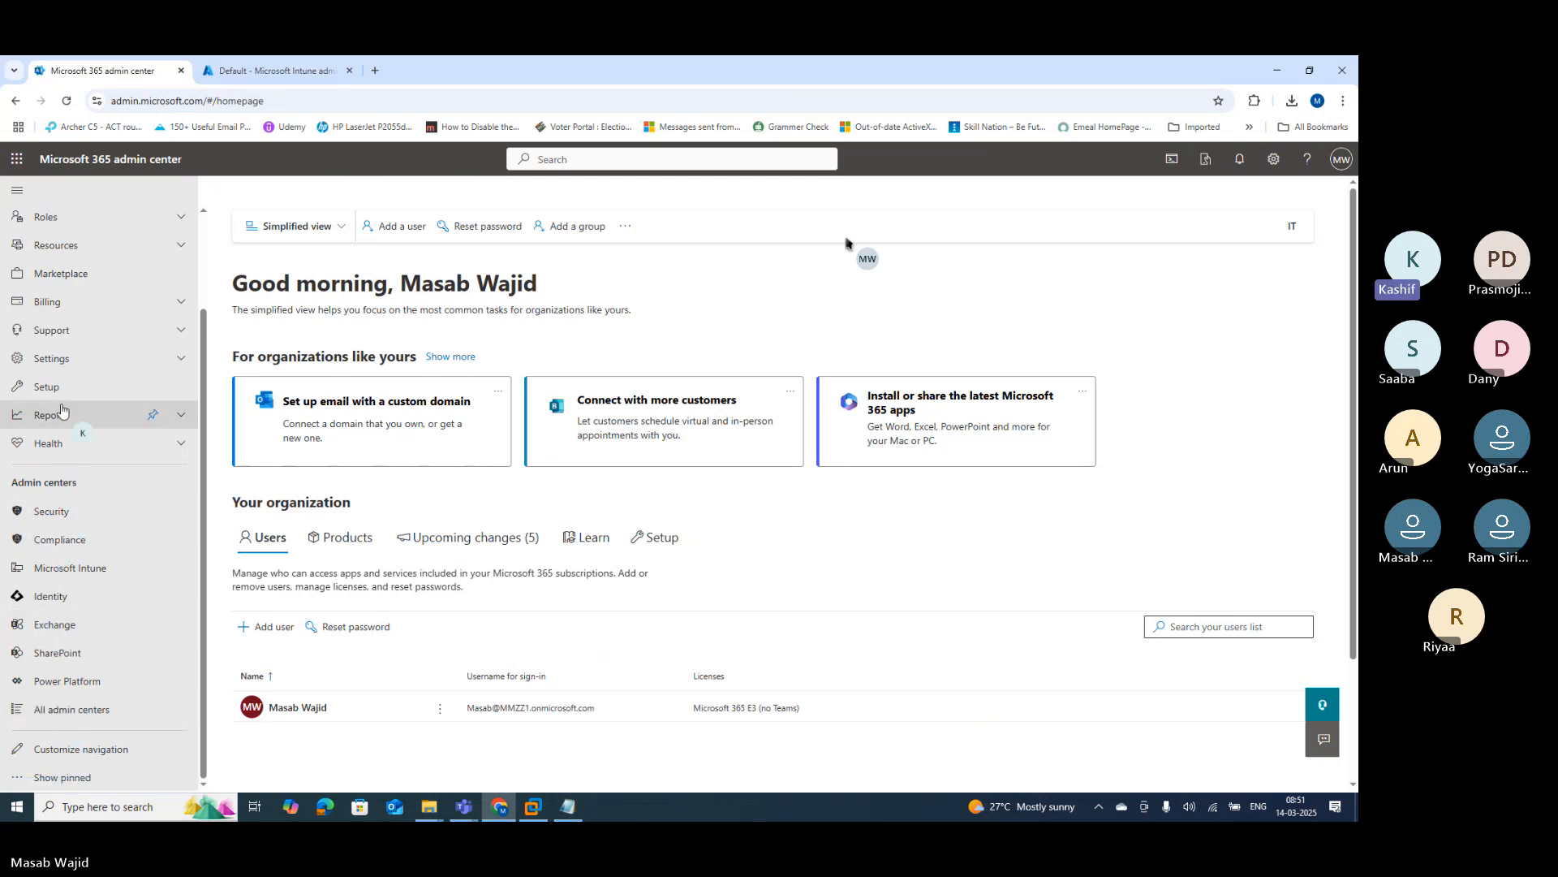
click(61, 362)
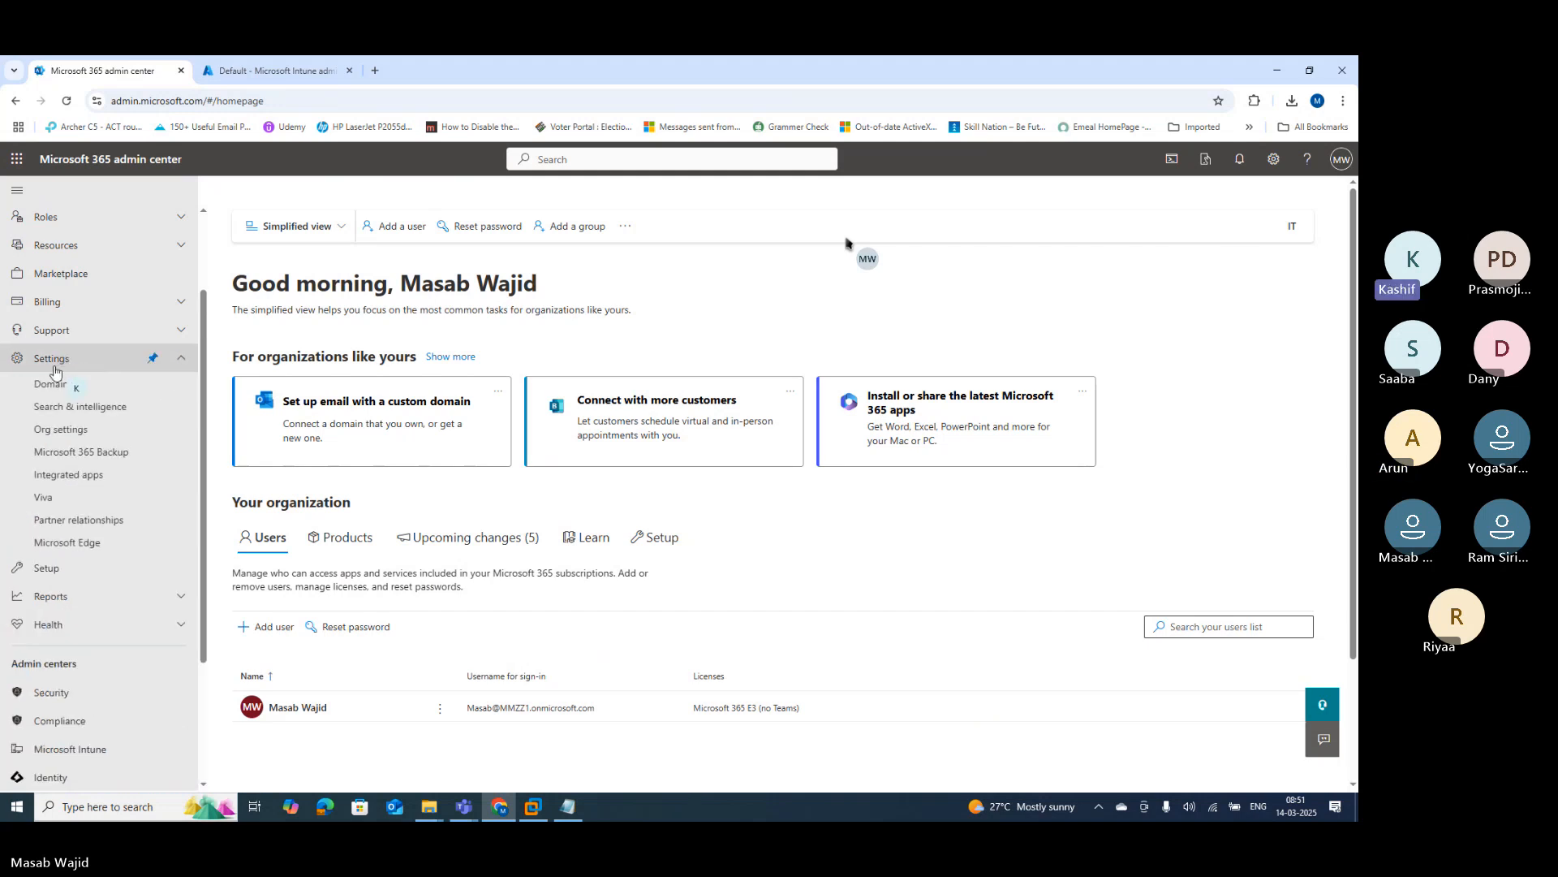
click(52, 383)
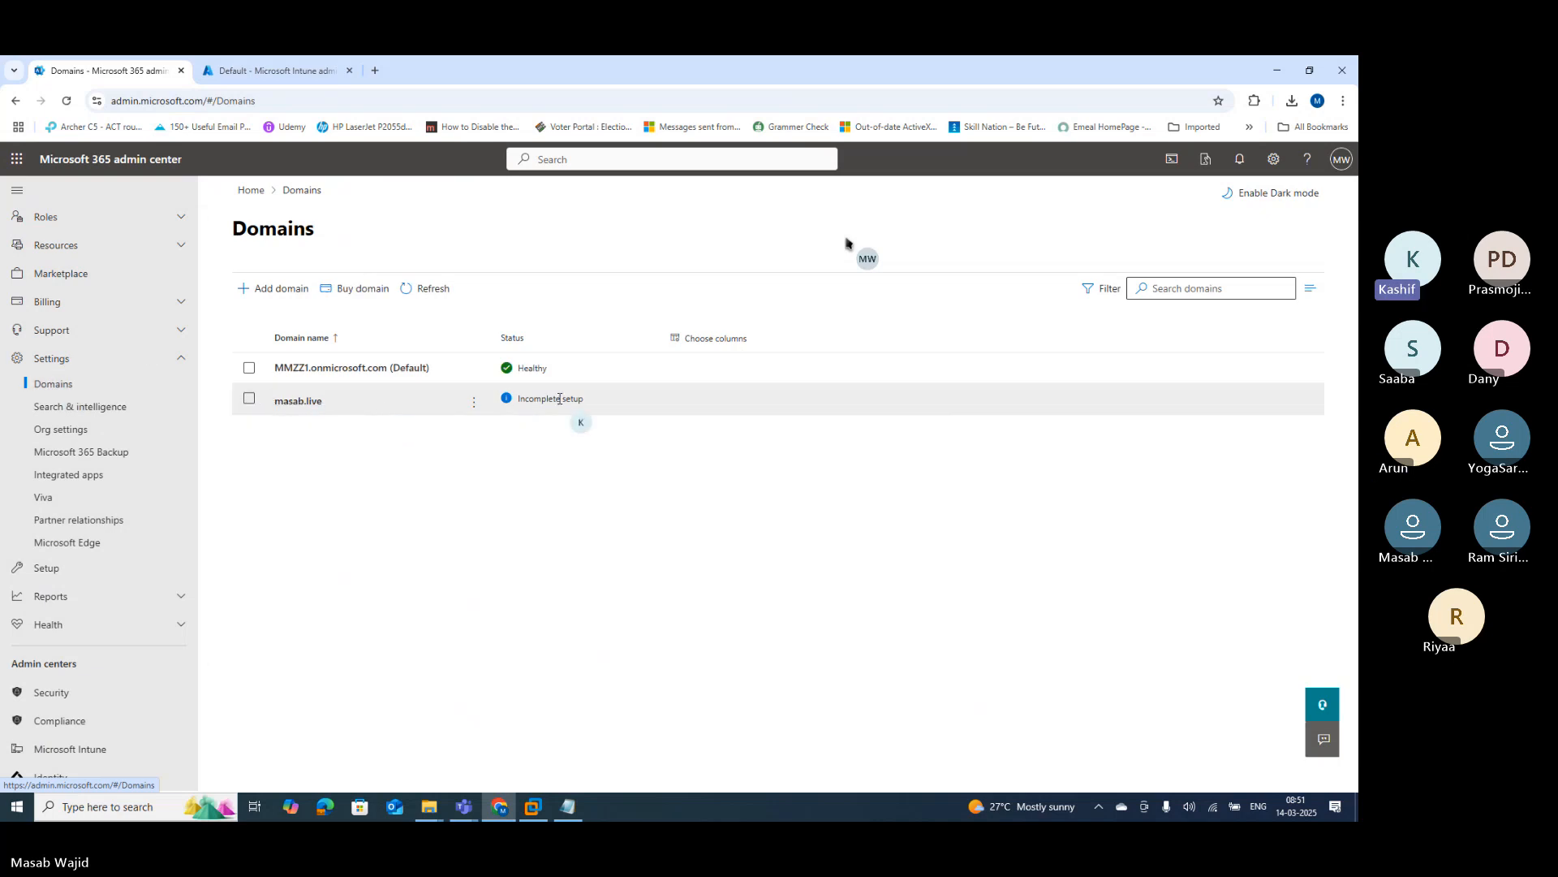
Step: Open masab.live in the Domains list and start its setup wizard
click(298, 400)
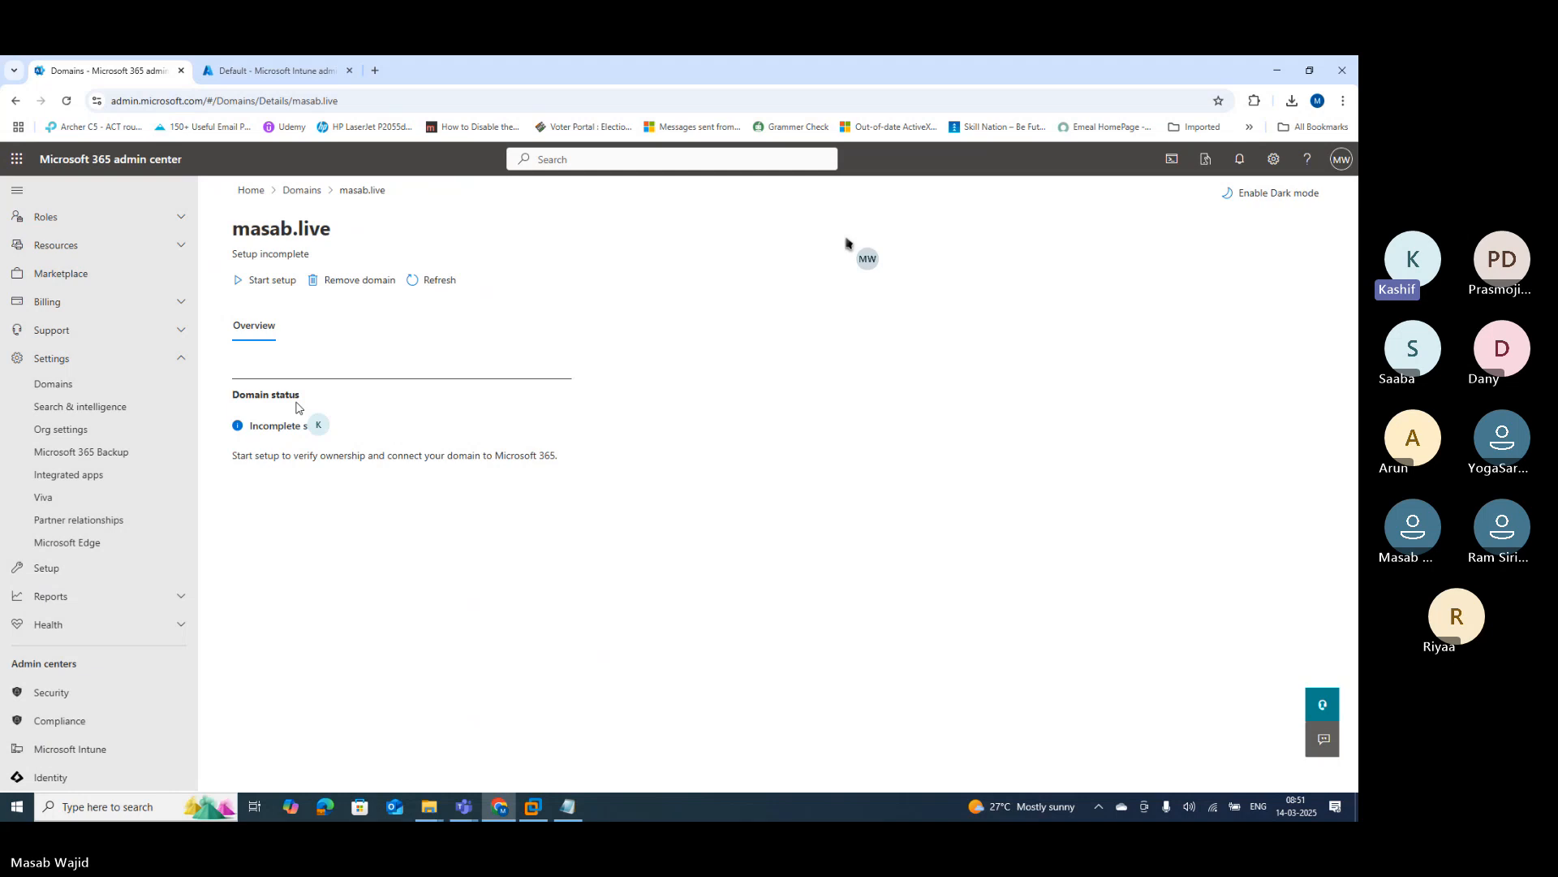
click(263, 282)
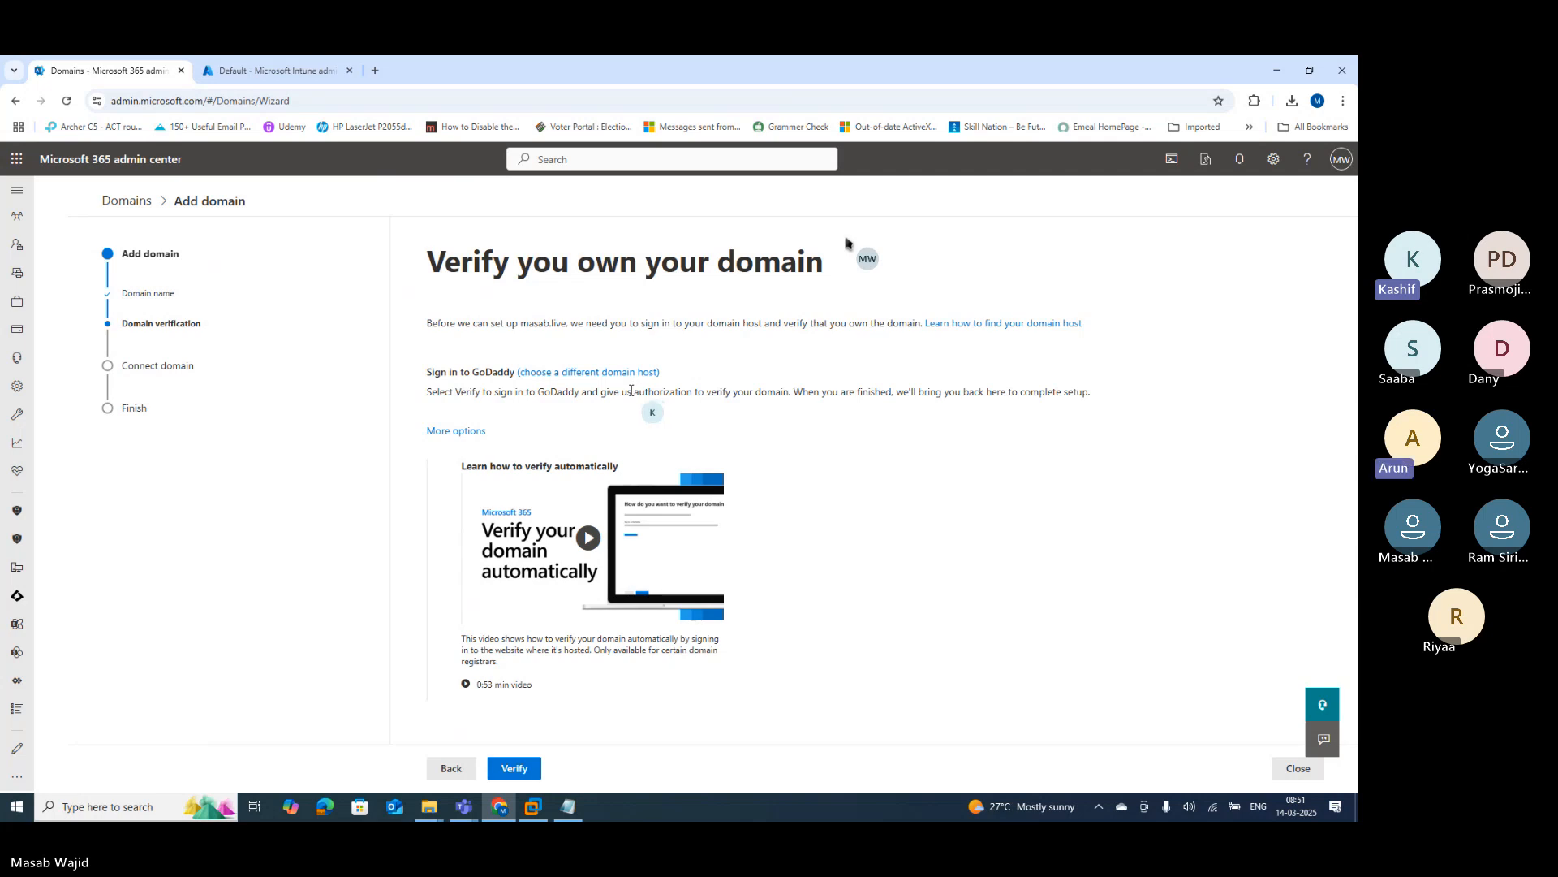
Step: Verify masab.live at GoDaddy by signing in with Google and authorizing the connection, which fails
click(505, 778)
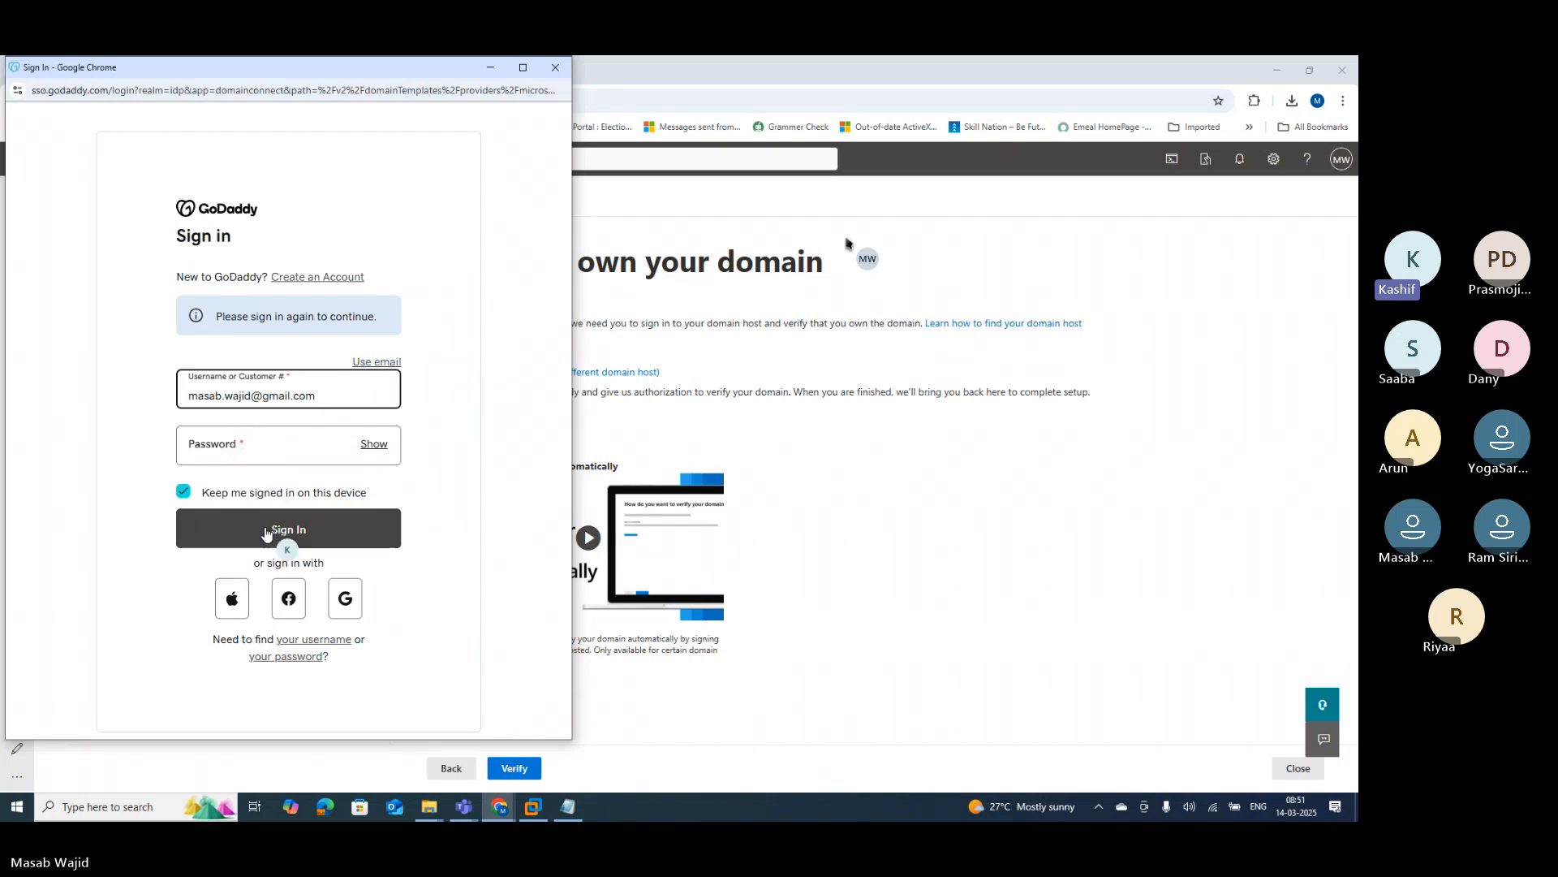
click(344, 599)
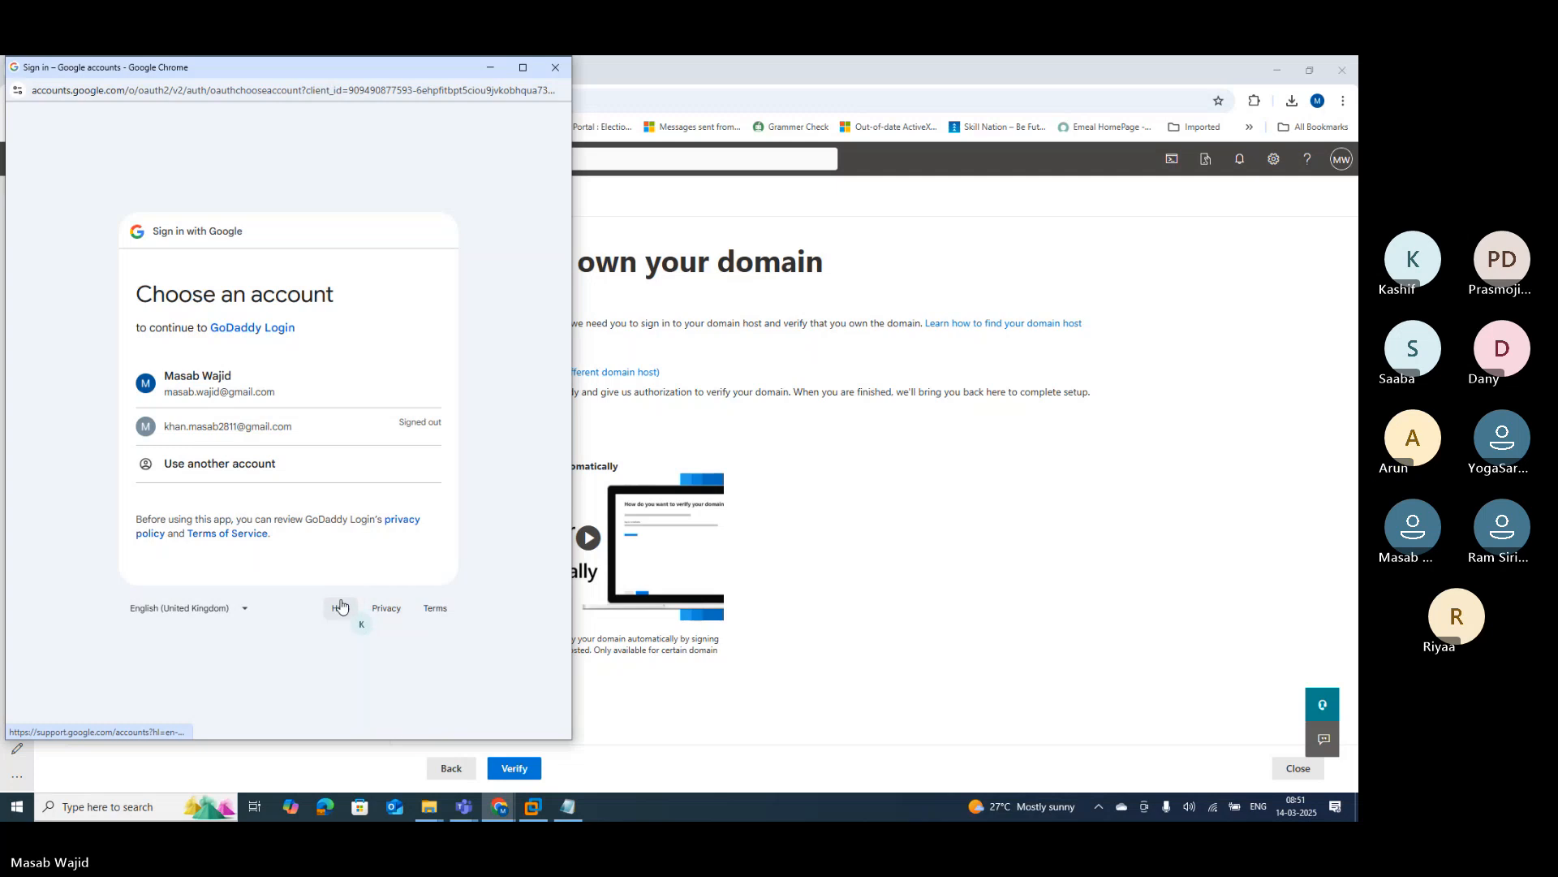
click(232, 390)
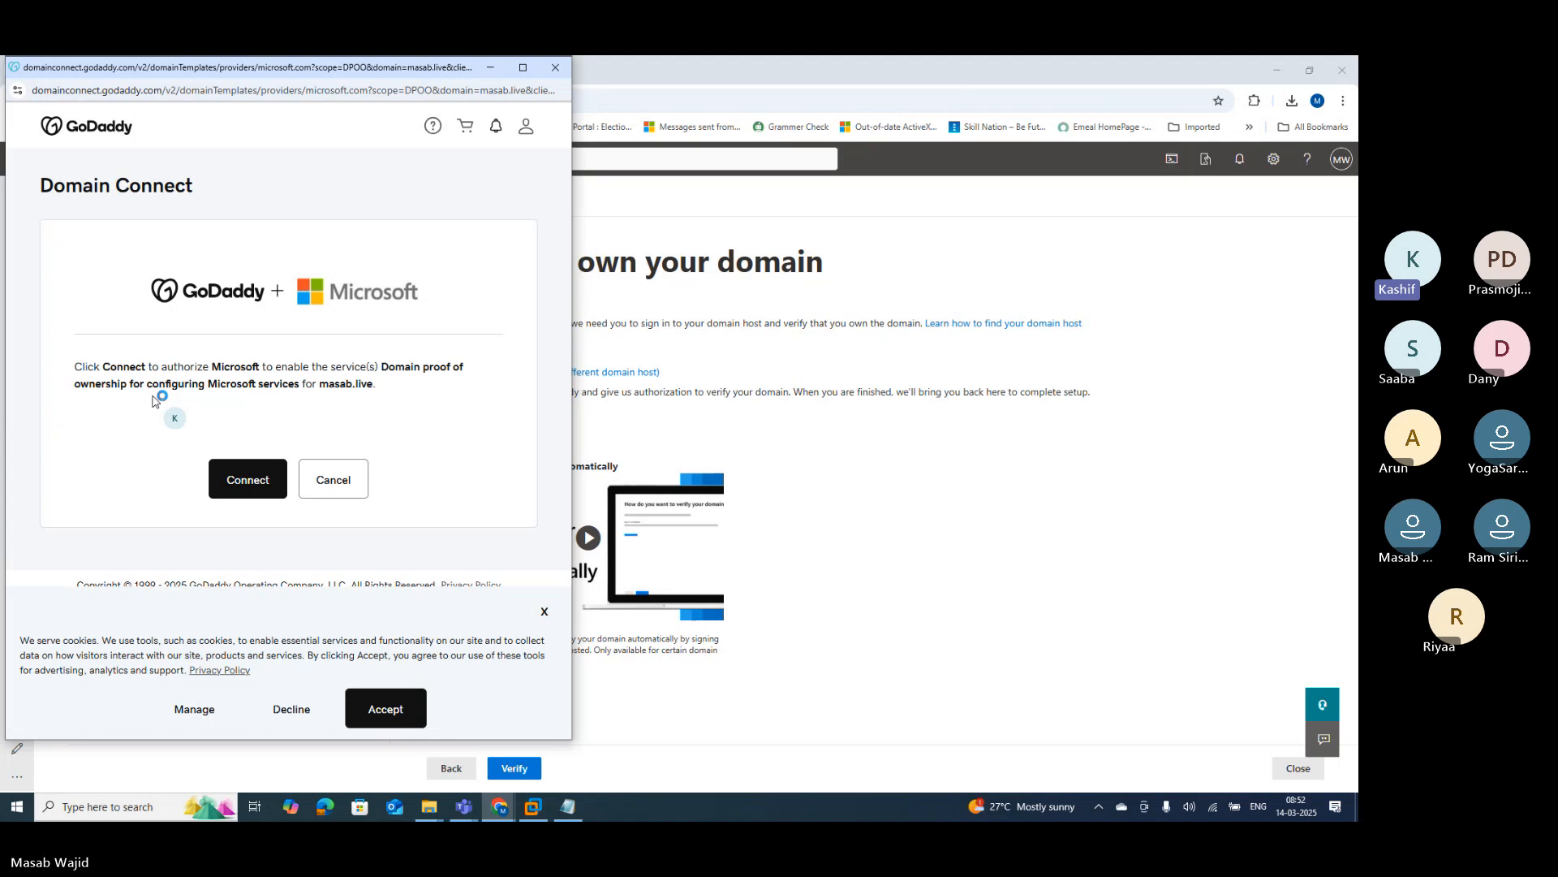
click(252, 480)
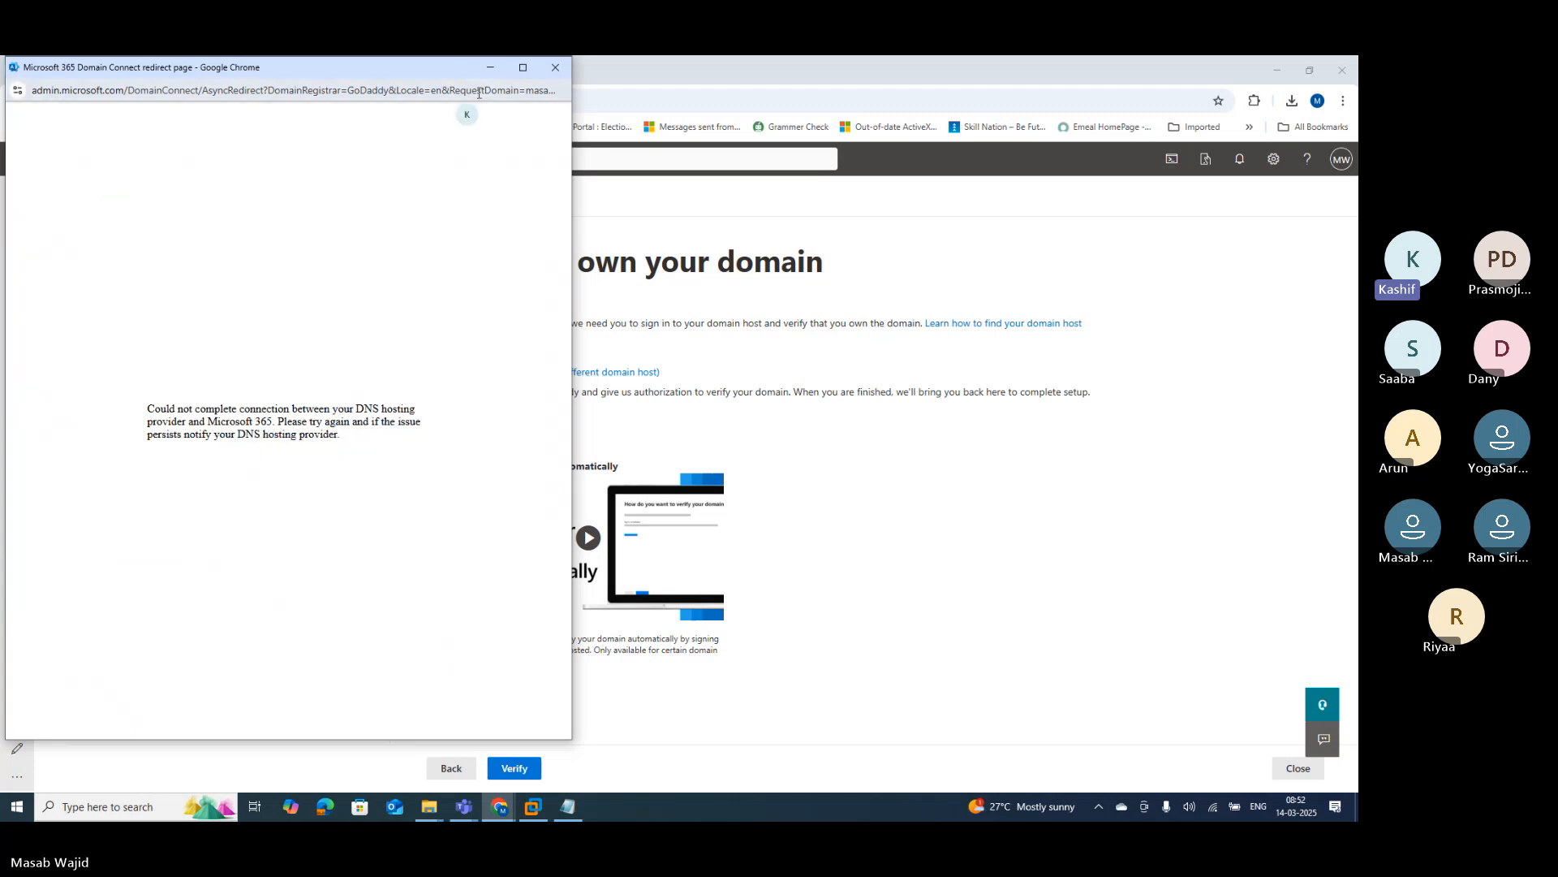
click(555, 69)
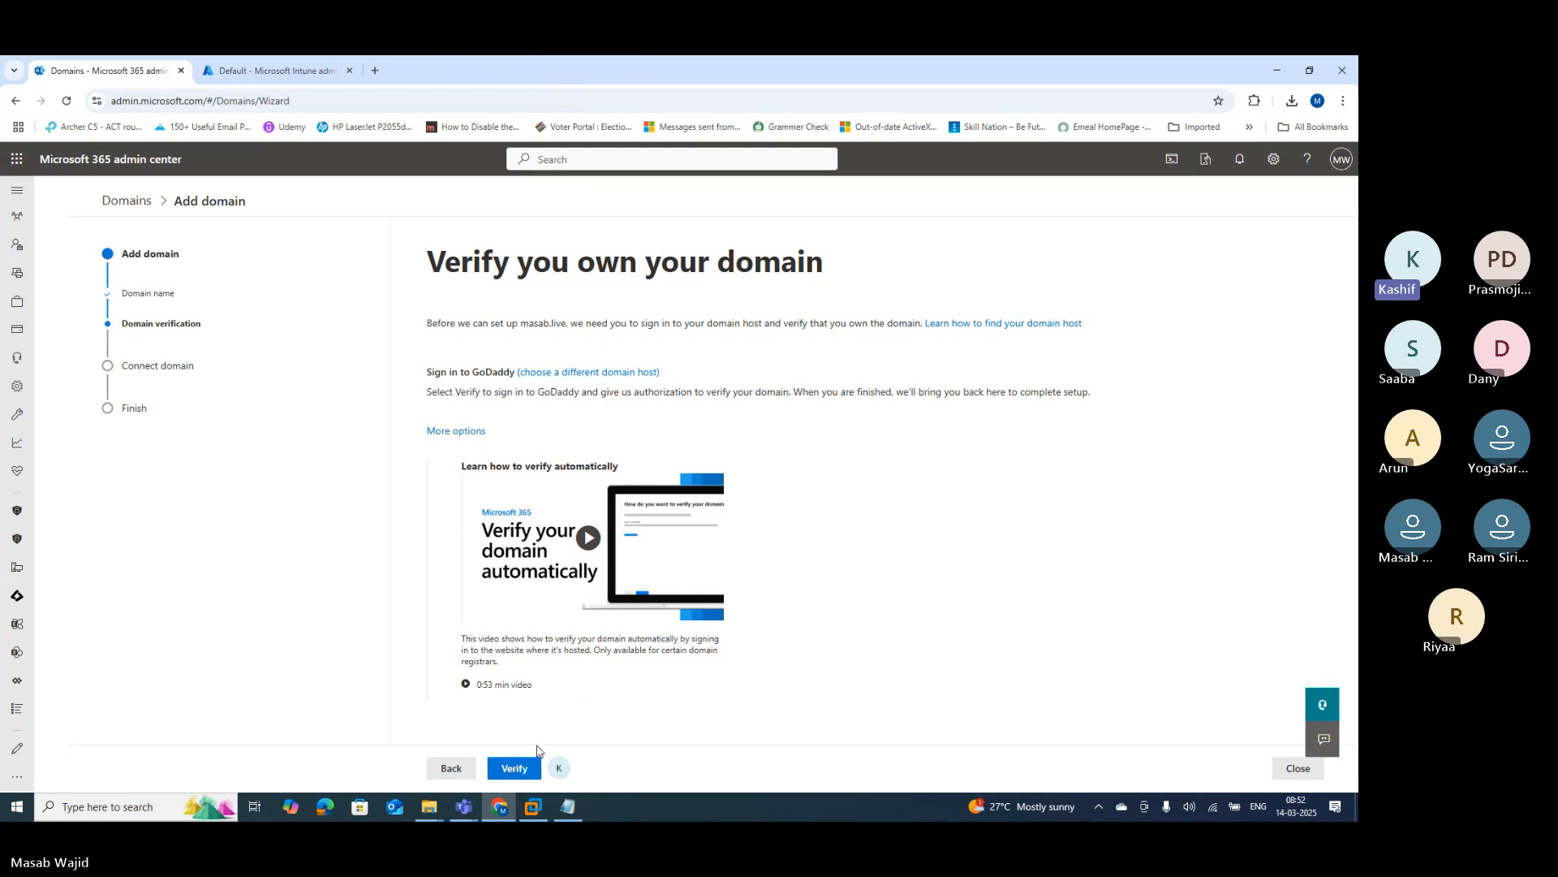
Step: Retry verification, accept GoDaddy's cookie notice and authorize the domain ownership proof
click(508, 769)
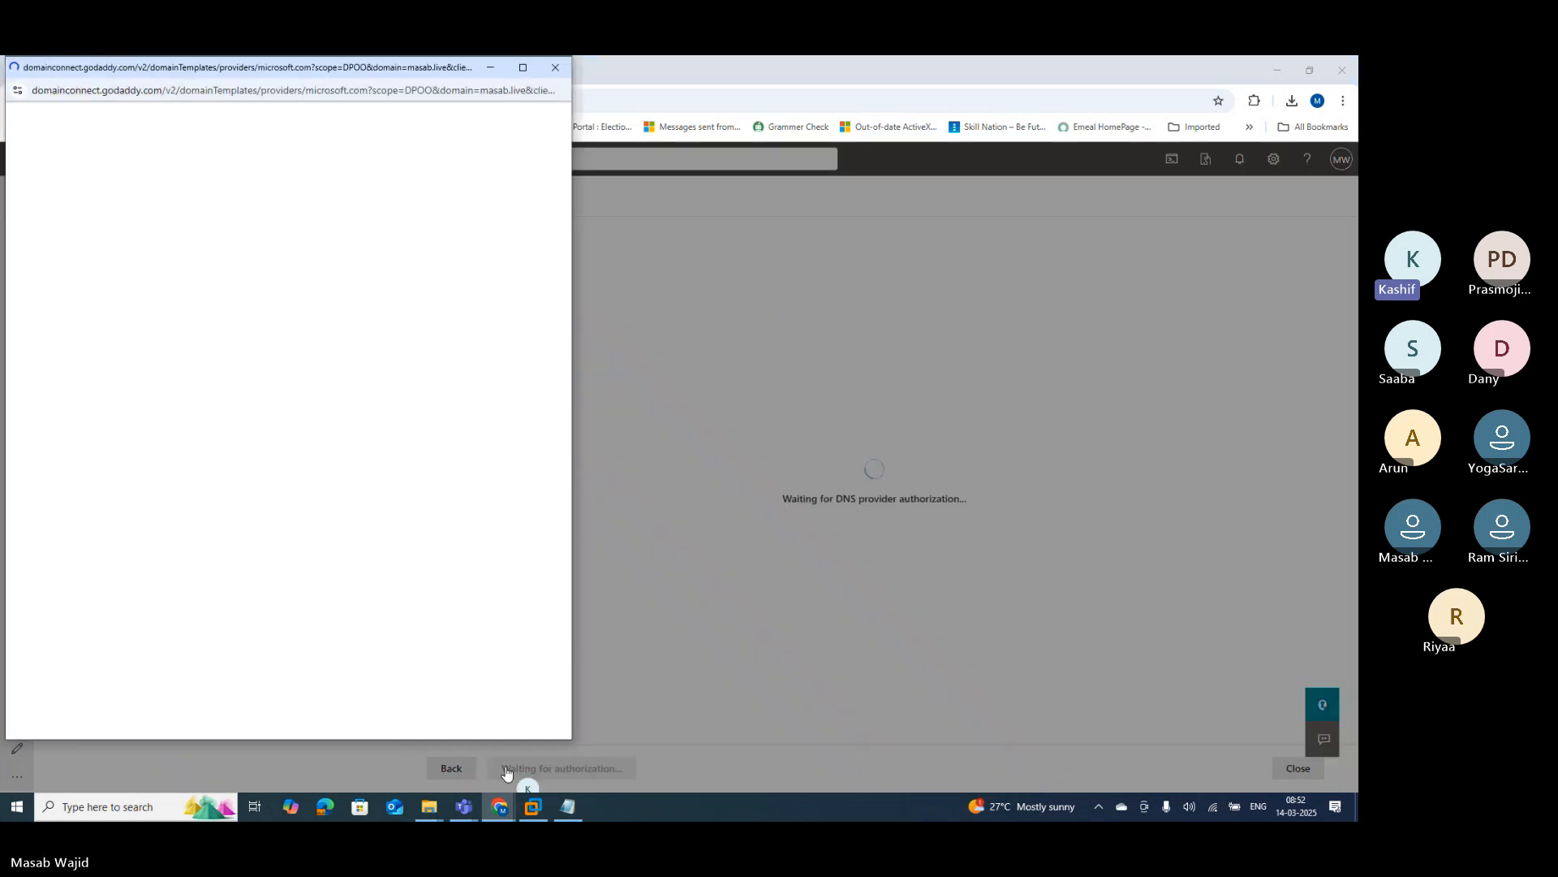
click(268, 443)
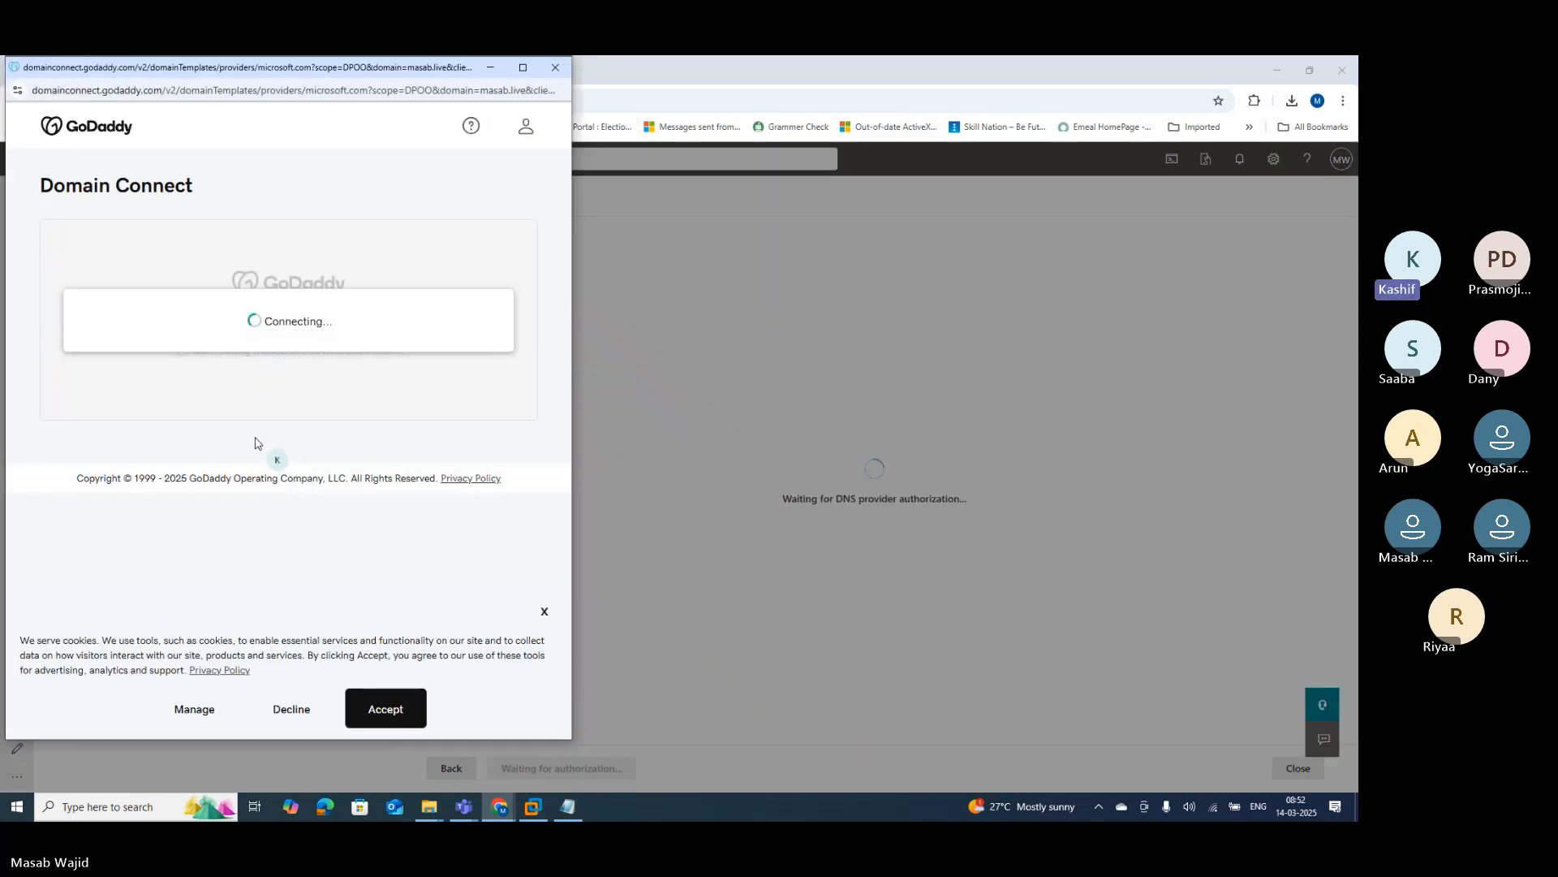
click(388, 710)
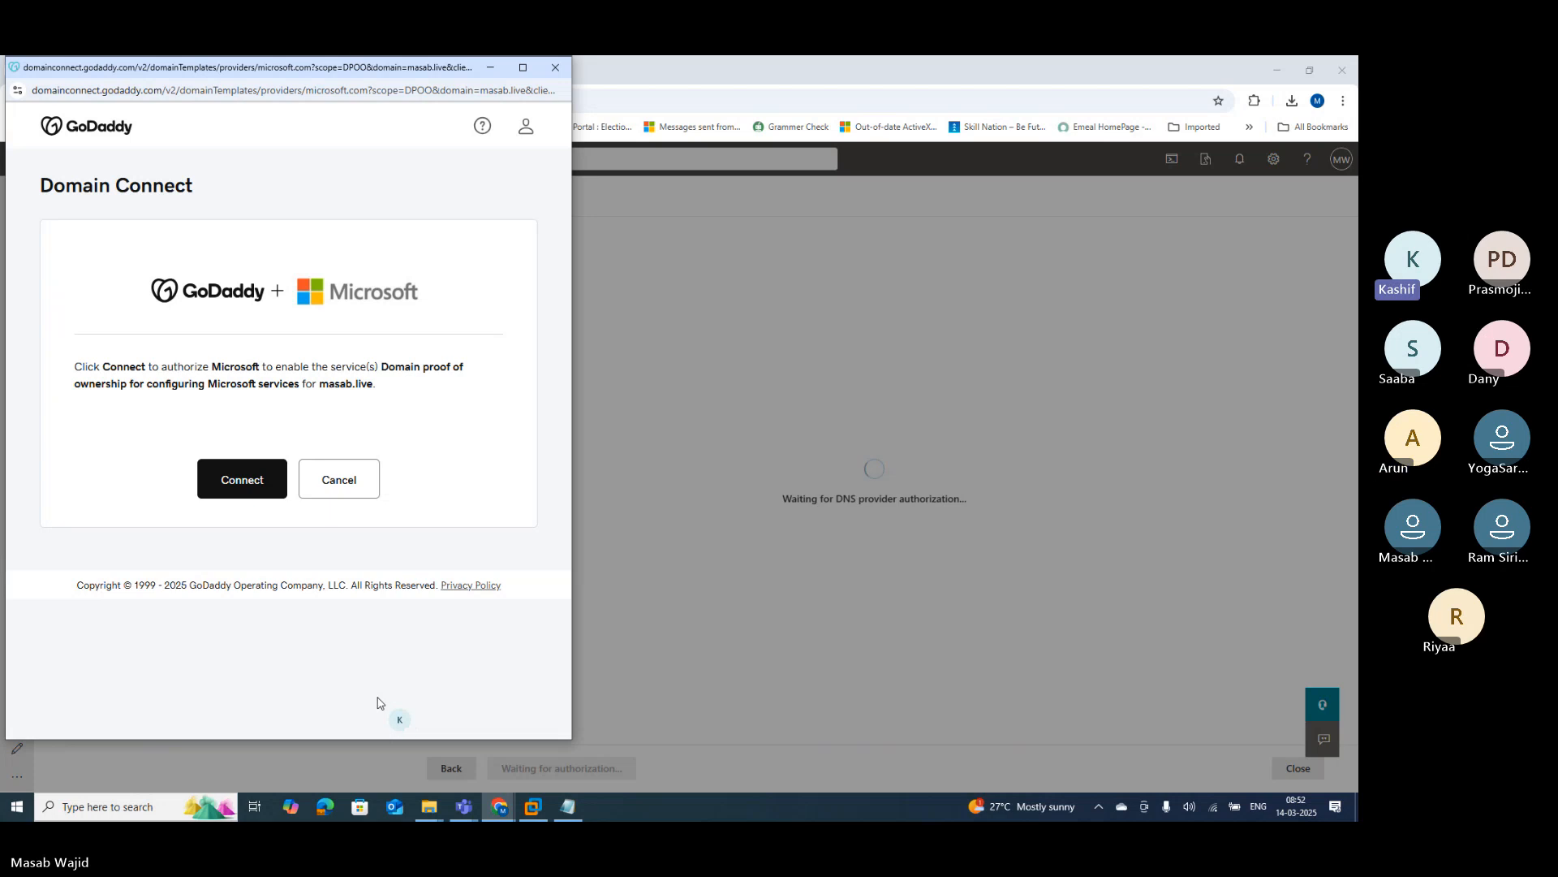
click(230, 483)
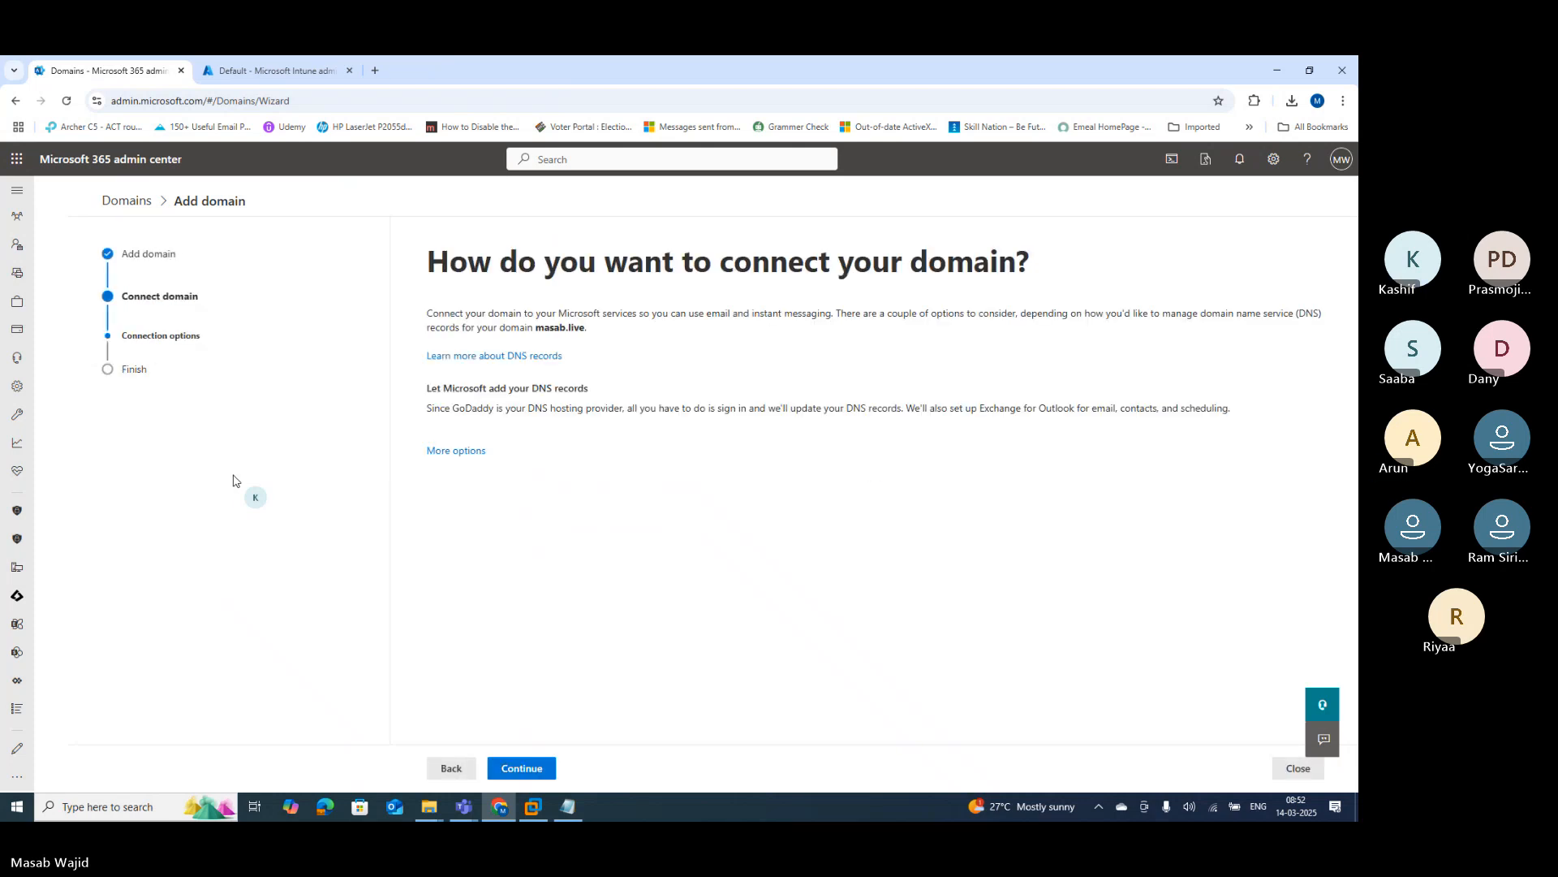
Step: Let Microsoft add the Exchange DNS records for masab.live and authorize them at GoDaddy
click(520, 770)
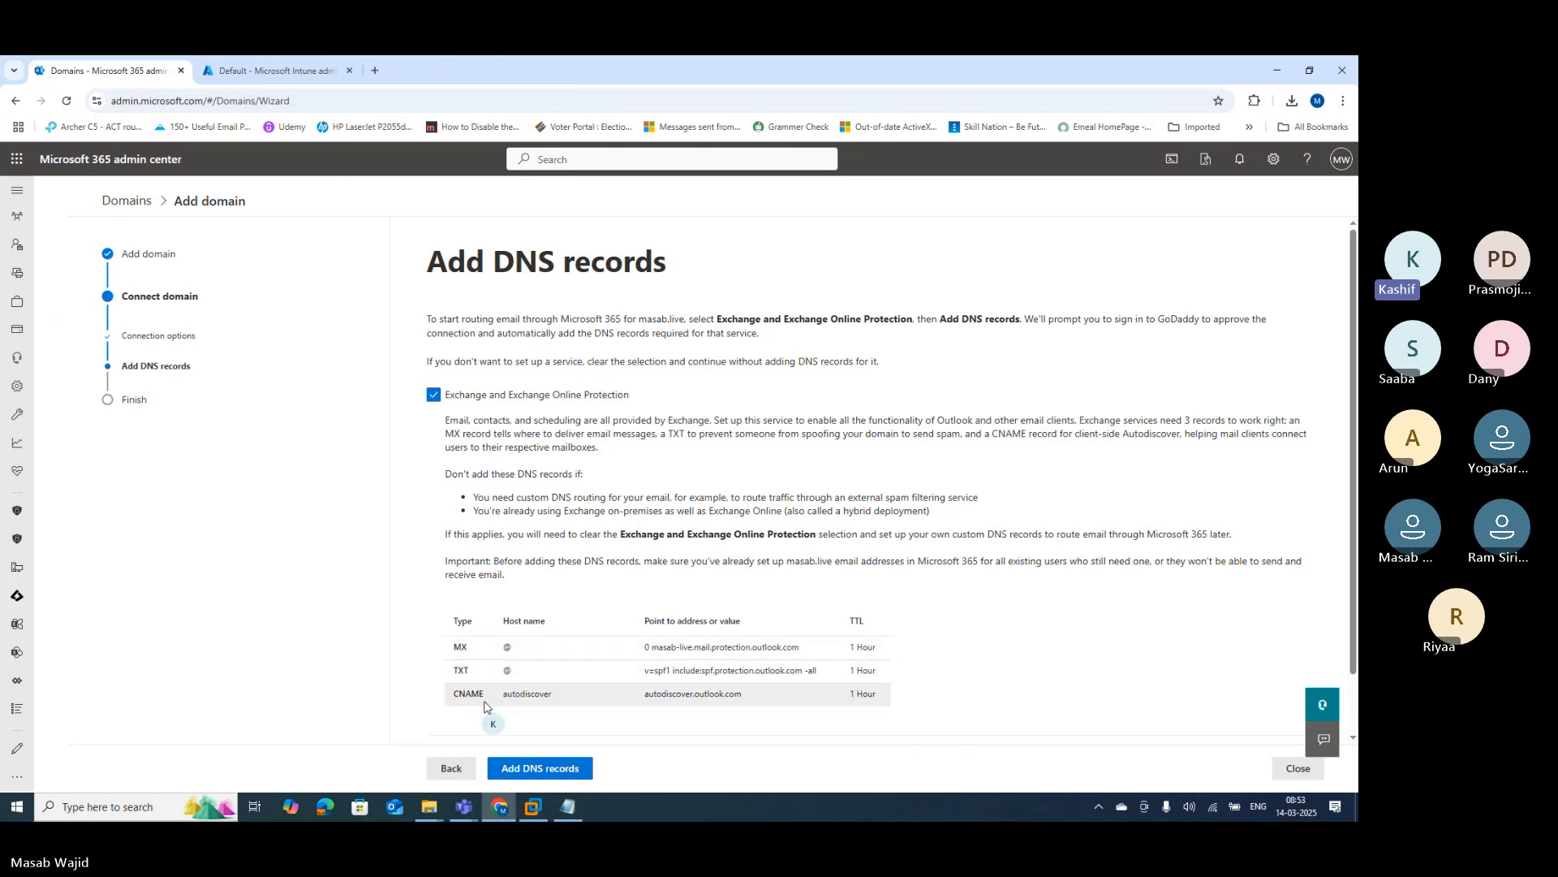
scroll(651, 713, down, 1)
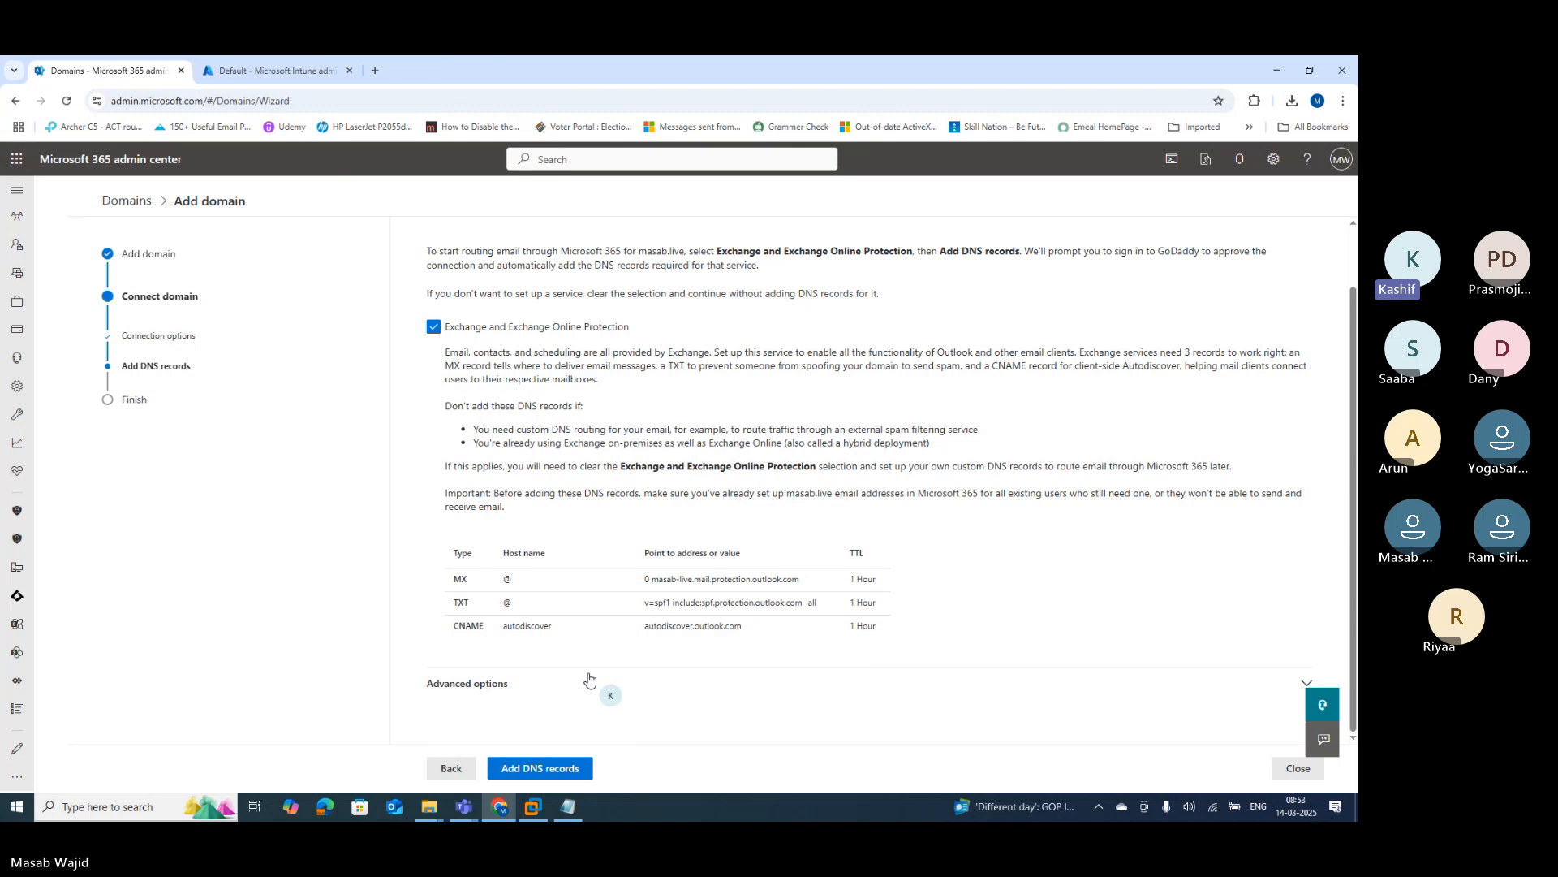
scroll(591, 681, up, 1)
click(532, 768)
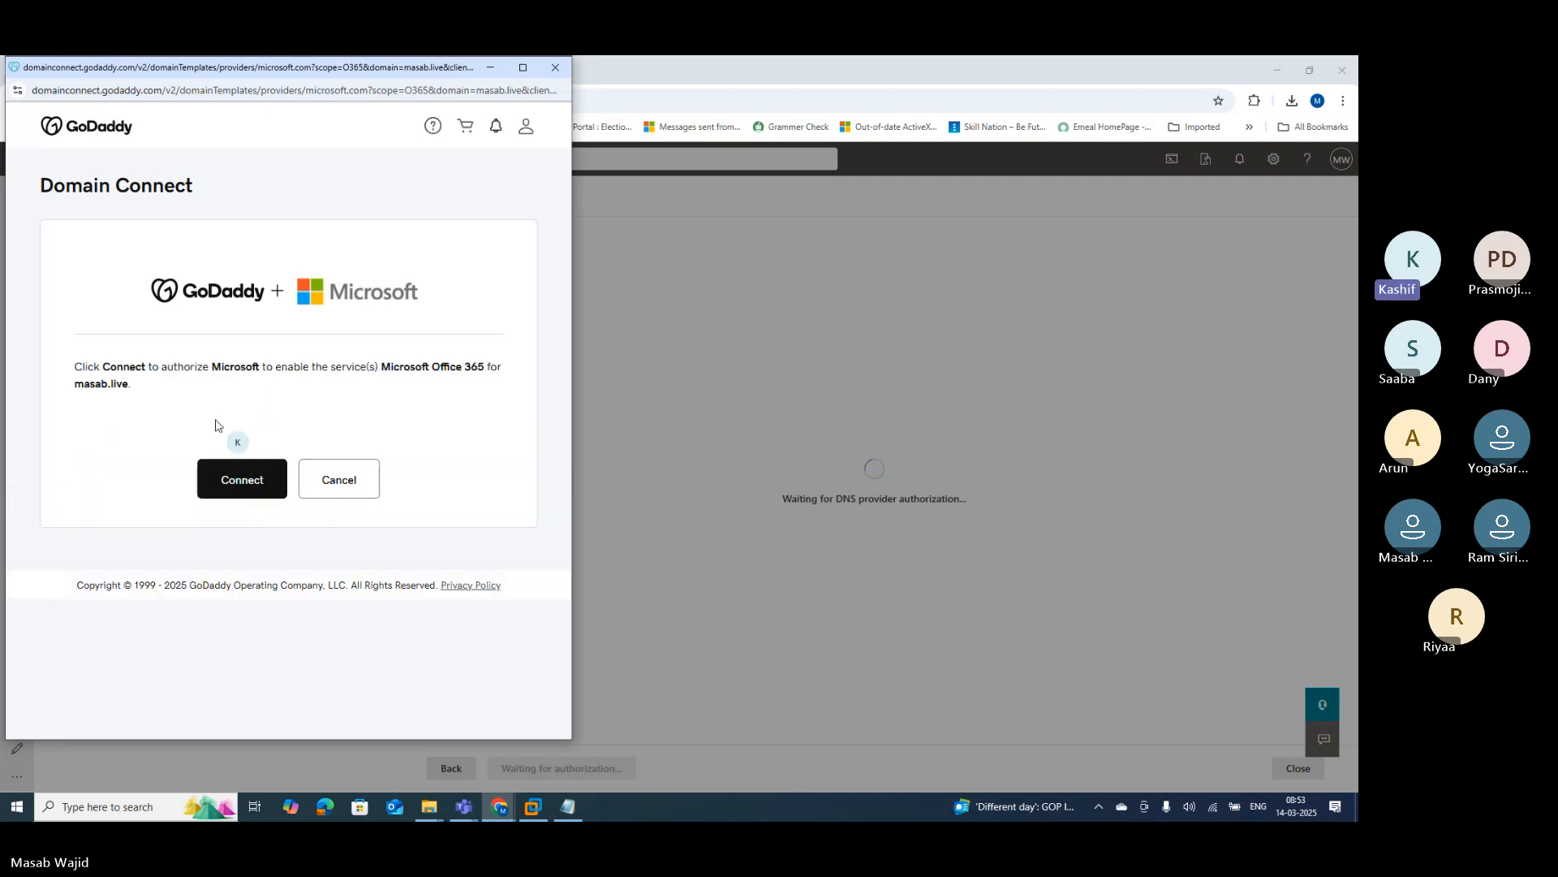
click(216, 480)
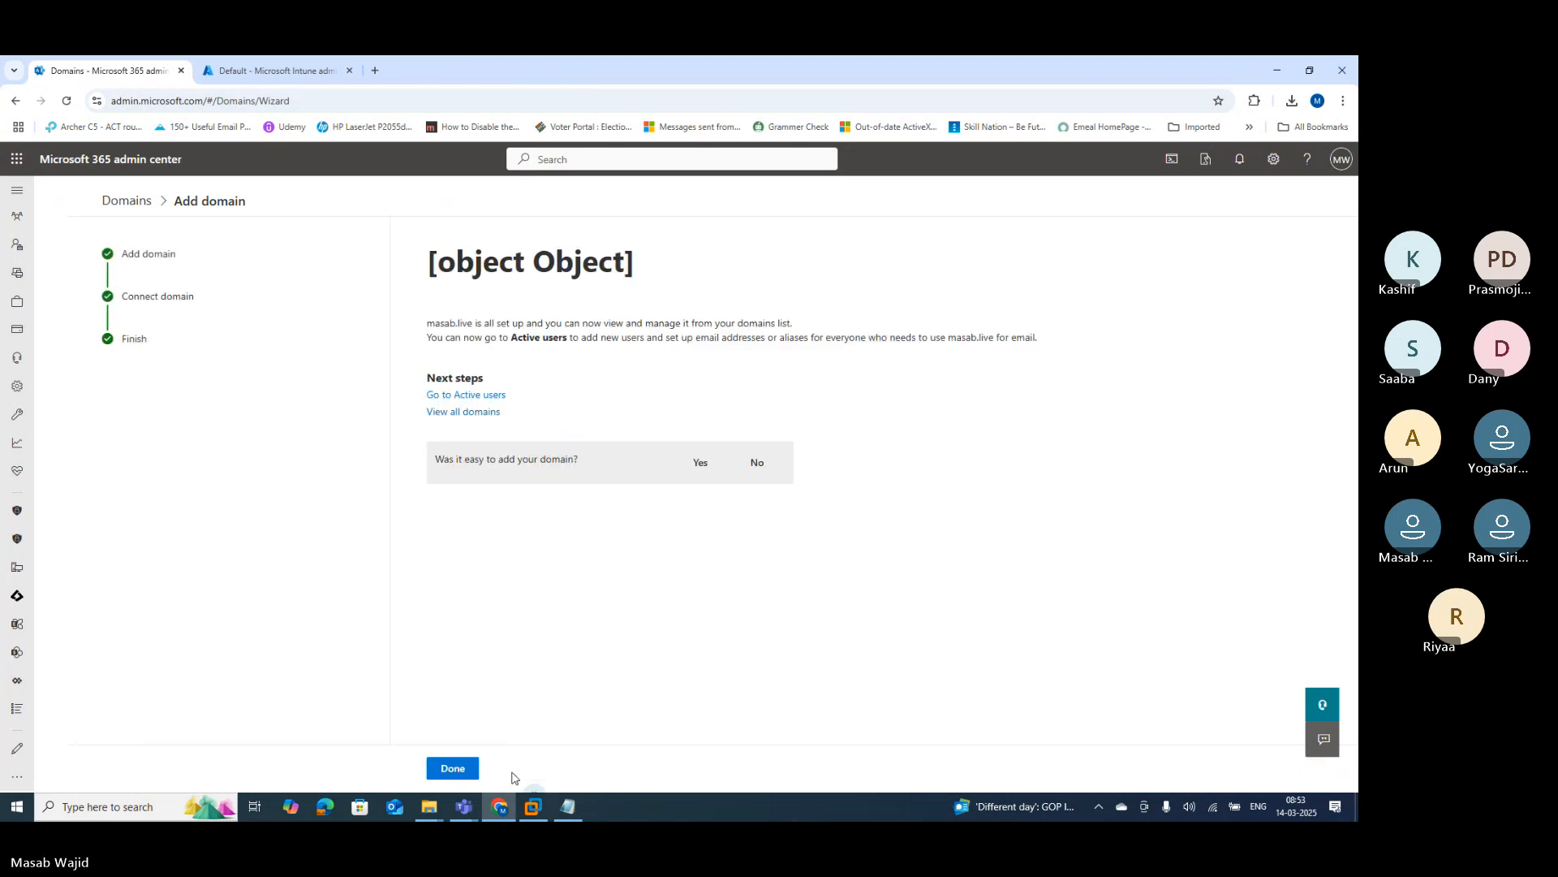
Step: Close the finished wizard, return to Domains, select masab.live (Default) and expand Users
click(452, 771)
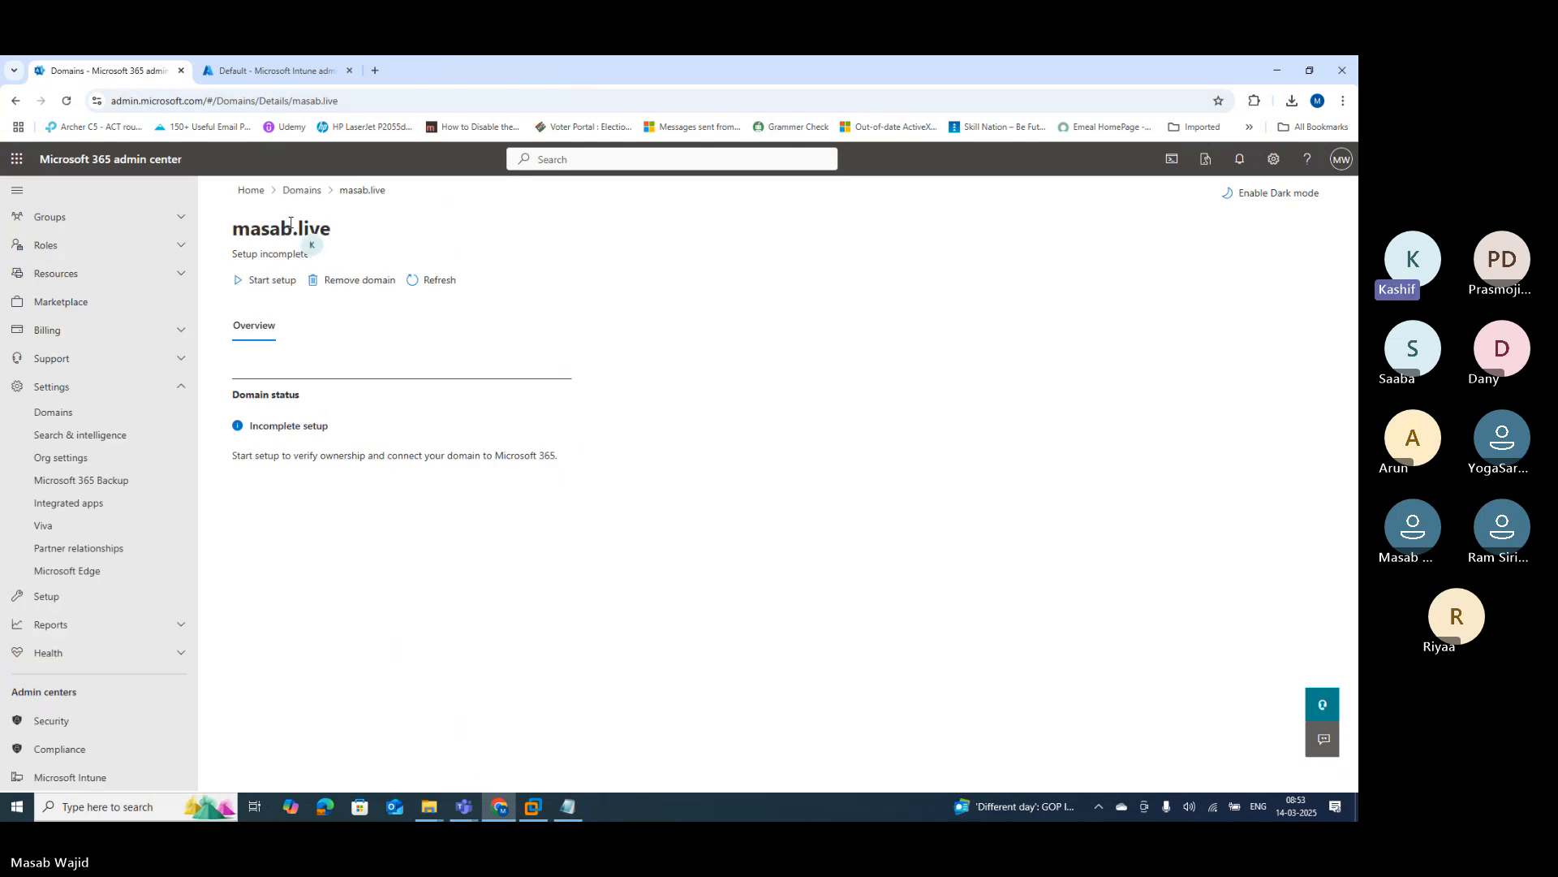
click(300, 193)
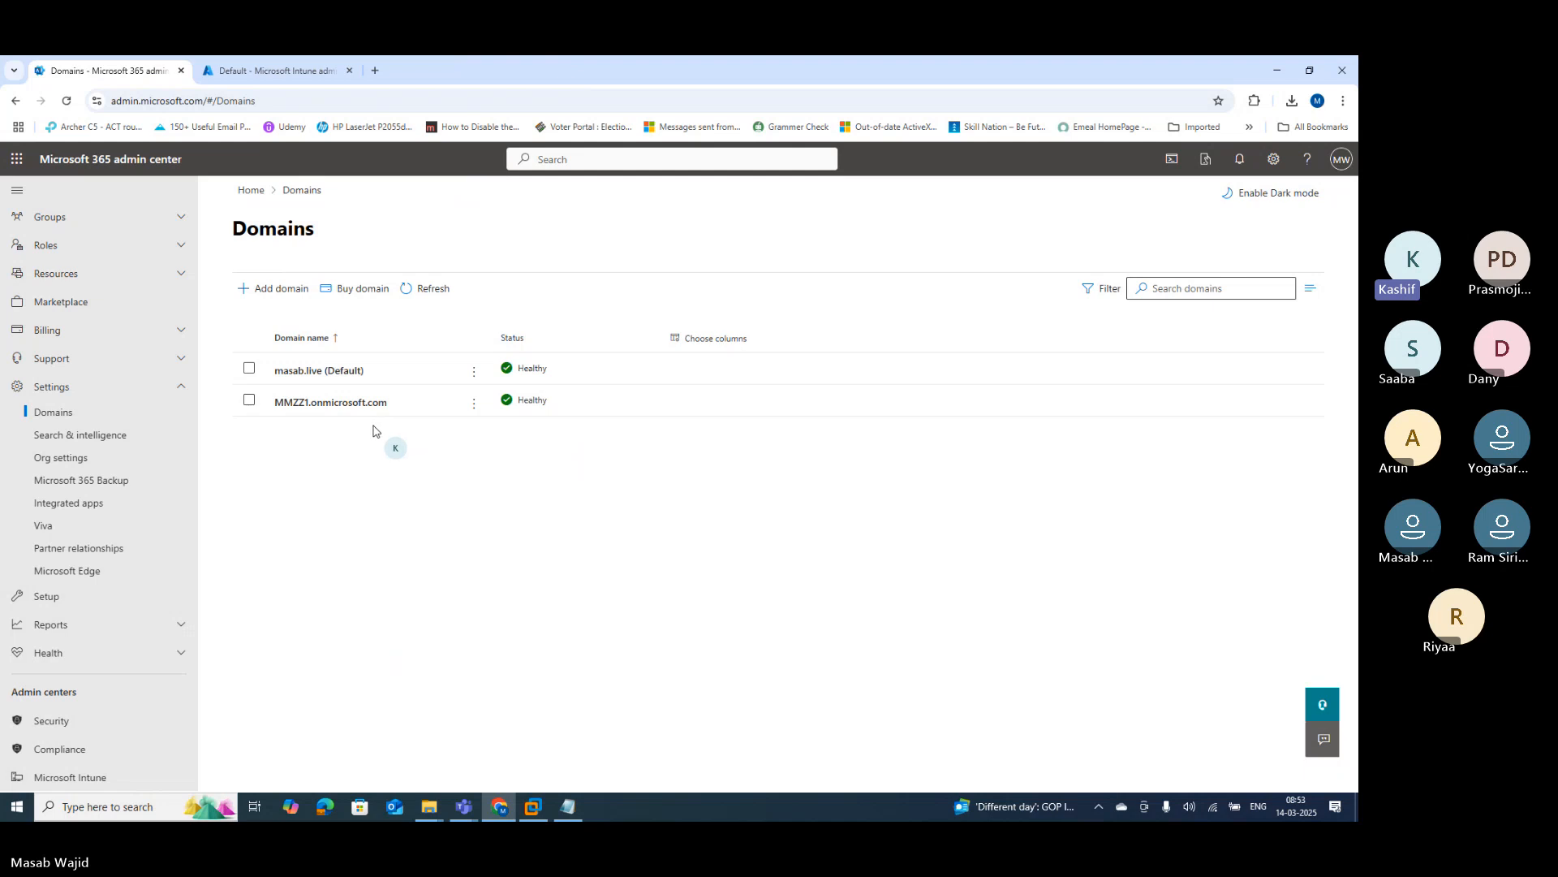
click(248, 370)
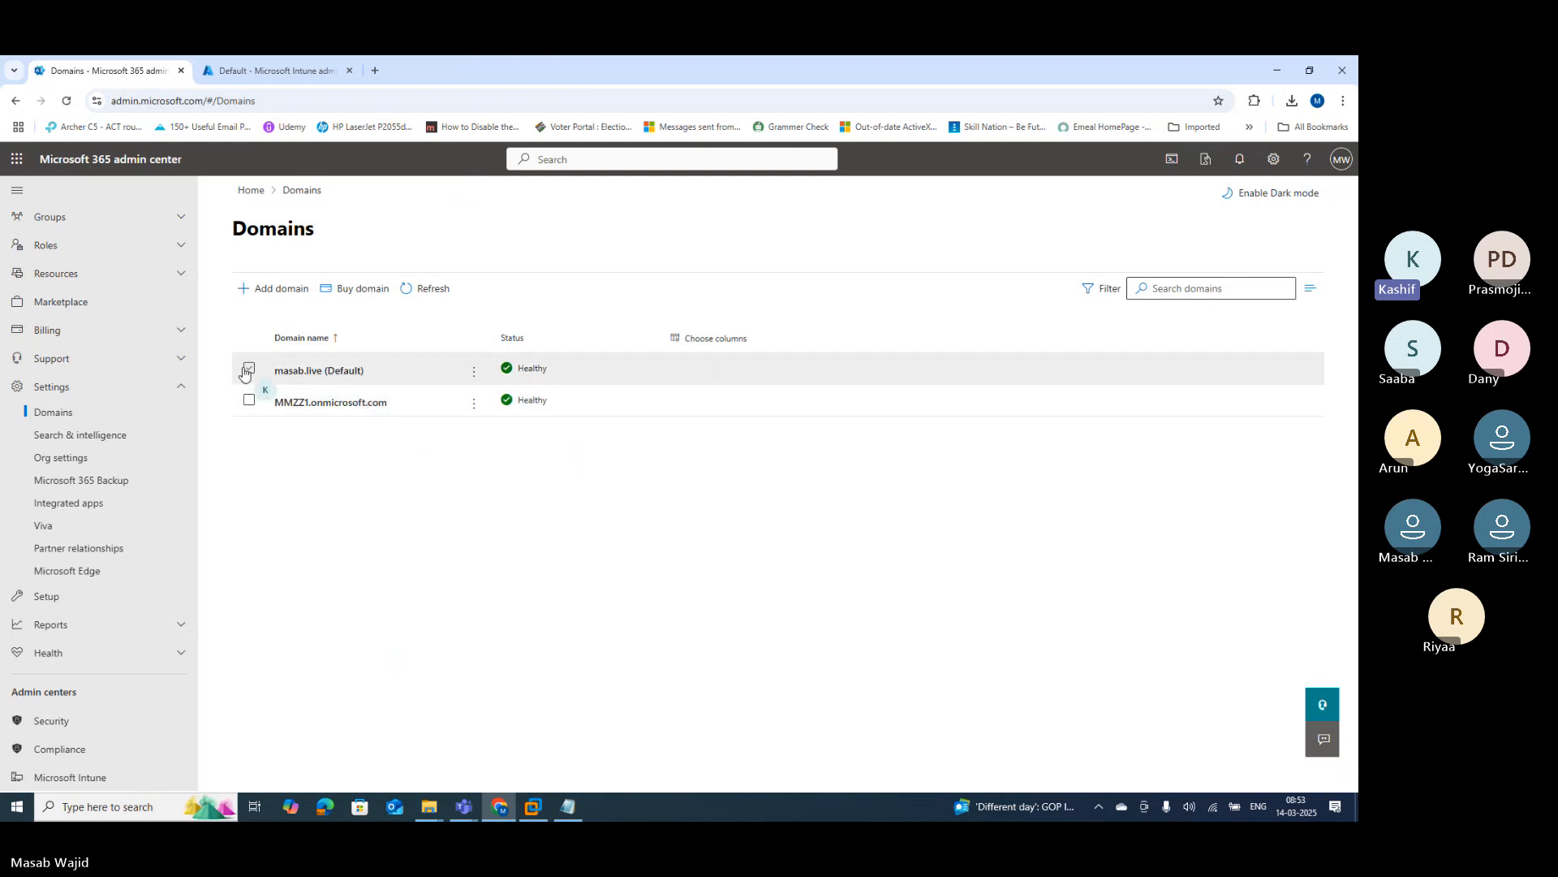
click(247, 370)
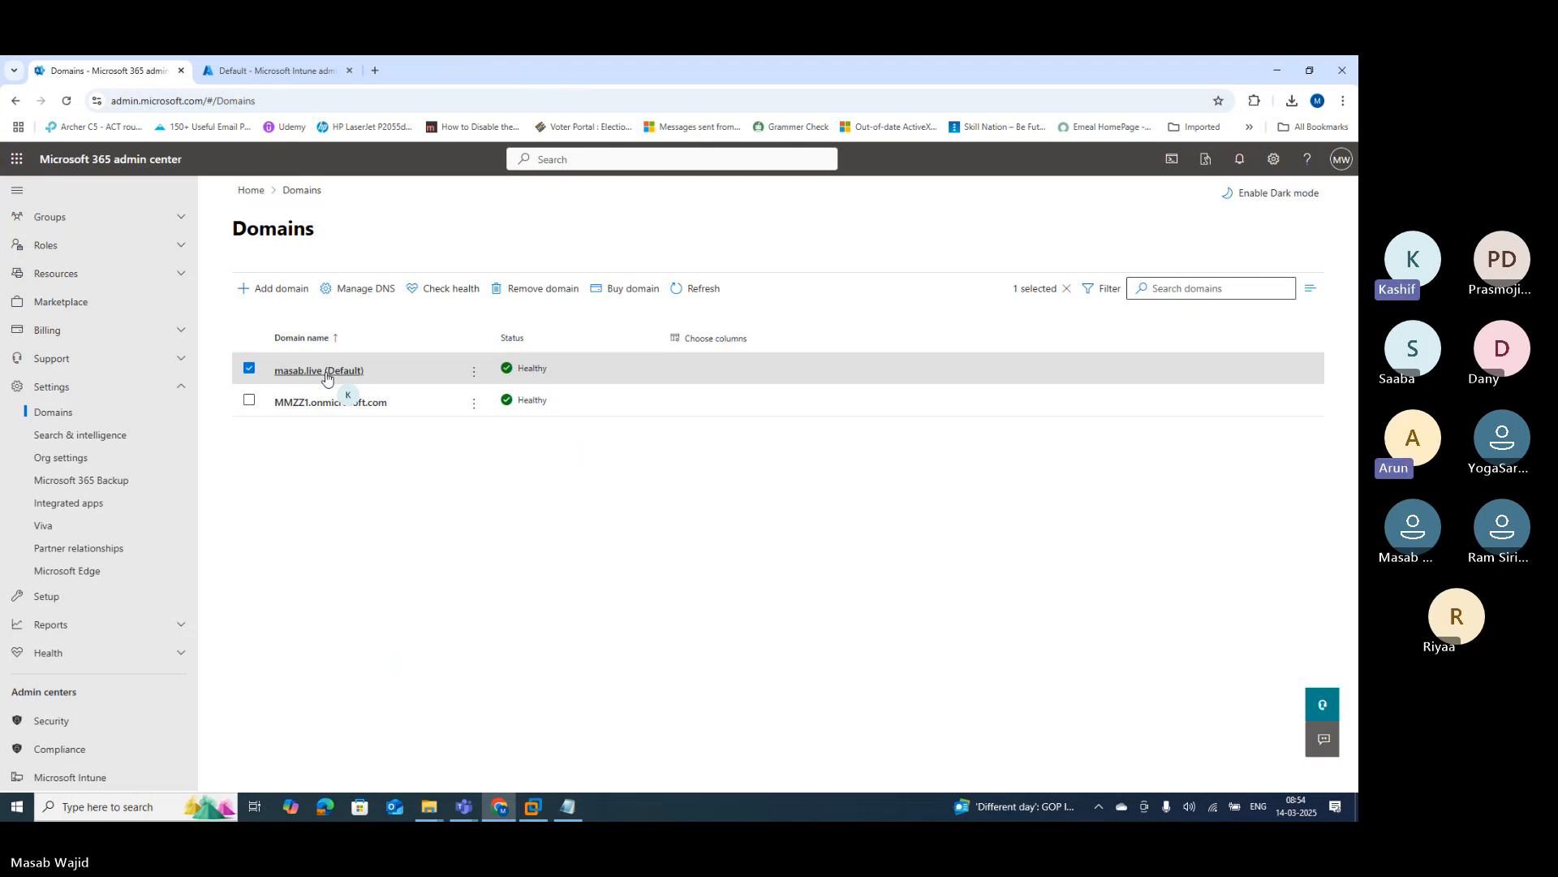
scroll(122, 309, up, 2)
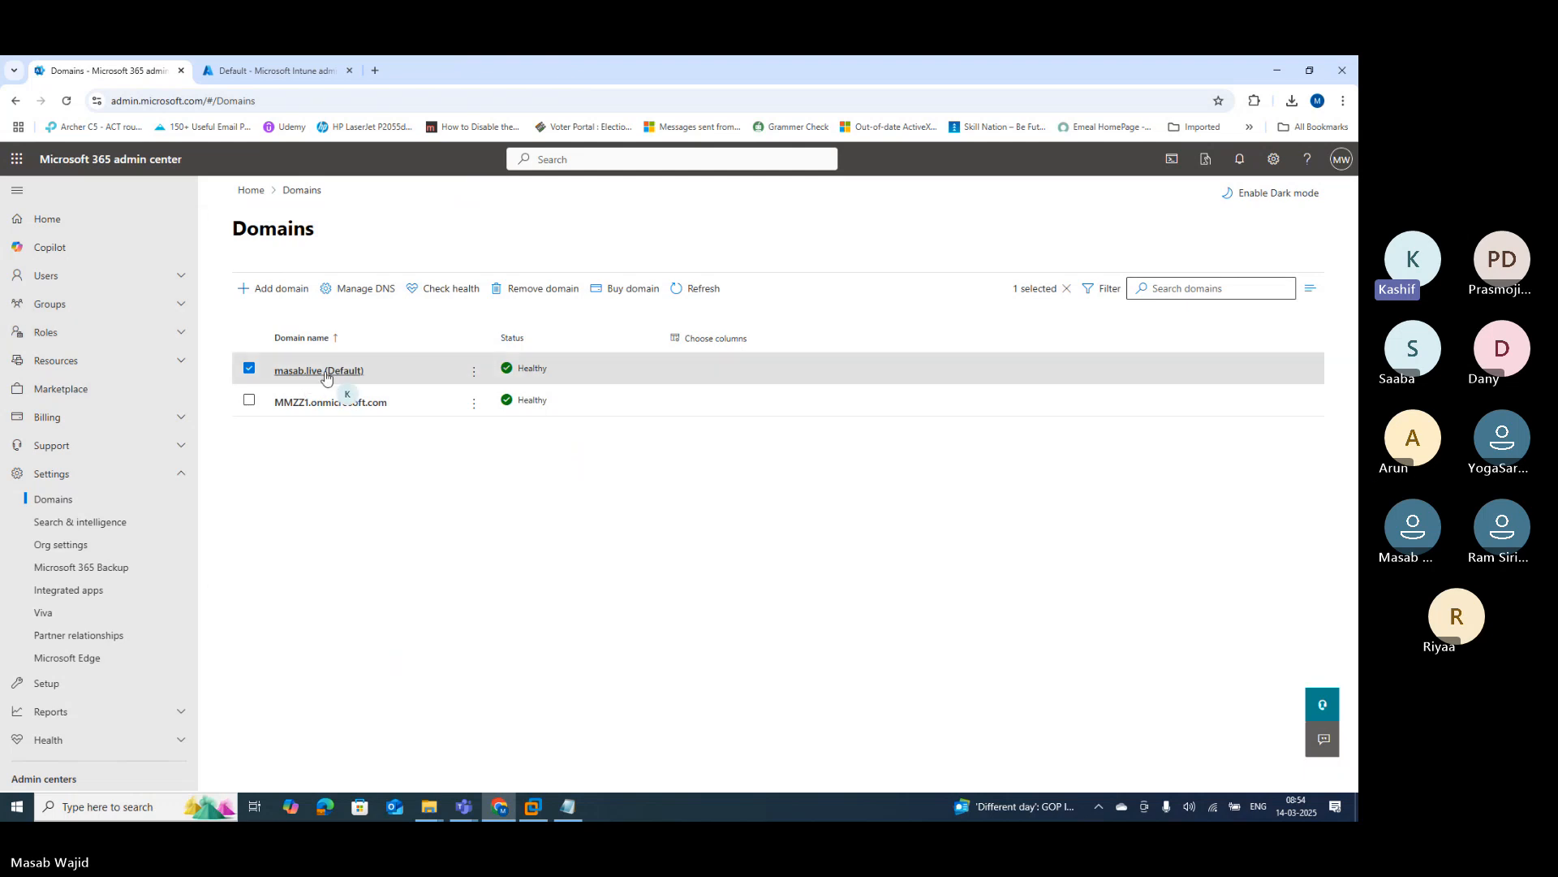
click(65, 277)
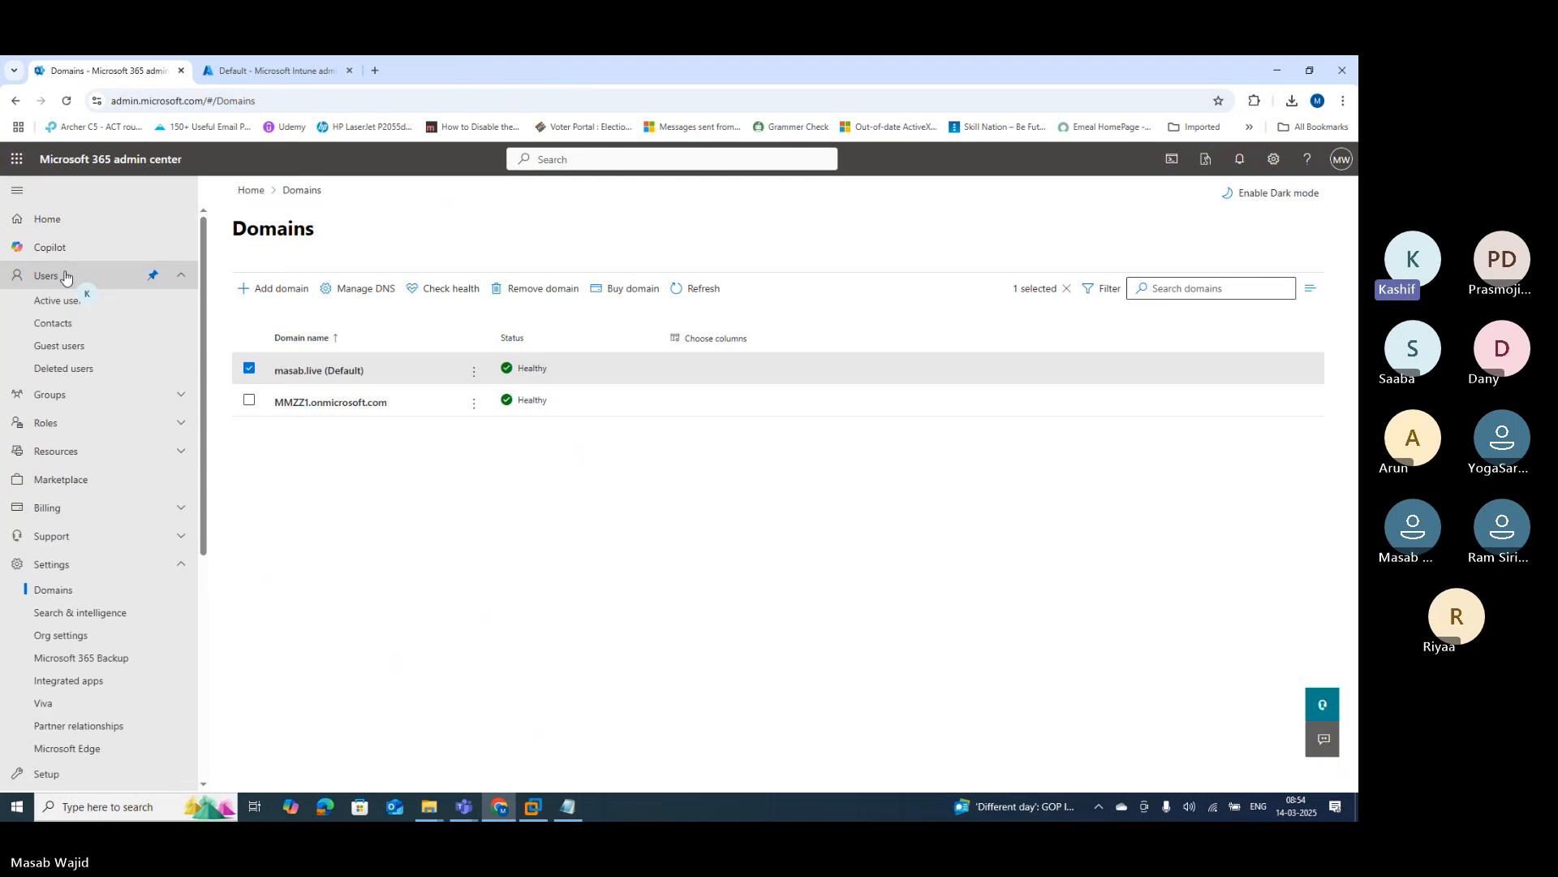
Step: Open Active users, then start and discard a new user form
click(60, 302)
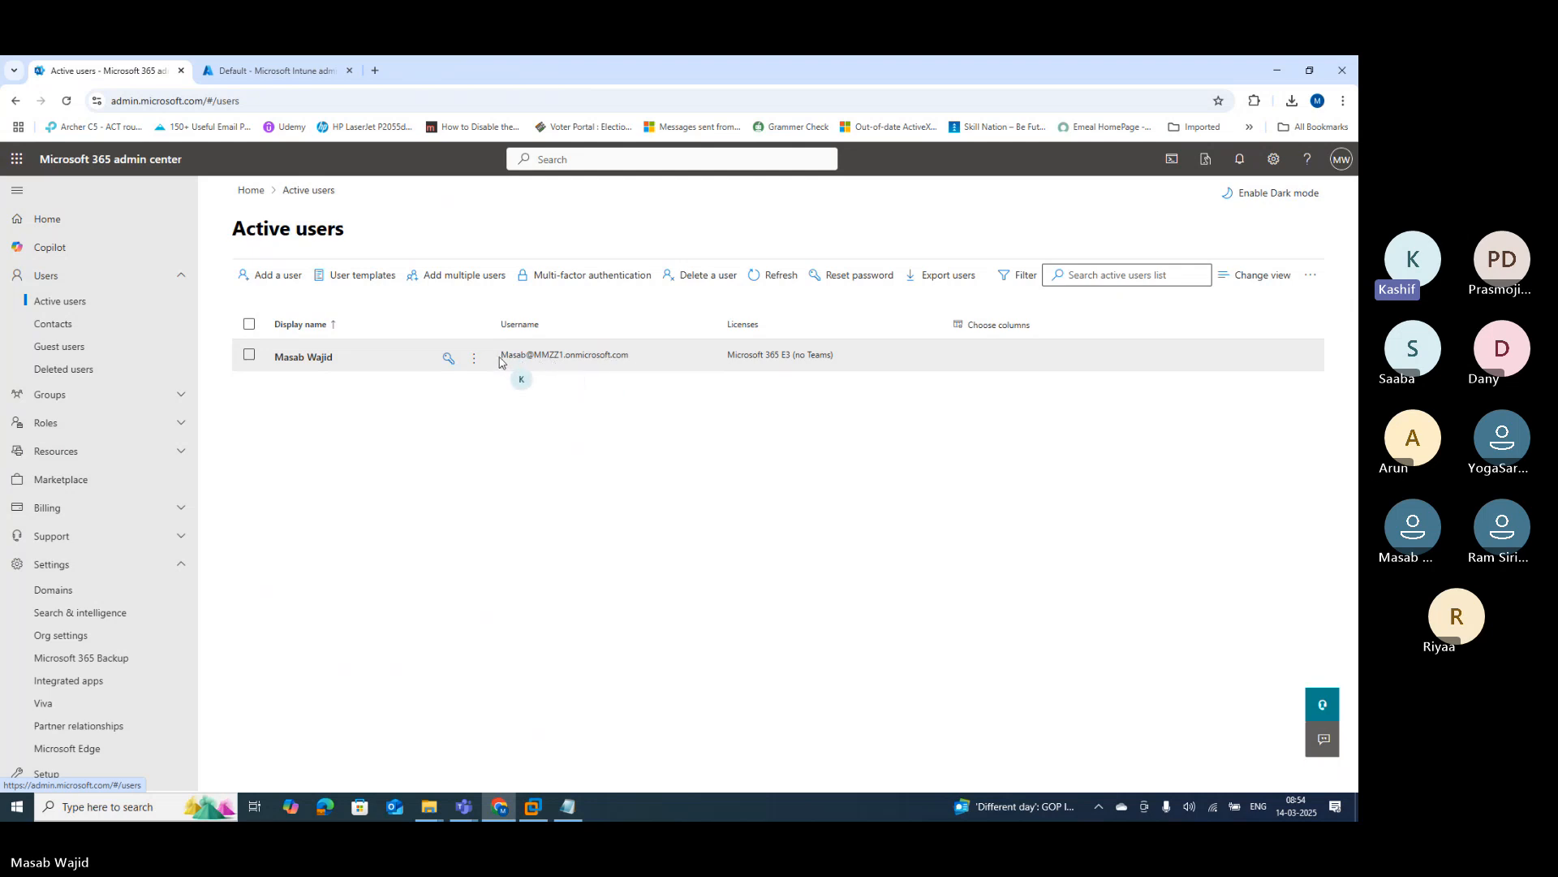
click(250, 355)
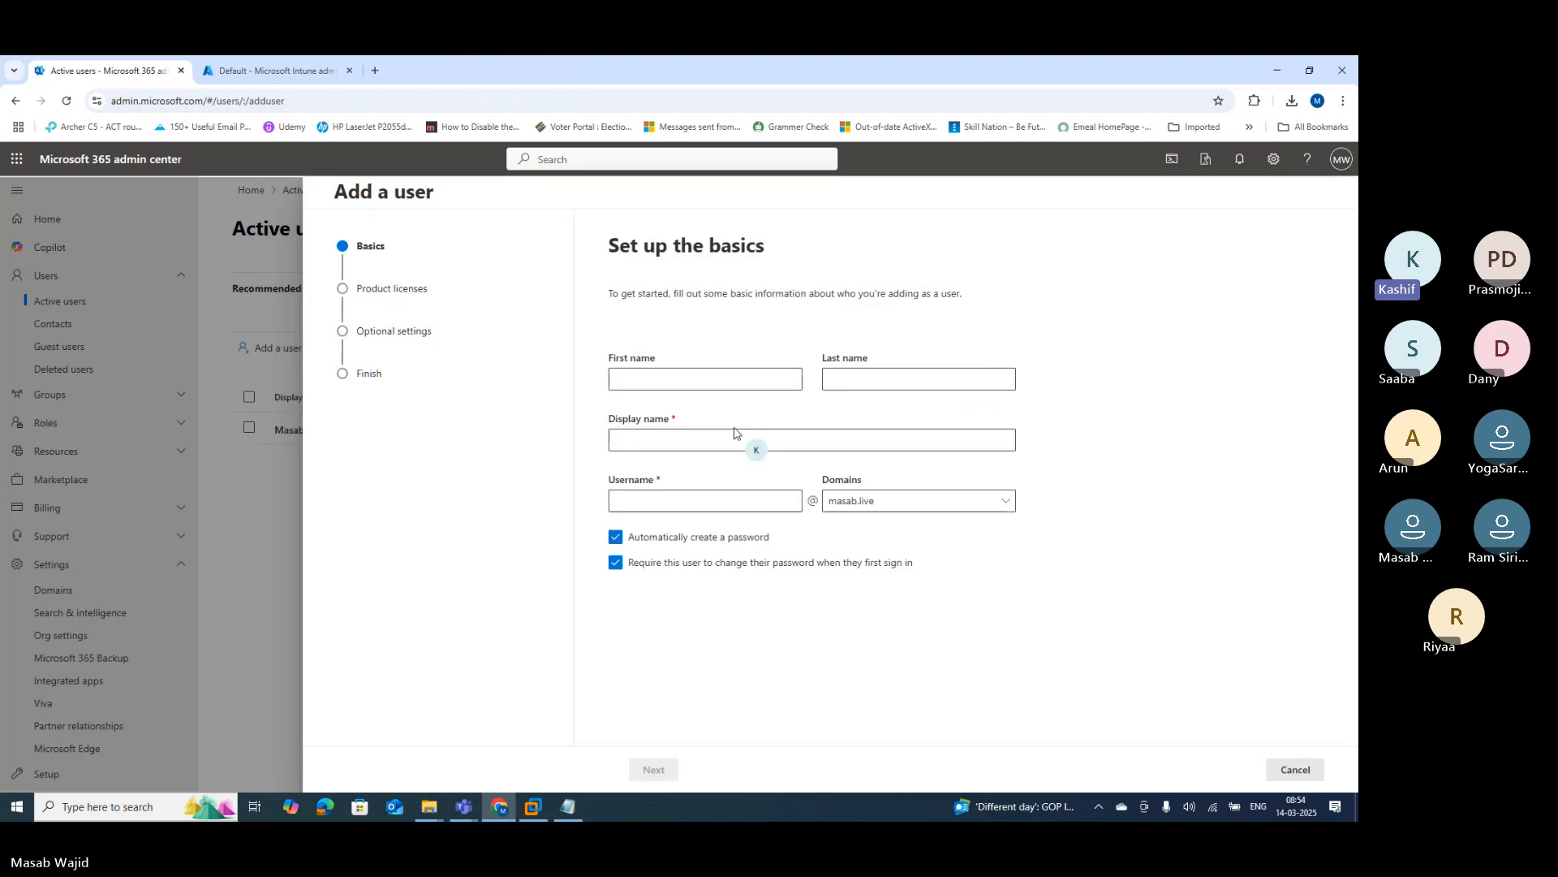
click(1297, 770)
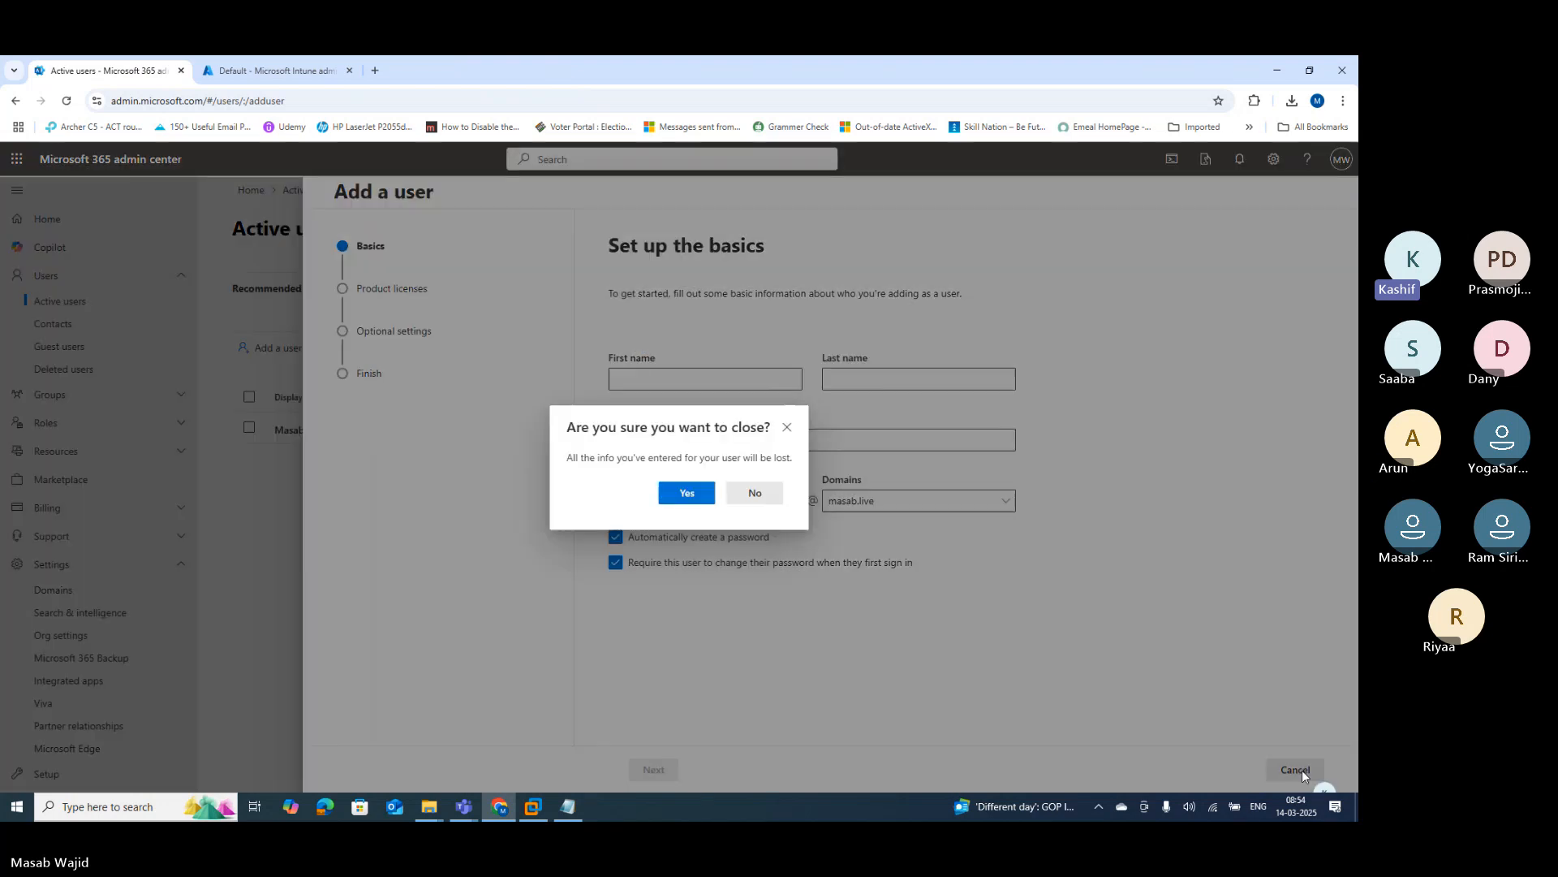
click(686, 493)
Step: Review the existing user's username and email settings, keeping onmicrosoft.com, and close without changes
click(248, 428)
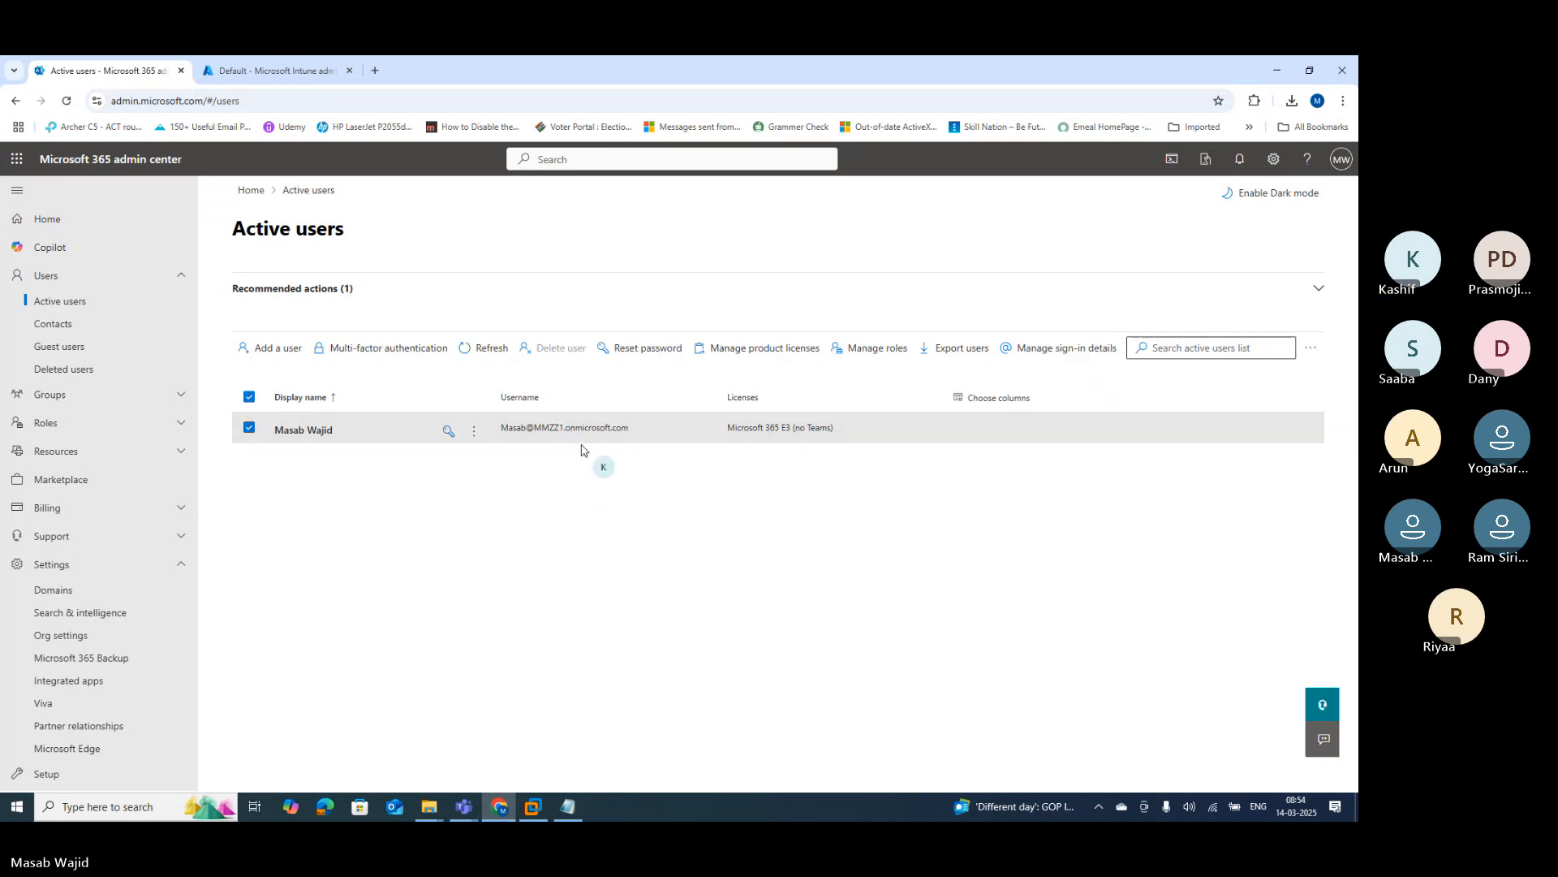
click(1049, 355)
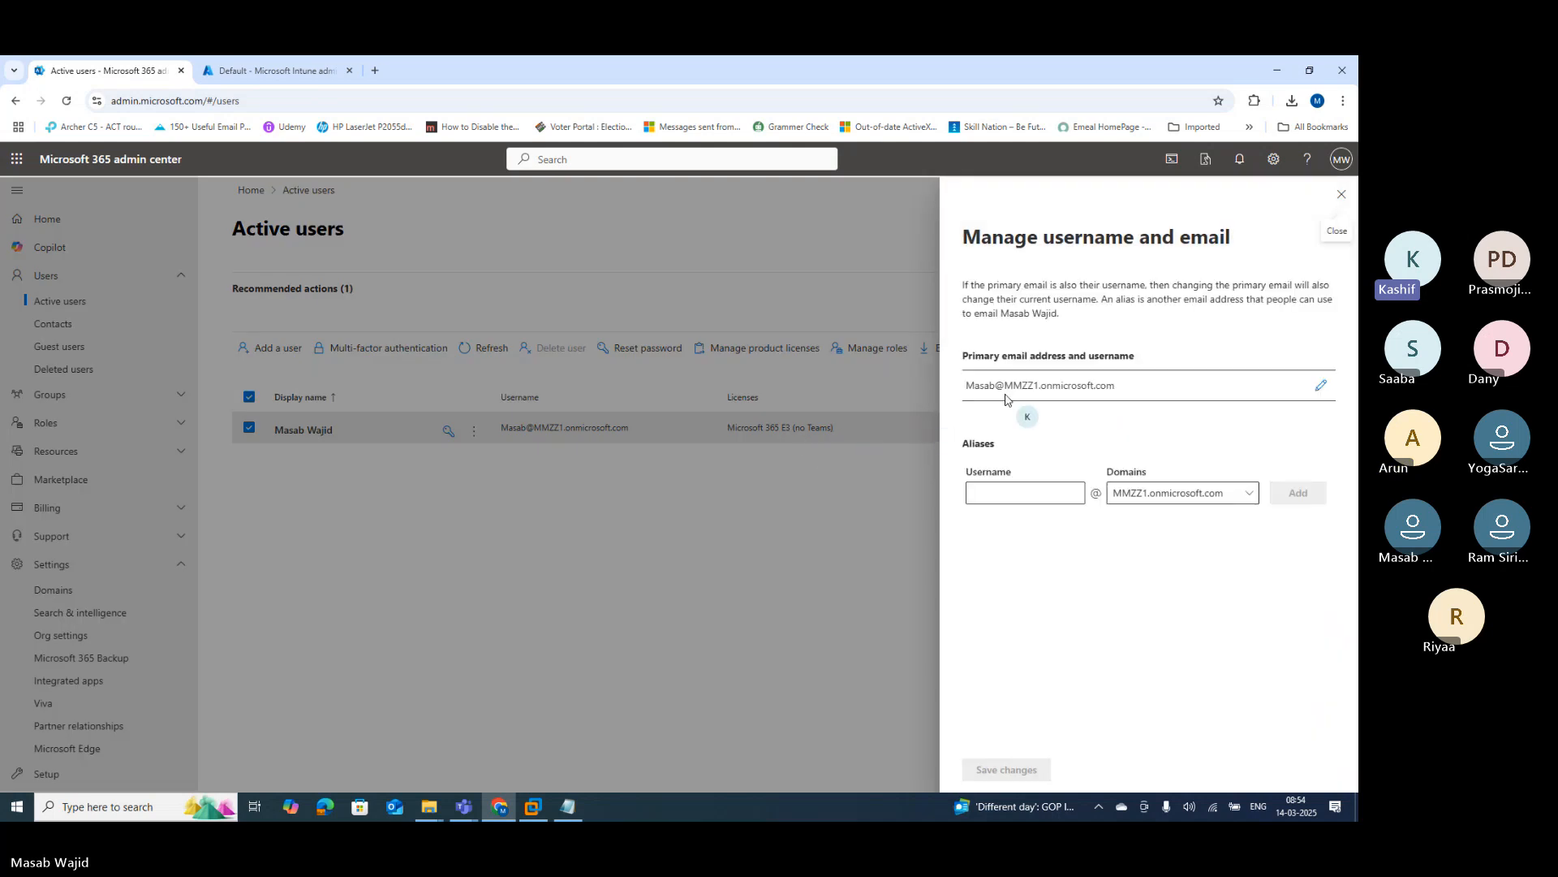
click(1168, 495)
click(1136, 516)
click(1340, 197)
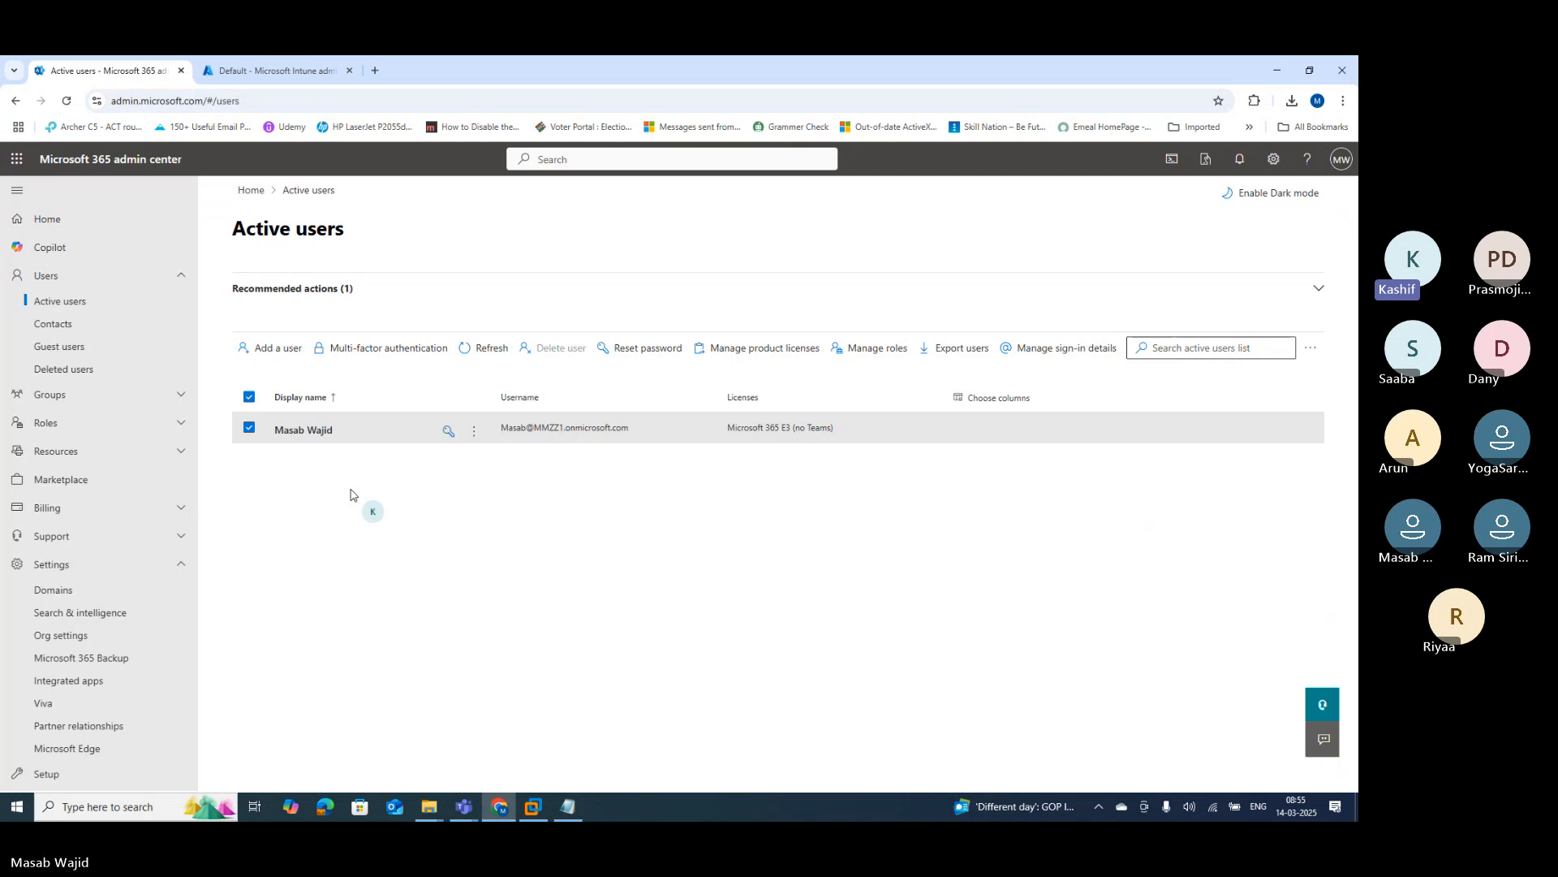
Step: Start a new user and enter the first and last name, checking the auto-filled display name
click(270, 349)
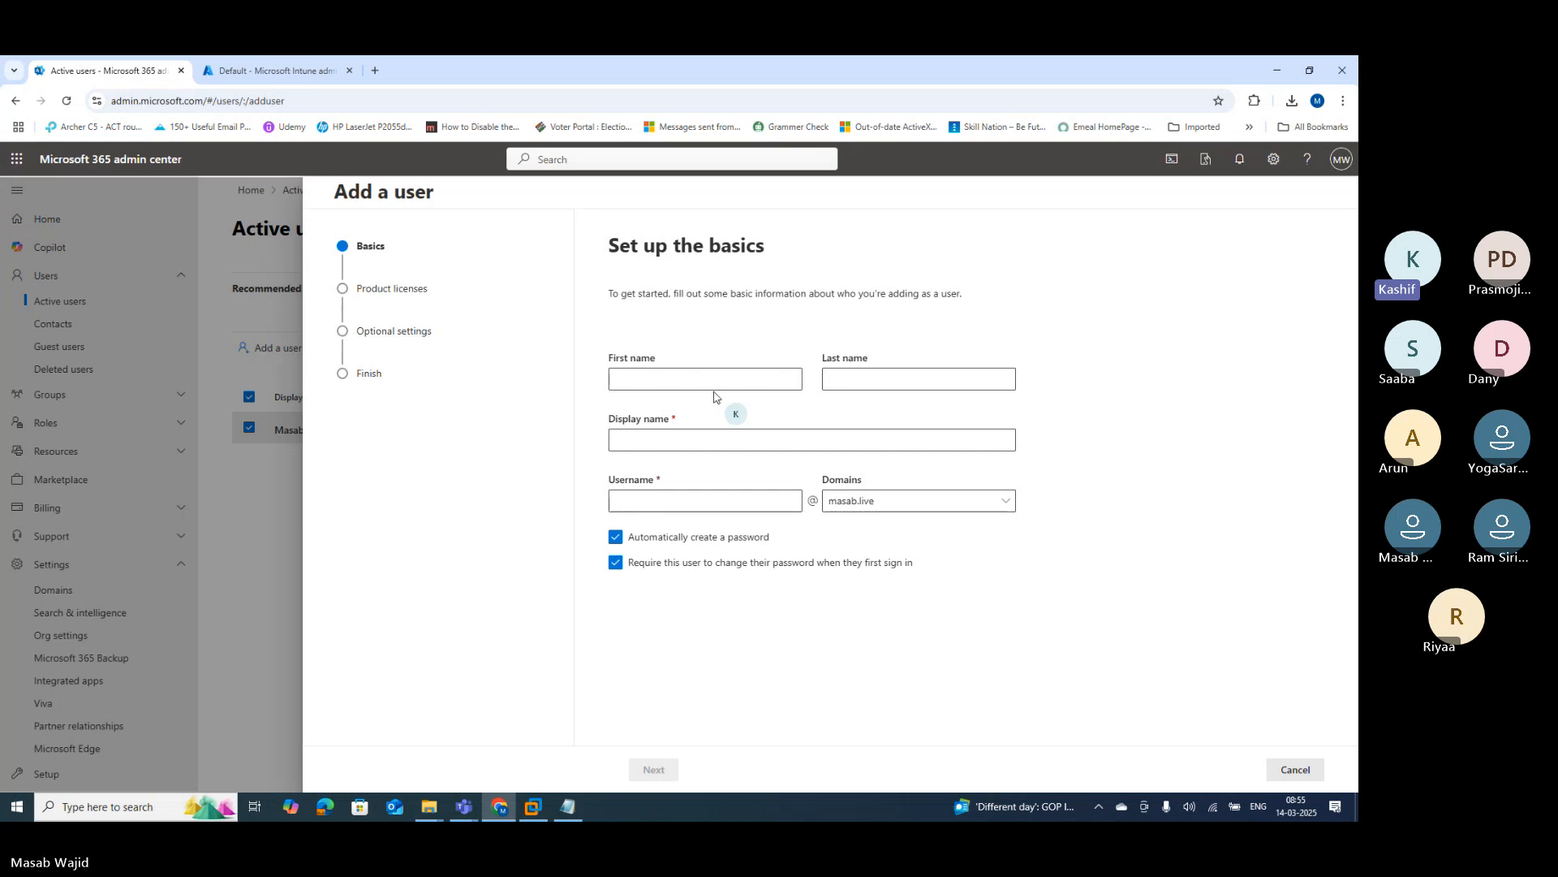
click(718, 380)
key(Tab)
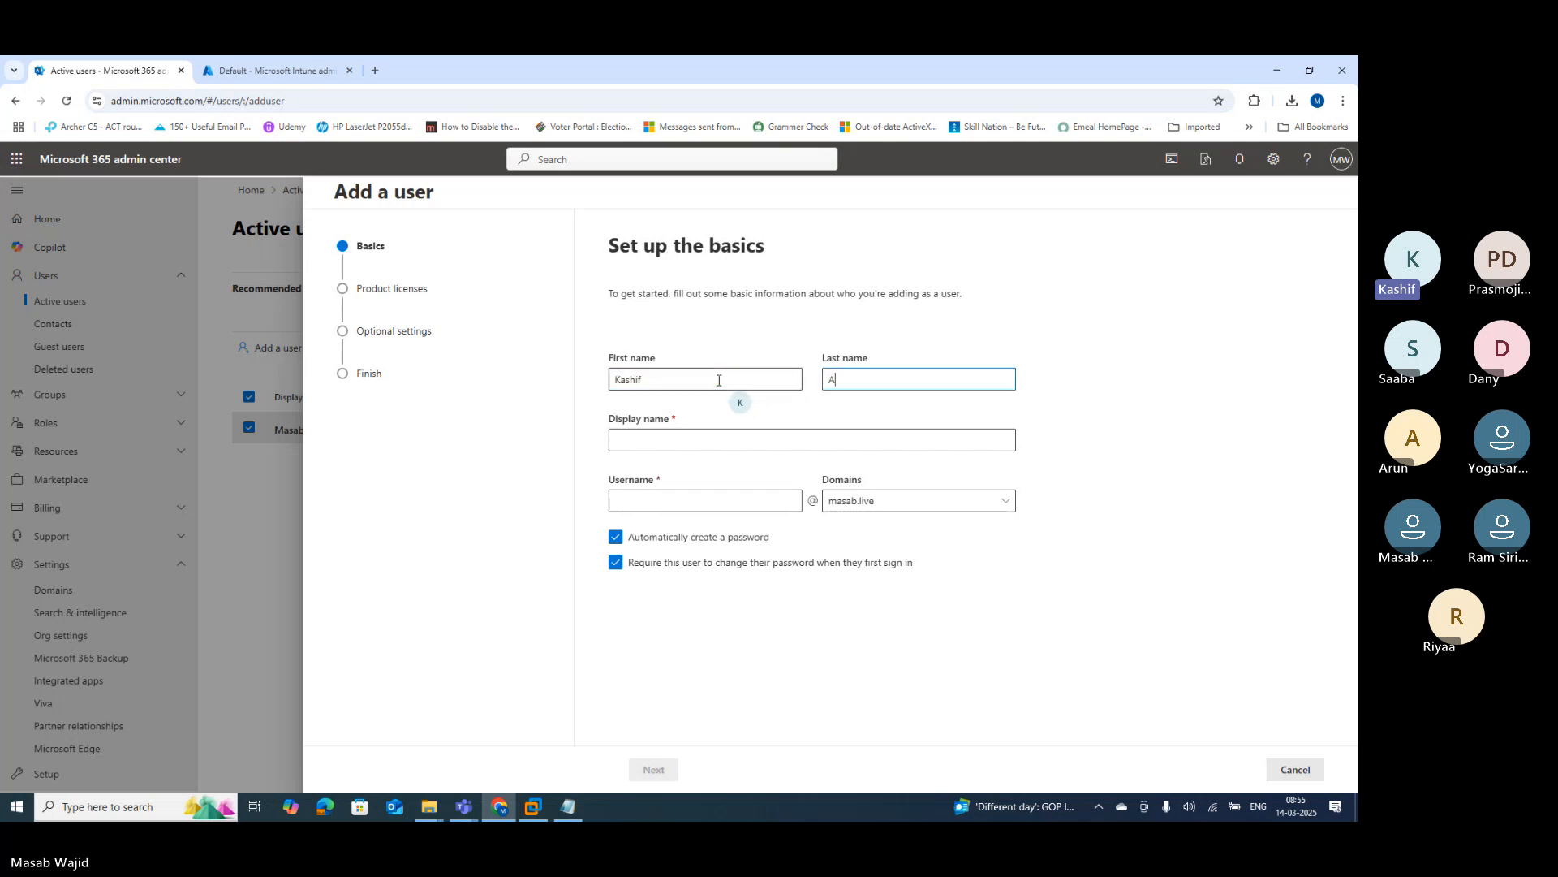
drag(640, 380, 575, 380)
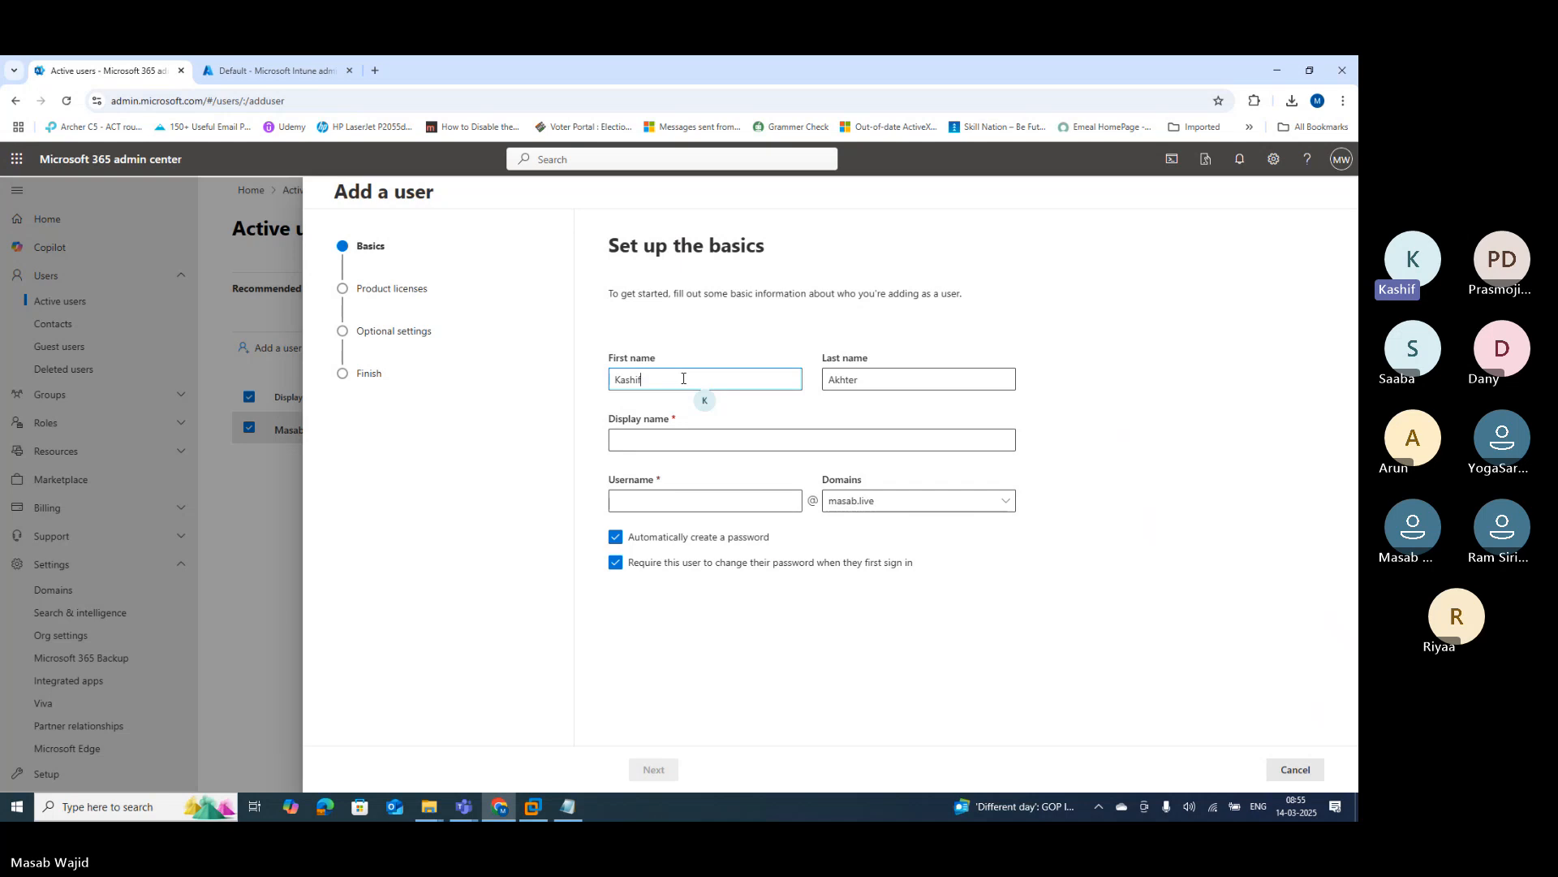
click(696, 436)
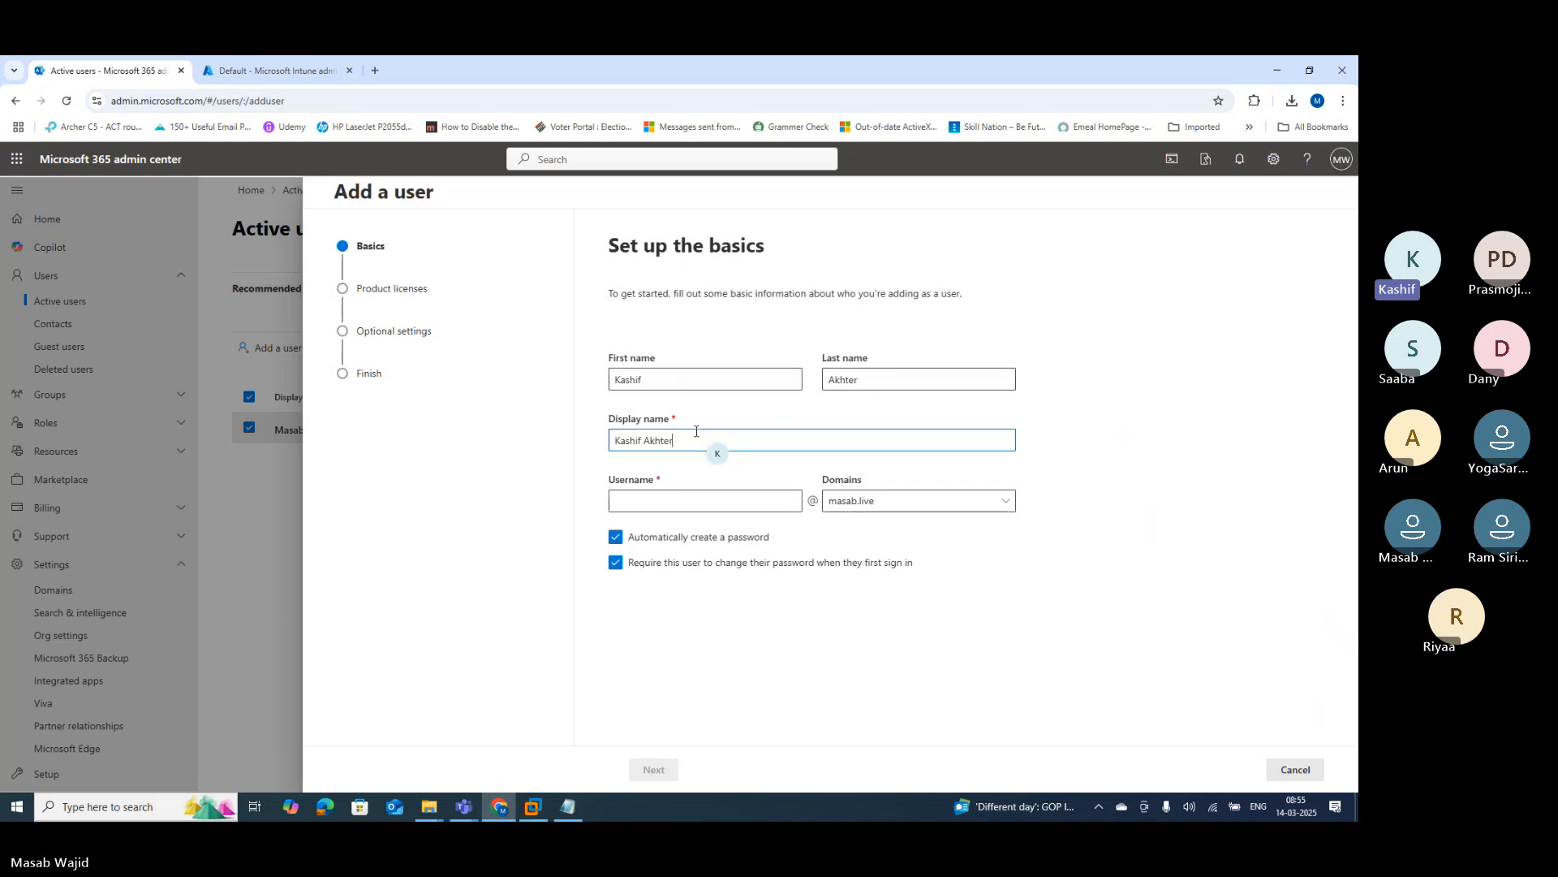
Step: Enter the user's username on the masab.live domain and continue to product licenses
click(684, 502)
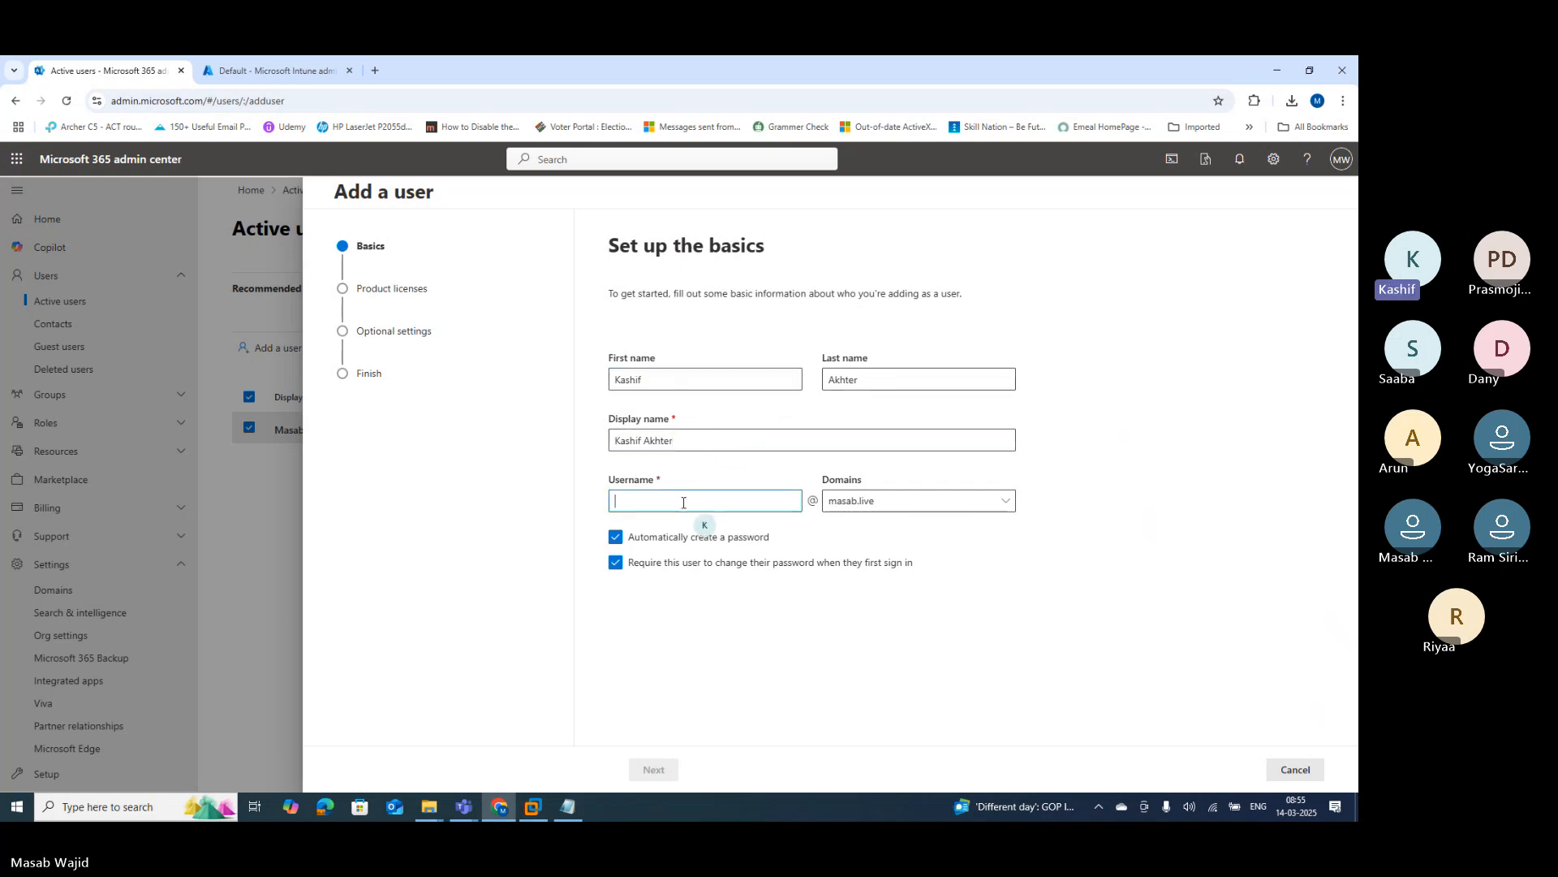
text(kashif)
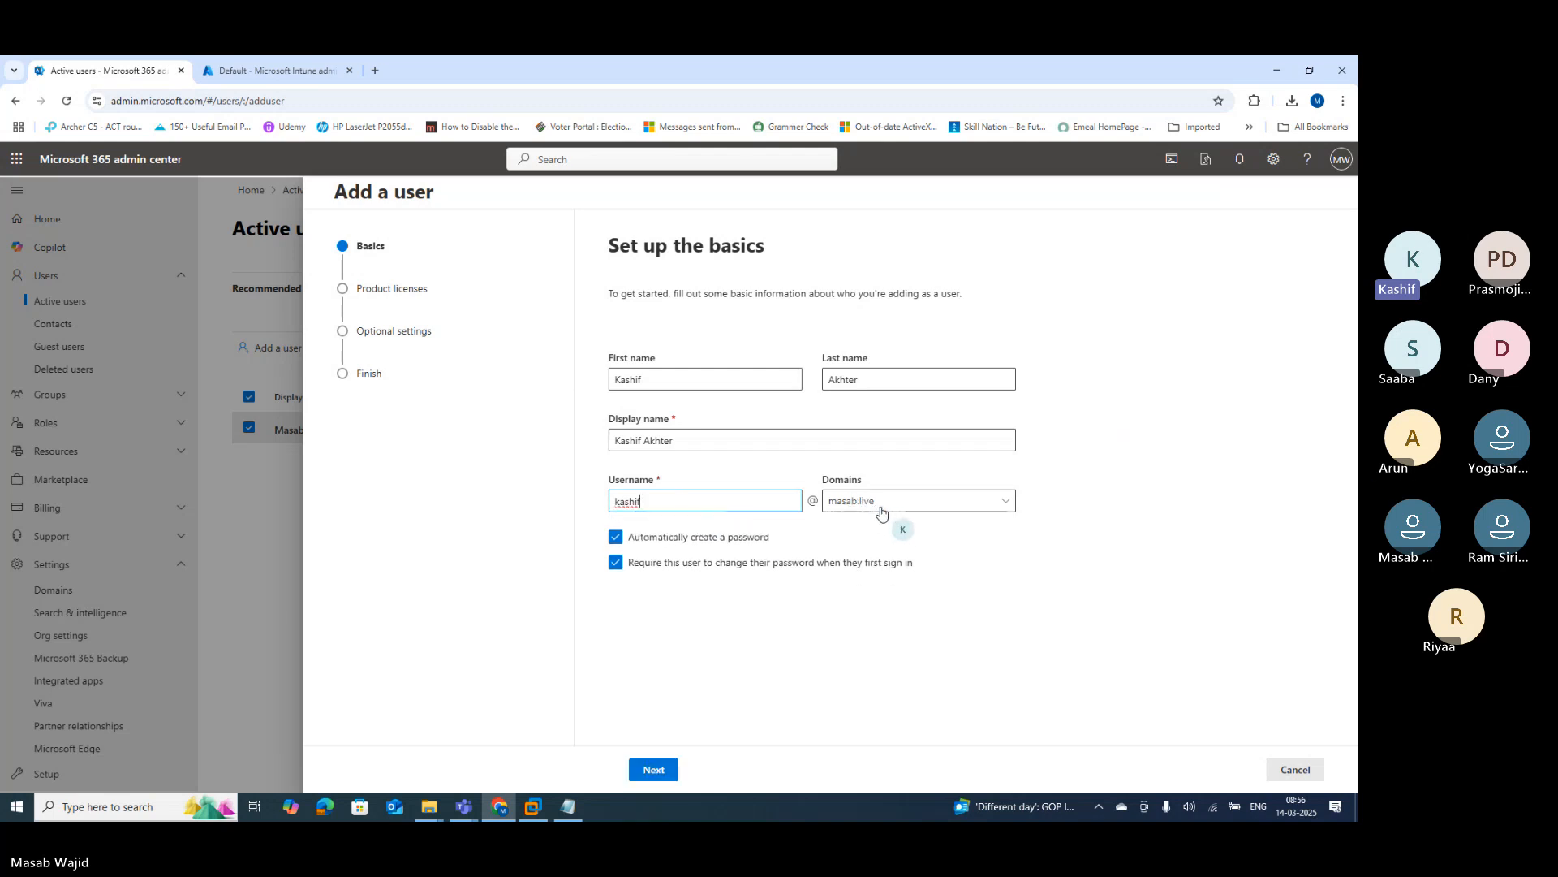
click(1005, 506)
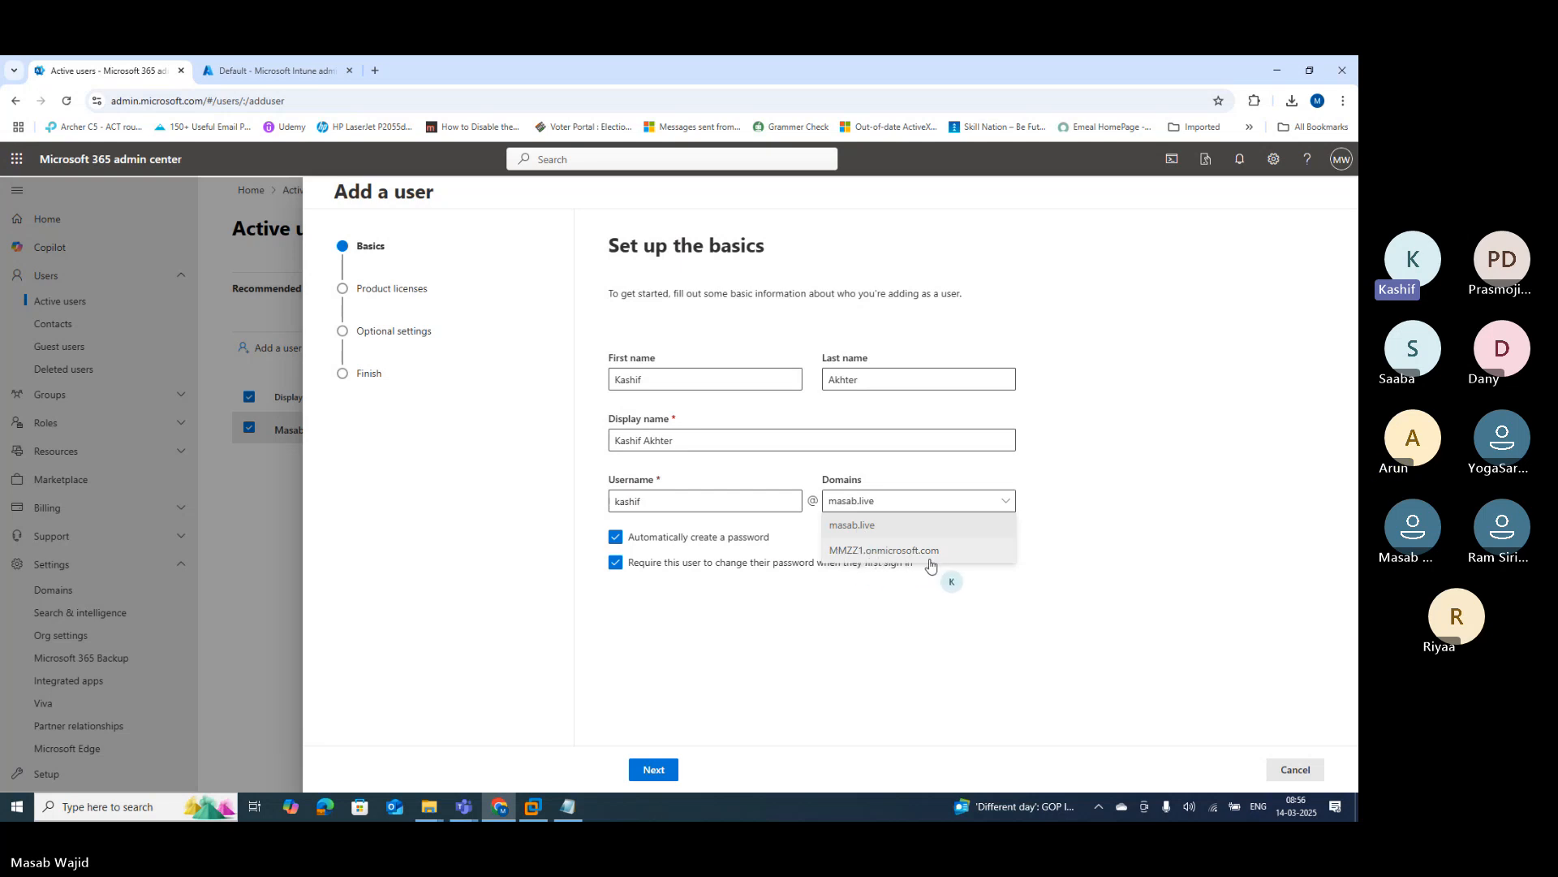
click(792, 631)
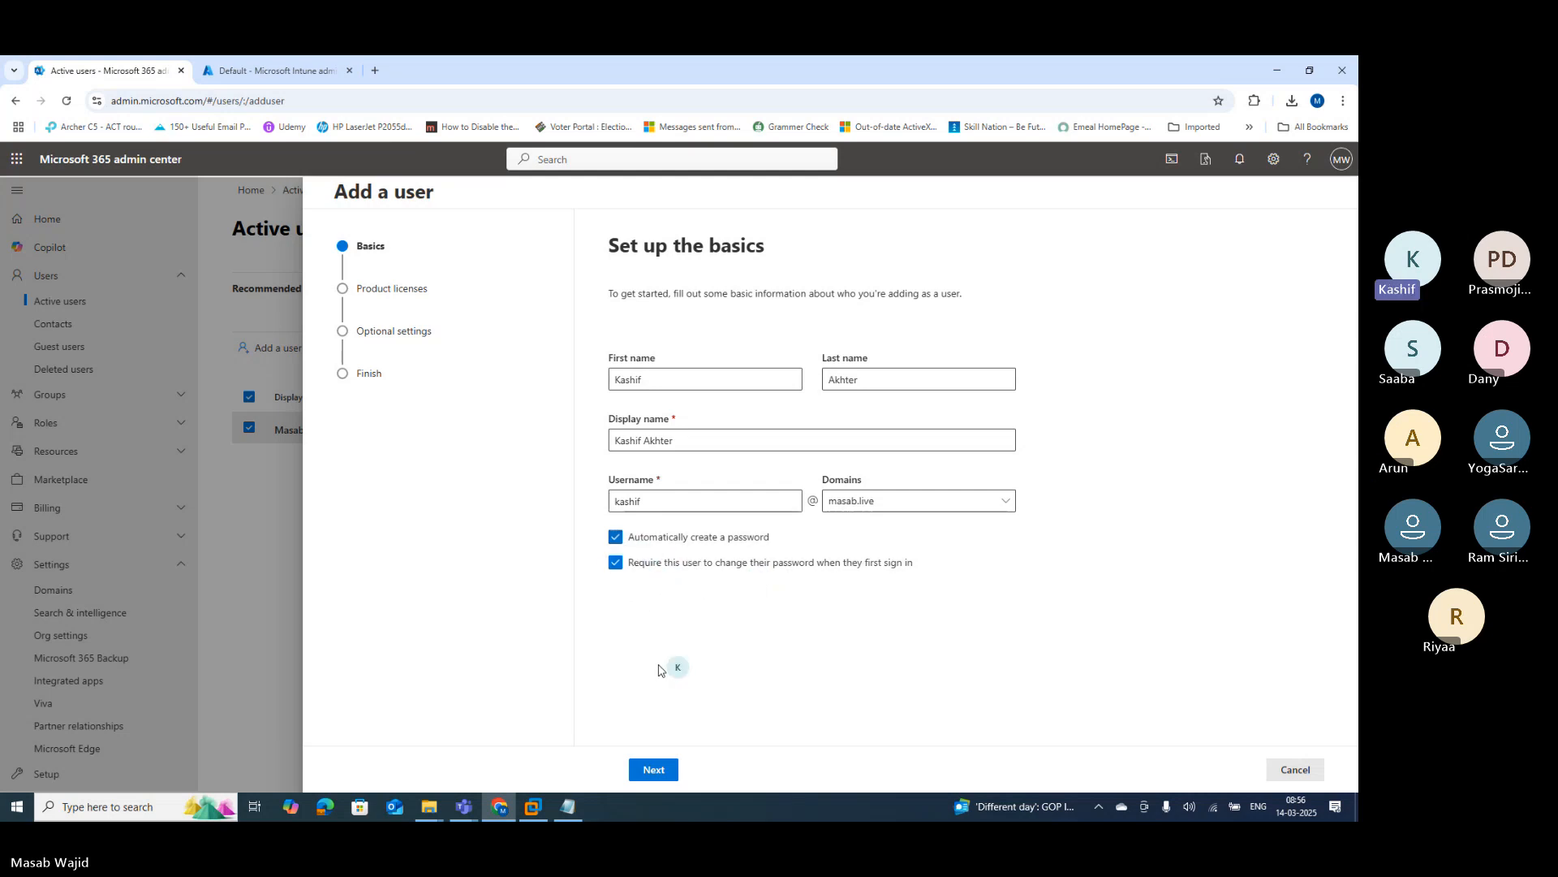
click(653, 769)
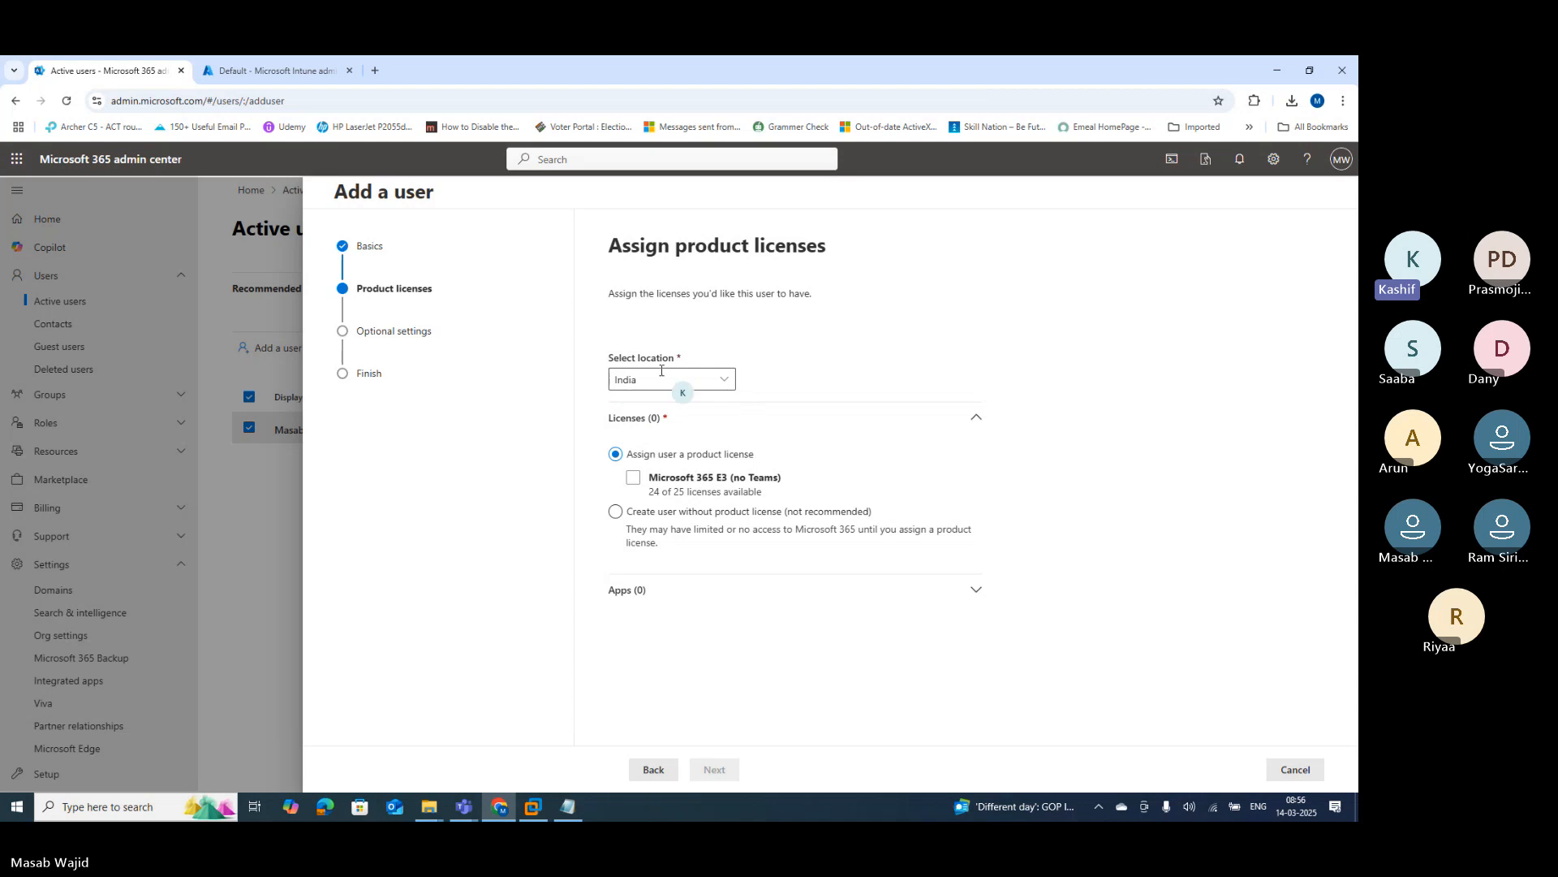
Step: Finish adding the new user with no product license, skipping the optional settings
click(635, 478)
click(616, 512)
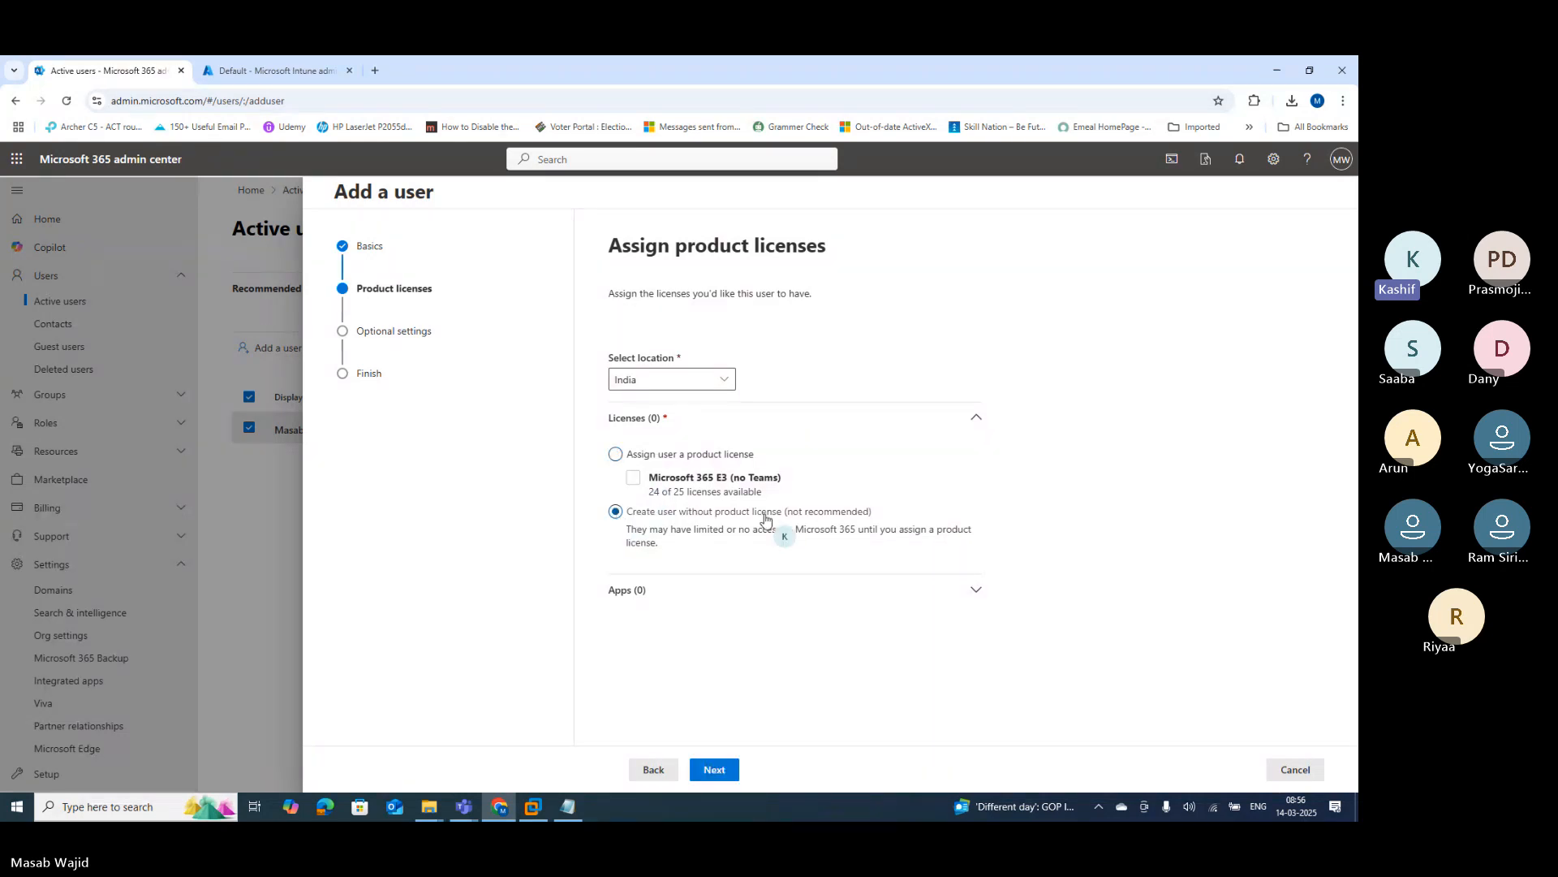
click(714, 771)
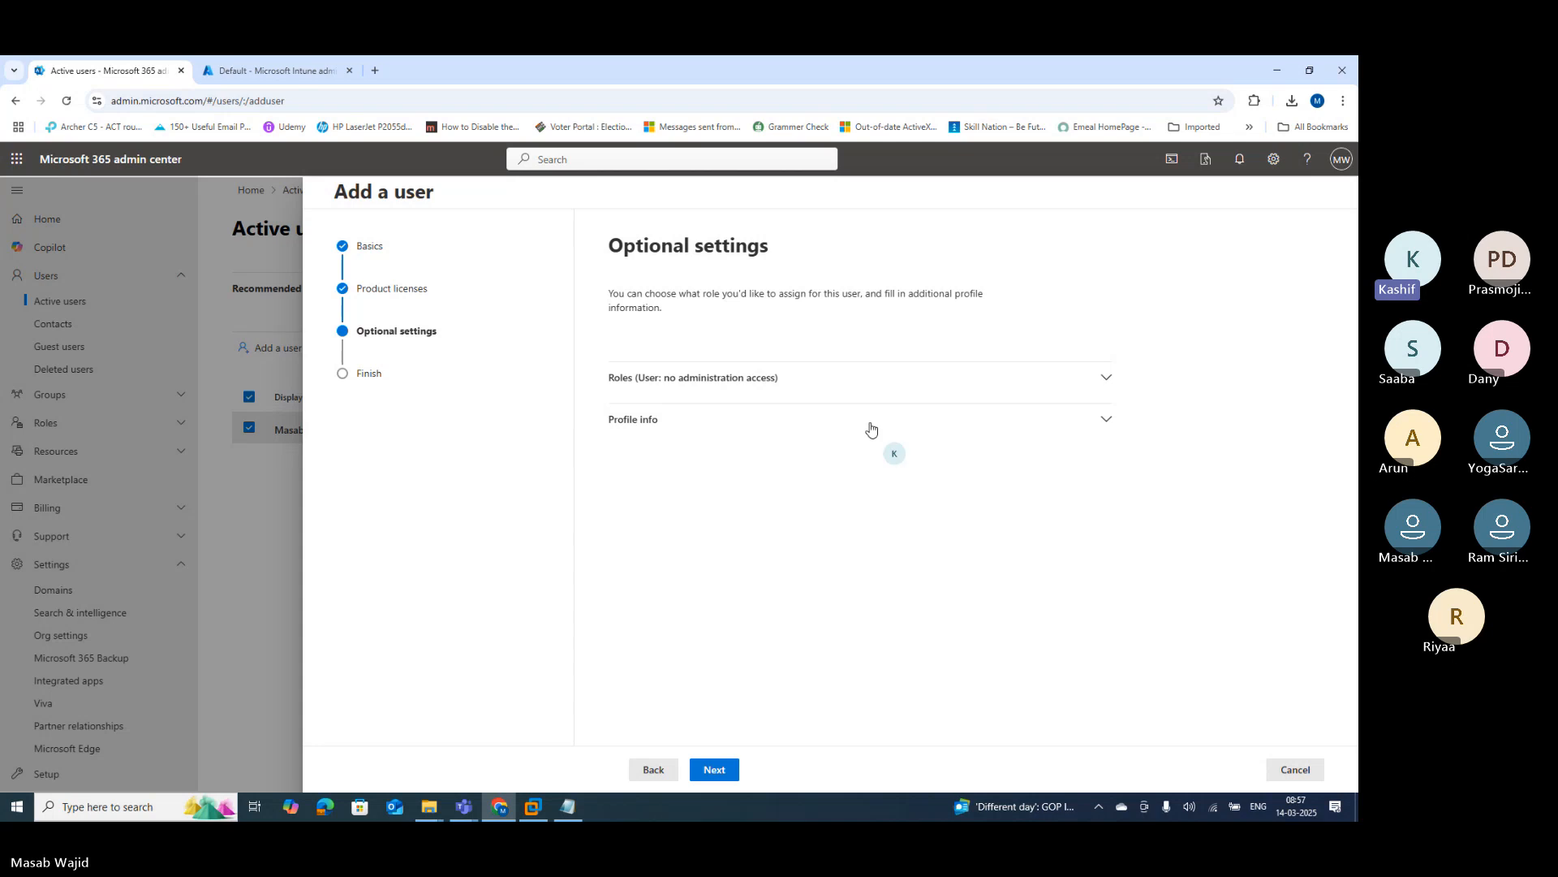
click(702, 769)
click(720, 771)
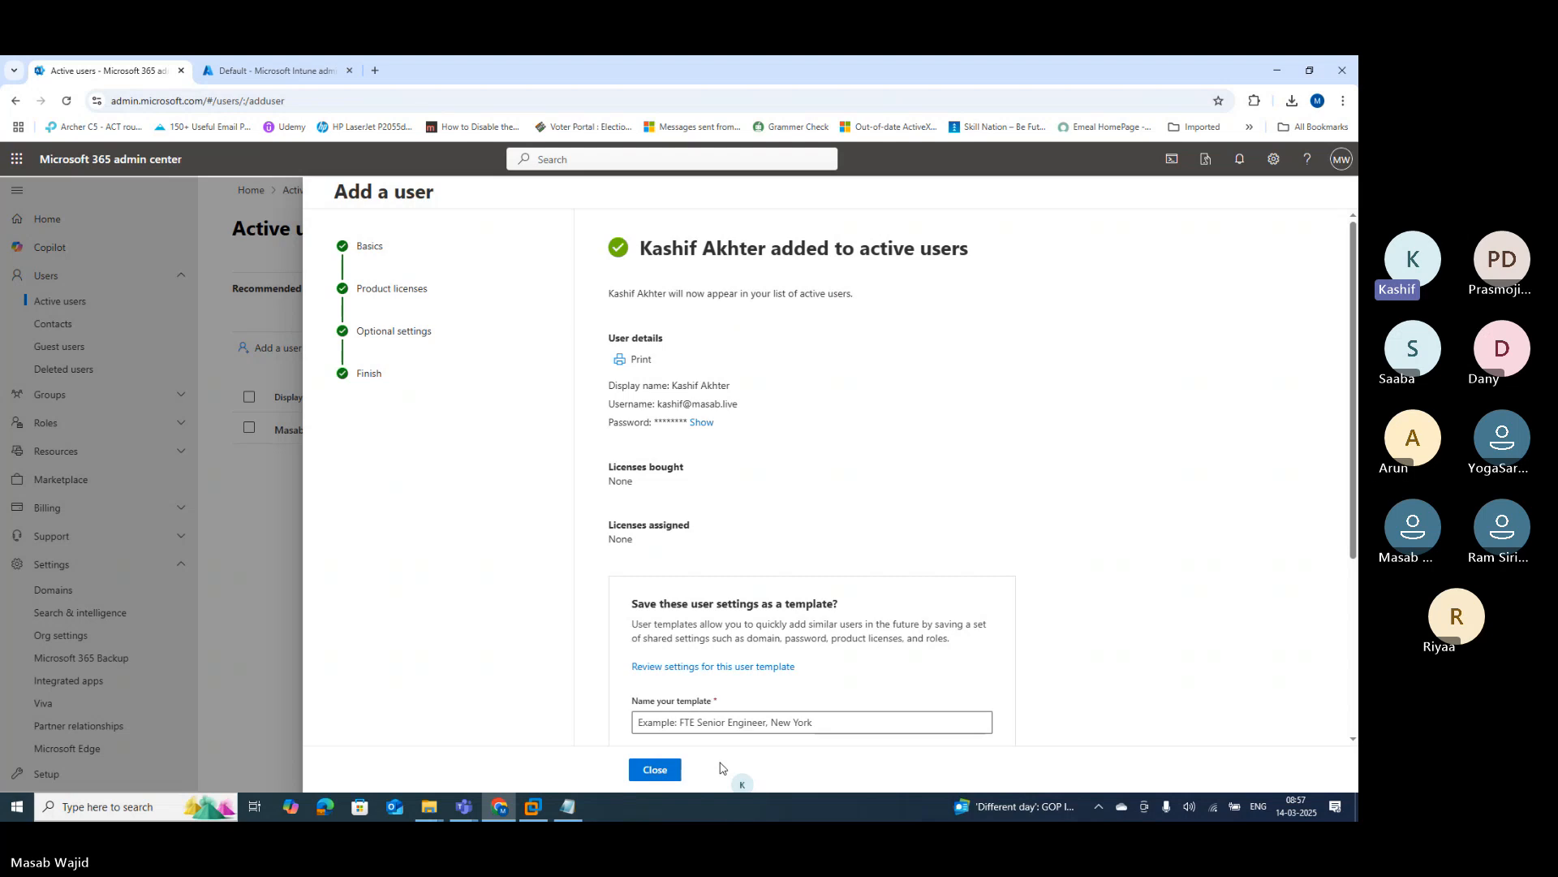
Step: Close the confirmation and refresh Active users so the new unlicensed account appears
click(657, 771)
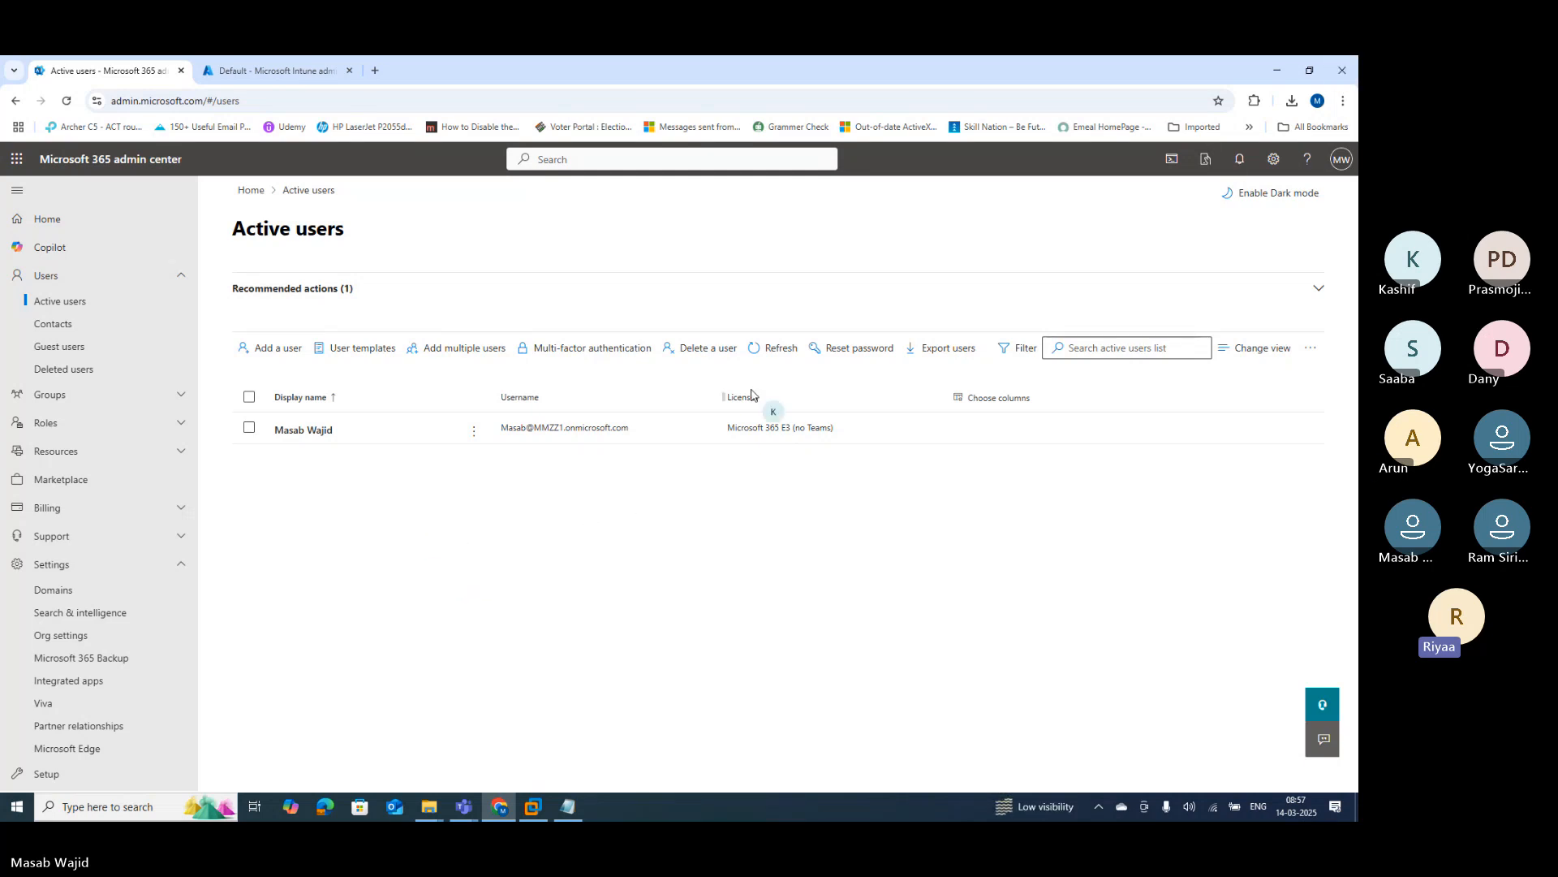
click(777, 351)
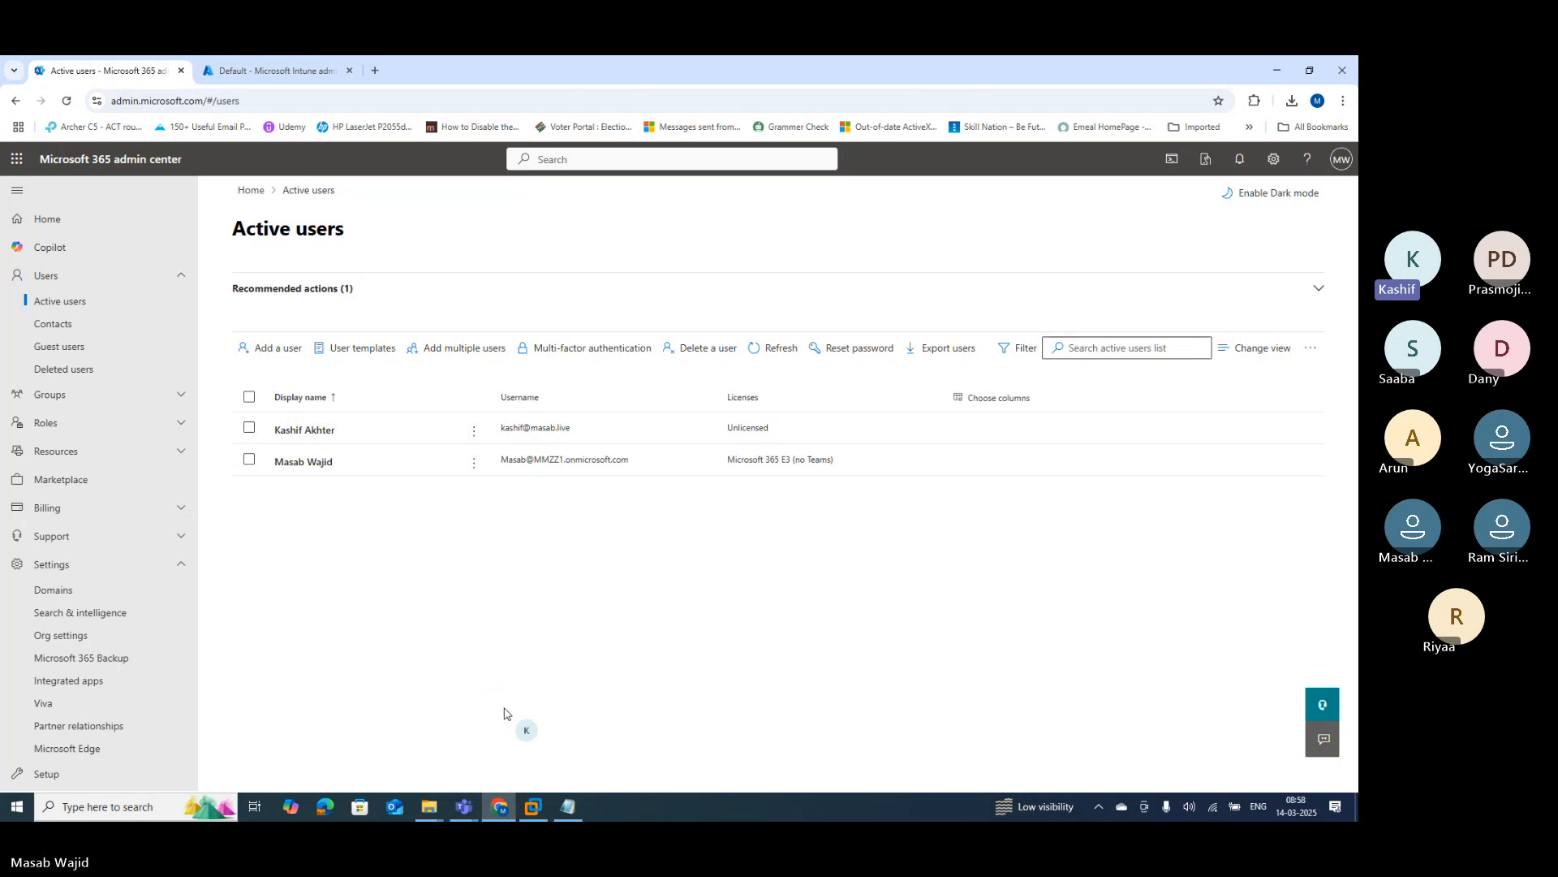
Step: Toggle the new user's checkbox, then switch to the Intune Default branding properties tab
click(249, 429)
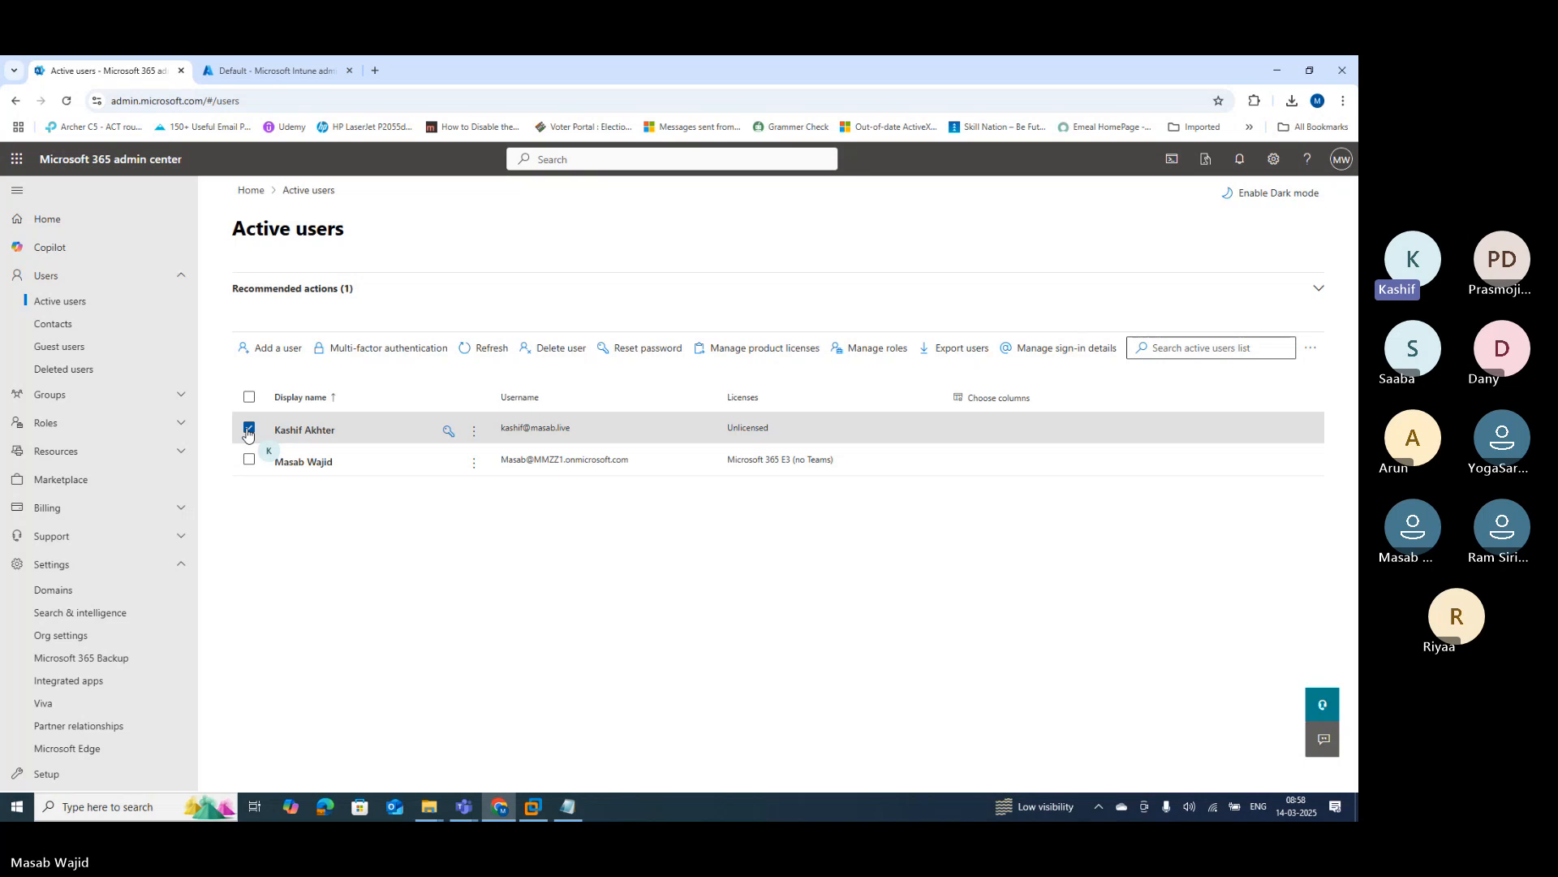
click(249, 428)
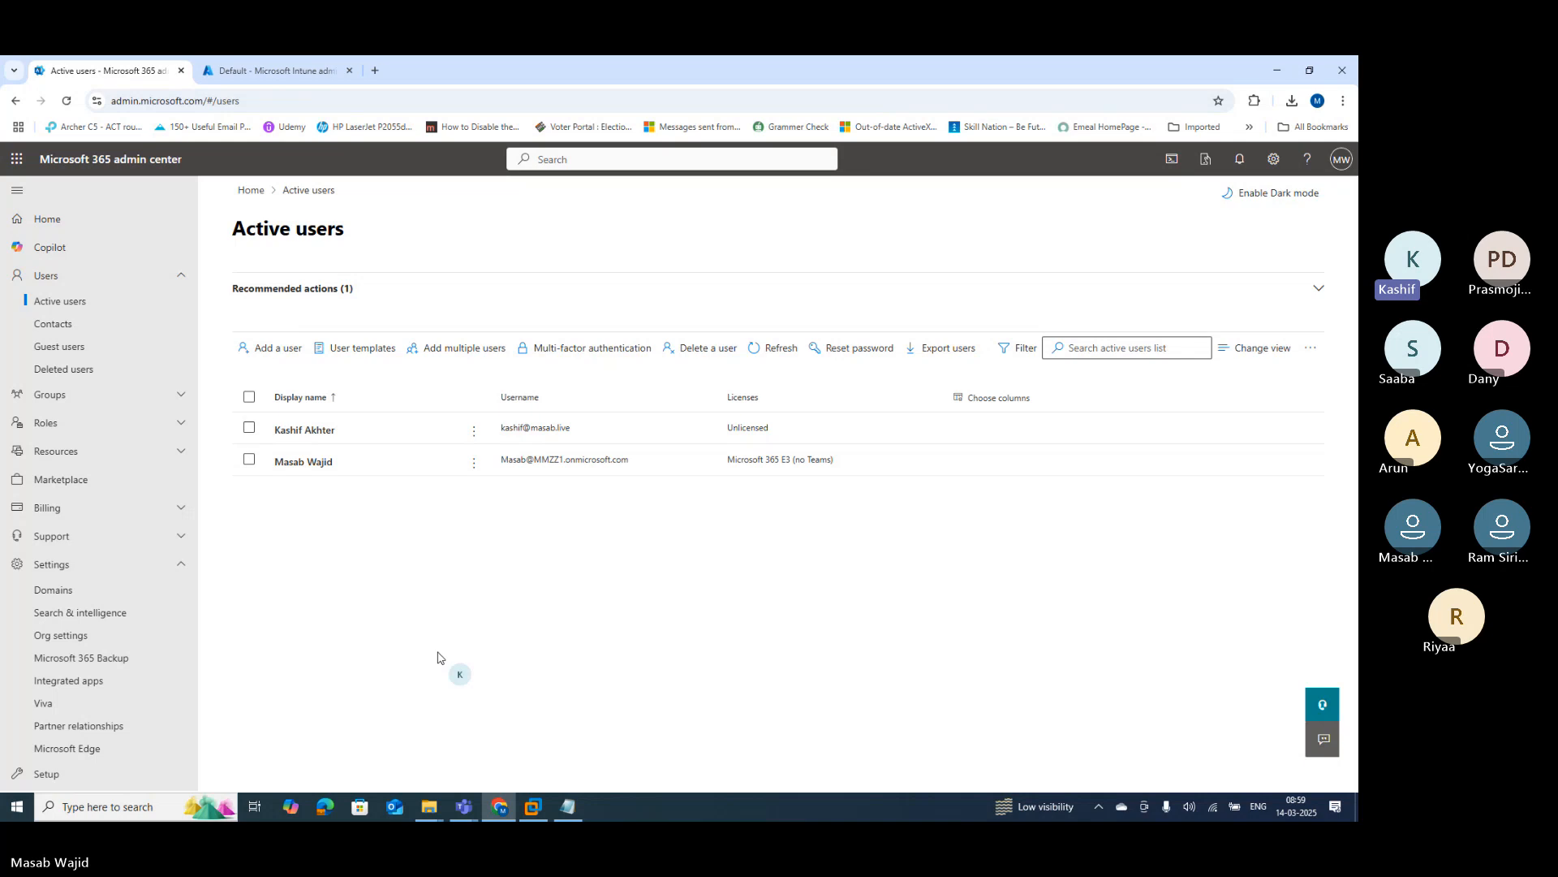
click(234, 72)
click(253, 99)
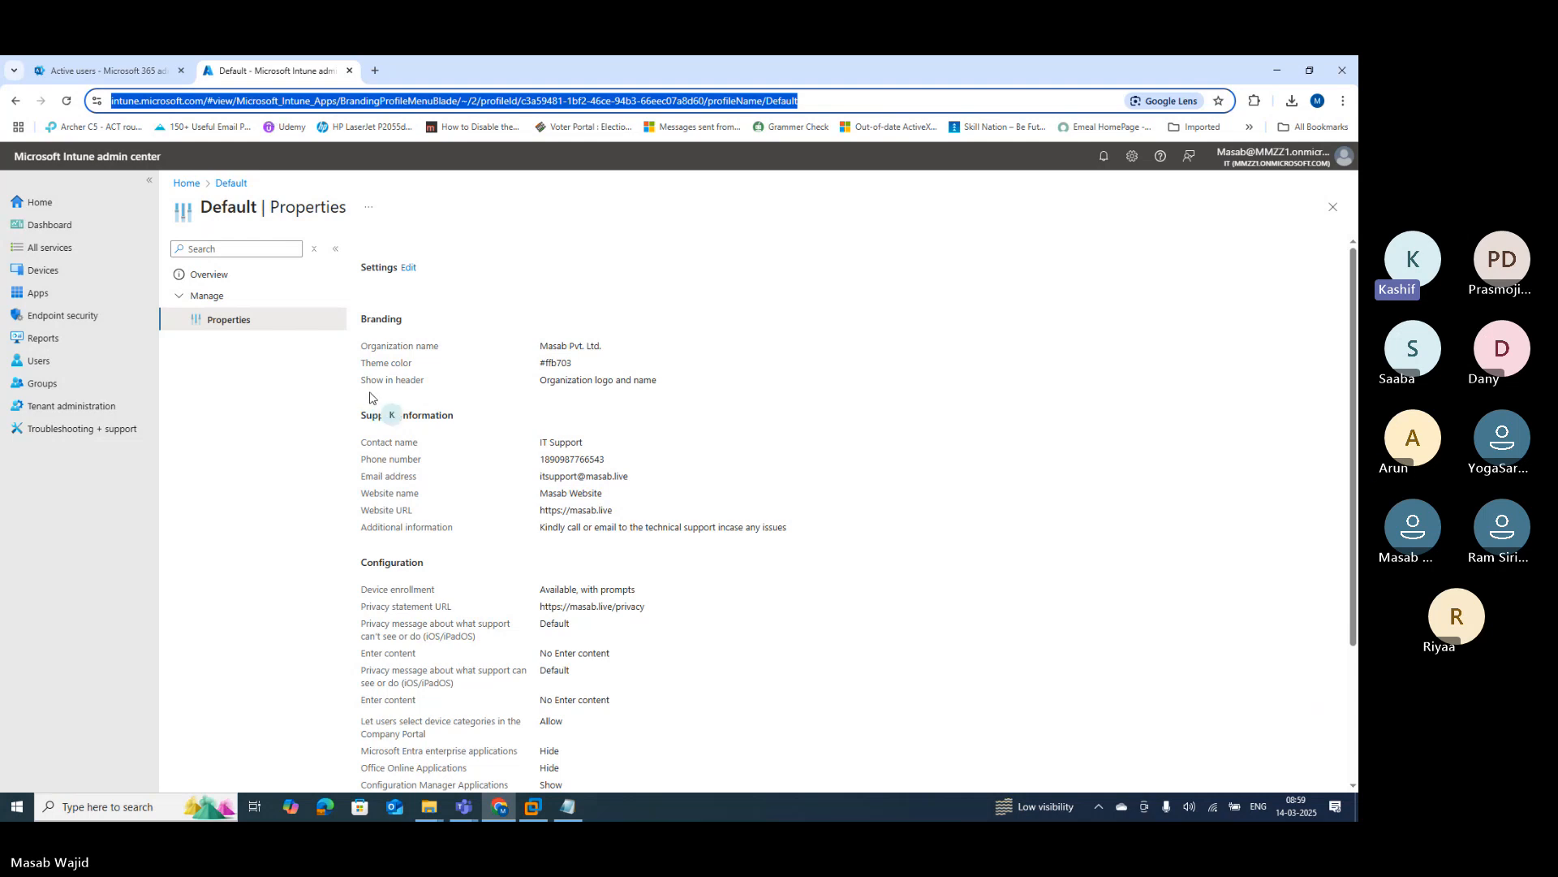
Step: Open the Entra admin center in a new tab, then return to the Intune admin center tab
click(374, 71)
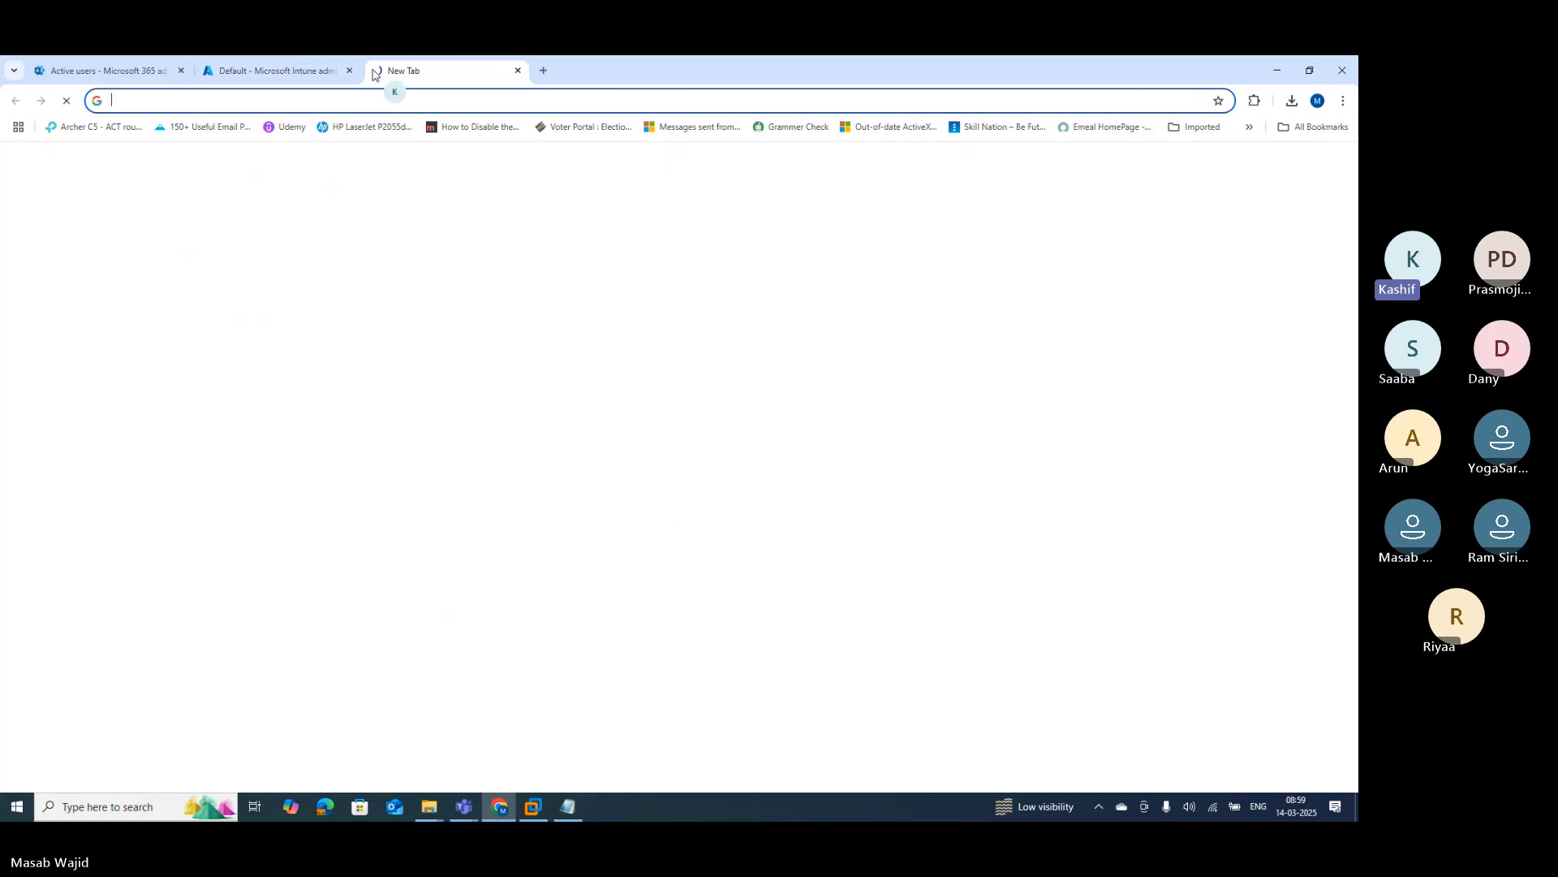
click(345, 101)
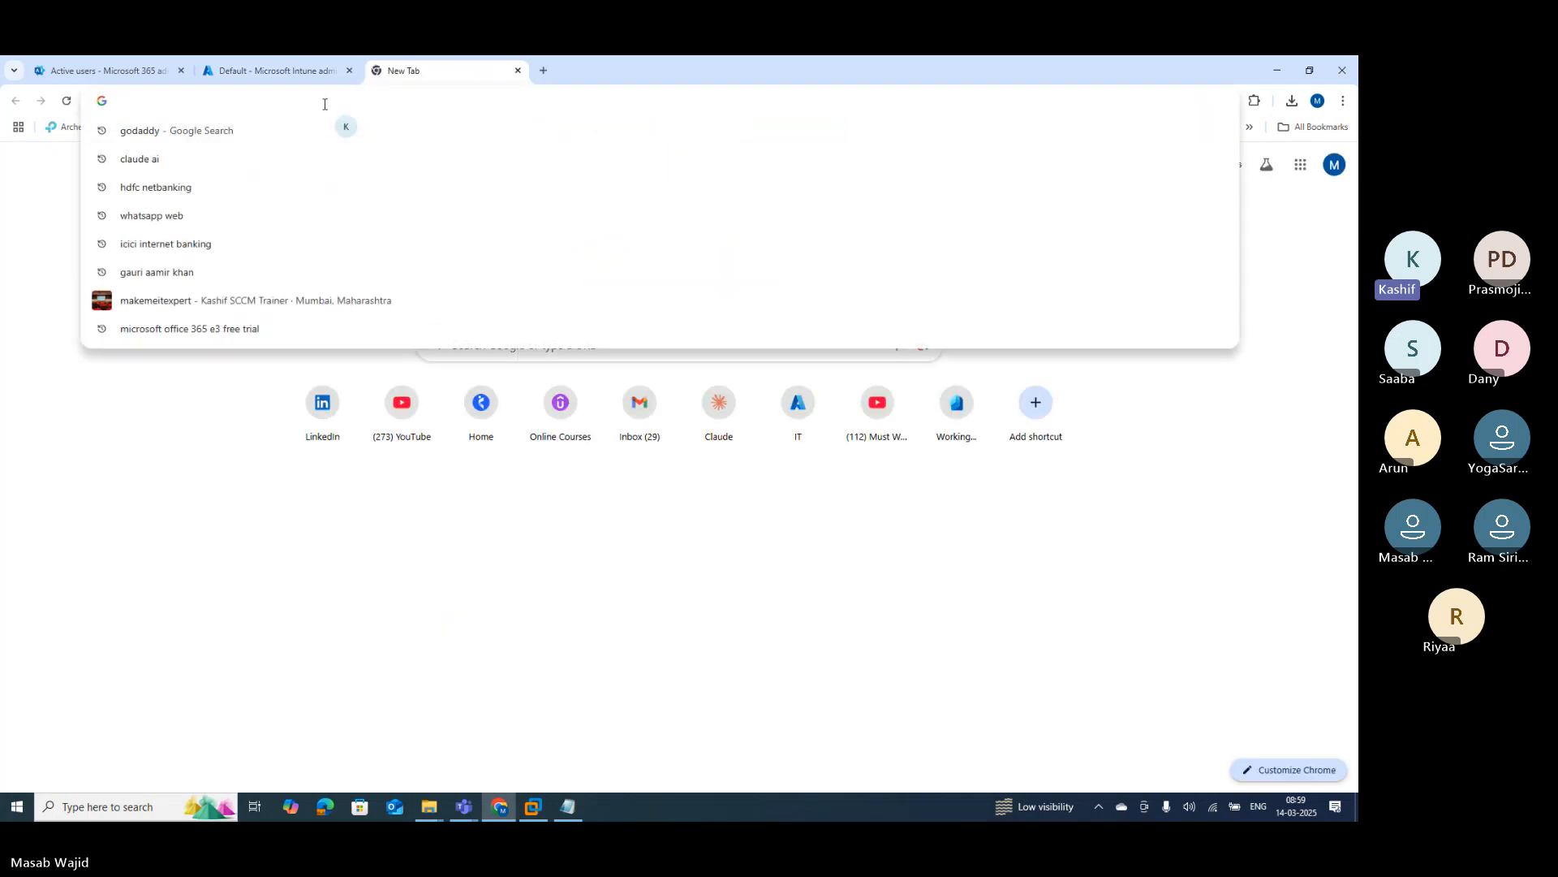
text(entra)
key(Return)
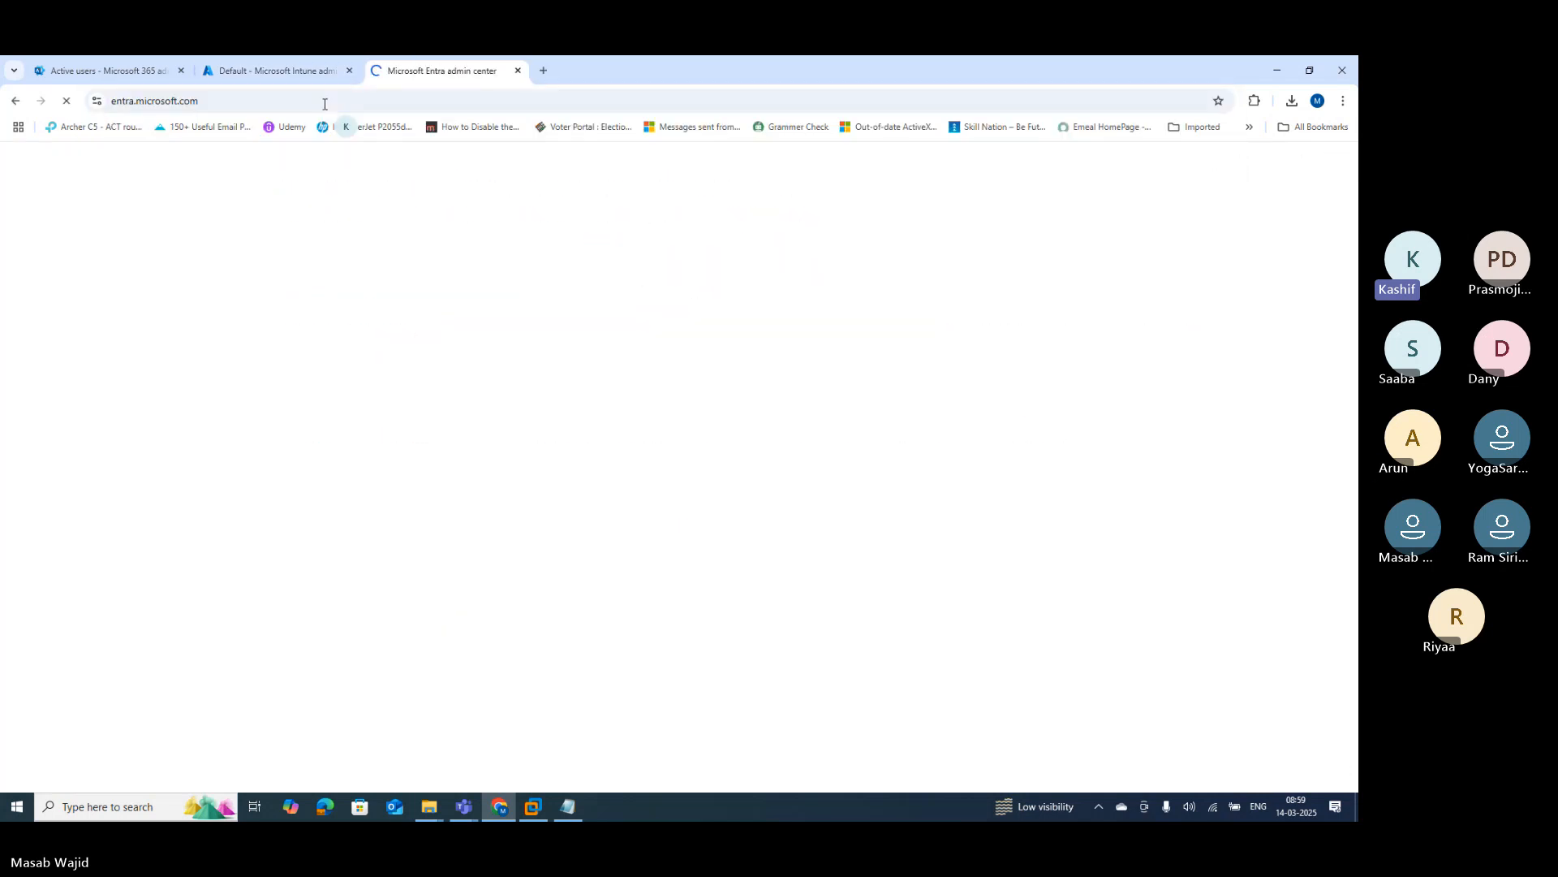
click(97, 70)
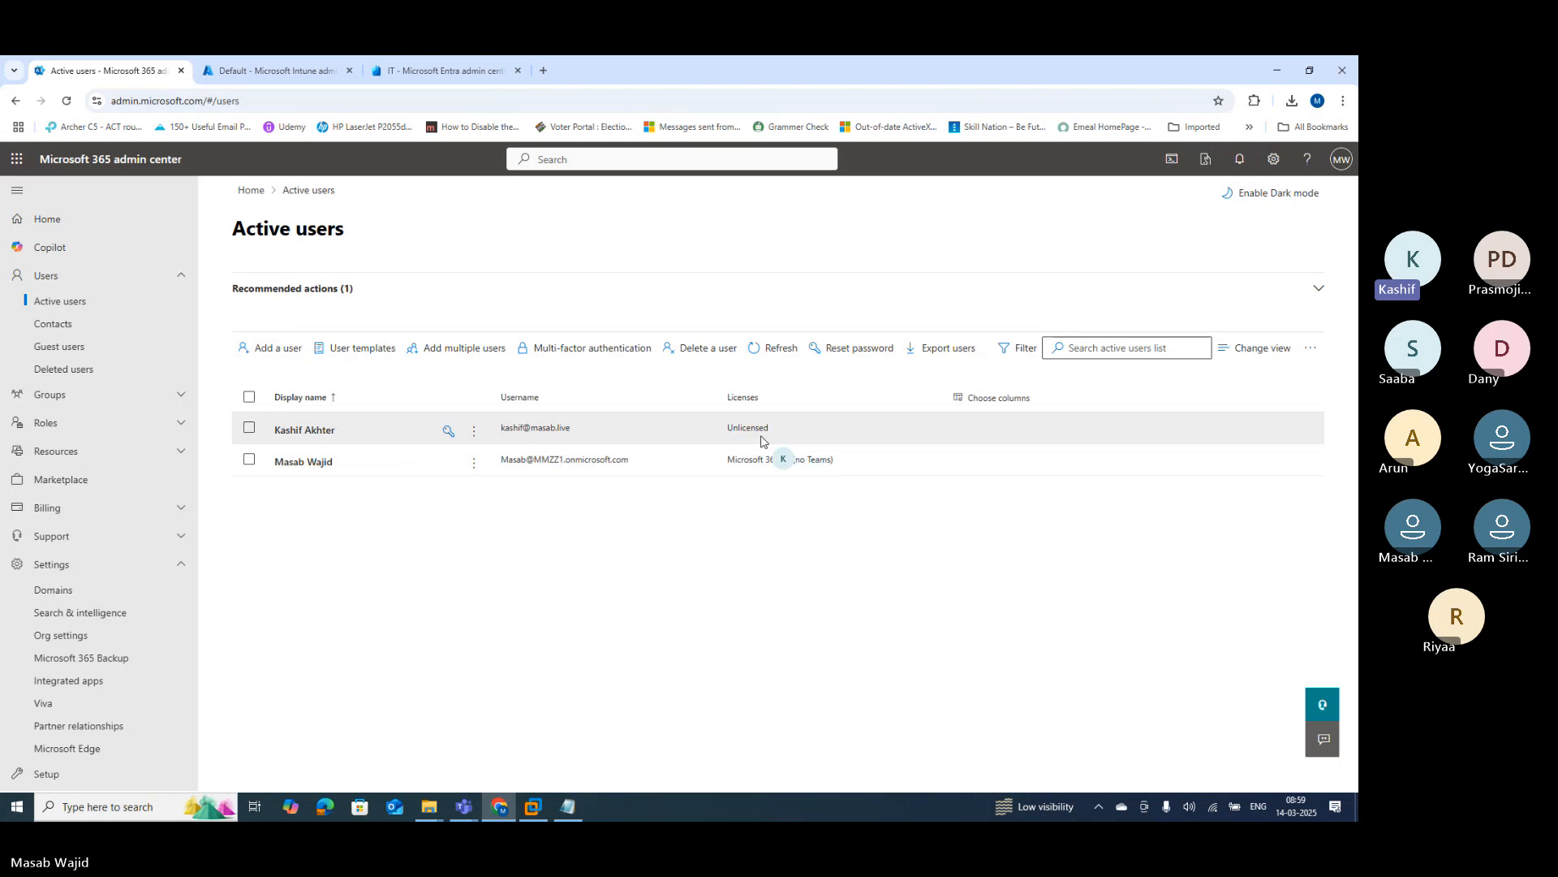
click(248, 73)
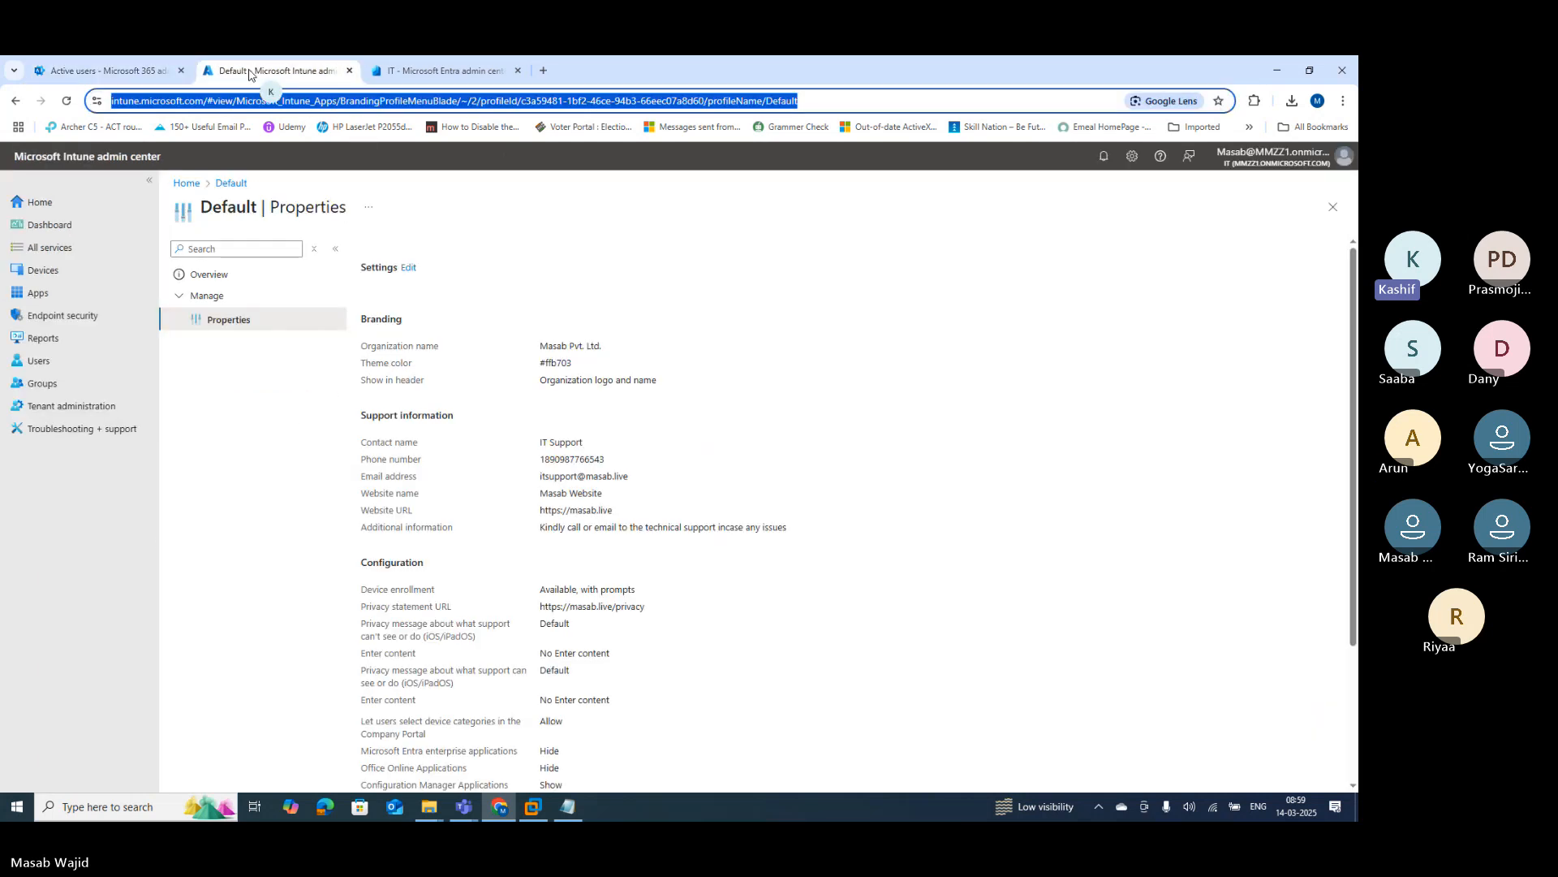
Step: Open the Users list, open and close the Create new user form, then show Bulk operations
click(45, 366)
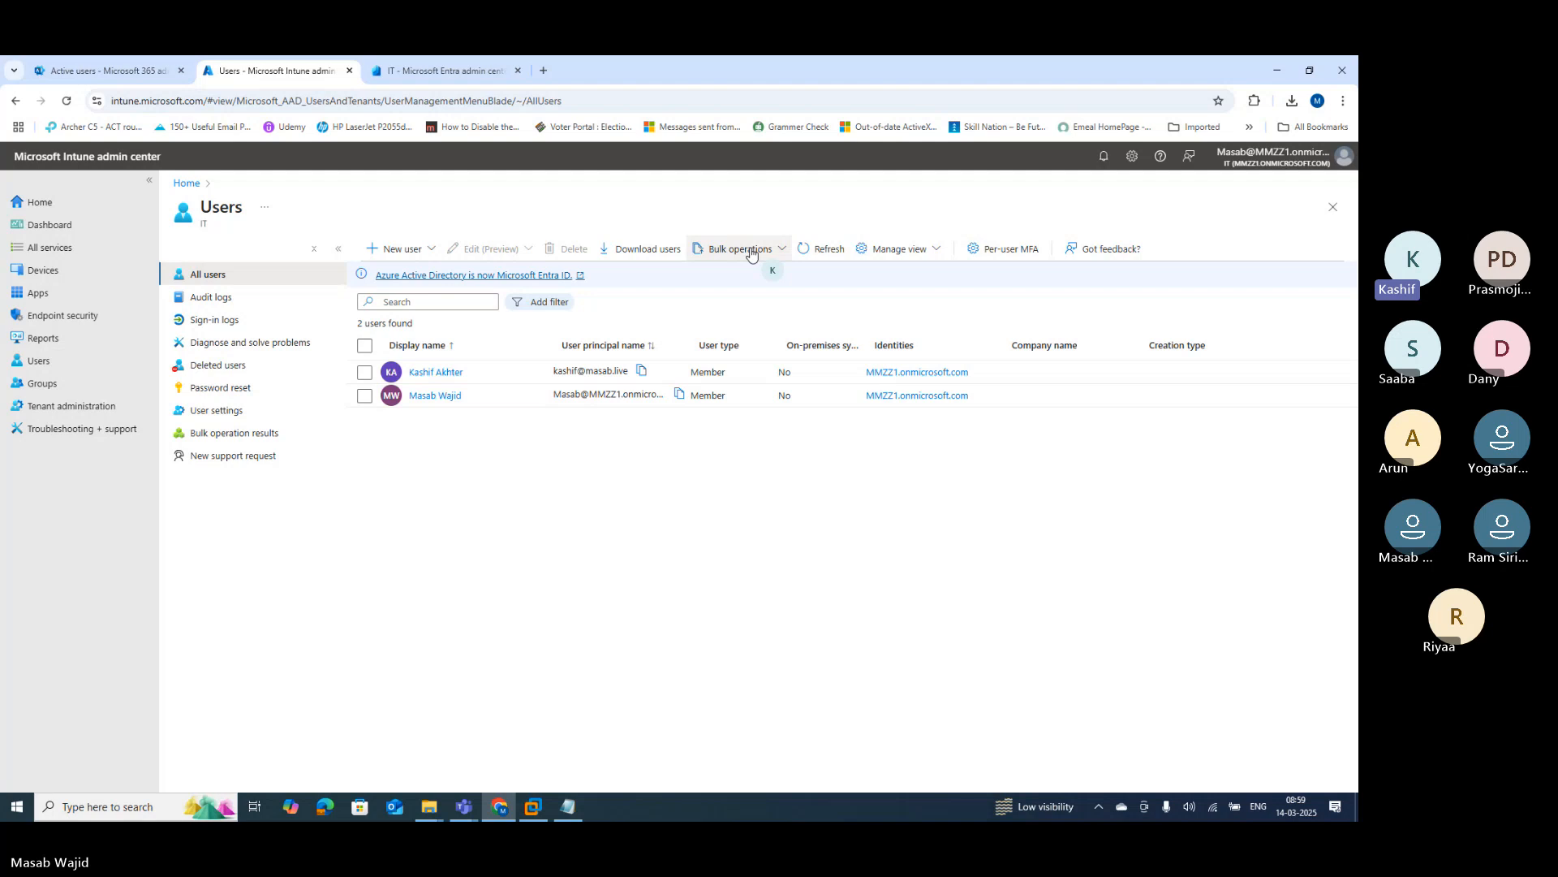
click(423, 250)
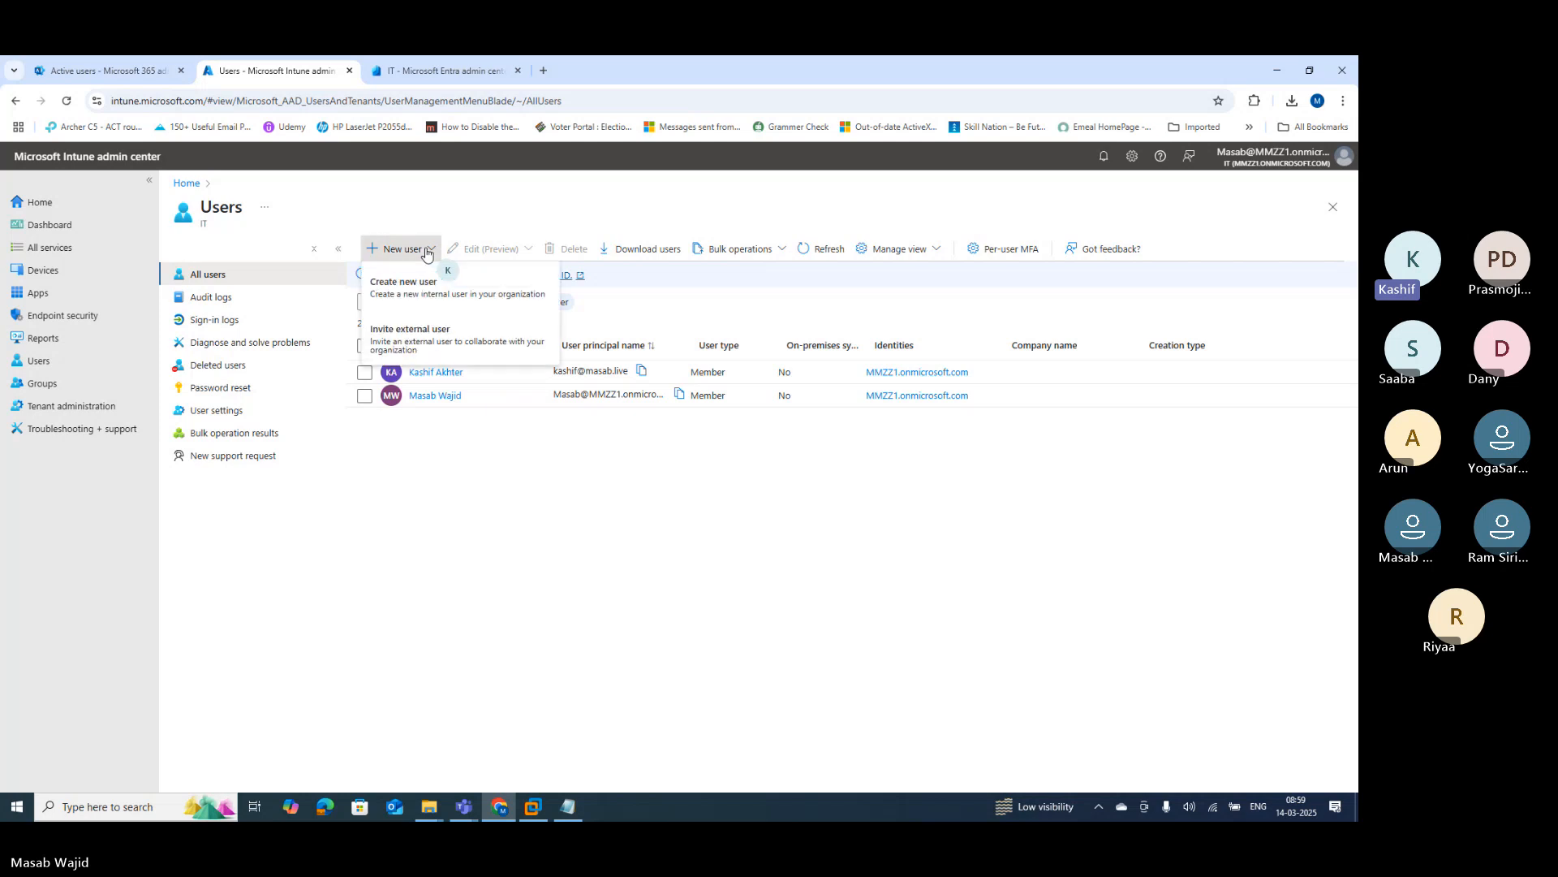
click(431, 291)
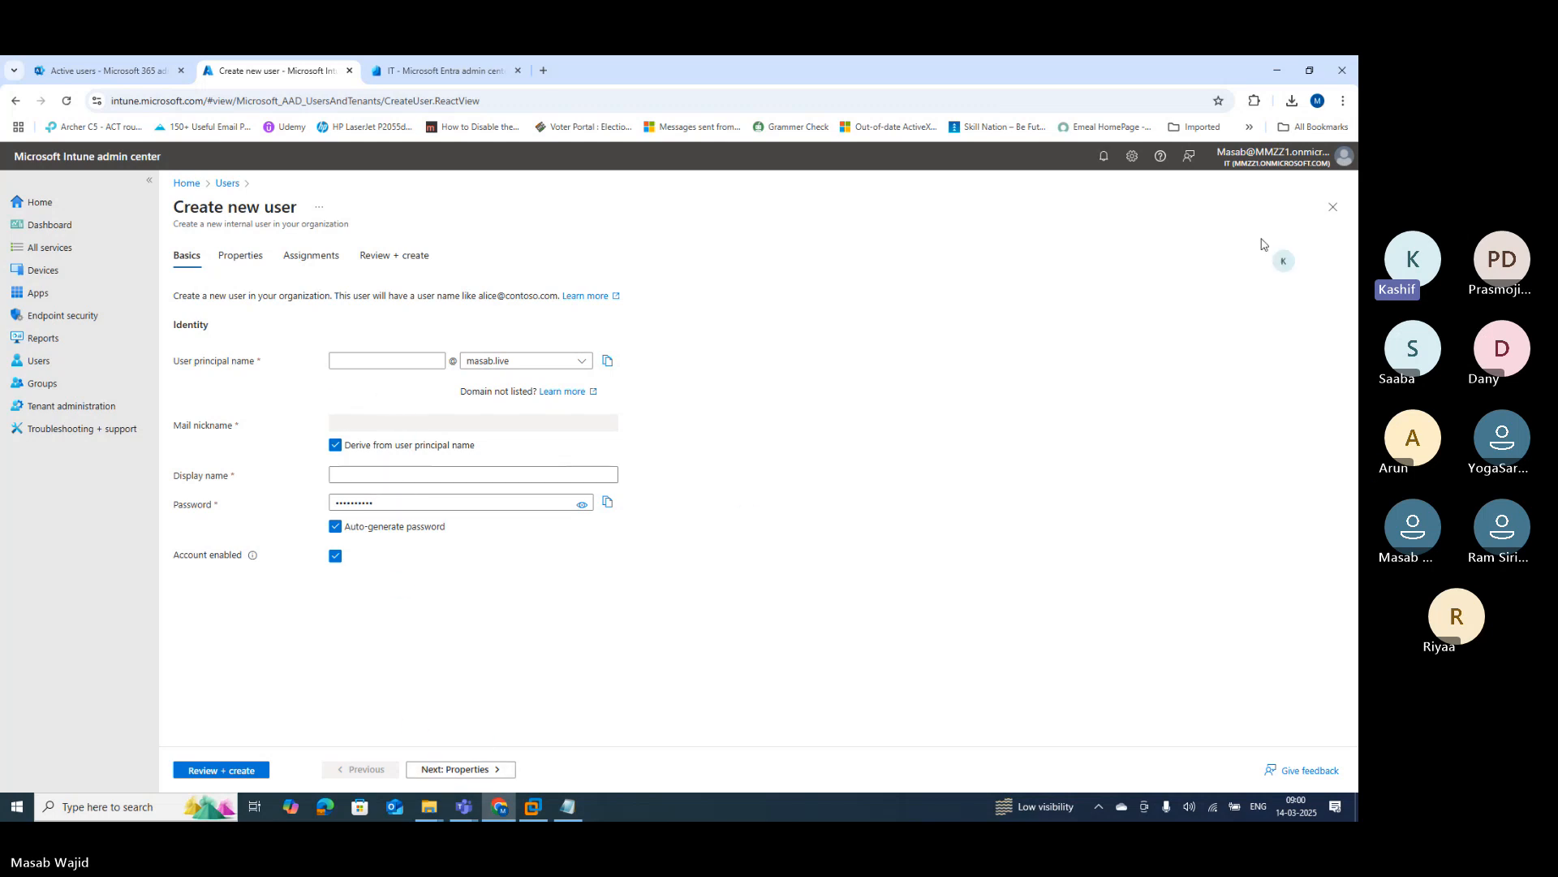
click(1333, 208)
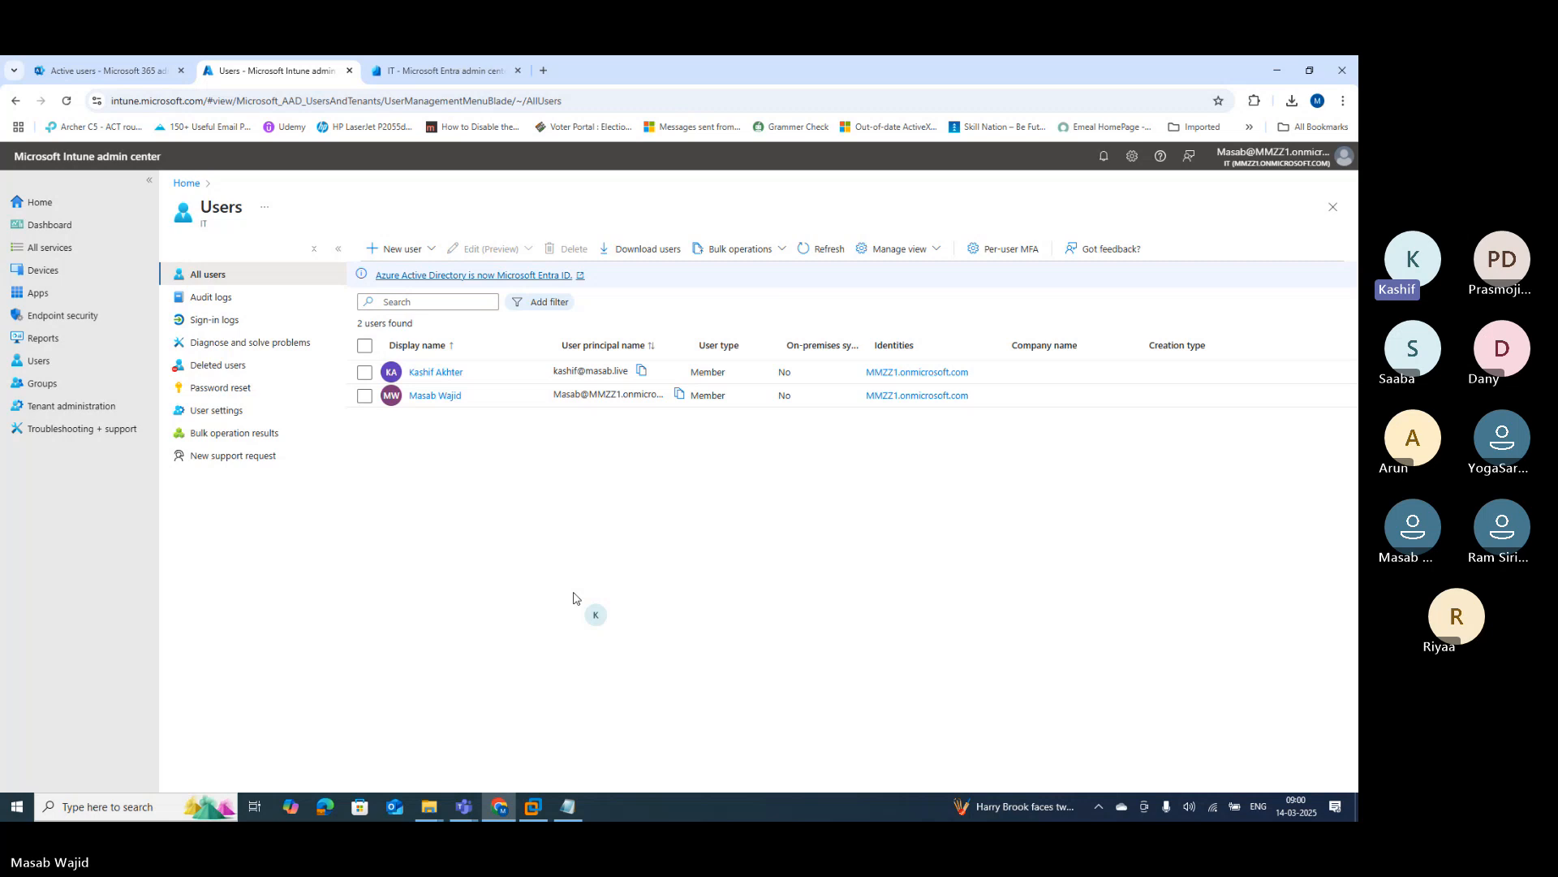
click(763, 253)
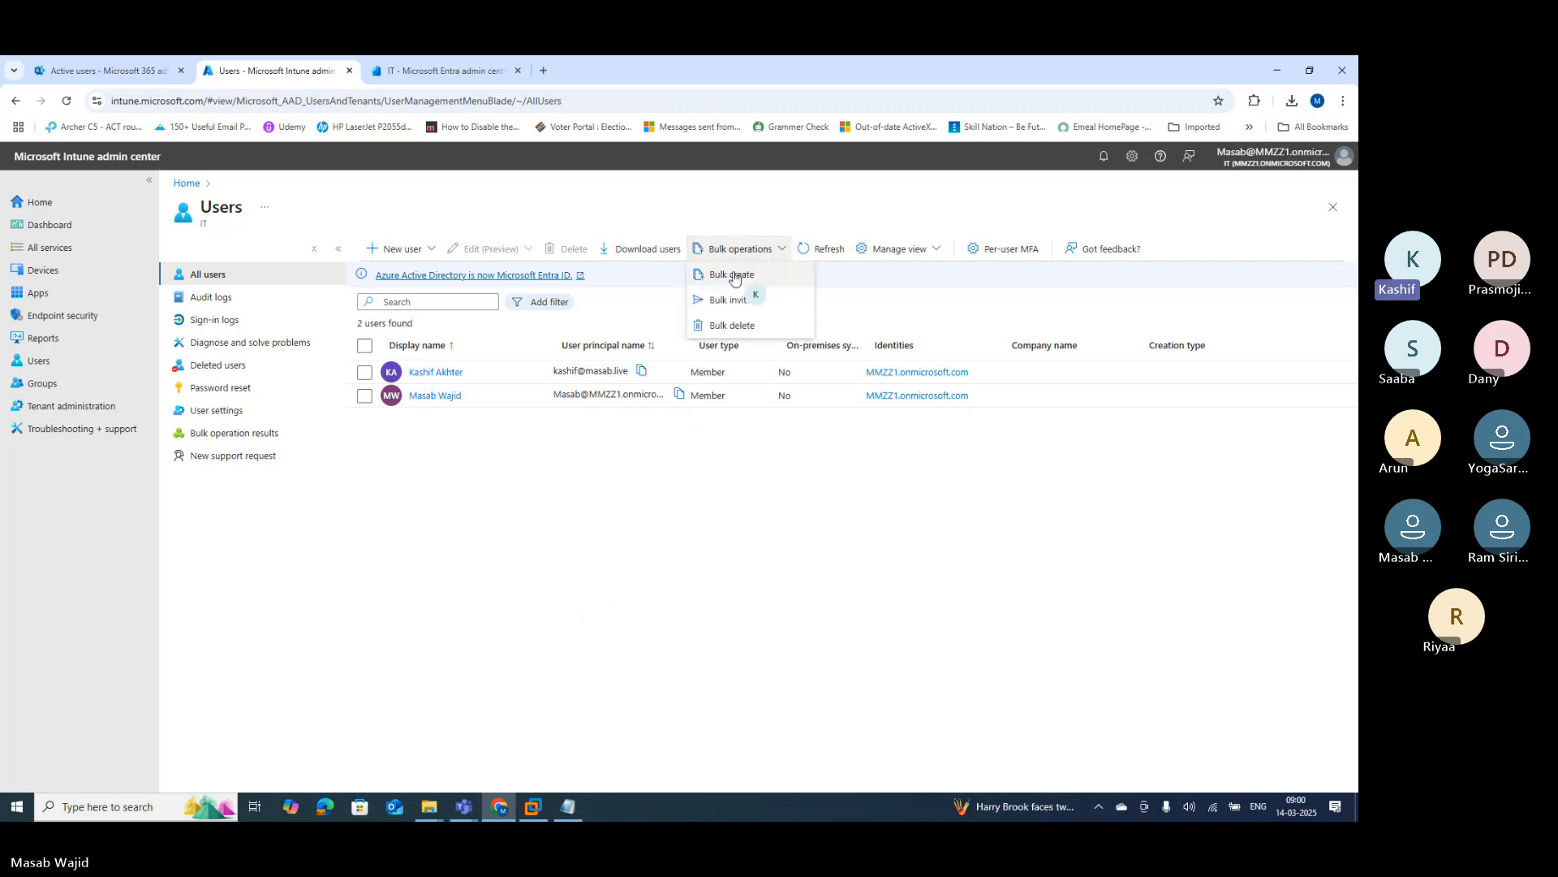
Step: Choose Bulk create from Bulk operations, then search Windows for 'excel'
click(730, 276)
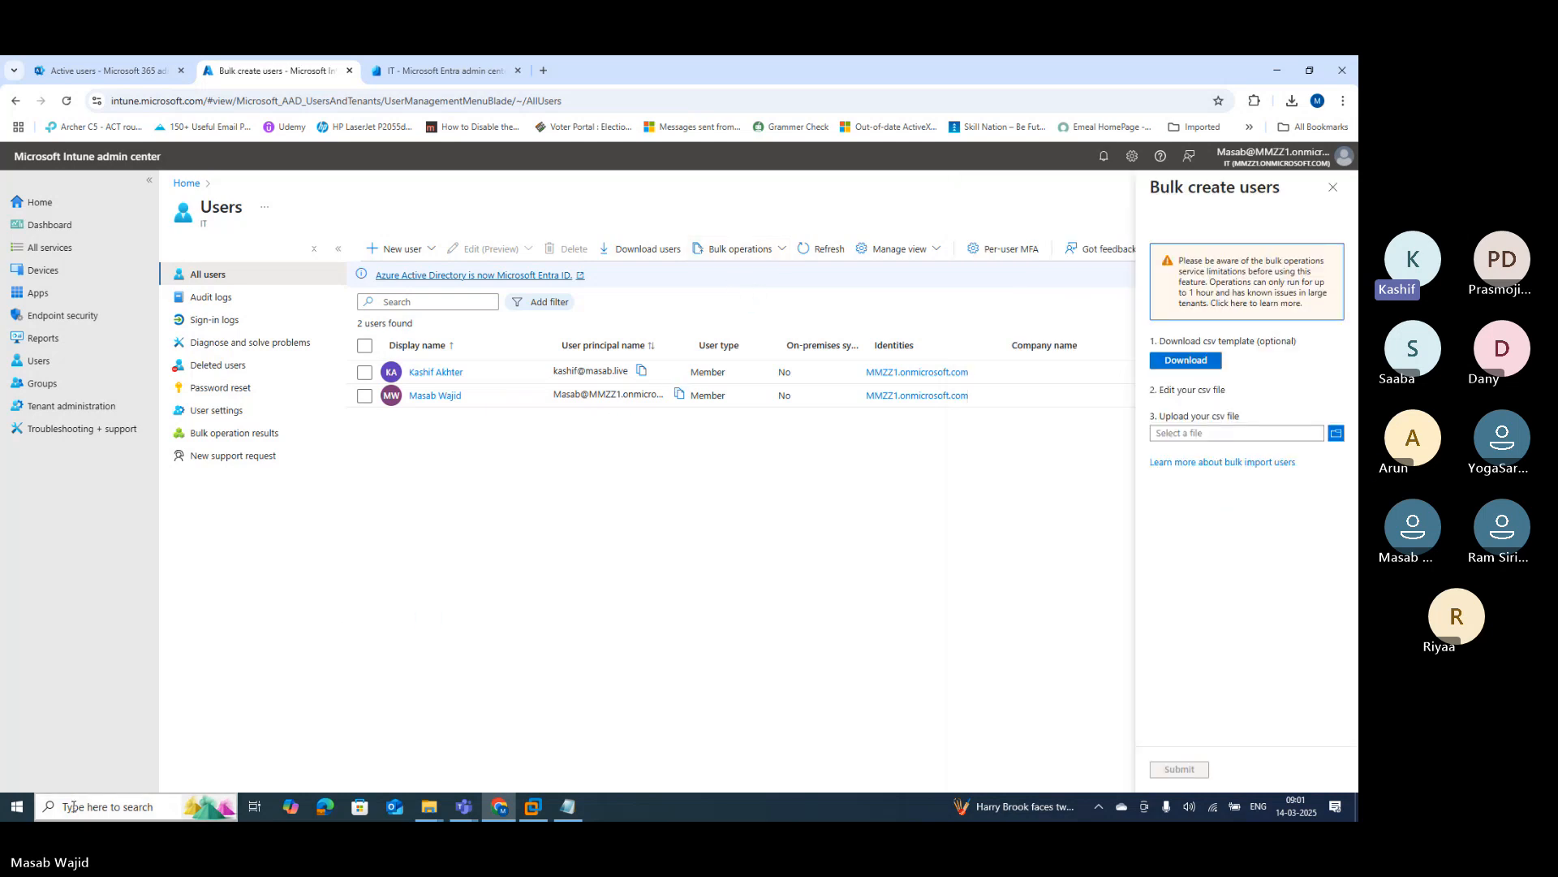
click(99, 808)
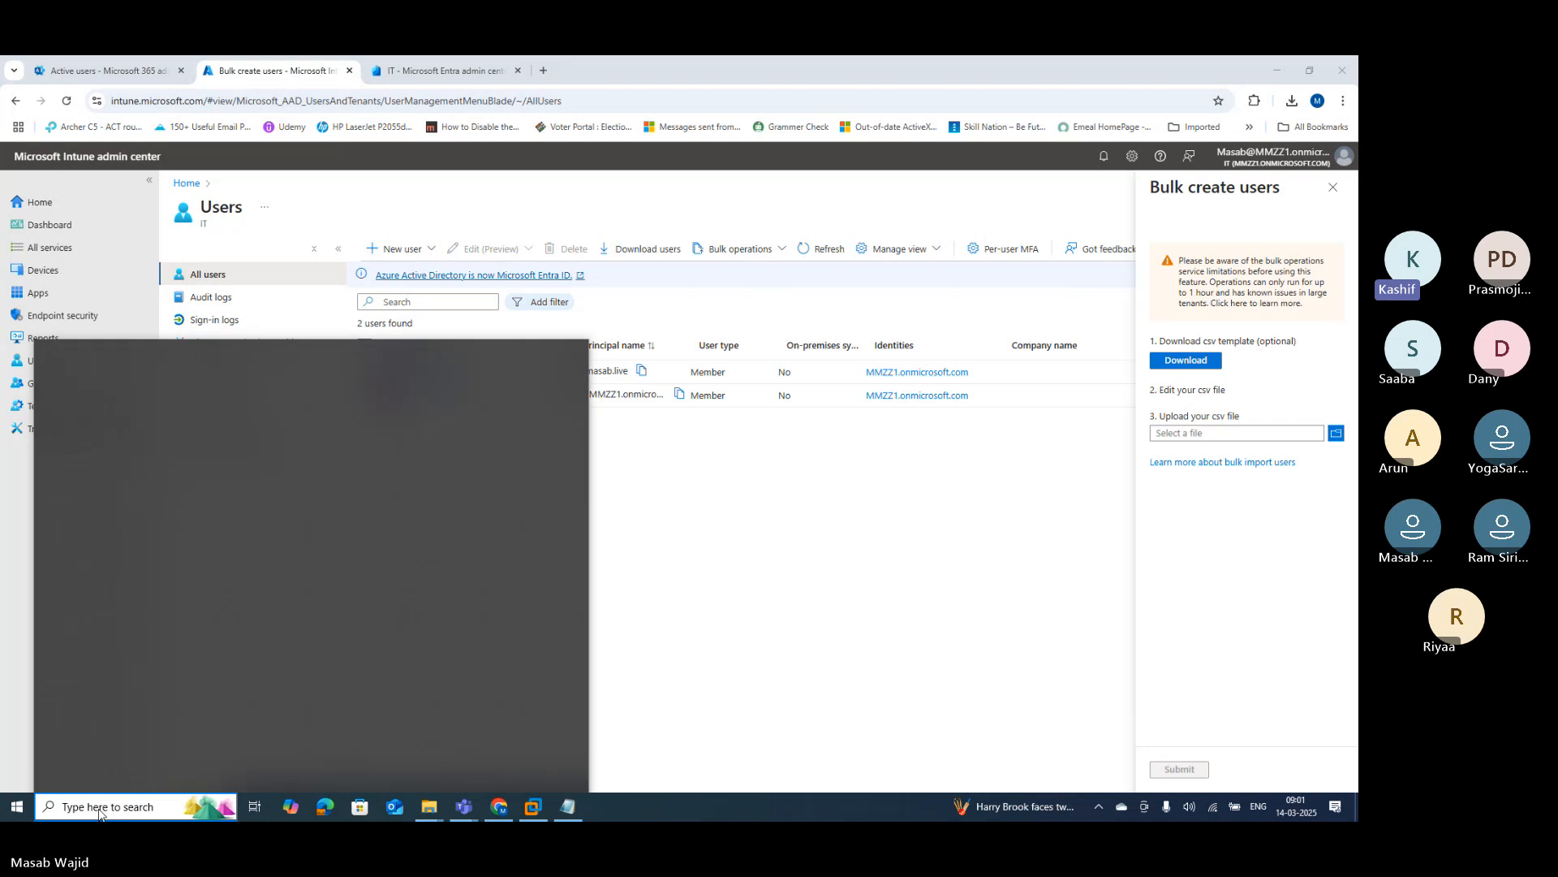
text(excel)
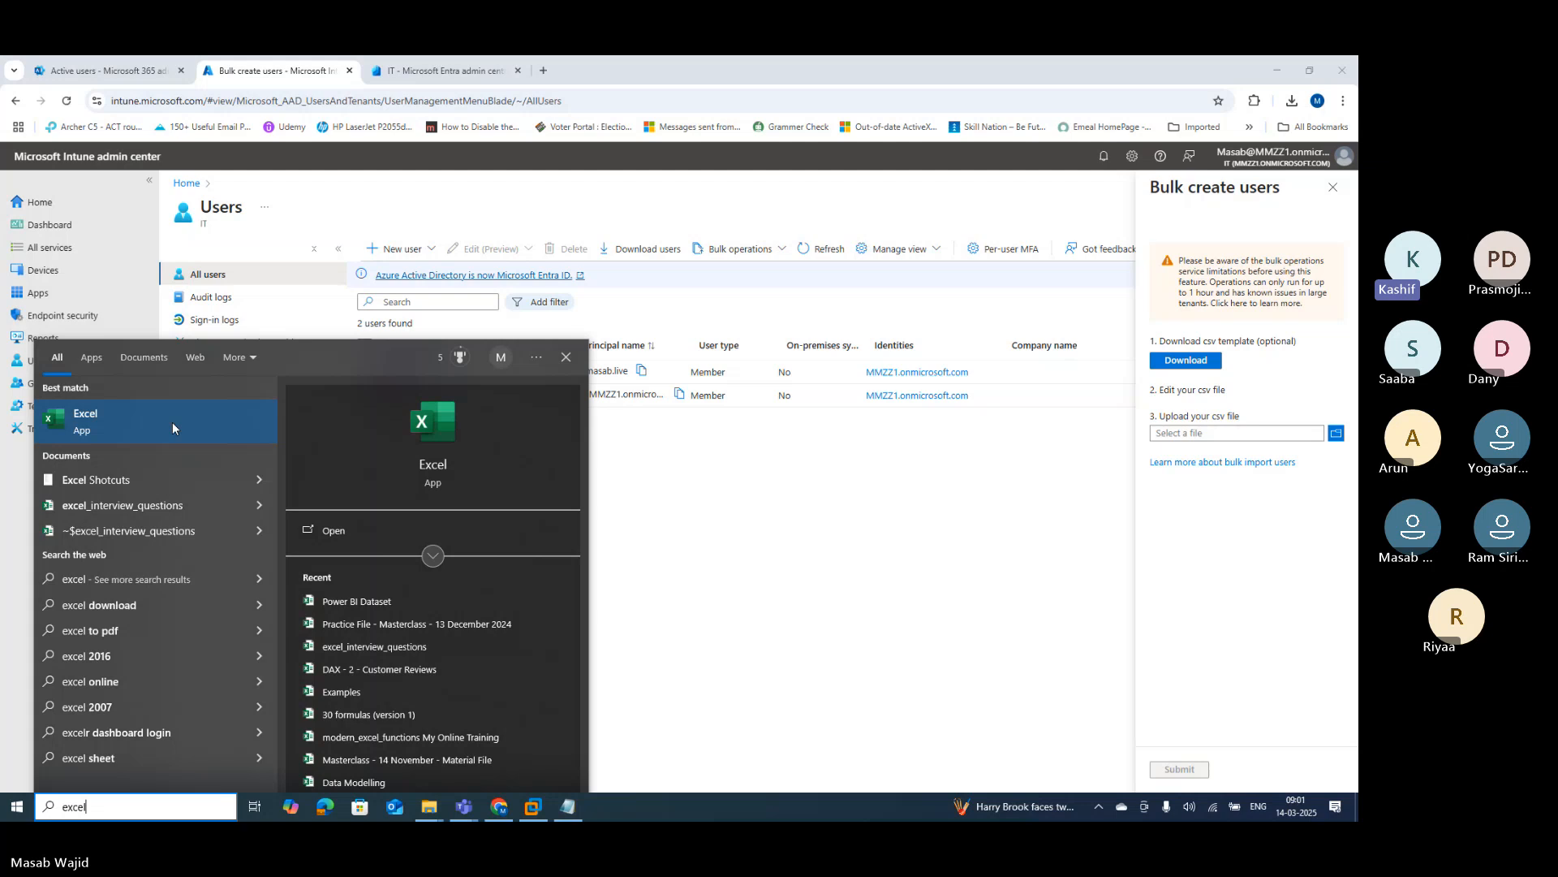
Step: Download UserCreateTemplate.csv from the Bulk create panel and open it in Excel
click(763, 504)
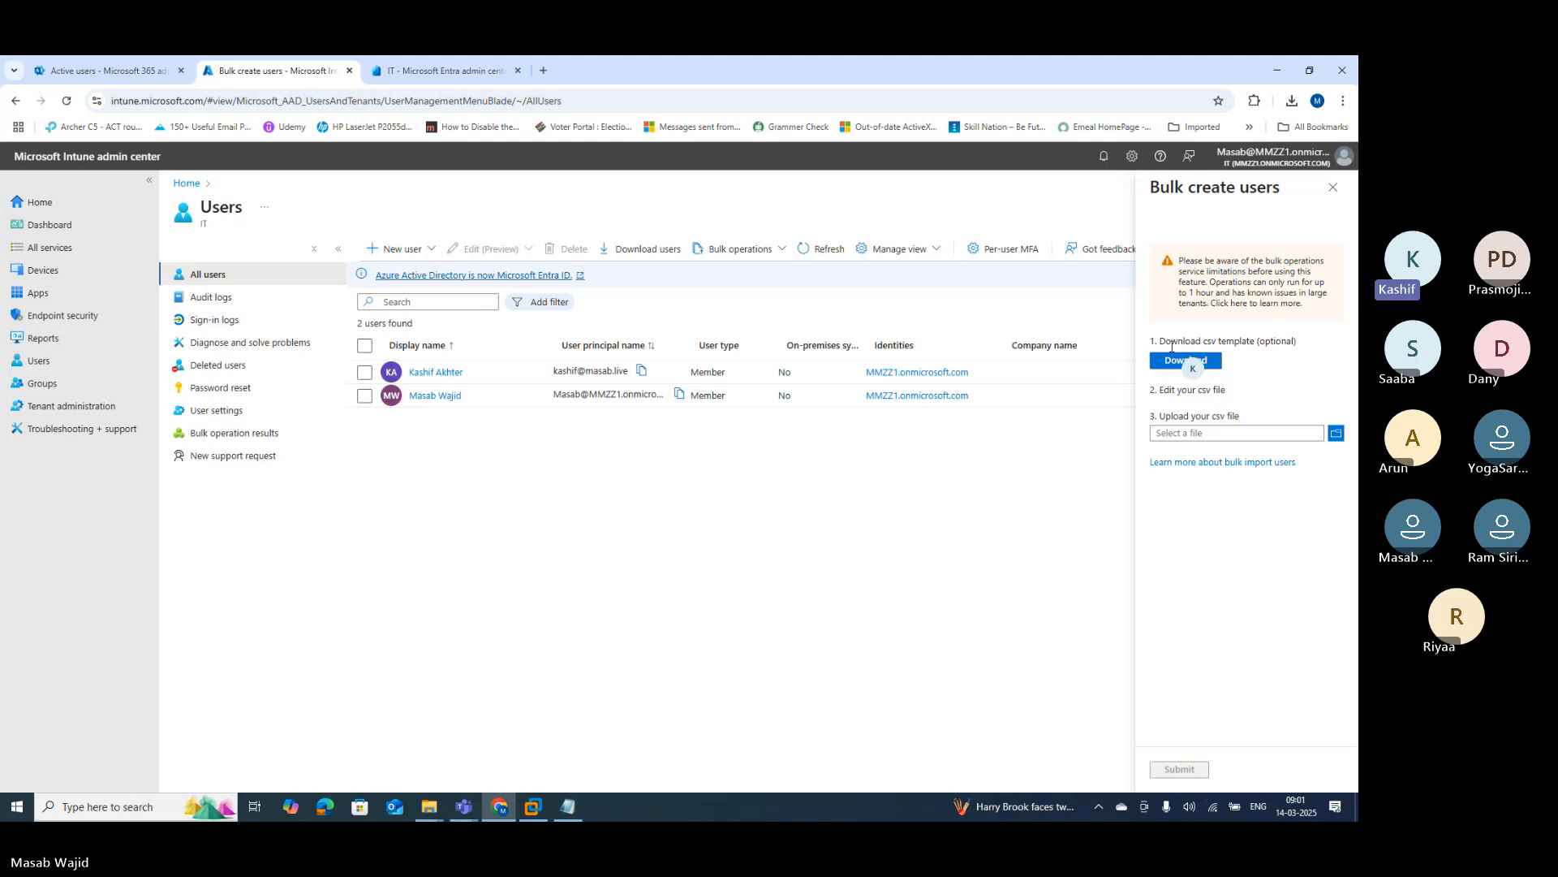
click(1183, 362)
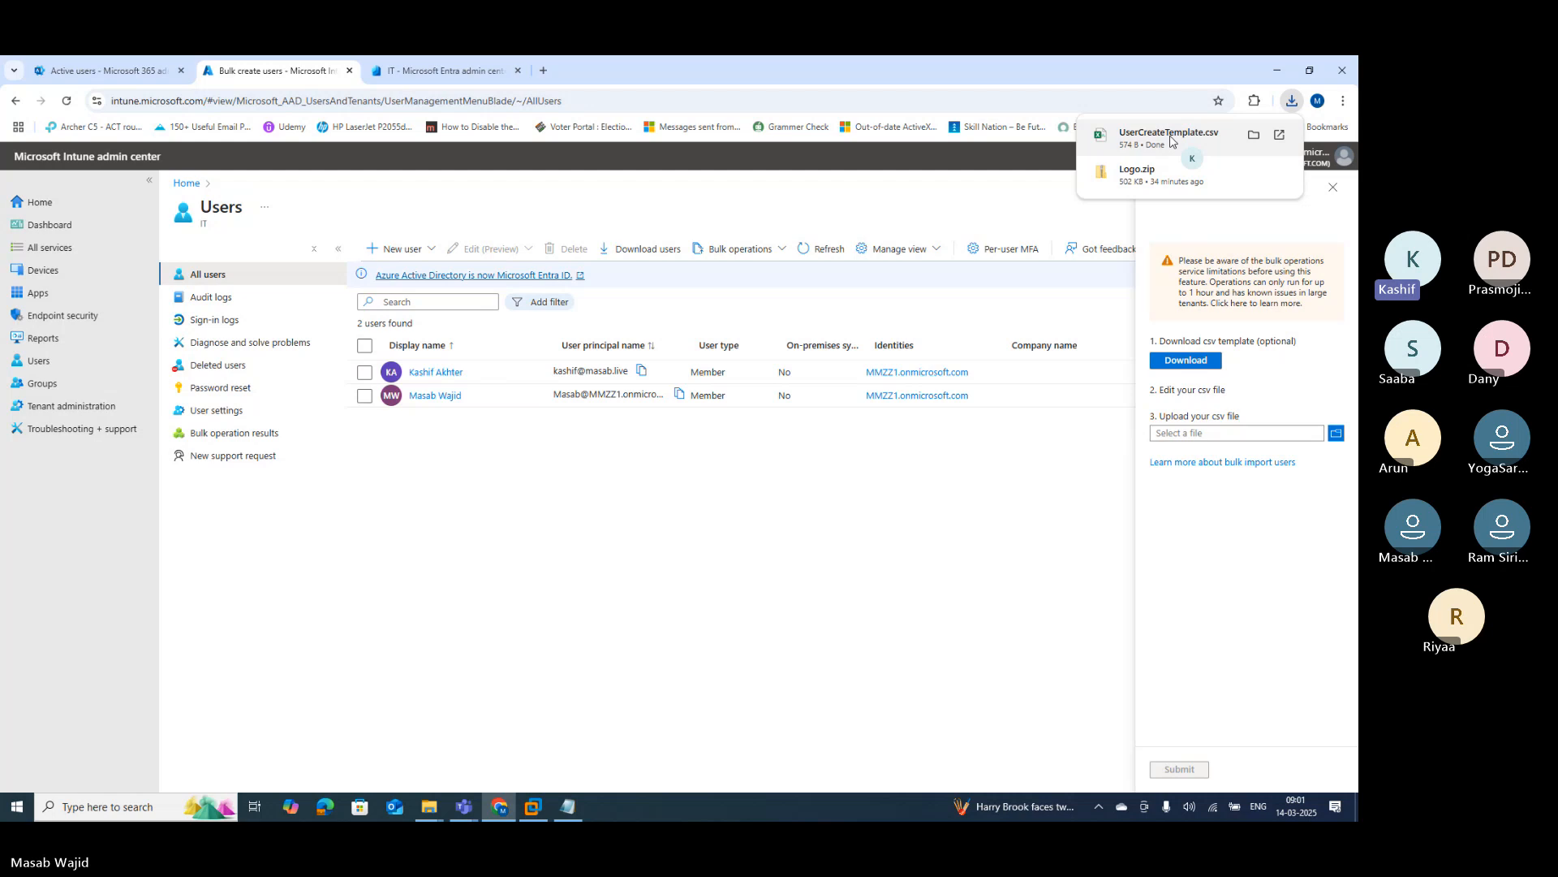
click(1171, 141)
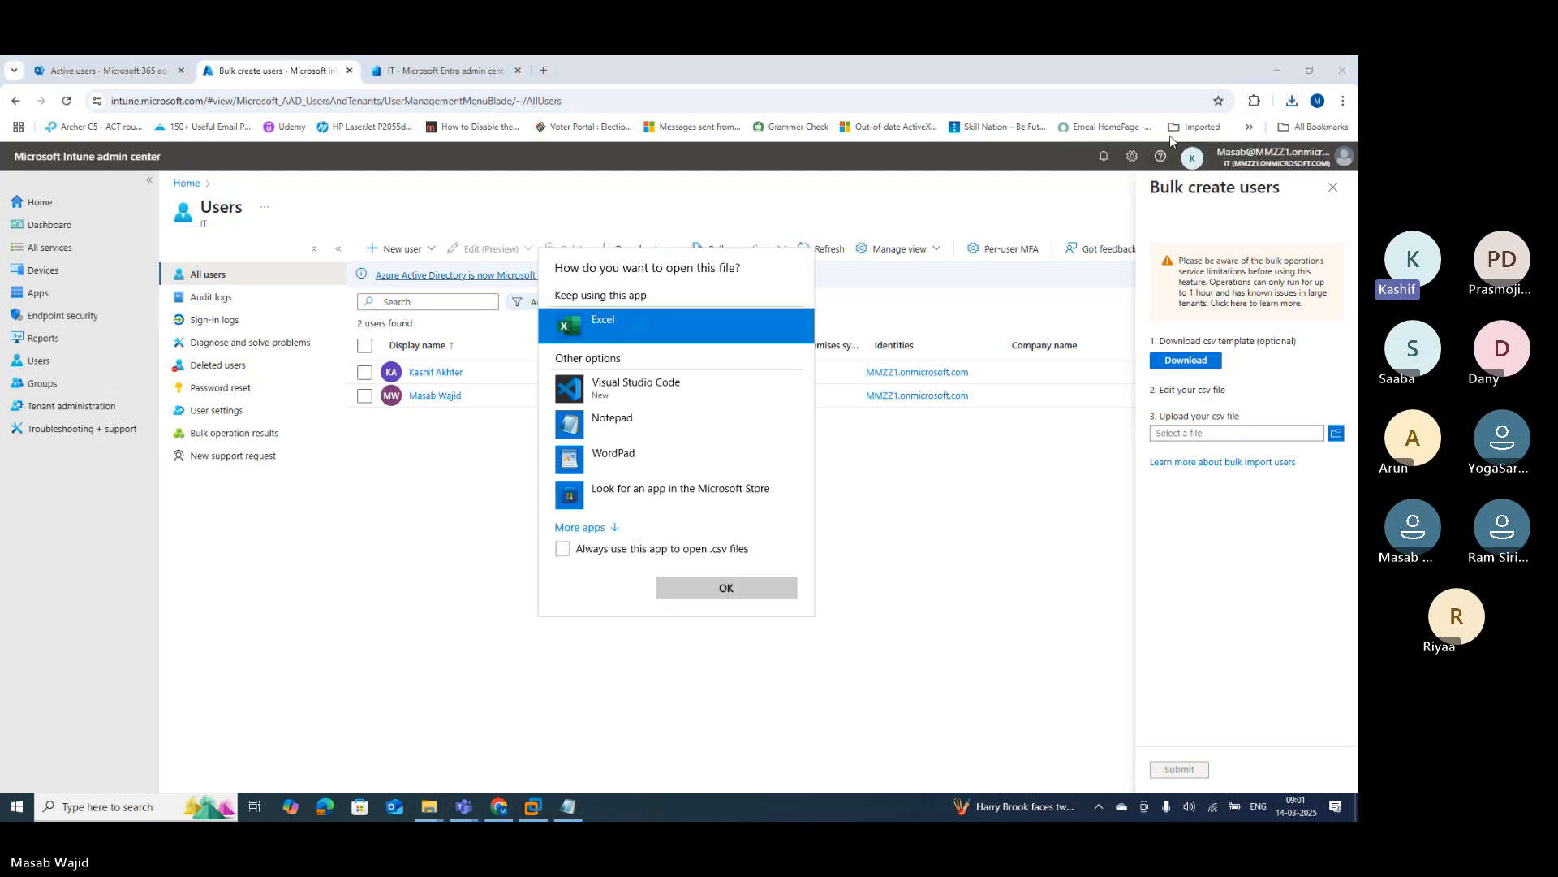
click(708, 593)
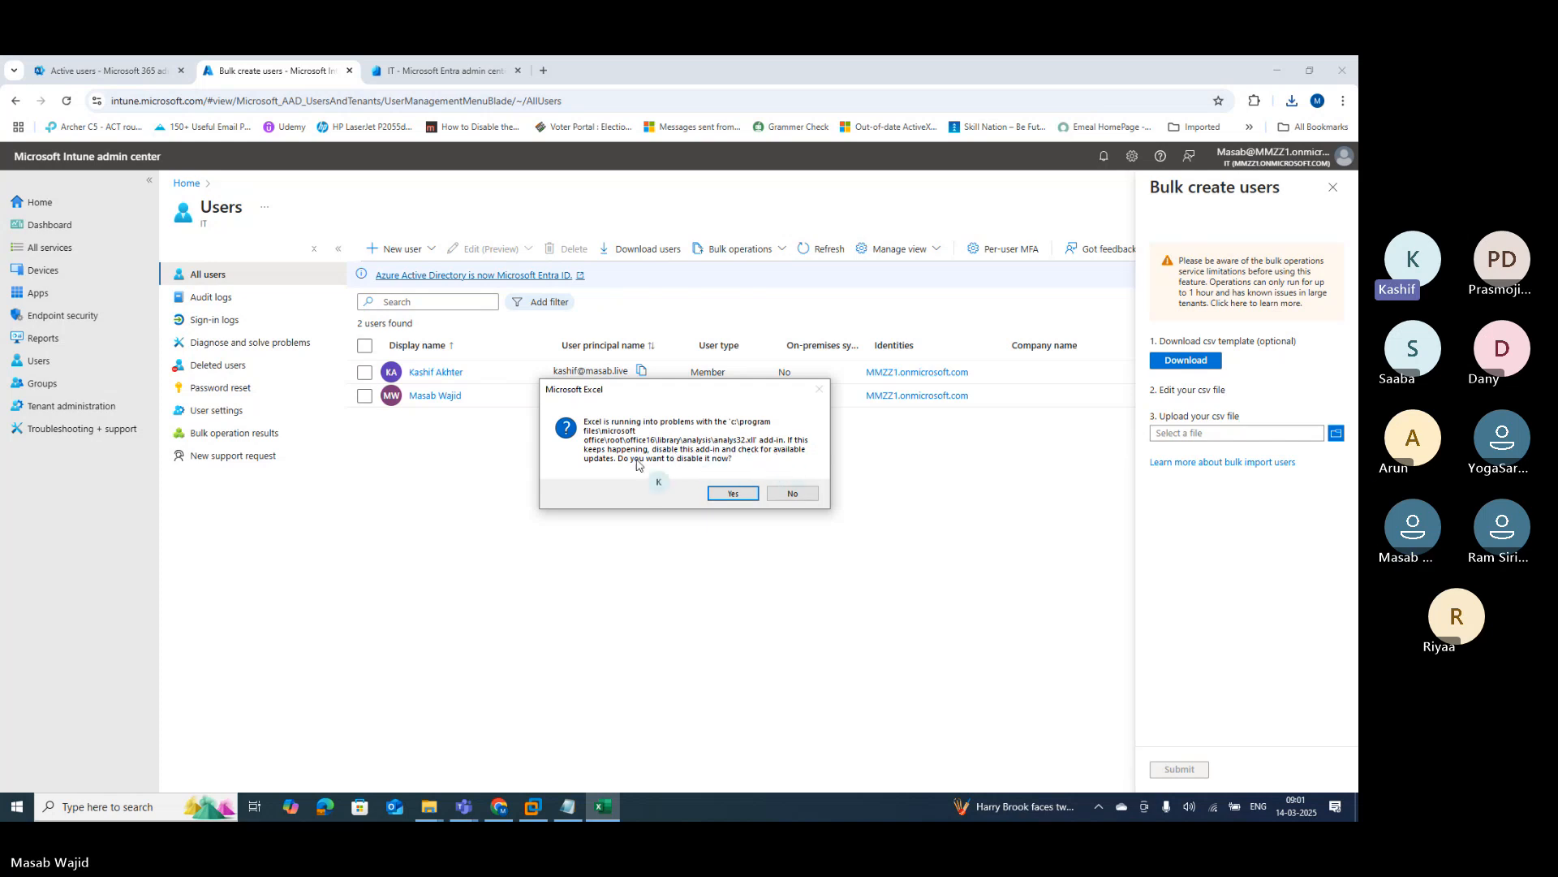
Step: Disable the analys32.xll add-in, maximize Excel, and dismiss the data-loss and Document Recovery notices
click(722, 494)
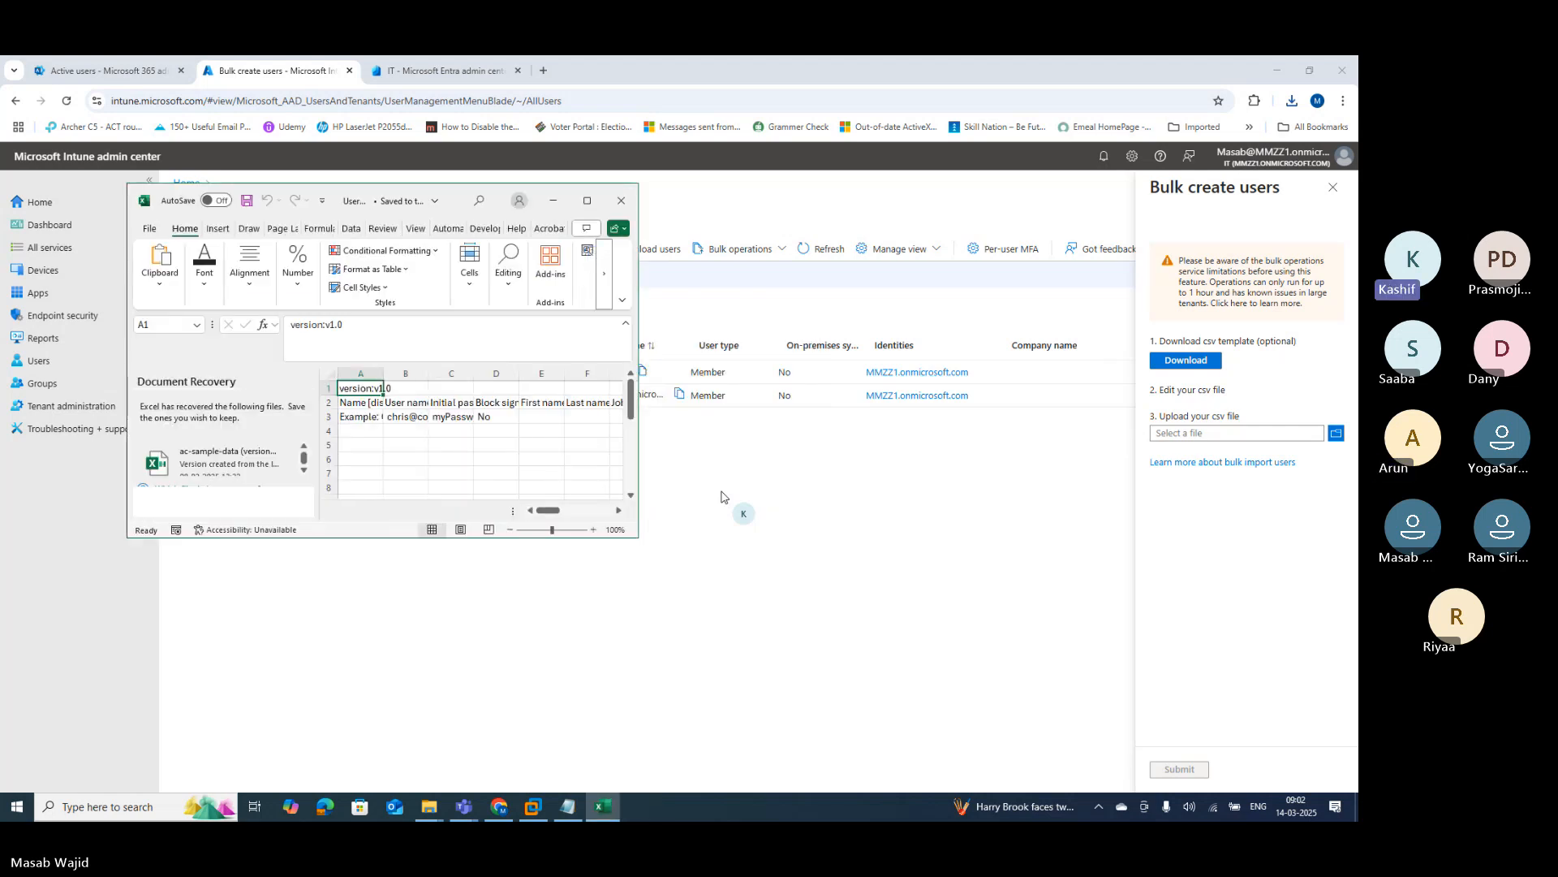
click(584, 203)
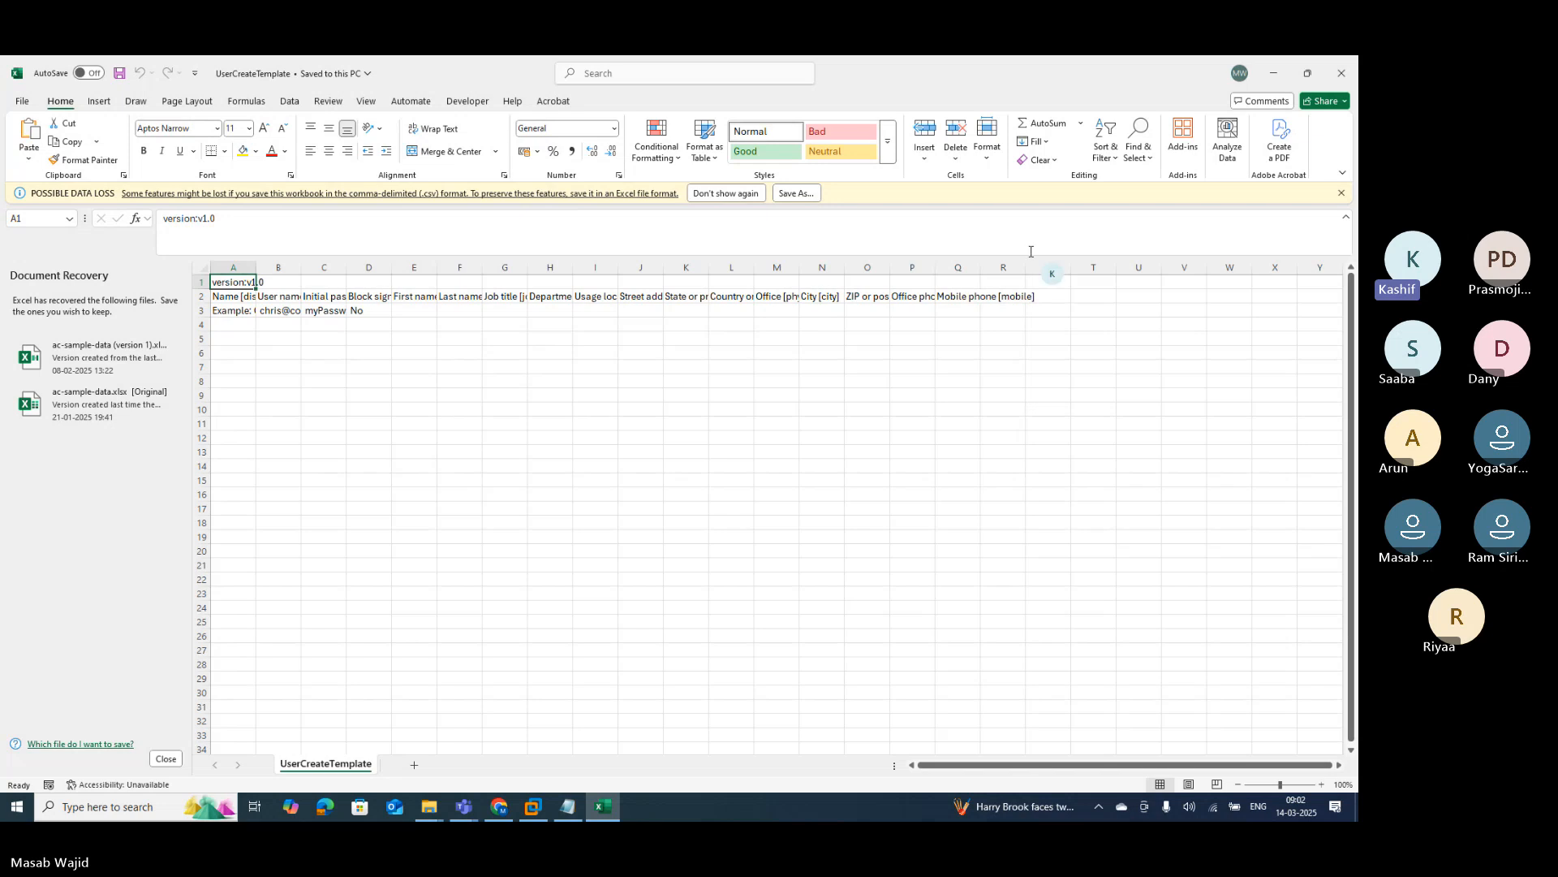
click(1341, 194)
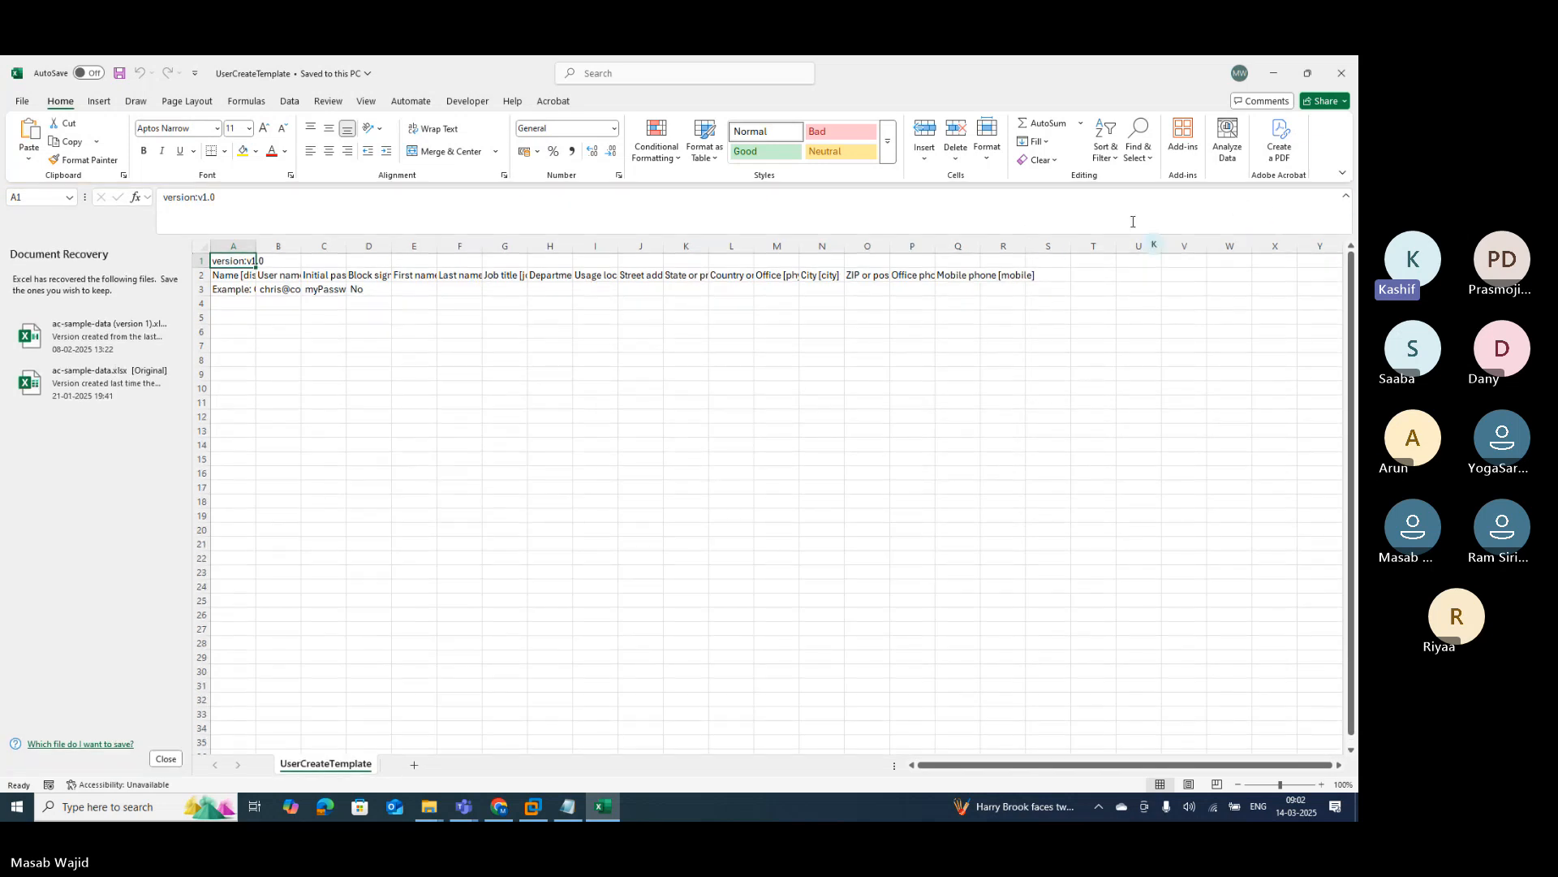
click(165, 758)
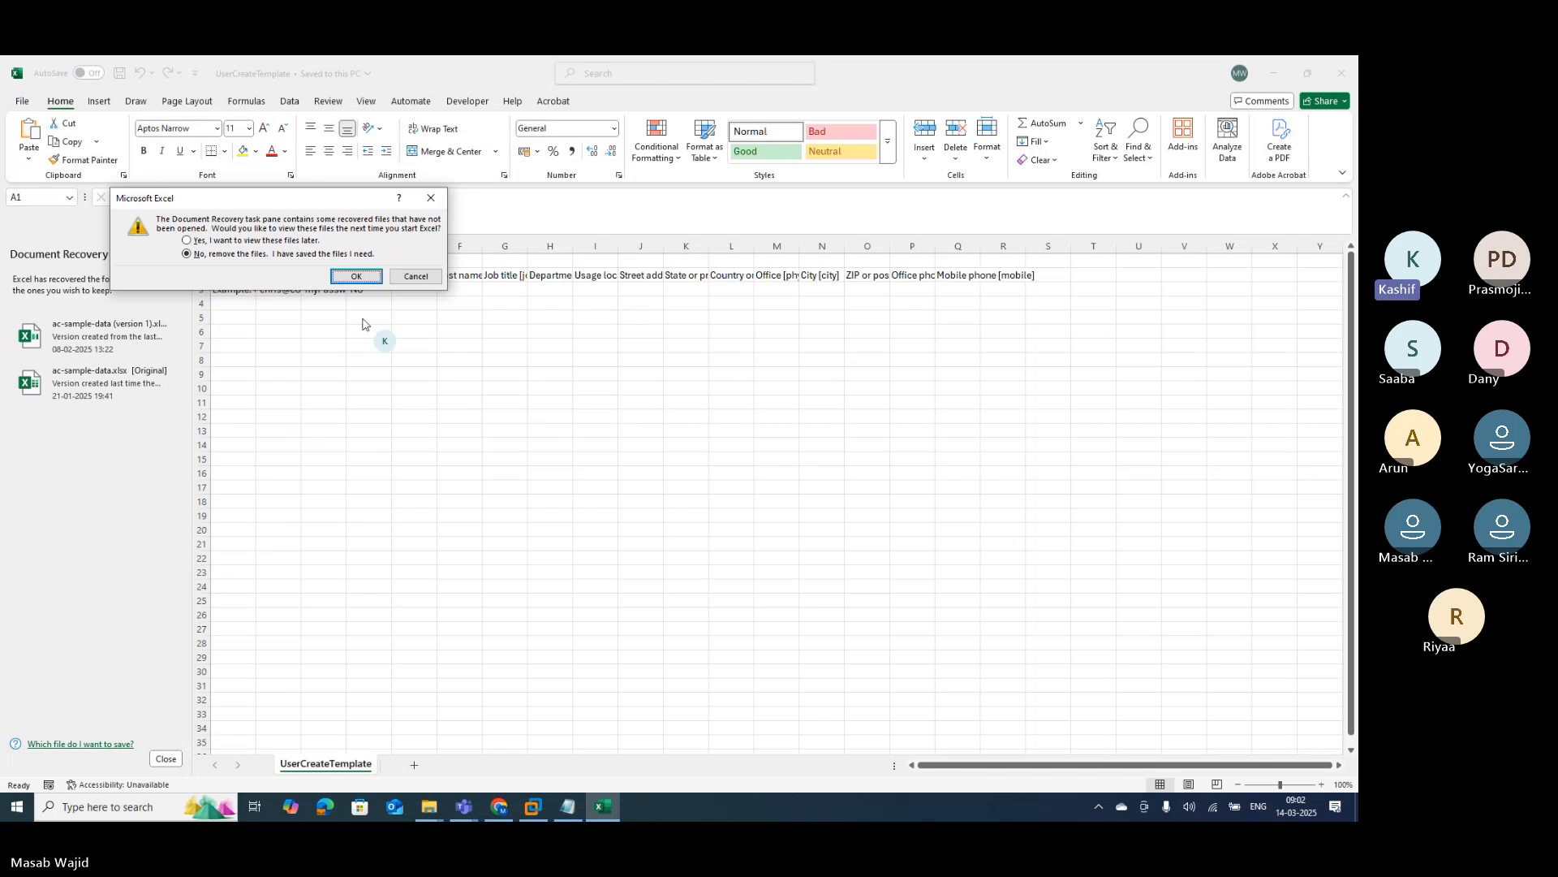
click(356, 276)
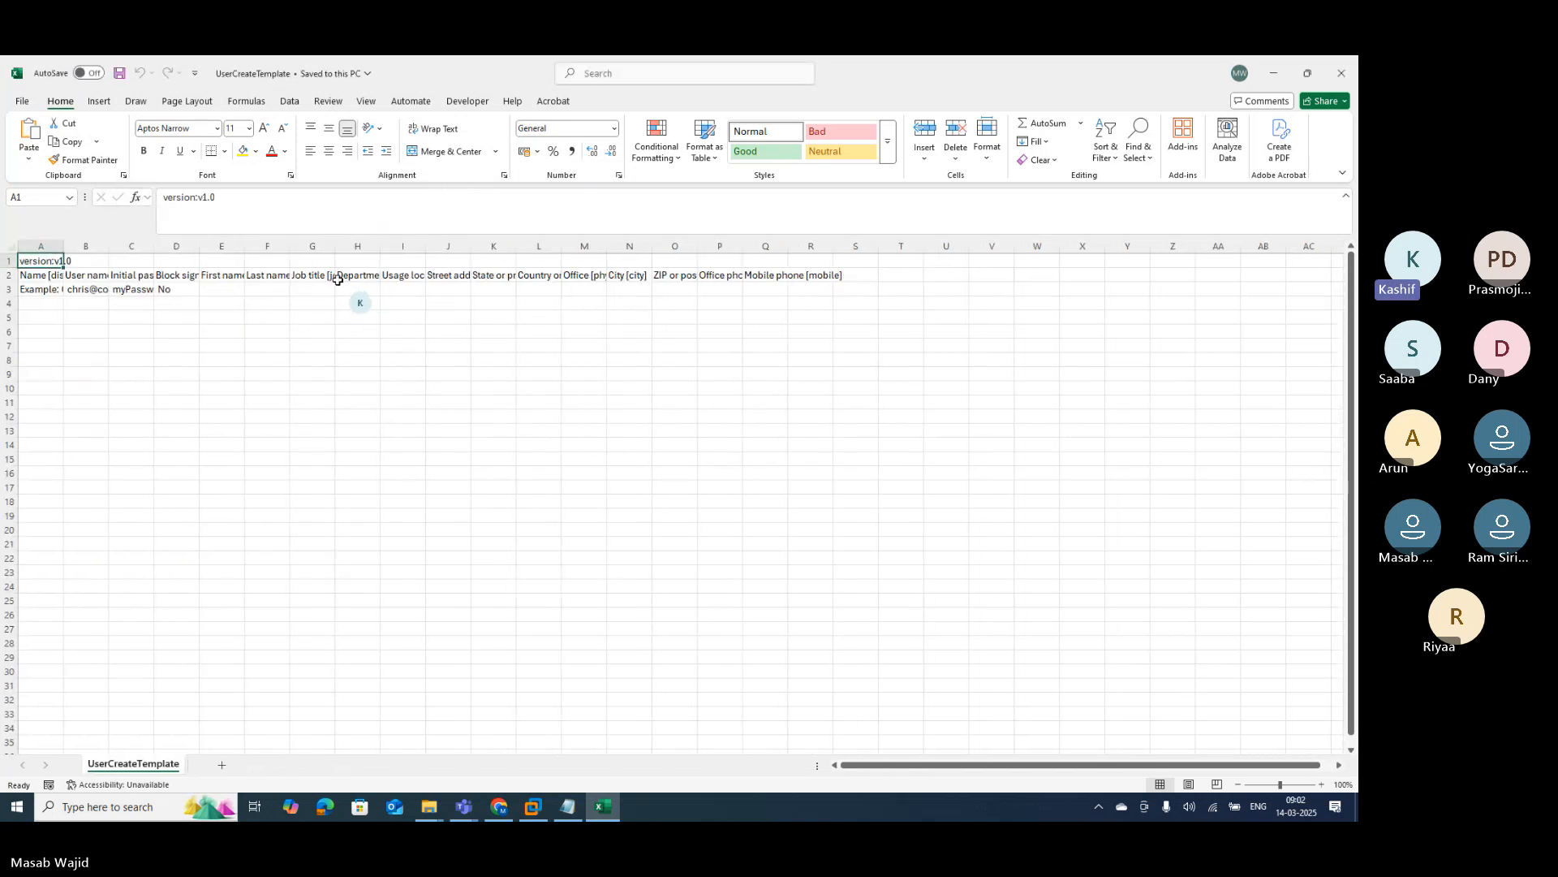
Step: Select the entire UserCreateTemplate worksheet using the Select All corner
click(8, 247)
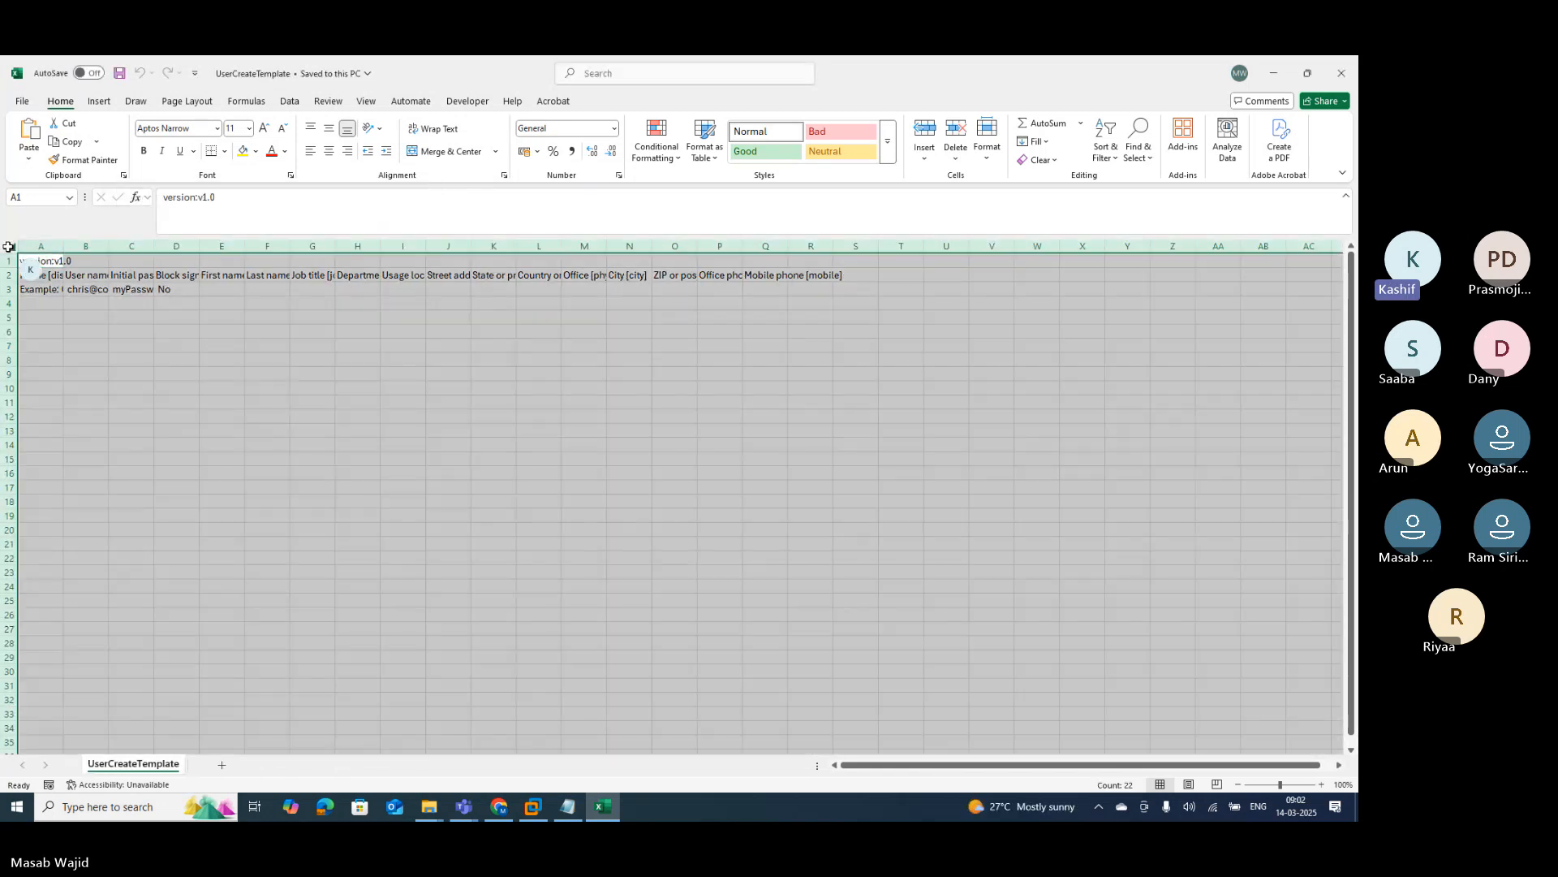
click(146, 403)
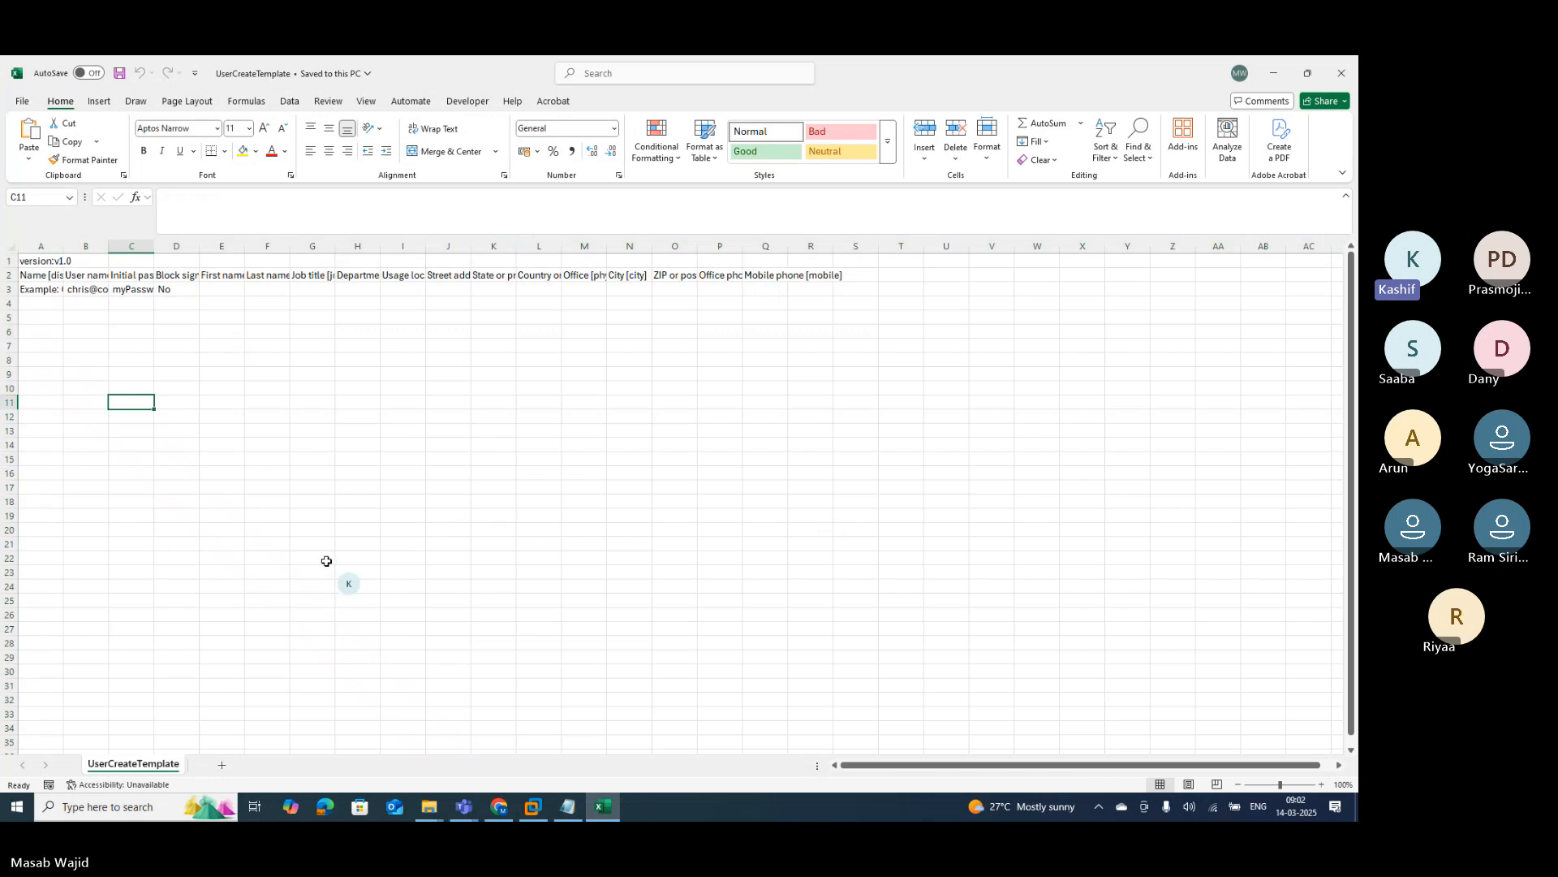
click(9, 245)
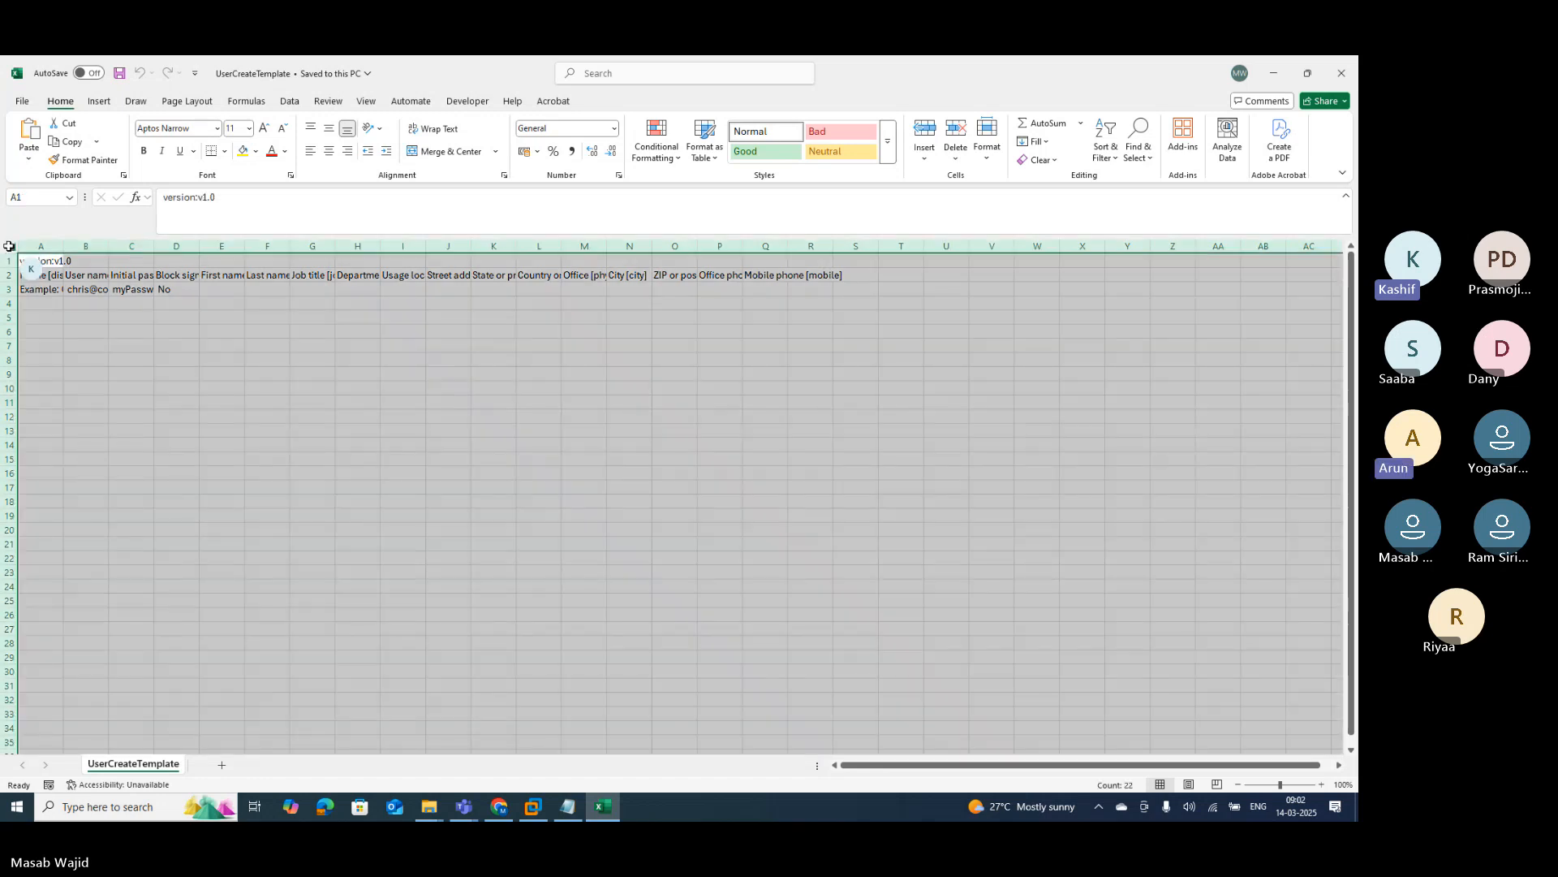
Step: Autofit all columns and check the example row and the Name, User name and Initial password headers
double_click(62, 245)
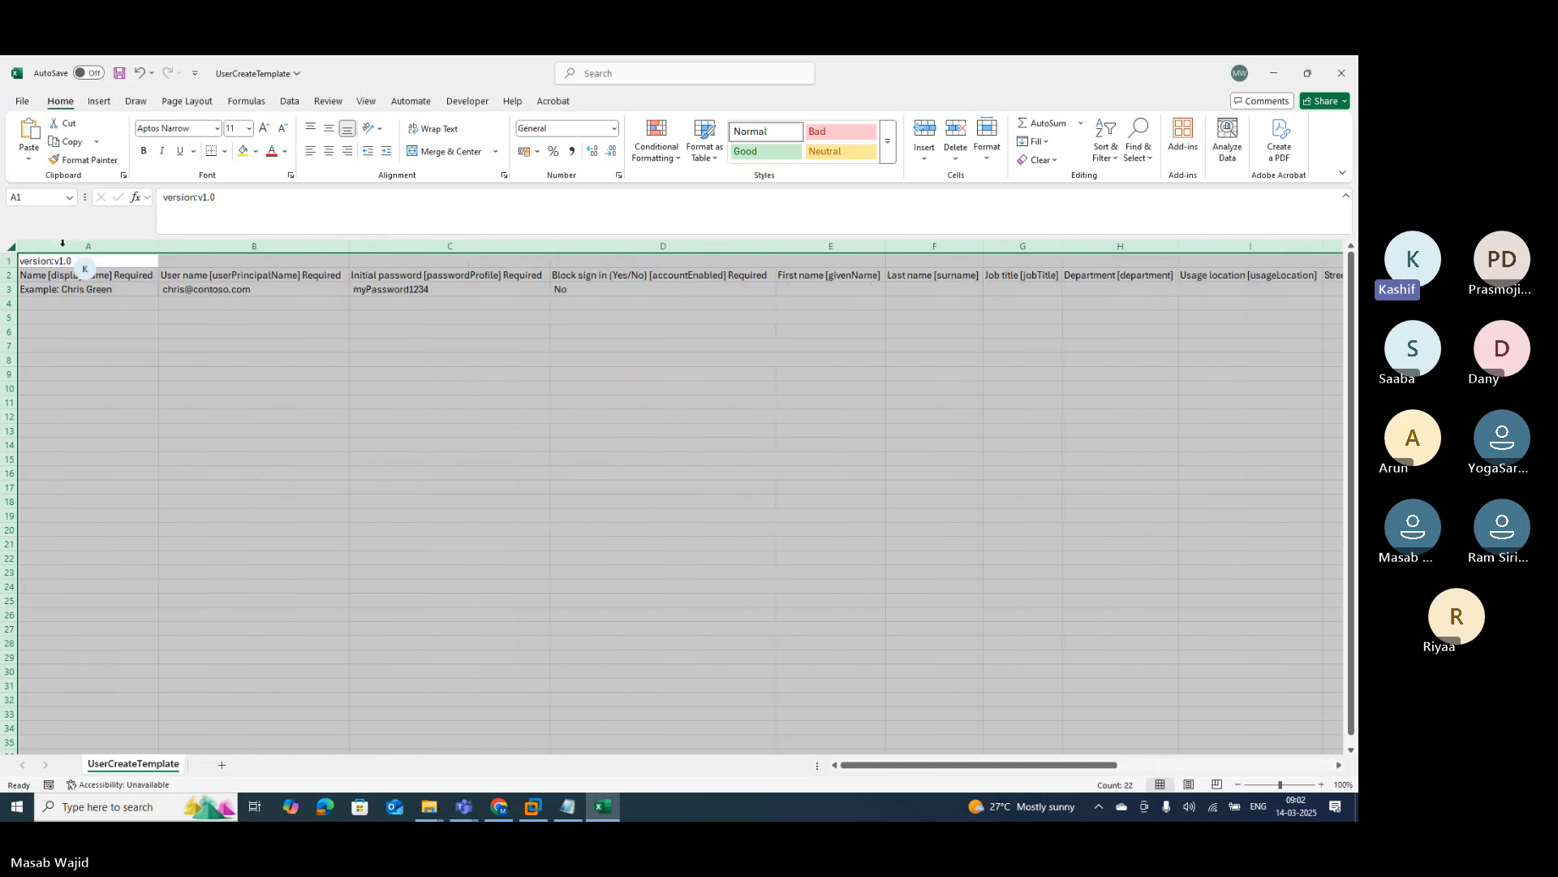
click(543, 489)
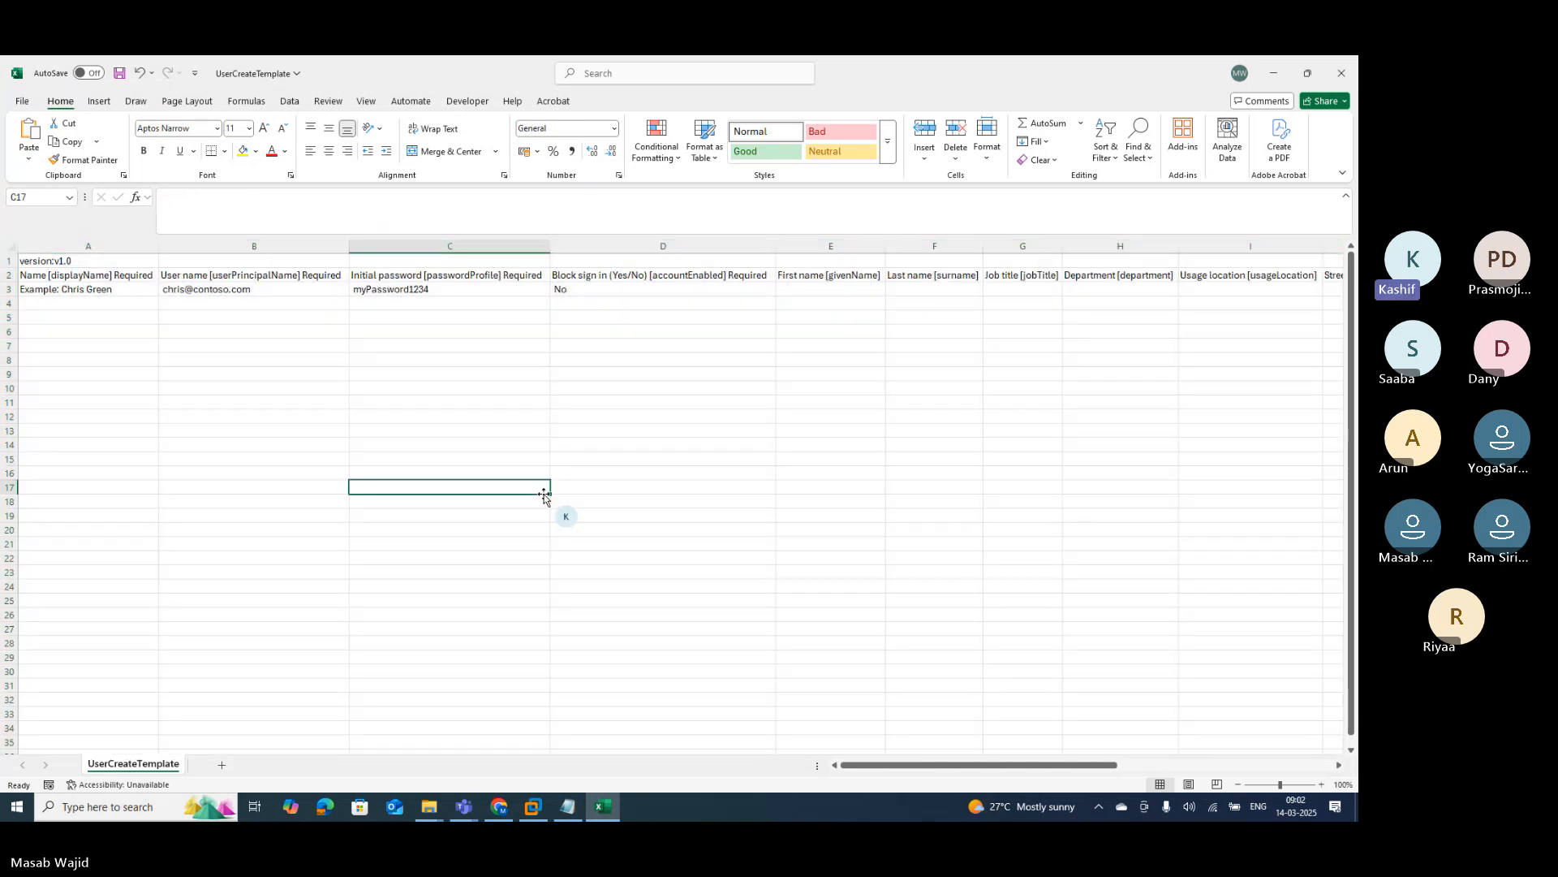
click(130, 292)
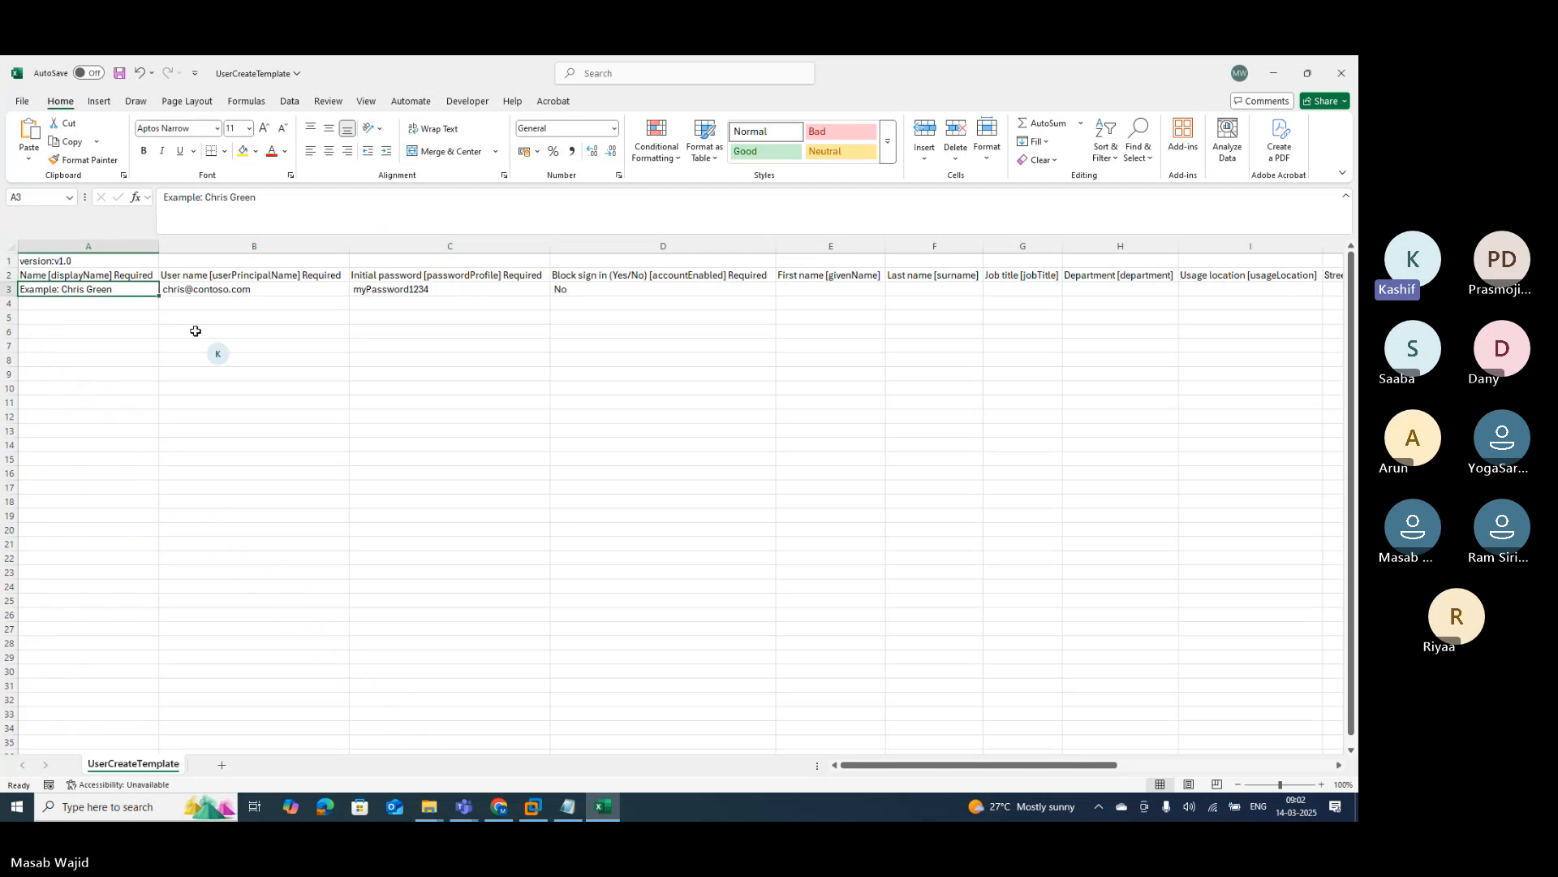
click(138, 276)
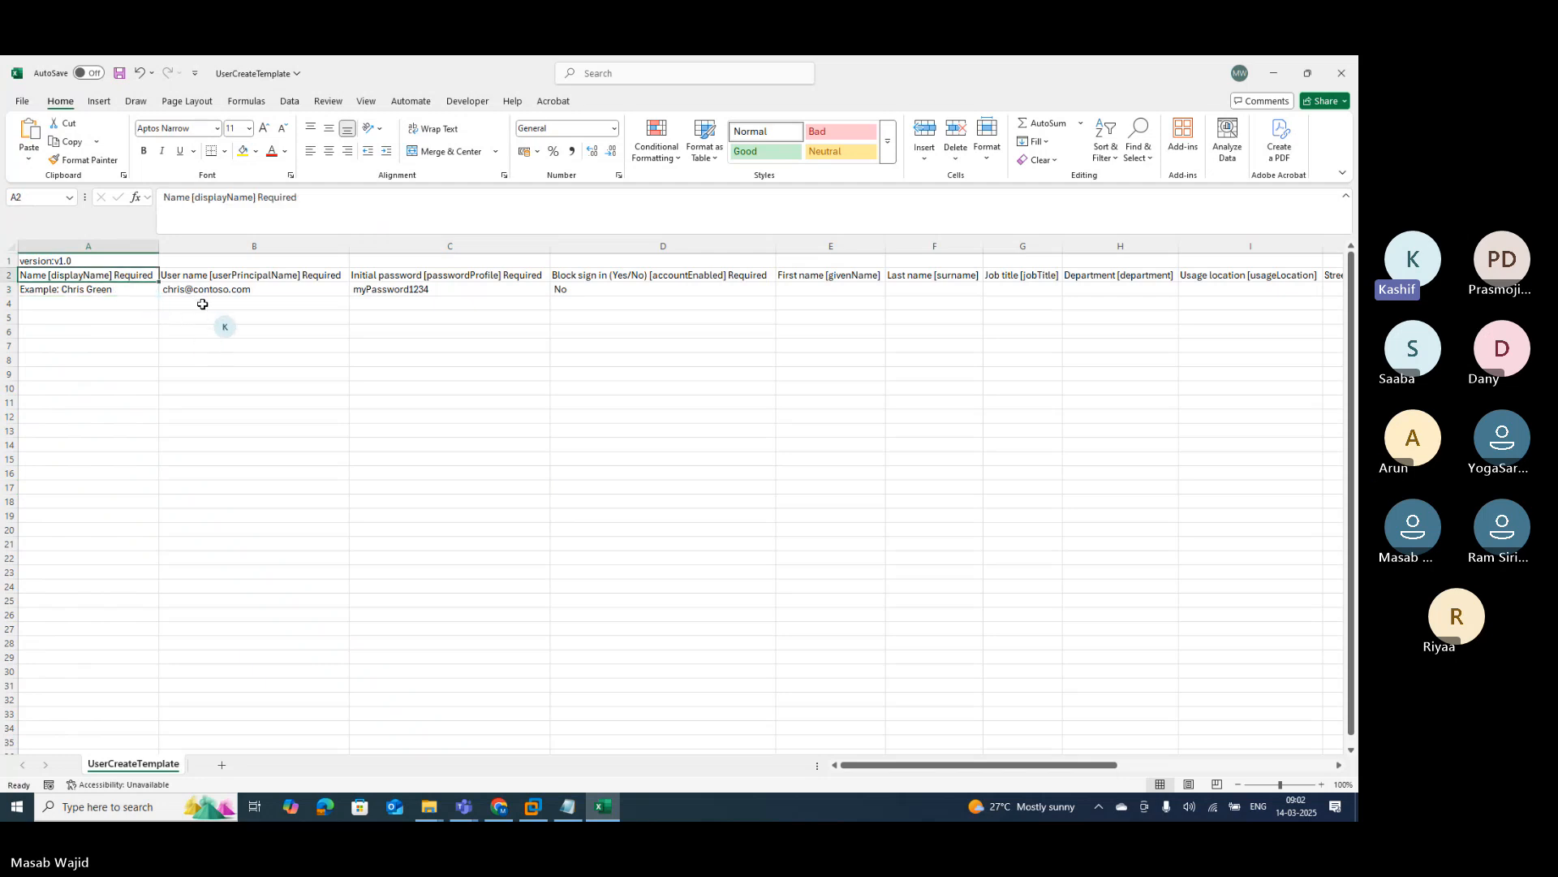
key(Right)
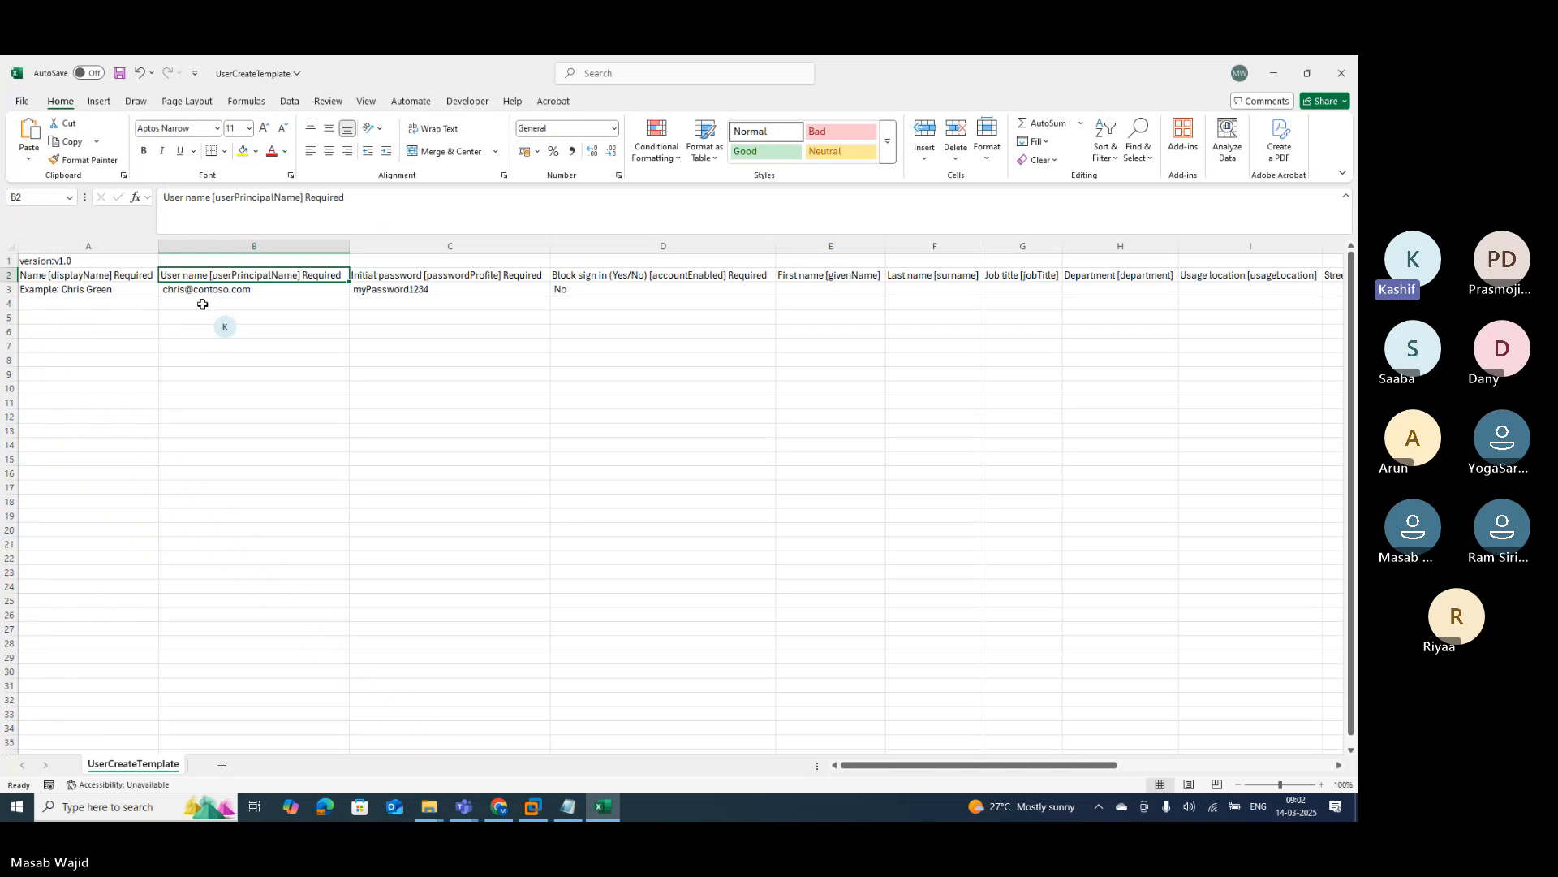
key(Right)
key(Right)
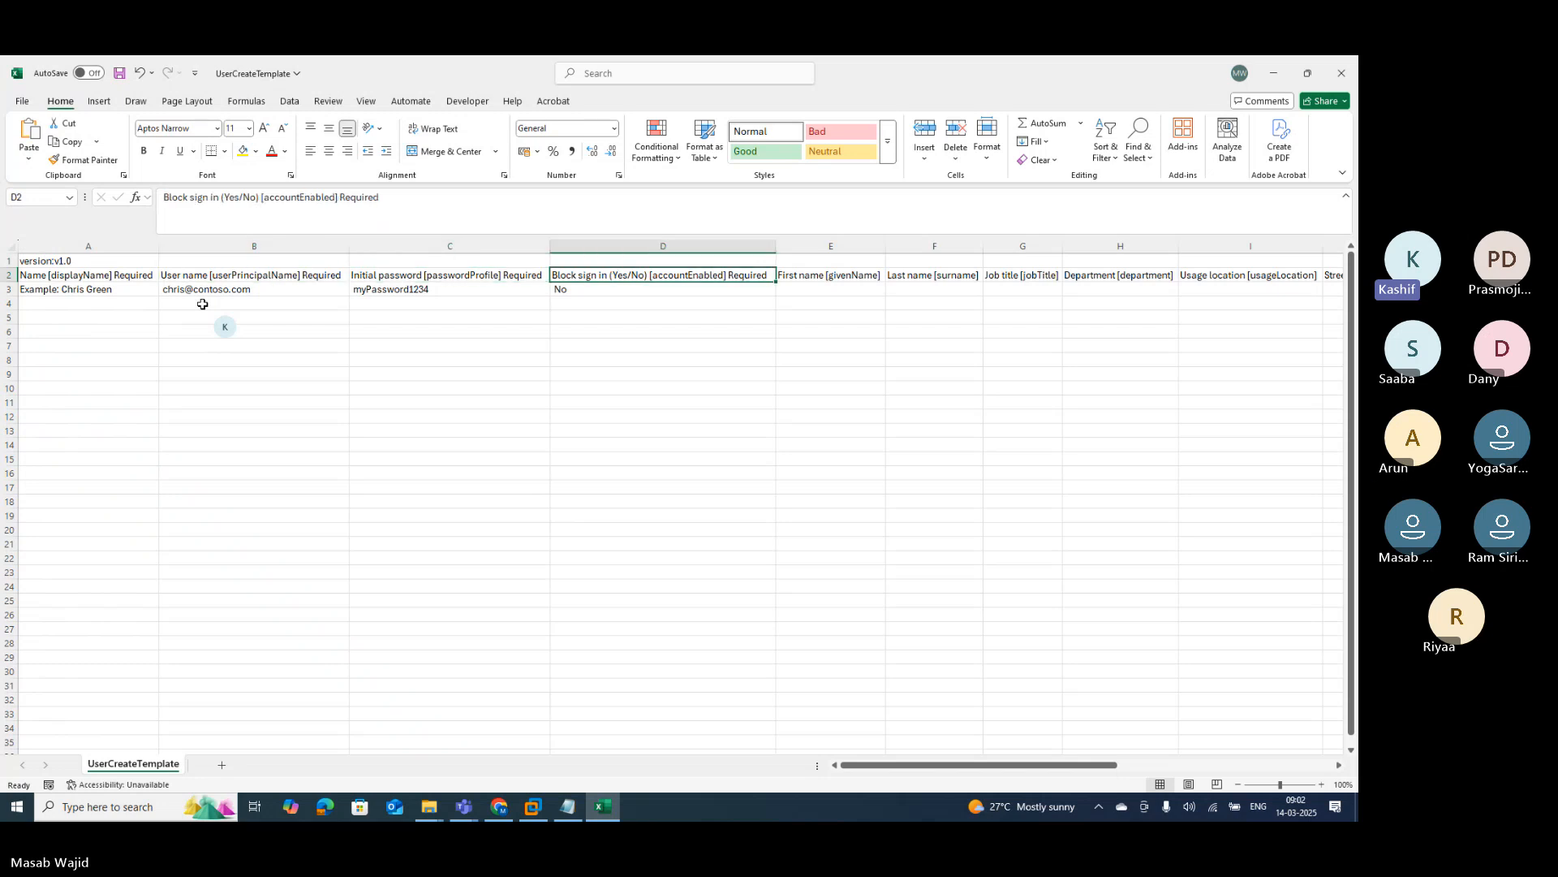
Step: Review the remaining row 2 headers, including Department and Usage location
key(Left)
key(Left)
key(Left)
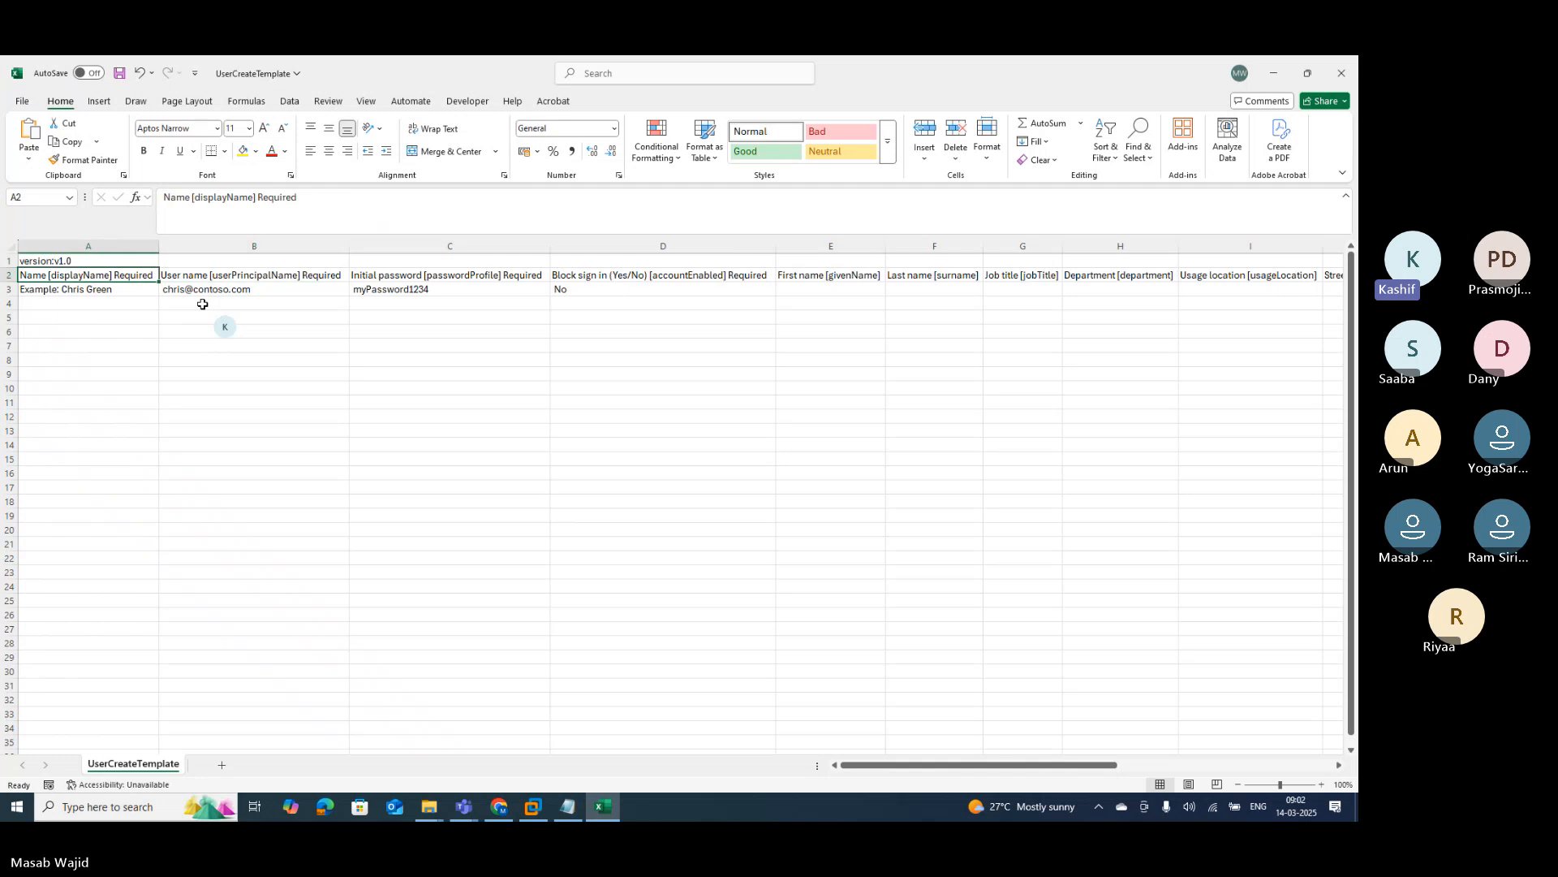
key(Down)
key(Up)
key(Right)
key(Right)
key(Right)
key(Right)
key(Right)
key(Right)
key(Right)
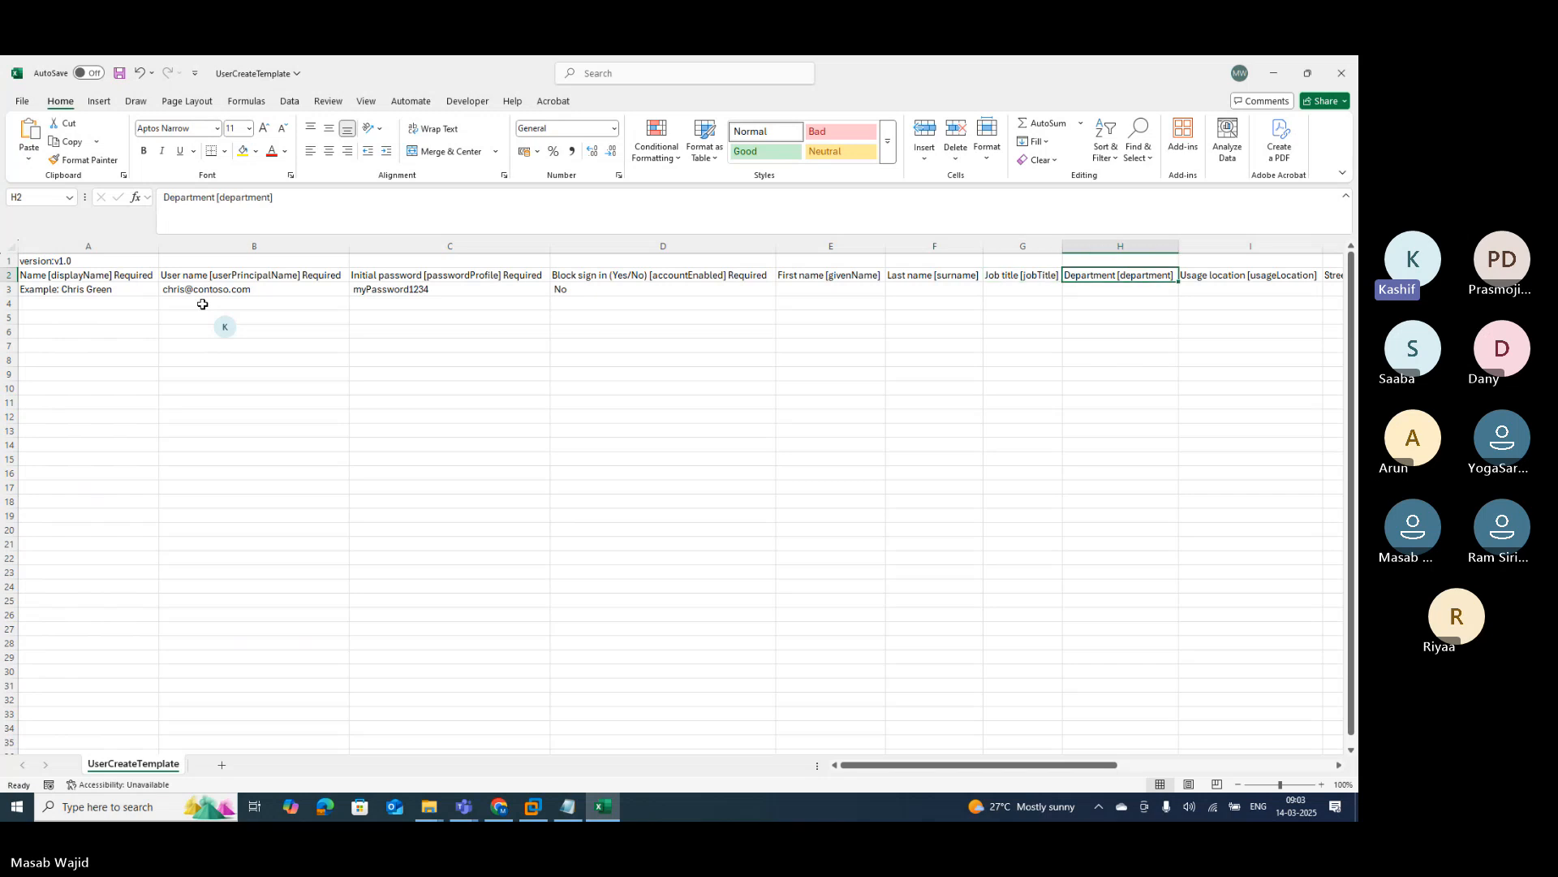
key(Right)
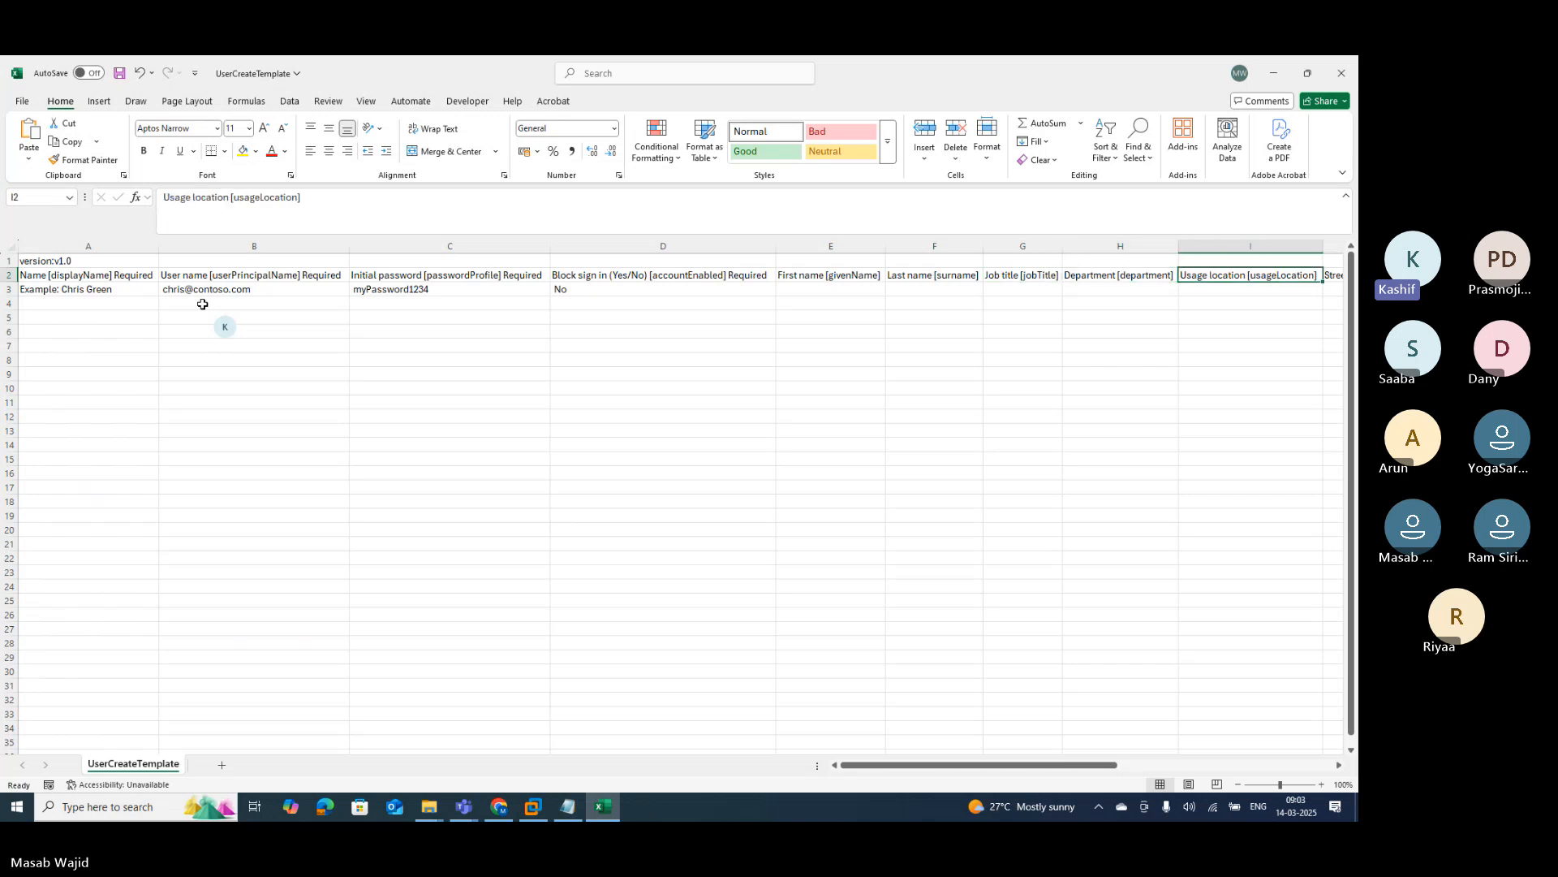
key(Right)
key(Right)
key(Right)
key(Right)
key(Right)
key(Right)
key(Right)
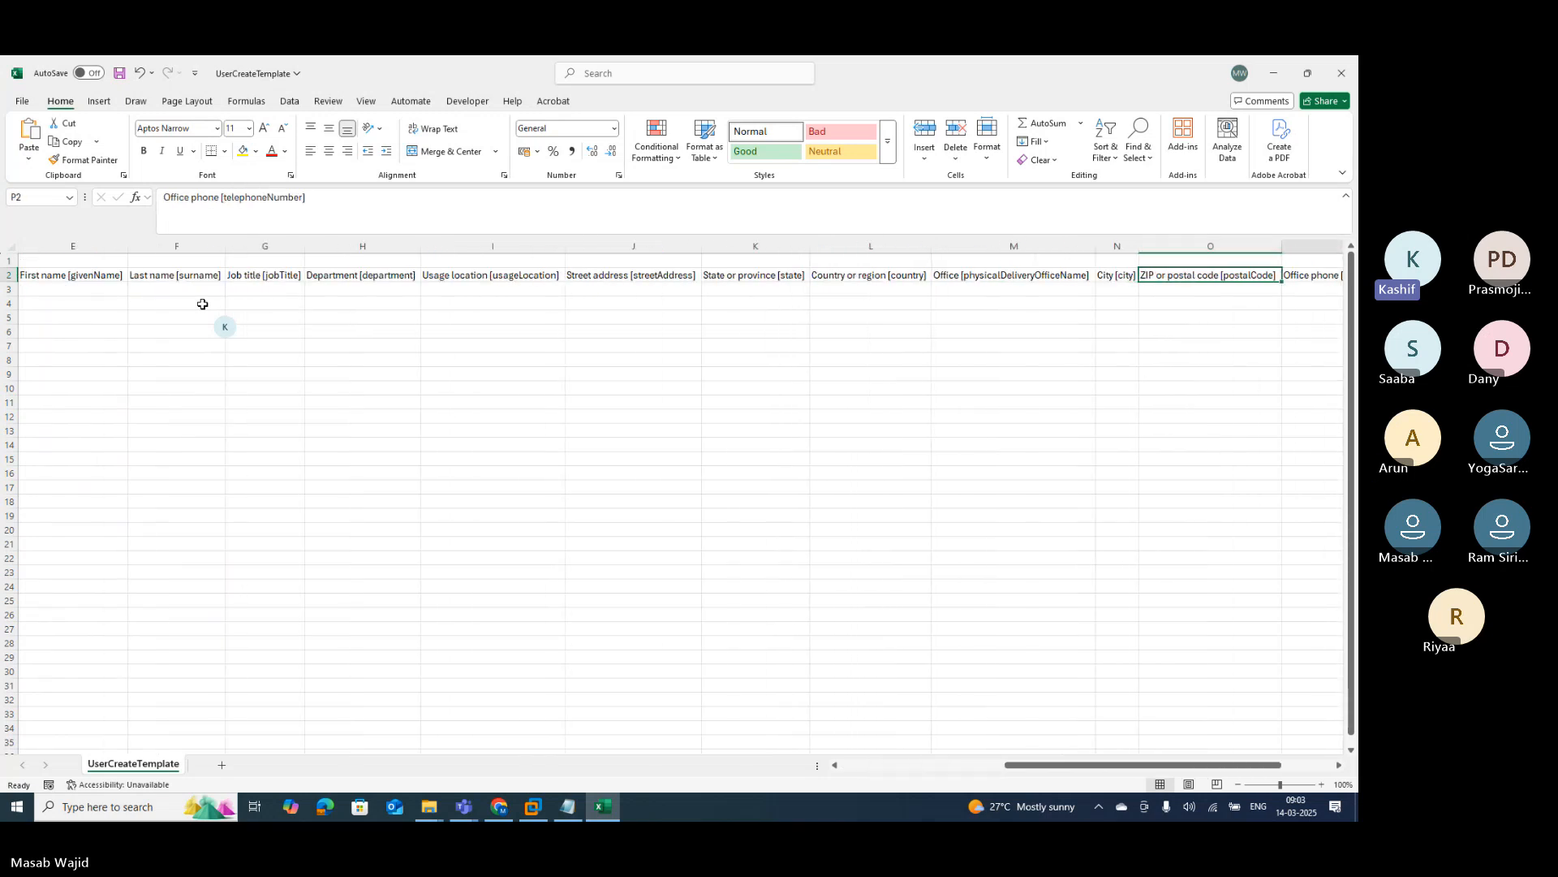
key(Right)
key(Right)
key(Right)
key(Right)
key(Right)
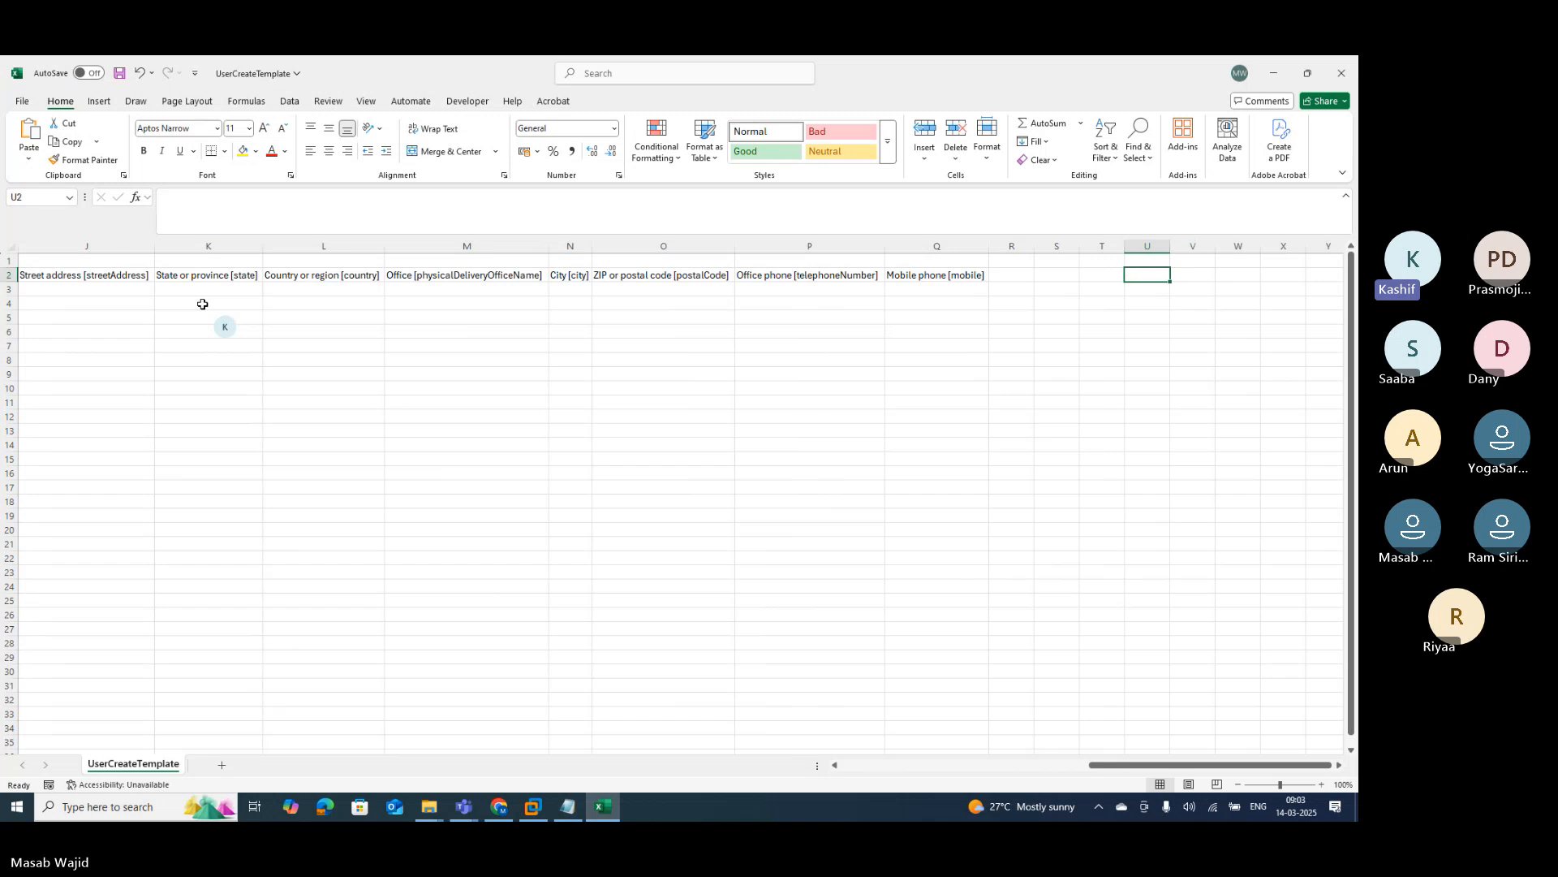
key(Left)
key(Left)
key(Left)
key(Left)
key(Left)
key(Left)
key(Left)
key(Left)
key(Left)
key(Left)
key(Left)
key(Left)
key(Left)
key(Left)
key(Left)
key(Left)
key(Left)
key(Left)
key(Left)
key(Left)
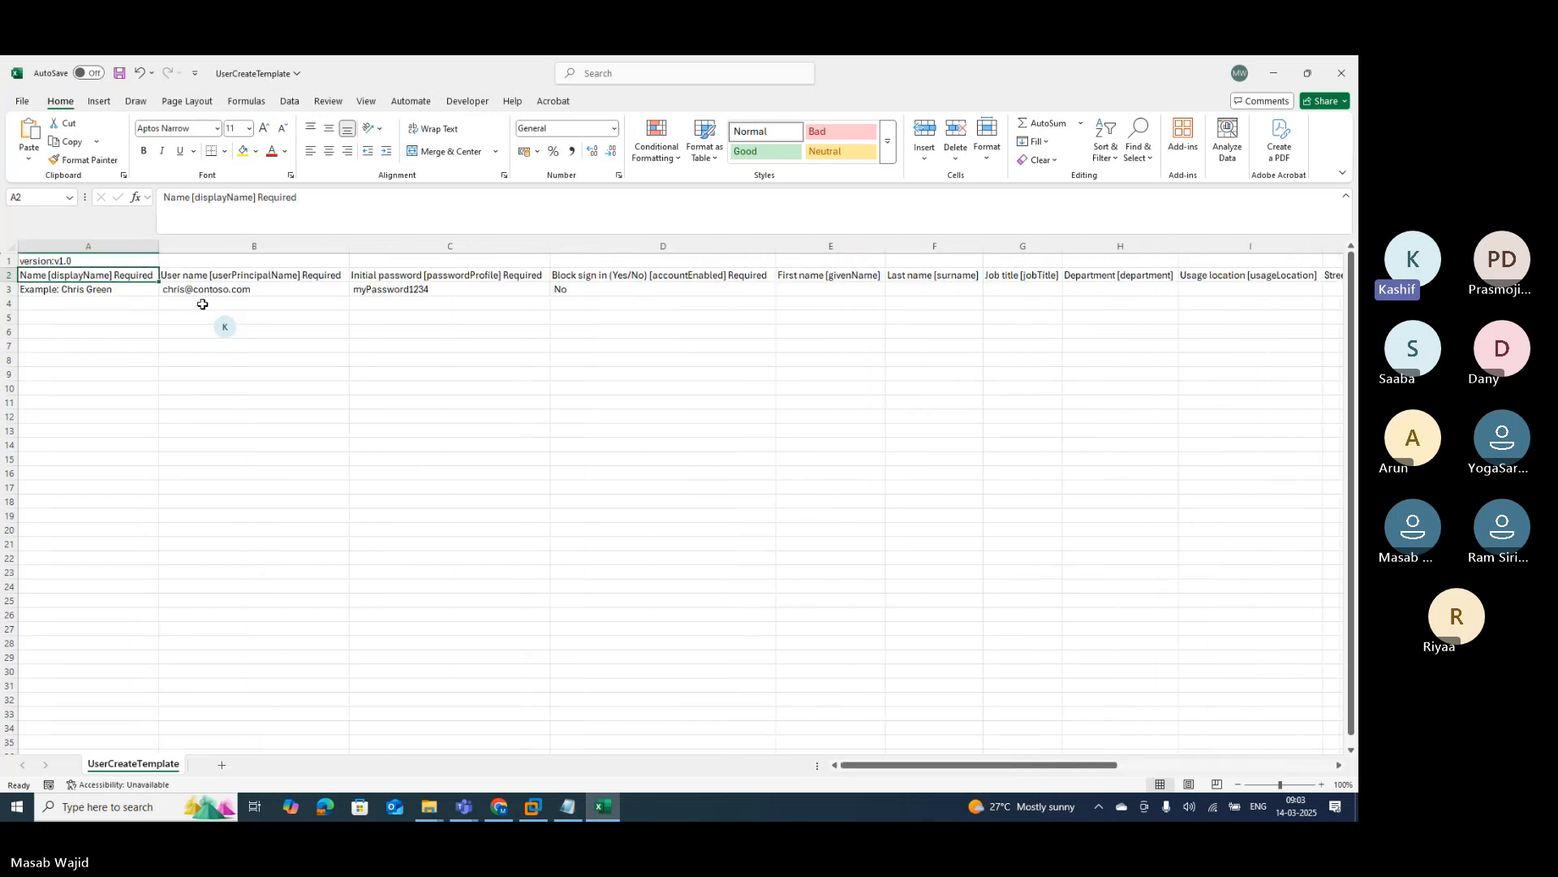
Step: Clear the example display name and user name from A3:B3, leaving A3 selected
key(Down)
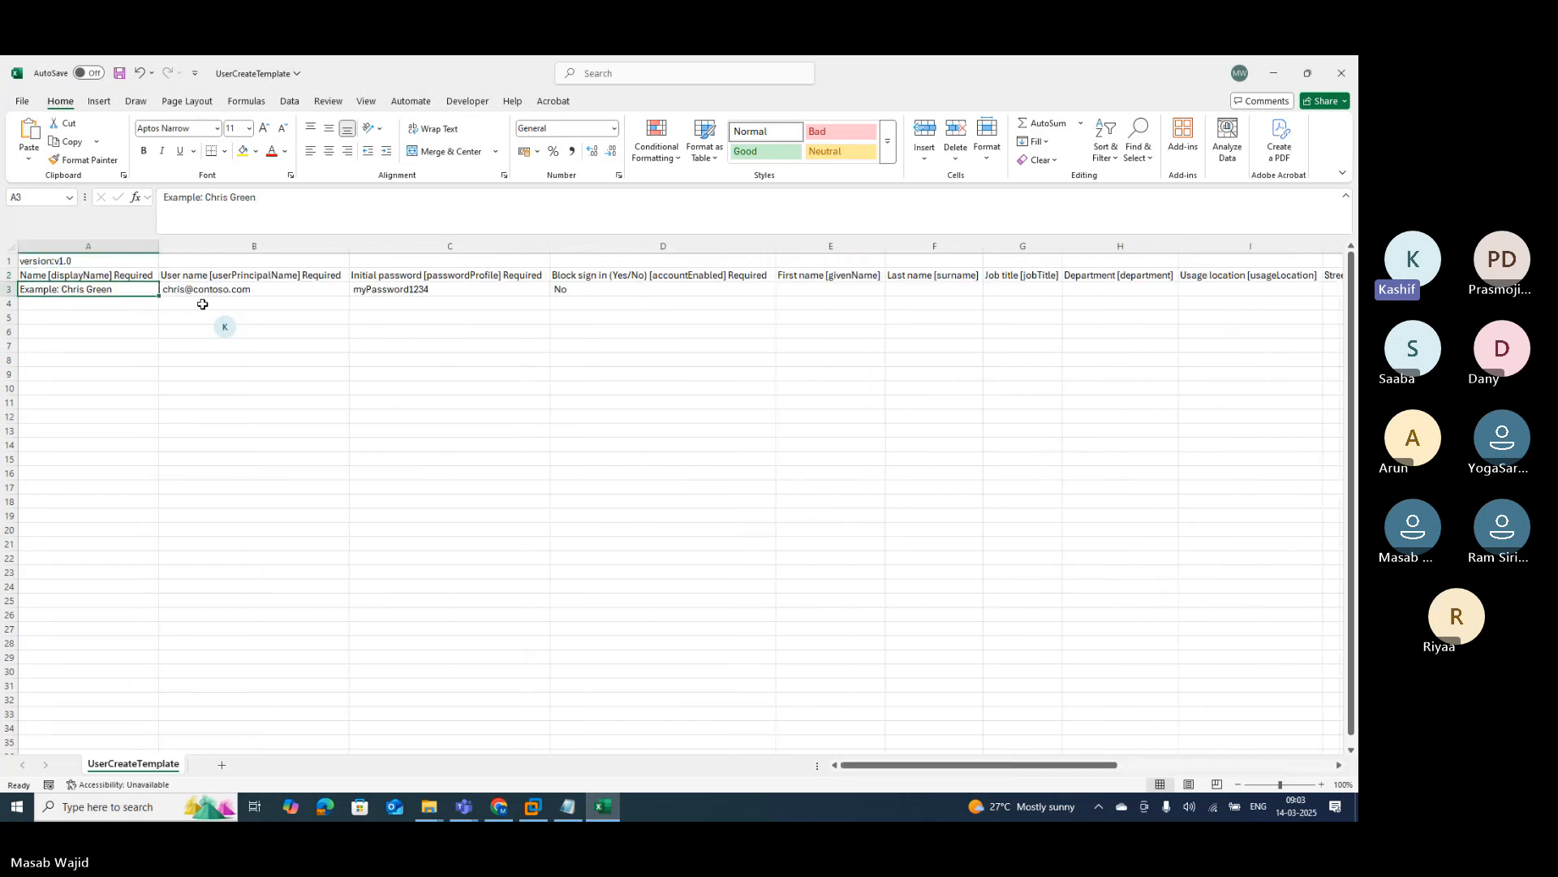
key(shift+Right)
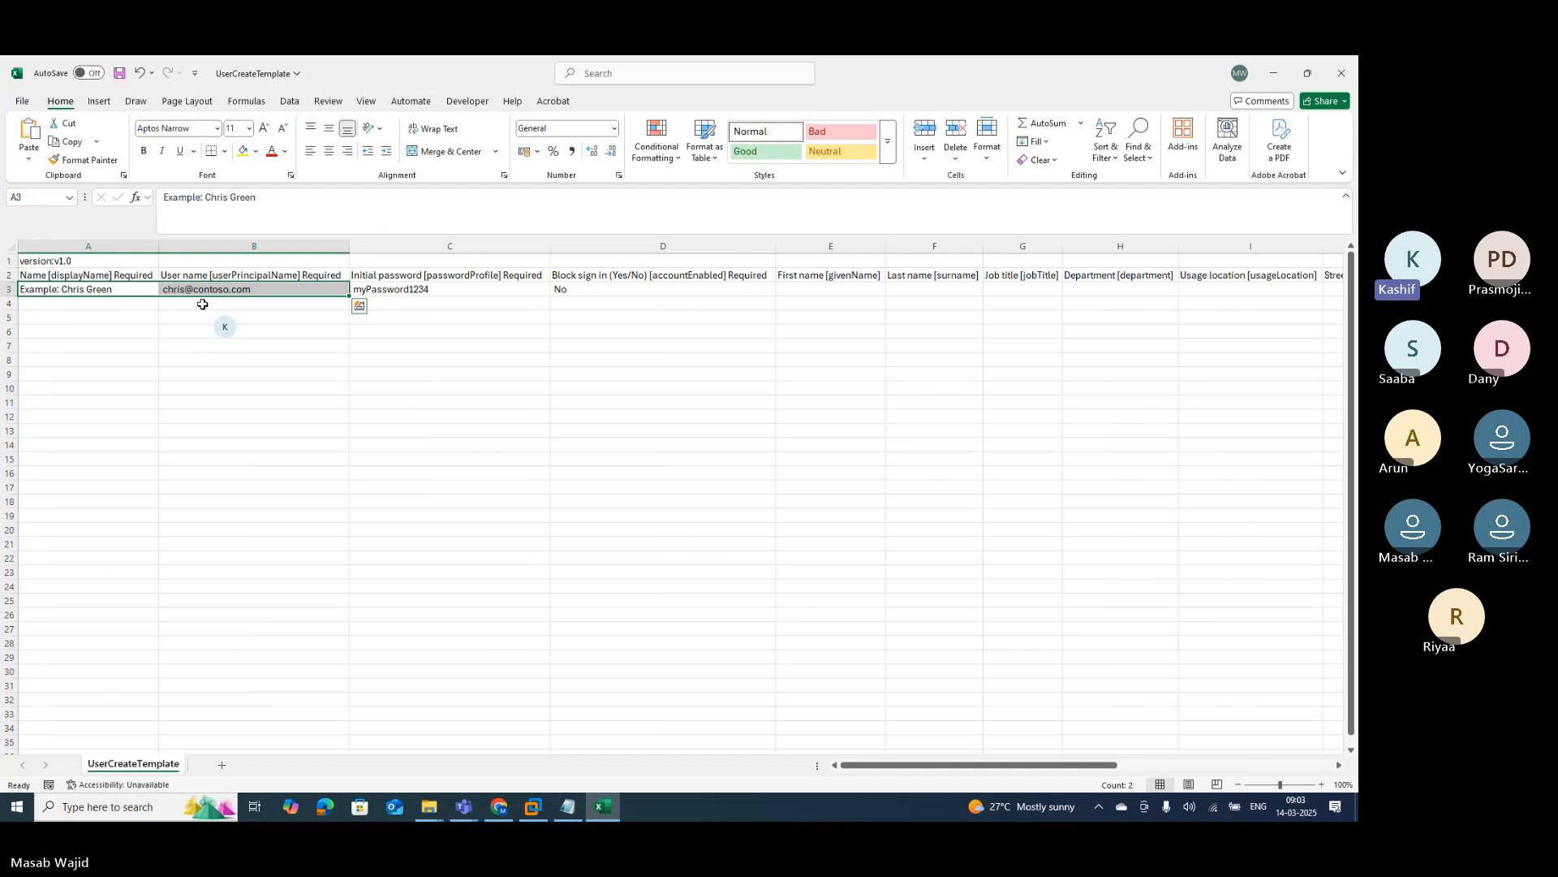
key(Delete)
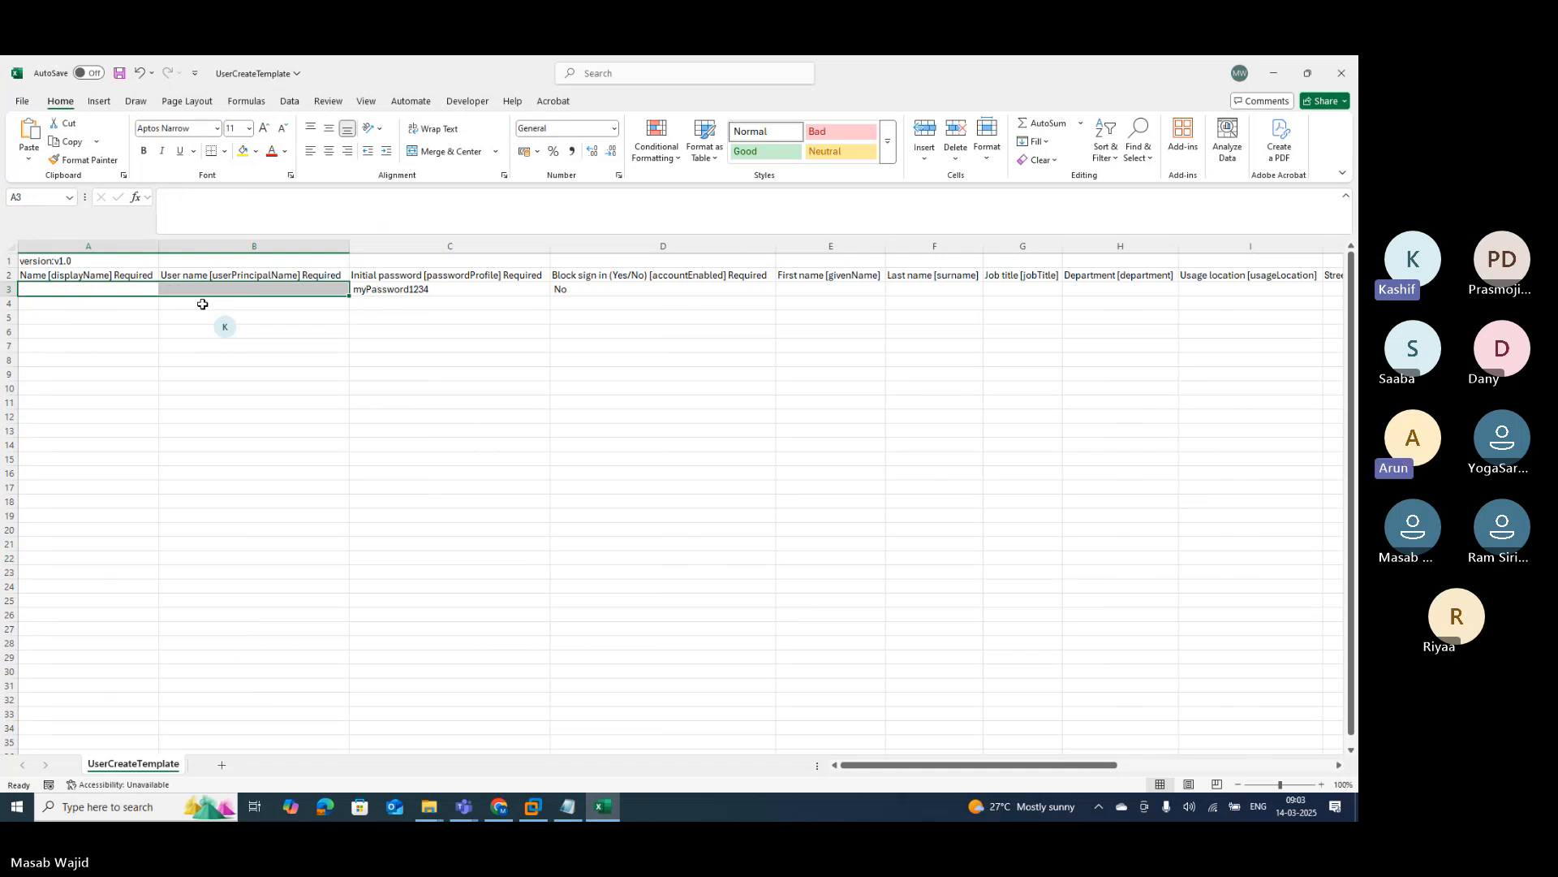
key(shift+Left)
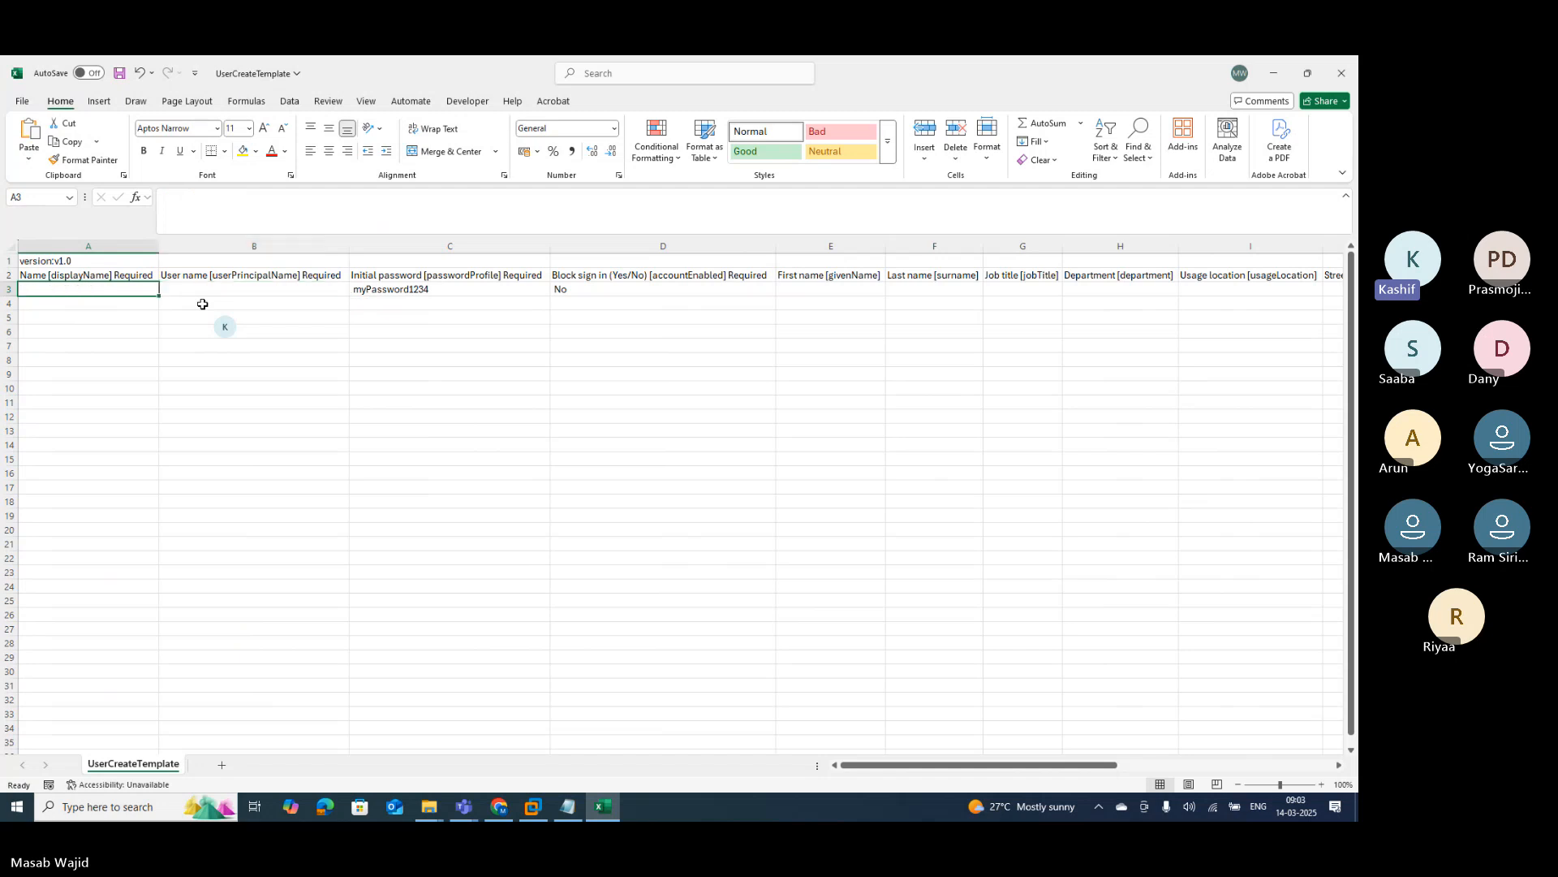
Step: Enter the first five user display names into cells A3 through A7, correcting a typo
text(P)
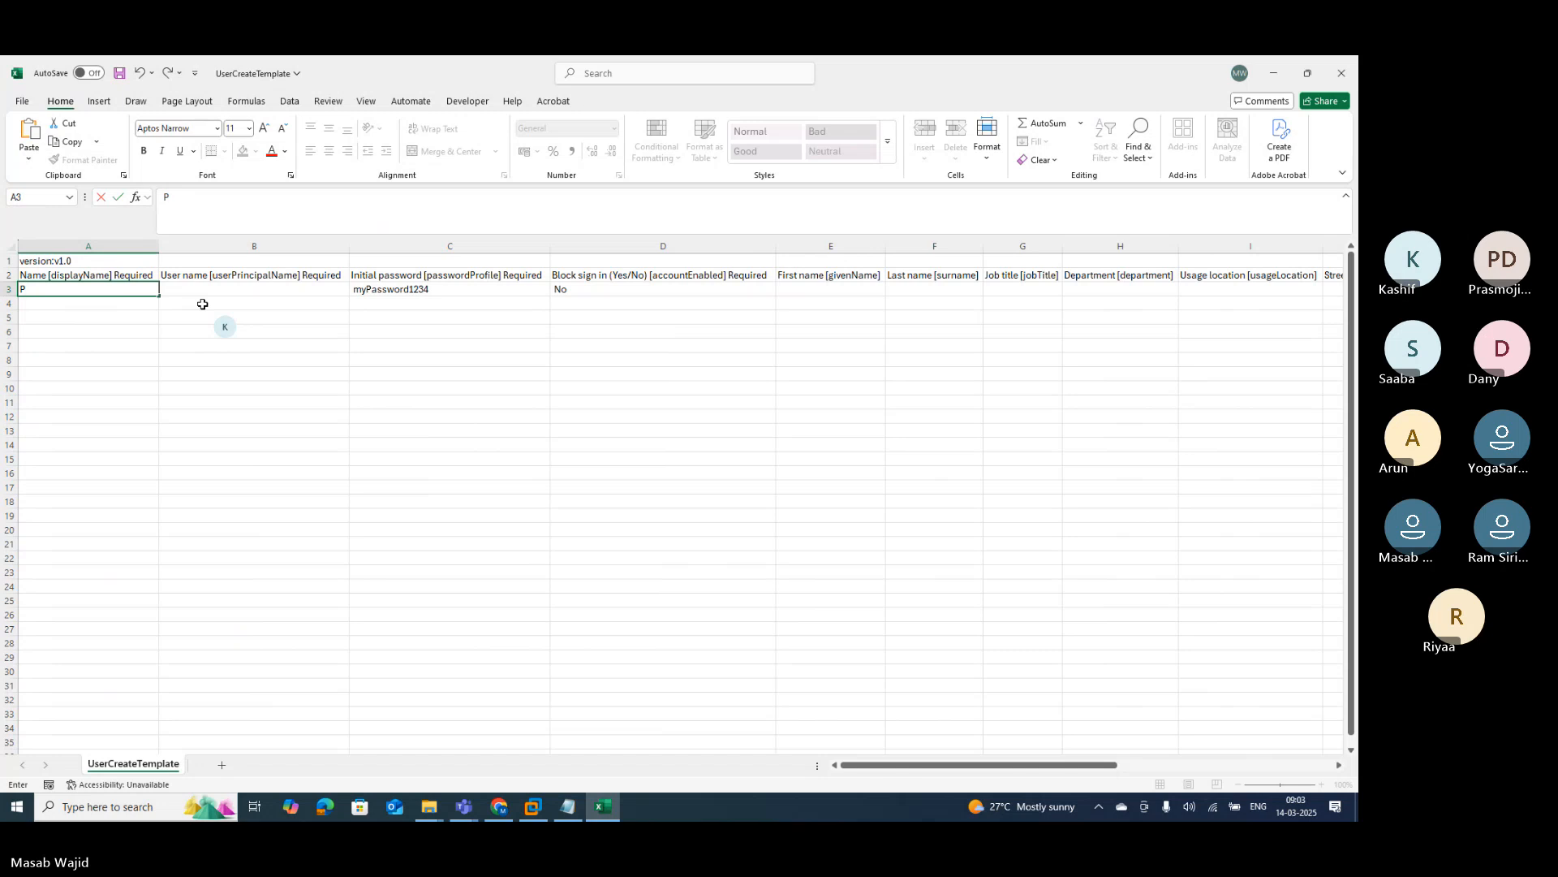
text(eter Parker)
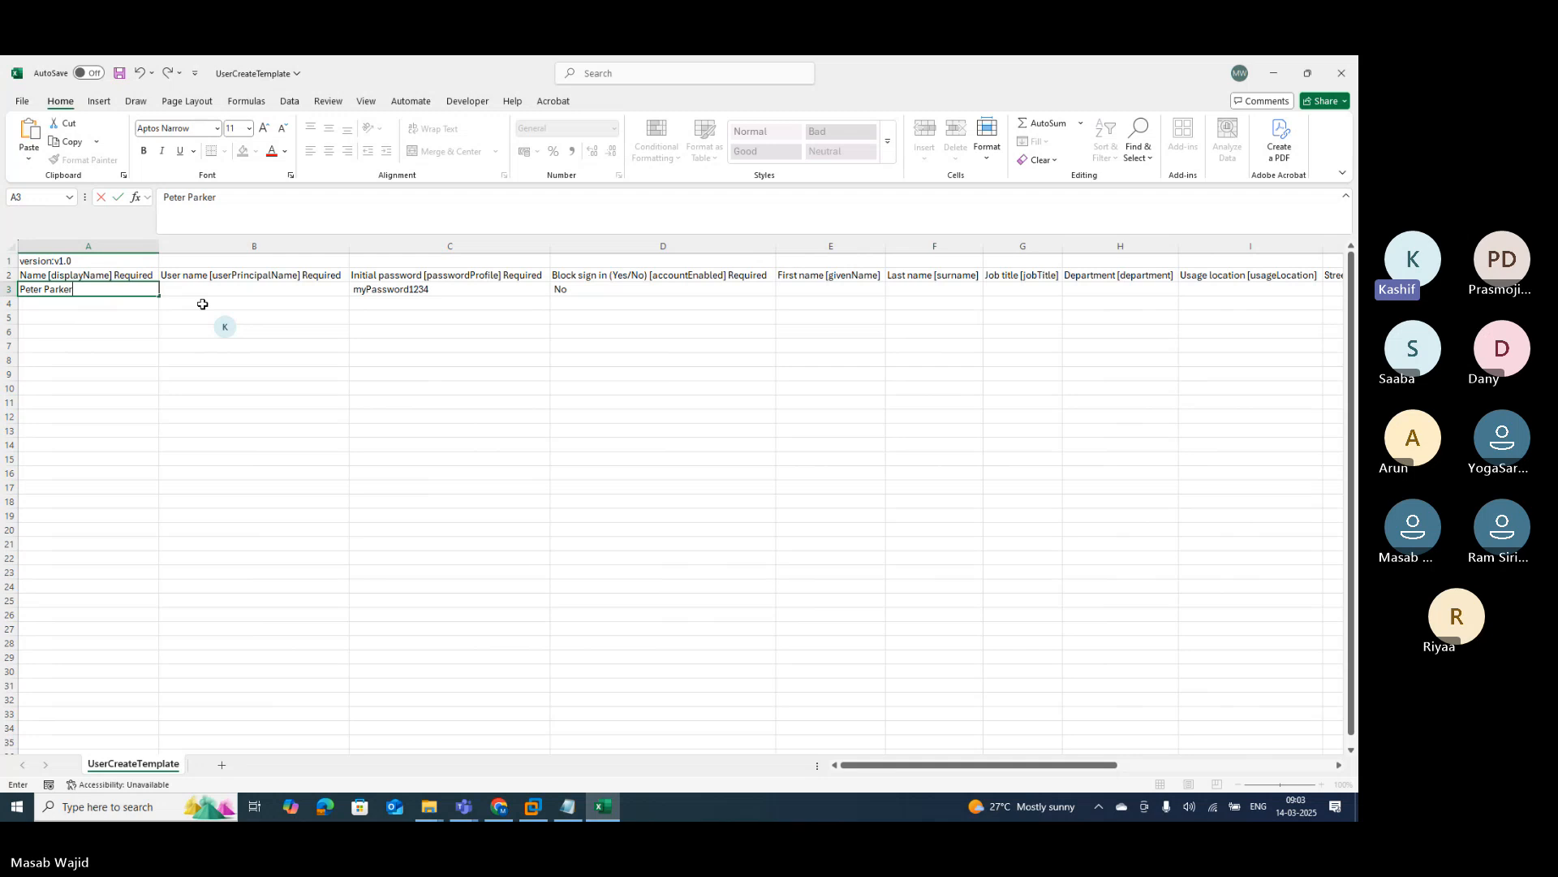
key(Return)
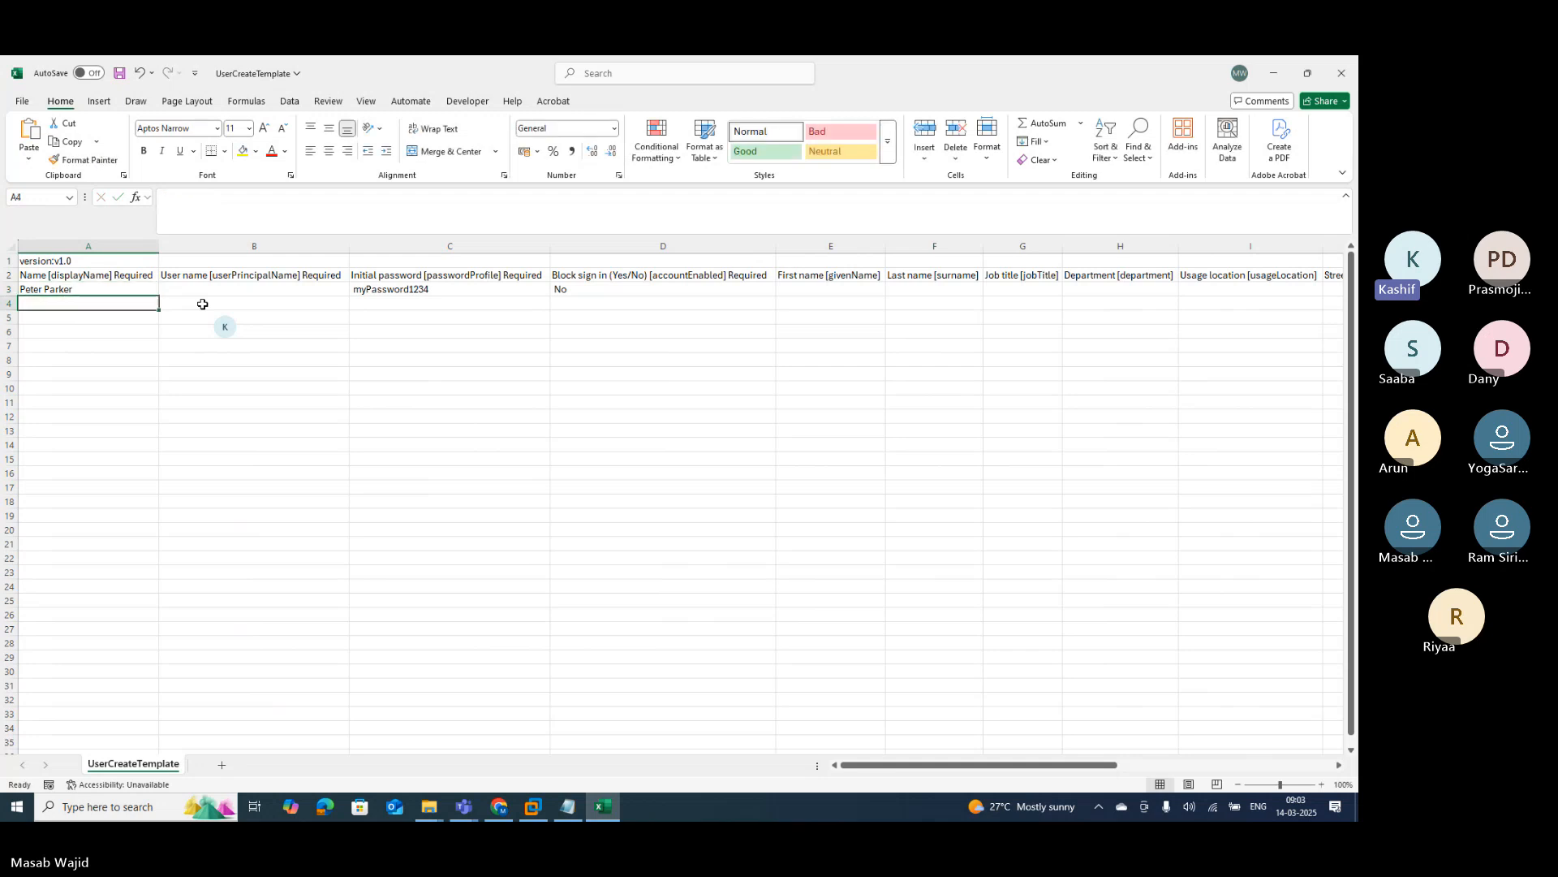
text(J)
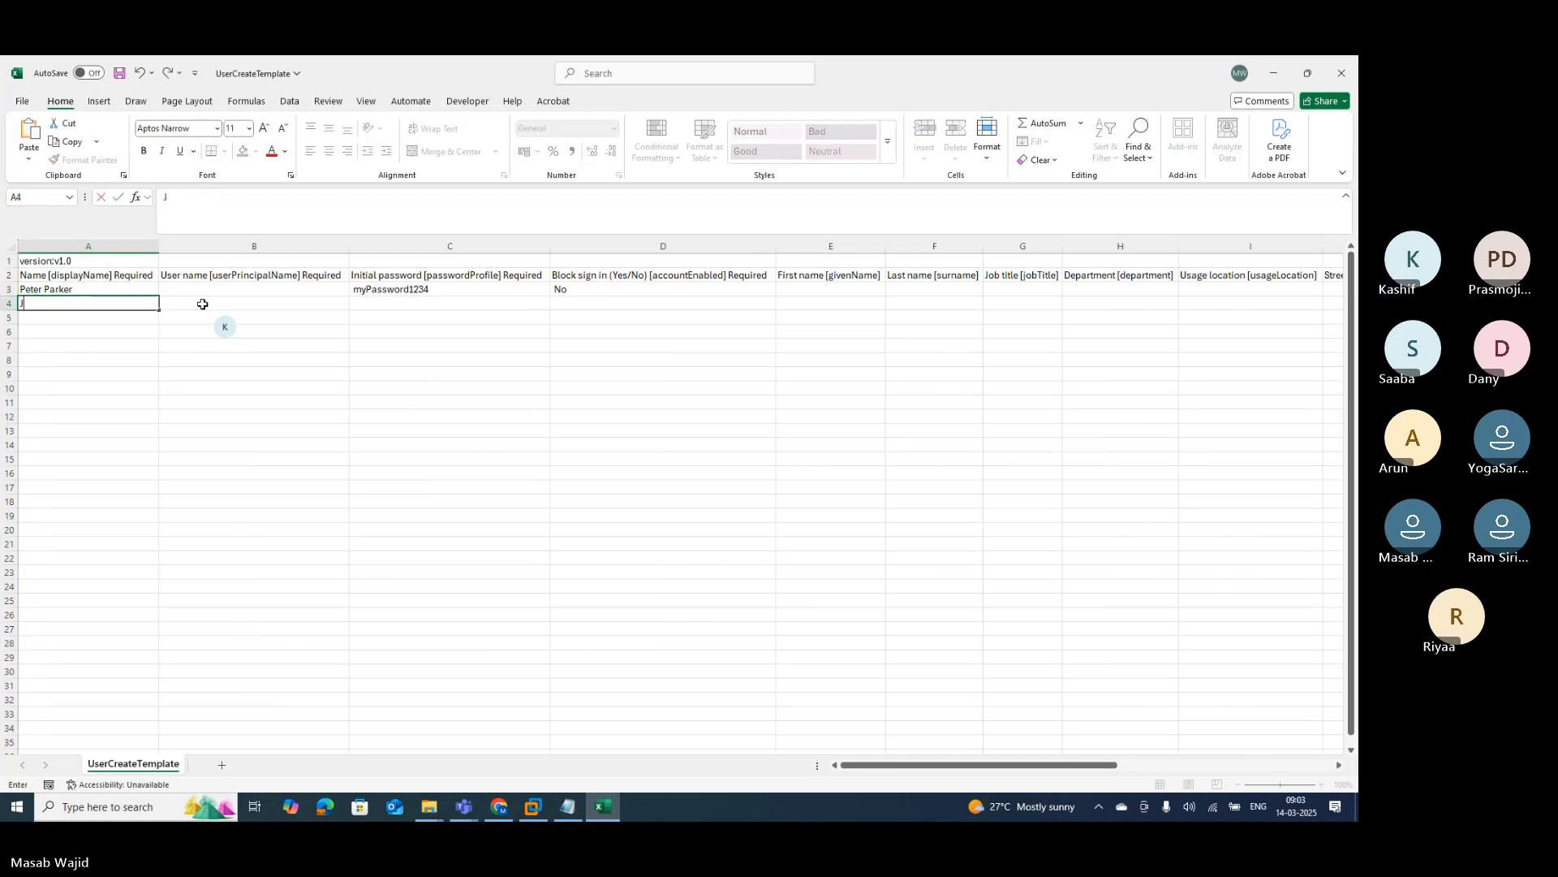
text(ohn Cena)
key(Return)
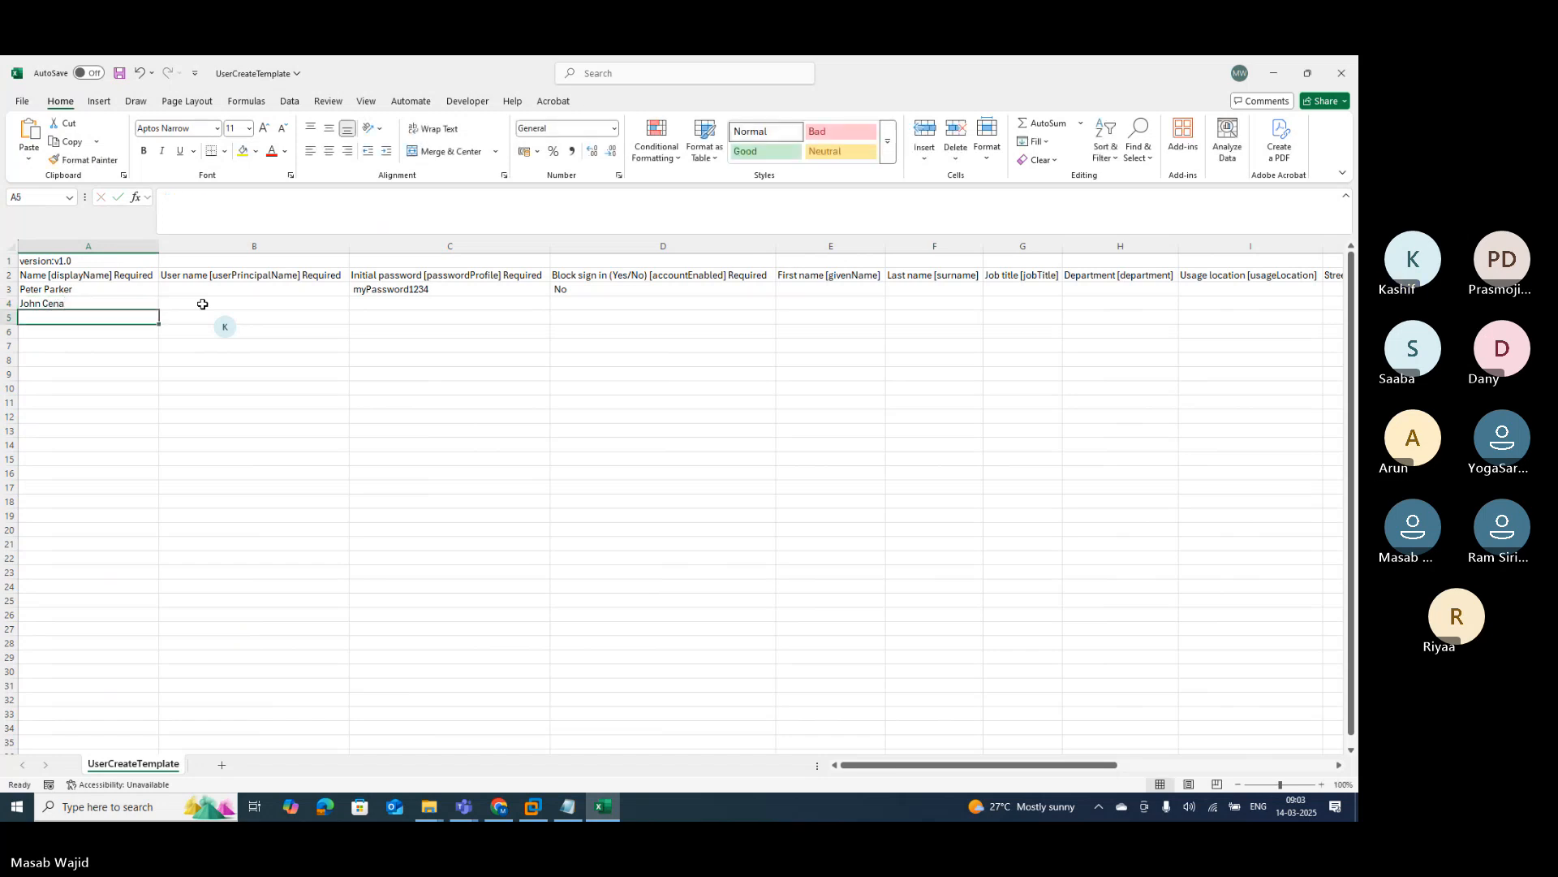
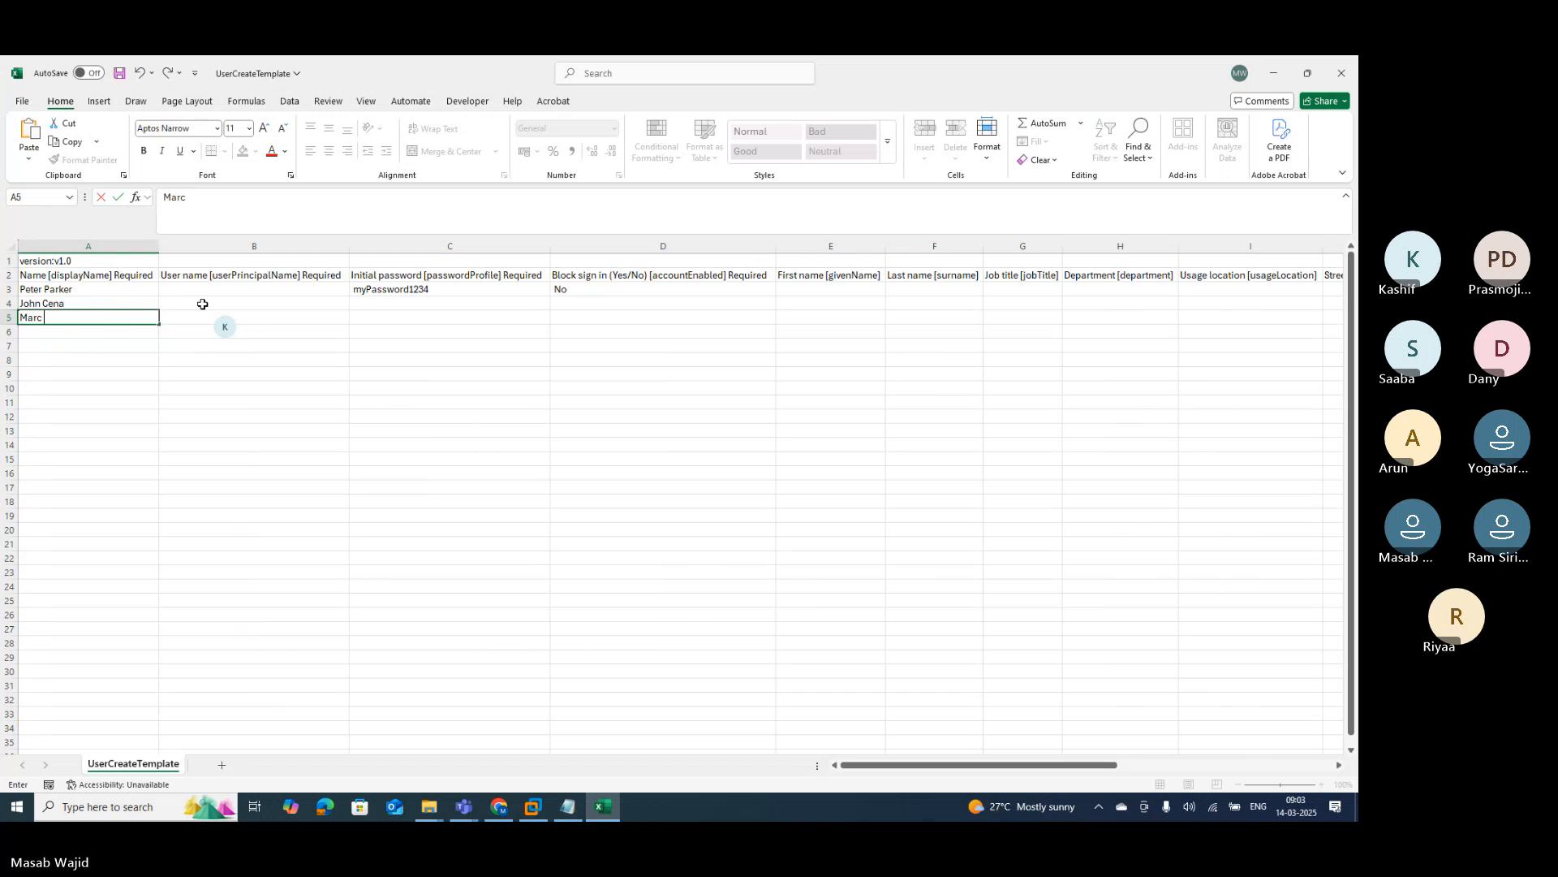
key(Return)
text(Ra)
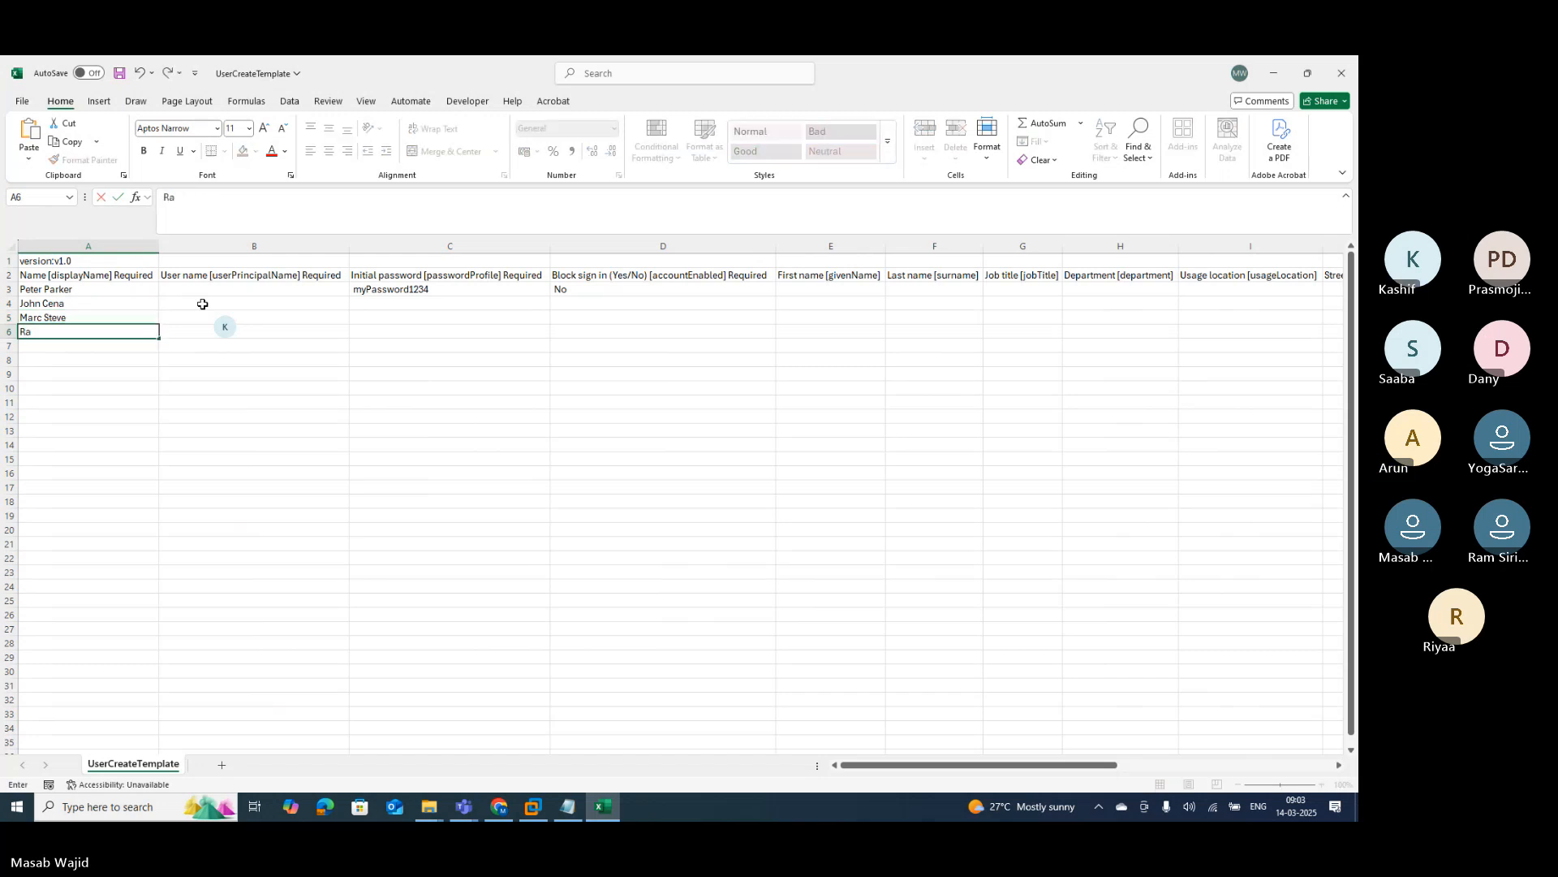
text(hul Dravid)
key(Return)
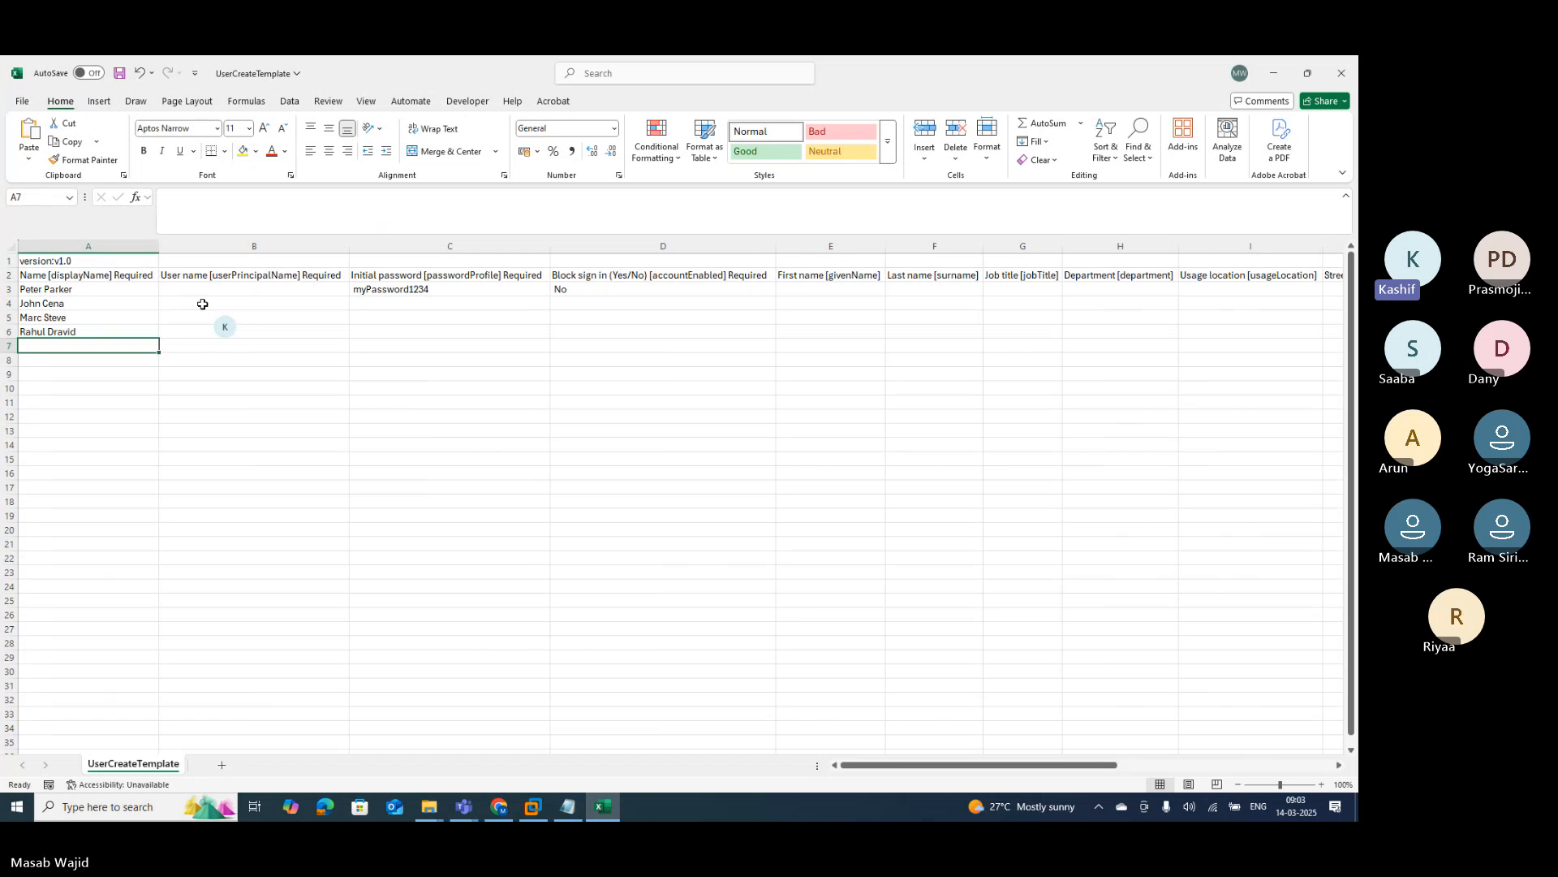
text(Sachi)
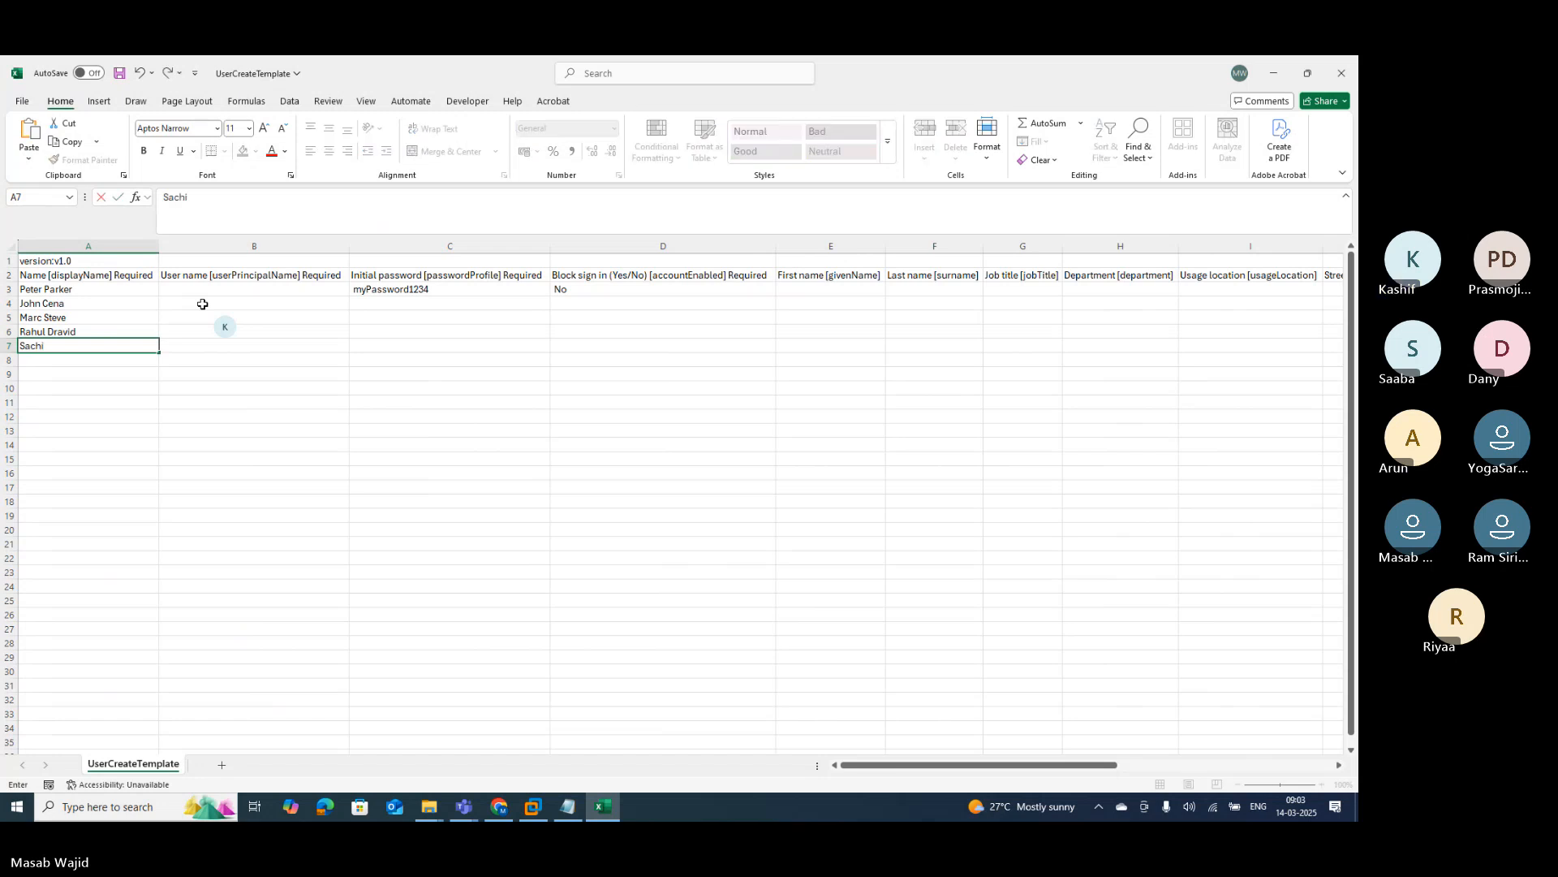
text(n Tec)
key(BackSpace)
text(ndulkar)
key(Return)
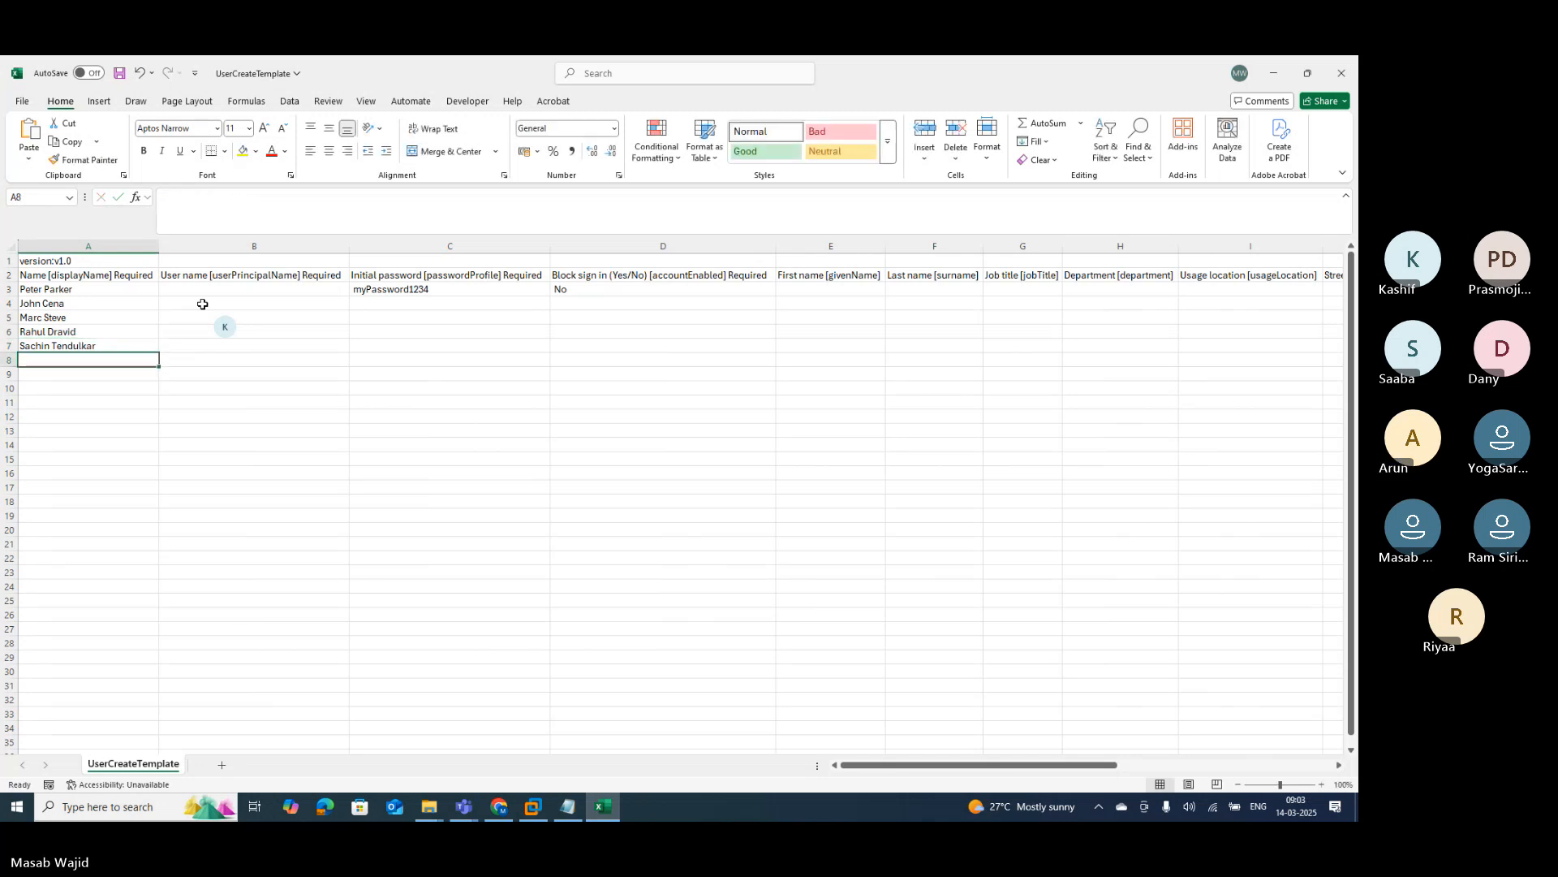
Step: Enter the remaining five user display names into cells A8 through A12
text(Virat)
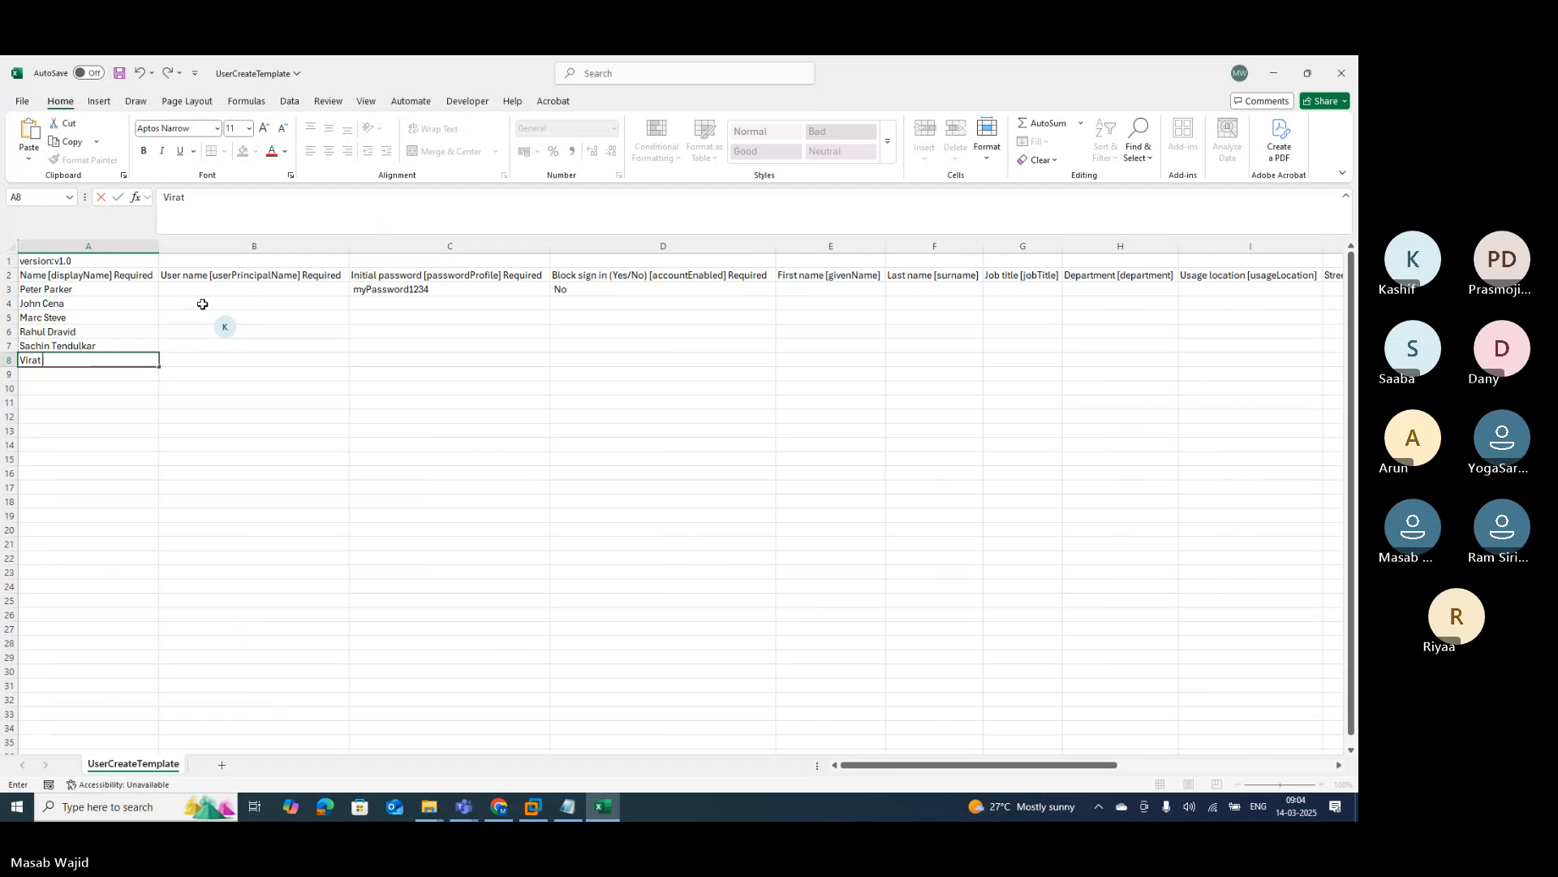
text( Kohli)
key(Return)
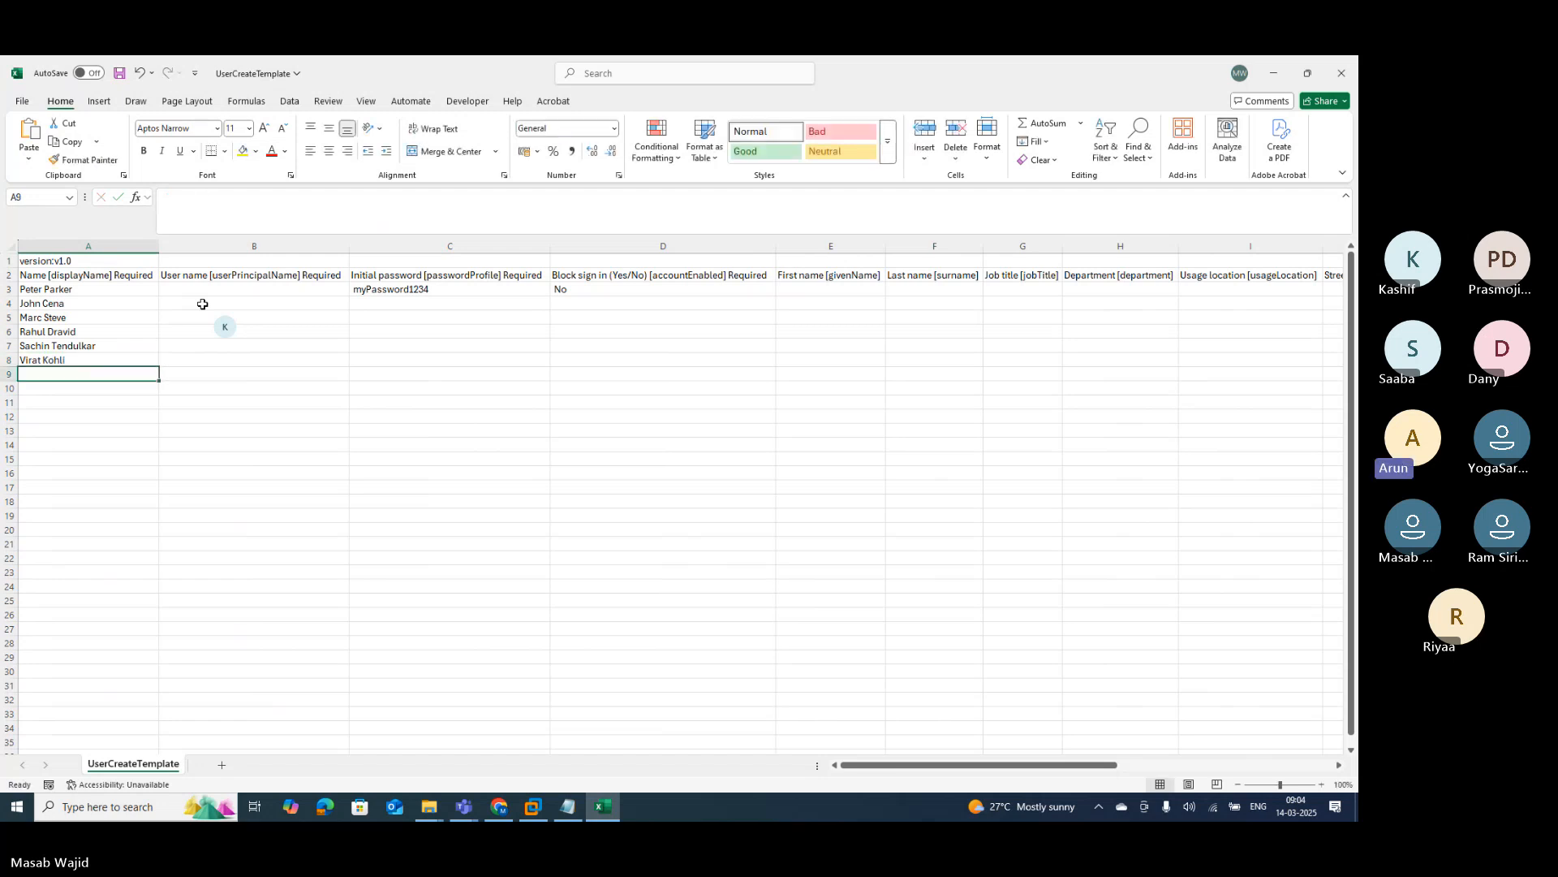
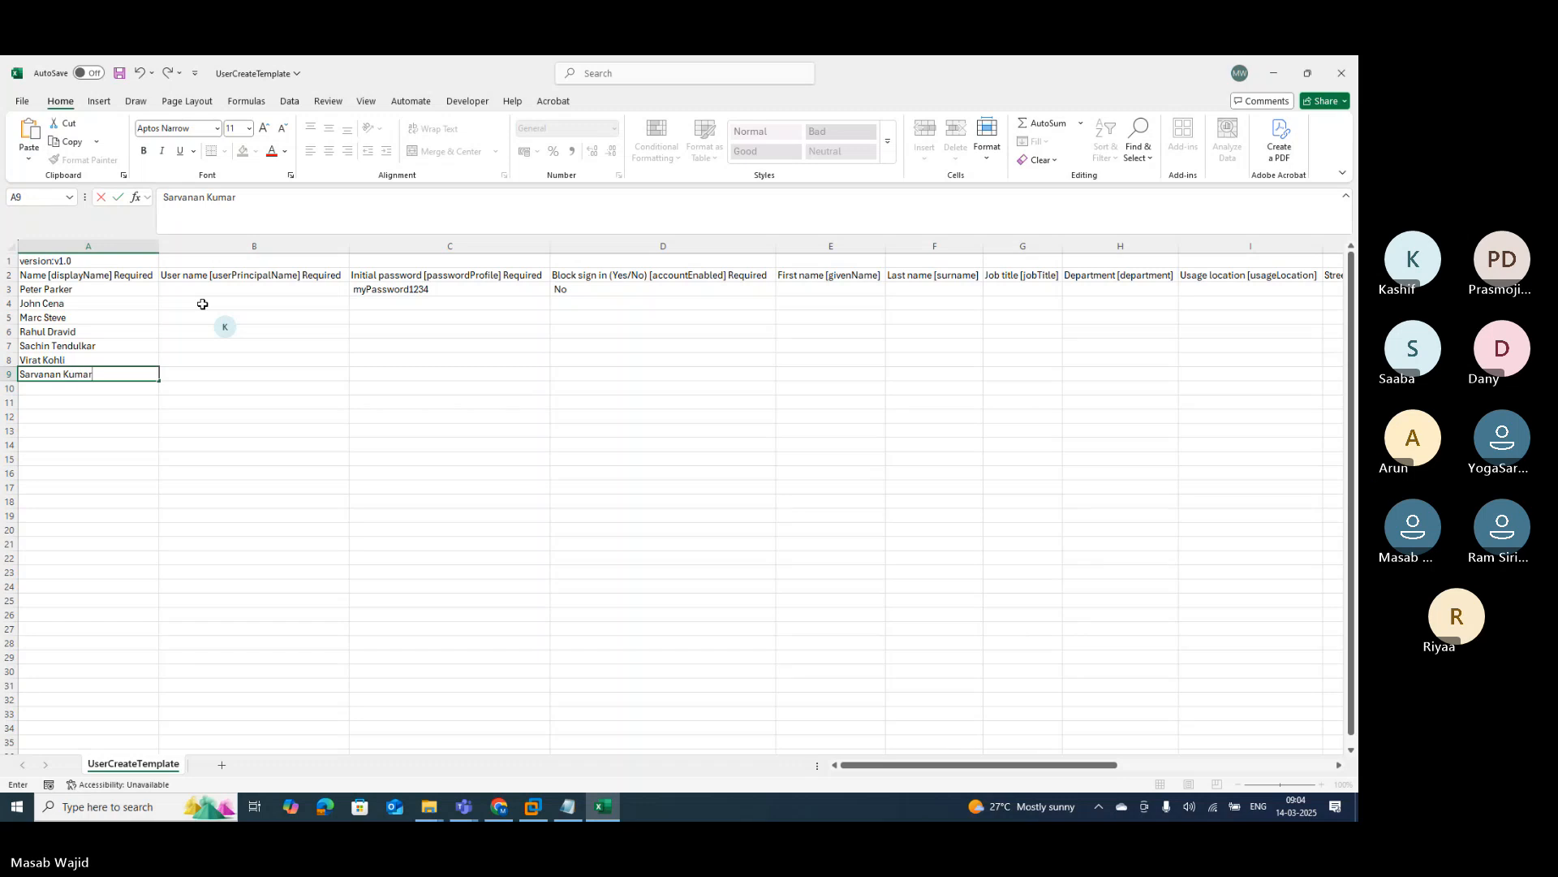
key(Return)
text(R)
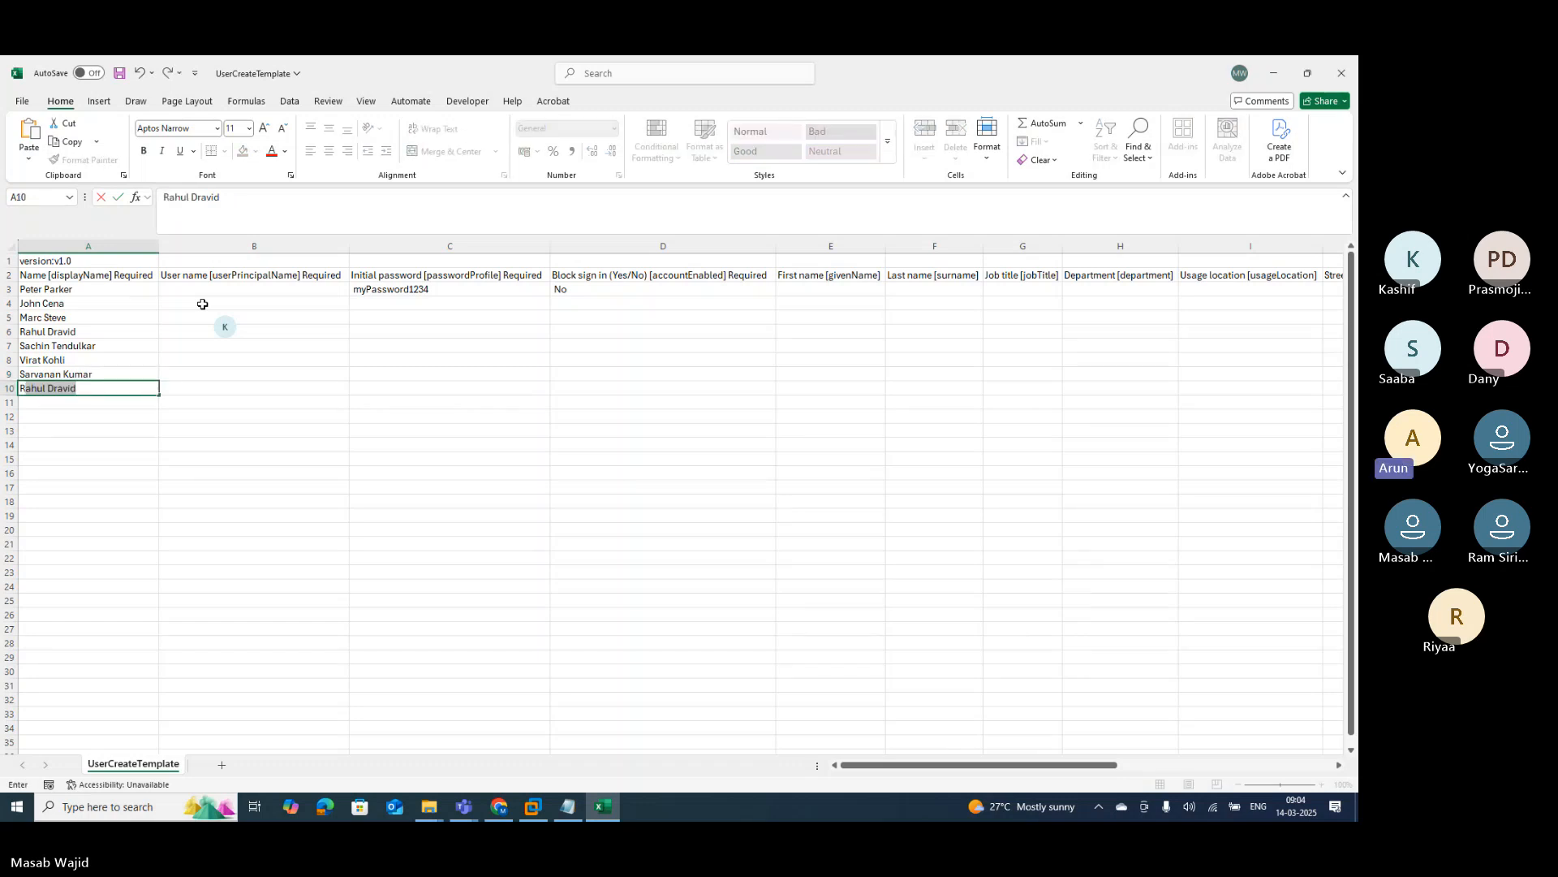
text(ohit Shar)
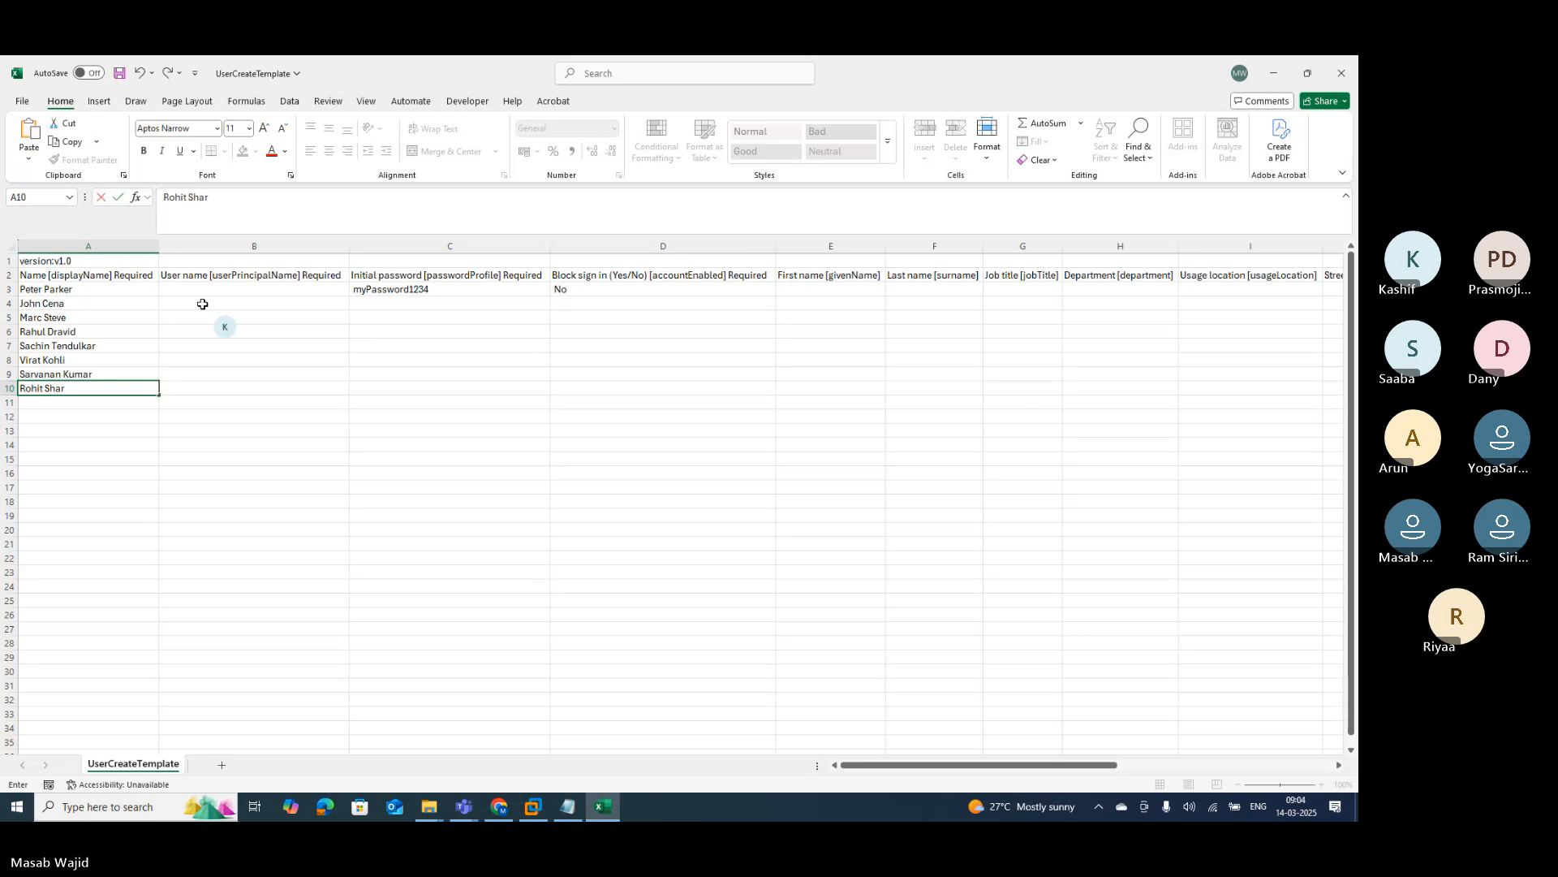
text(ma)
key(Return)
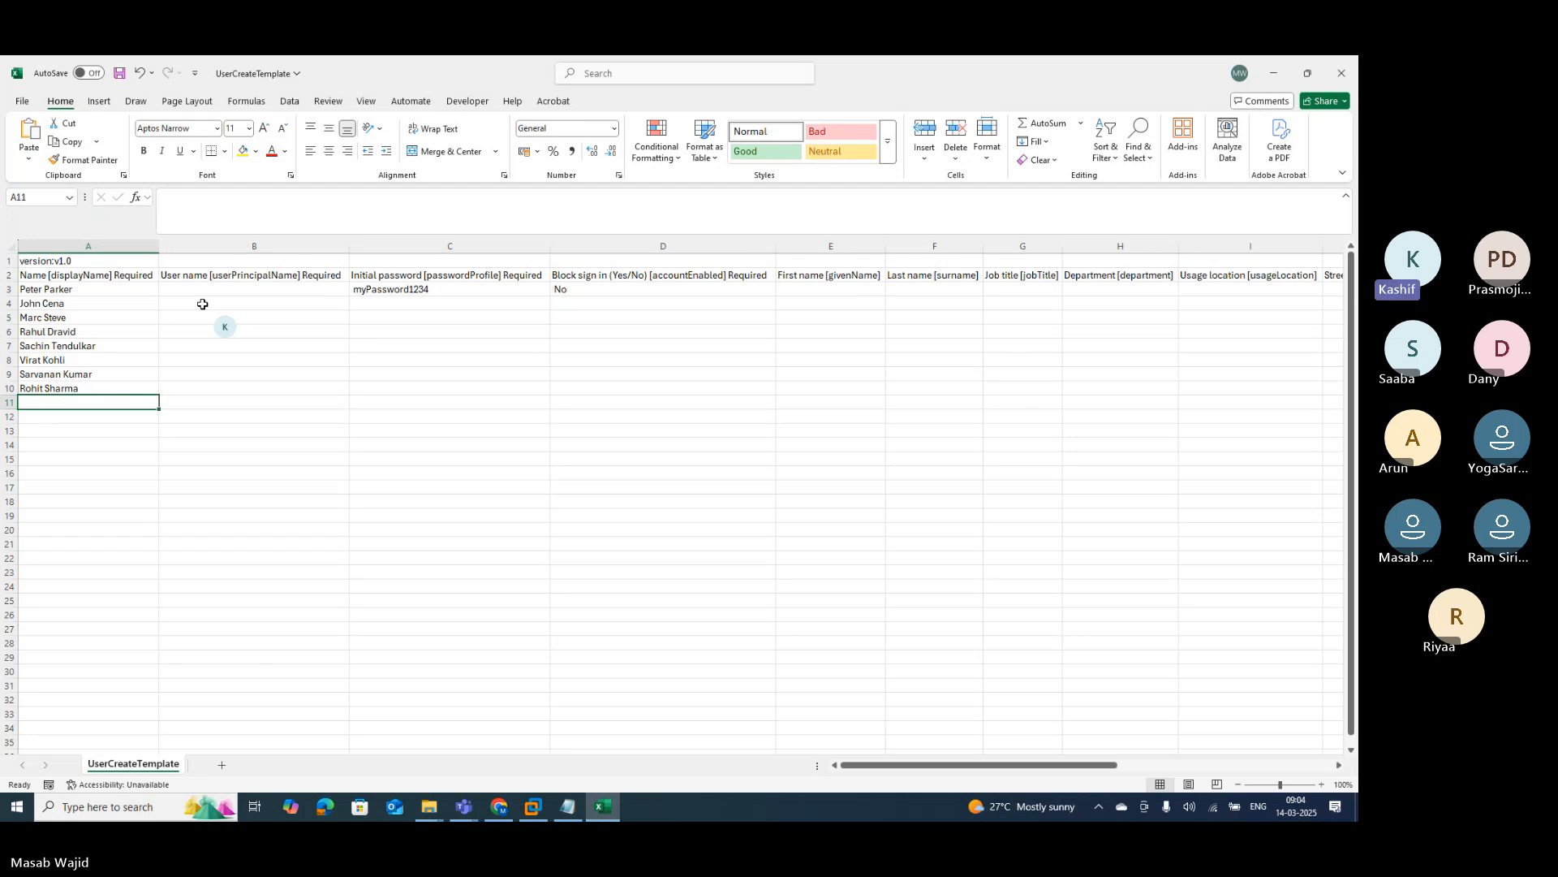
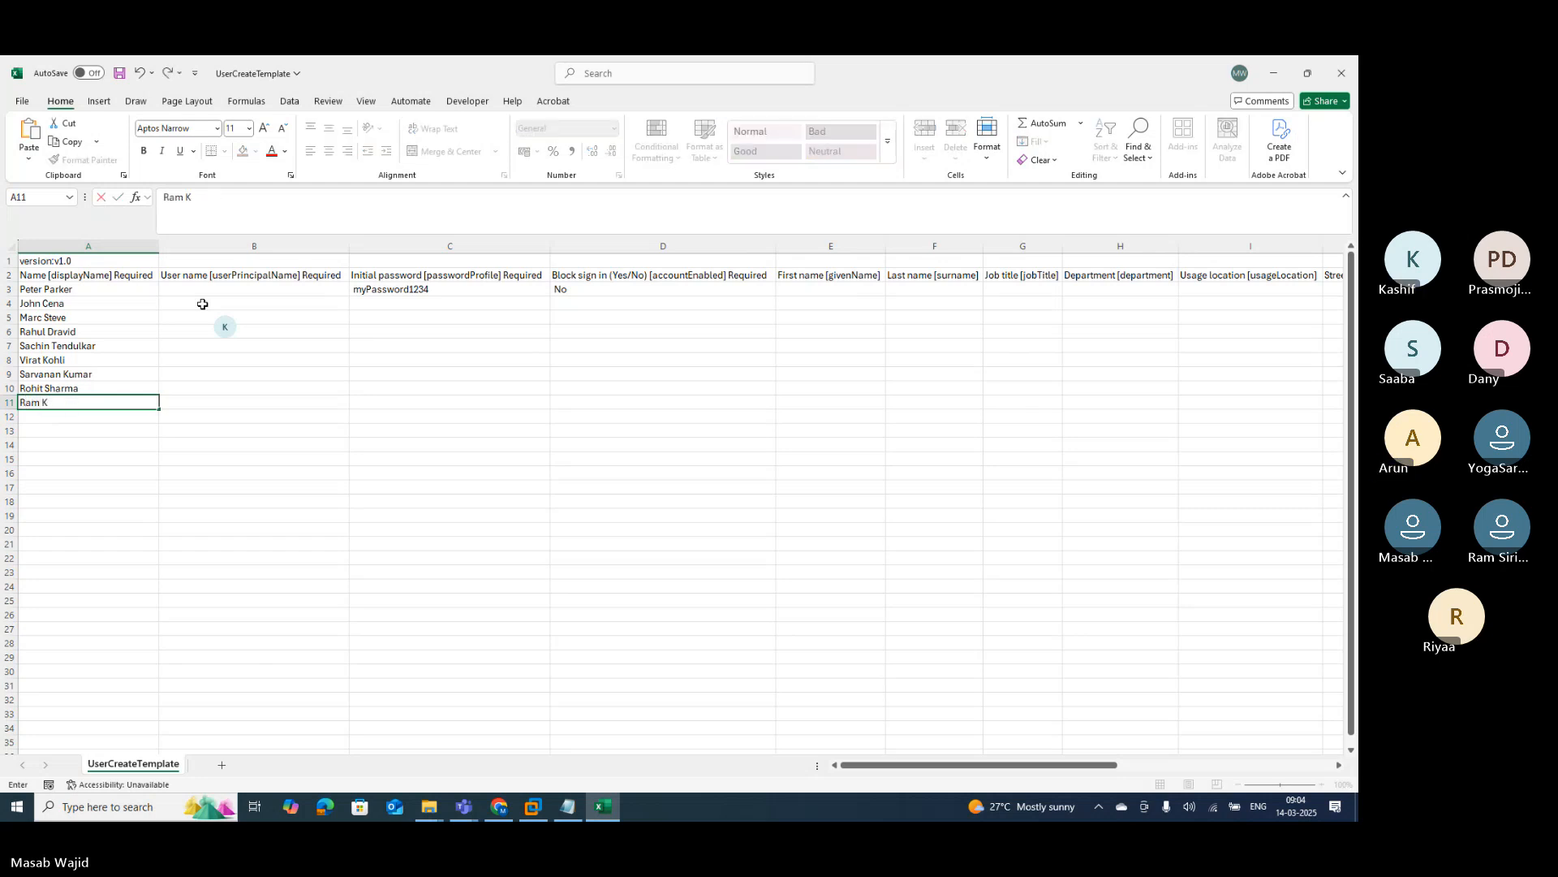
key(Return)
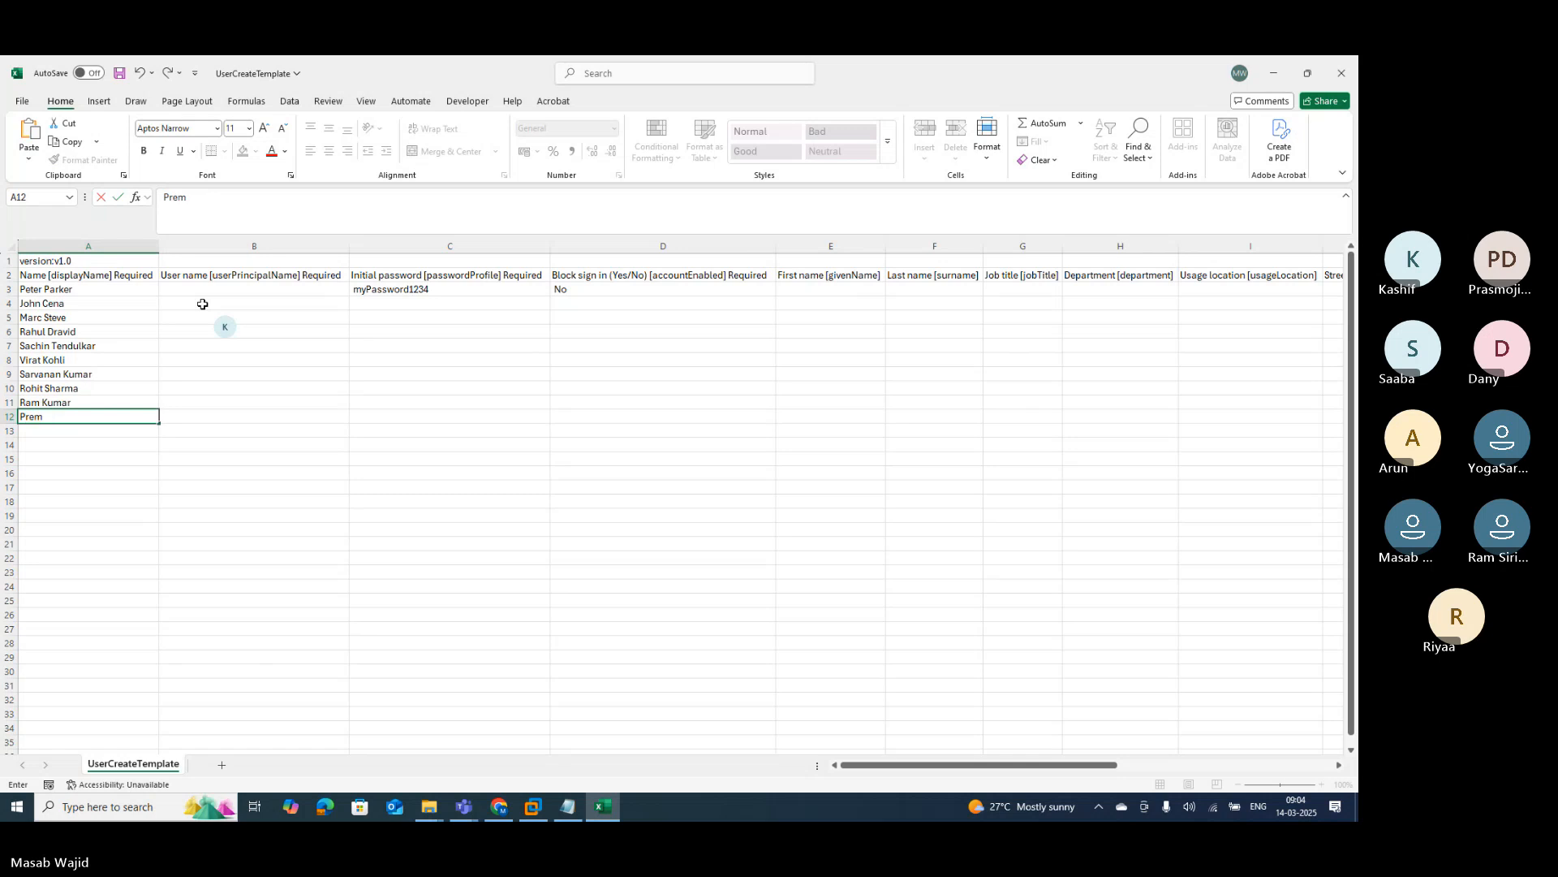
key(Return)
Step: Return to A3 and extend the selection down to A12, covering all ten names
key(Up)
key(Up)
key(Up)
key(Up)
key(Up)
key(Up)
key(Up)
key(Up)
key(Up)
key(Up)
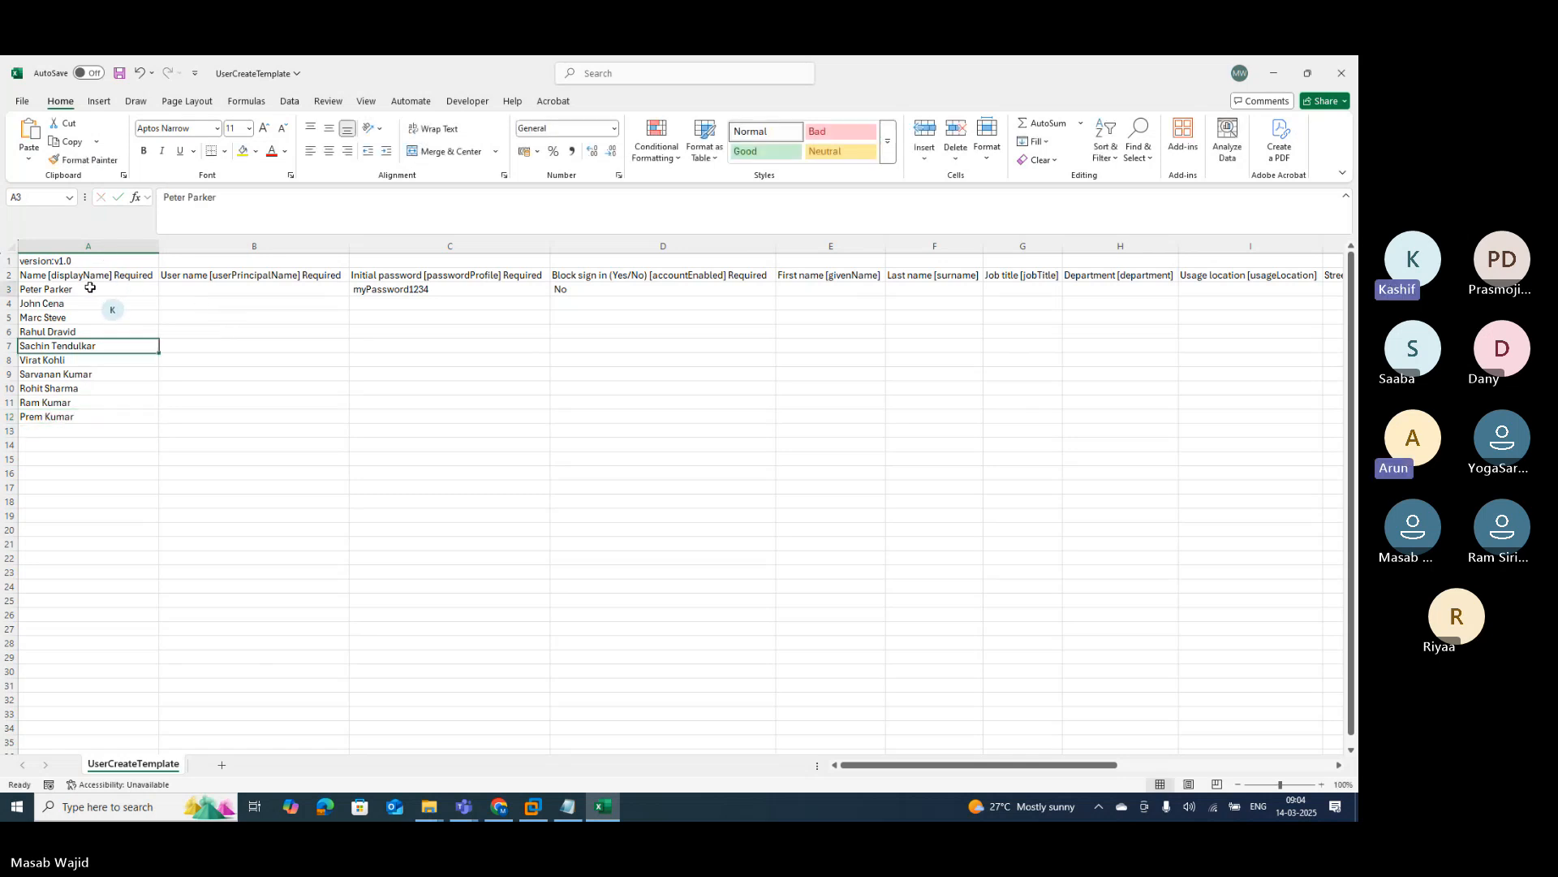
key(shift+Down)
key(shift+Down)
key(shift+Down)
key(shift+Down)
key(shift+Down)
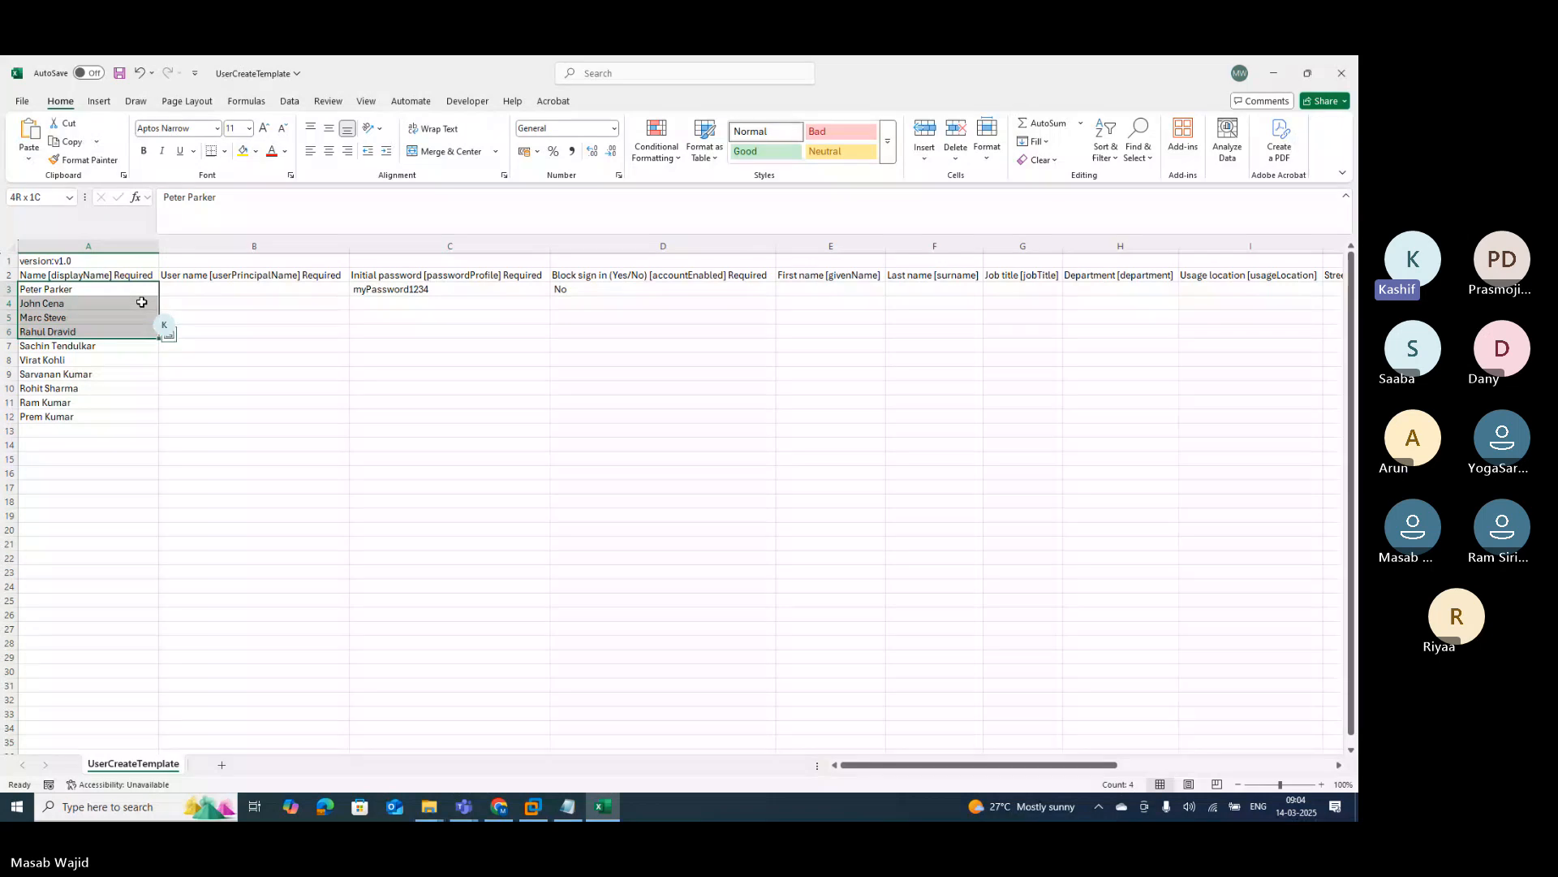
key(shift+Down)
key(shift+Down)
key(shift+Down)
key(shift+Down)
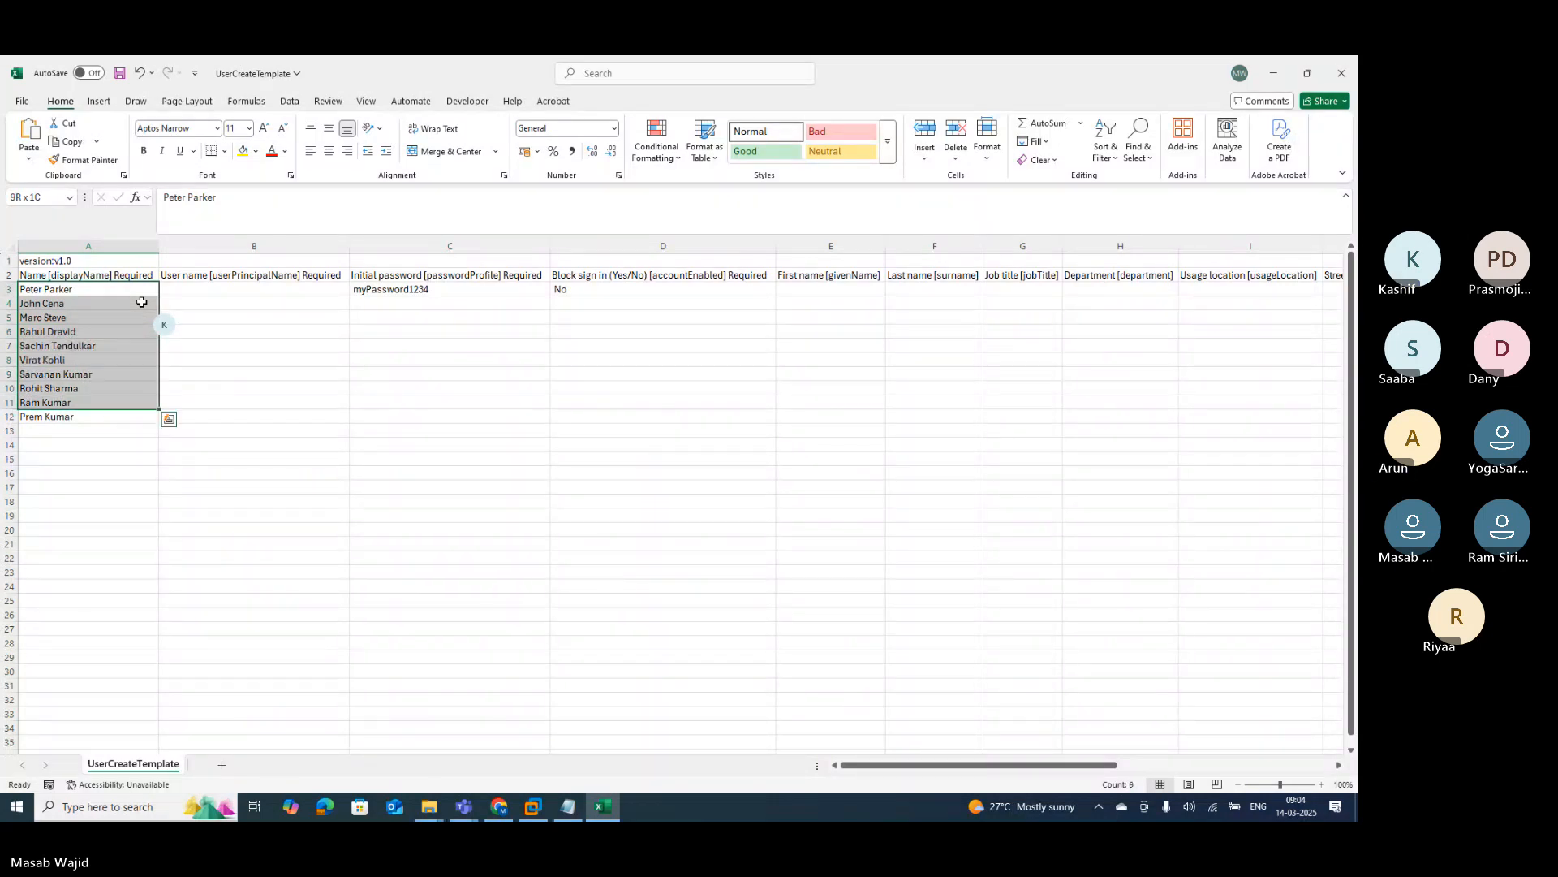
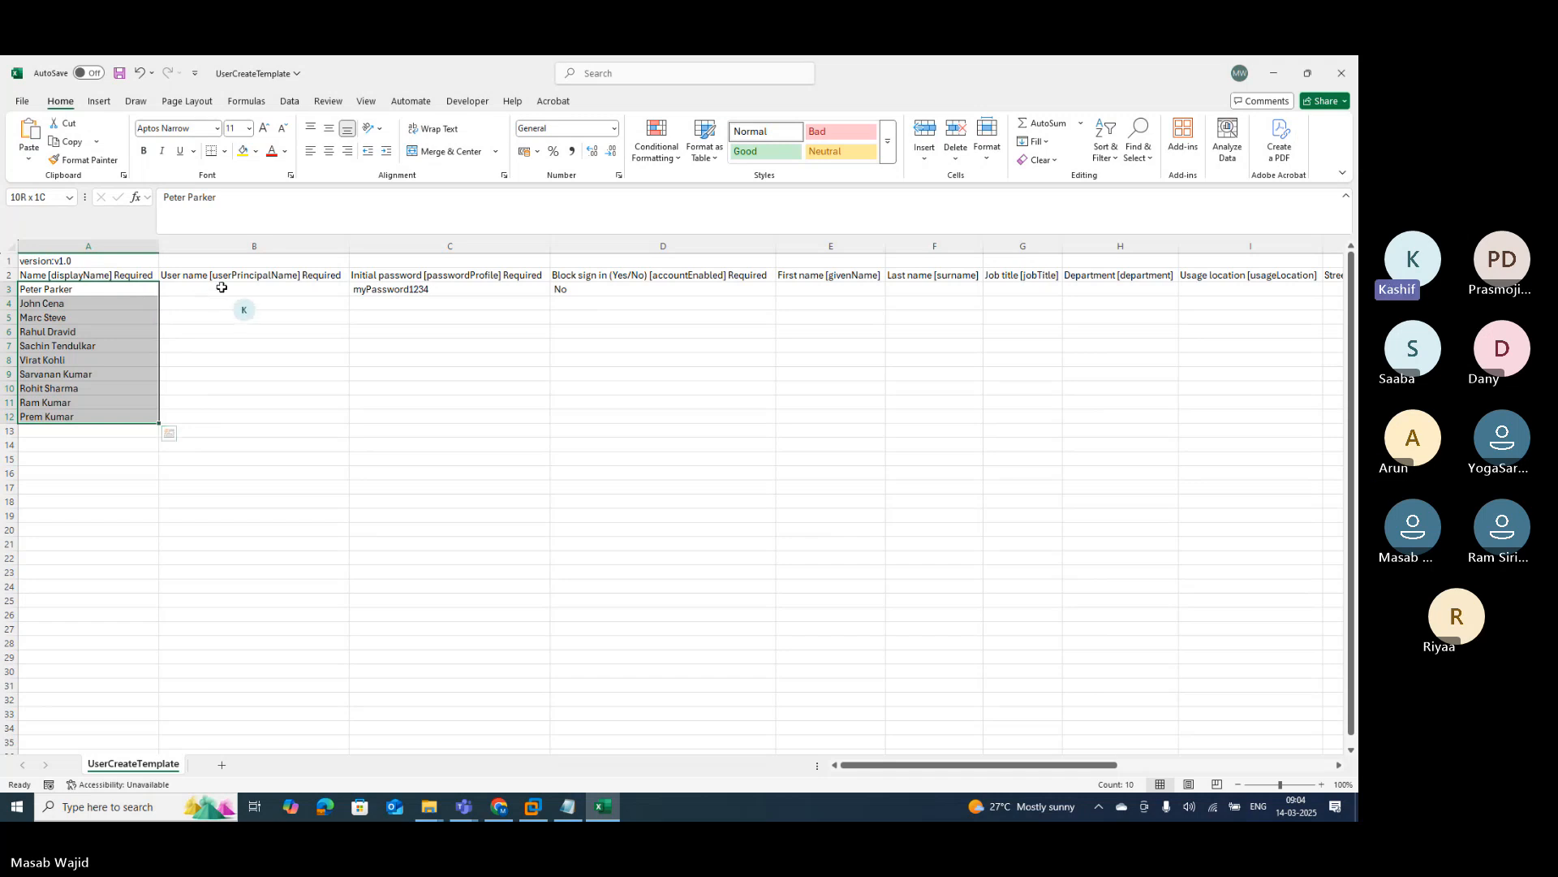
Step: Type the first user's sign-in address in B3, fixing the domain, and let Flash Fill complete B4:B12
click(259, 294)
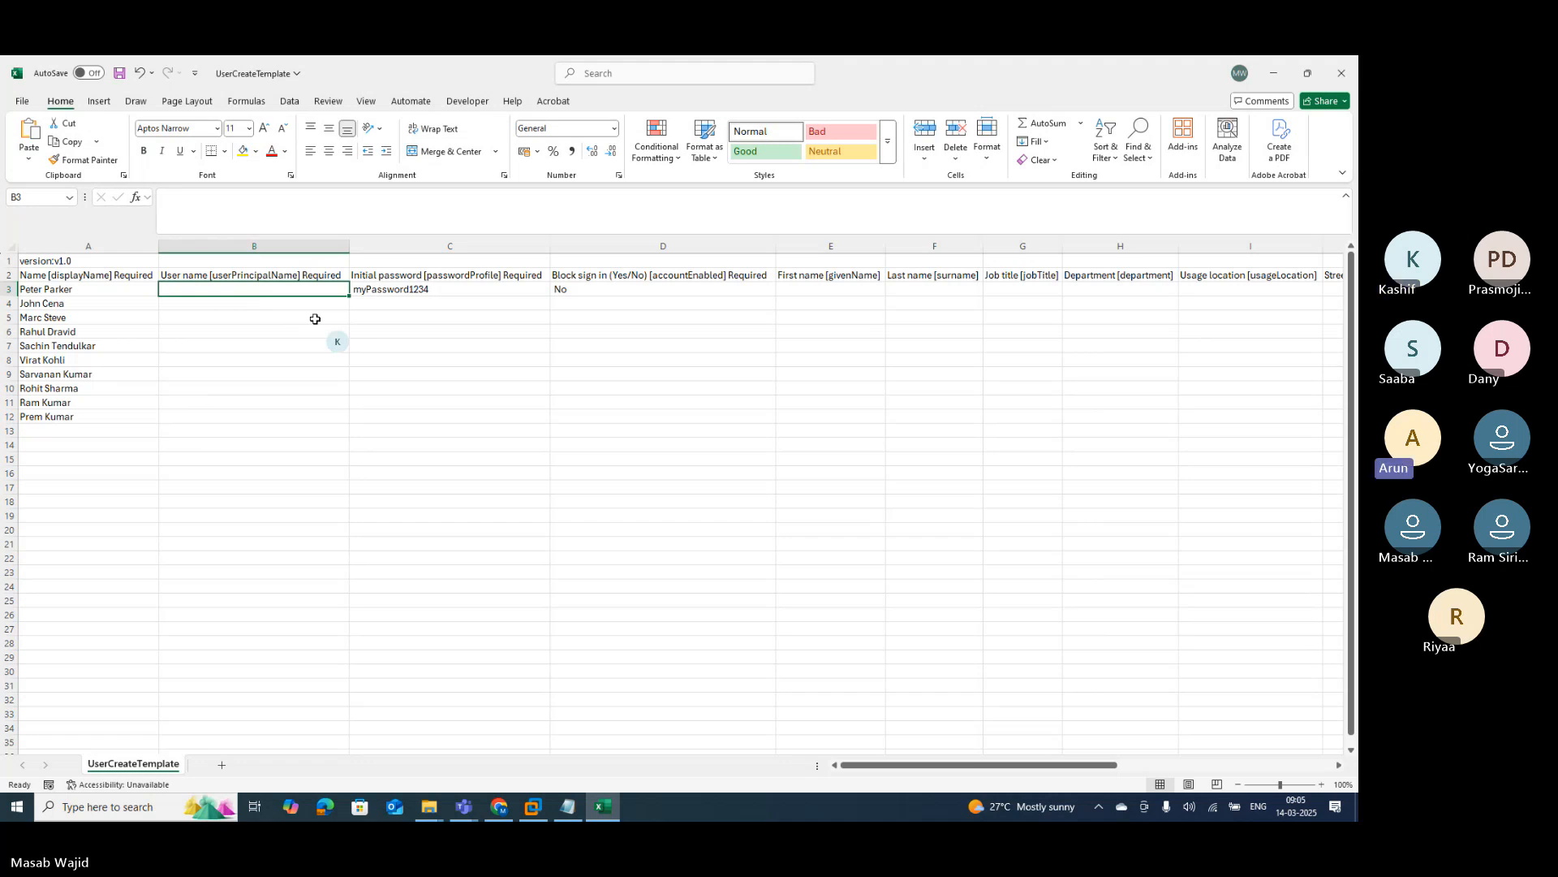
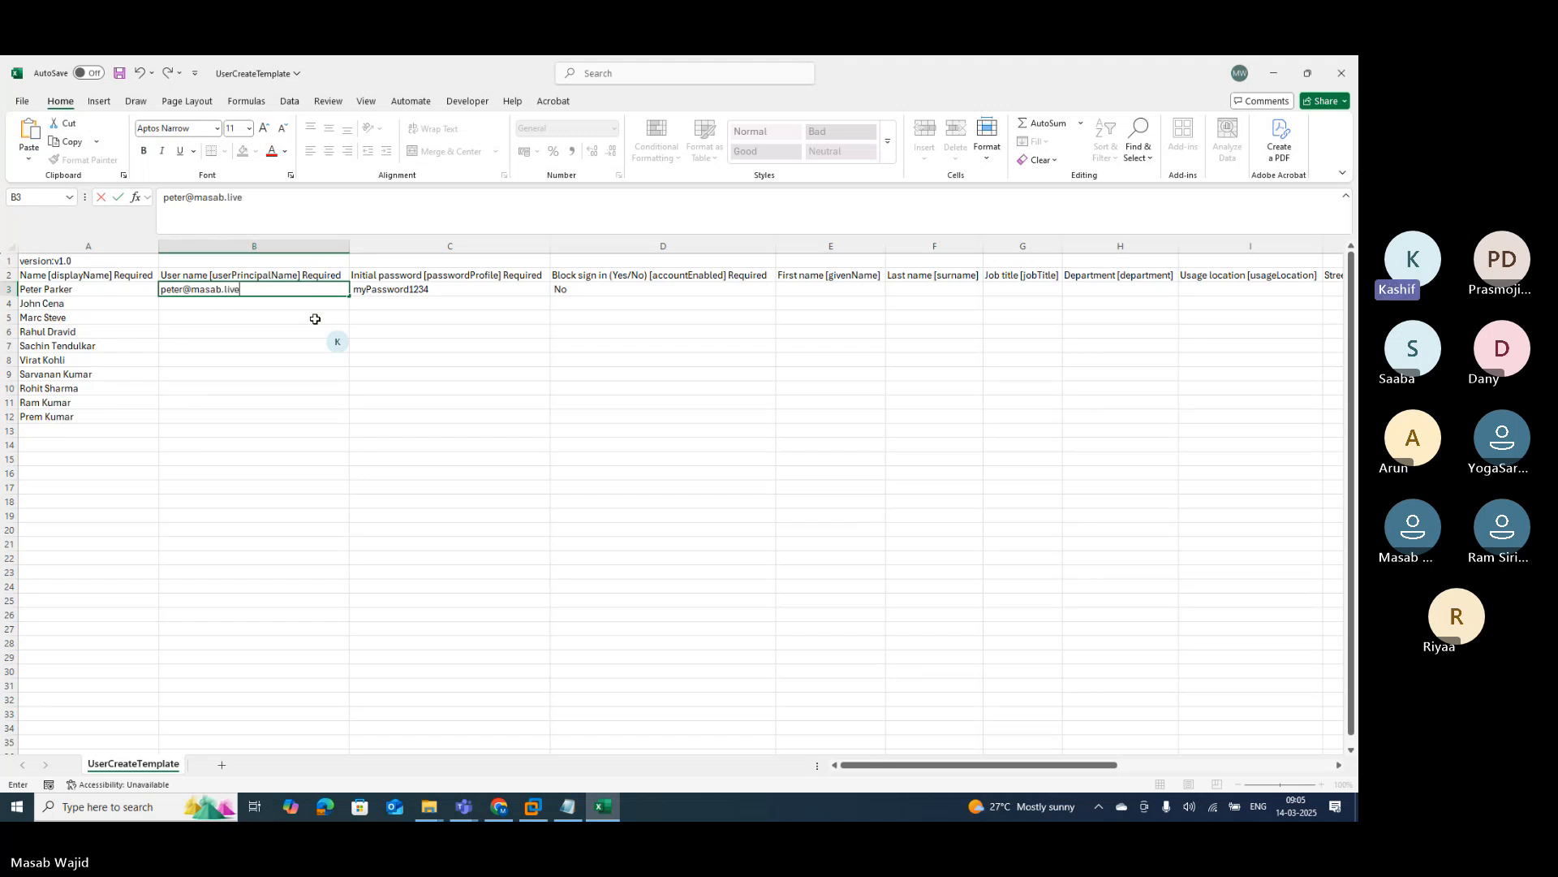
key(Return)
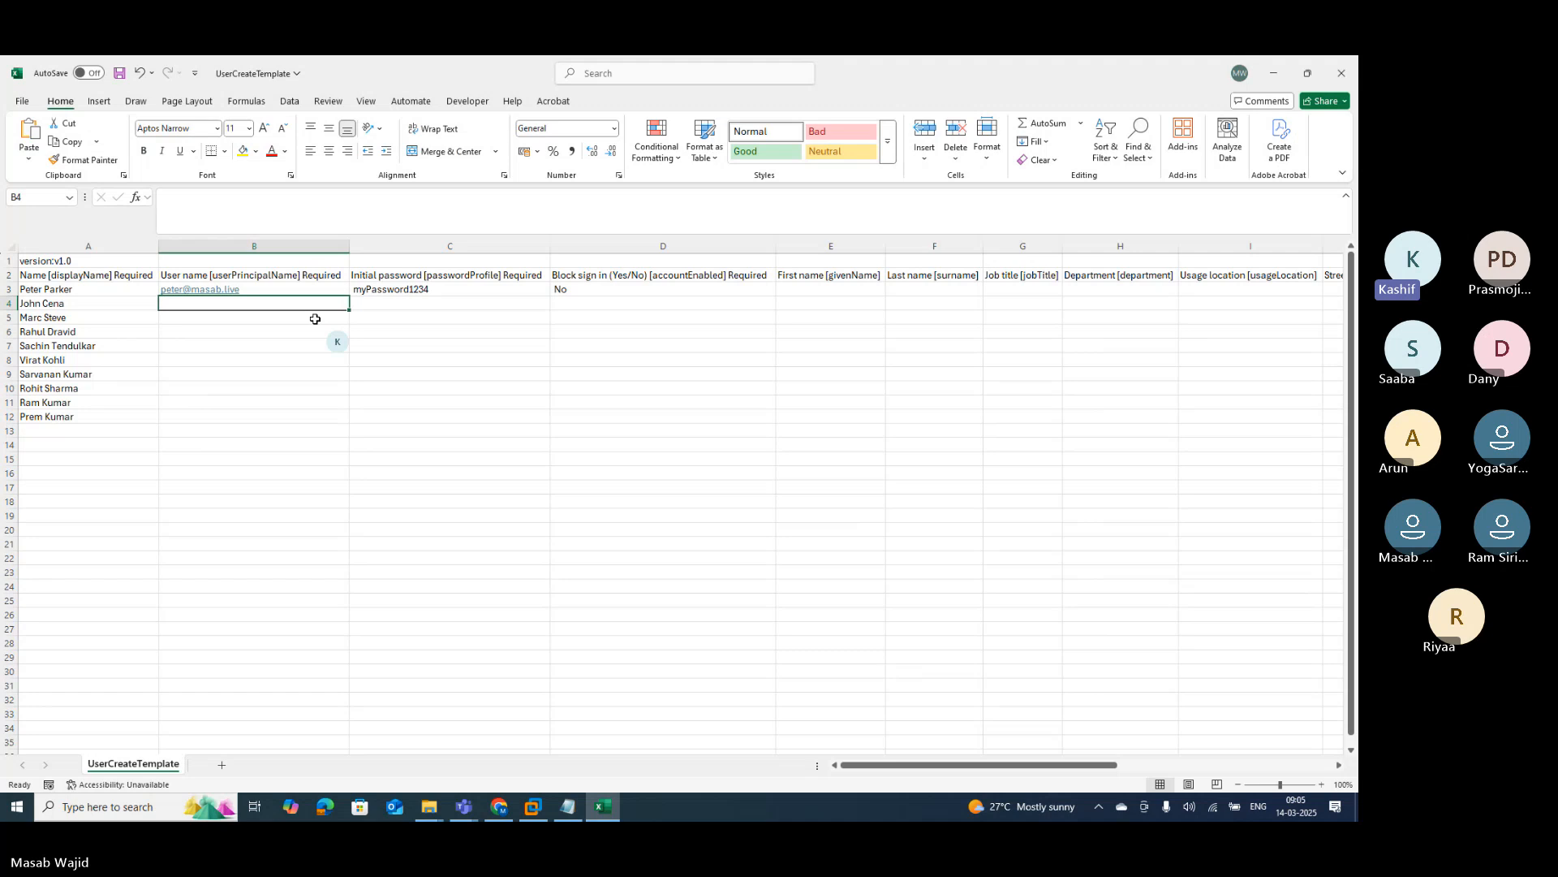
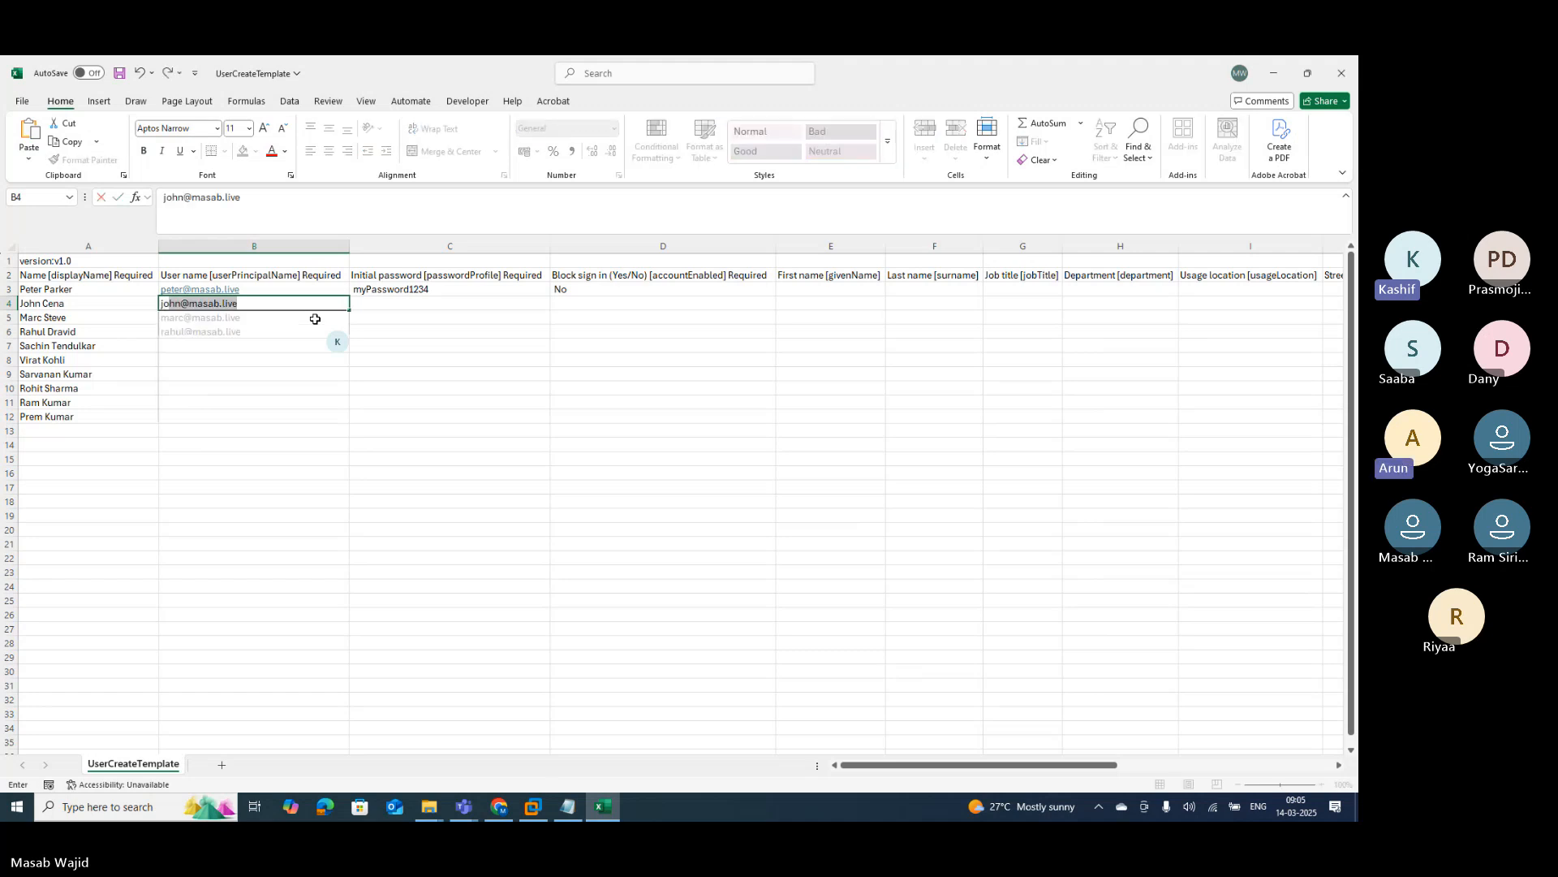
key(Return)
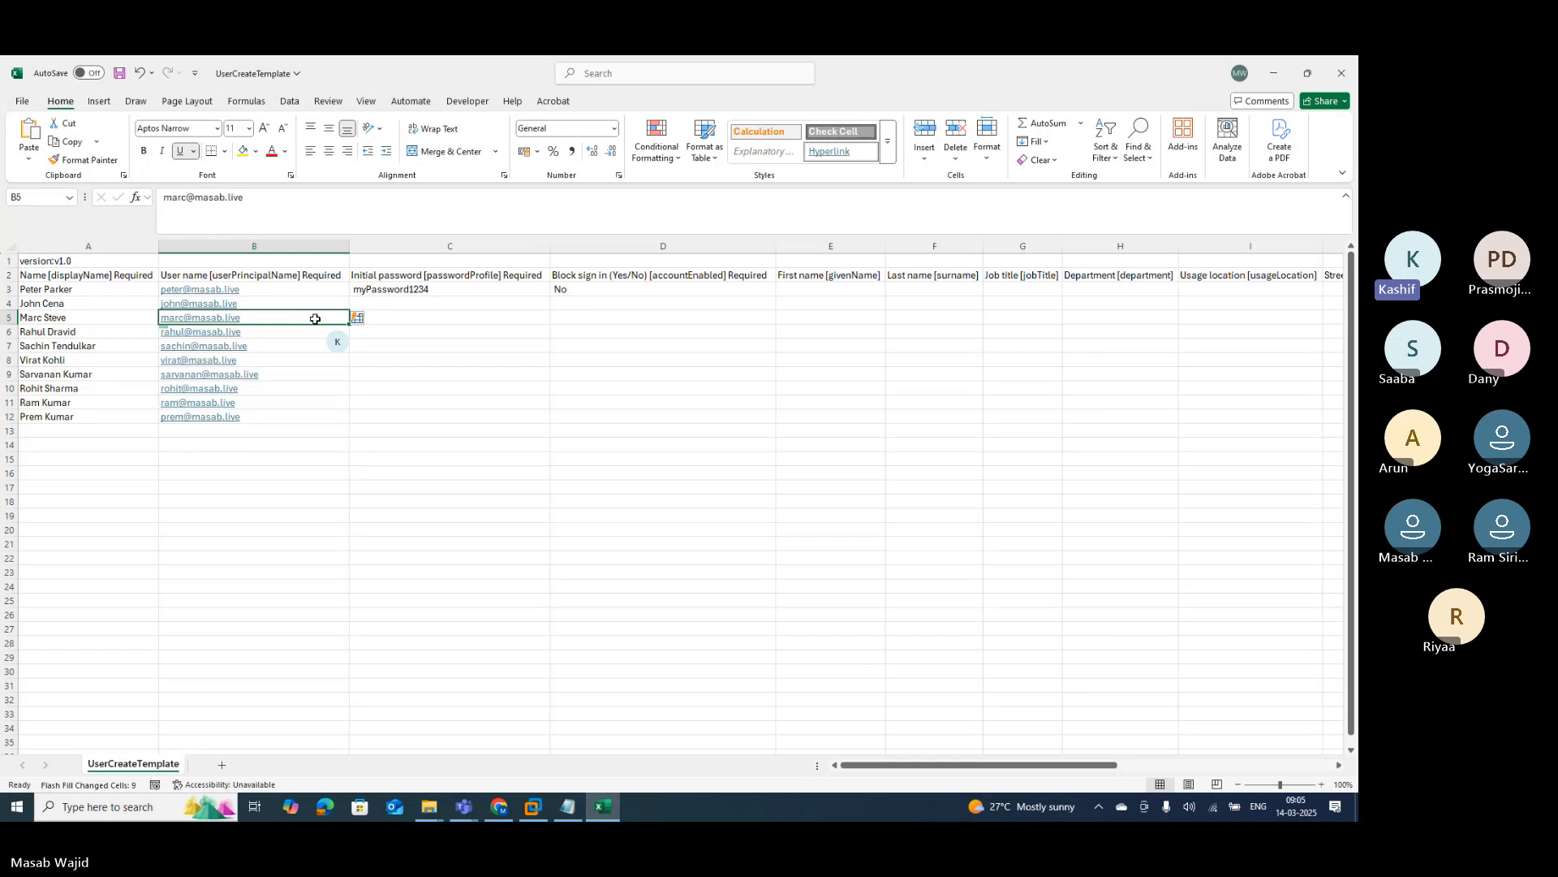
click(406, 304)
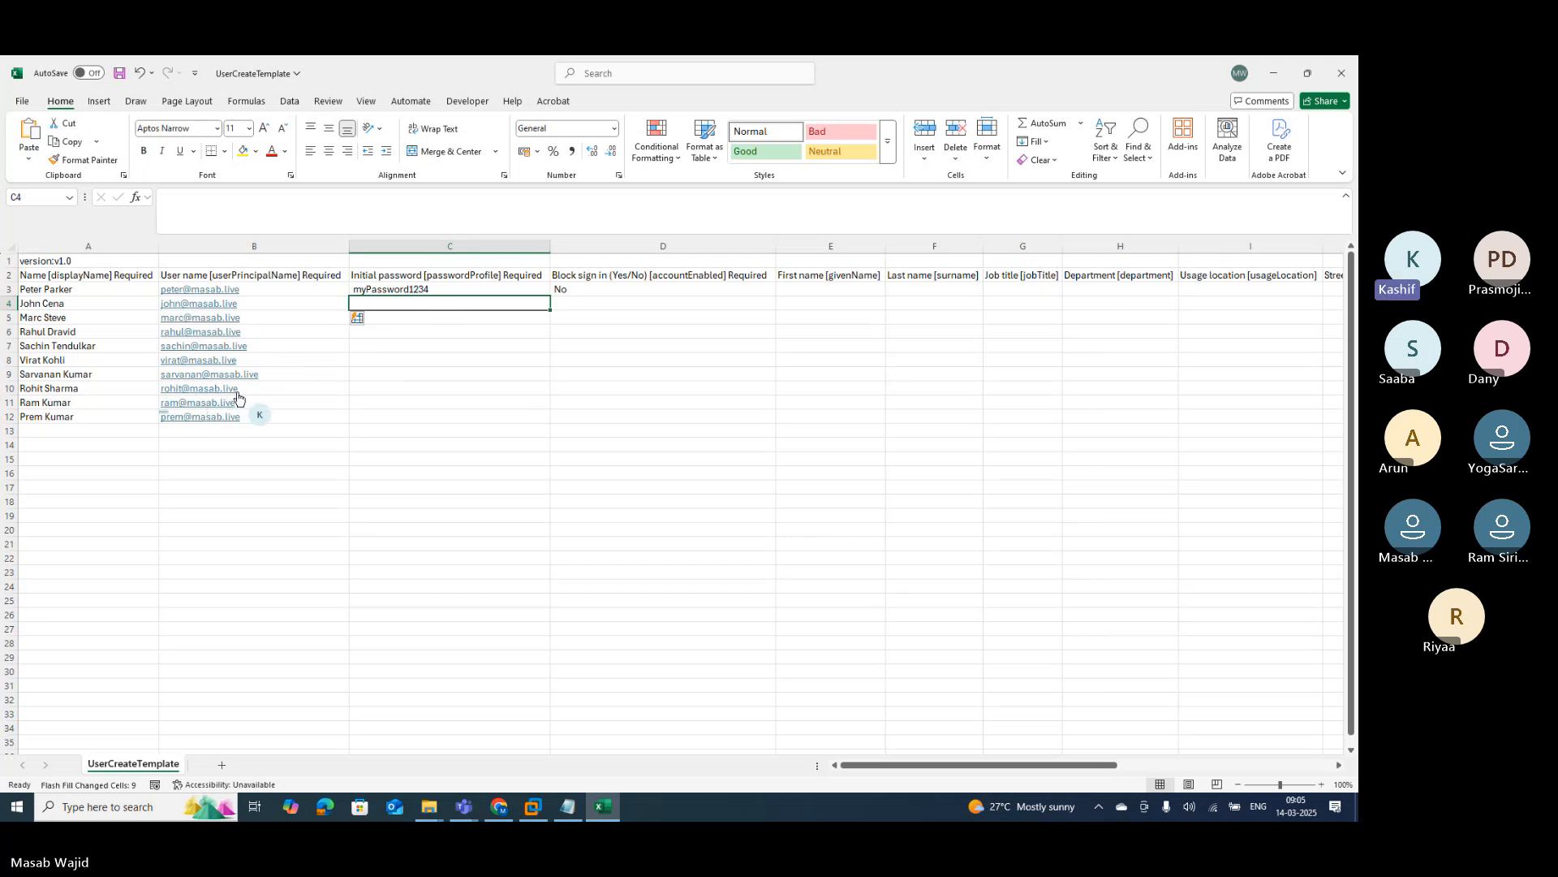
Step: Copy the first user's initial password from C3 into C4:C12
click(404, 289)
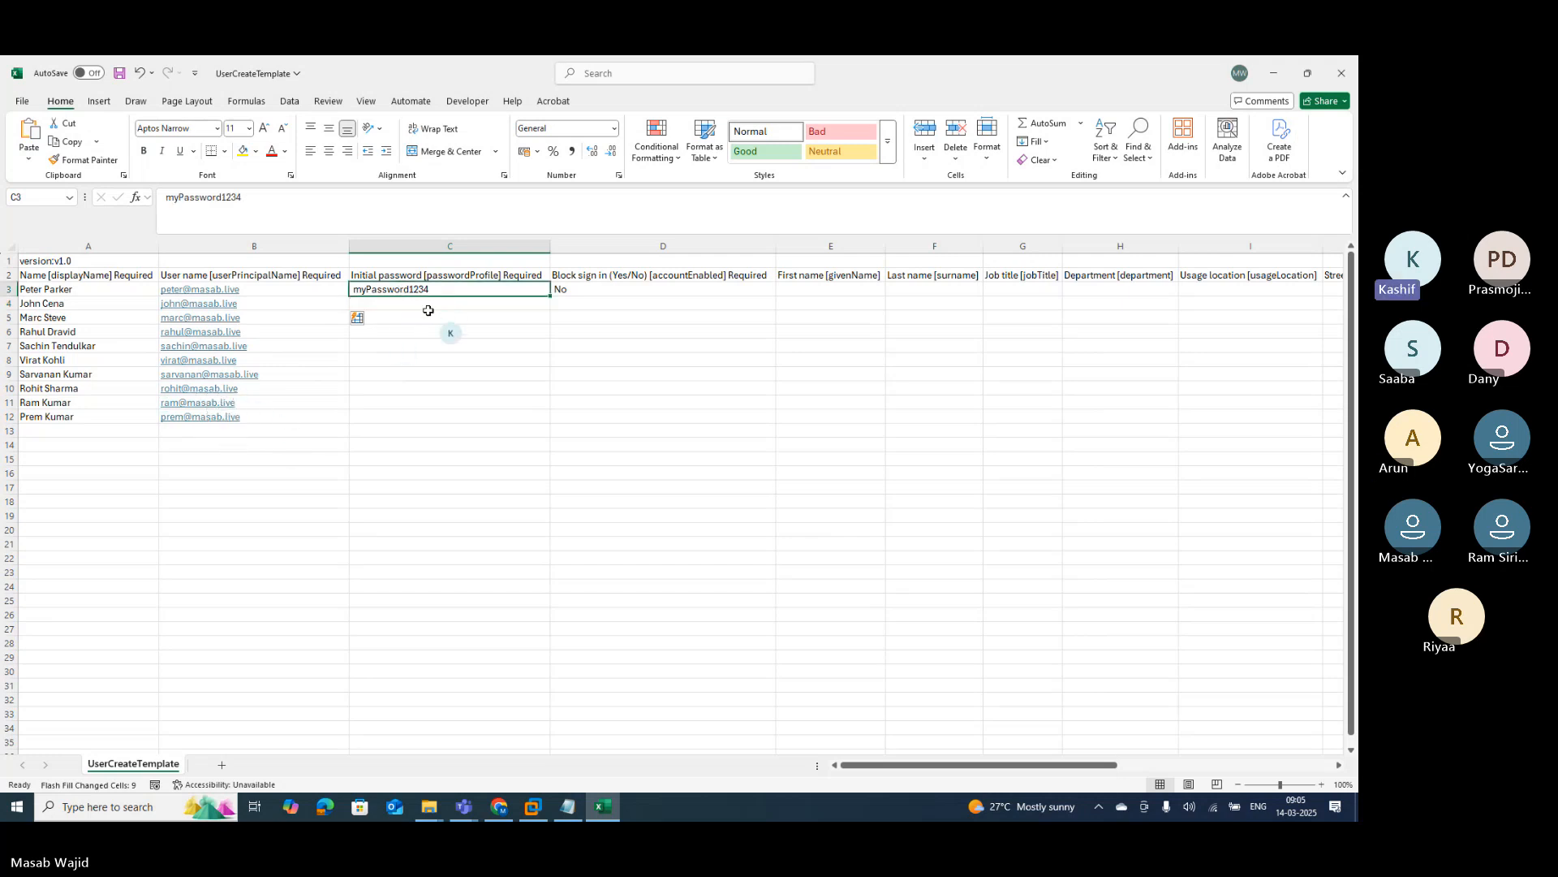
key(ctrl+c)
click(396, 302)
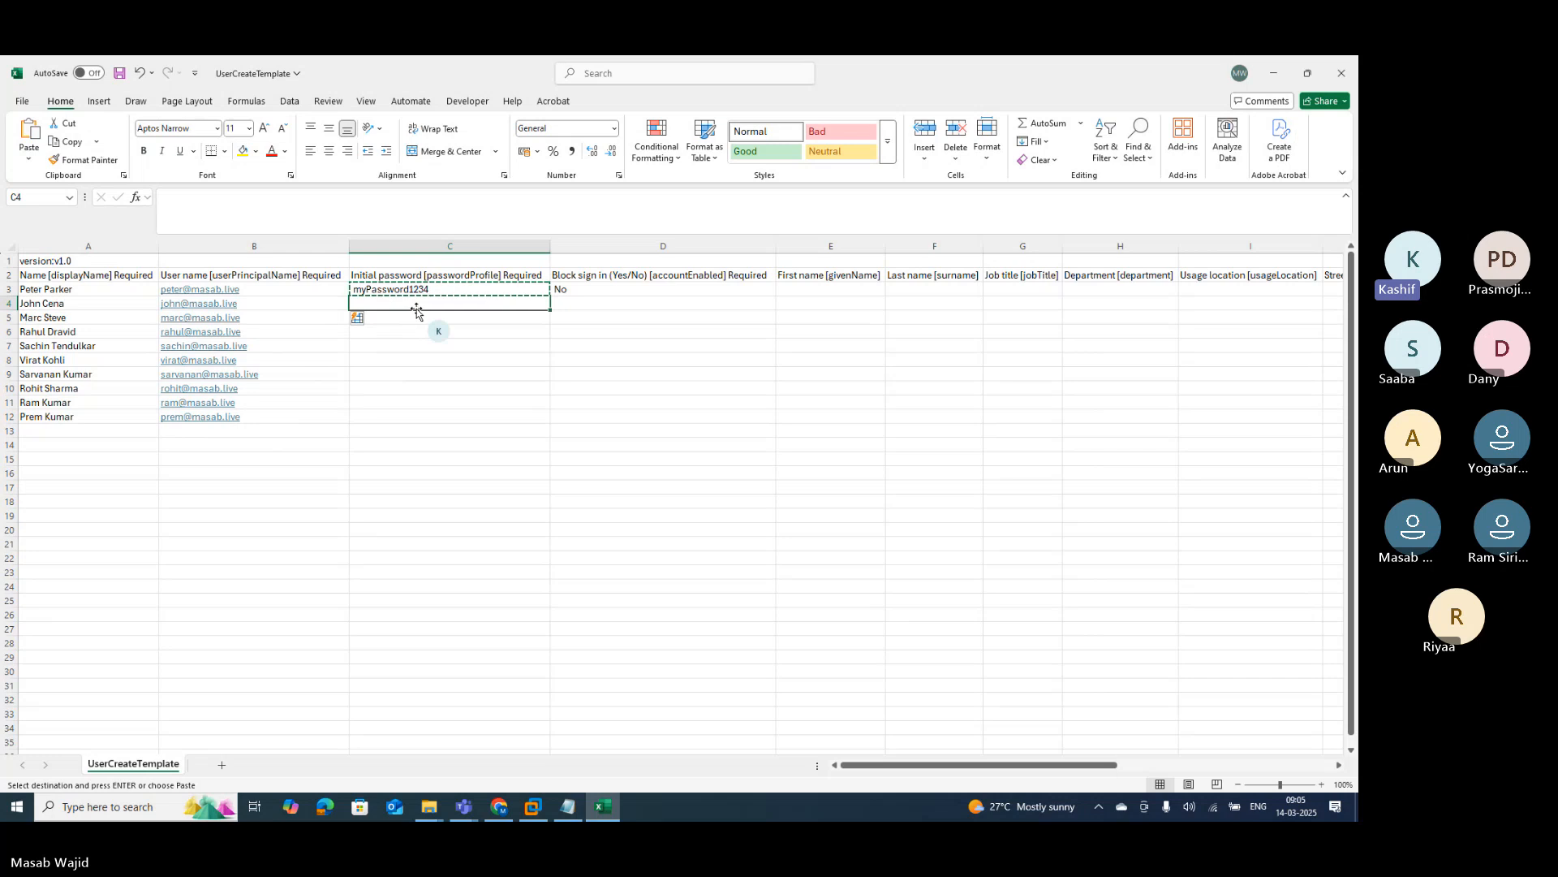
key(shift+Down)
key(shift+Down)
key(shift+Down)
key(shift+Down)
key(shift+Down)
key(shift+Down)
key(shift+Down)
key(shift+Down)
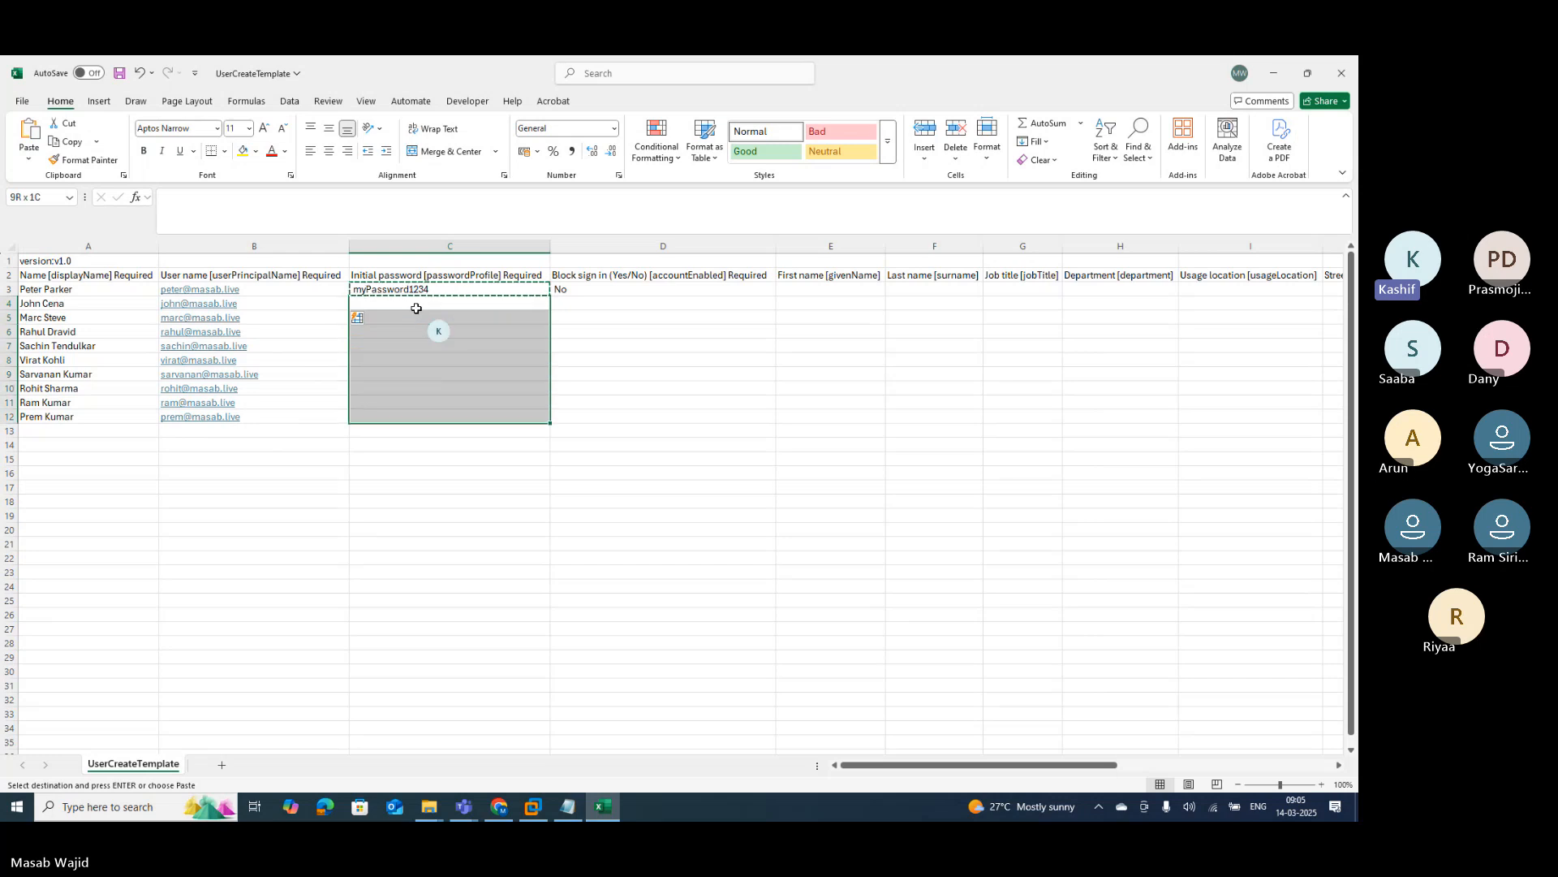
key(ctrl+v)
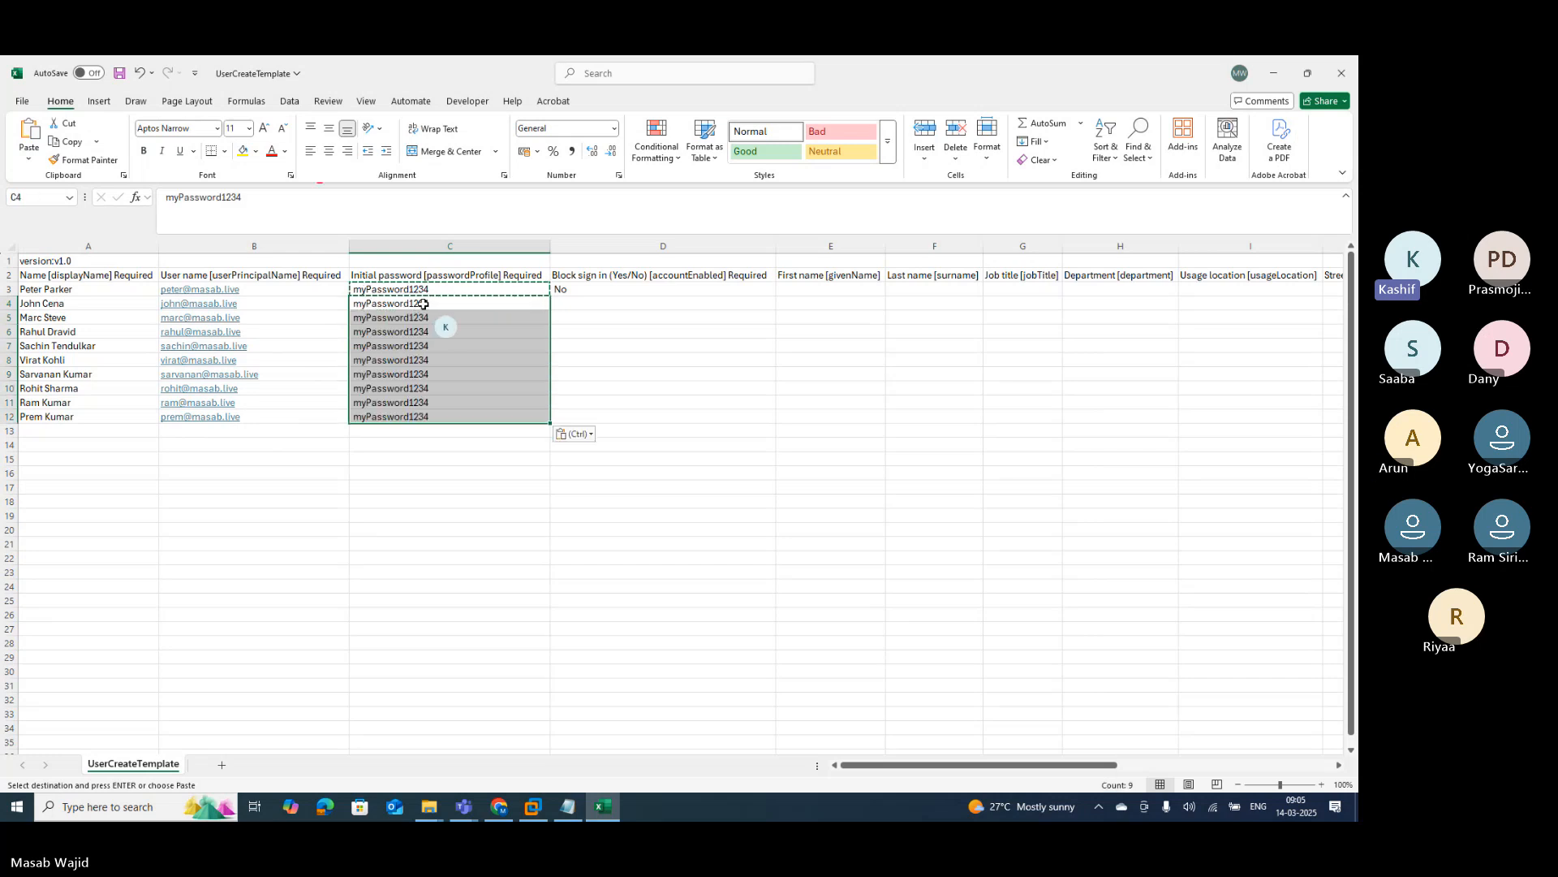
Step: Copy the Block sign in value No from D3 into D4:D12
click(644, 290)
key(ctrl+c)
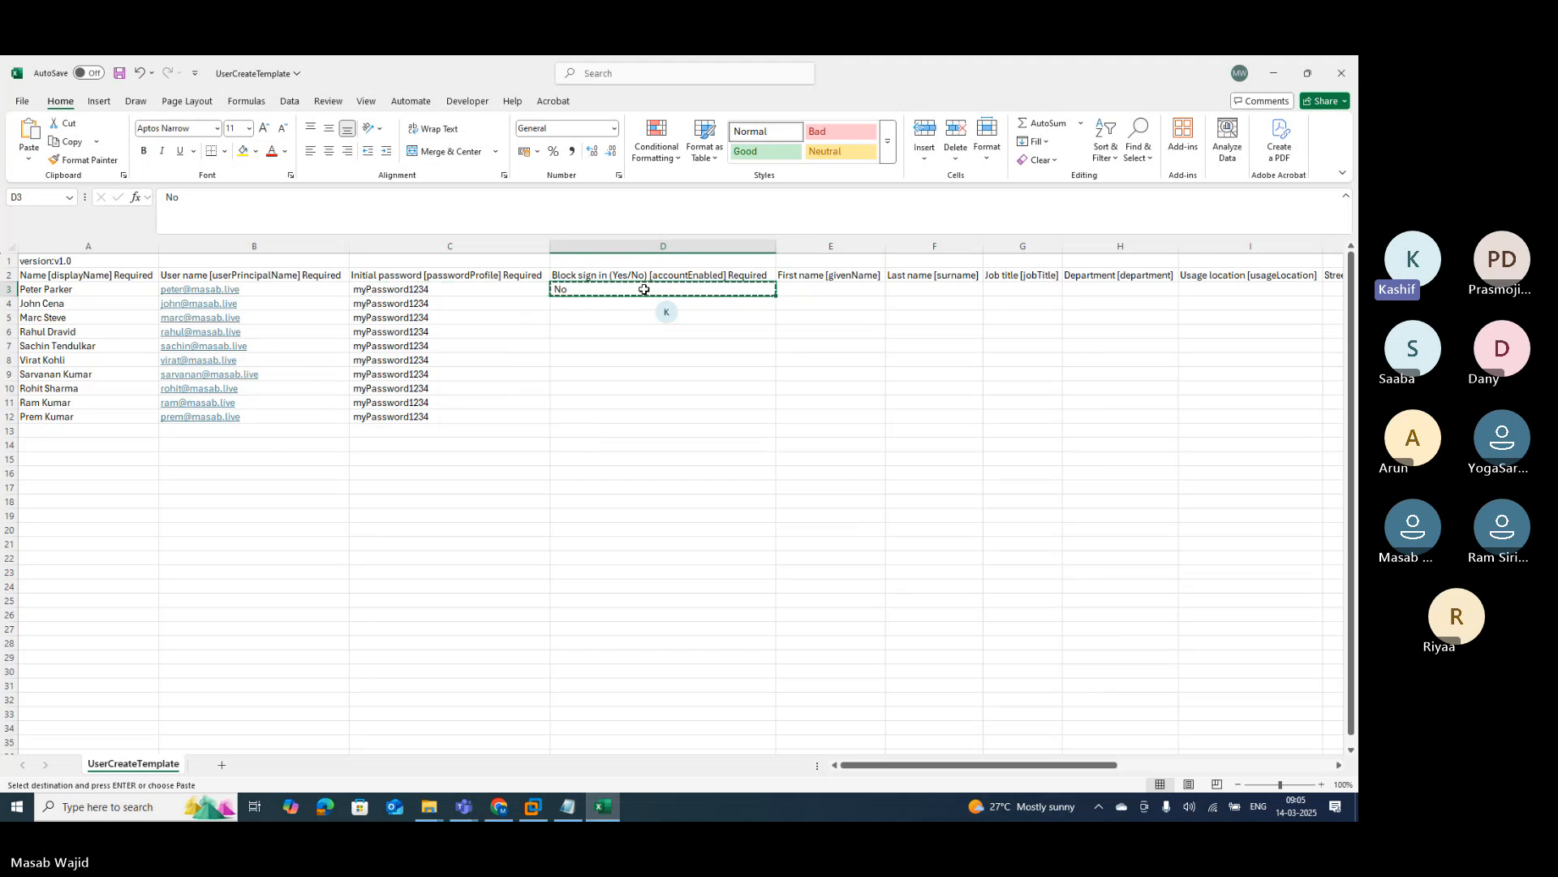
key(Down)
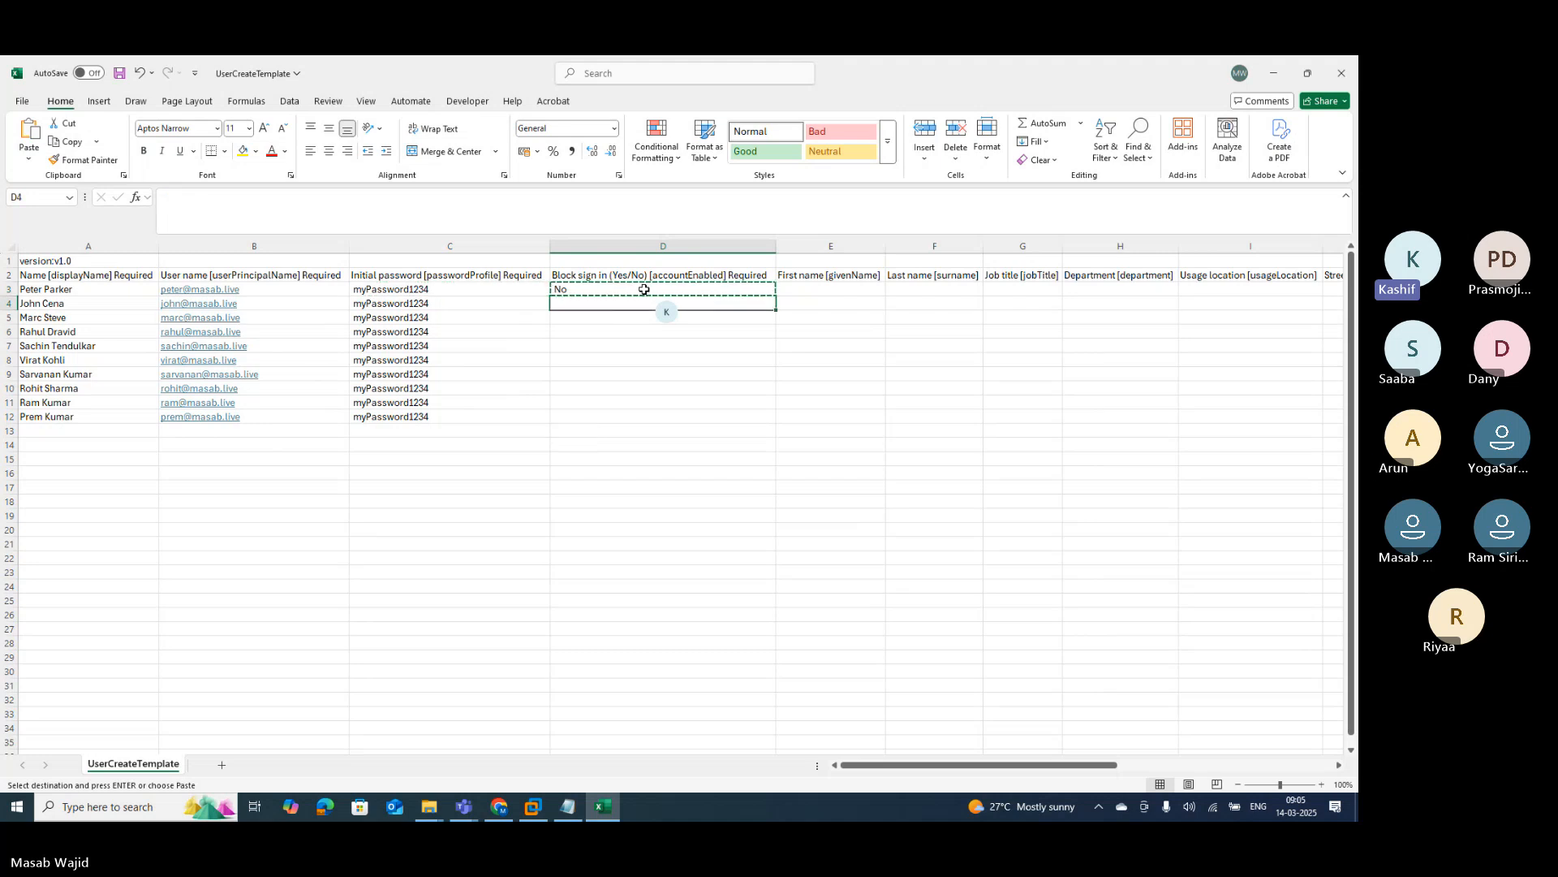
key(shift+Down)
key(shift+Down)
key(shift+Down)
key(shift+Down)
key(shift+Down)
key(shift+Down)
key(shift+Down)
key(shift+Down)
key(shift+Down)
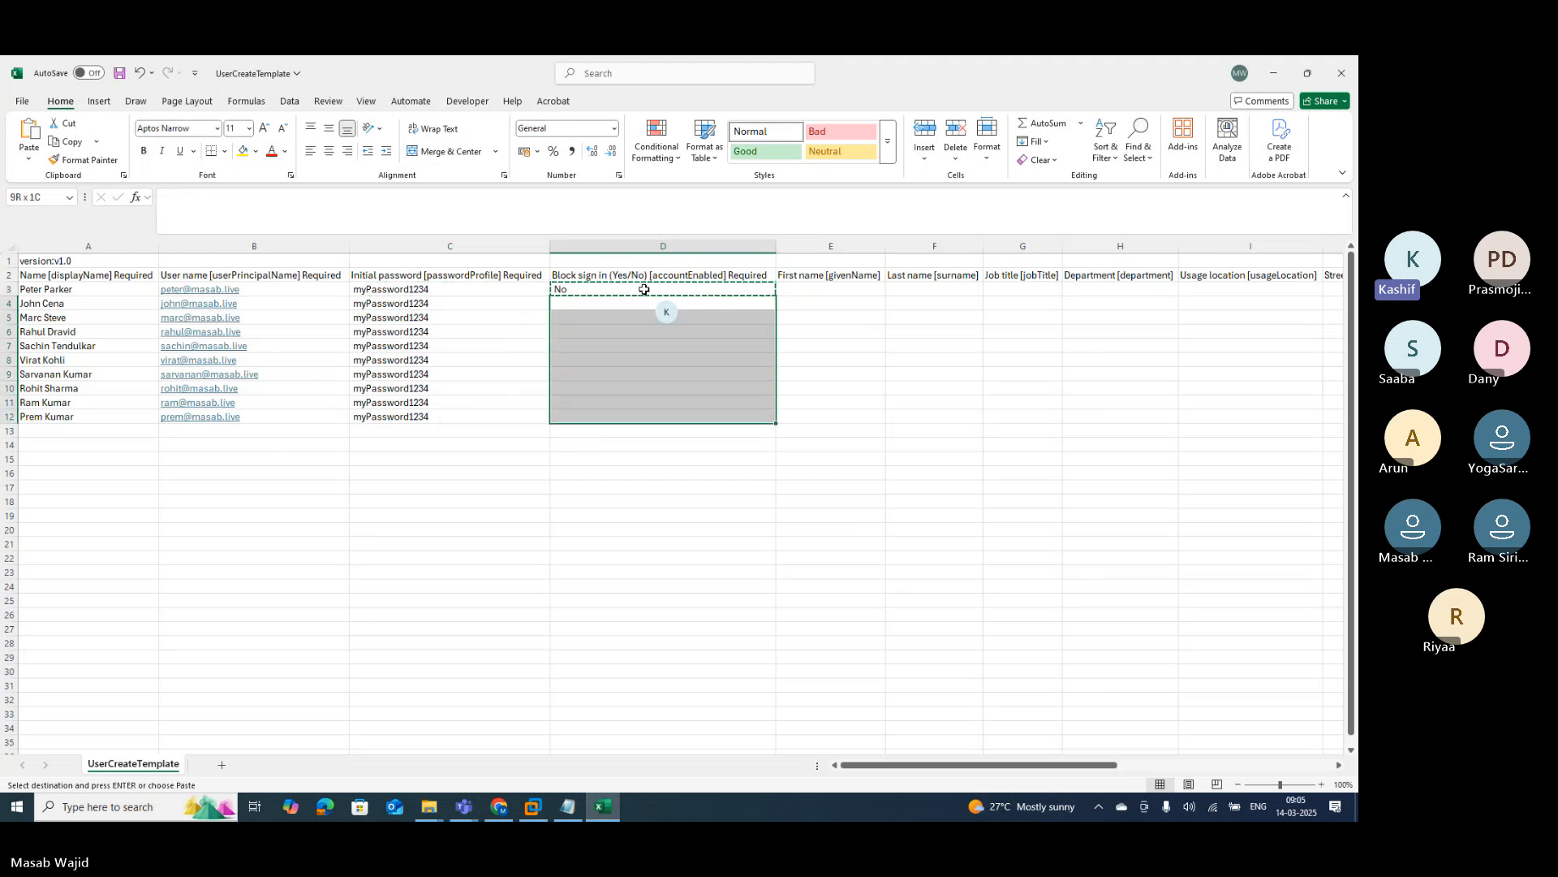
key(shift+Up)
key(ctrl+v)
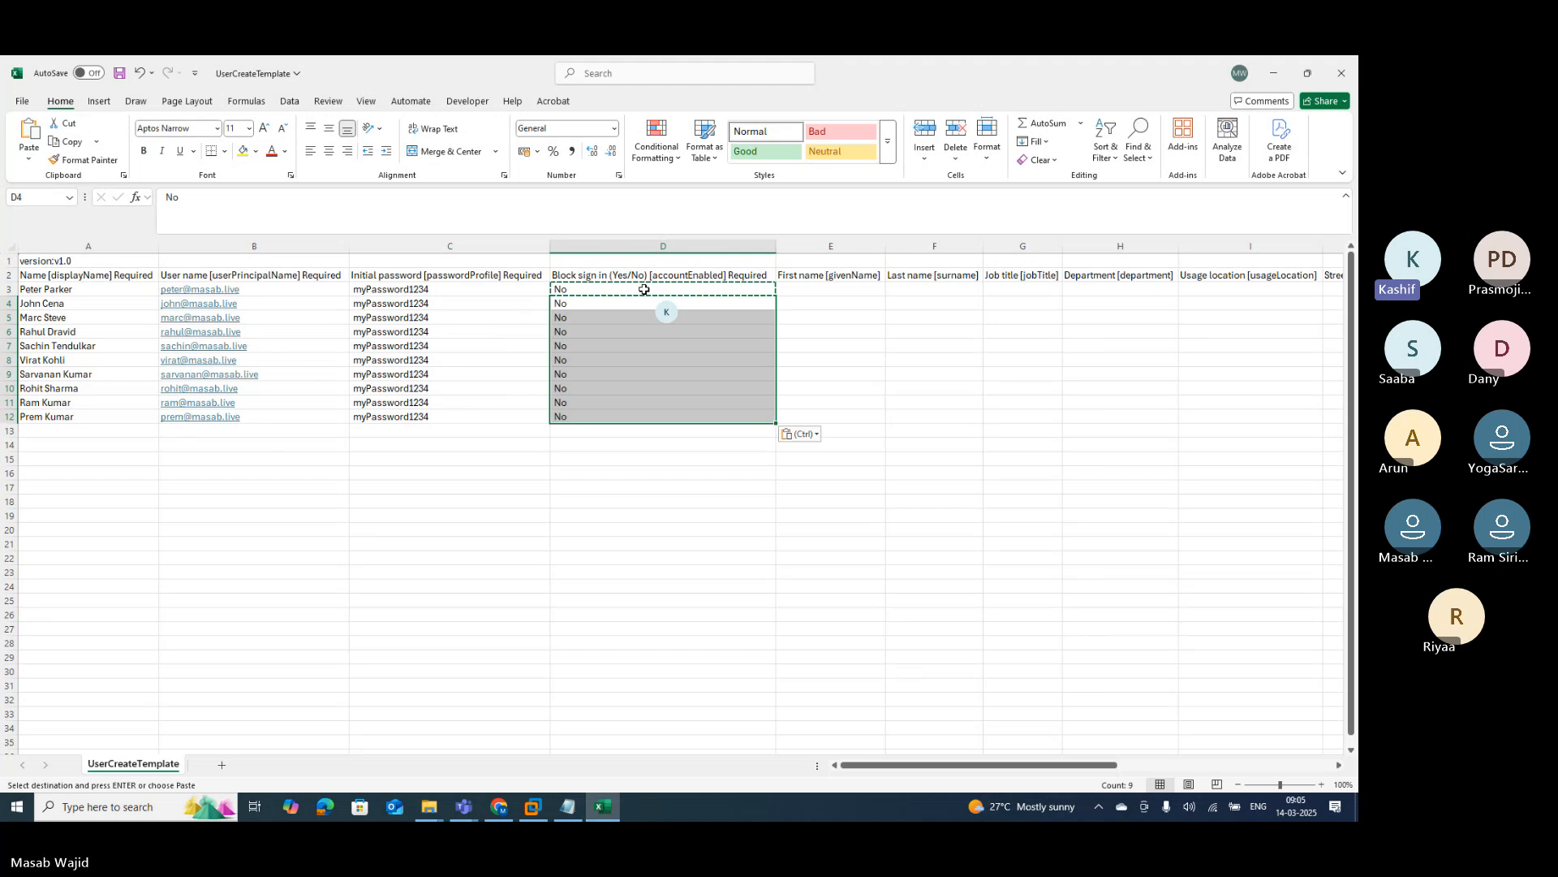
key(Right)
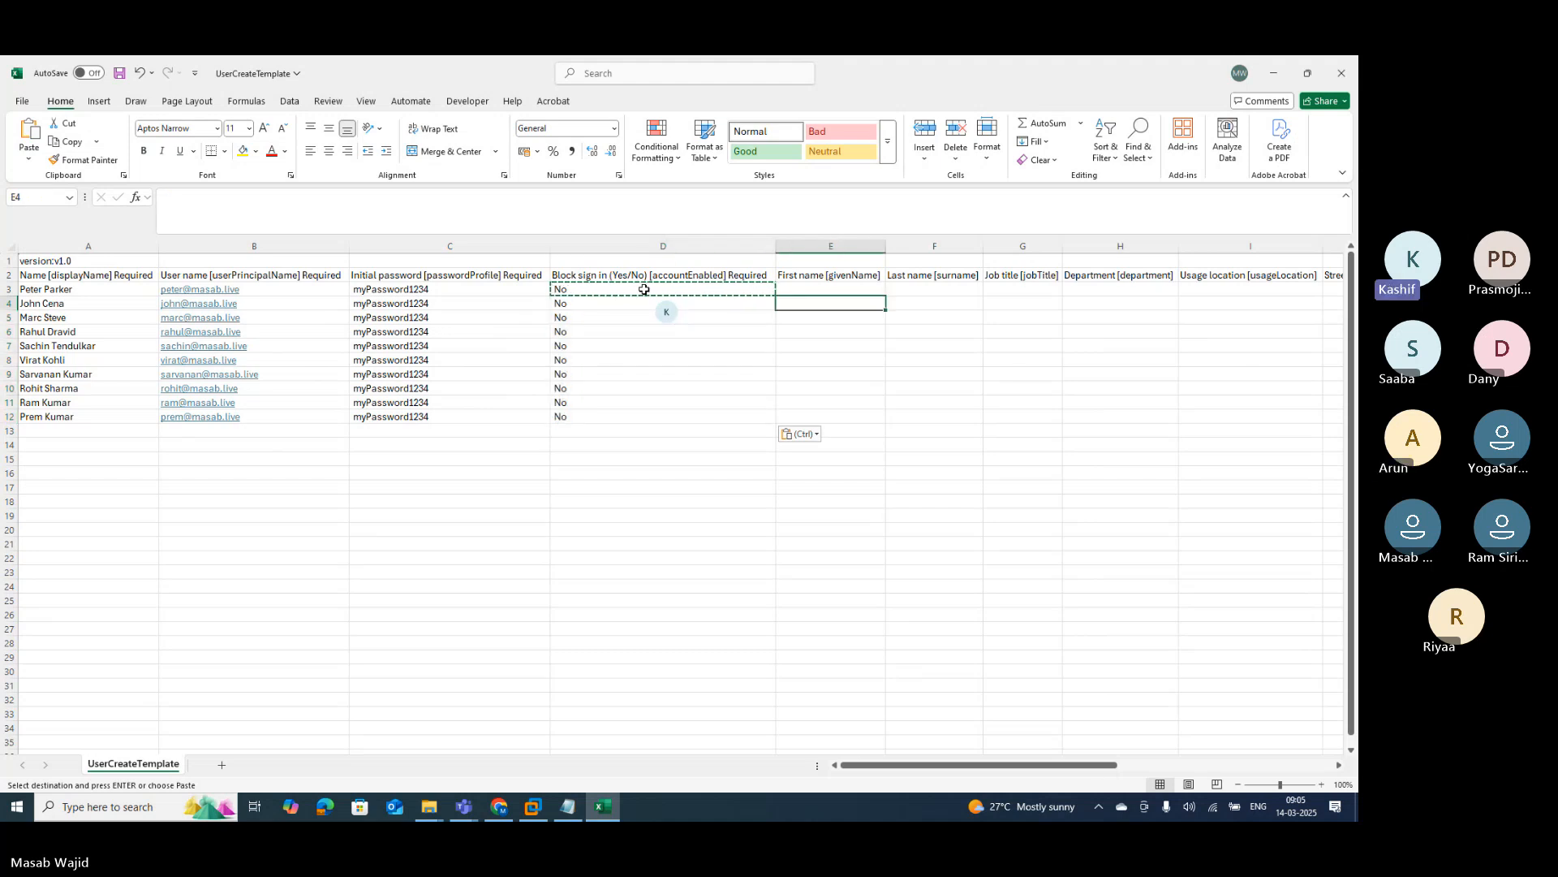
key(Up)
Step: Enter the first two first names and accept Flash Fill's first names for the remaining users
text(Peter)
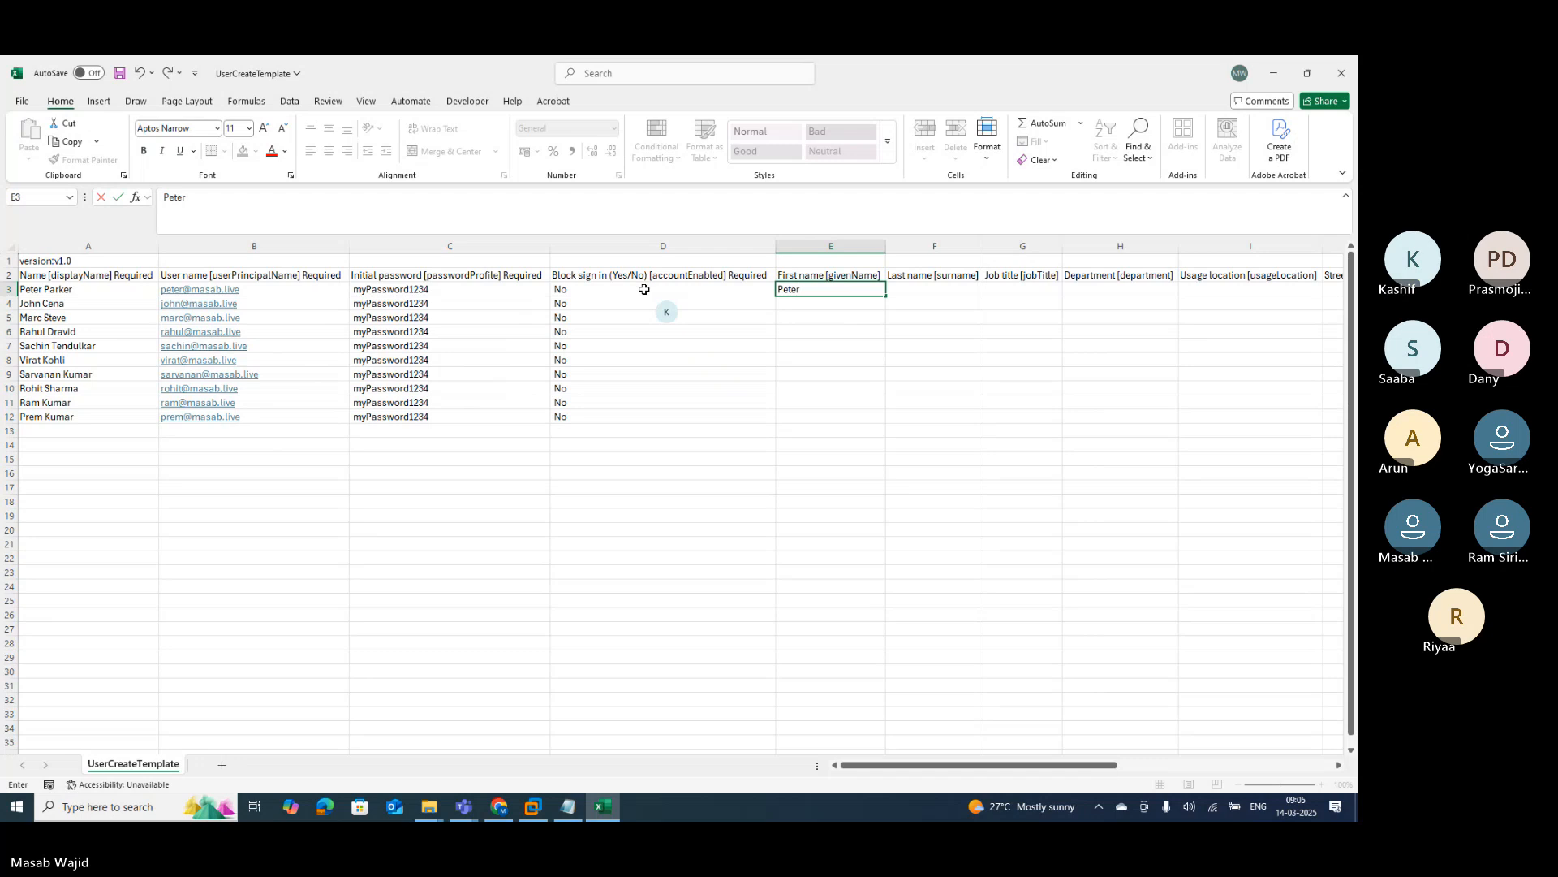
key(Return)
text(John)
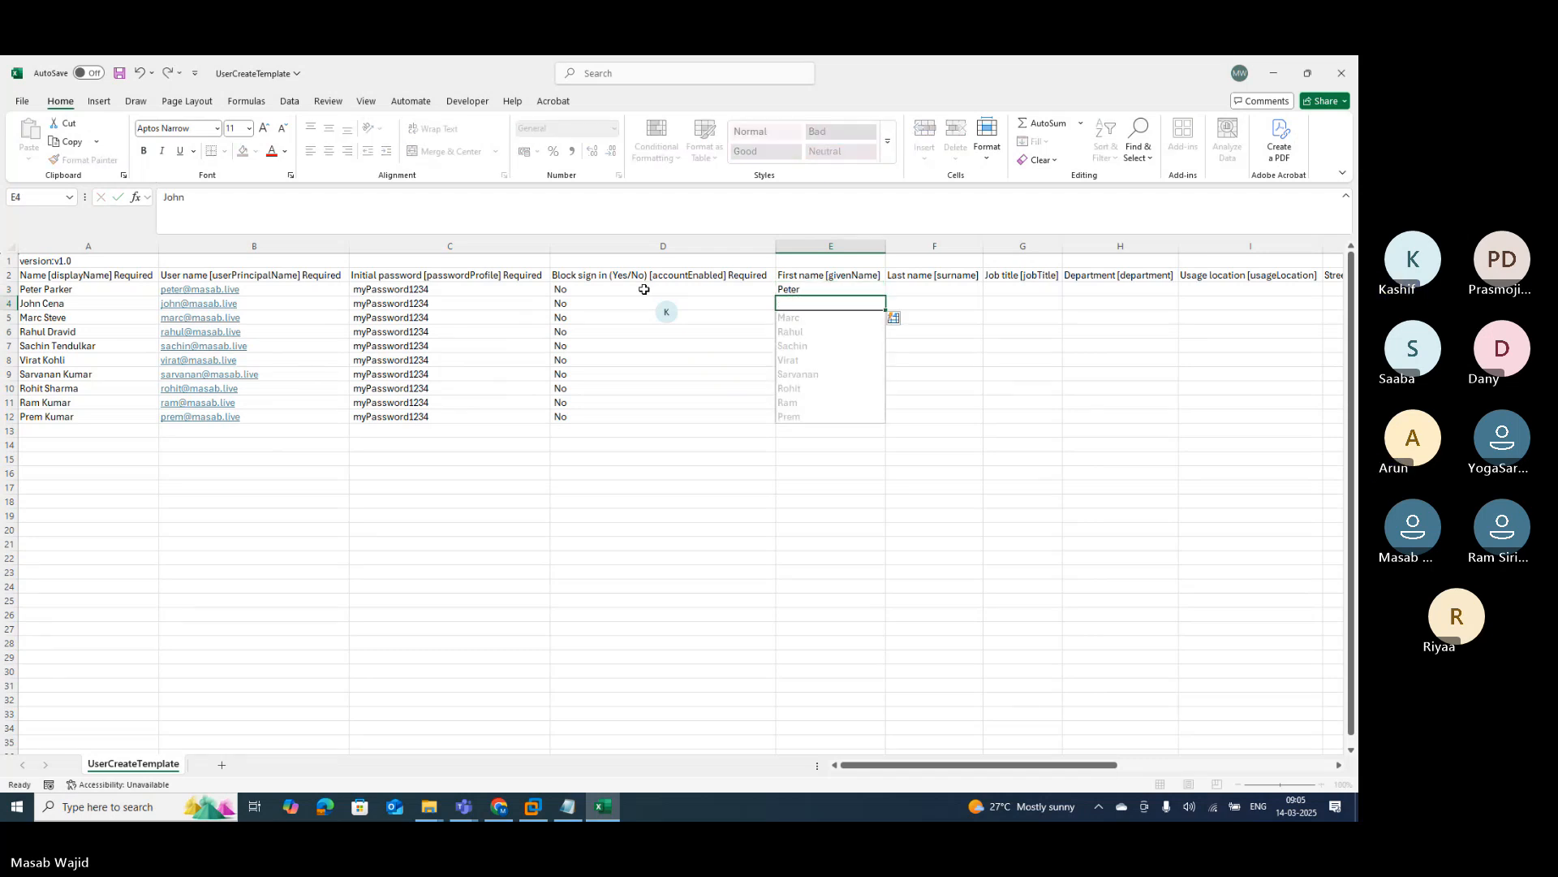
key(Return)
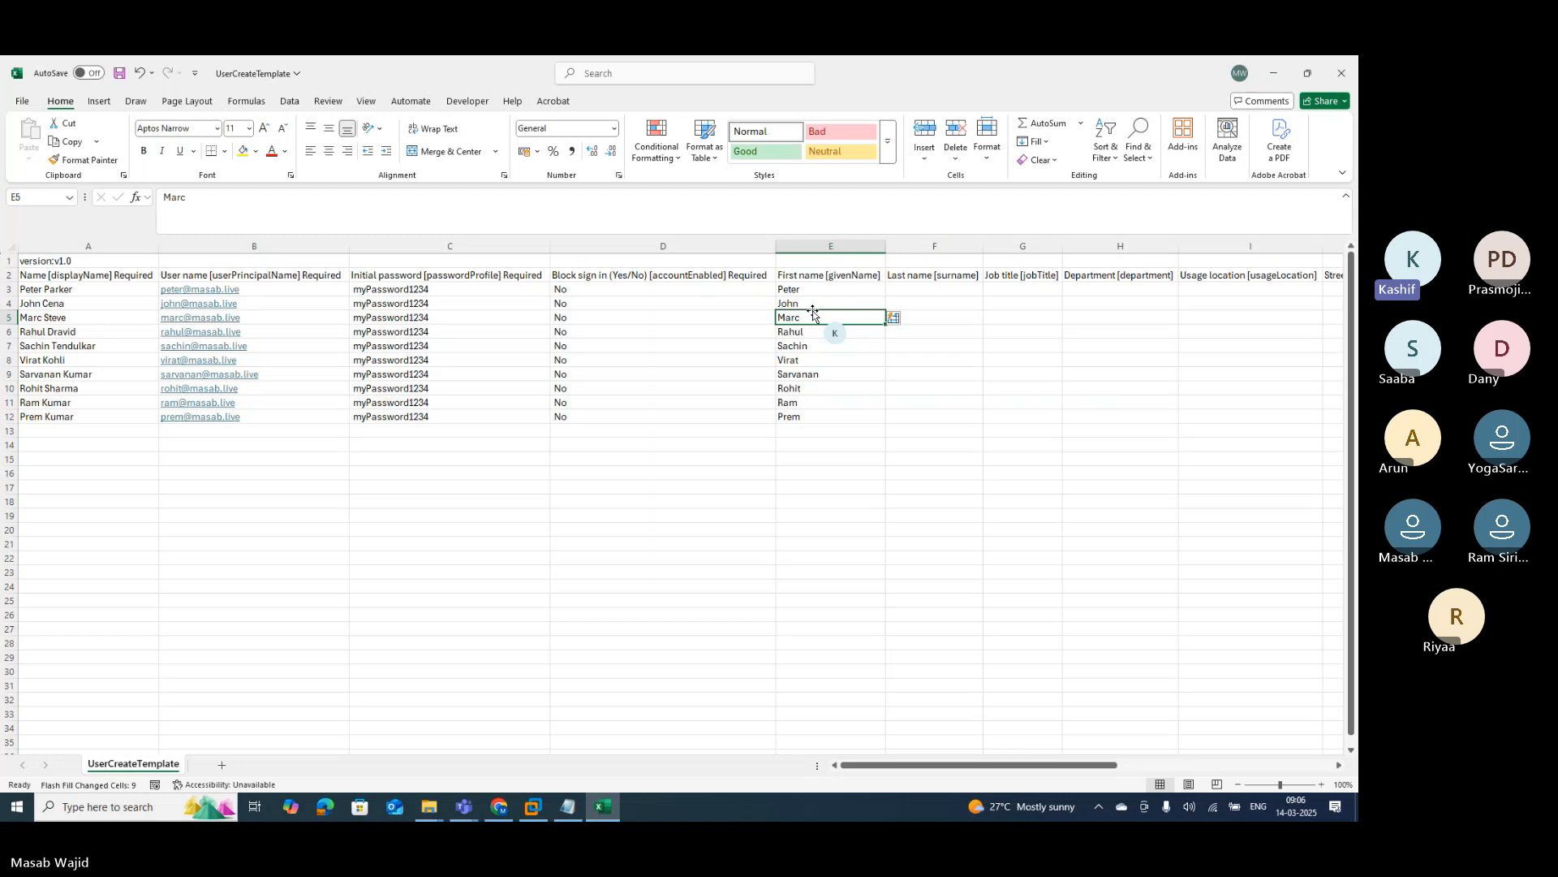
Step: Type the first three surnames into F3:F5 of the Last name column
click(926, 288)
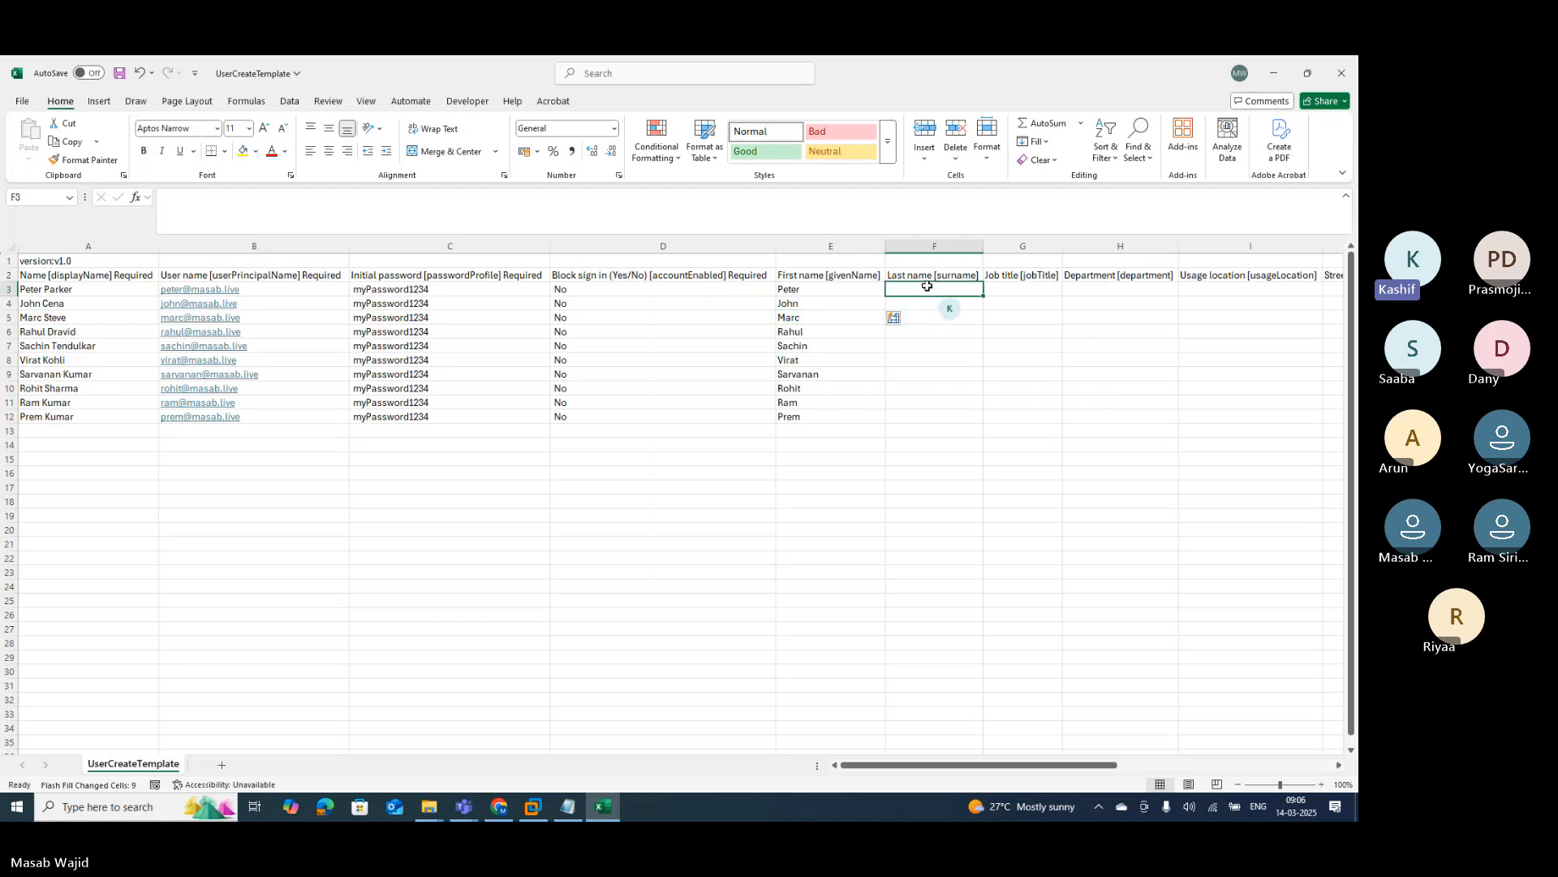
text(Parker)
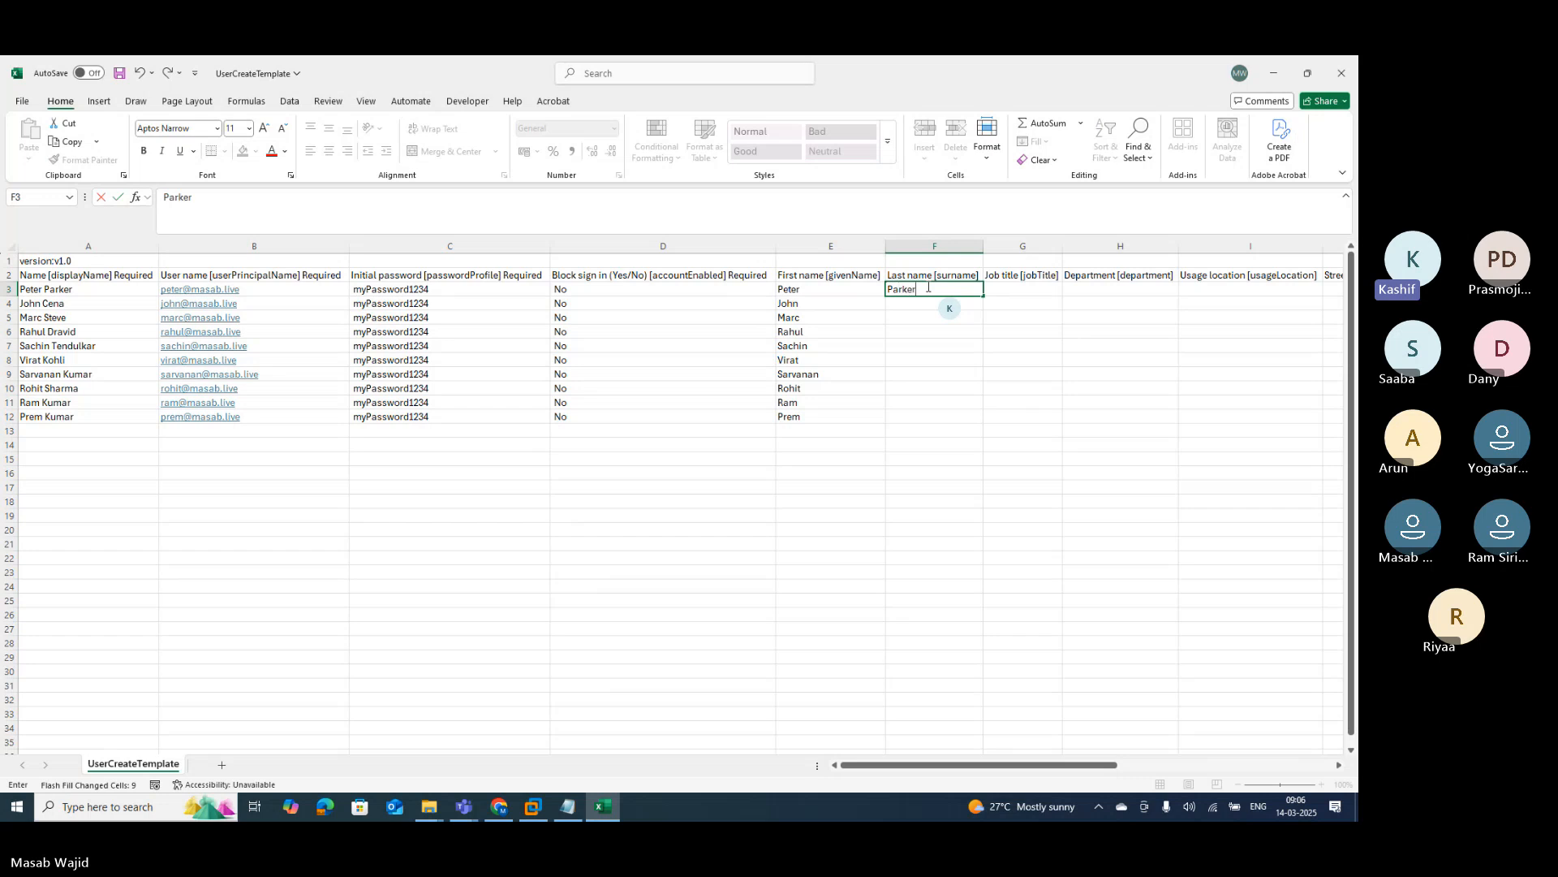
key(Return)
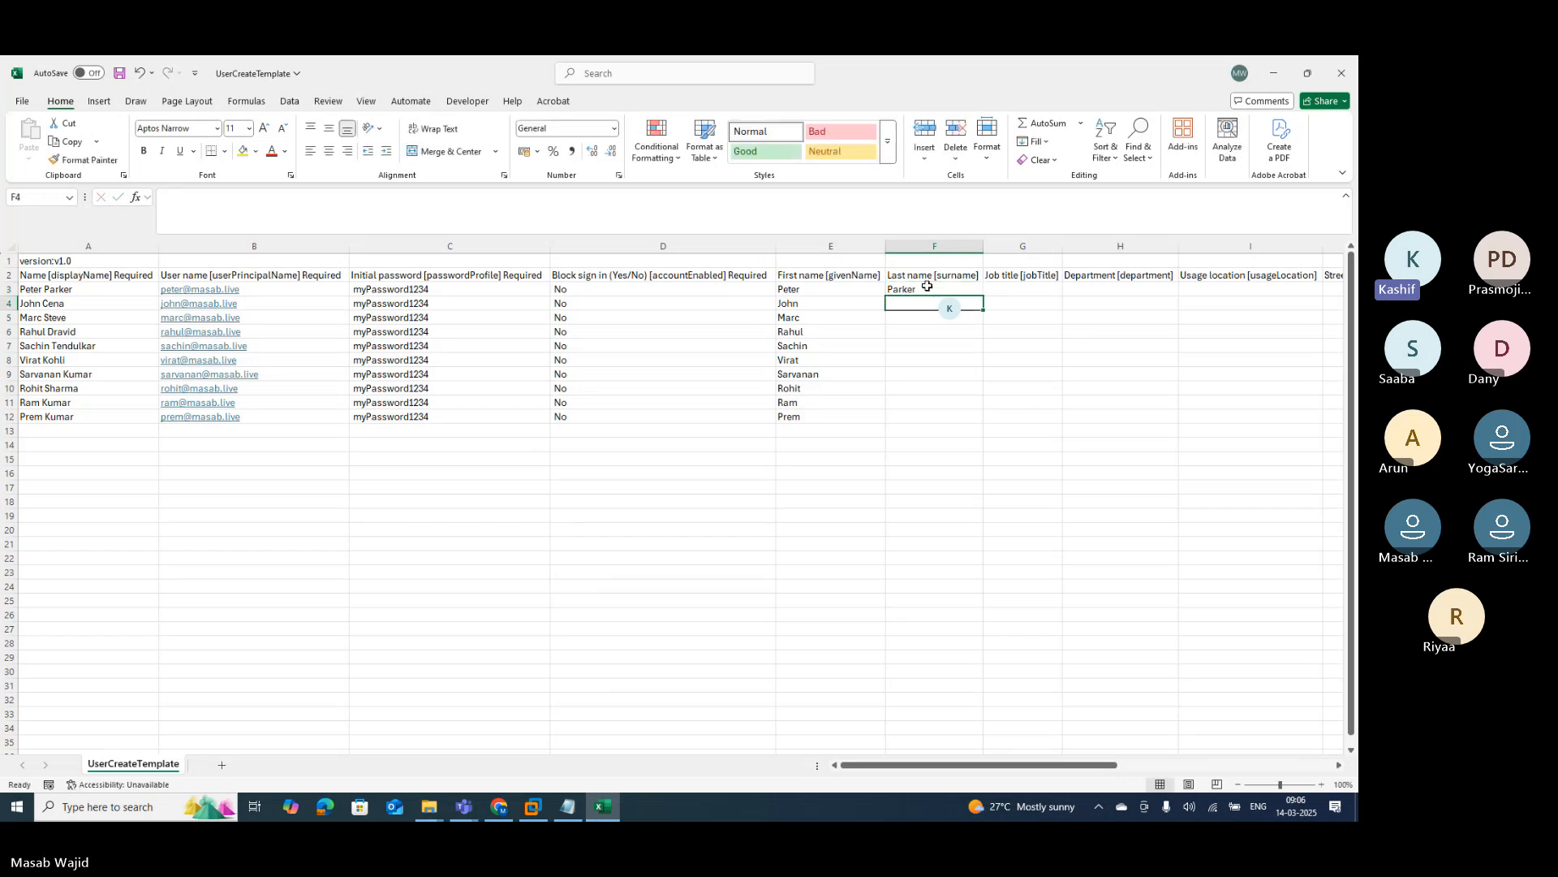
text(Cena)
key(Return)
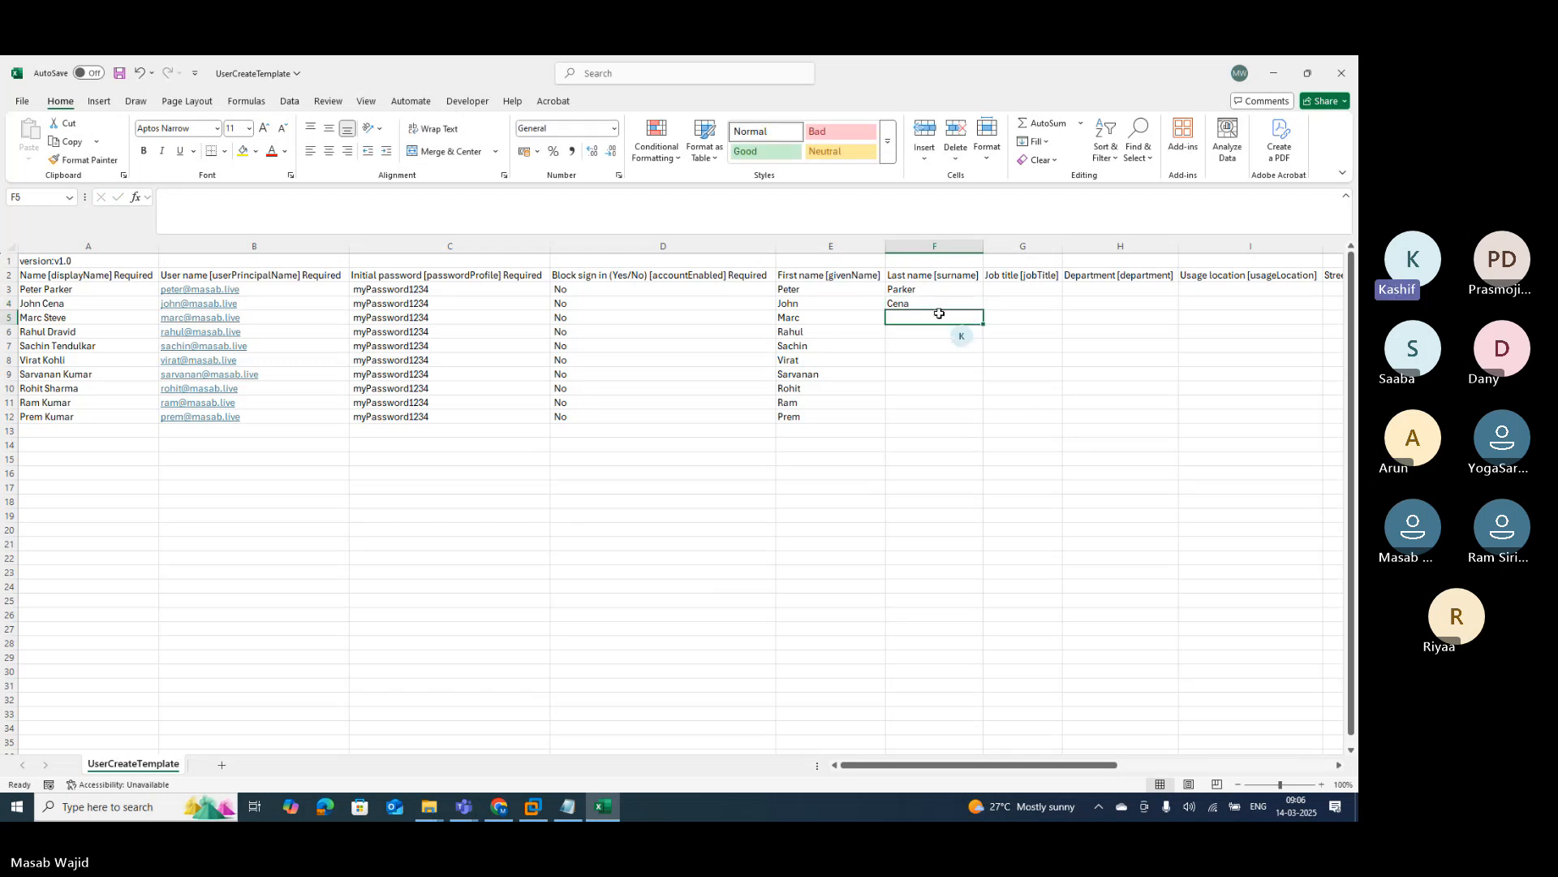
text(S)
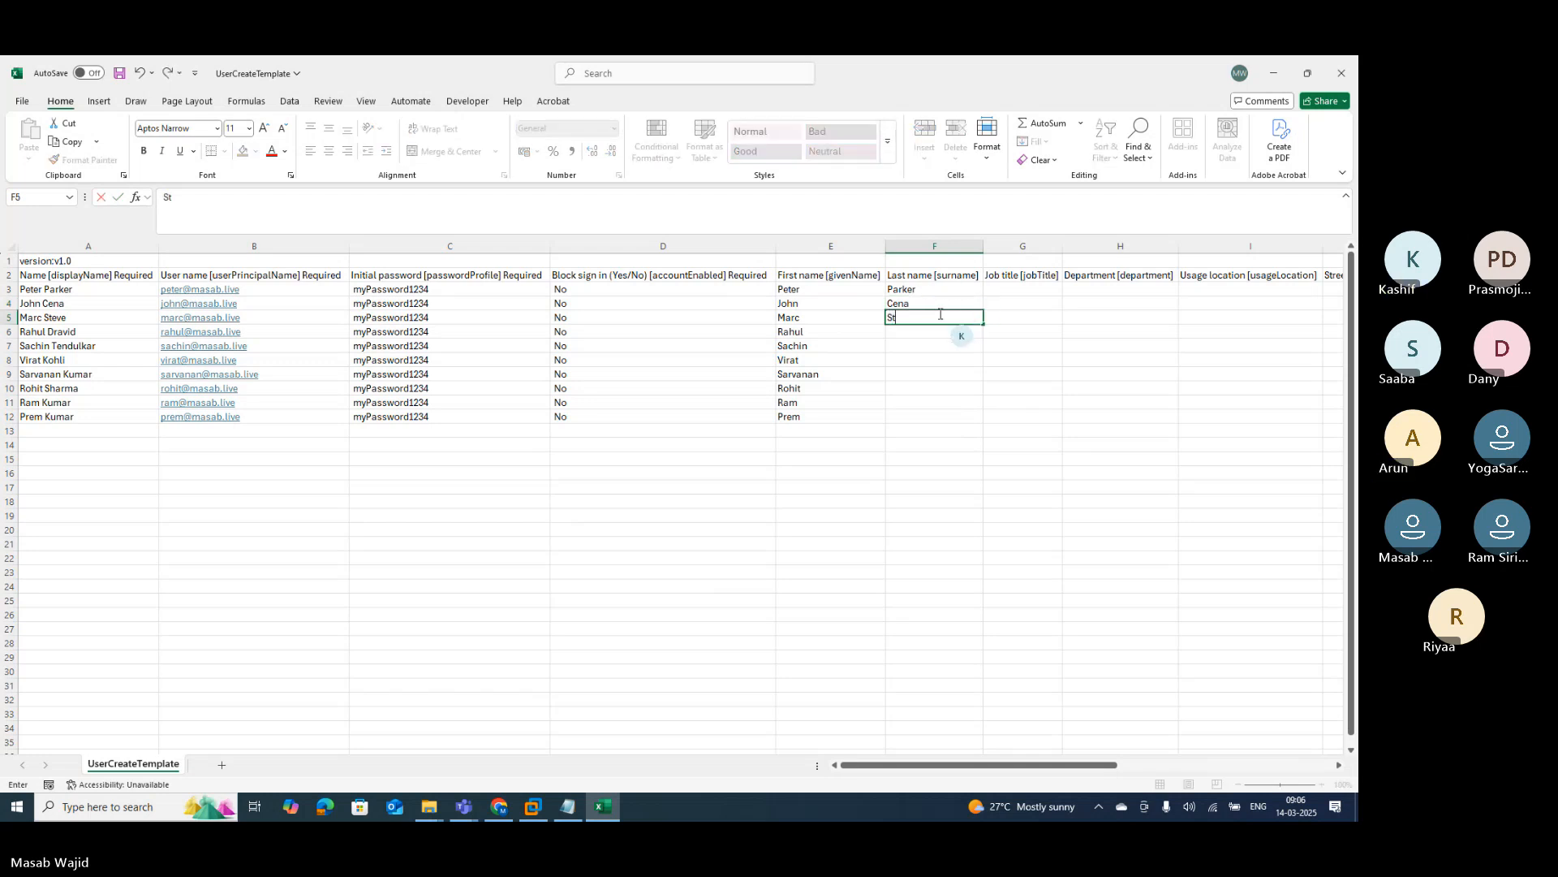
text(teve)
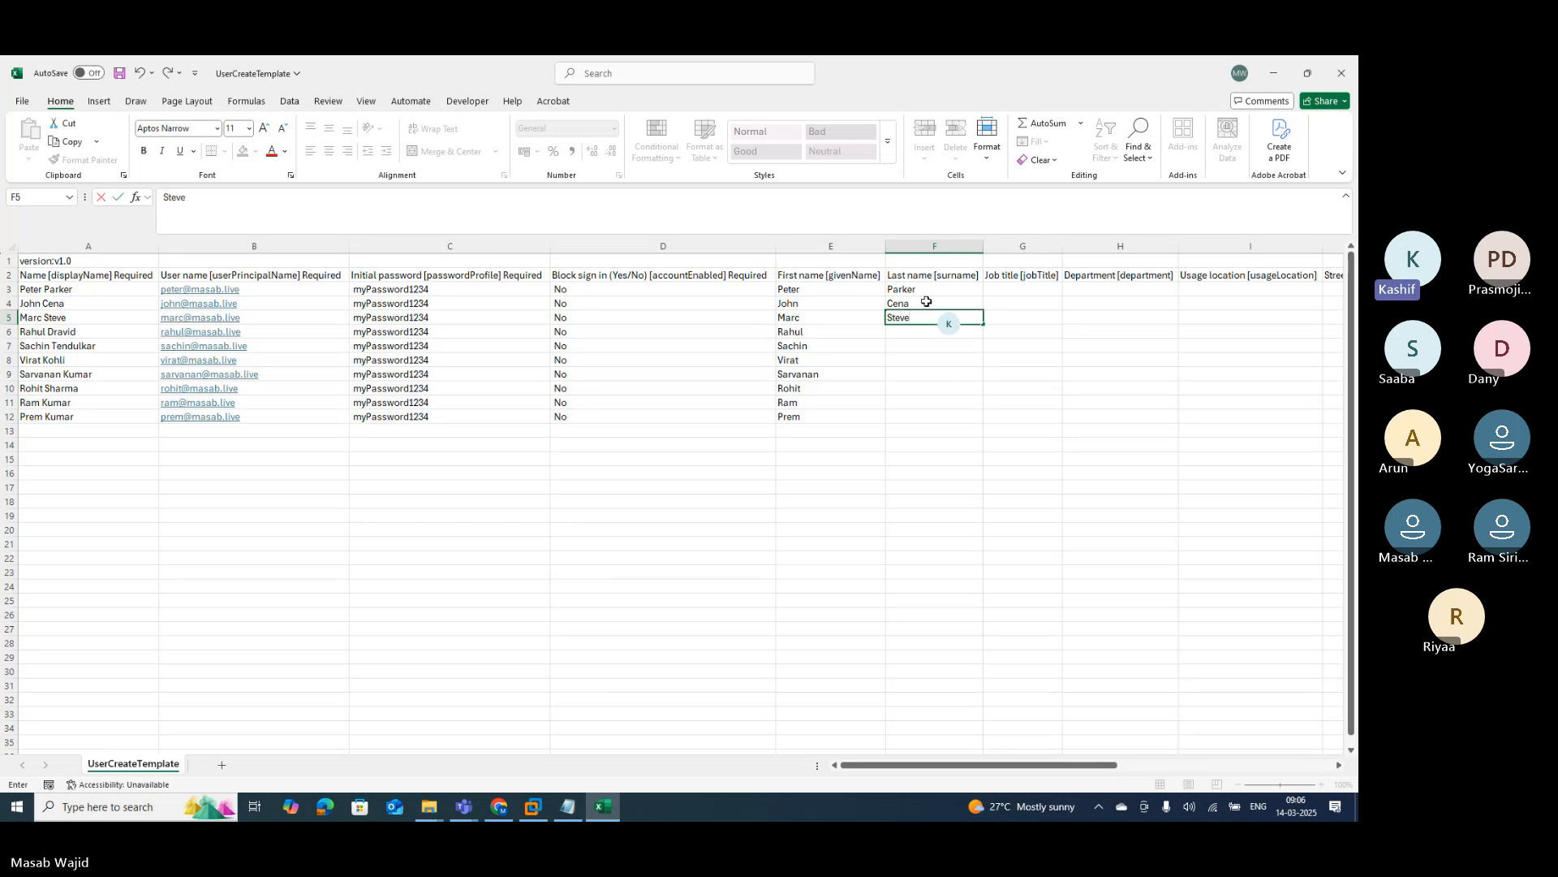
click(926, 301)
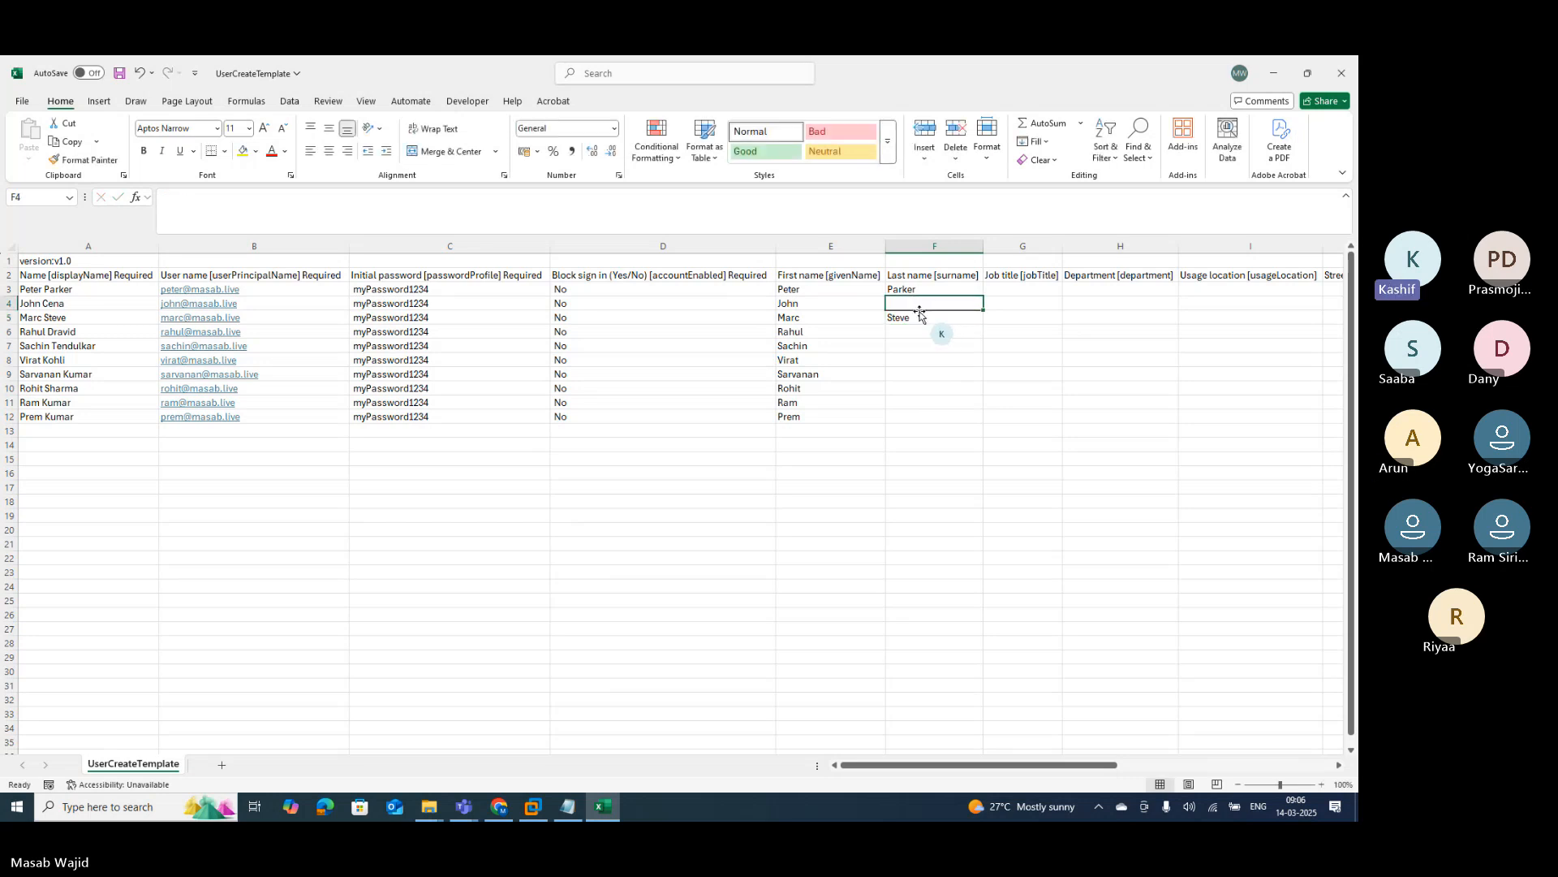
Step: Clear and retype row 4's surname, then accept Flash Fill's surnames for F6:F12
key(Delete)
click(915, 318)
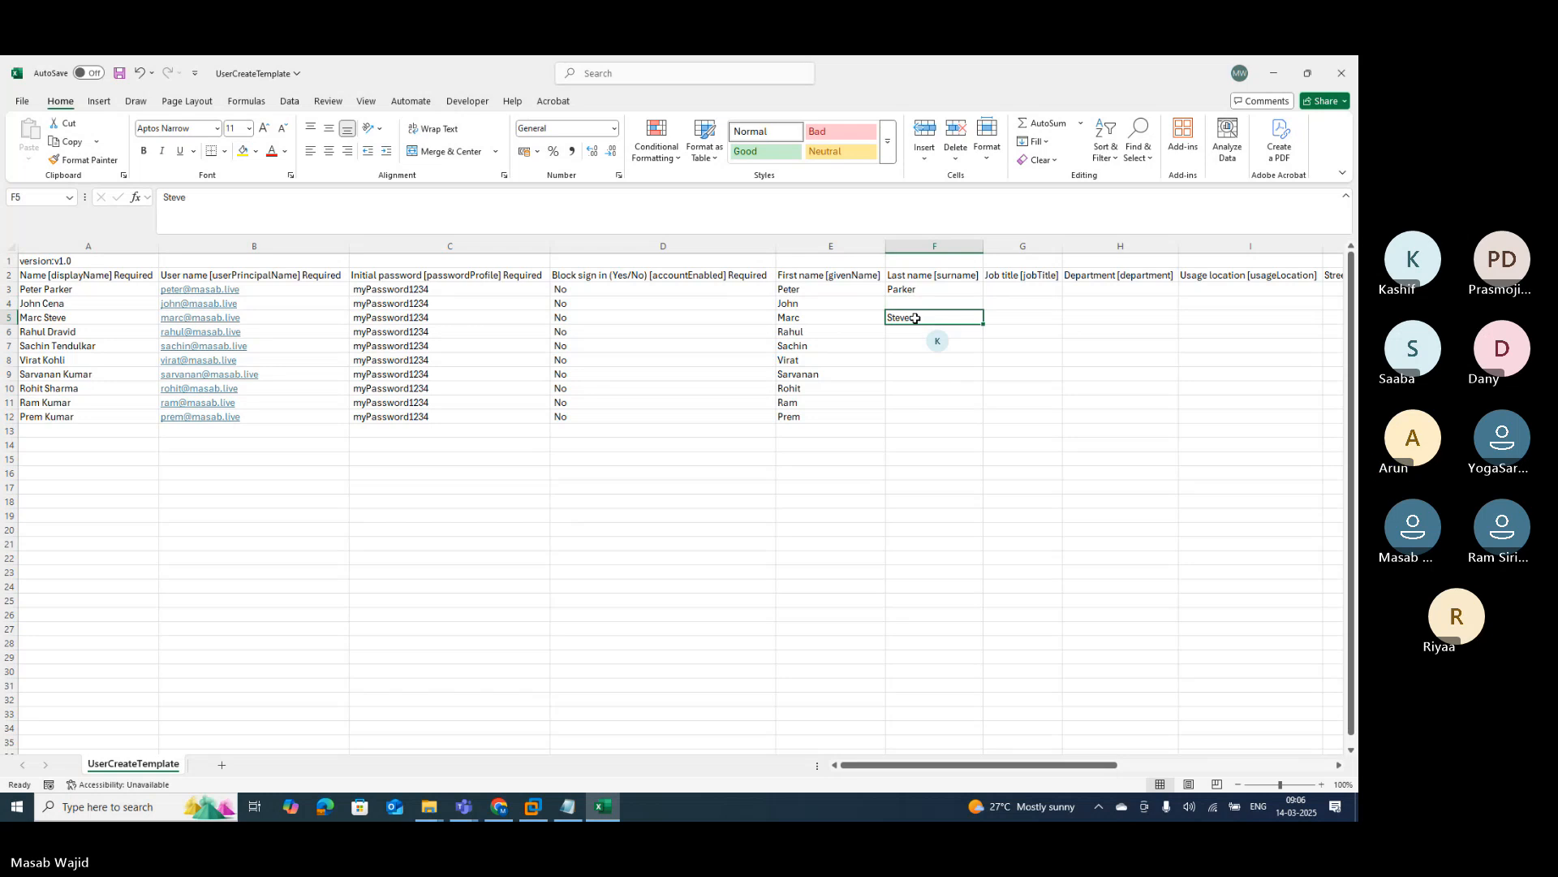
click(922, 299)
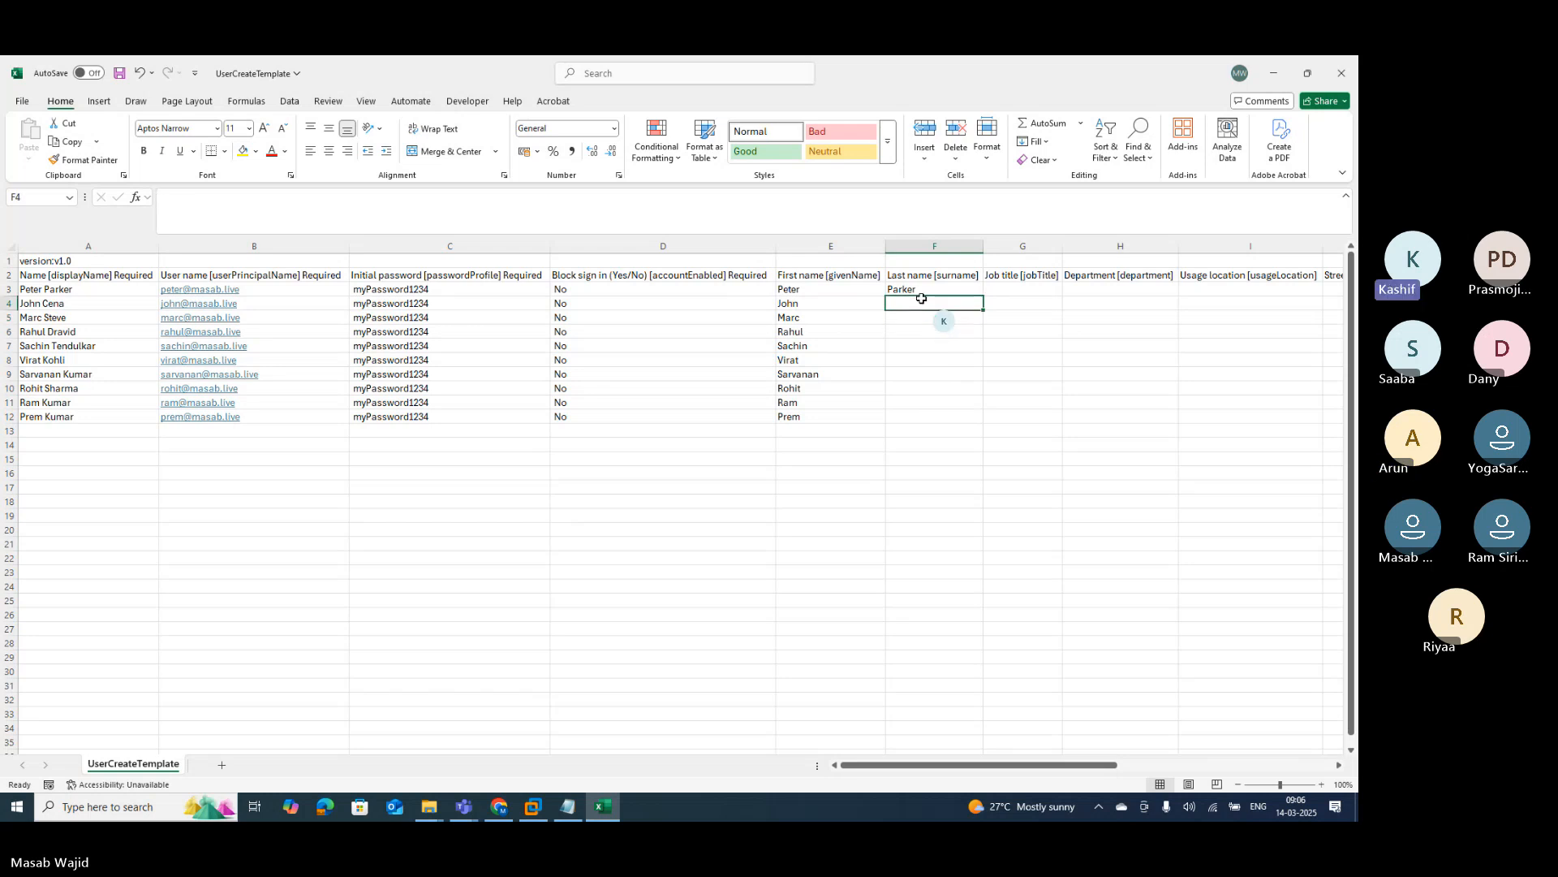
text(Ce)
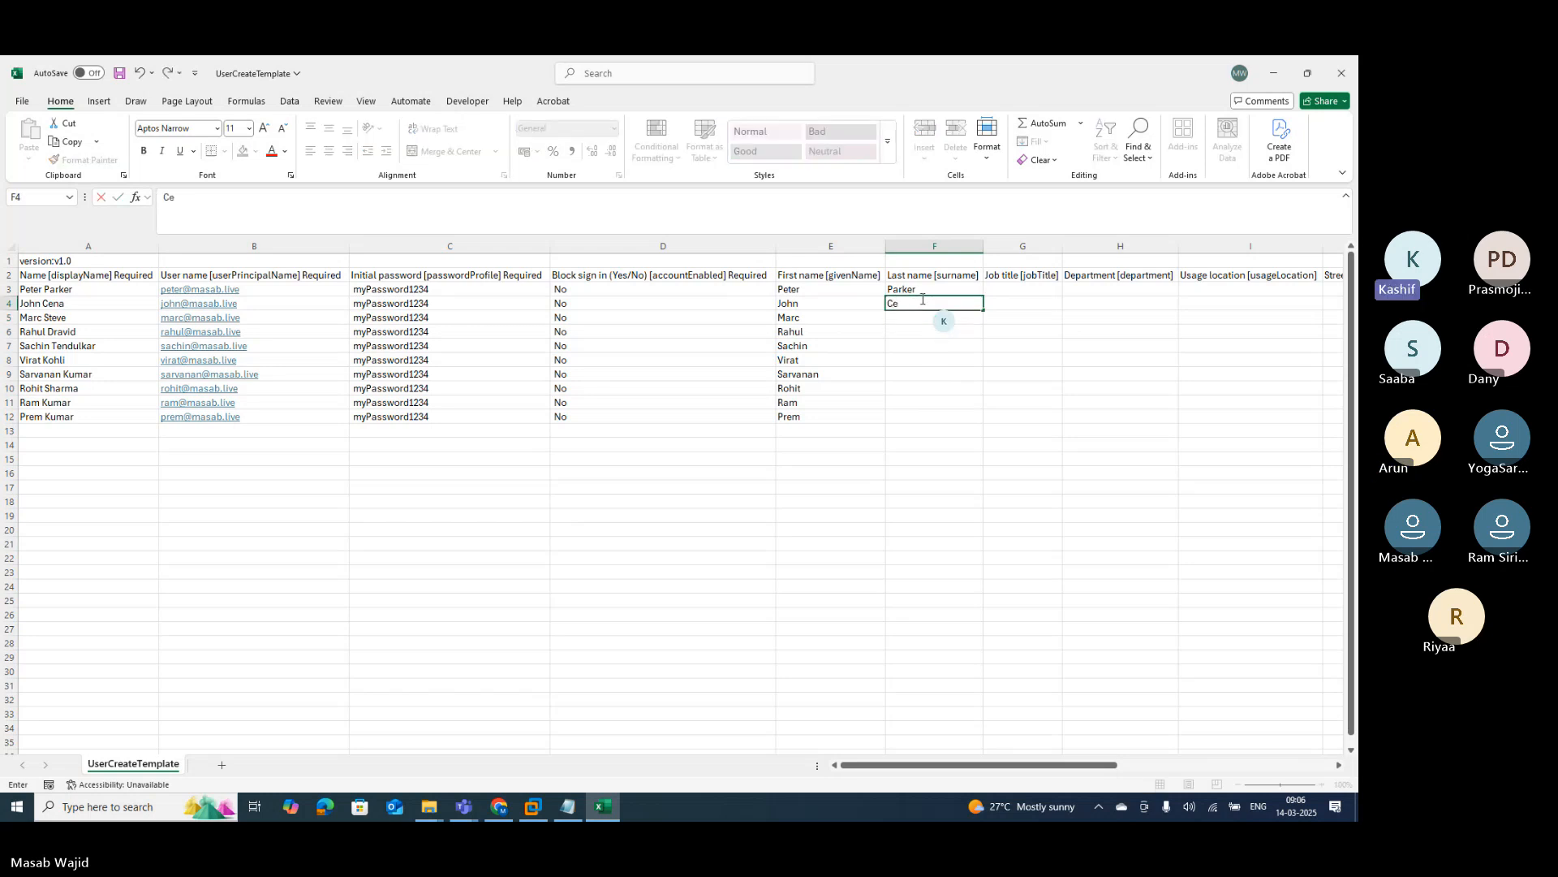
text(na)
key(Return)
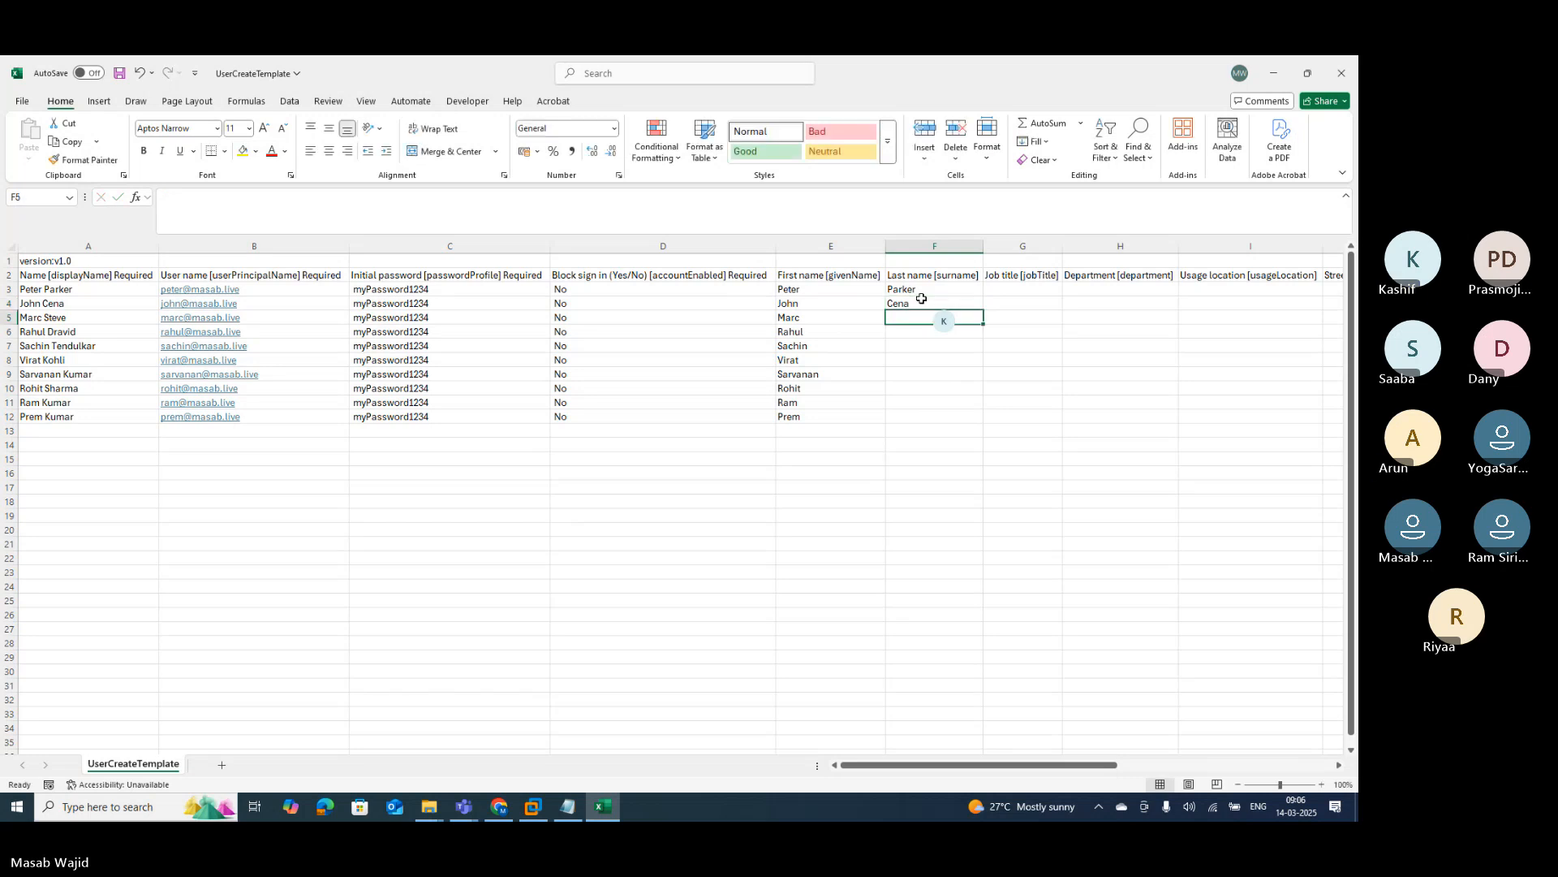
text(Steve)
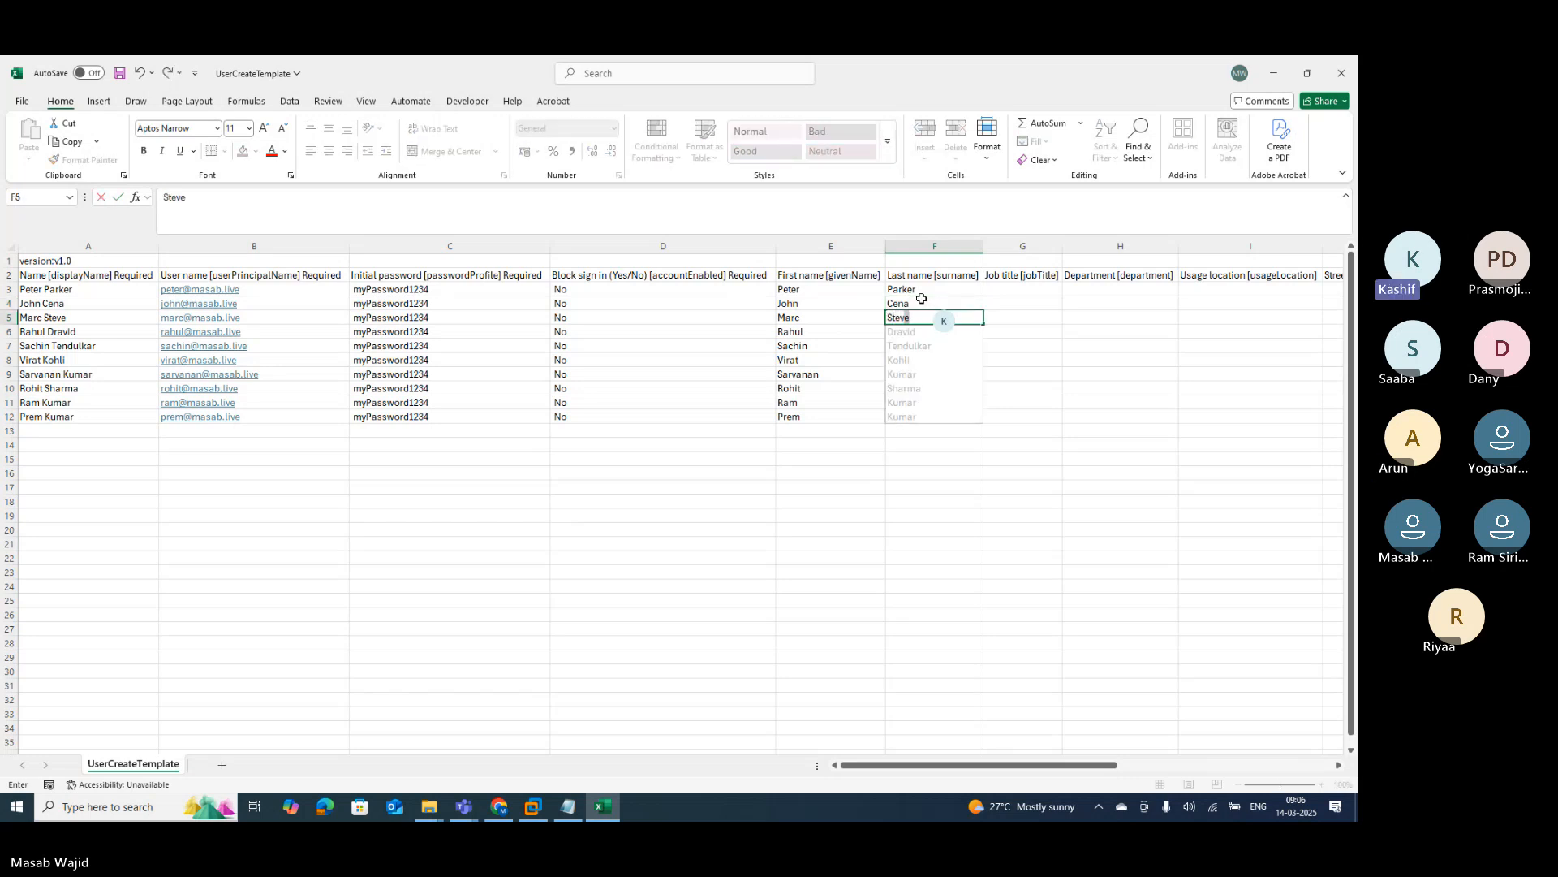
key(Return)
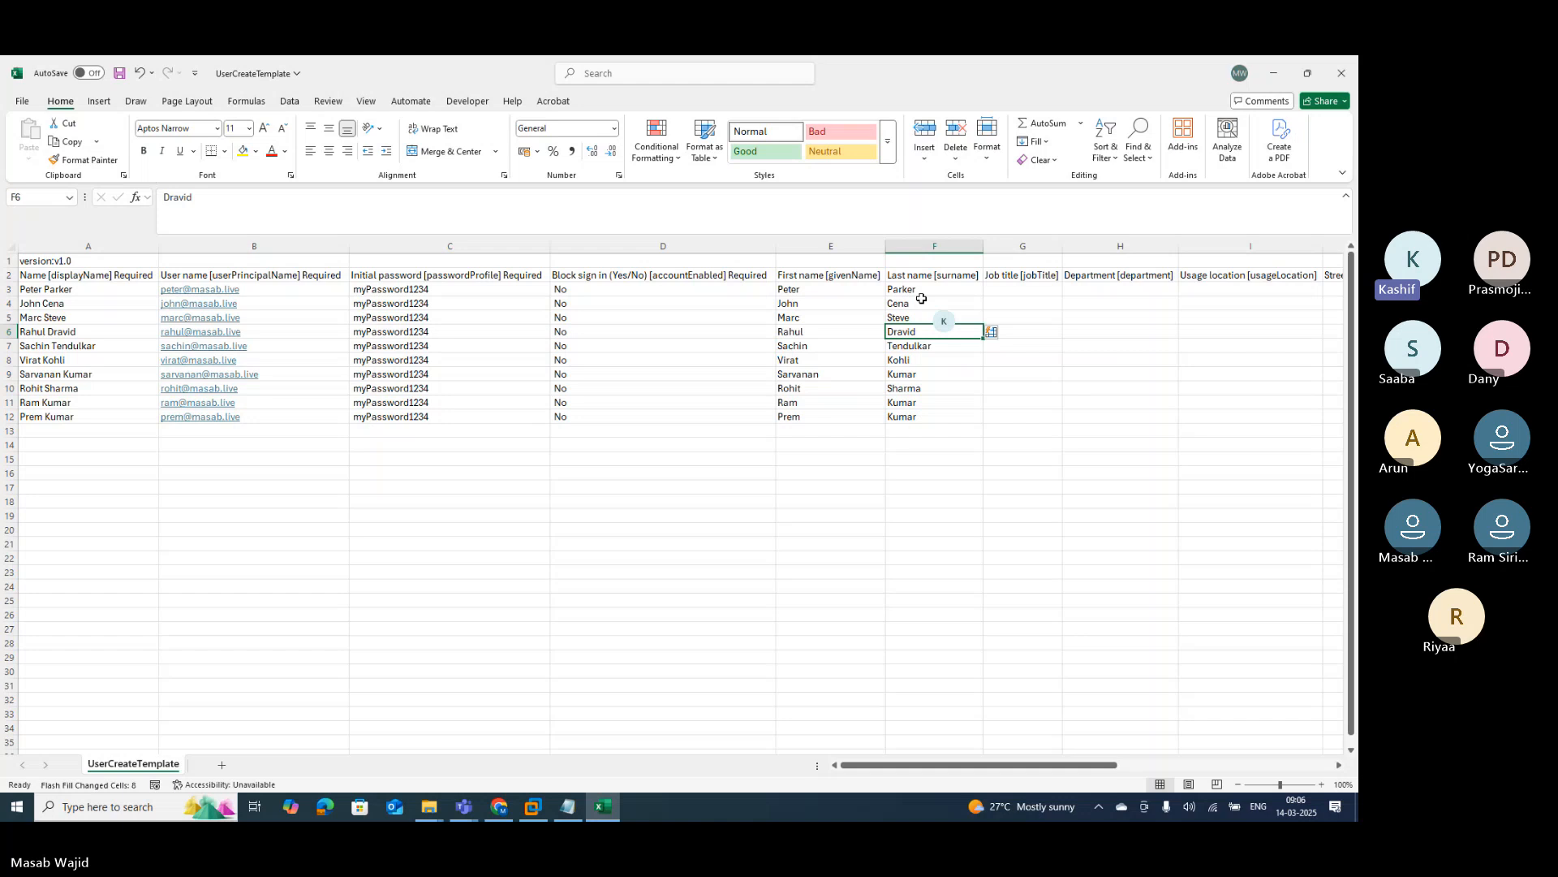
click(1015, 290)
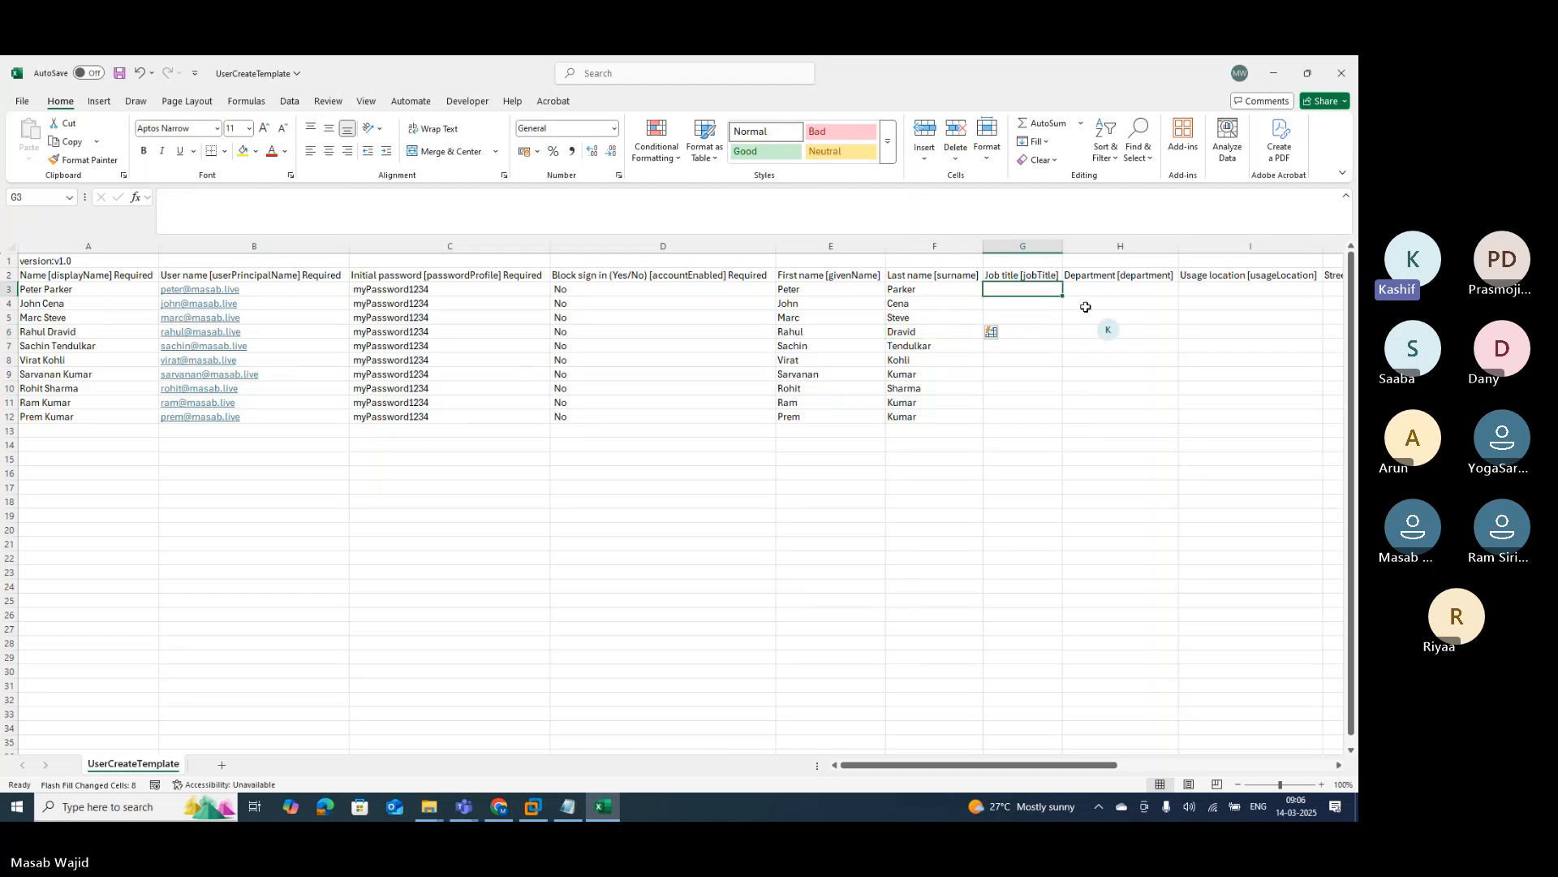
Step: Enter job titles Analyst, Sr. Analyst, Associate, Sr. Associate and Vice President in G3:G7
text(Analys)
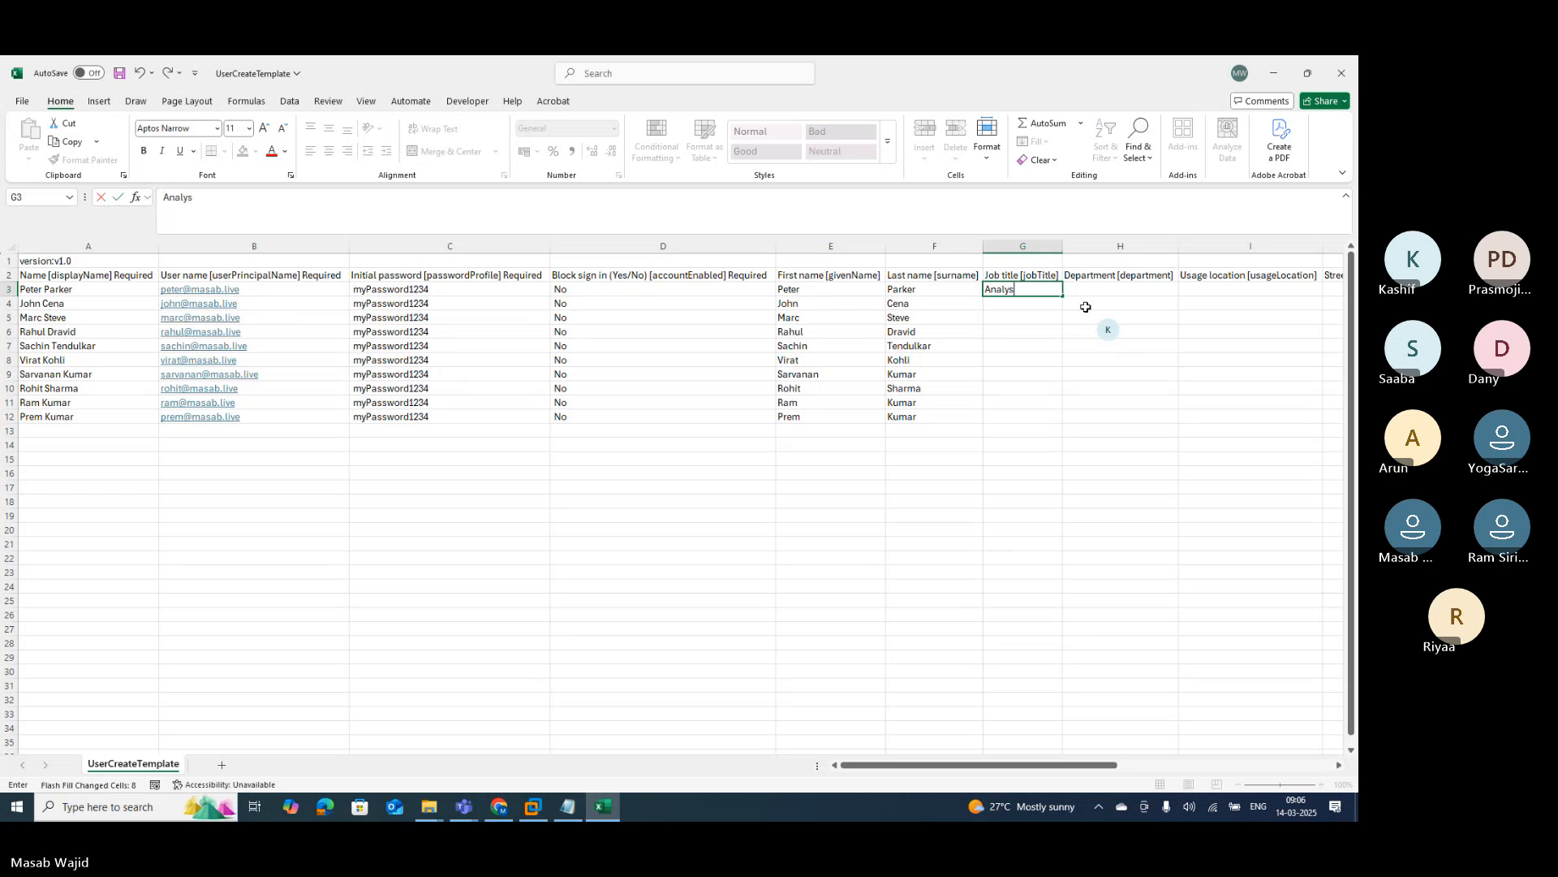
text(t)
key(Return)
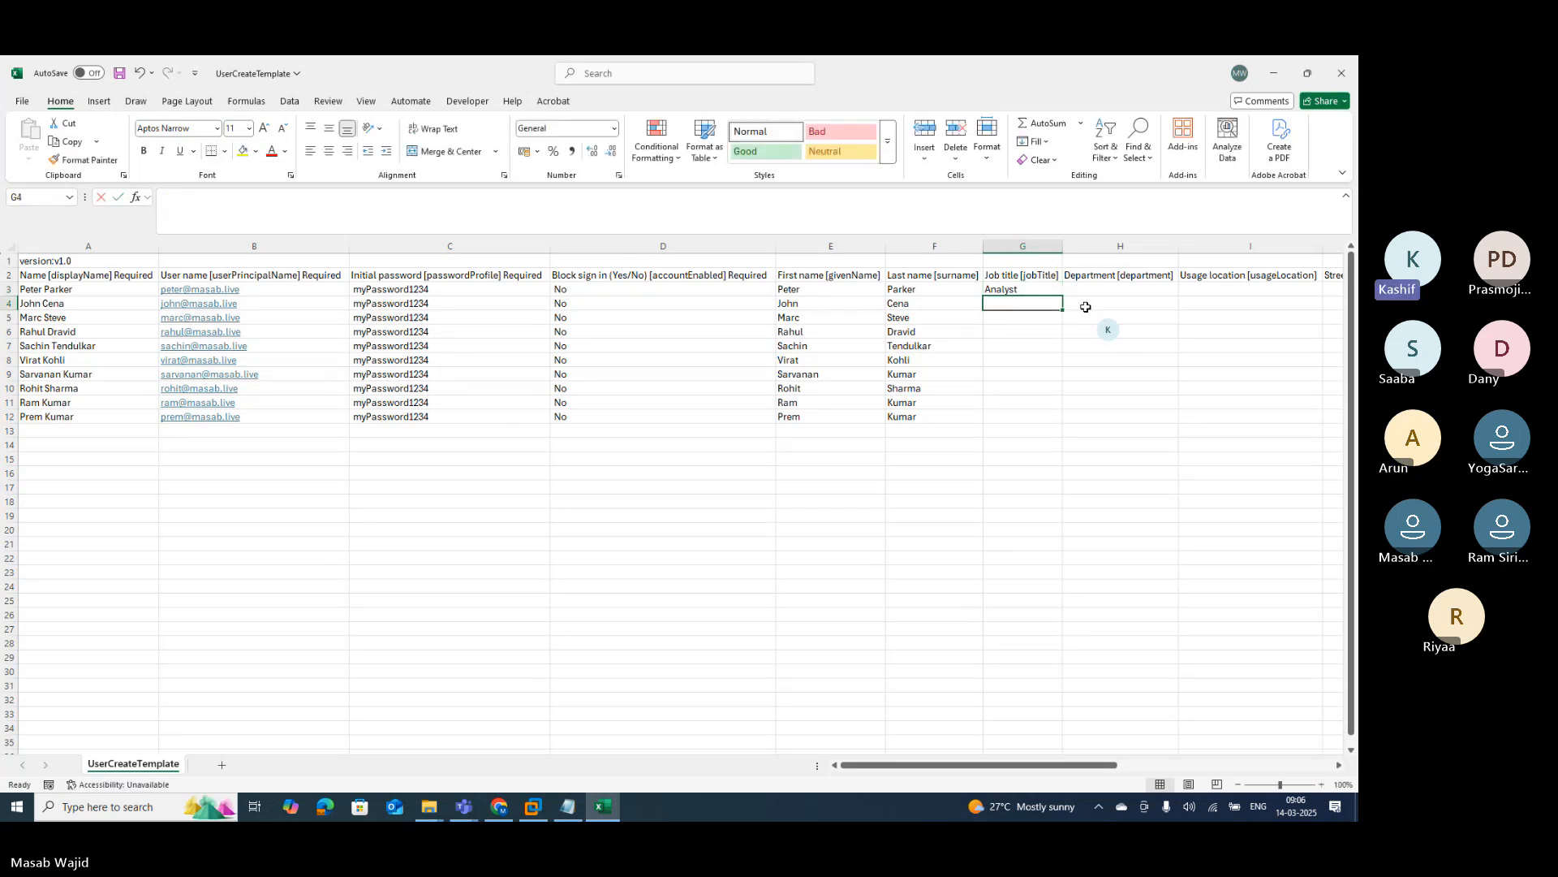
text(Sr. An)
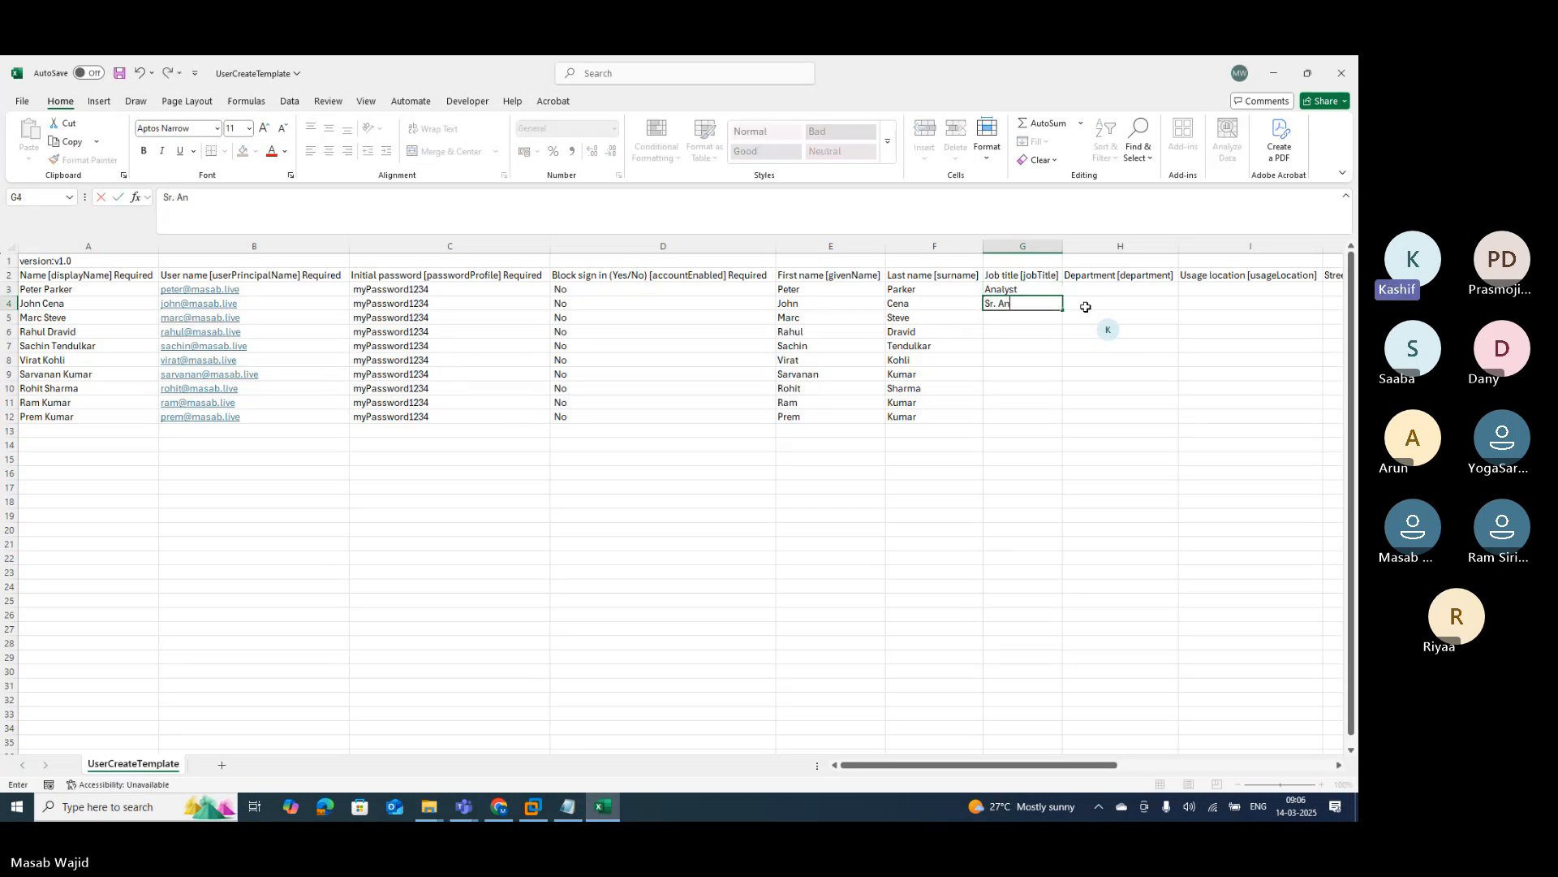
text(alyst)
key(Return)
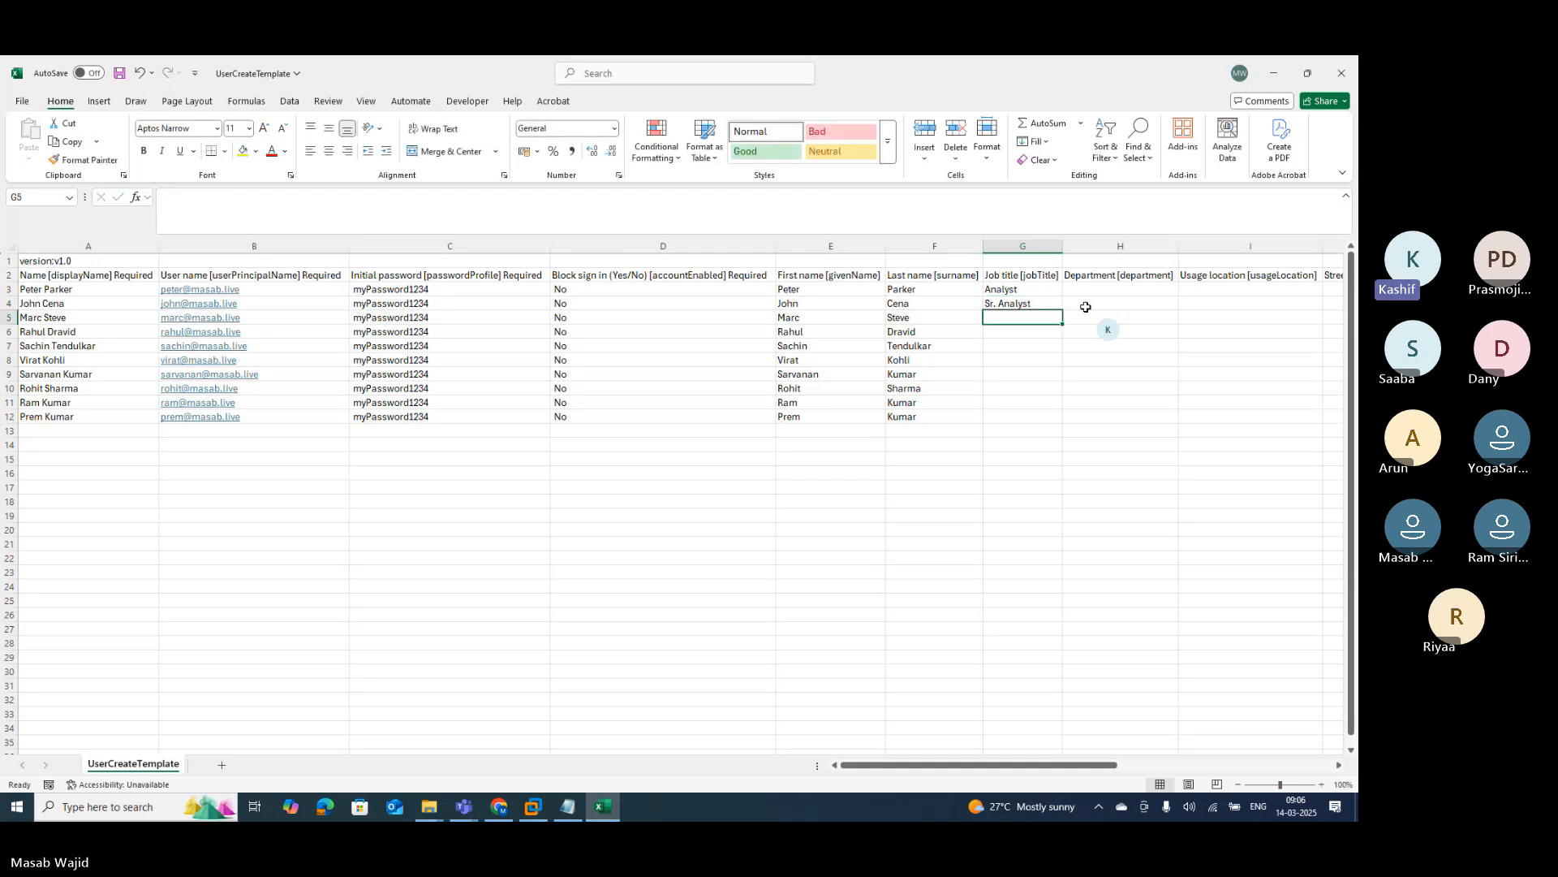
text(A)
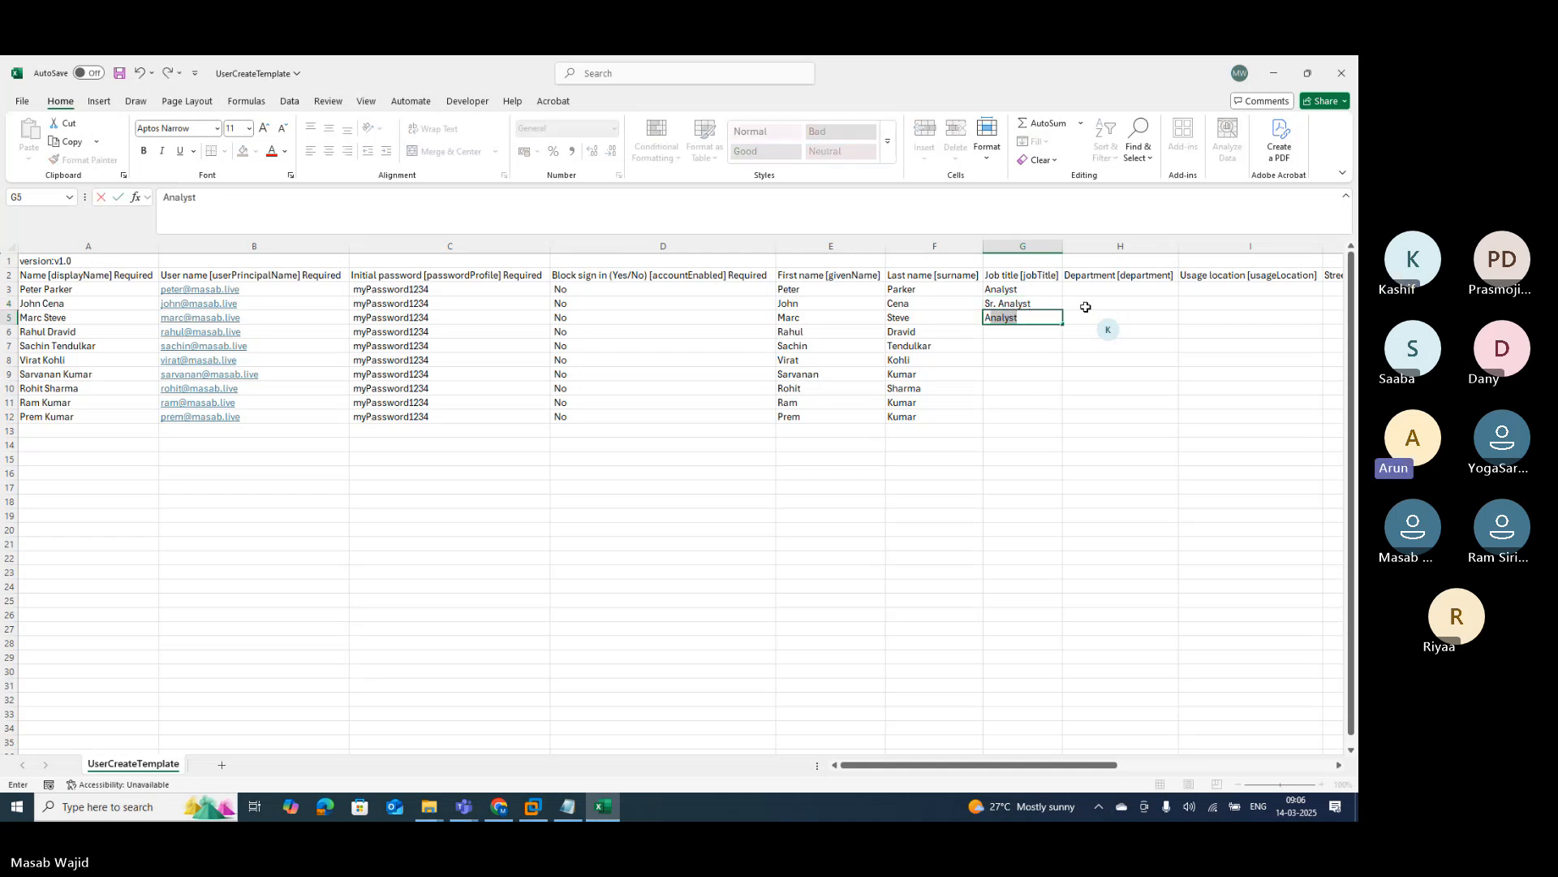
text(sso)
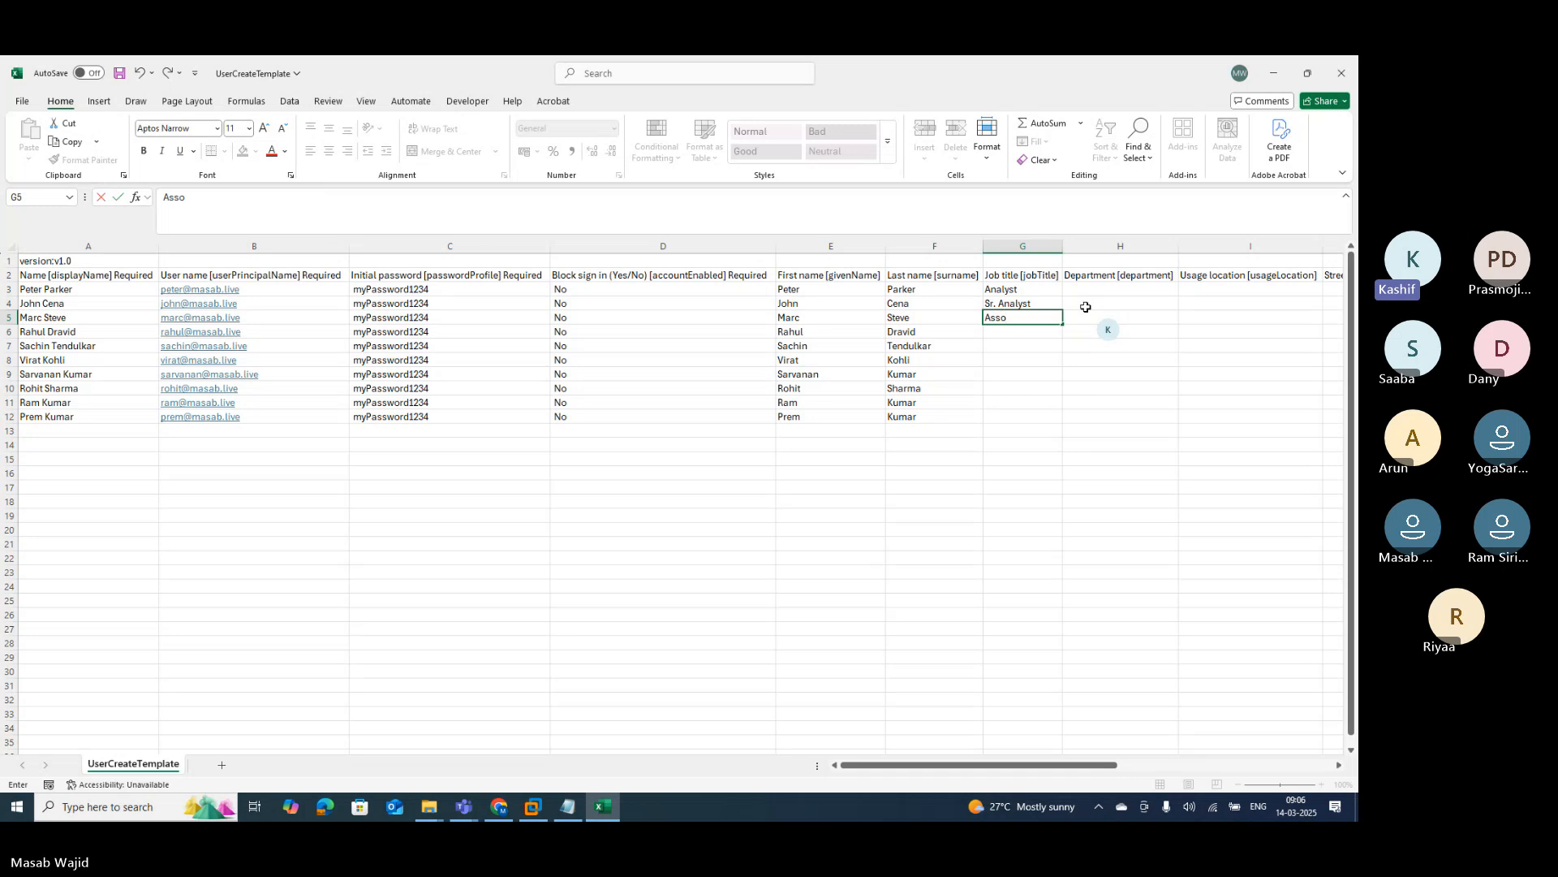
text(ciate)
key(Return)
text(S)
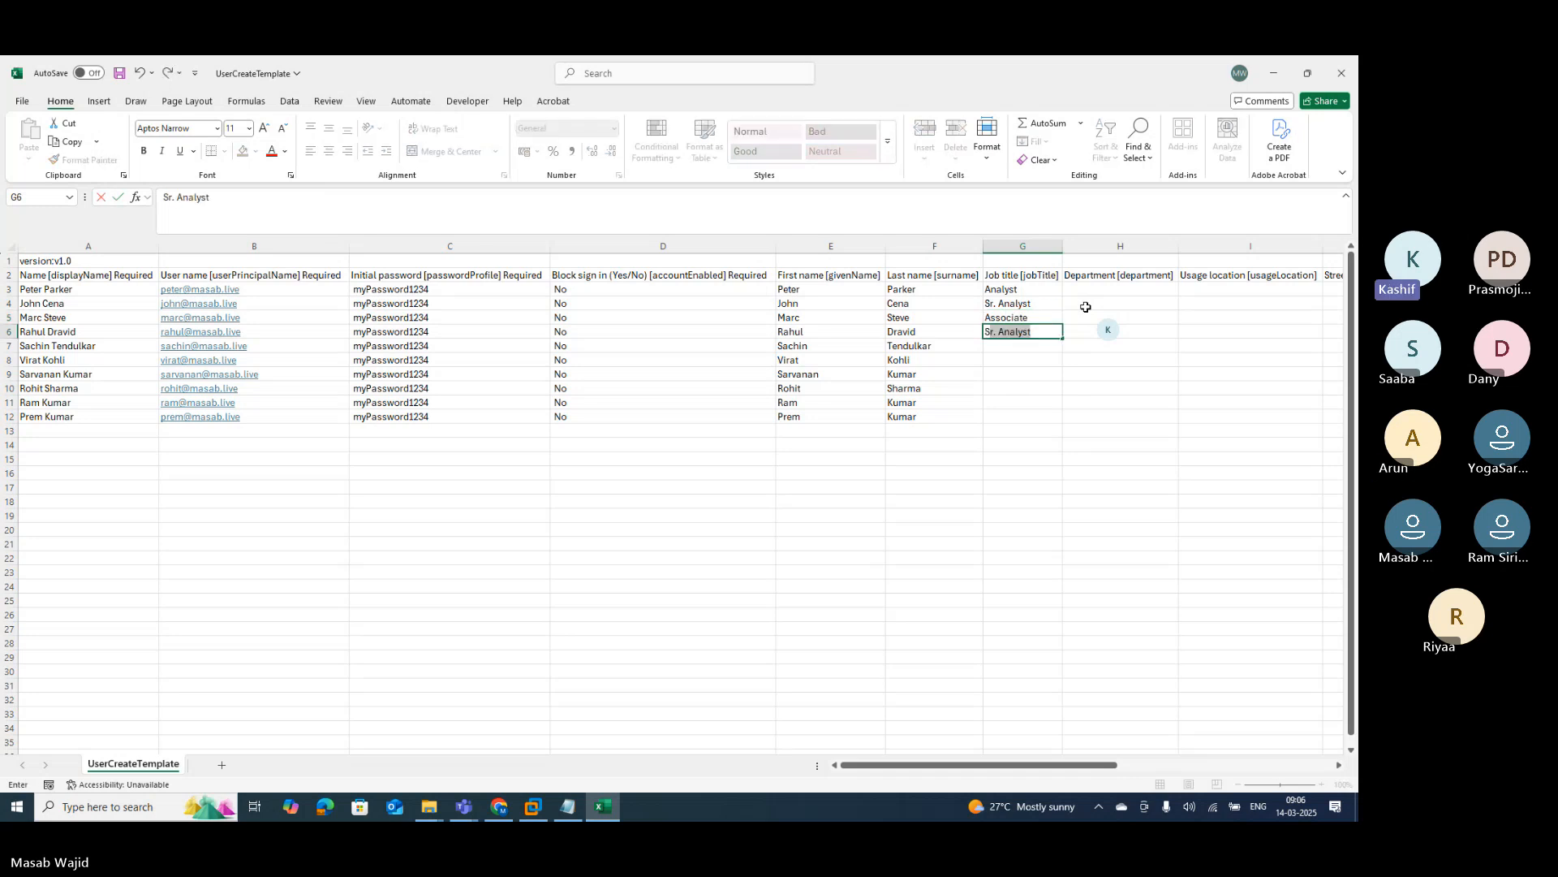
text(r. Associ)
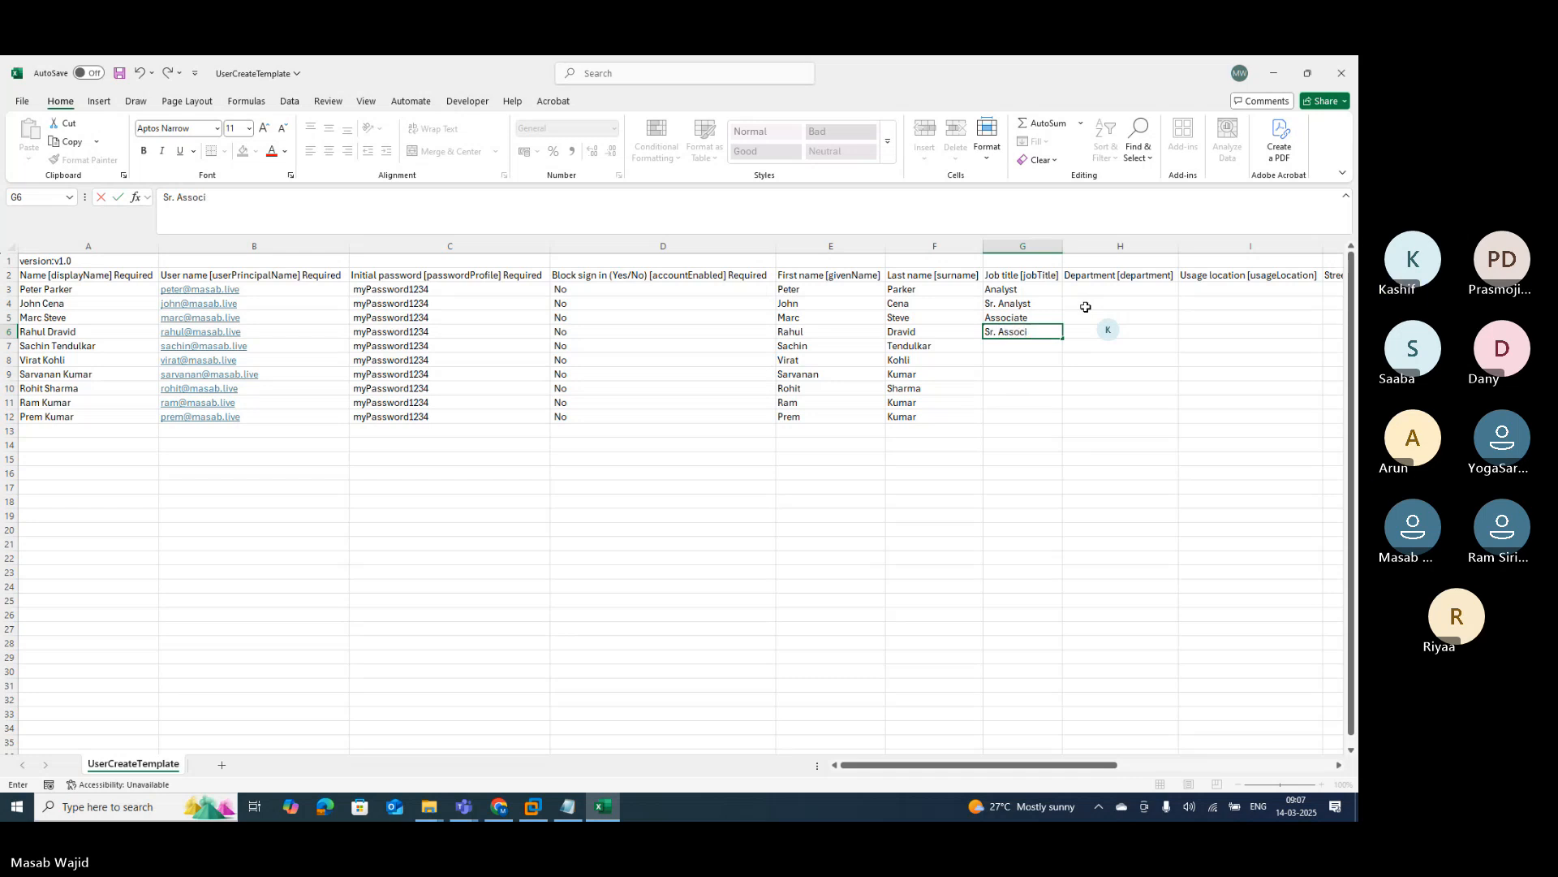
text(ate)
key(Return)
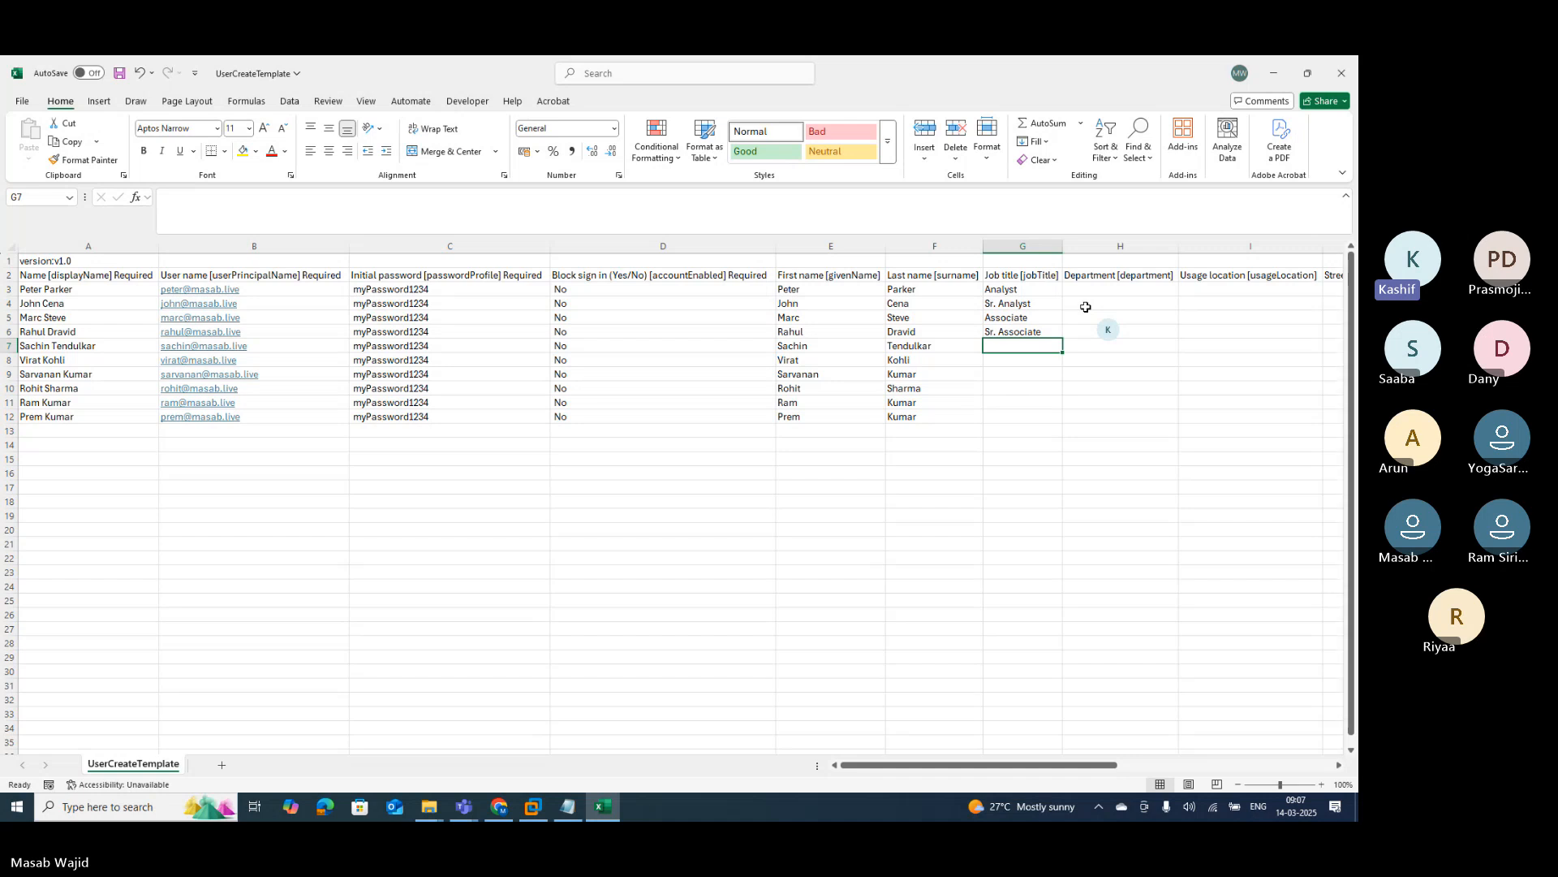
text(Vice)
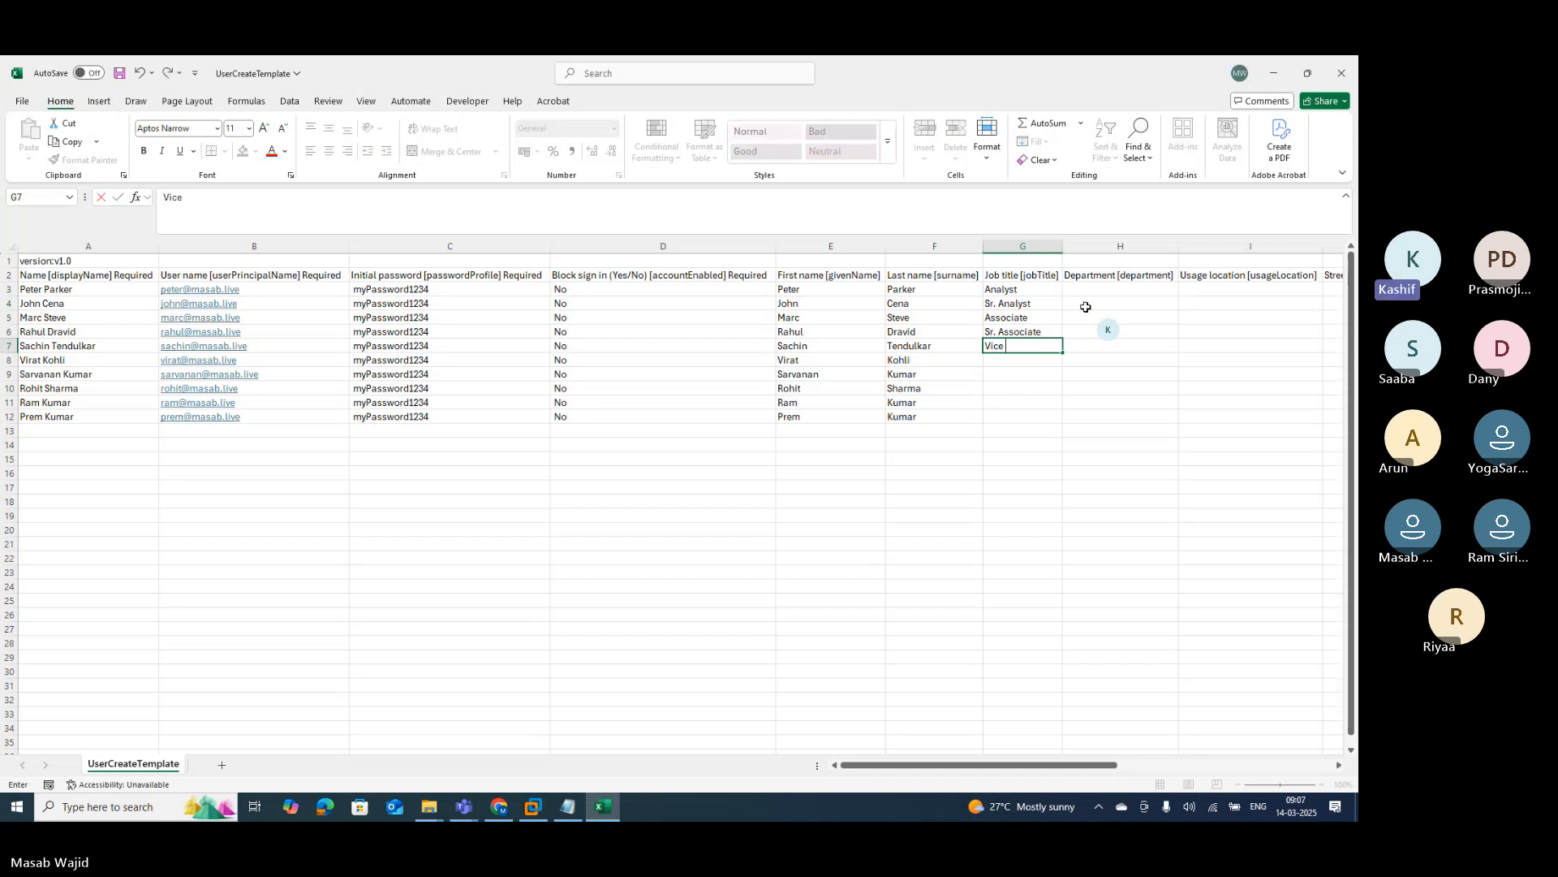
text( President)
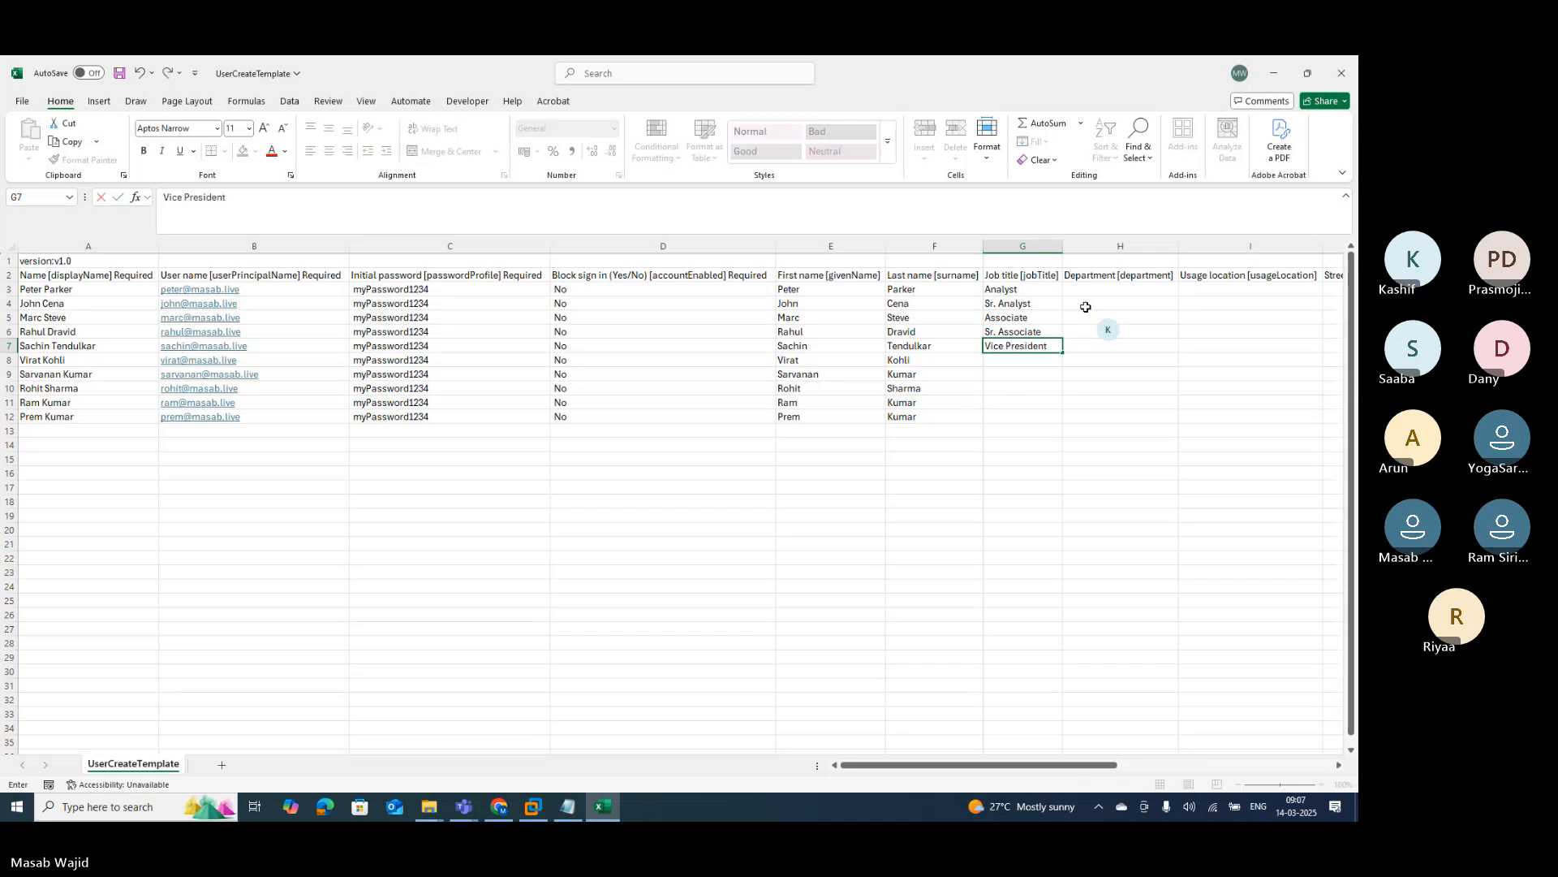
key(Return)
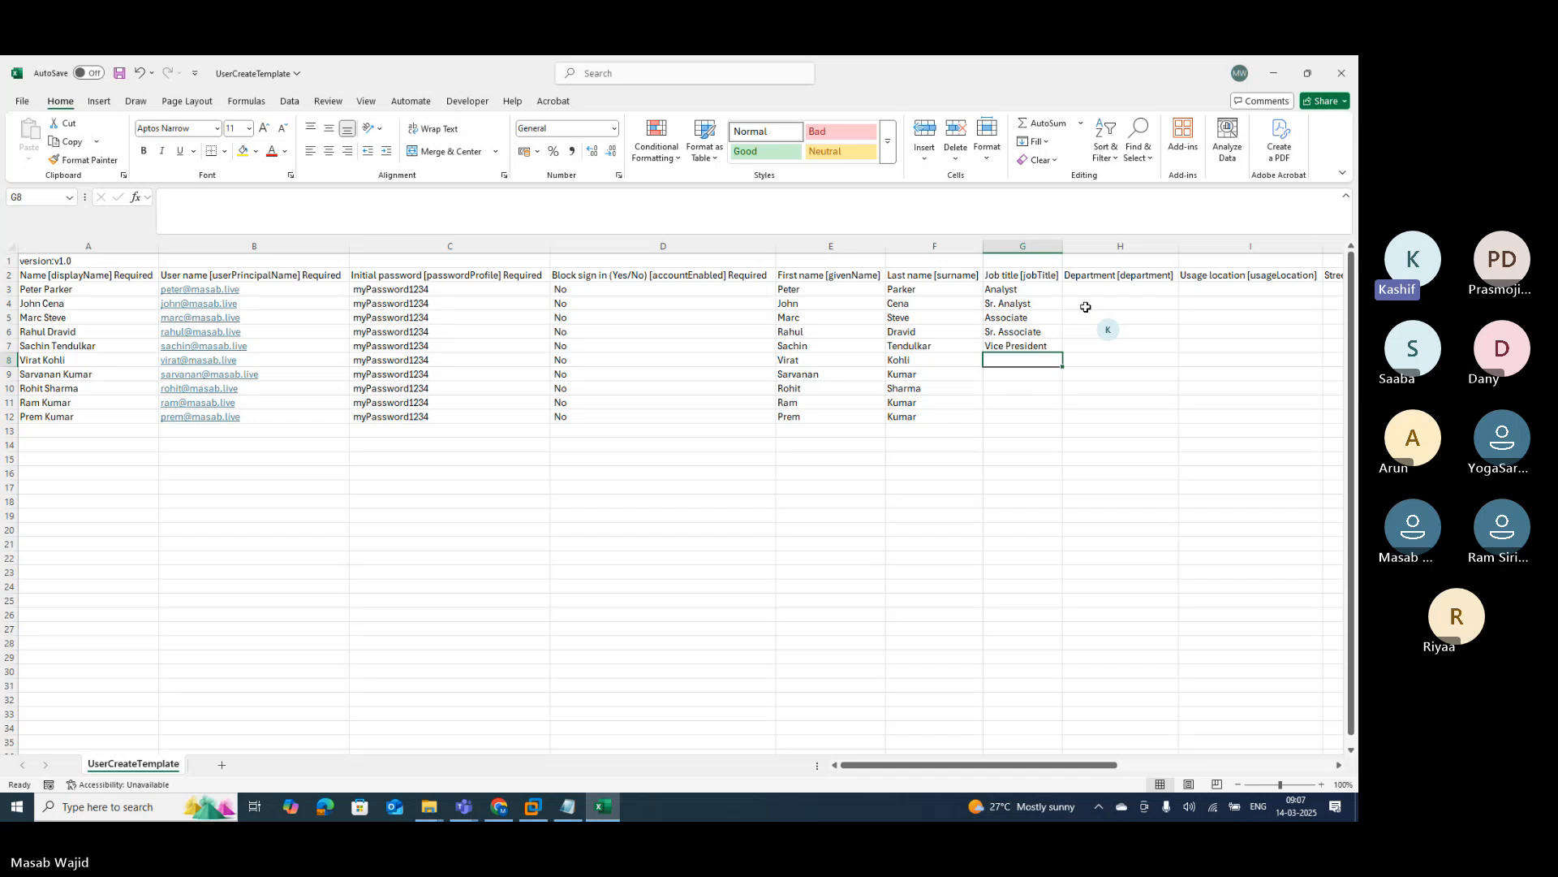
Step: Enter Sr. Vice President, Executive Director, Sr. Executive Director, Managing Director and Analyst in G8:G12
text(Sr. Vi)
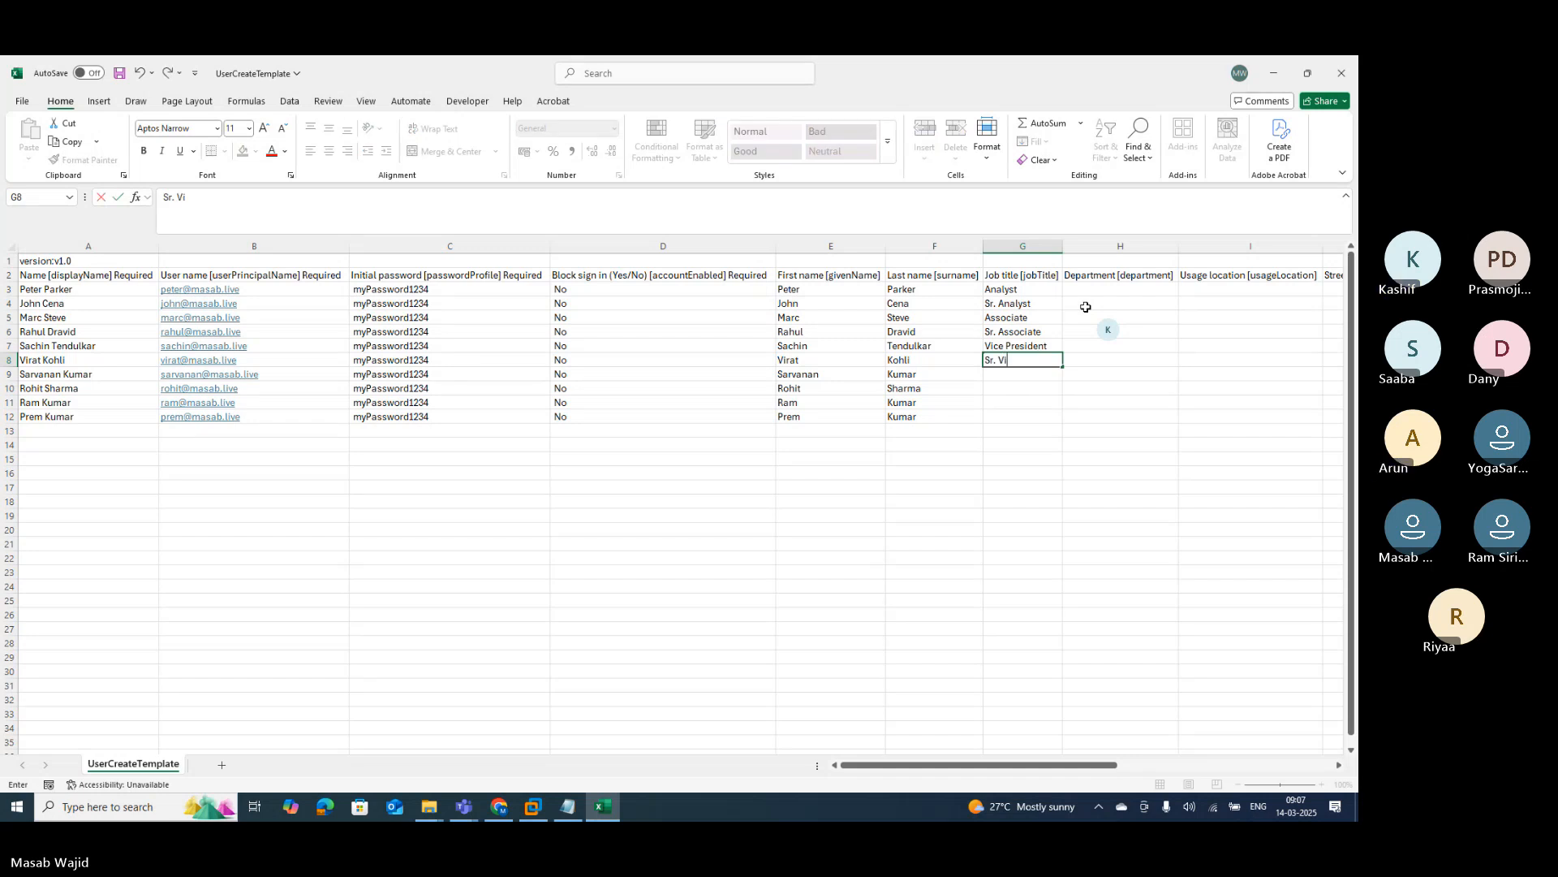
text(ce Presidenc)
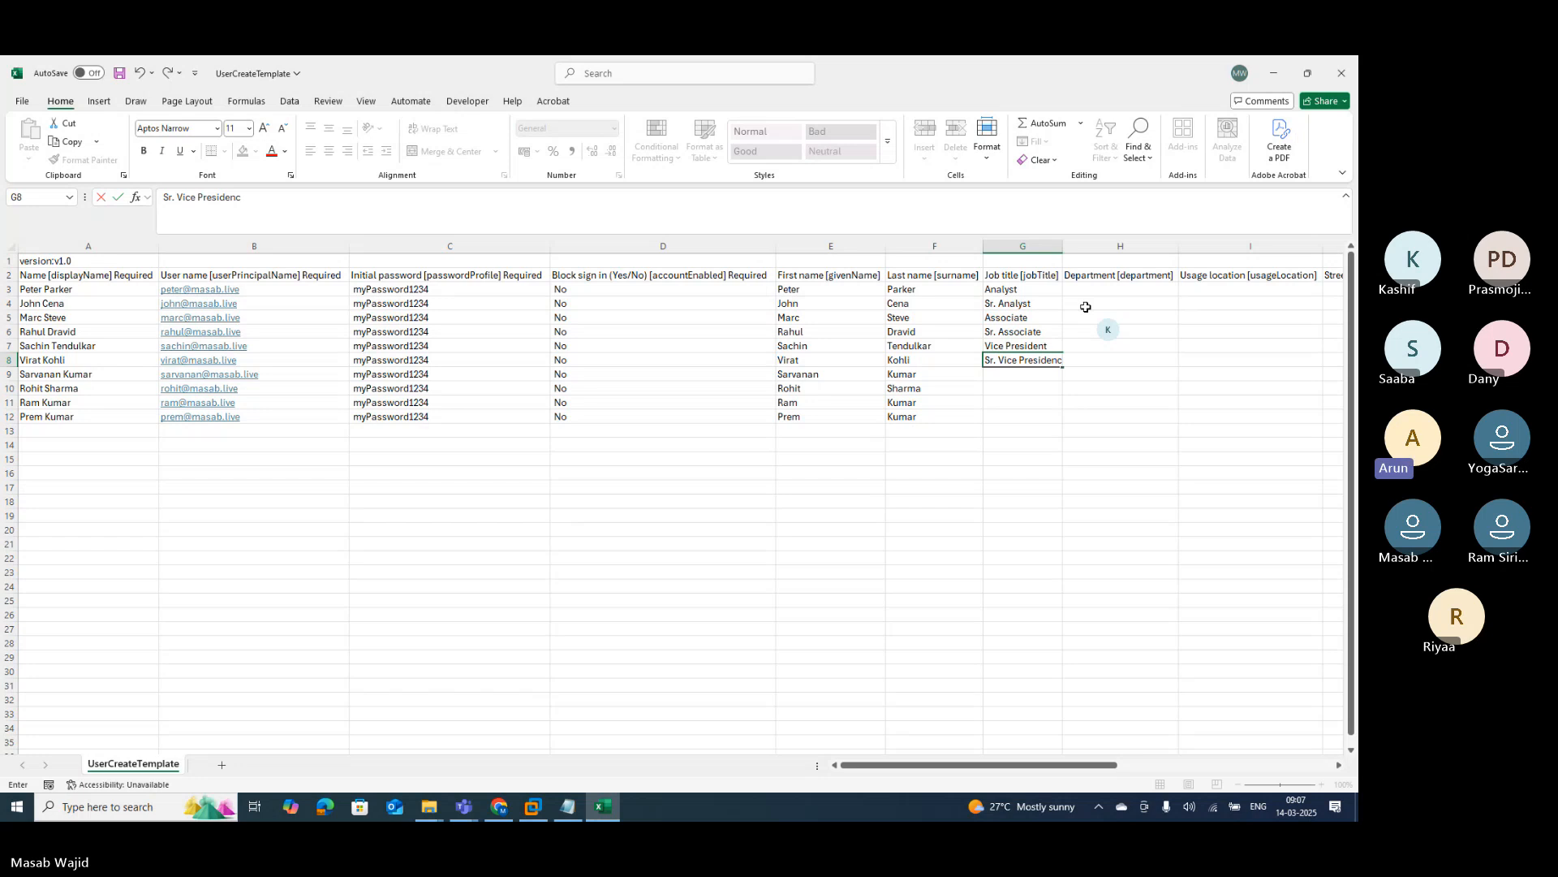
key(BackSpace)
text(t)
key(Return)
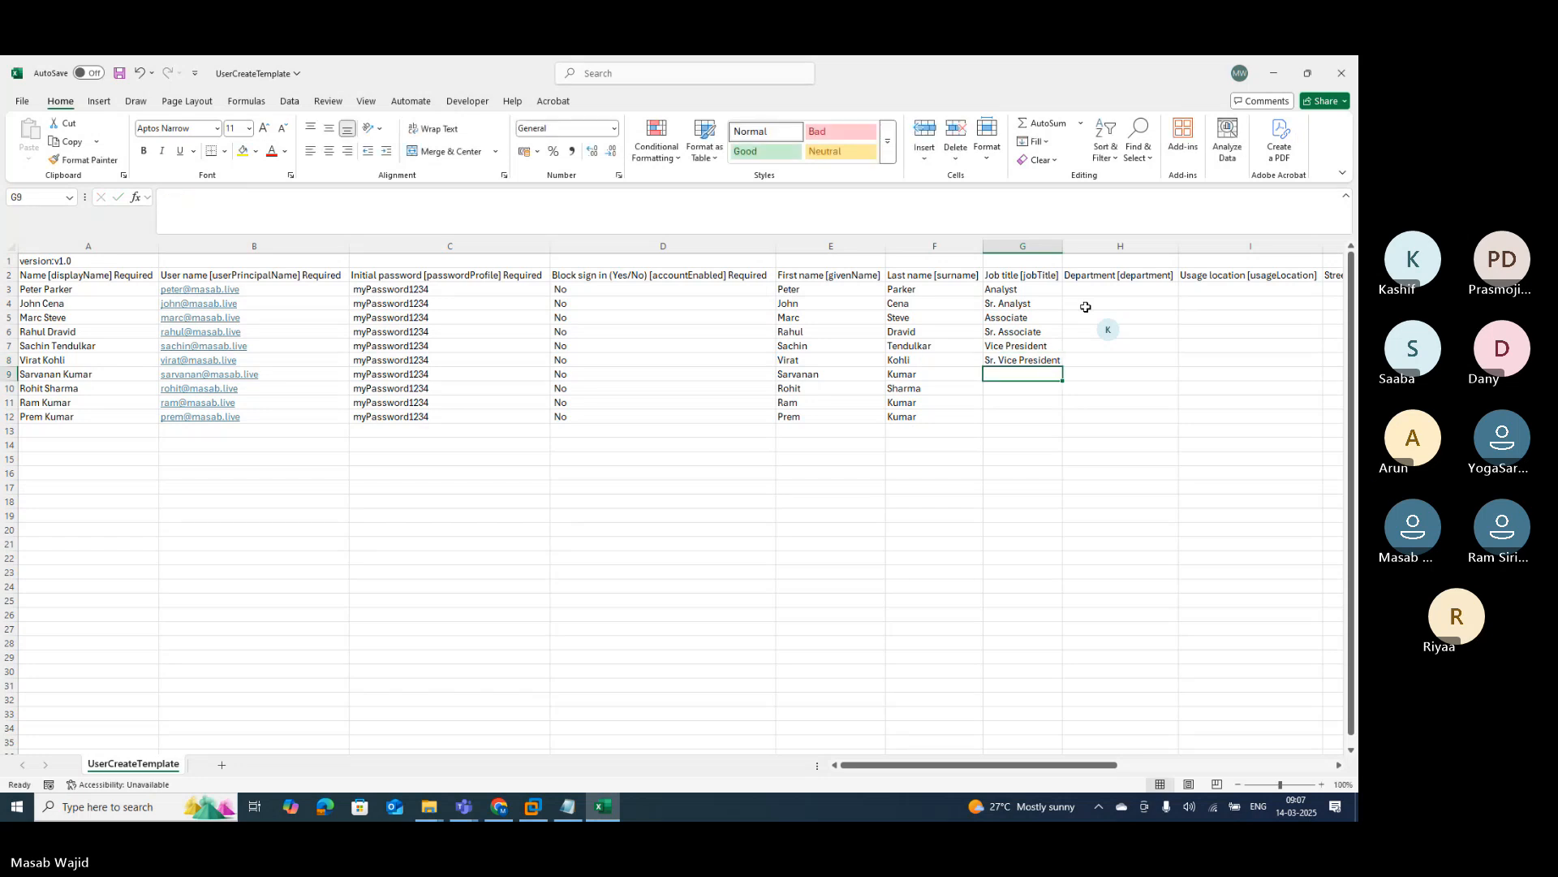
text(Exec)
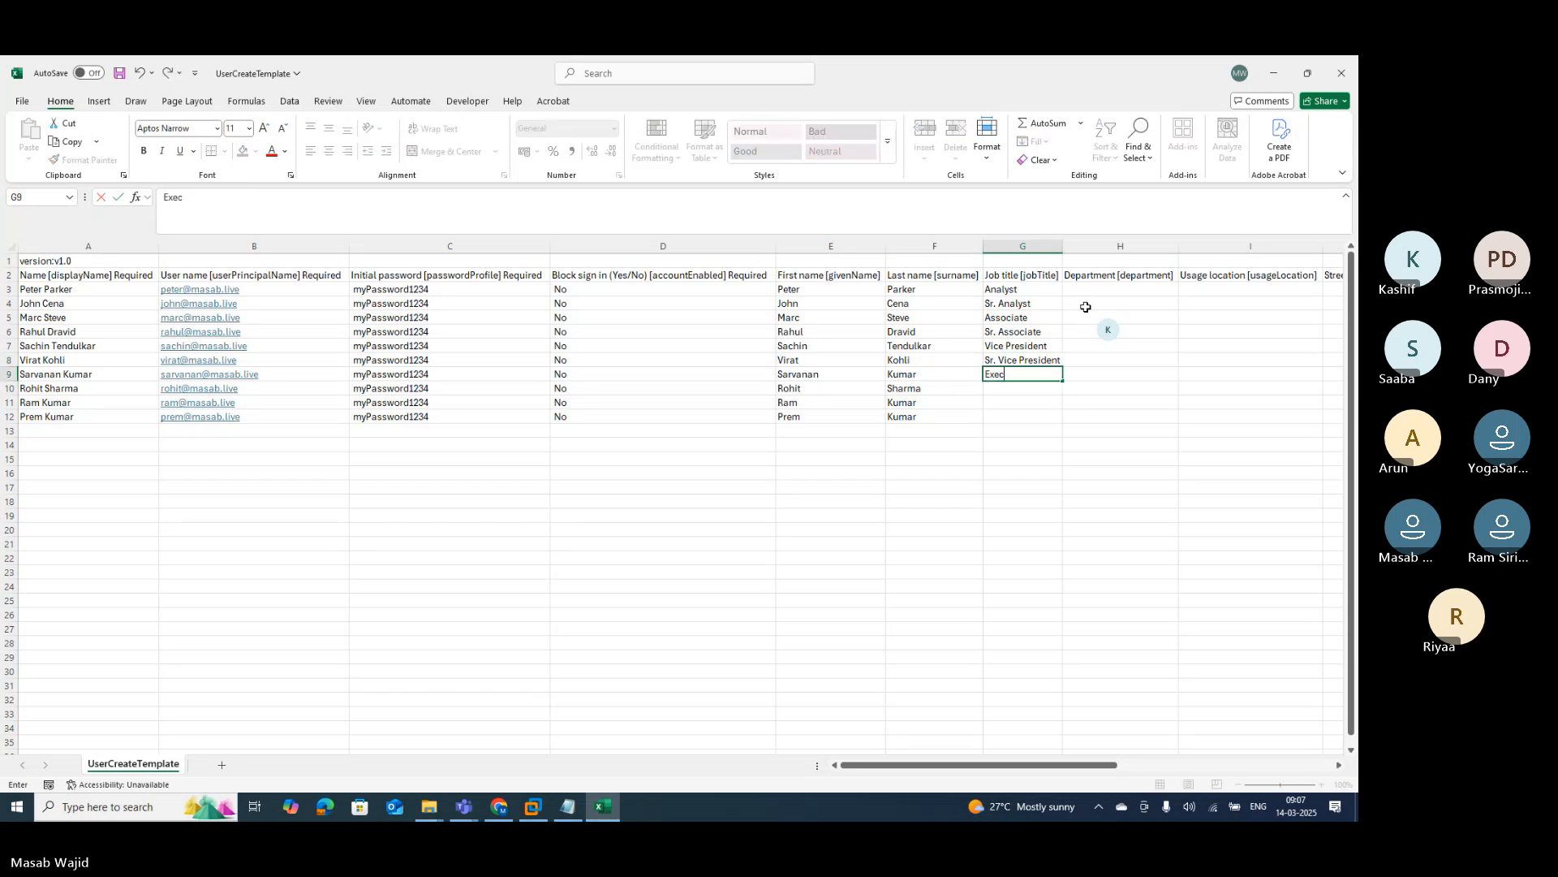
text(utive )
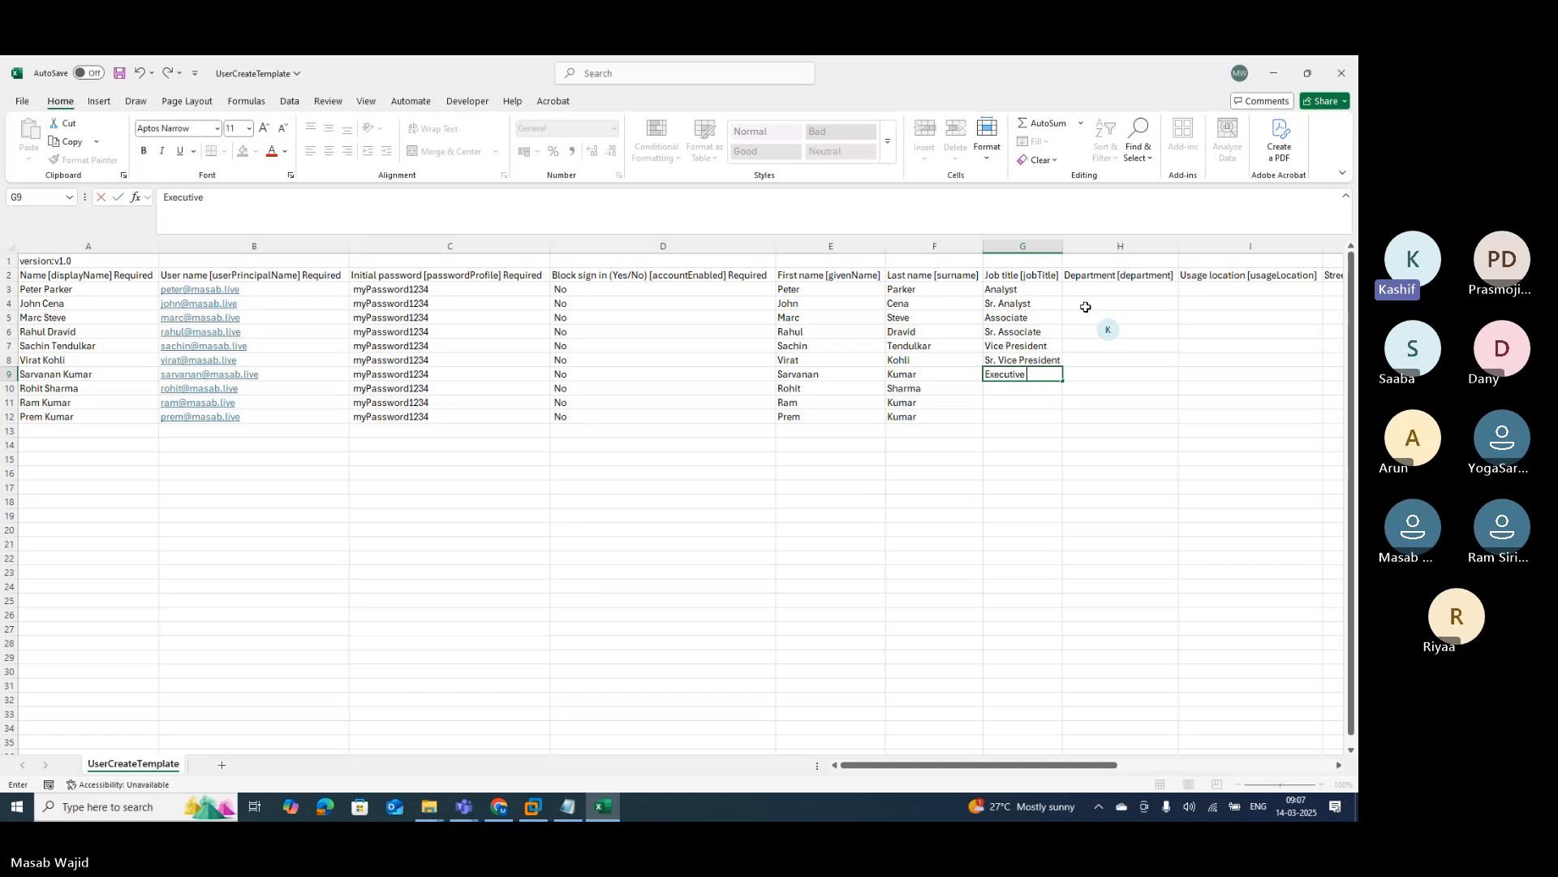
text(Direc)
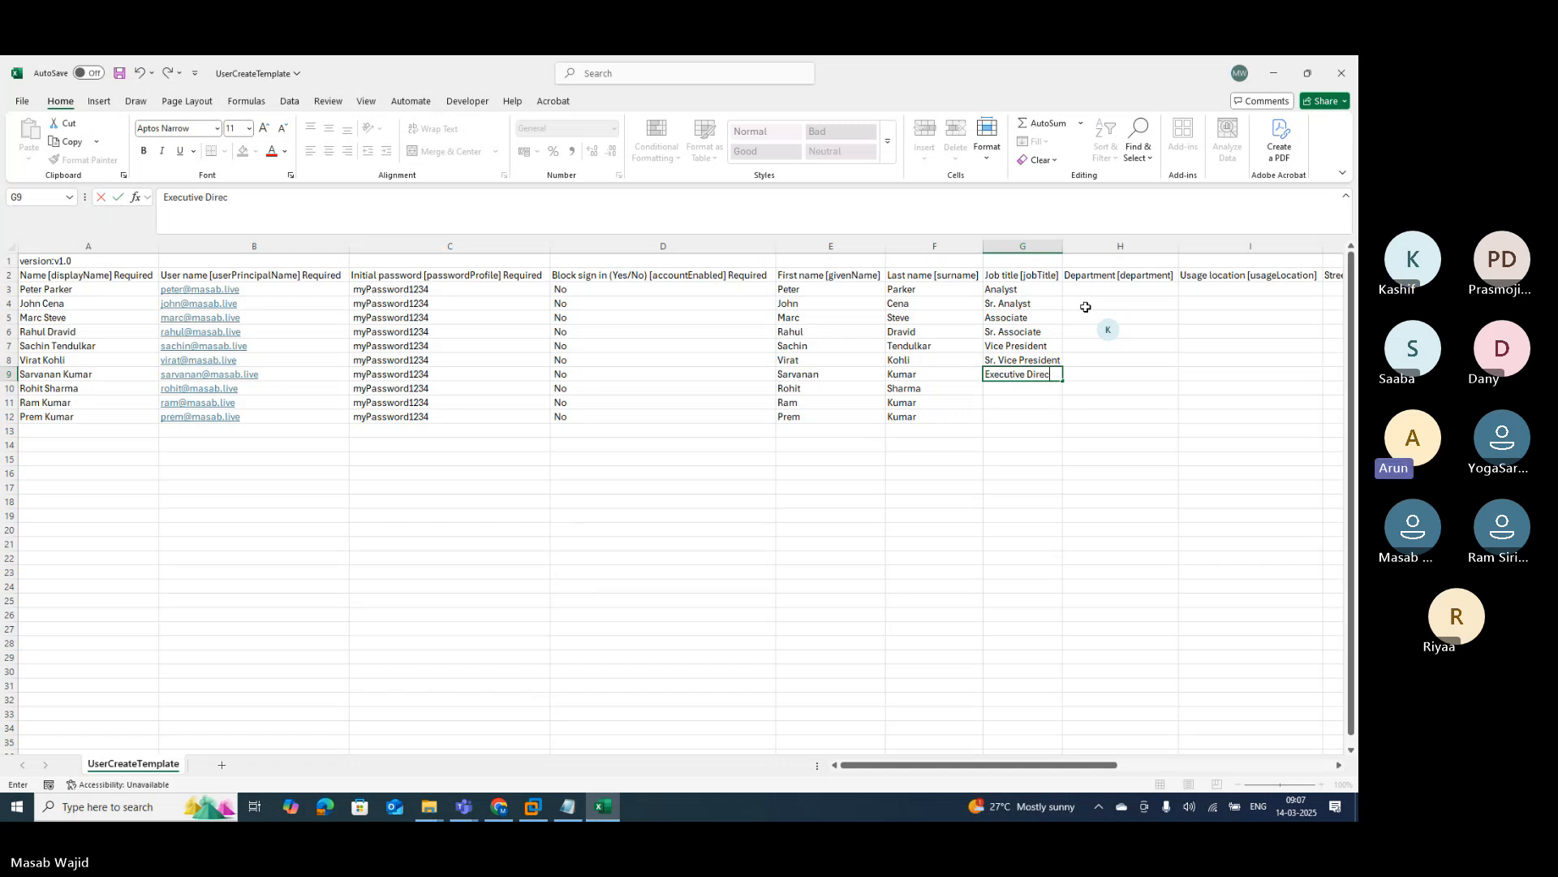
text(tor)
key(Return)
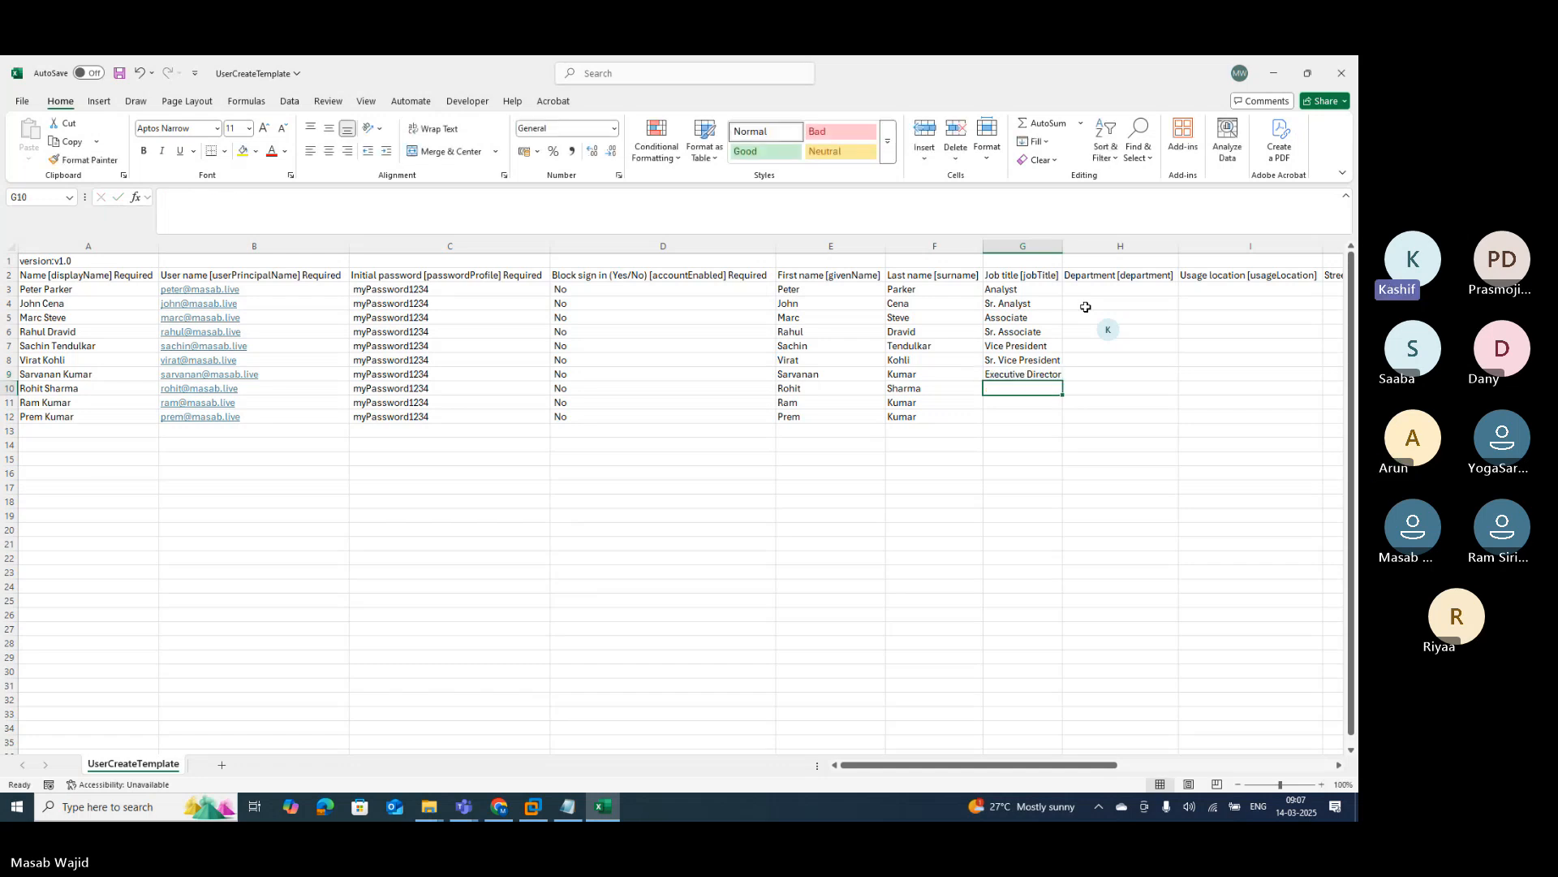
text(Sr.)
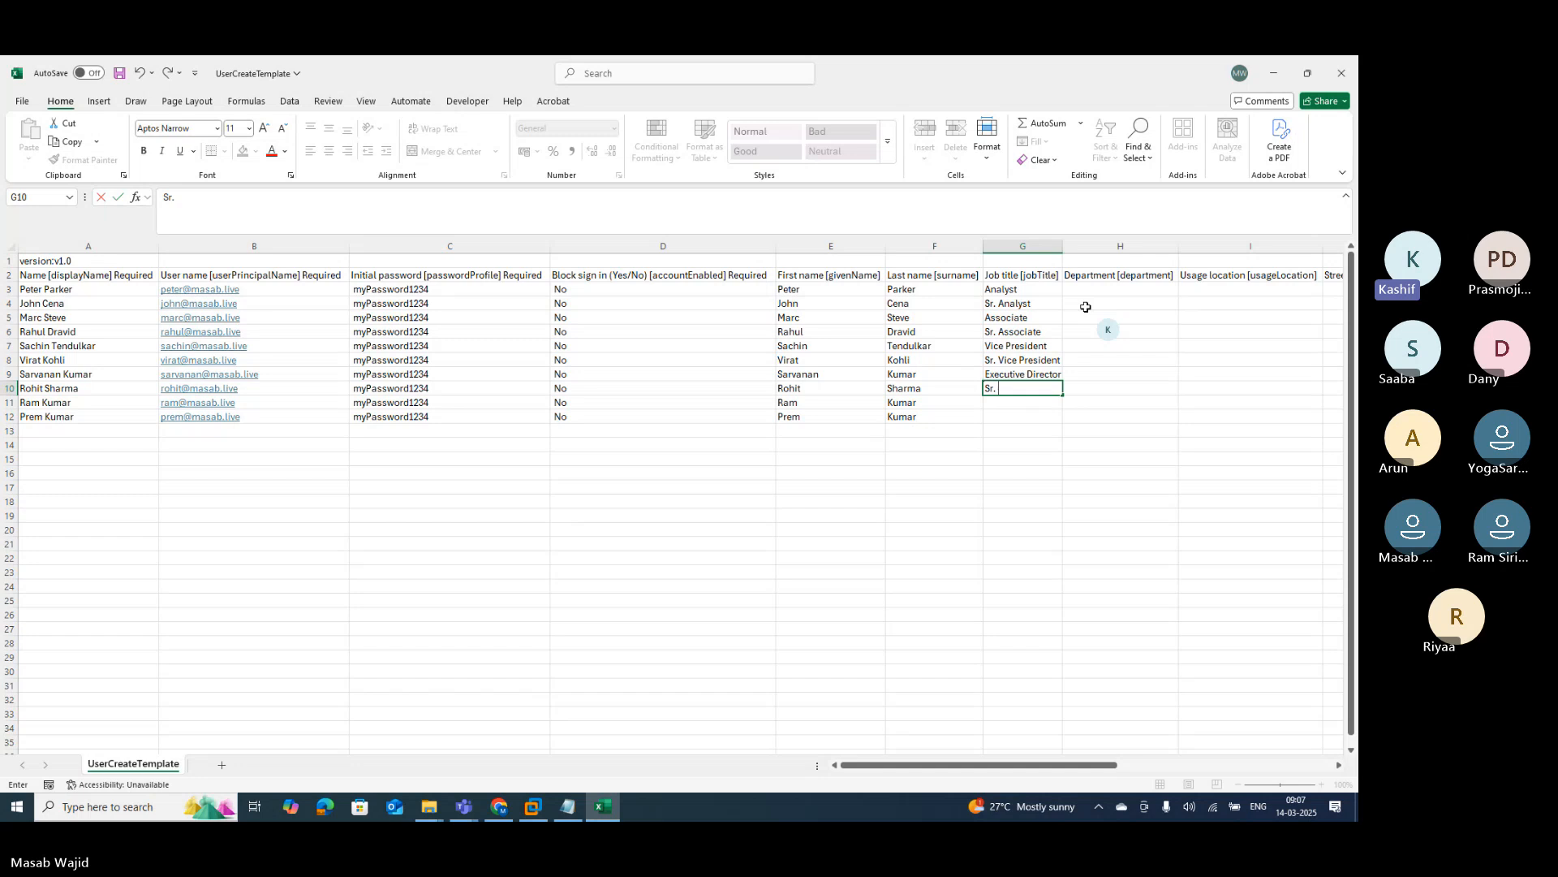
text( Executive Director)
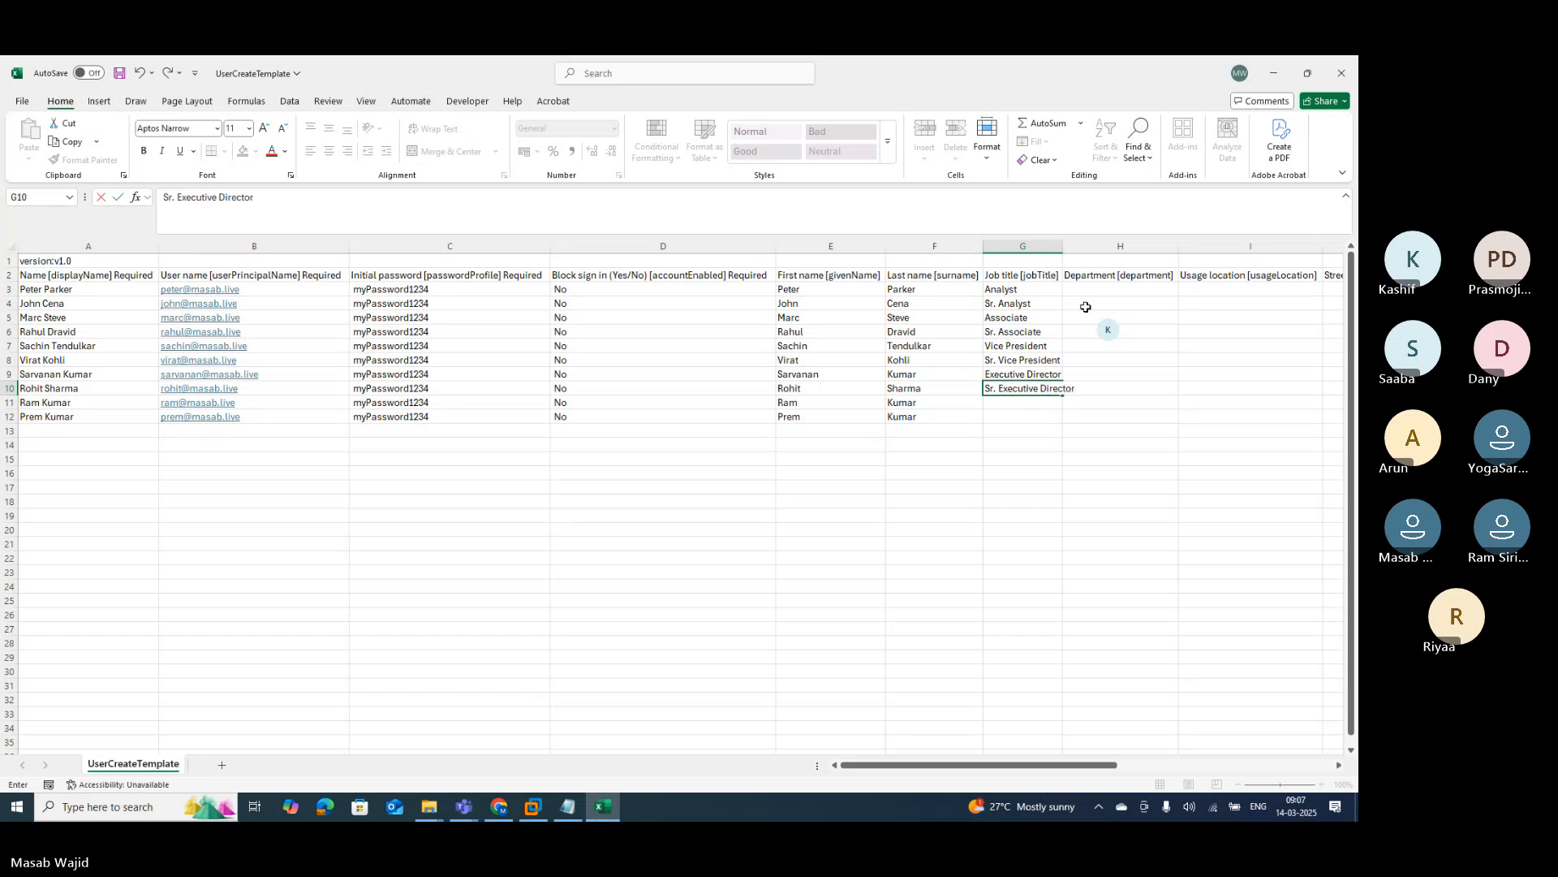
key(Return)
text(Mana)
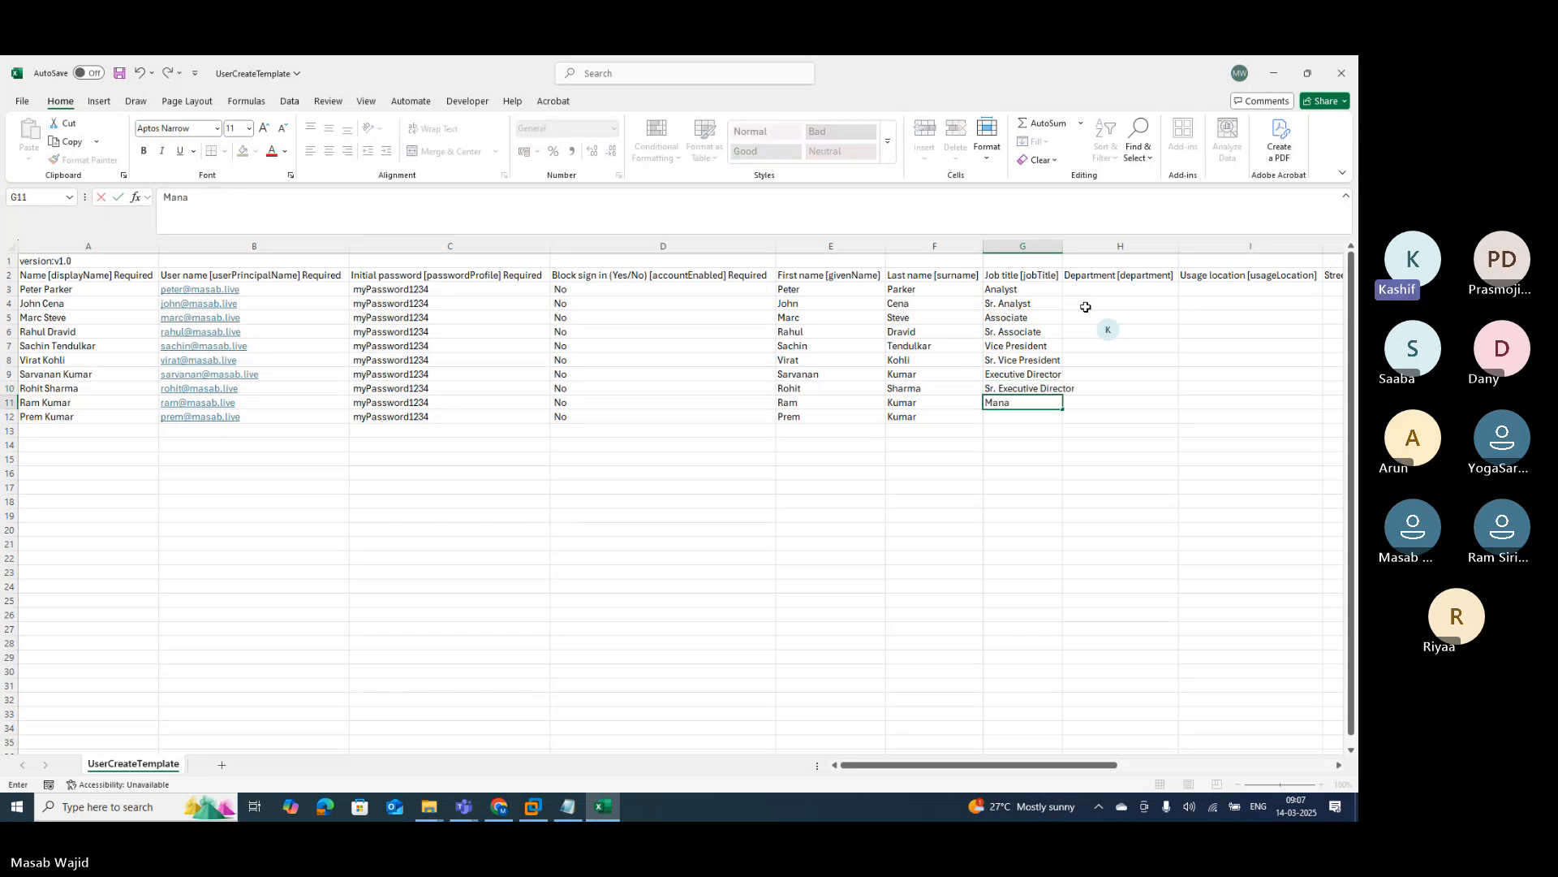
text(ging Director)
key(Return)
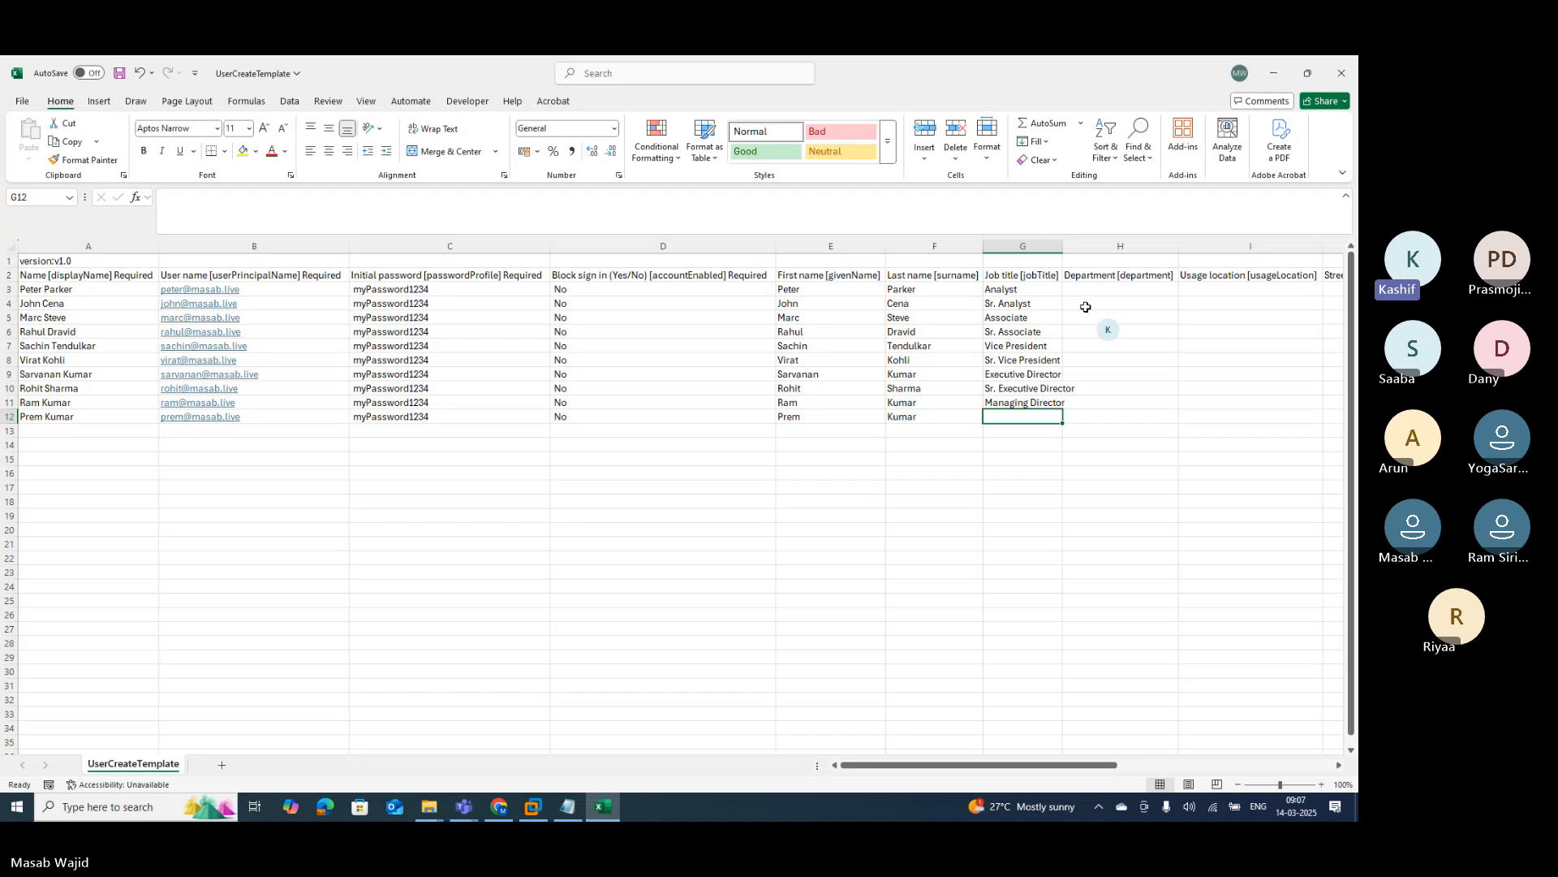
text(Analyst)
key(Return)
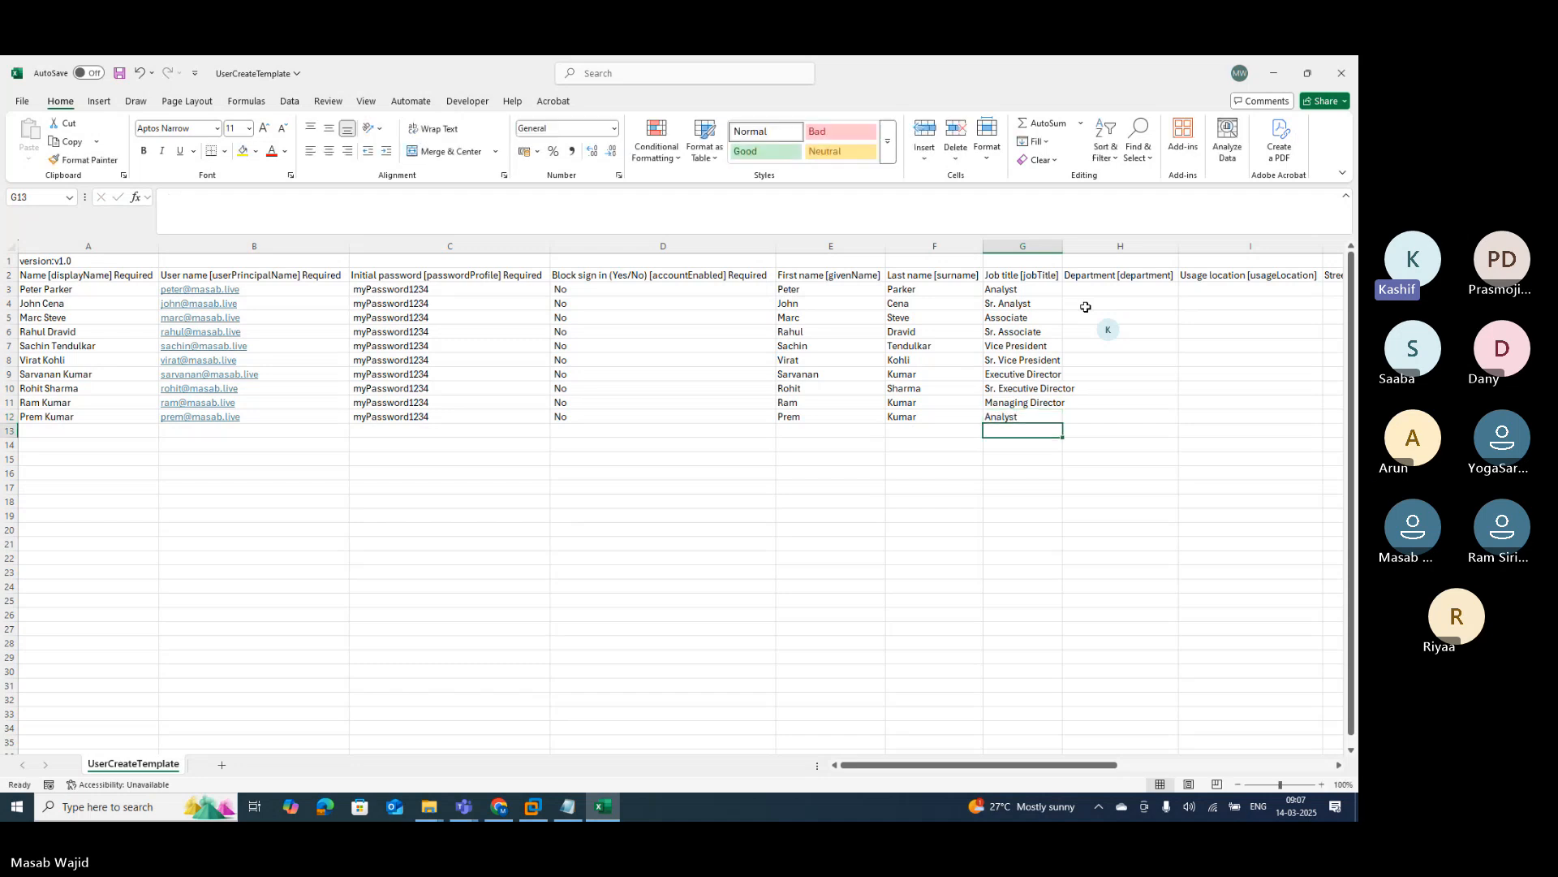
Step: Autofit column G, then enter departments IT, IT, HR, HR in H3:H6
double_click(1061, 247)
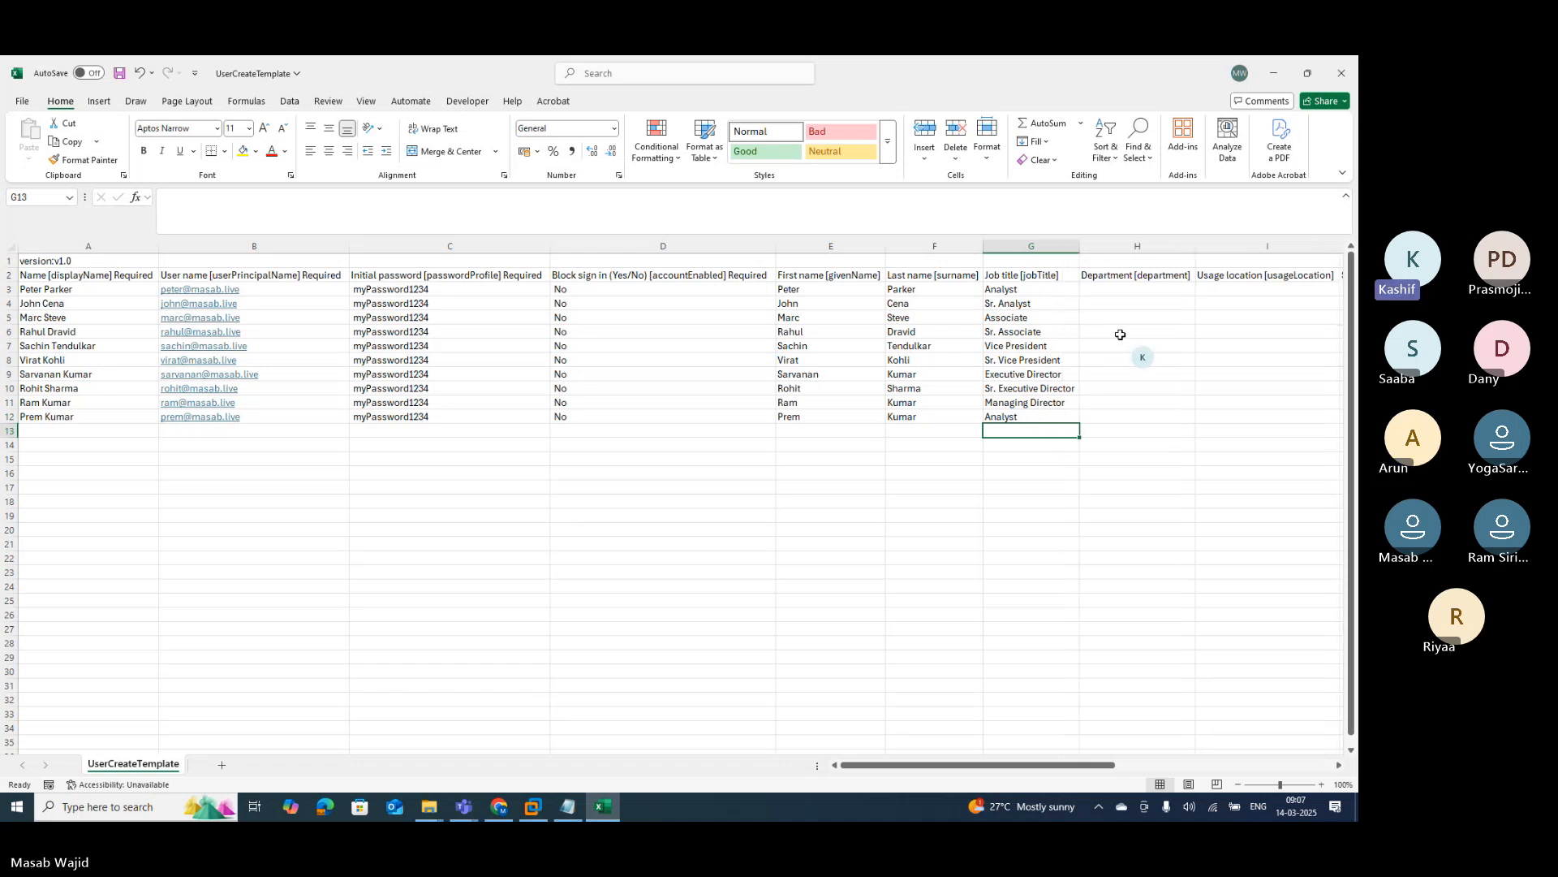
click(1138, 292)
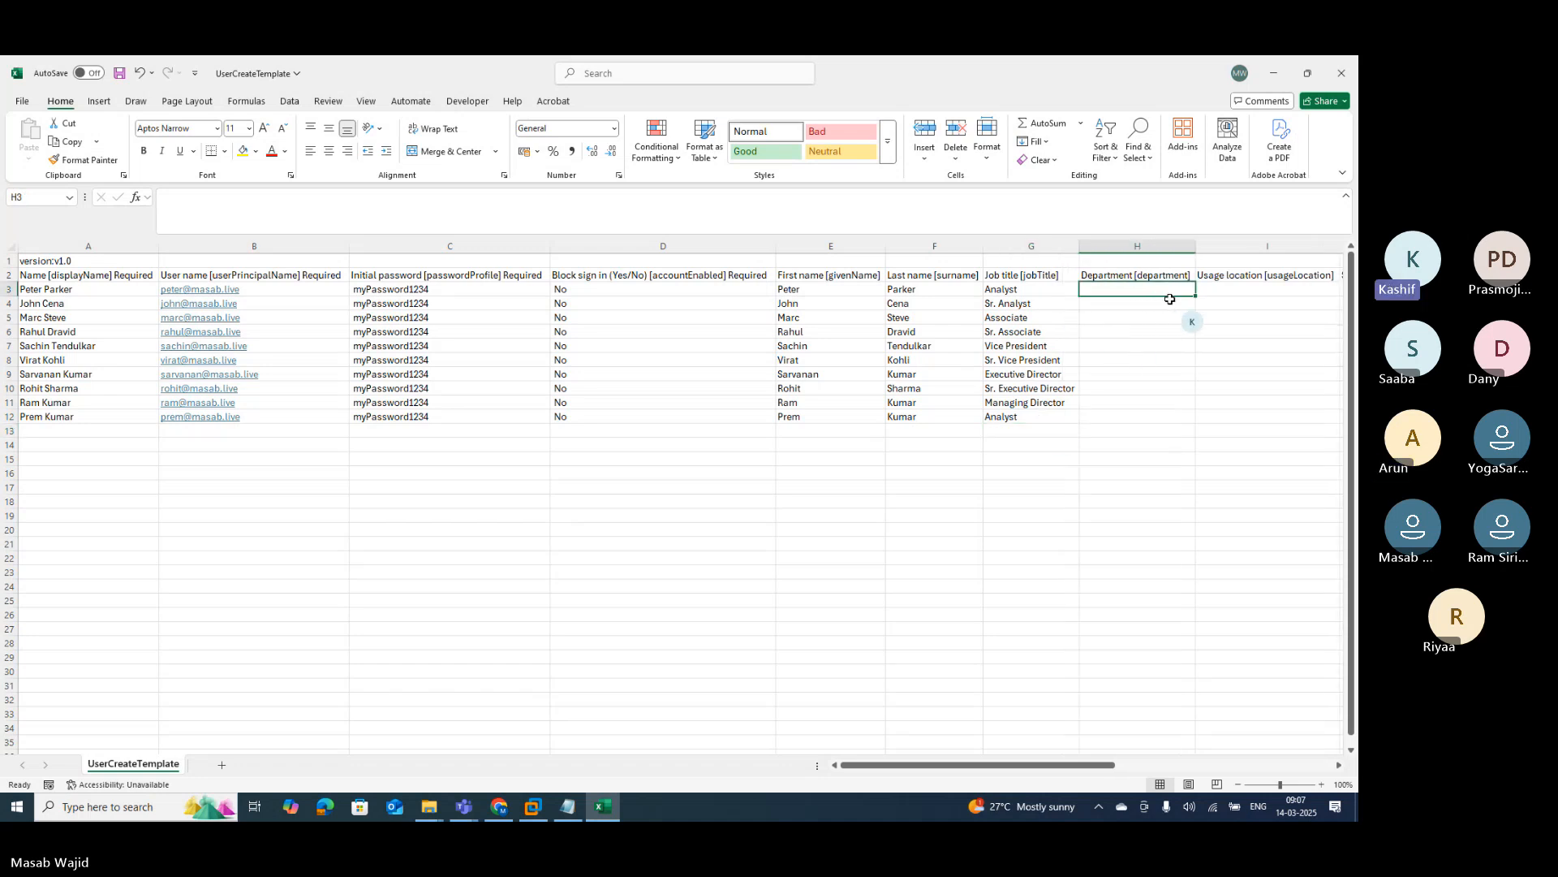
text(IT)
key(Return)
text(IT)
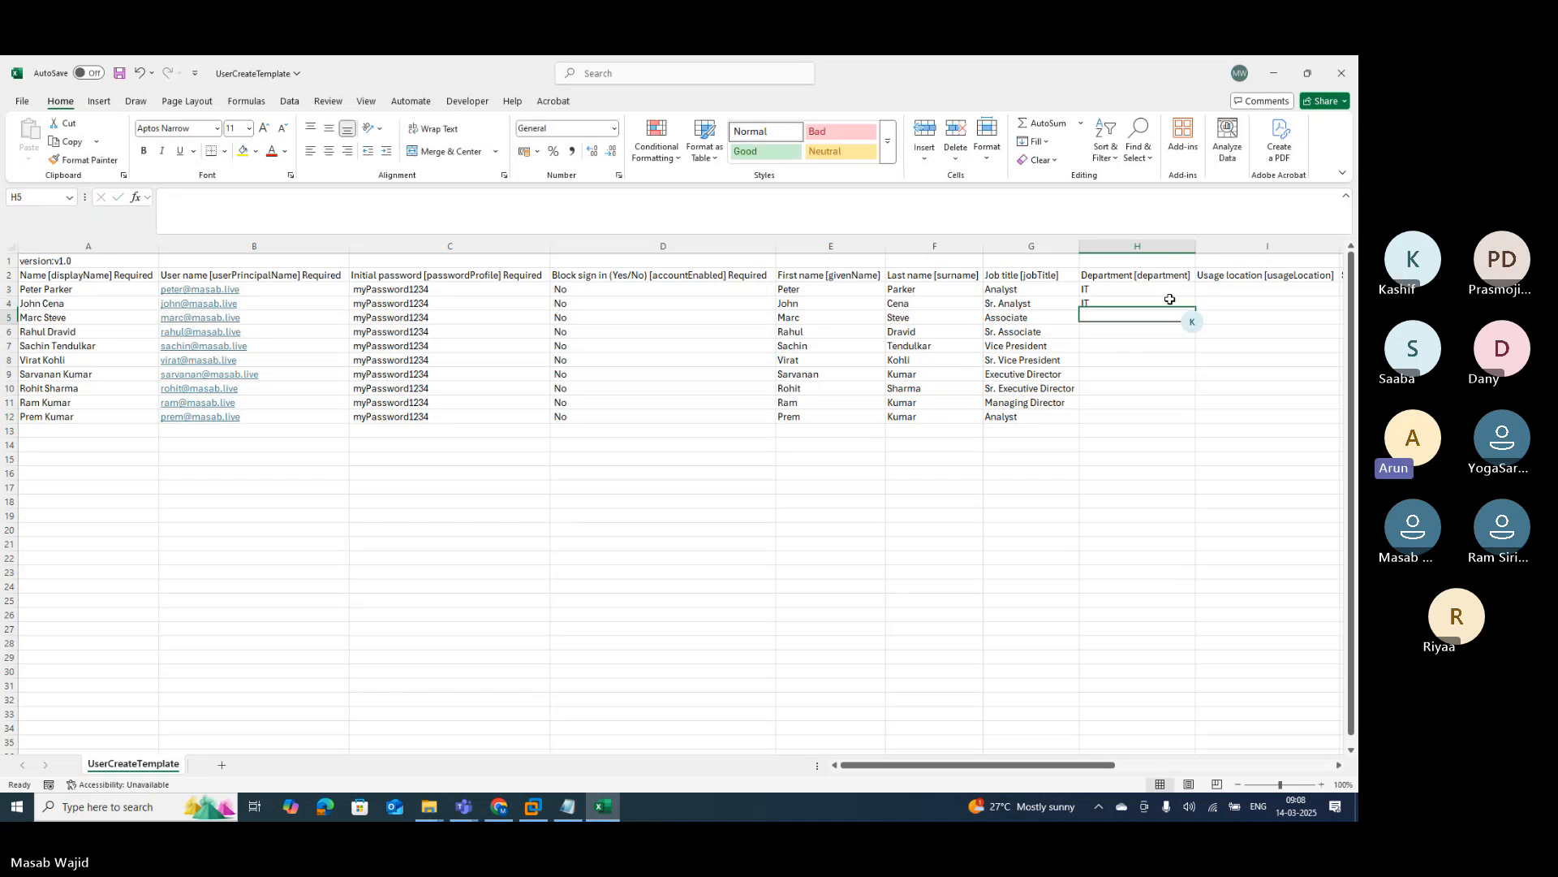
key(Return)
text(HR)
key(Return)
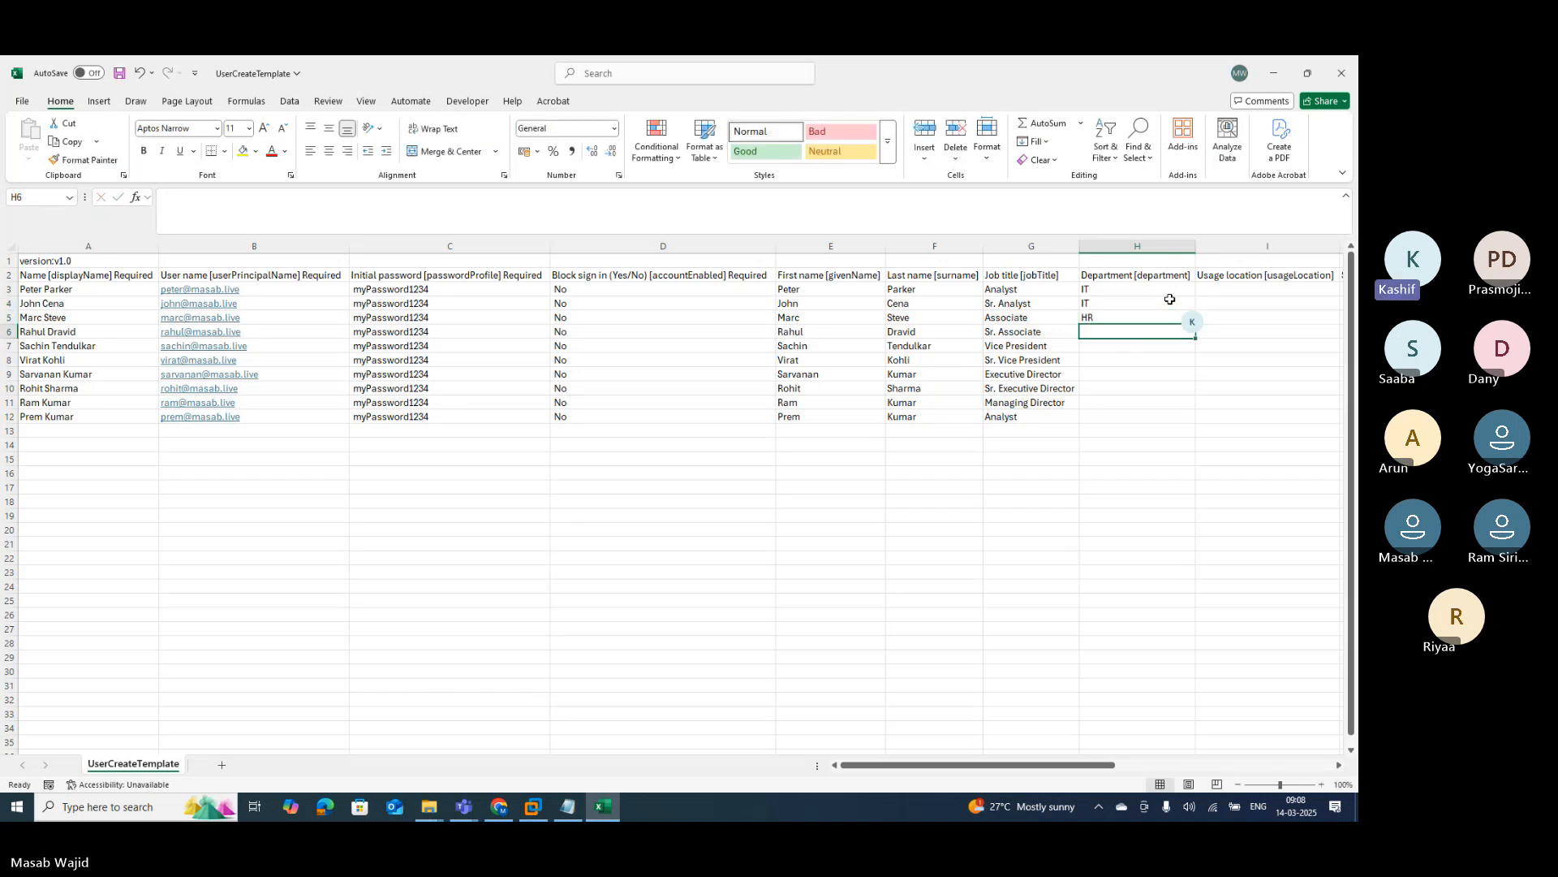
text(HR)
key(Return)
Step: Enter Finance, Finance, Research, Research, Sales, Sales as departments in H7:H12
text(Fi)
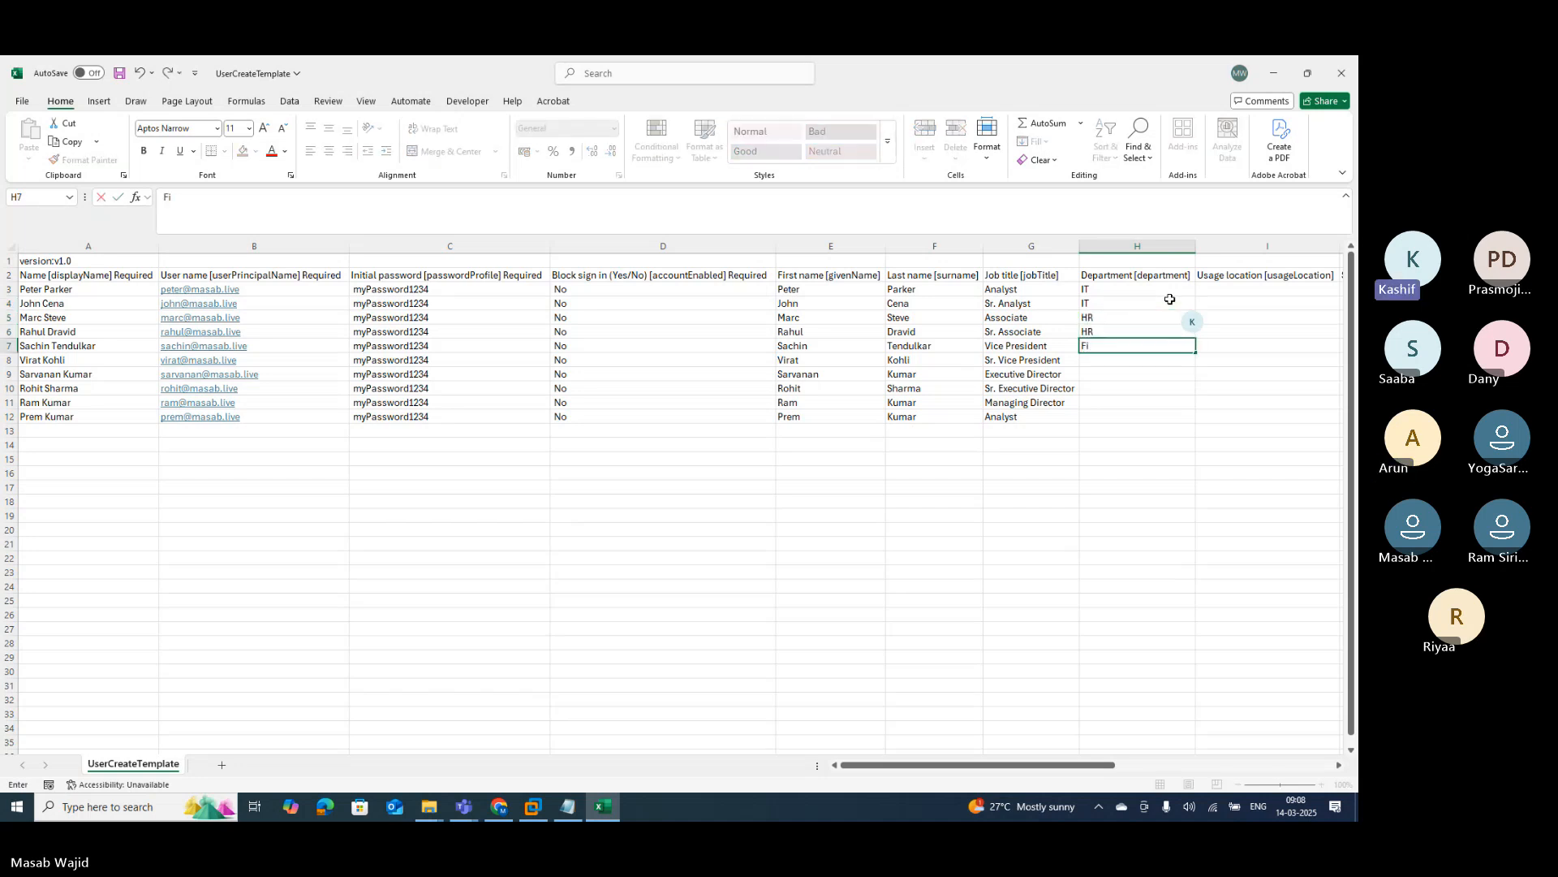
text(nance)
key(Return)
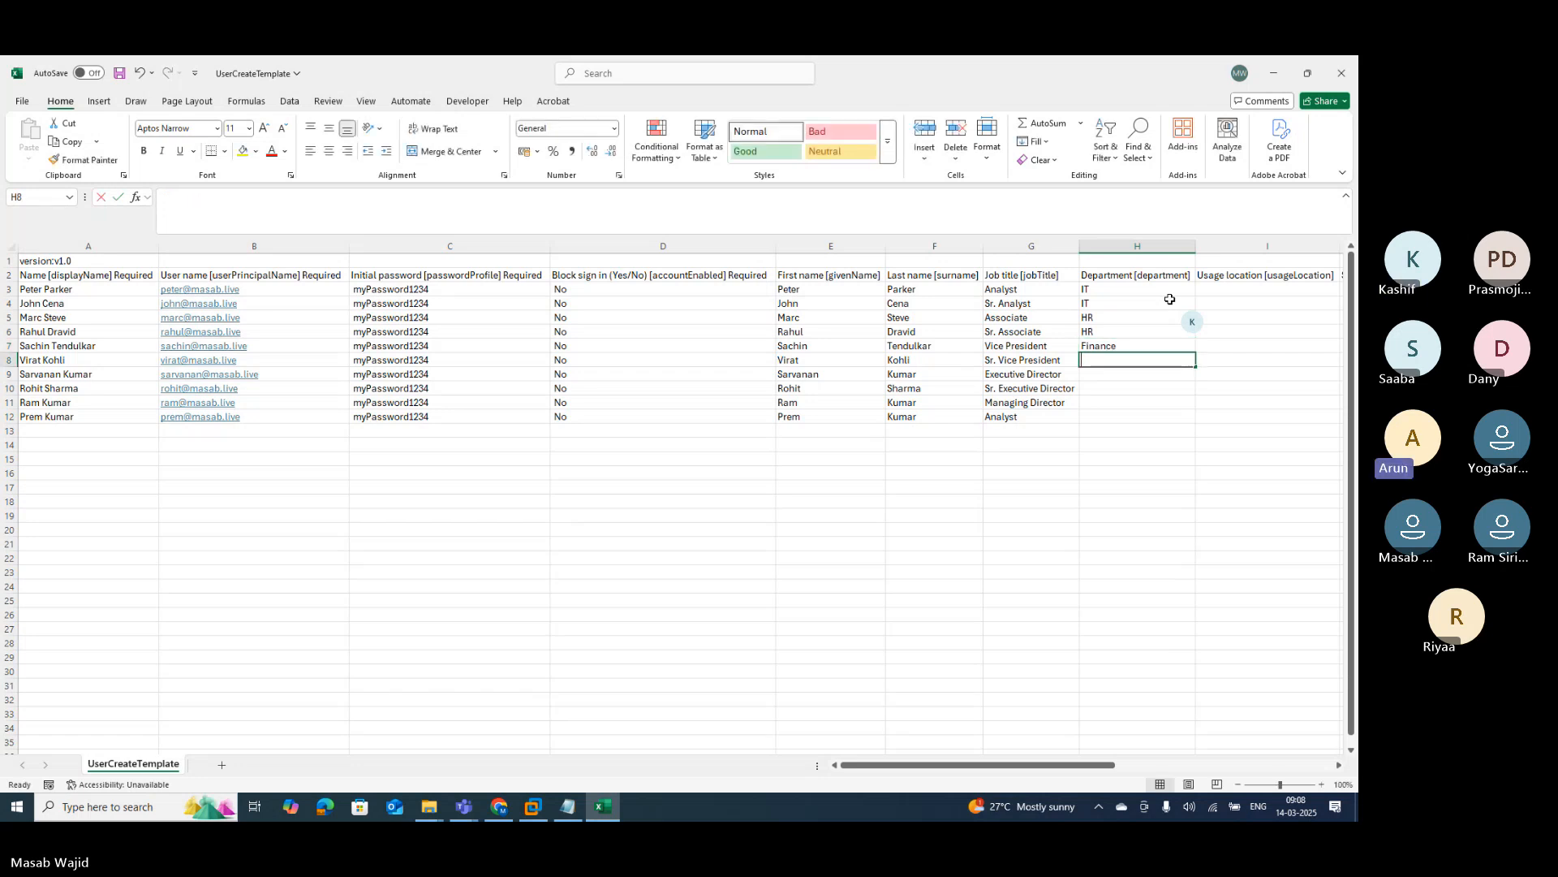
text(Finance)
key(Return)
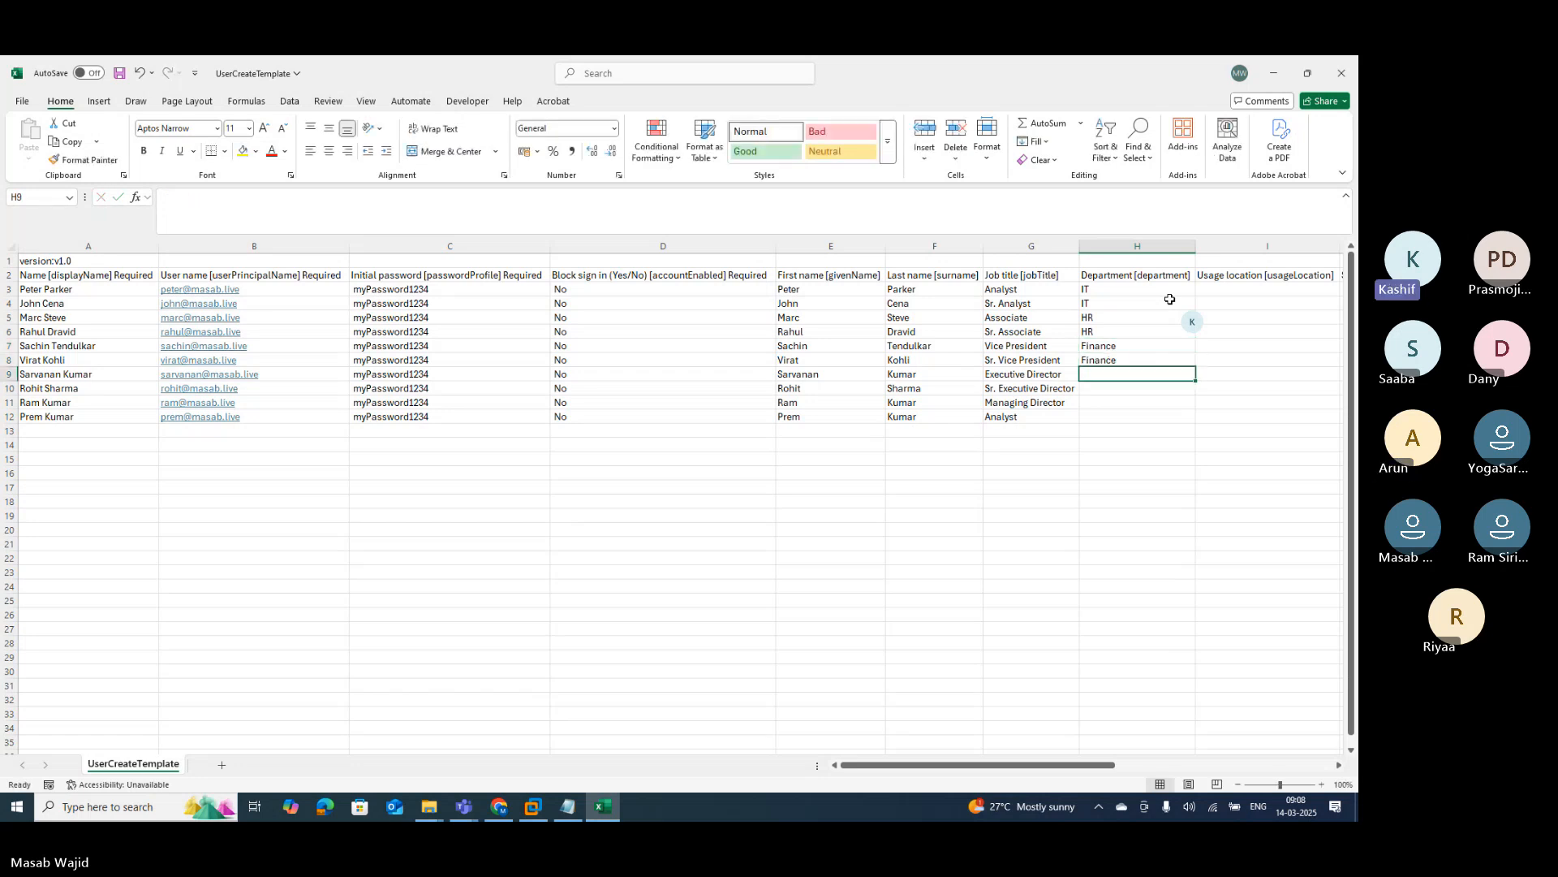
text(Res)
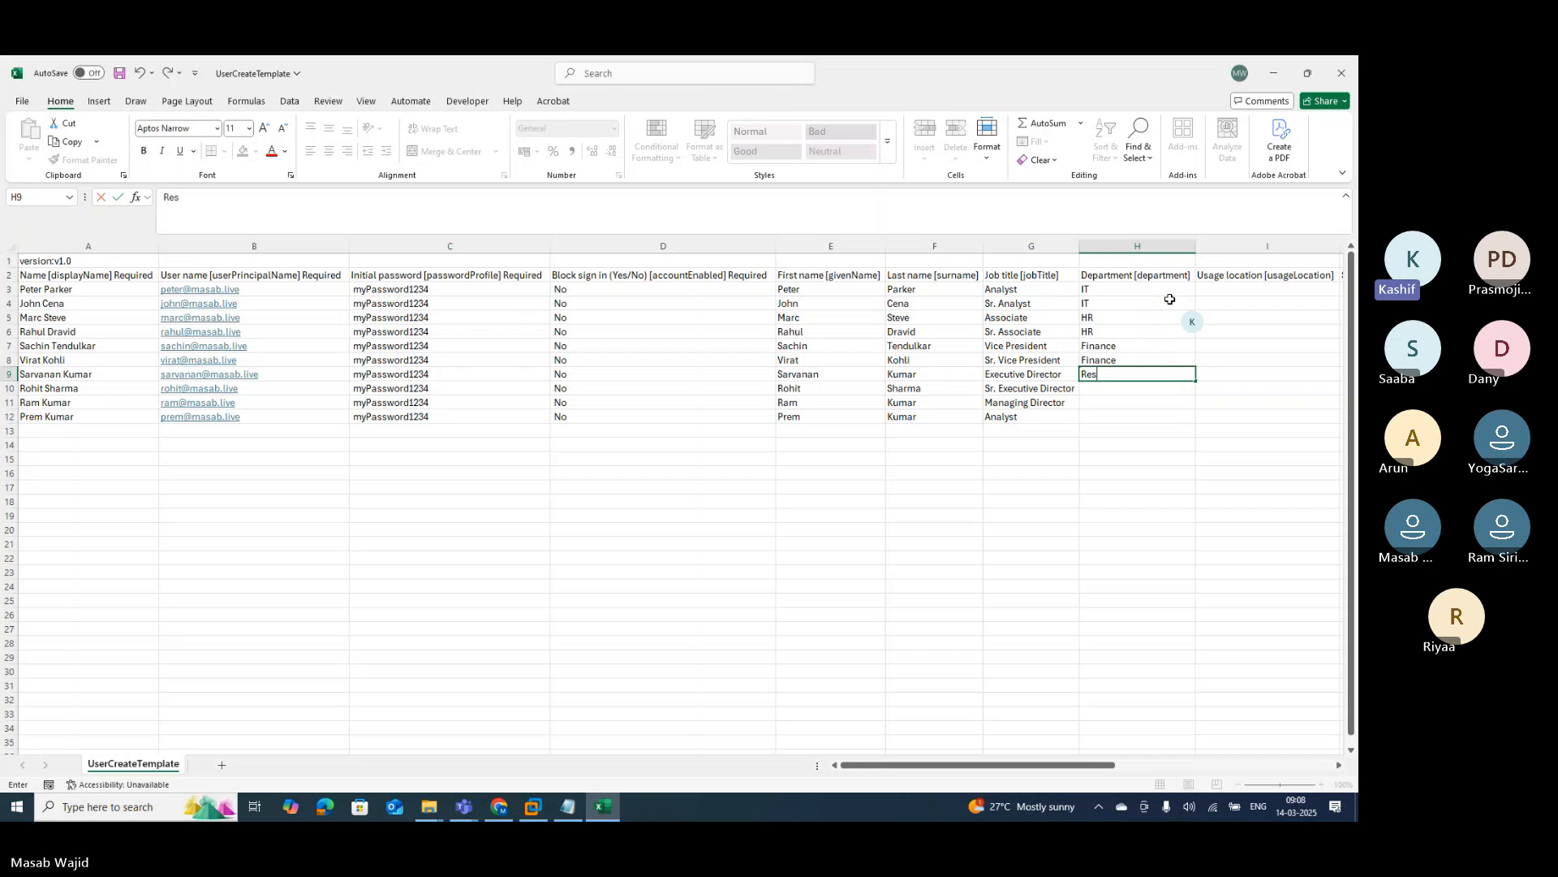
text(earch)
key(Return)
text(Res)
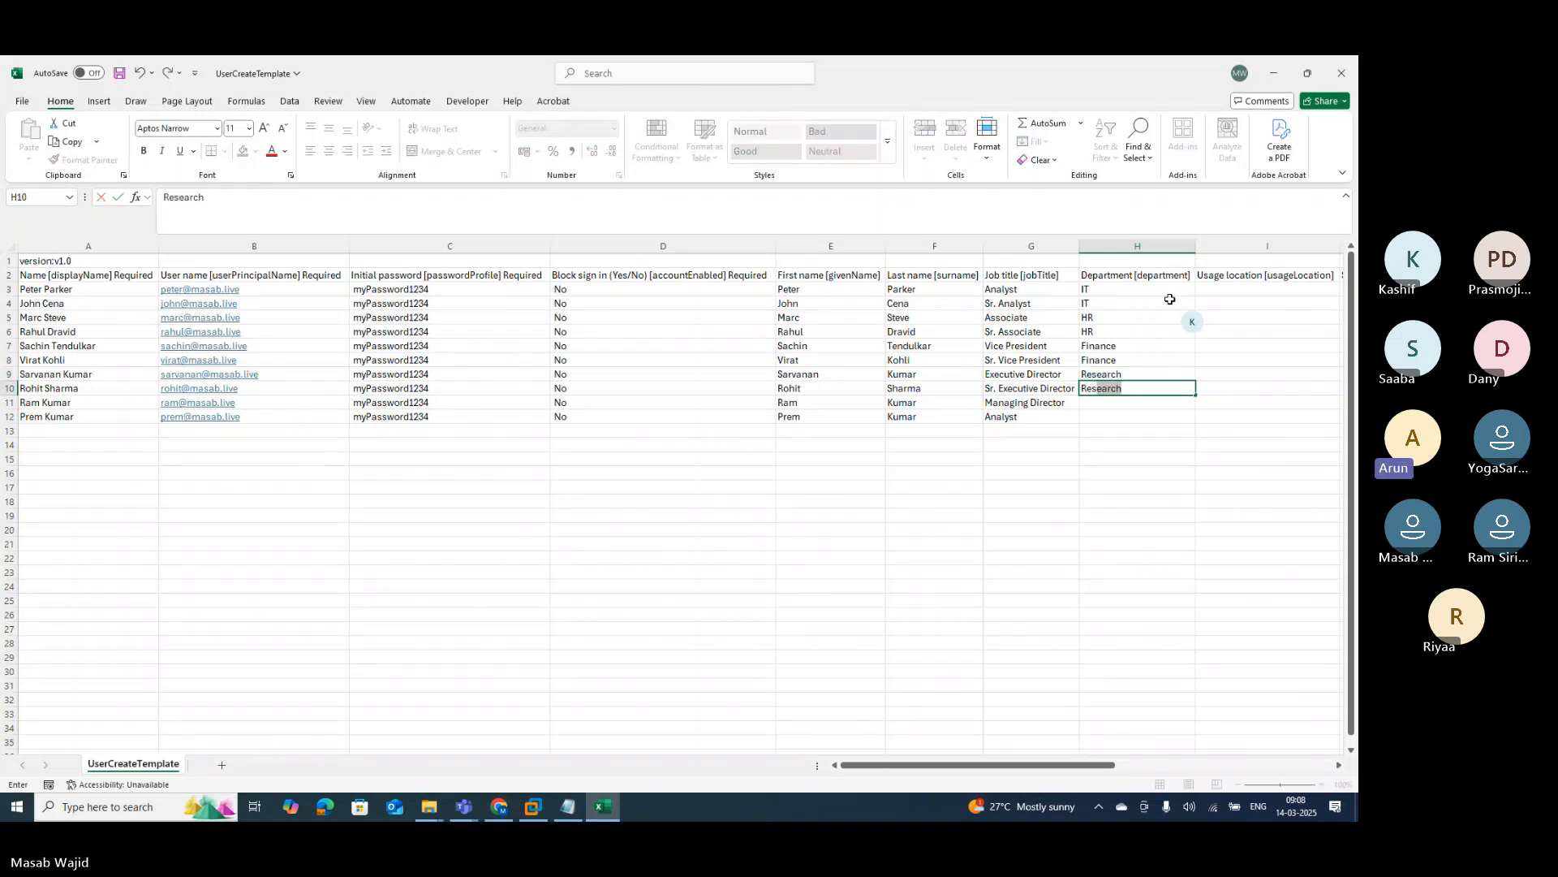
key(Return)
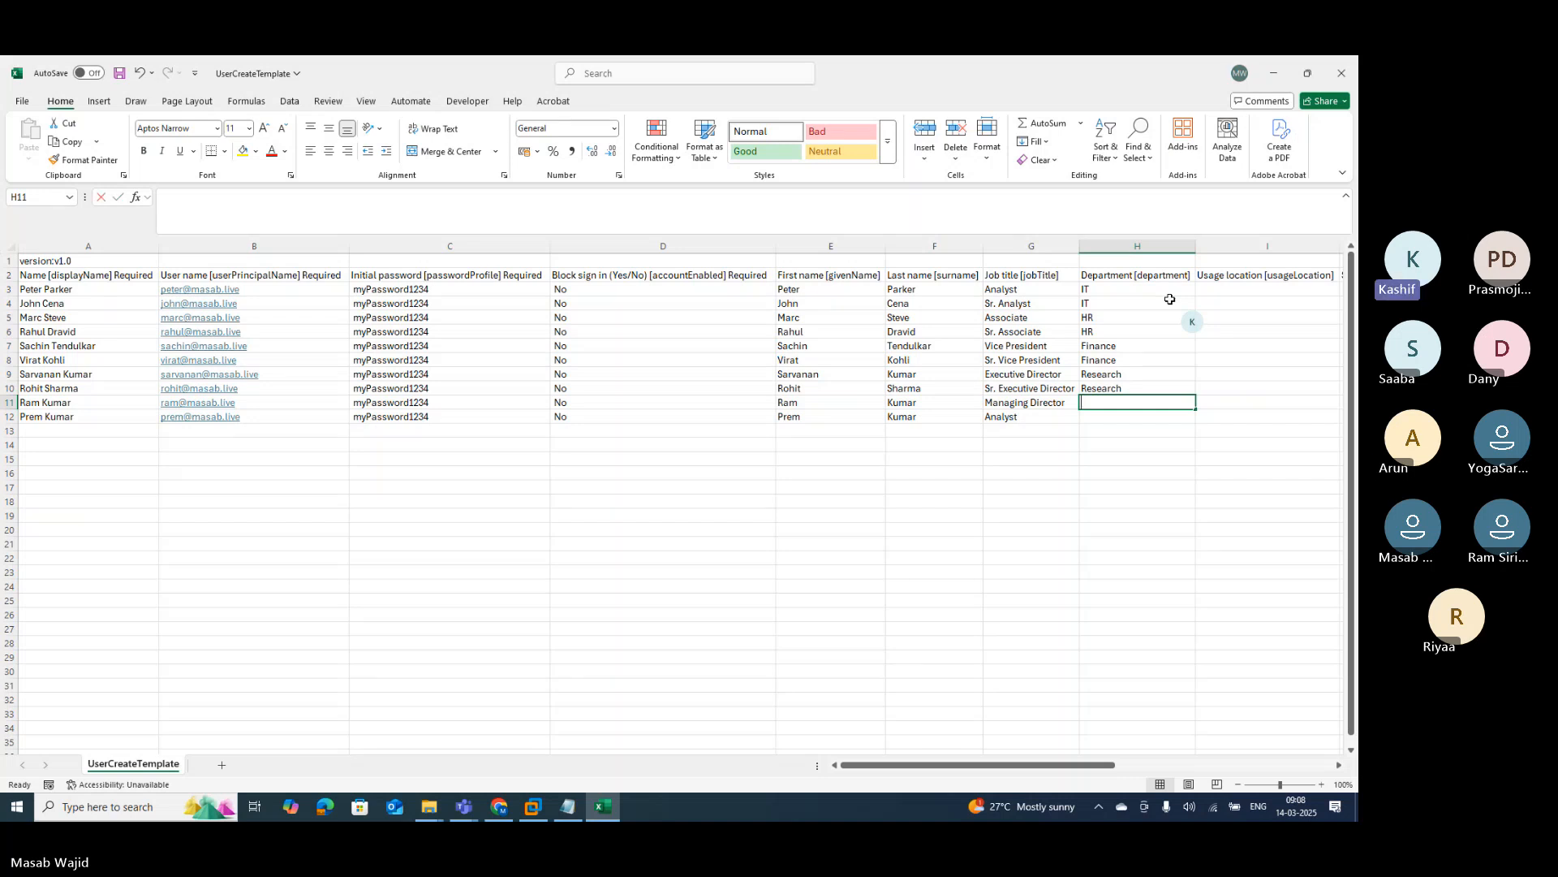
text(Sale)
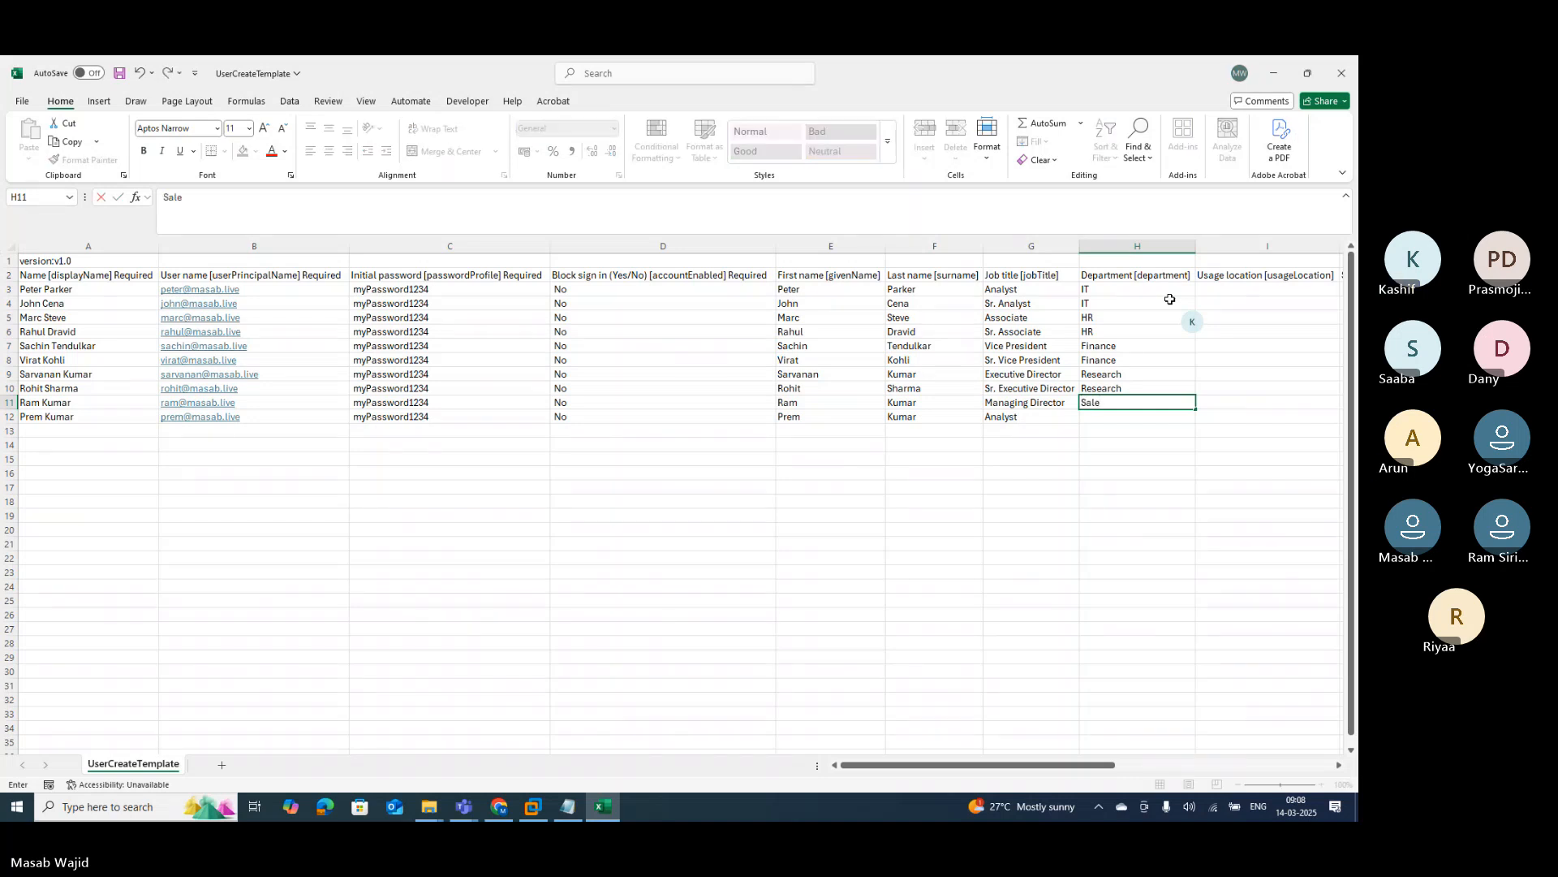
text(s)
key(Return)
text(S)
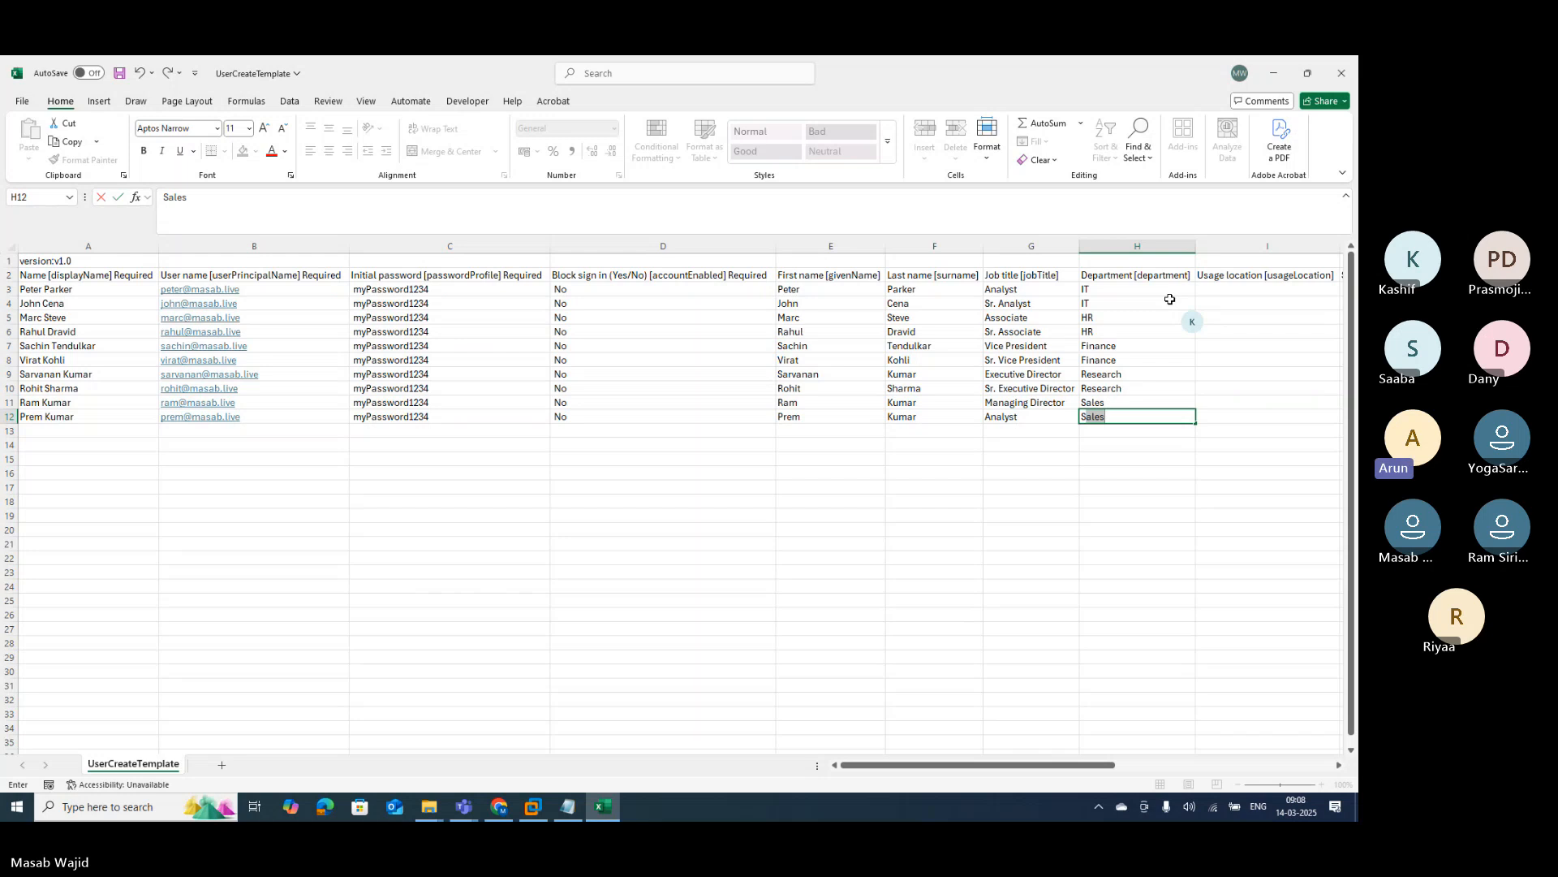
key(Return)
key(Up)
key(Up)
key(Up)
key(Up)
key(Up)
key(Up)
key(Up)
key(Up)
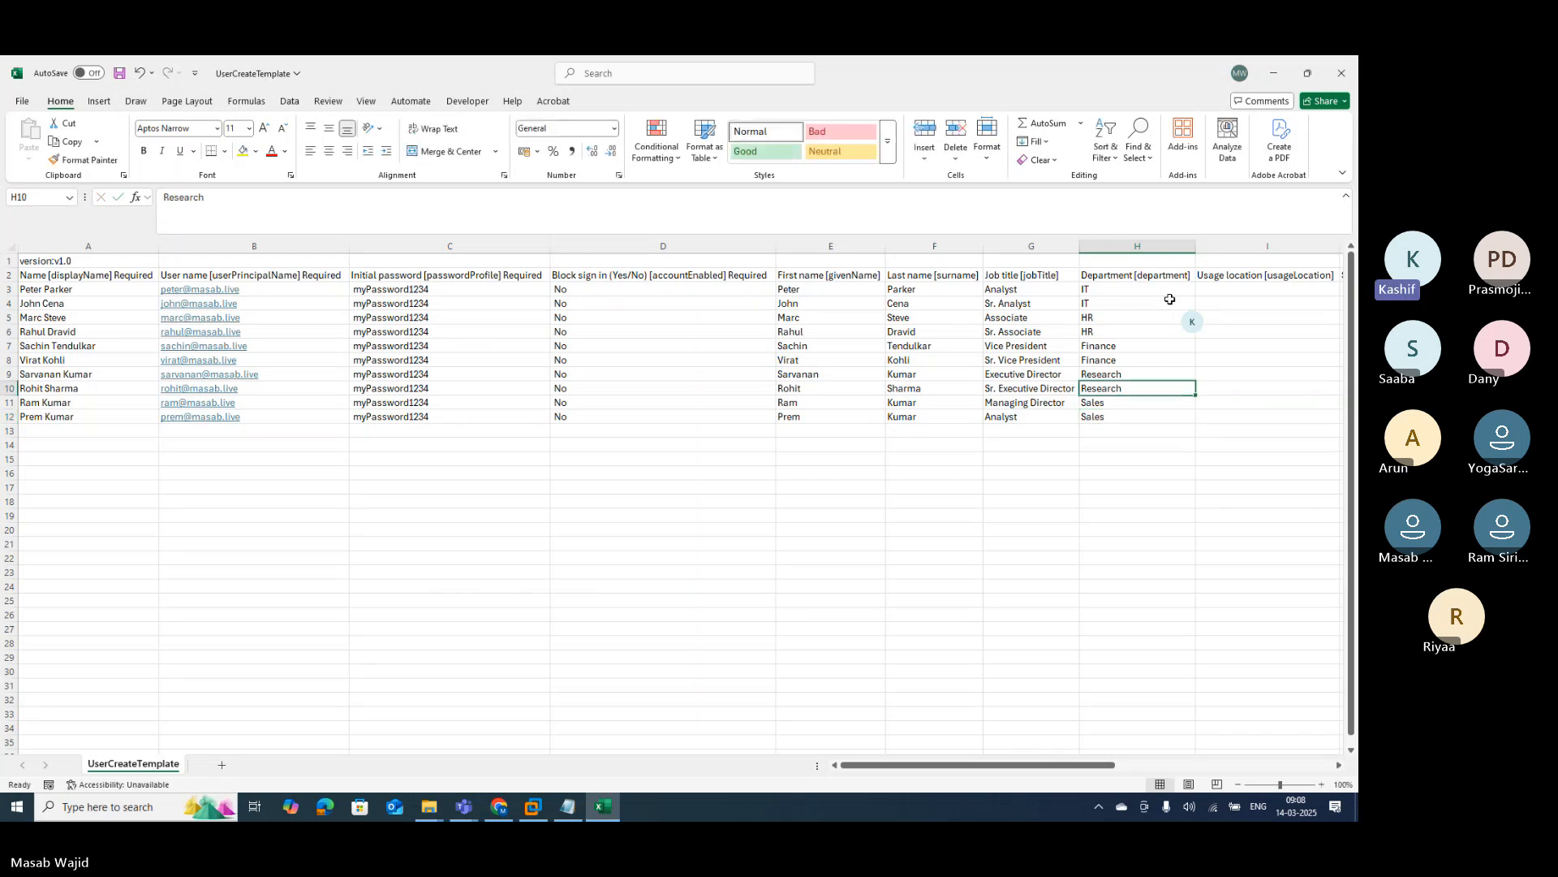
key(Up)
key(Up)
key(Up)
key(Up)
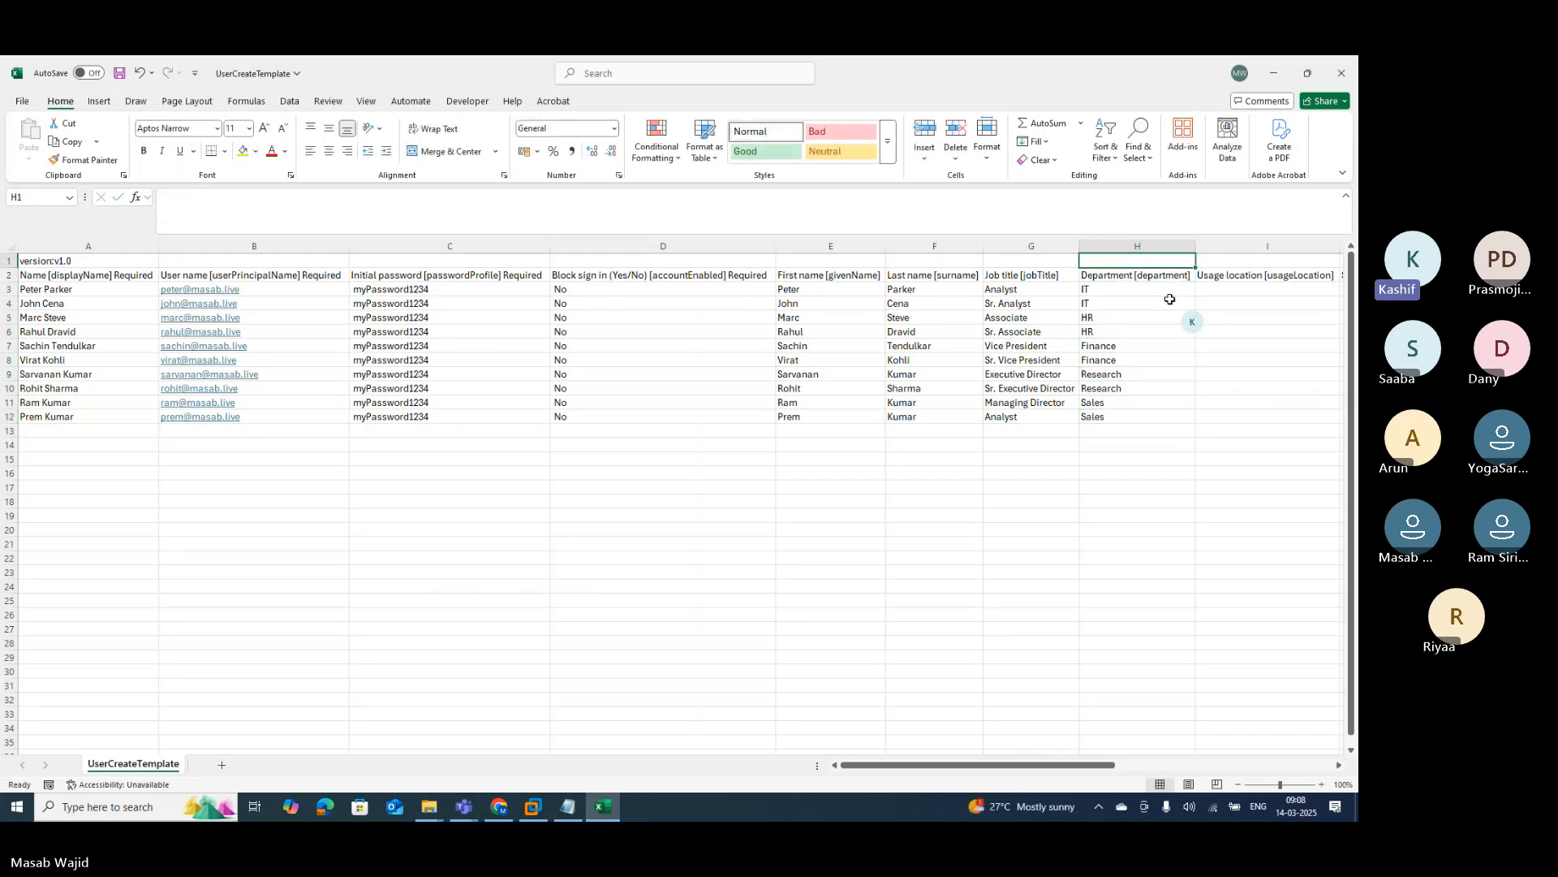
key(Right)
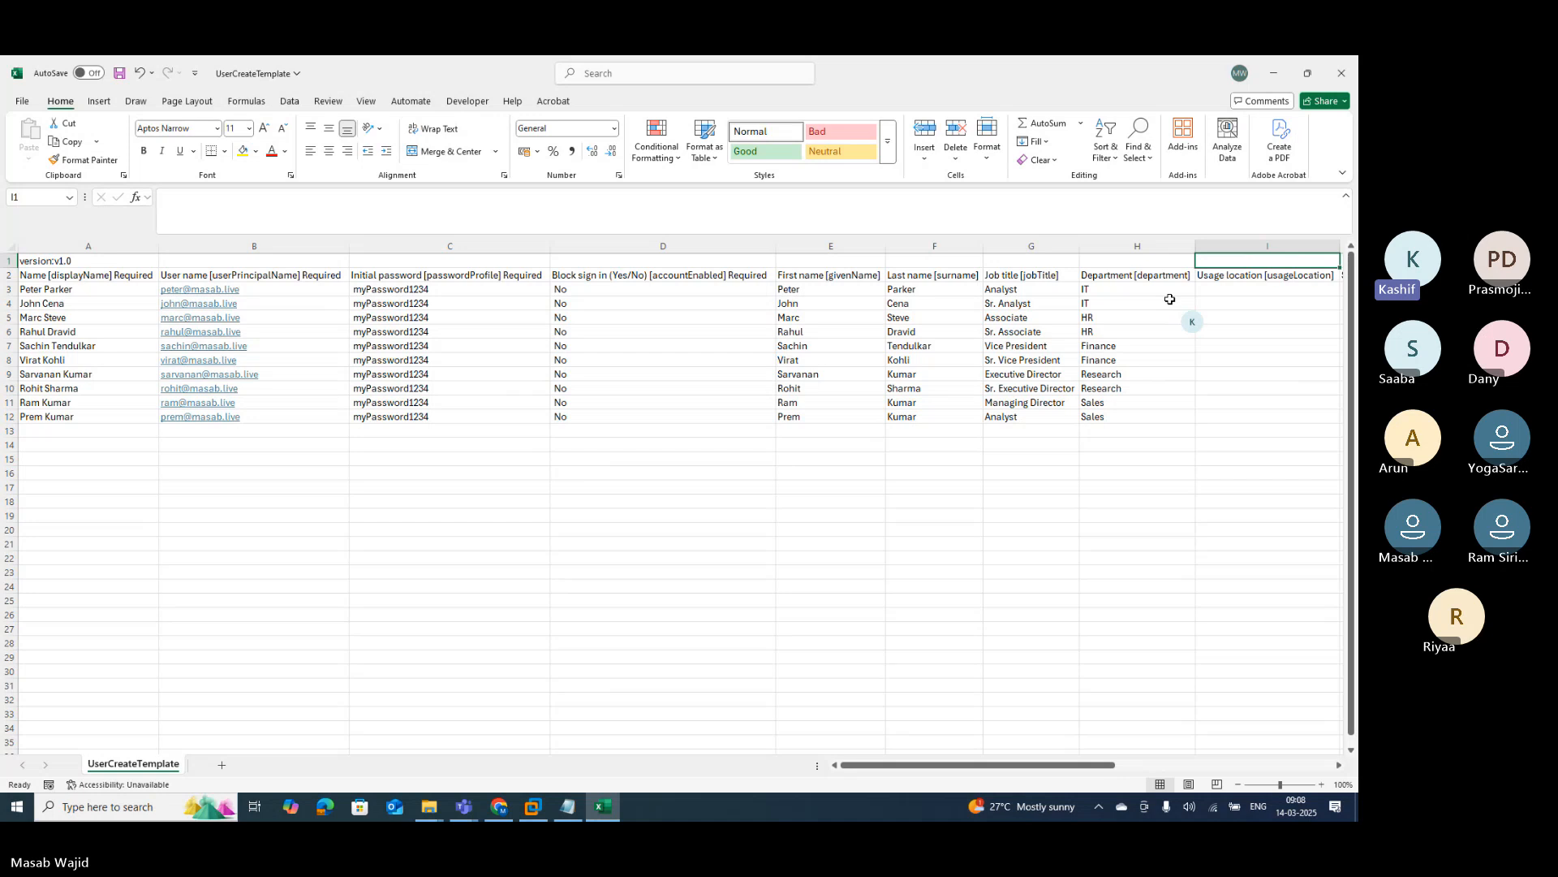
key(Down)
Step: Enter usage locations India, India, Canada, Canada, Australia, Australia in I3:I8
key(Right)
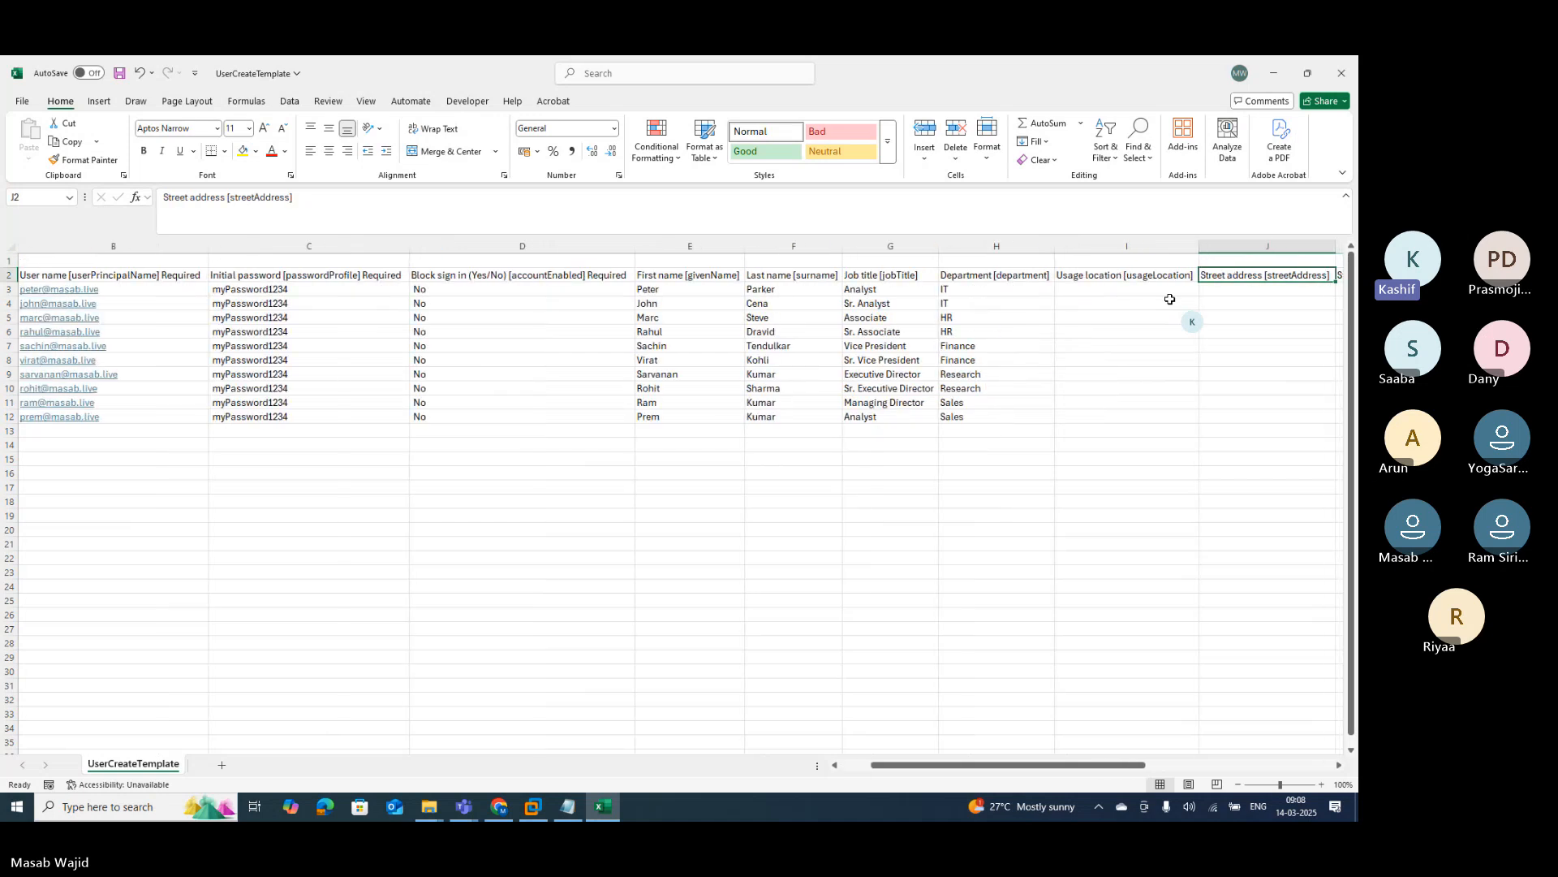
key(Down)
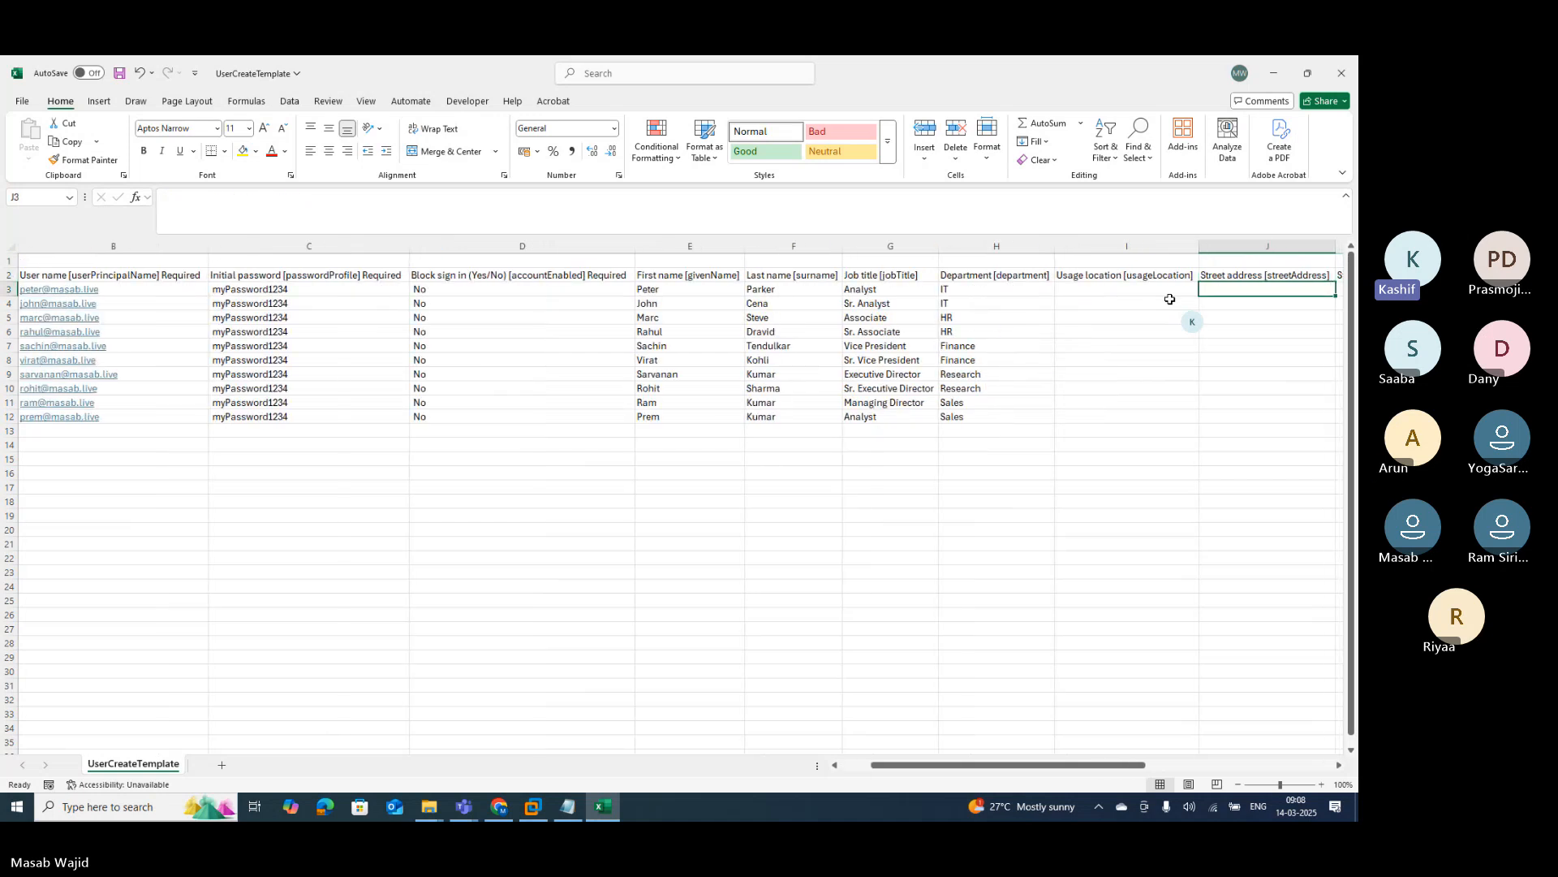
key(Left)
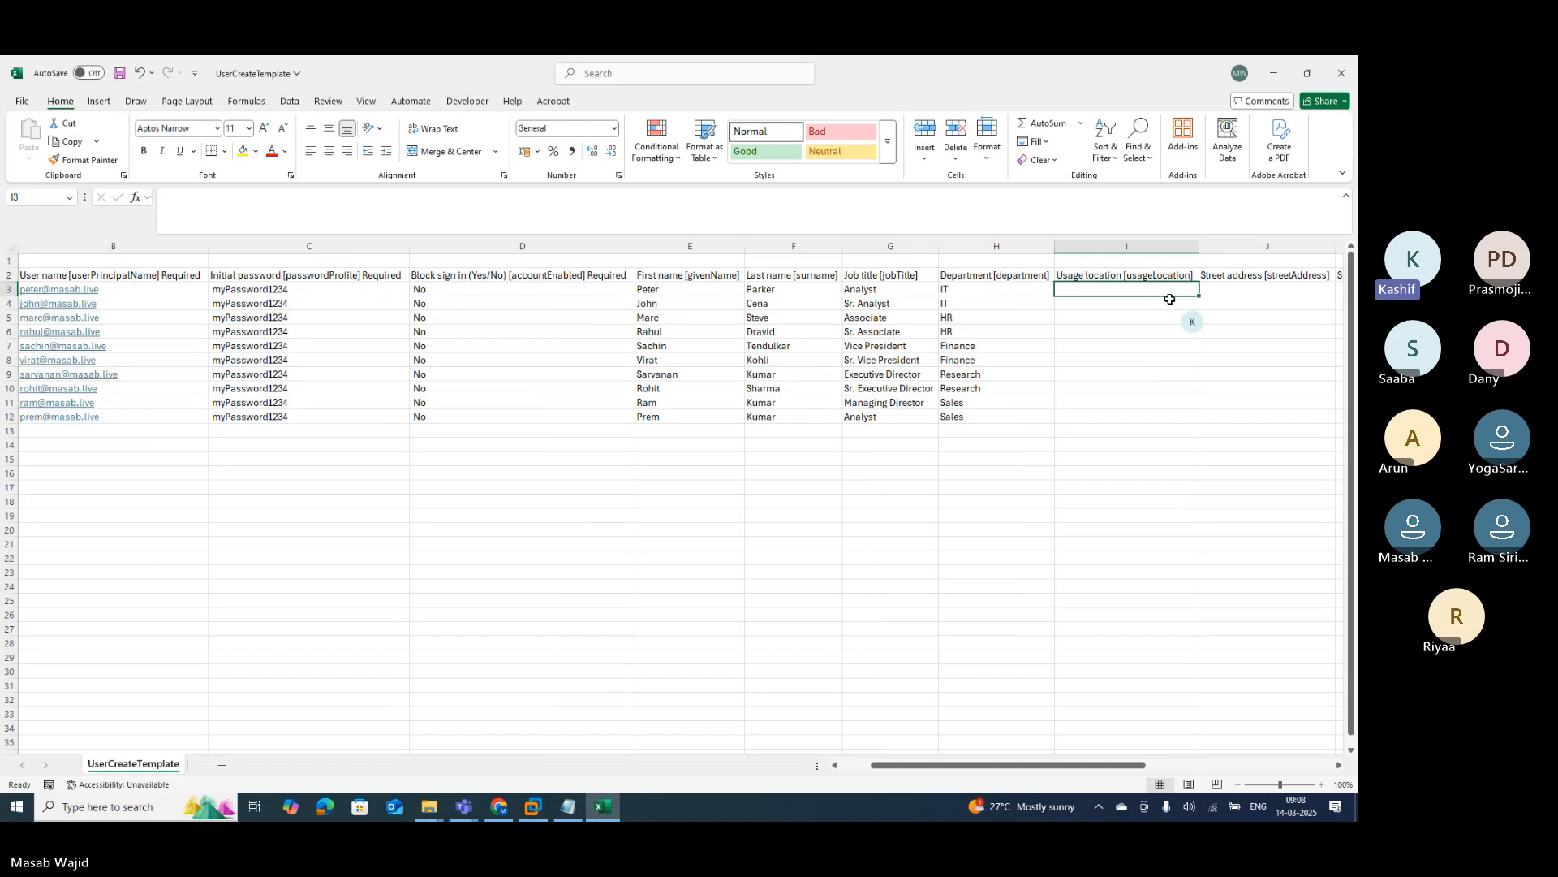
text(I)
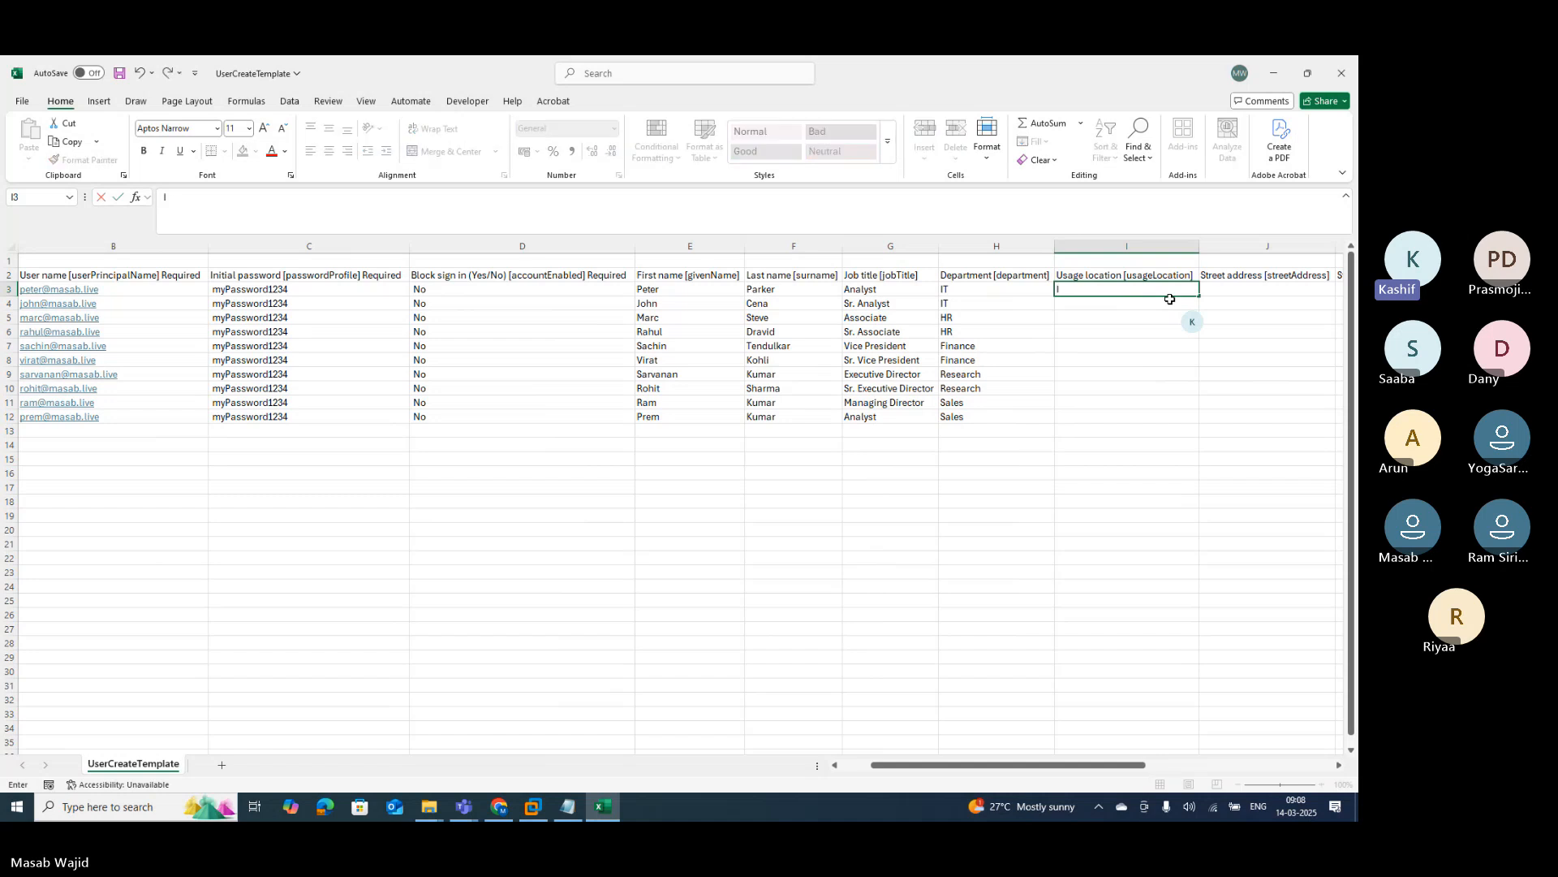
text(ndia)
key(Return)
text(India)
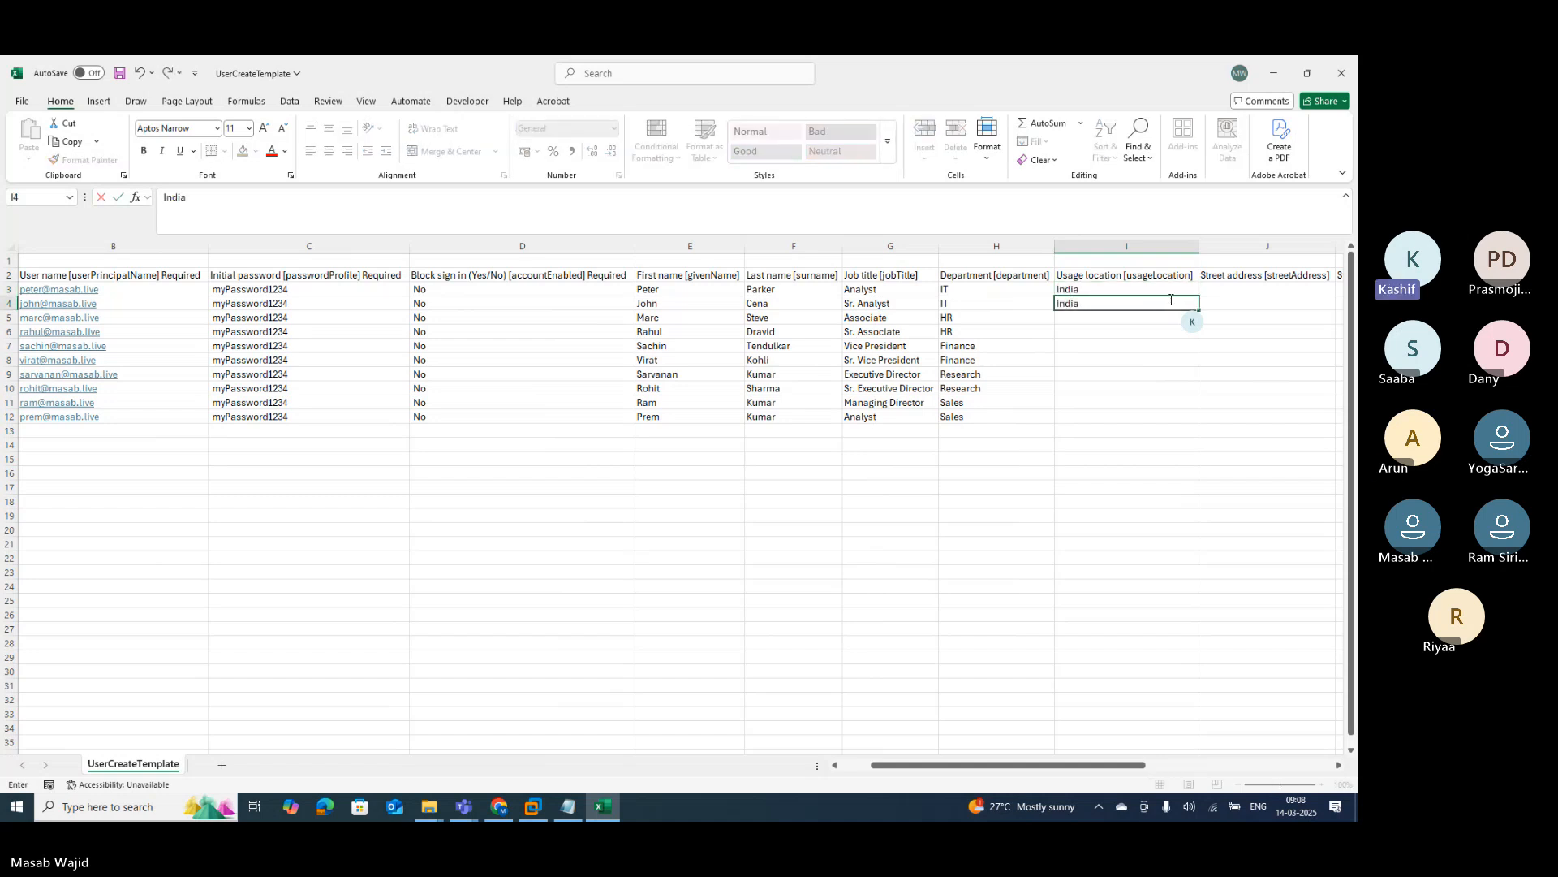
key(Return)
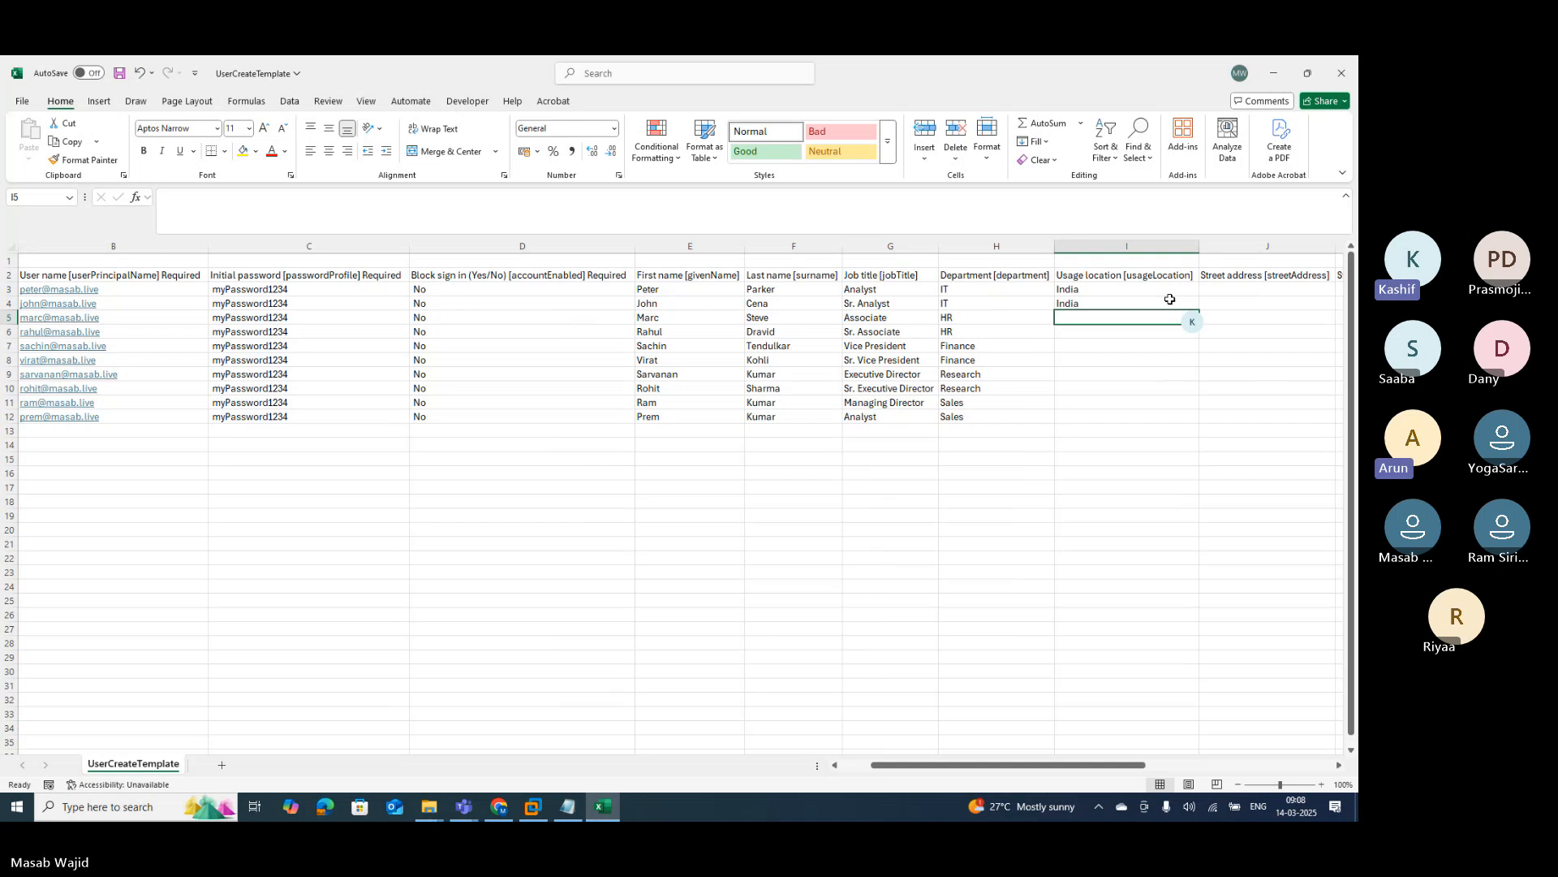
text(Canada)
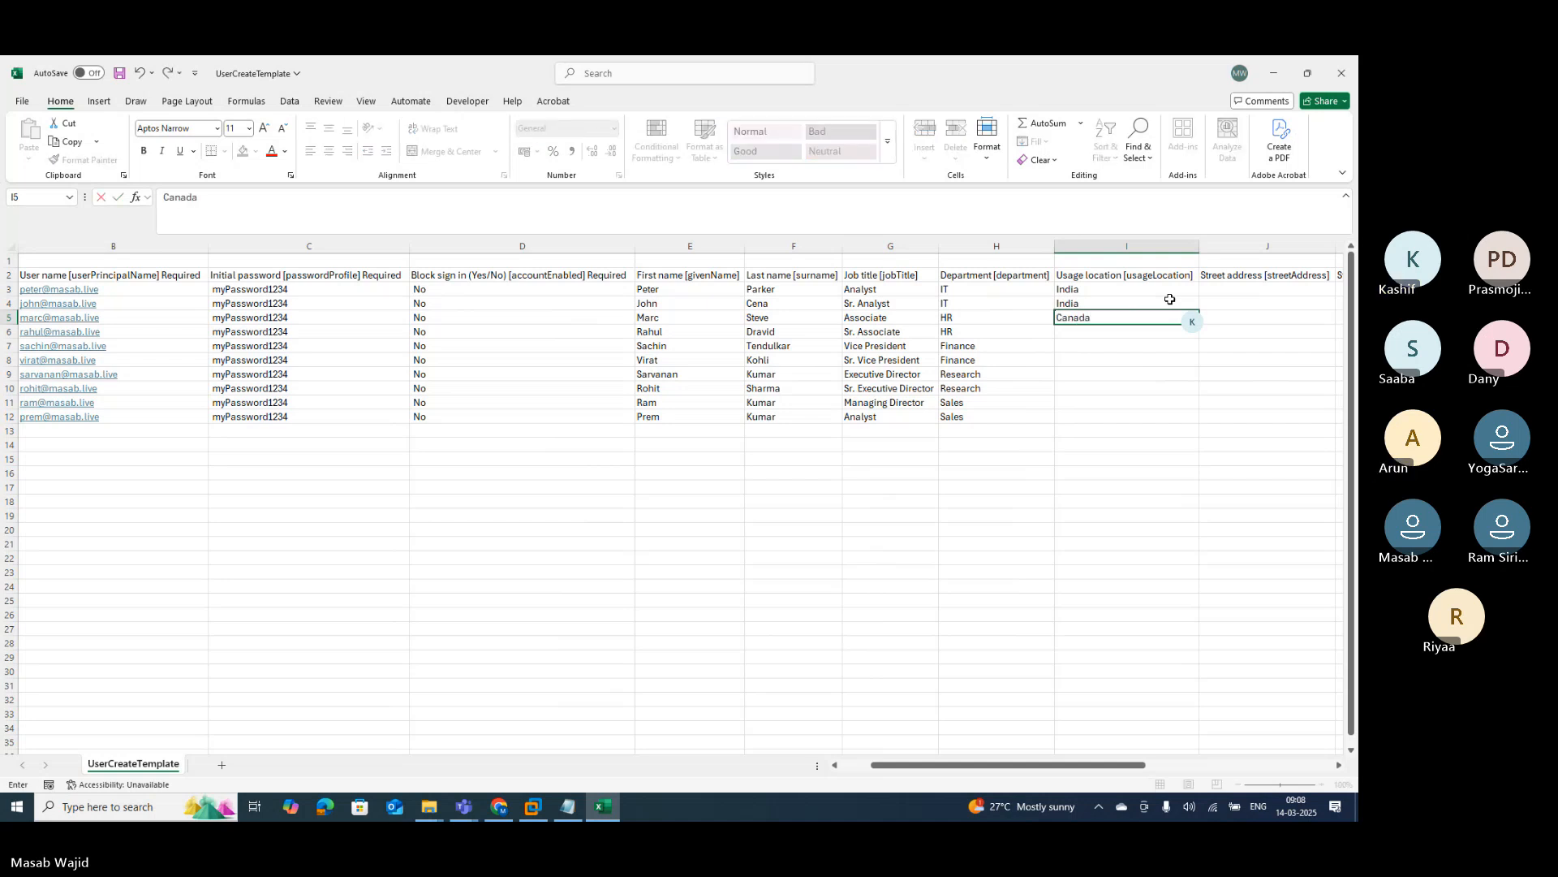
key(Return)
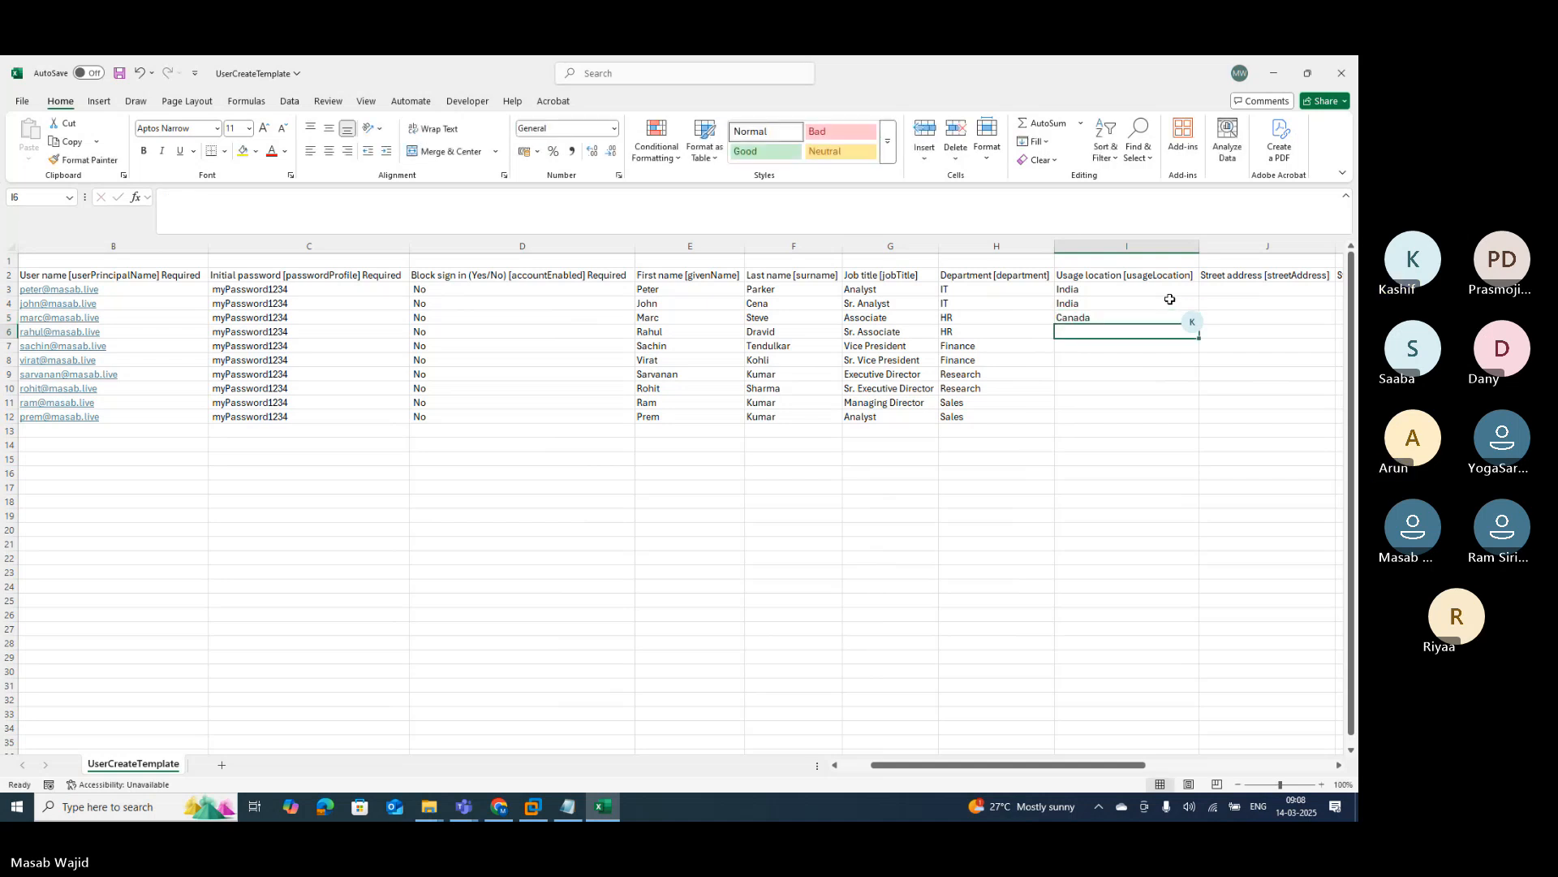
text(Canada)
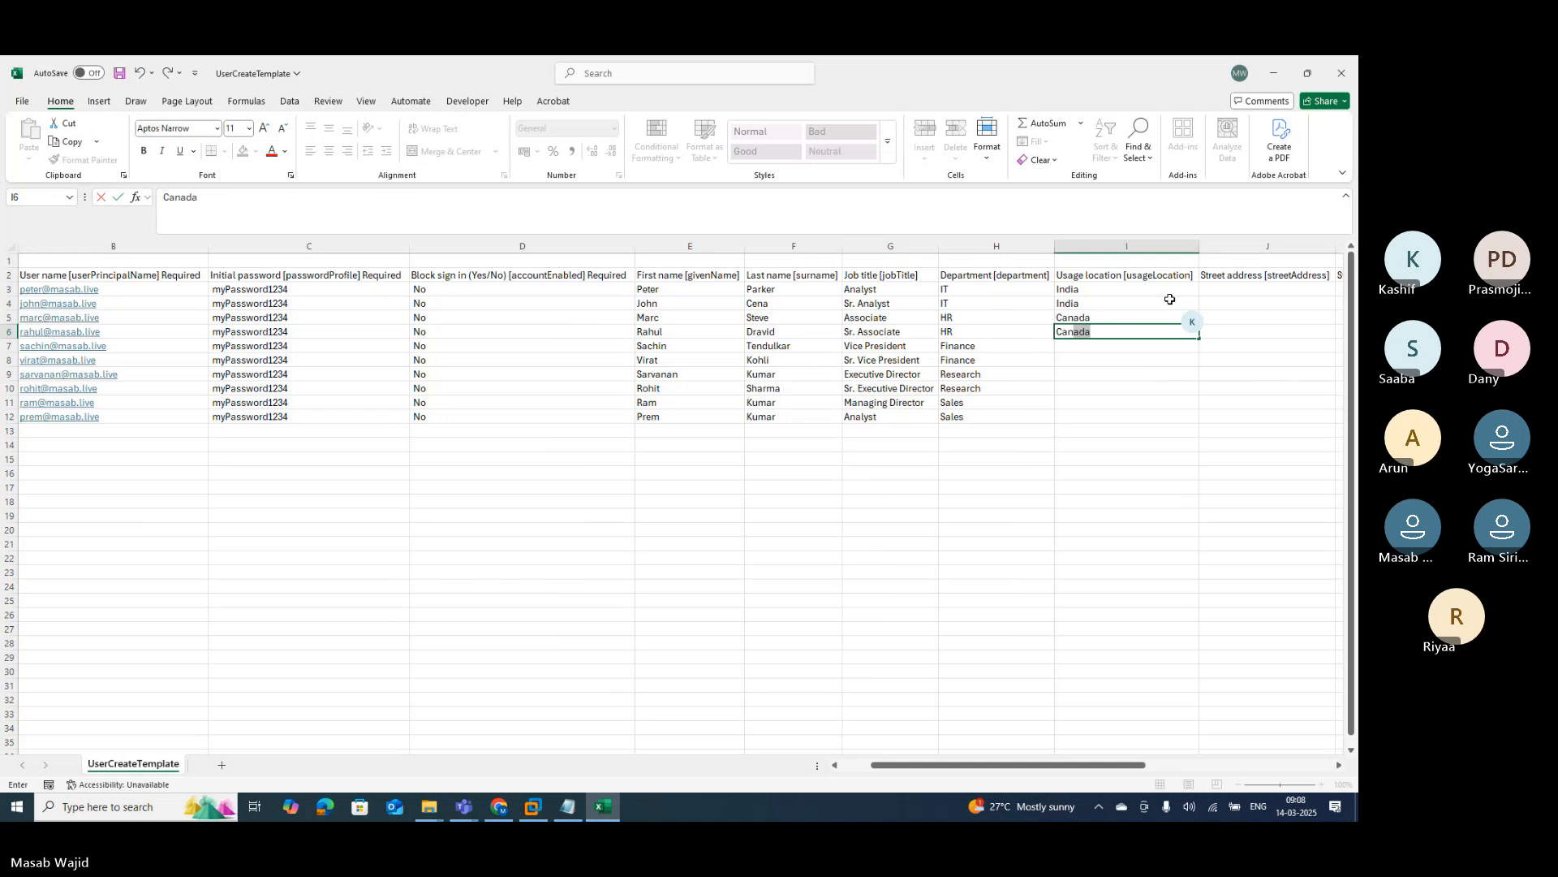
key(Return)
text(Au)
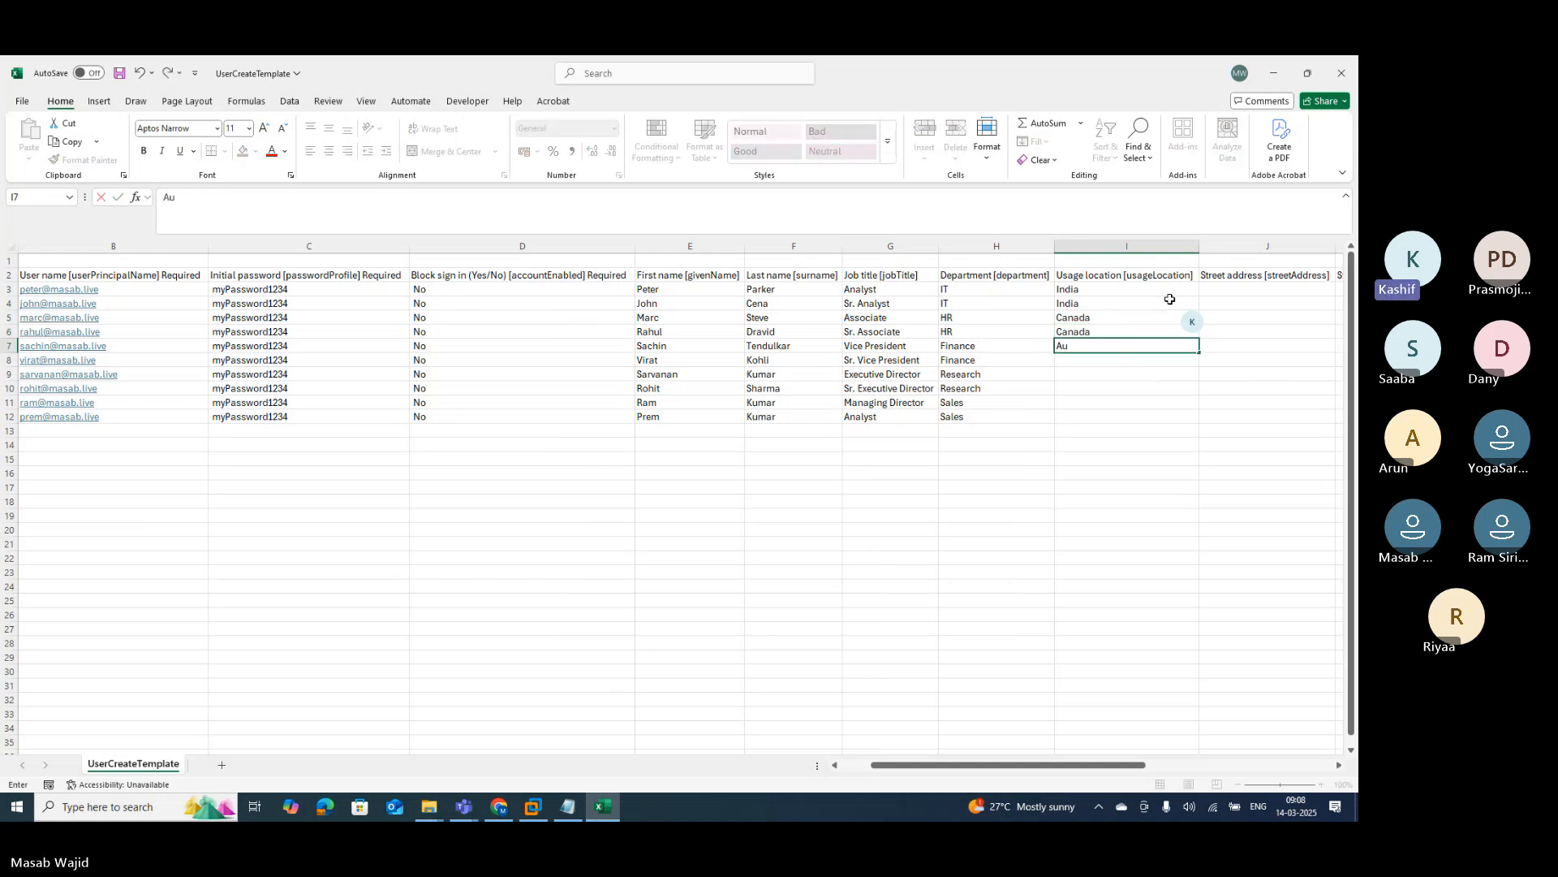
text(stralia)
key(Return)
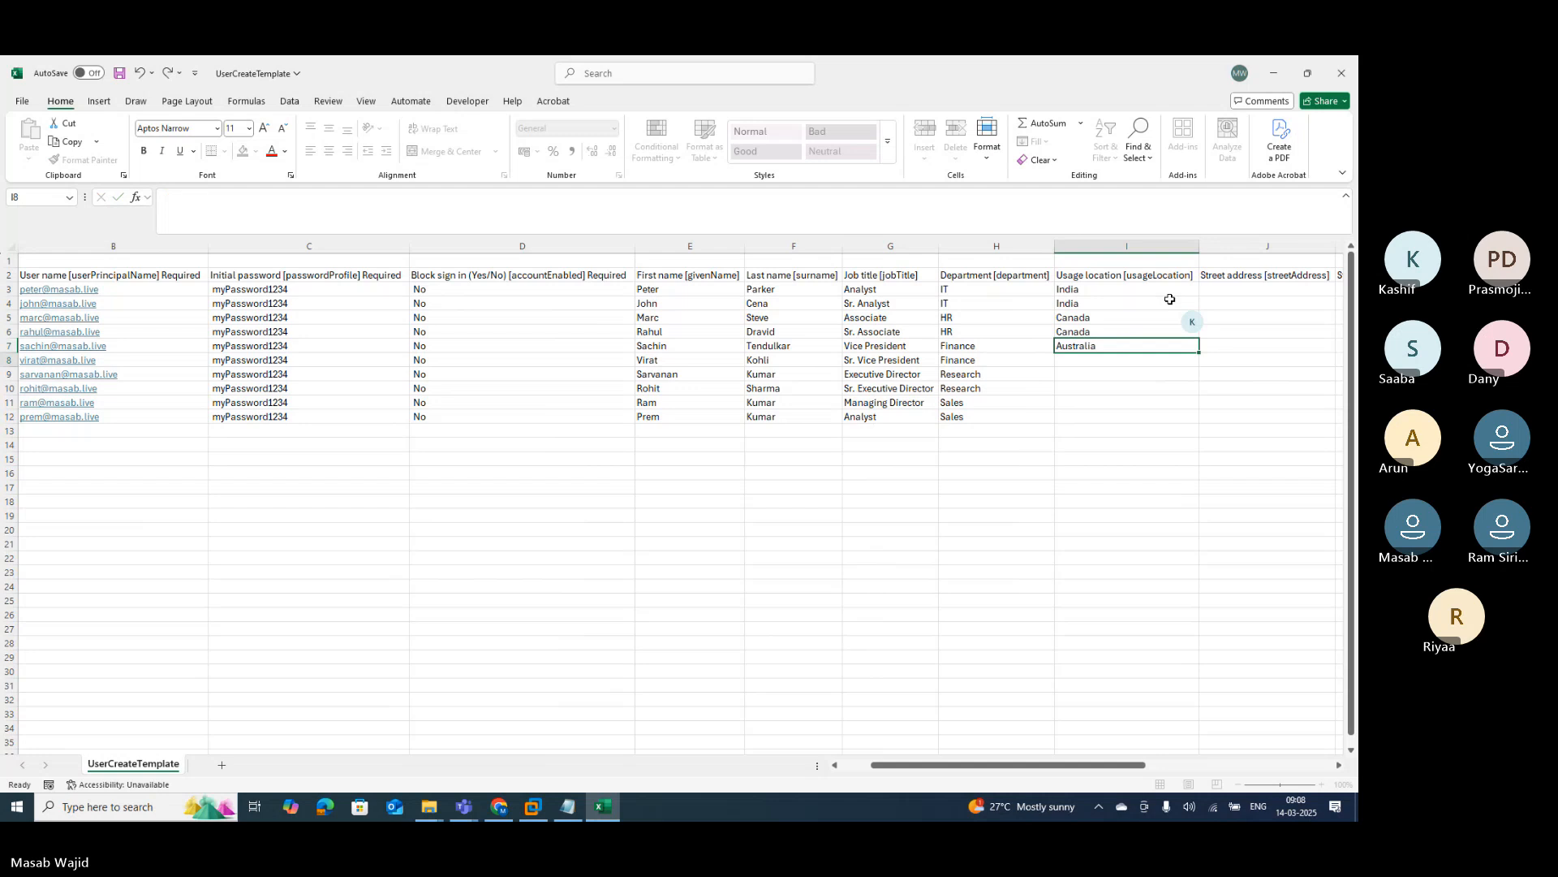
text(Aus)
key(Return)
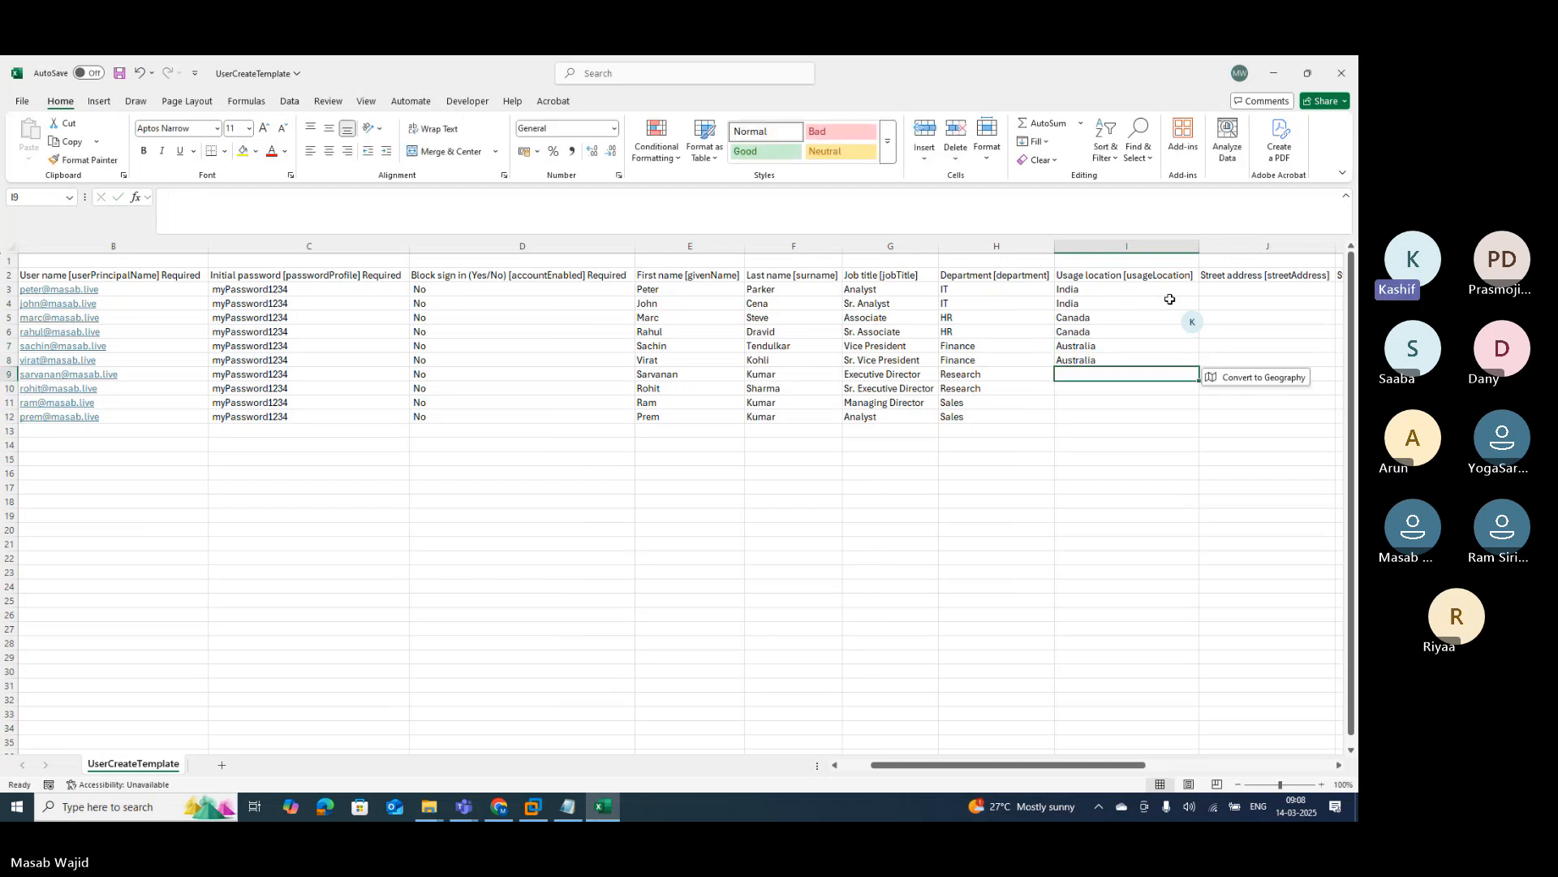
Step: Enter United States, United States, United Kingdom, United Kingdom in I9:I12
text(U)
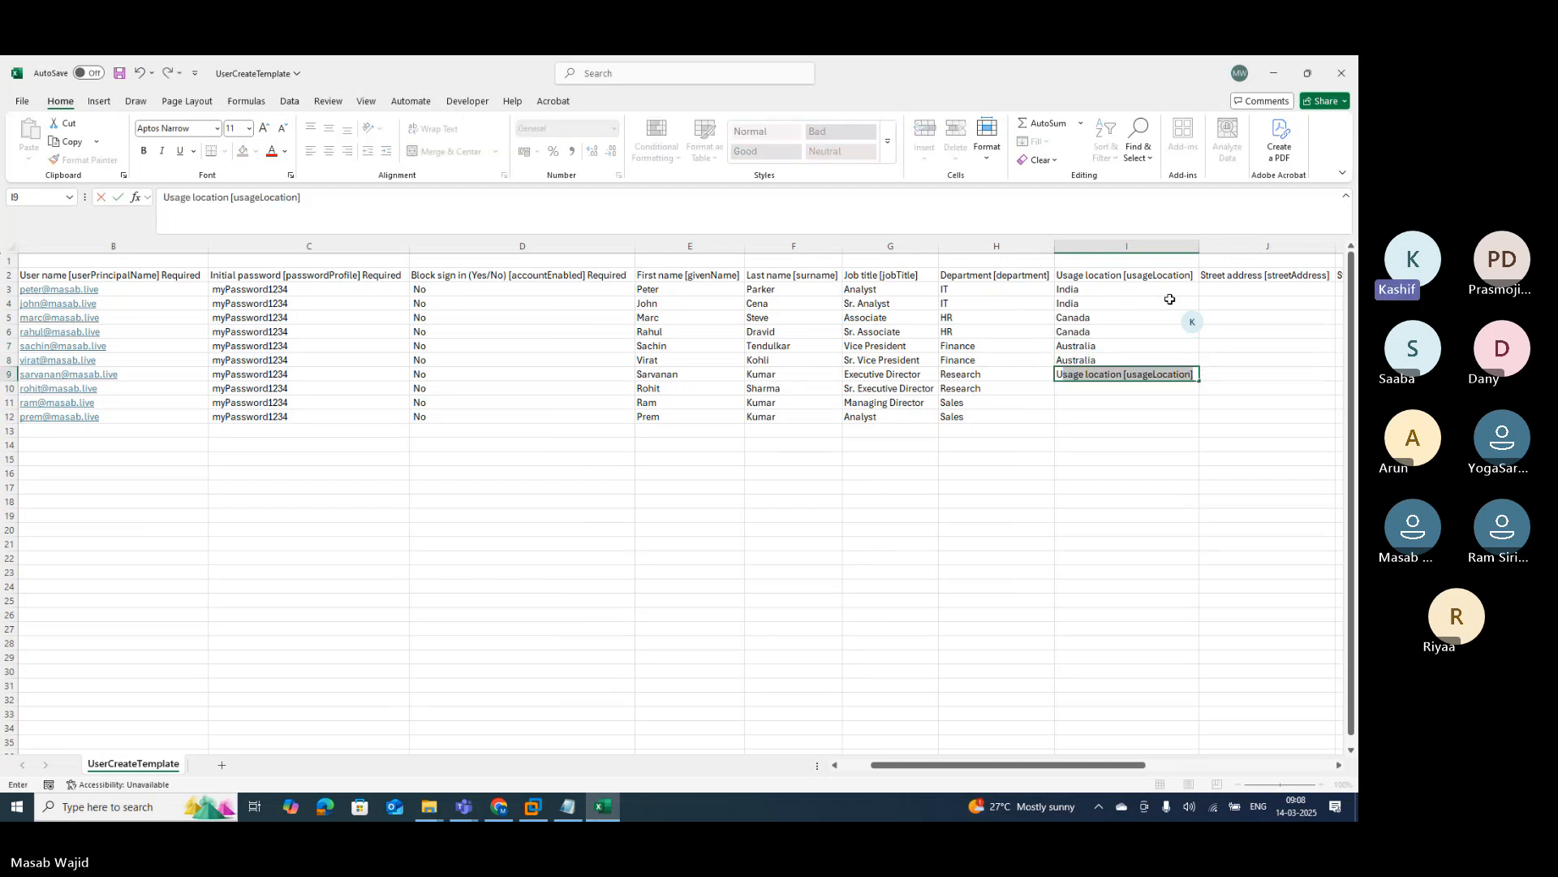
text(nited Statu)
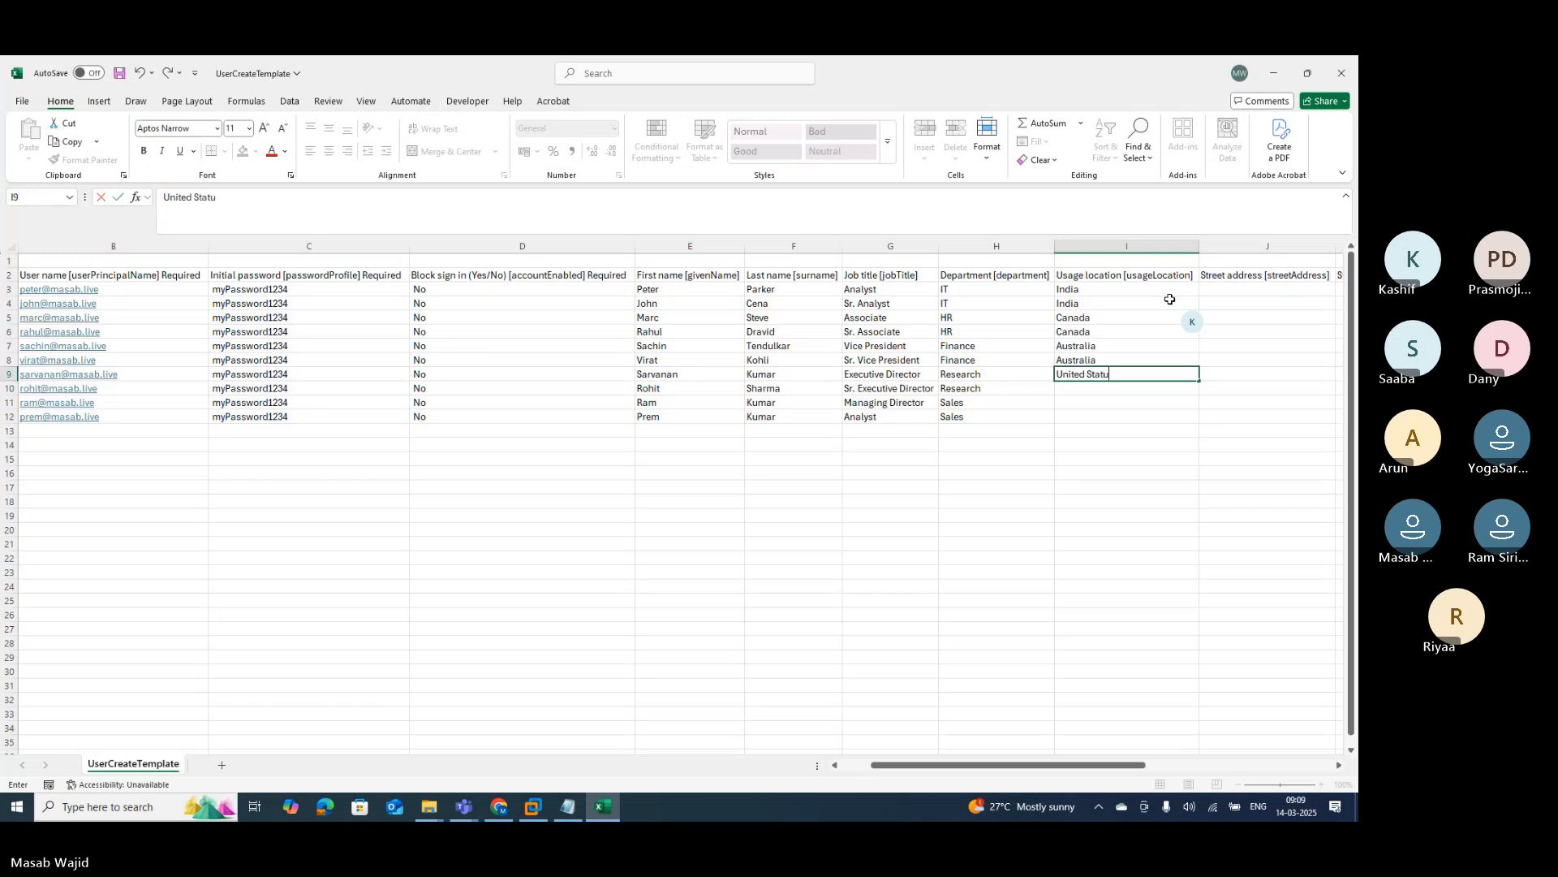
key(BackSpace)
text(es)
key(Return)
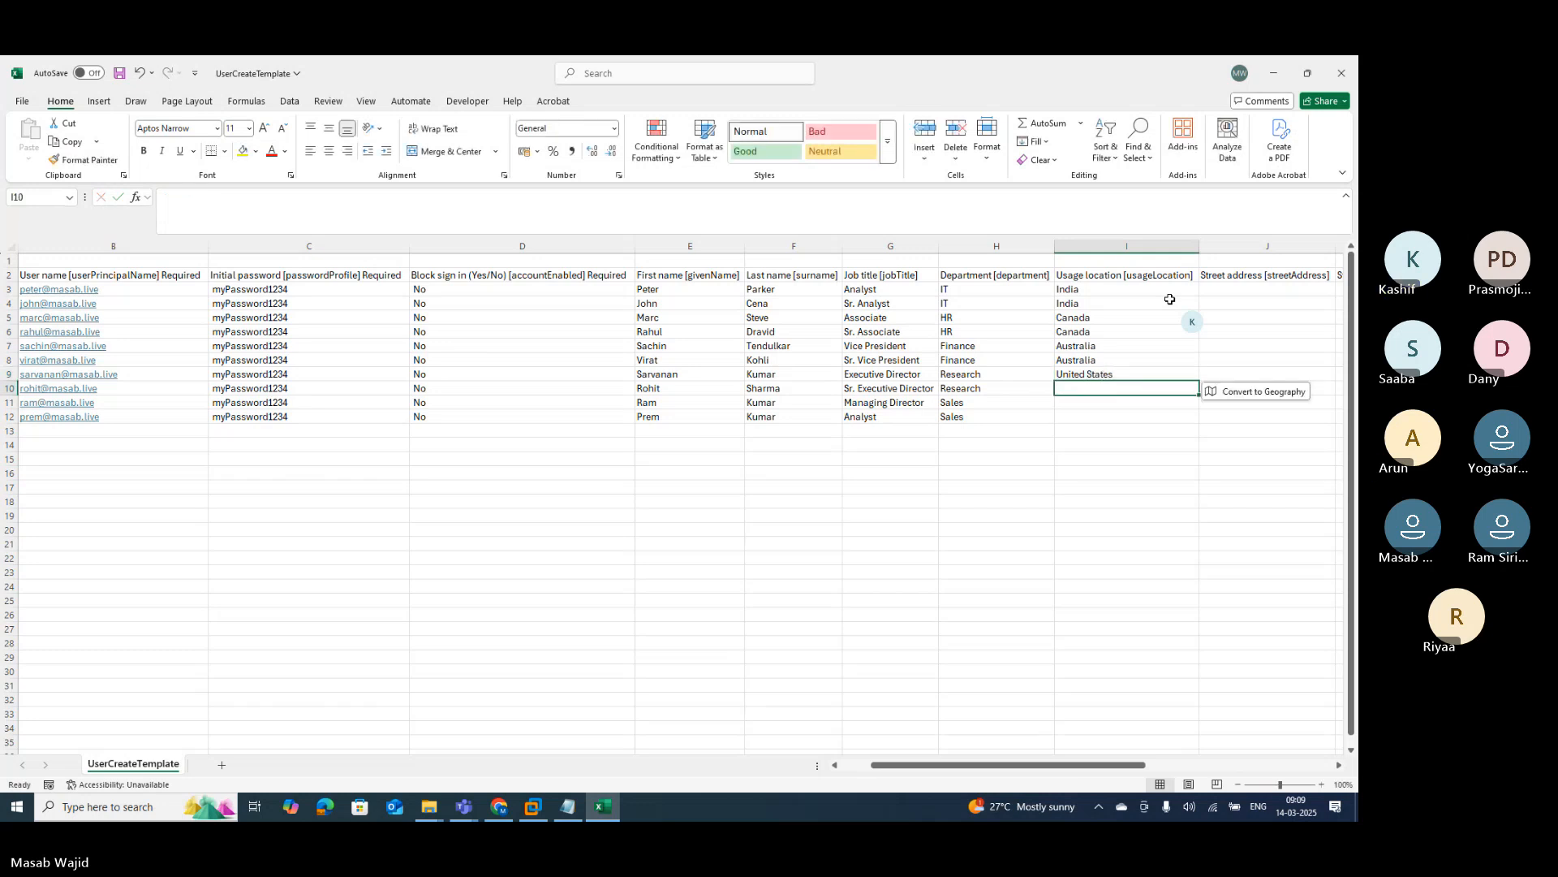
text(United States)
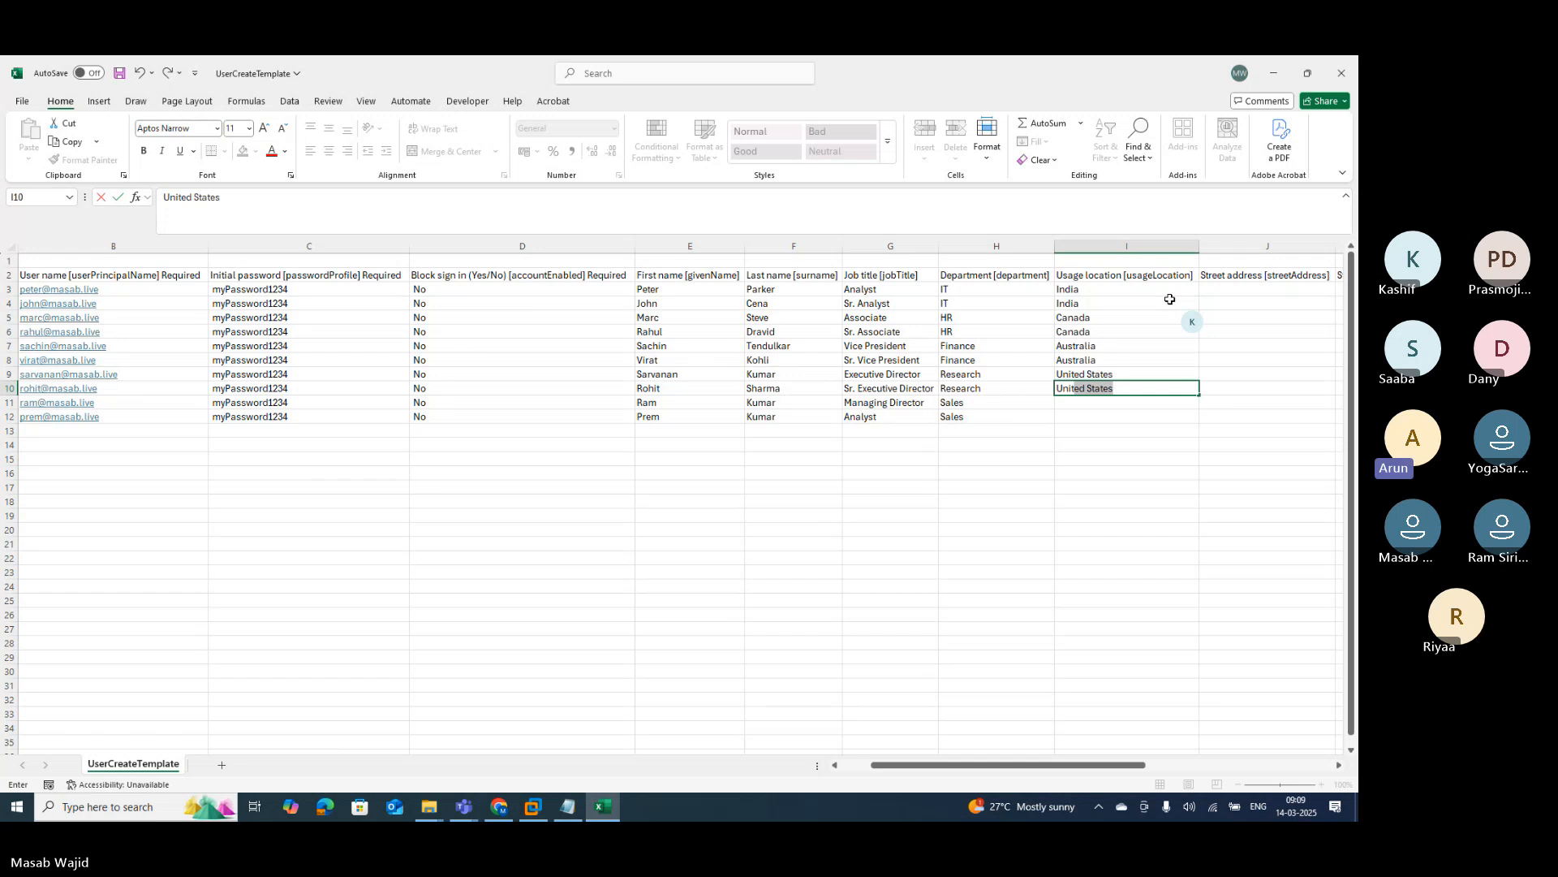
key(Return)
text(Un)
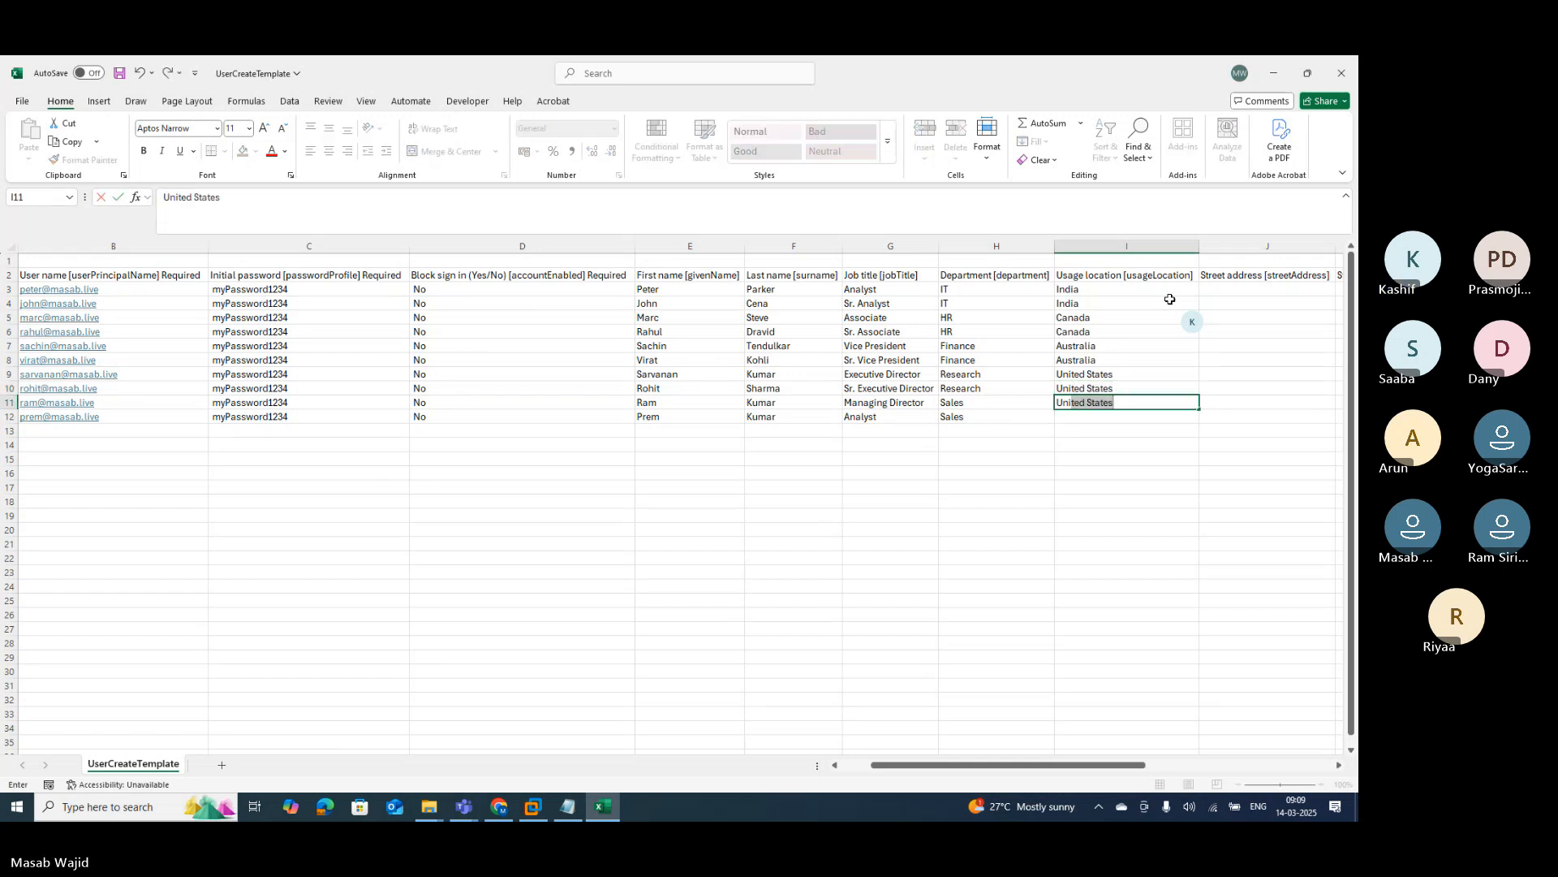
text(ited Kingdom)
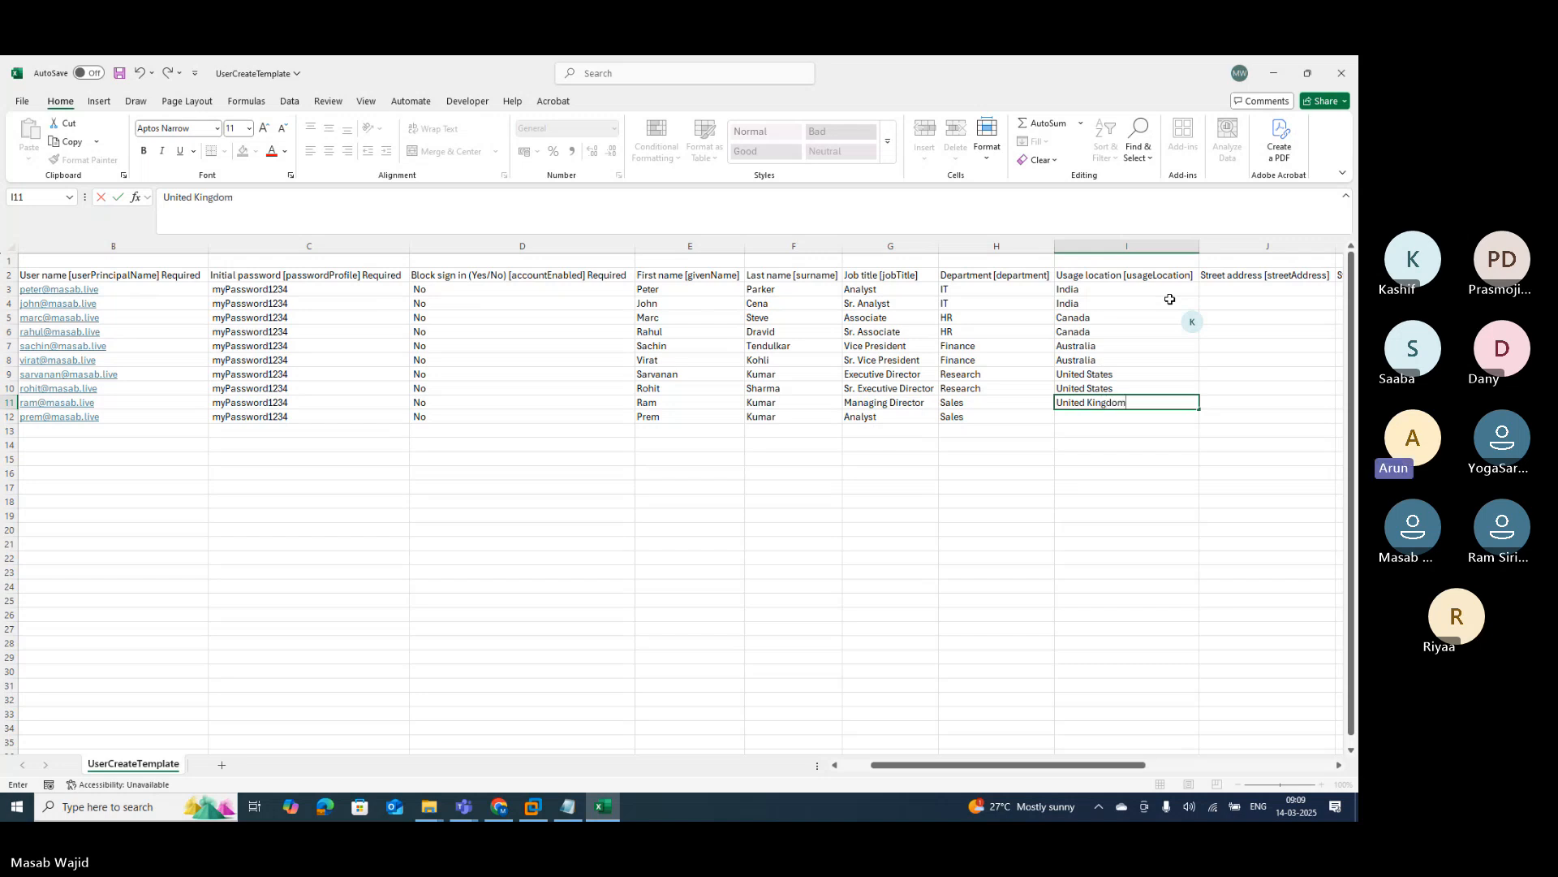
key(Return)
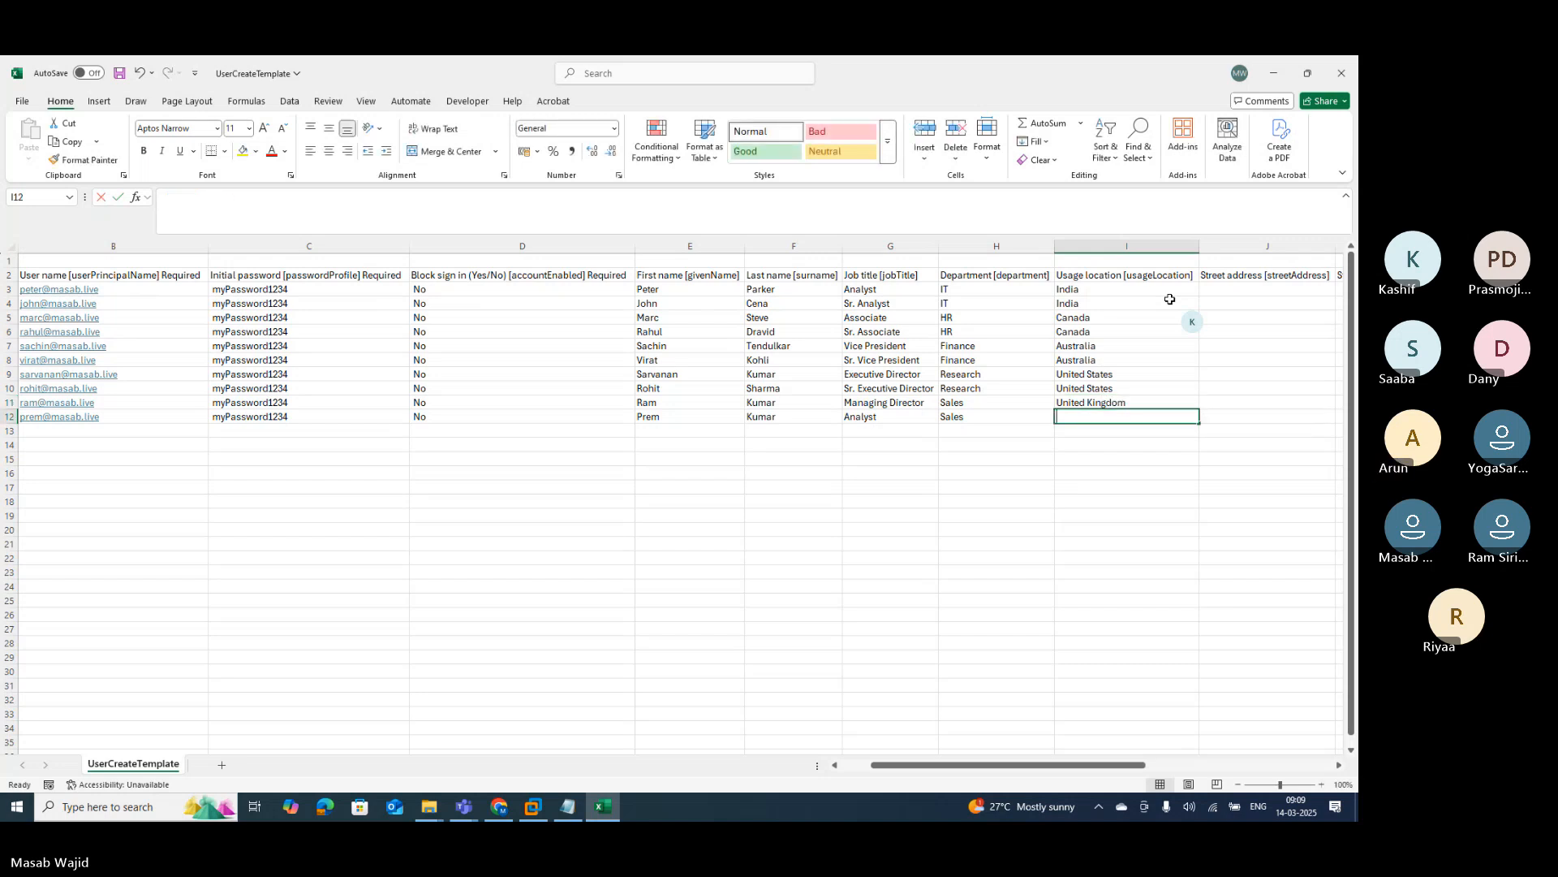
text(United kingdom)
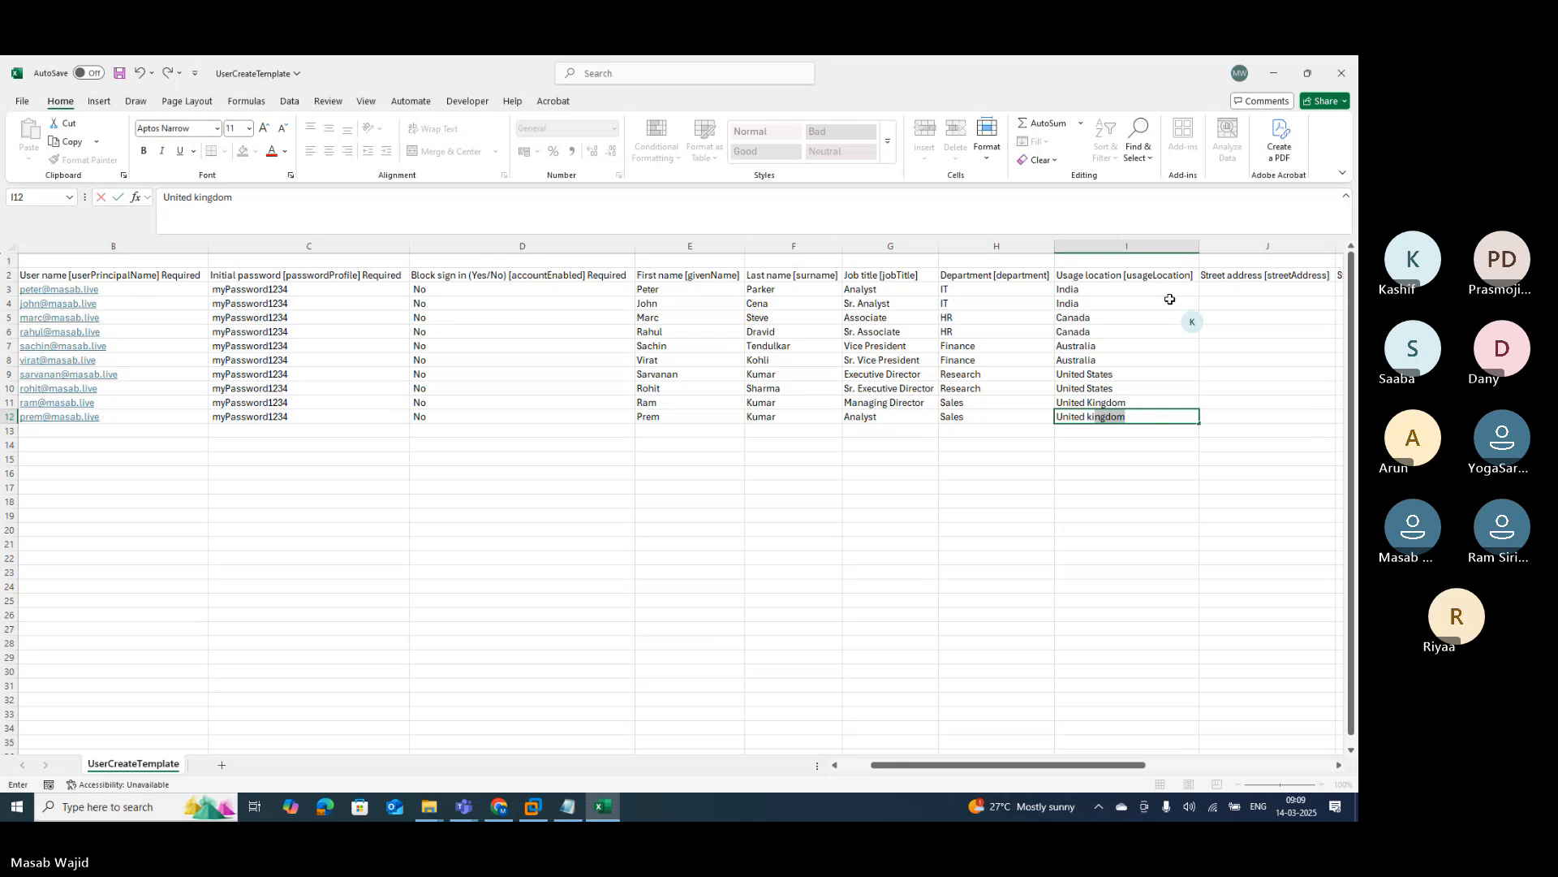
key(Return)
key(Up)
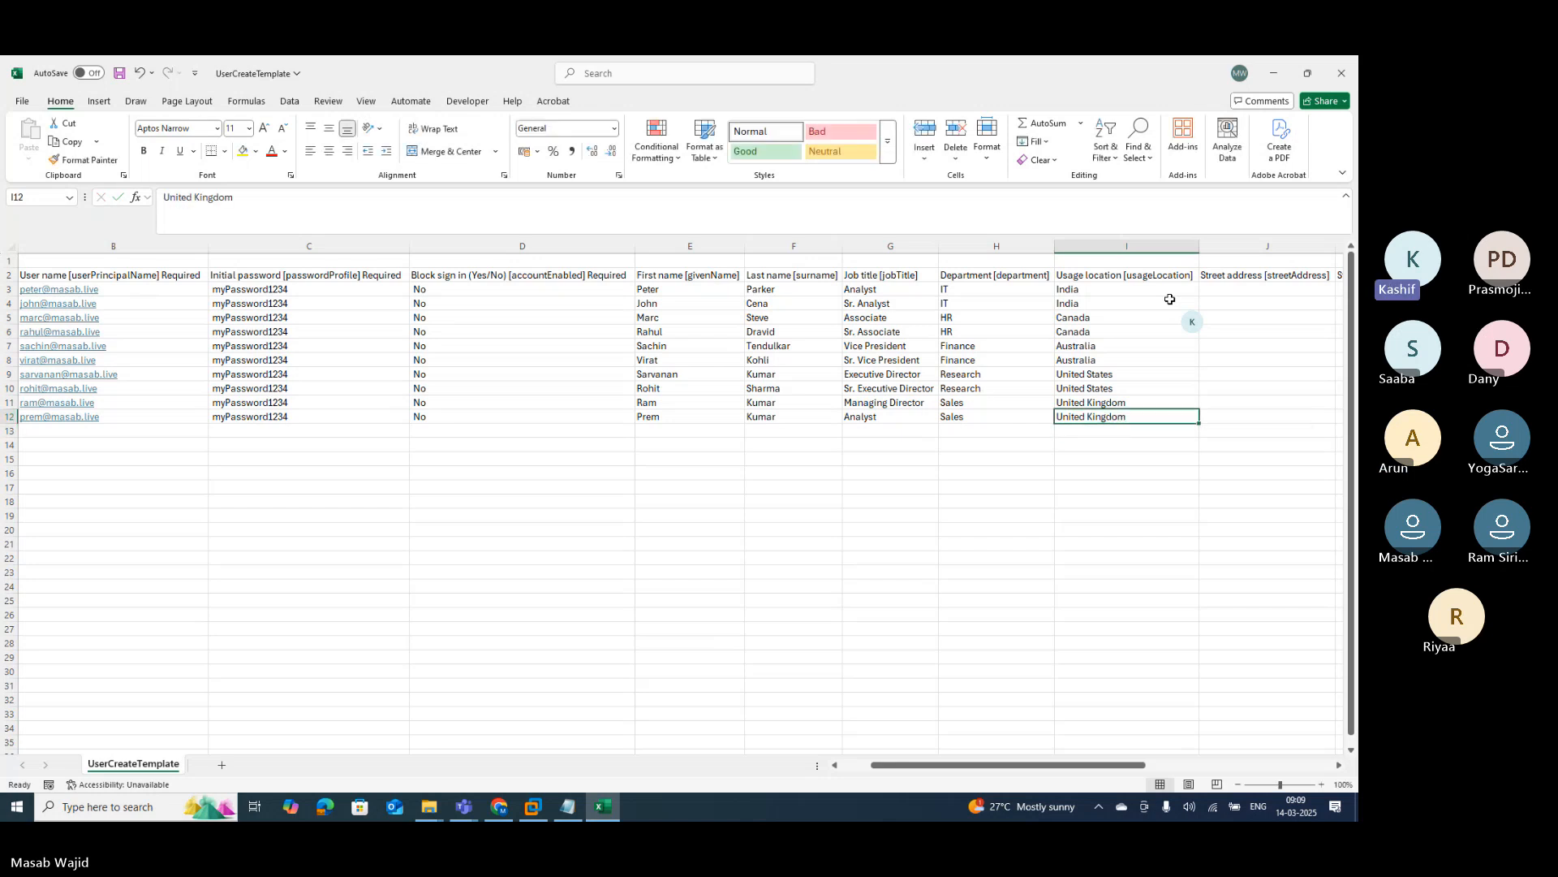
key(Right)
key(Right)
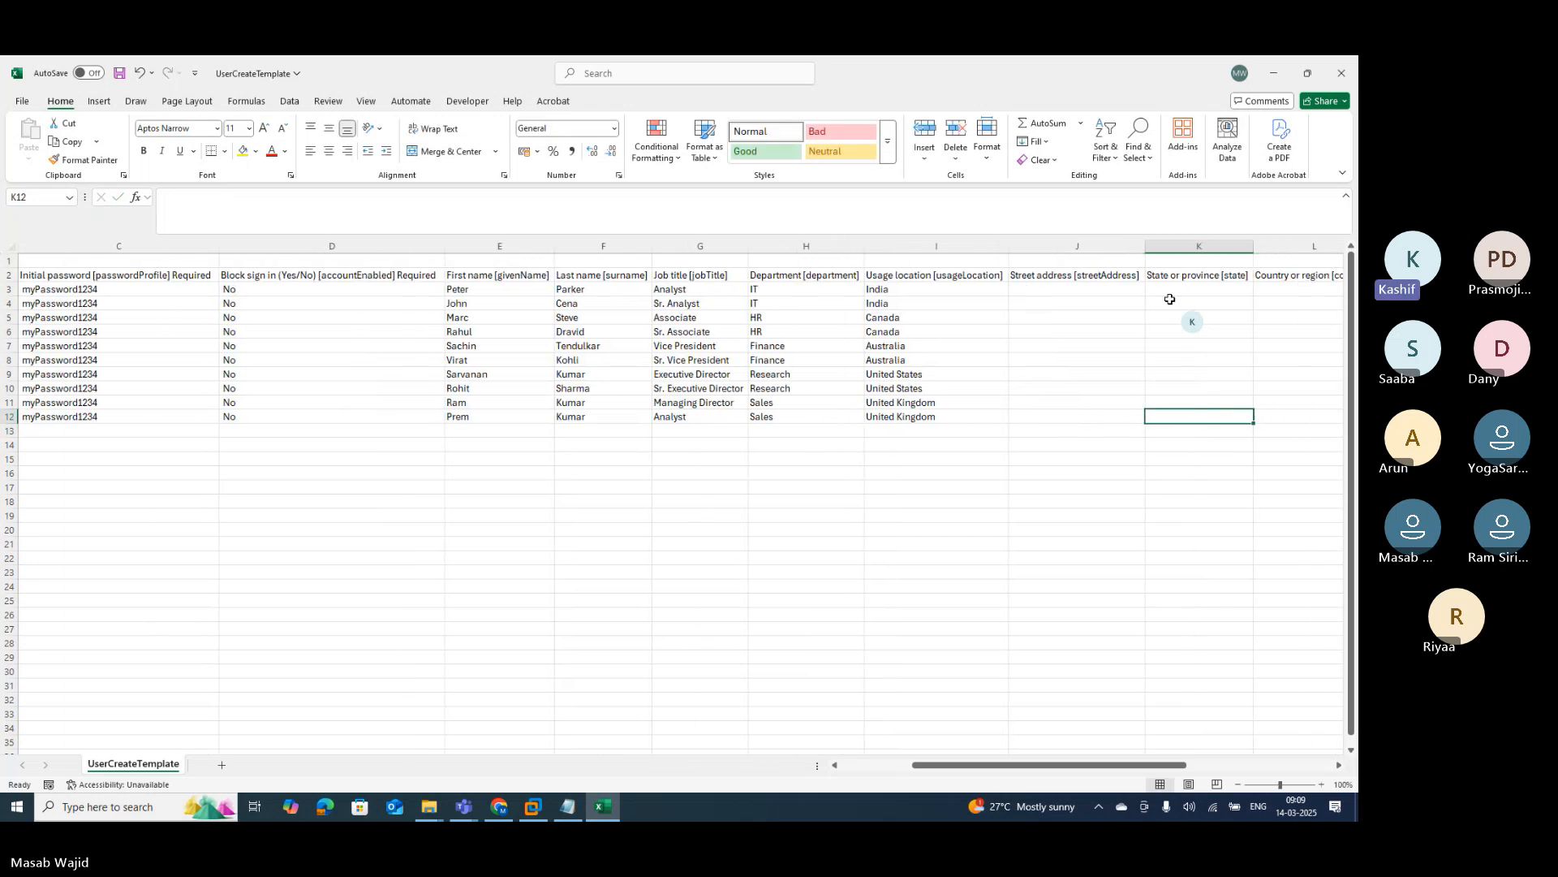
key(Right)
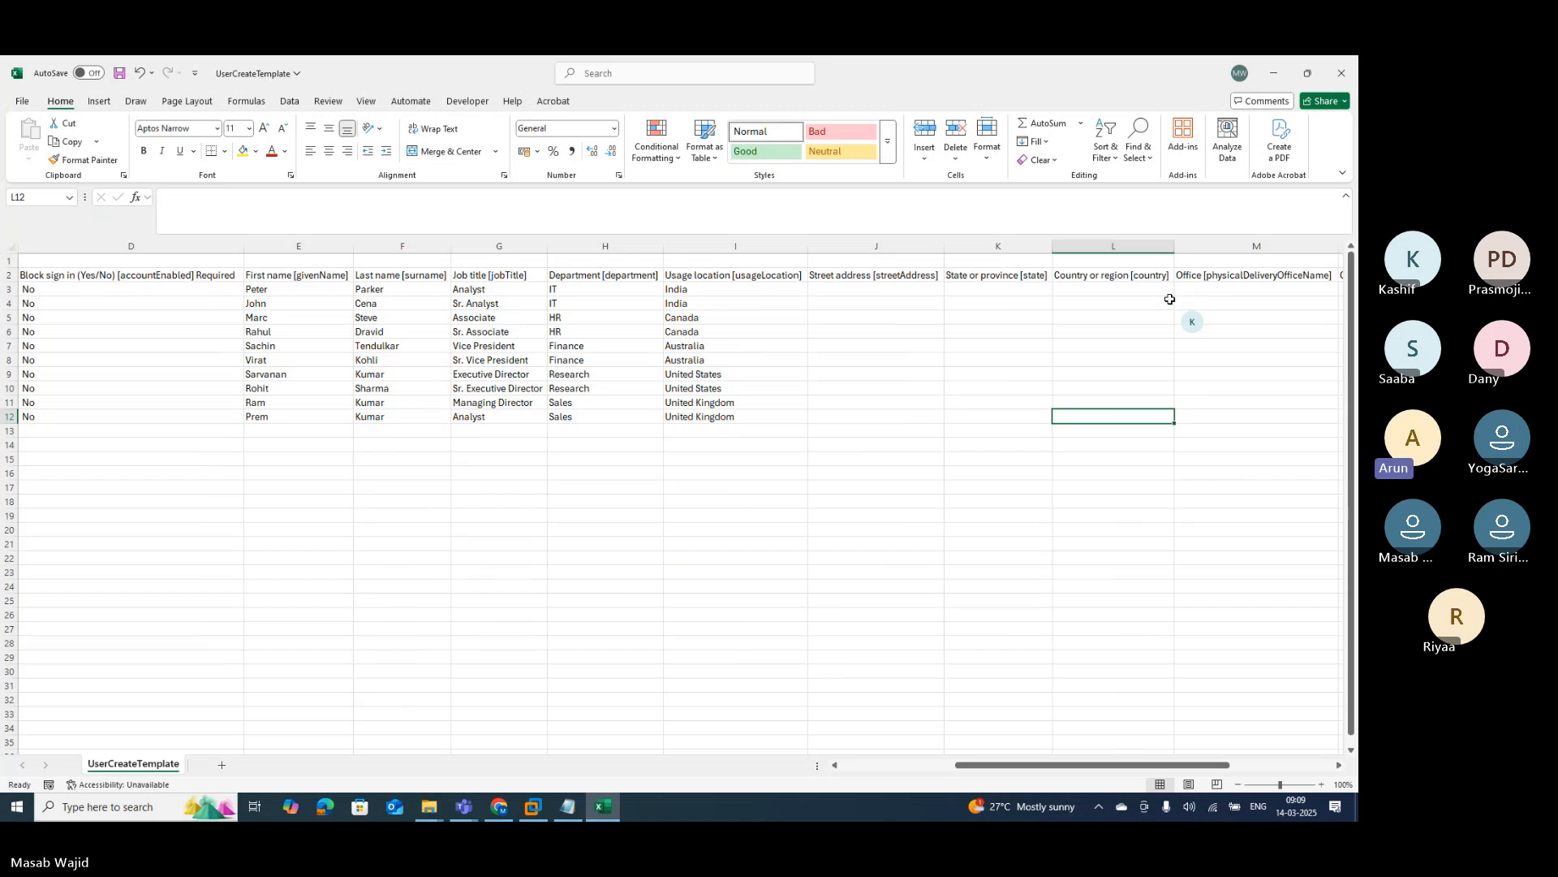
Step: Copy the ten usage location values into the Country or region column
click(719, 289)
key(ctrl+shift+Down)
key(shift+Down)
key(shift+Down)
key(shift+Down)
key(shift+Down)
key(shift+Down)
key(shift+Down)
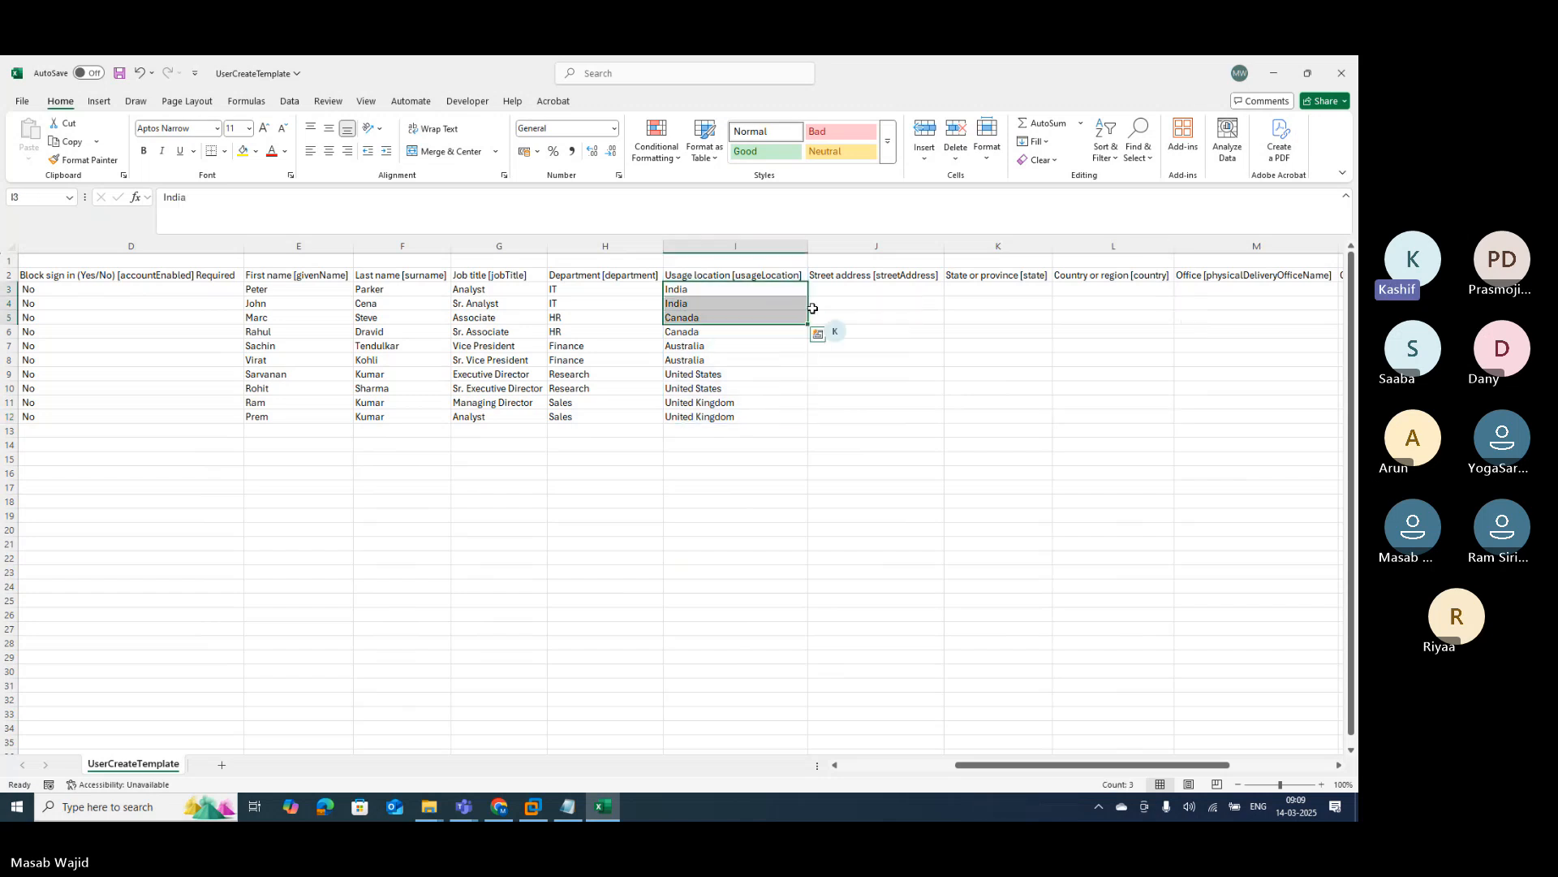
key(shift+Down)
key(shift+Down)
key(shift+Down)
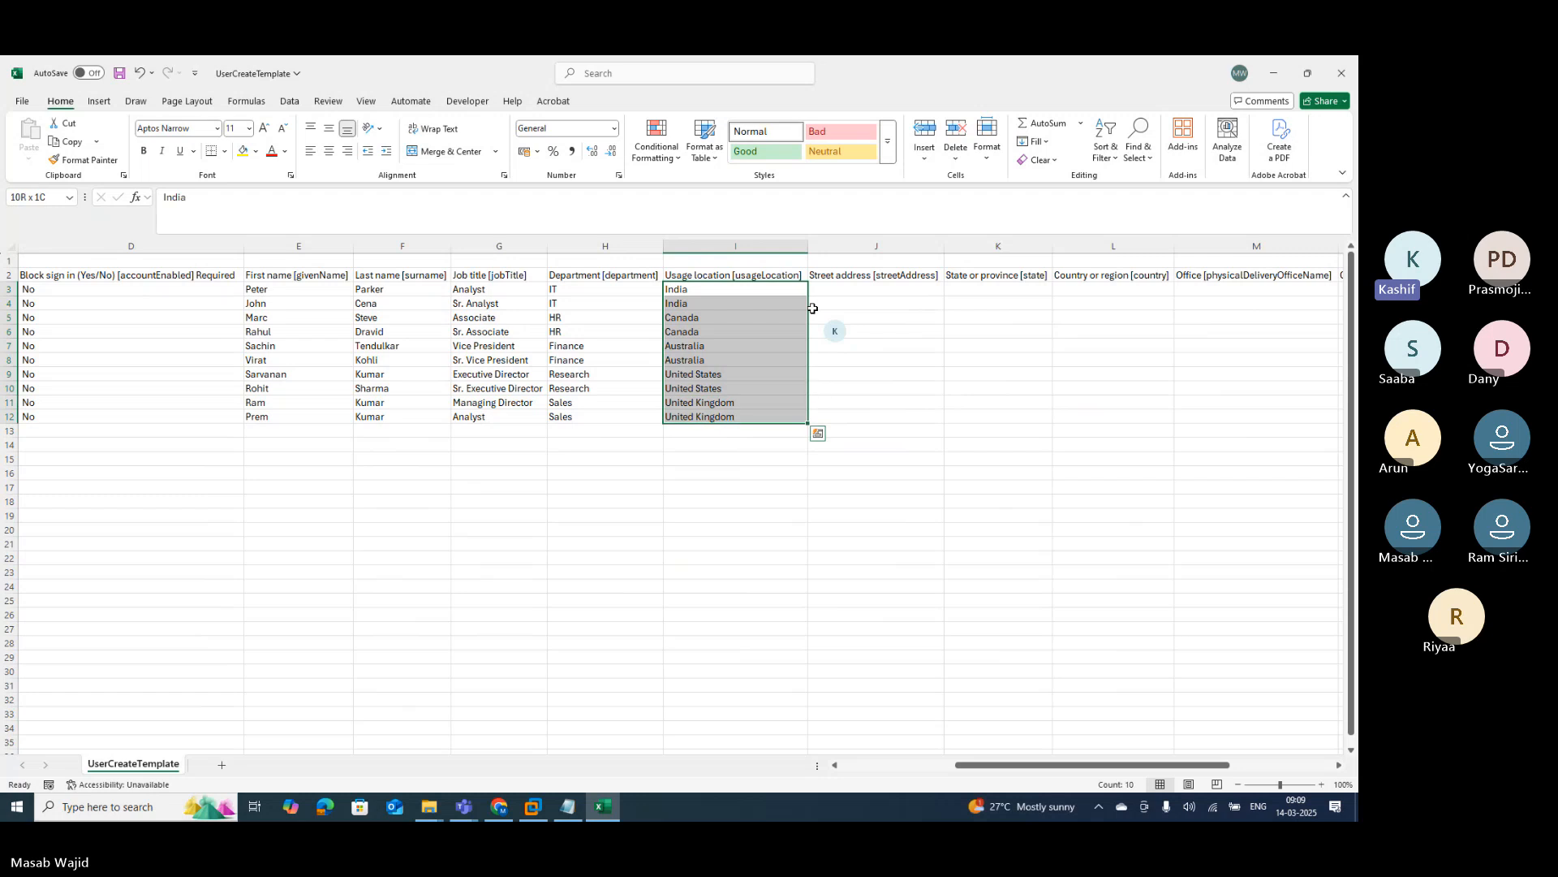
key(ctrl+c)
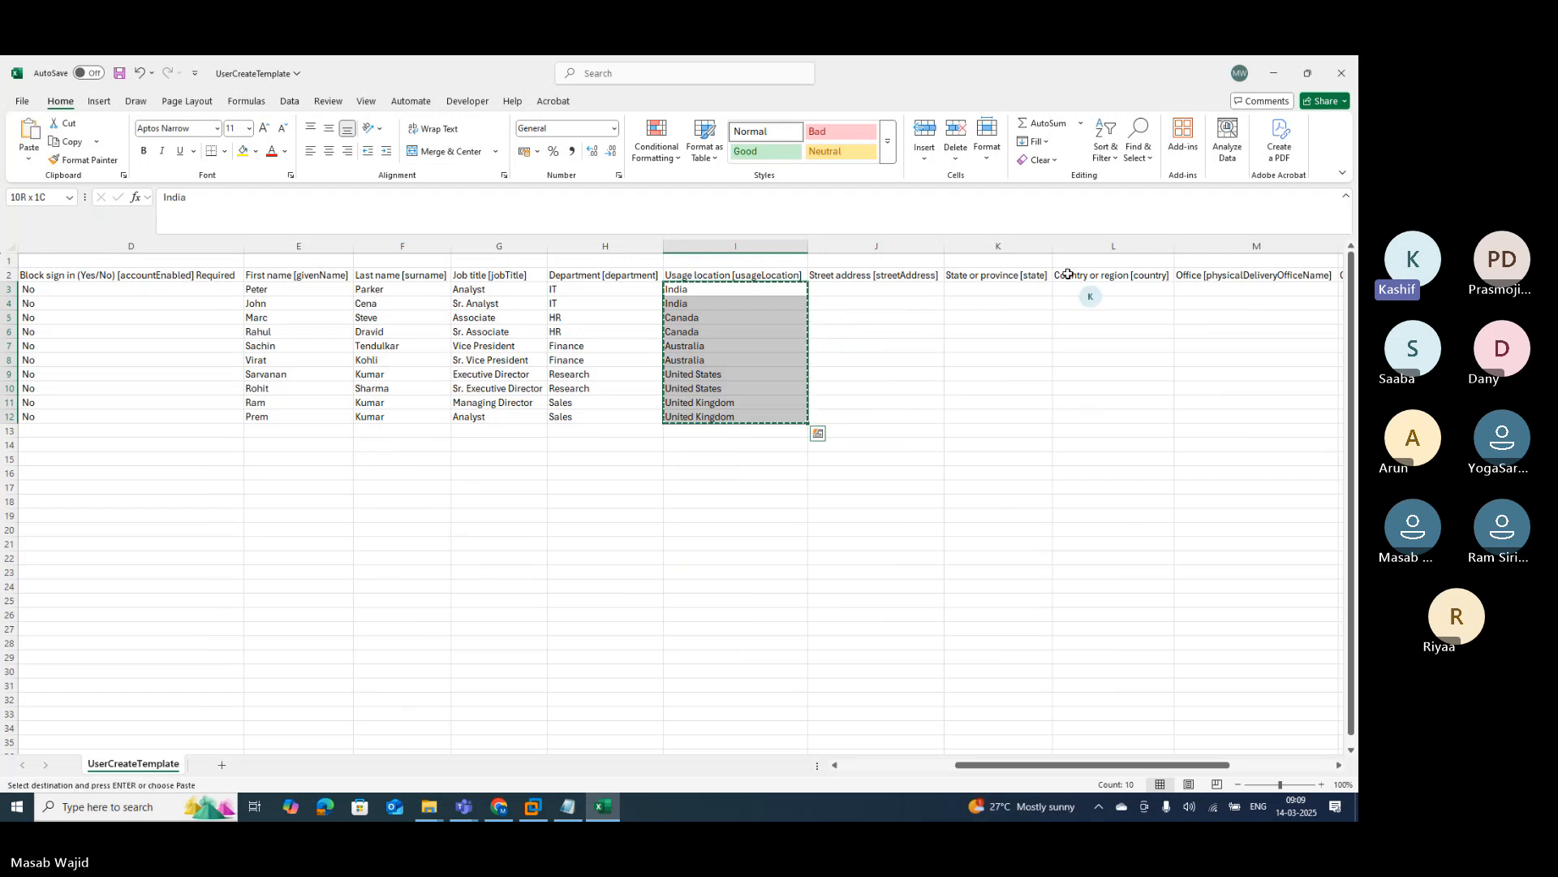
click(1122, 289)
key(ctrl+v)
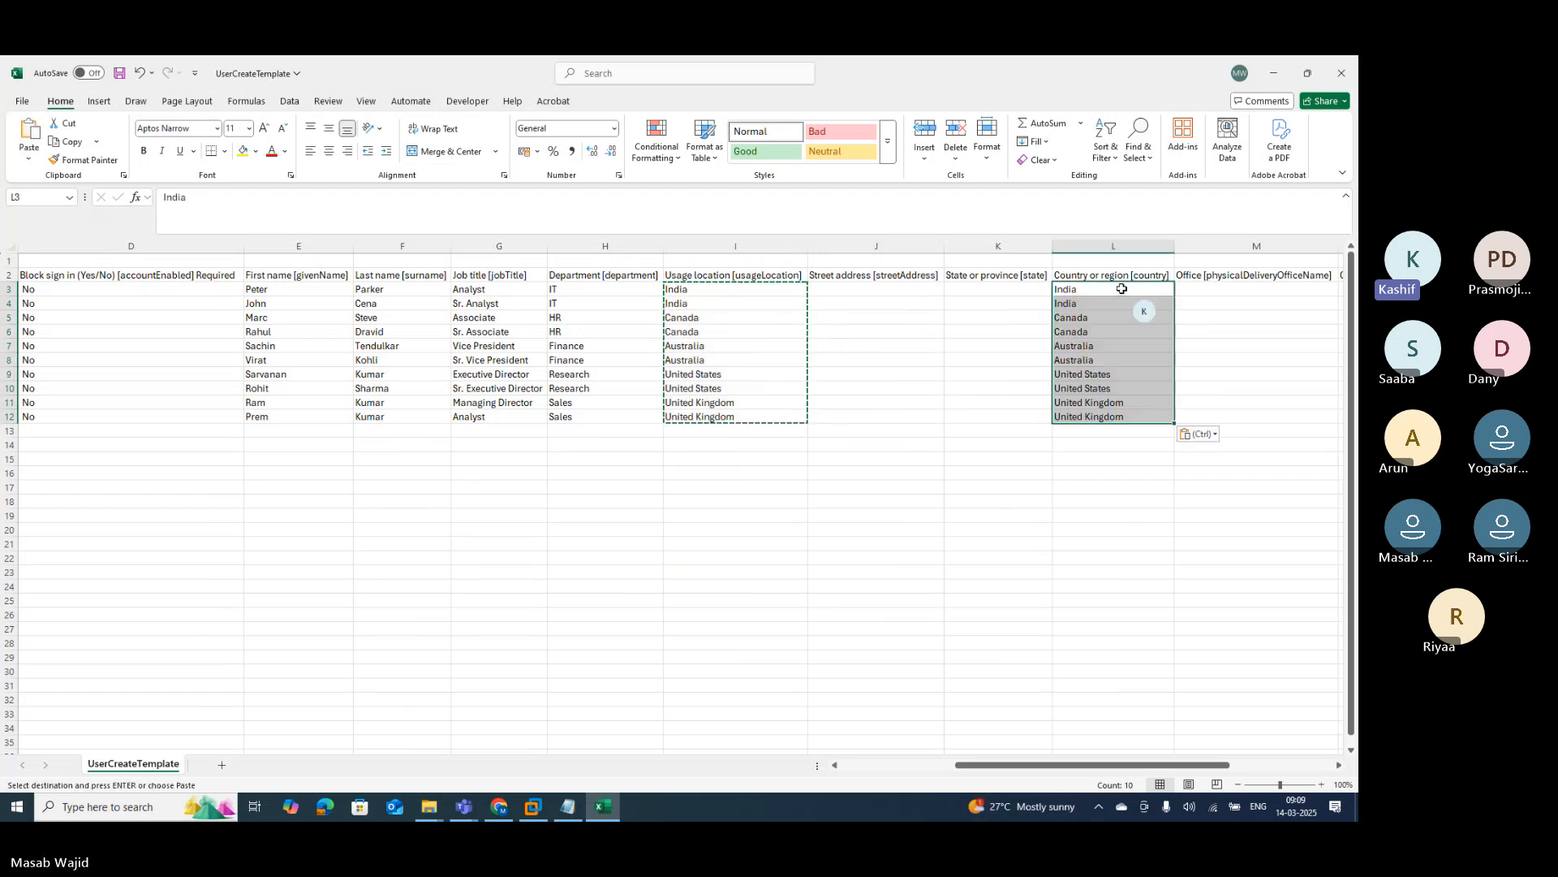
Step: Enter the first five cities: Mumbai, Delhi, Toronto, Ontario and Sydney
click(1225, 285)
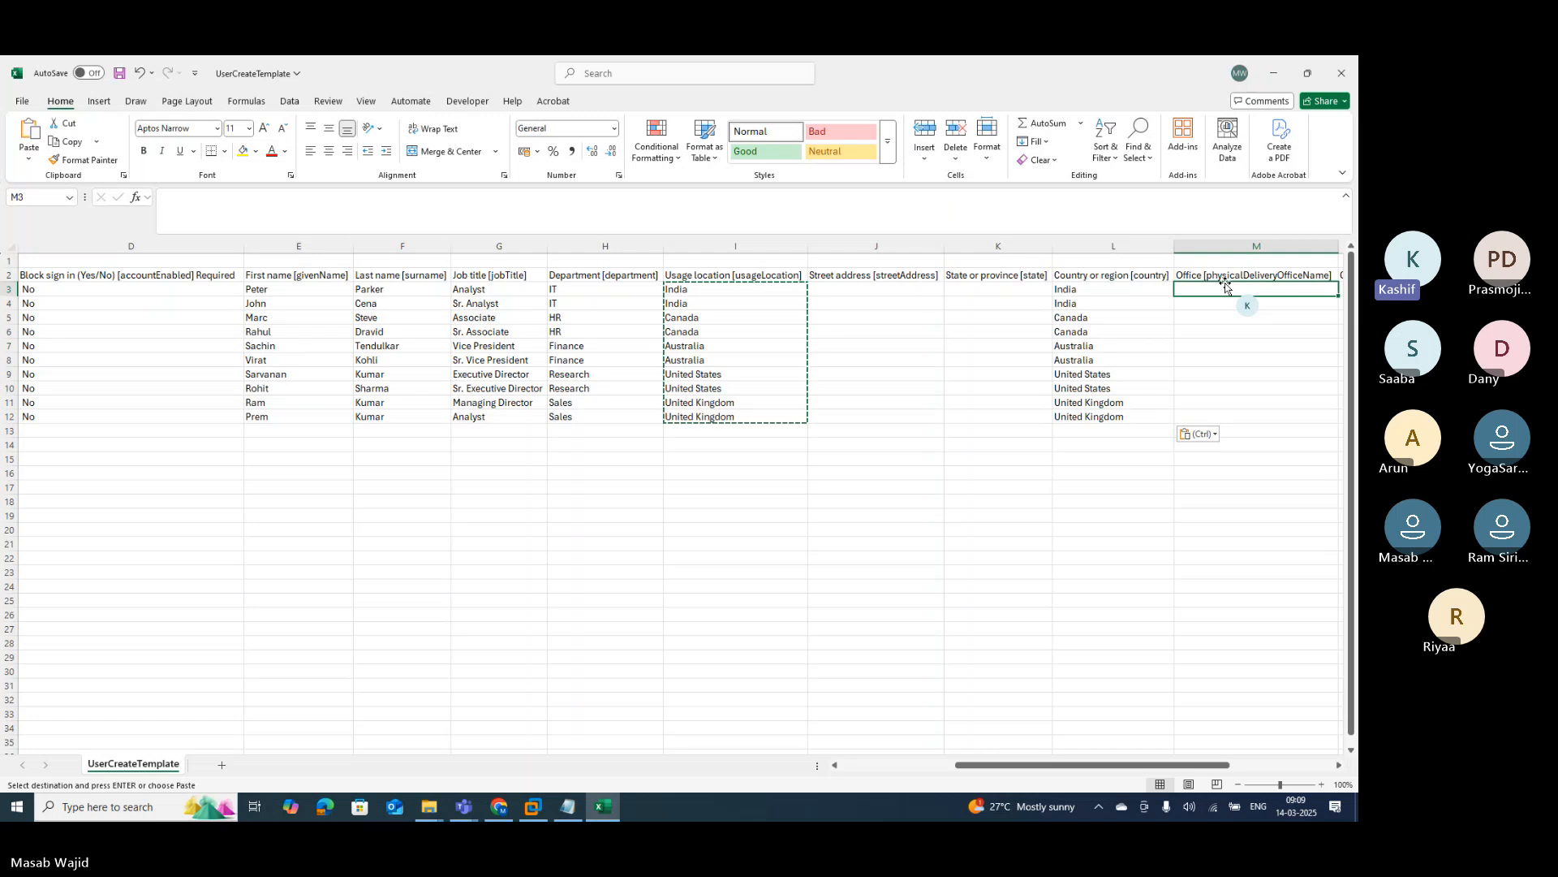
key(Right)
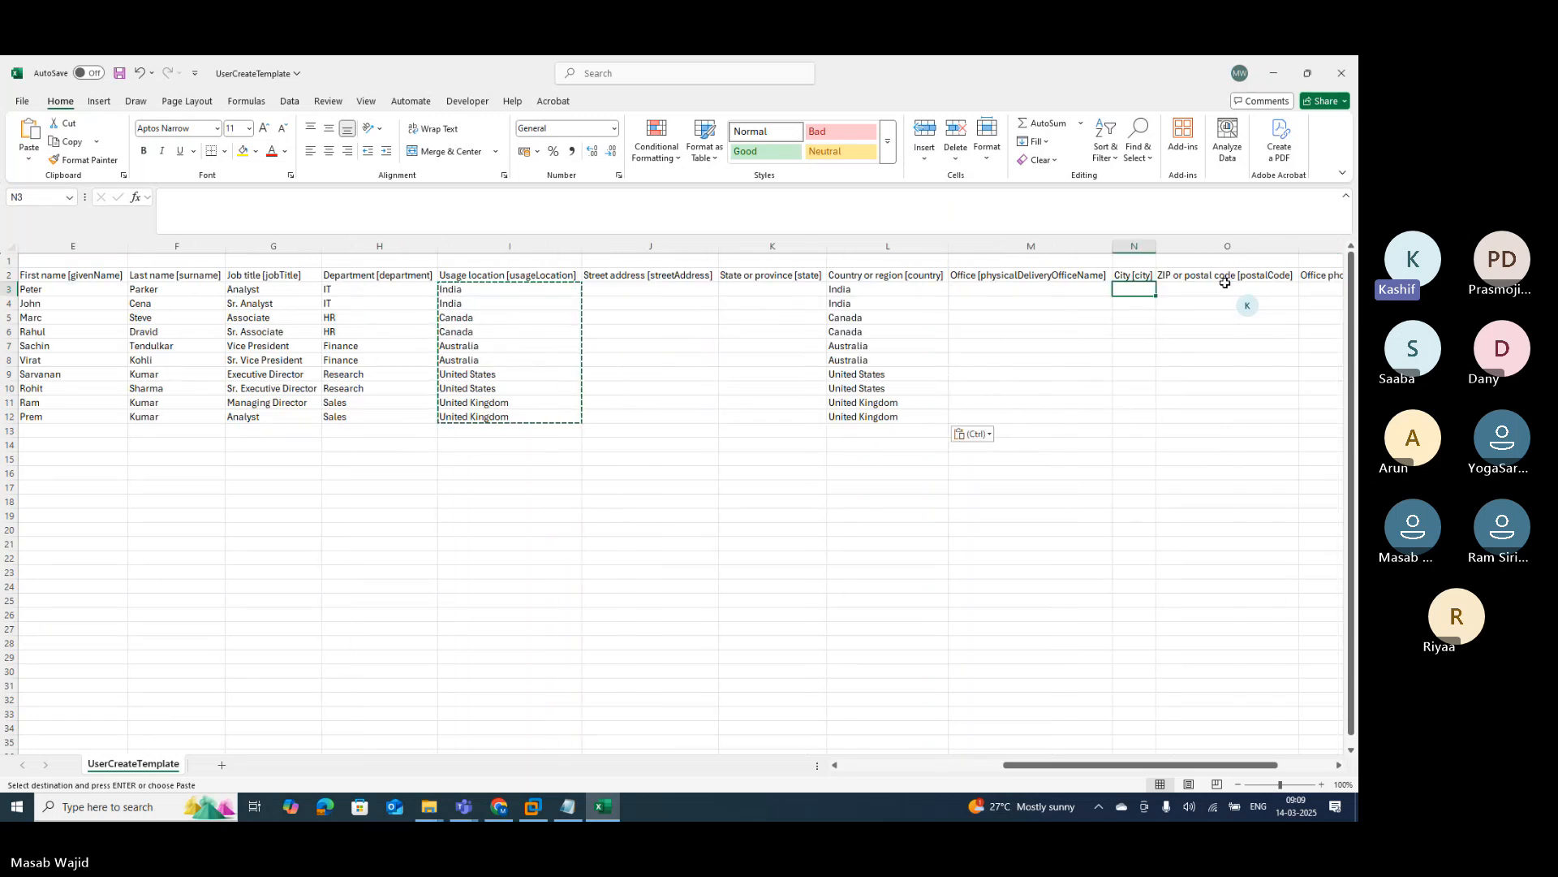
text(Mu)
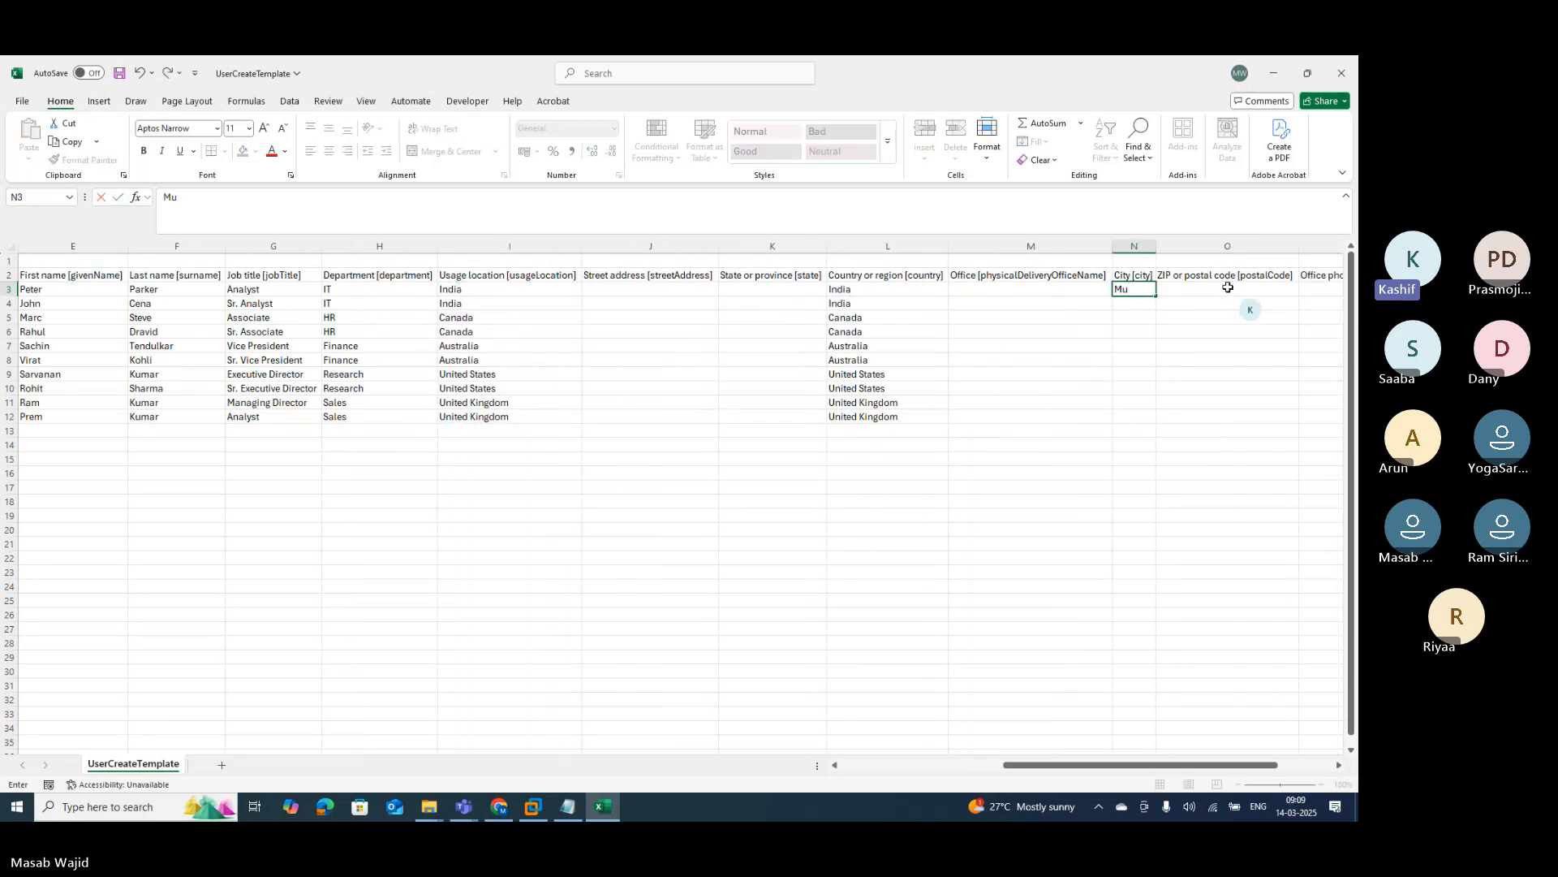
text(mbai)
key(Return)
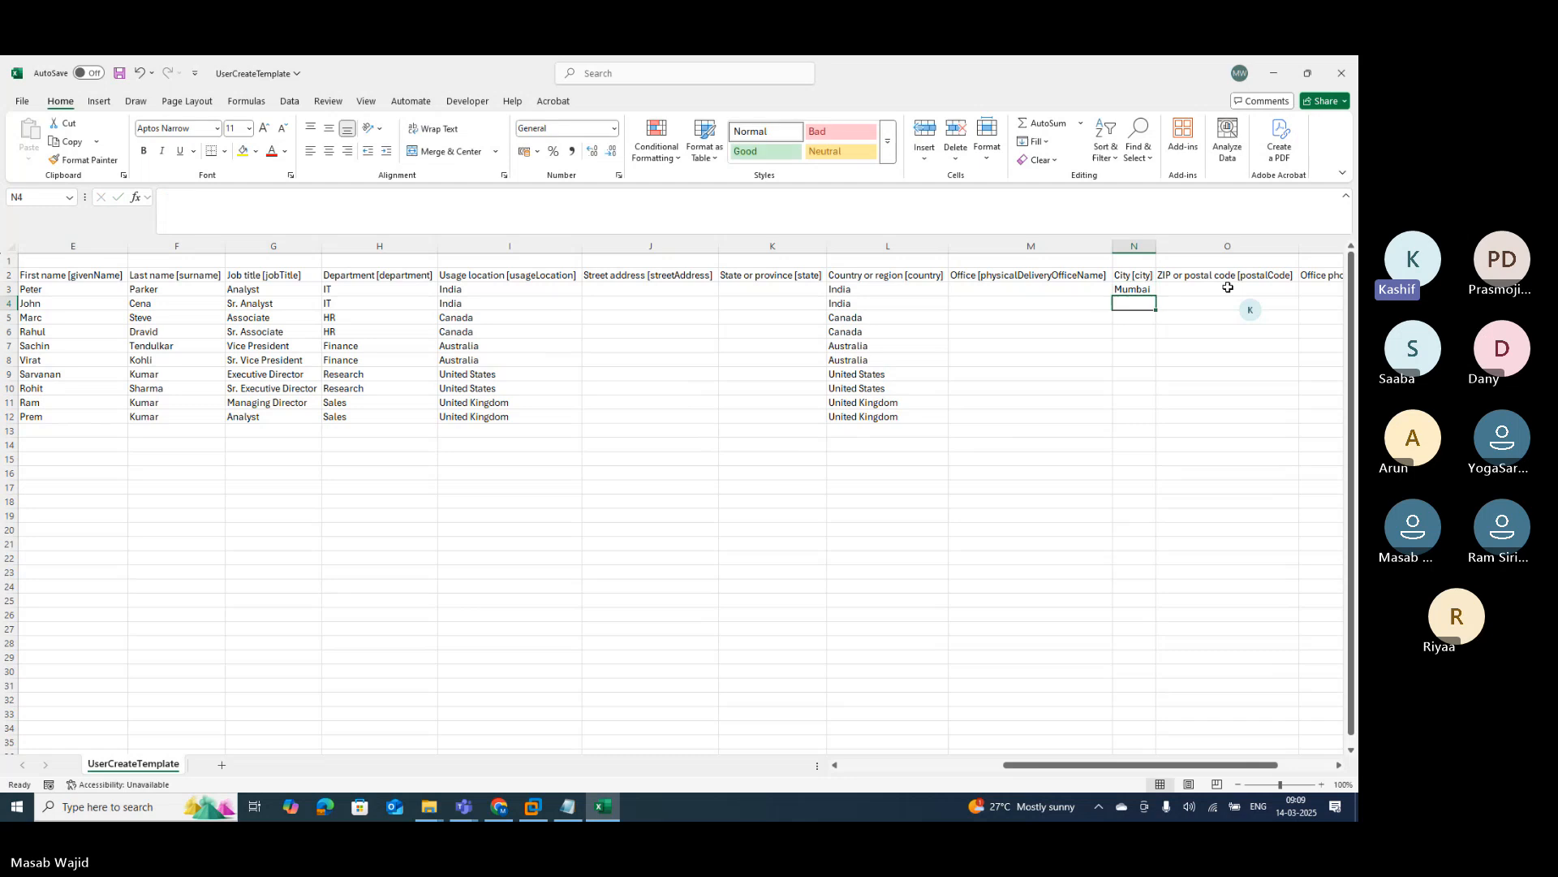
text(Delhi)
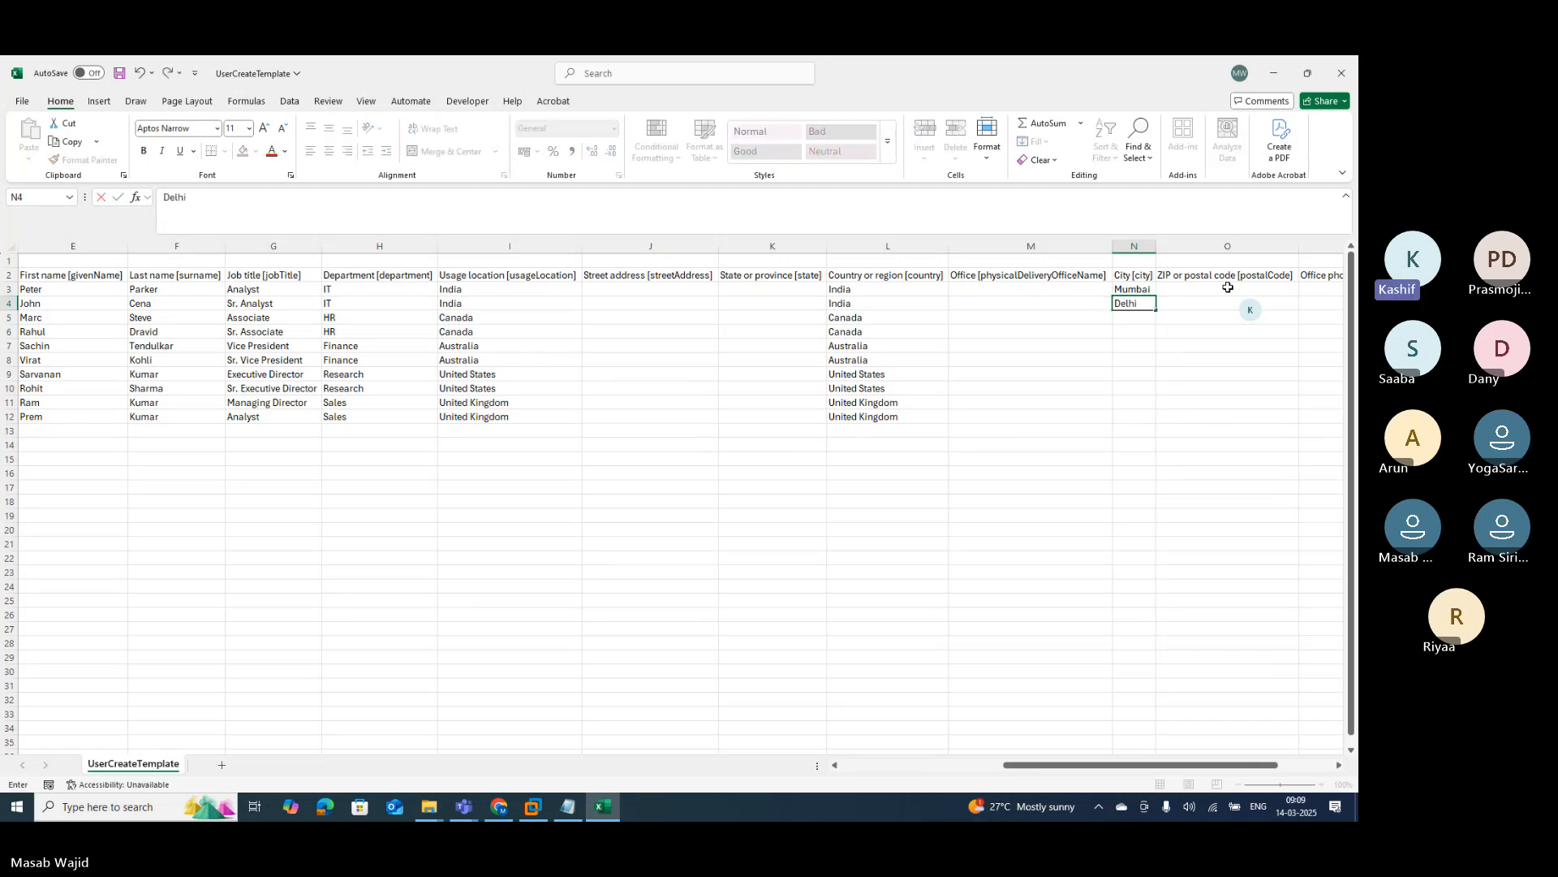
key(Return)
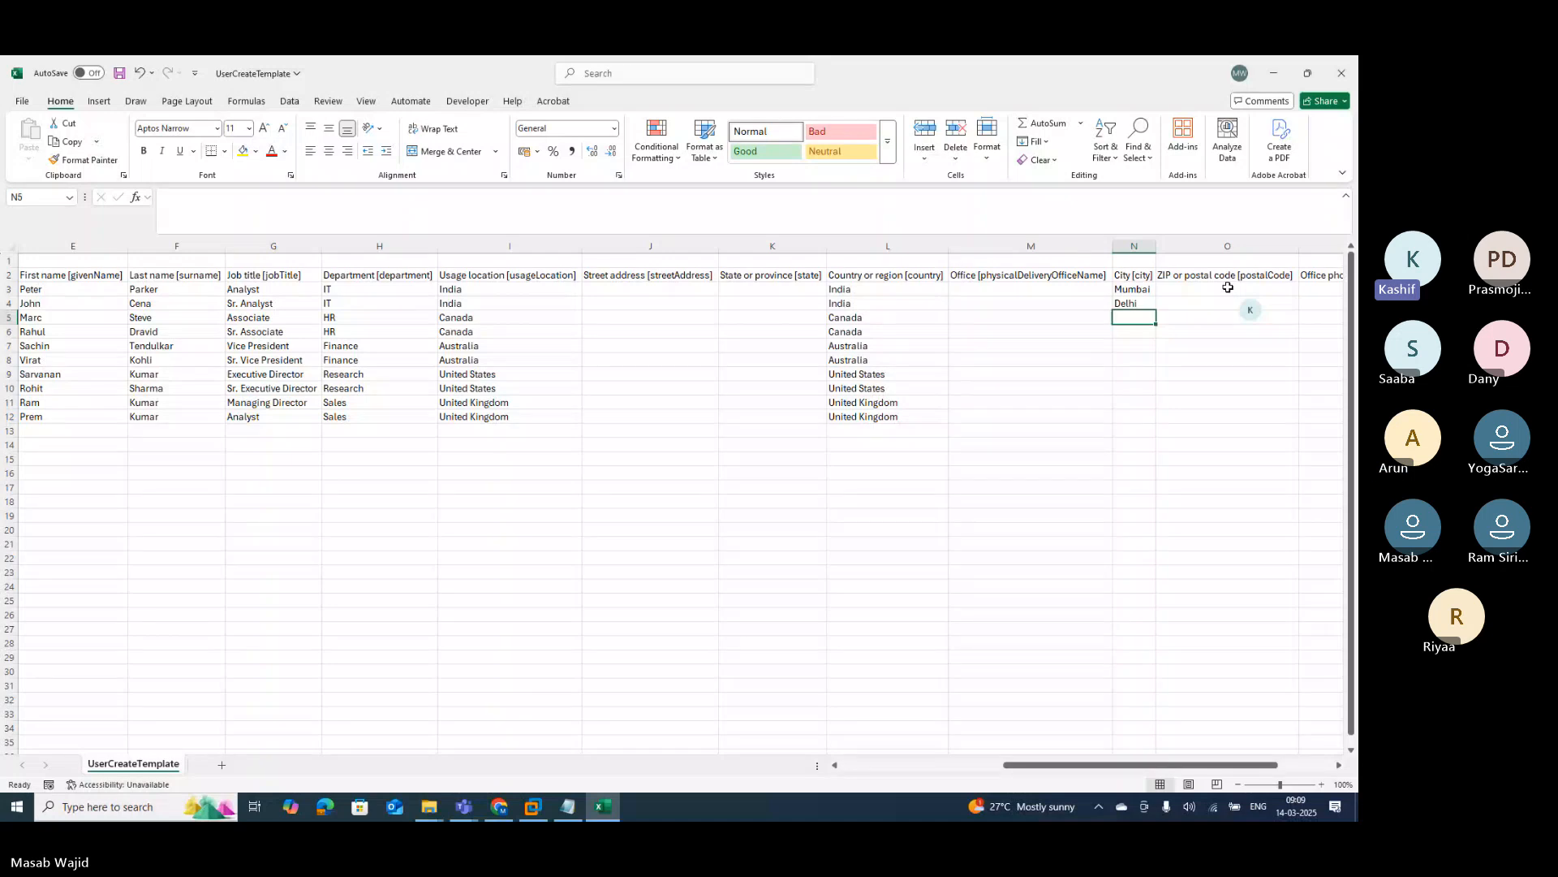
text(Tor)
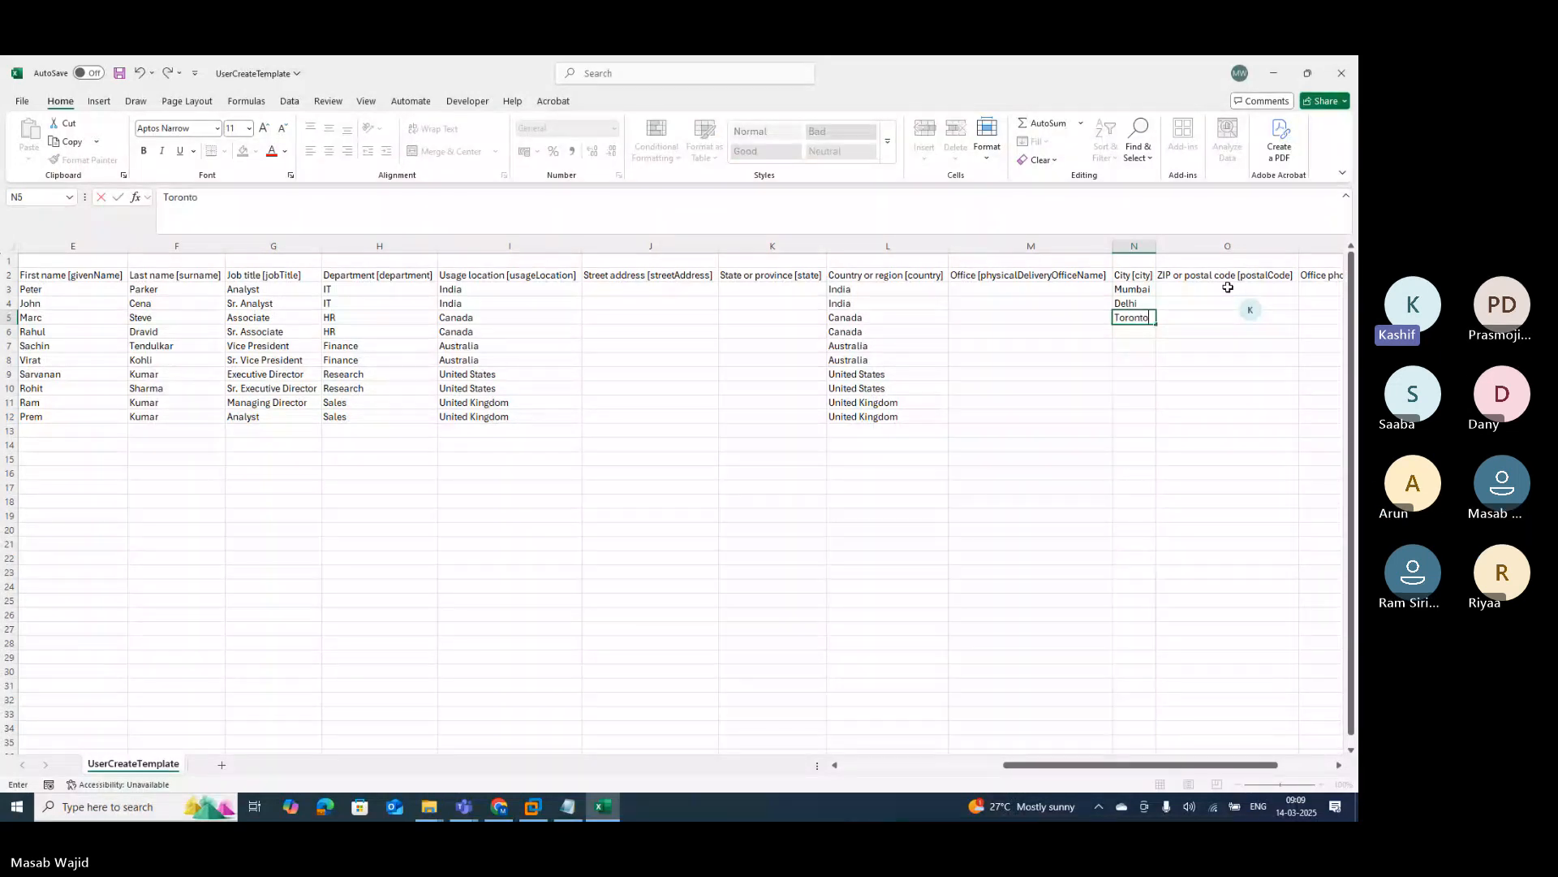
text(onto)
key(Return)
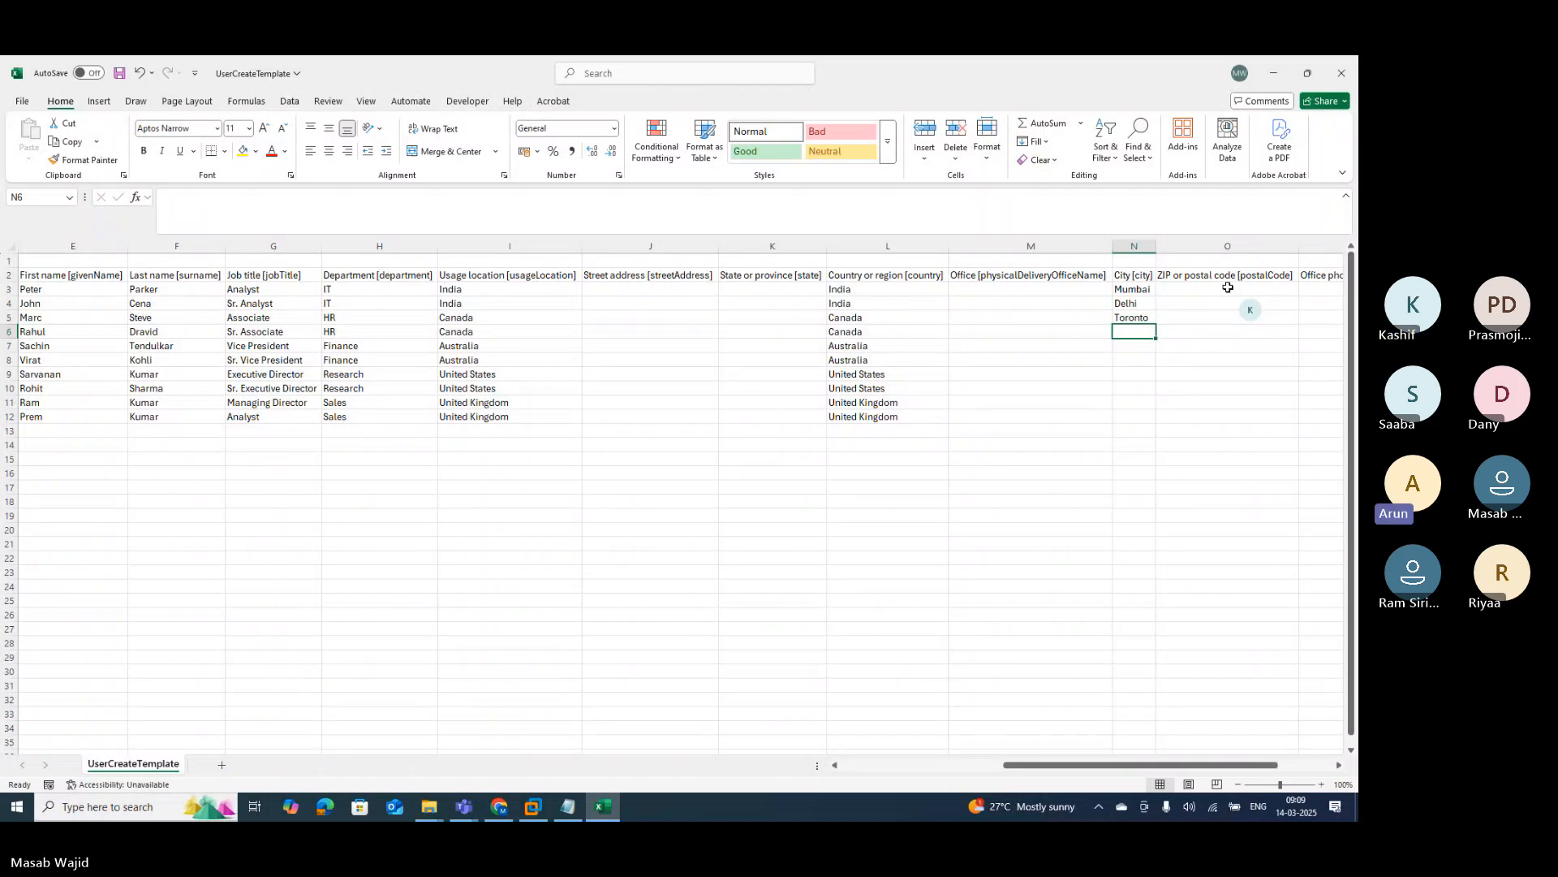
text(On)
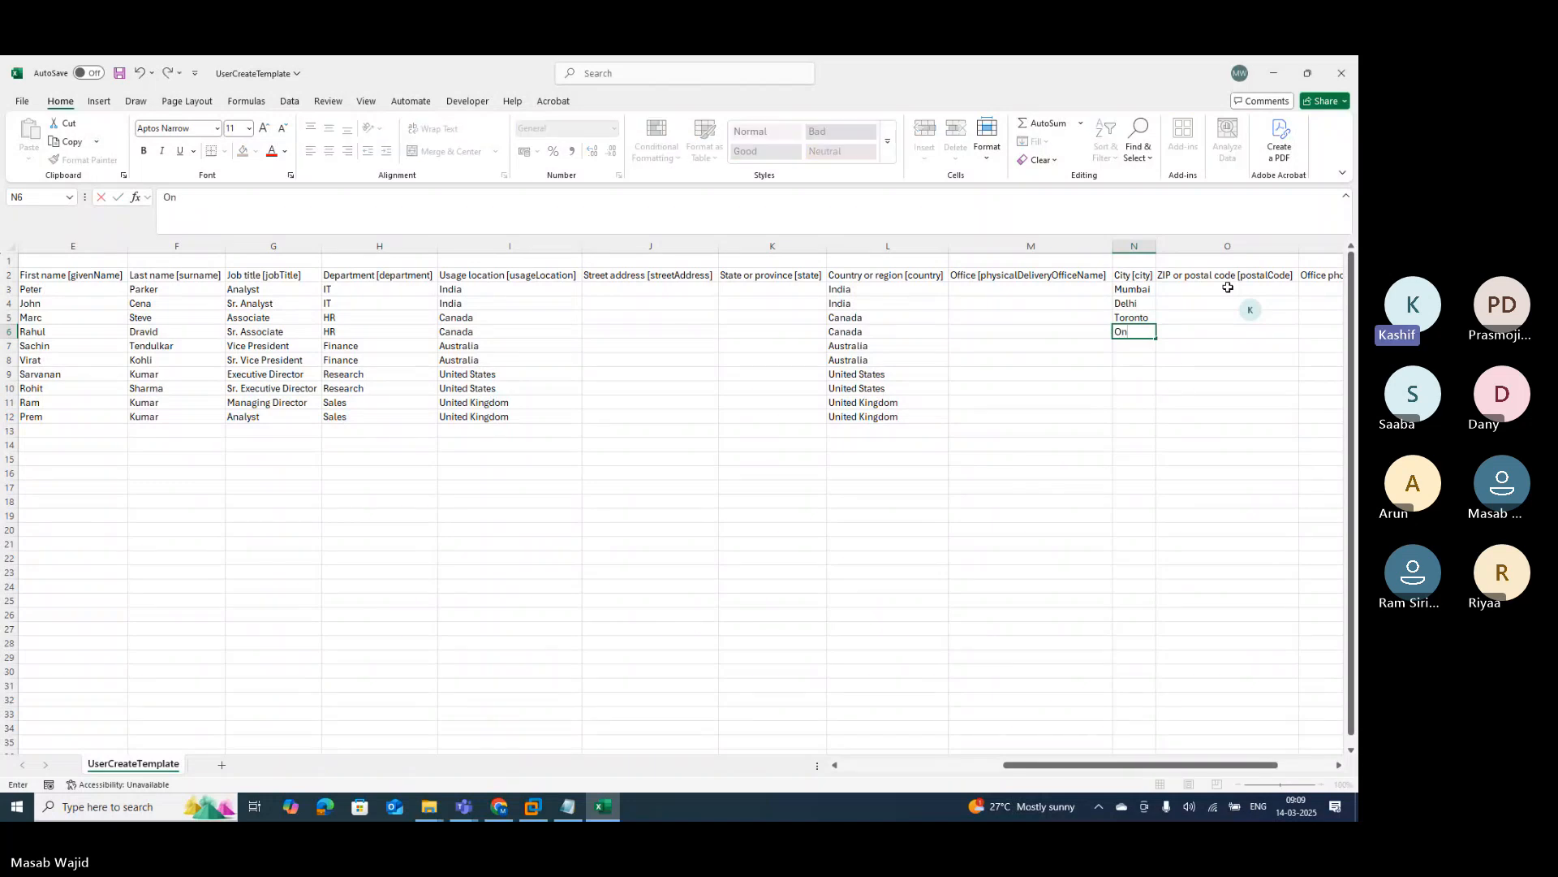
text(tario)
key(Return)
text(Sydney)
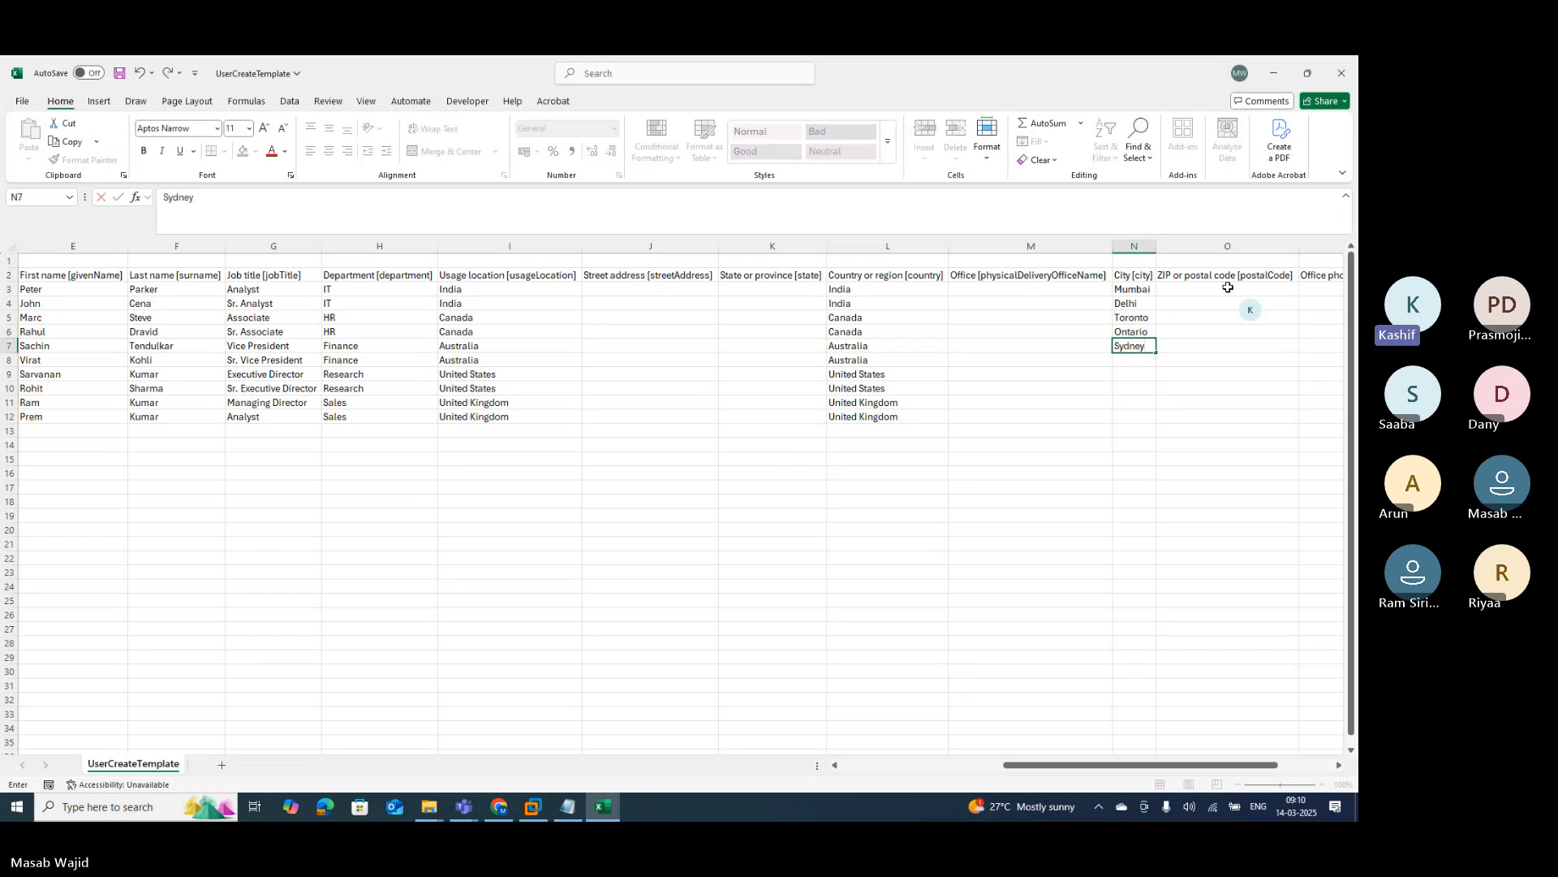
key(Return)
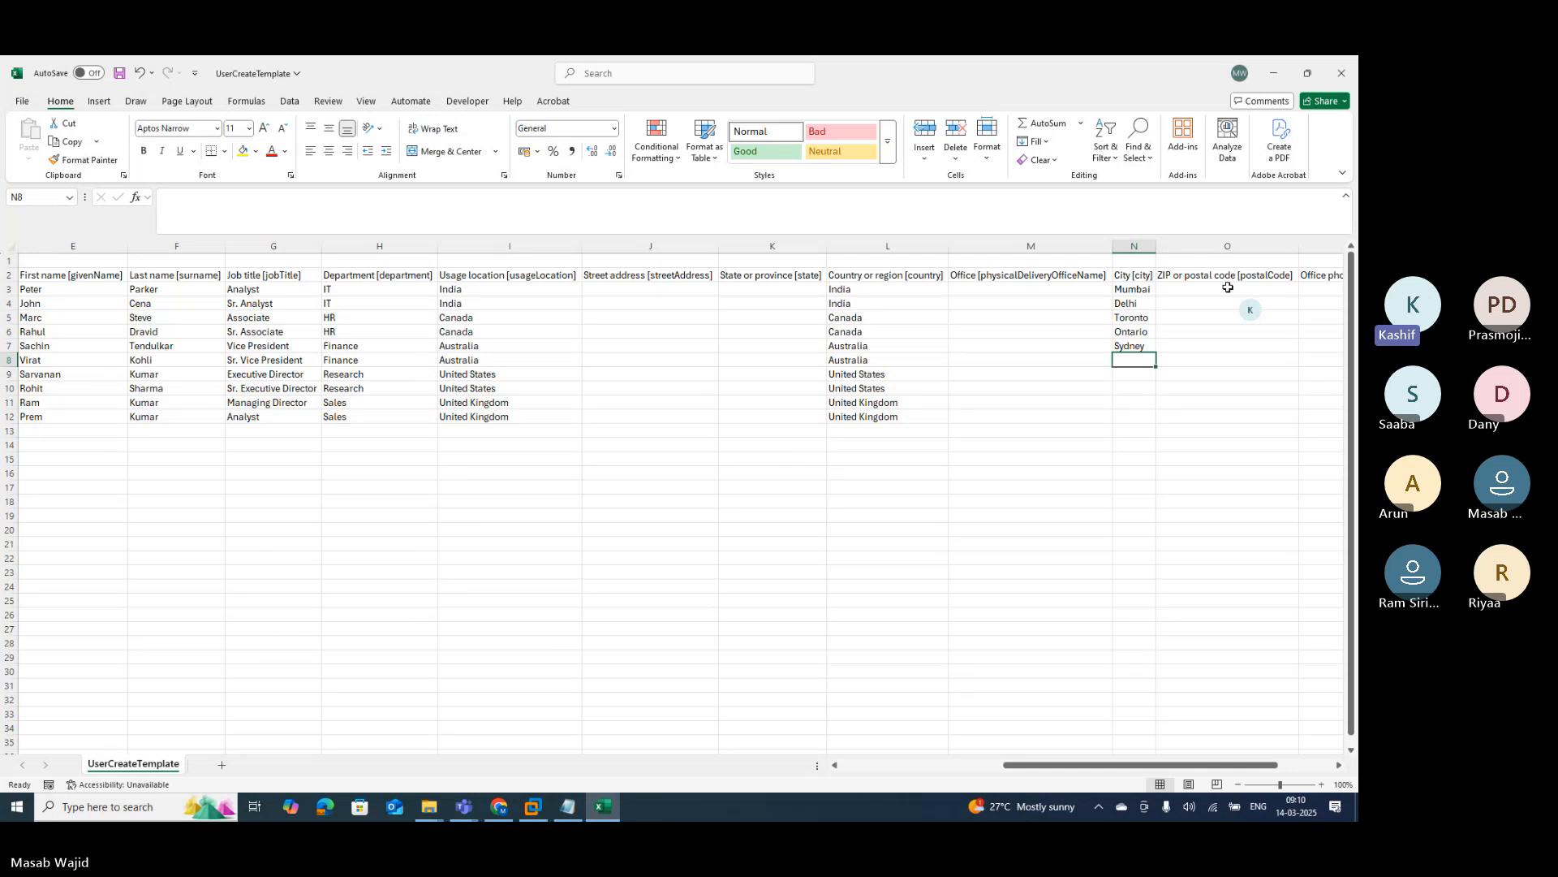
Step: Enter the remaining cities: Perth, New York, California, London and Manchester
text(Perth)
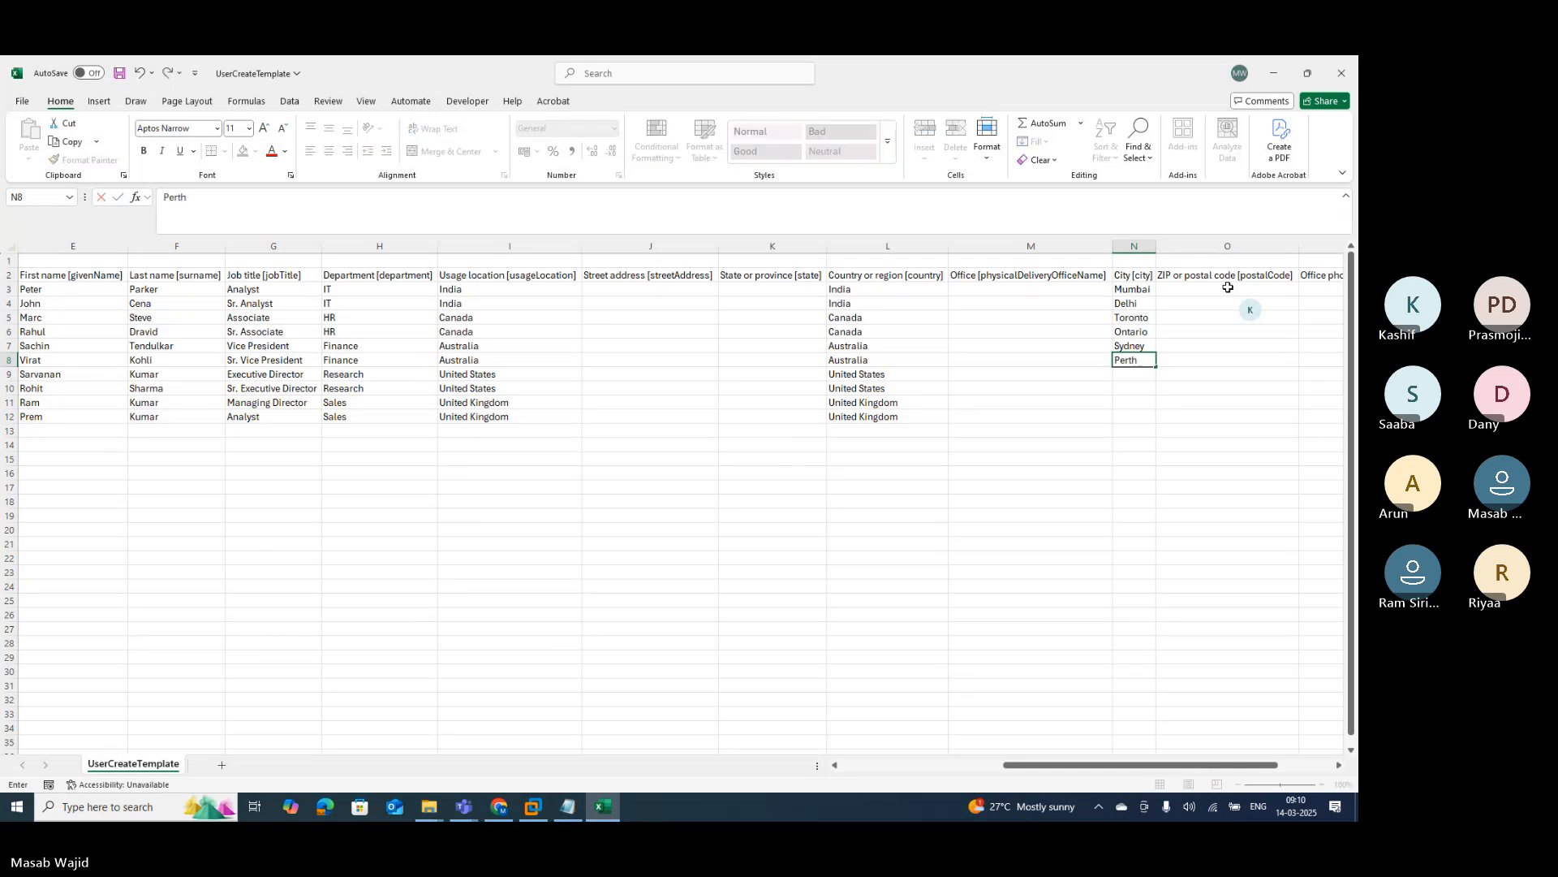
key(Return)
text(Ne)
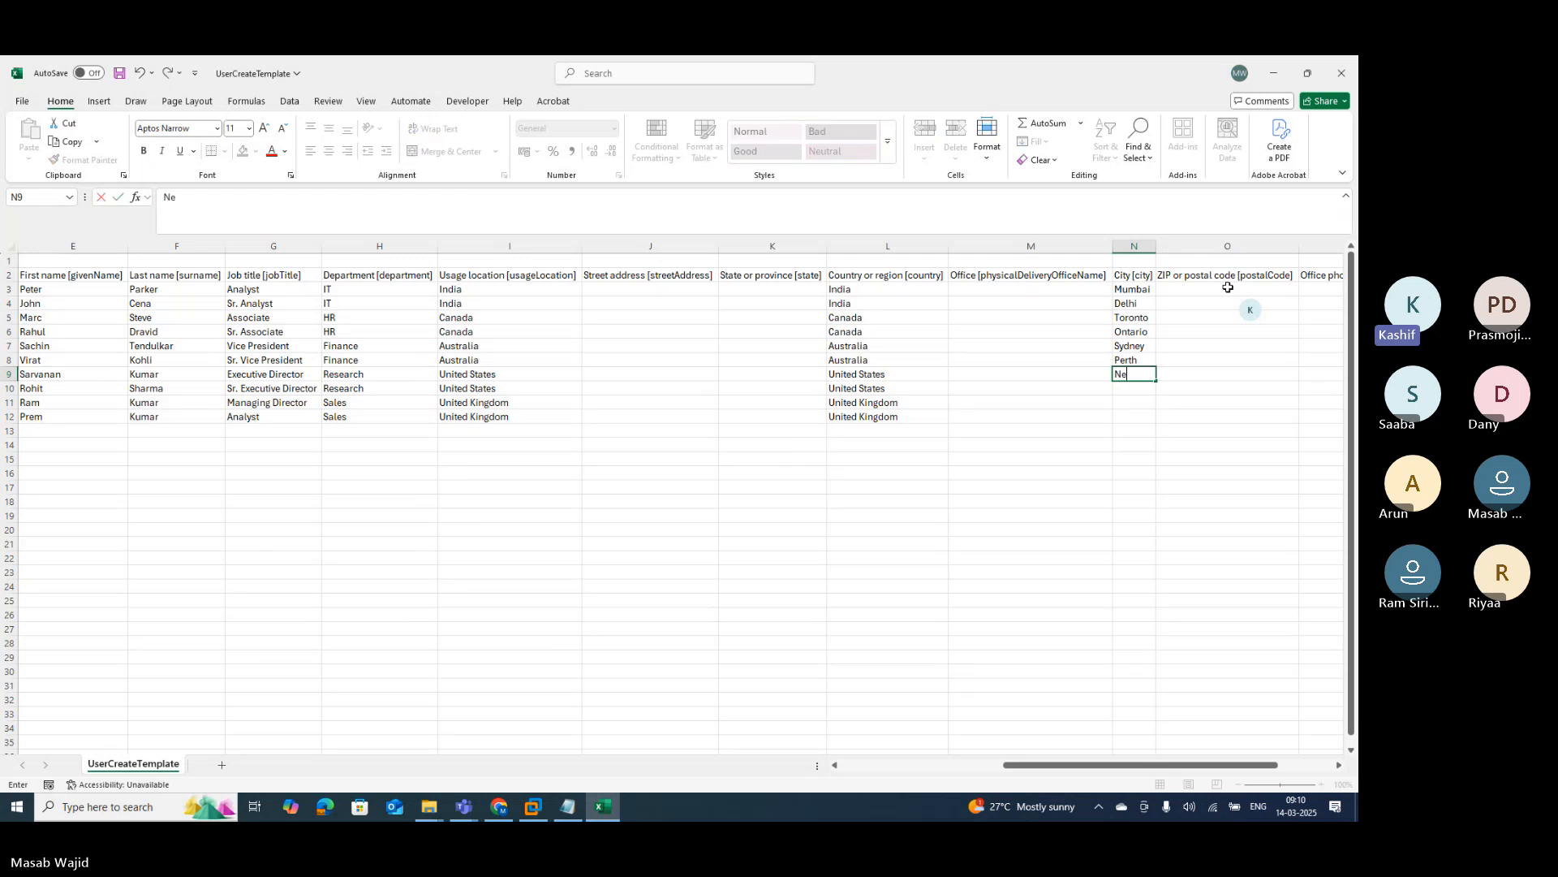
text(w York)
key(Return)
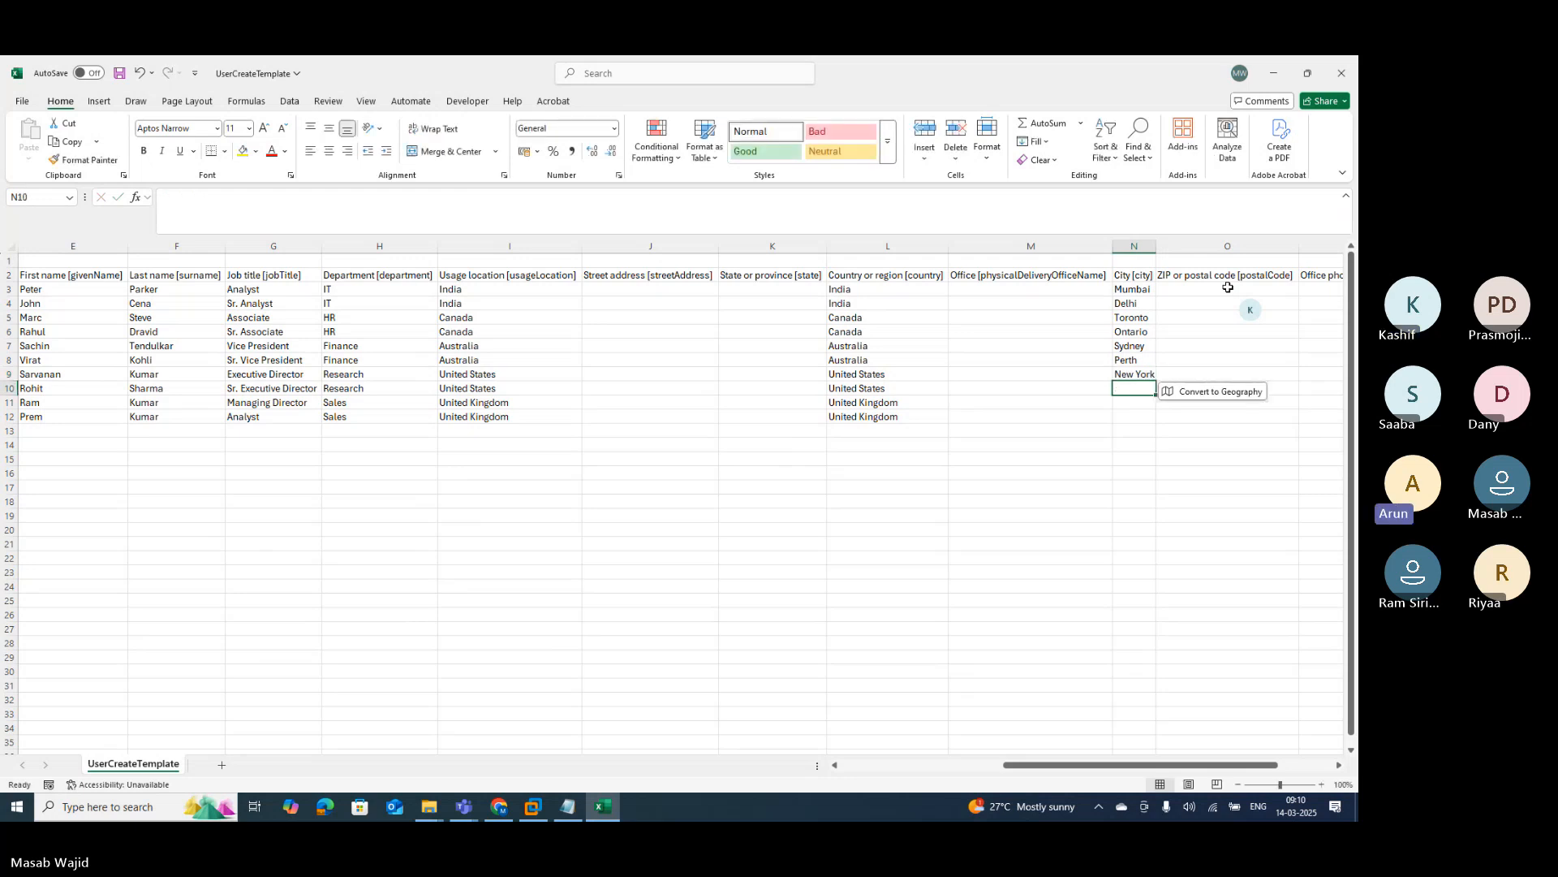
text(Ca)
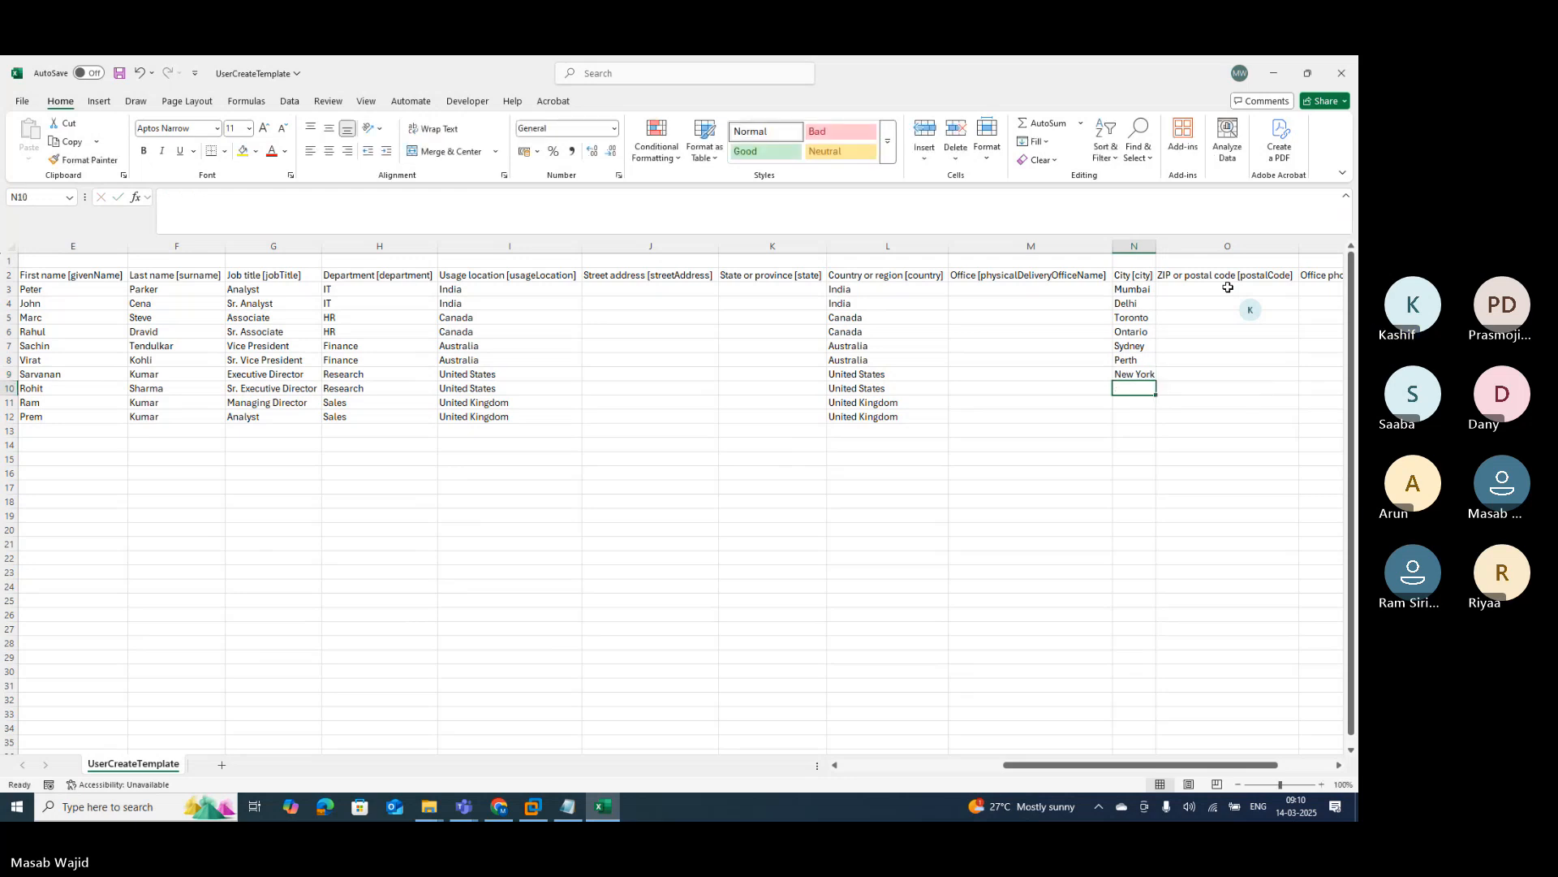
text(li)
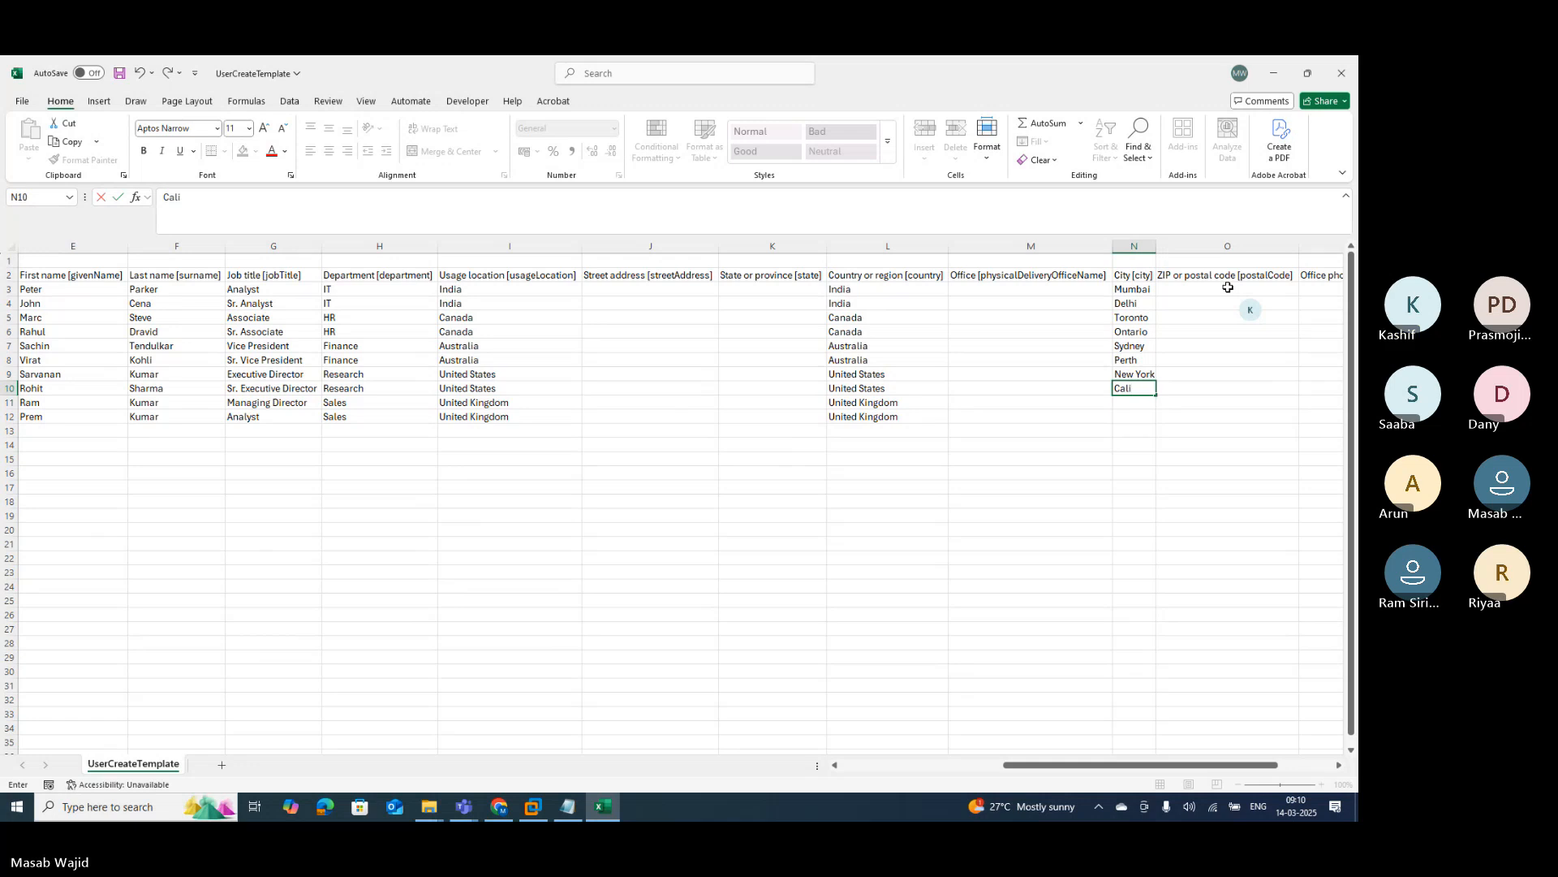
text(fornia)
key(Return)
text(Lo)
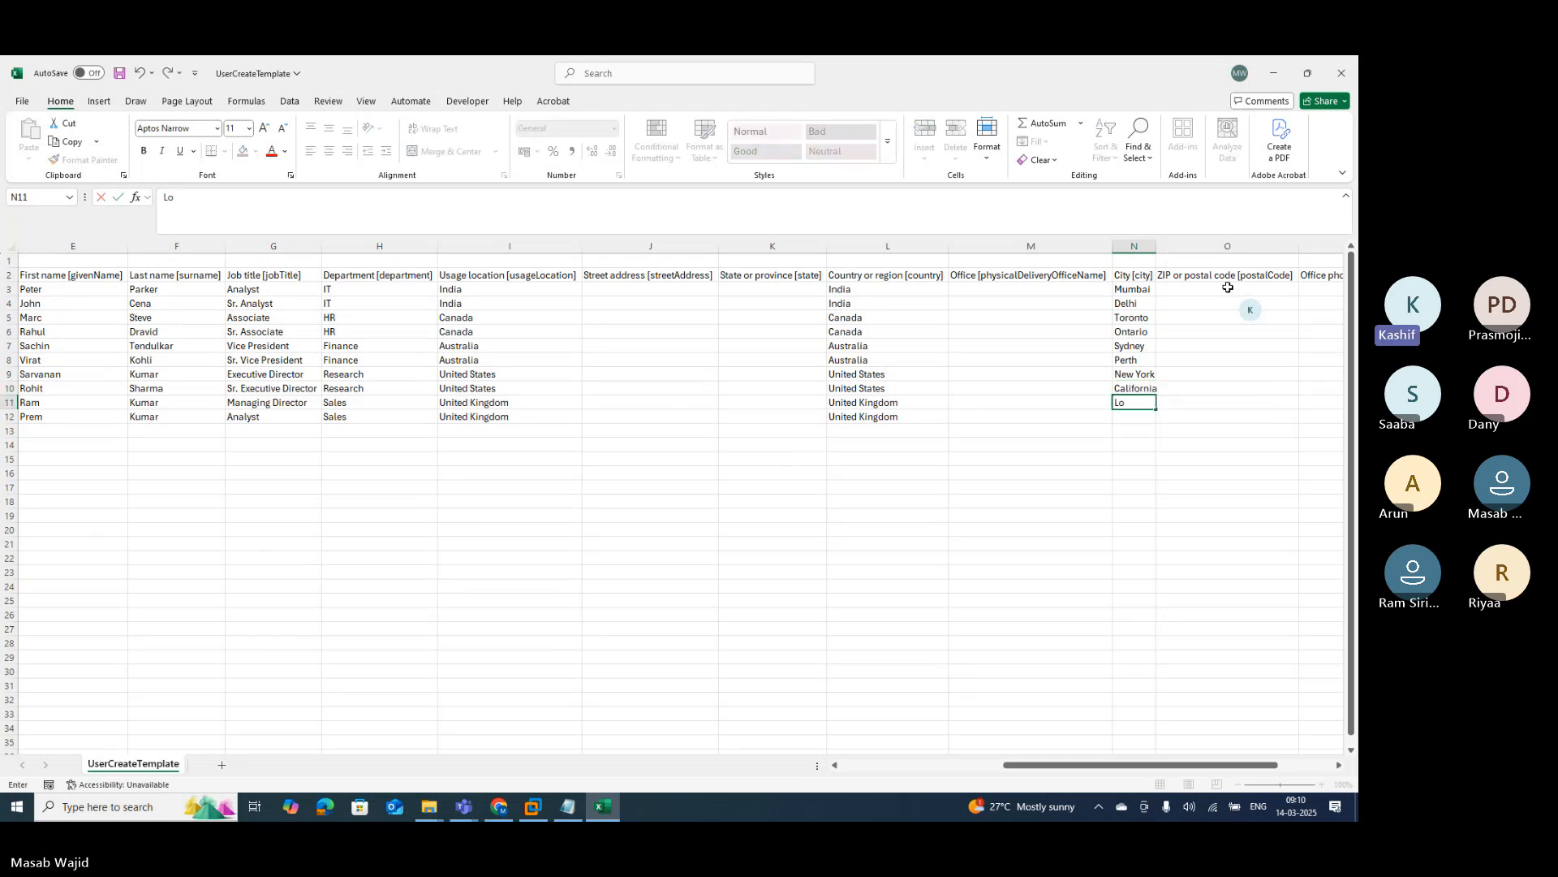
text(ndon)
key(Return)
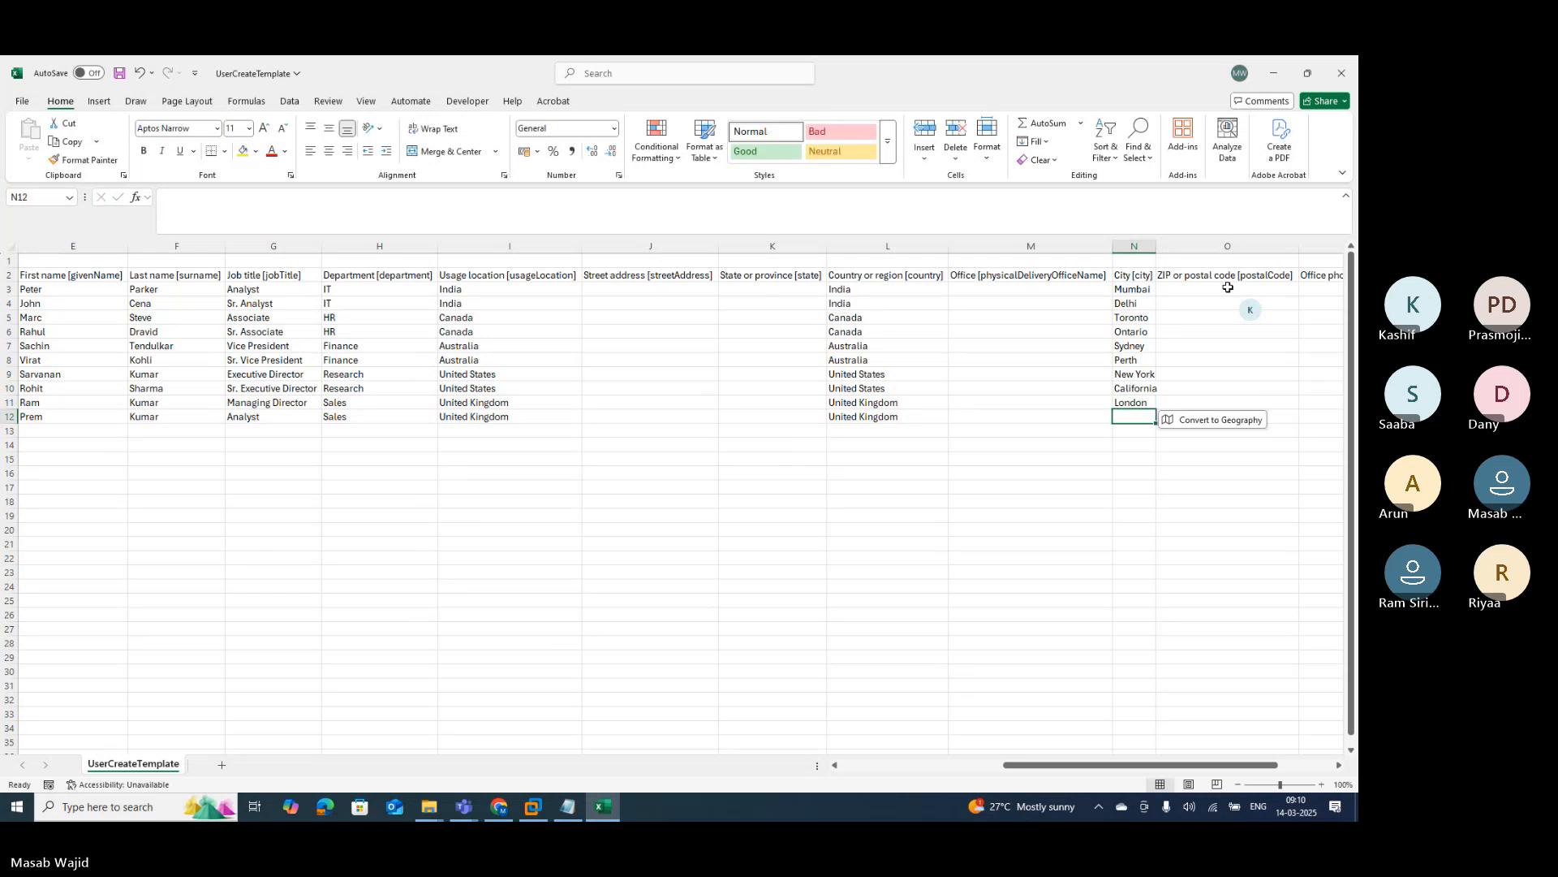
key(Right)
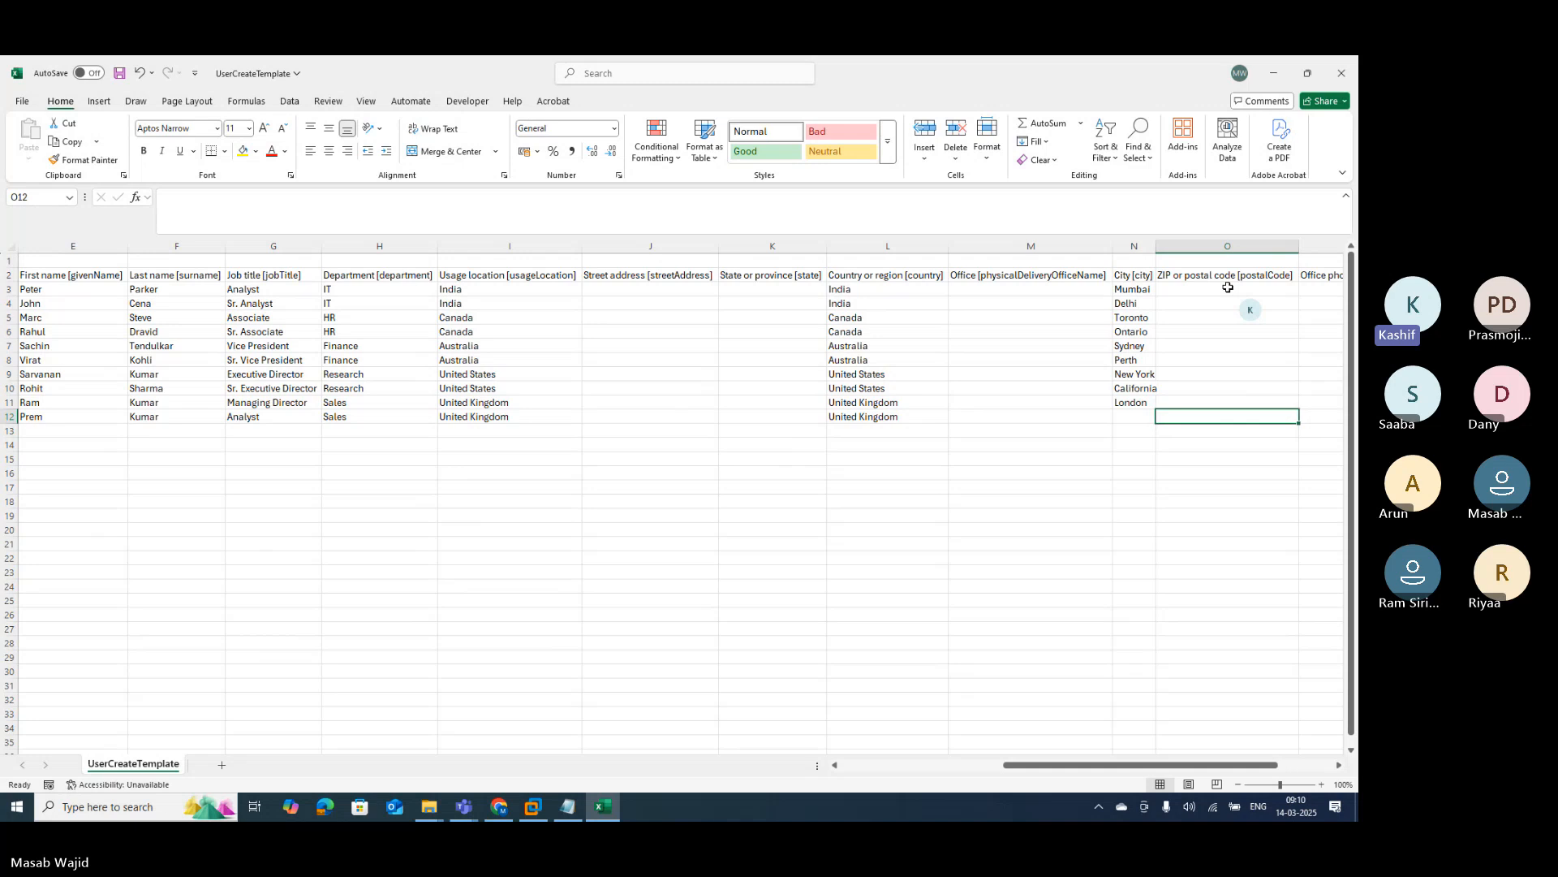
key(Right)
key(Right)
key(Left)
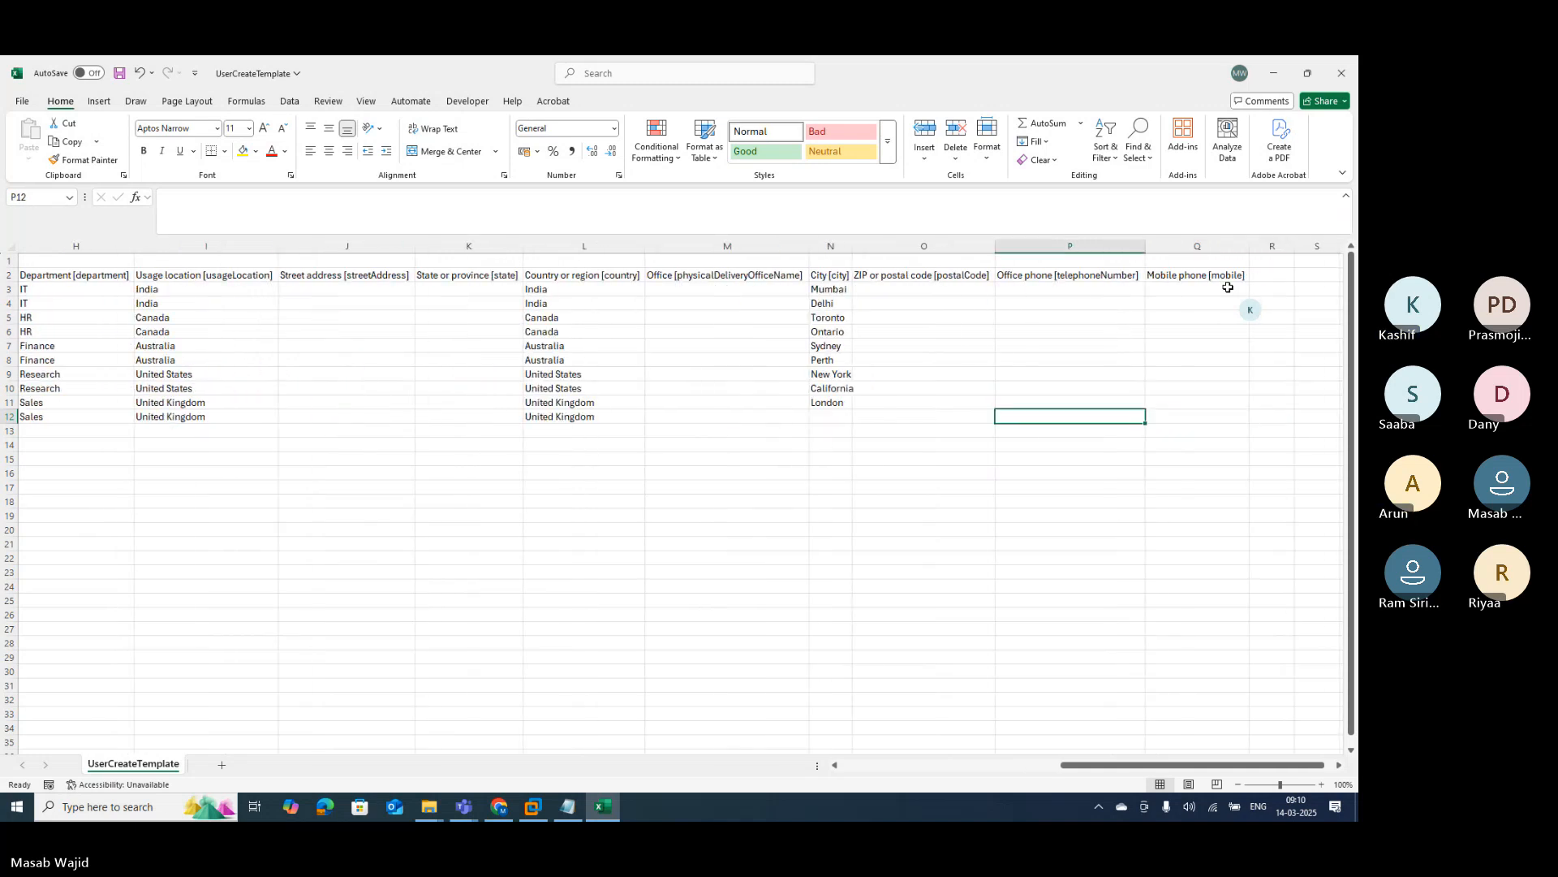
key(Left)
key(Left)
key(Left)
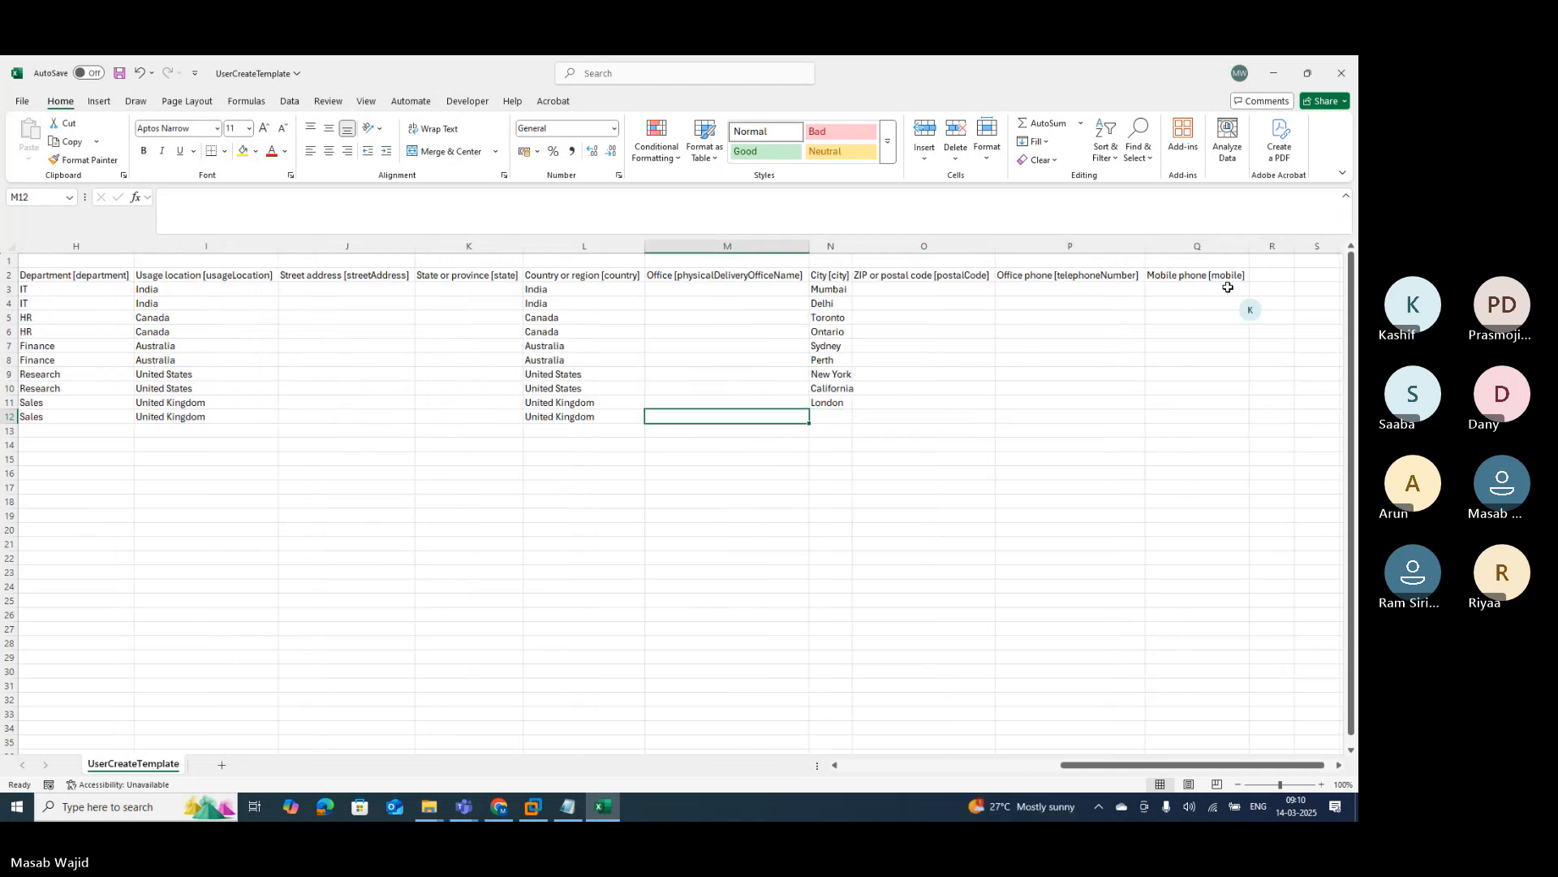
key(Right)
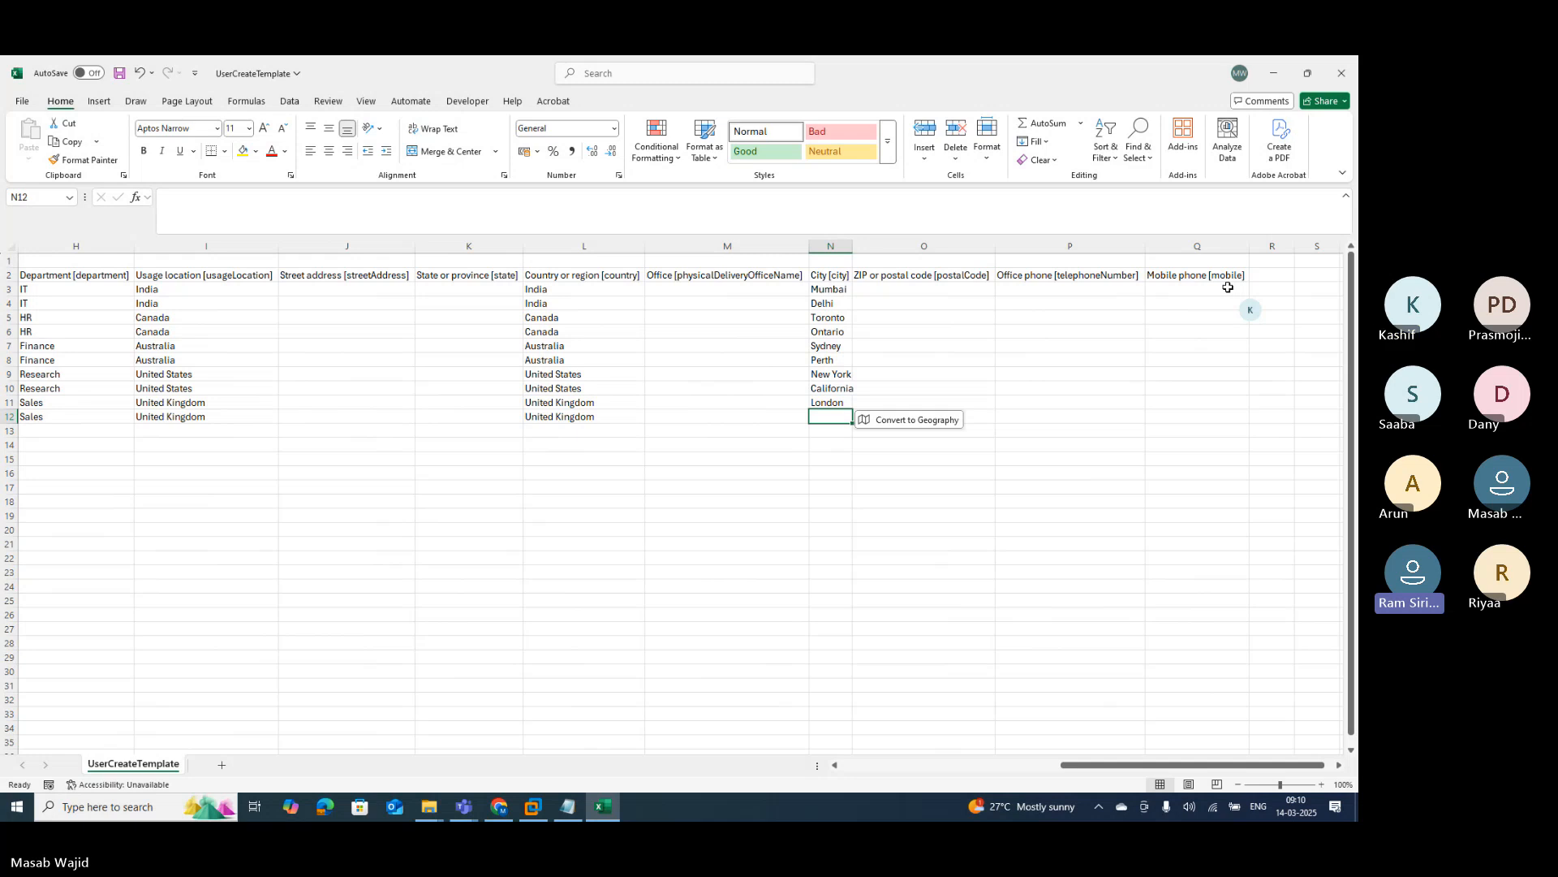
text(Man)
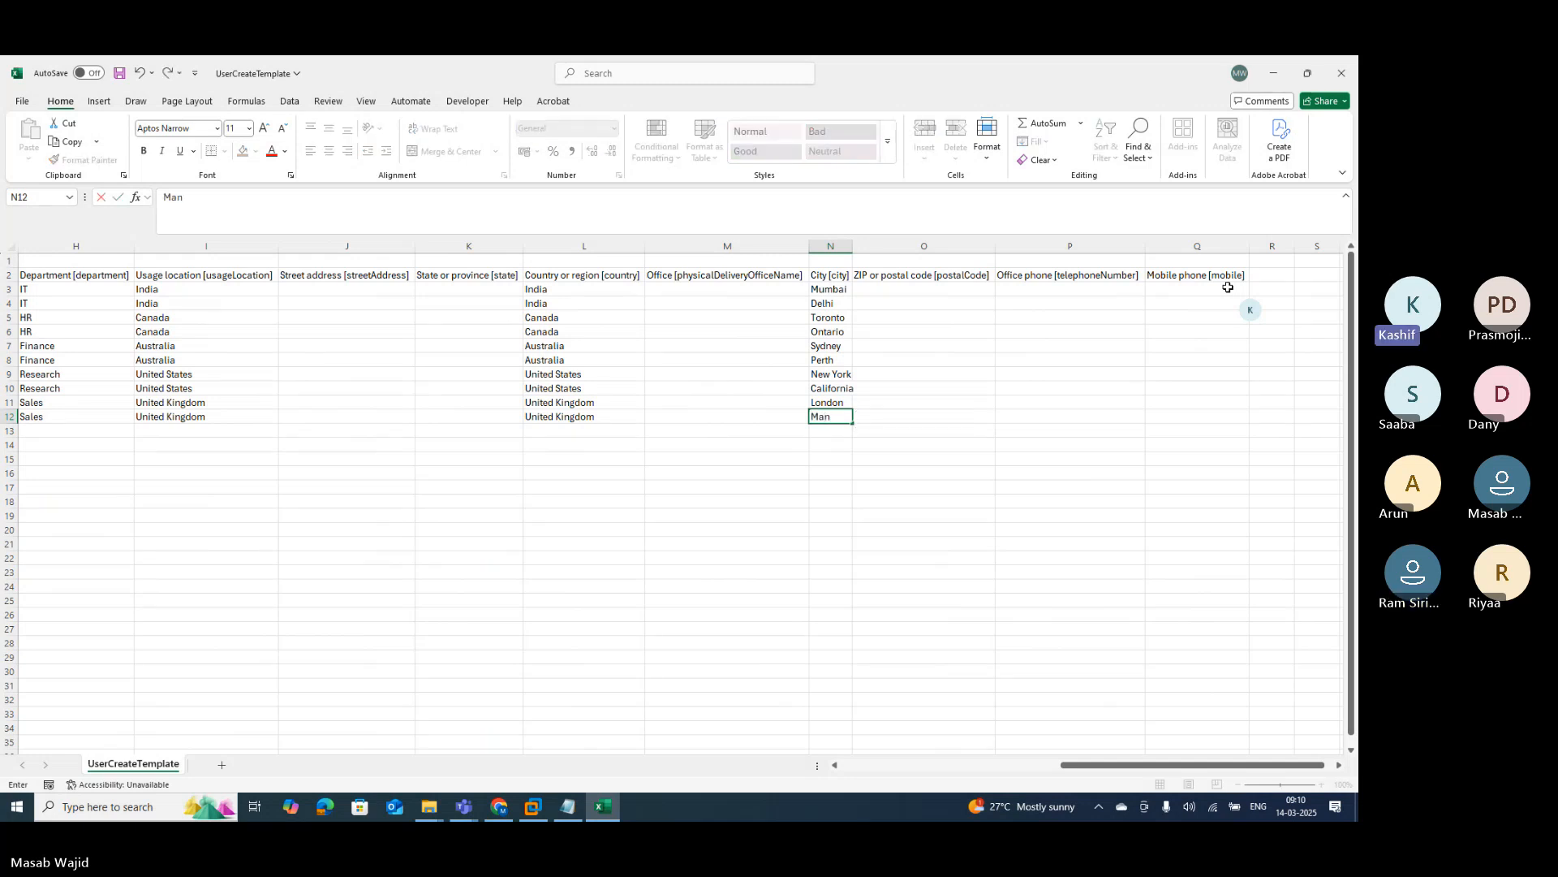
text(chester)
key(Return)
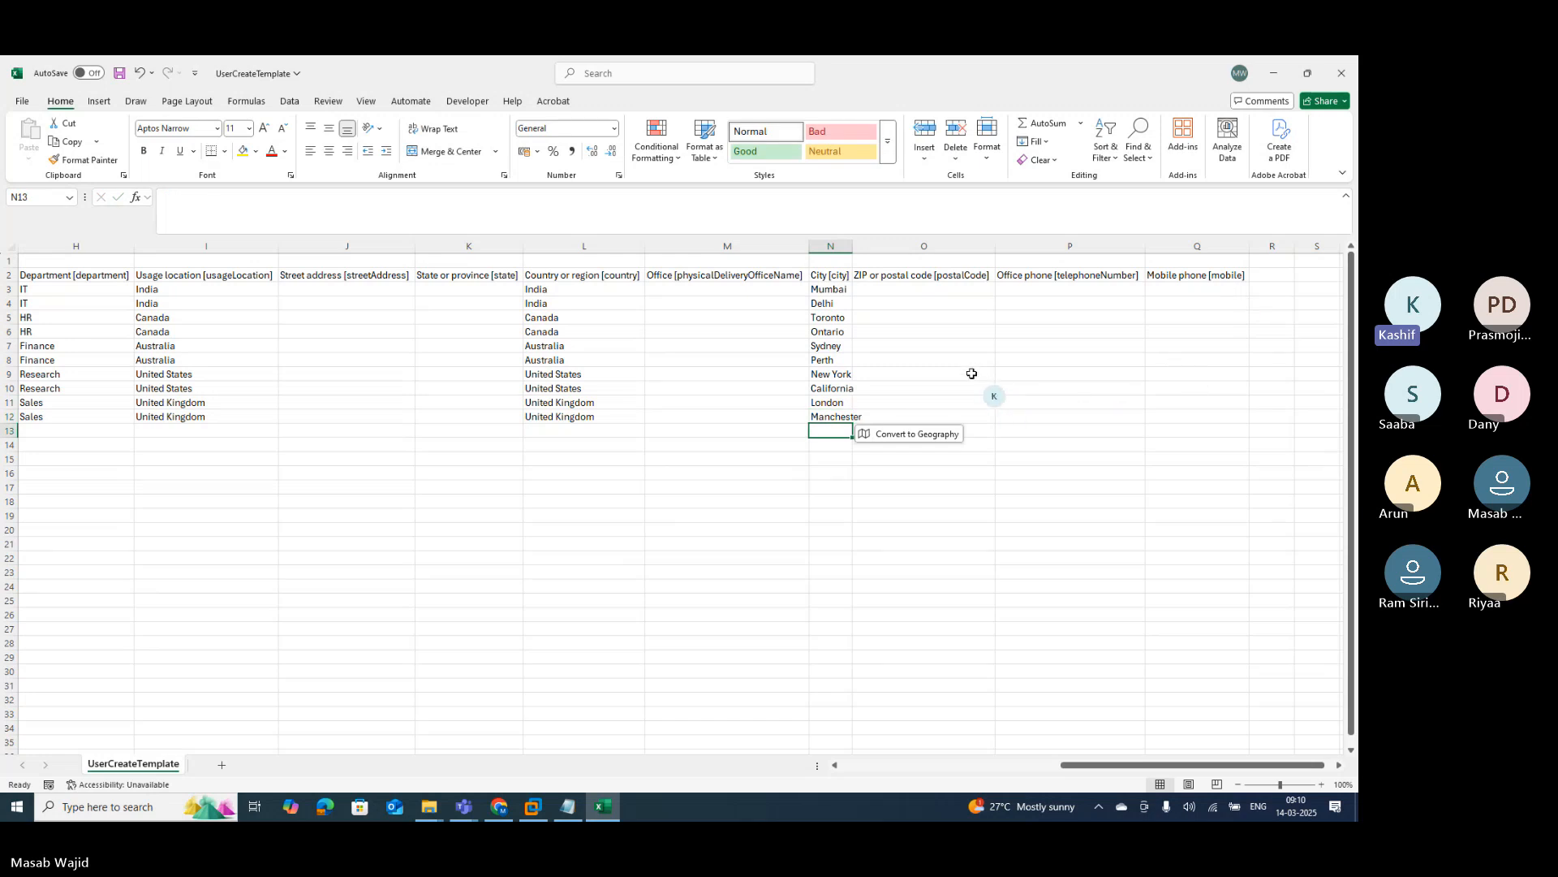
click(949, 290)
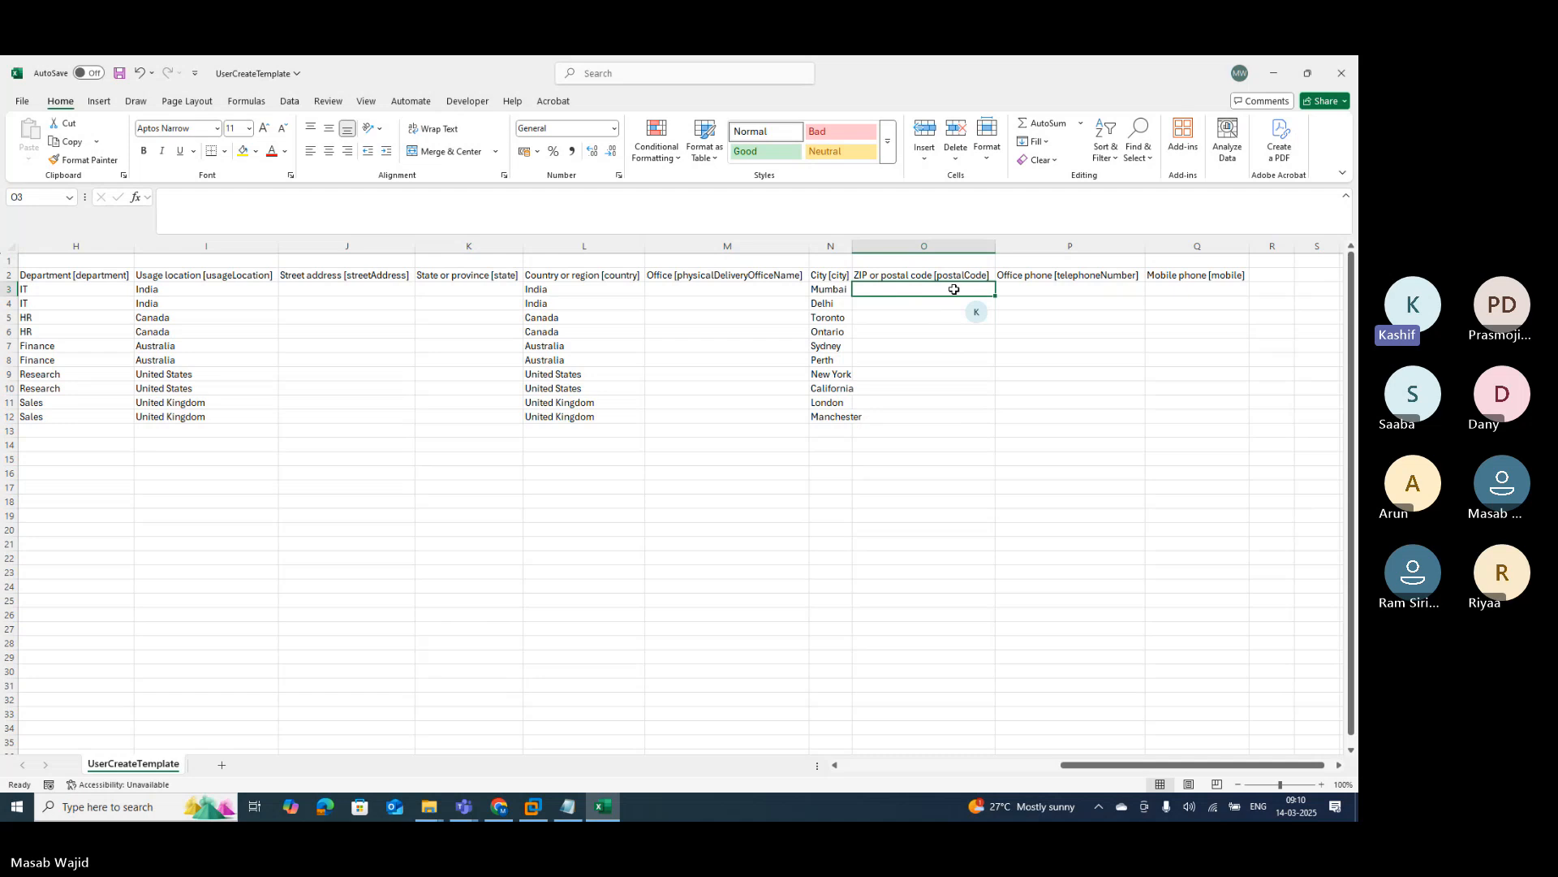
Step: Return to cell A3 and save UserCreateTemplate in CSV format
key(Tab)
key(Tab)
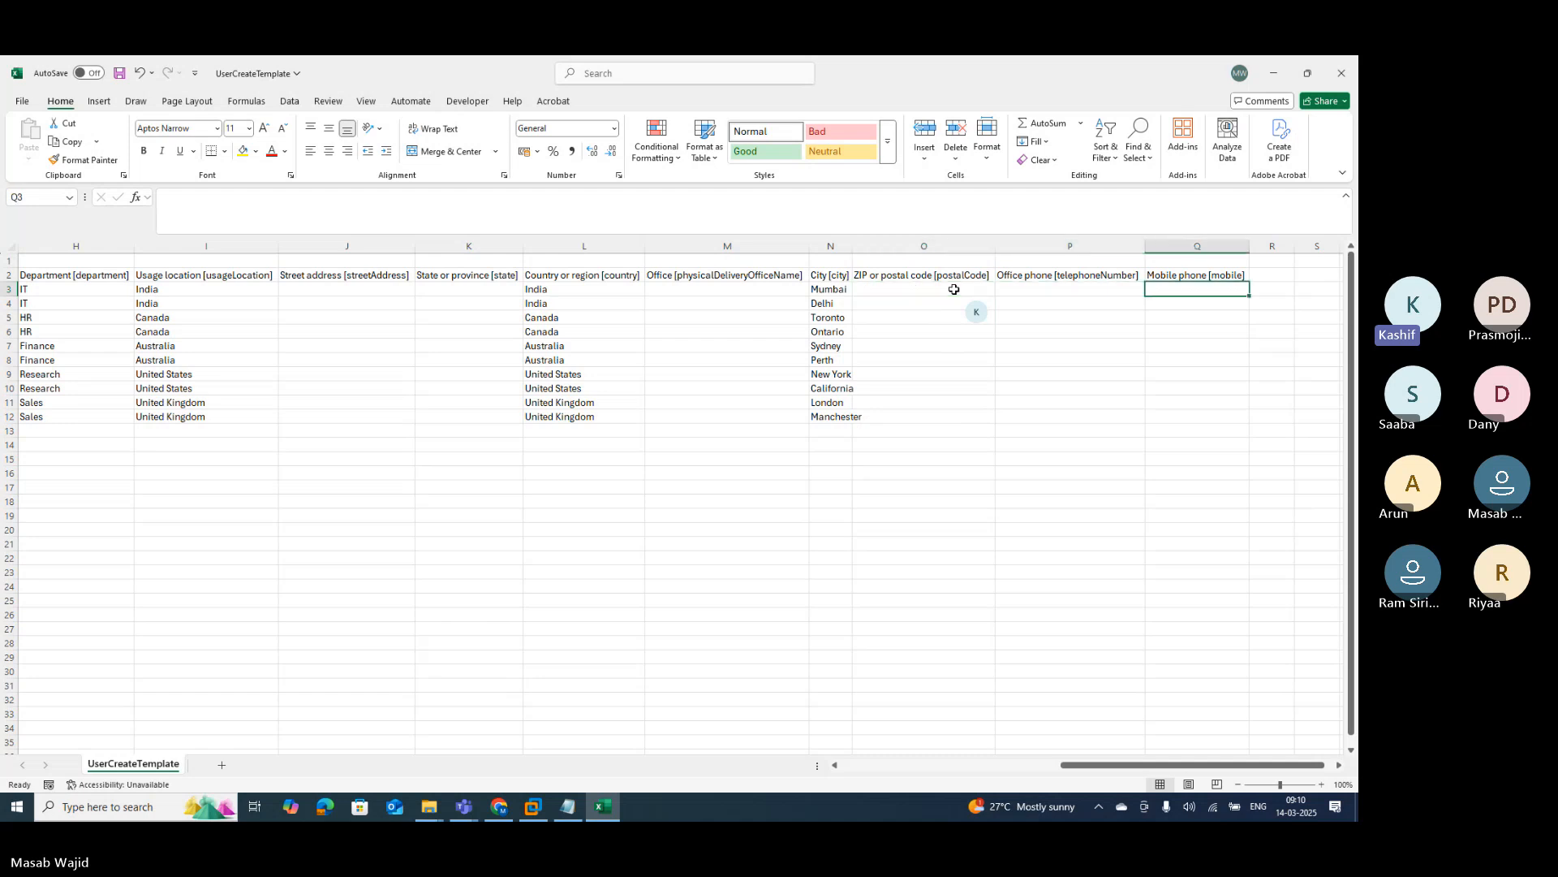
key(Left)
key(Left)
key(Left)
key(Left)
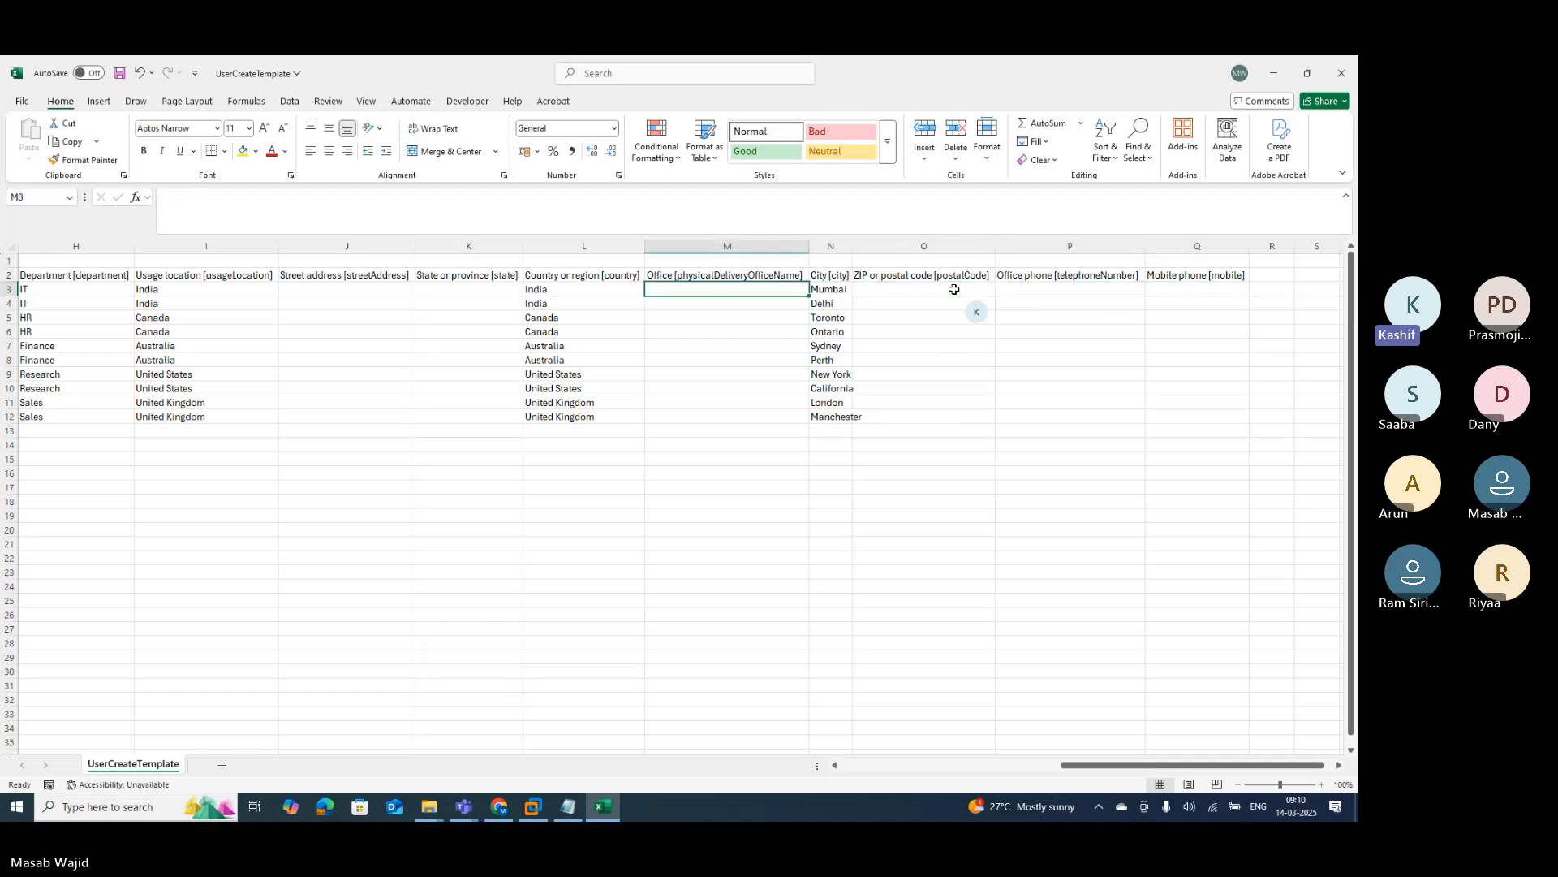
key(Left)
key(Left)
key(Left)
key(Left)
key(Left)
key(Left)
key(Left)
key(Left)
key(Left)
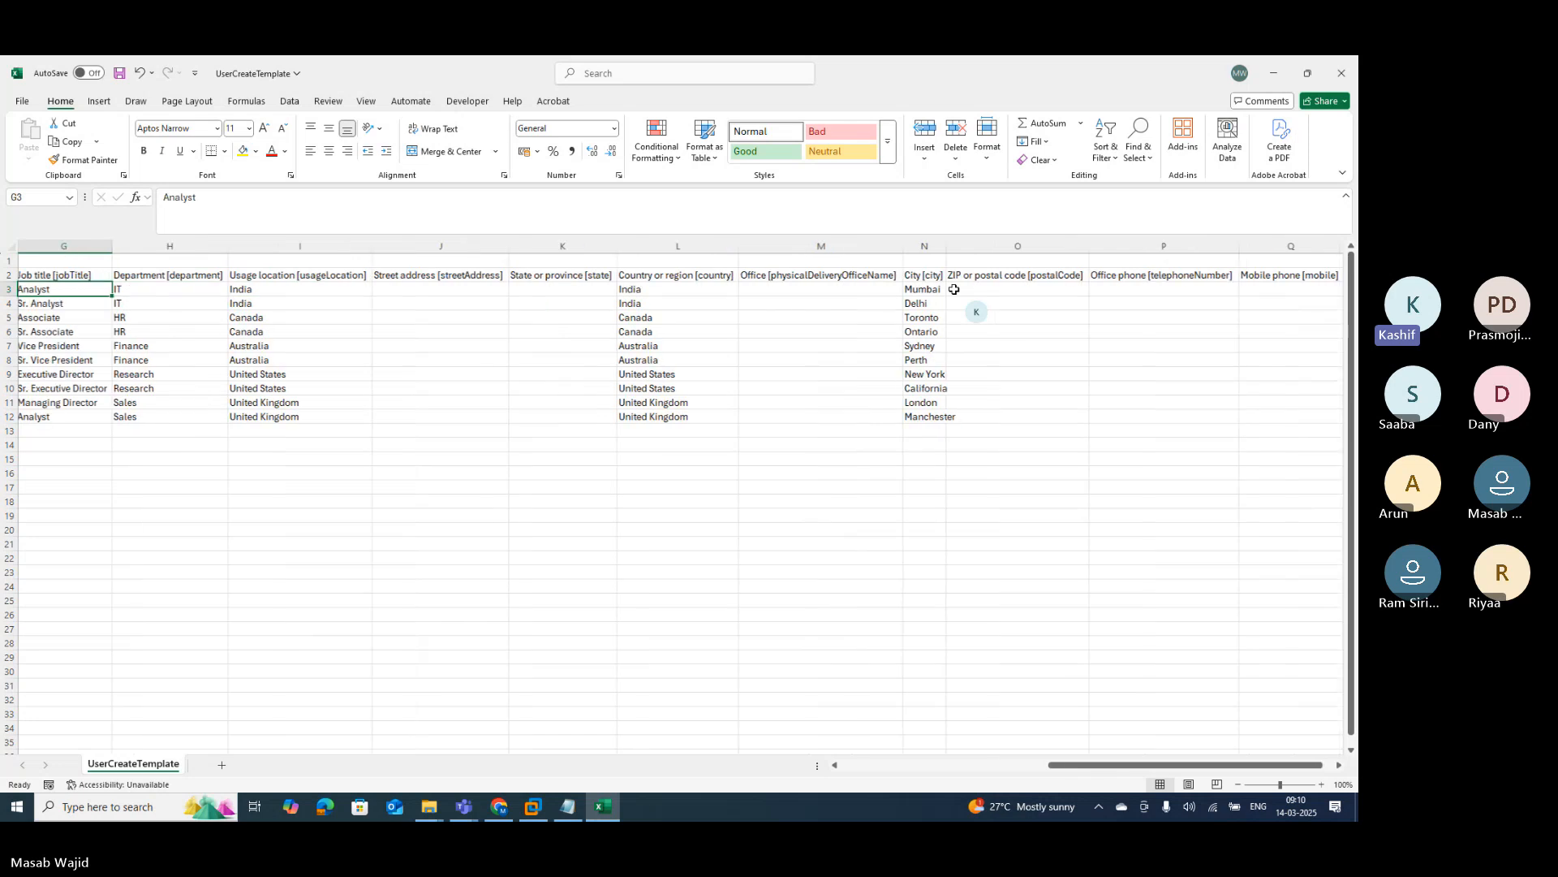
key(Left)
key(Left)
key(Left)
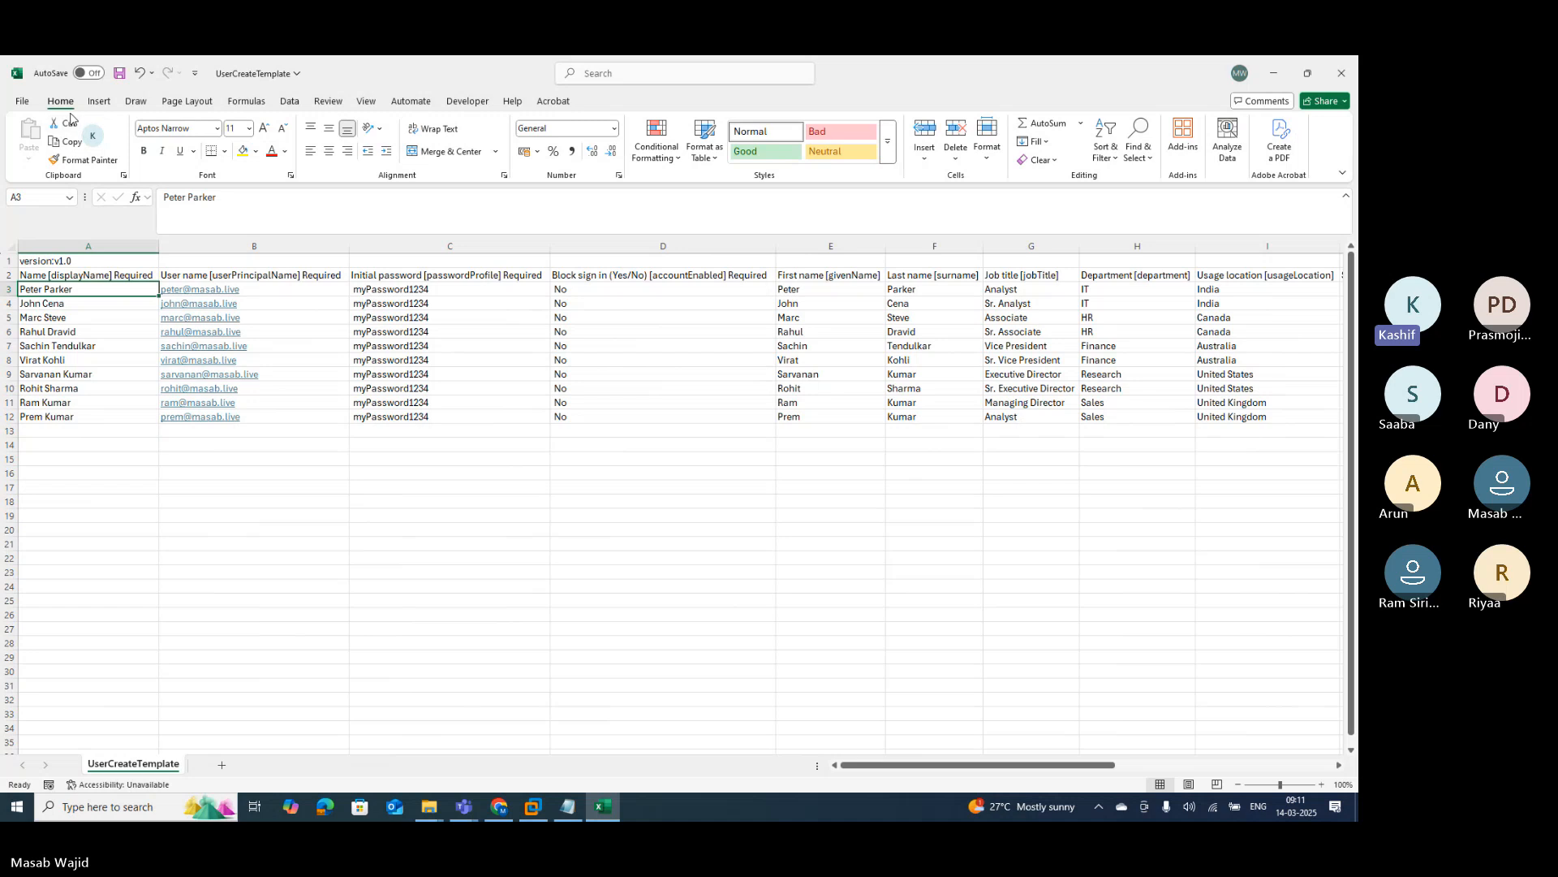
click(118, 75)
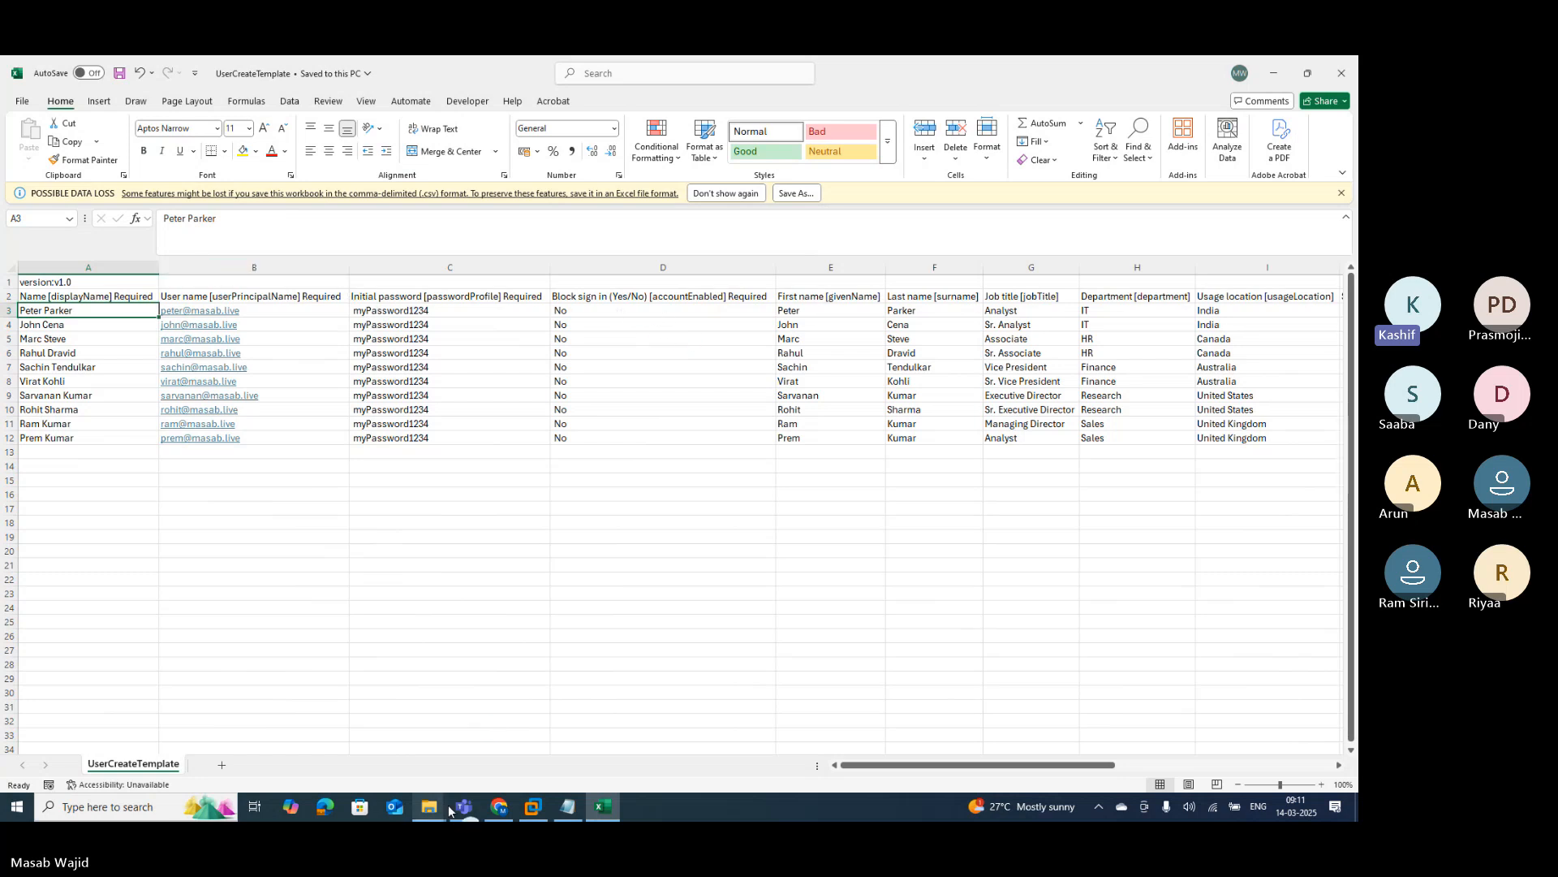
Step: Upload UserCreateTemplate.csv from Downloads to the Bulk create users pane
click(495, 808)
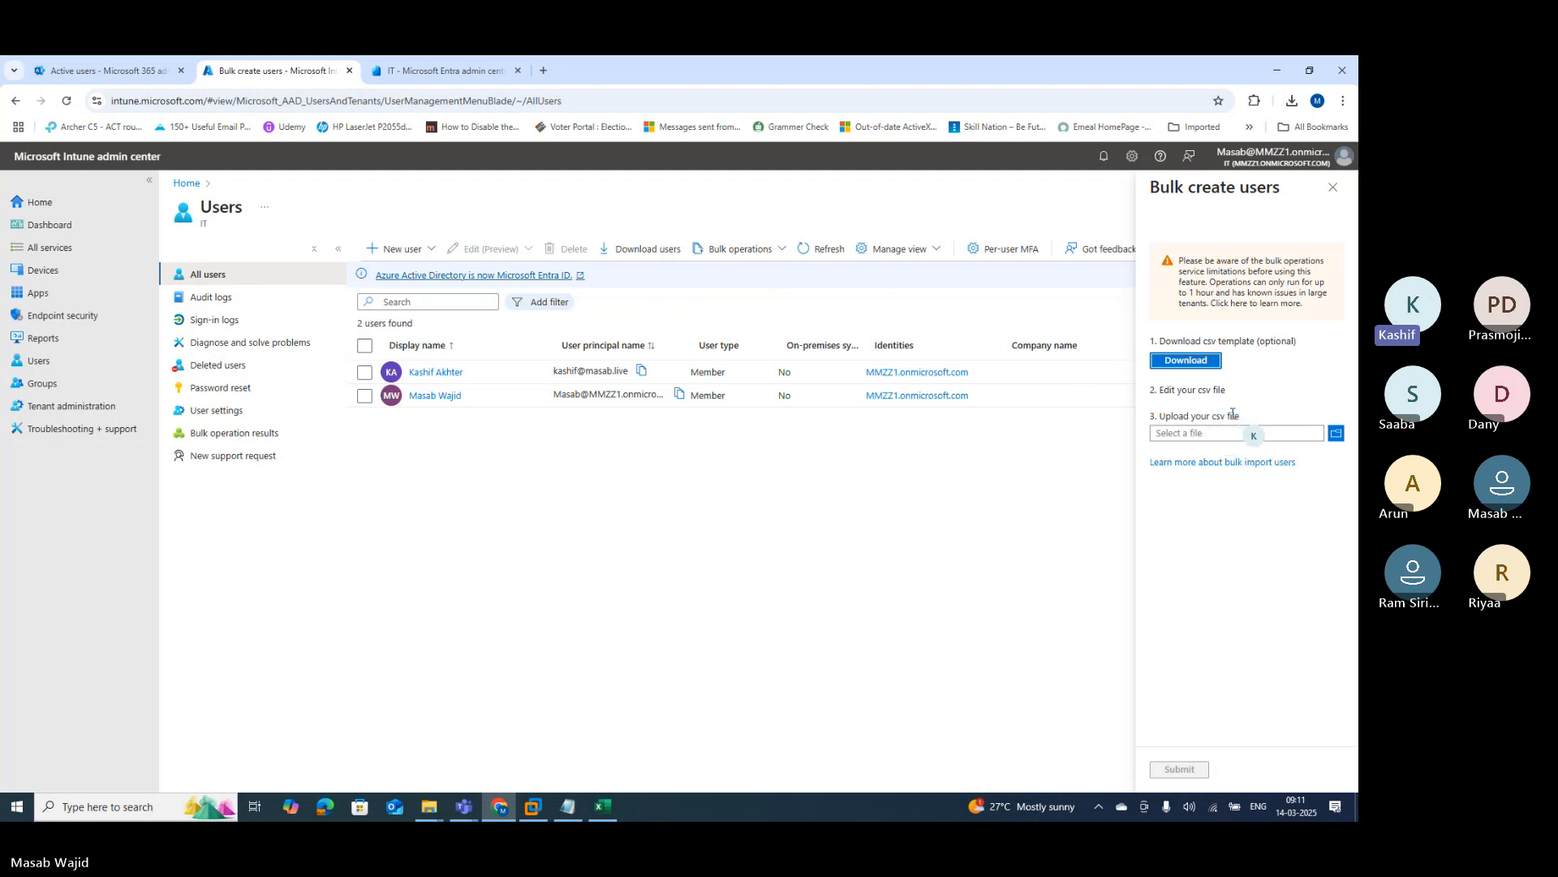
click(1334, 435)
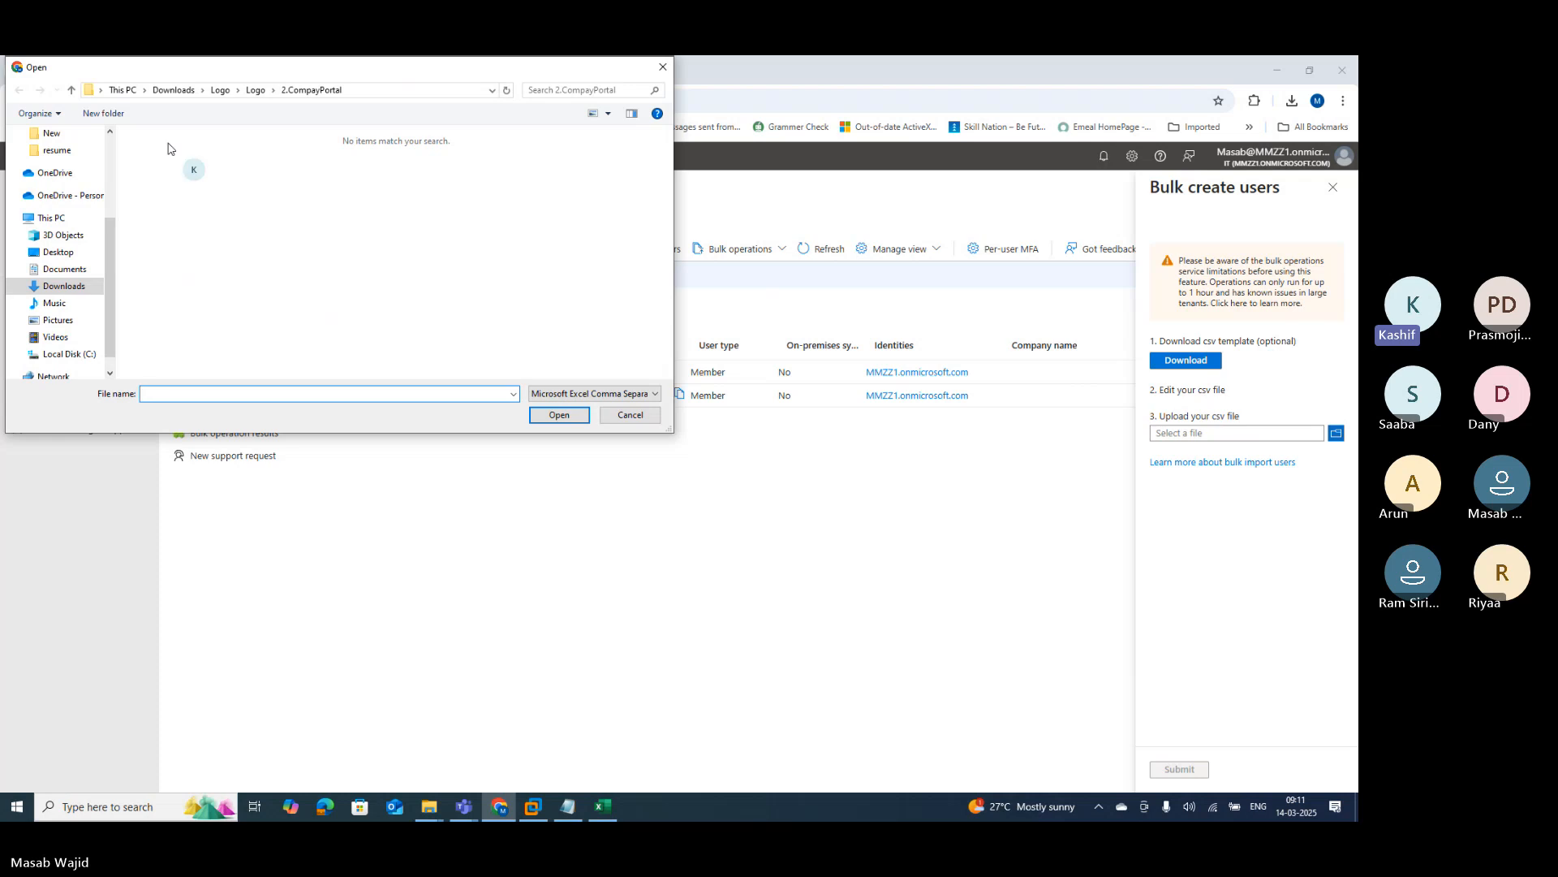
click(60, 286)
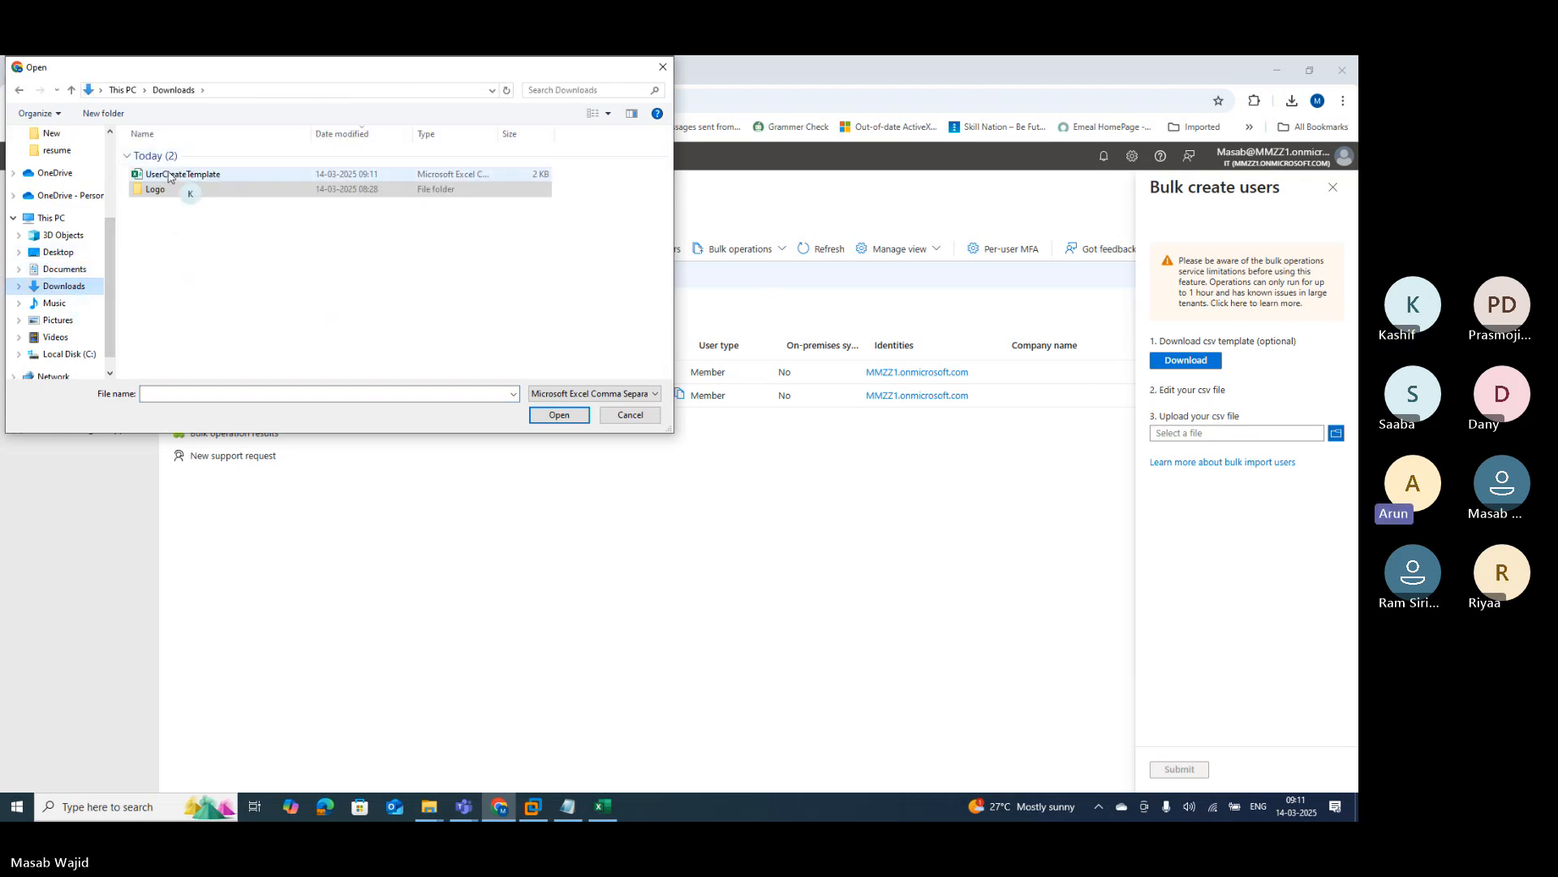
click(192, 175)
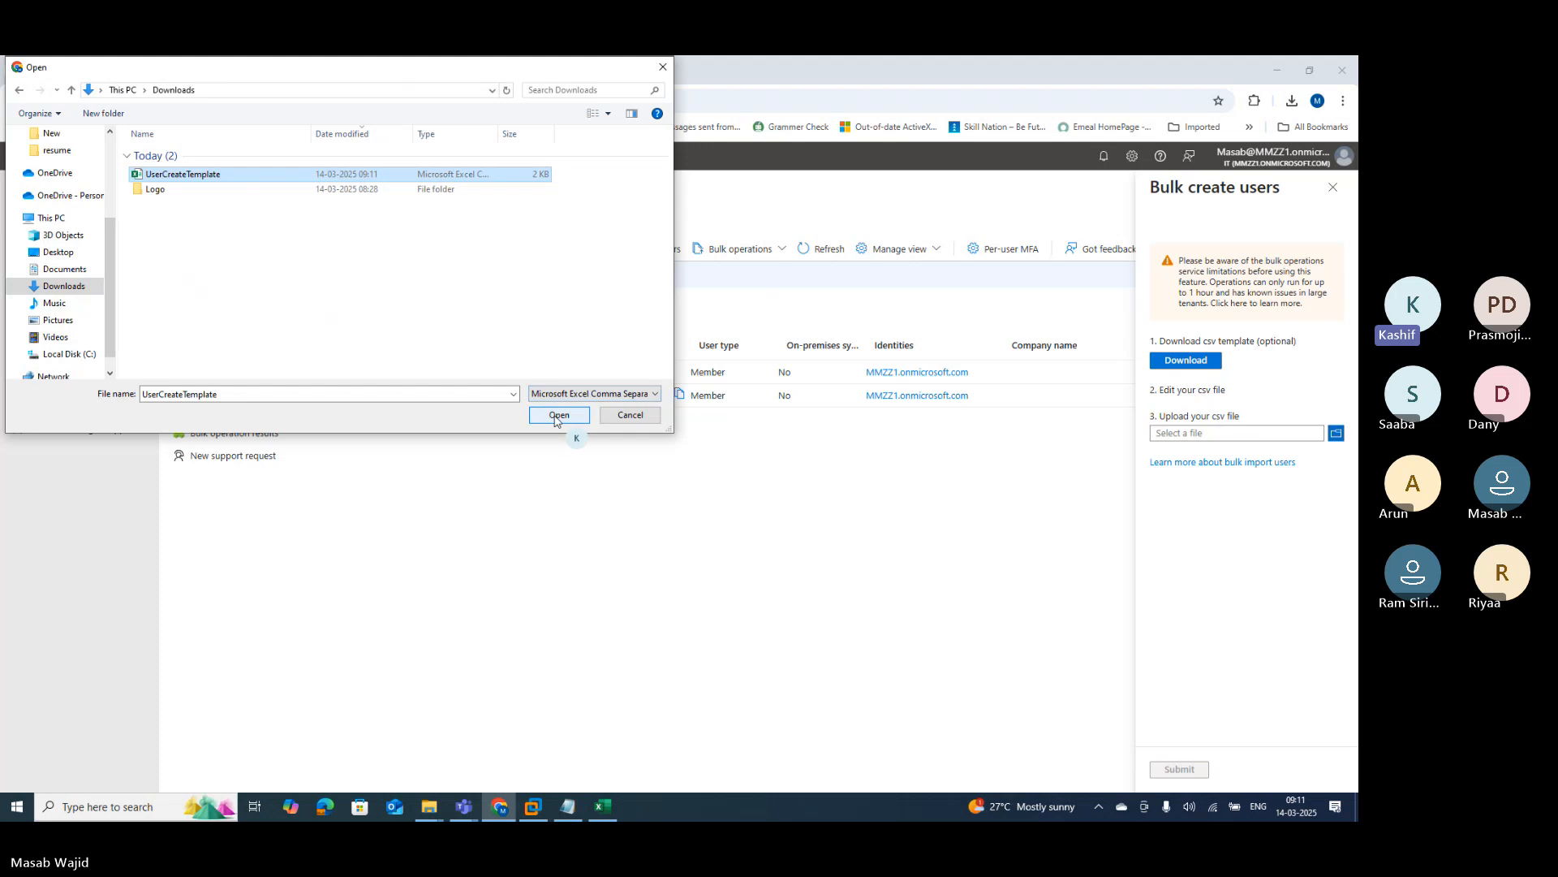
click(558, 416)
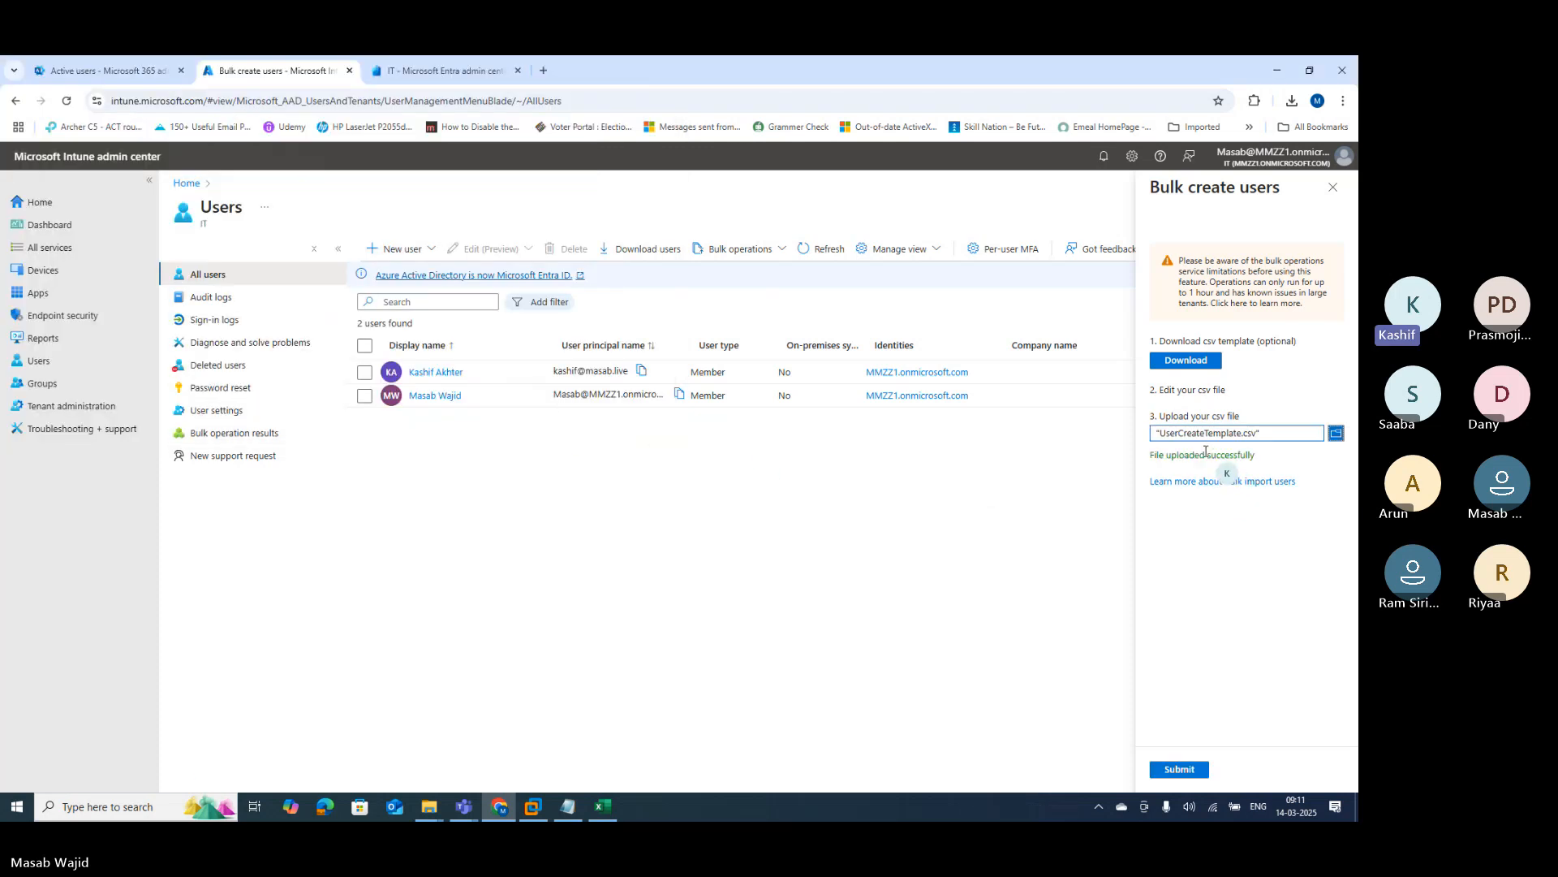
Step: Submit the bulk create, confirm 10 successful results, and return to All users
click(1179, 769)
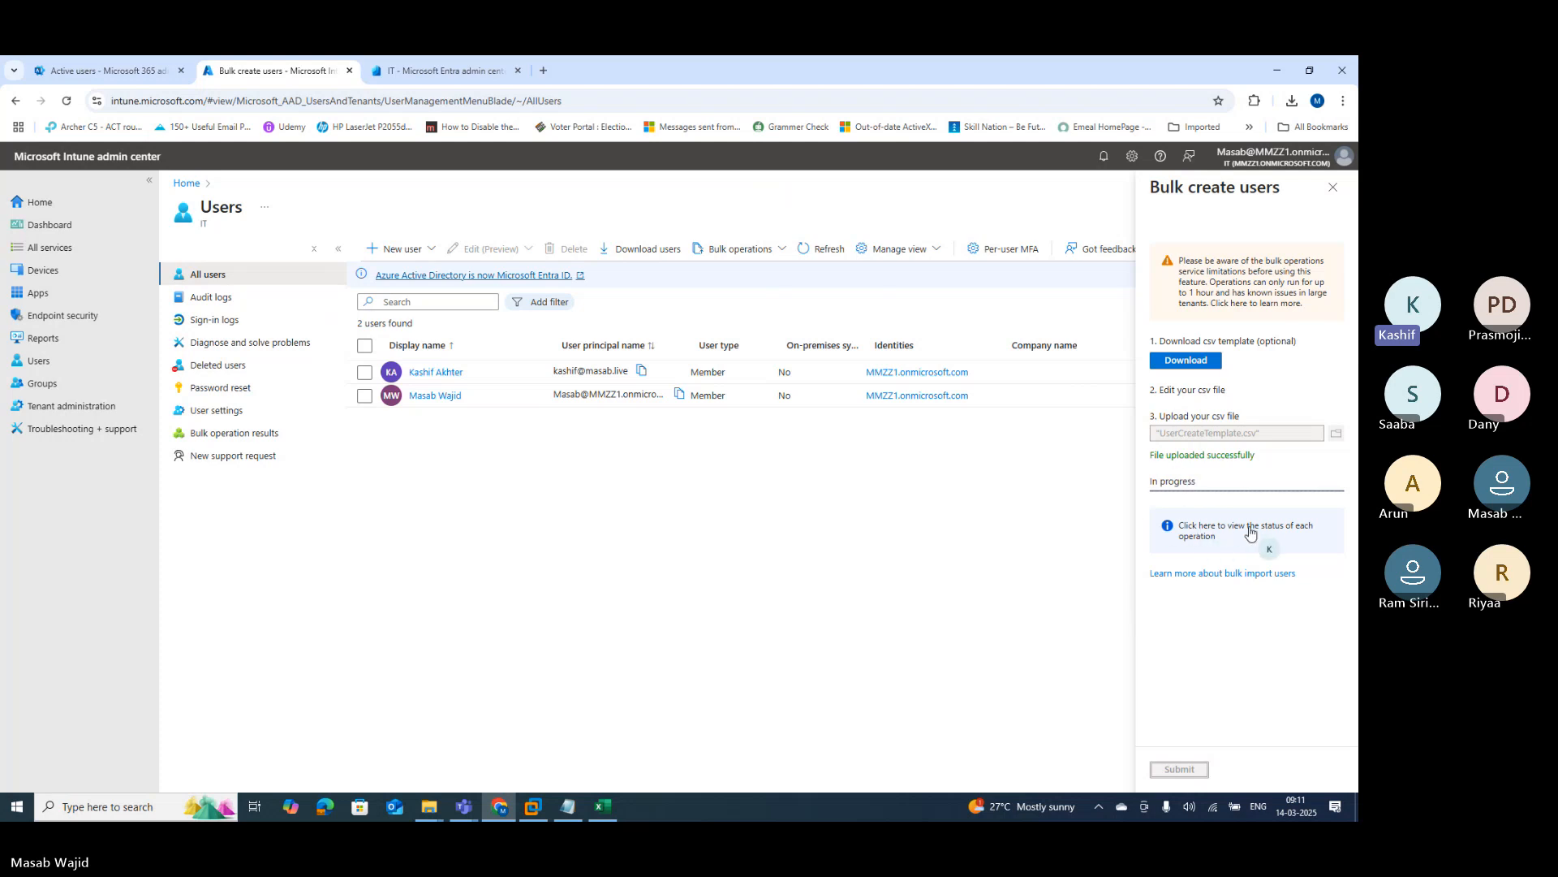
click(1277, 535)
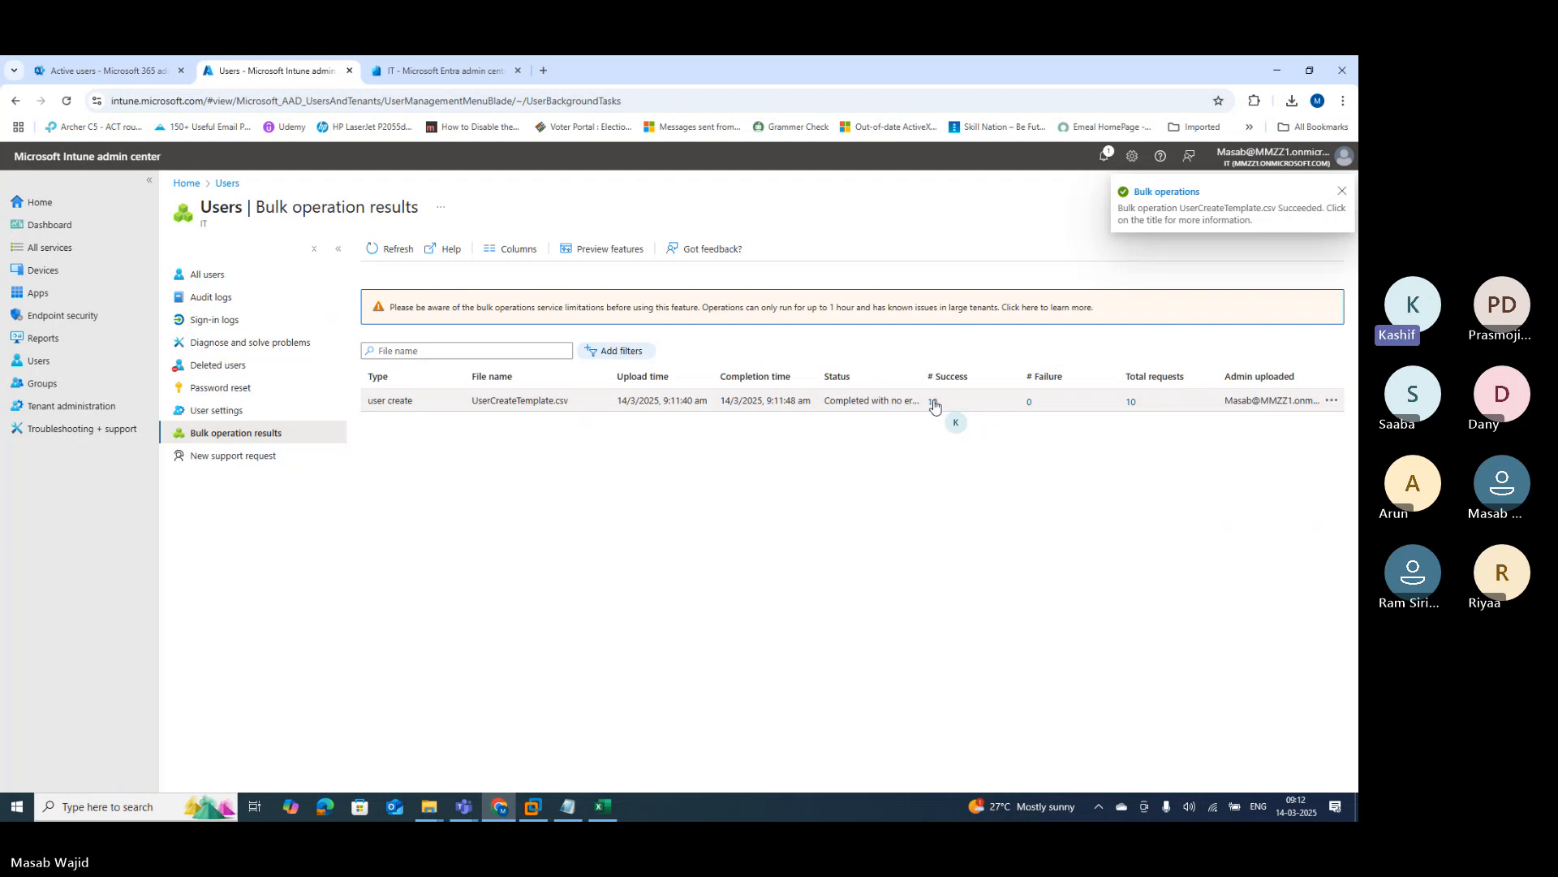
click(41, 365)
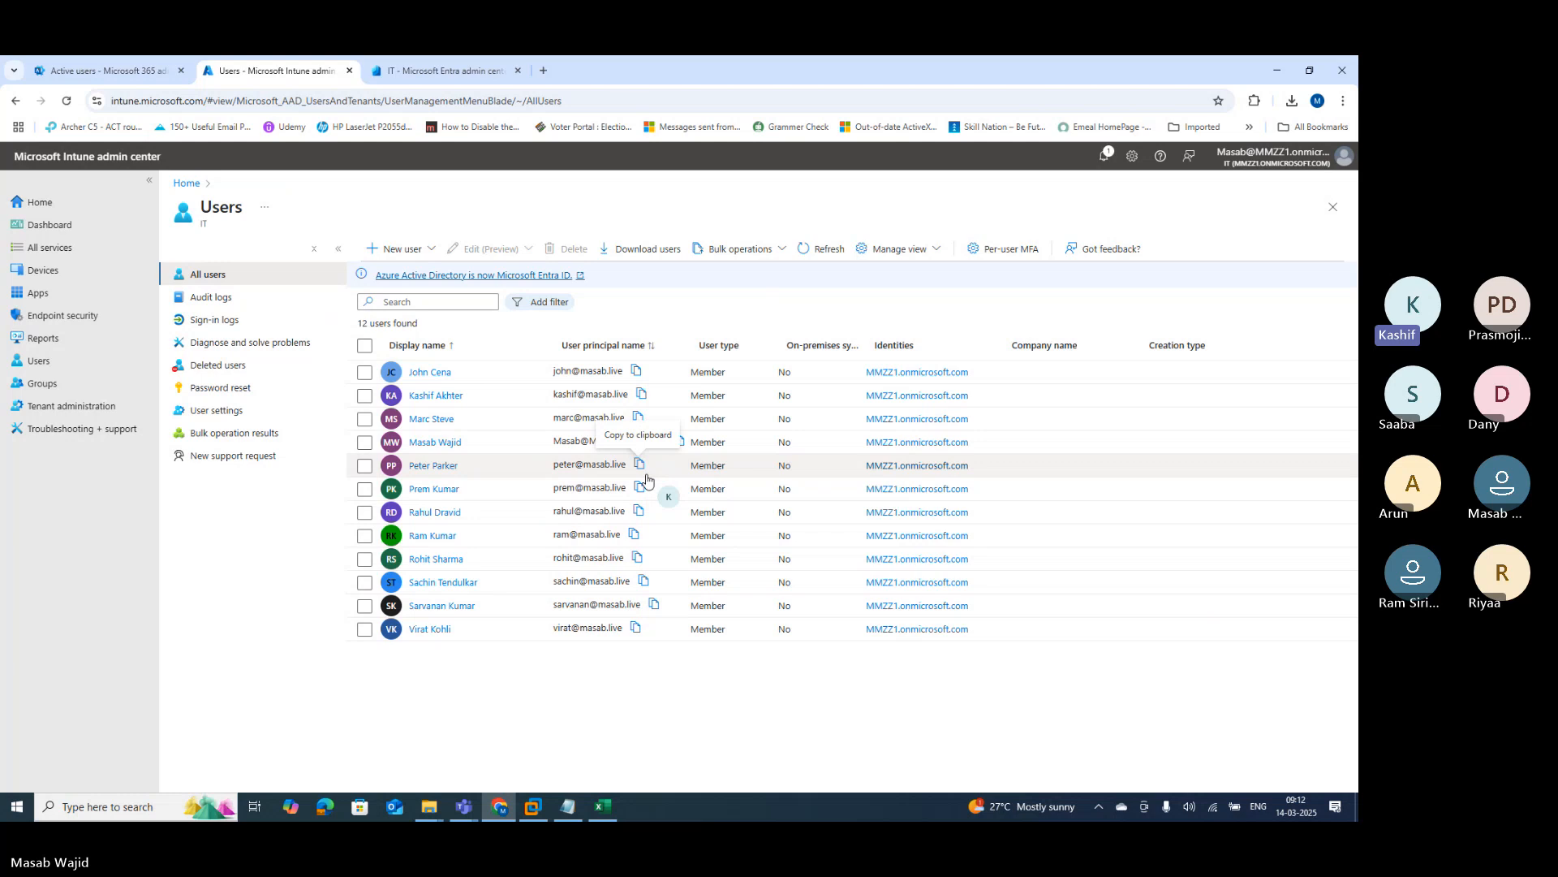
click(609, 811)
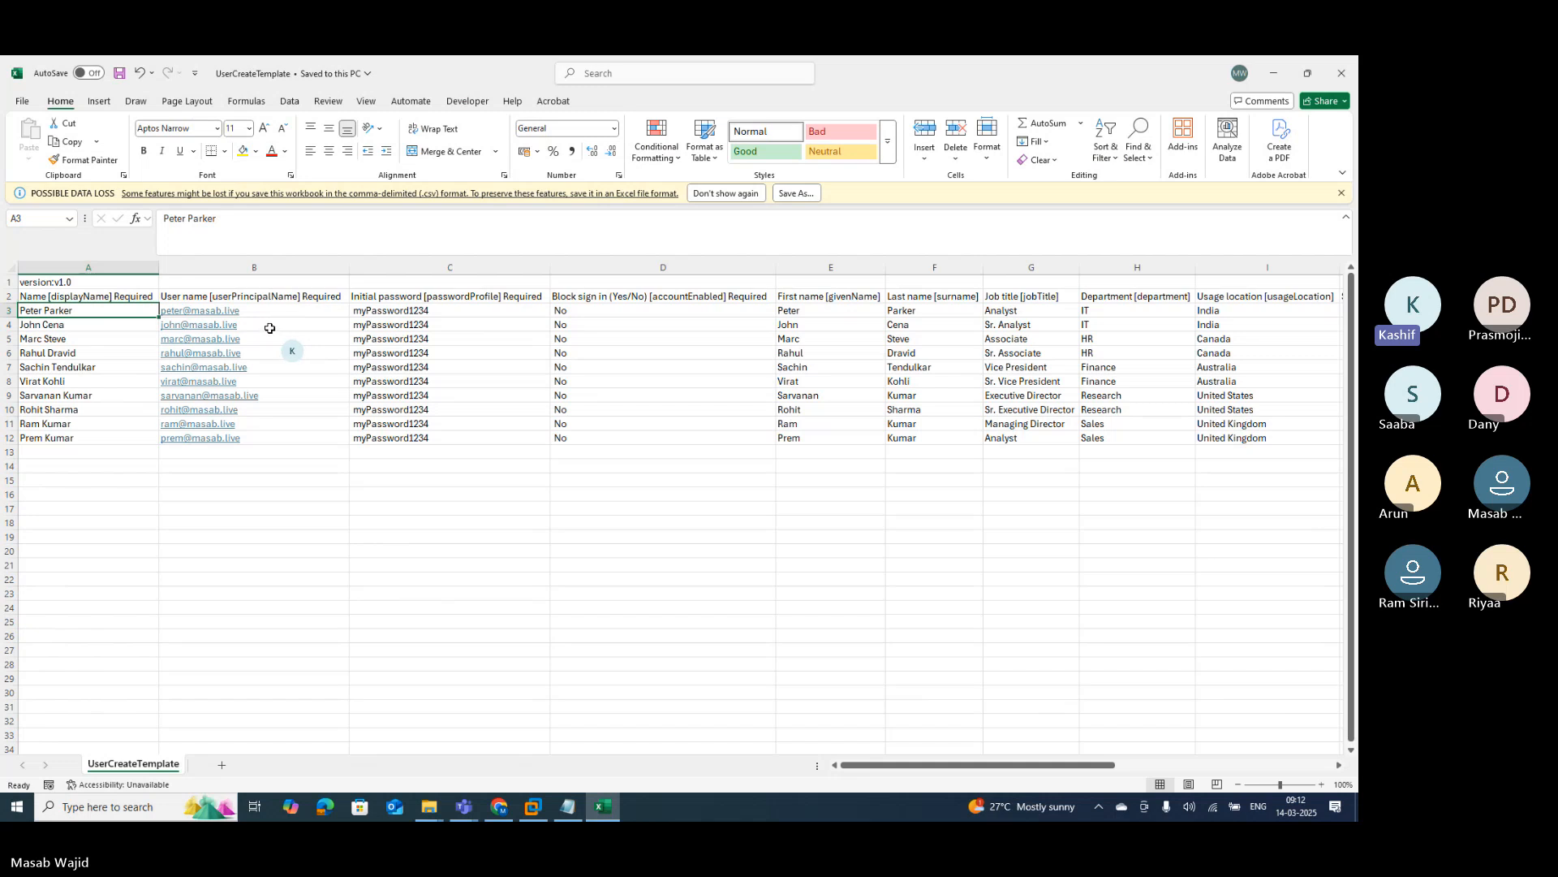
click(414, 312)
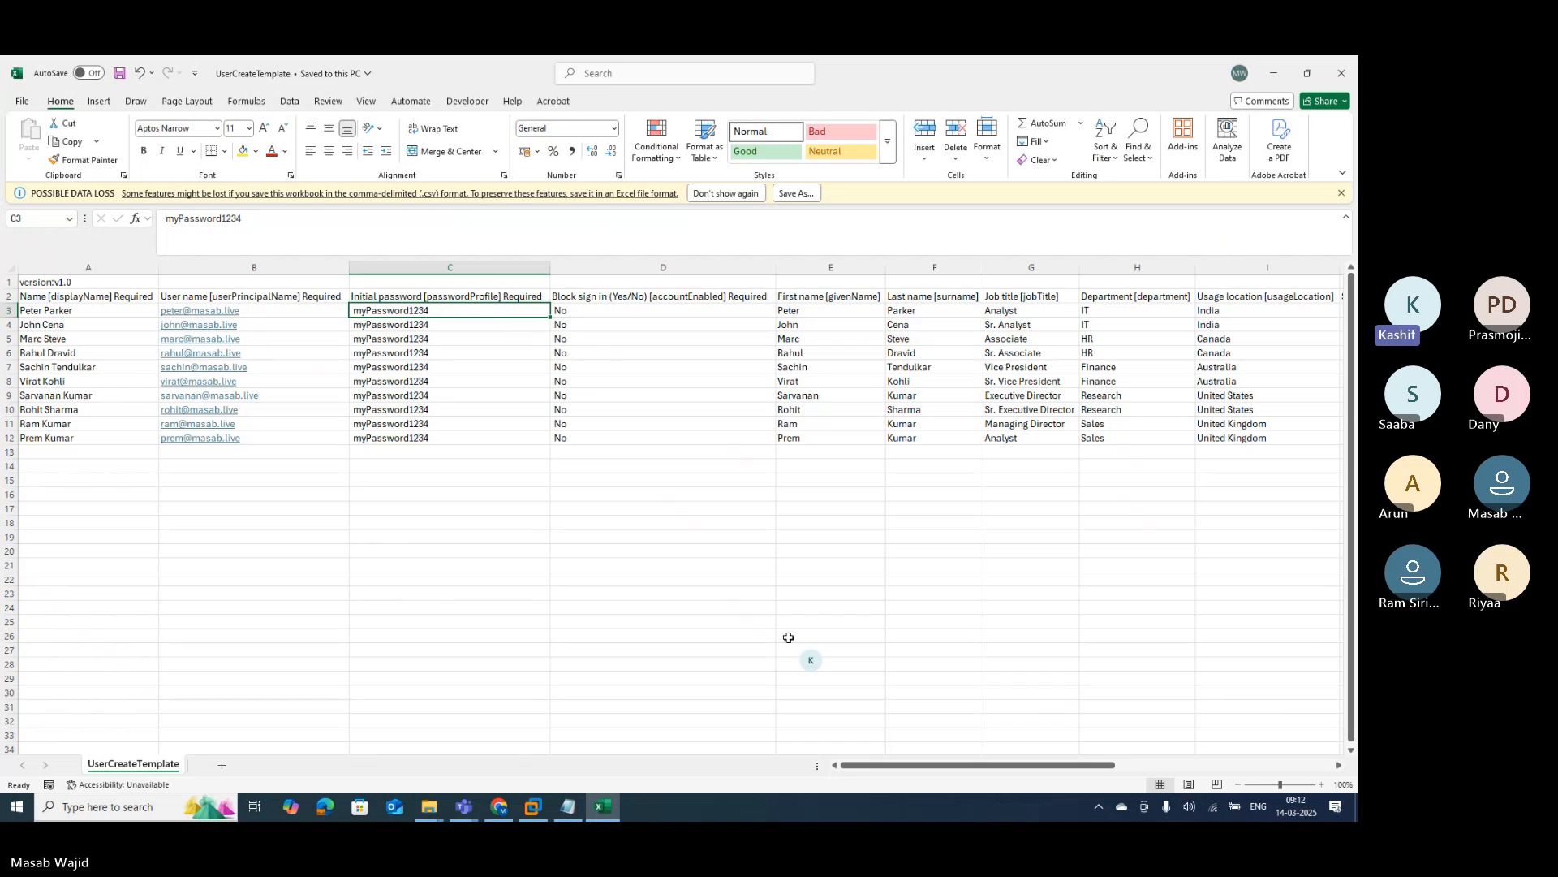
click(497, 806)
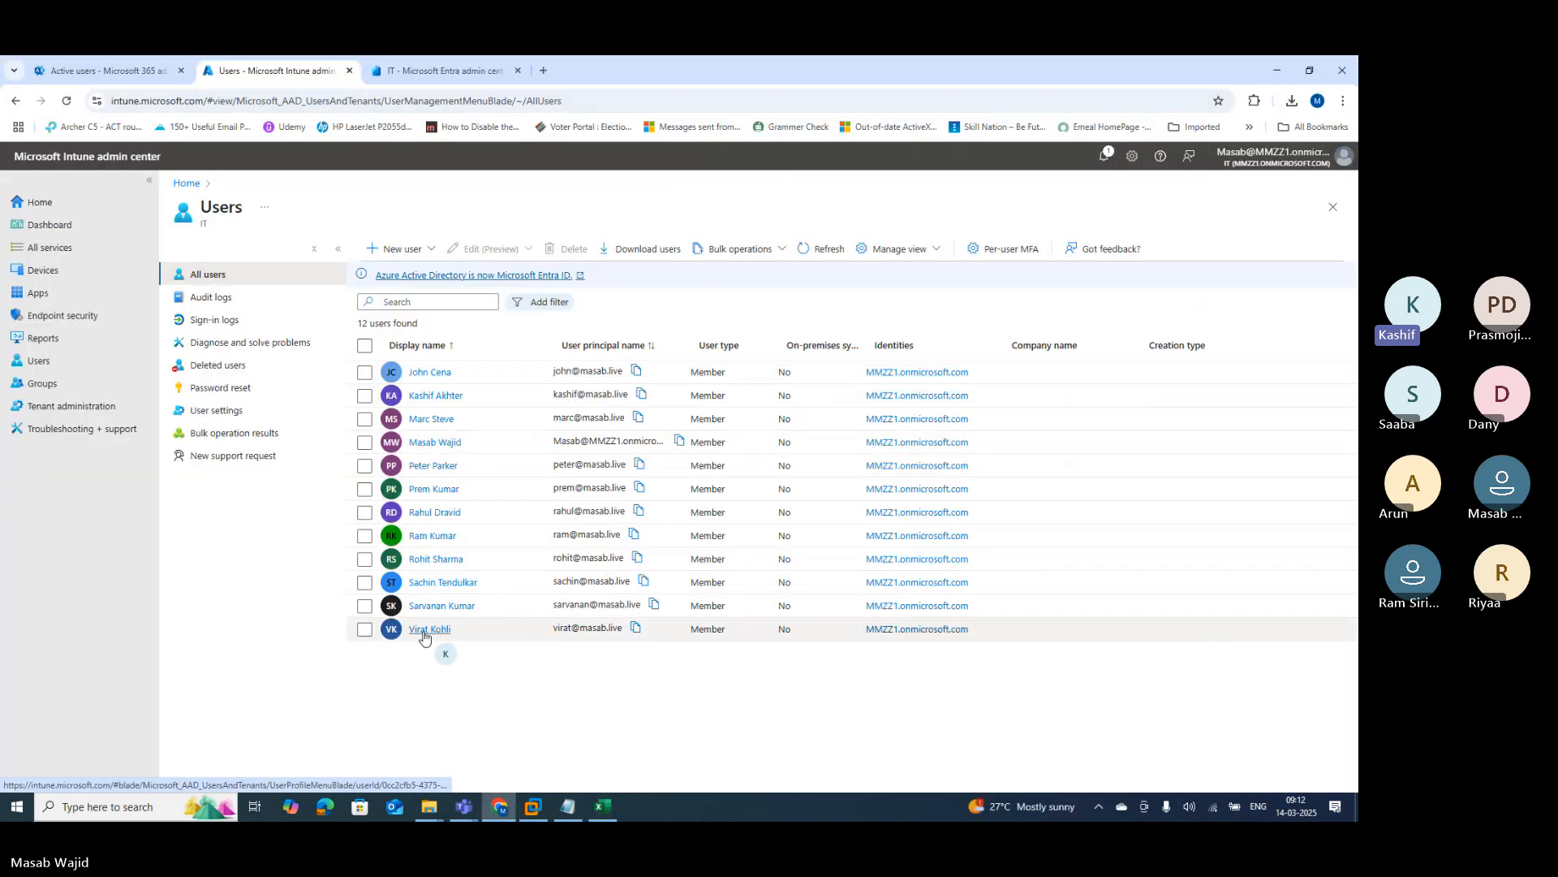
Step: Open the Finance vice president's properties and check job title Vice President and department Finance
click(436, 583)
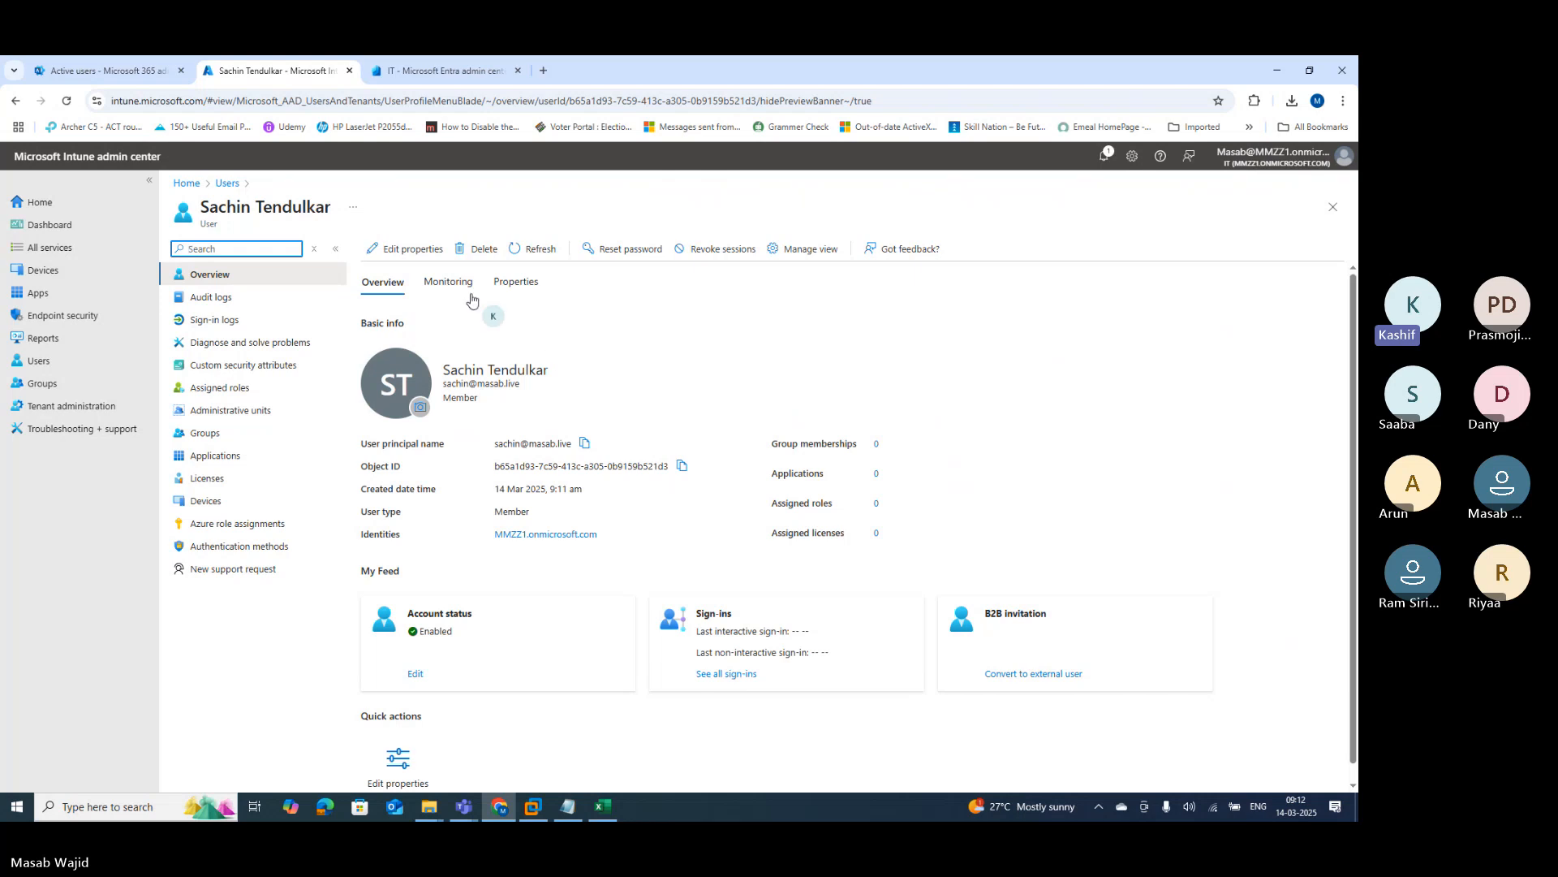
click(386, 248)
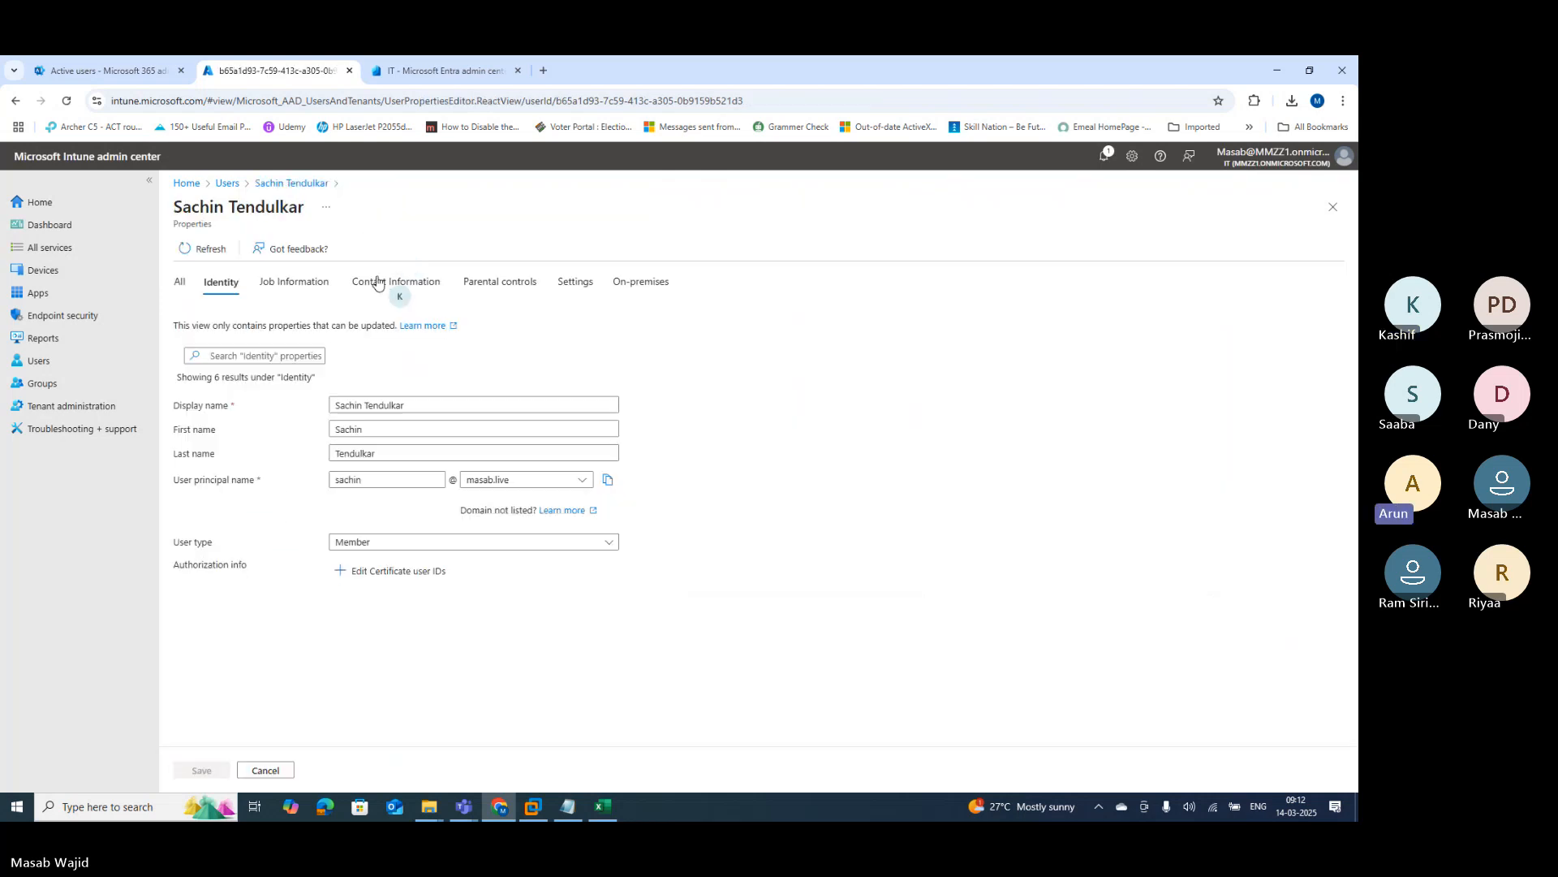
click(178, 283)
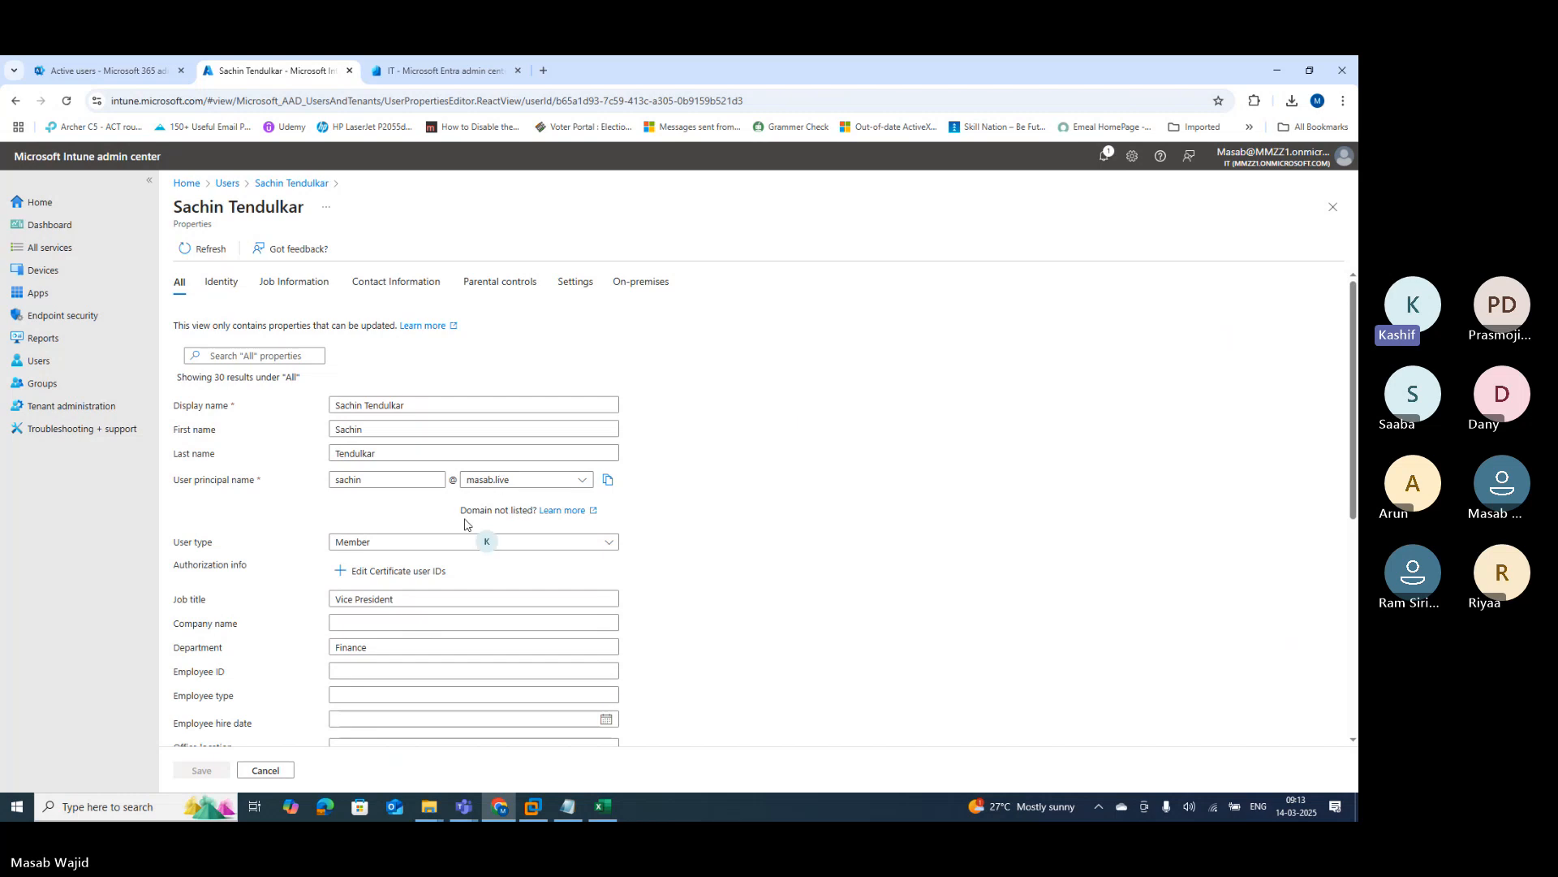
drag(186, 549, 213, 544)
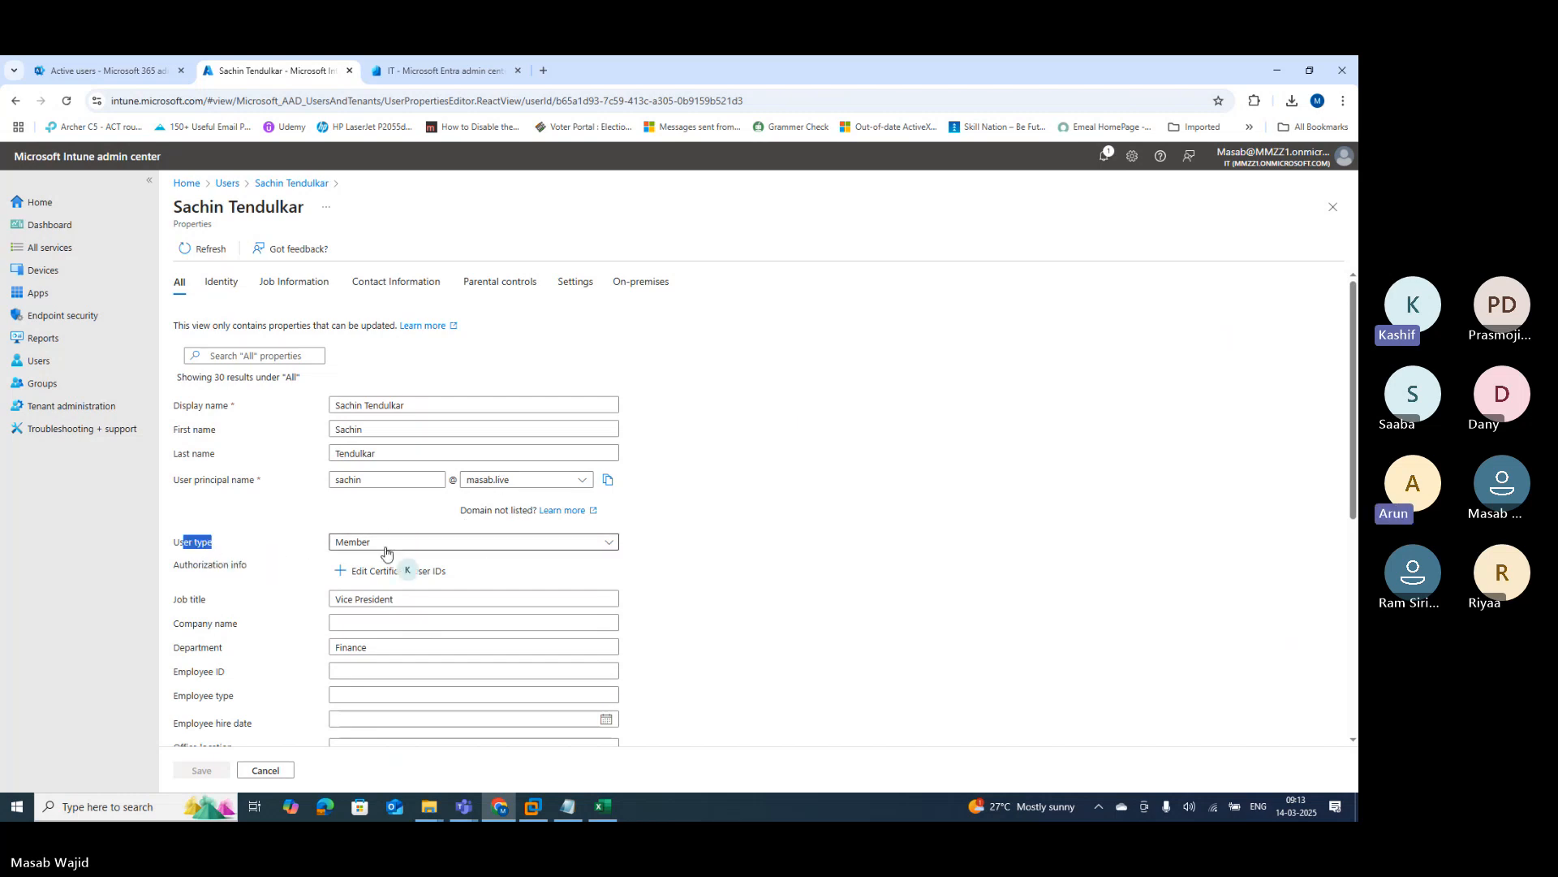
drag(401, 597, 333, 598)
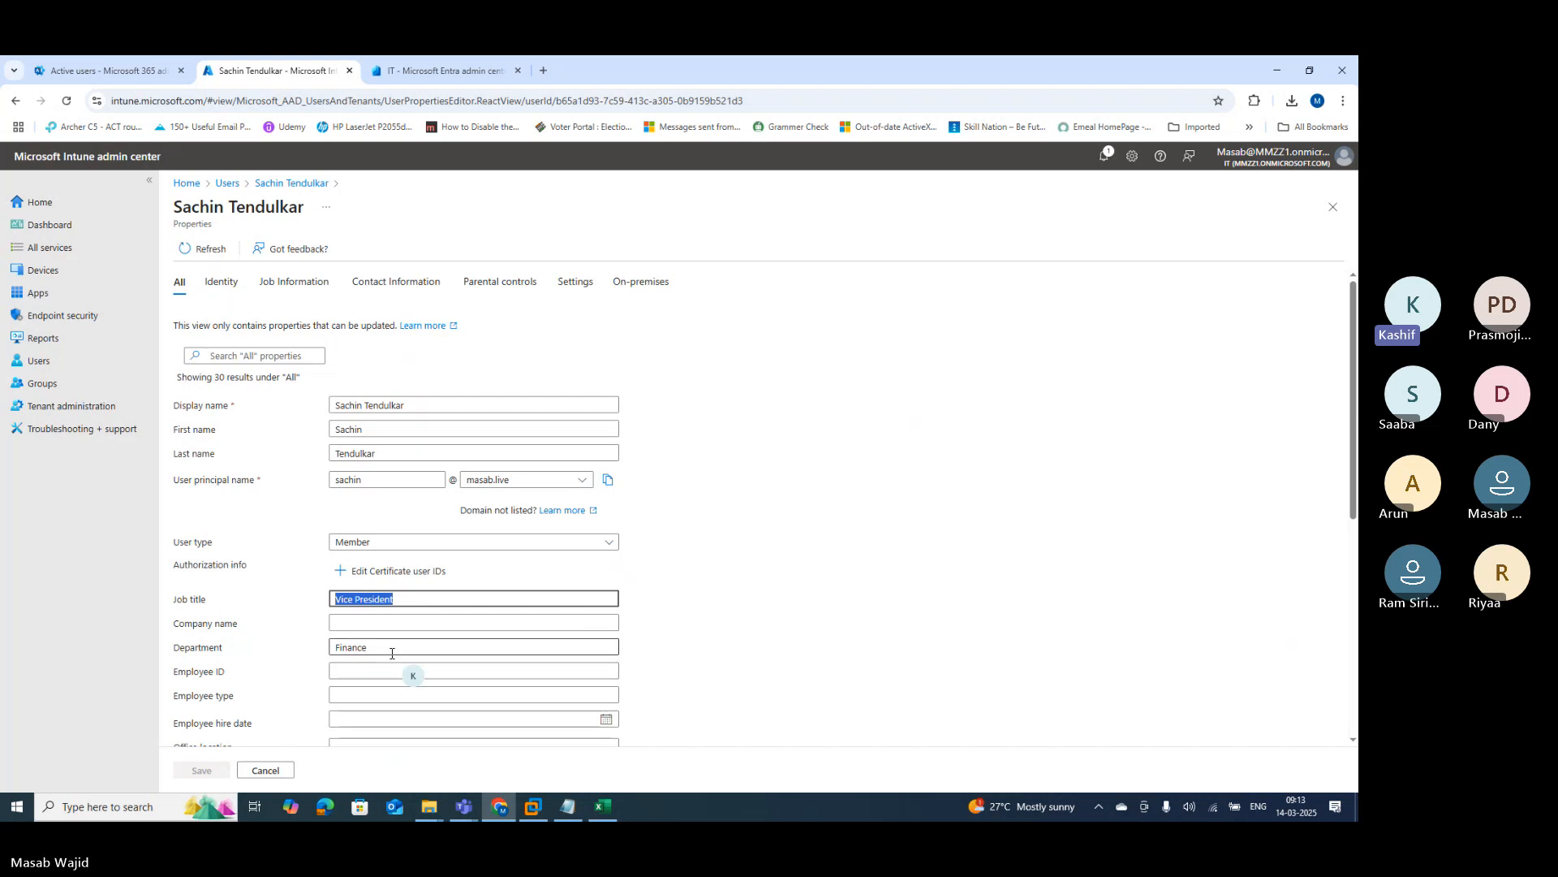
drag(370, 647, 322, 649)
Step: Verify city Sydney, country and usage location Australia against the Excel template
scroll(313, 653, down, 2)
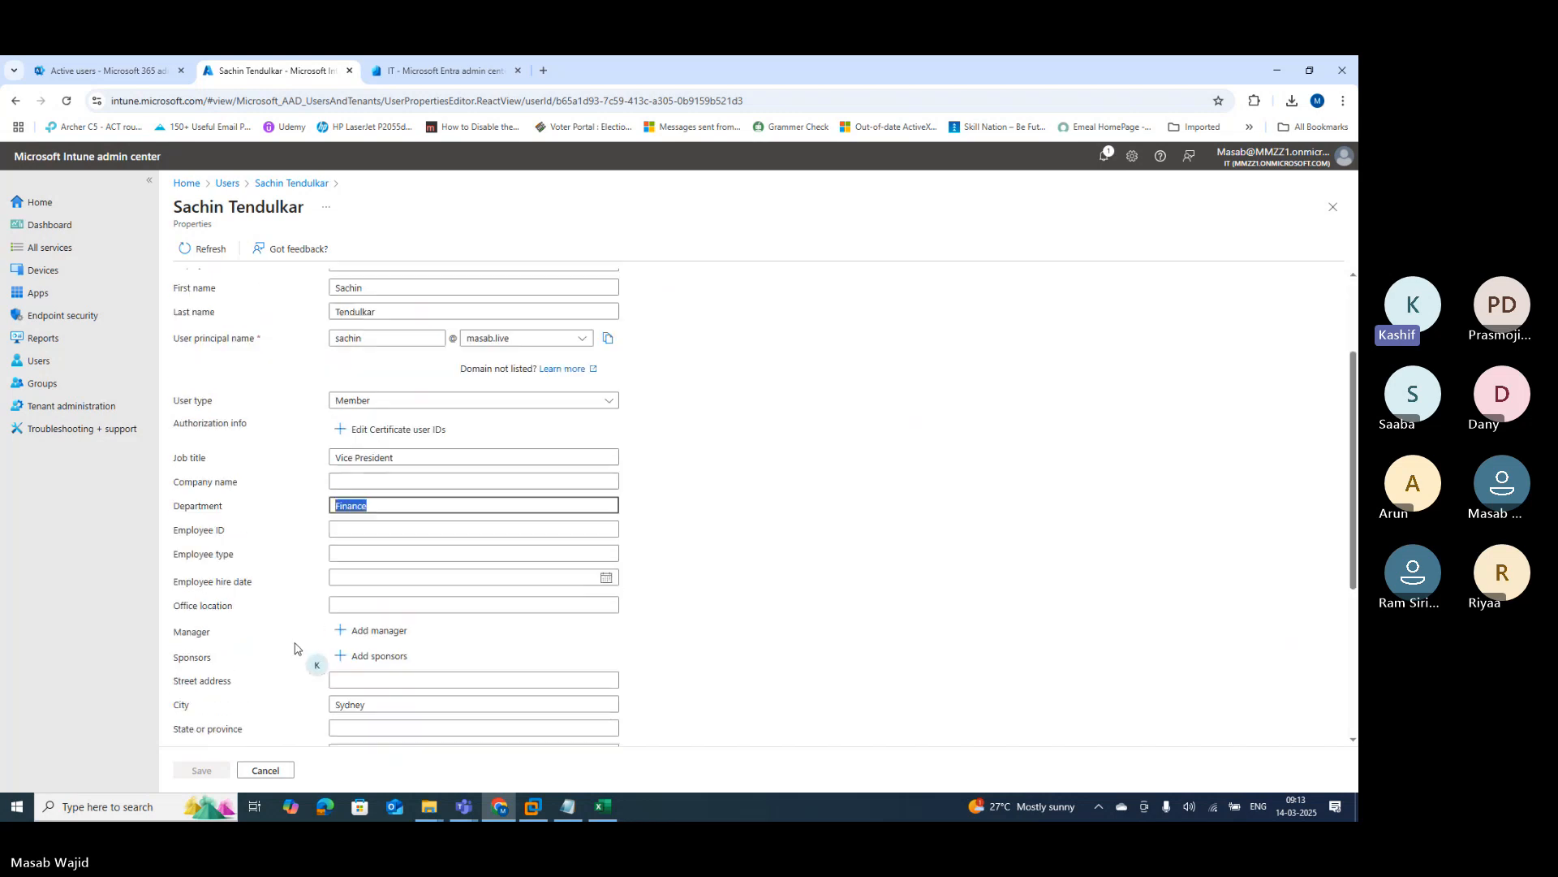
scroll(276, 641, down, 1)
scroll(258, 627, down, 1)
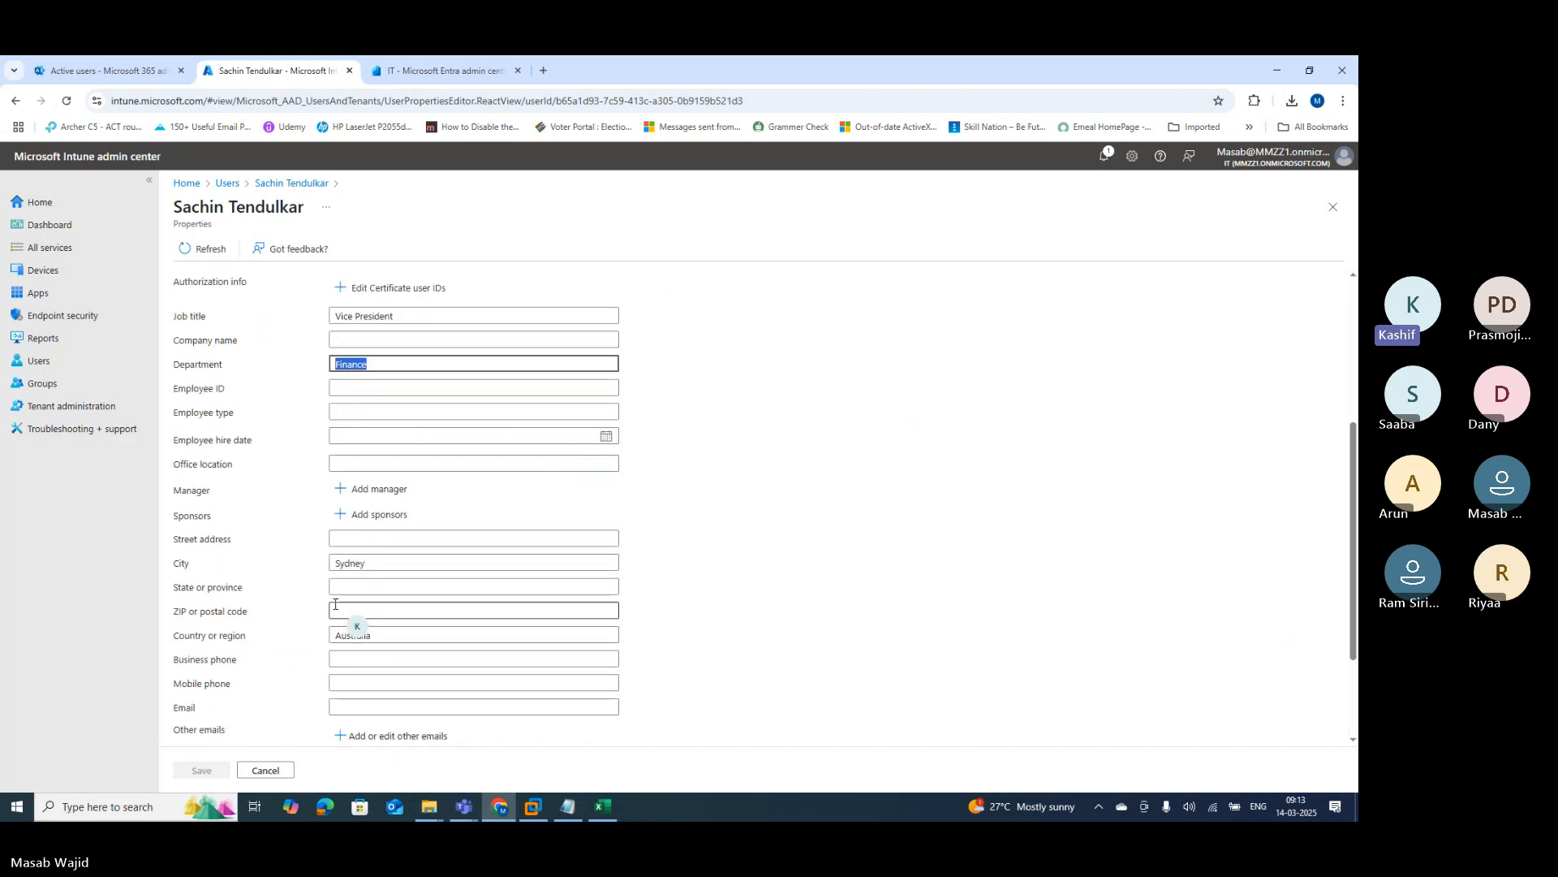
drag(375, 563, 329, 566)
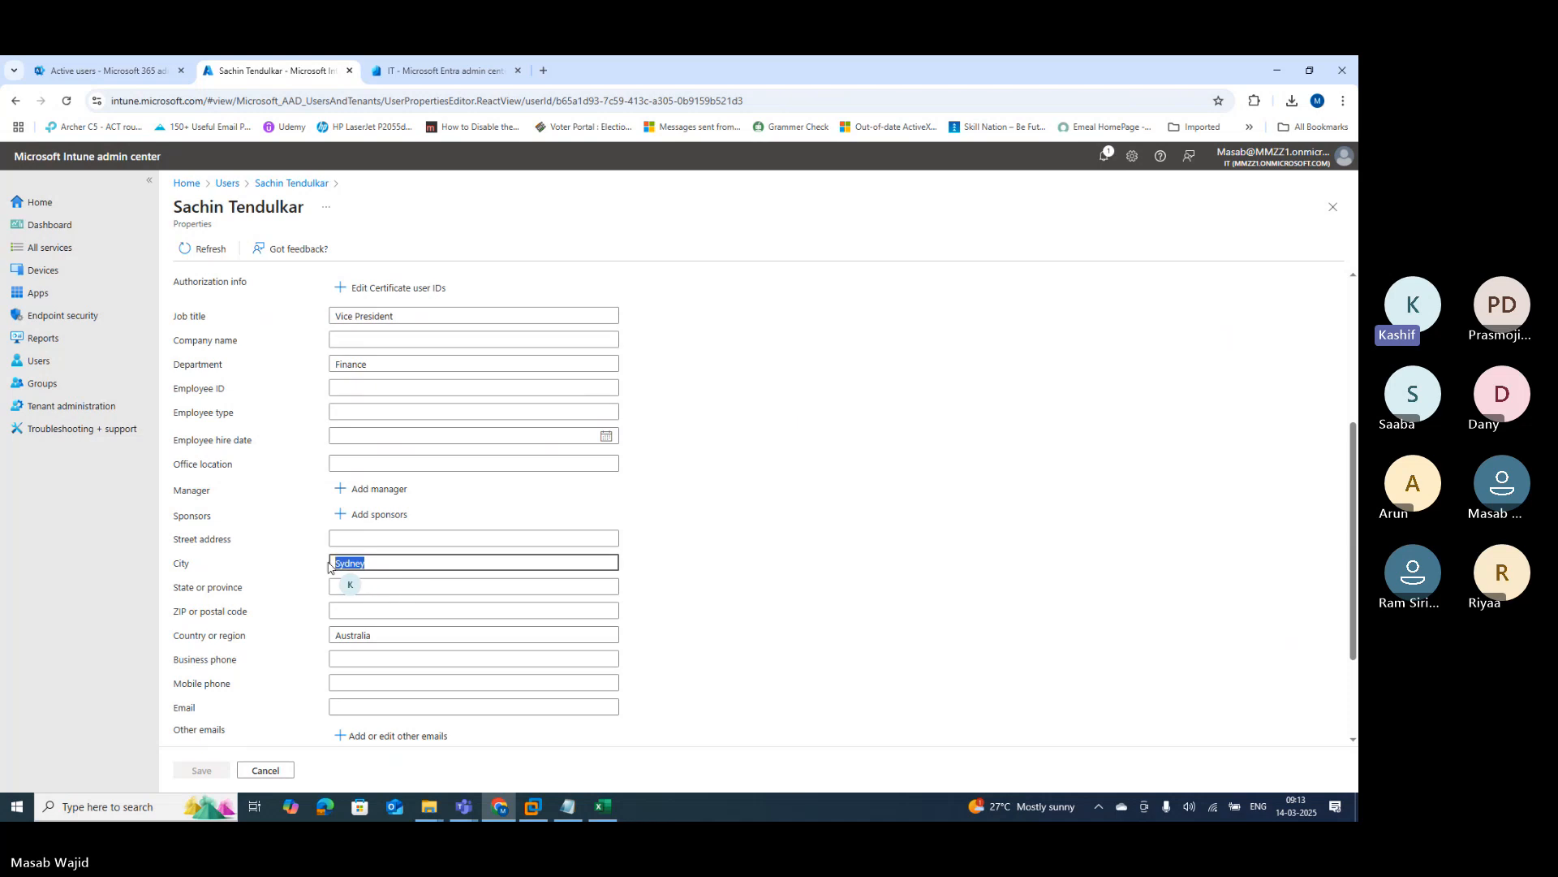
click(316, 641)
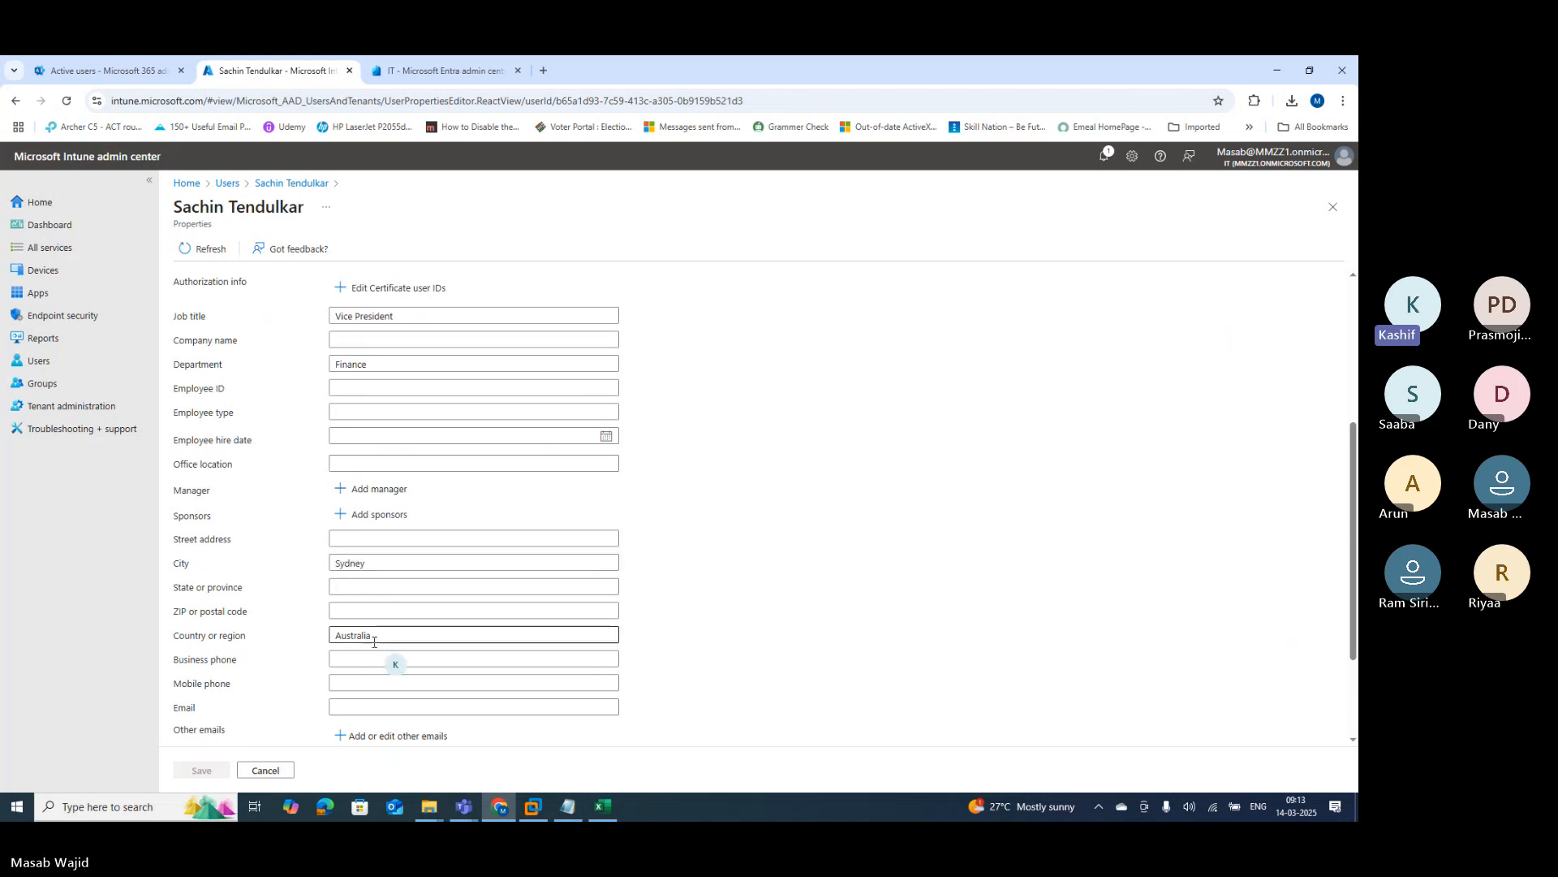
drag(372, 635, 328, 638)
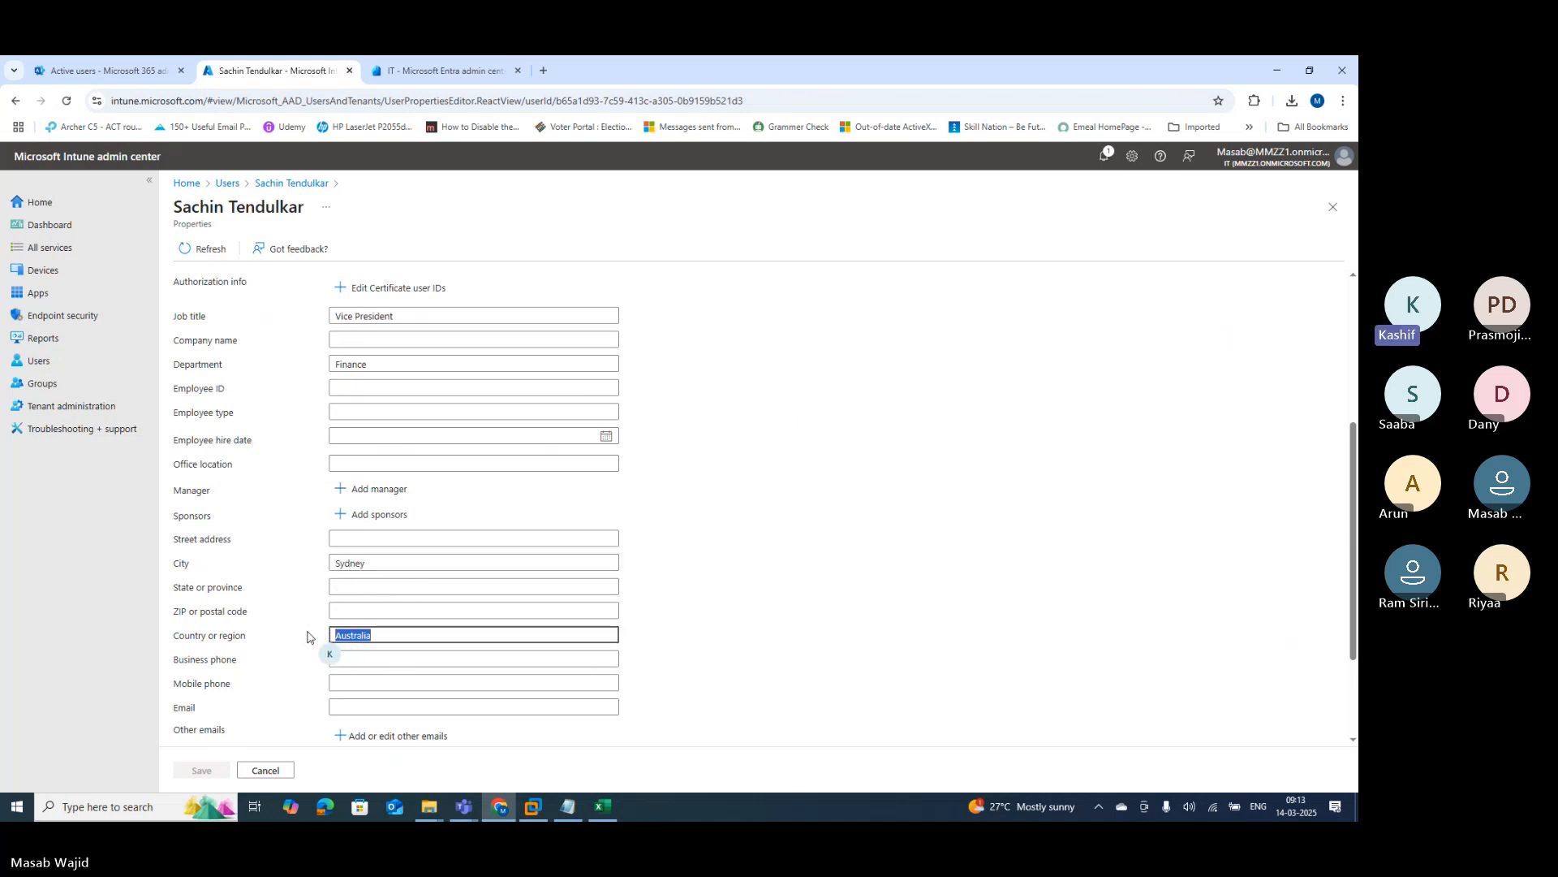
scroll(307, 636, down, 1)
scroll(307, 636, down, 1)
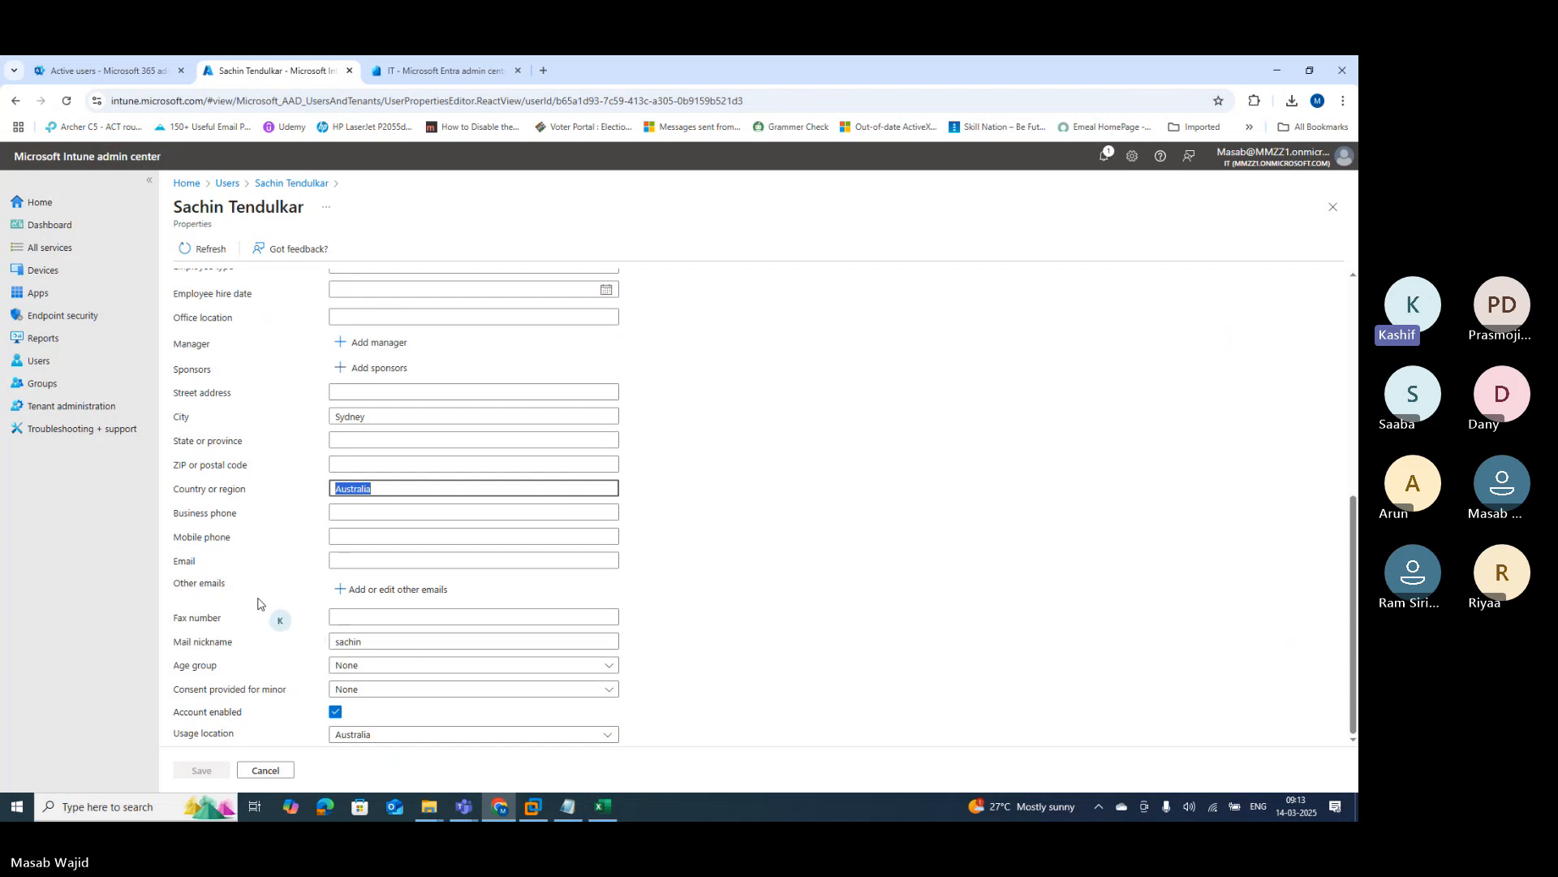
drag(189, 733, 217, 734)
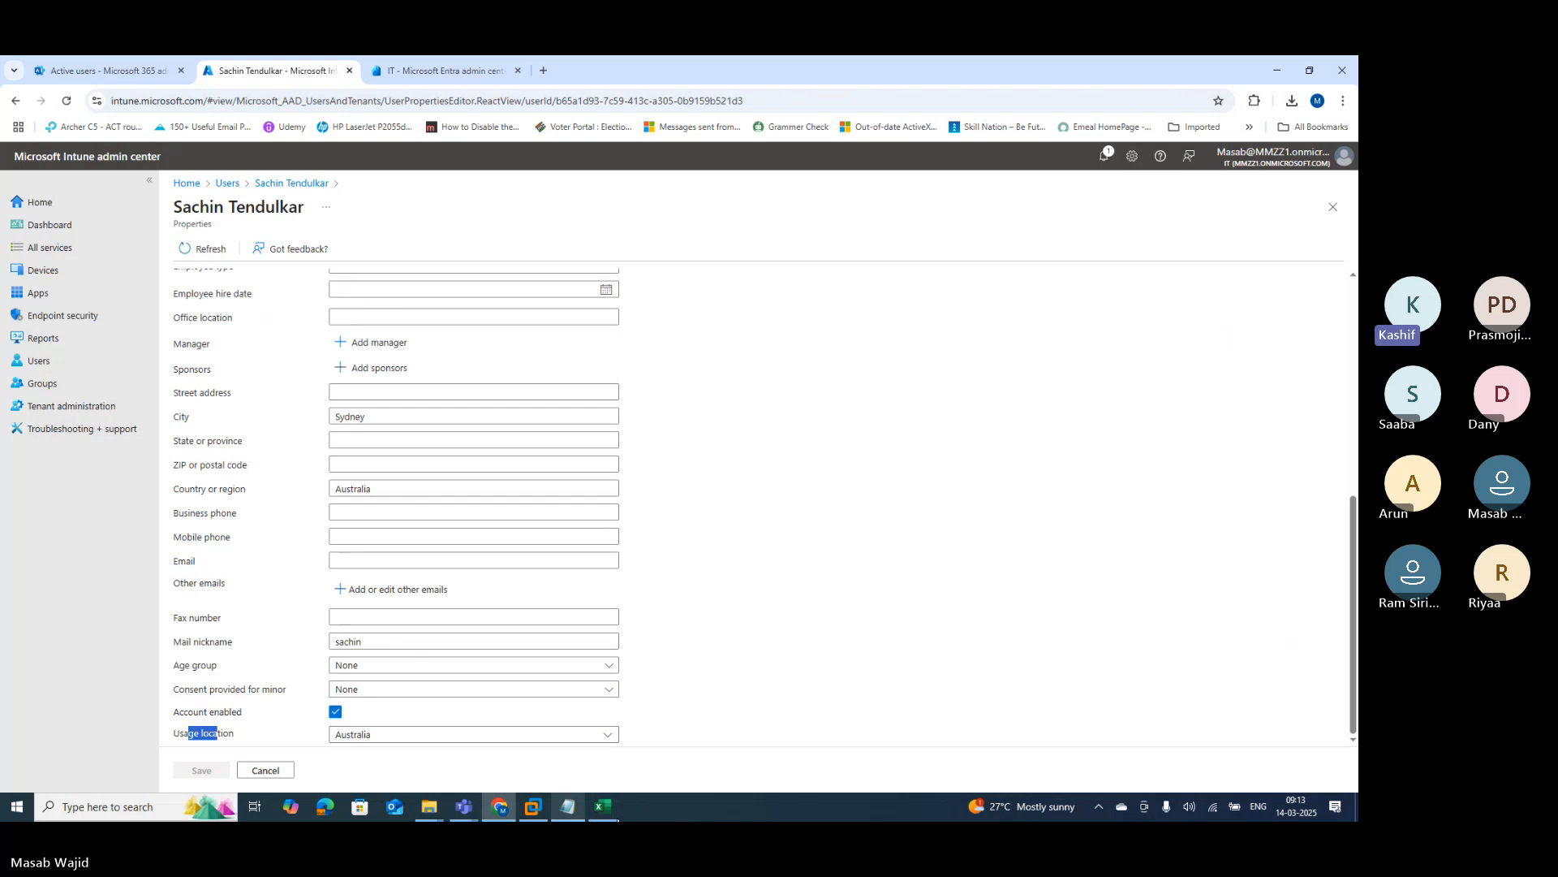
click(604, 808)
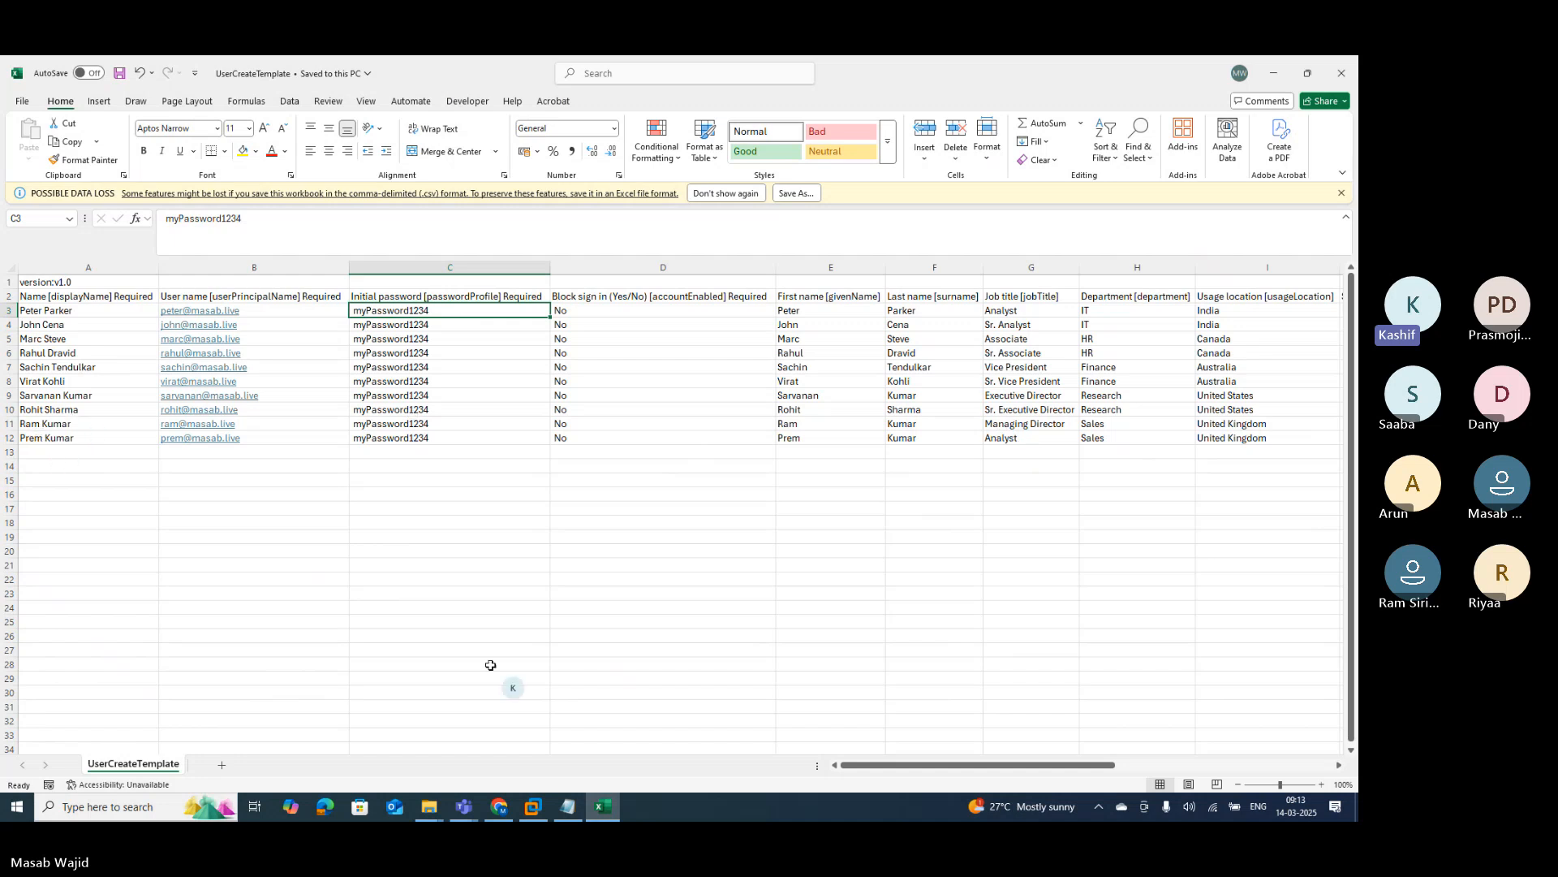
click(500, 806)
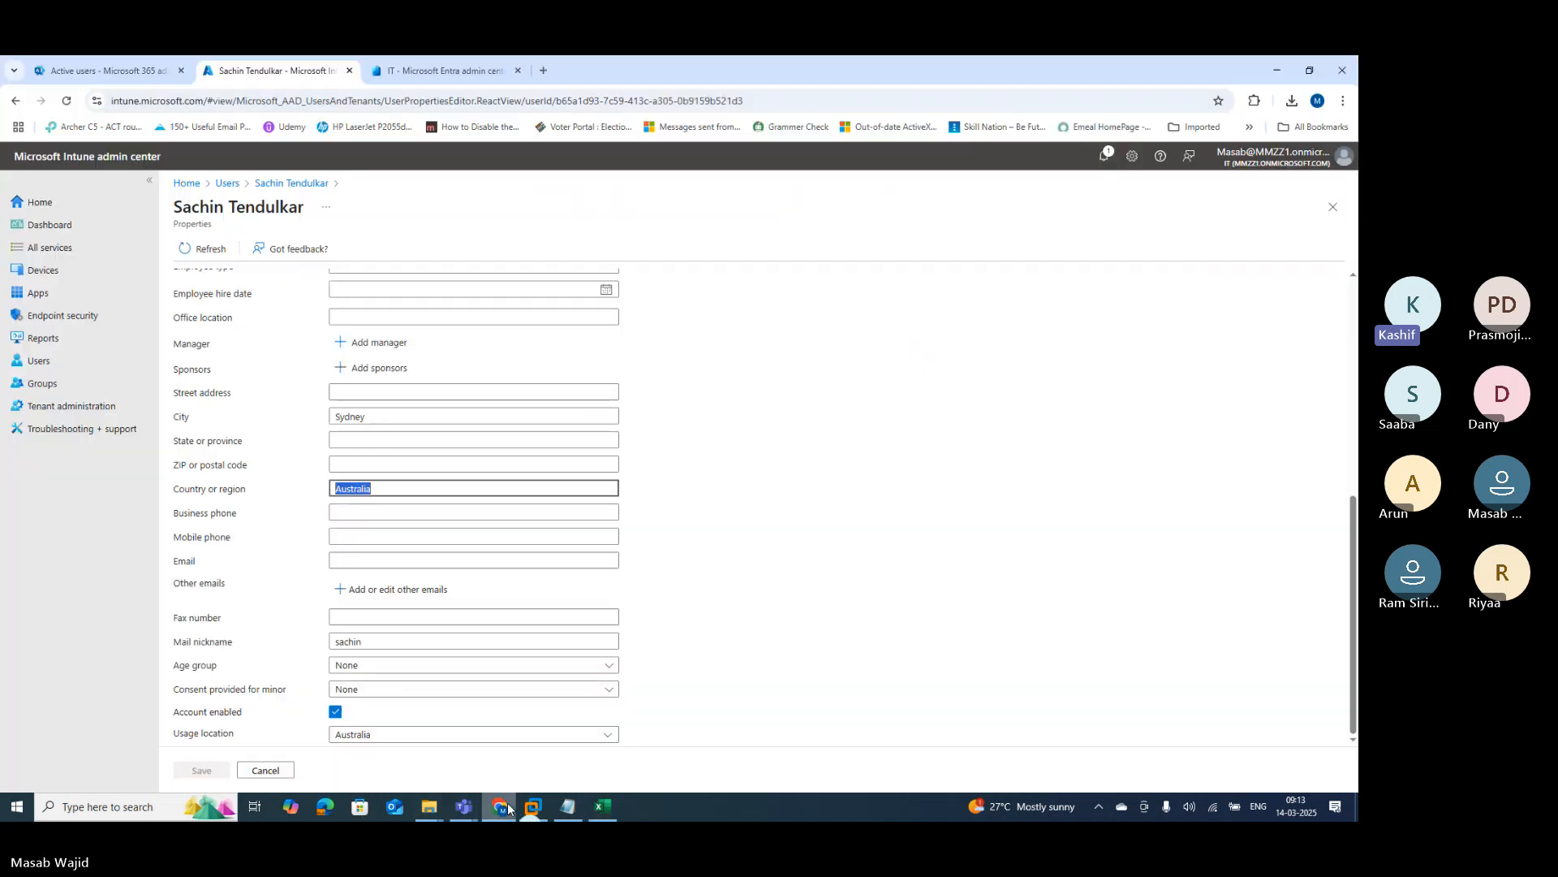
click(228, 185)
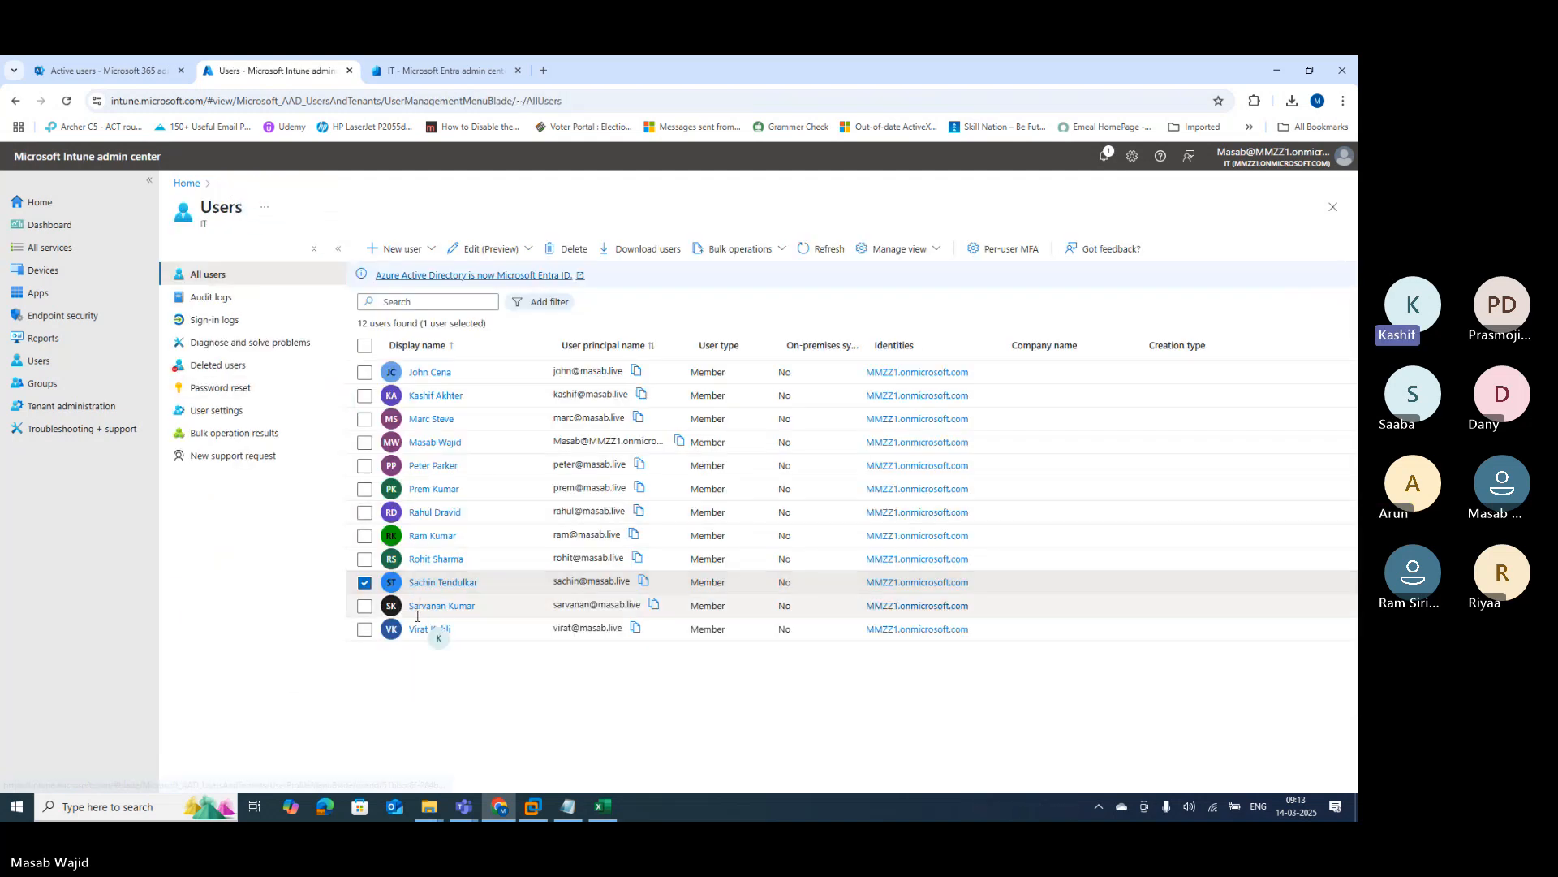
click(425, 541)
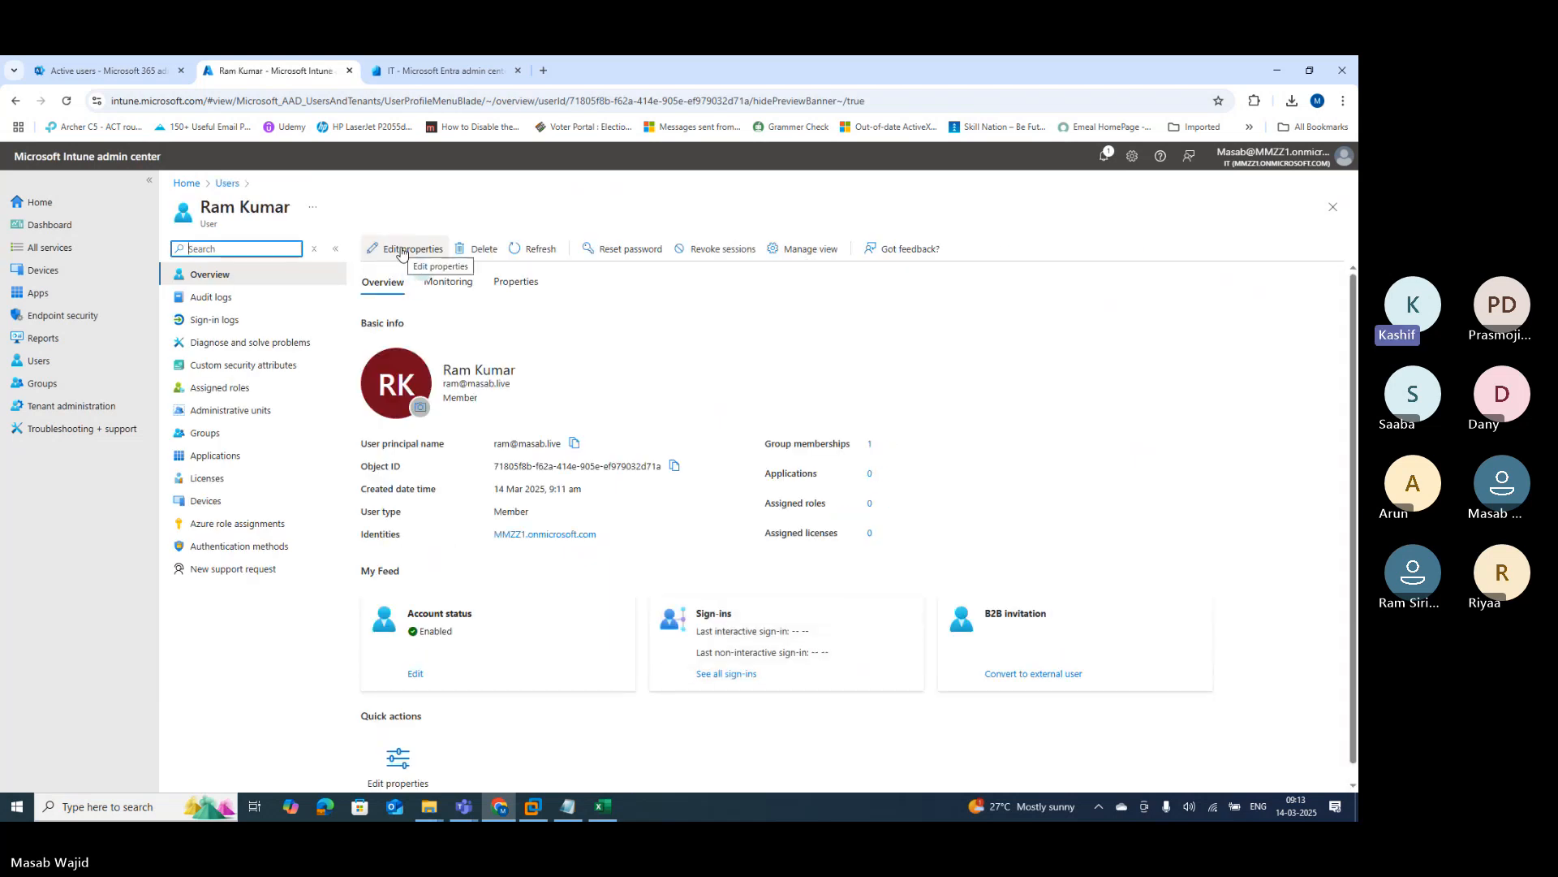
click(401, 250)
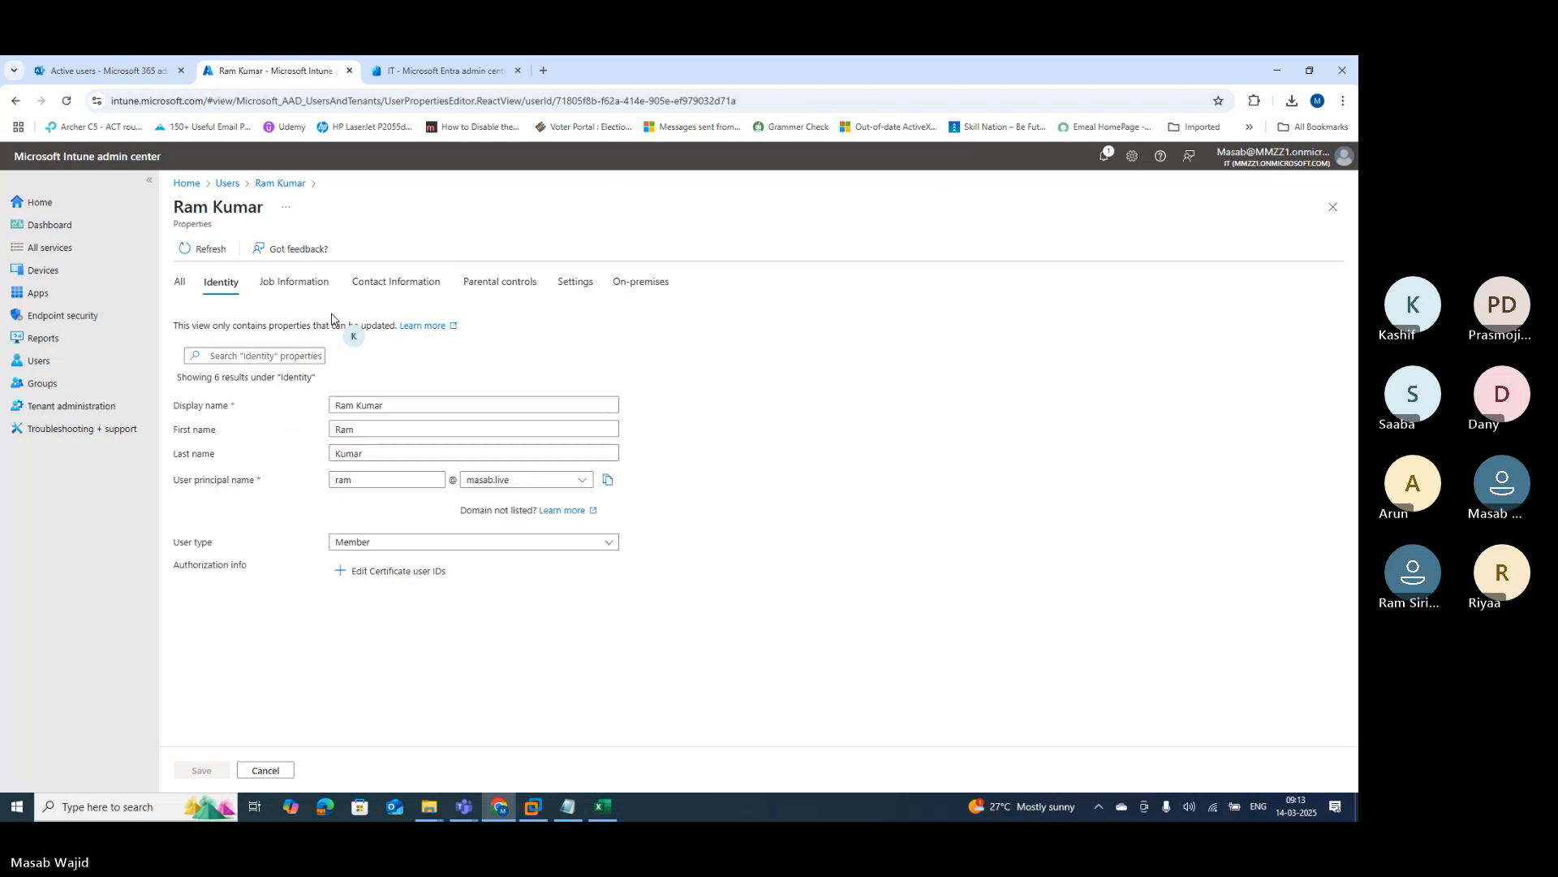
click(180, 282)
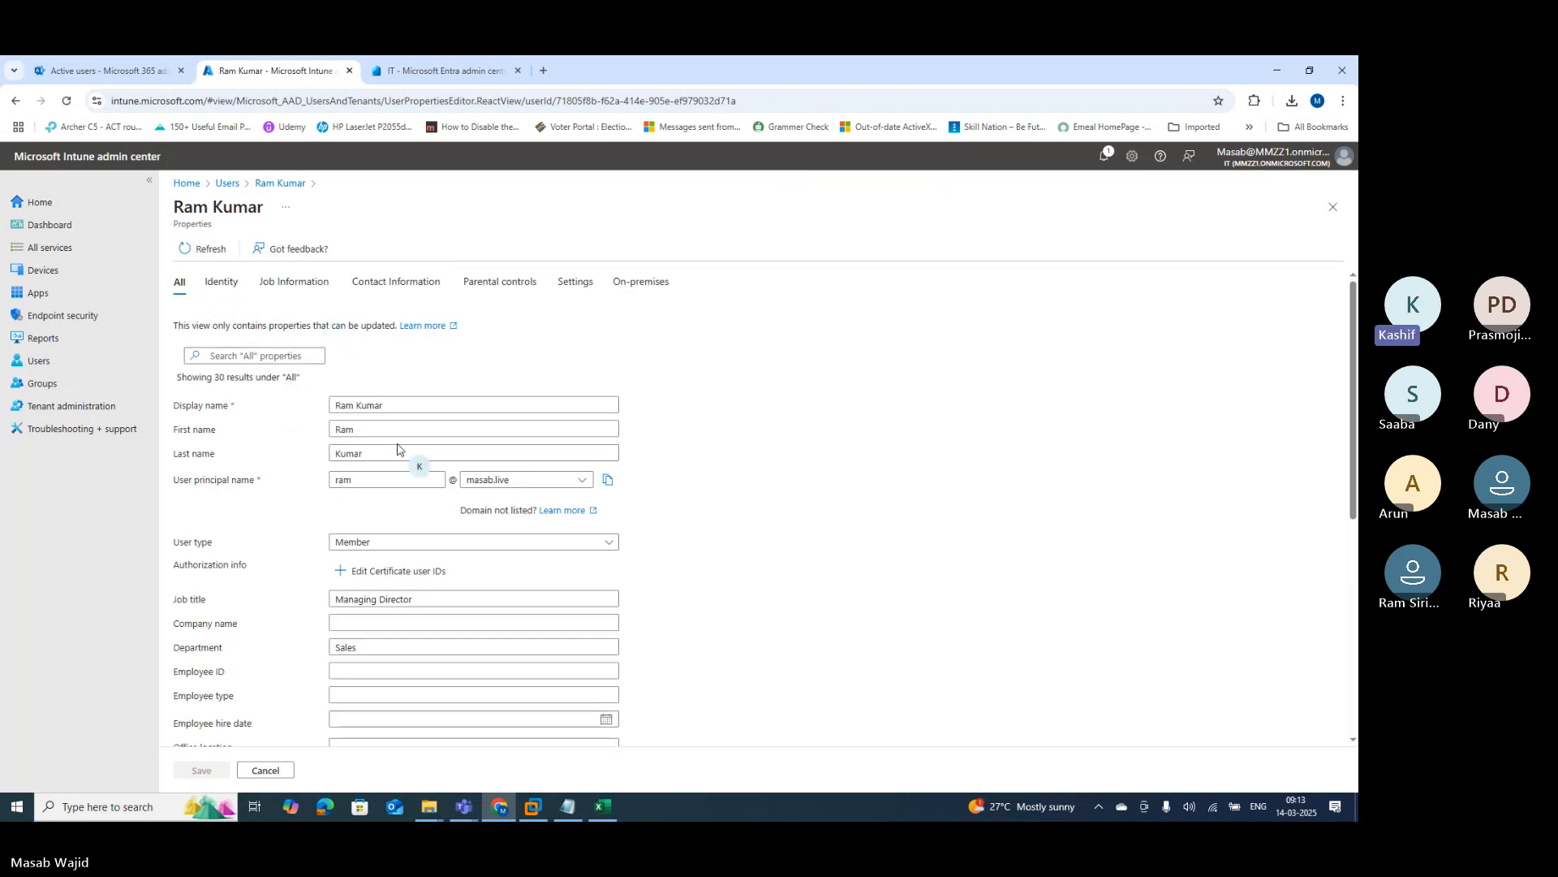
scroll(400, 460, down, 2)
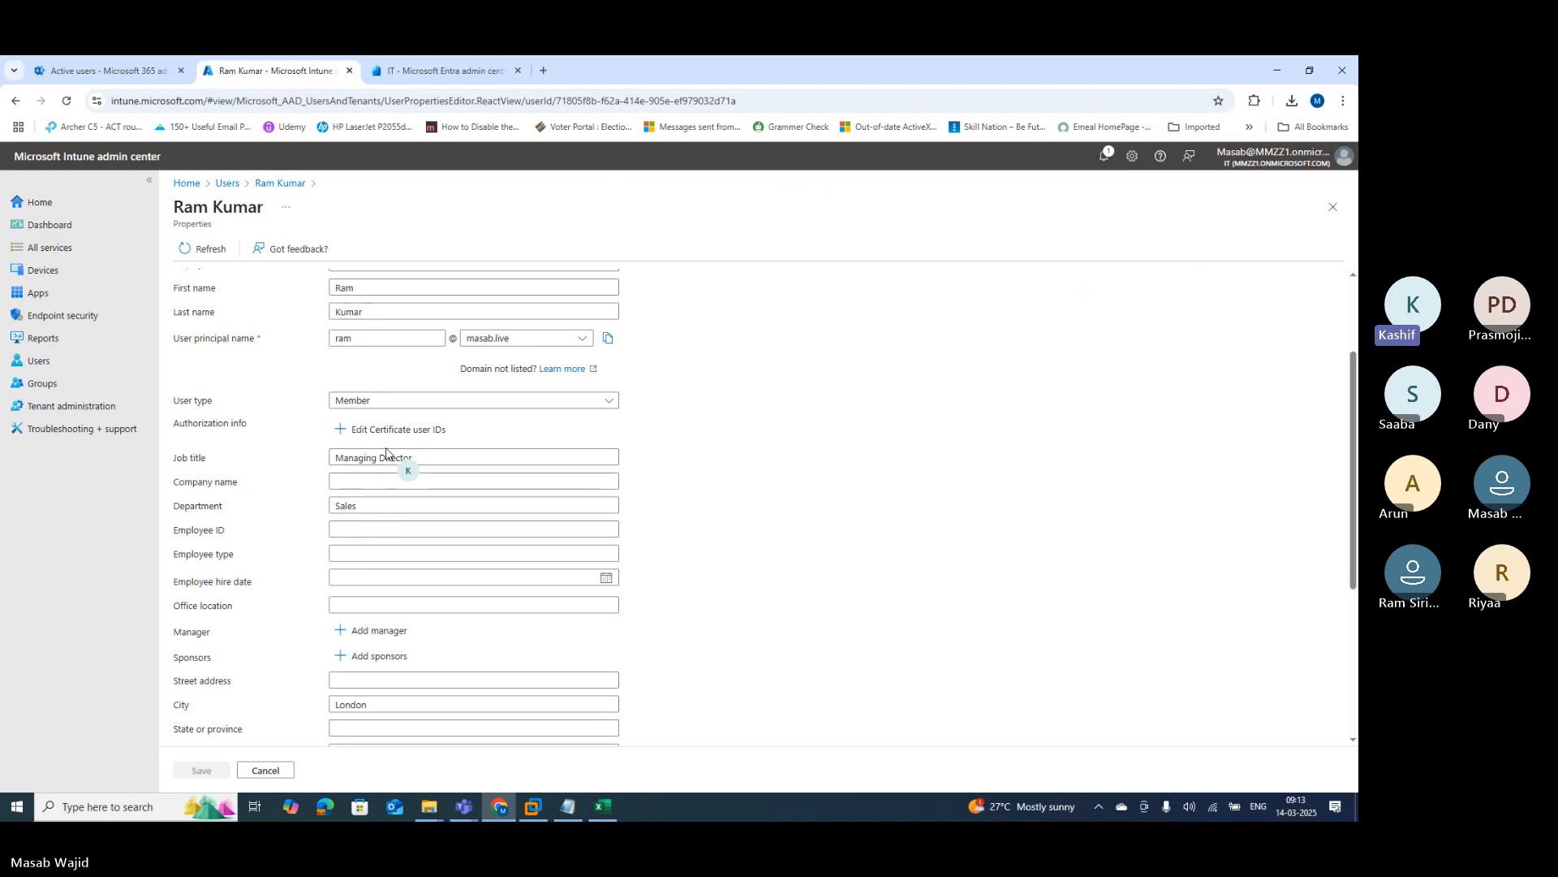
scroll(352, 703, down, 3)
scroll(357, 706, down, 1)
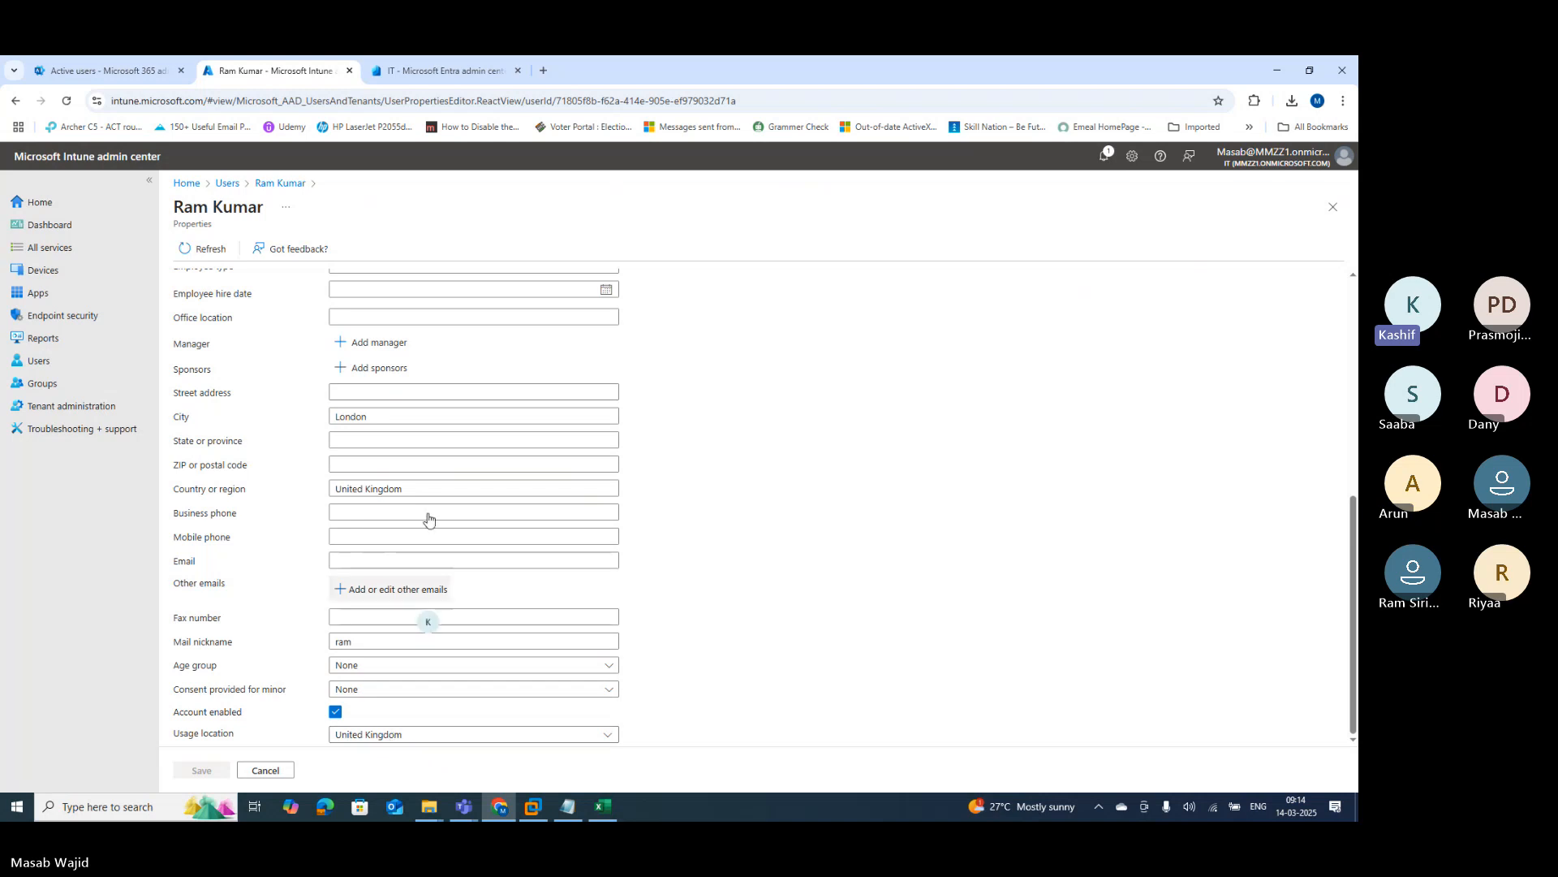
Step: Compare against spreadsheet row 9, then go back to the All users list
click(600, 807)
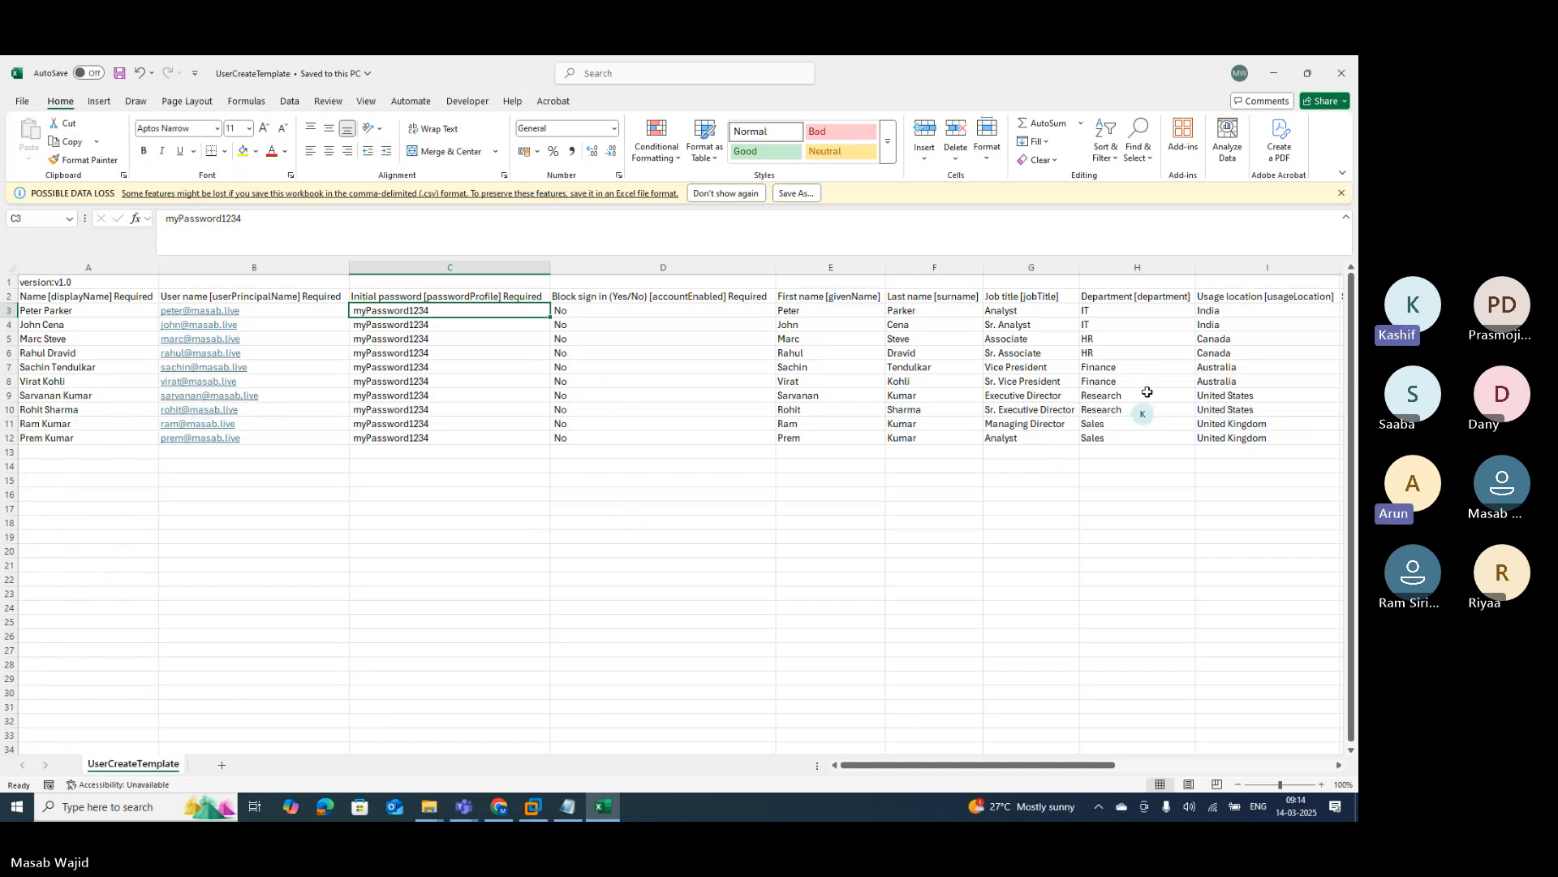
click(44, 398)
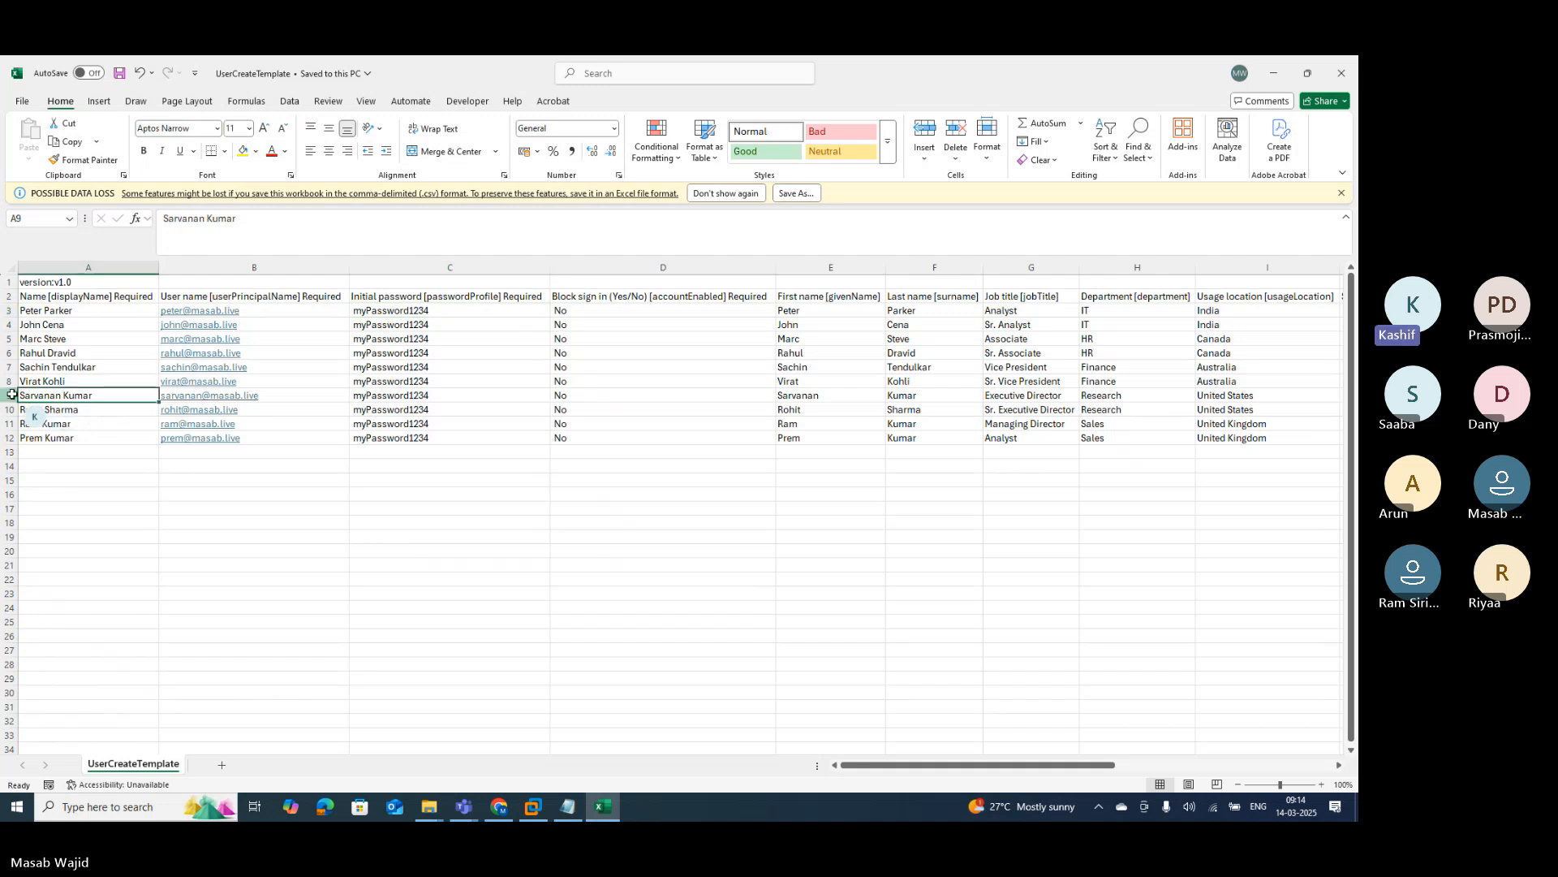
click(8, 395)
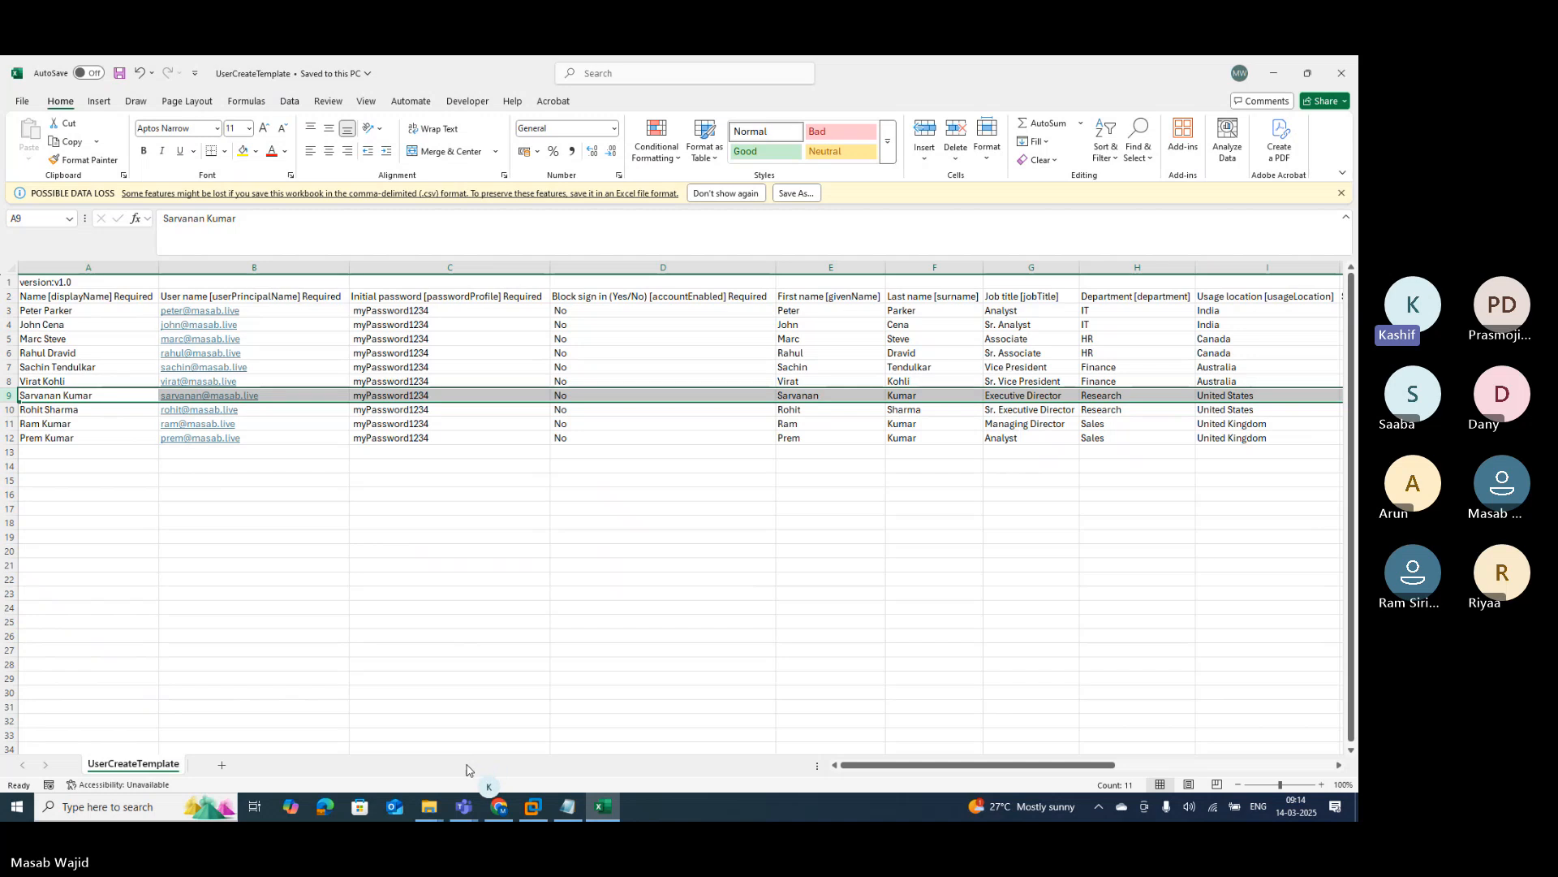
click(499, 808)
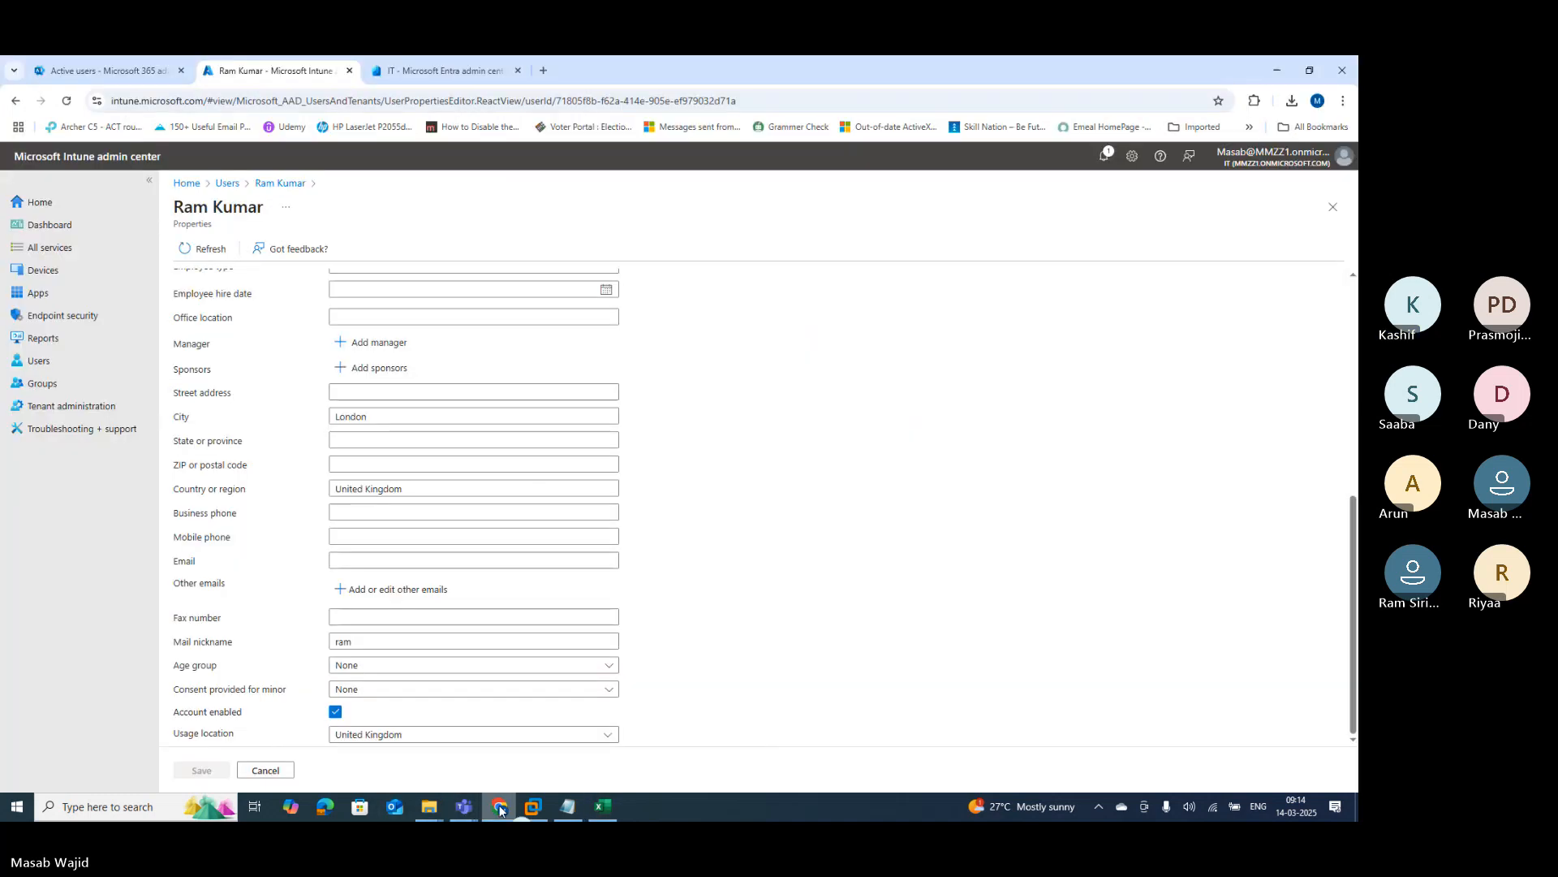
click(226, 182)
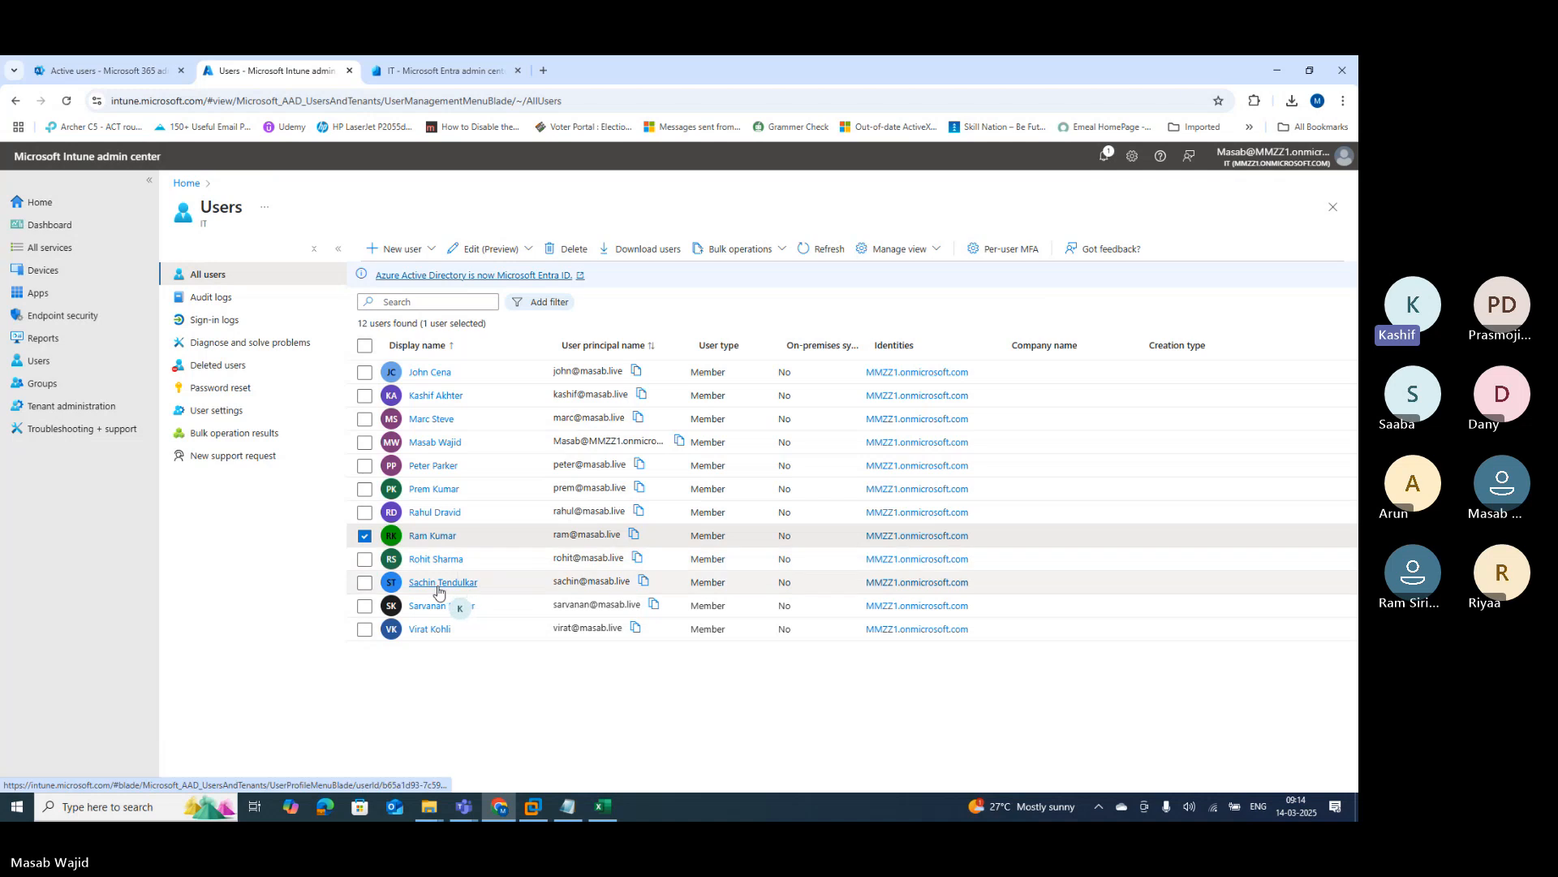
click(443, 605)
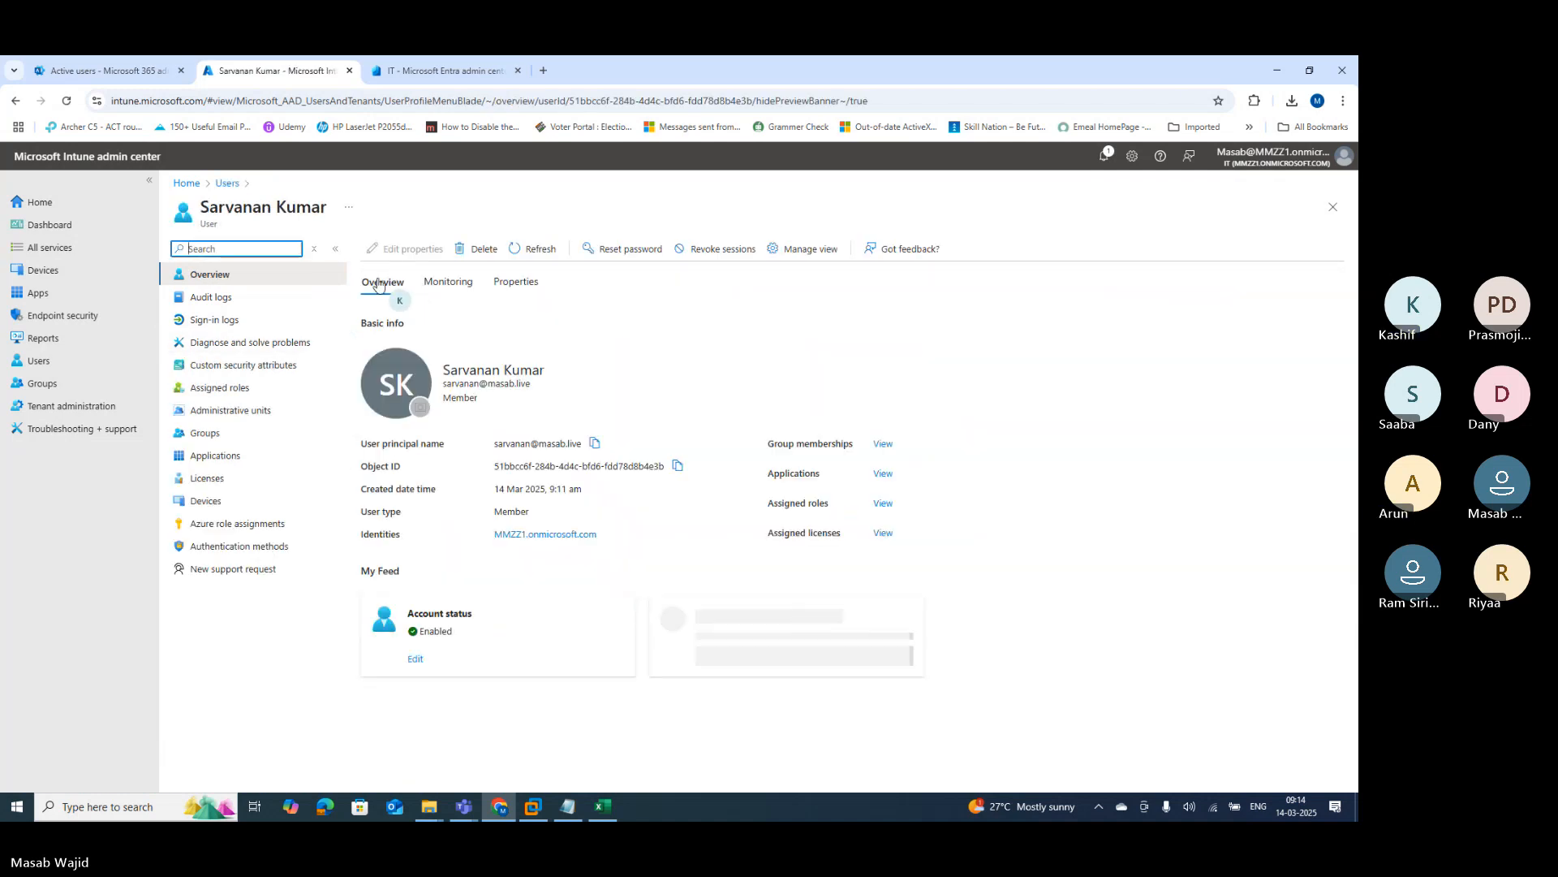
click(379, 285)
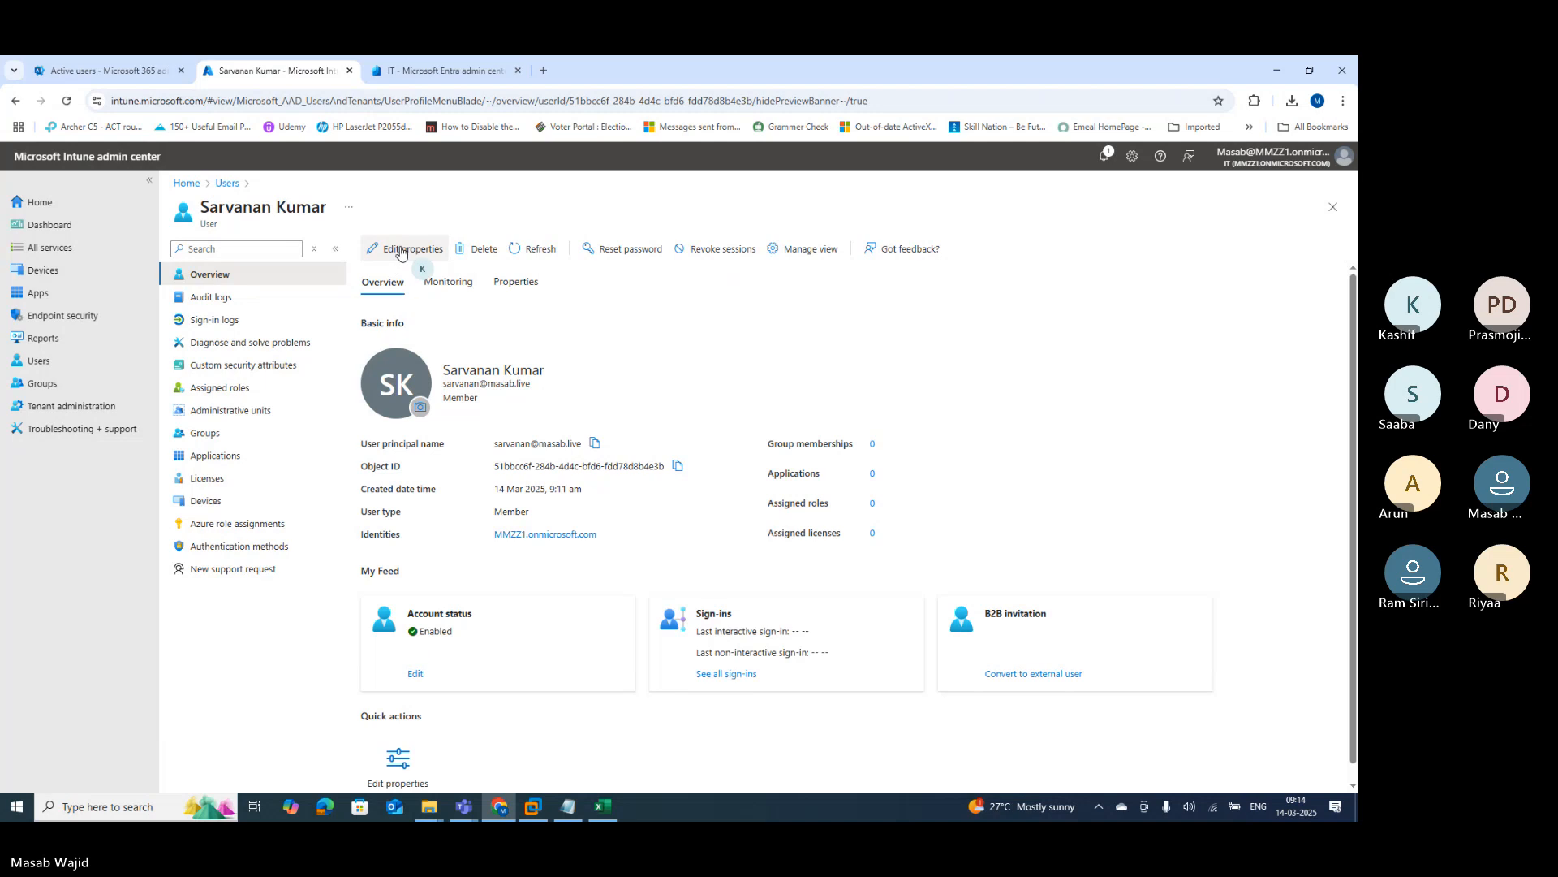
click(401, 250)
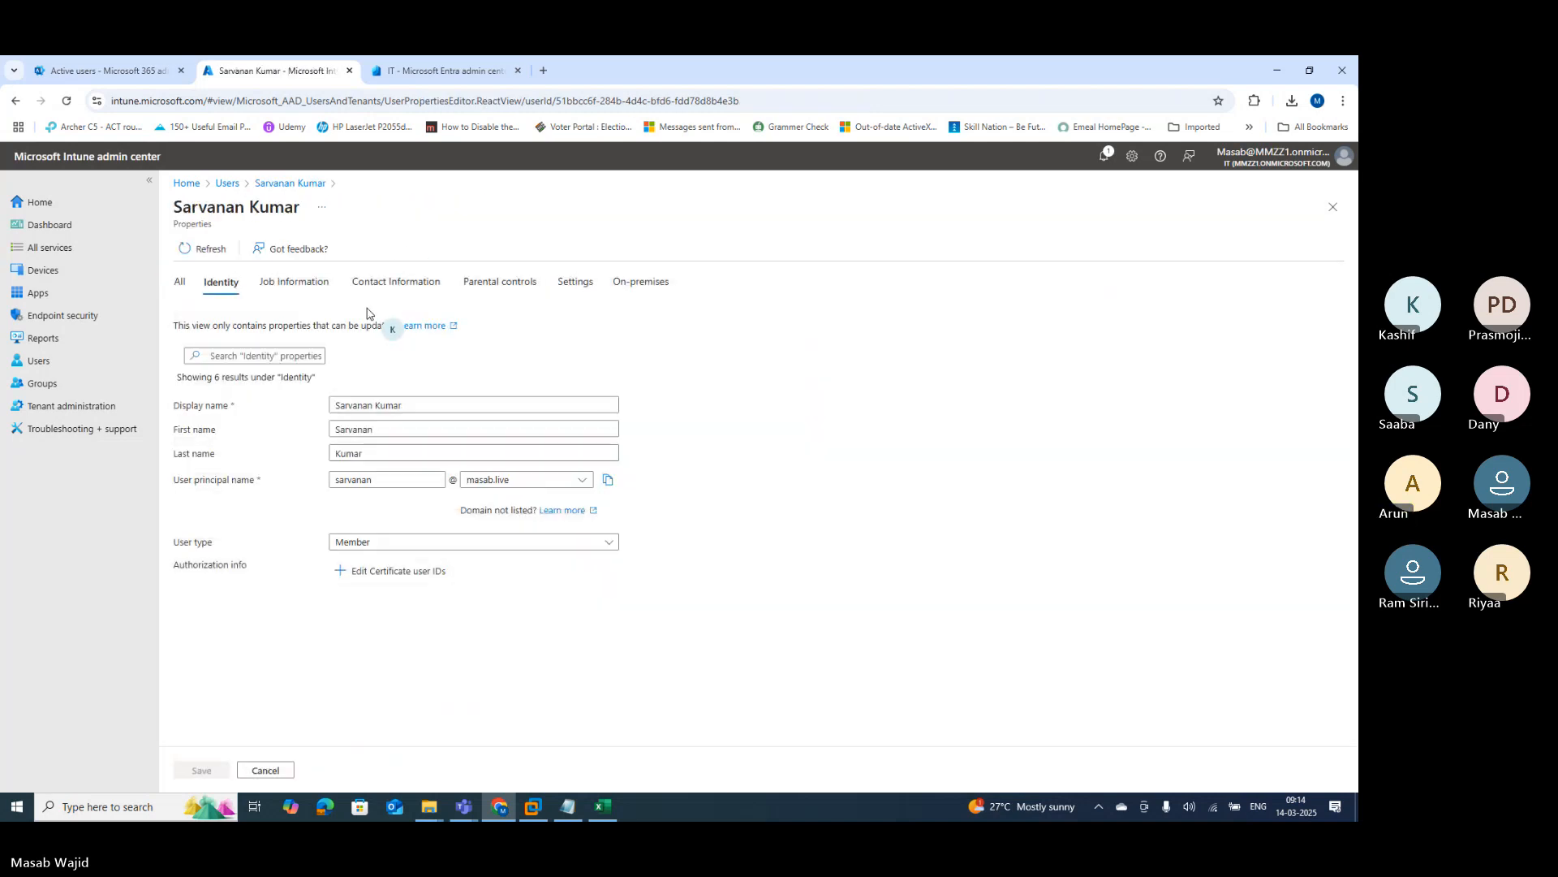
click(181, 284)
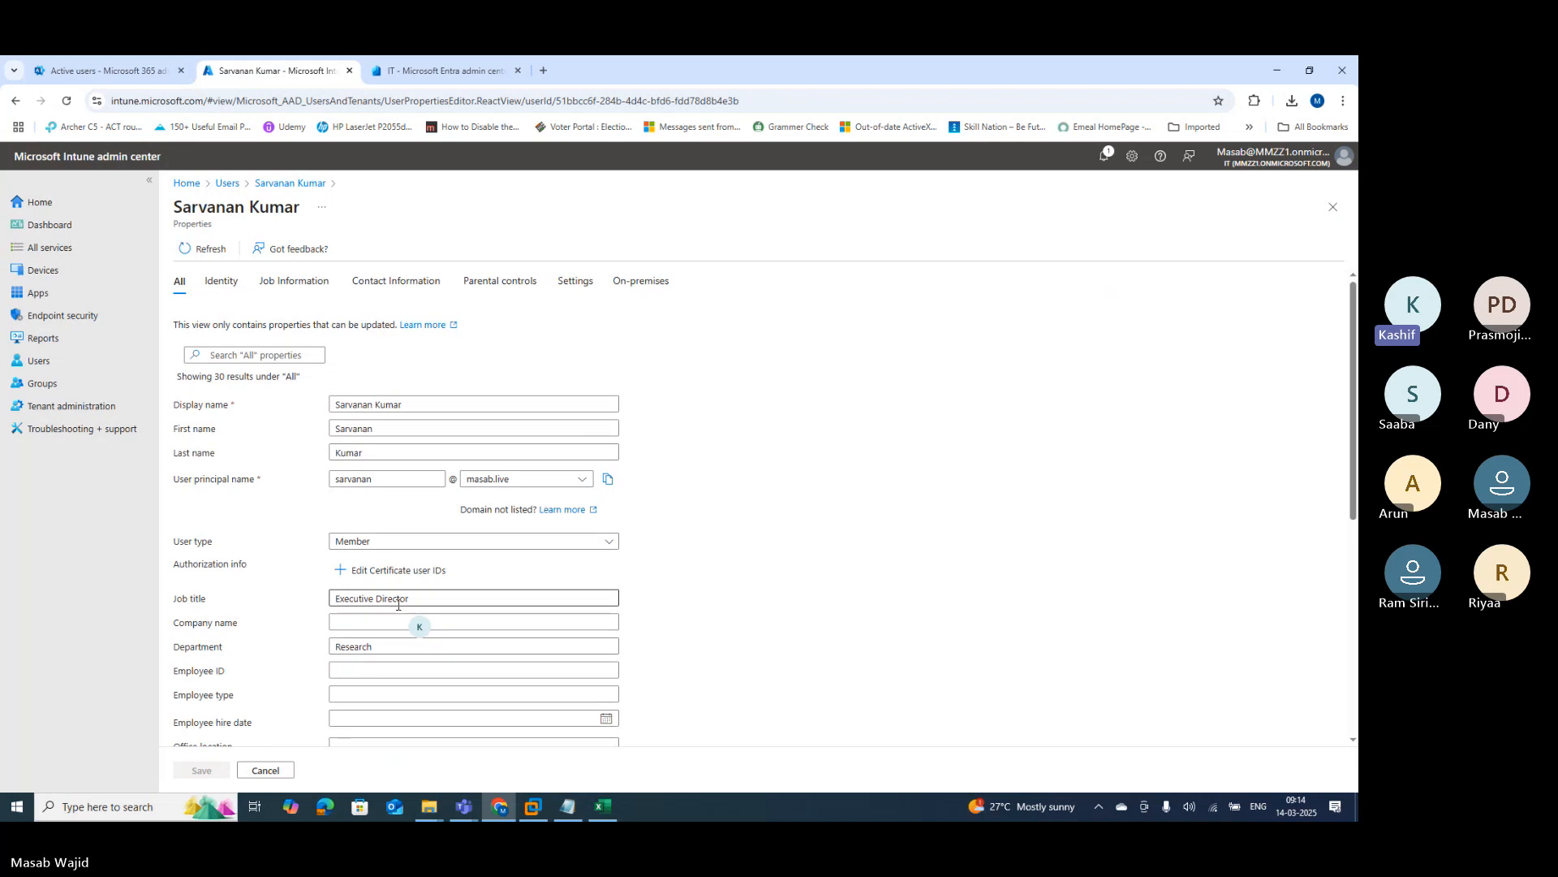
scroll(398, 605, down, 2)
scroll(398, 605, down, 5)
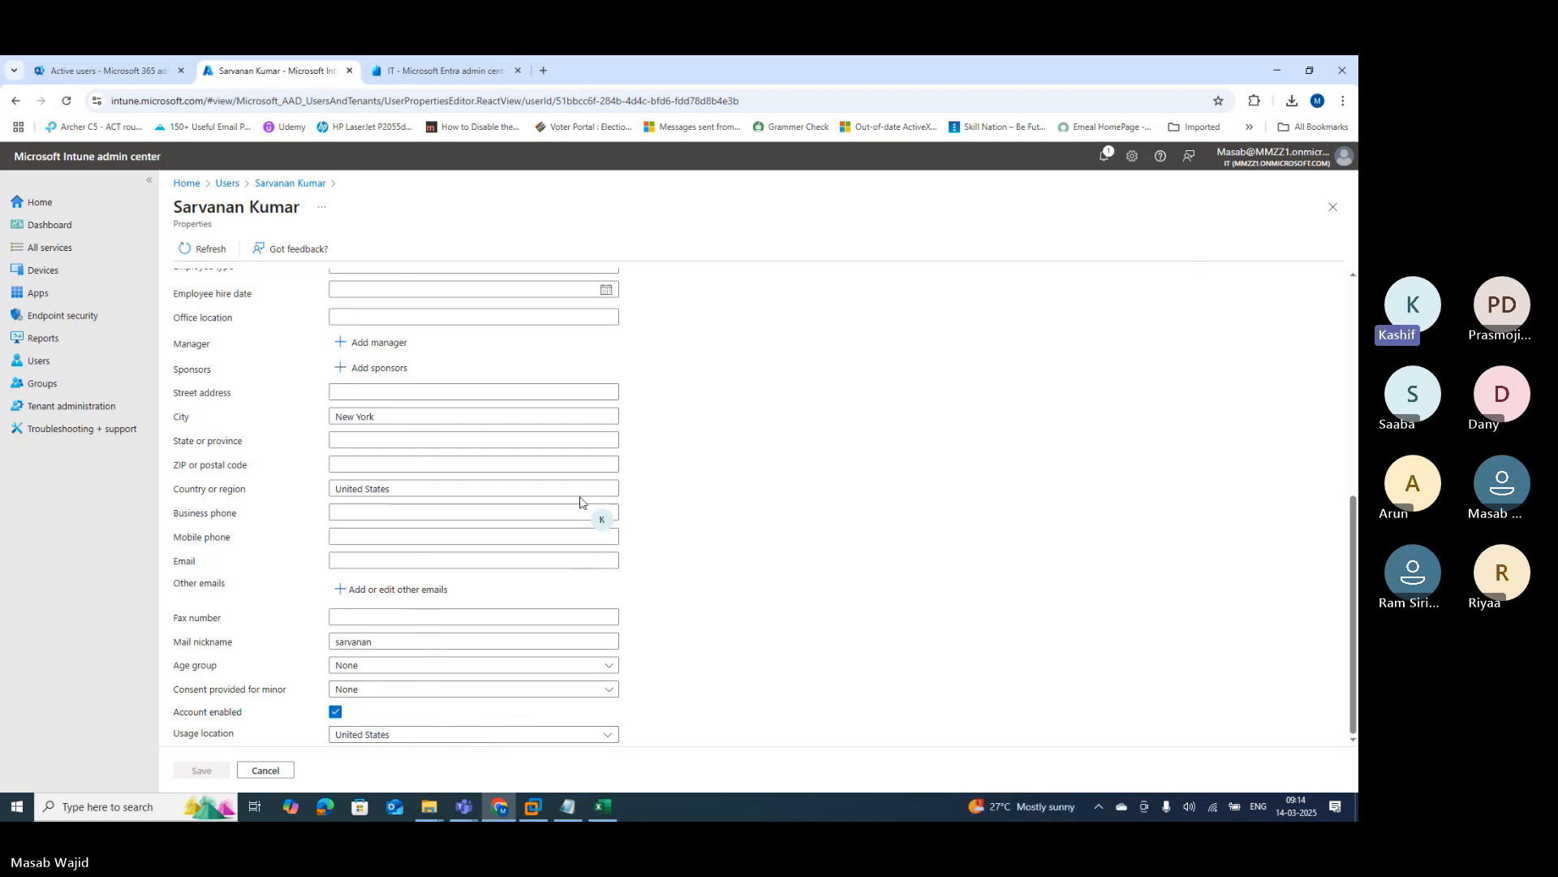
click(225, 183)
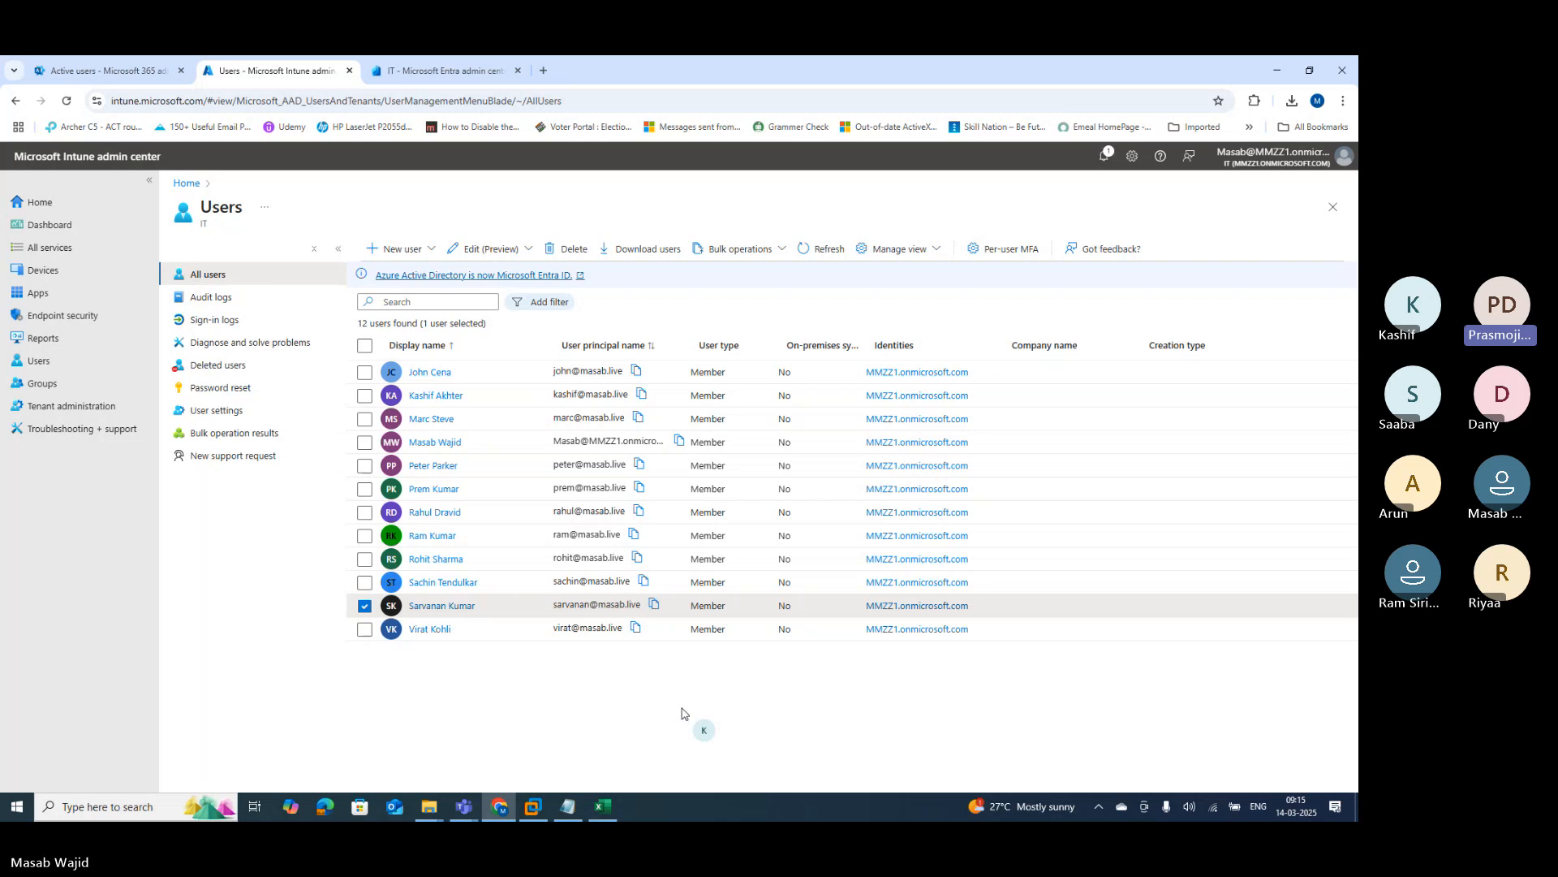
Step: Finish topic 4 on bulk creation, add '5. Verify accounts.', and start 'Assignment - Create b'
click(568, 808)
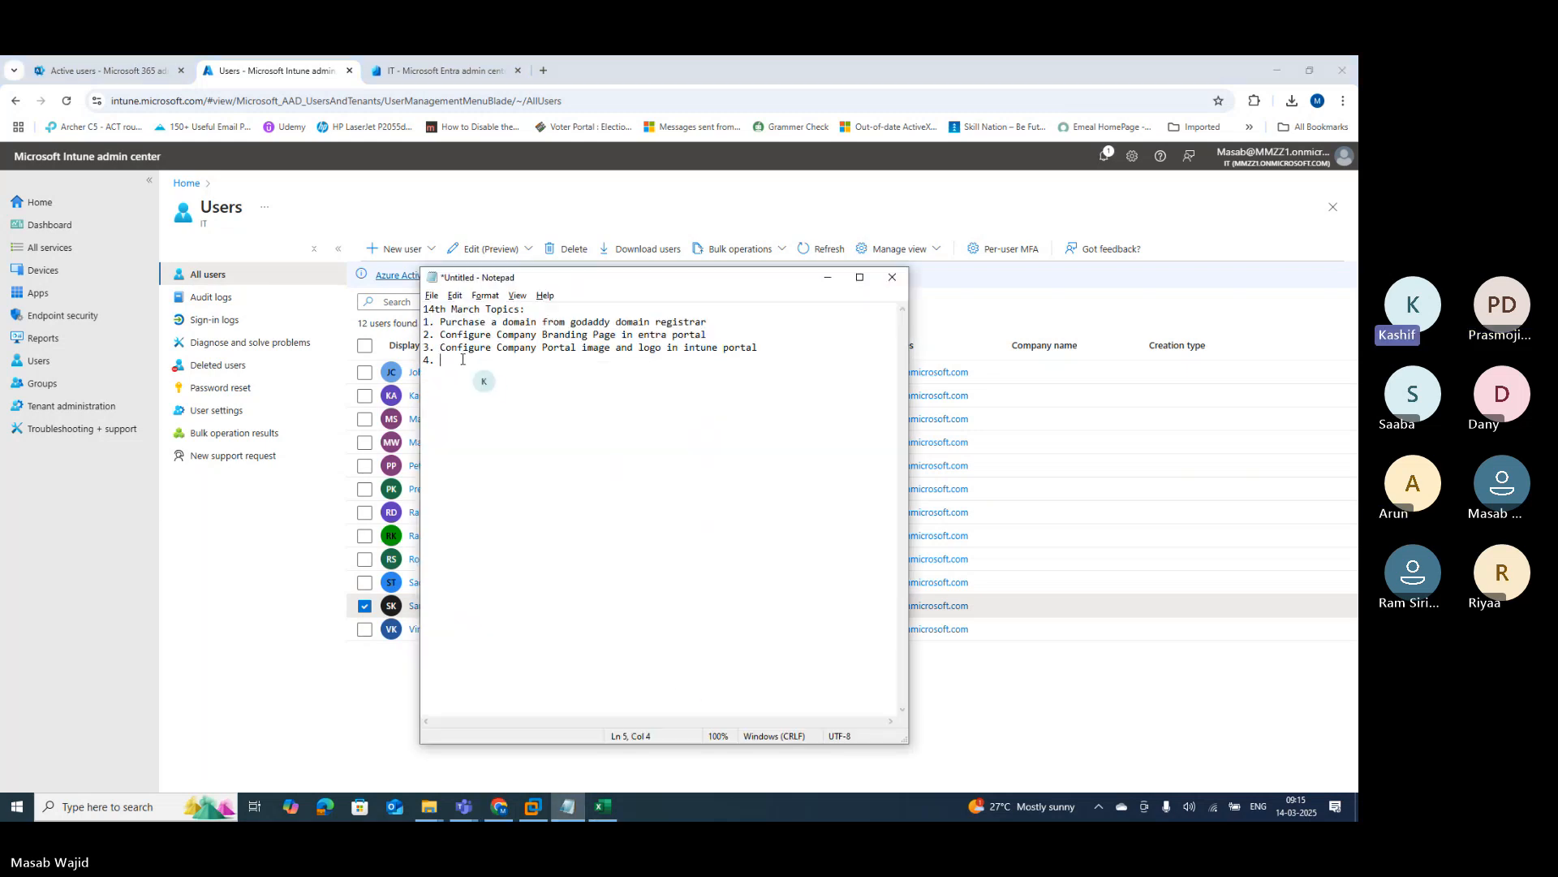
text(ate account using bu)
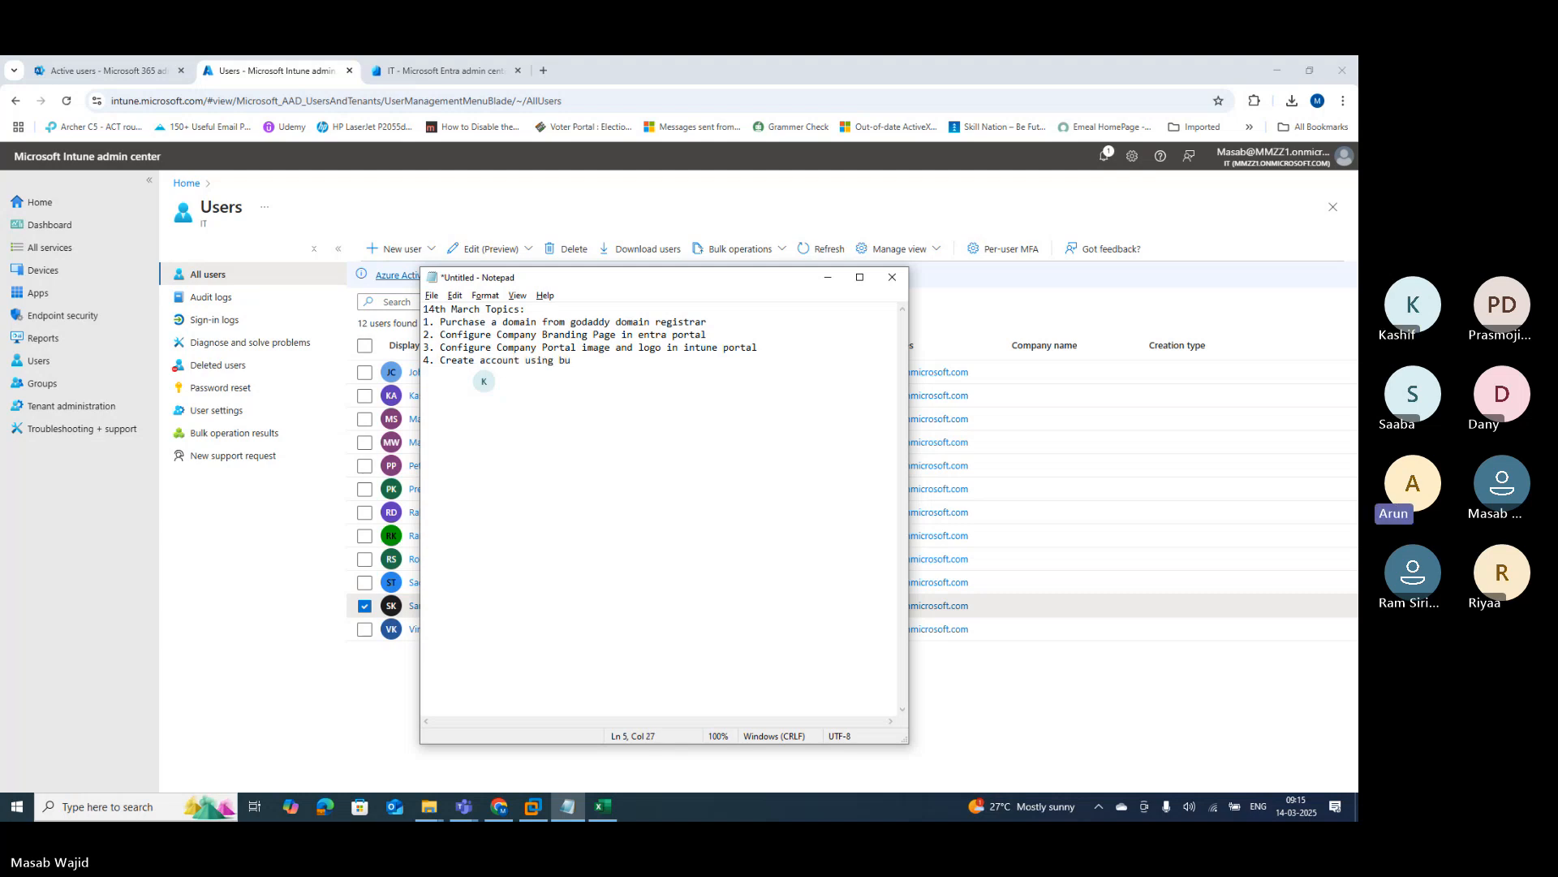
text(lk crea)
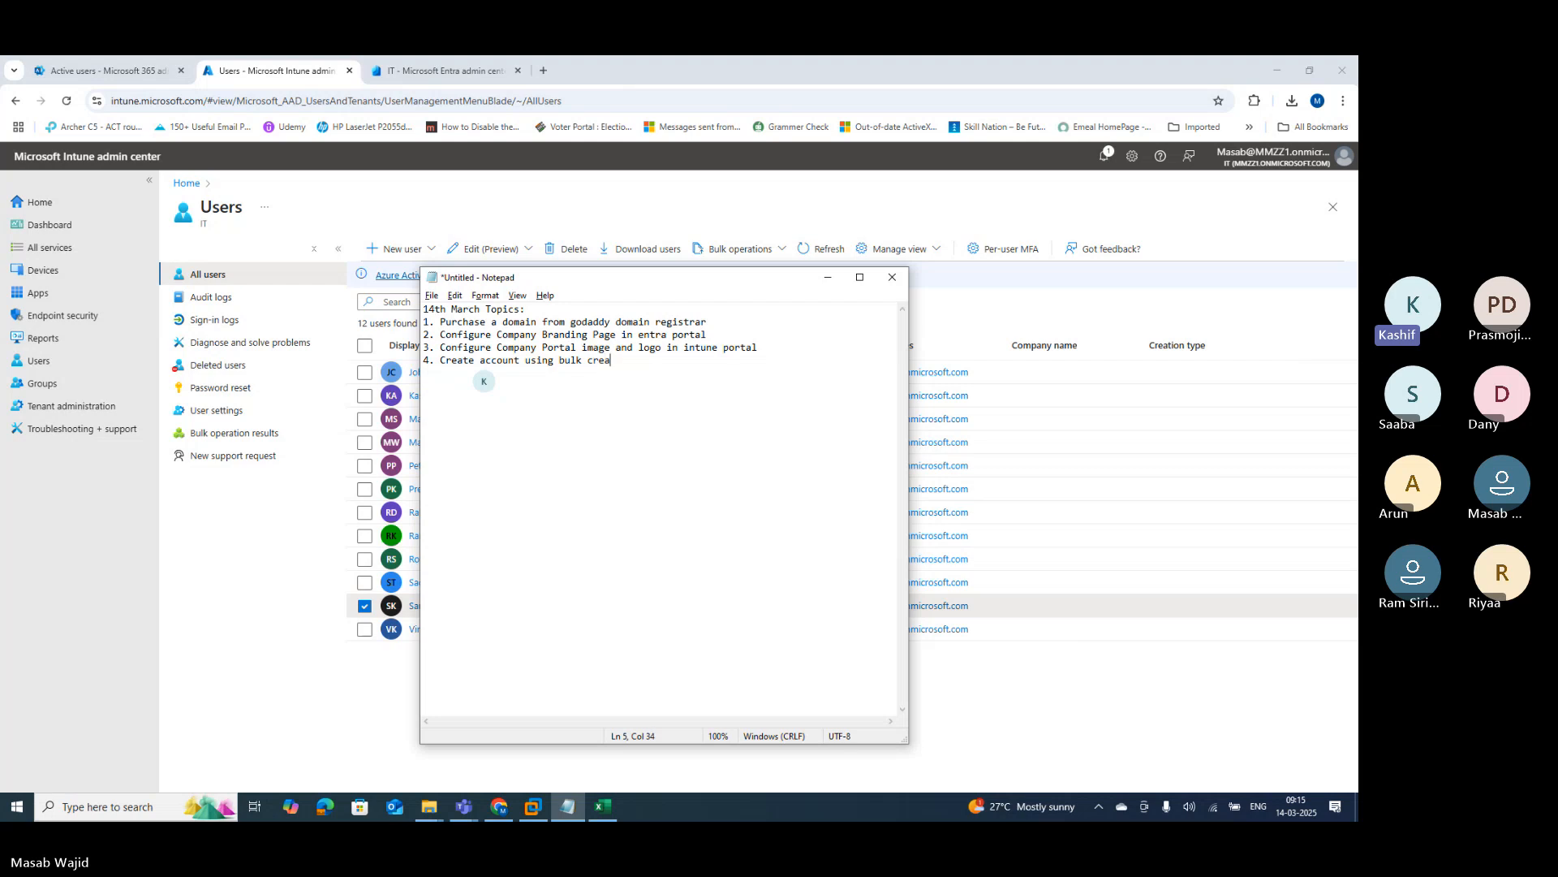
text(tion option.)
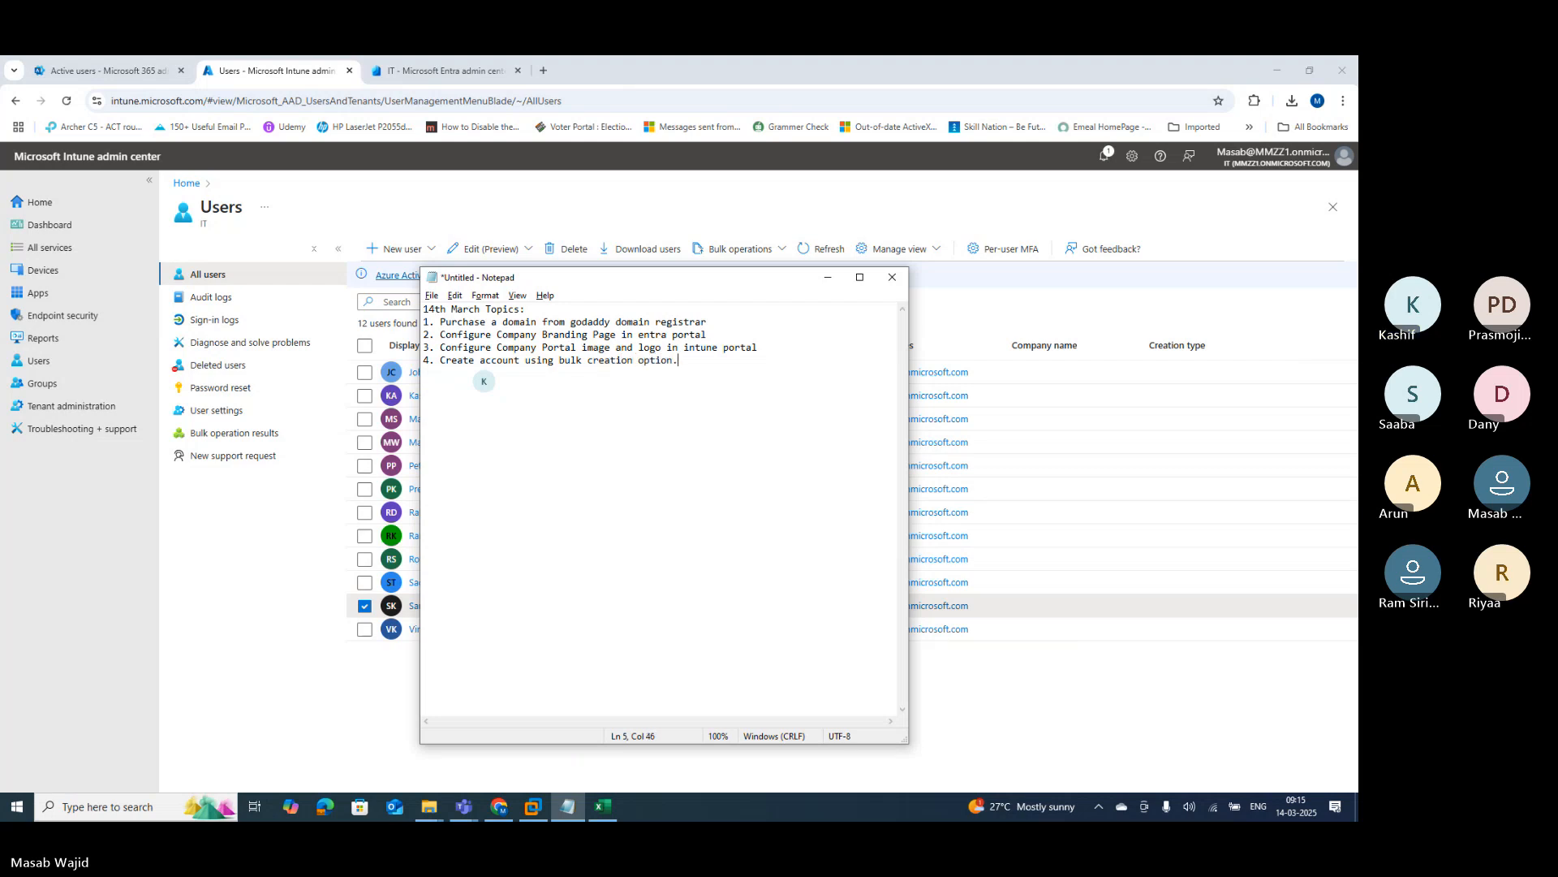
key(Return)
text(5. Verify accounts)
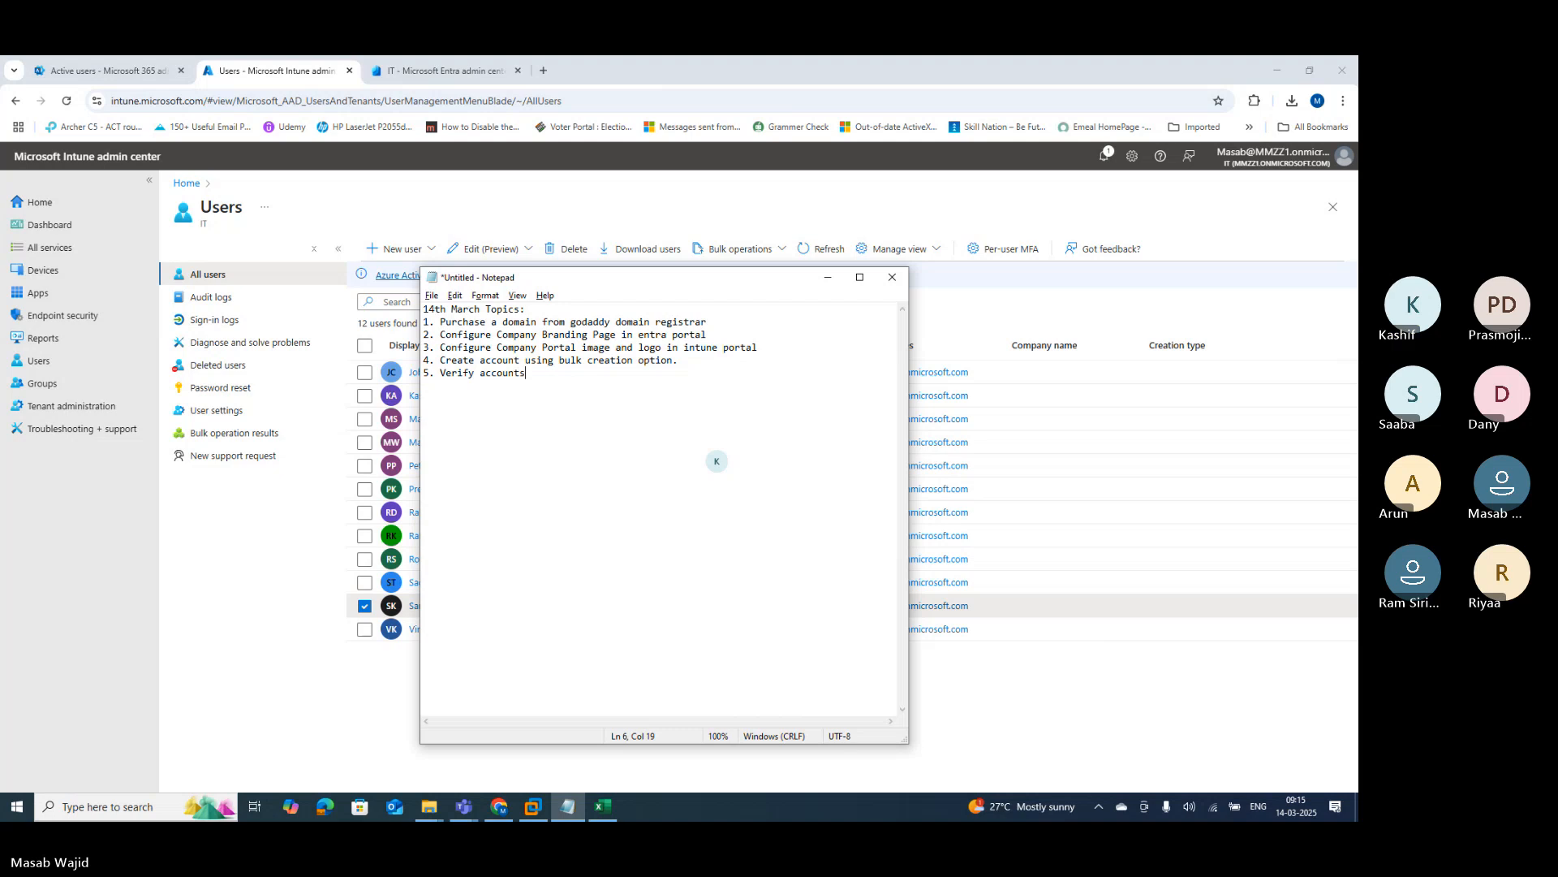
text(.)
key(Return)
key(Return)
text(Assignment - )
text(Create)
text( bulk accou)
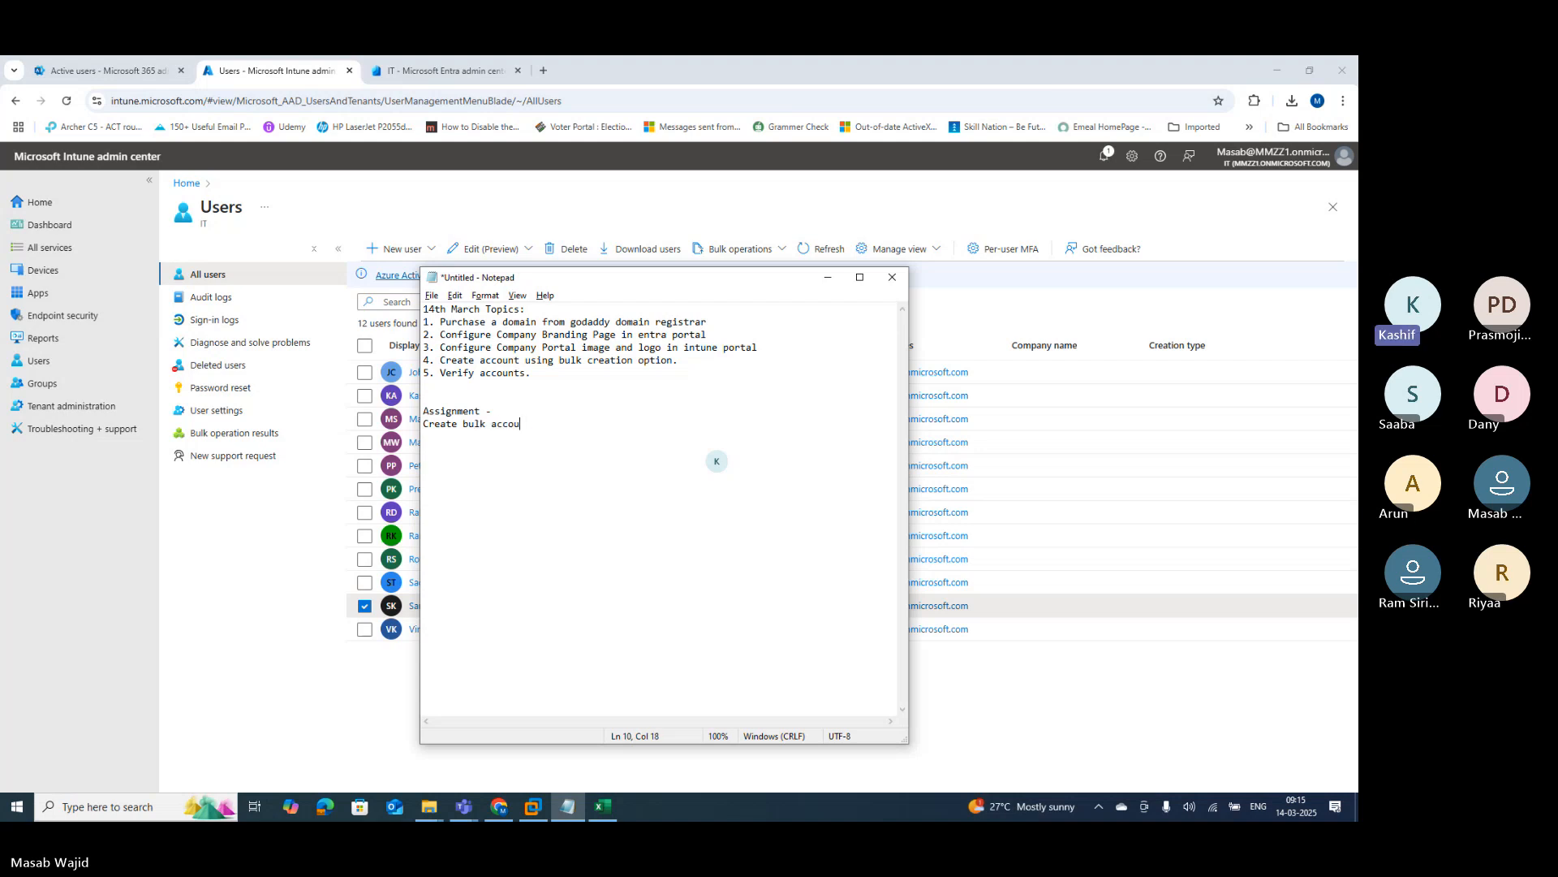
Step: Complete the Assignment line with 'our employees and send screenshot in whats app group'
text(r emplo)
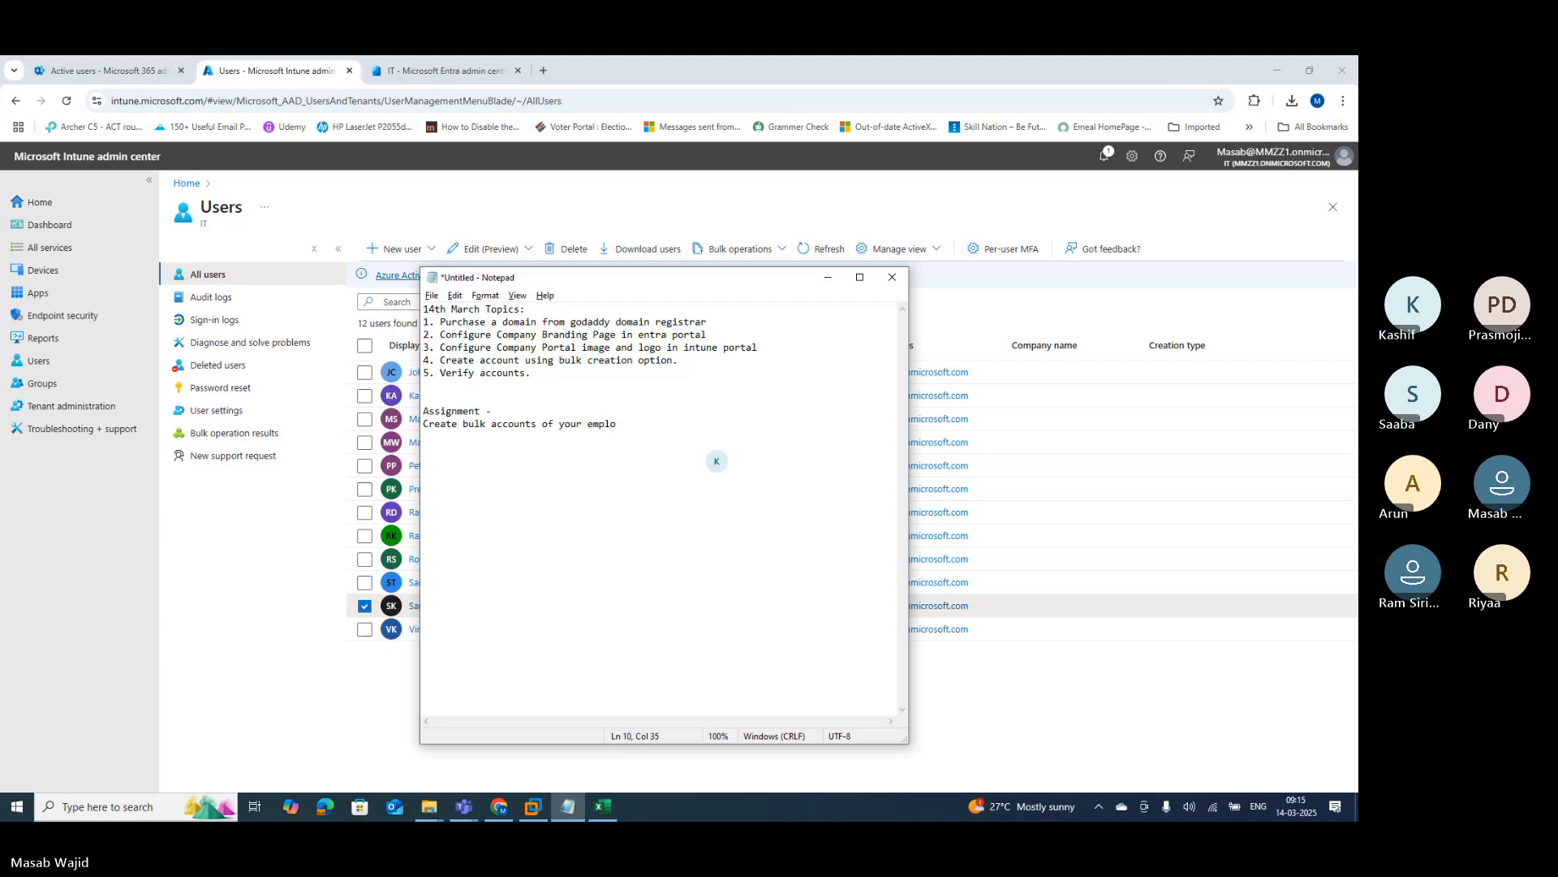
text(yees)
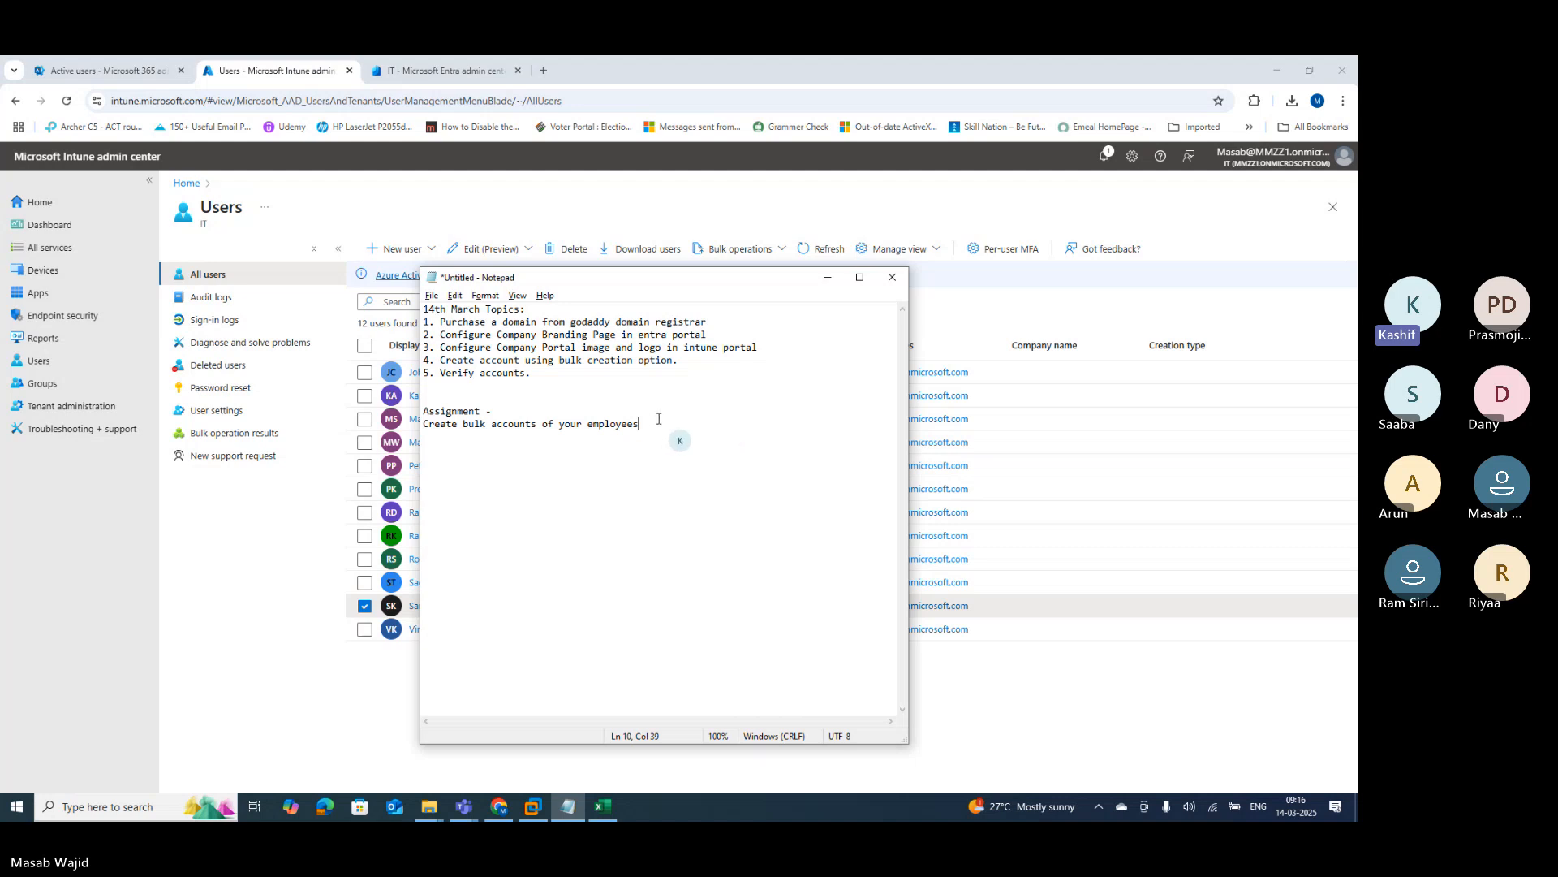
text(and send screenshot in whats app )
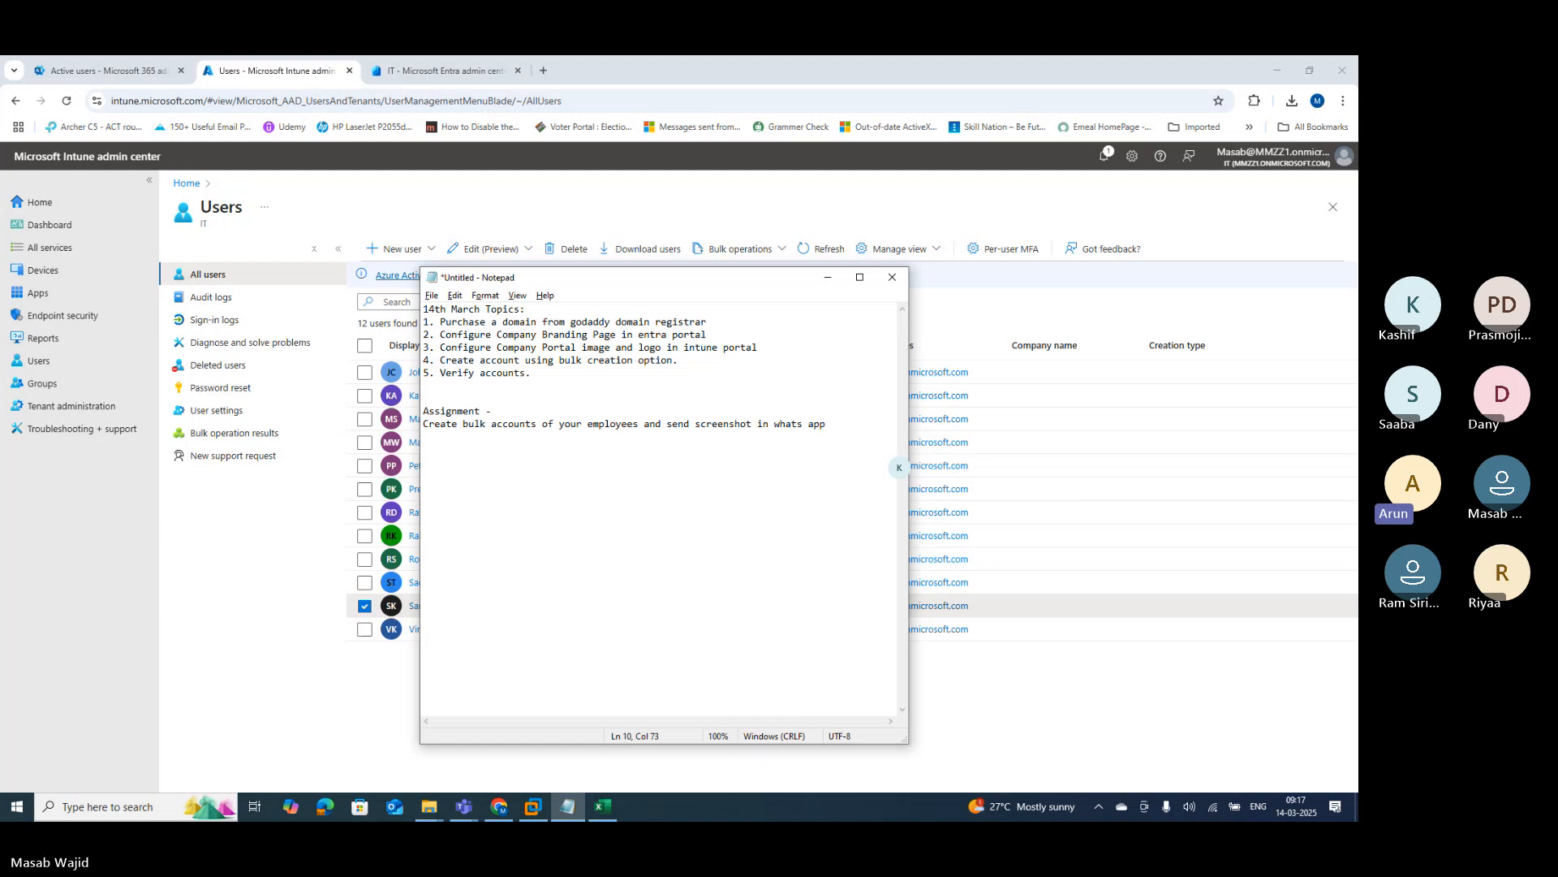
text(group)
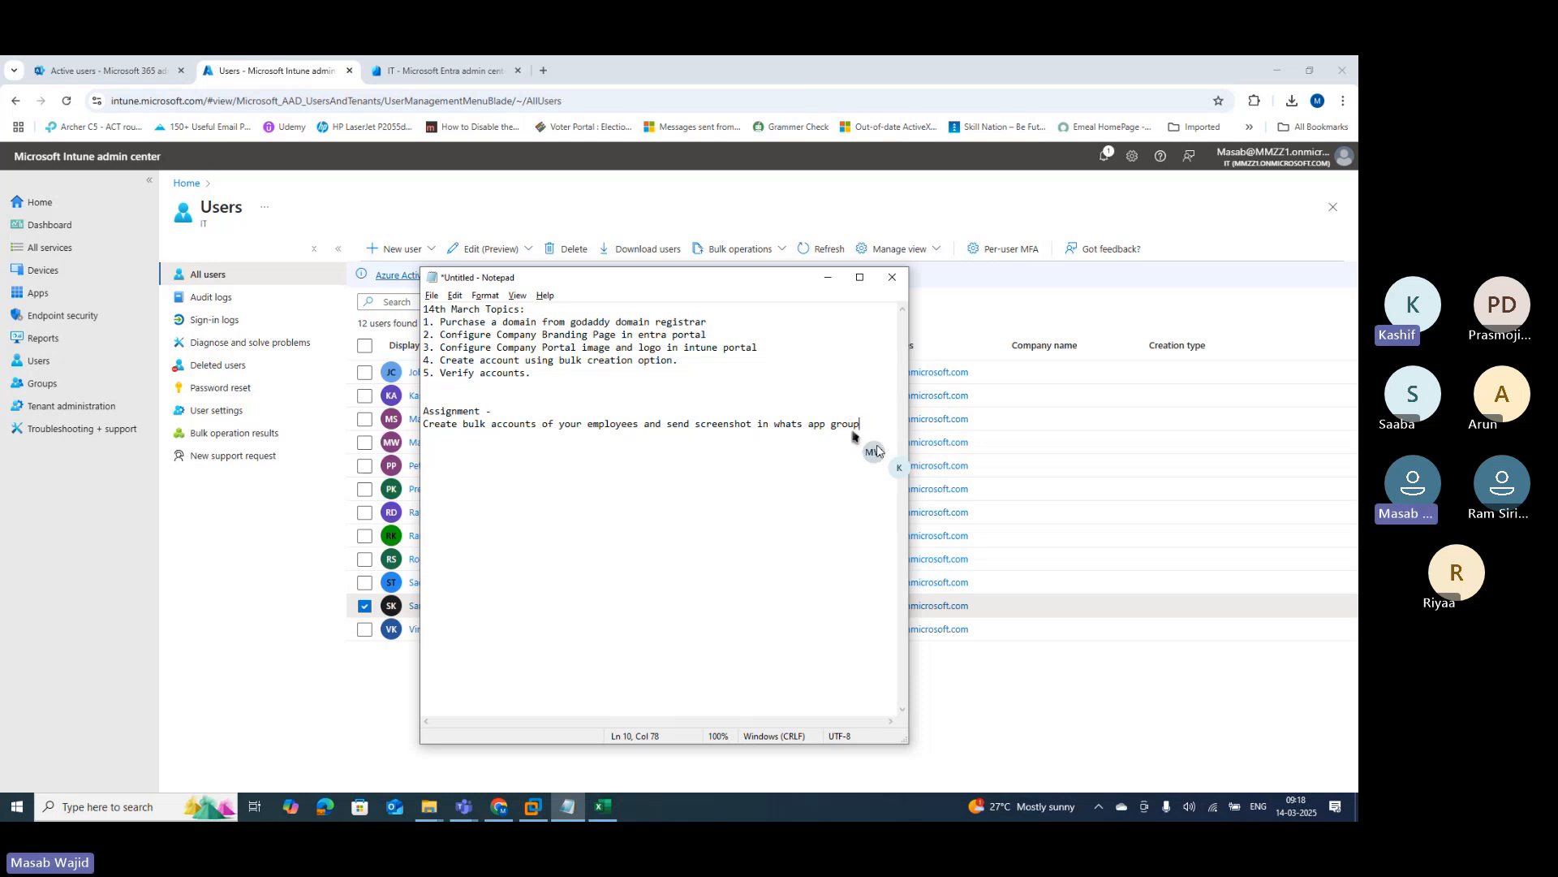
drag(879, 445, 409, 299)
key(Right)
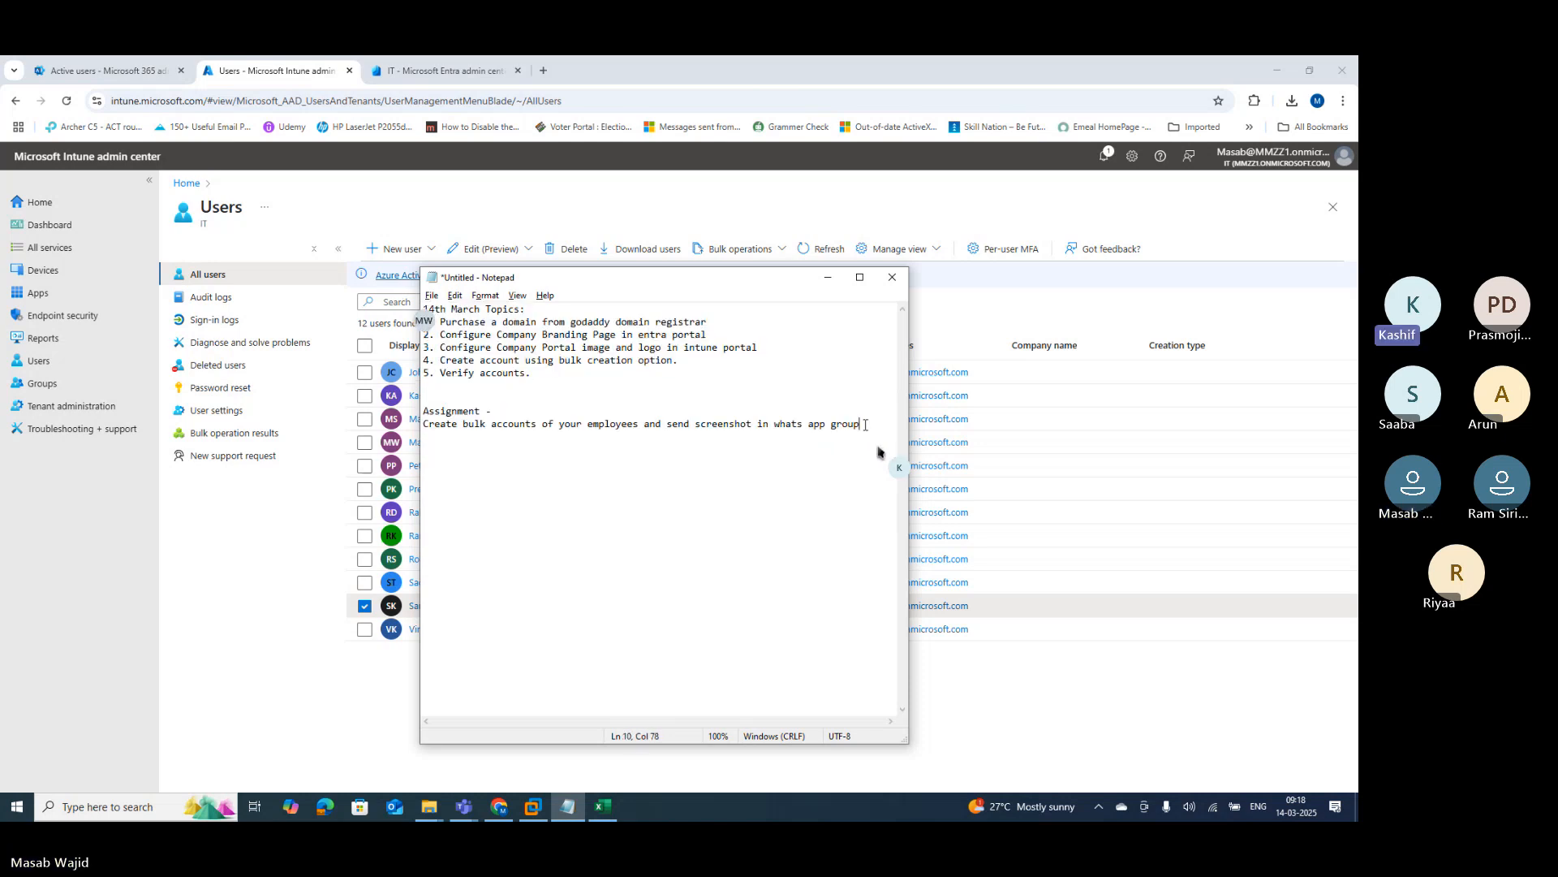